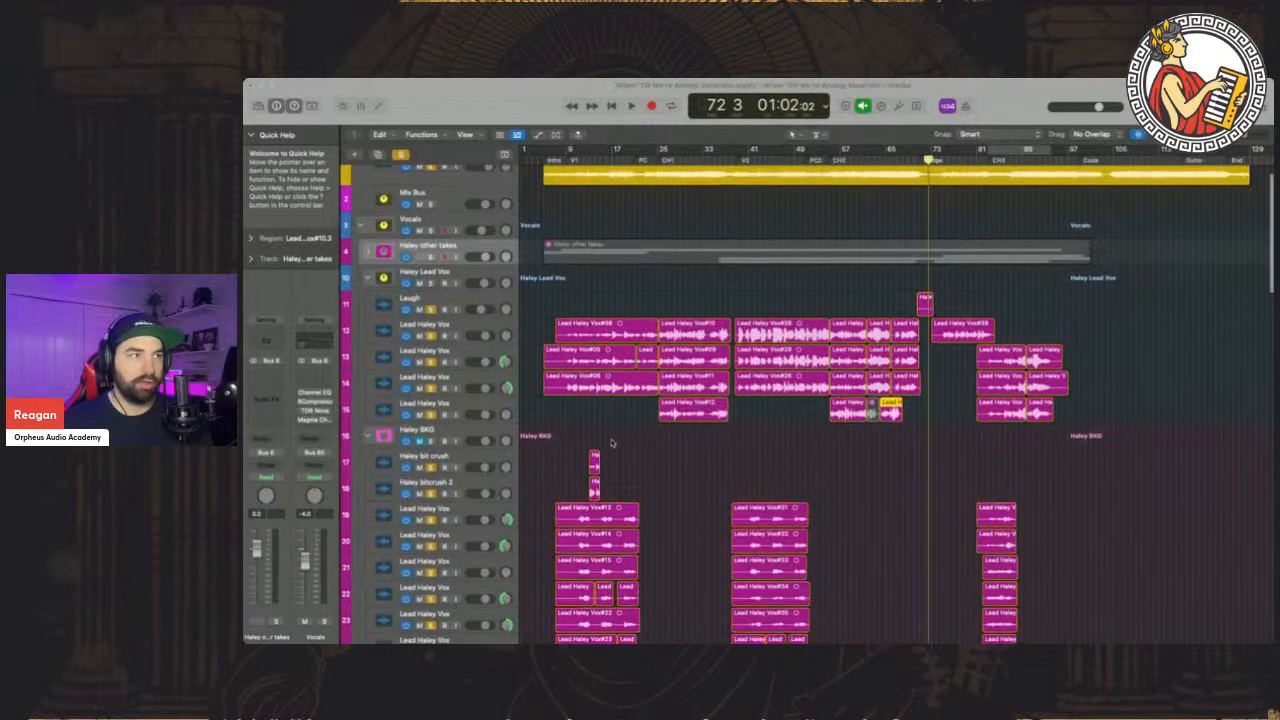
Play the song from bar 10 in verse 1 and stop at about bar 16
scroll(600, 445, down, 5)
scroll(611, 441, up, 4)
scroll(611, 443, up, 3)
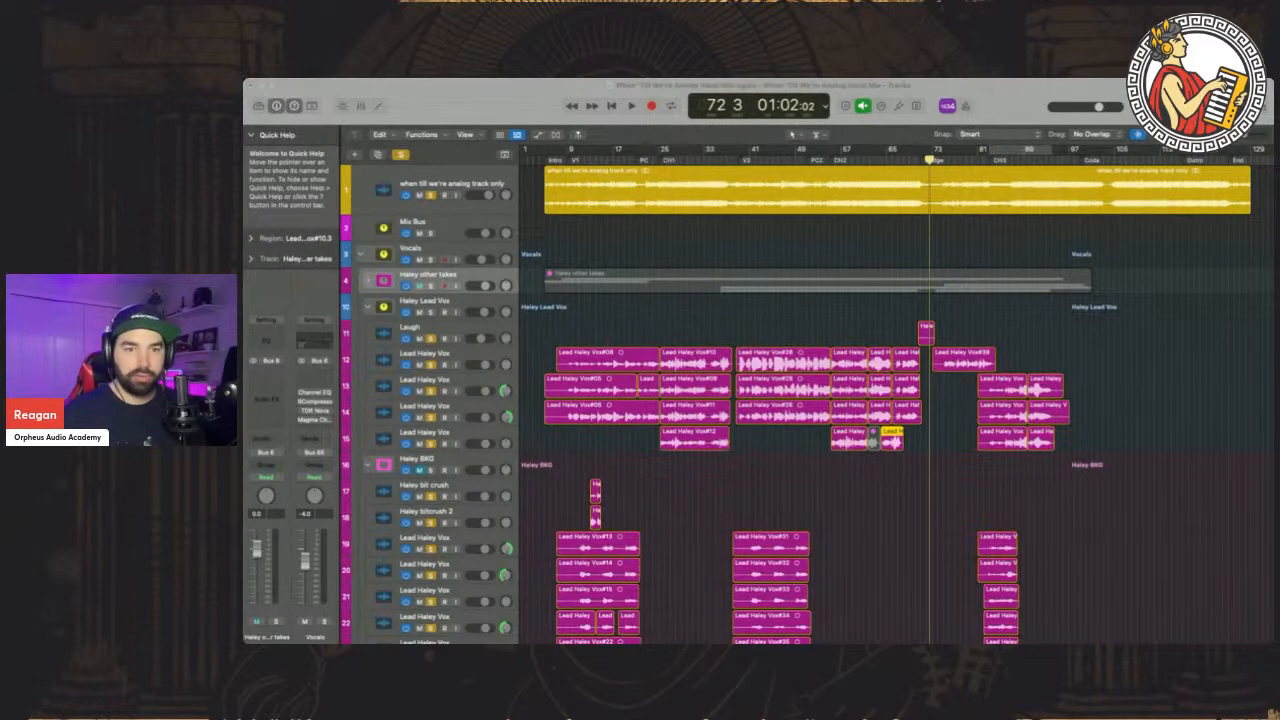
click(576, 160)
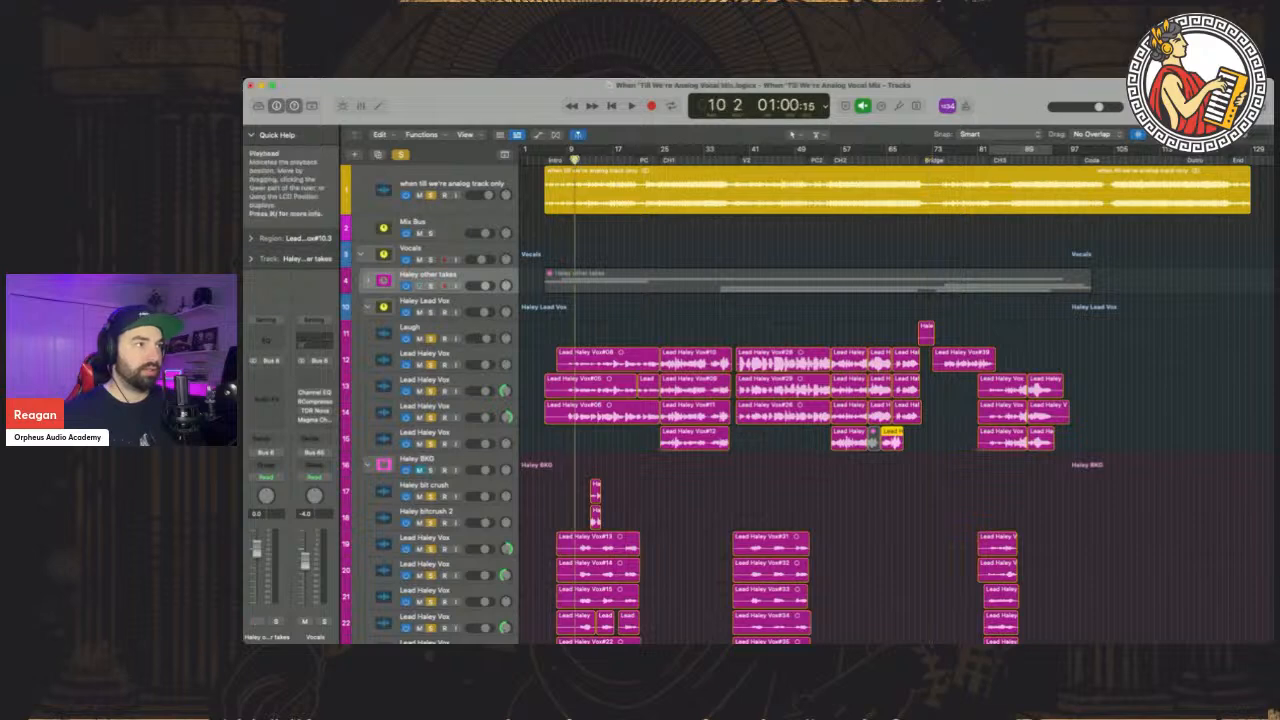
key(space)
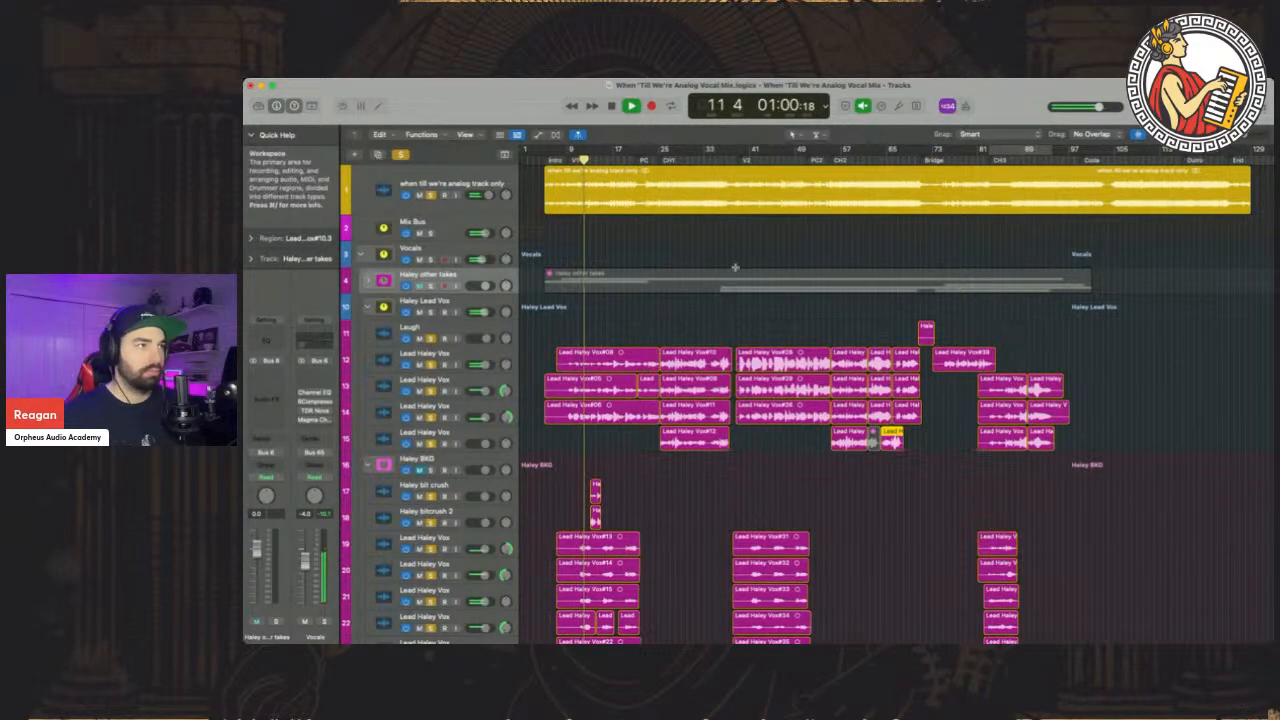
scroll(726, 281, down, 1)
scroll(726, 281, down, 5)
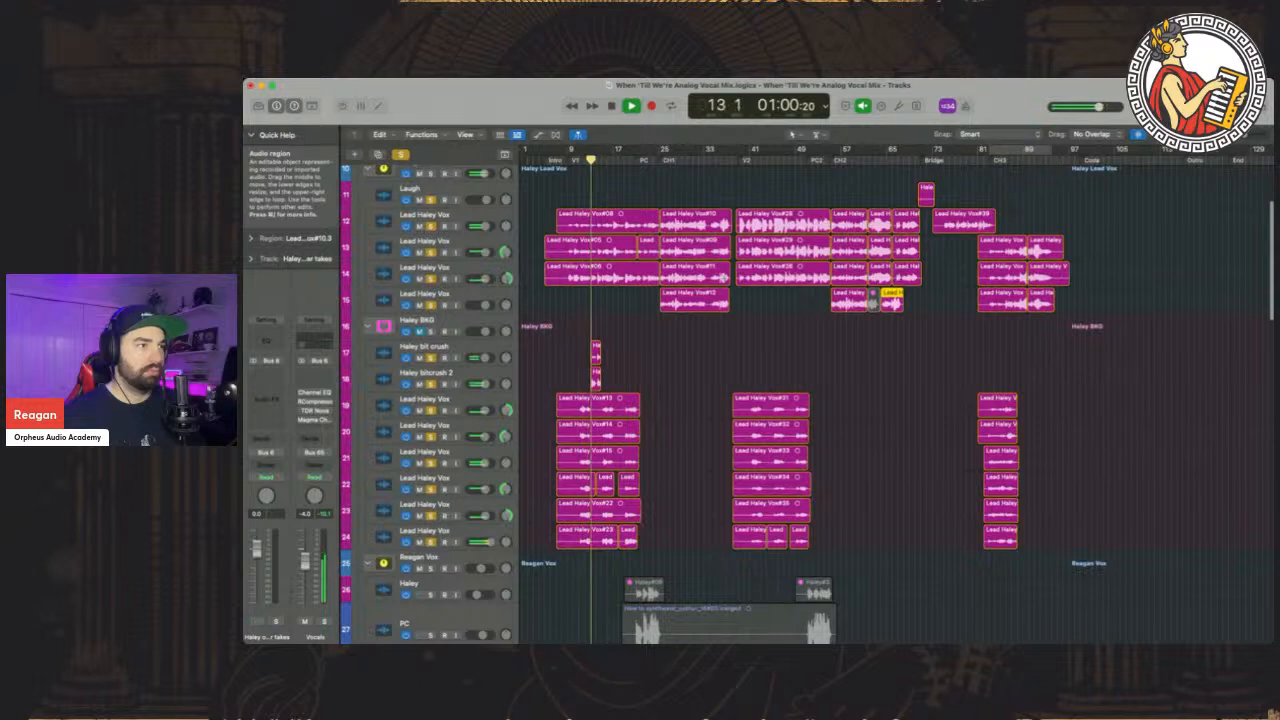
scroll(1225, 252, up, 4)
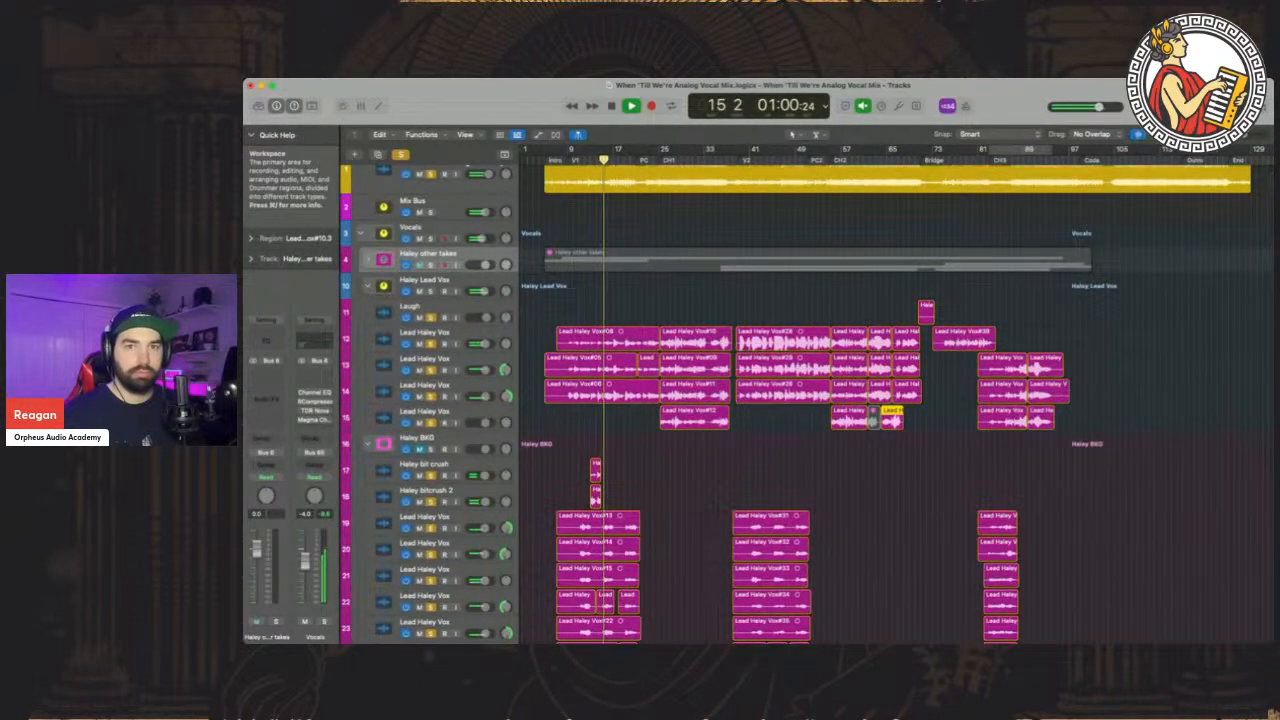
key(space)
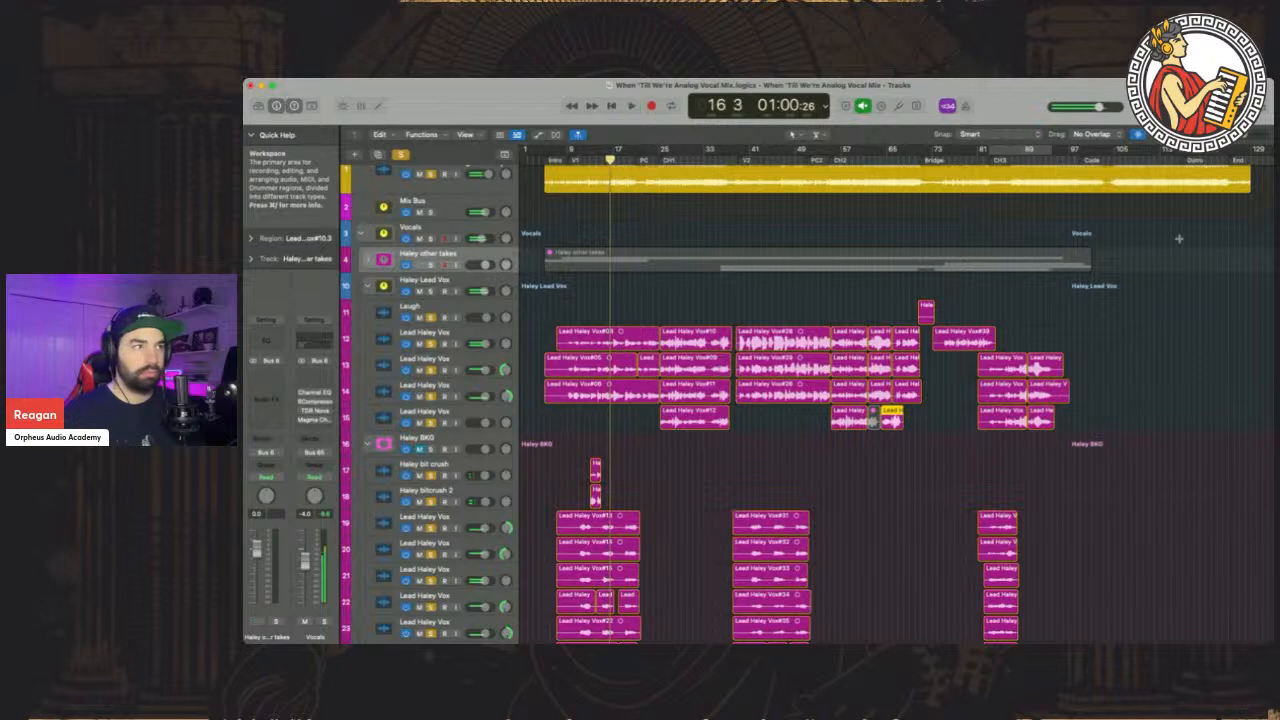
Look through the vocal tracks from the backing track at the start of the project to the chorus background tracks
key(super+Tab)
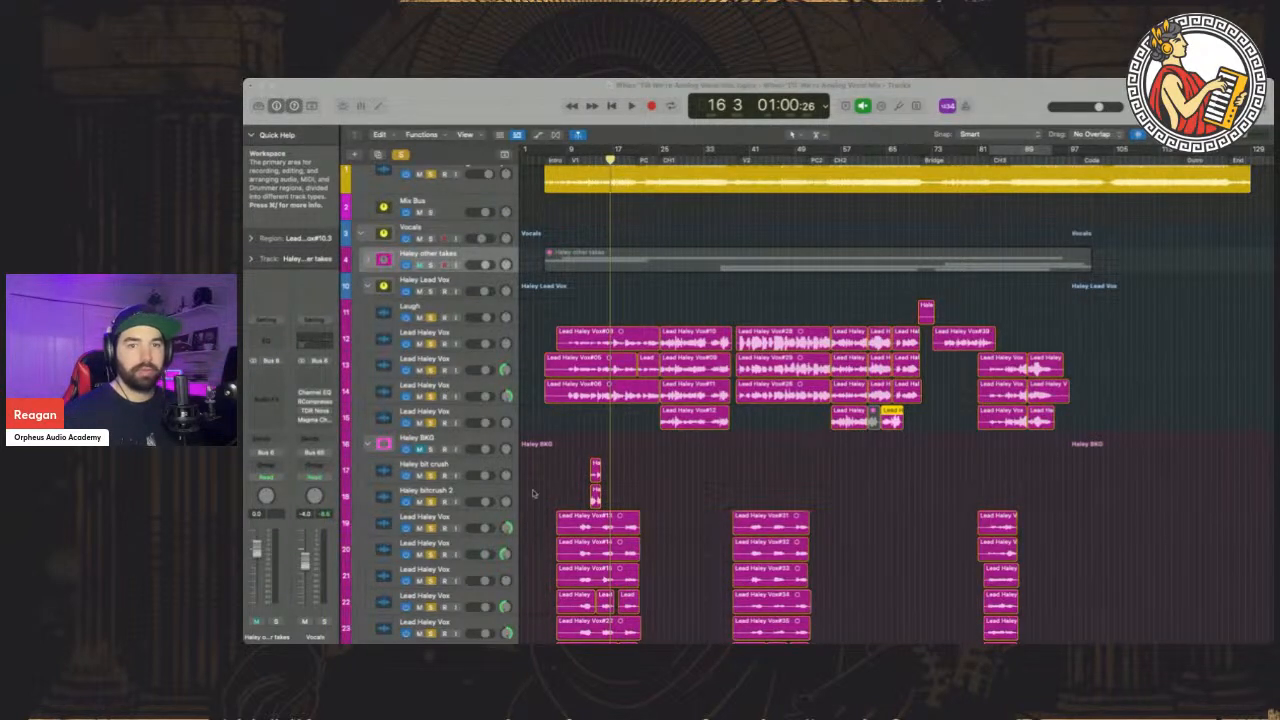
scroll(680, 418, down, 5)
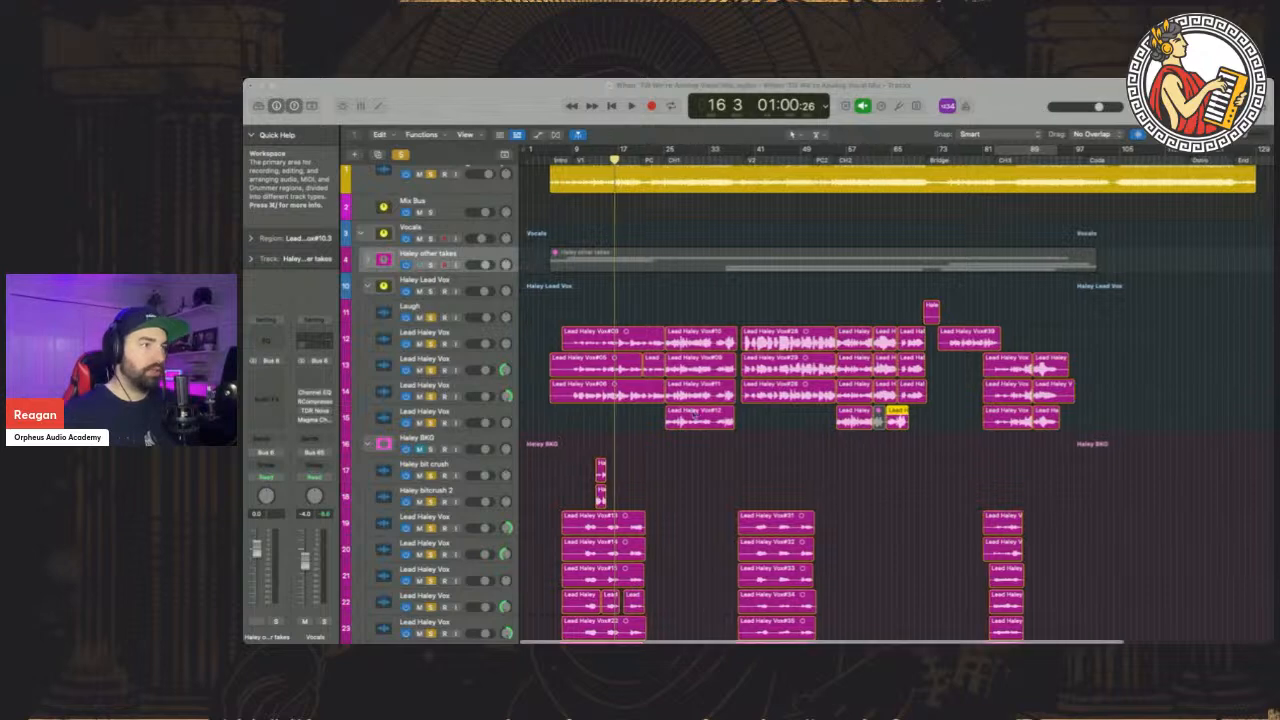
scroll(680, 418, up, 3)
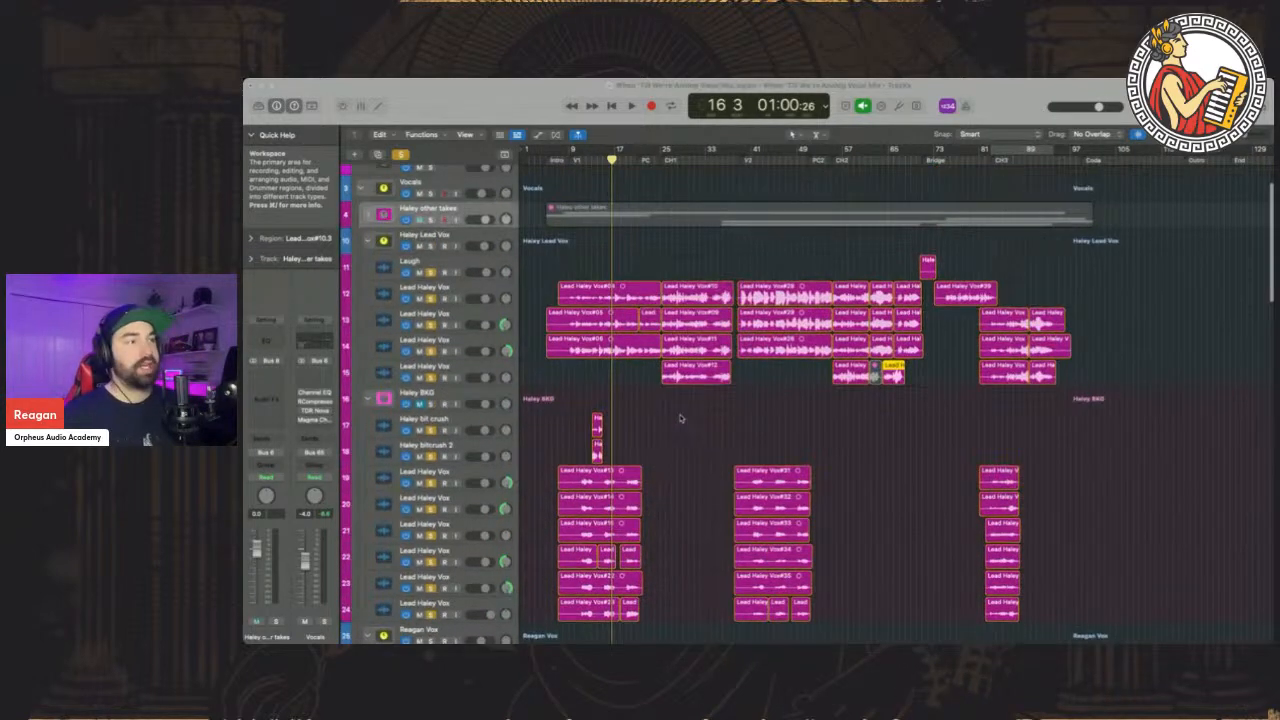
scroll(680, 418, up, 2)
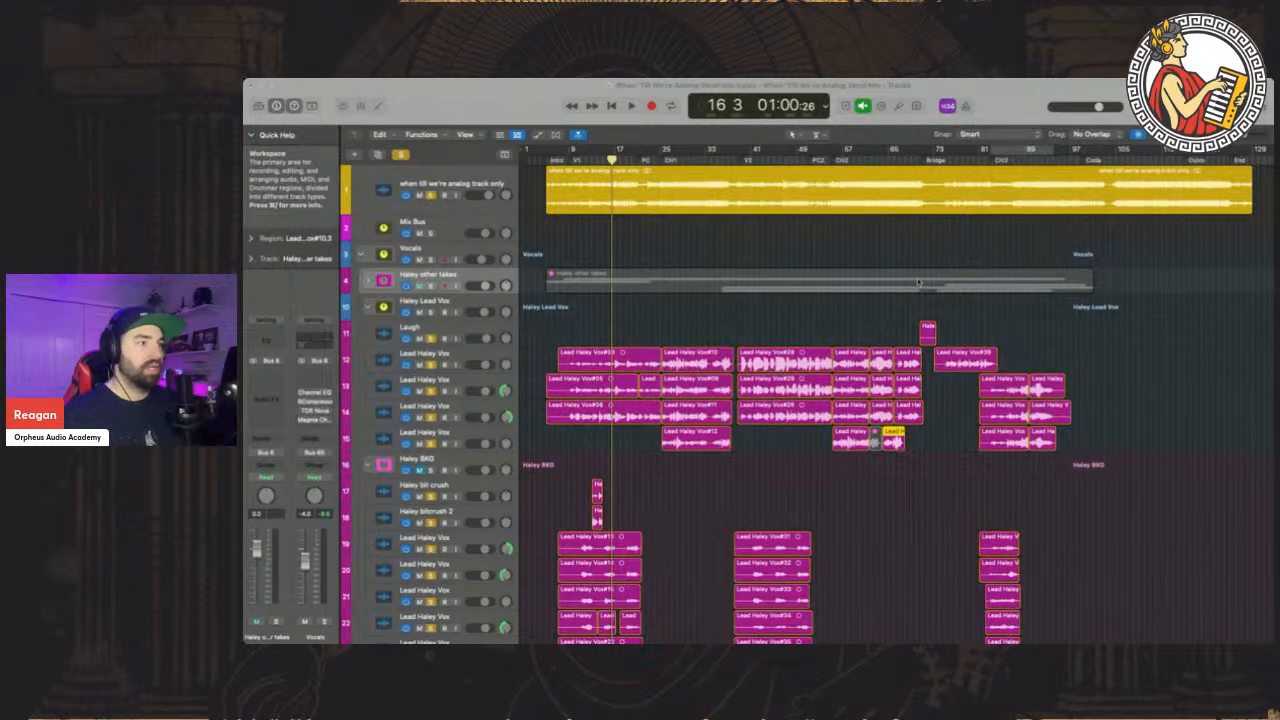
scroll(920, 283, down, 3)
scroll(875, 275, down, 1)
scroll(576, 319, up, 4)
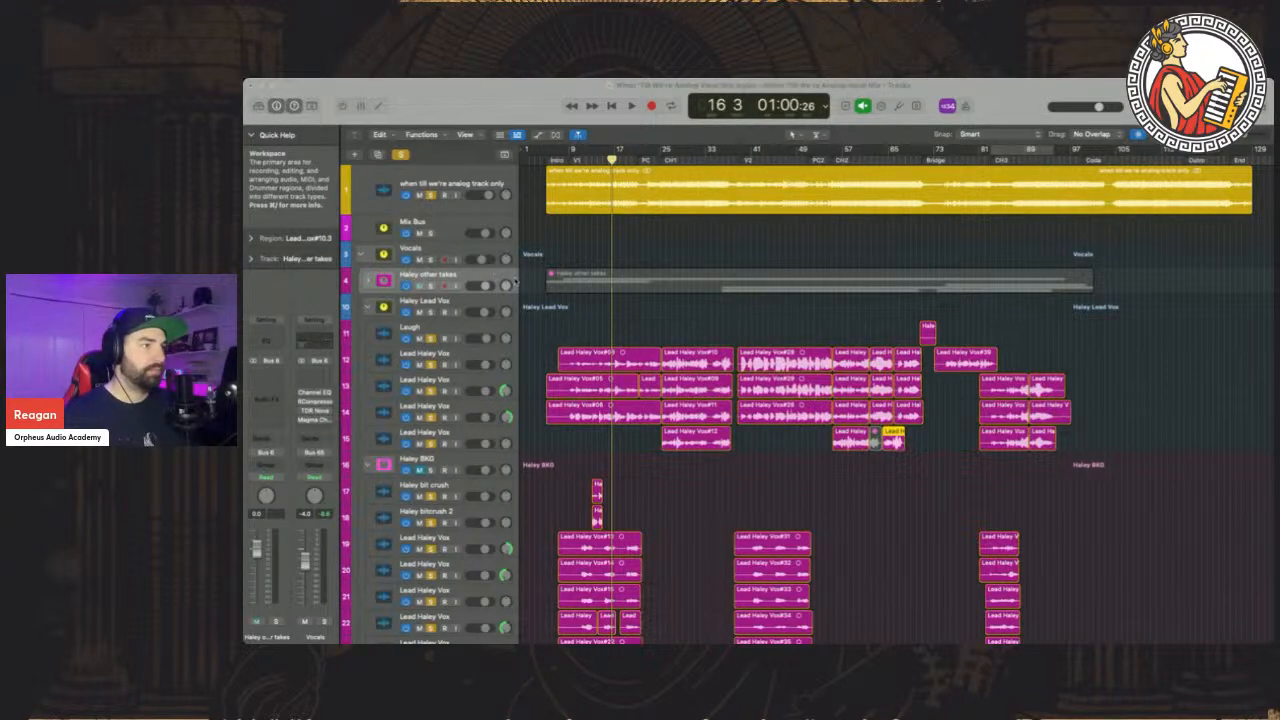
scroll(706, 249, down, 15)
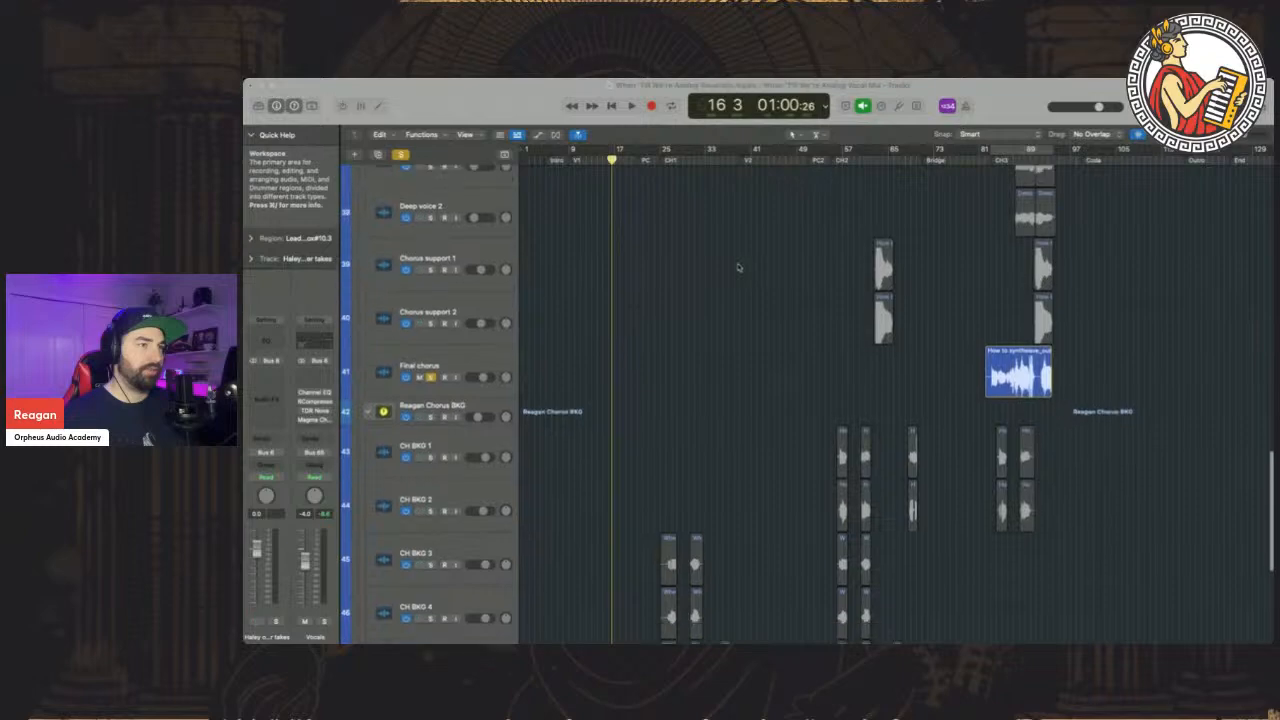
scroll(739, 267, up, 15)
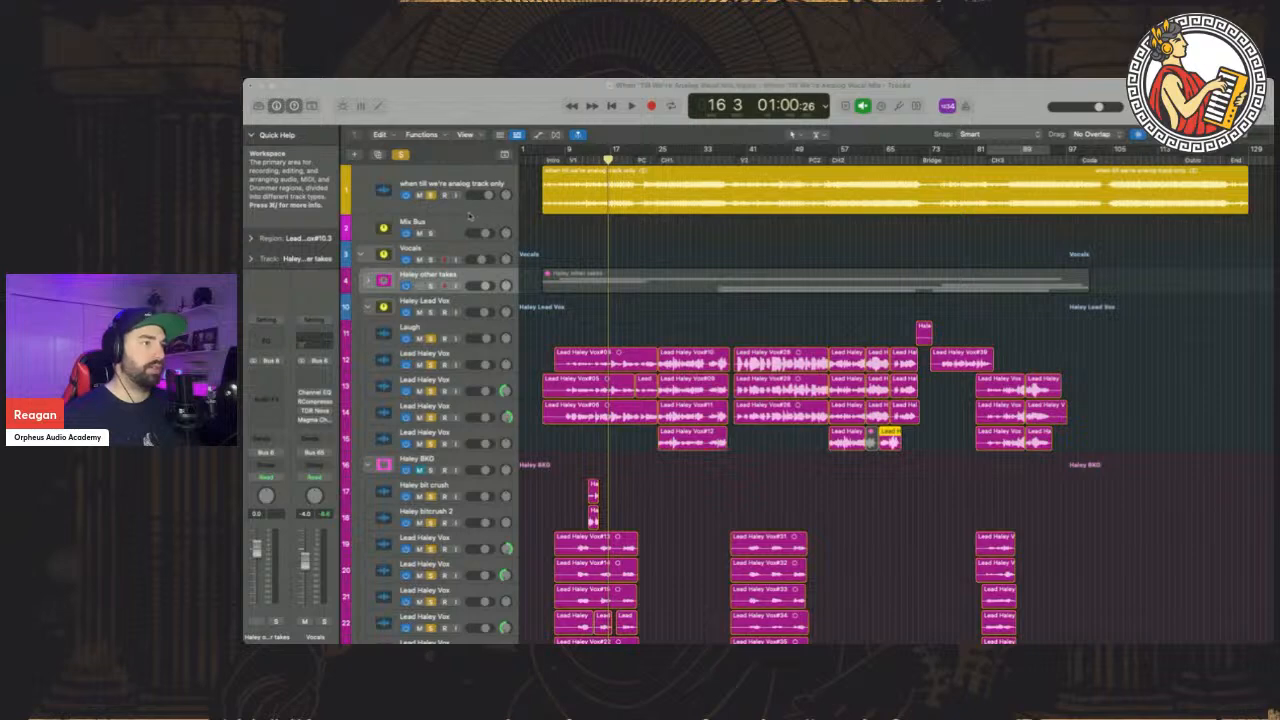
Increase the height of the "when till we're analog track only" track so its waveform is larger
drag(473, 215, 469, 252)
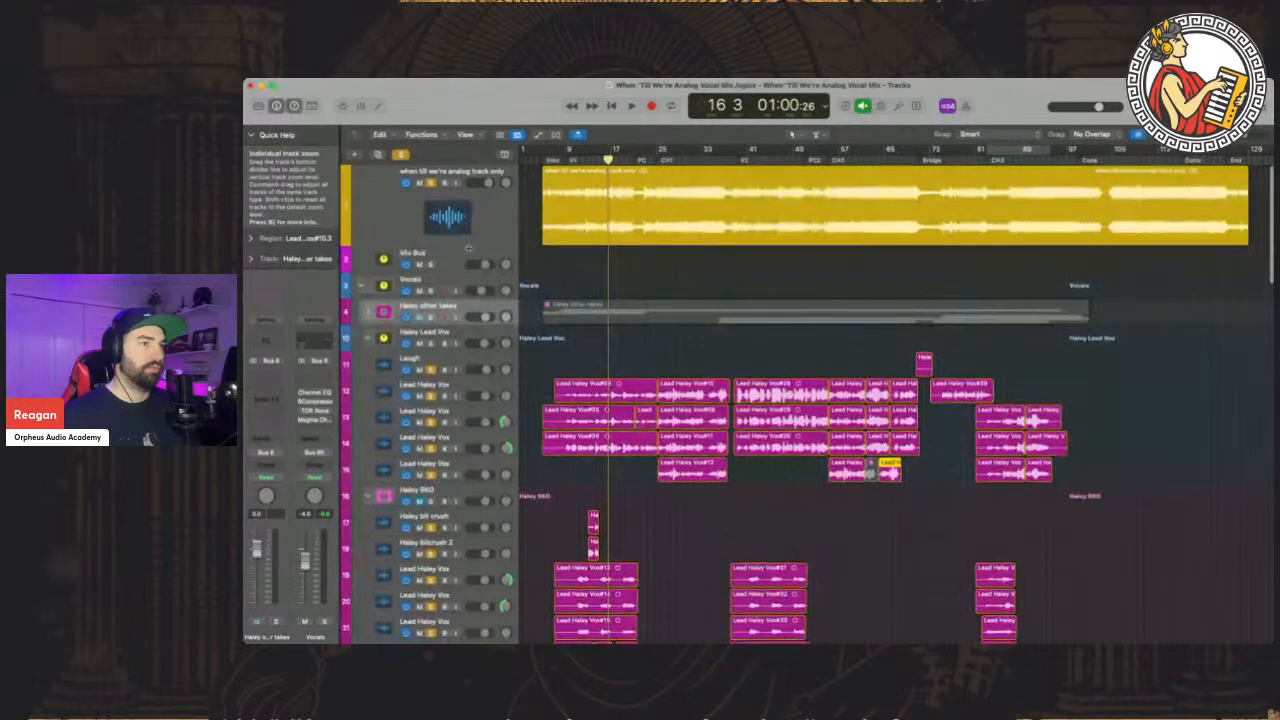
scroll(707, 342, down, 6)
scroll(711, 328, up, 6)
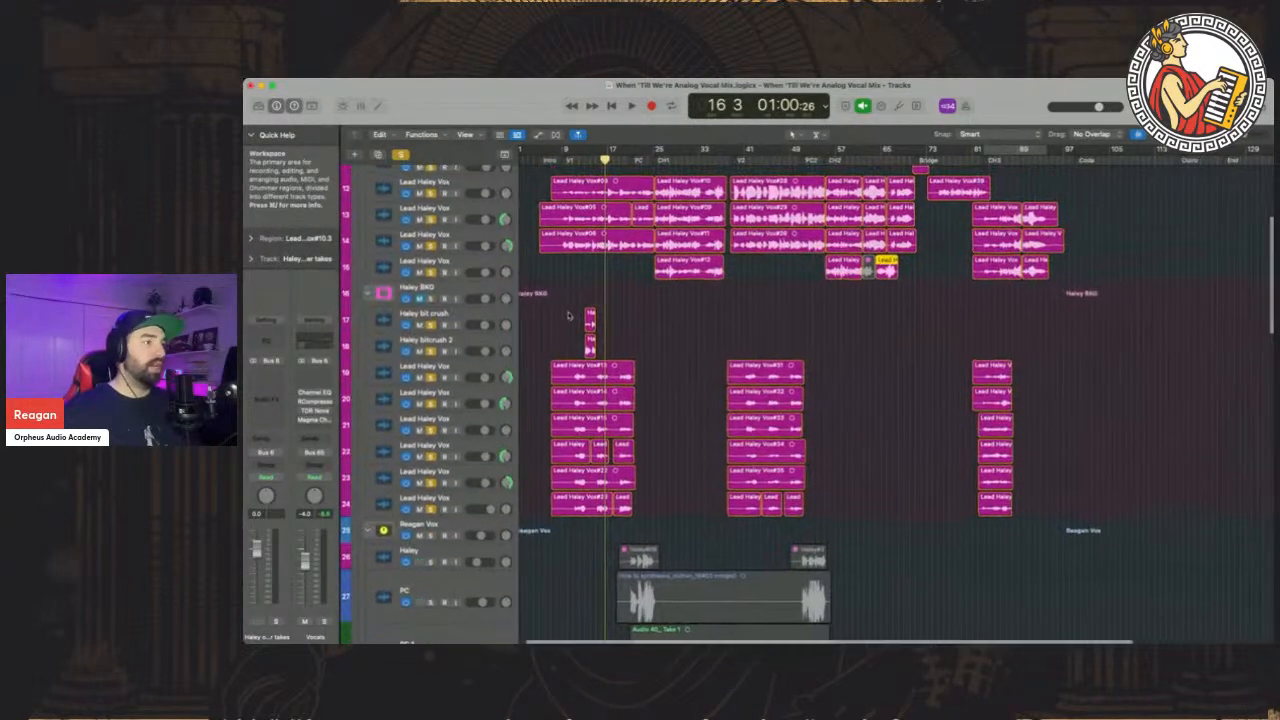
scroll(443, 297, down, 5)
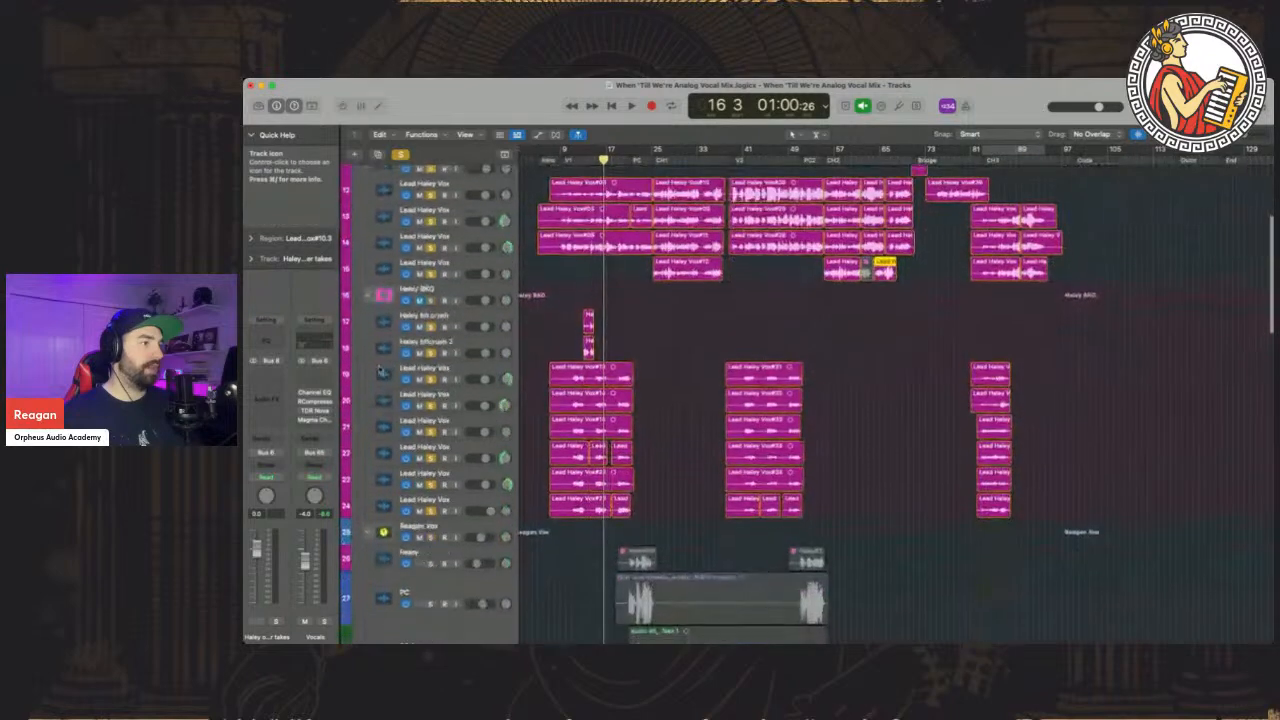
scroll(443, 297, up, 4)
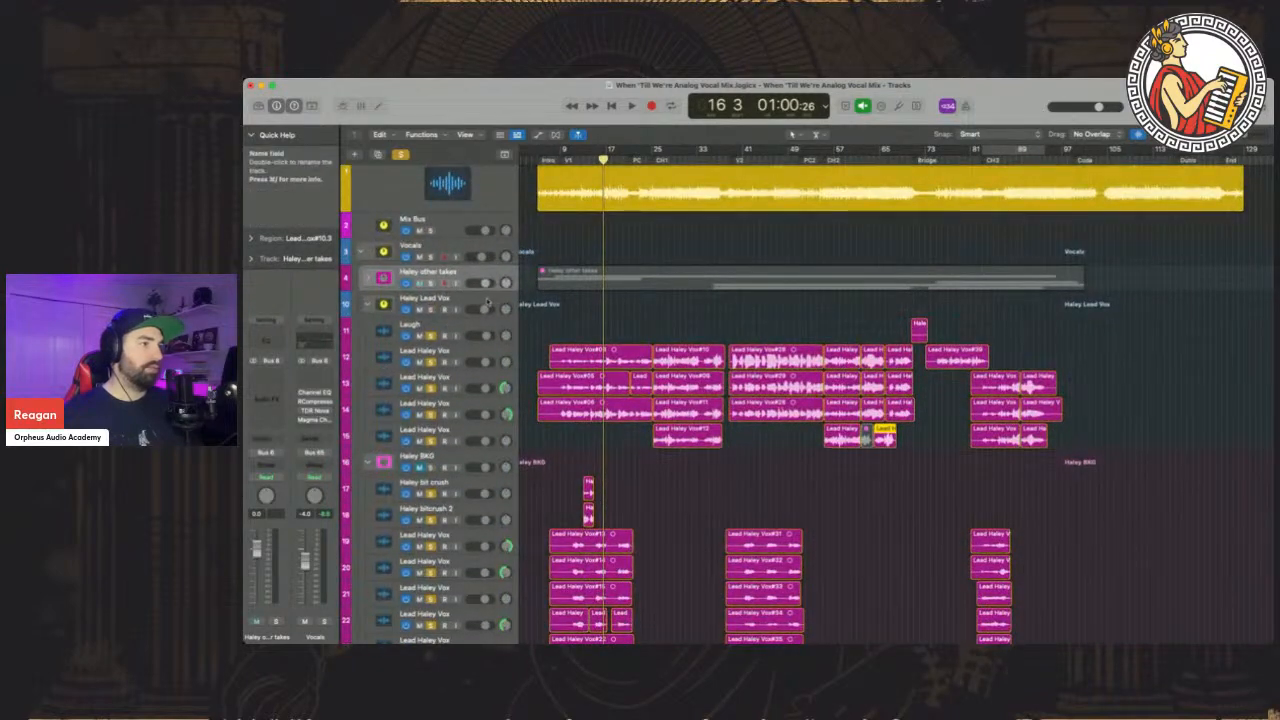
Select tracks 11 to 15 in the lead vocal stack and colour their regions purple
click(489, 300)
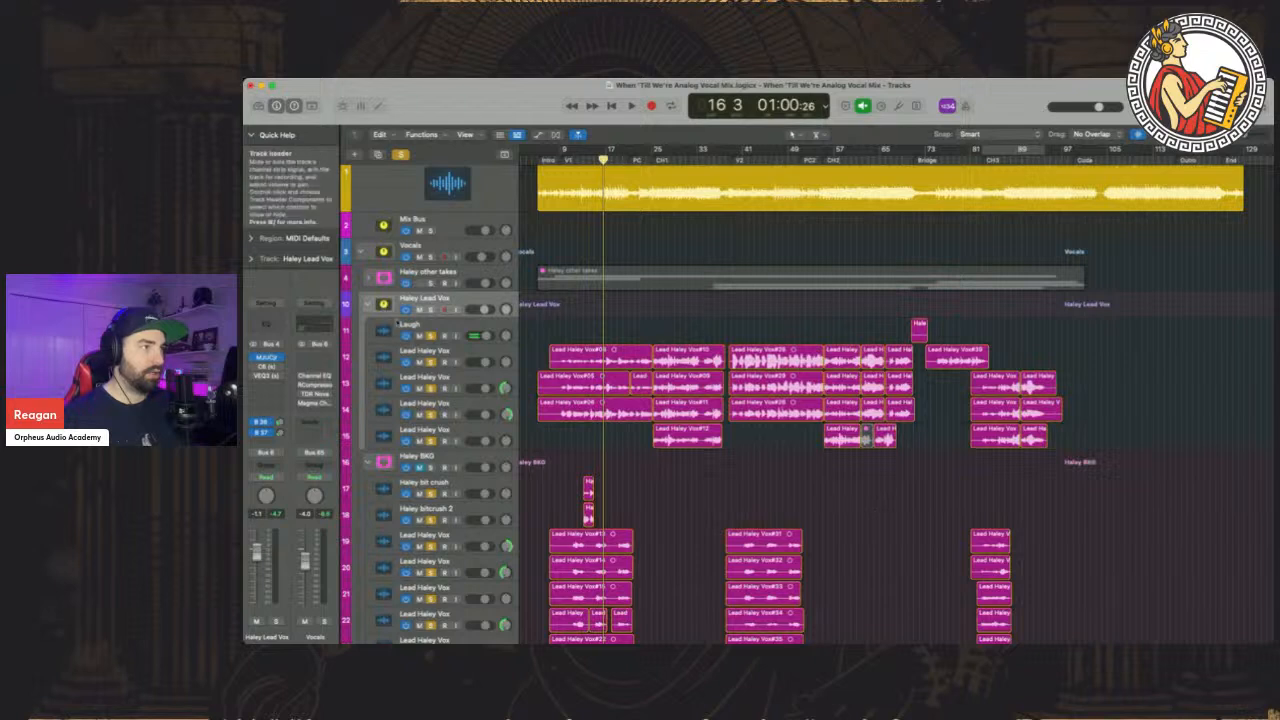
click(448, 333)
shift+click(466, 434)
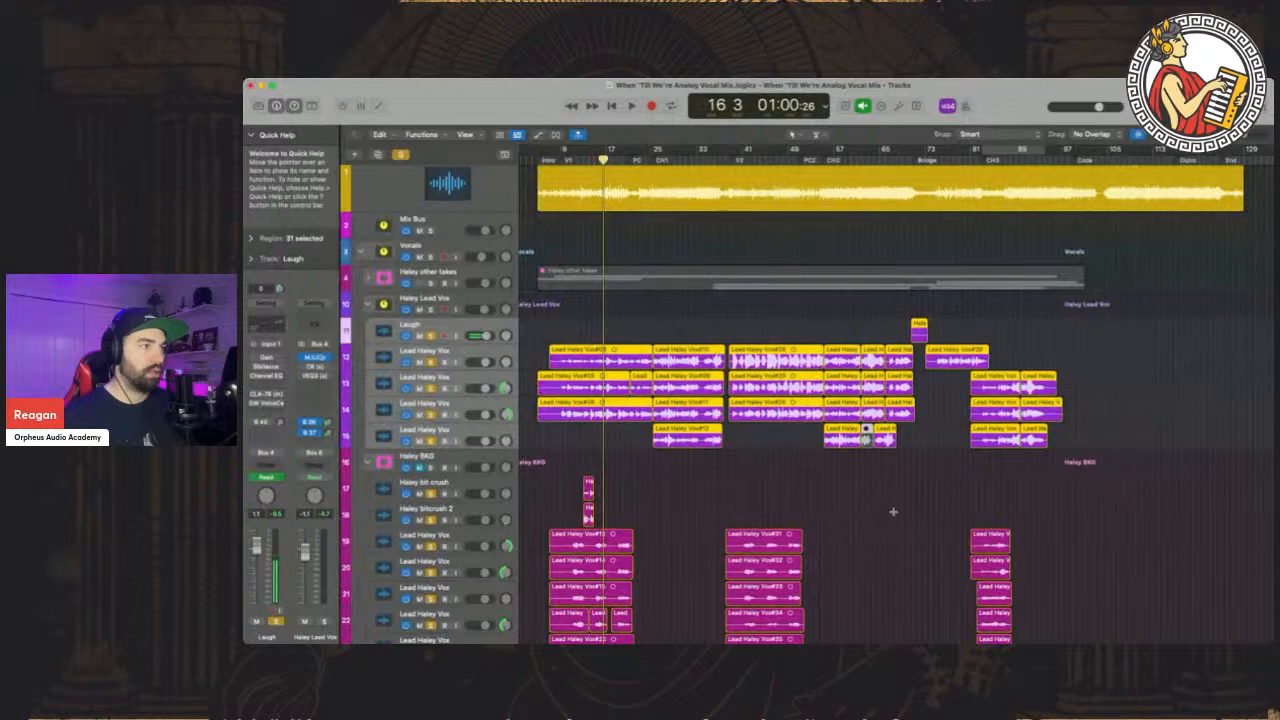
Select the background vocal stack with its tracks 17 to 24 and colour their regions bright magenta
click(460, 461)
scroll(462, 500, down, 3)
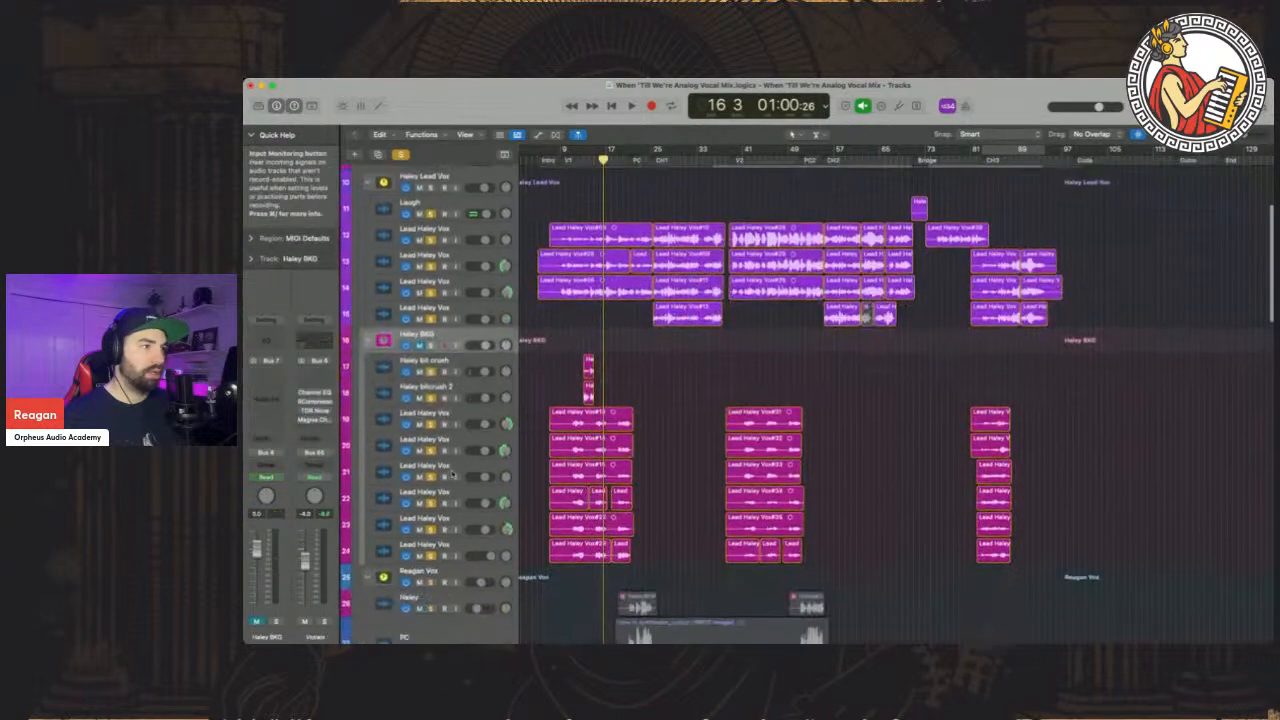
shift+click(462, 537)
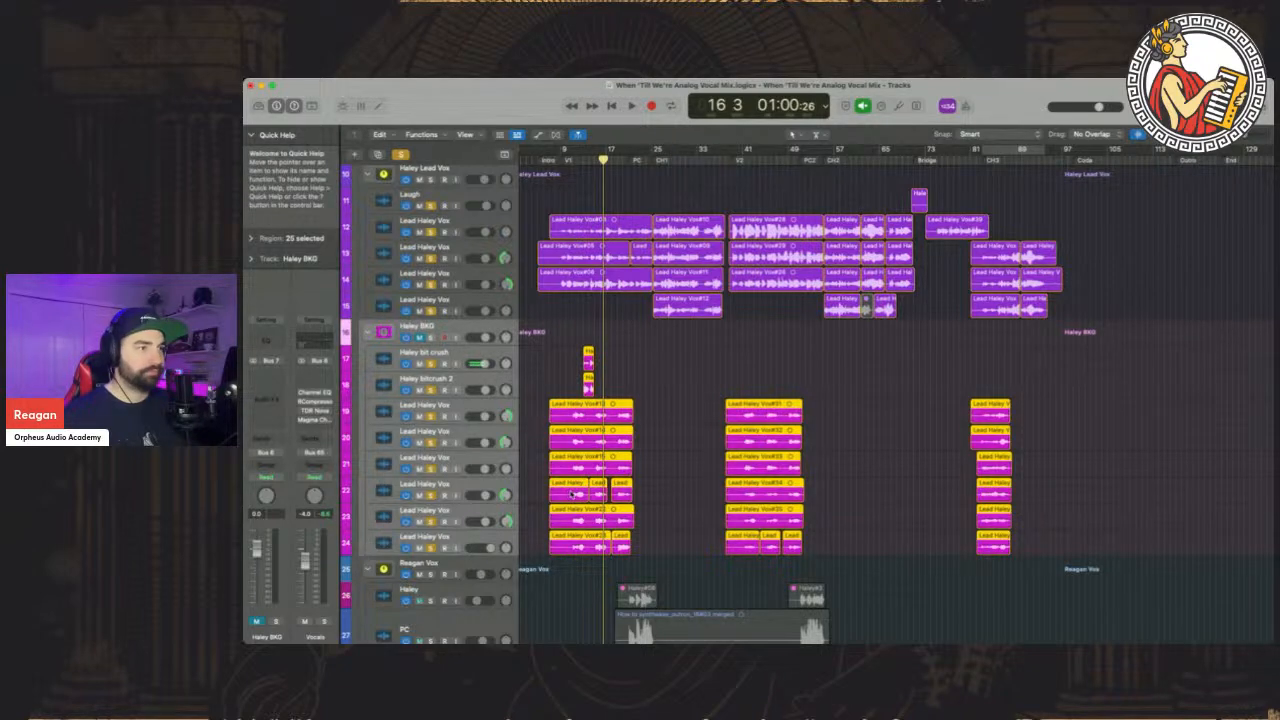
scroll(631, 276, up, 5)
scroll(631, 276, down, 5)
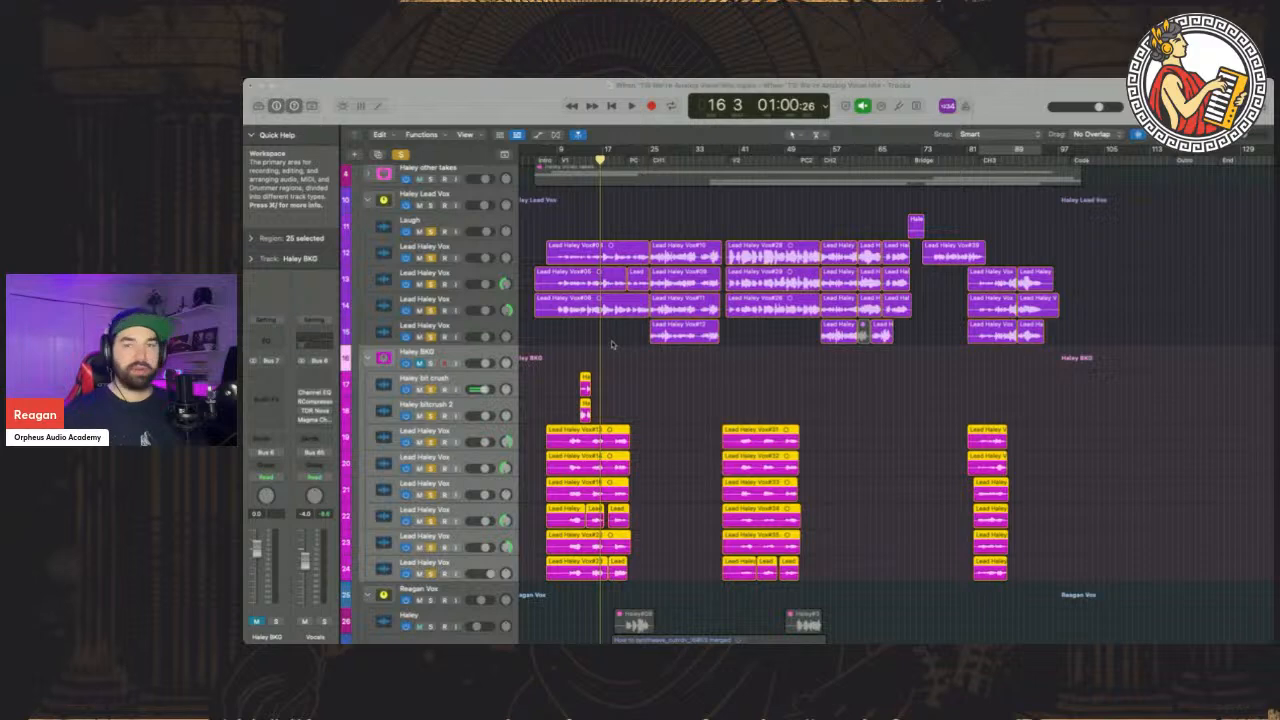
Examine the lead and background vocal regions along the timeline at a closer horizontal zoom, from verse 1 to chorus 1
drag(1242, 135, 1248, 135)
scroll(895, 400, down, 2)
scroll(895, 400, left, 2)
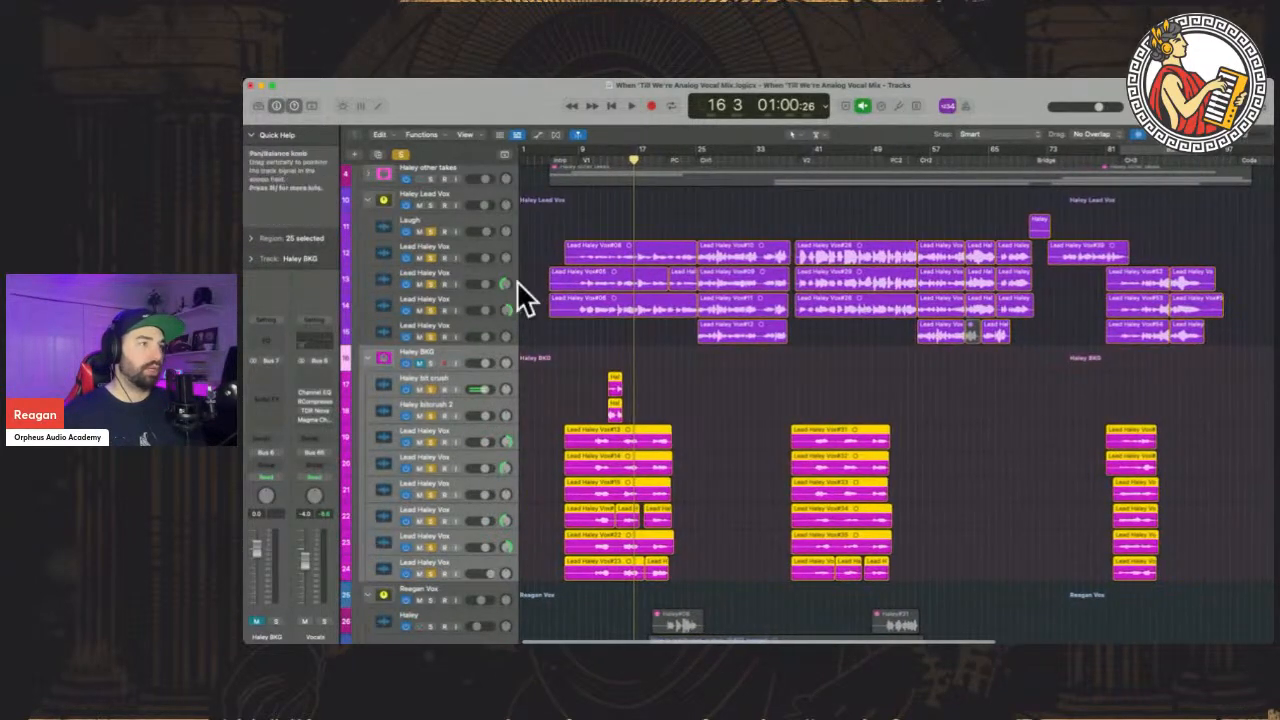
scroll(481, 285, up, 5)
scroll(481, 285, down, 5)
scroll(481, 285, up, 3)
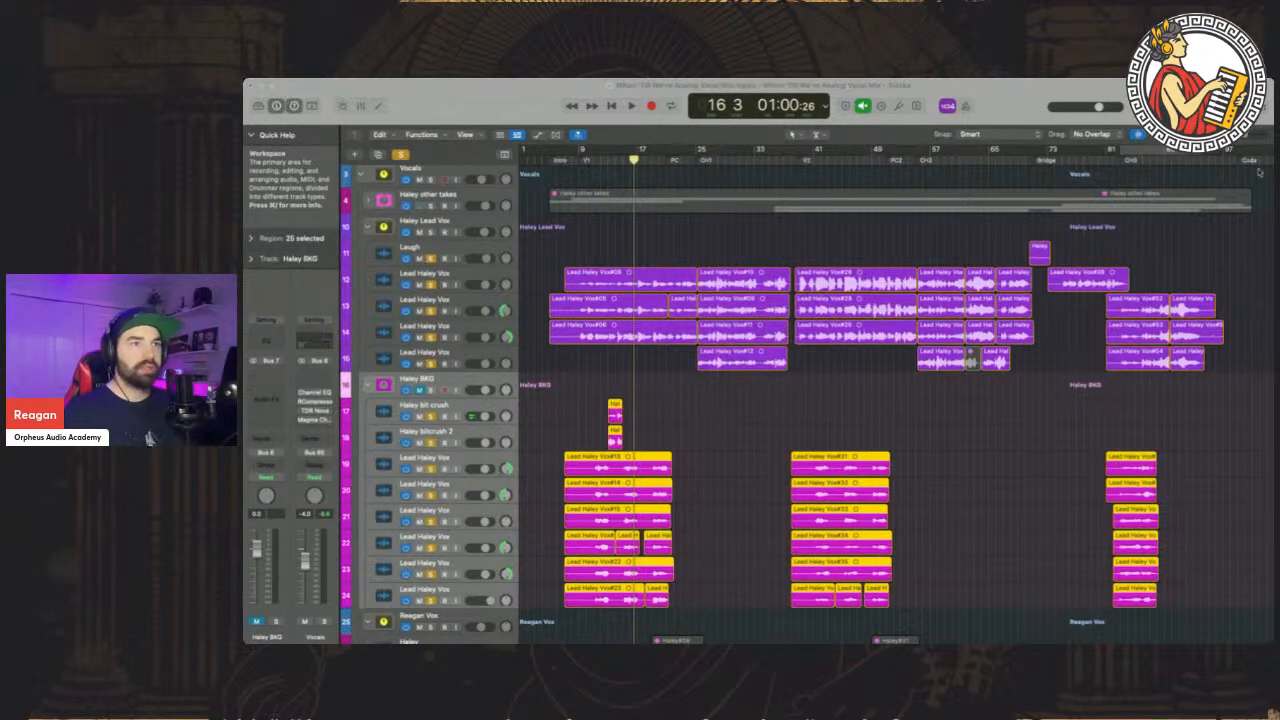
scroll(979, 297, up, 5)
scroll(979, 297, down, 6)
scroll(979, 297, up, 7)
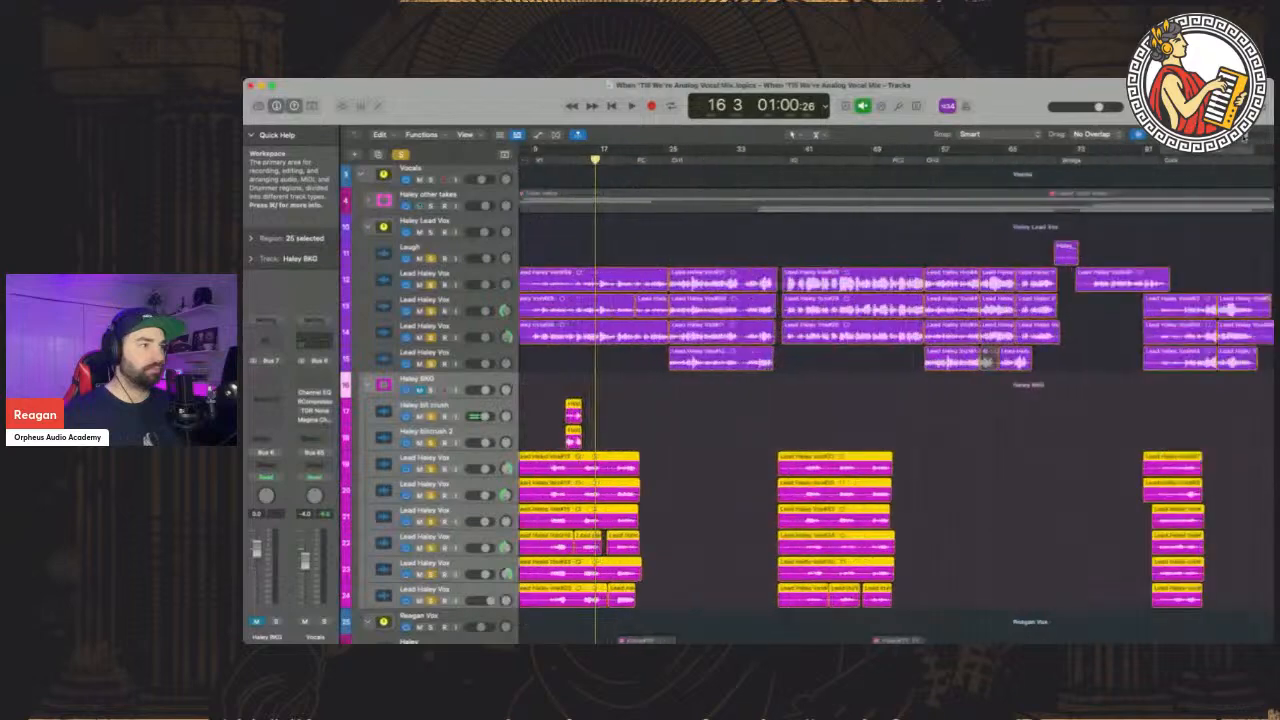
scroll(700, 400, left, 3)
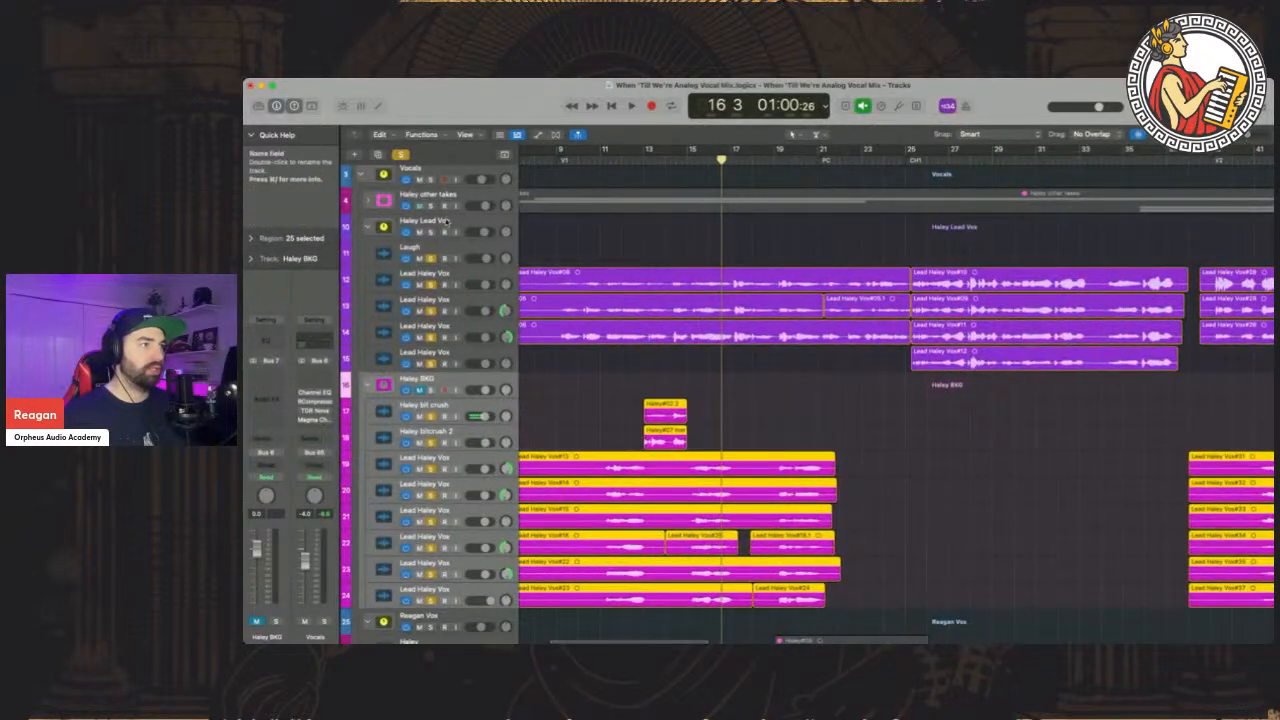
Inspect the channel strips of the lead vocal stack and its tracks 12 to 15 one after another, including their plug-ins
click(447, 221)
click(466, 284)
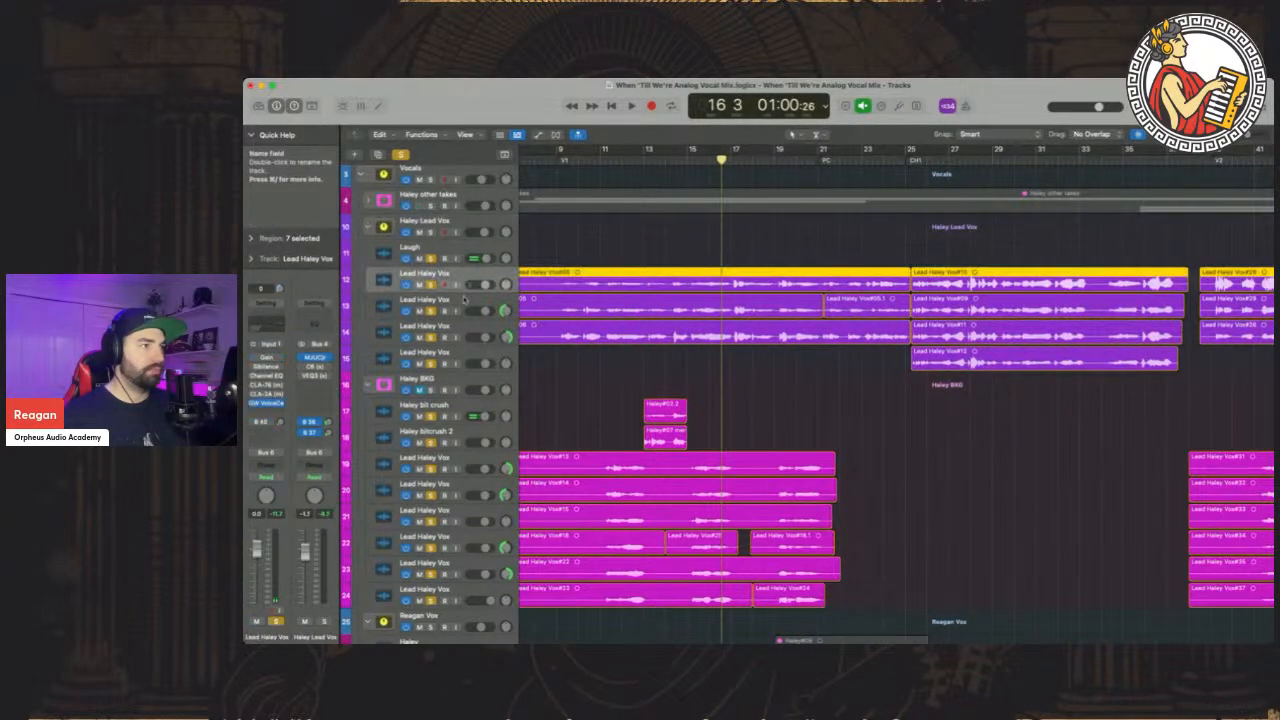
click(466, 302)
click(463, 337)
click(466, 362)
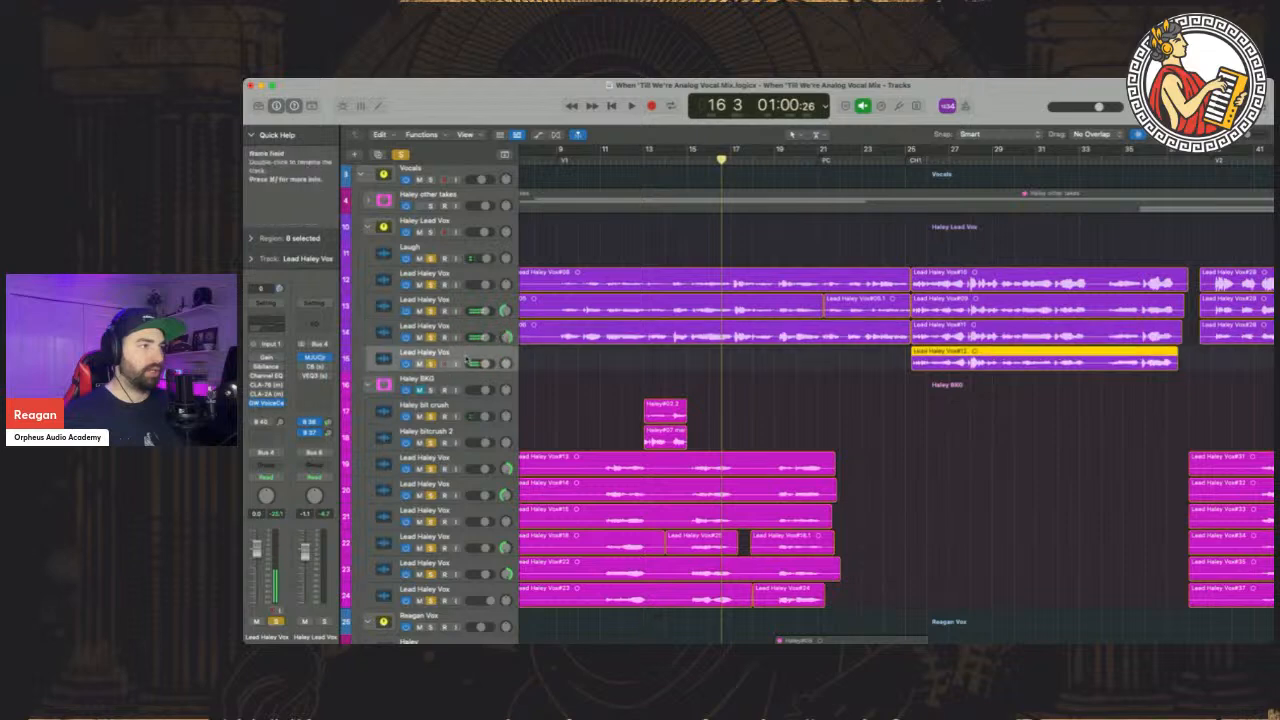
click(268, 405)
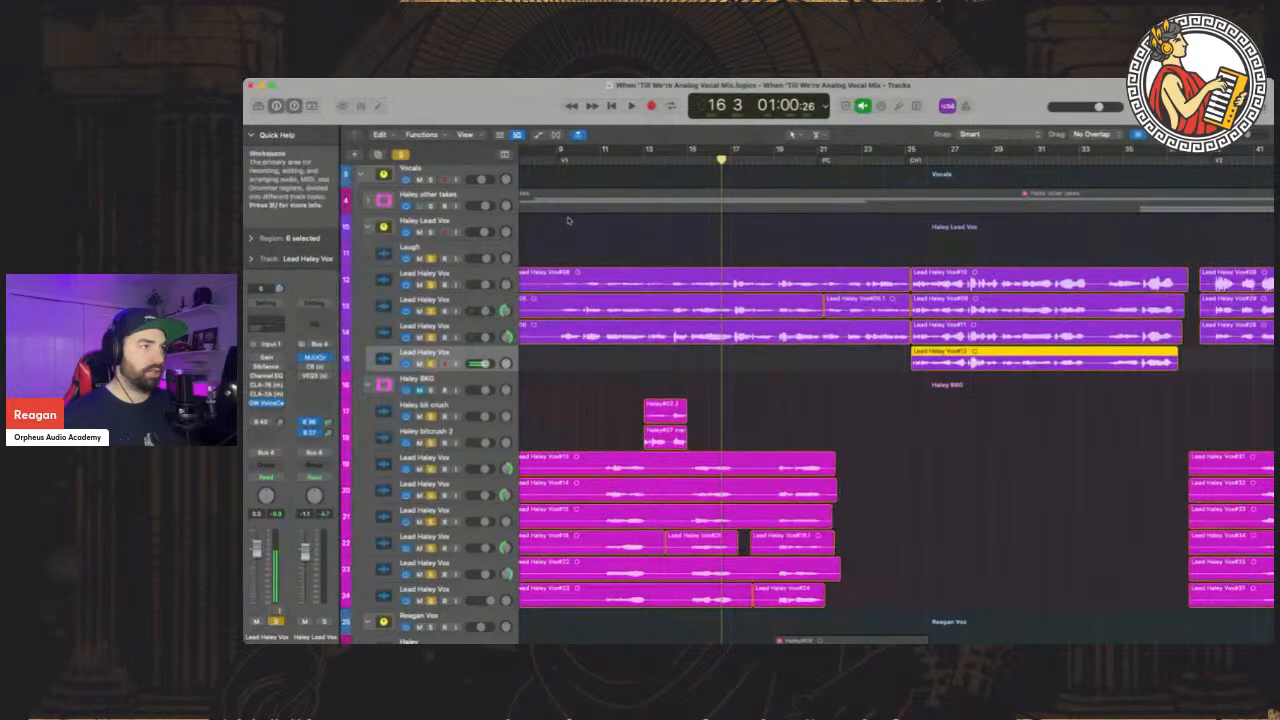
Play the vocals from bar 18 beat 3 through the pre-chorus, stopping at about bar 23
scroll(567, 220, up, 3)
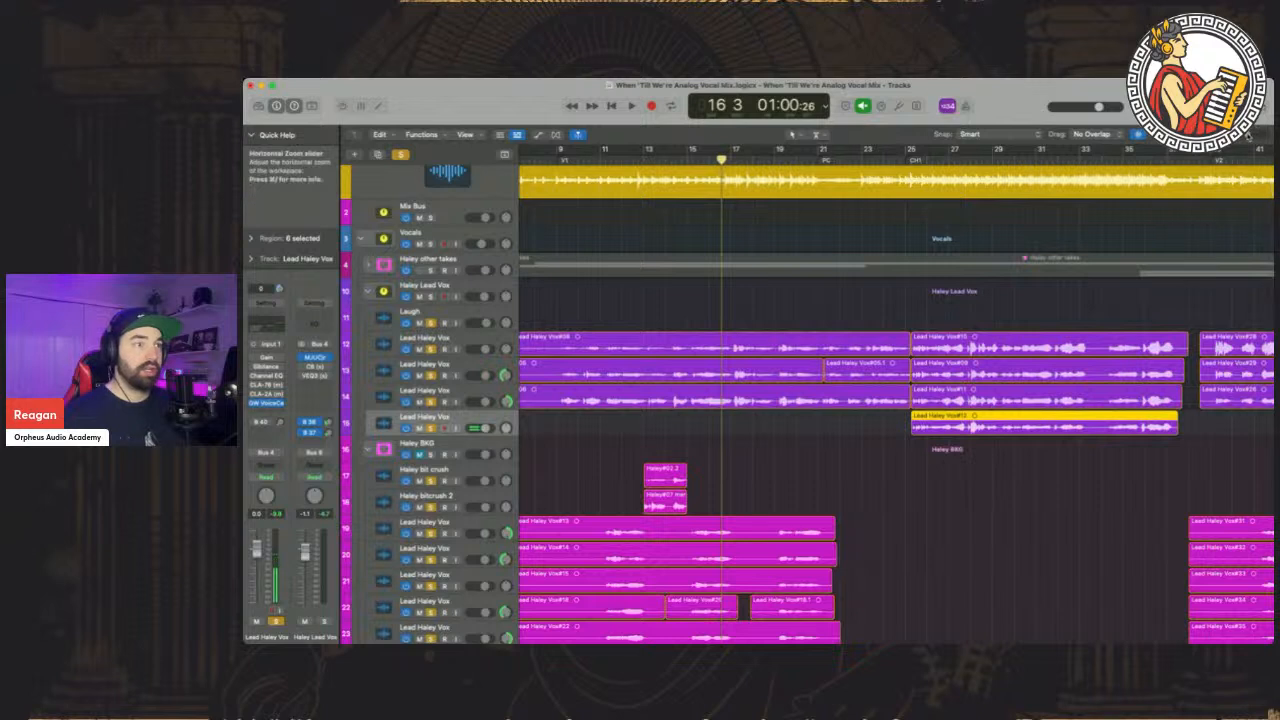
drag(1246, 136, 1251, 136)
scroll(730, 347, left, 3)
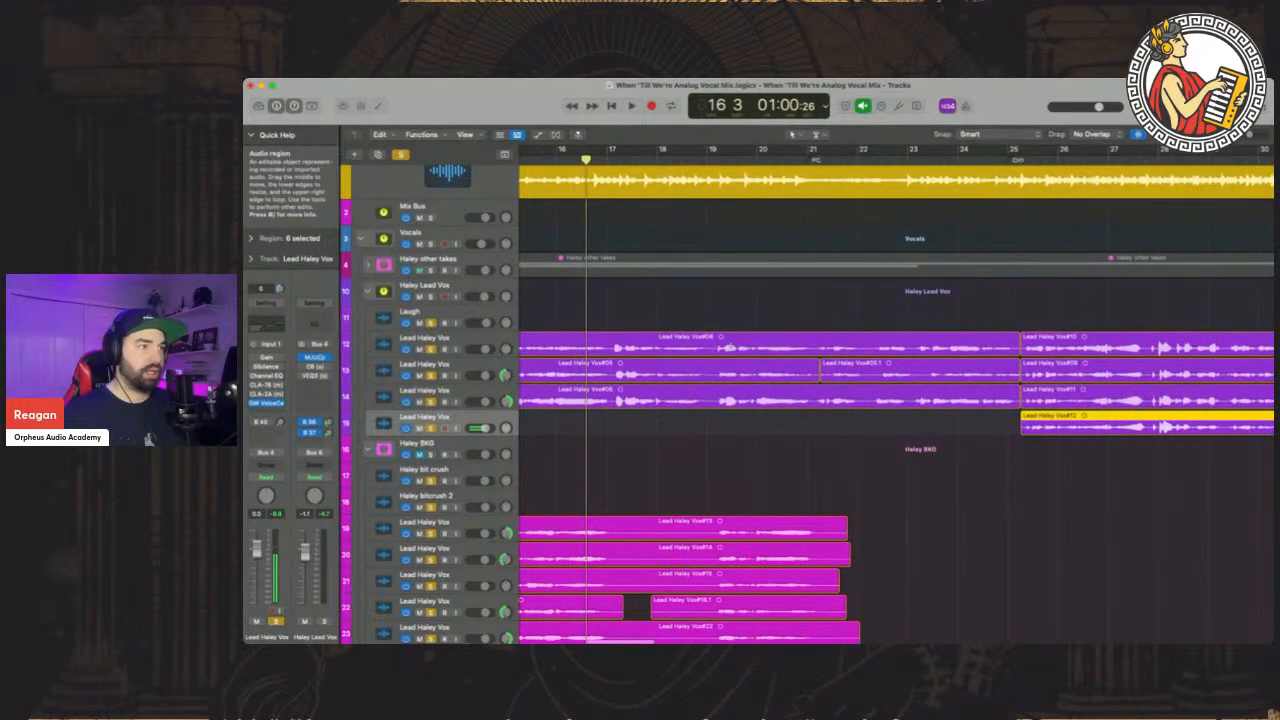
click(682, 160)
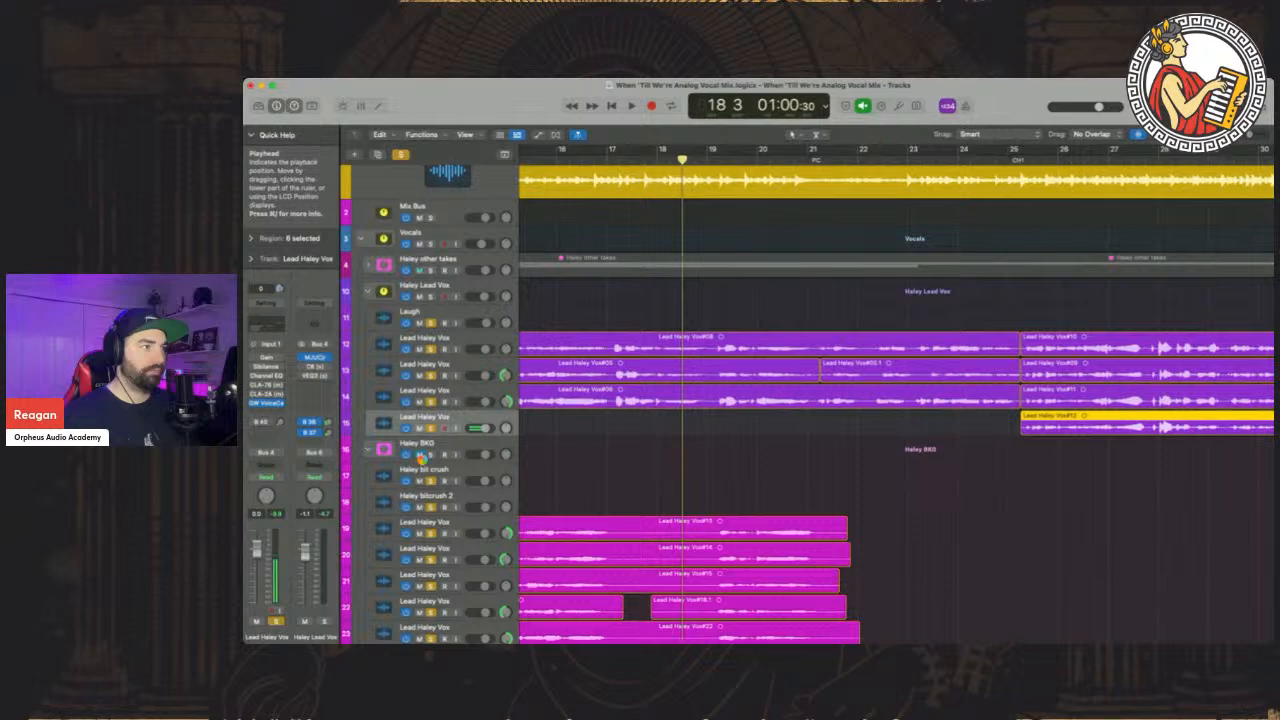
key(space)
scroll(653, 430, down, 4)
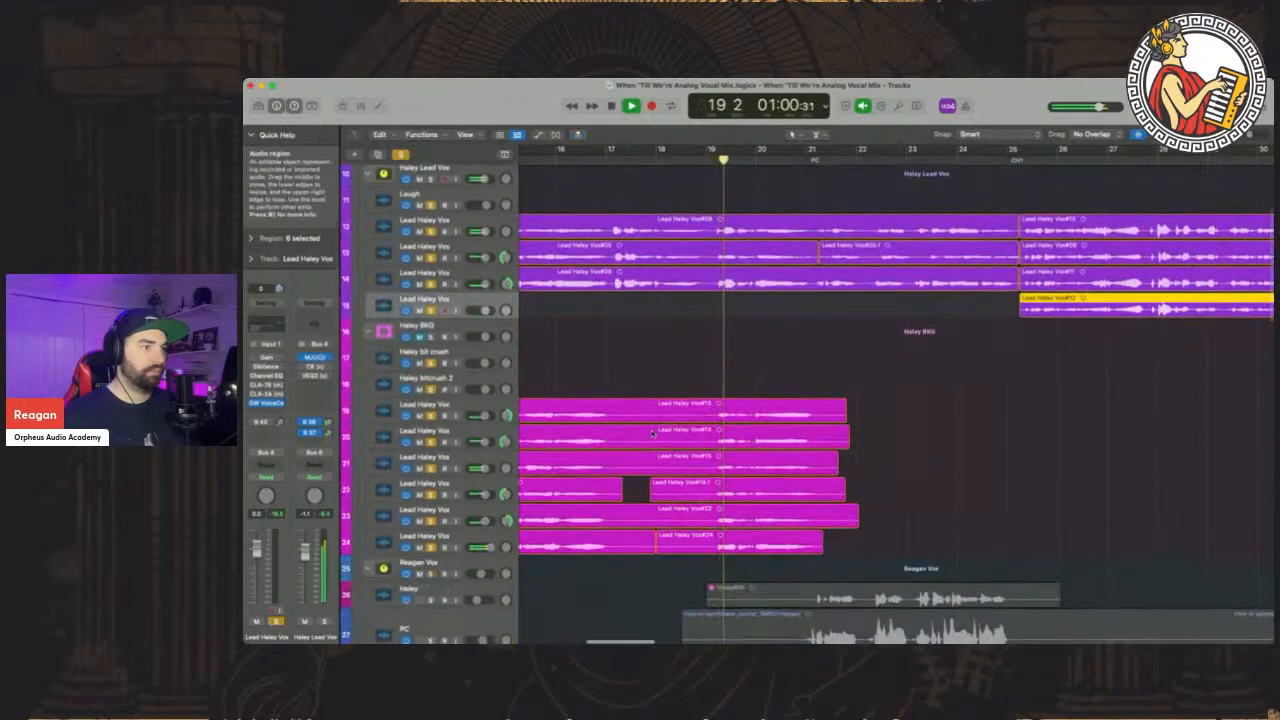
scroll(651, 429, up, 5)
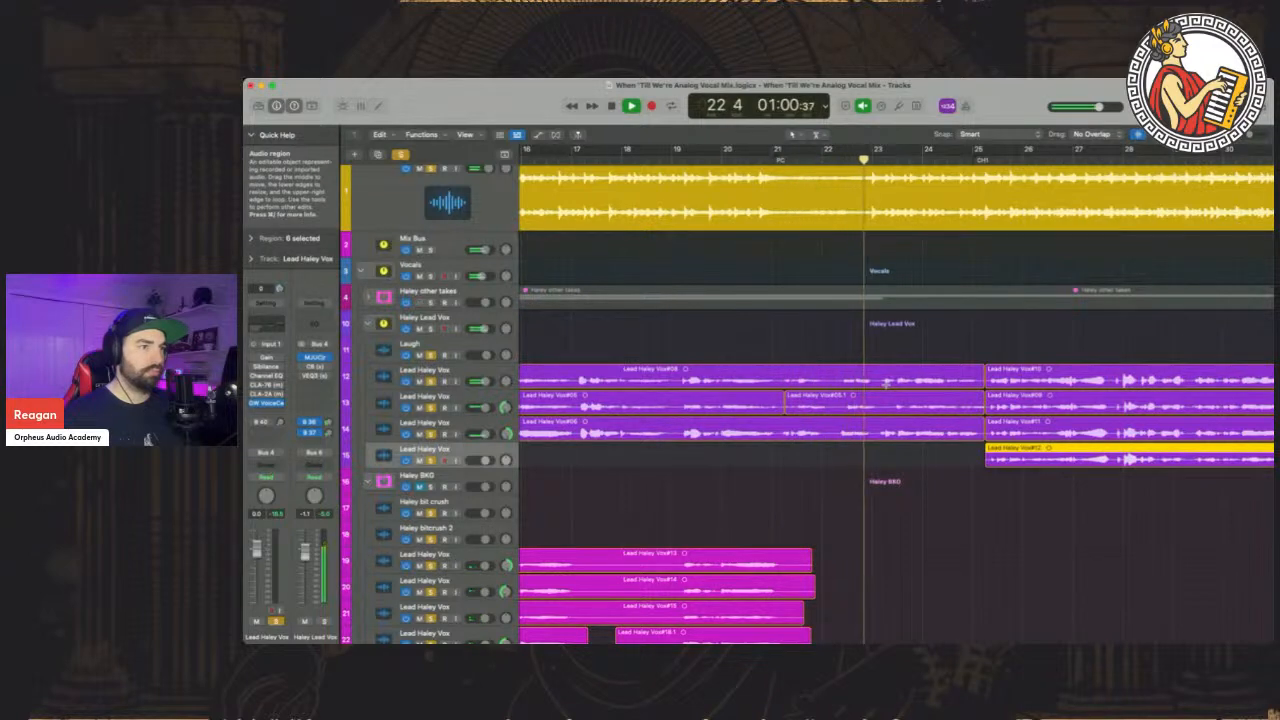
key(space)
Unsolo lead vocal tracks 13 and 14 and solo tracks 27 to 29 (PC, PC 1 and PC2) in the second vocalist's stack
click(431, 409)
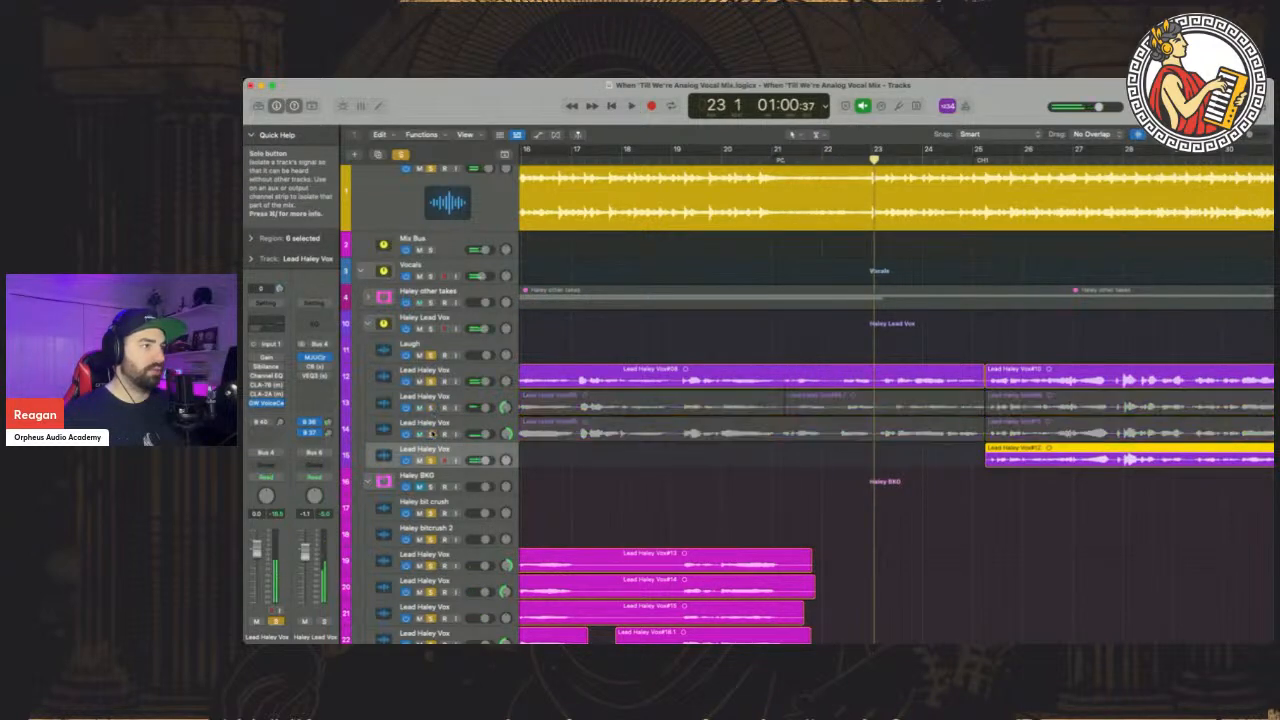
scroll(732, 405, down, 8)
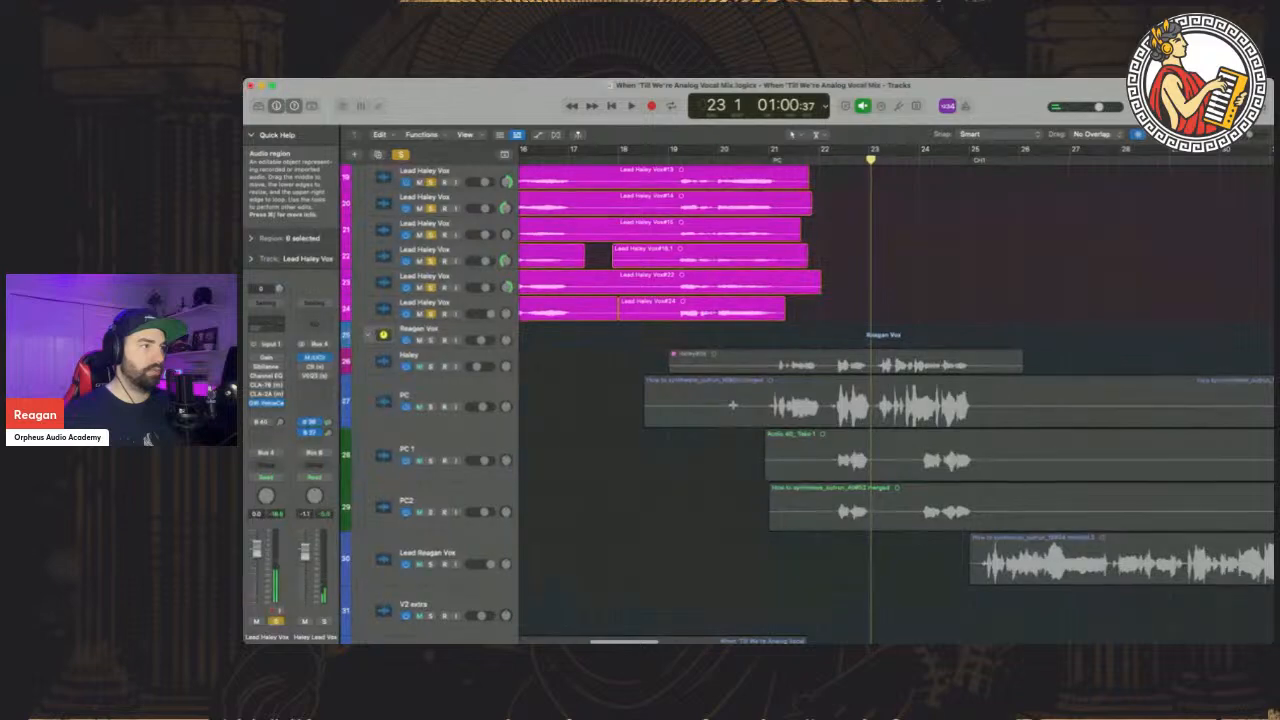
scroll(732, 405, down, 4)
scroll(732, 405, up, 3)
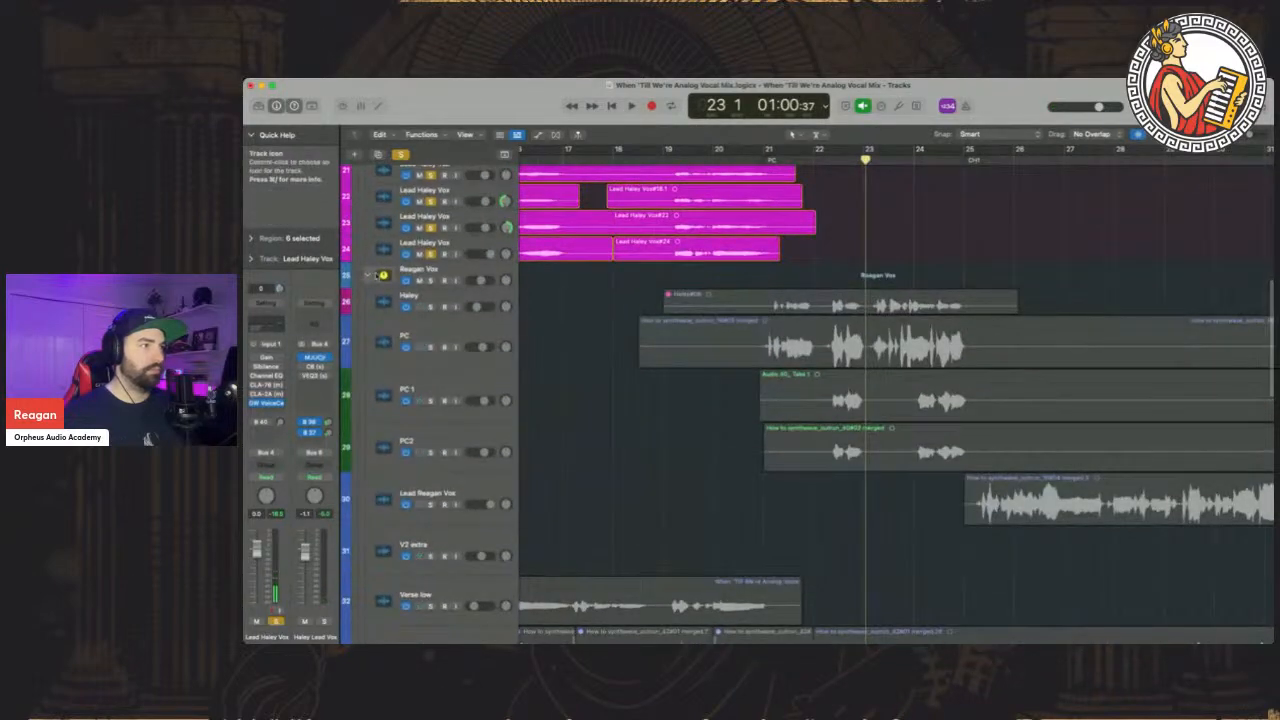
click(377, 275)
click(368, 275)
click(368, 275)
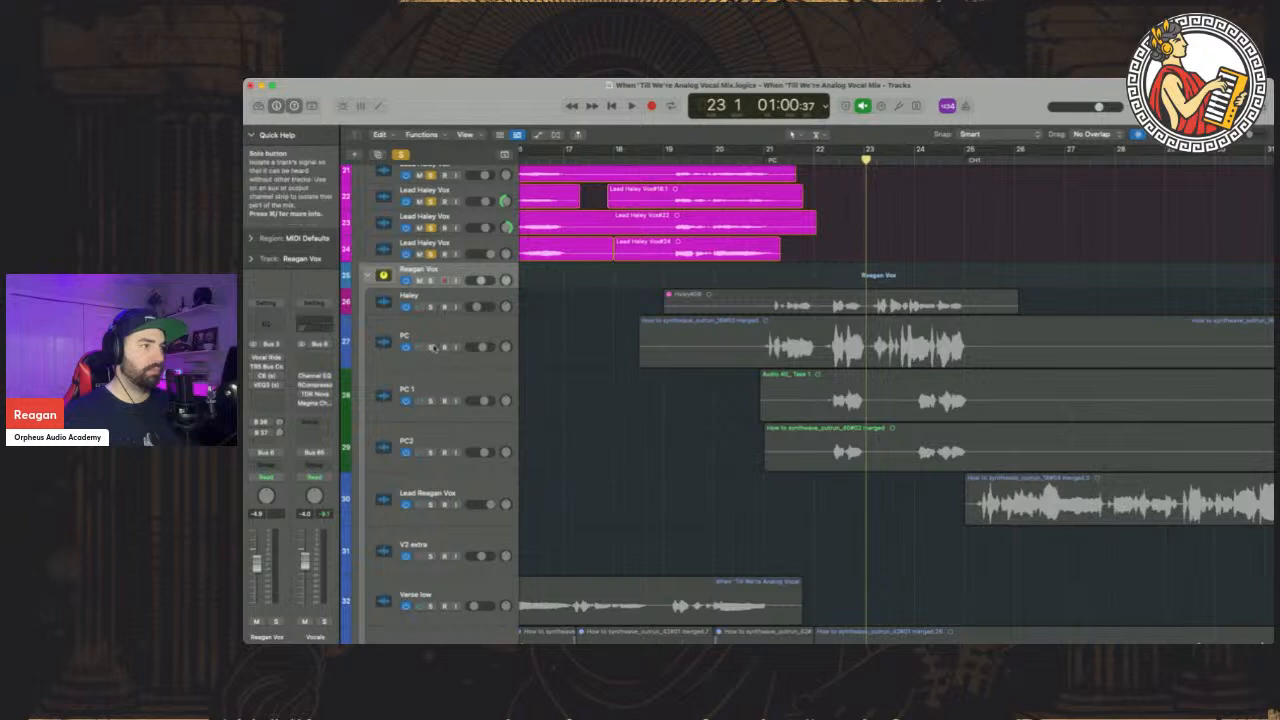
drag(433, 347, 433, 466)
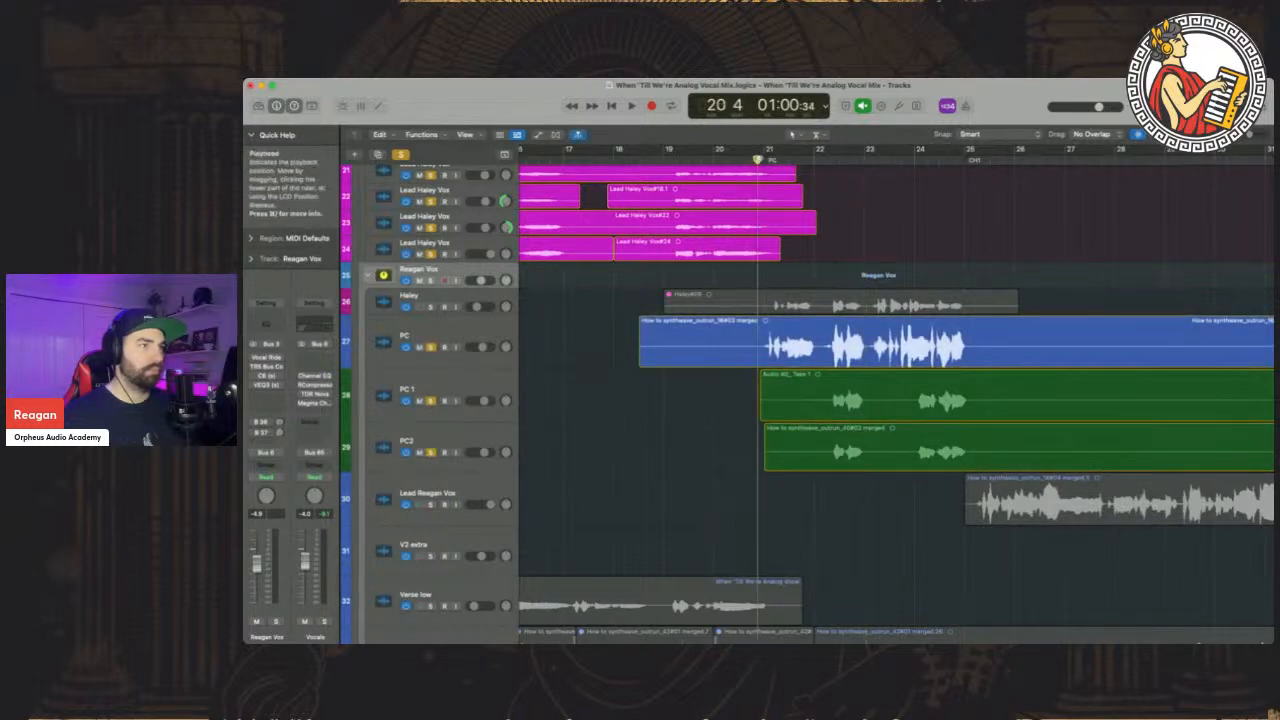
Play the pre-chorus from bar 20 beat 4 to about bar 23 beat 4, unsoloing lead vocal track 12 during playback
scroll(437, 246, up, 6)
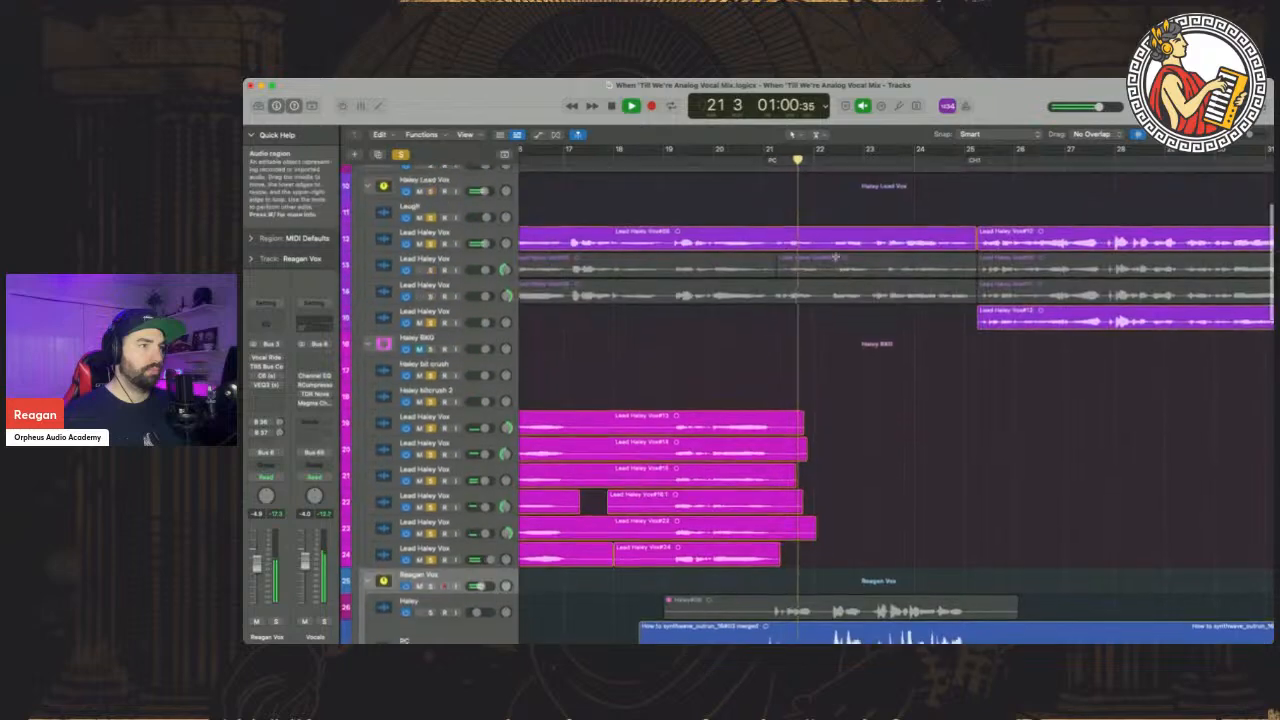
click(431, 247)
scroll(800, 362, down, 6)
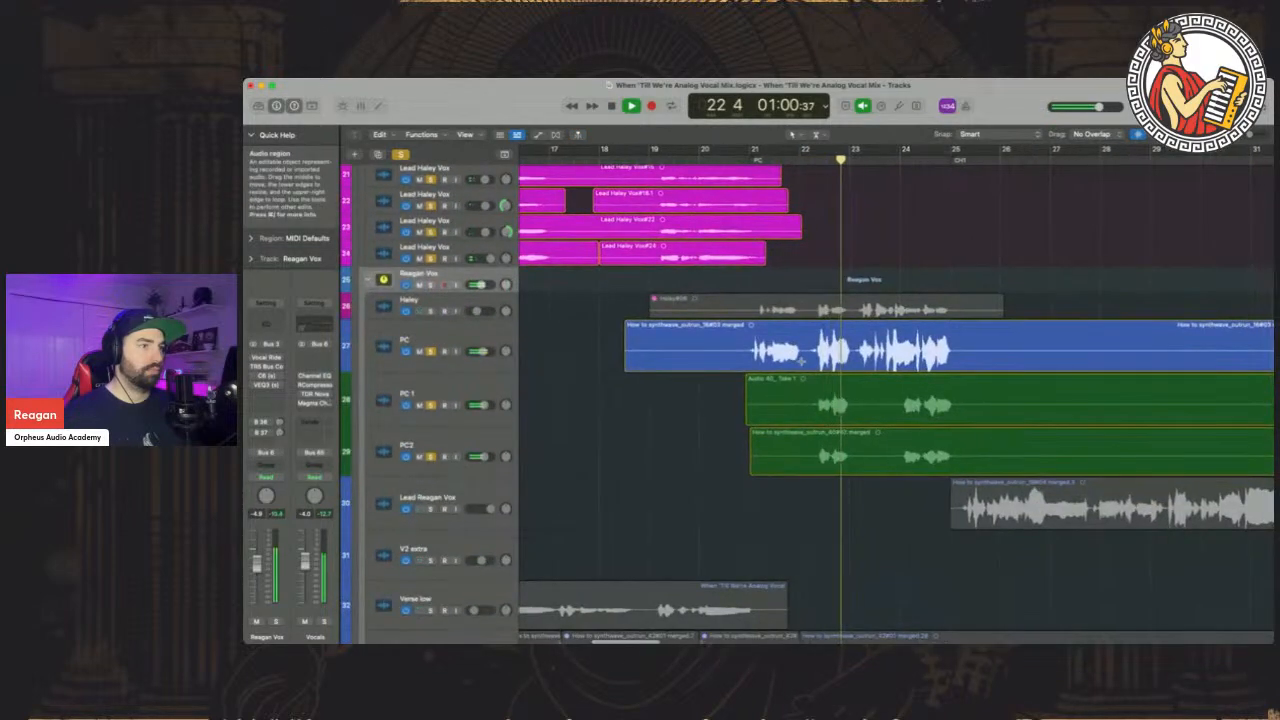
scroll(800, 362, up, 3)
click(464, 474)
key(space)
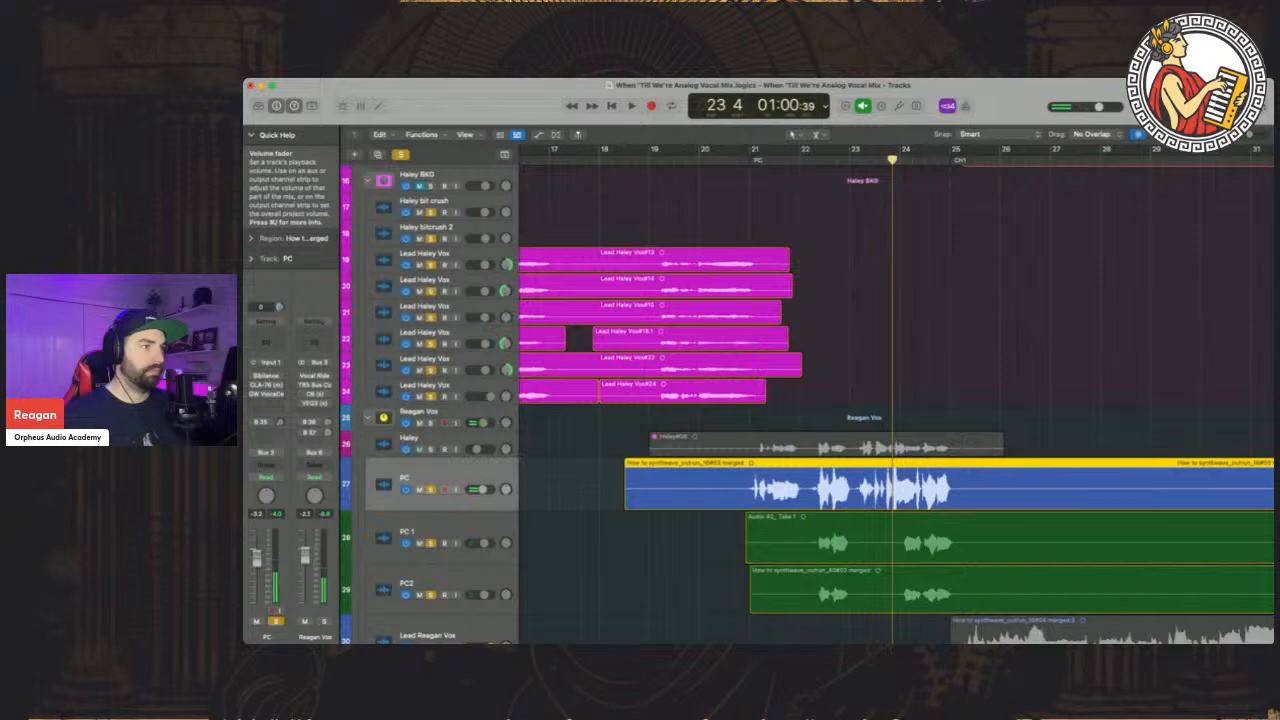
Select the PC, PC 1 and PC2 tracks together and play their layers from about bar 20 beat 4 to bar 25
shift+click(470, 568)
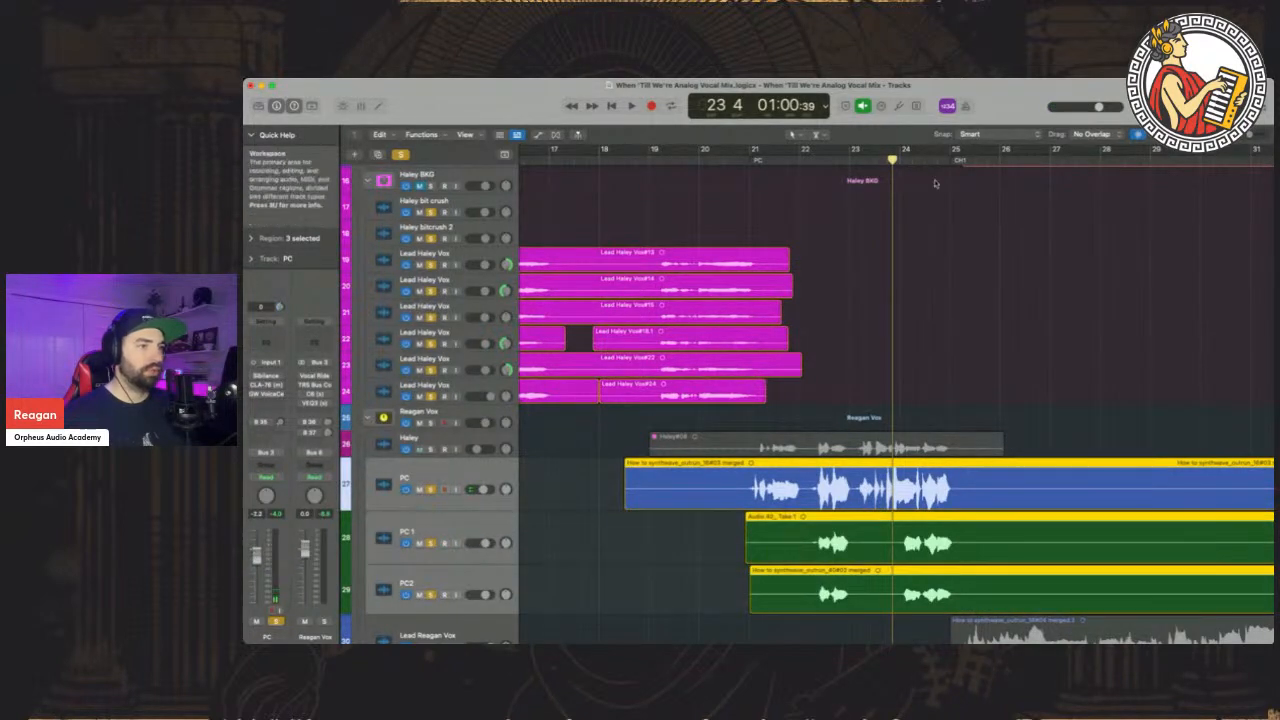
key(space)
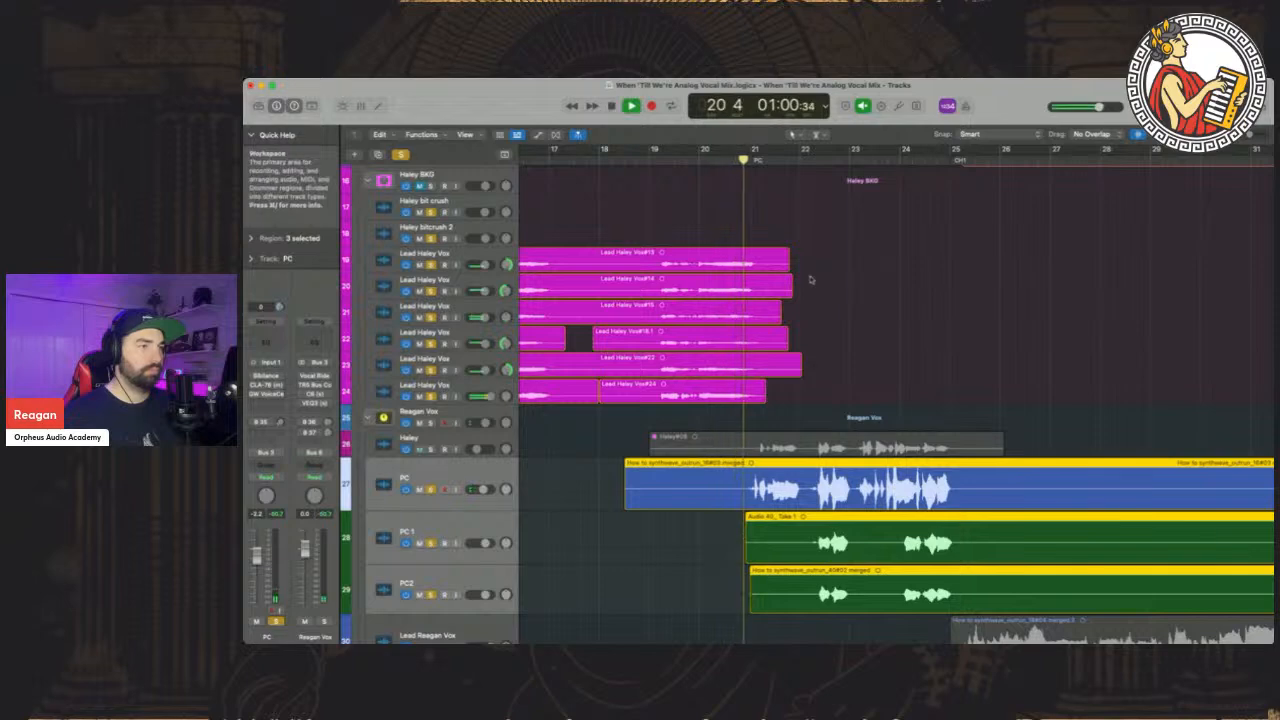
scroll(838, 281, up, 5)
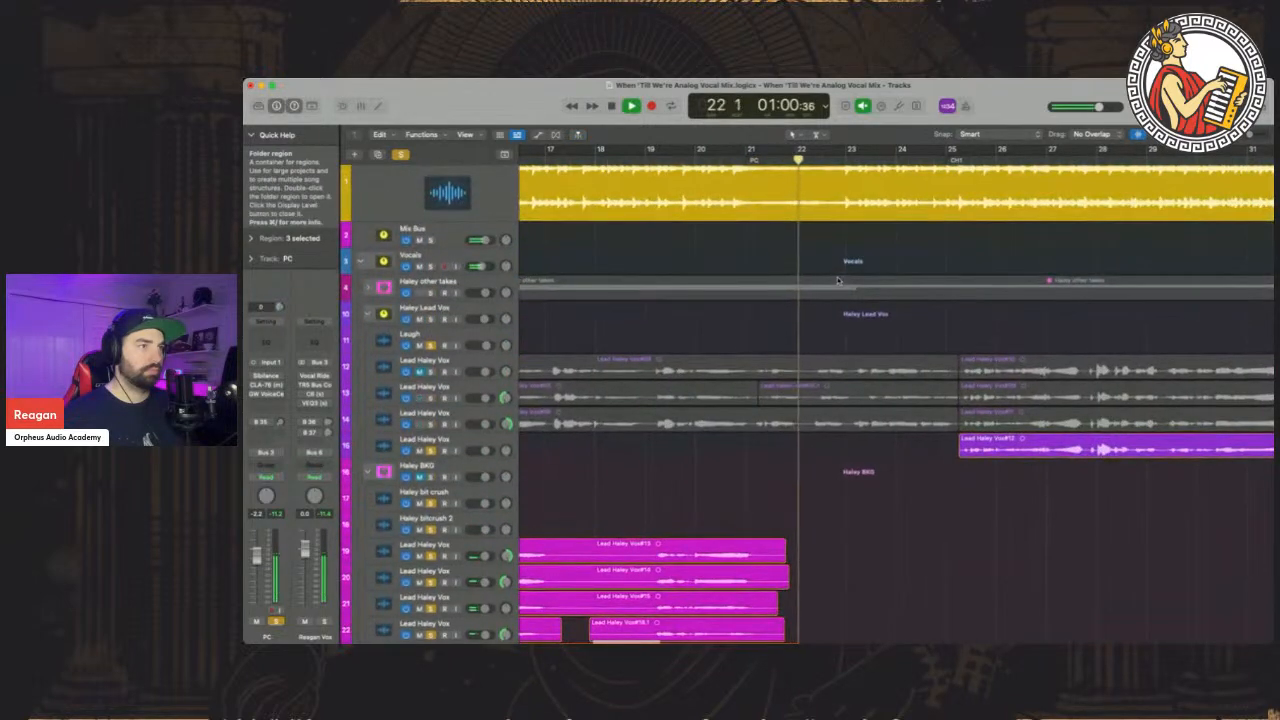
scroll(838, 281, down, 5)
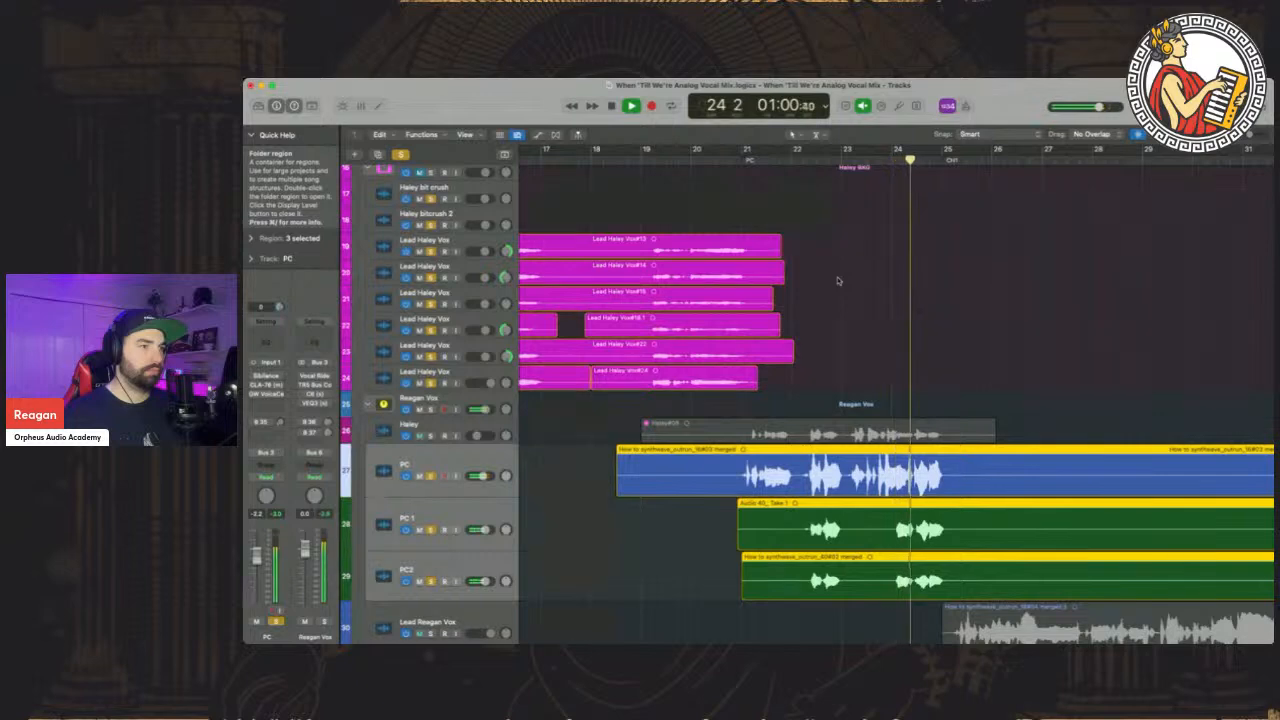
key(space)
Solo lead vocal track 12 again and play it with the PC layers from bar 21 to about bar 22 beat 4
scroll(838, 281, up, 10)
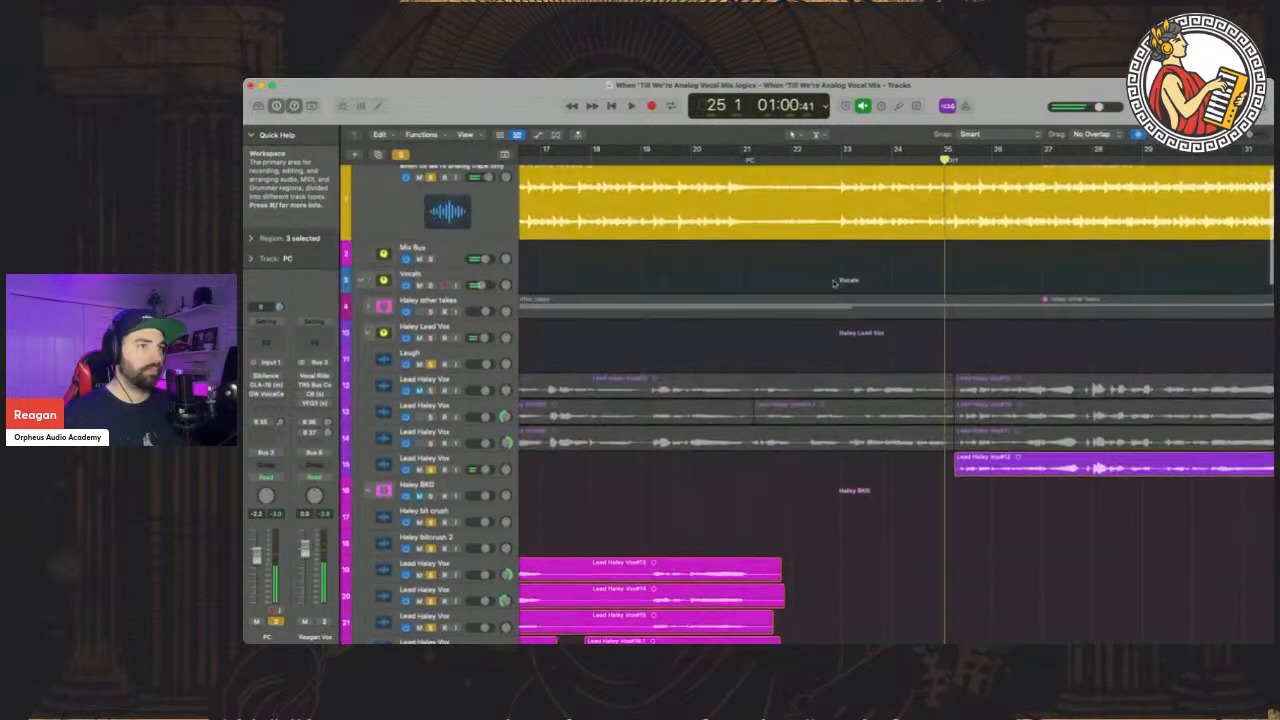
click(747, 157)
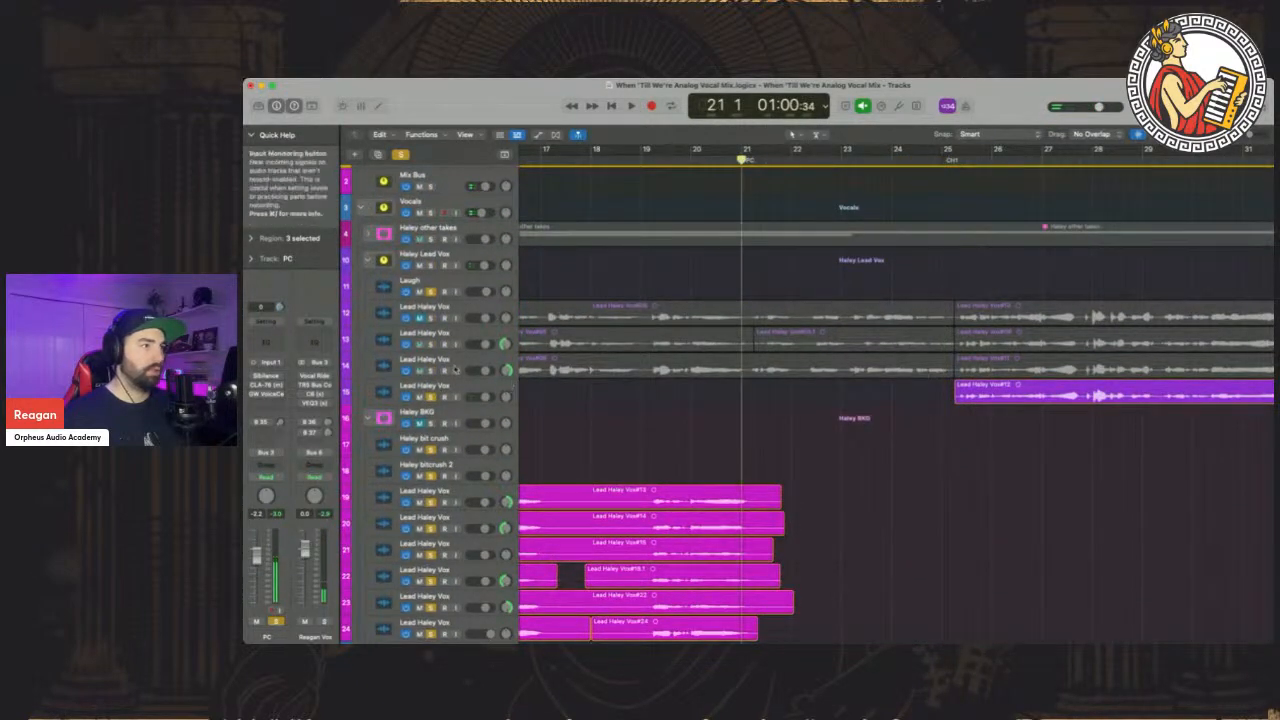
click(431, 317)
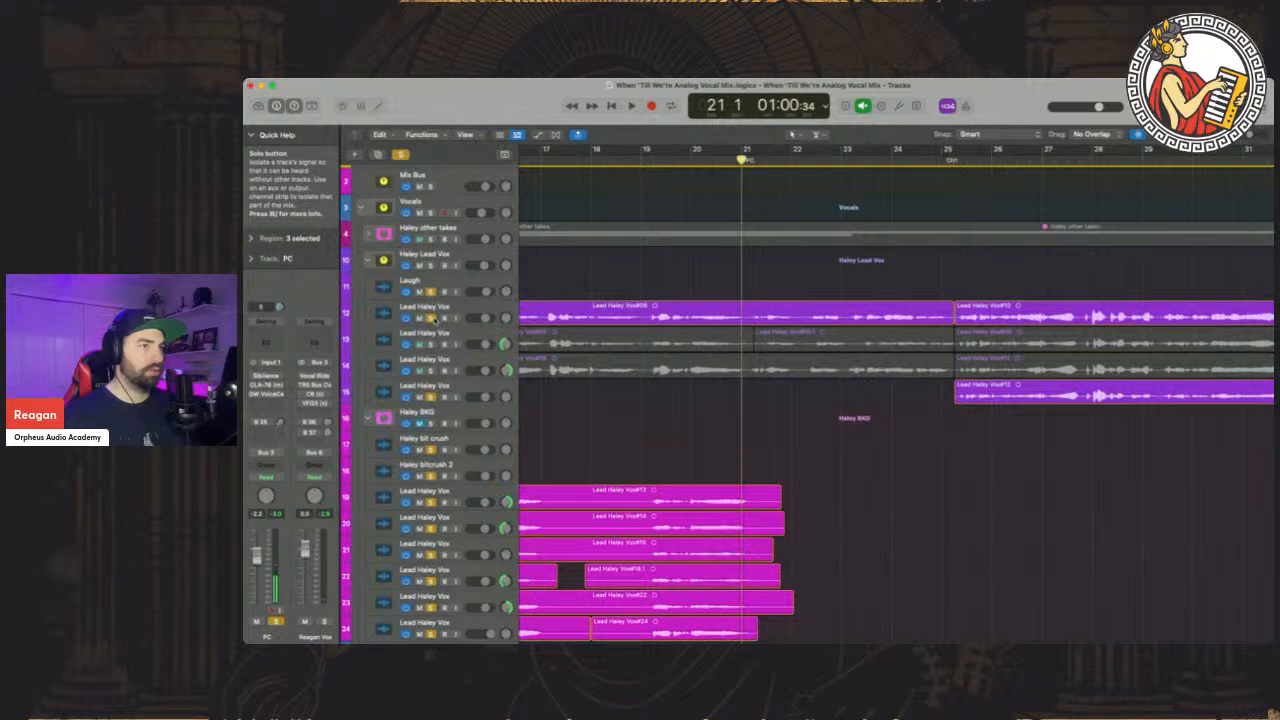
key(space)
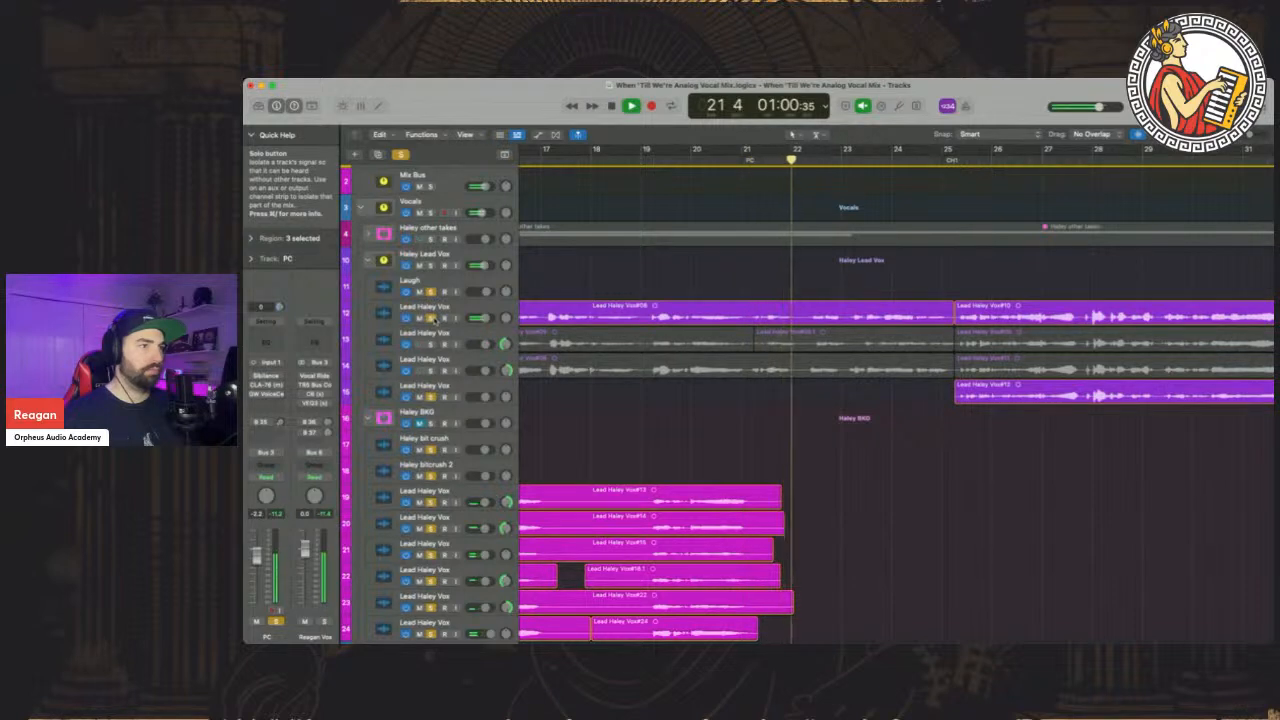
key(space)
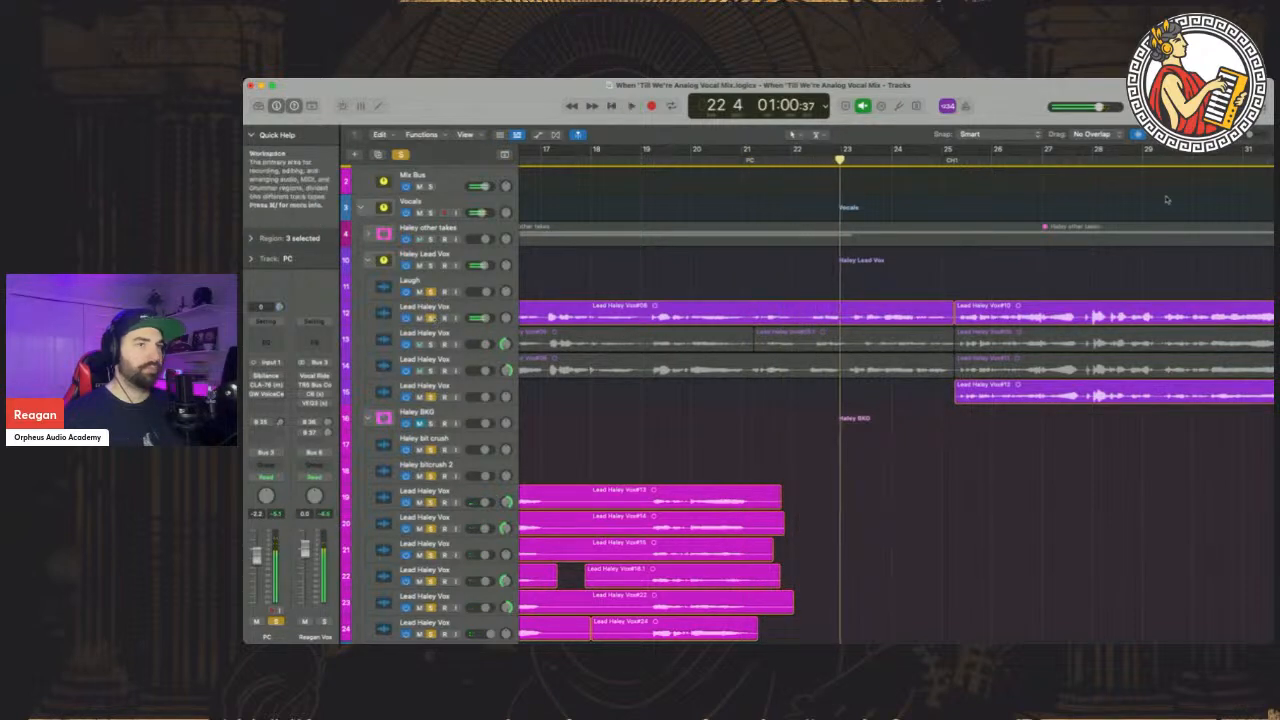
Enlarge the height of lead vocal track 12 to show its pre-chorus waveform in more detail
drag(1249, 135, 1253, 135)
scroll(757, 290, left, 2)
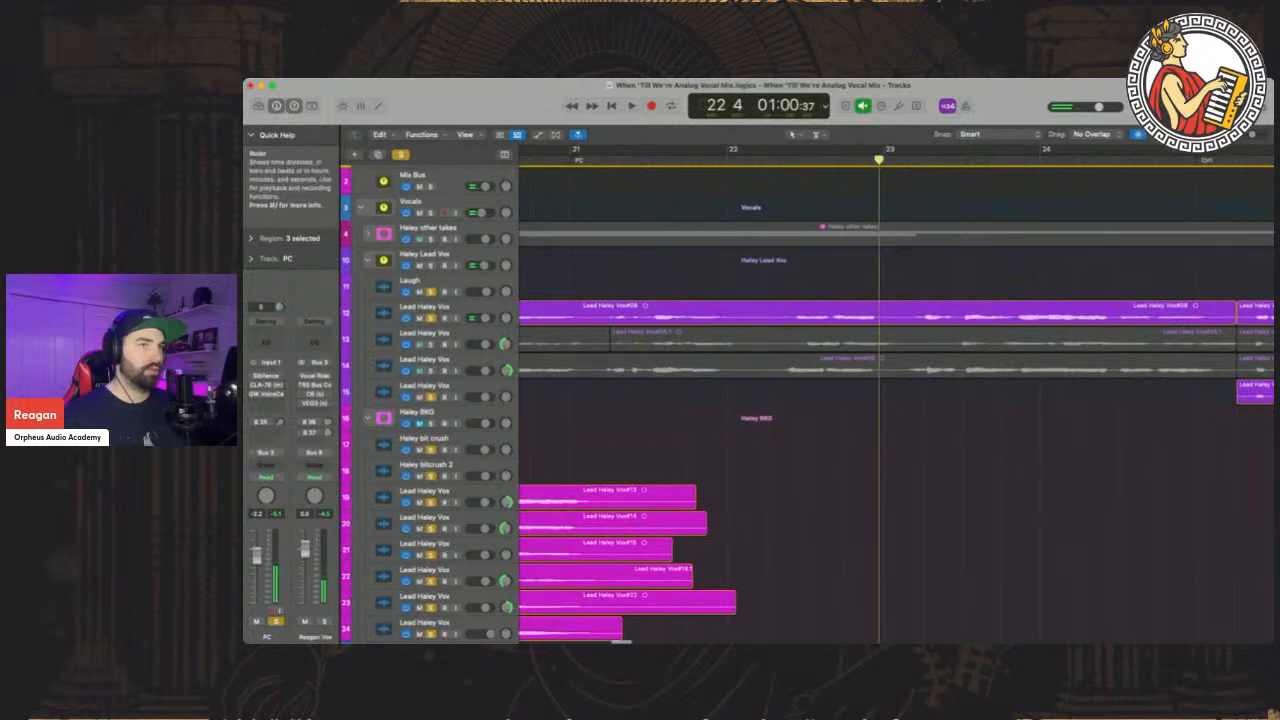
drag(460, 322, 460, 371)
scroll(688, 382, down, 2)
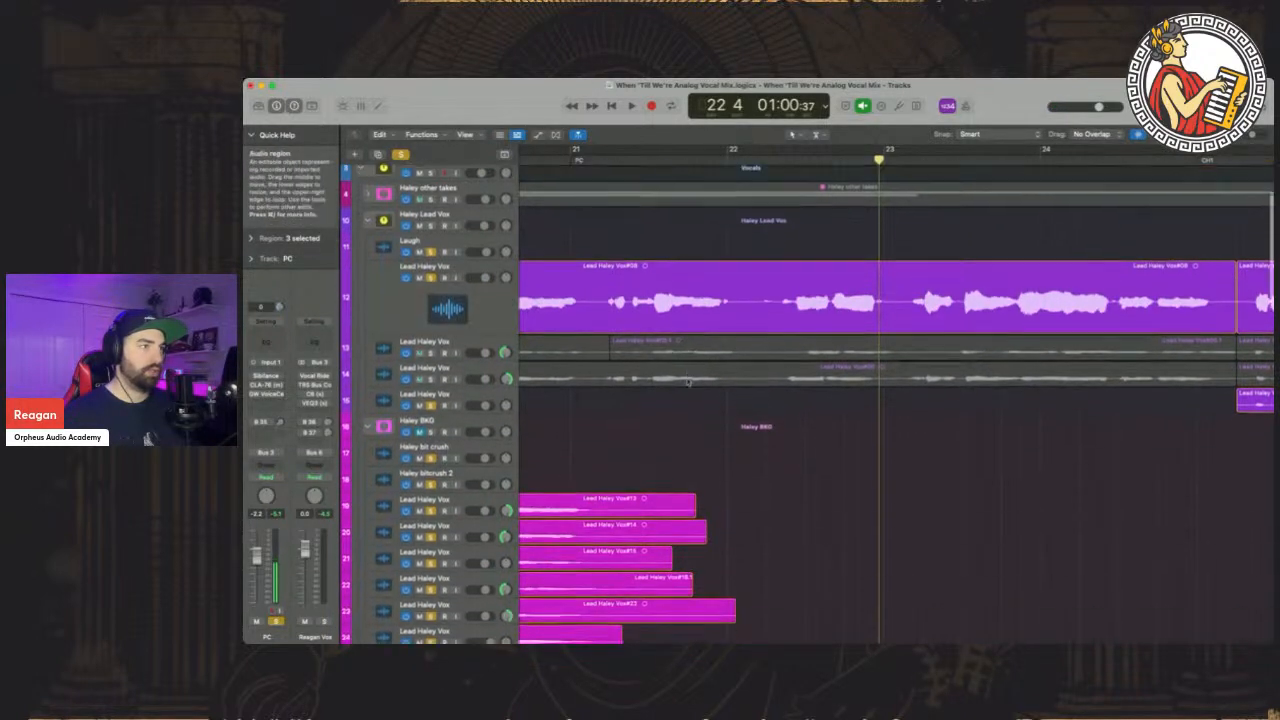
scroll(688, 382, down, 1)
drag(1255, 140, 1250, 140)
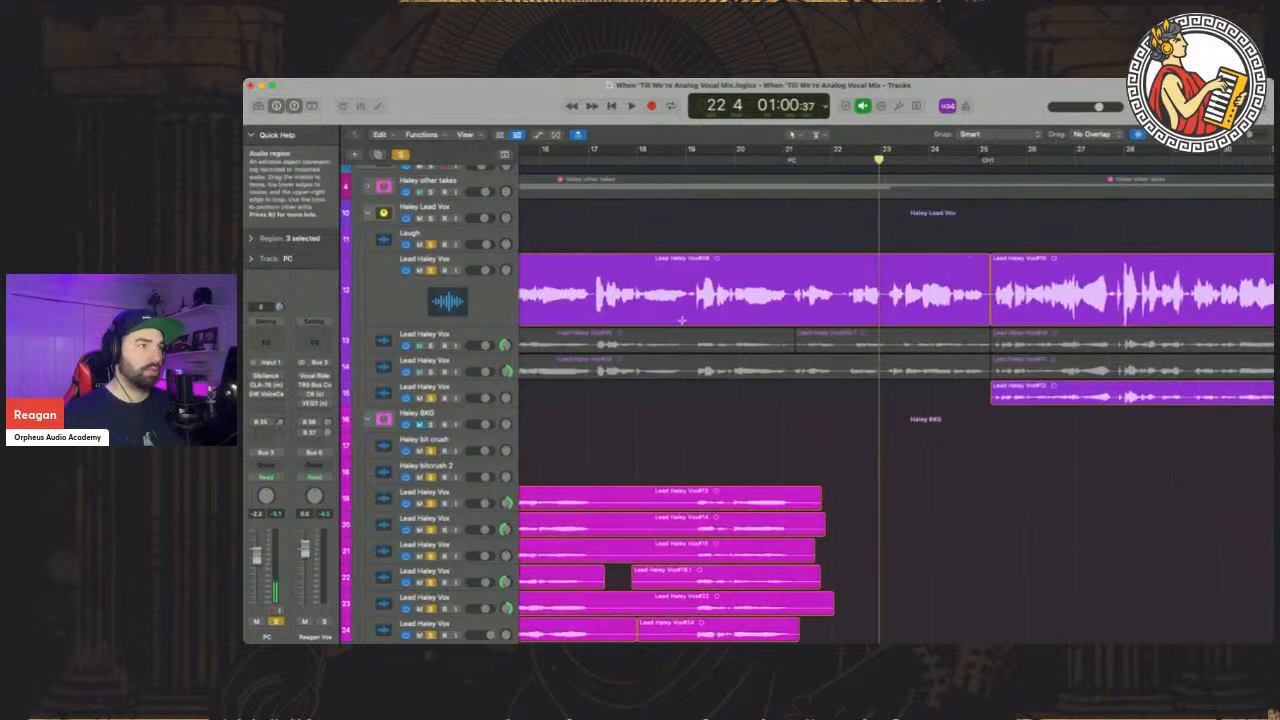
Move the PC track out of the second vocalist's stack into the lead vocal stack, directly above the enlarged lead vocal track
scroll(682, 322, down, 12)
scroll(470, 378, up, 4)
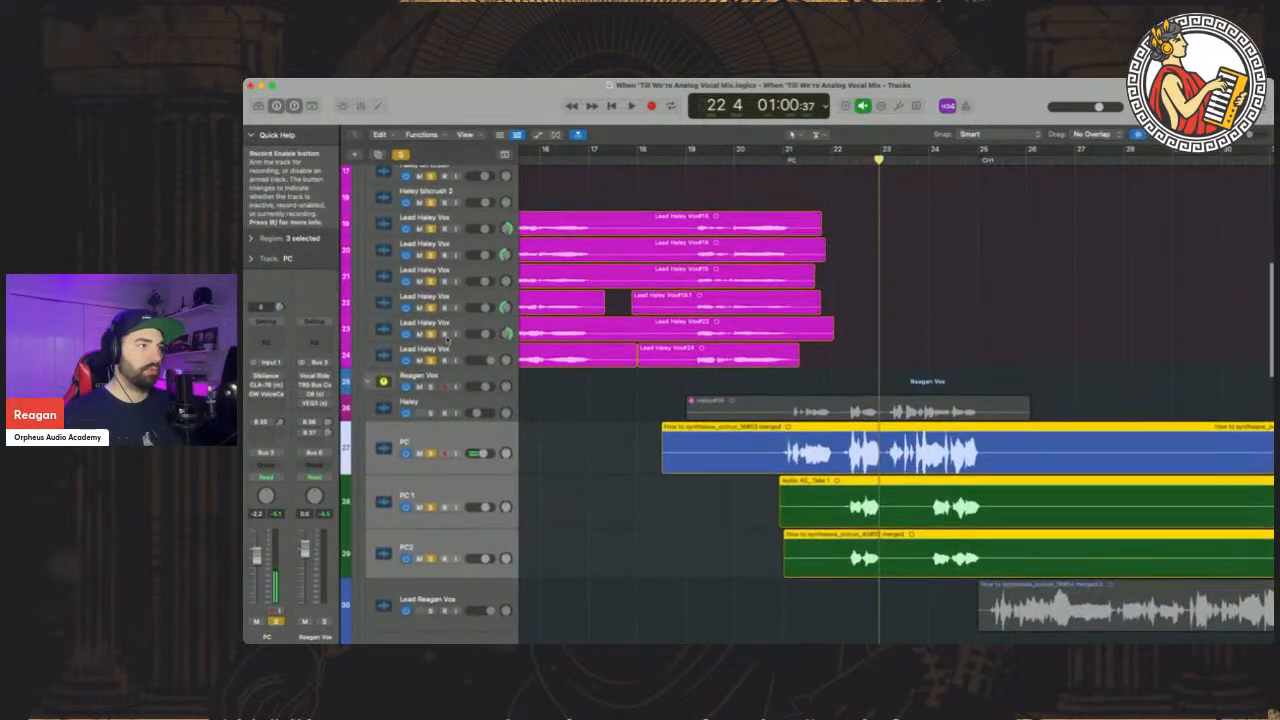
scroll(470, 378, up, 5)
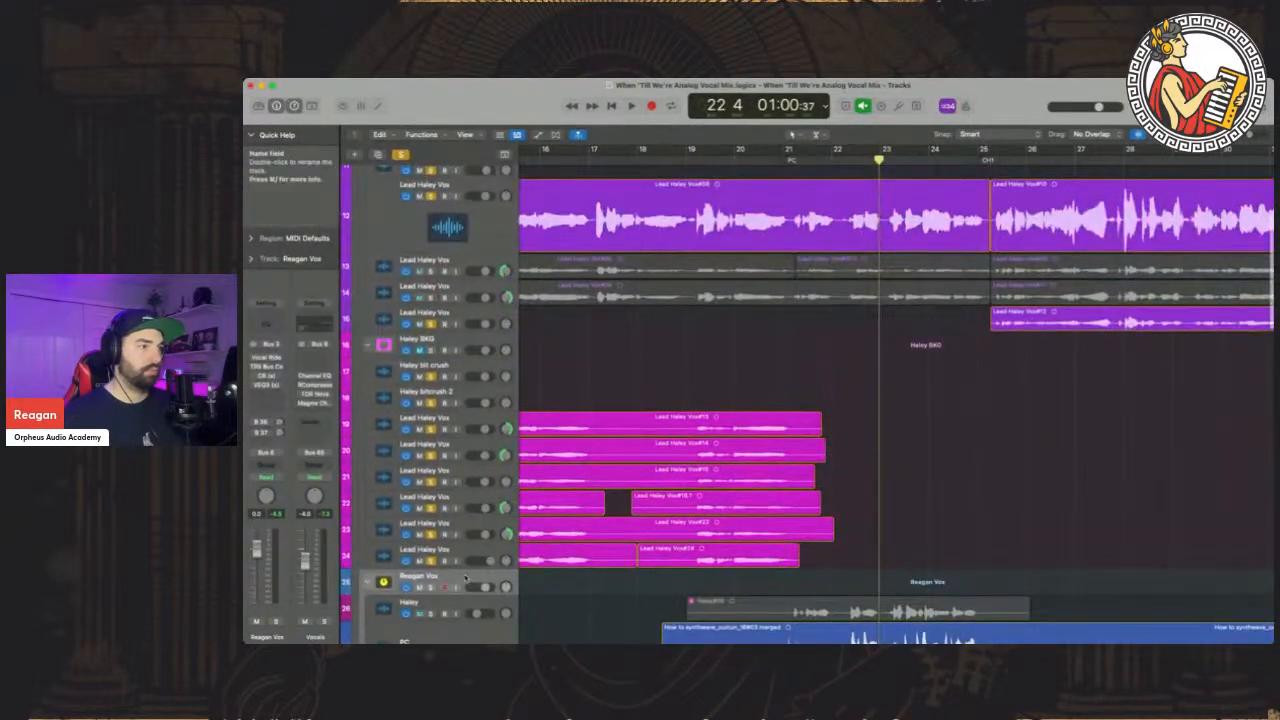
scroll(466, 563, down, 12)
scroll(466, 563, down, 8)
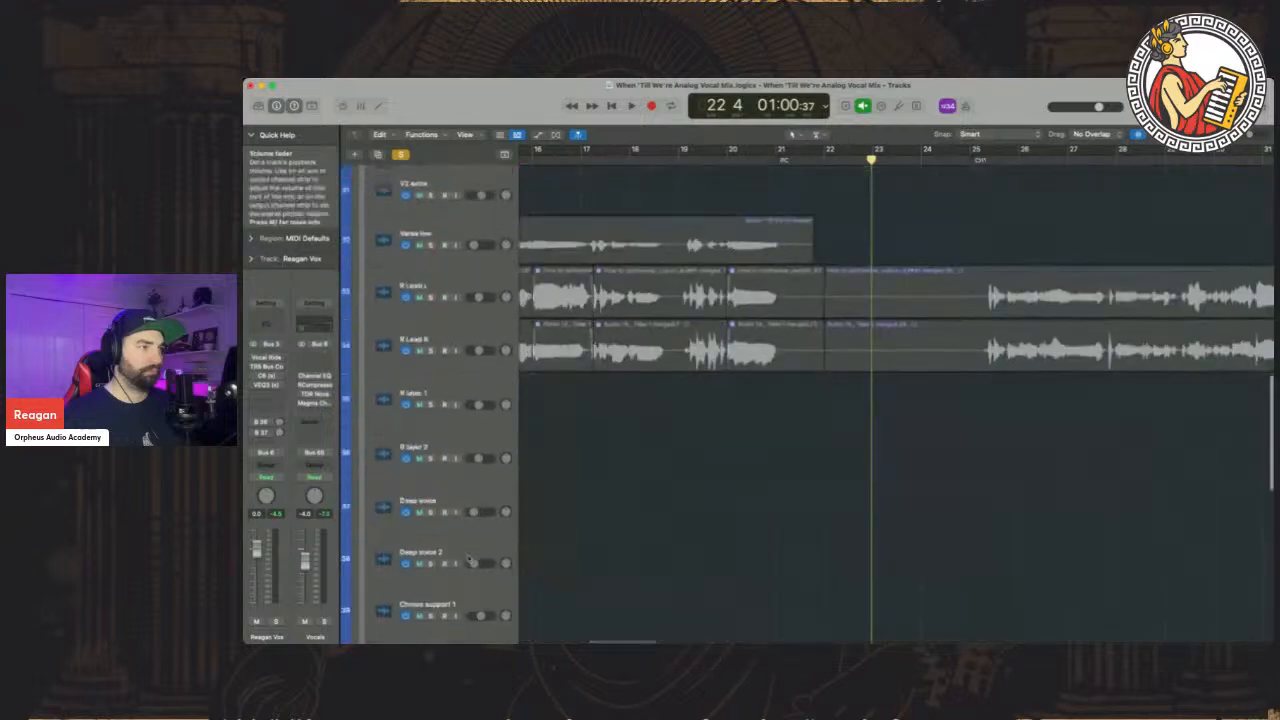
scroll(470, 557, up, 10)
scroll(470, 557, up, 9)
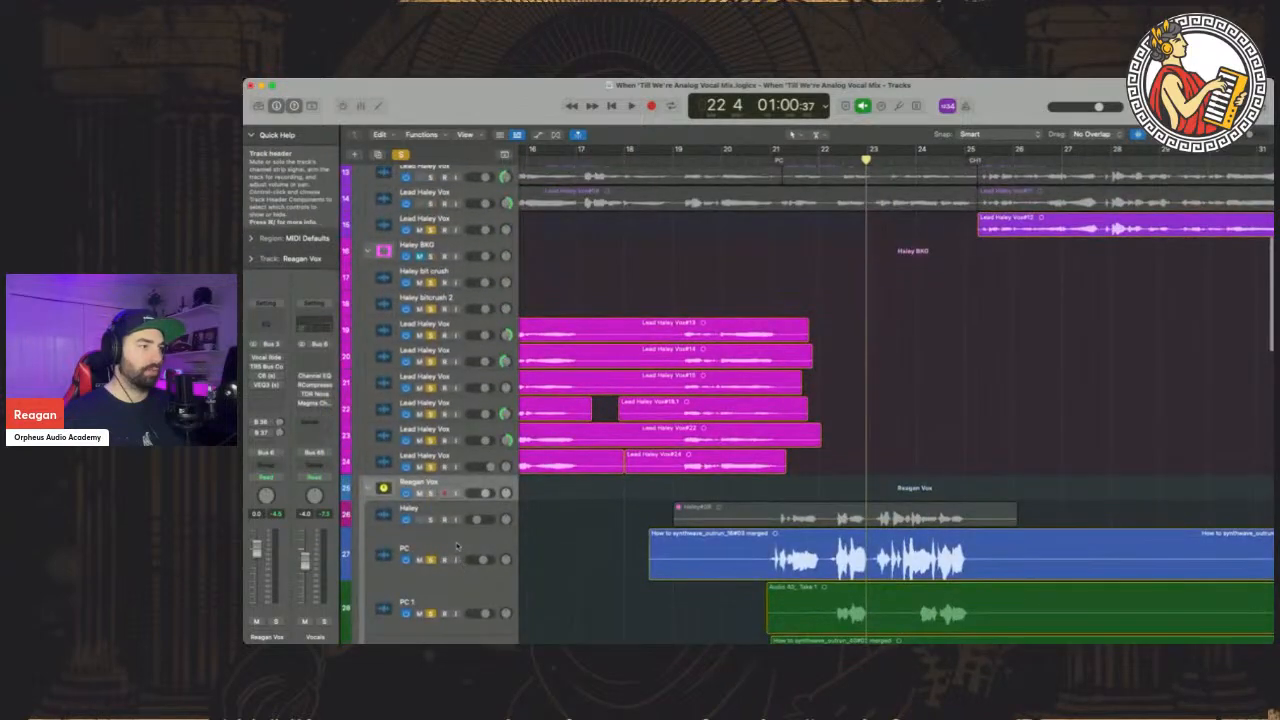
drag(470, 557, 487, 288)
scroll(850, 270, up, 2)
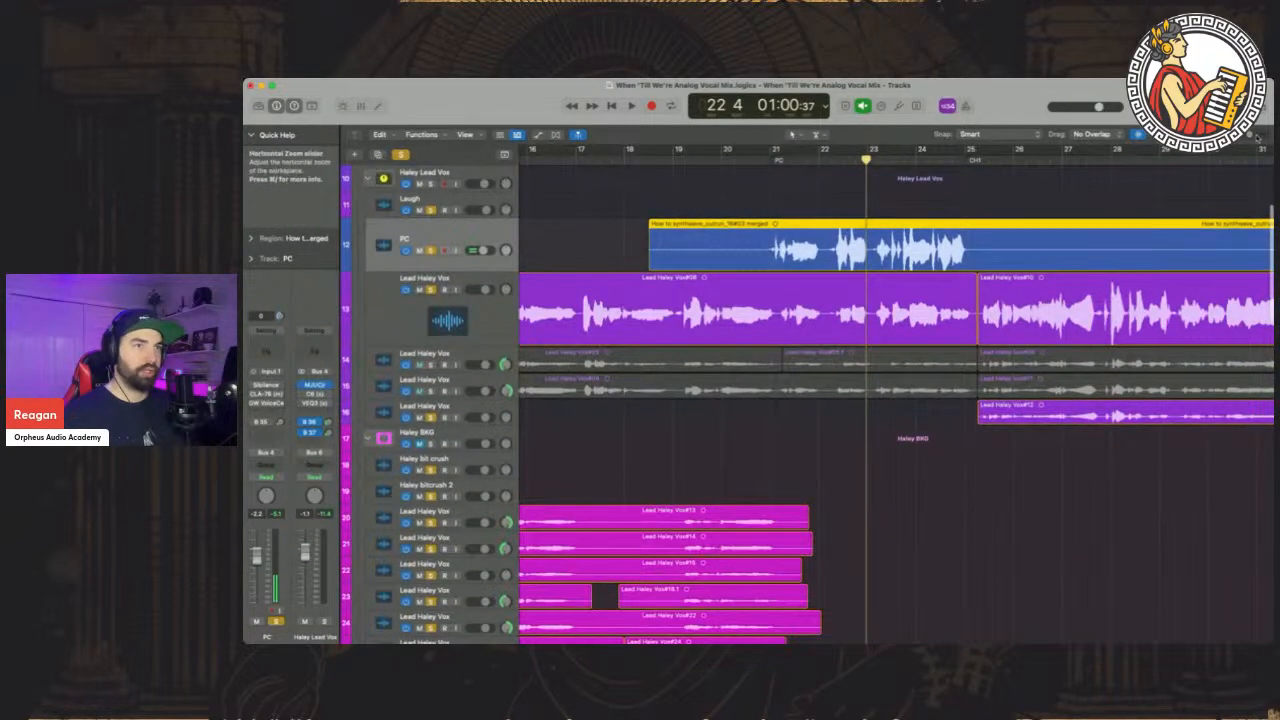
Compare the PC and lead vocal waveforms at a closer zoom, playing from bar 20 beat 4 to about bar 21 beat 3
drag(1257, 136, 1262, 136)
scroll(739, 323, left, 5)
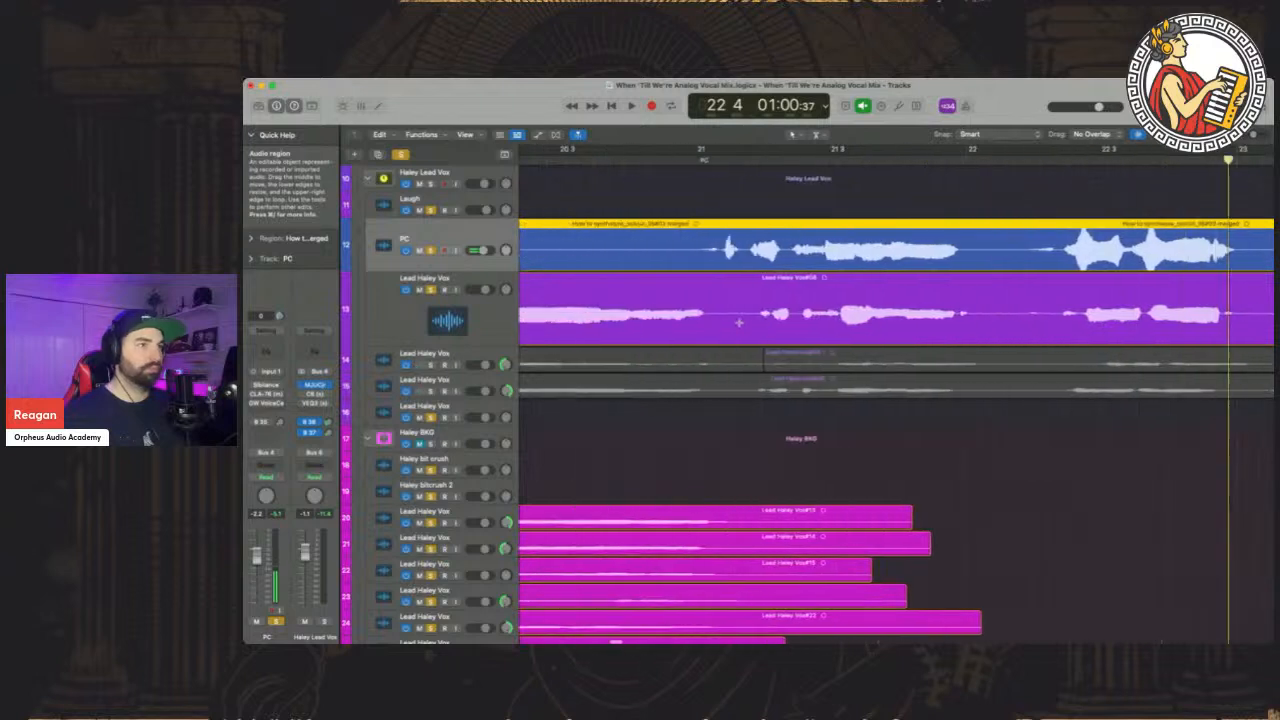
scroll(739, 323, left, 2)
click(685, 160)
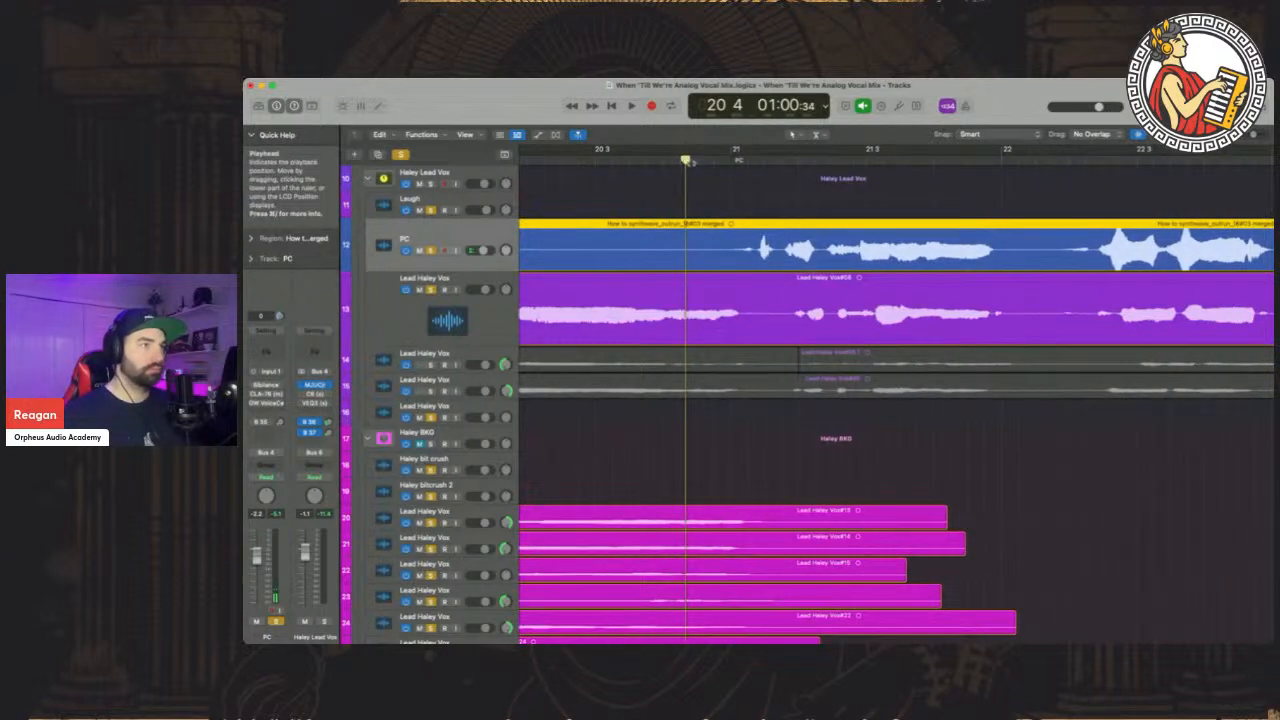
key(space)
key(space)
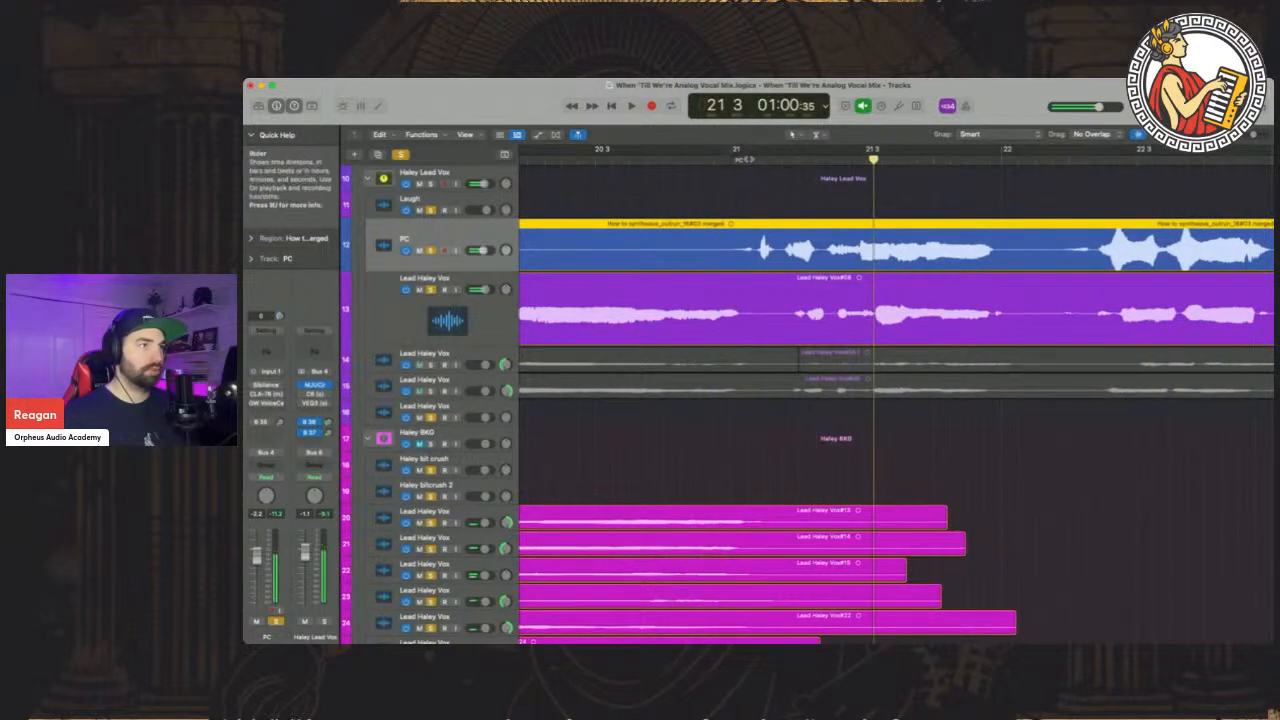
Replay the opening pre-chorus phrases of the PC and lead vocals from bar 21 twice, stopping finally at about bar 22 beat 4
mouse_move(764, 161)
mouse_down()
mouse_move(783, 164)
mouse_move(772, 167)
mouse_up()
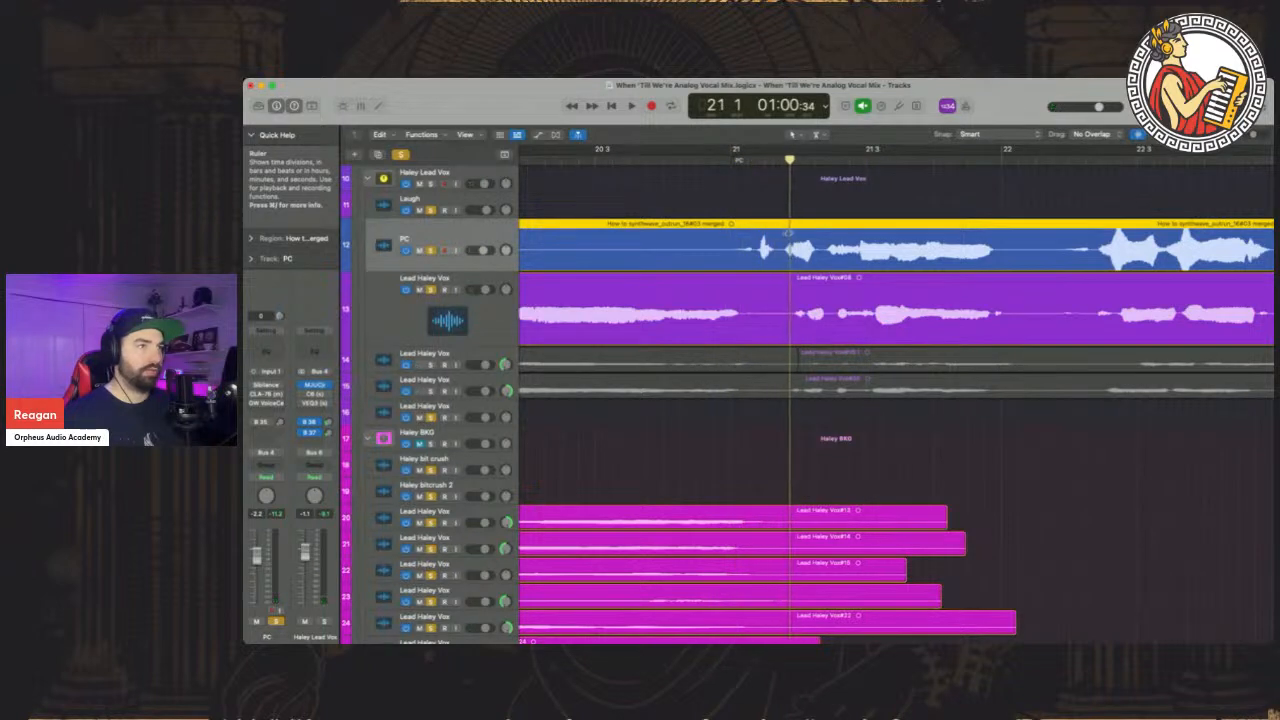
key(space)
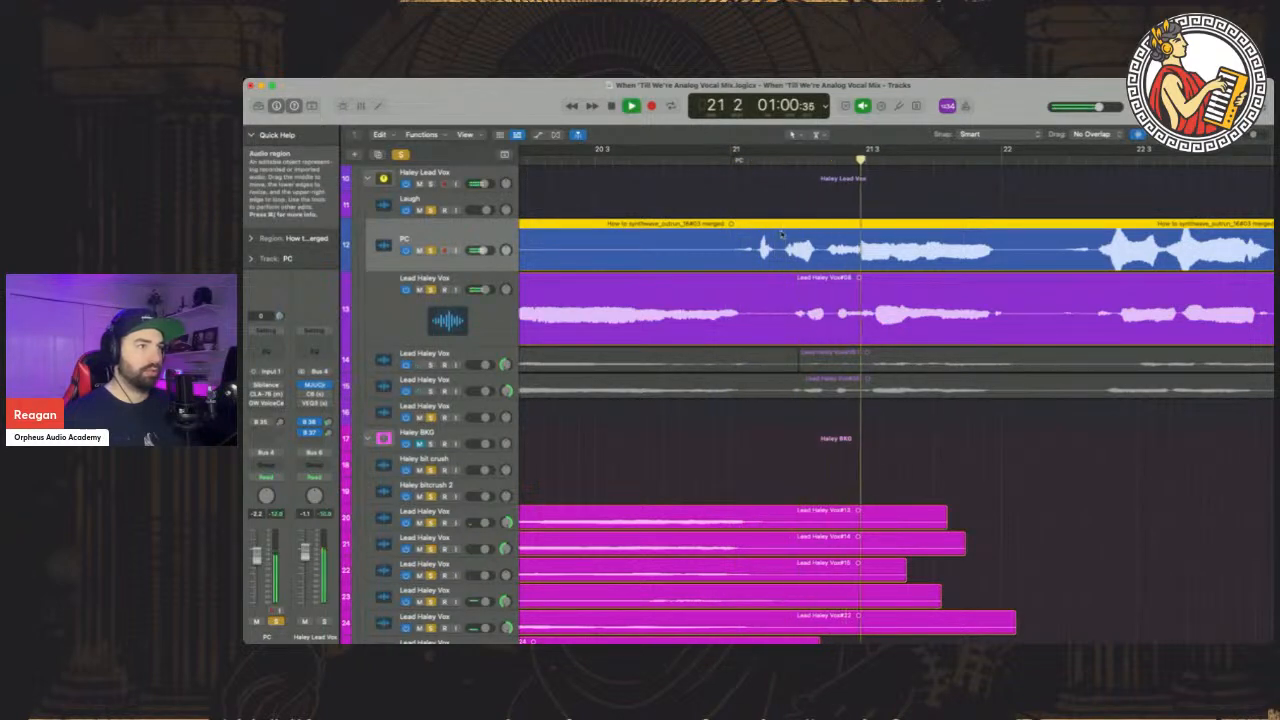
key(space)
scroll(493, 183, up, 5)
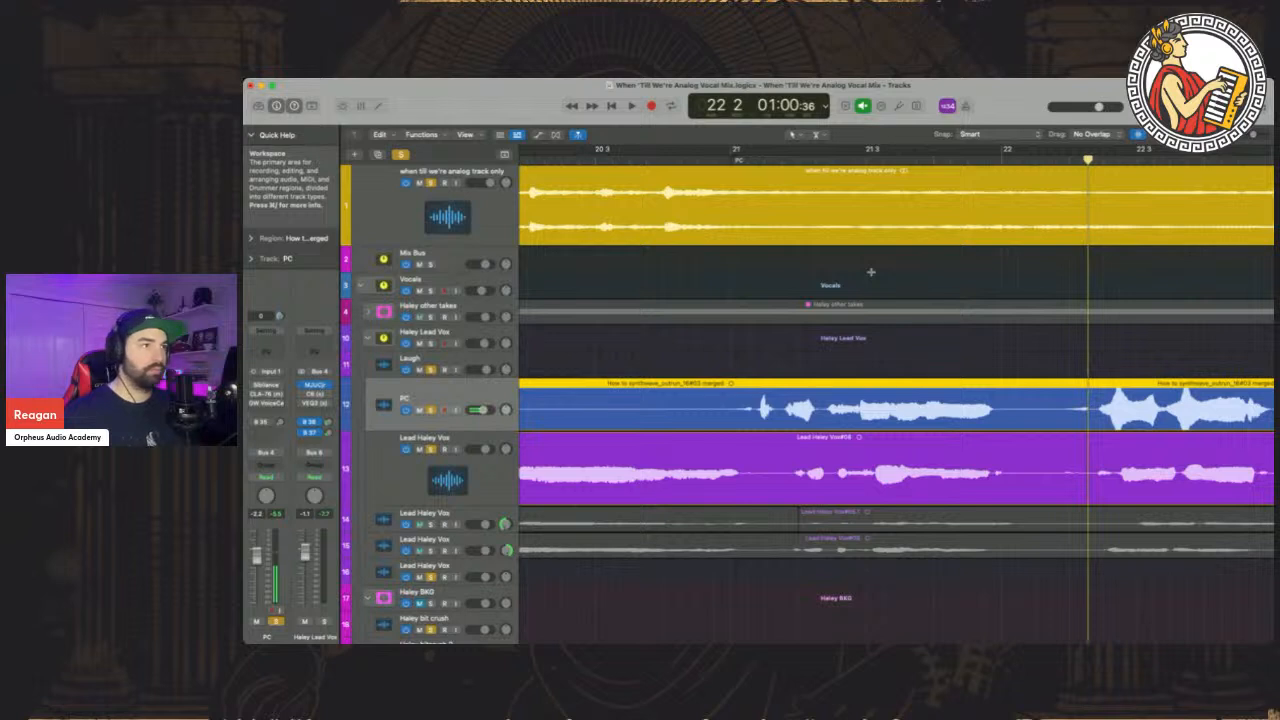
click(727, 160)
key(space)
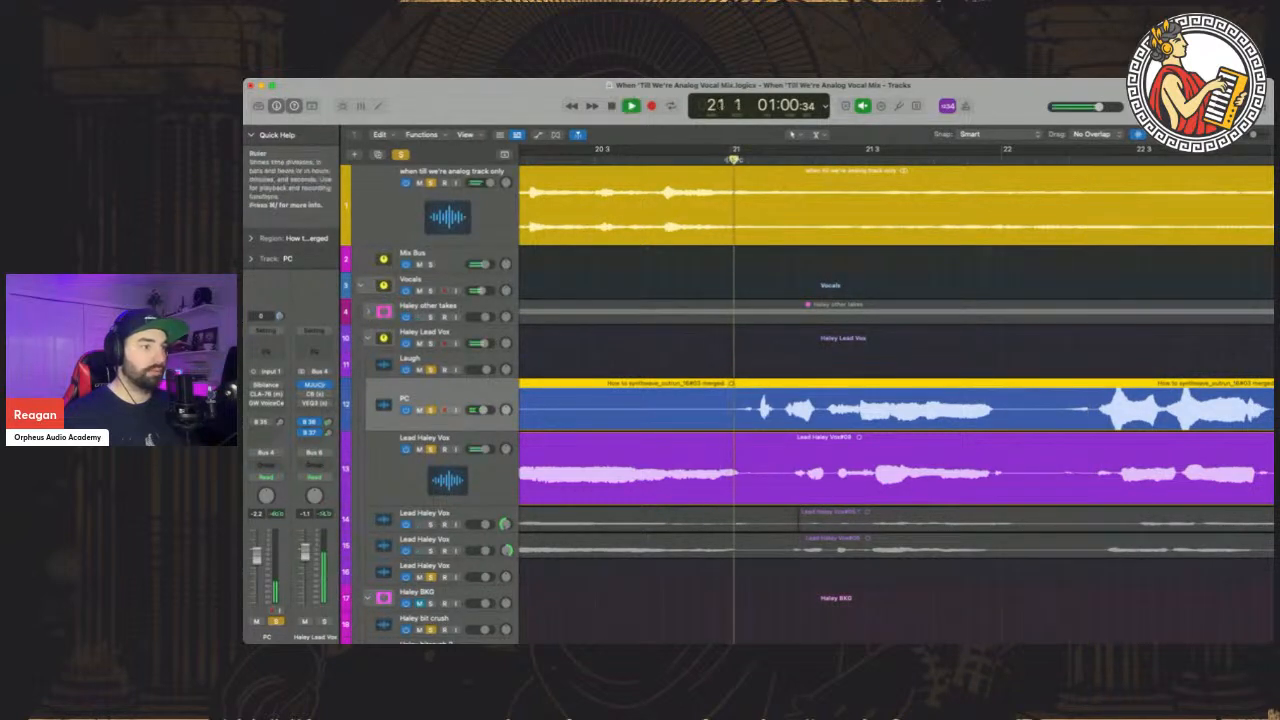
scroll(802, 243, right, 3)
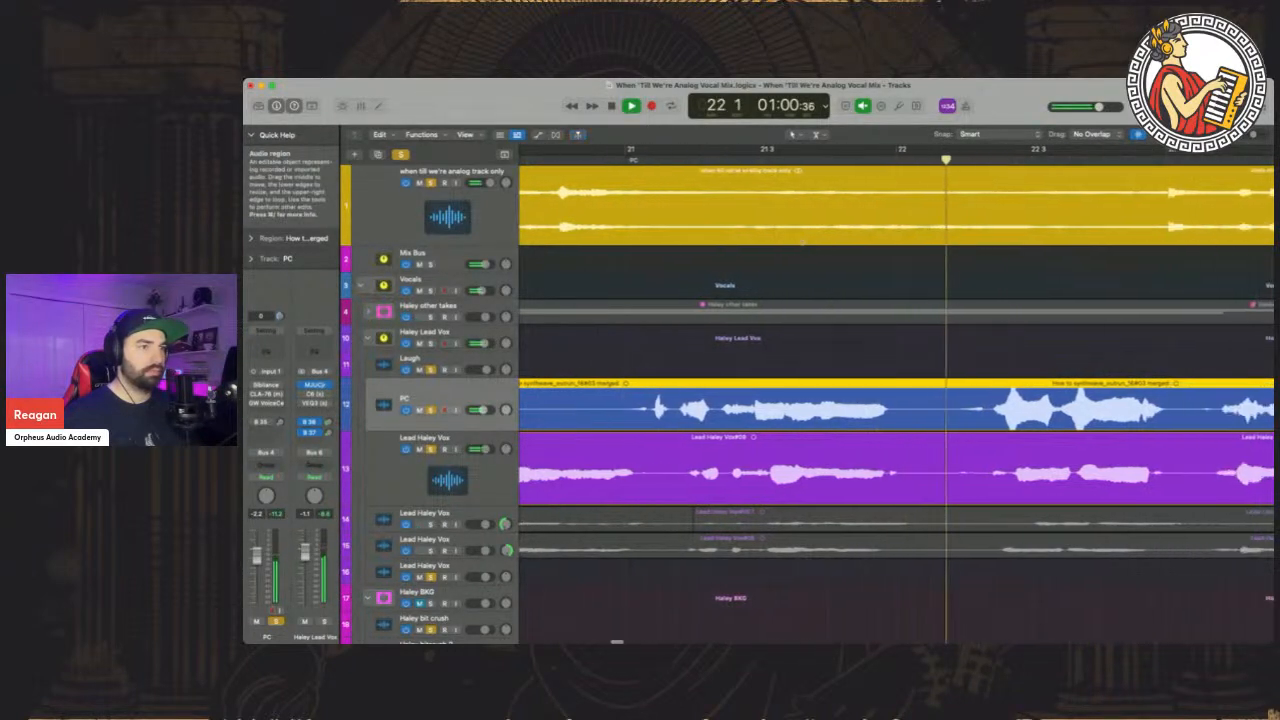
key(space)
Select the lead vocal region on track 13 beneath the PC region at the start of the pre-chorus
scroll(801, 241, down, 4)
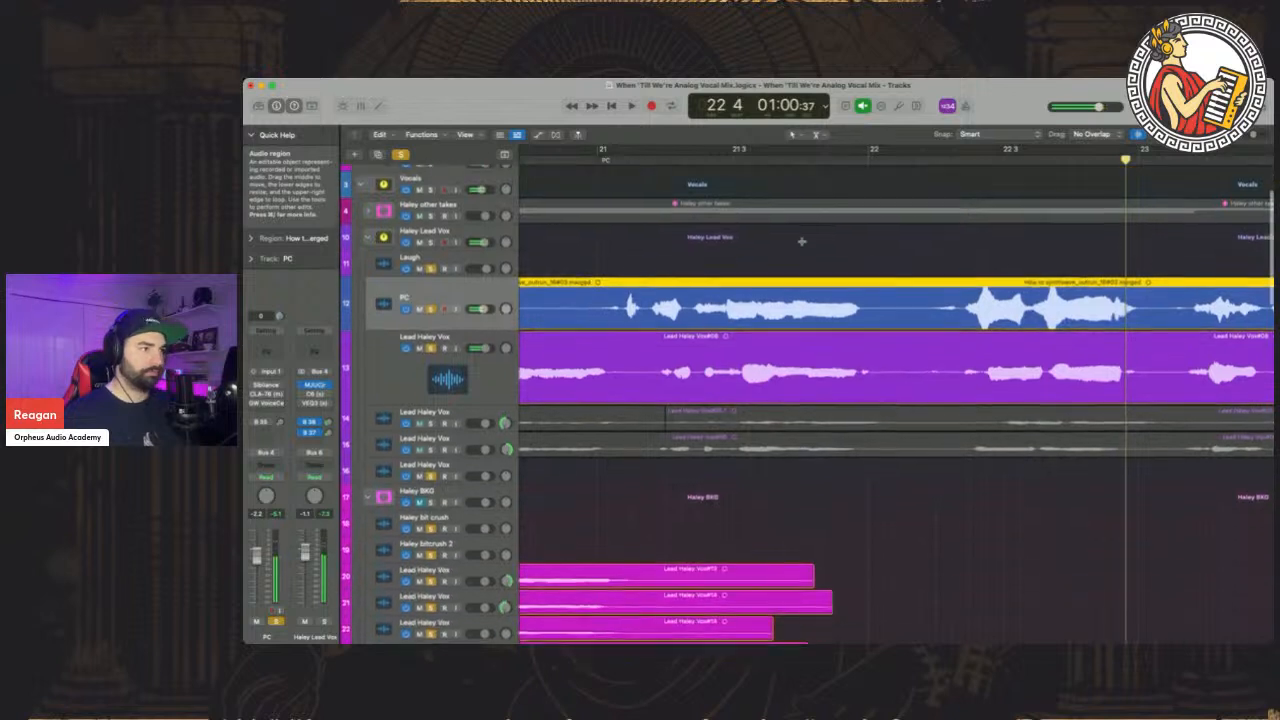
scroll(790, 300, left, 3)
click(777, 371)
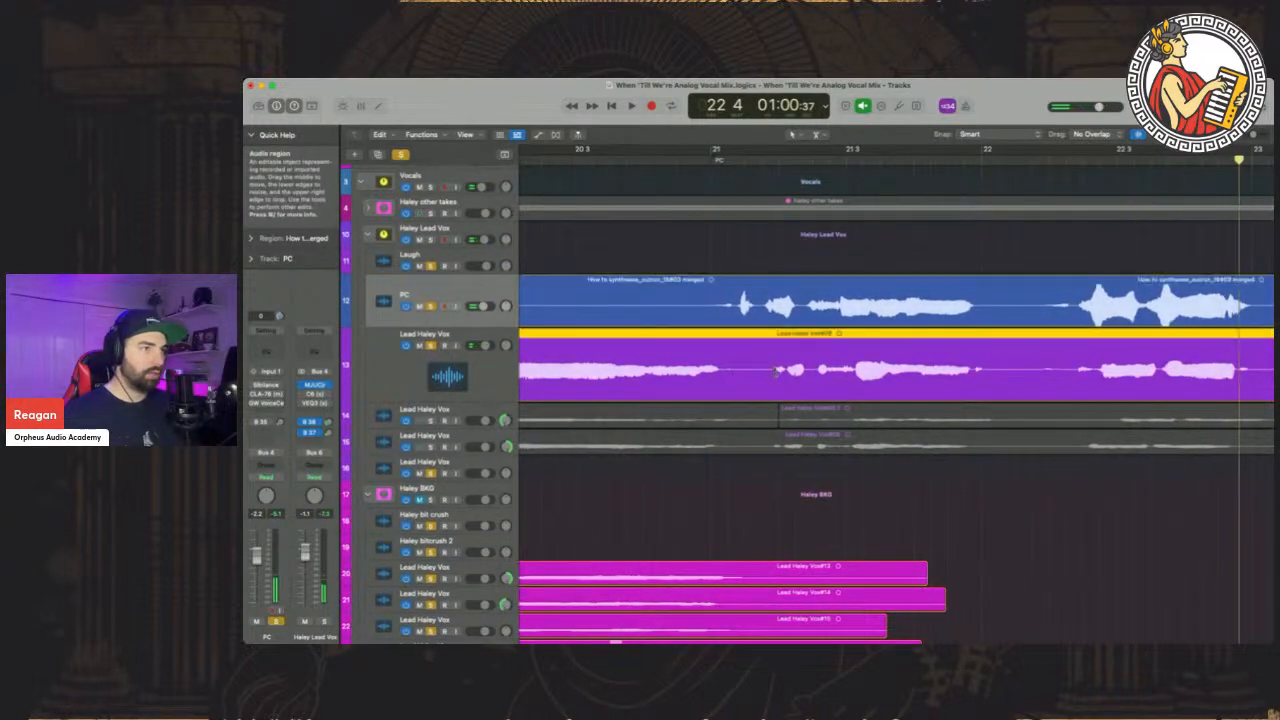
Split the lead vocal region on track 13 at the start of the pre-chorus and move the new piece slightly earlier
click(775, 371)
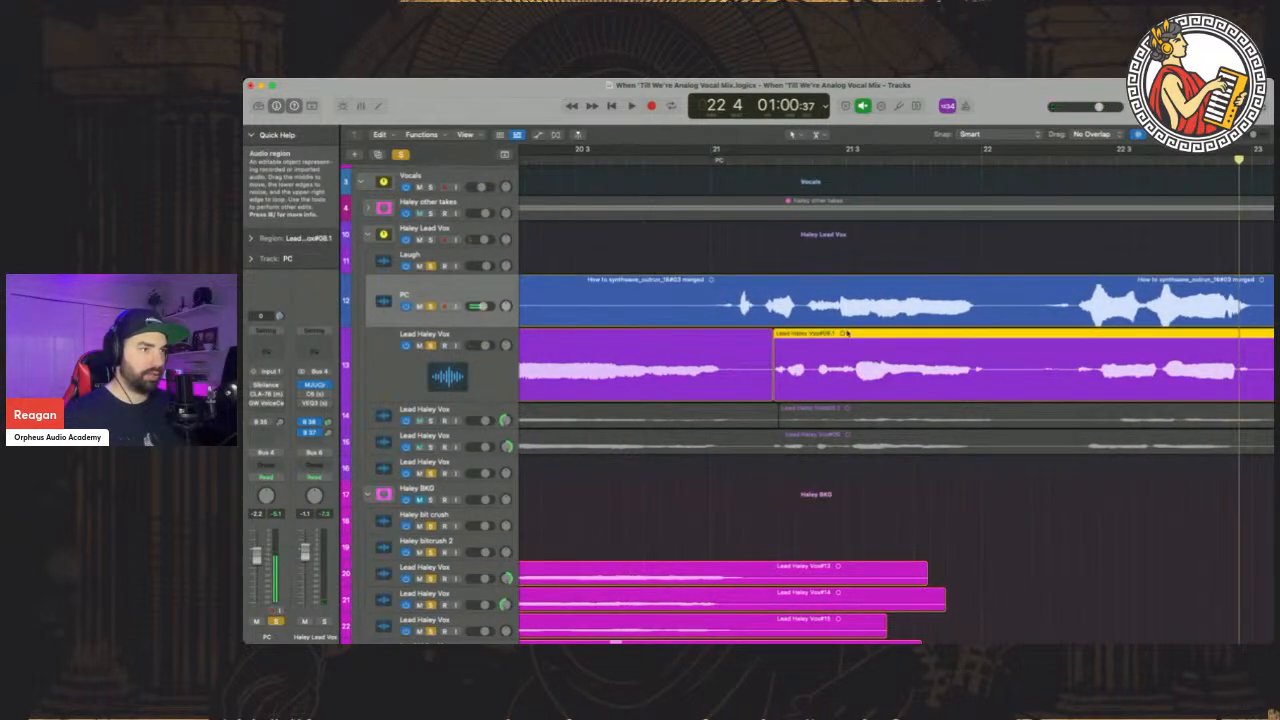
drag(881, 334, 866, 336)
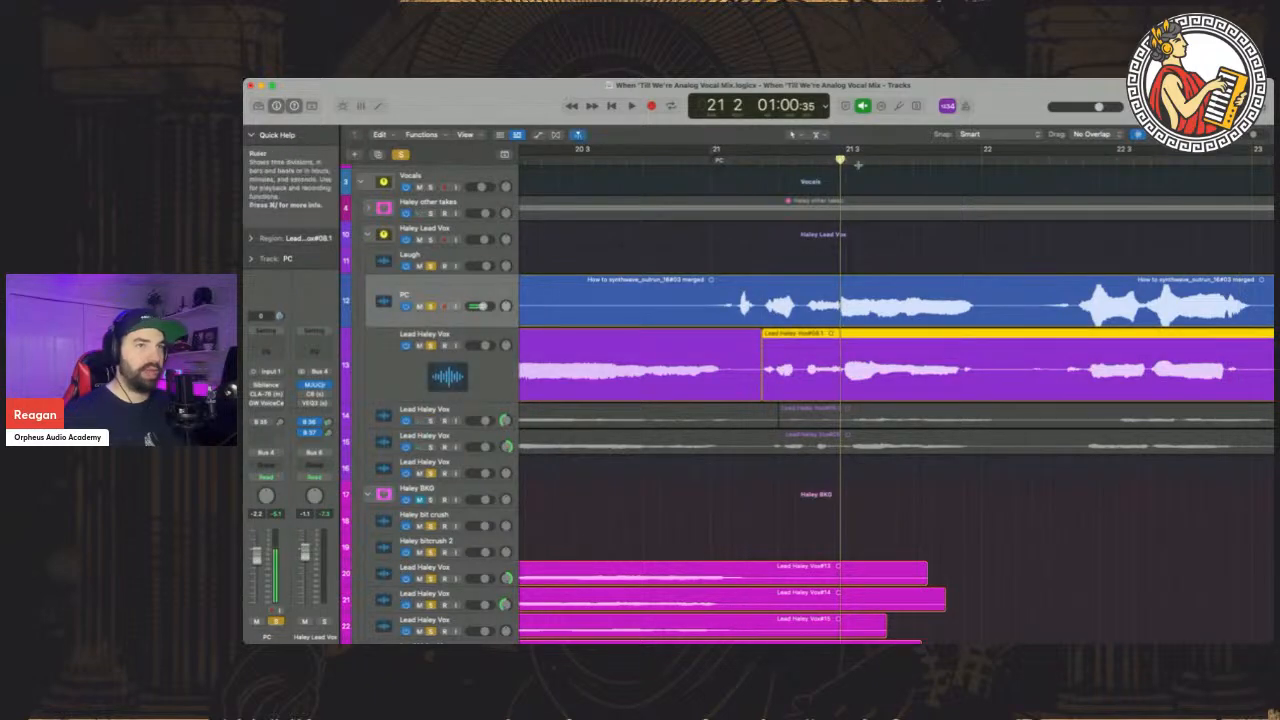
Compare the shifted lead vocal with the PC waveform at a closer zoom, playing from bar 21 beat 1 to bar 24 beat 2
drag(1253, 134, 1262, 135)
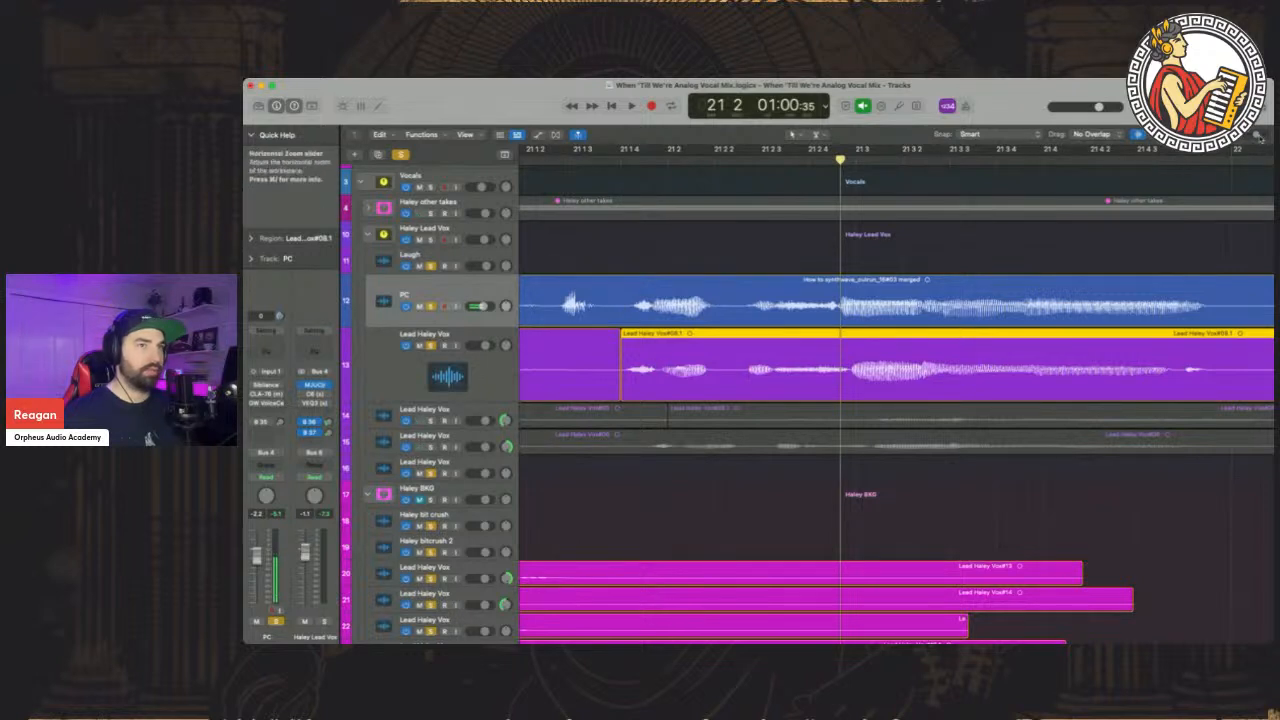
drag(1259, 136, 1256, 136)
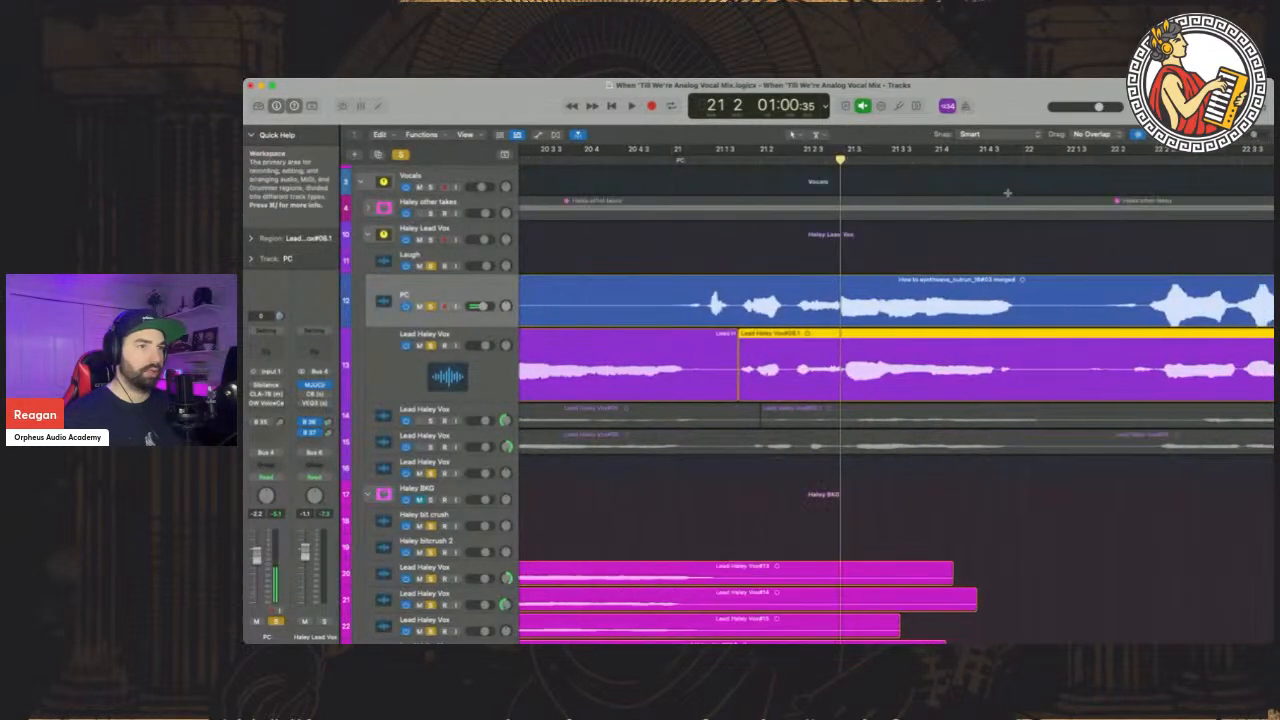
scroll(995, 190, right, 5)
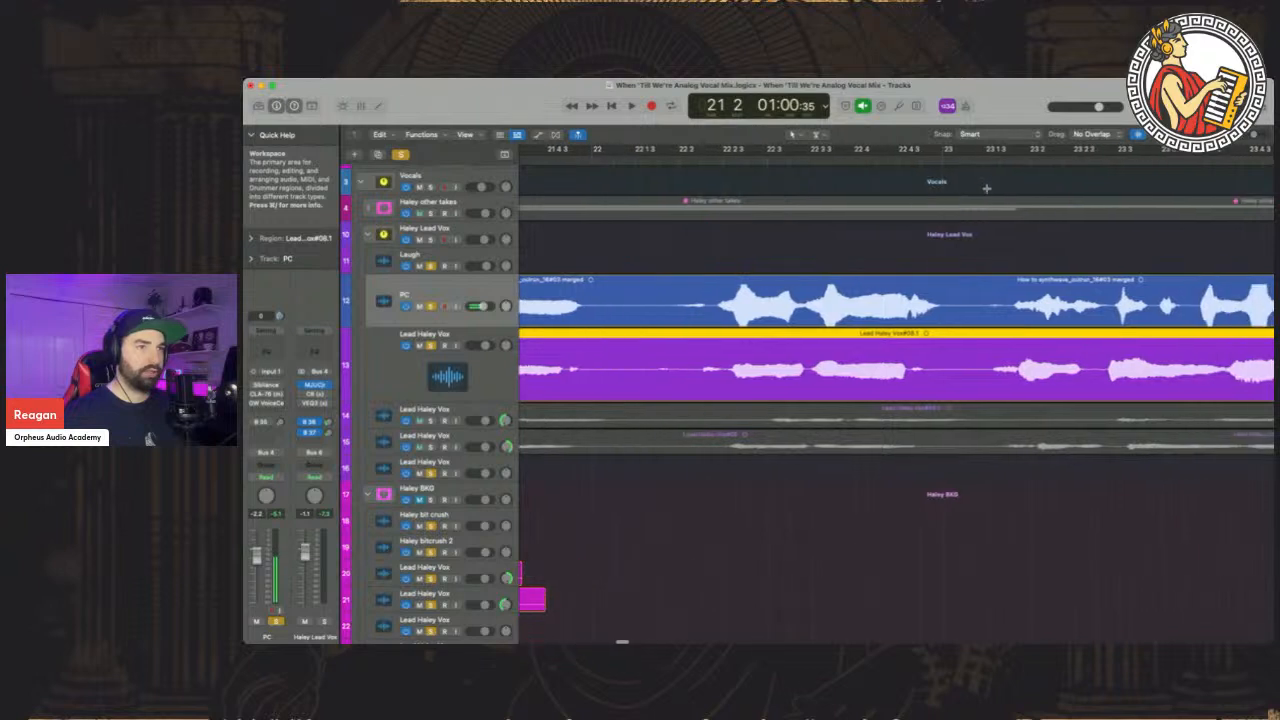
scroll(986, 188, left, 8)
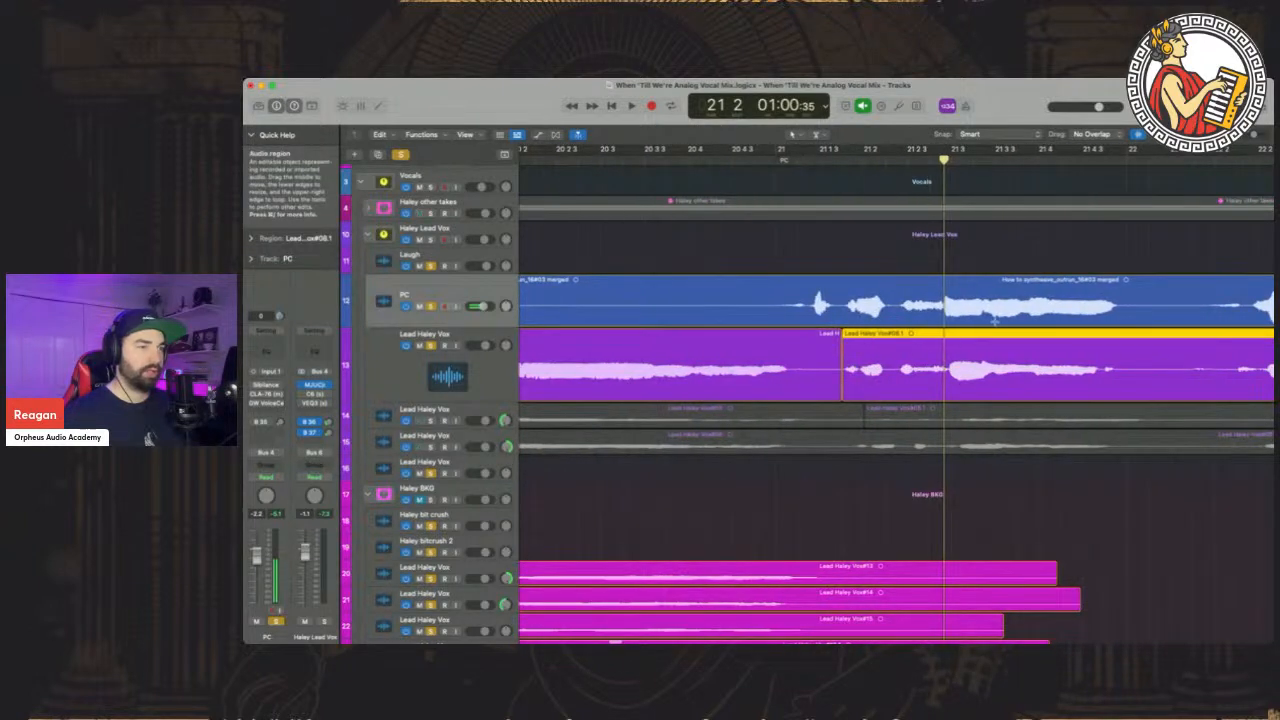
drag(1256, 134, 1258, 134)
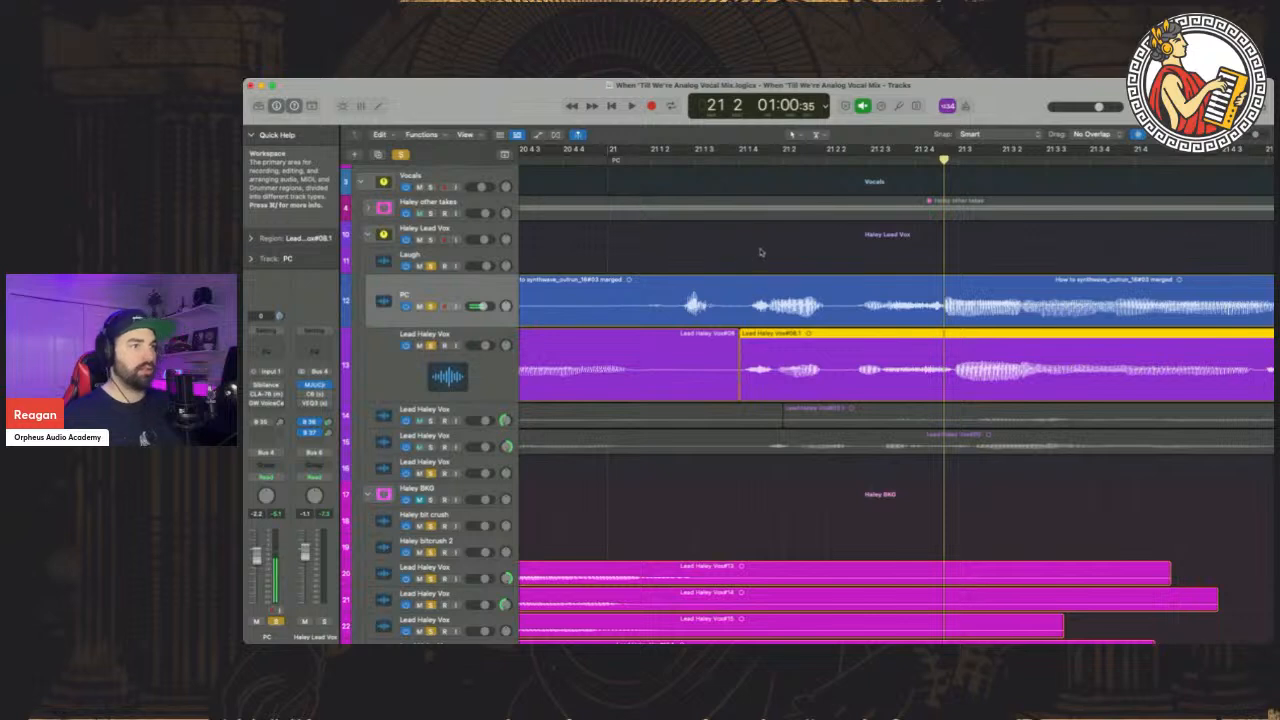
scroll(722, 290, left, 1)
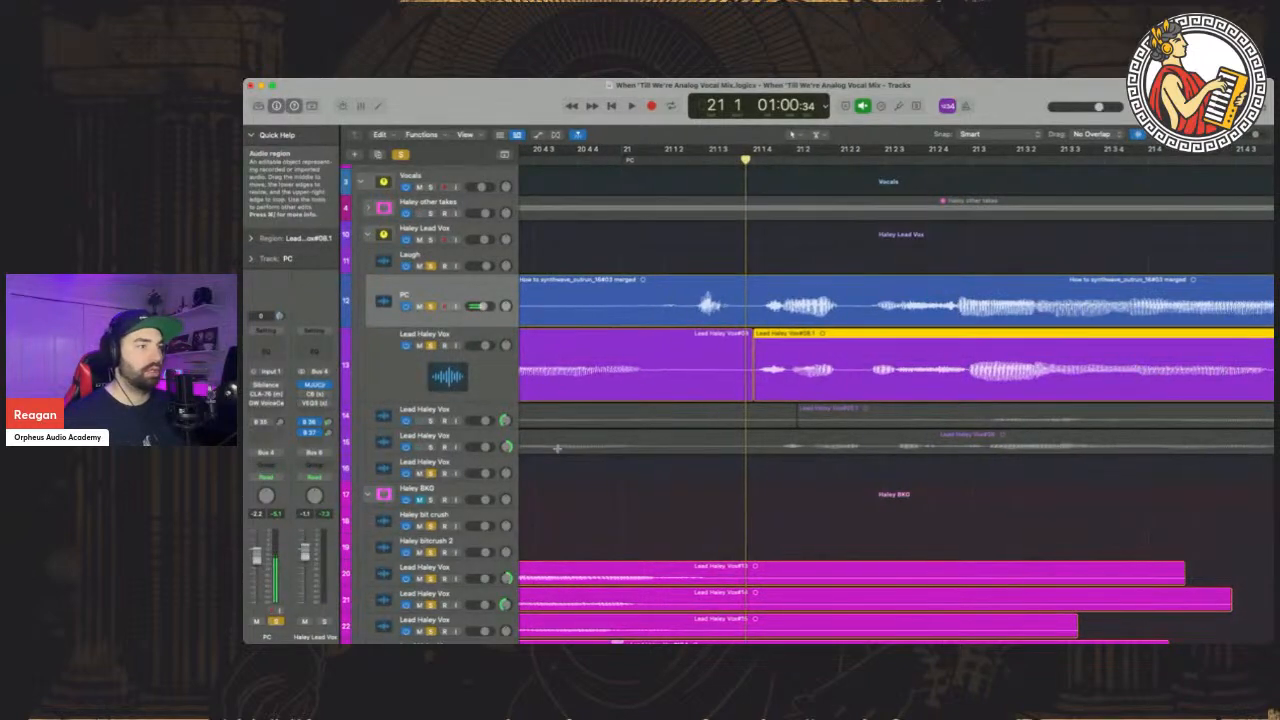
key(space)
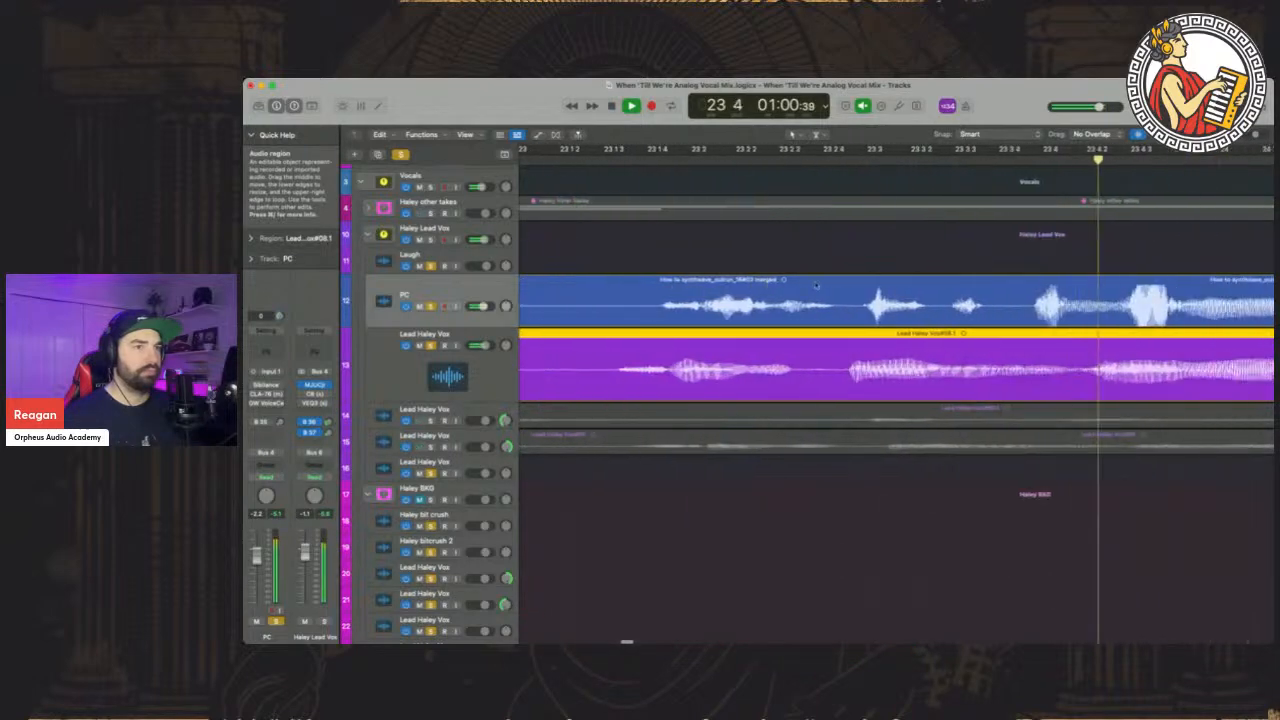
scroll(780, 288, up, 4)
key(space)
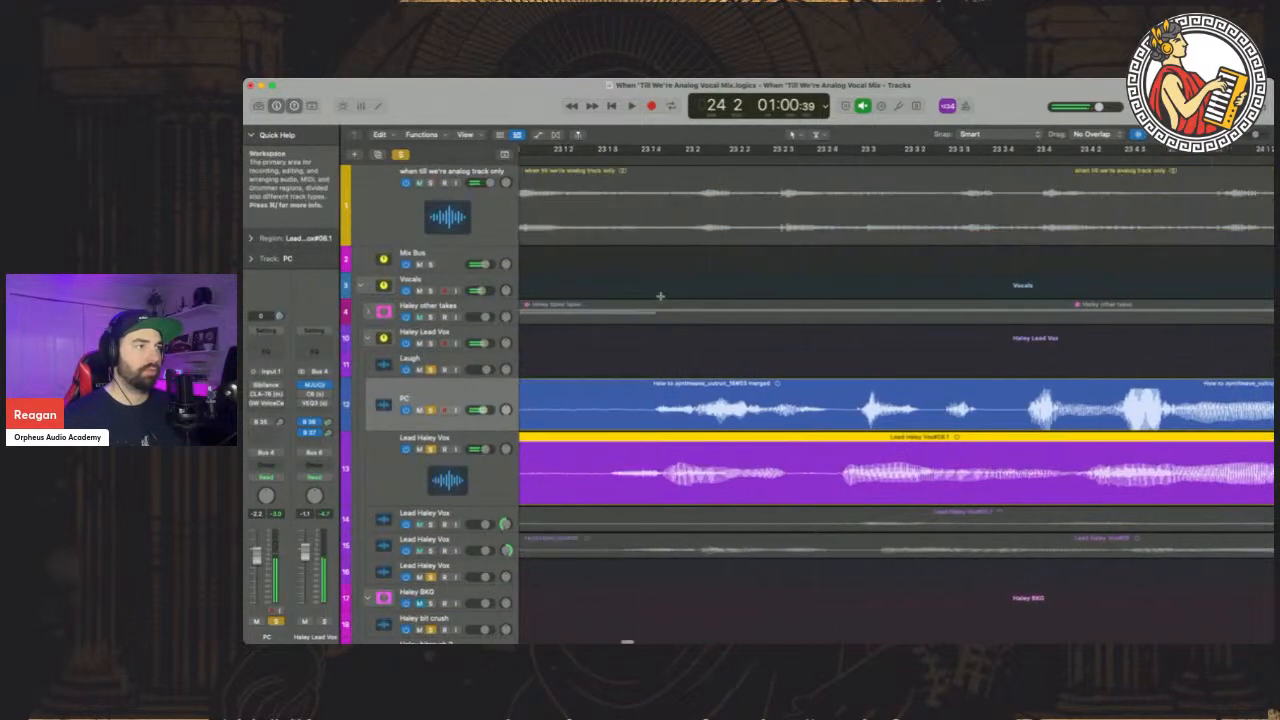
Replay the PC and shifted lead vocals together from bar 21 beat 1 to bar 24 beat 1 in a wider view
scroll(690, 288, left, 10)
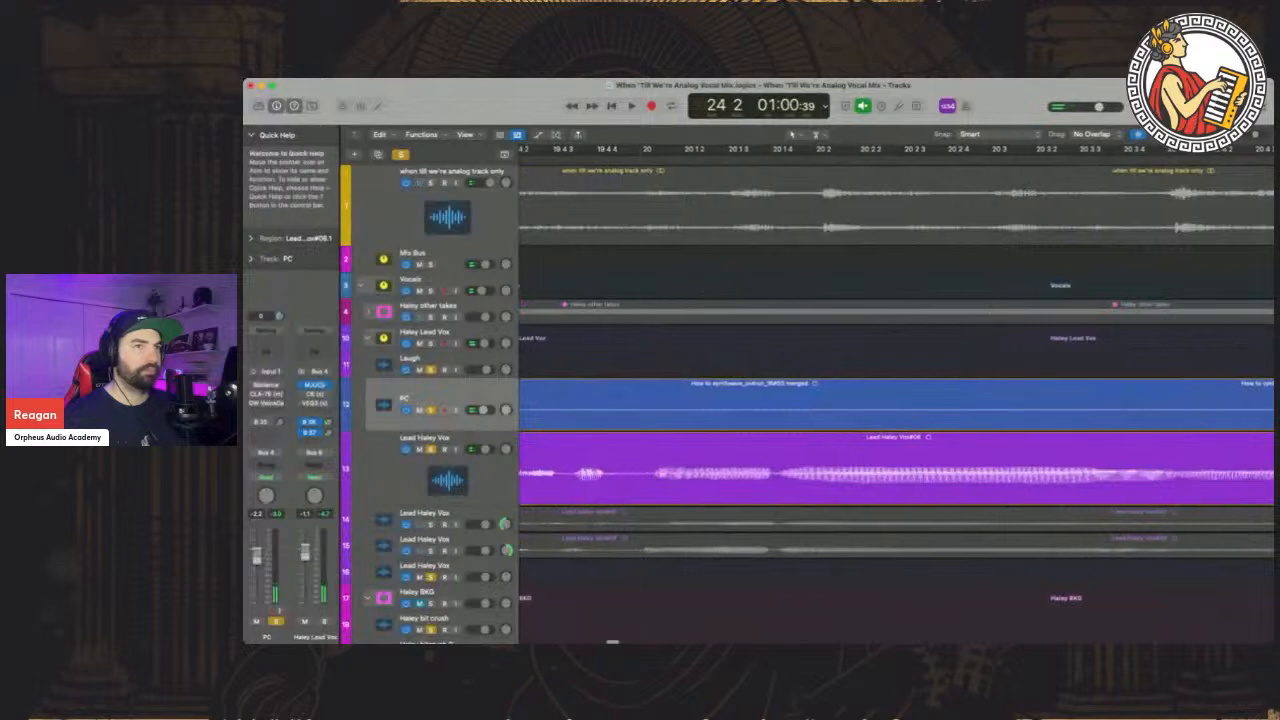
drag(1255, 135, 1251, 135)
click(725, 152)
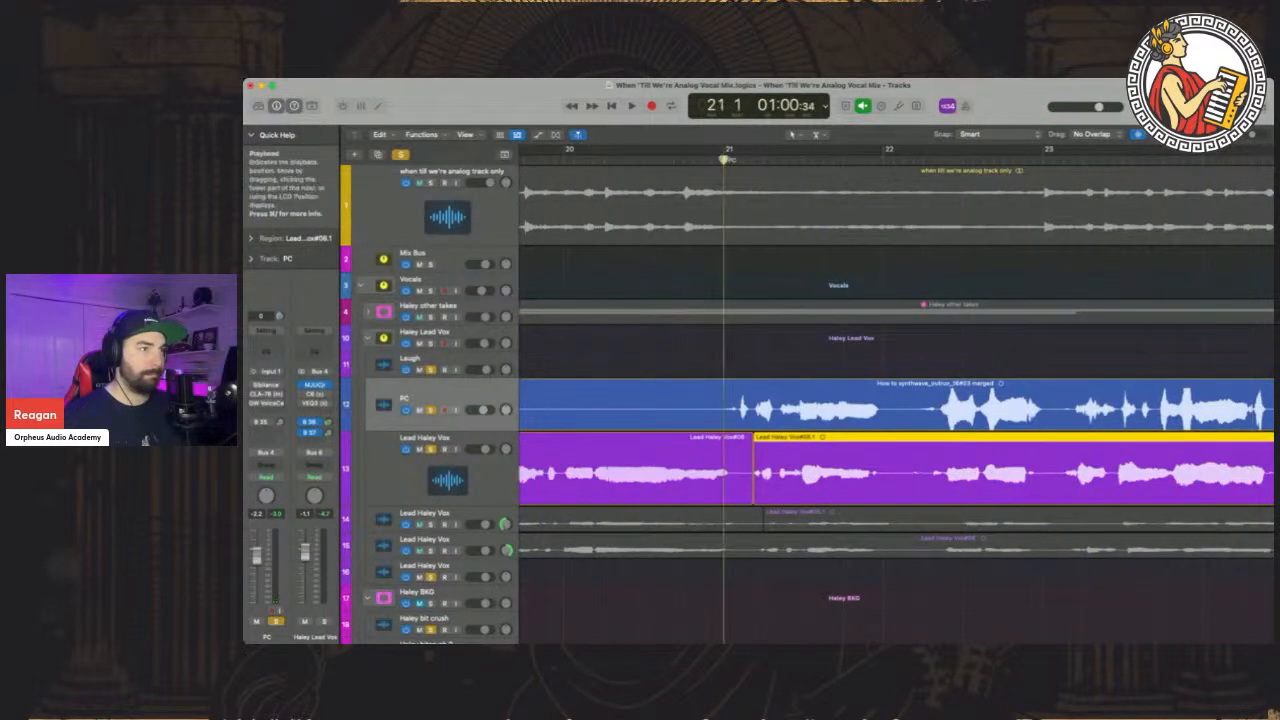
key(space)
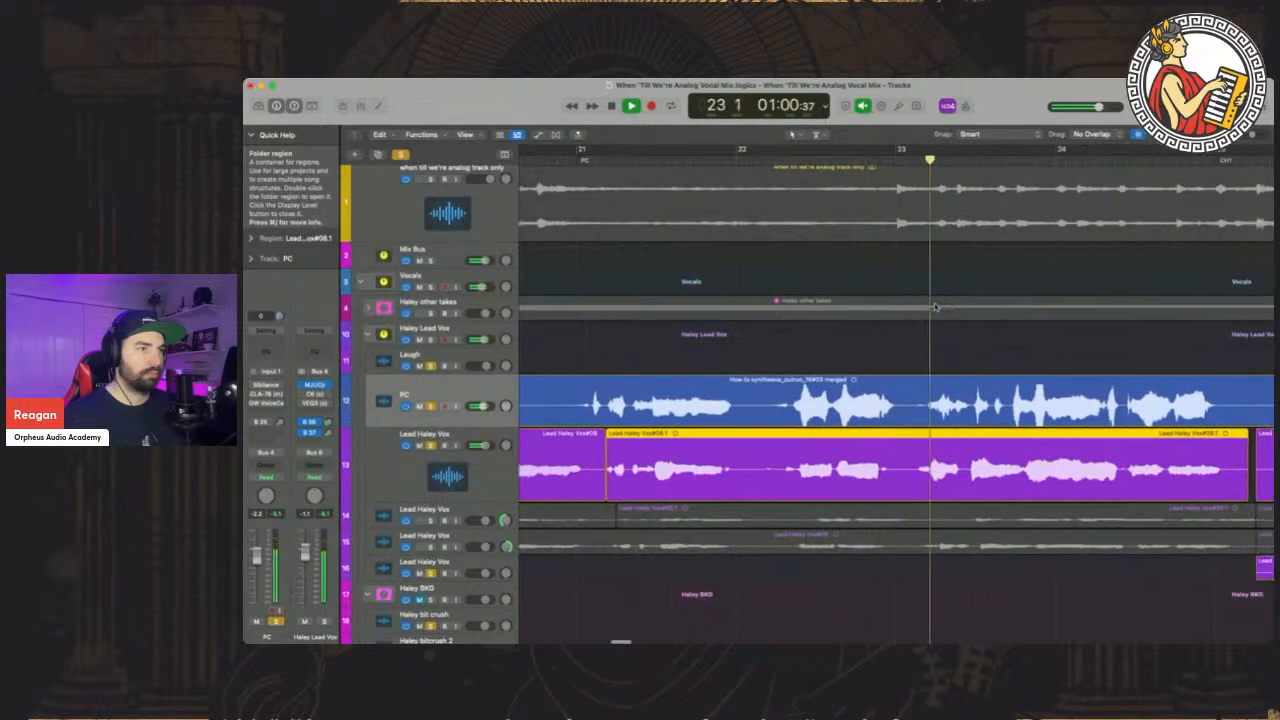
key(space)
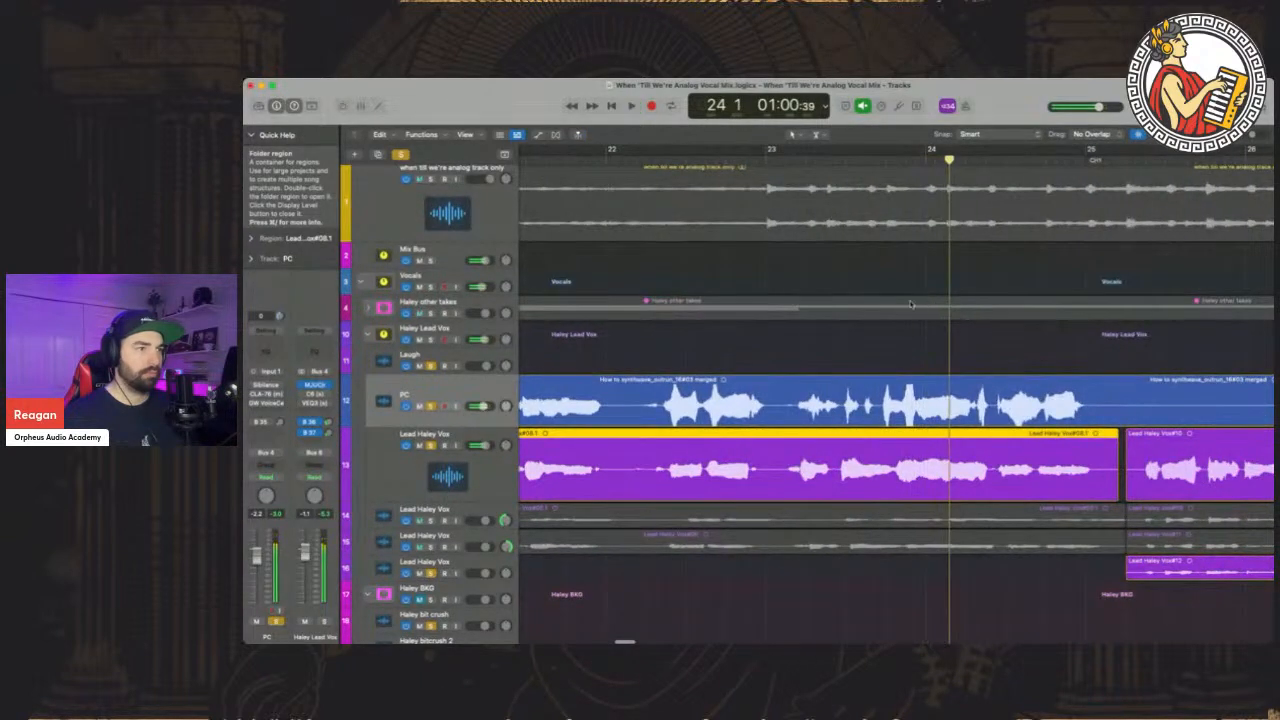
Examine the alignment of the PC and lead vocal waveforms from bar 23 with the playhead at beat 1
click(789, 153)
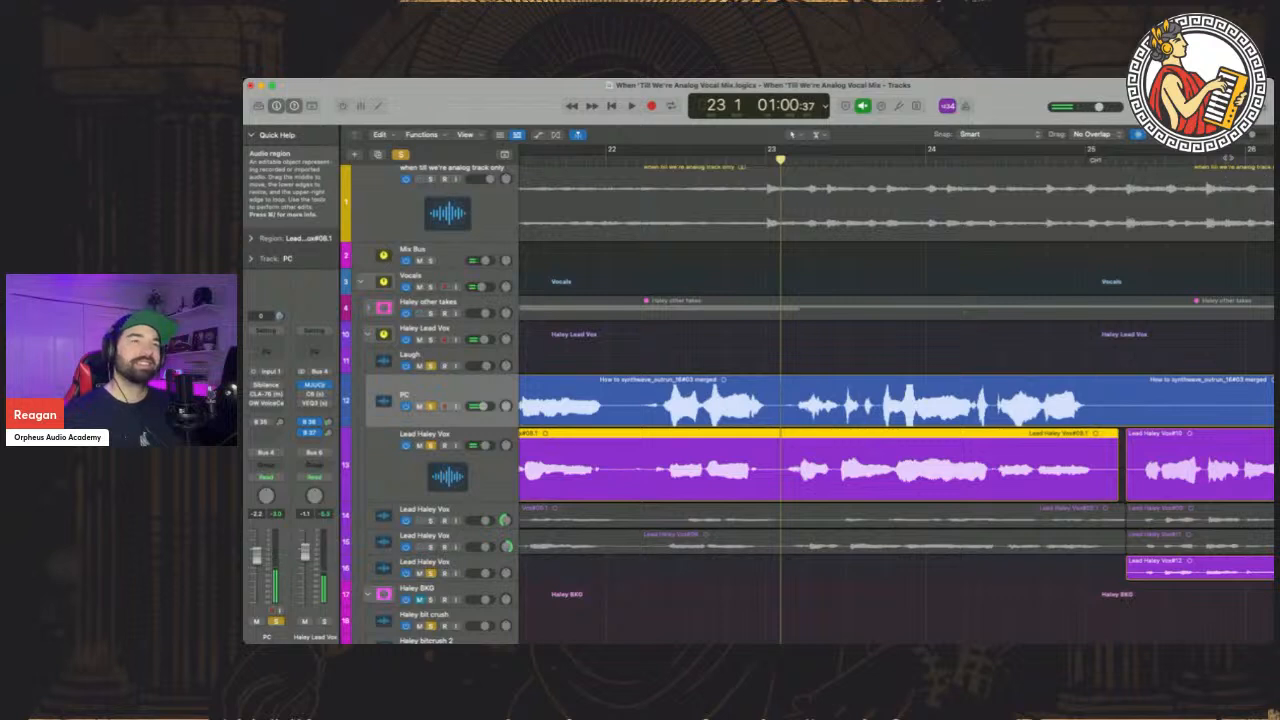
key(super+Right)
key(super+Right)
key(super+Right)
key(super+Right)
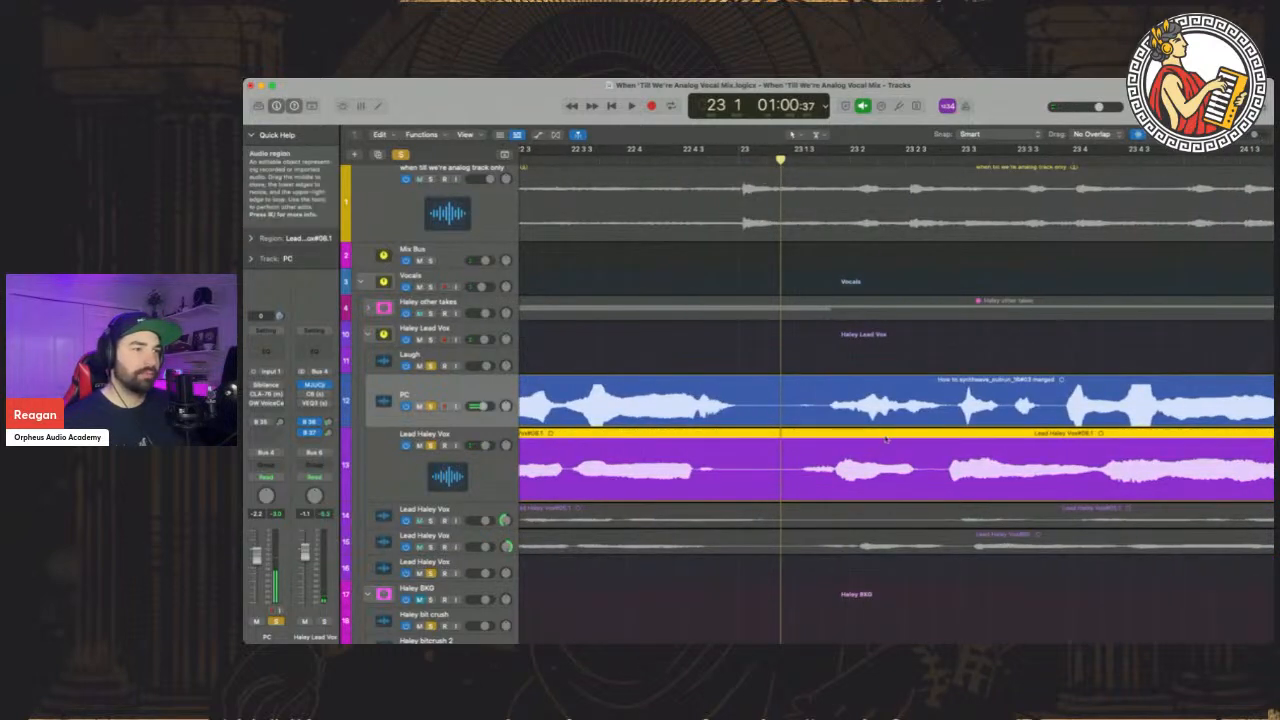
scroll(887, 437, down, 1)
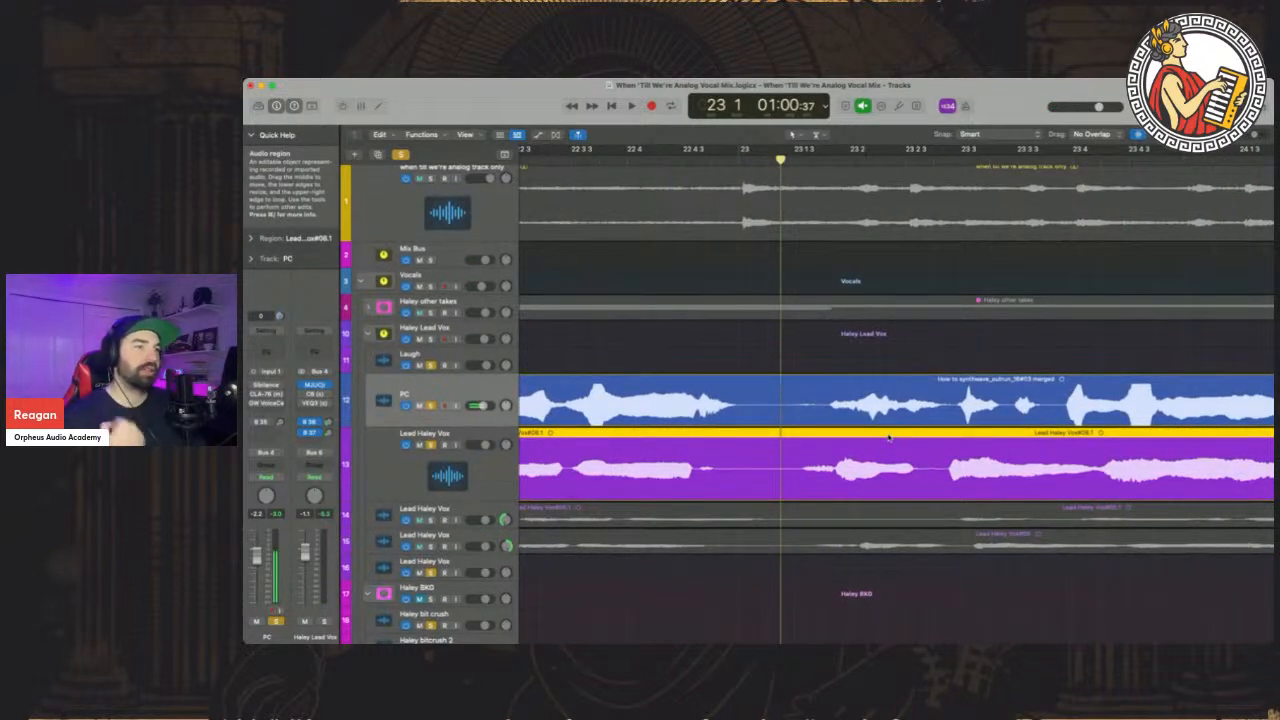
drag(1254, 136, 1252, 137)
scroll(934, 258, down, 3)
scroll(934, 258, right, 2)
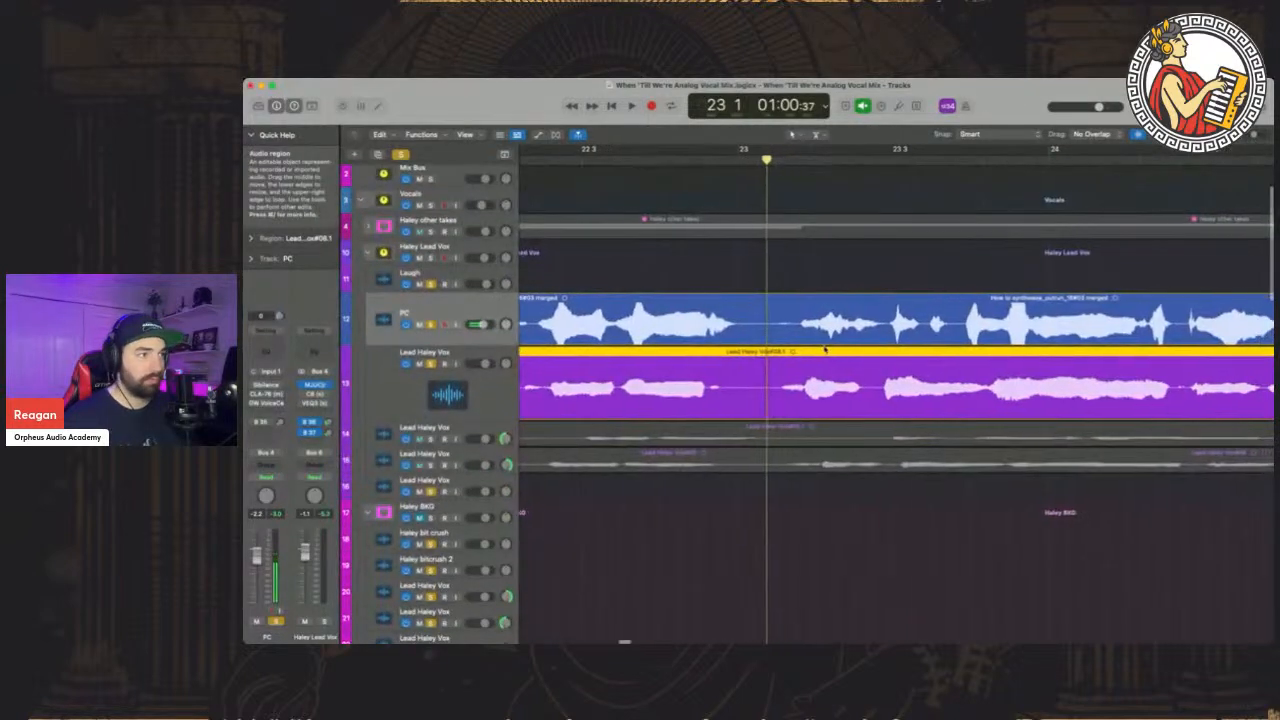
Unsolo the PC track and audition the lead vocal on track 13 without it from bar 23 to bar 24
click(431, 324)
key(space)
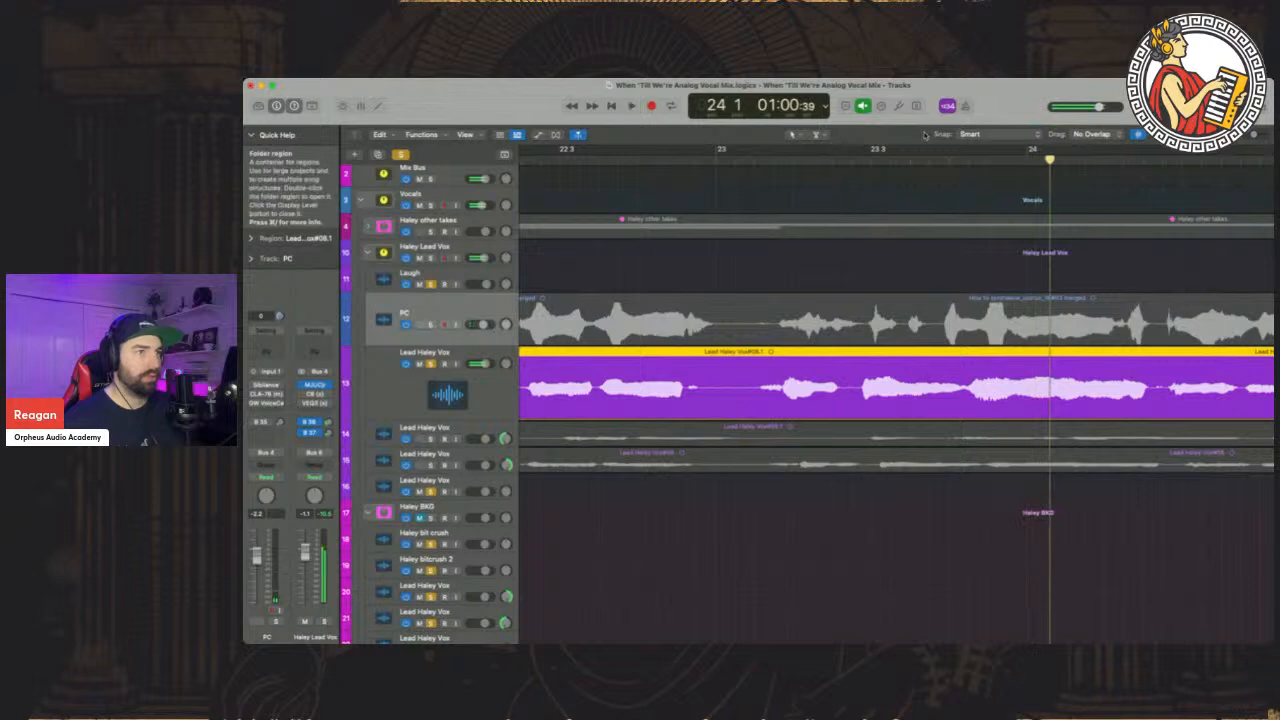
key(space)
Switch the solo from lead vocal track 13 to the PC track and audition it from bar 23 to bar 24 beat 1
click(430, 364)
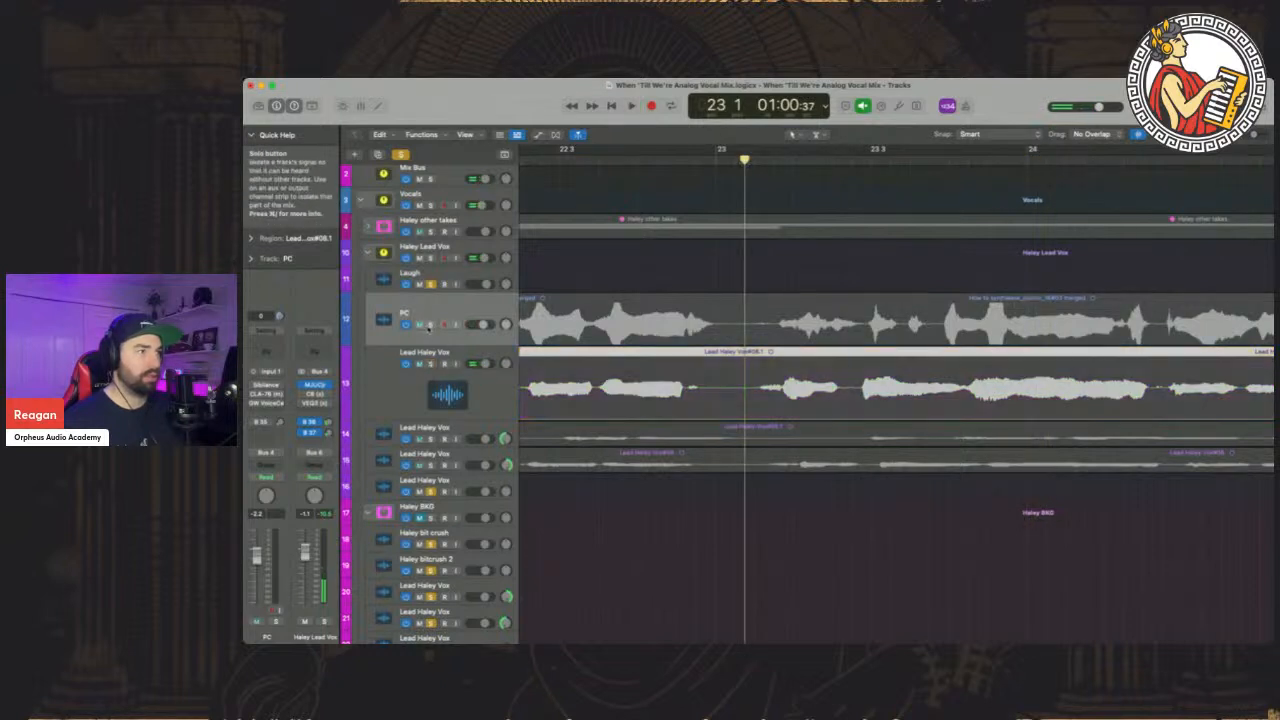
click(430, 324)
key(space)
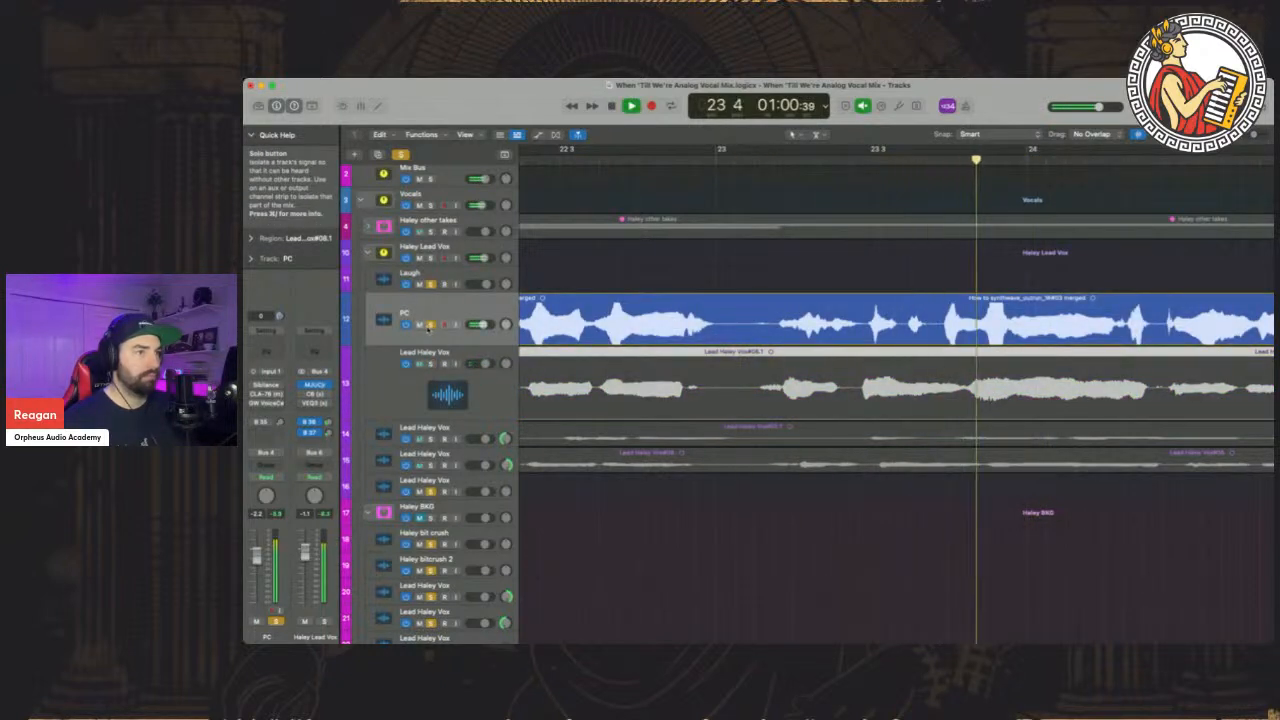
key(space)
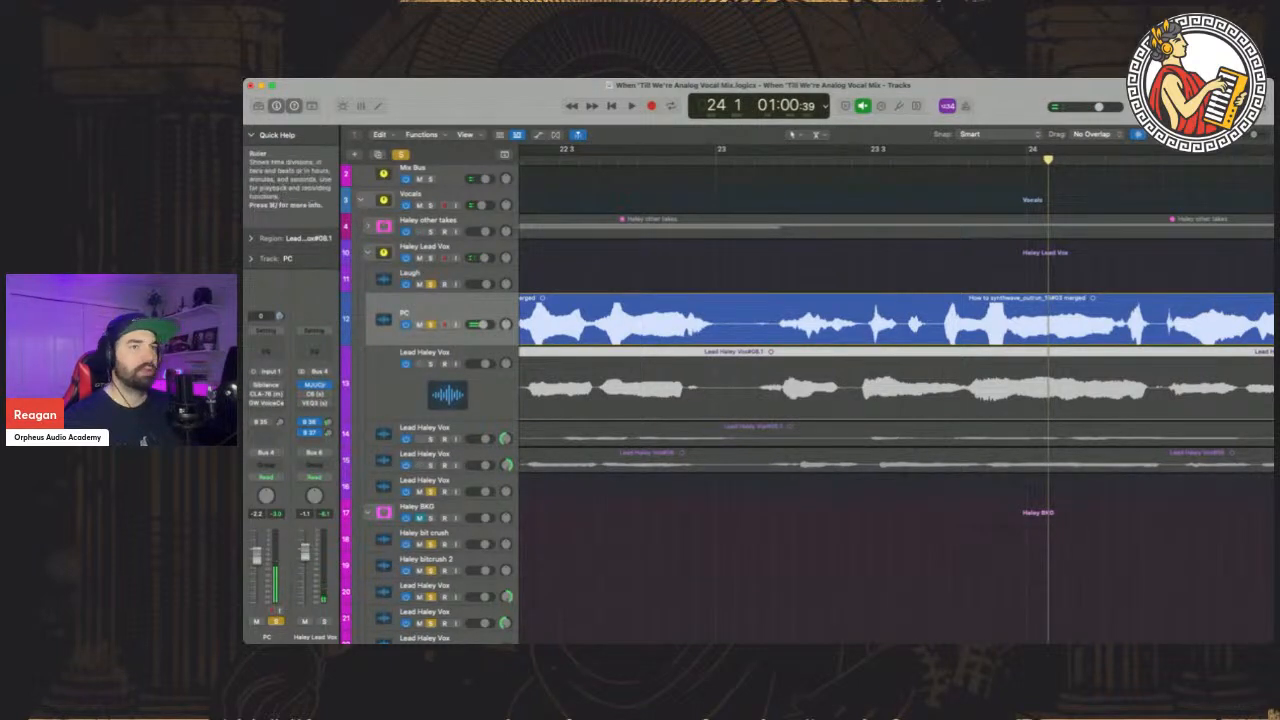
Solo lead vocal tracks 14 and 15 as well and play them with the PC track from bar 23 beat 1
drag(1258, 135, 1255, 136)
scroll(916, 168, down, 2)
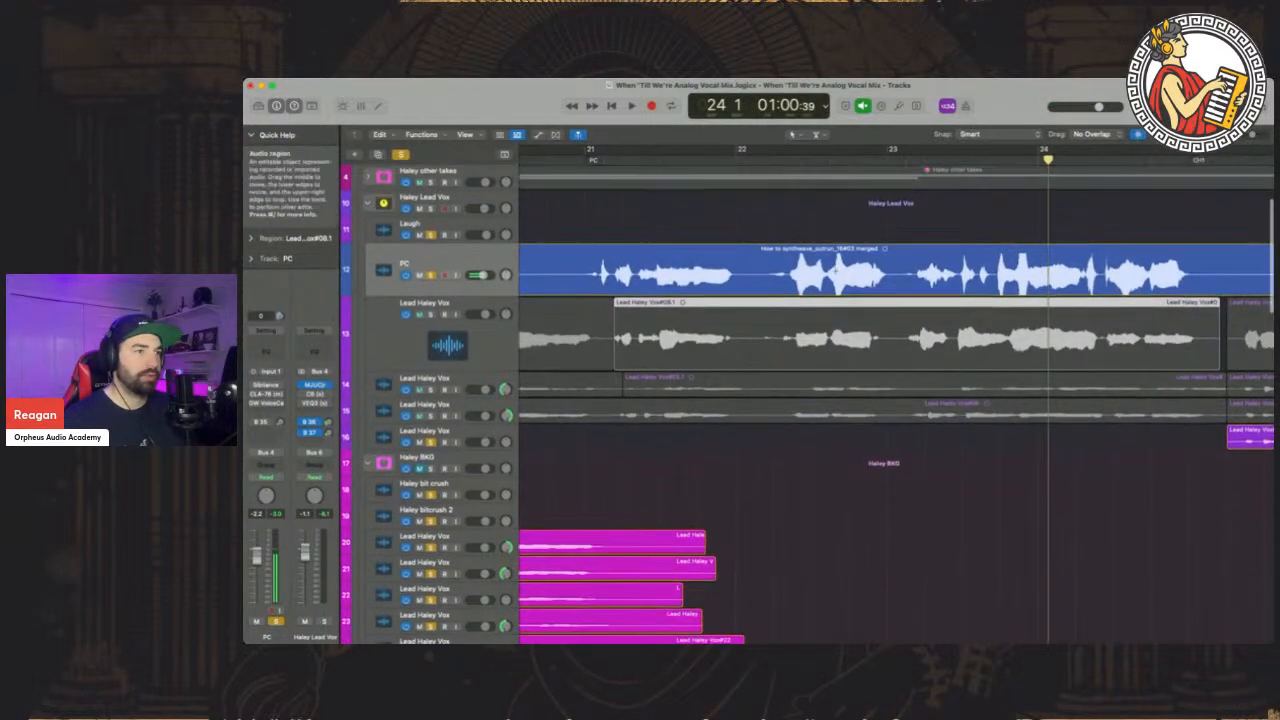
drag(922, 161, 906, 161)
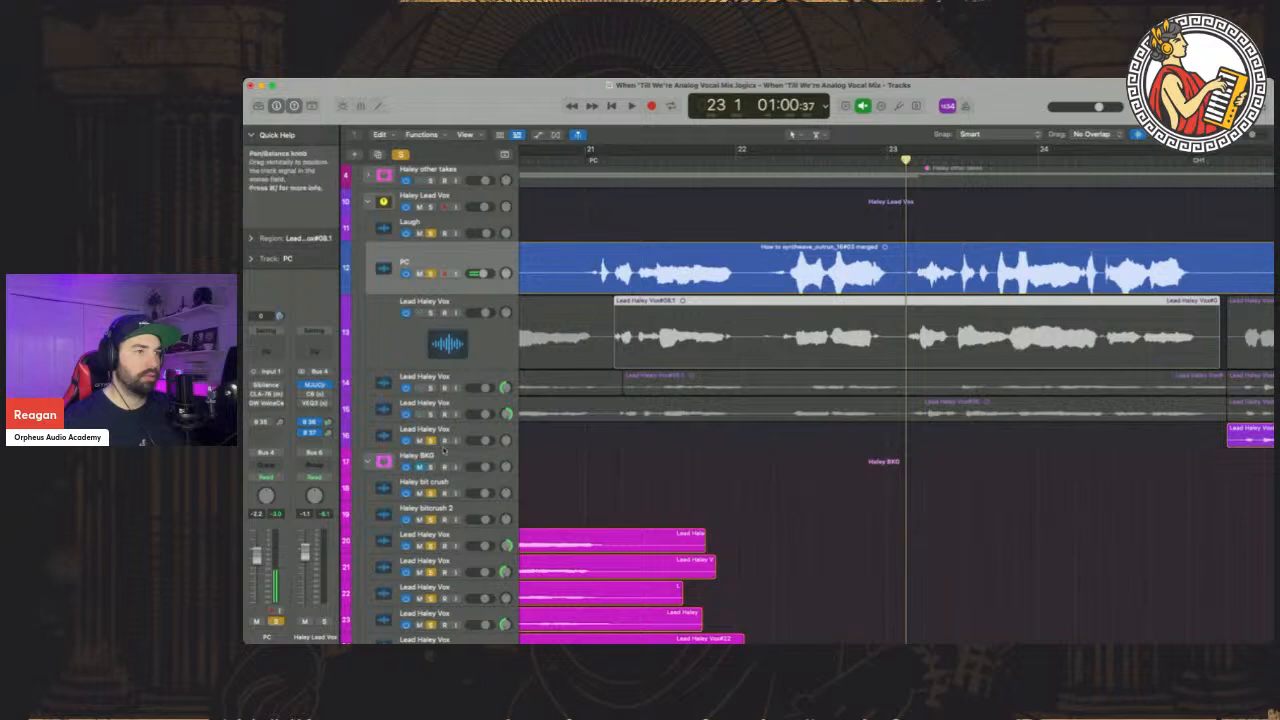
click(432, 413)
click(432, 388)
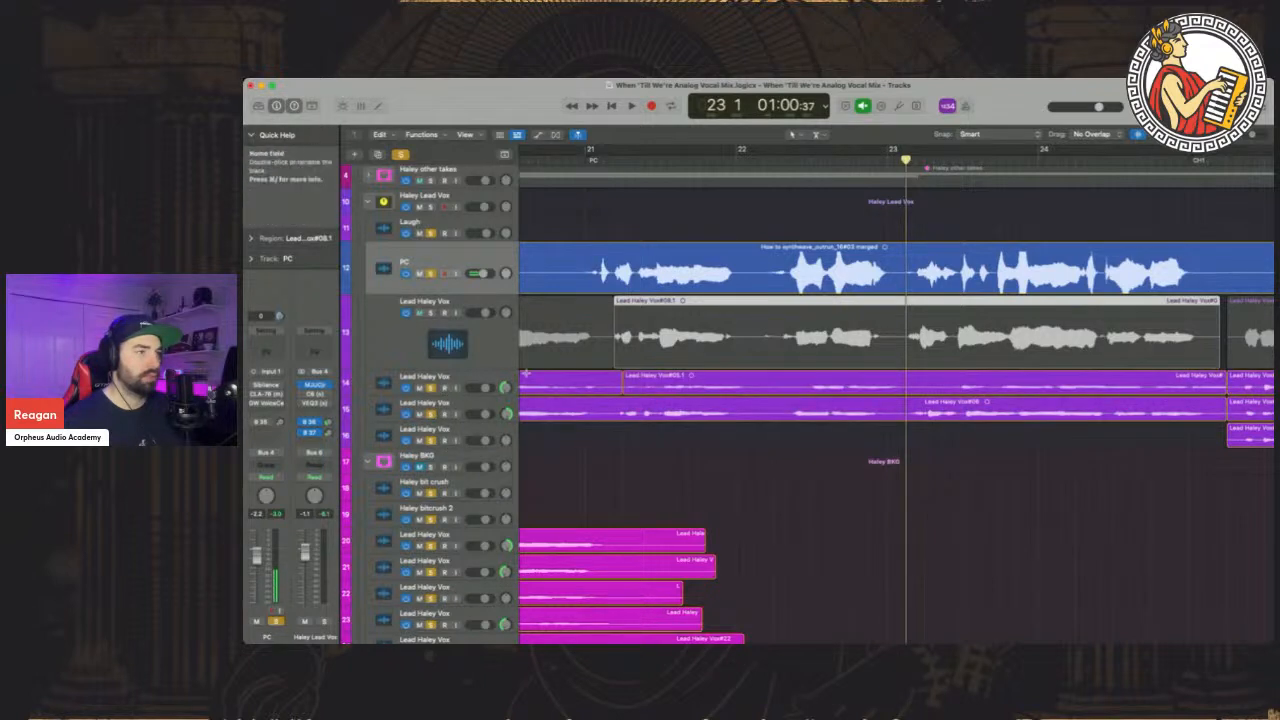
scroll(824, 393, right, 2)
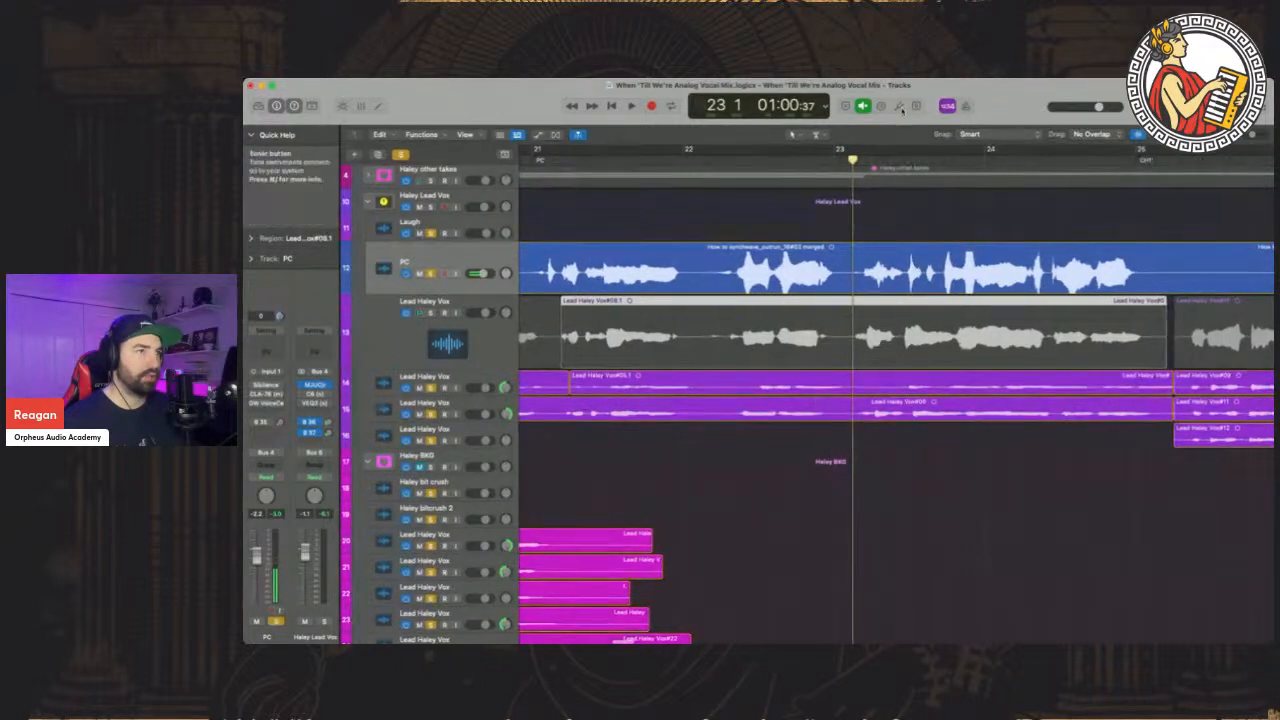
key(space)
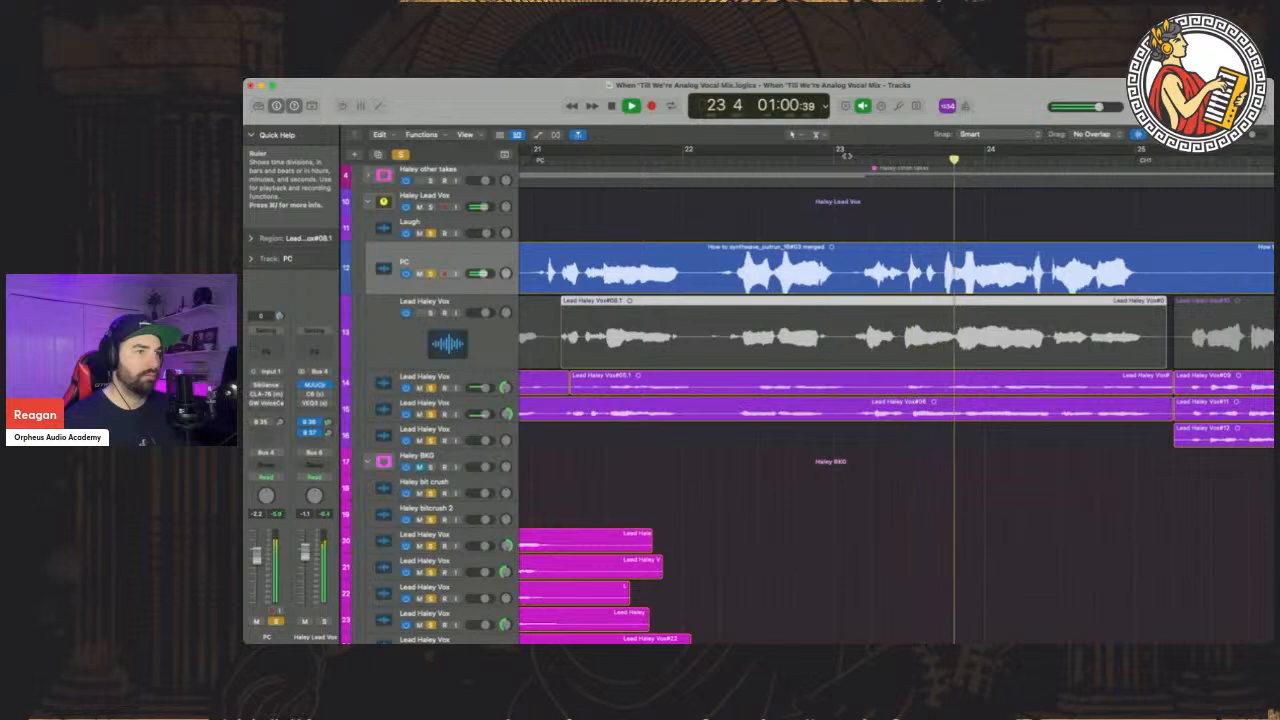
Unsolo track 14 and replay the PC vocal with track 15 from bar 23 to bar 25 beat 1
click(432, 388)
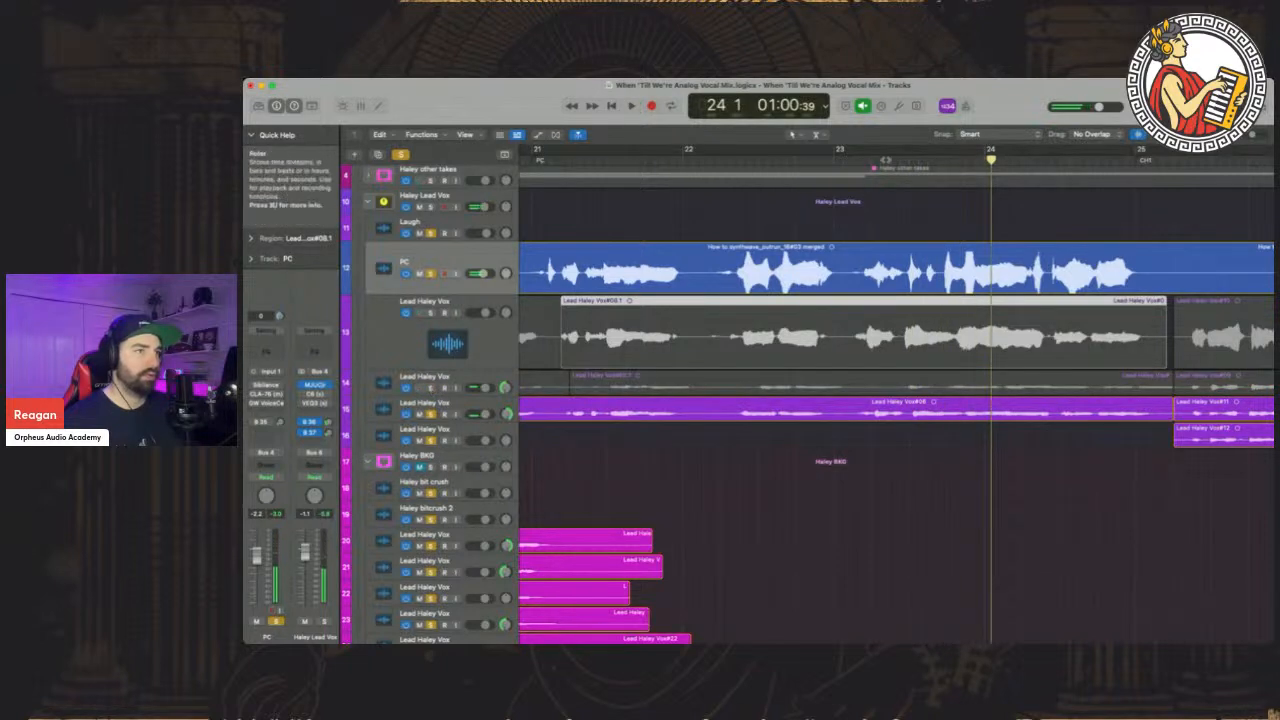
click(834, 159)
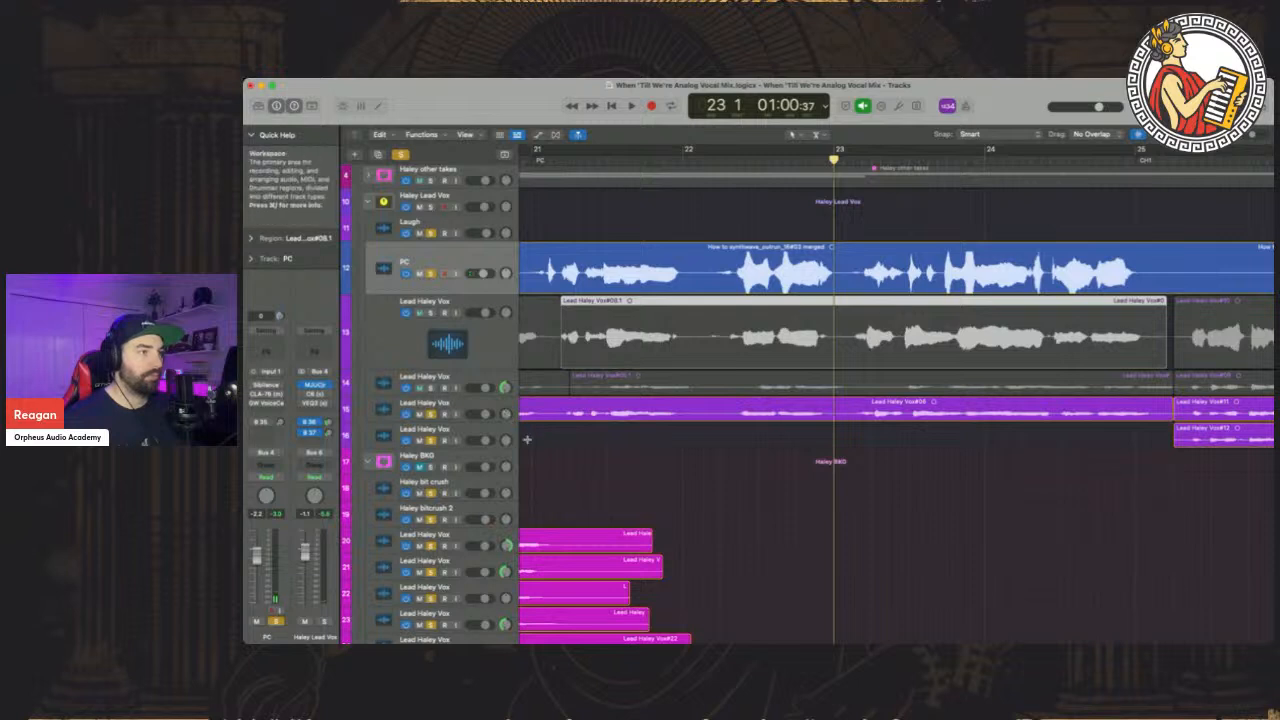
key(space)
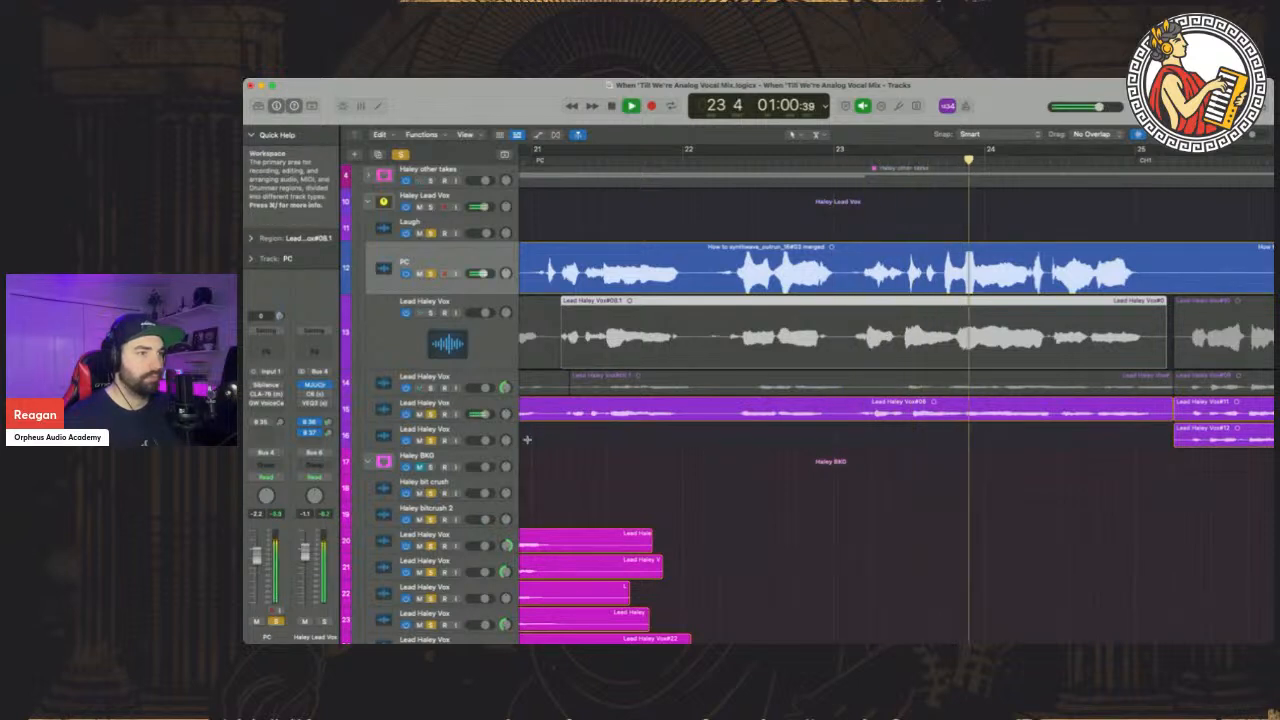
key(space)
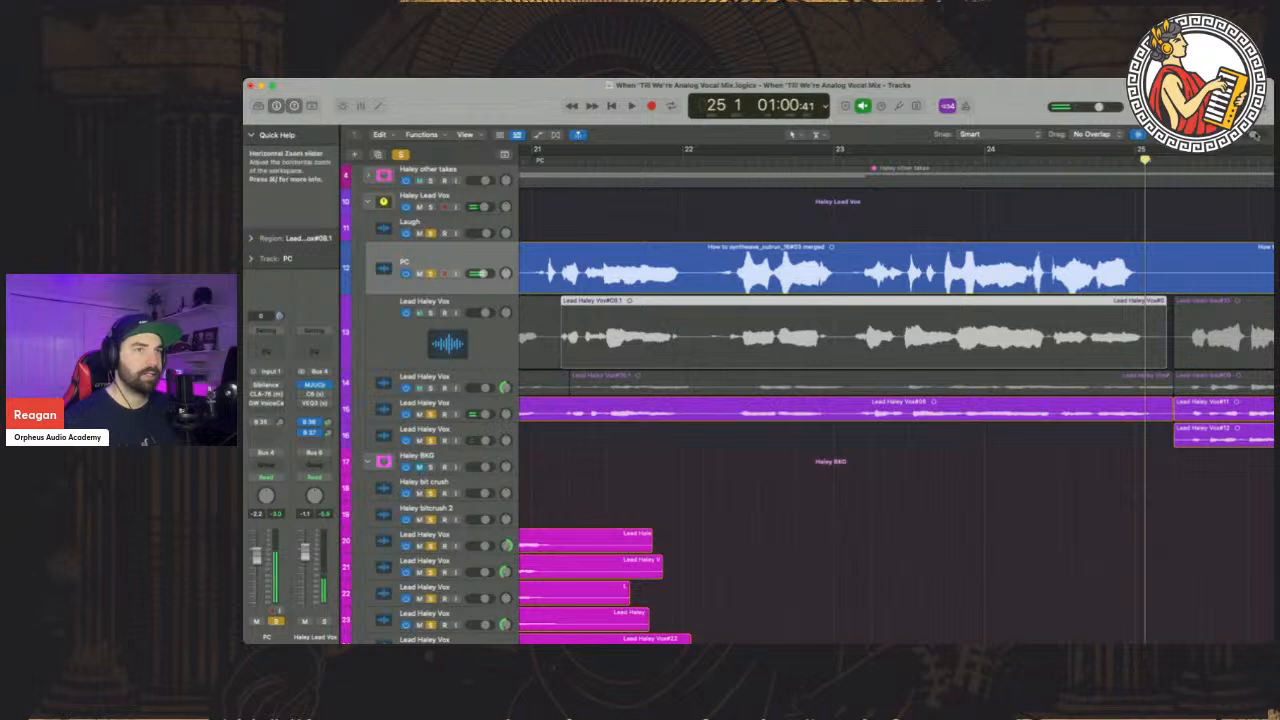
Split the lead vocal region on track 15 at the start of the pre-chorus and mute the pre-chorus piece
drag(1254, 135, 1250, 135)
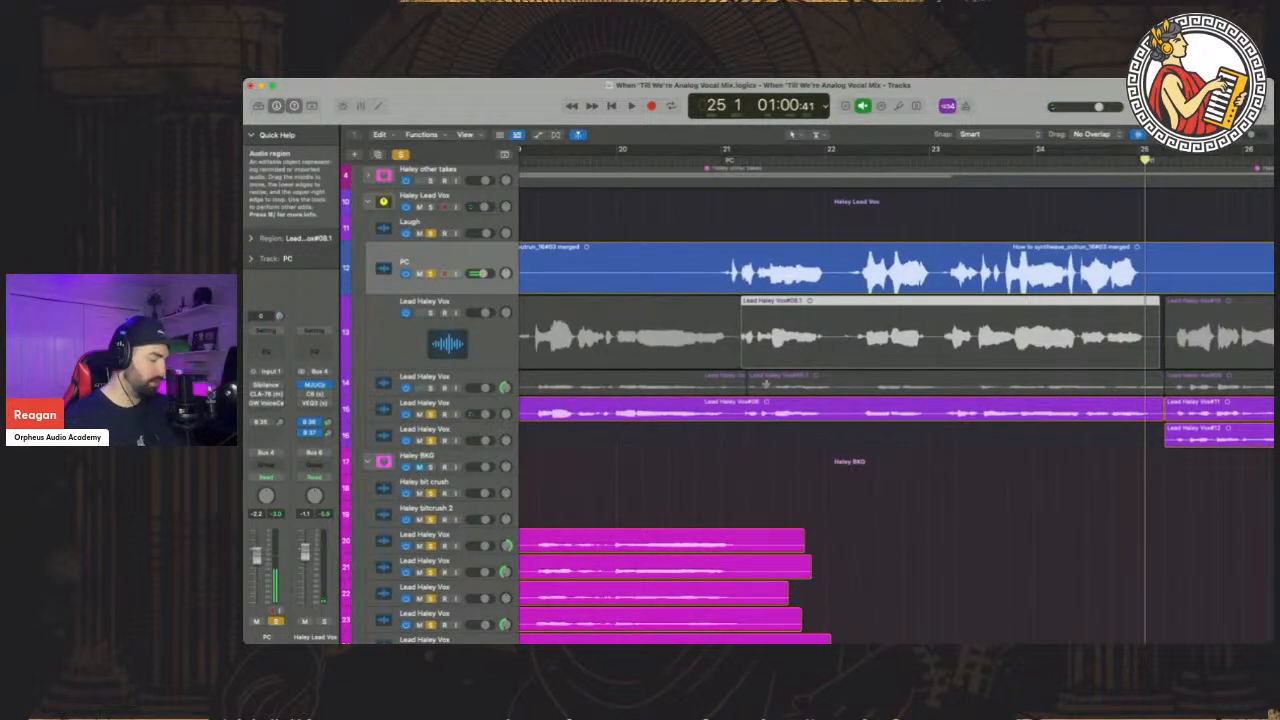
click(745, 410)
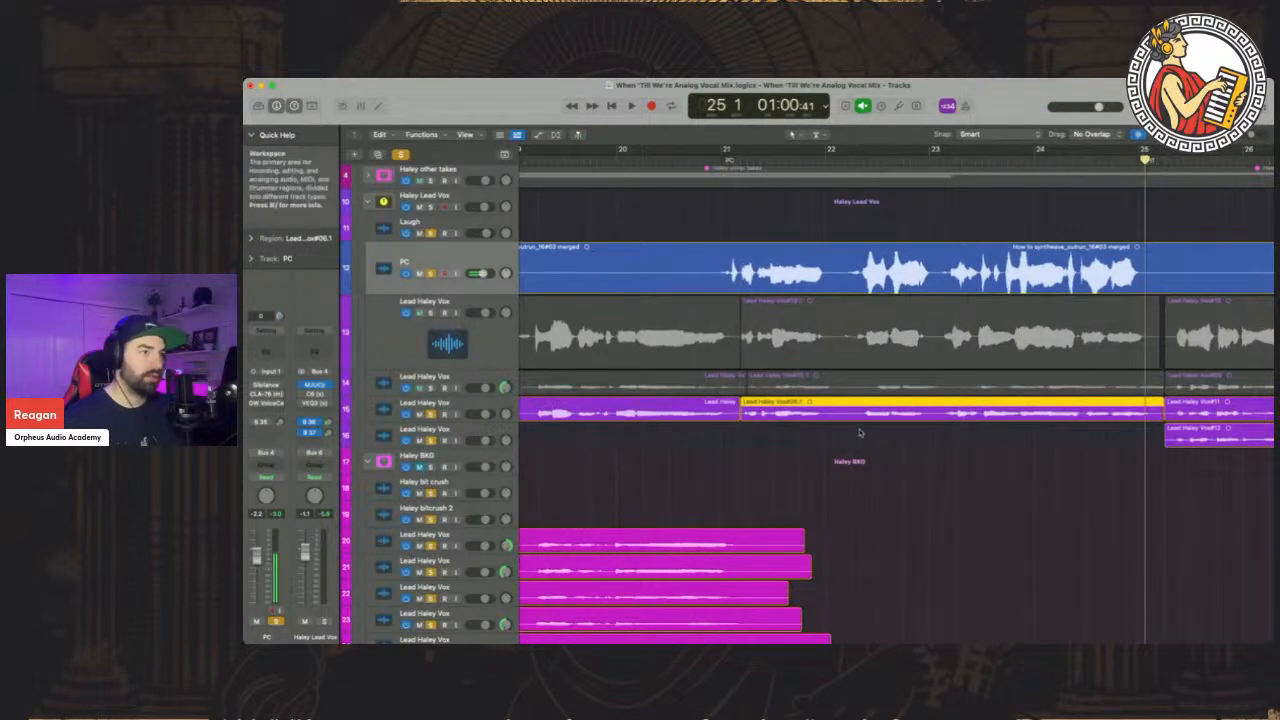
click(896, 402)
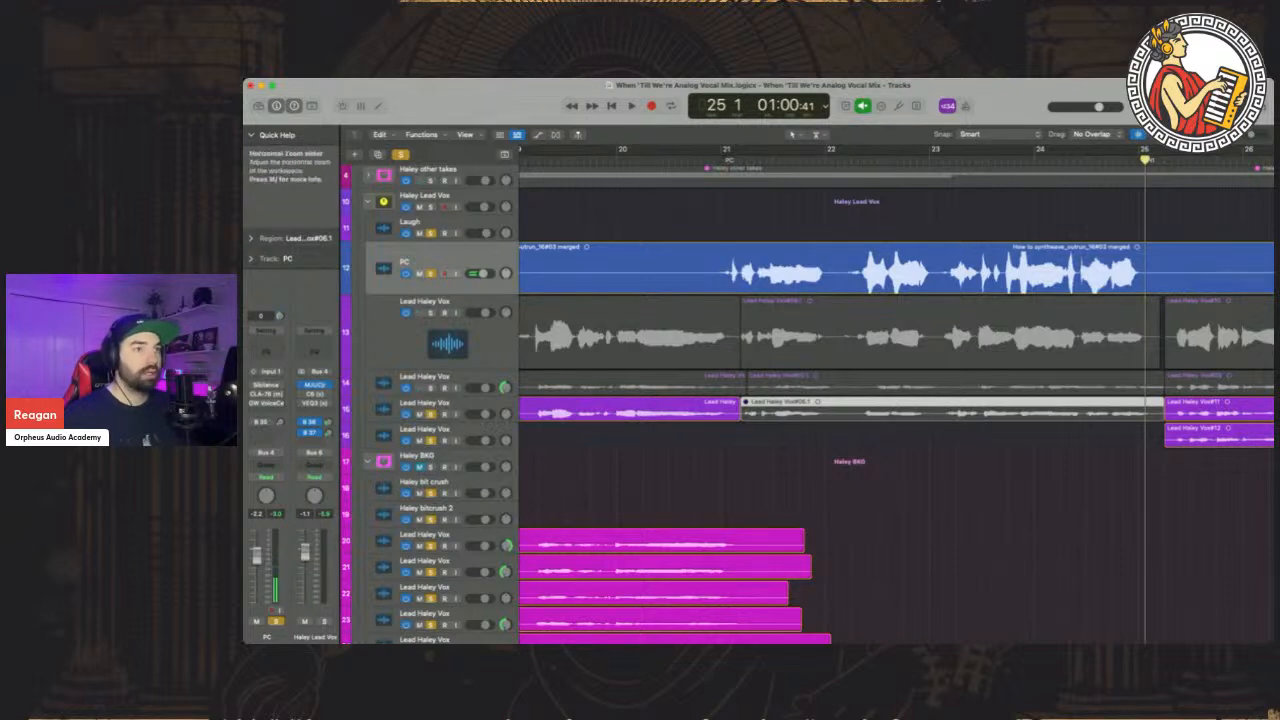
drag(1251, 137, 1244, 137)
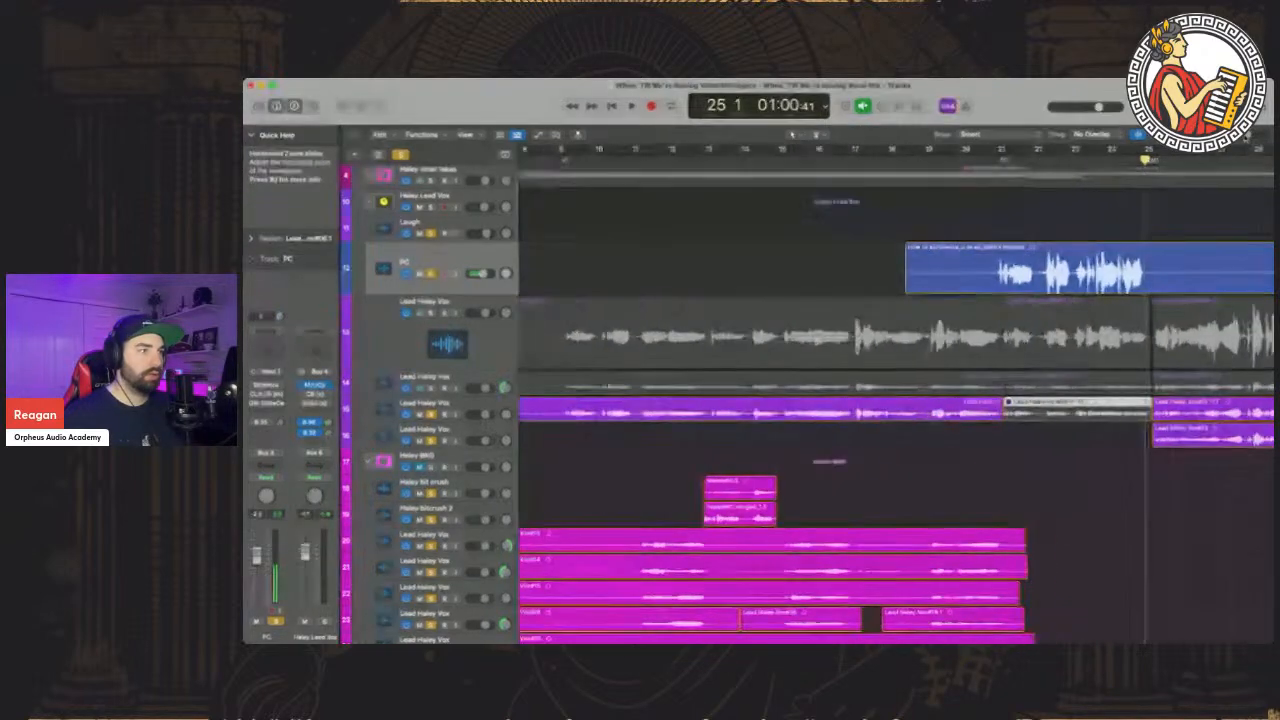
Solo the top two lead vocal tracks 13 and 14 again and mute their pre-chorus regions
click(426, 313)
click(426, 387)
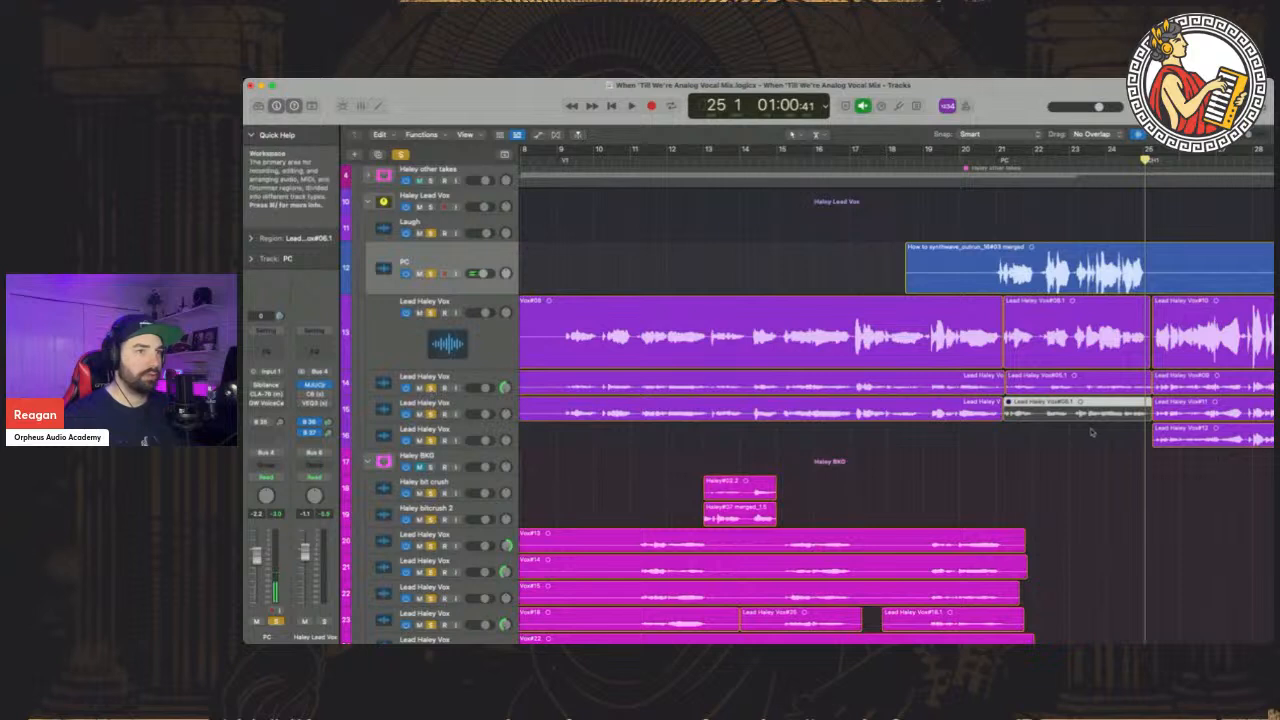
click(1073, 385)
click(1061, 349)
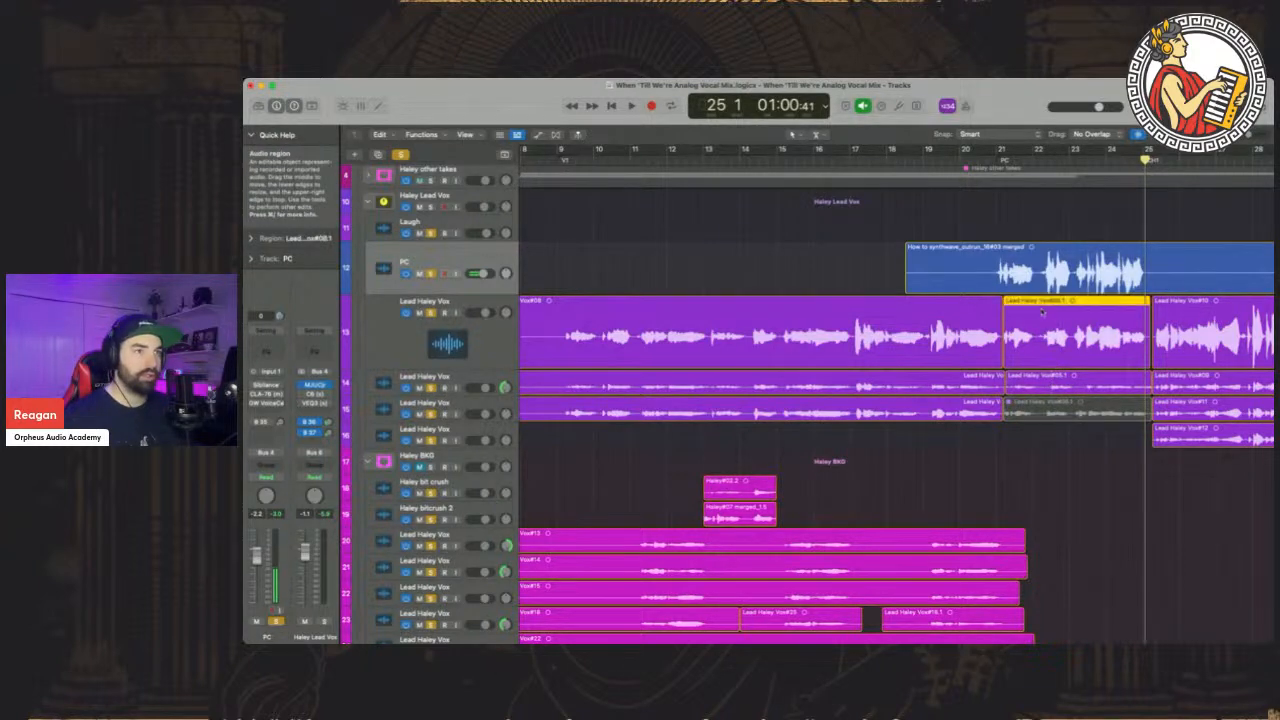
key(ctrl+m)
key(ctrl+m)
click(1040, 382)
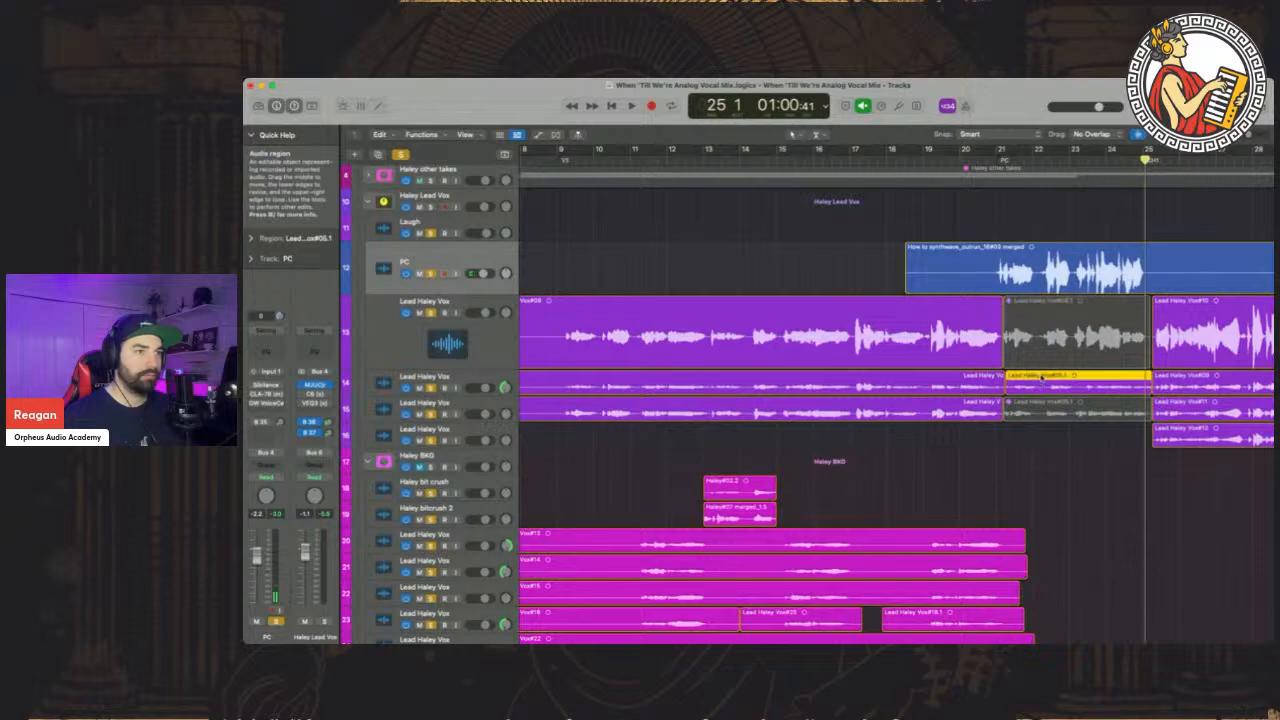
key(ctrl+m)
Move the PC track out of the lead vocal stack and place it directly above PC 1 in the stack below the backing vocals
drag(1250, 135, 1242, 135)
scroll(966, 248, right, 2)
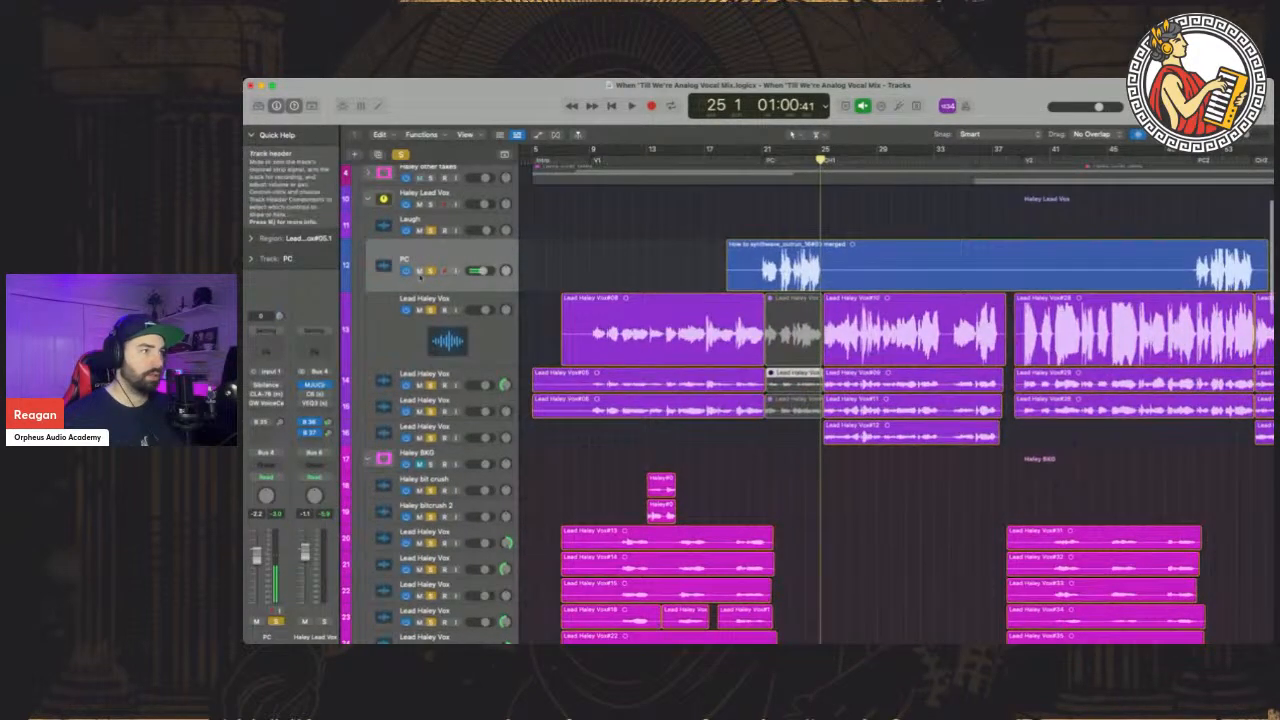
scroll(420, 278, down, 3)
drag(445, 193, 448, 584)
scroll(449, 500, down, 8)
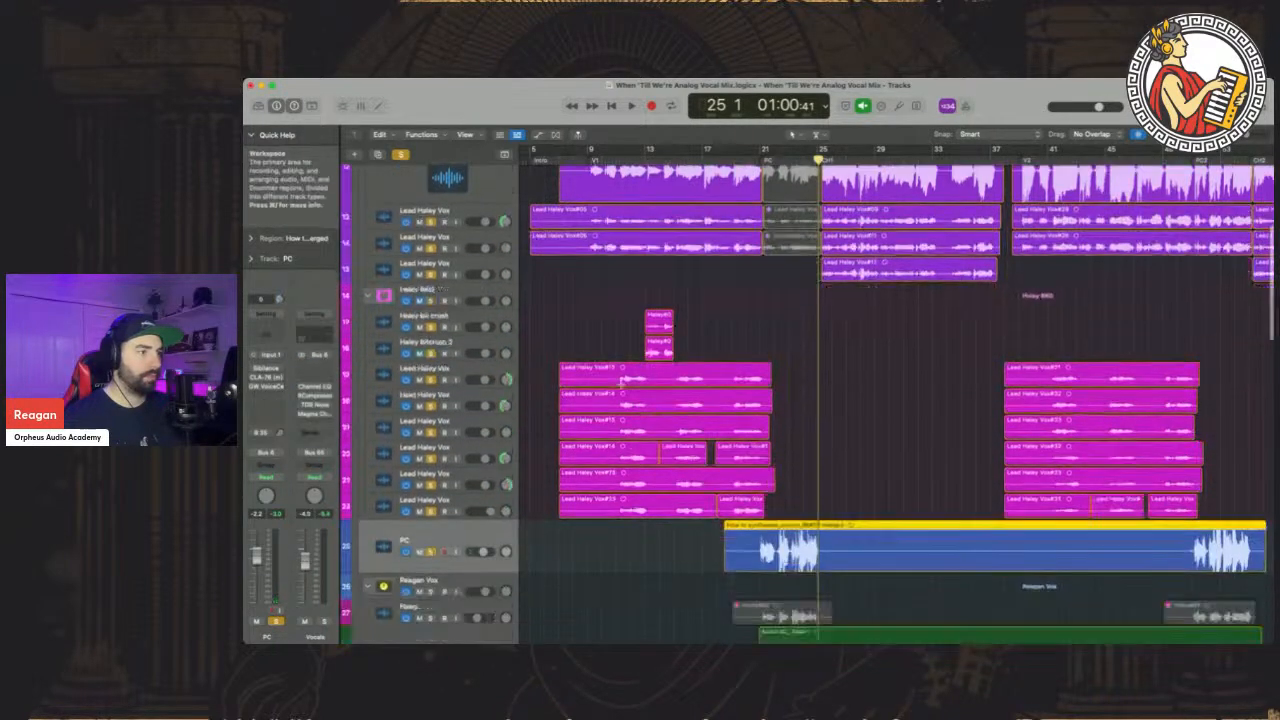
drag(449, 332, 447, 415)
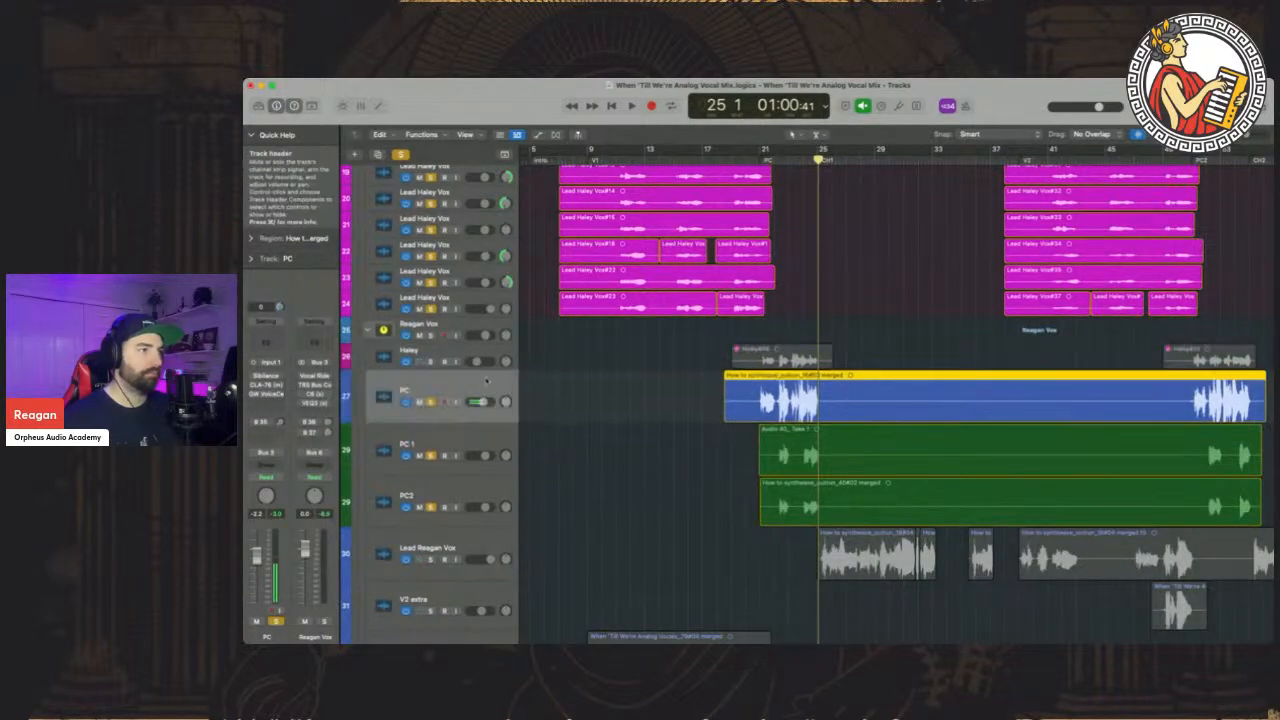
scroll(472, 392, up, 6)
scroll(483, 384, up, 2)
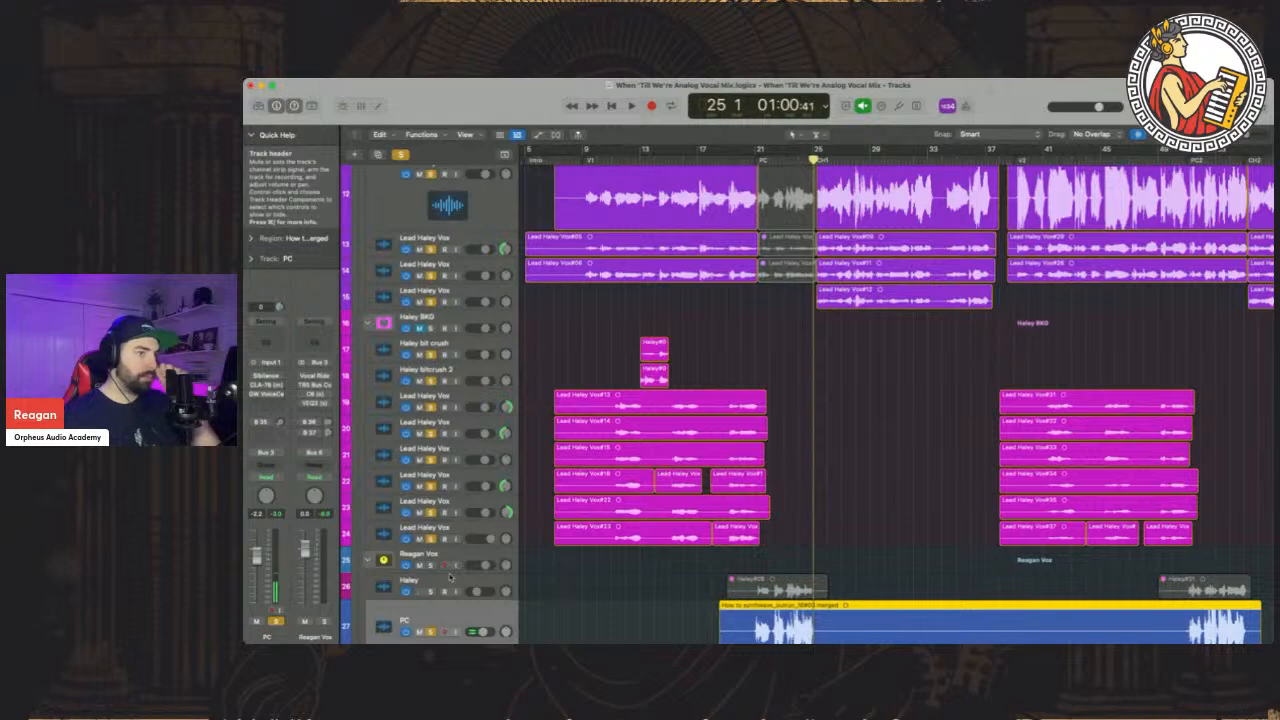
scroll(693, 251, up, 4)
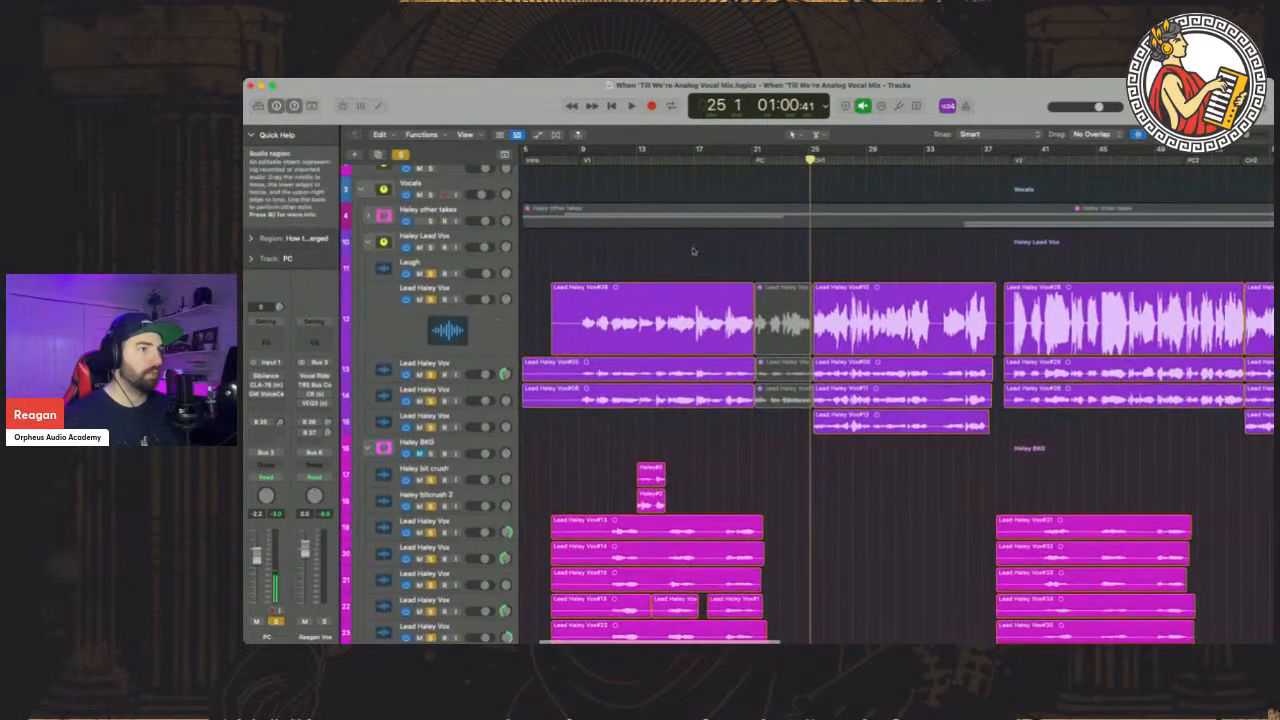
Play the verse from bar 8 beat 3 and unsolo lead vocal tracks 13 and 14, leaving track 12 soloed
scroll(730, 175, left, 3)
click(633, 157)
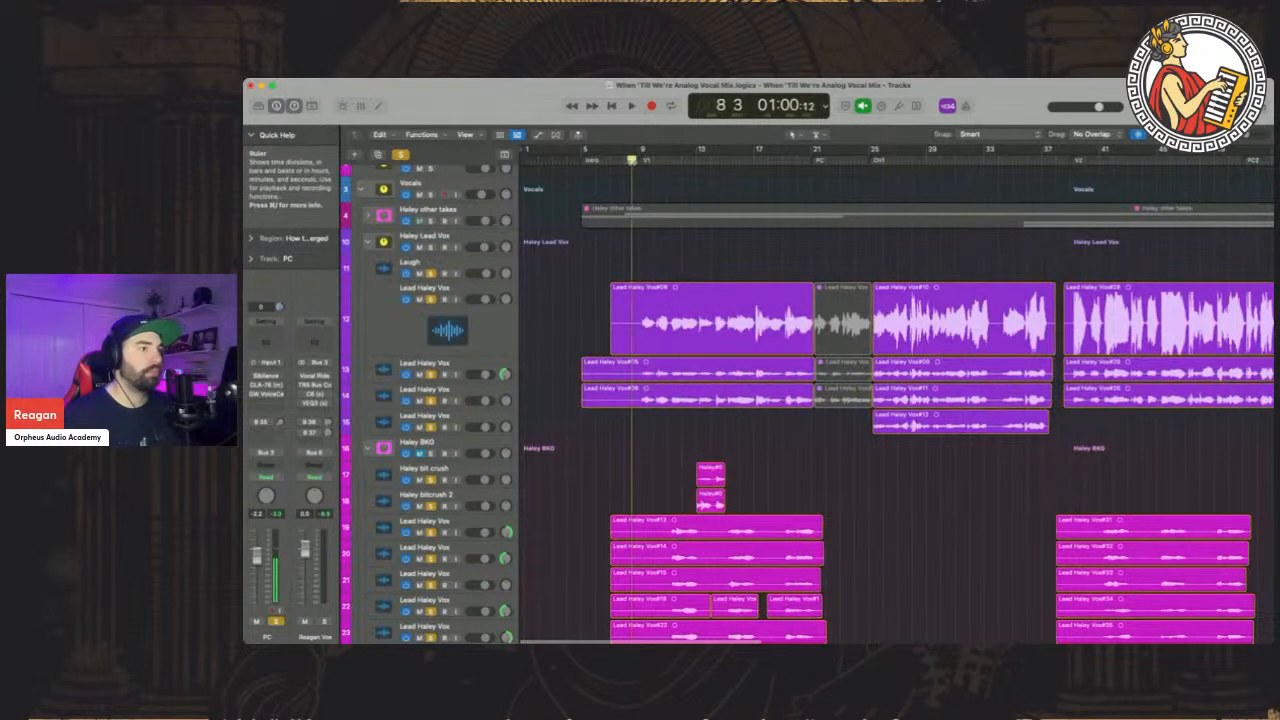
drag(1248, 140, 1258, 140)
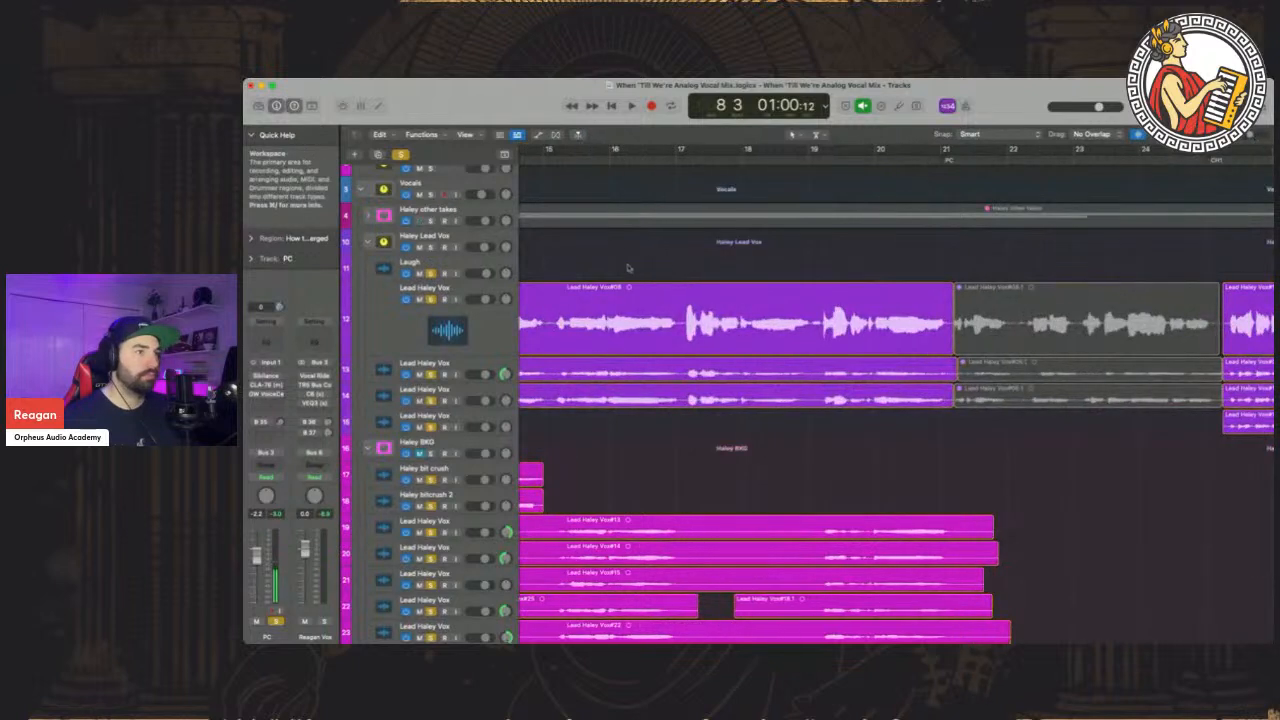
scroll(629, 268, left, 8)
scroll(612, 292, left, 4)
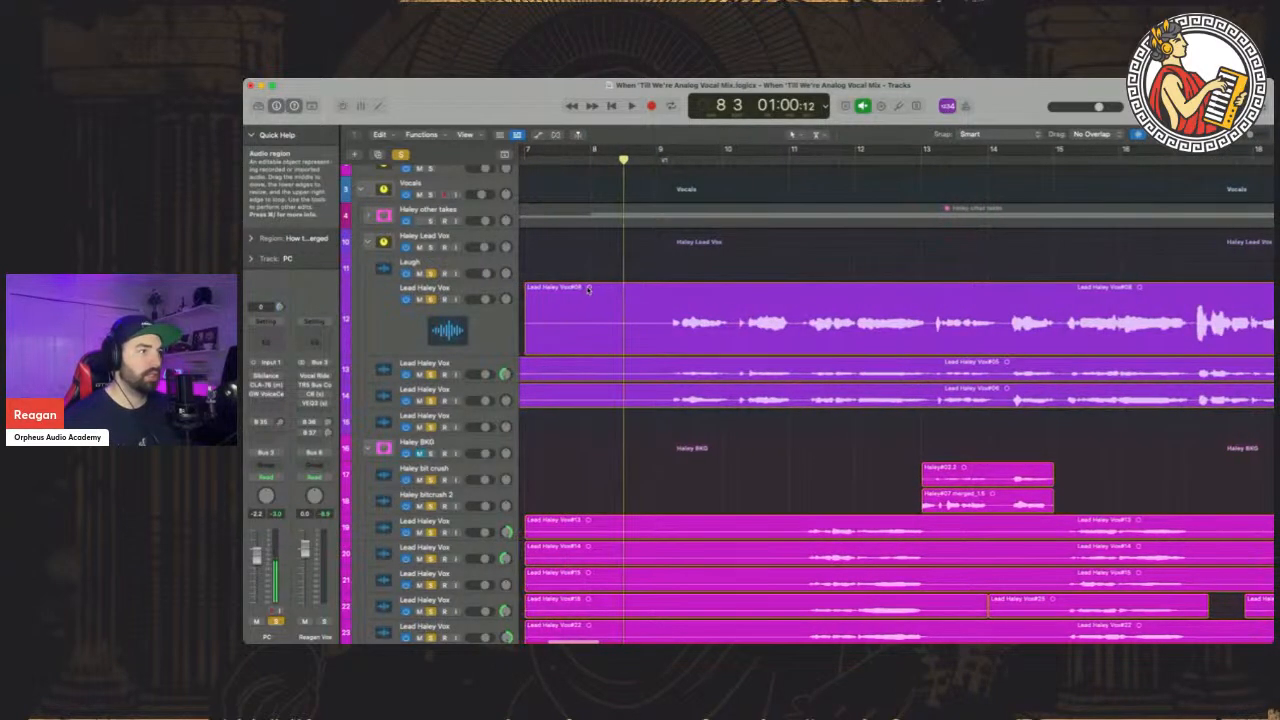
key(space)
click(419, 375)
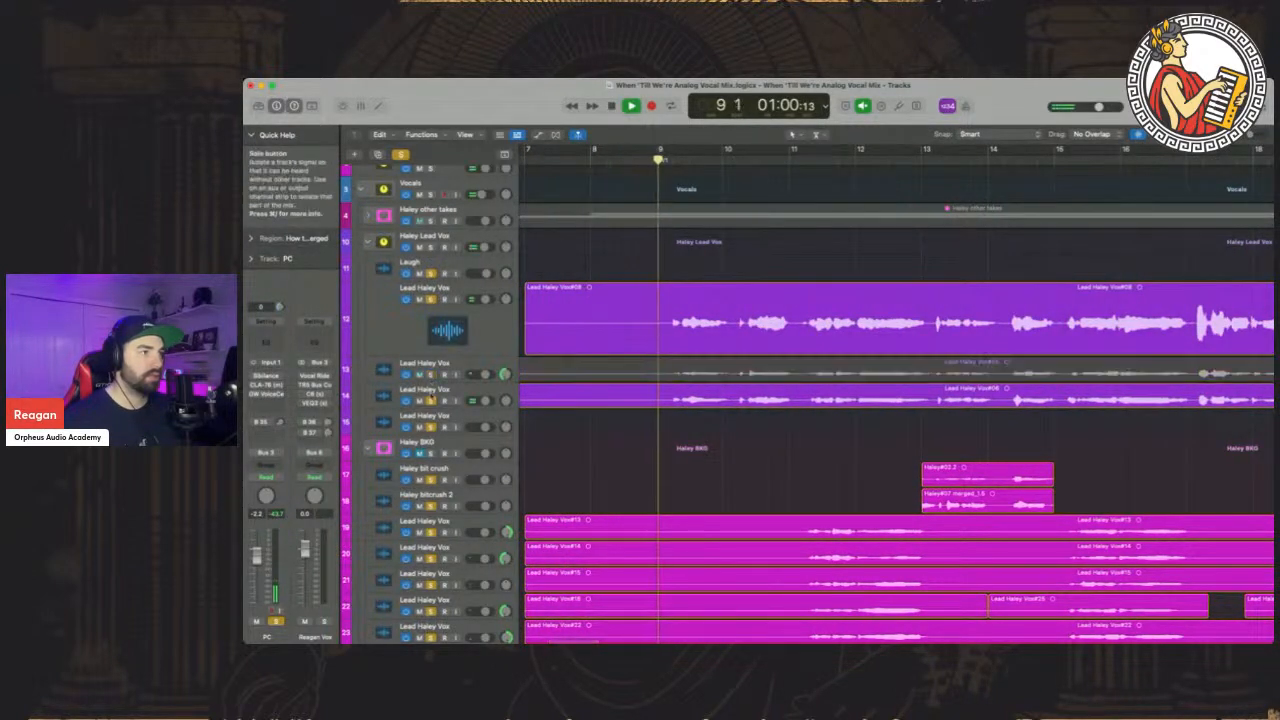
click(419, 401)
click(430, 376)
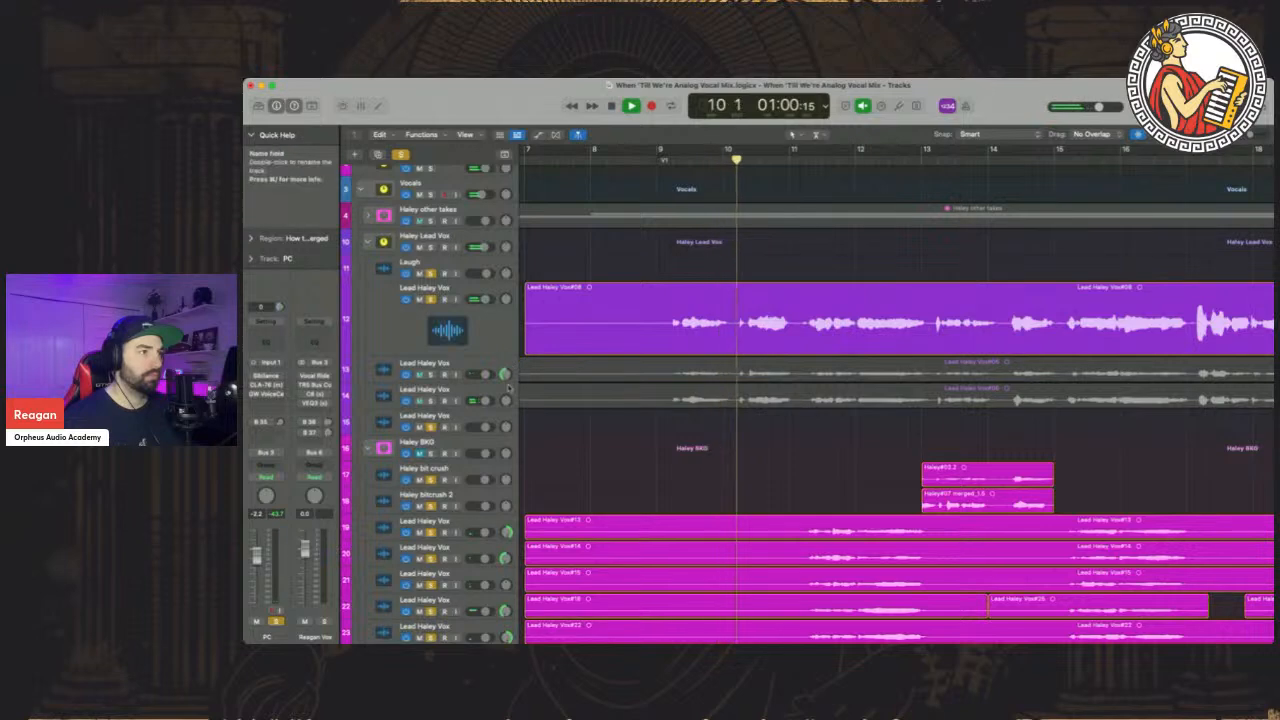
Solo the "when till we're analog track only" instrumental to hear it with the lead vocal in the verse
scroll(491, 193, up, 4)
click(431, 184)
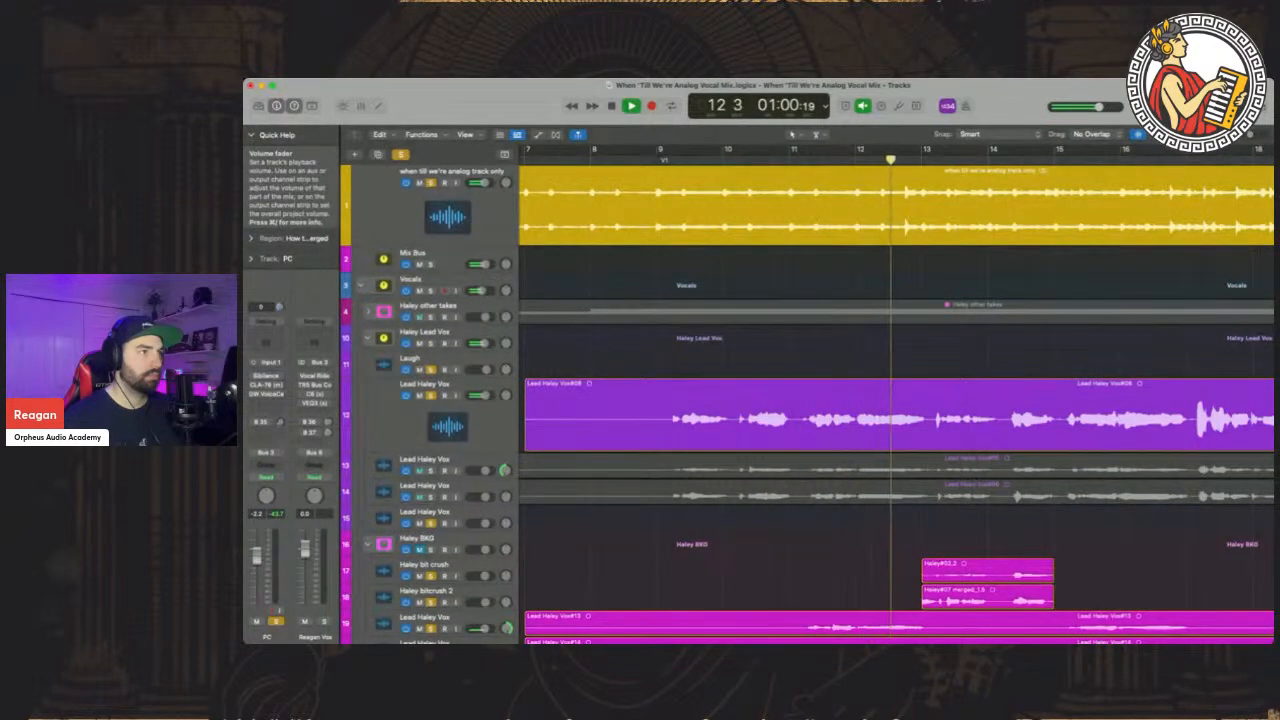
scroll(493, 371, down, 3)
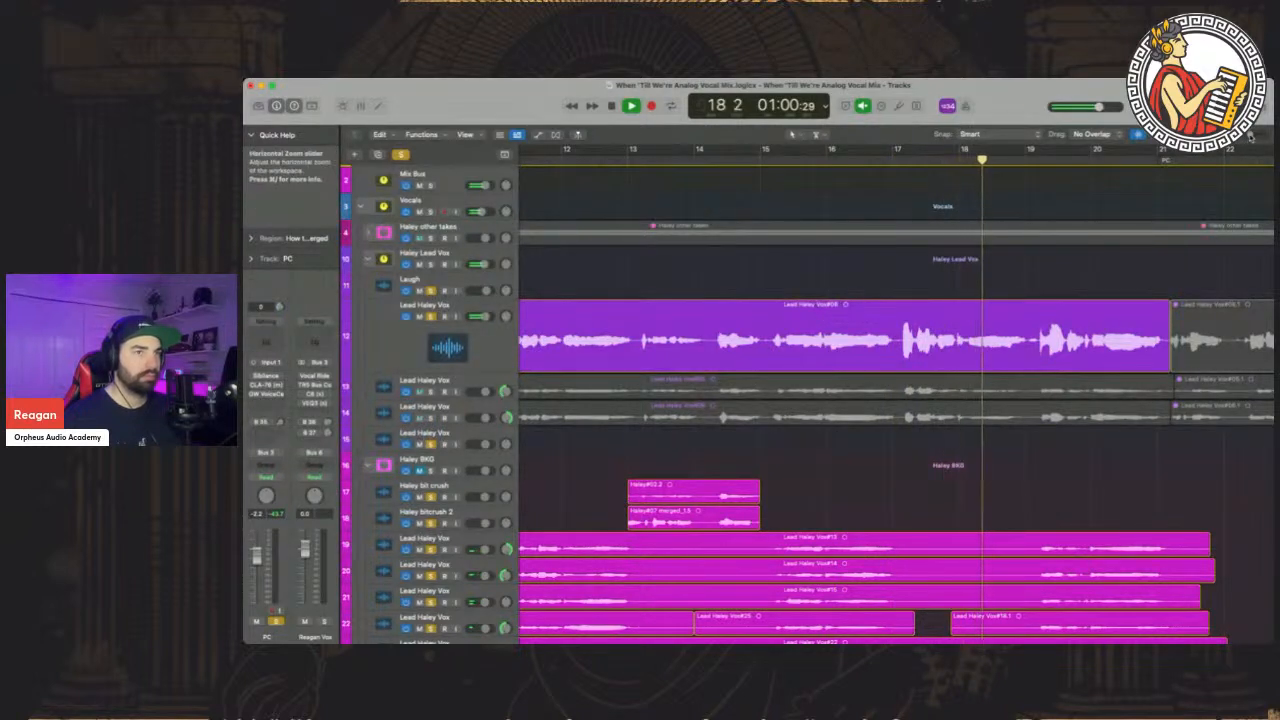
Stop playback at bar 18 beat 3 and enlarge lead vocal tracks 13 and 14 vertically
key(super+Left)
key(super+Left)
key(space)
scroll(875, 205, left, 3)
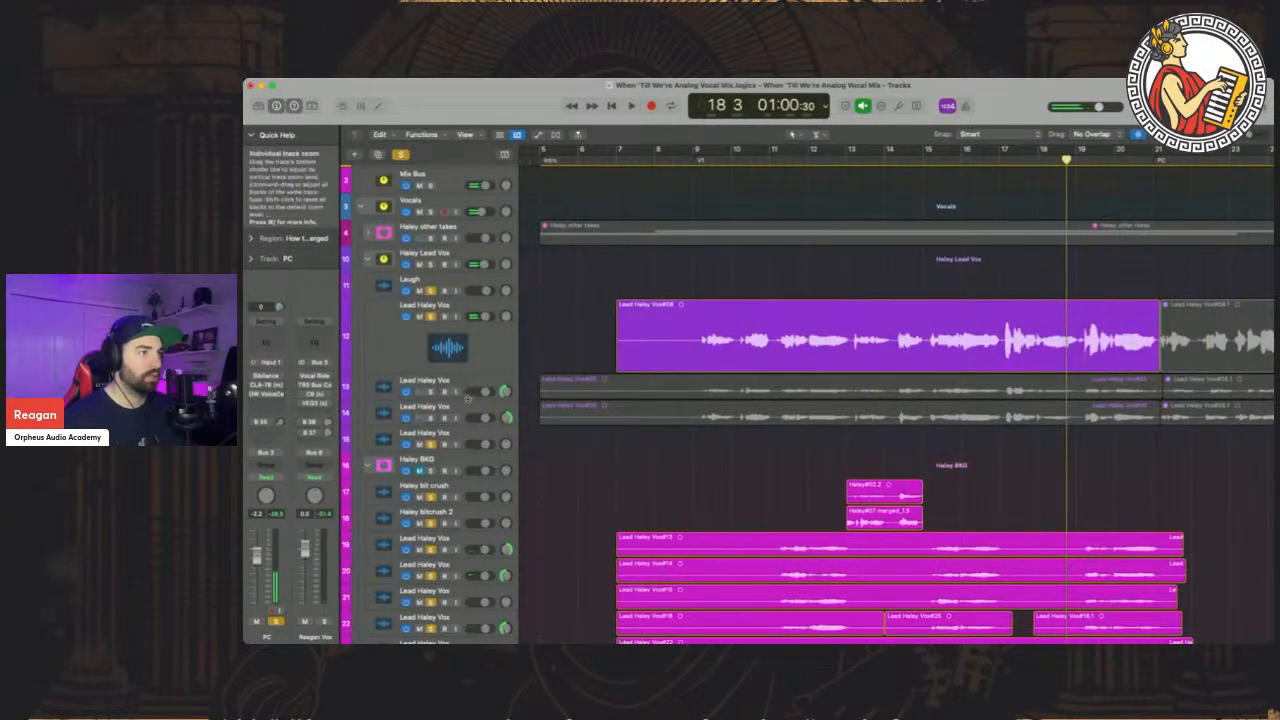
drag(467, 398, 476, 472)
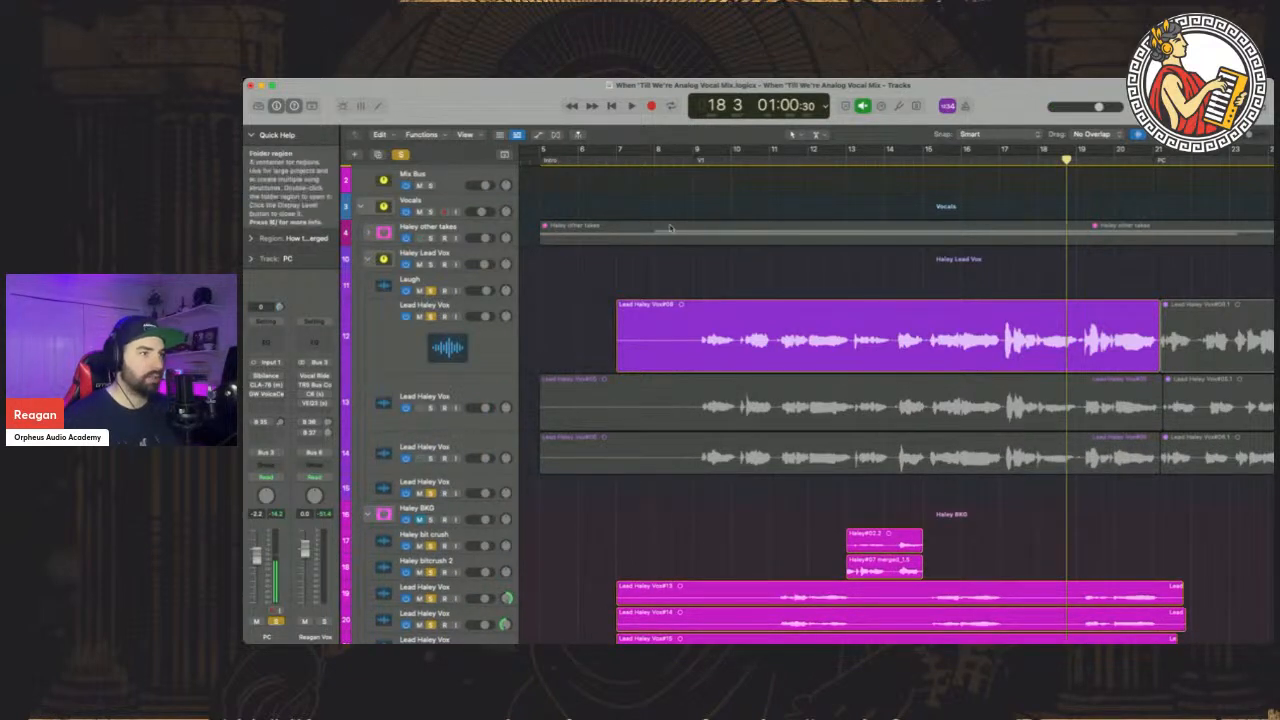
Switch the solo from lead vocal track 12 to track 13, audition bar 9 beat 2 to bar 10 beat 1, and unsolo it
click(703, 160)
click(431, 317)
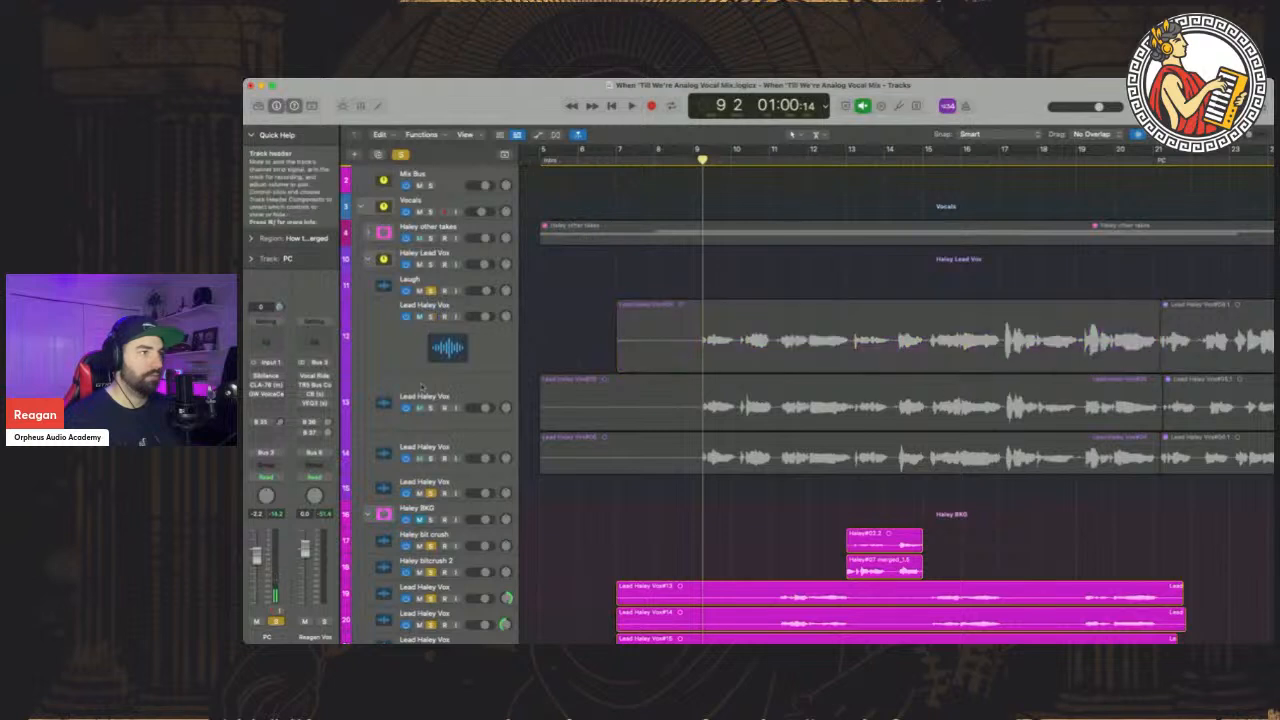
click(431, 408)
key(space)
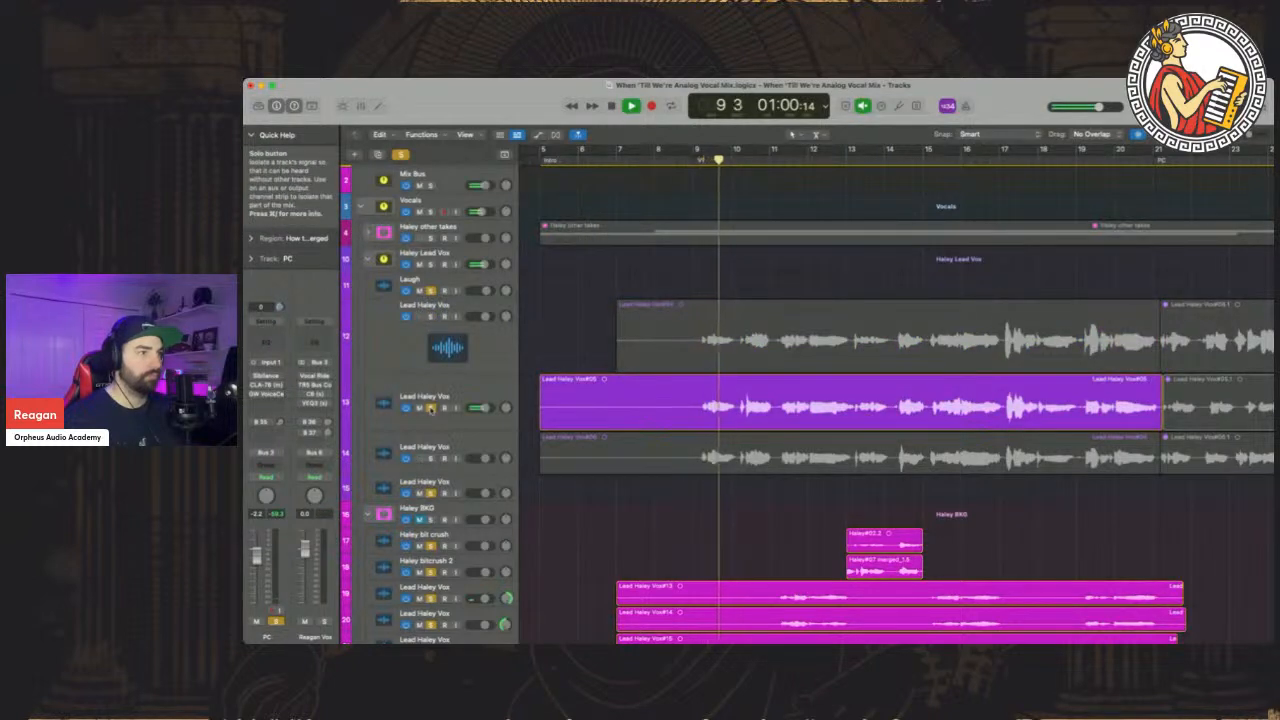
key(space)
click(431, 408)
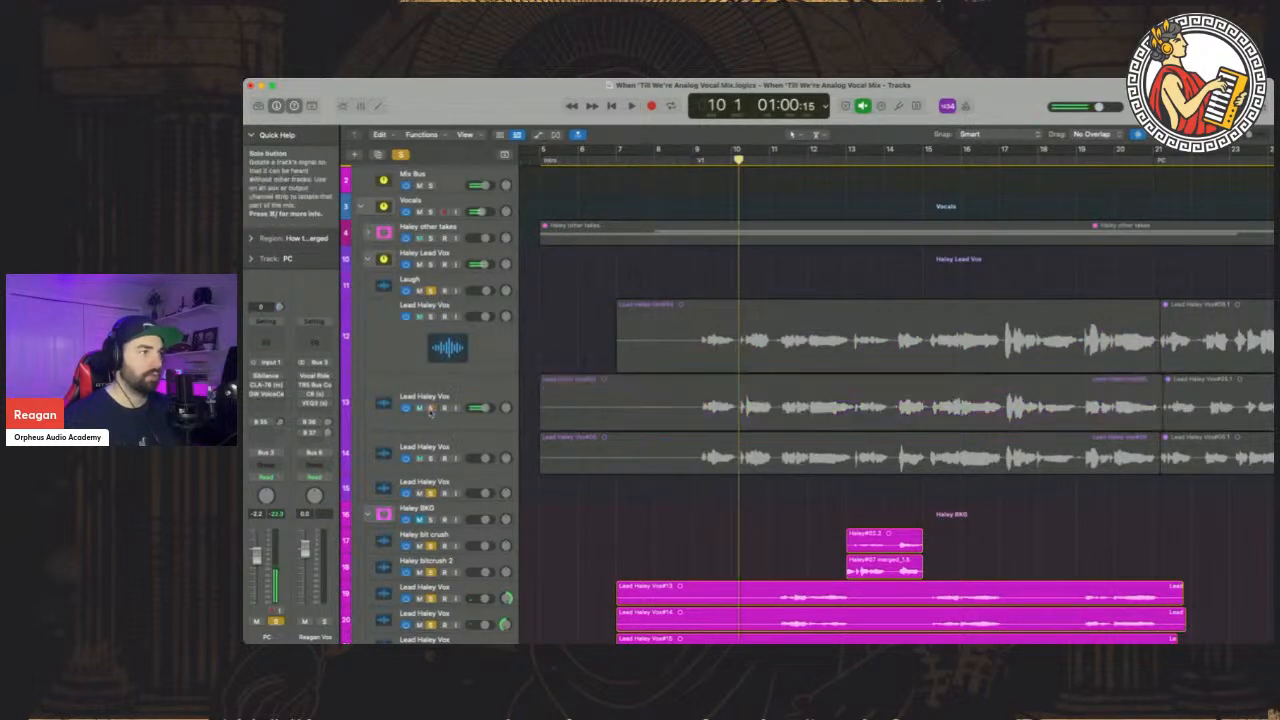
Solo lead vocal tracks 12 and 14 together and play them from bar 9 beat 2
click(431, 316)
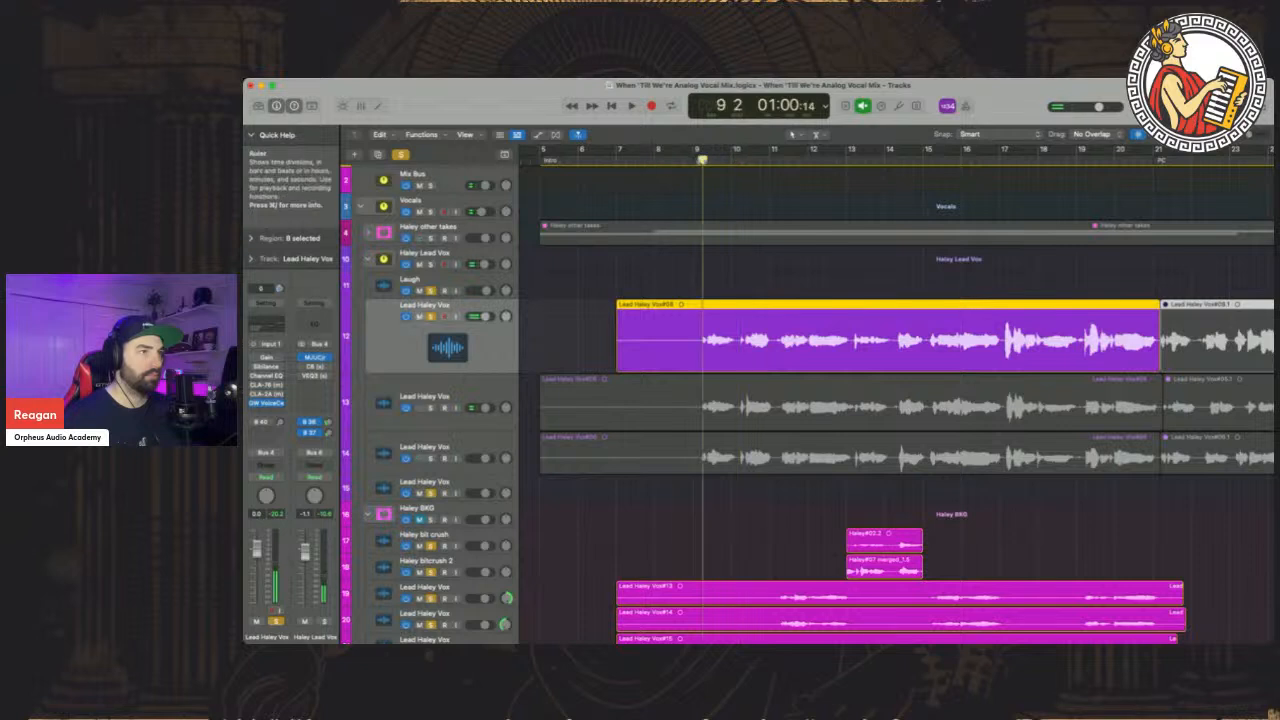
click(702, 160)
click(430, 458)
key(space)
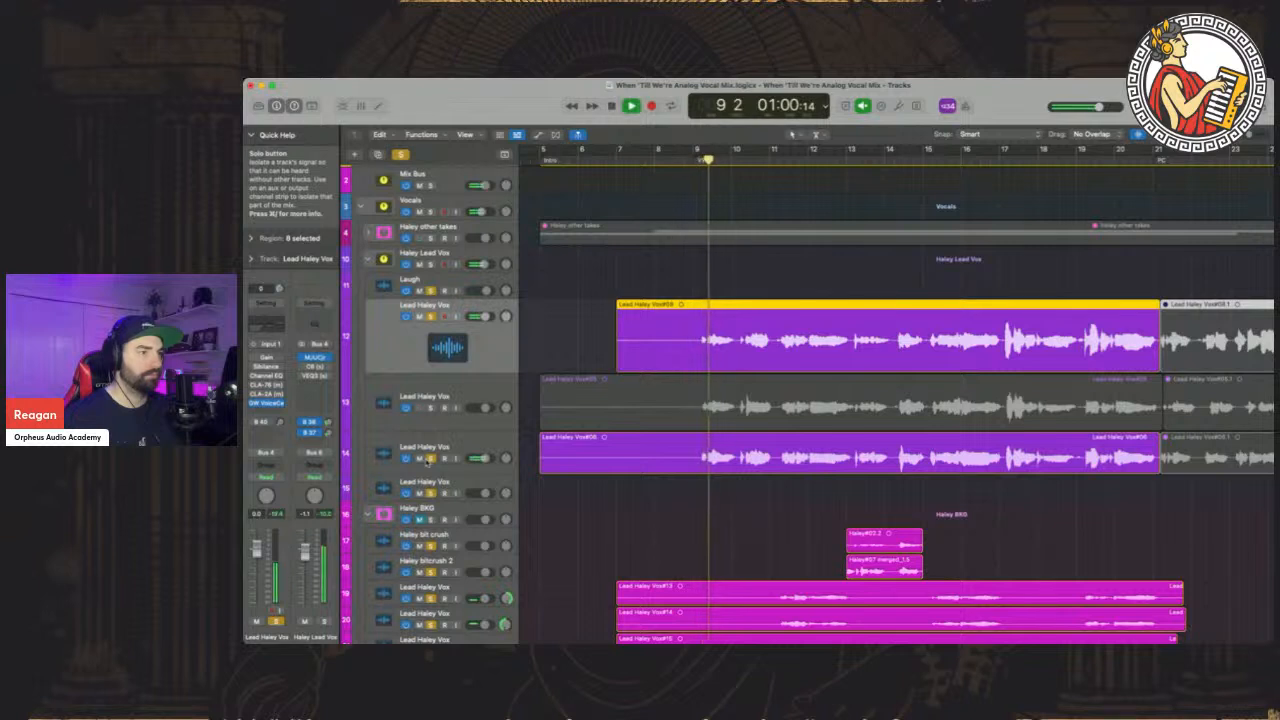
Unsolo lead vocal track 12 during playback and replay the verse opening with track 14 up to bar 11
click(430, 317)
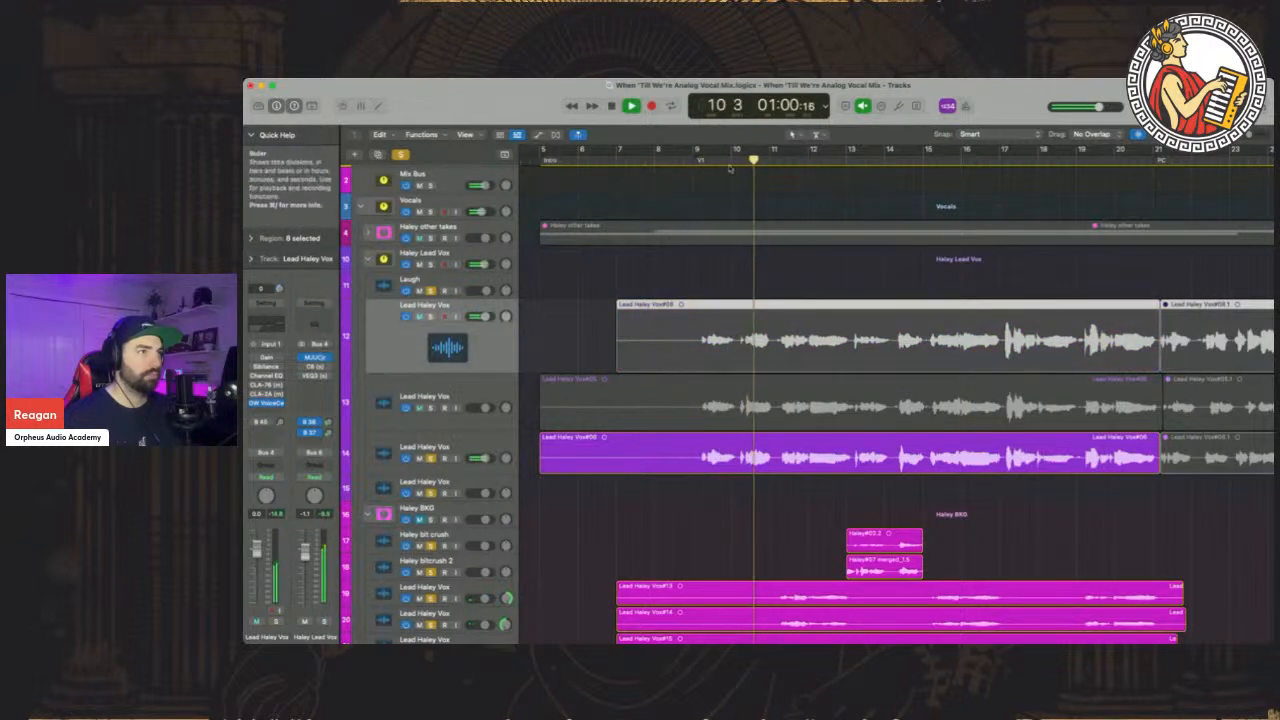
shift+click(710, 286)
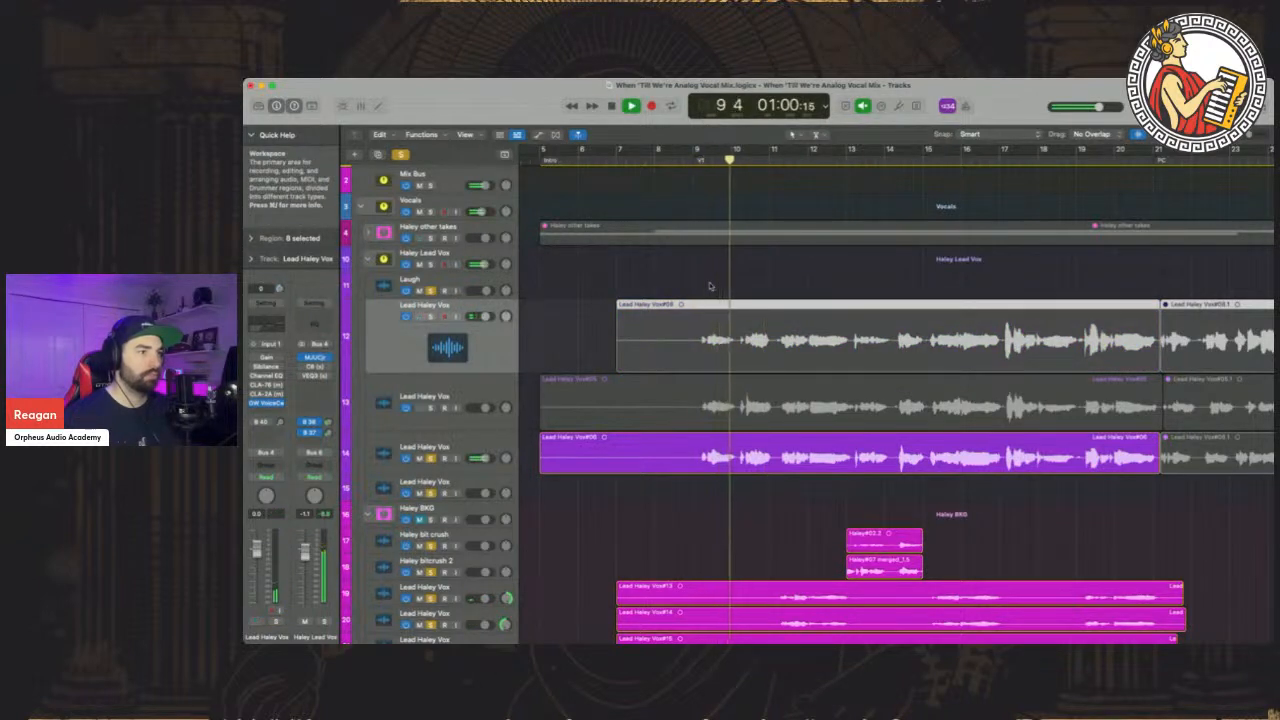
scroll(600, 380, down, 1)
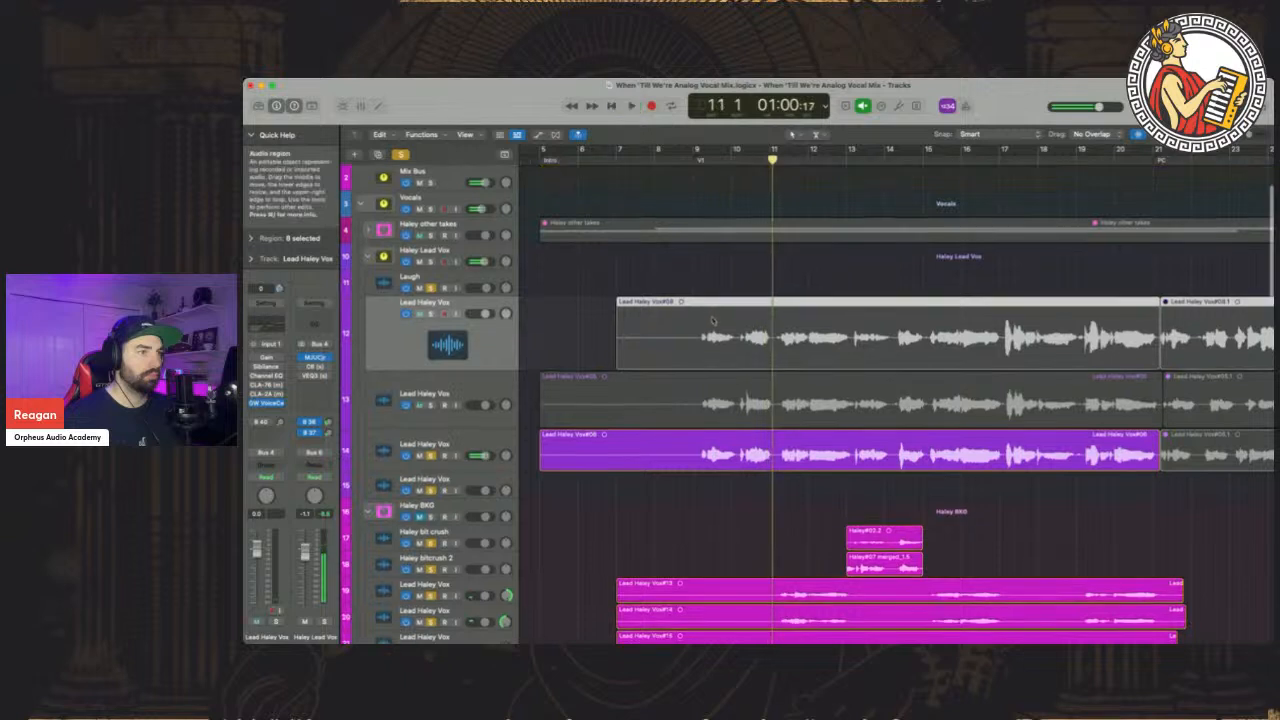
key(space)
Switch the solo from track 14 back to lead vocal track 12 and audition bar 9 beat 2 to bar 11
click(430, 456)
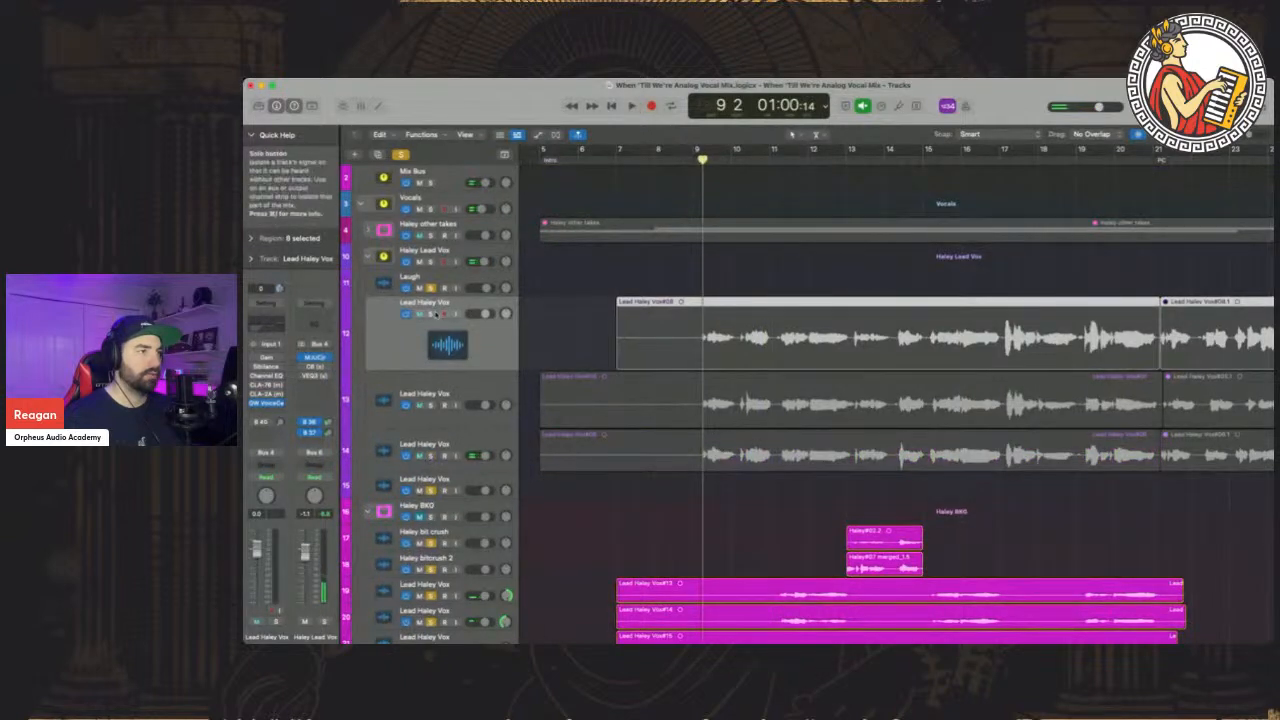
click(431, 313)
key(space)
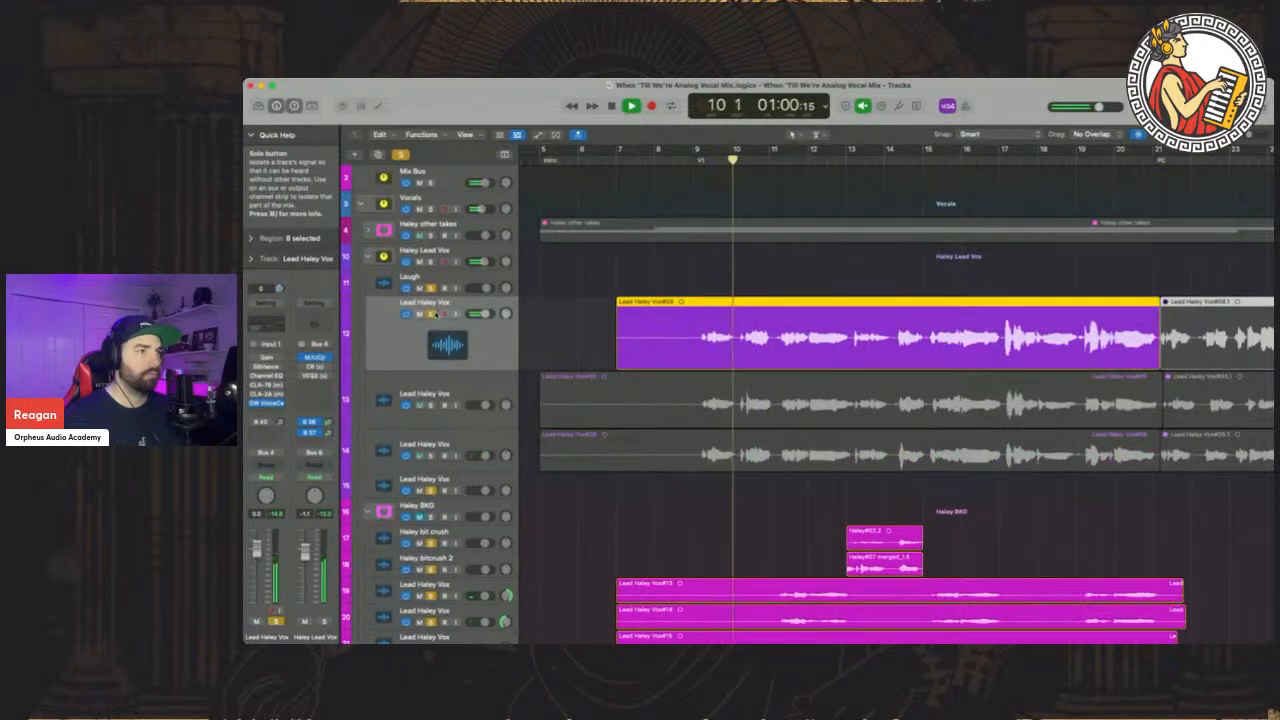
key(space)
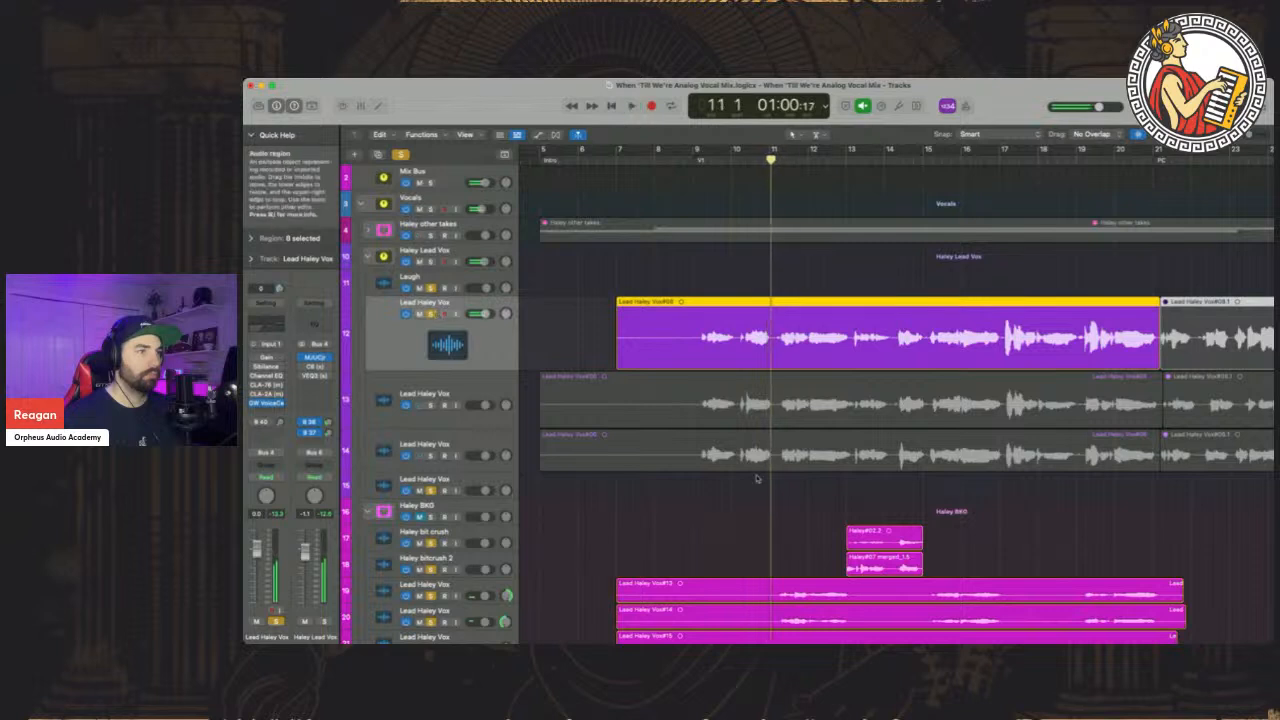
key(super+t)
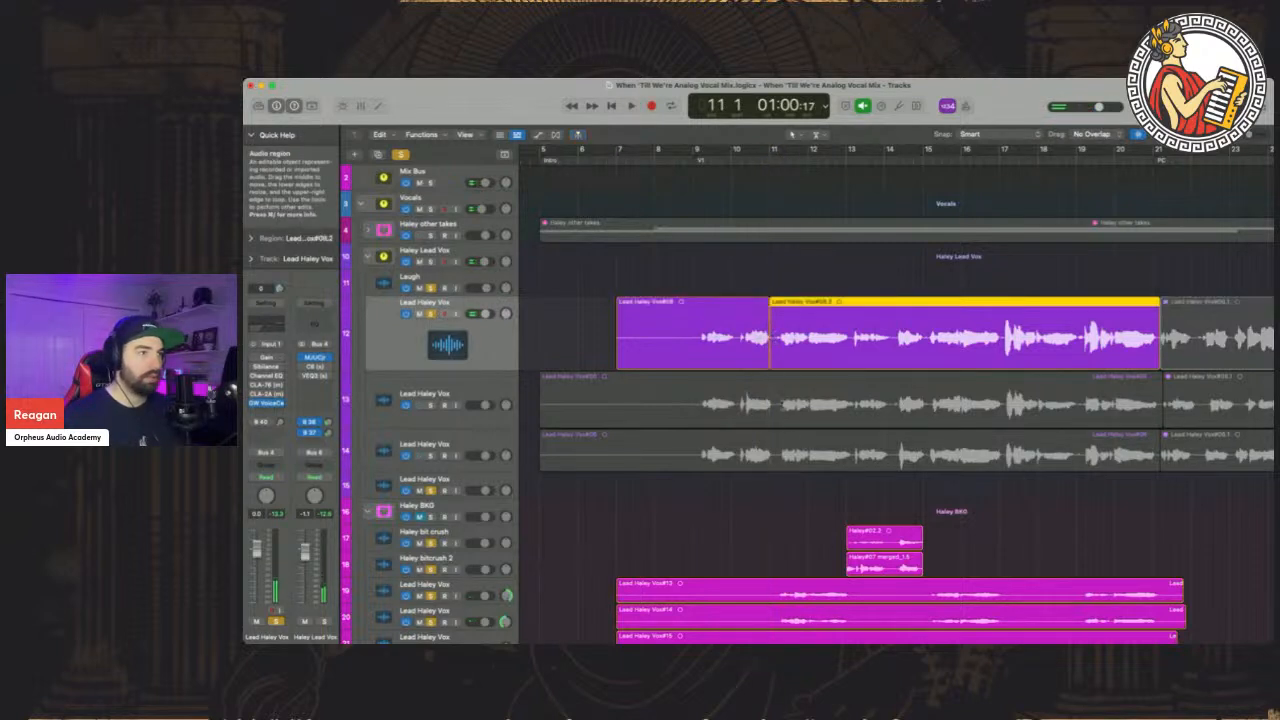
super+click(772, 392)
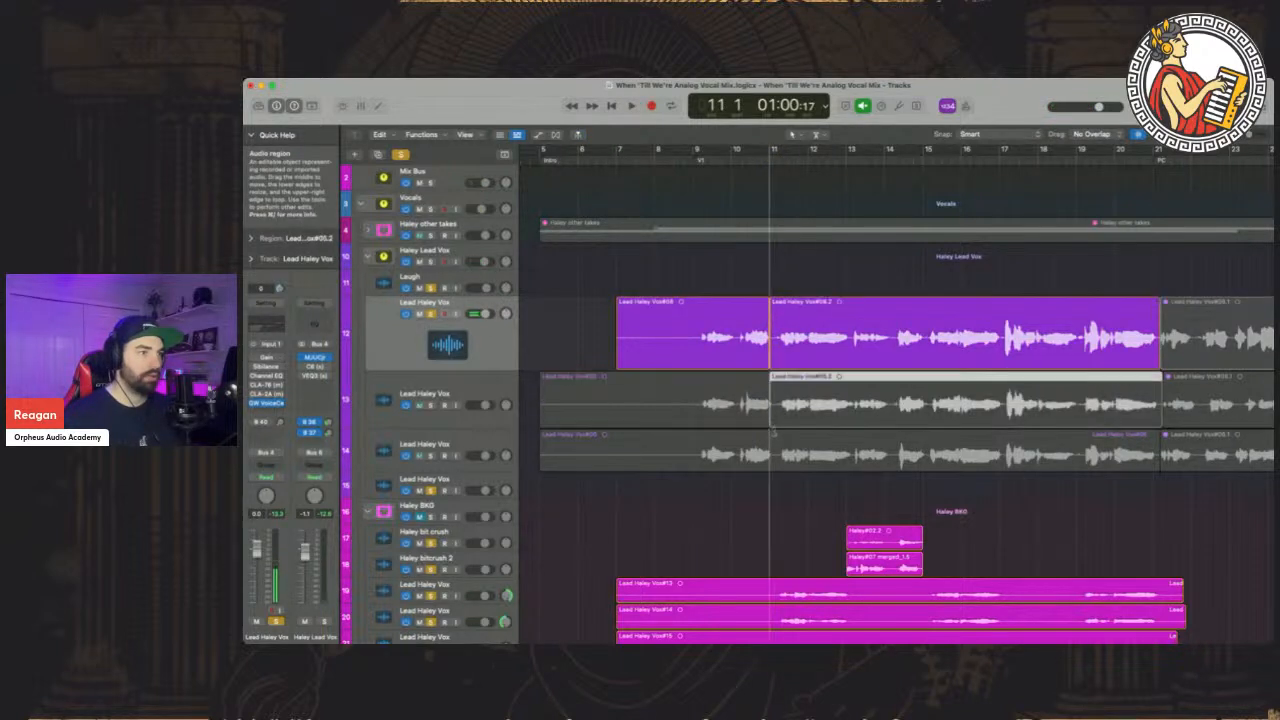
super+click(771, 441)
key(super+z)
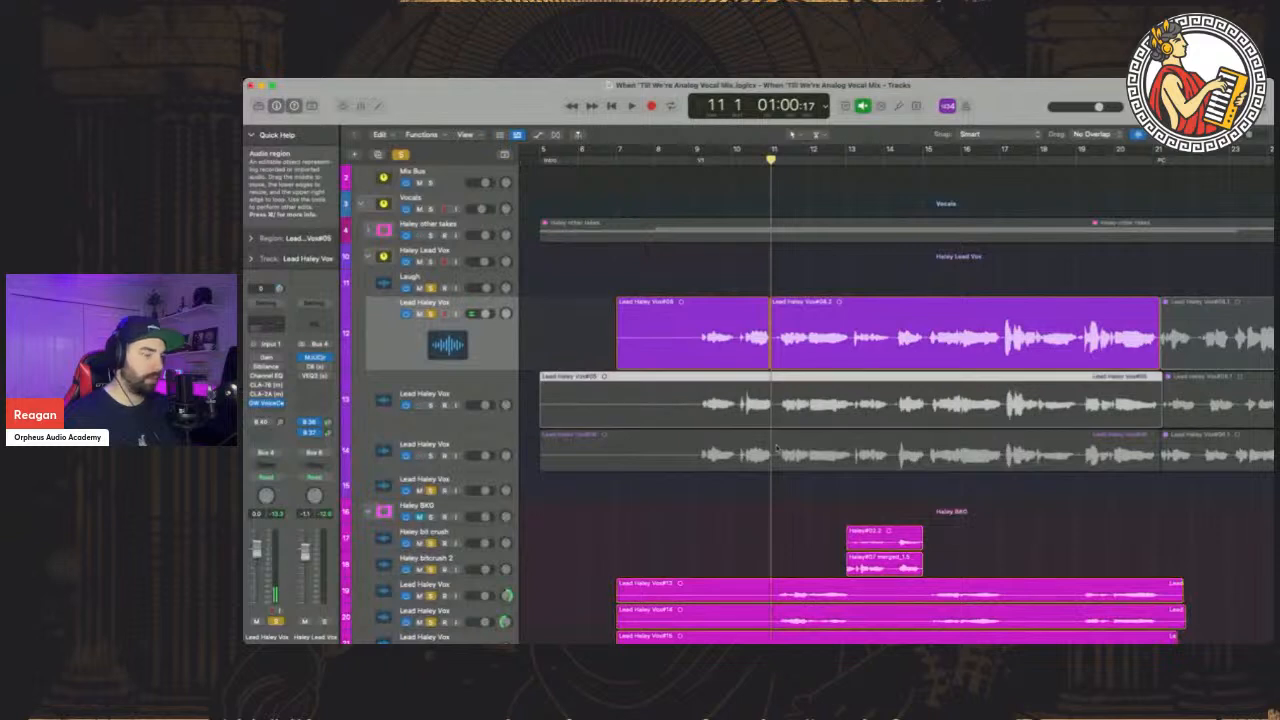
key(super+z)
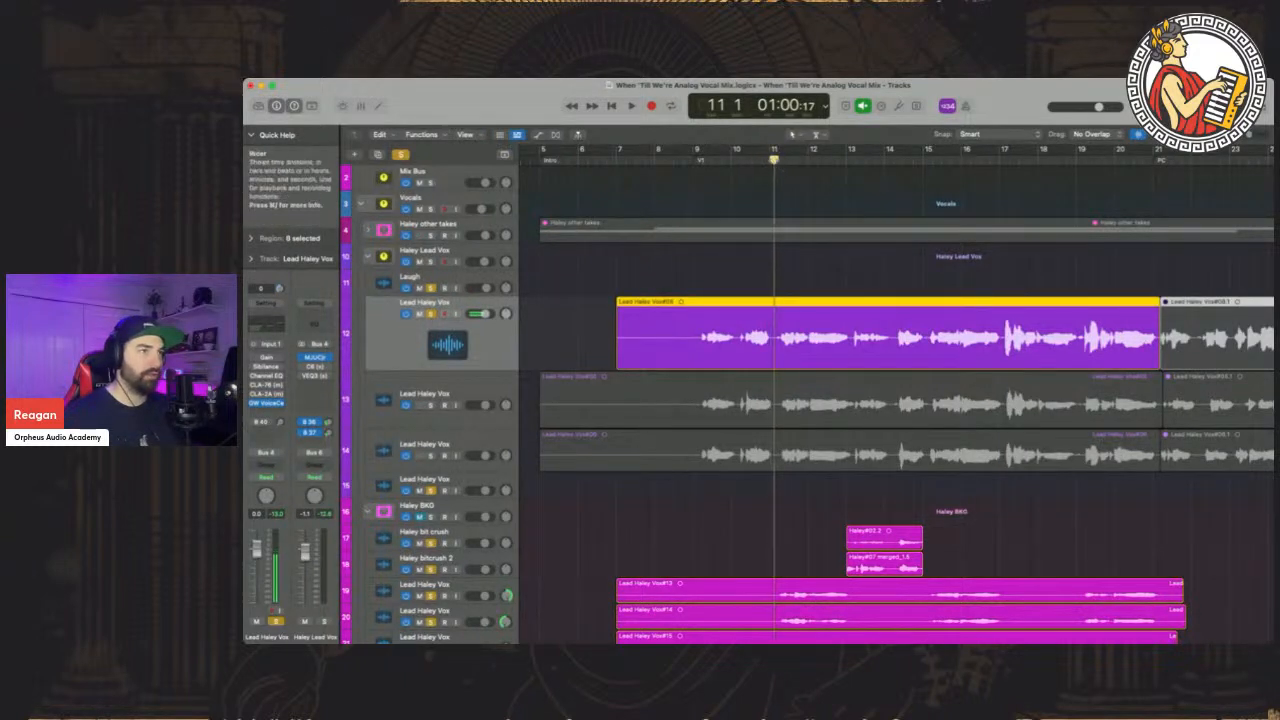
Park the playhead at bar 13 beat 2 and split the verse regions on lead vocal tracks 12, 13 and 14 near bar 11
click(856, 159)
click(771, 342)
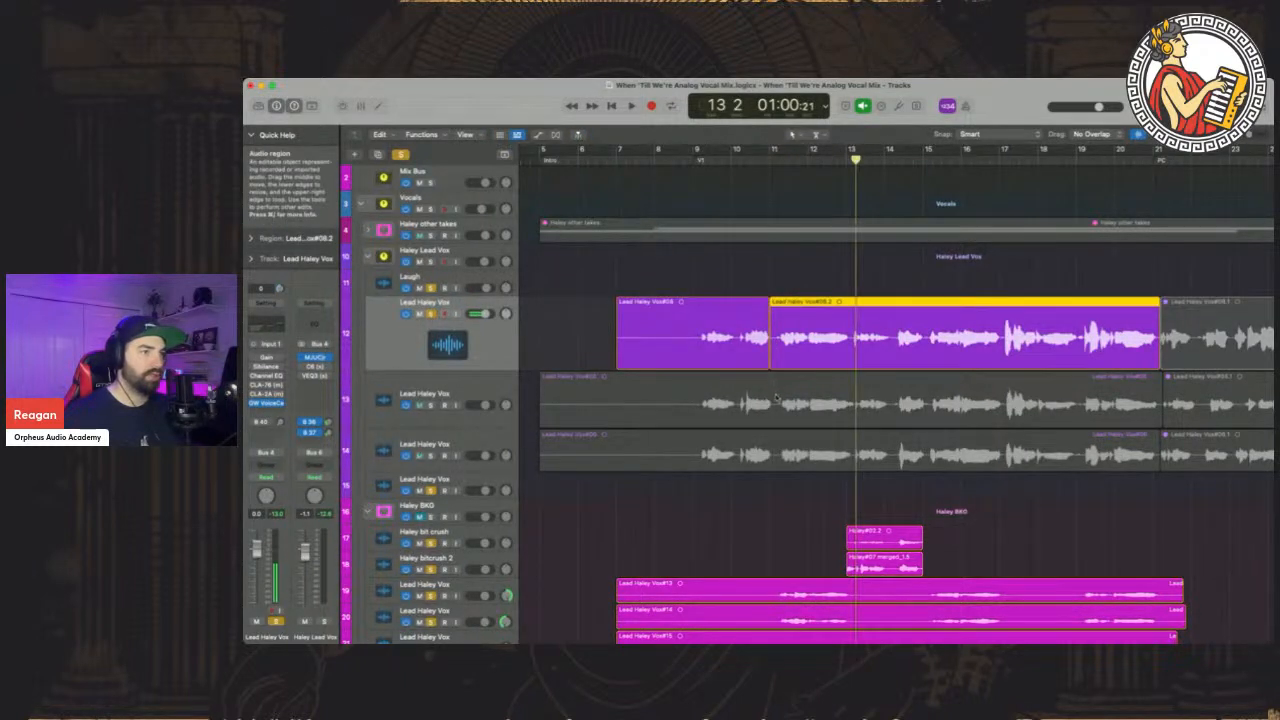
super+click(777, 408)
super+click(777, 456)
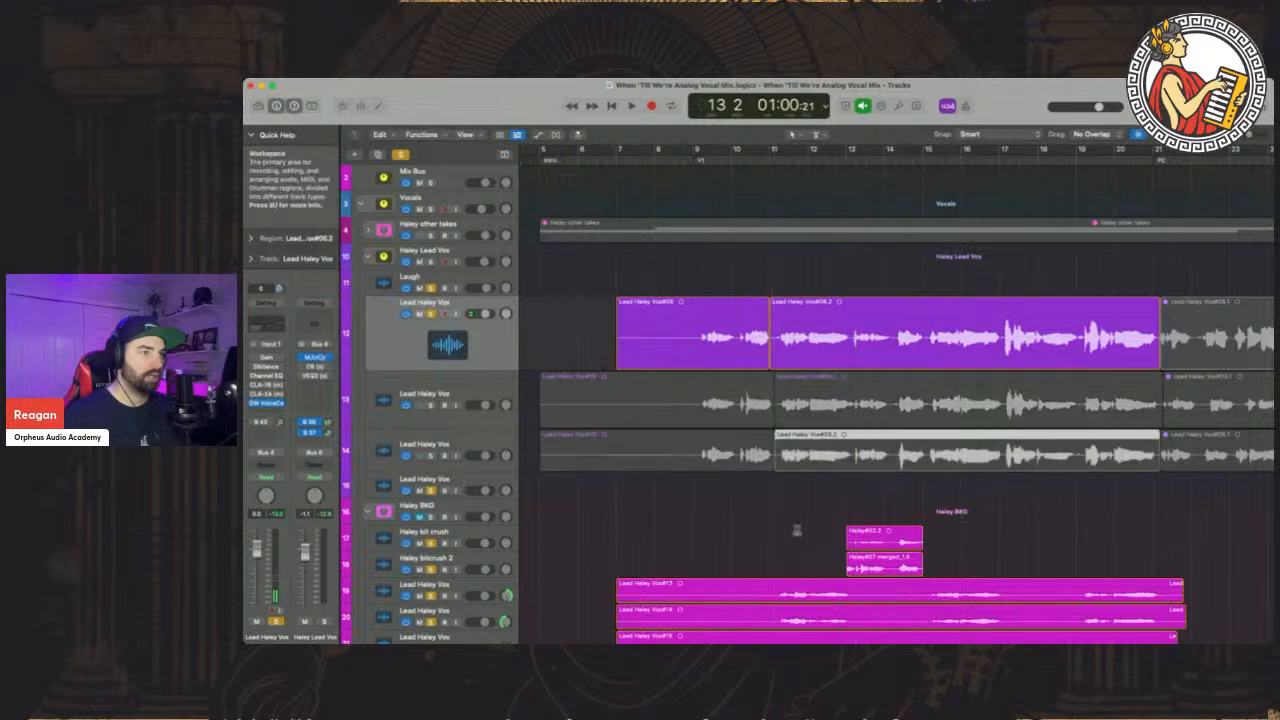
scroll(796, 444, down, 2)
scroll(796, 444, down, 4)
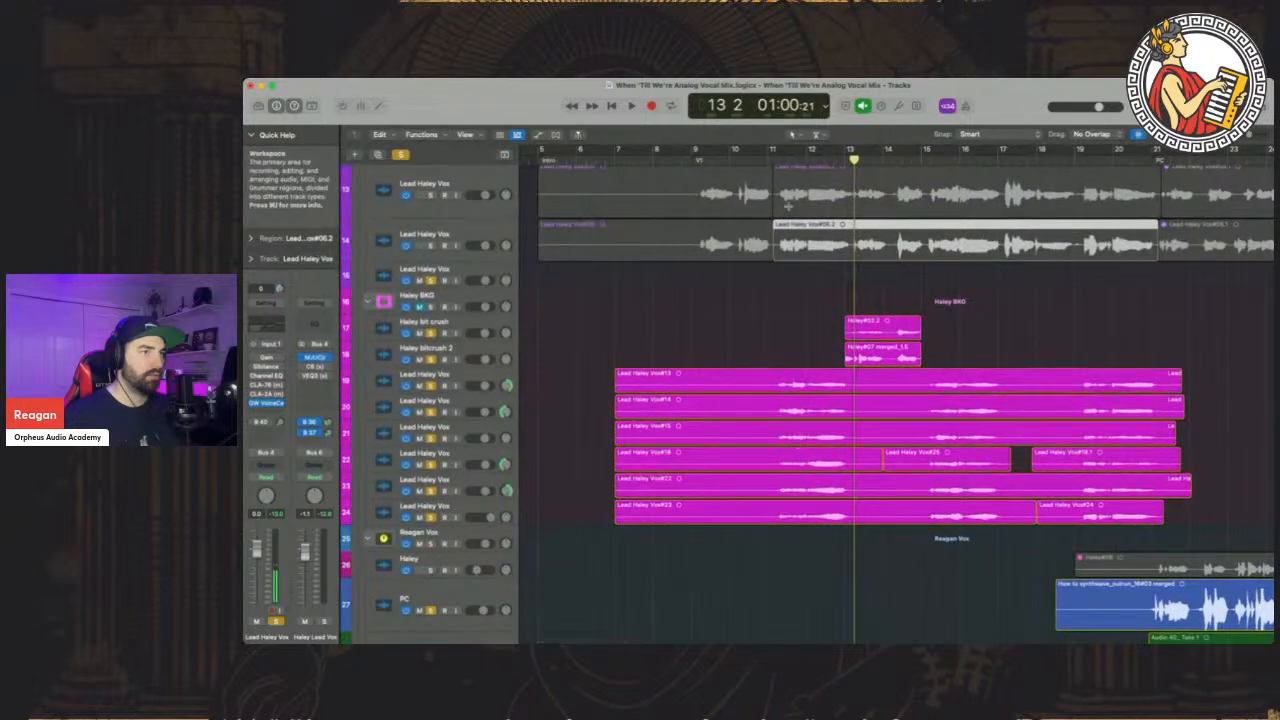
Audition soloed lead vocal track 12 from bar 9 across the split near bar 11 into bar 12, then stop playback
scroll(773, 453, up, 4)
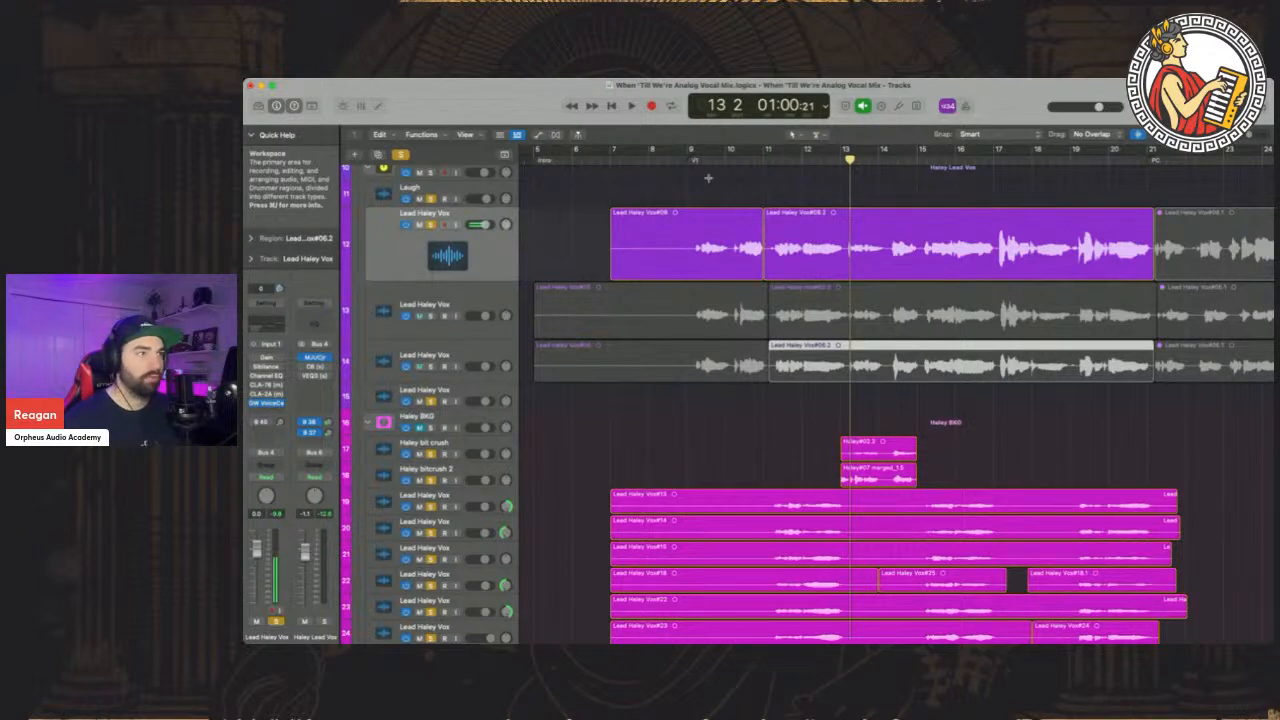
key(space)
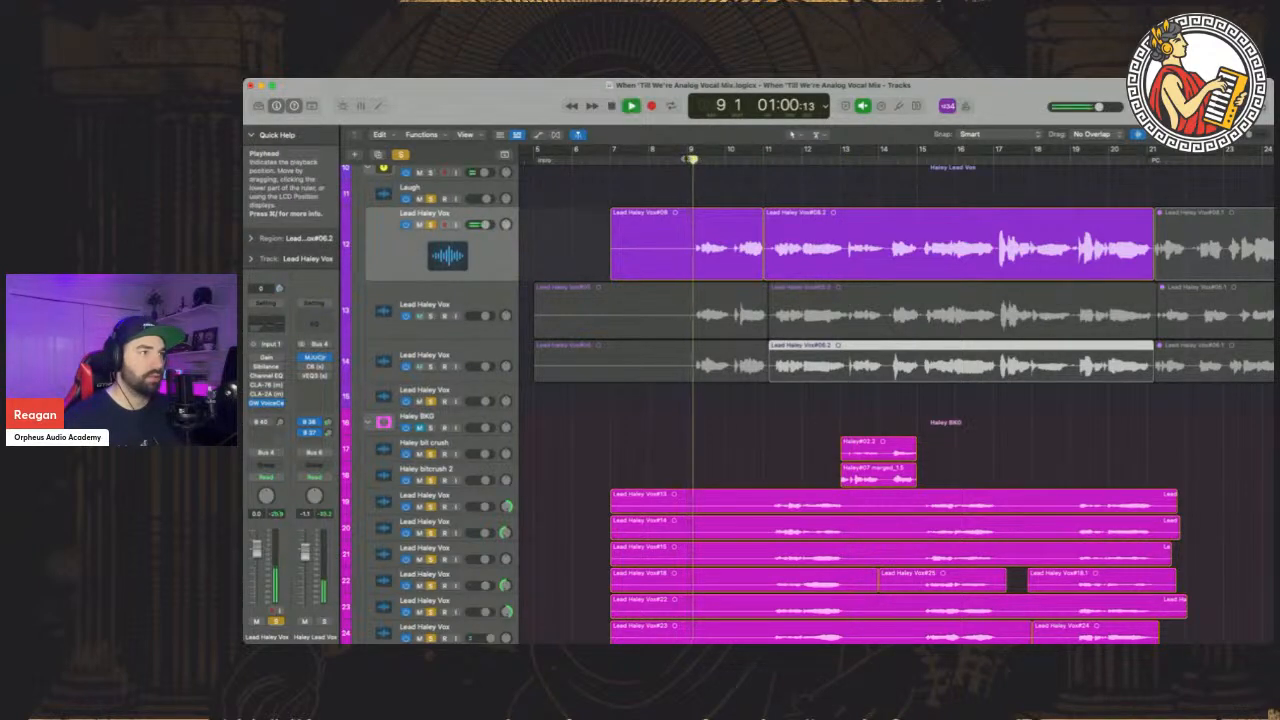
scroll(766, 204, right, 2)
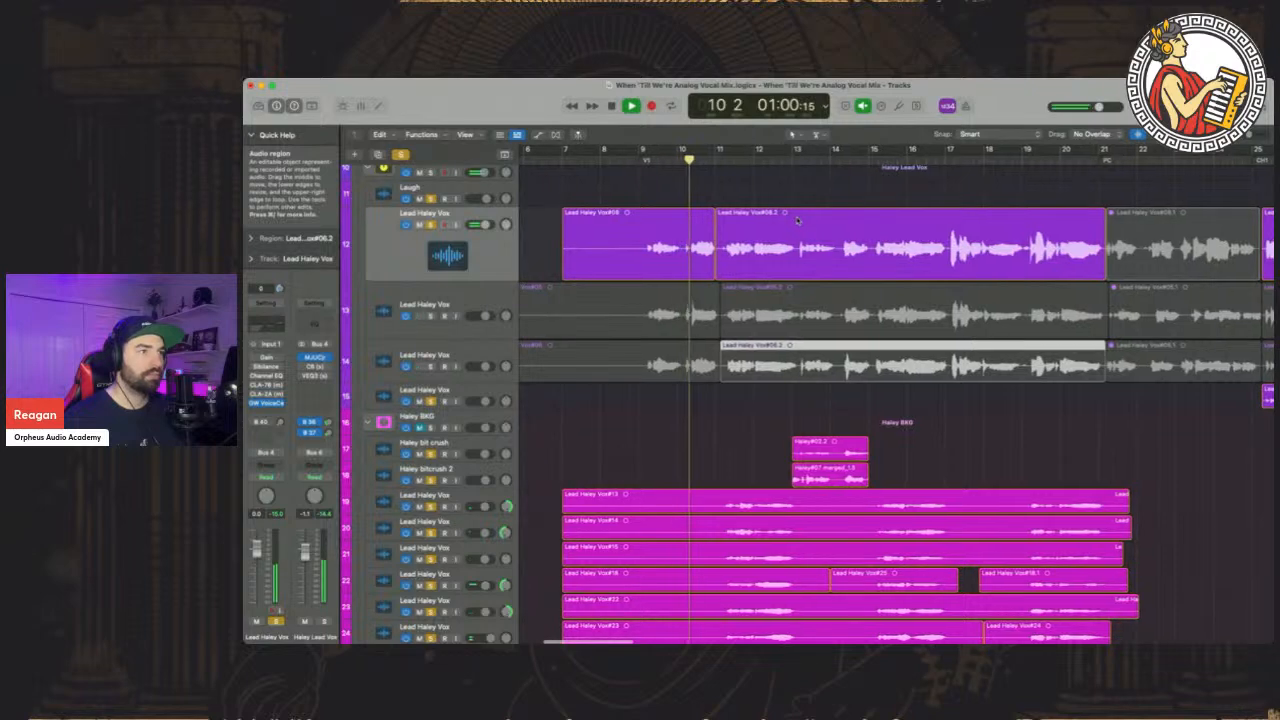
scroll(796, 217, up, 2)
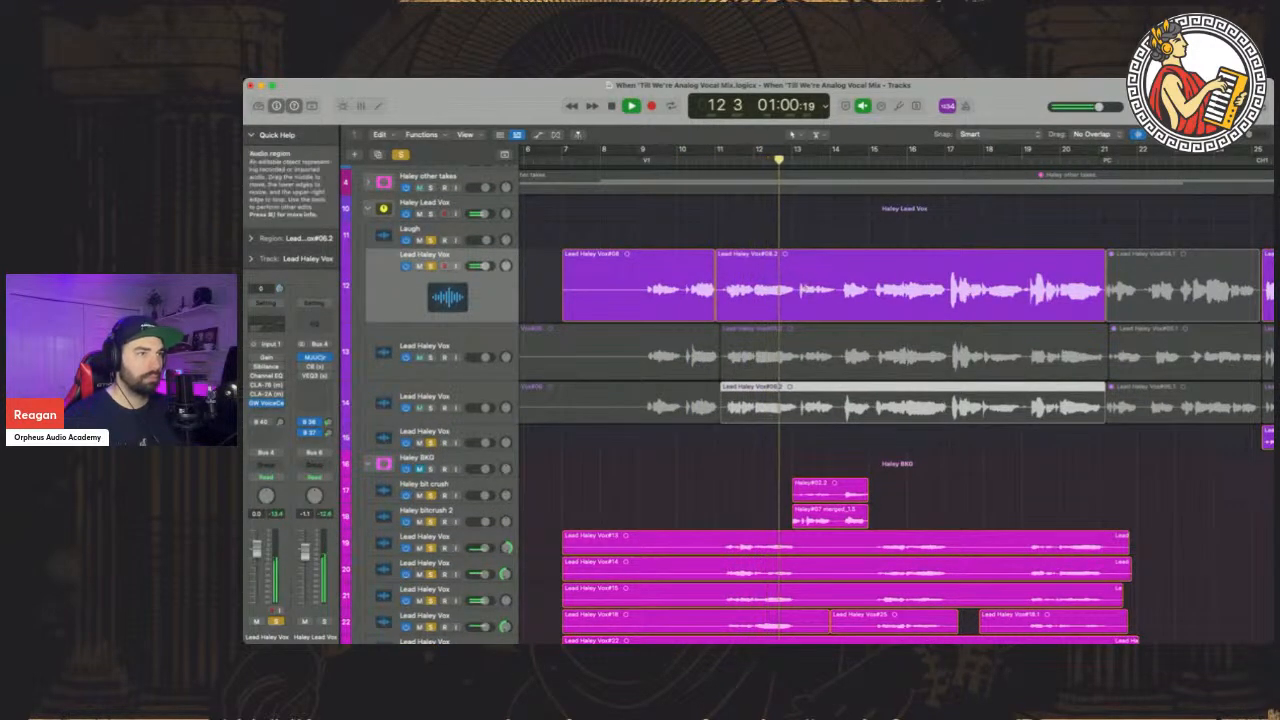
key(space)
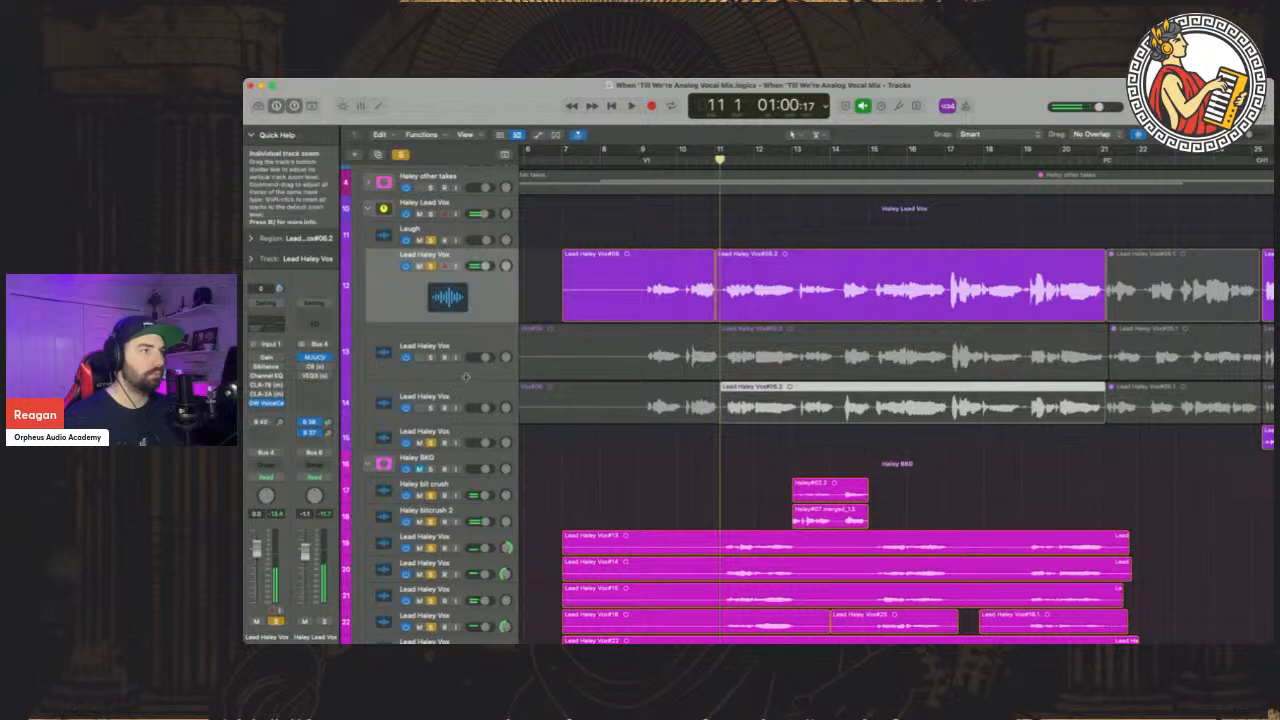
Switch the solo from lead vocal track 12 to track 13 and audition its phrase from bar 11 to bar 13
click(431, 357)
click(431, 266)
key(space)
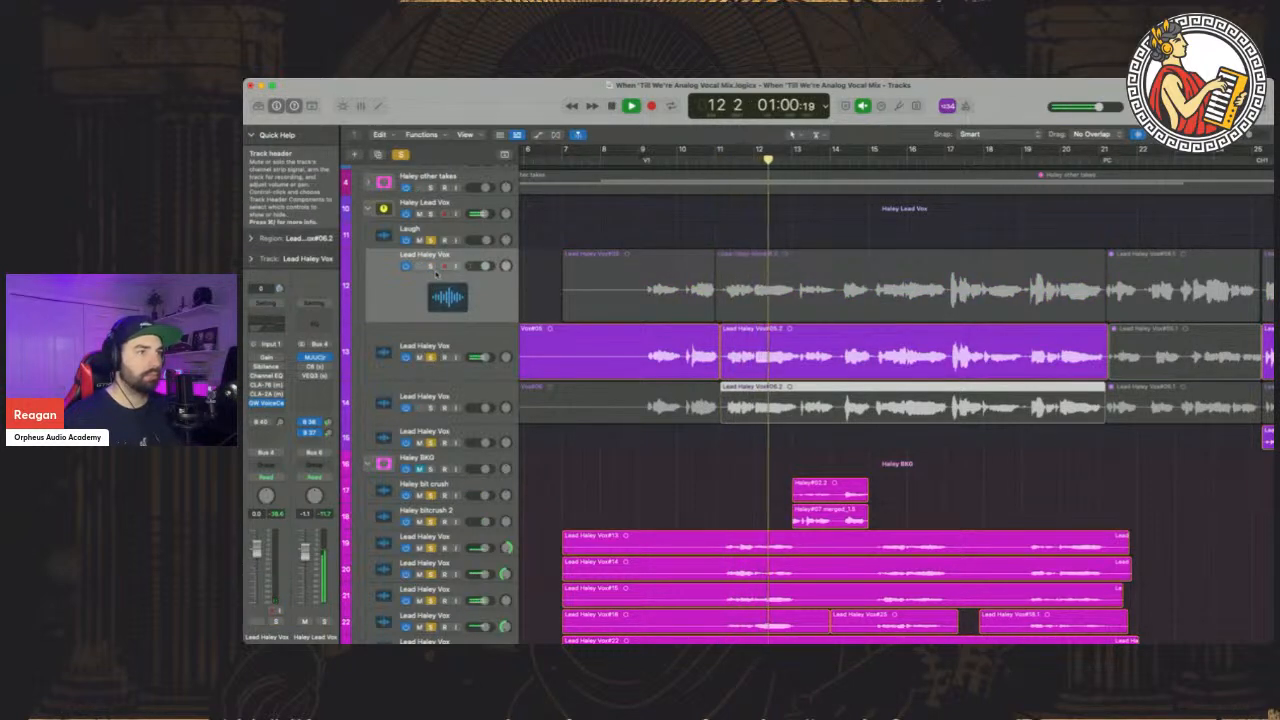
key(space)
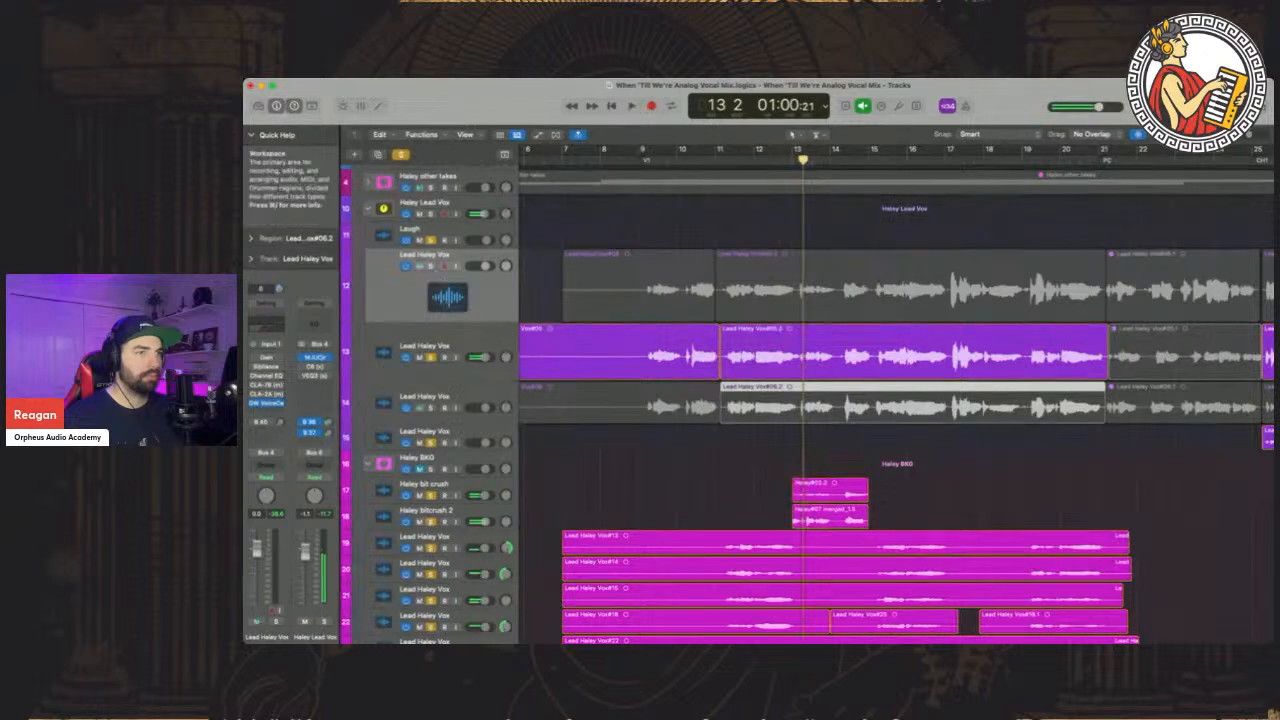
Switch the solo from lead vocal track 13 to track 14 and audition the same phrase from bar 11 to bar 13
drag(1251, 139, 1261, 139)
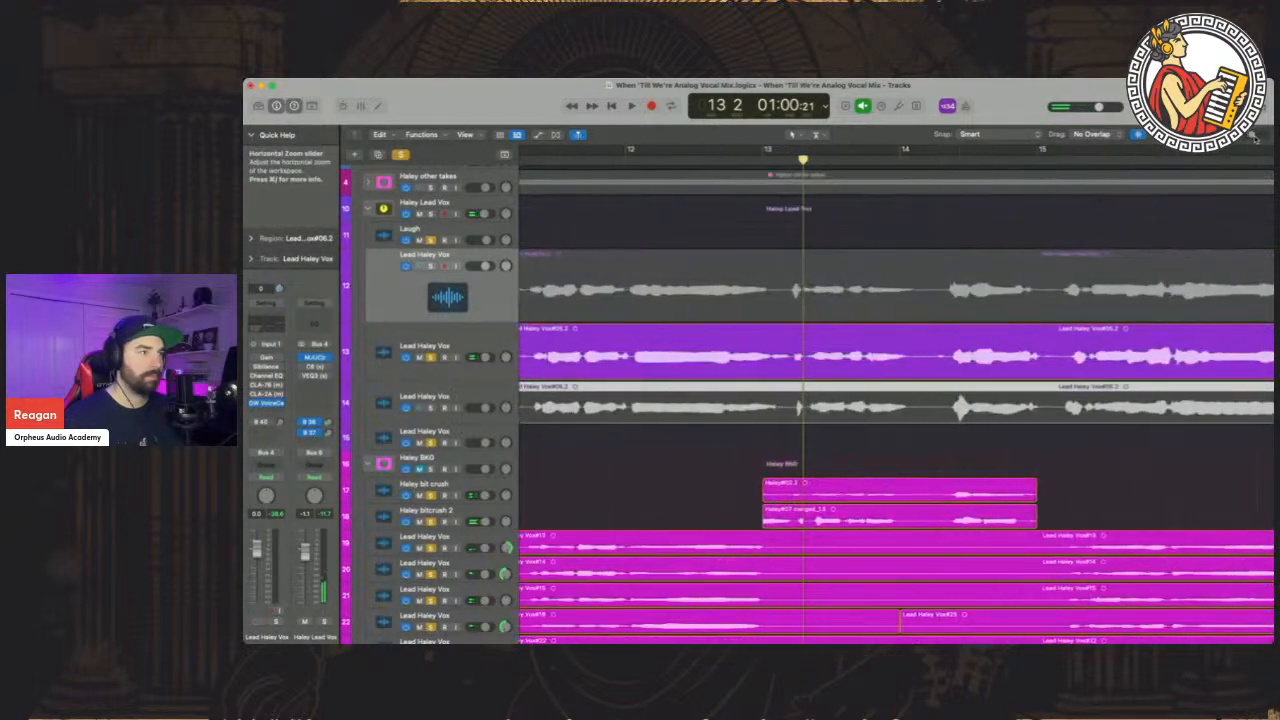
scroll(997, 261, left, 3)
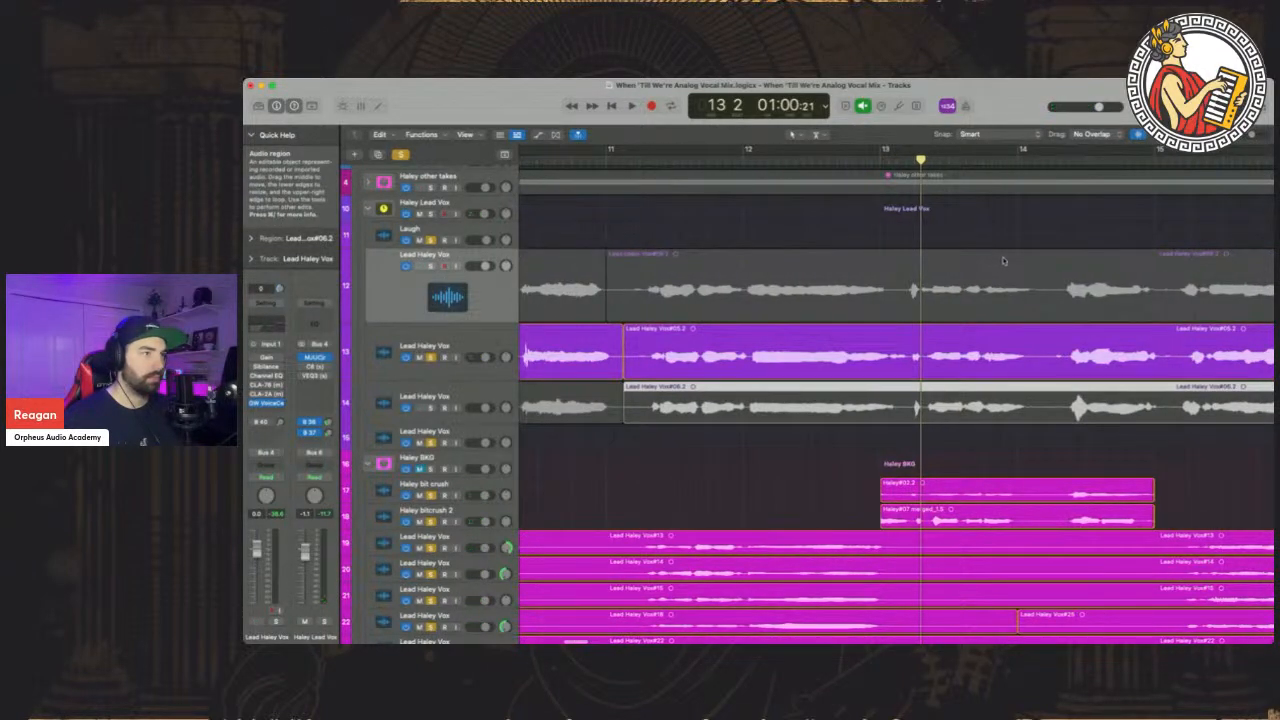
scroll(1003, 261, left, 1)
key(Return)
click(431, 357)
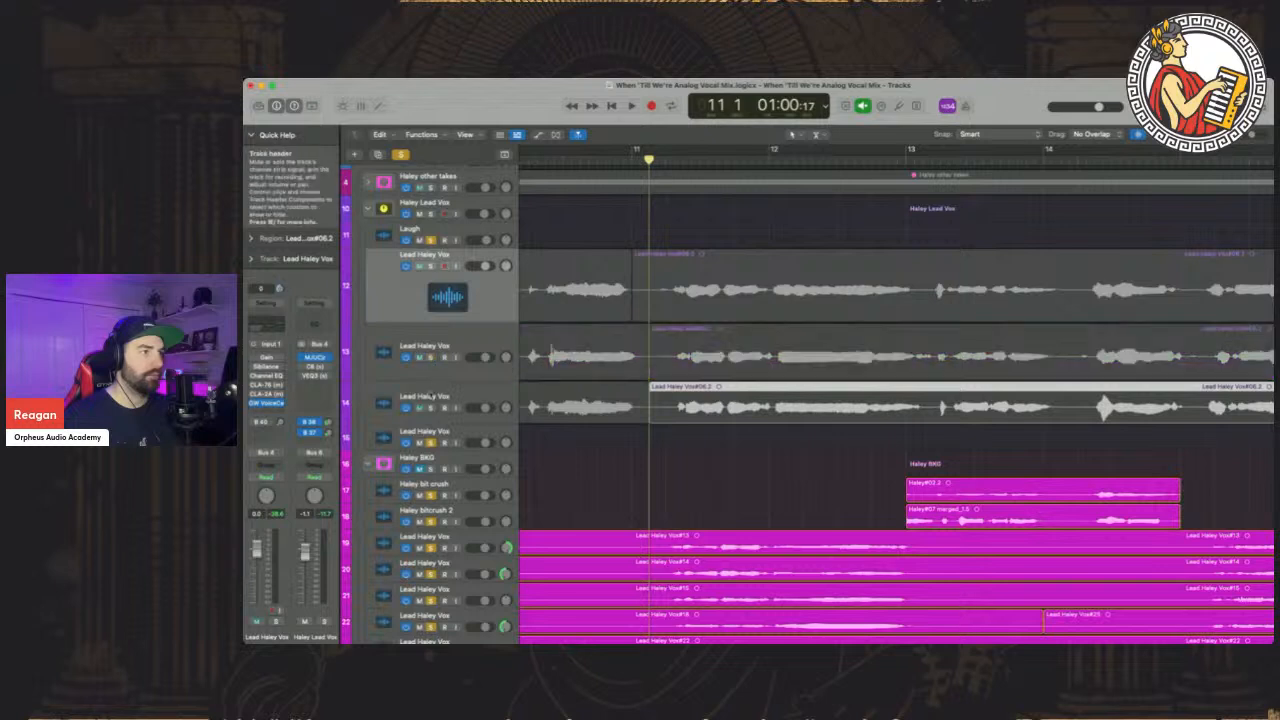
click(432, 408)
key(space)
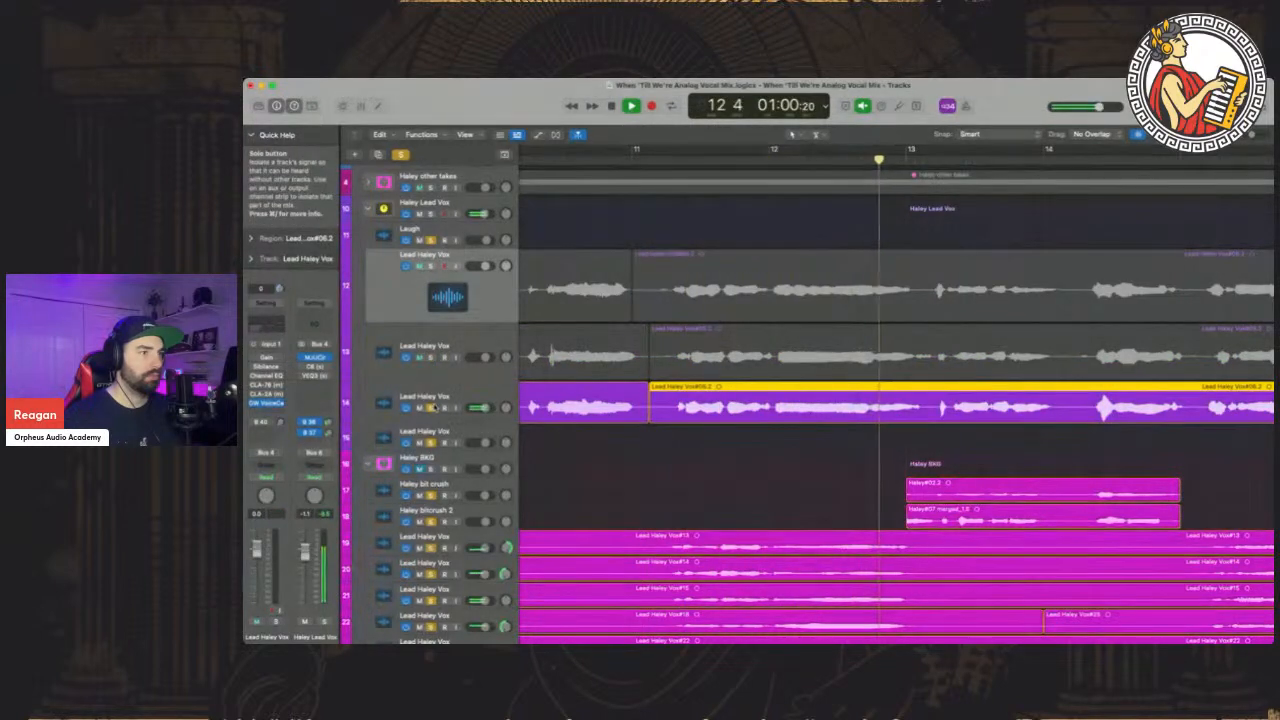
key(space)
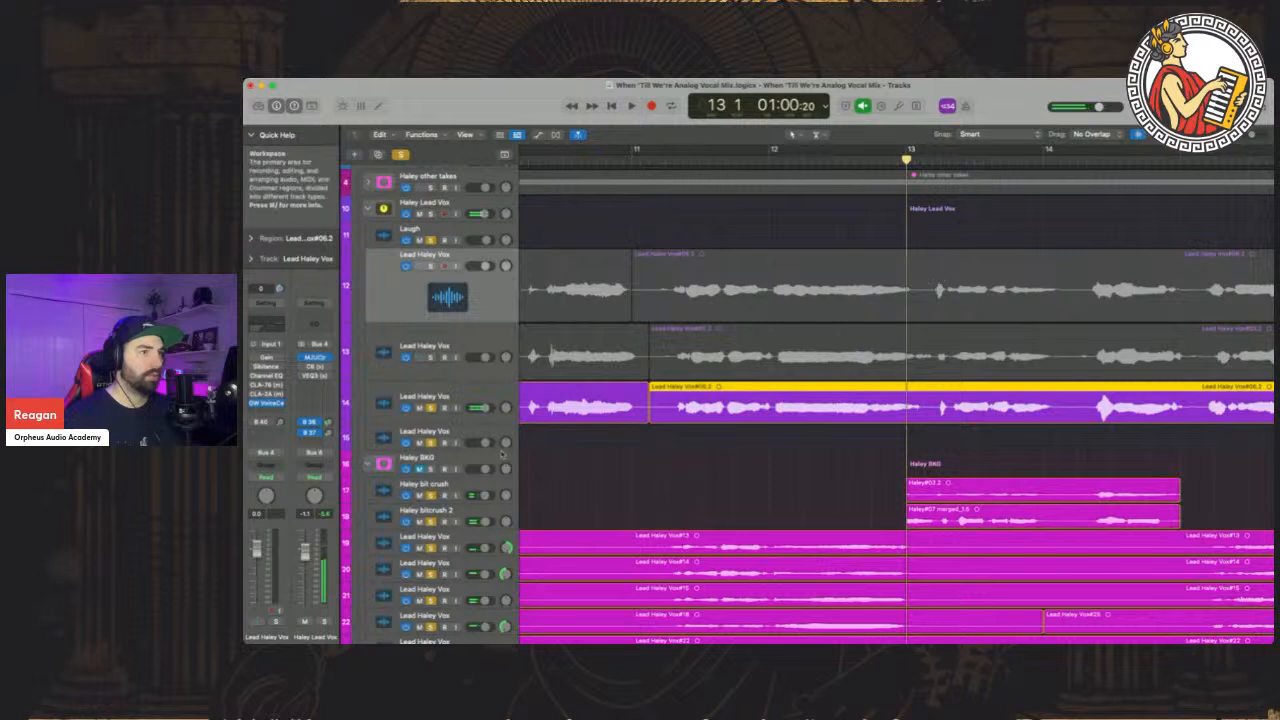
Unsolo lead vocal track 14 and split the regions on tracks 12, 13 and 14 at the same point just after bar 13
click(432, 408)
scroll(778, 370, right, 2)
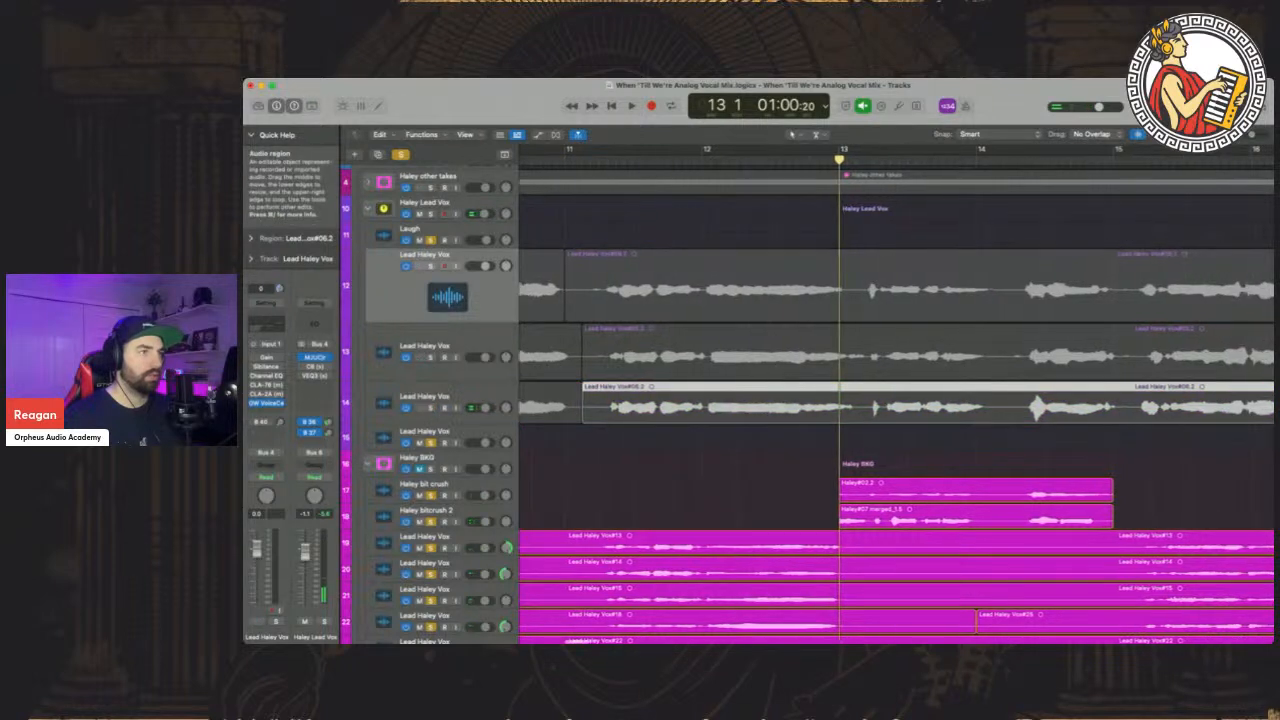
scroll(778, 370, right, 2)
drag(1251, 138, 1248, 139)
click(819, 291)
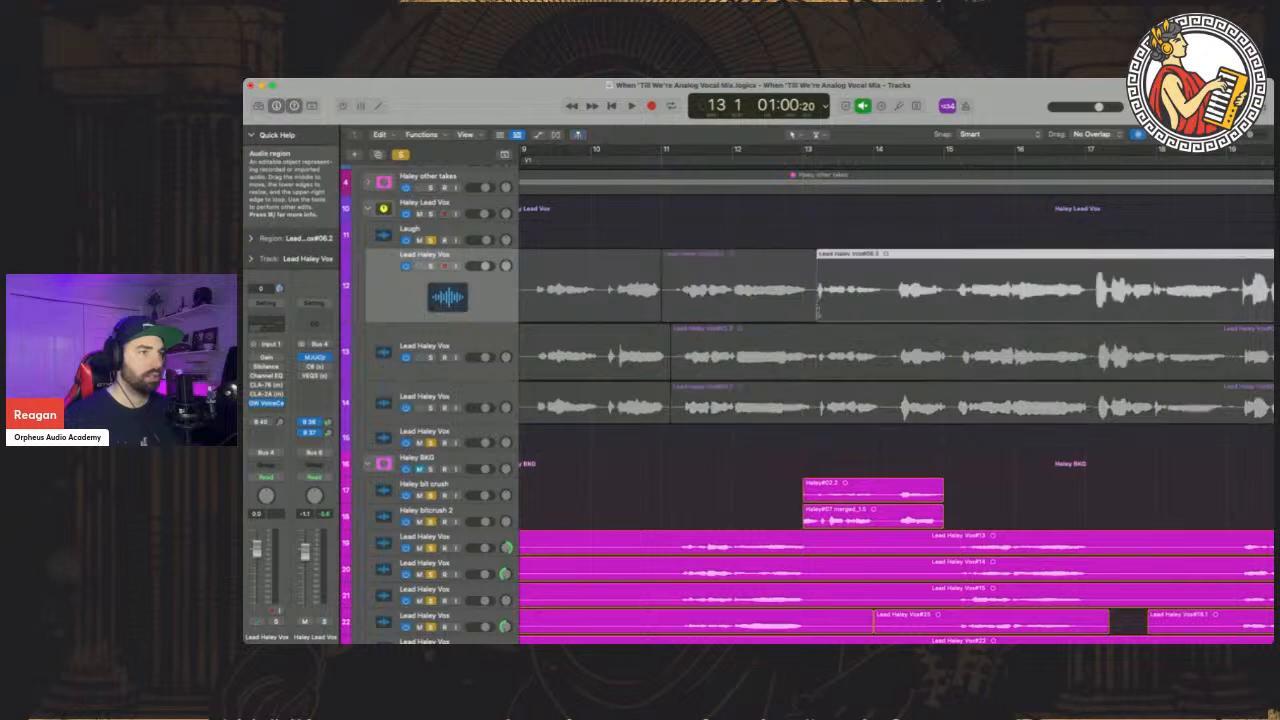
super+click(821, 343)
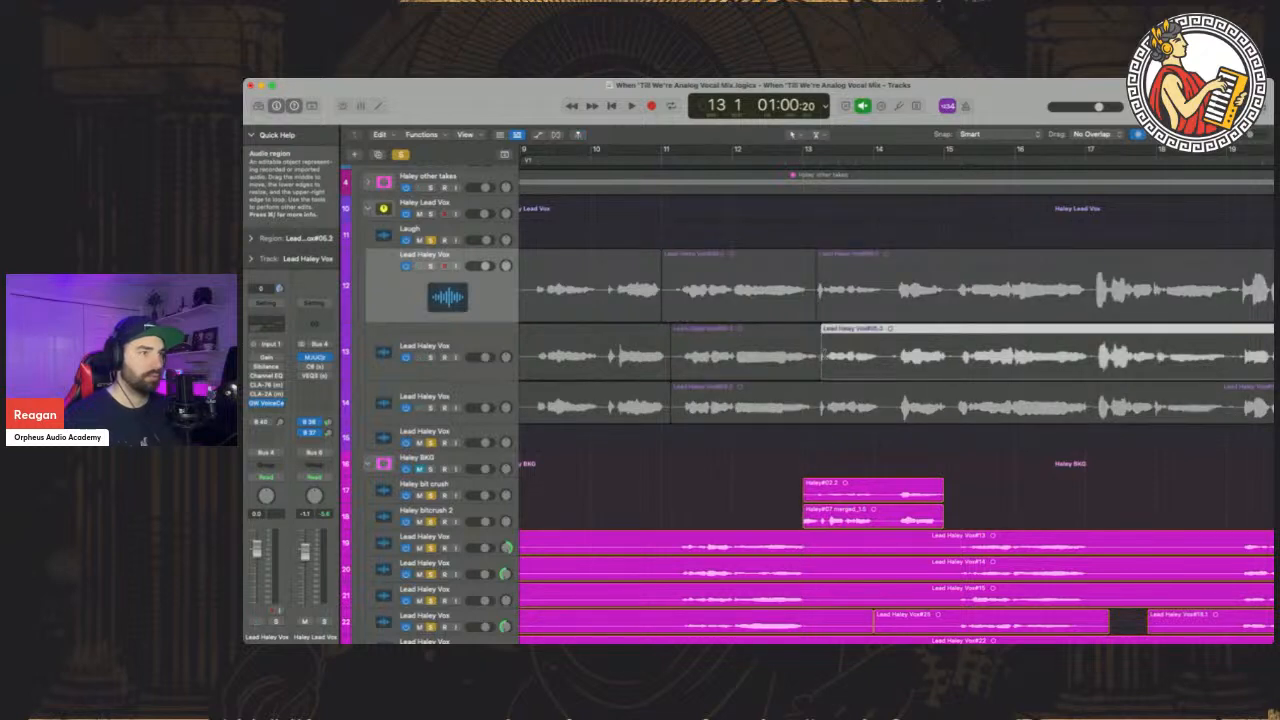
key(super+z)
super+click(818, 342)
super+click(819, 396)
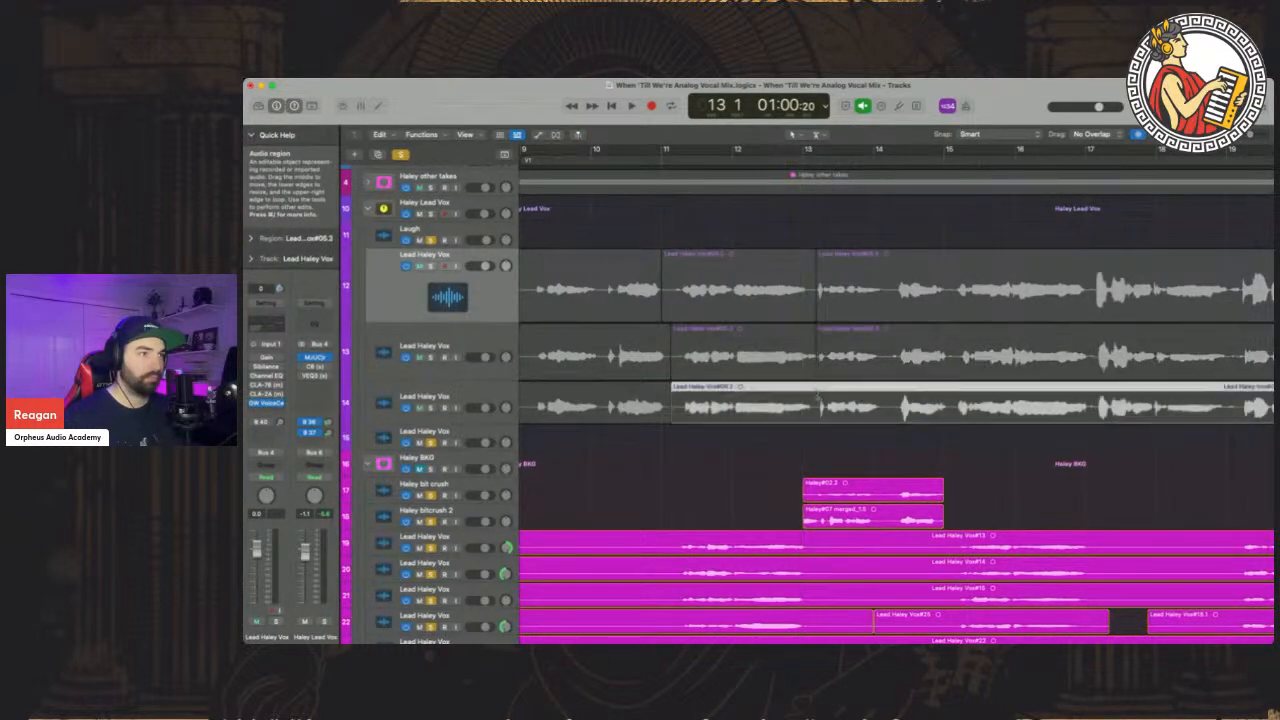
Mute the bar 11 to 13 phrase regions on lead vocal tracks 13 and 14, and solo track 12
drag(753, 453, 705, 339)
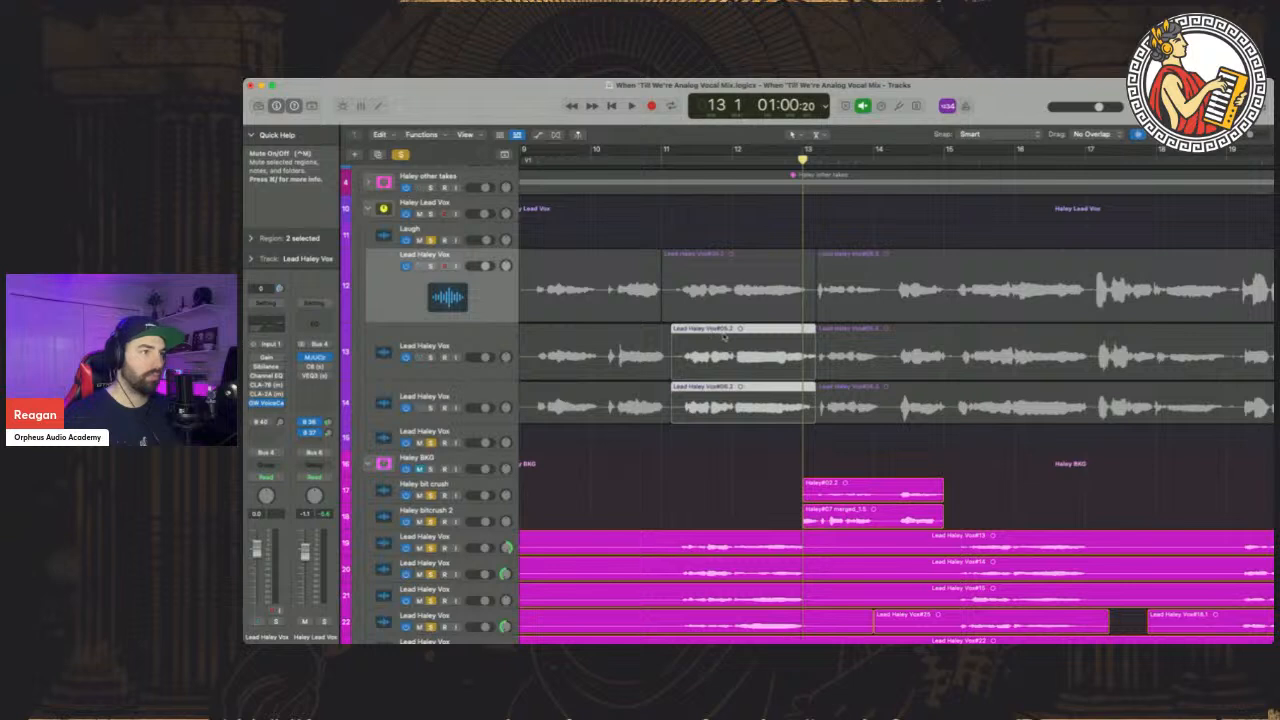
key(ctrl+m)
click(557, 258)
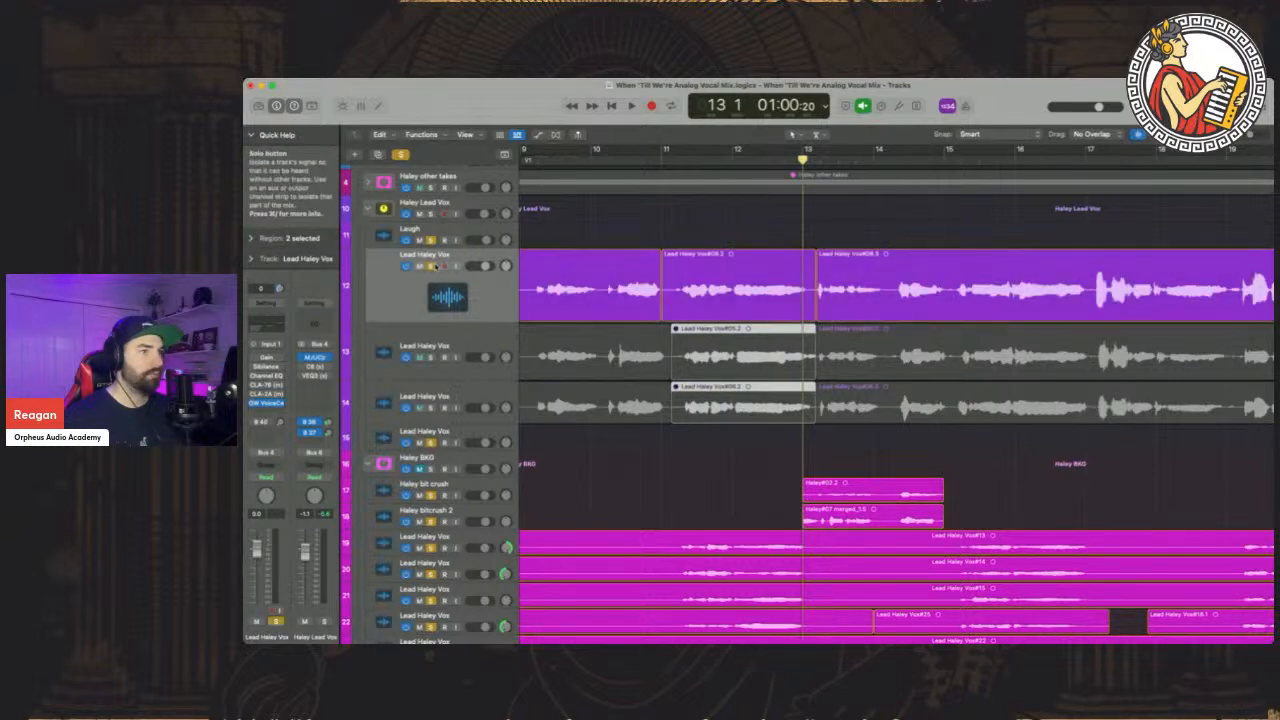
Play lead vocal track 12 from bar 11 through the next phrase and stop near bar 15
scroll(700, 270, right, 2)
key(shift+space)
scroll(840, 270, right, 1)
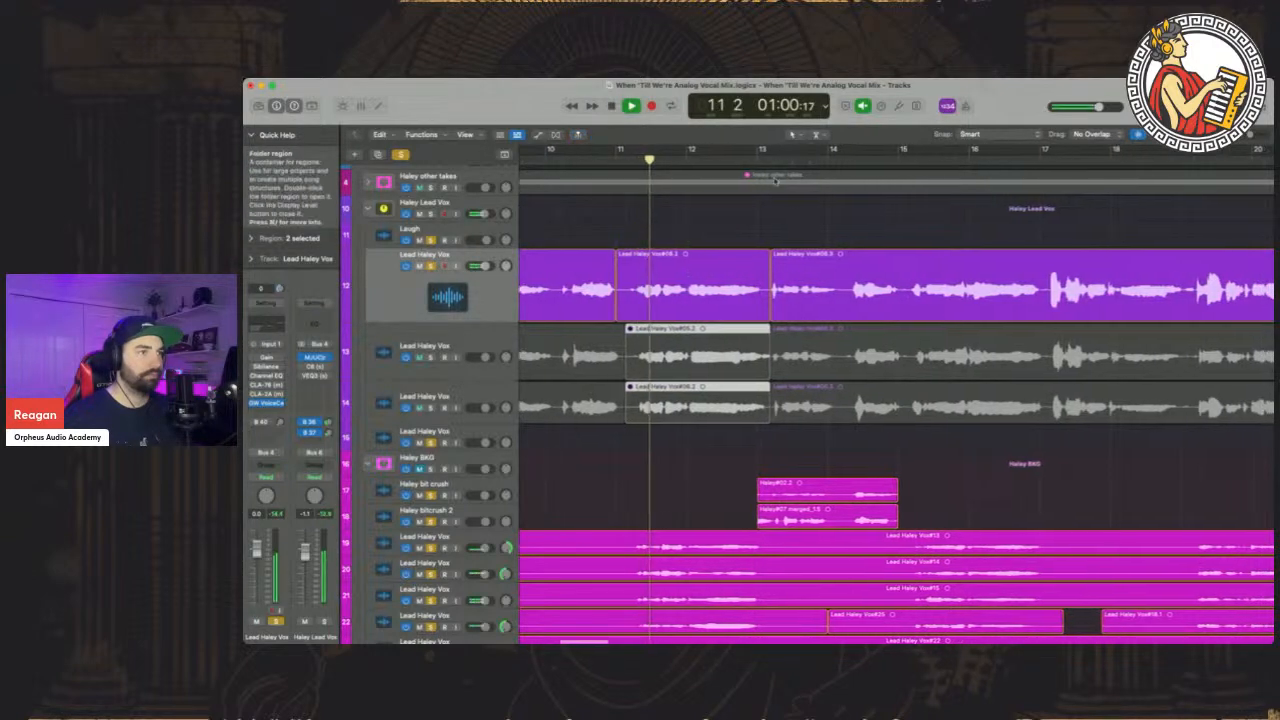
scroll(797, 256, right, 2)
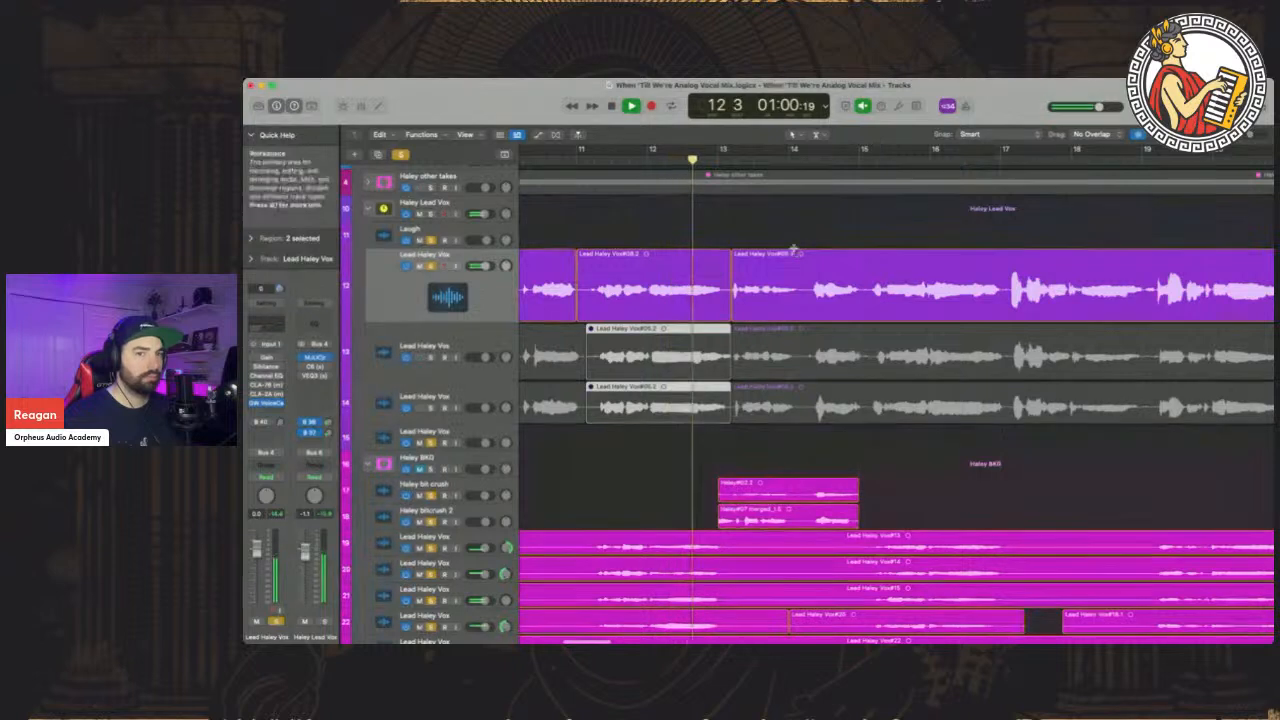
scroll(793, 246, right, 1)
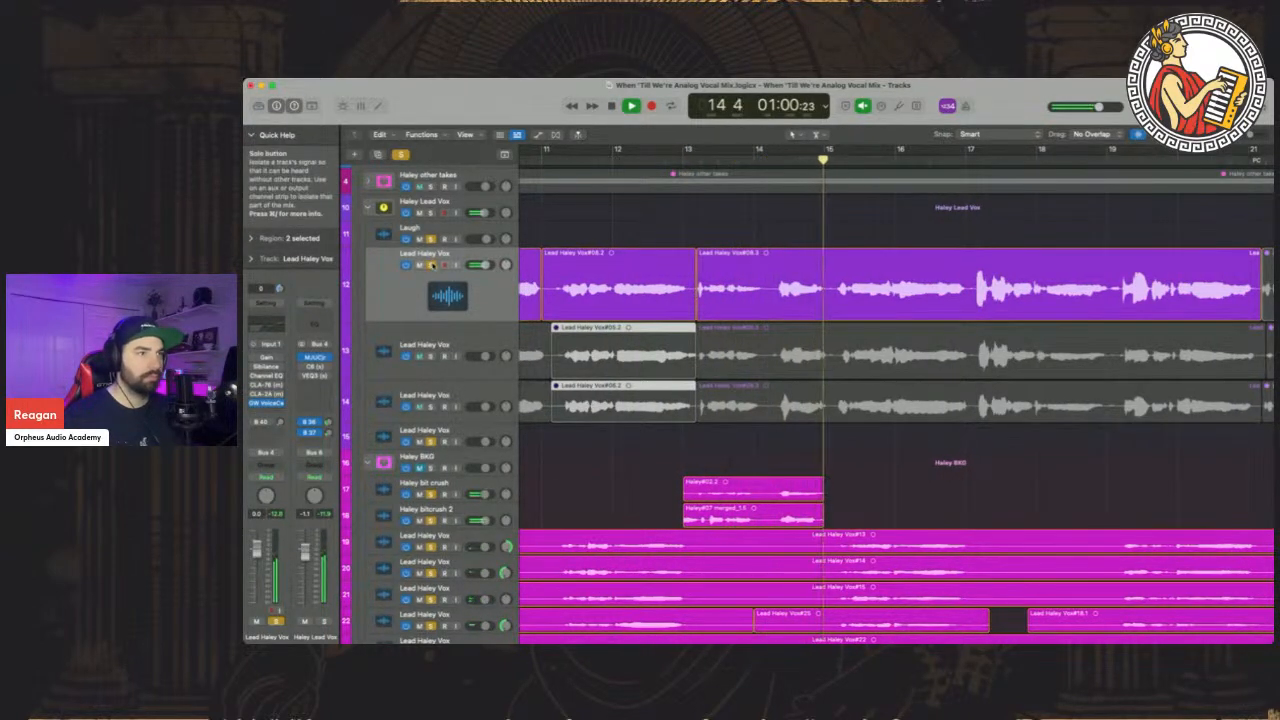
key(space)
Switch the solo from lead vocal track 12 to track 13 and audition the phrase from bar 13 beat 2 to bar 15
click(430, 265)
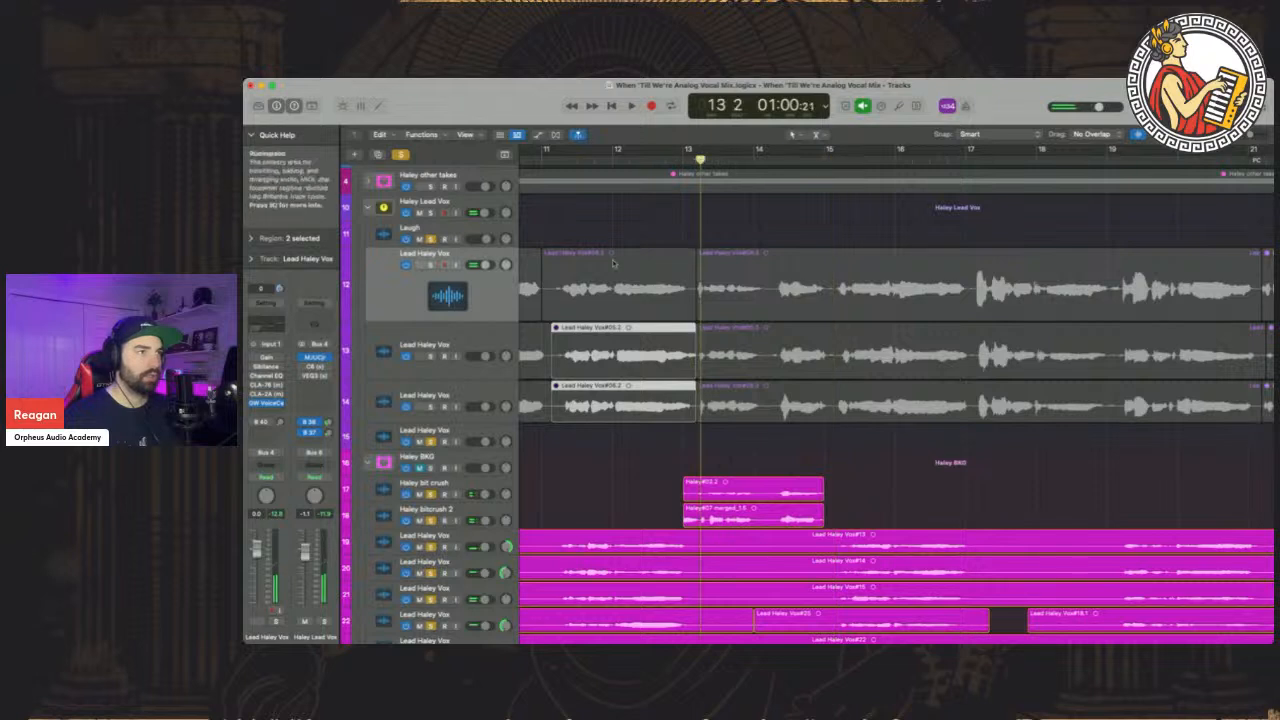
click(430, 356)
key(space)
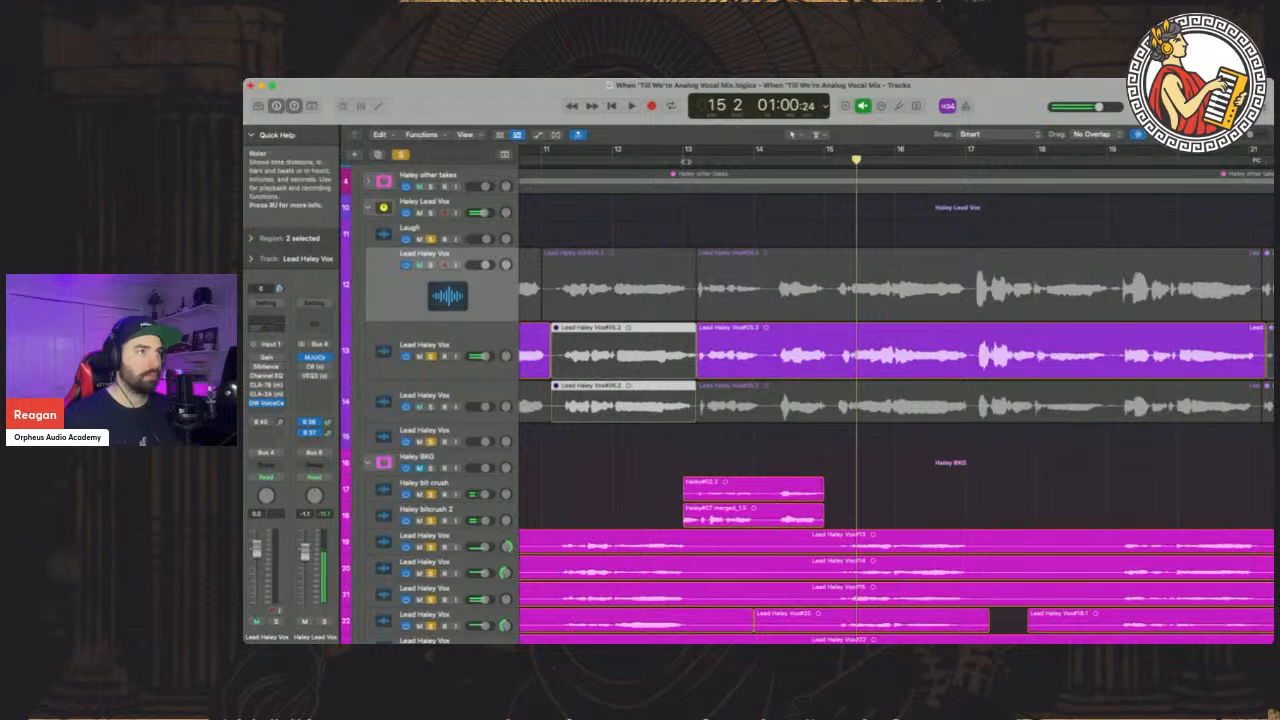
Return the playhead to bar 13, switch the solo from lead vocal track 13 to track 14, and audition up to bar 15
click(696, 160)
click(431, 356)
click(431, 406)
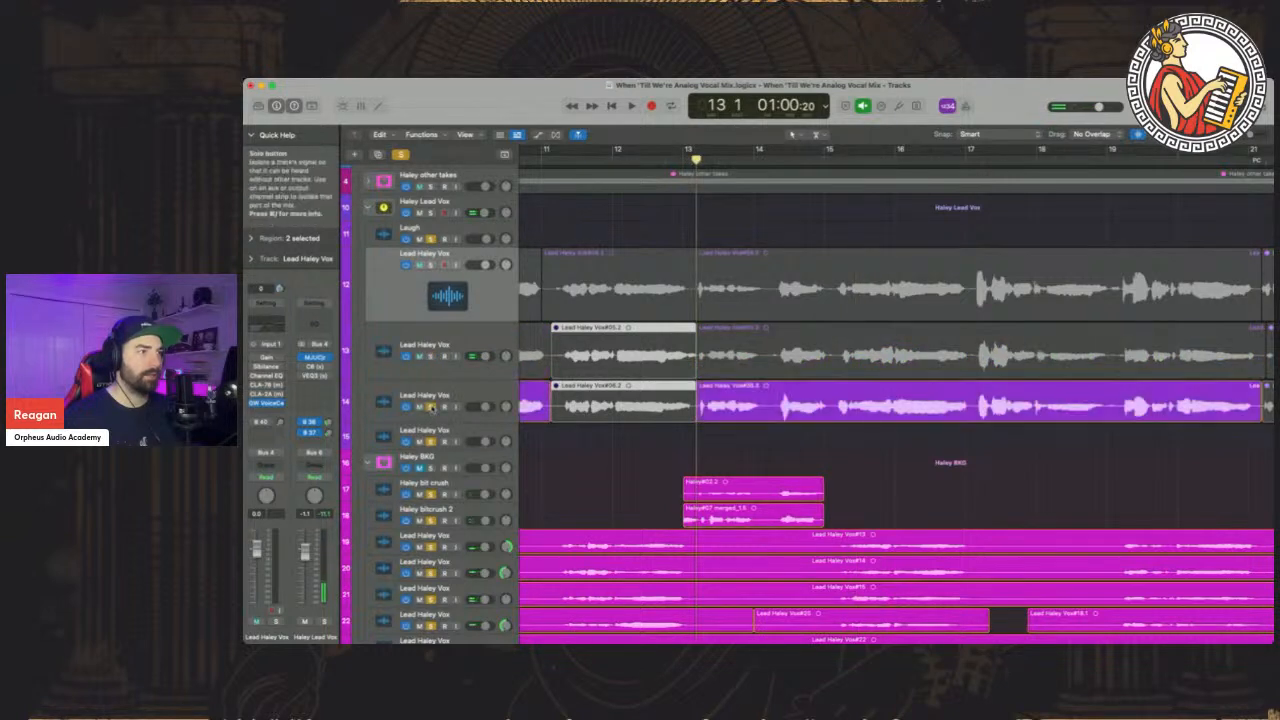
key(space)
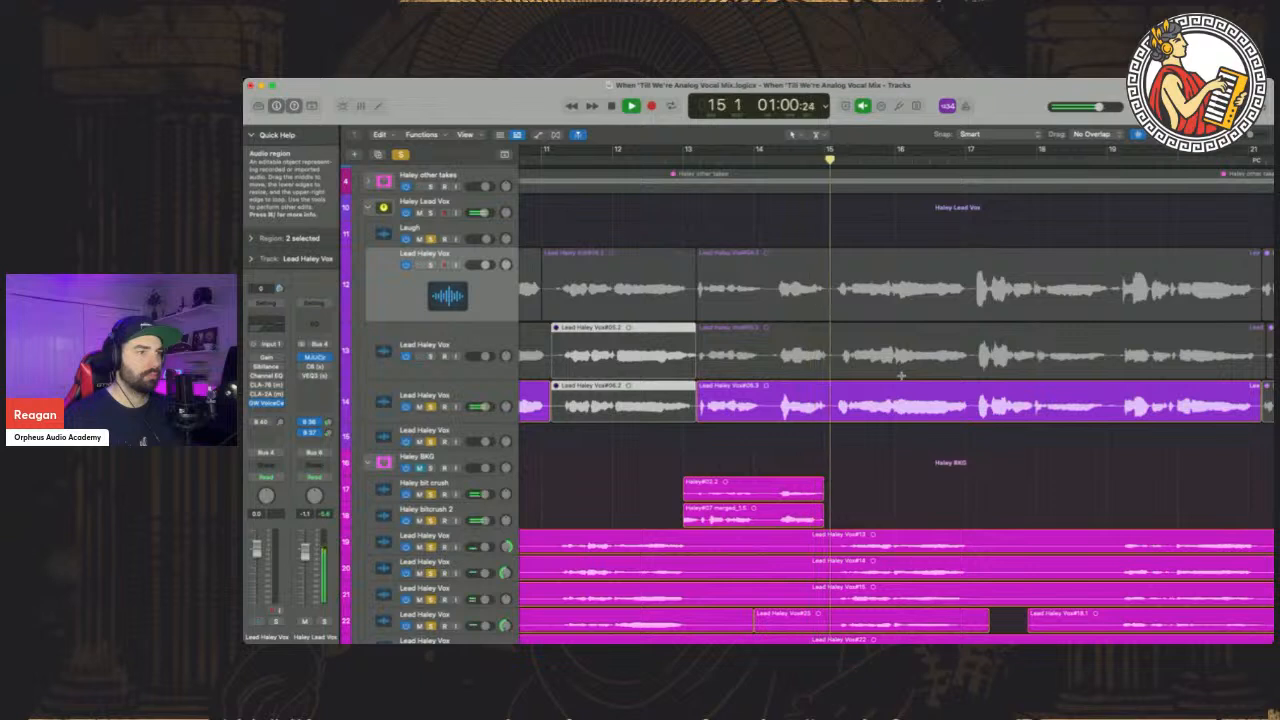
key(space)
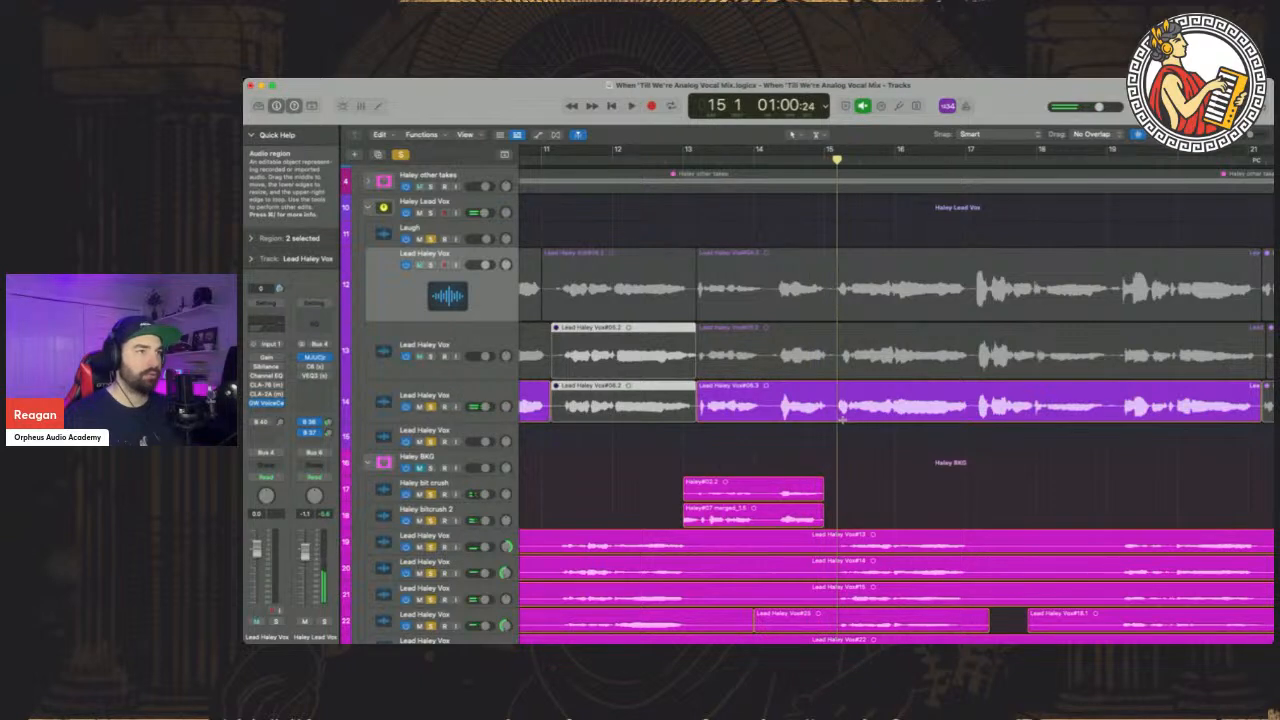
Clear the region selection, solo lead vocal track 12 instead of track 14, and replay the phrase from bar 13 to about bar 15
click(684, 227)
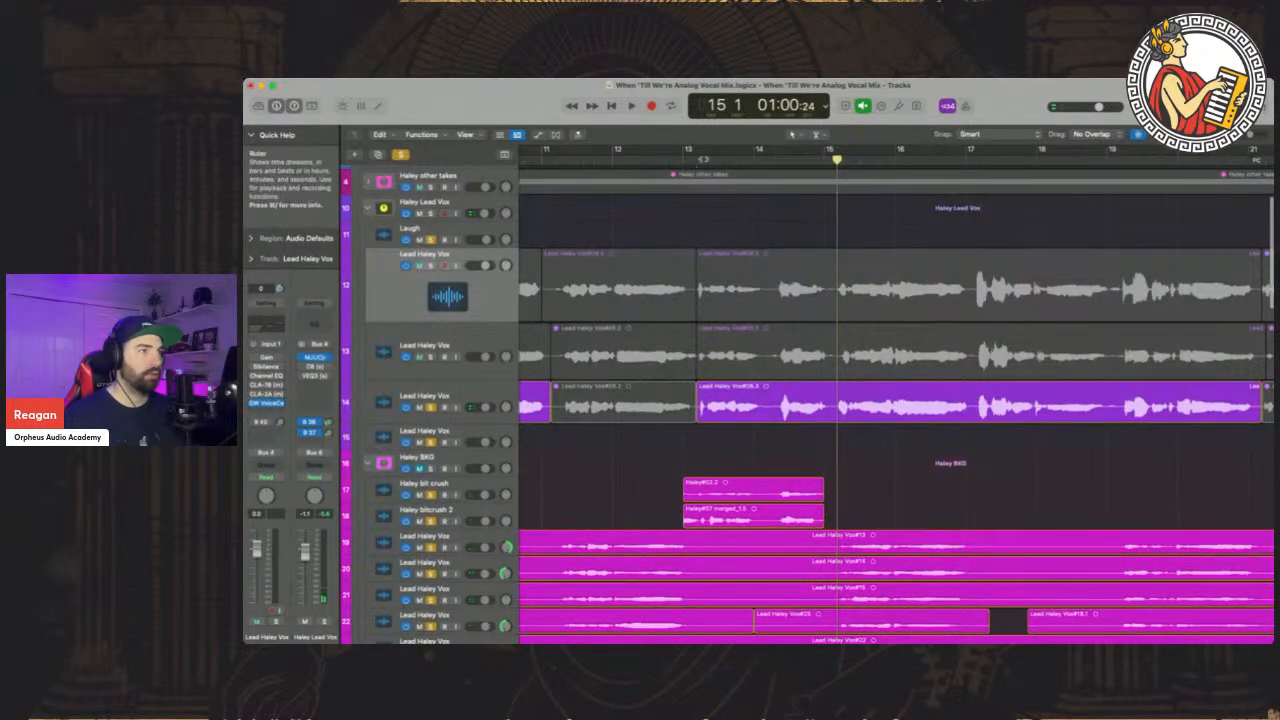
click(431, 266)
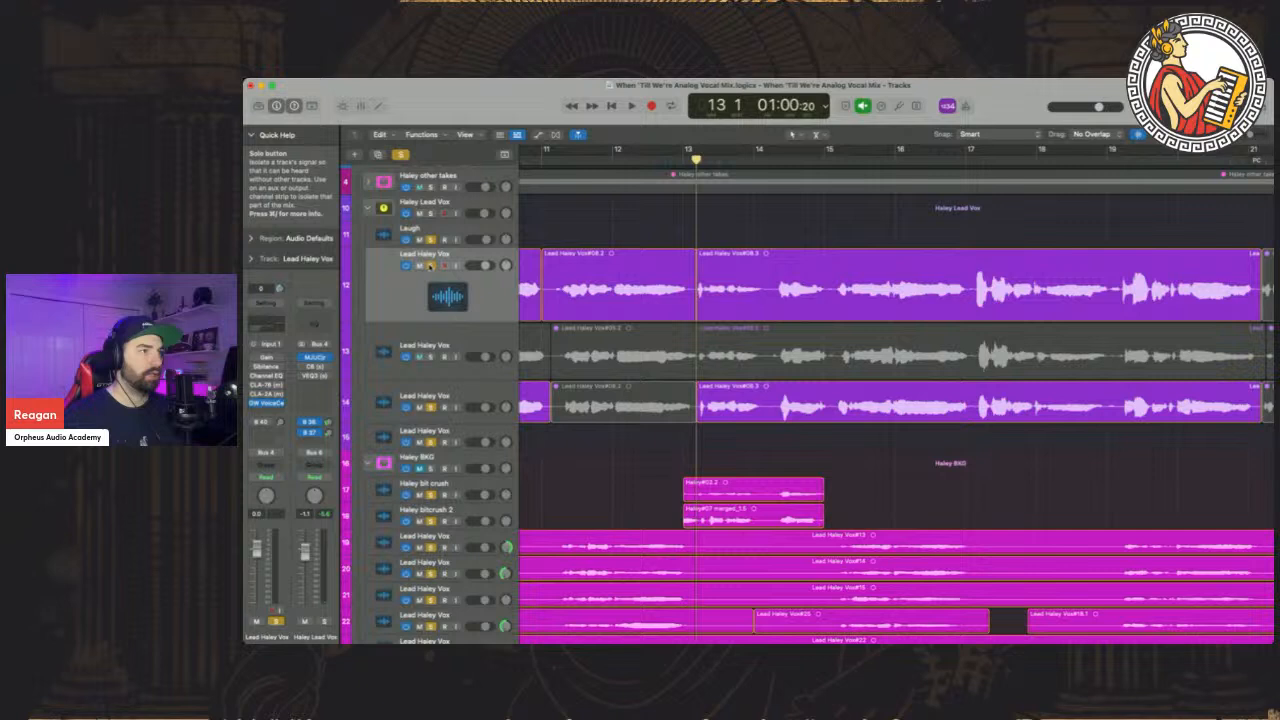
click(432, 407)
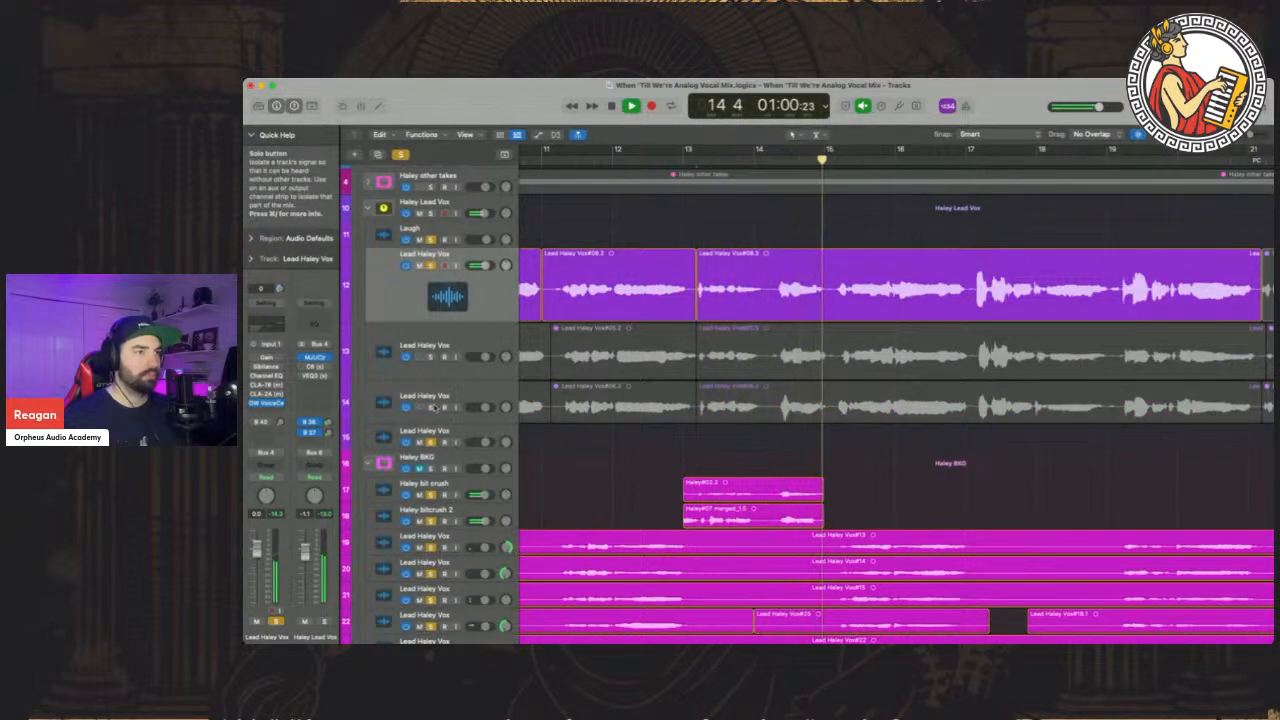
key(space)
Switch the solo back from lead vocal track 12 to track 14 and replay the phrase from bar 13 beat 2 to bar 15
click(431, 266)
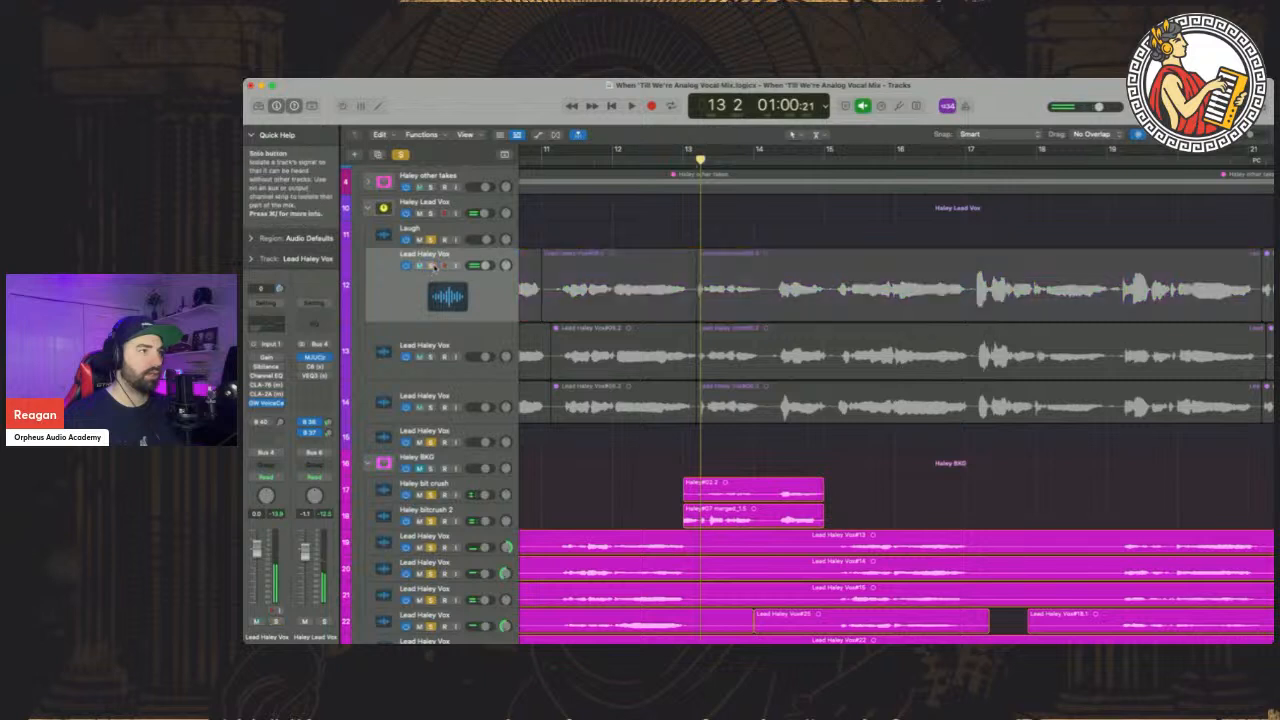
click(432, 407)
key(space)
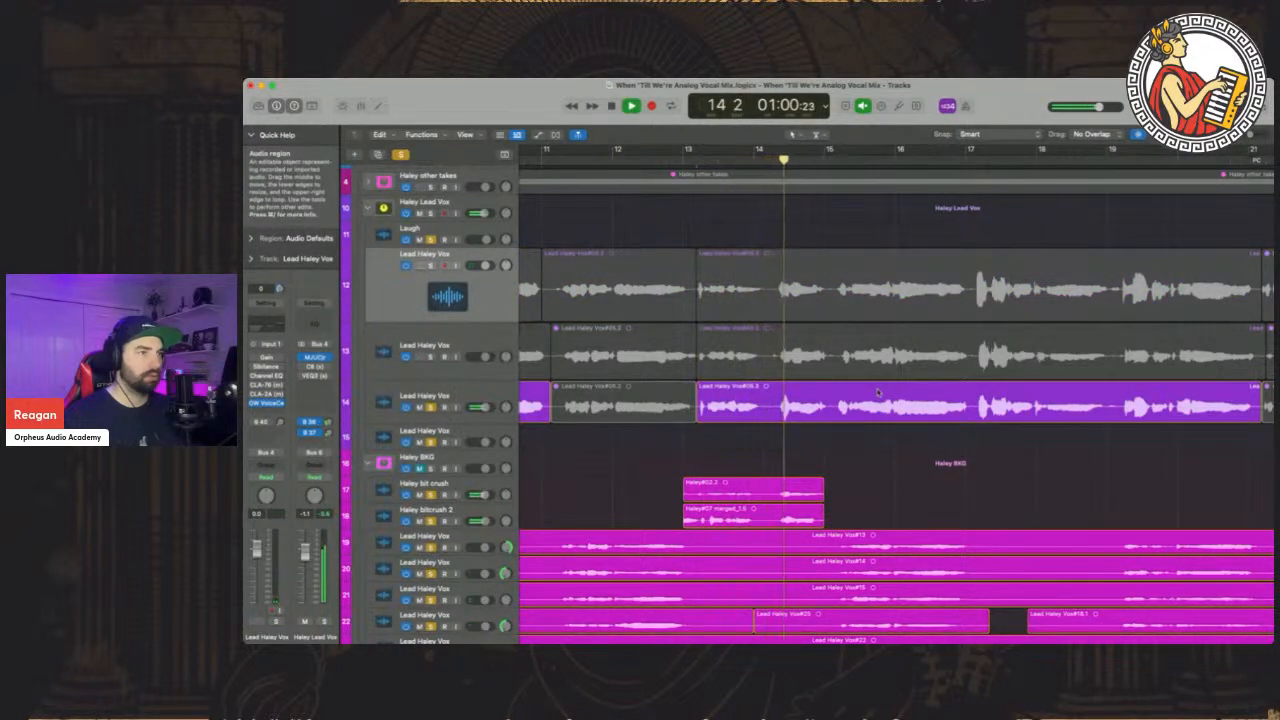
key(space)
Split the lead vocal takes on tracks 12, 13 and 14 at bar 15 and mute the bar 13–15 regions on tracks 12 and 13
scroll(900, 340, left, 5)
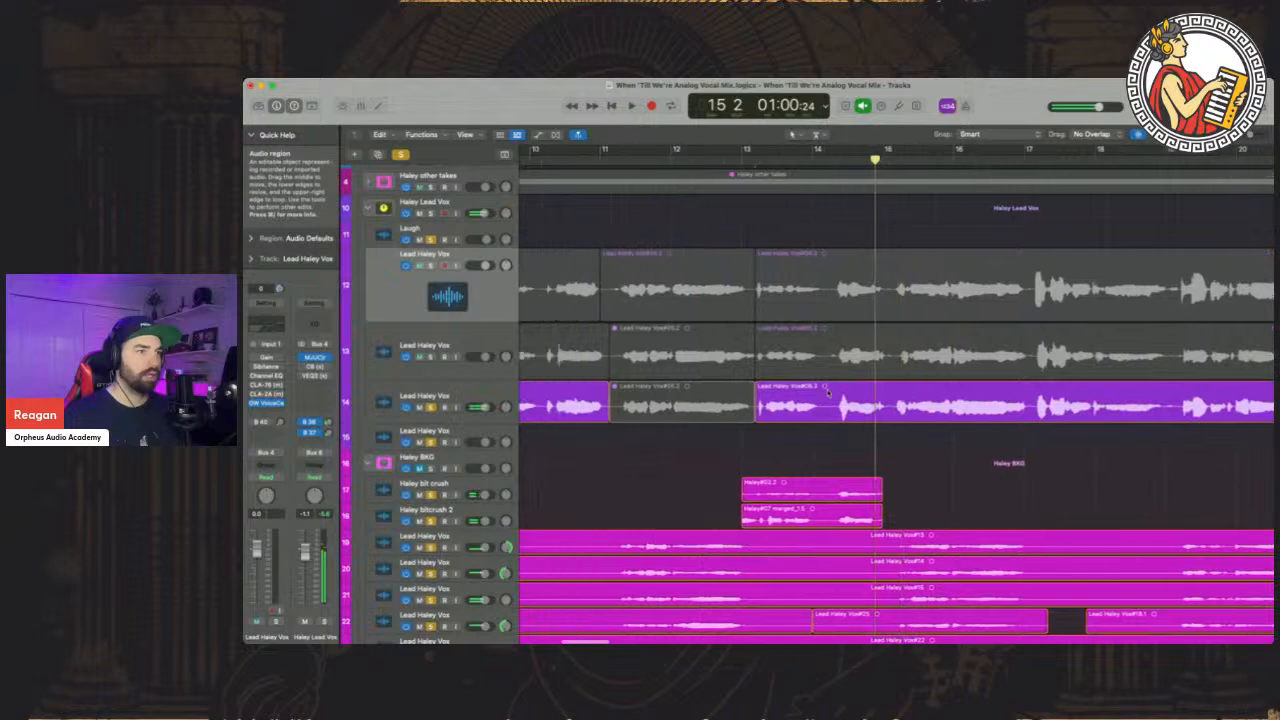
click(866, 262)
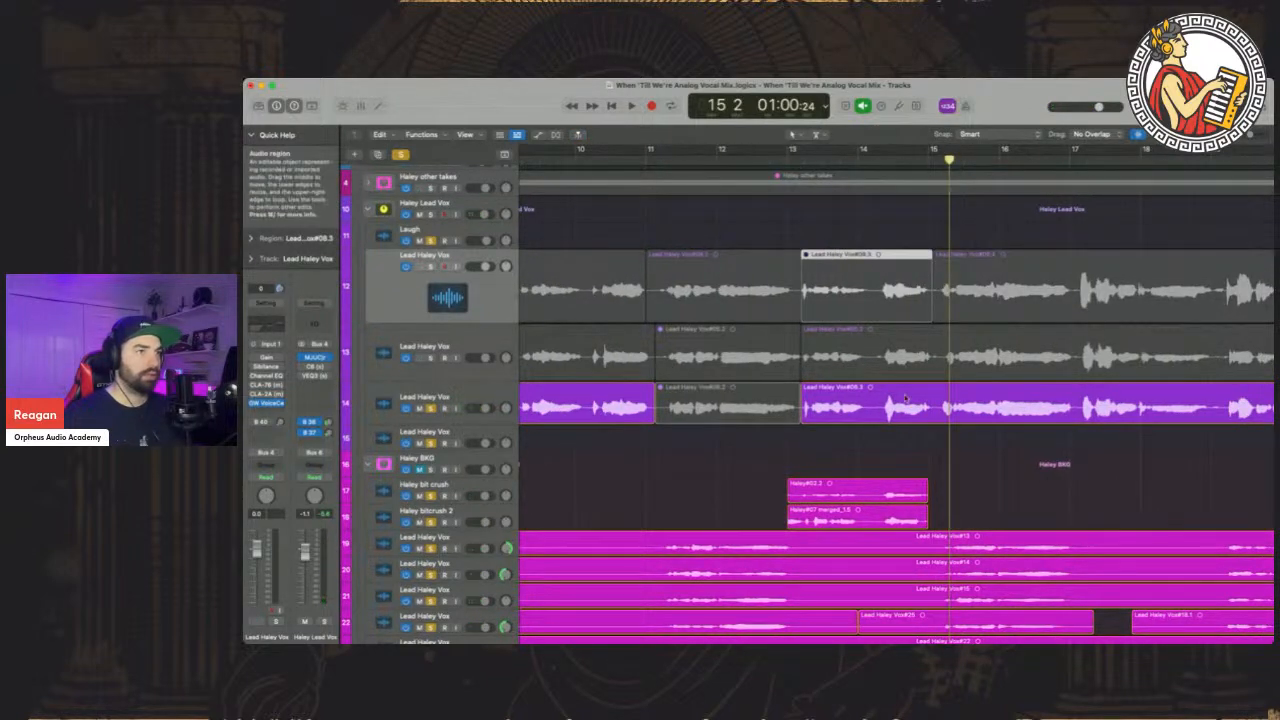
click(934, 400)
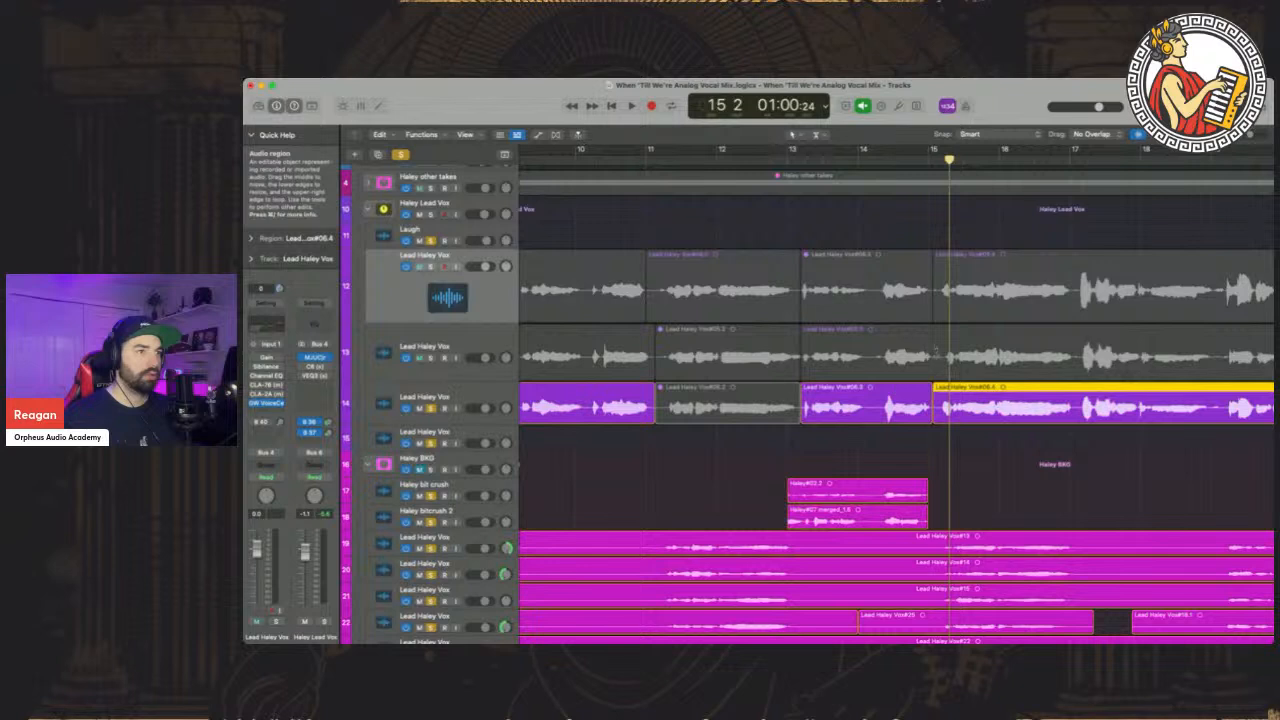
click(856, 346)
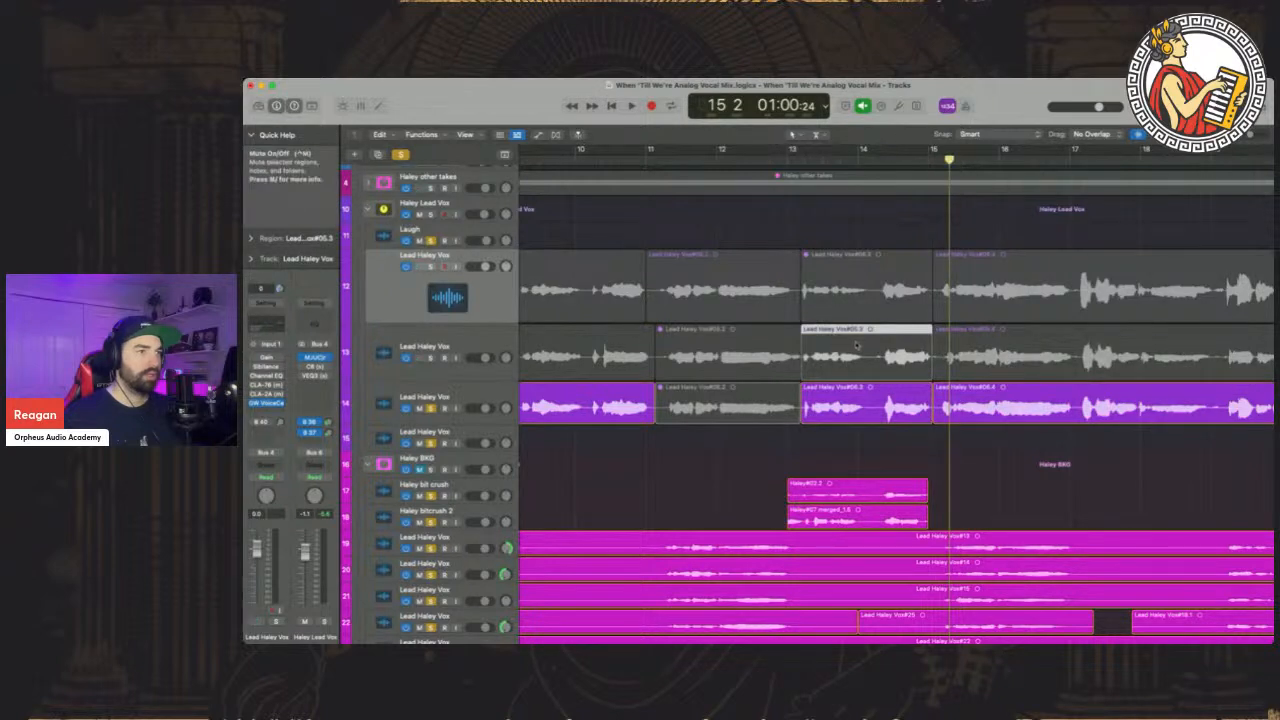
Move the playhead to bar 13 and mute the opening lead vocal regions on tracks 13 and 14 that end at bar 11
click(797, 157)
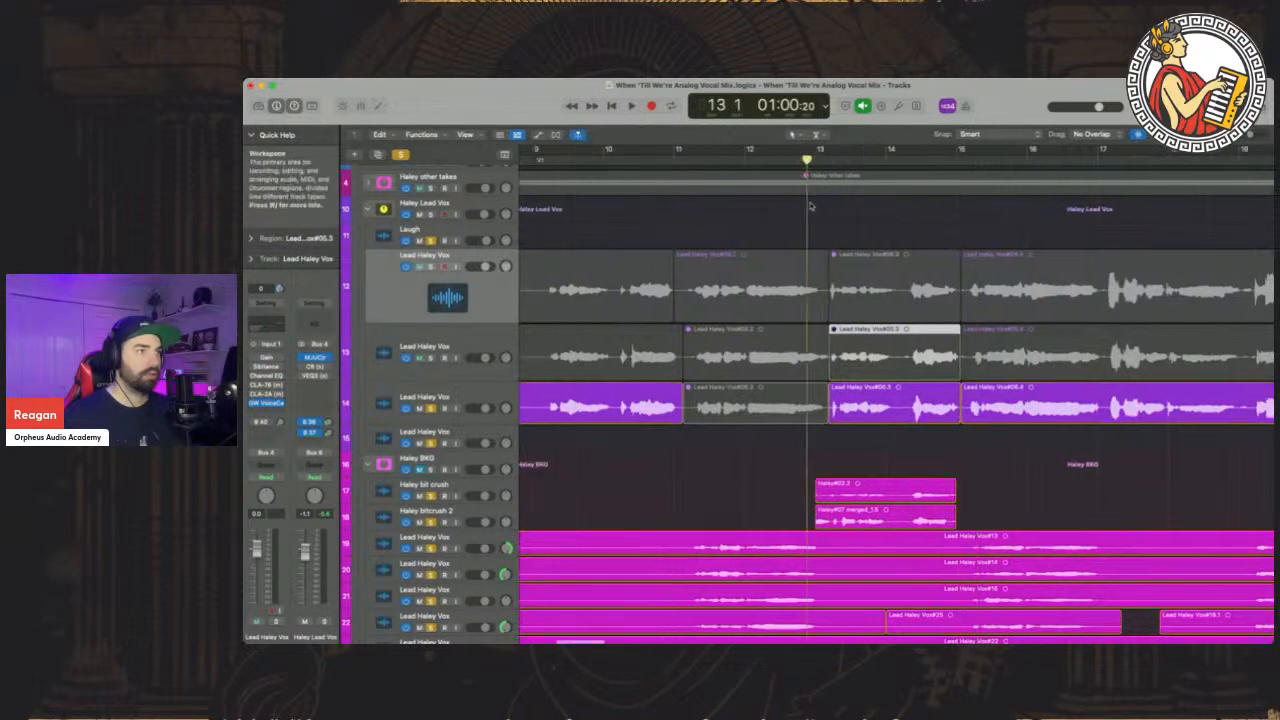
click(432, 408)
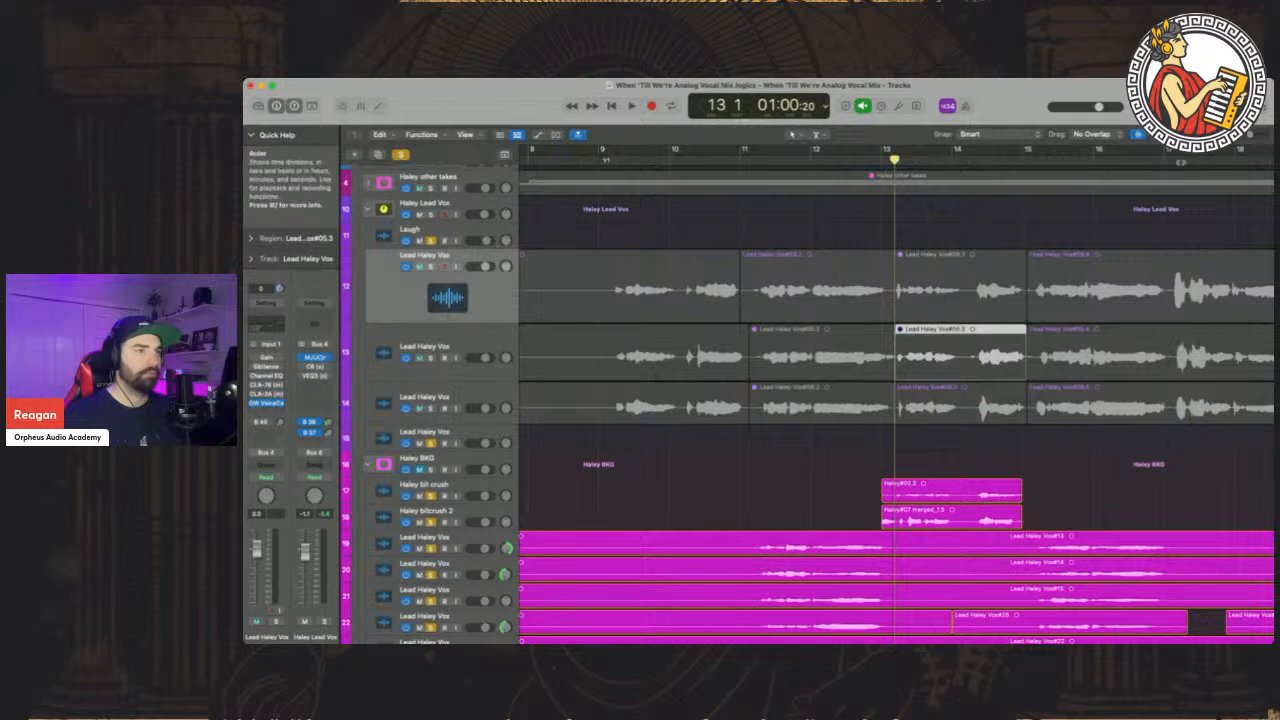
click(917, 416)
click(431, 408)
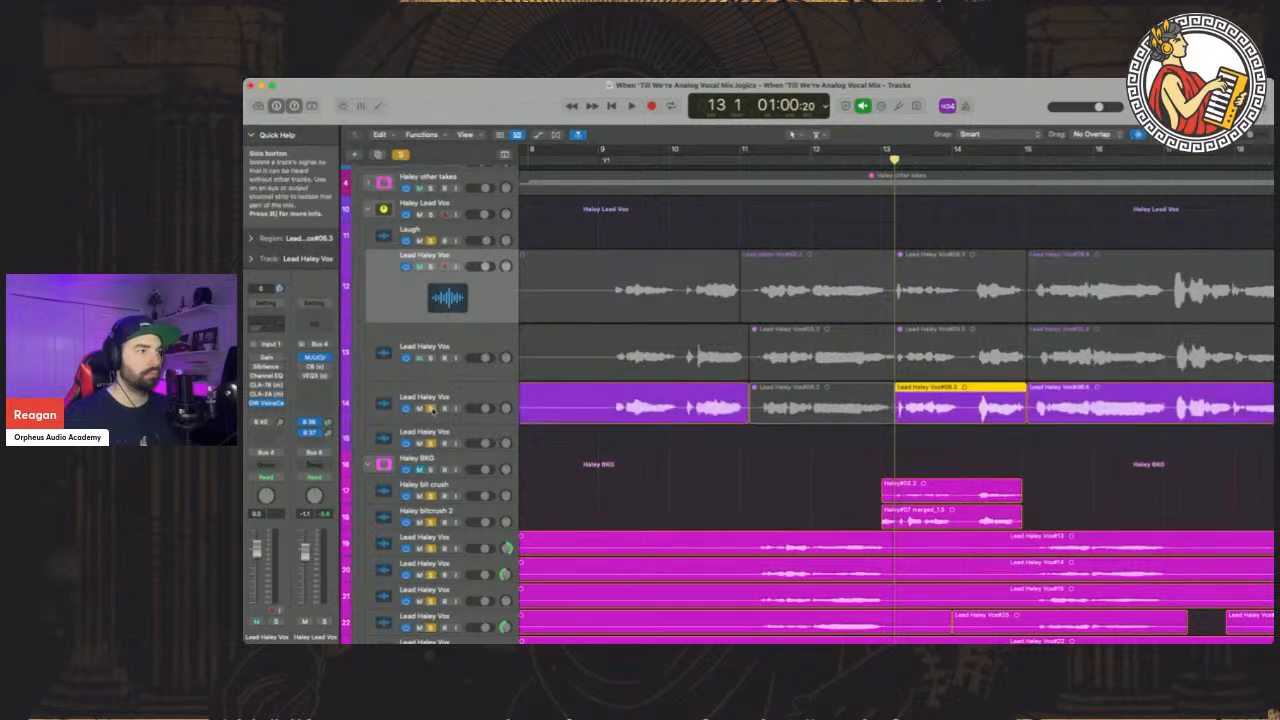
drag(1251, 136, 1249, 137)
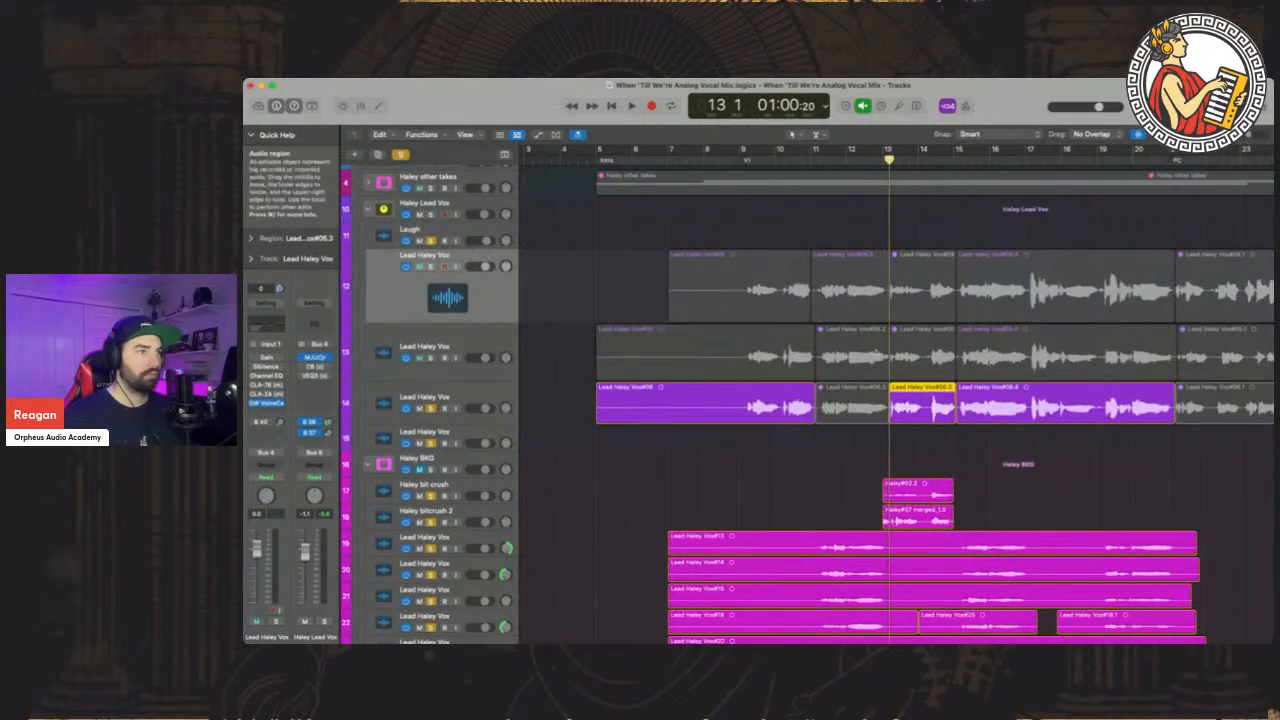
drag(740, 440, 715, 353)
Solo lead vocal track 12 without tracks 13 and 14 and audition the phrase from bar 15 to about bar 17
click(430, 357)
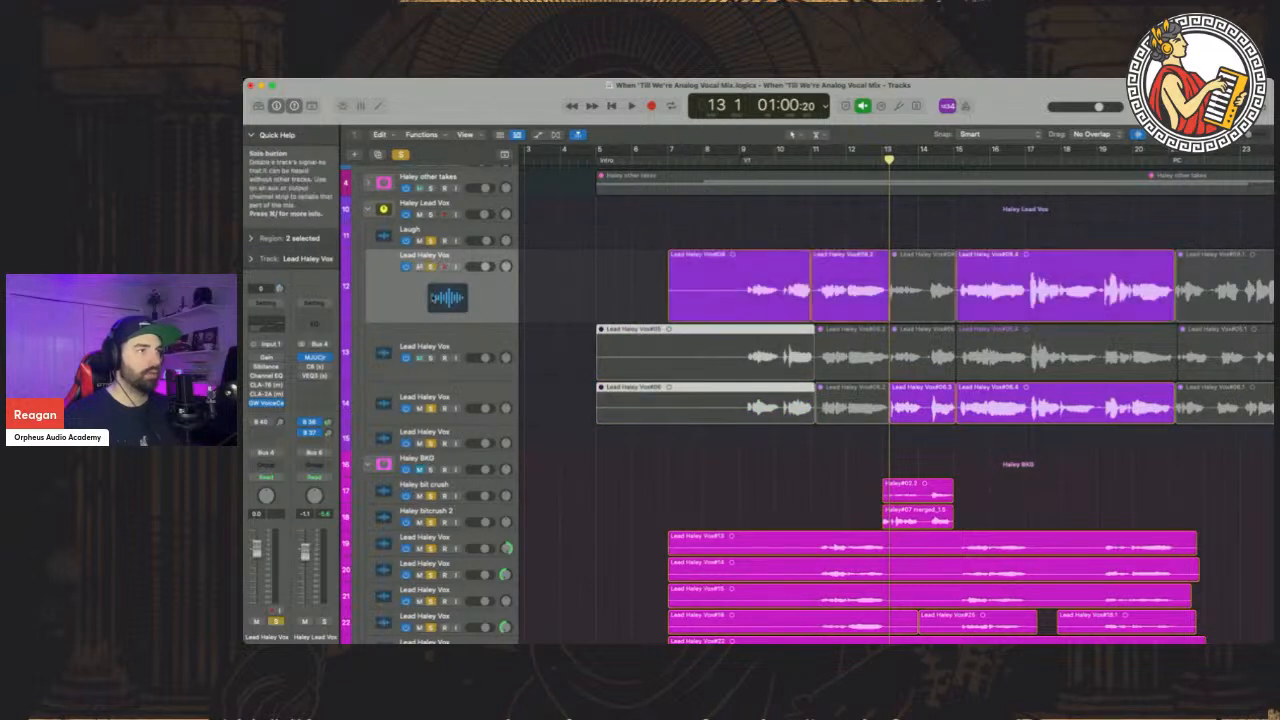
scroll(850, 200, right, 3)
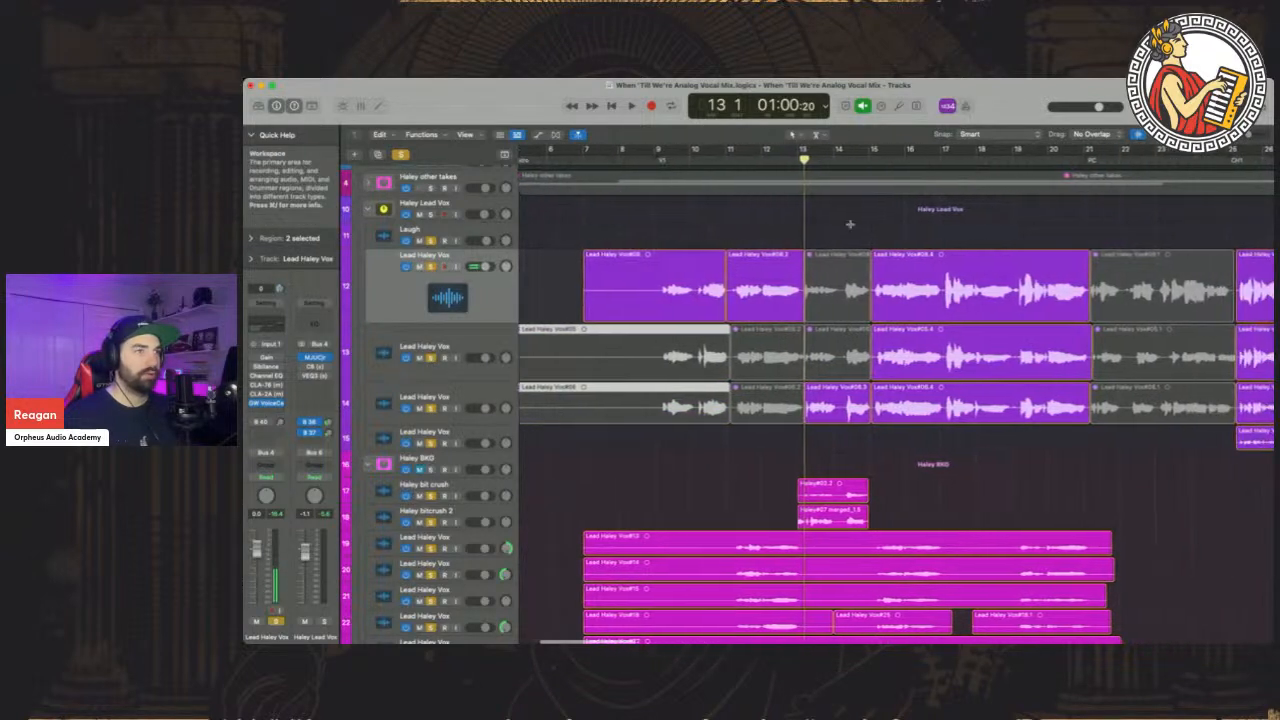
drag(432, 358, 434, 398)
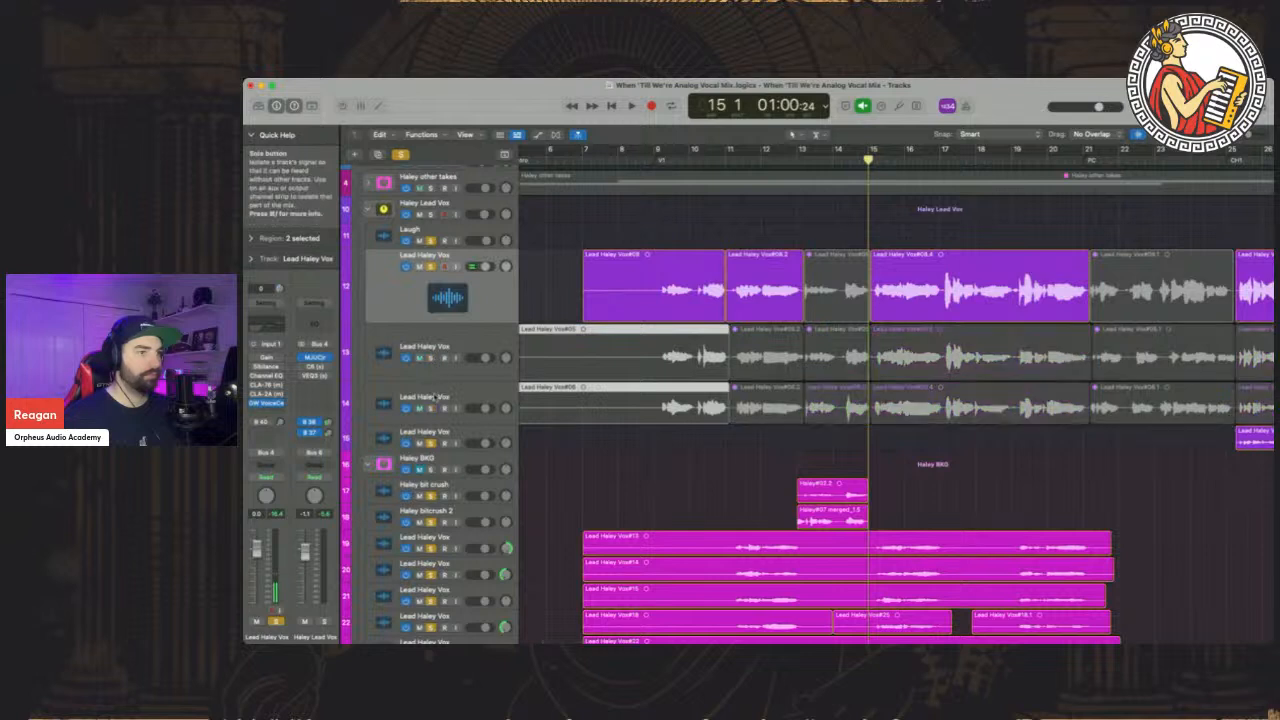
key(space)
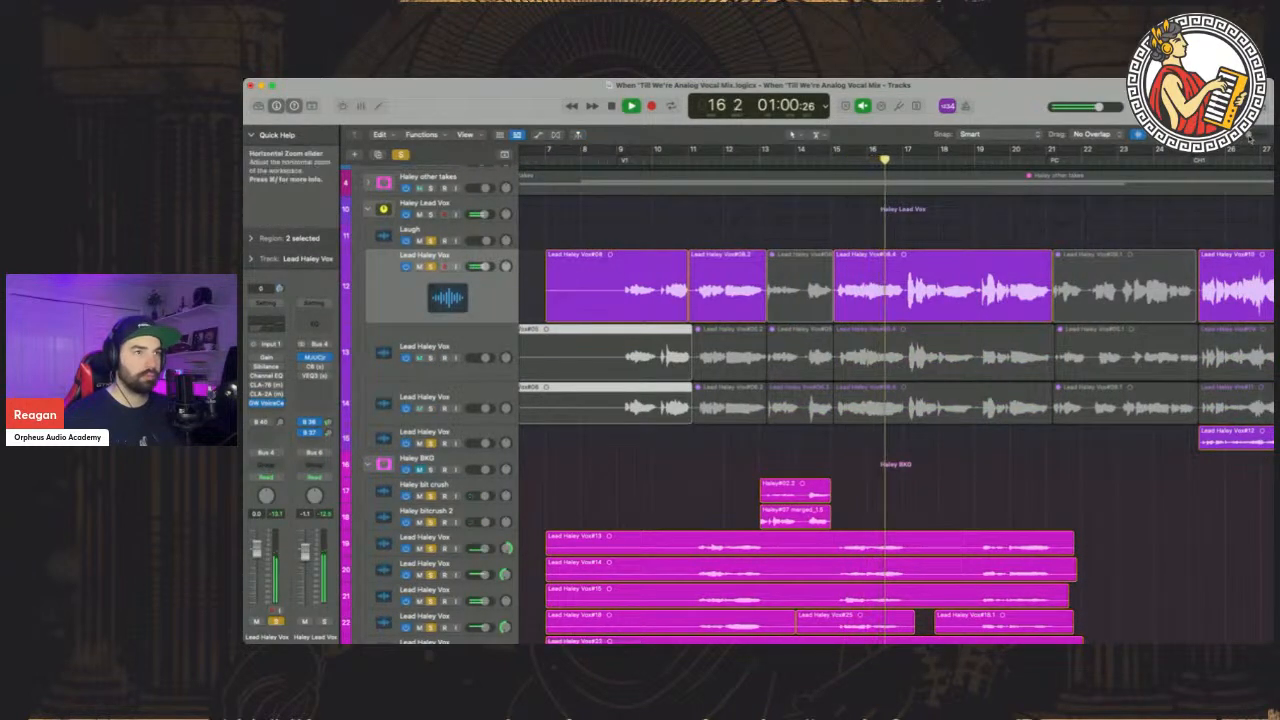
drag(1246, 137, 1252, 138)
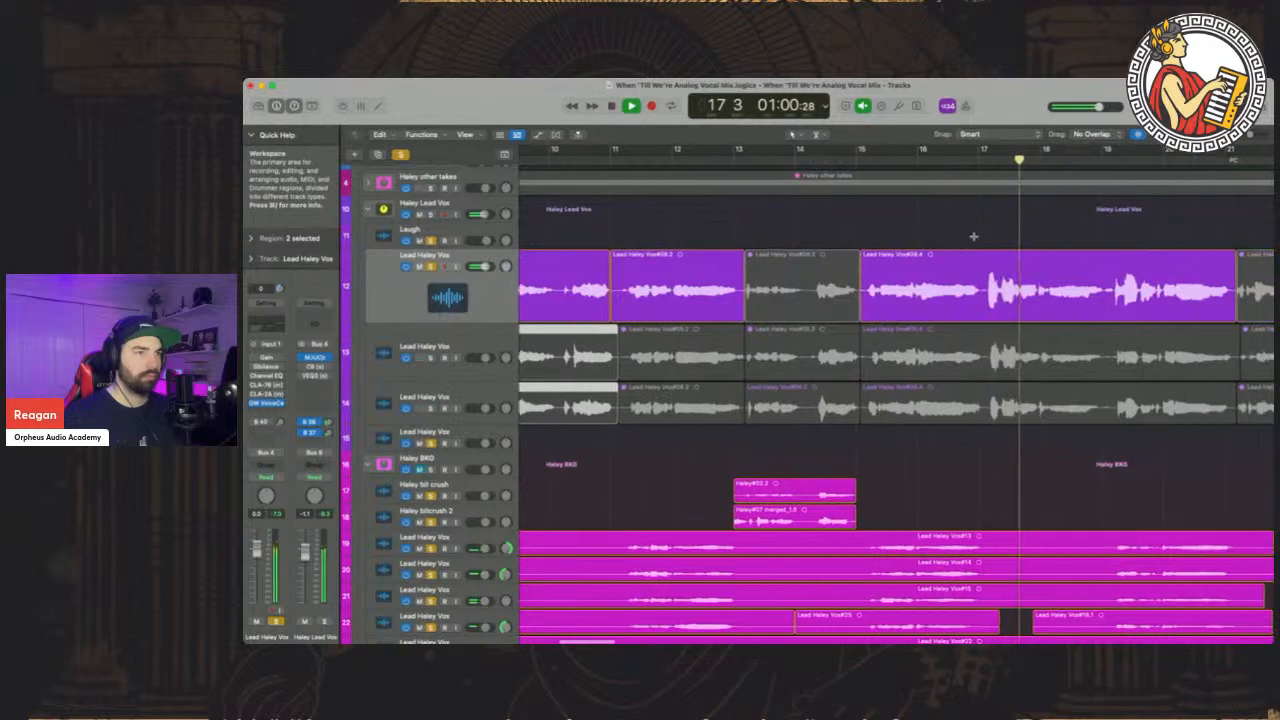
click(853, 178)
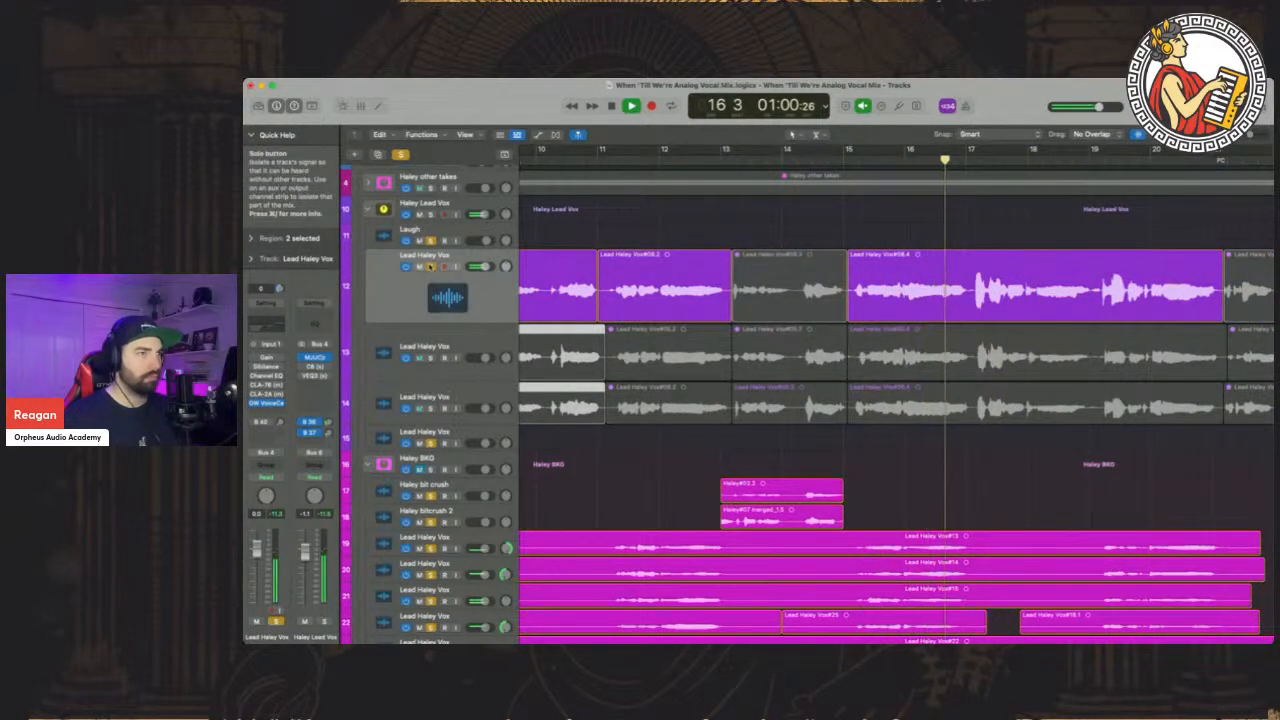
Switch the solo from lead vocal track 12 to track 13 and audition the phrase from bar 15
key(space)
click(431, 267)
click(431, 359)
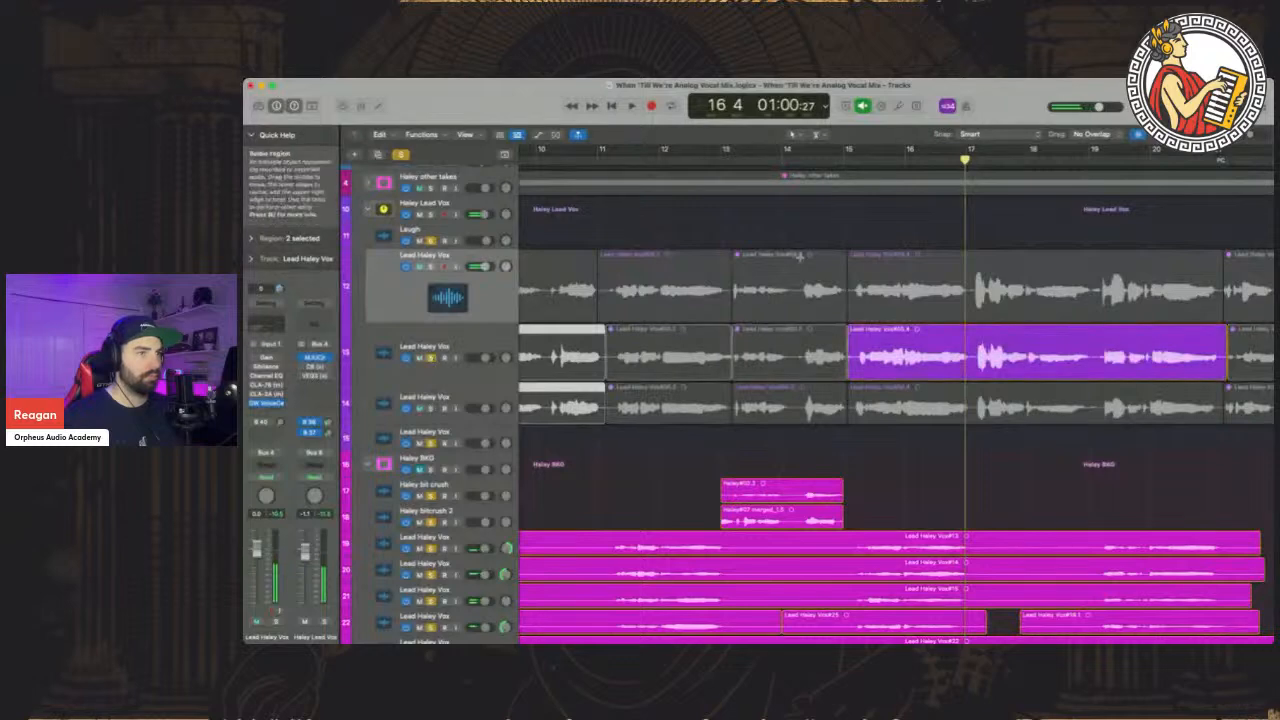
click(846, 160)
key(space)
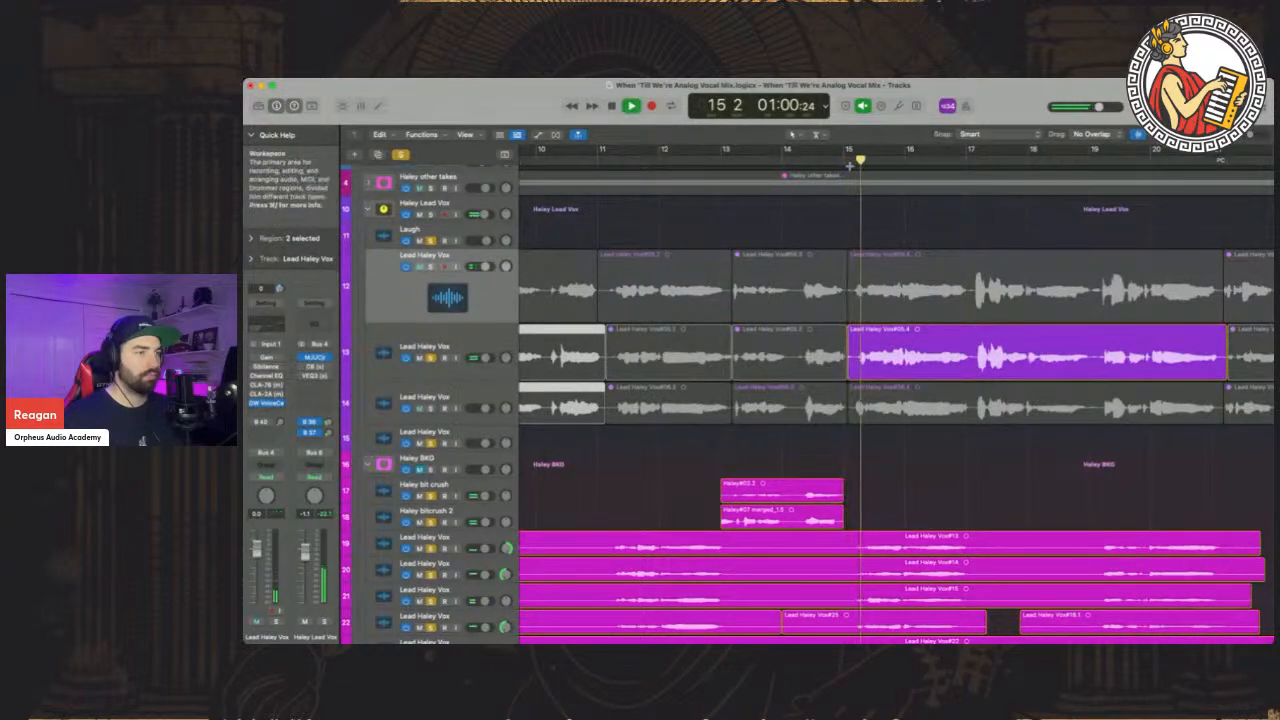
scroll(518, 195, up, 5)
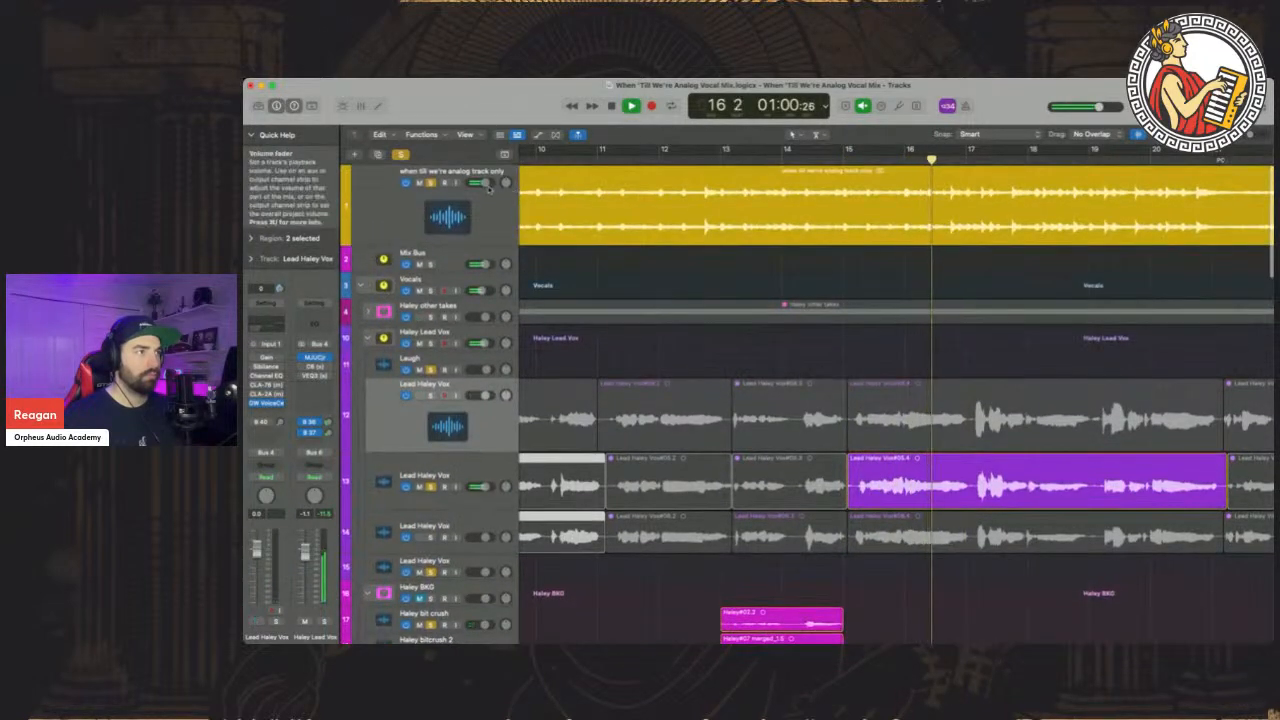
key(space)
Return the playhead to bar 15, switch the solo from lead vocal track 13 to track 14, and audition up to bar 17
scroll(869, 188, down, 5)
click(854, 161)
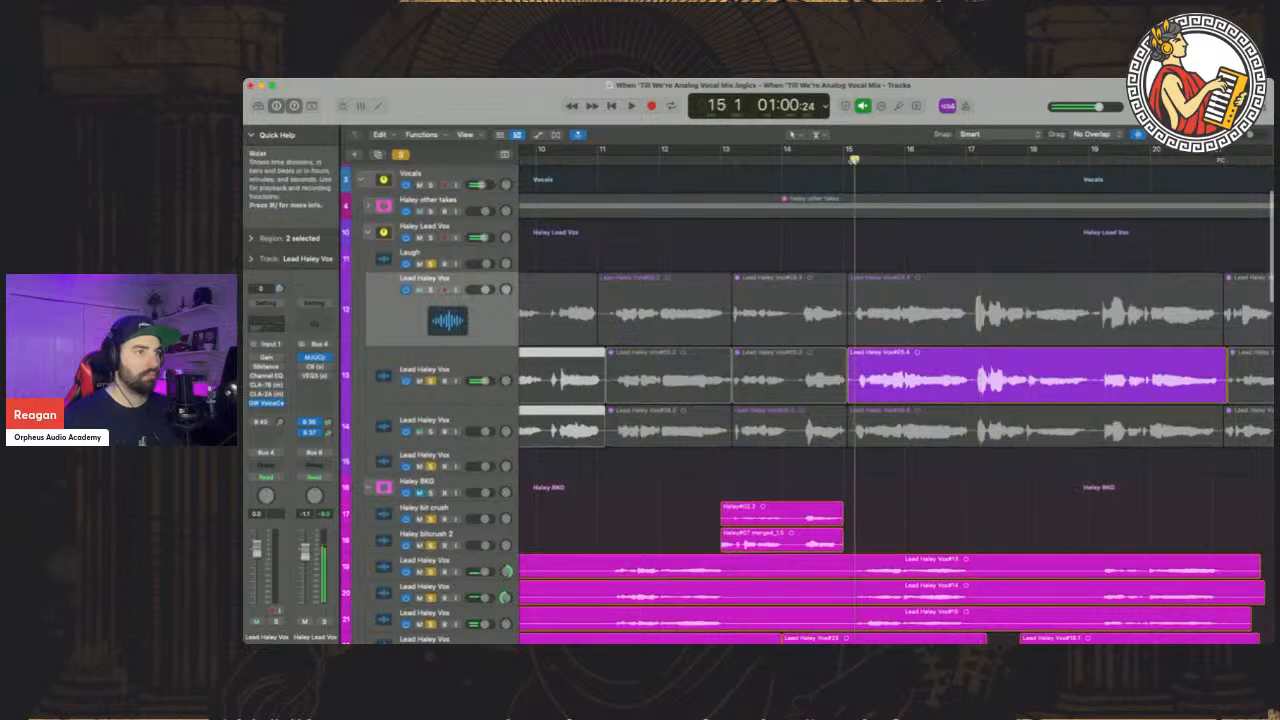
click(431, 381)
click(431, 431)
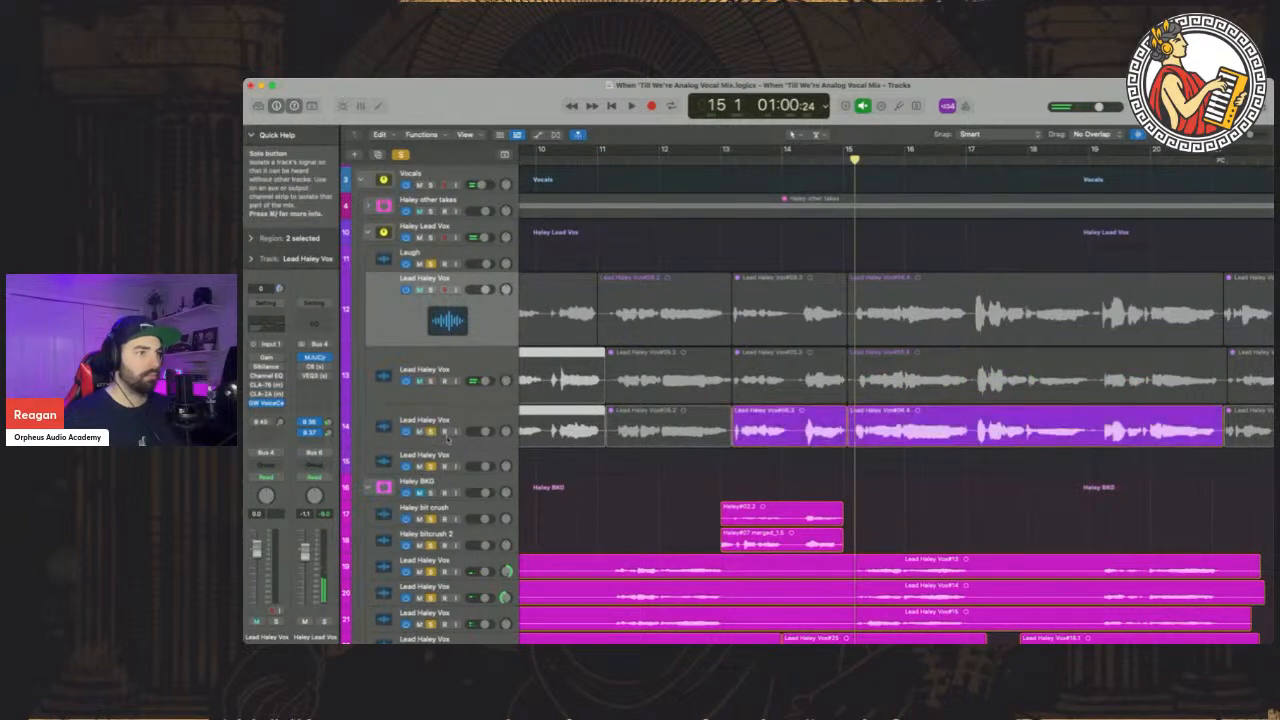
key(space)
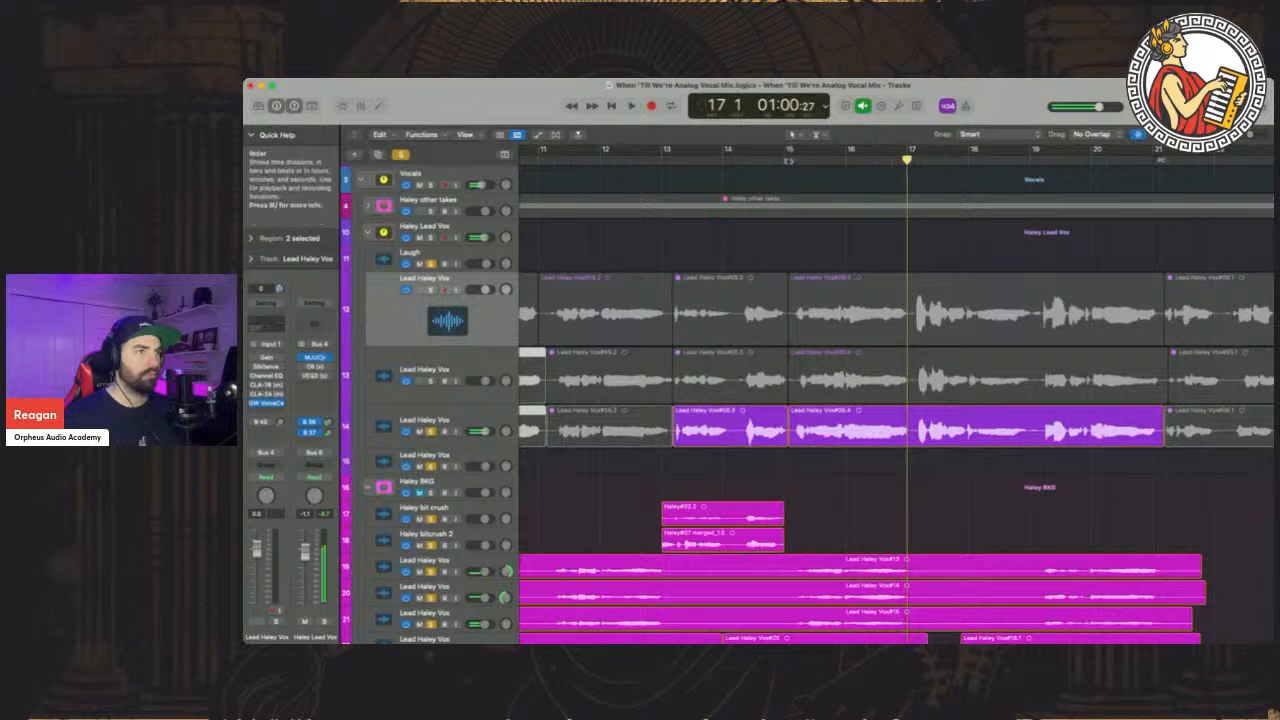
Switch the solo from lead vocal track 14 back to track 12 and replay the phrase from bar 15 to about bar 17
key(space)
click(431, 289)
click(431, 431)
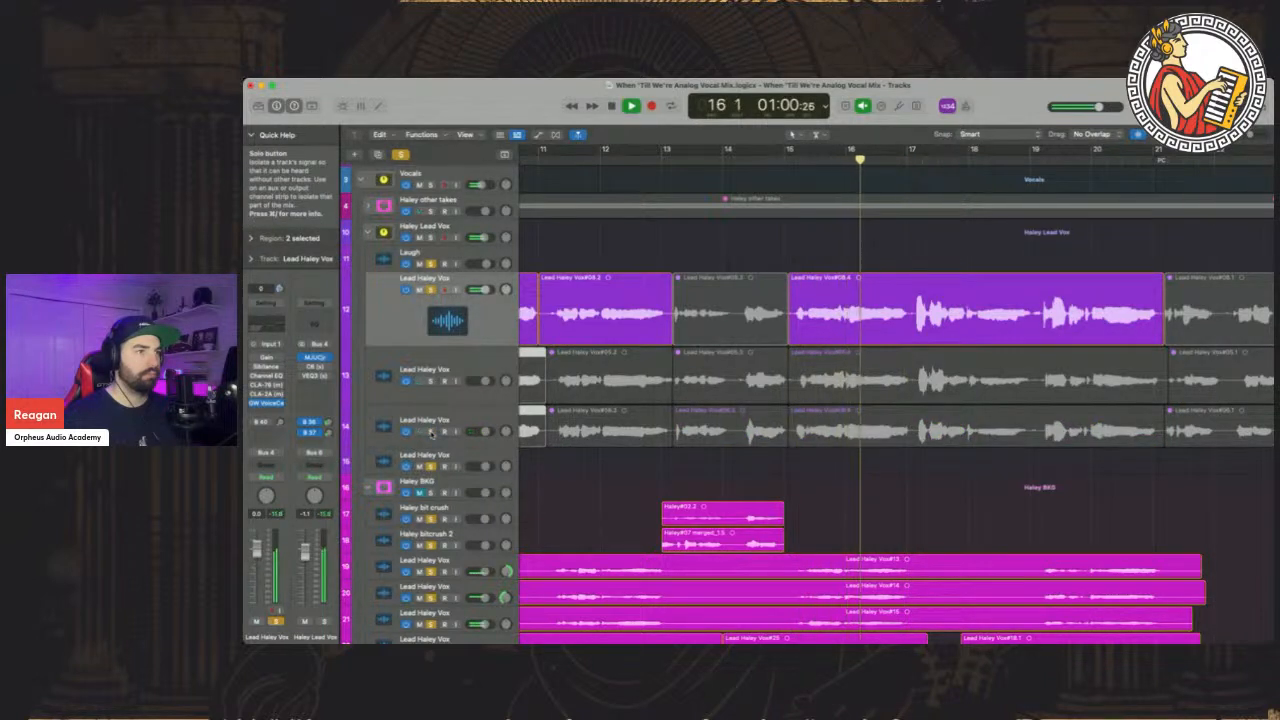
Split the takes on lead vocal tracks 12, 13 and 14 at bar 17 and mute the bar 15–17 regions on tracks 13 and 14
double_click(908, 332)
scroll(916, 401, right, 2)
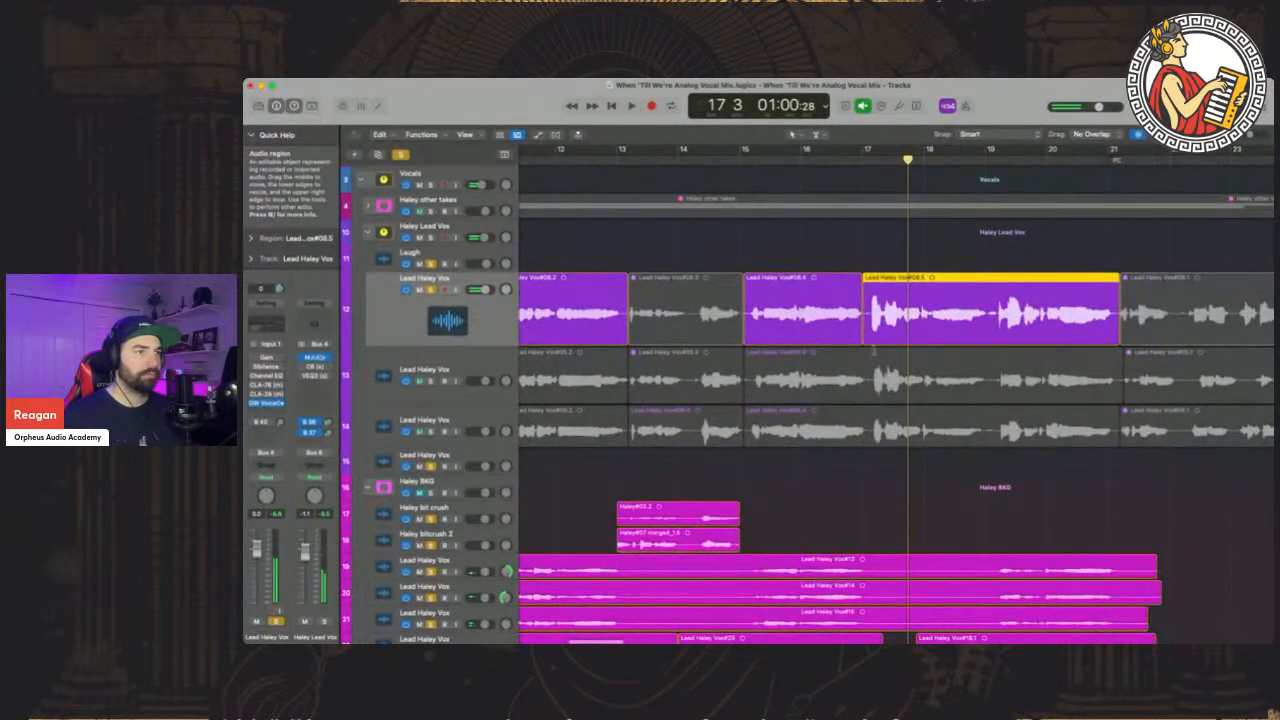
super+click(864, 378)
double_click(863, 430)
drag(825, 460, 789, 390)
drag(775, 462, 766, 366)
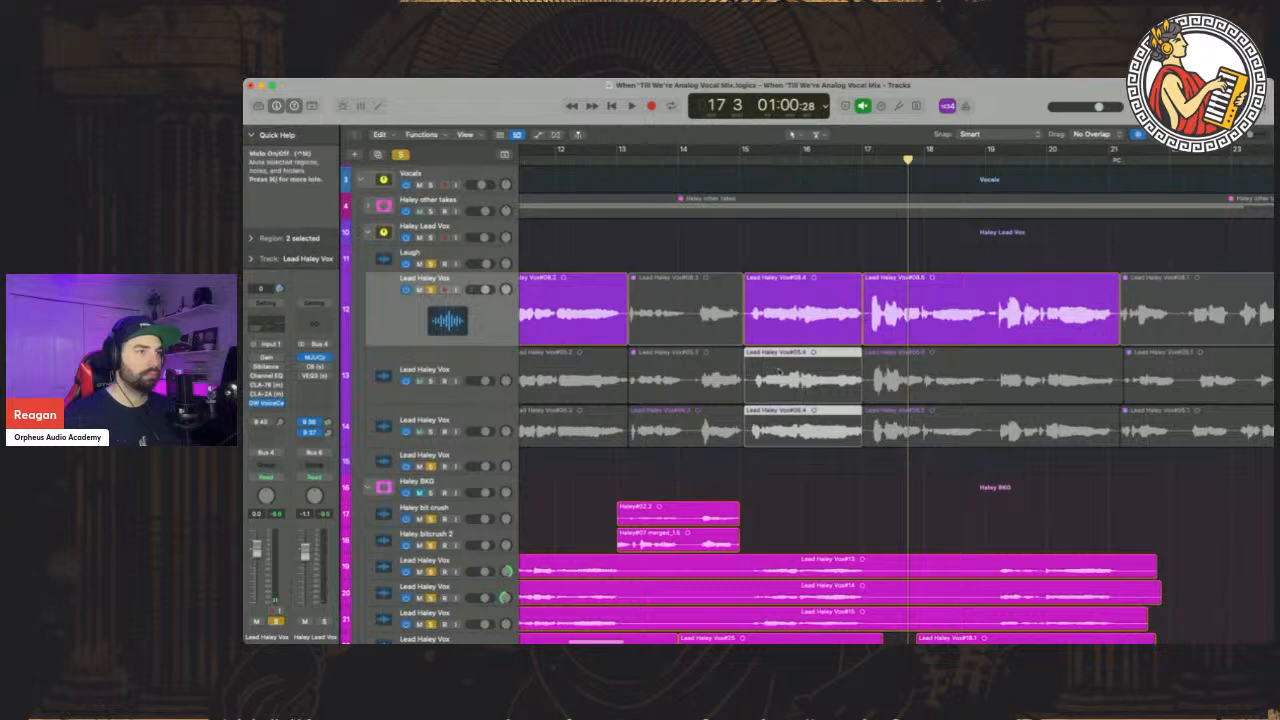
Audition the soloed lead vocal track 12 from just before bar 17 to bar 18 beat 4
click(855, 155)
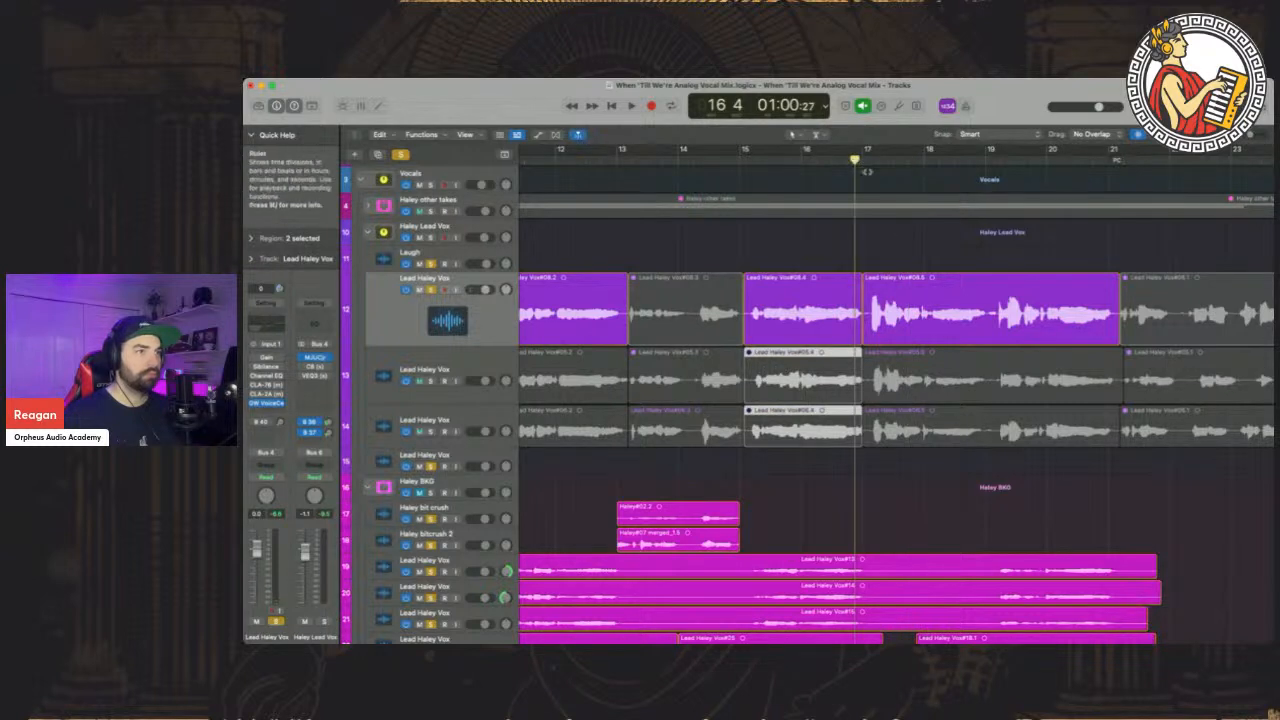
key(space)
scroll(959, 265, right, 2)
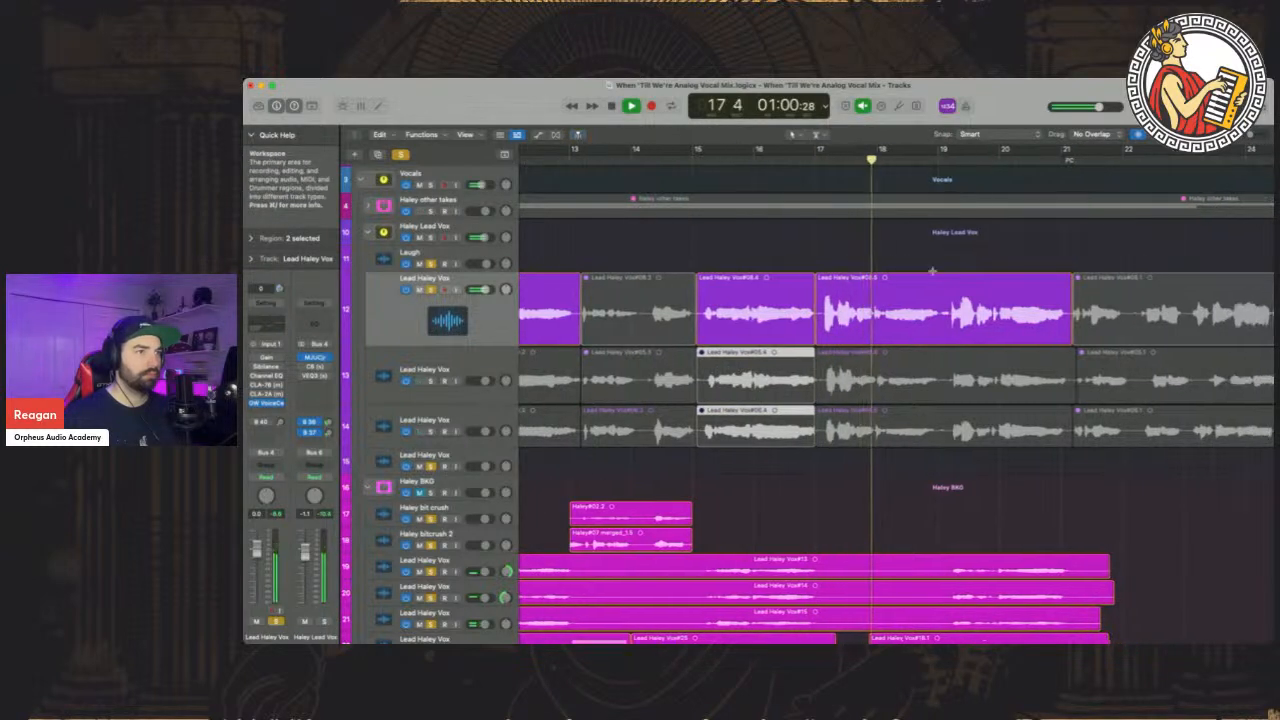
key(space)
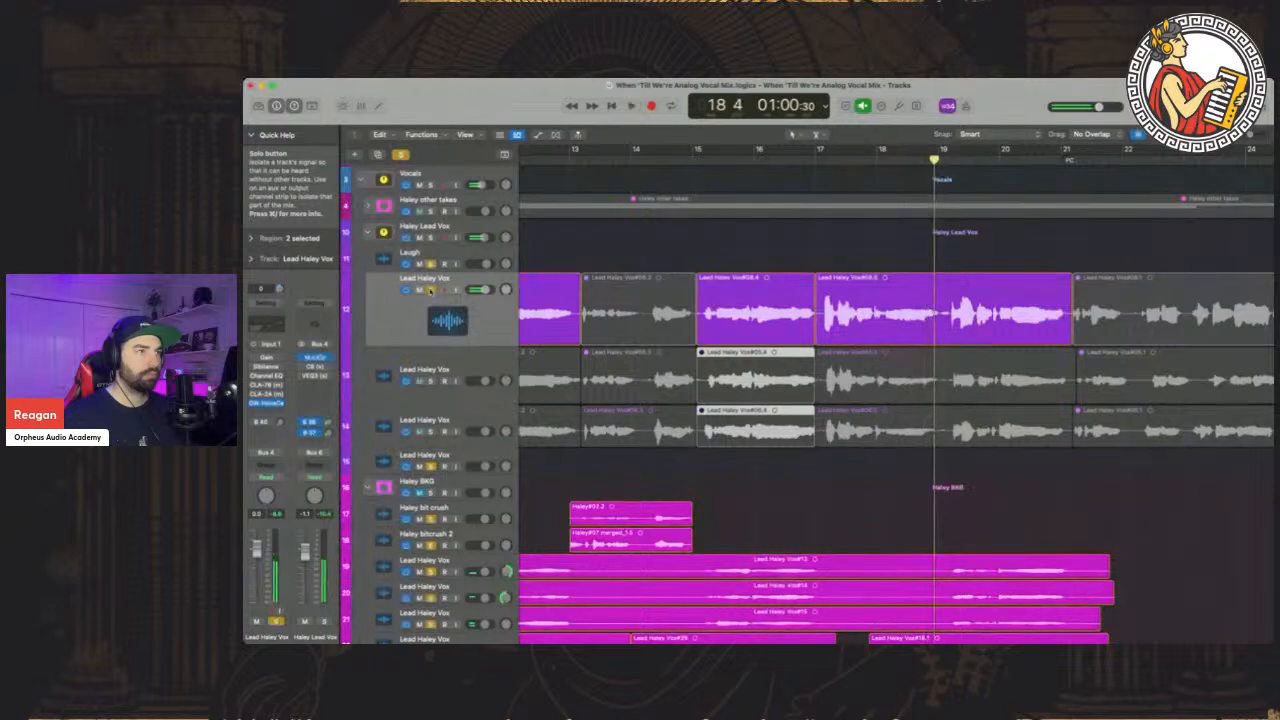
Switch the solo from lead vocal track 12 to track 13 and audition the phrase from bar 17
click(431, 290)
click(431, 381)
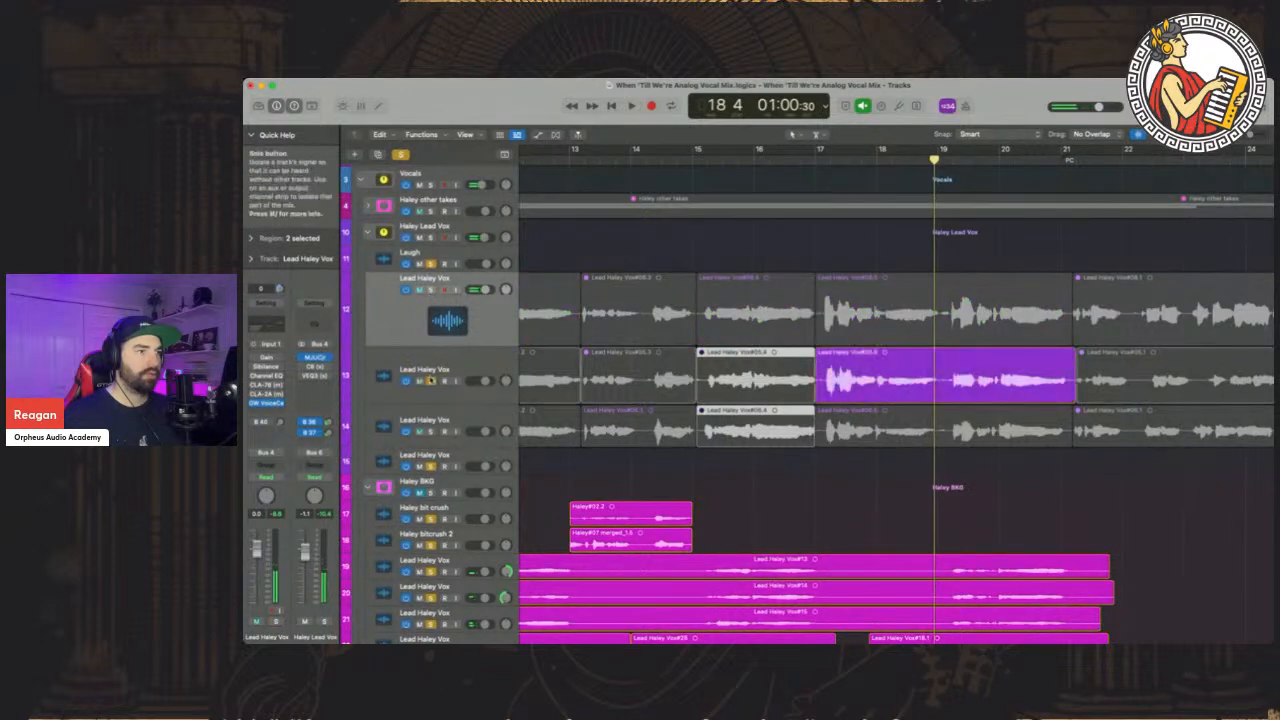
click(817, 158)
key(space)
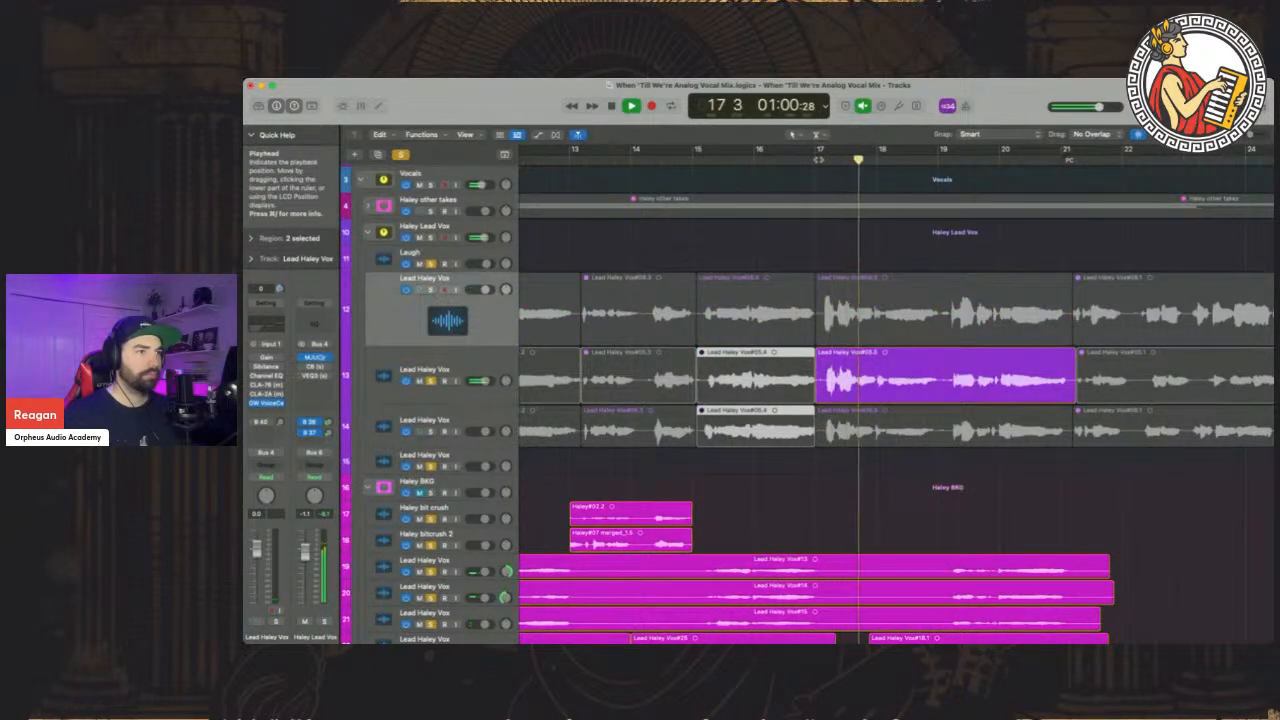
key(space)
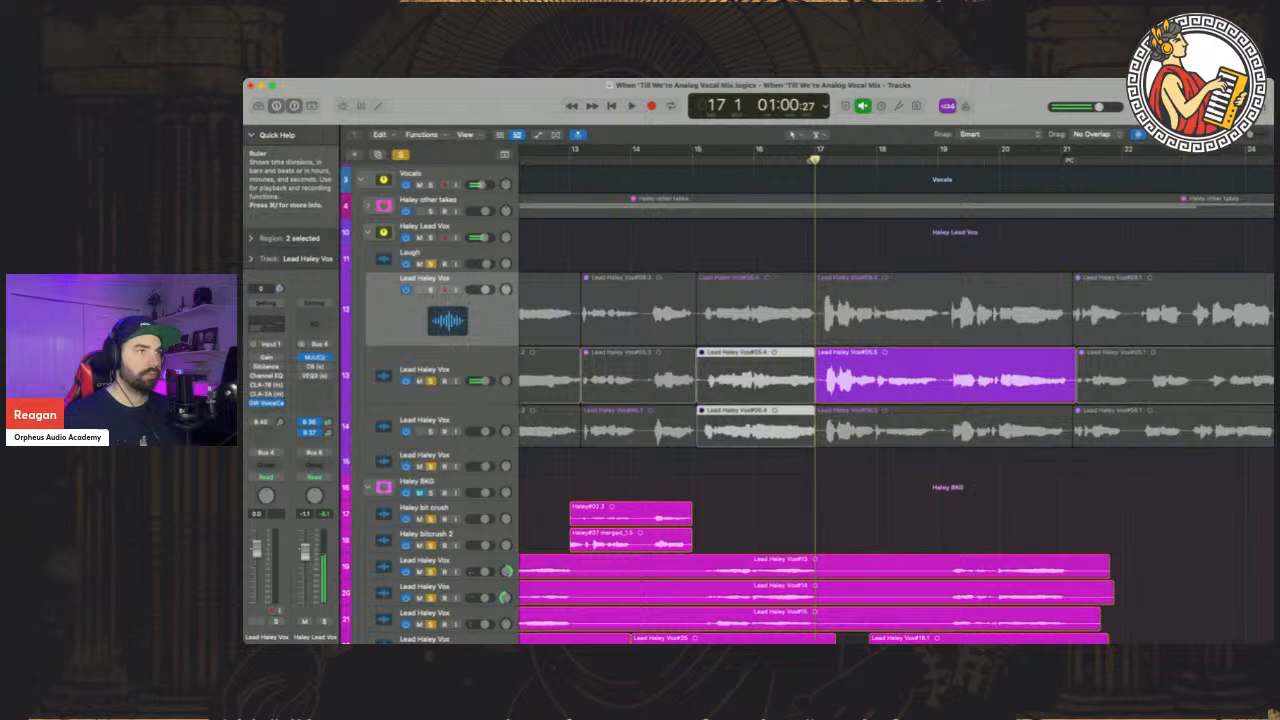
Switch the solo from lead vocal track 13 to track 14 and audition from bar 17 to just before bar 21
click(431, 381)
click(431, 431)
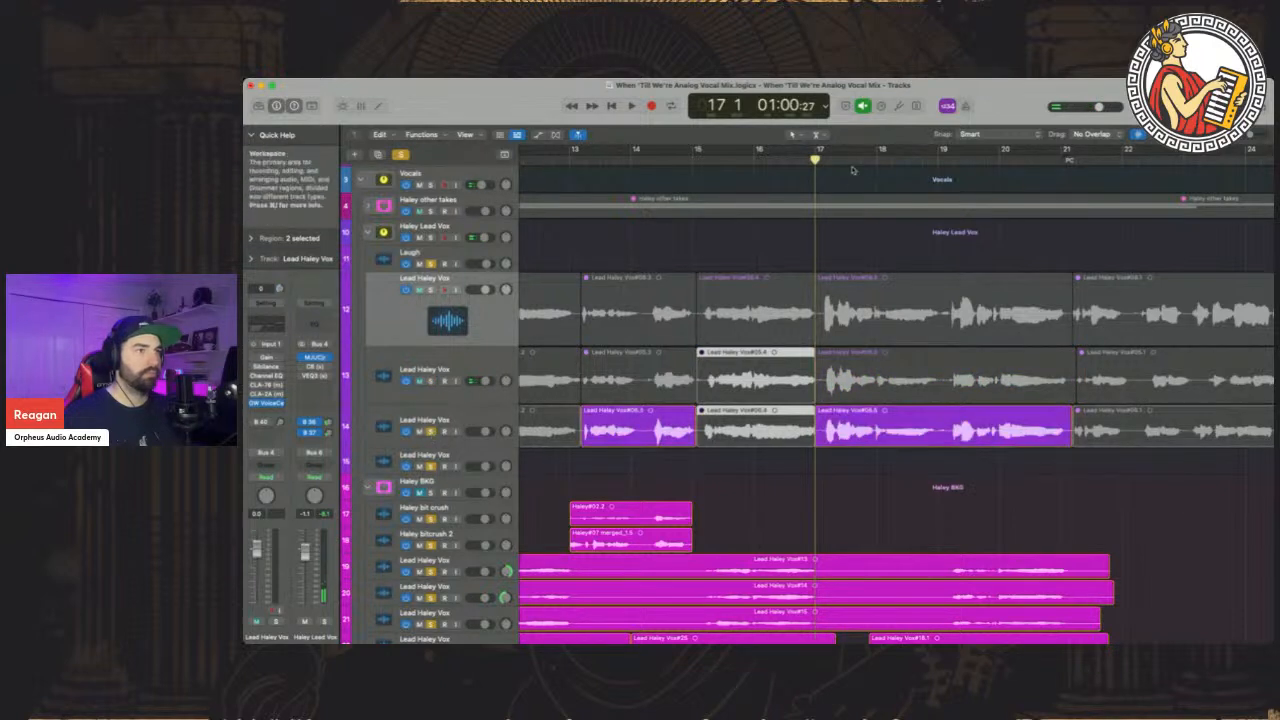
key(space)
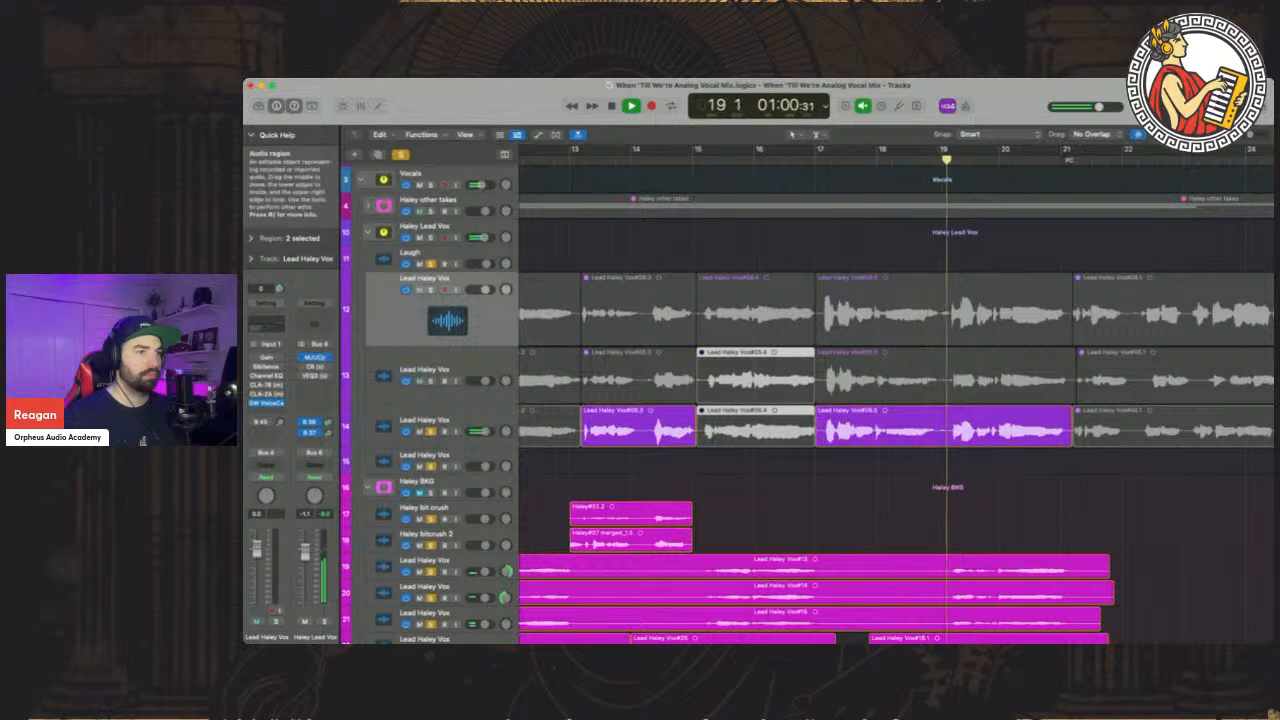
scroll(840, 282, right, 2)
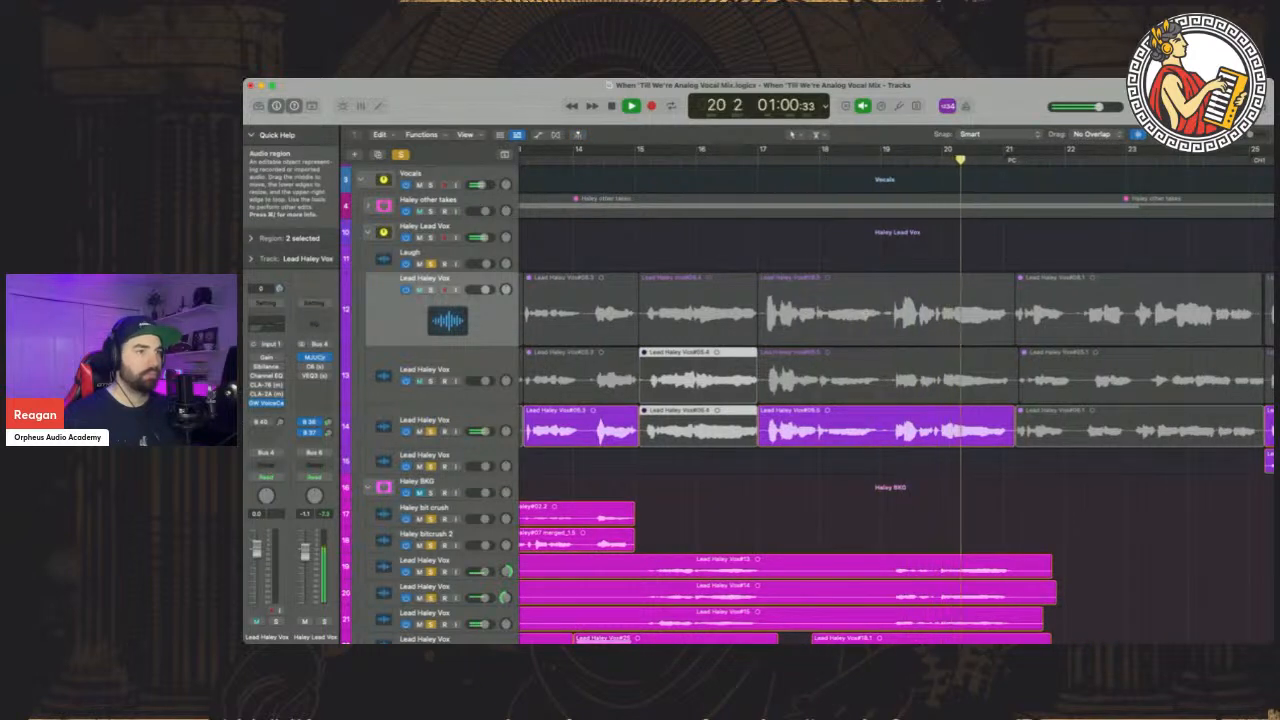
key(space)
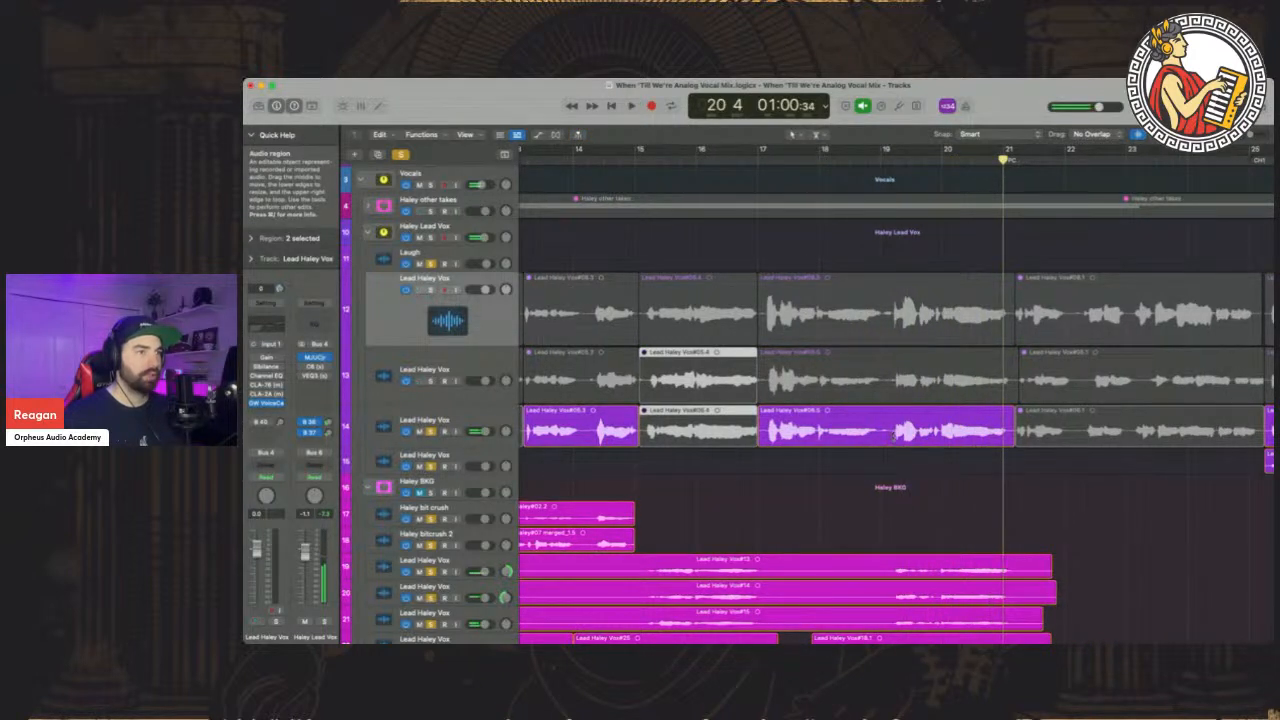
Split the bar 17–21 region on lead vocal track 14 just before bar 19 and return the playhead to bar 17
click(893, 436)
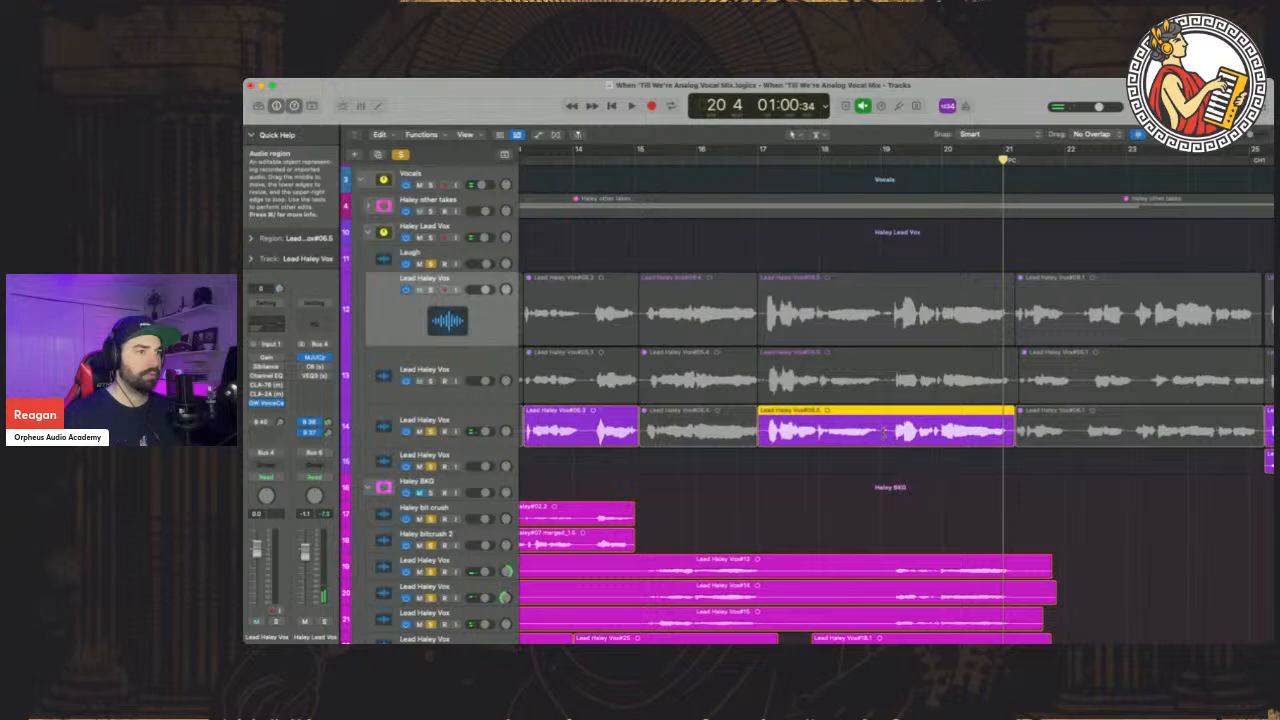
click(881, 432)
click(757, 156)
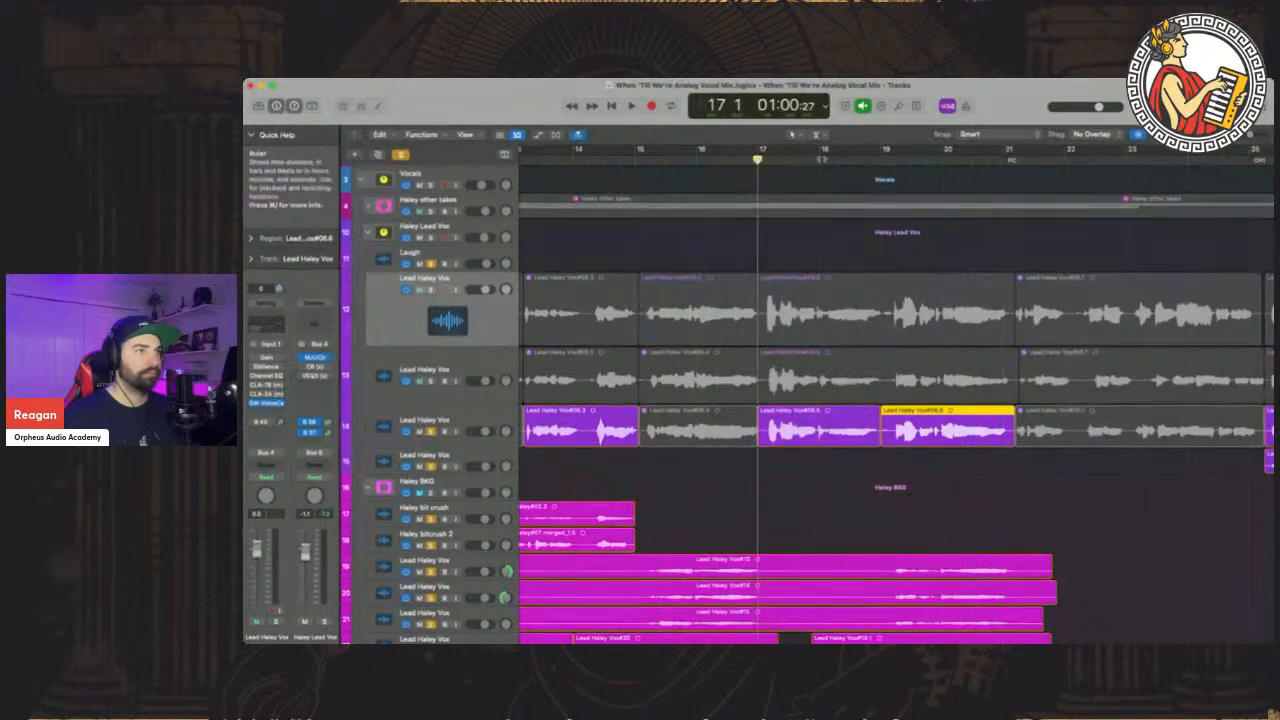
Switch the solo from lead vocal track 14 to track 12 and audition from bar 18 beat 4 to bar 21
click(866, 158)
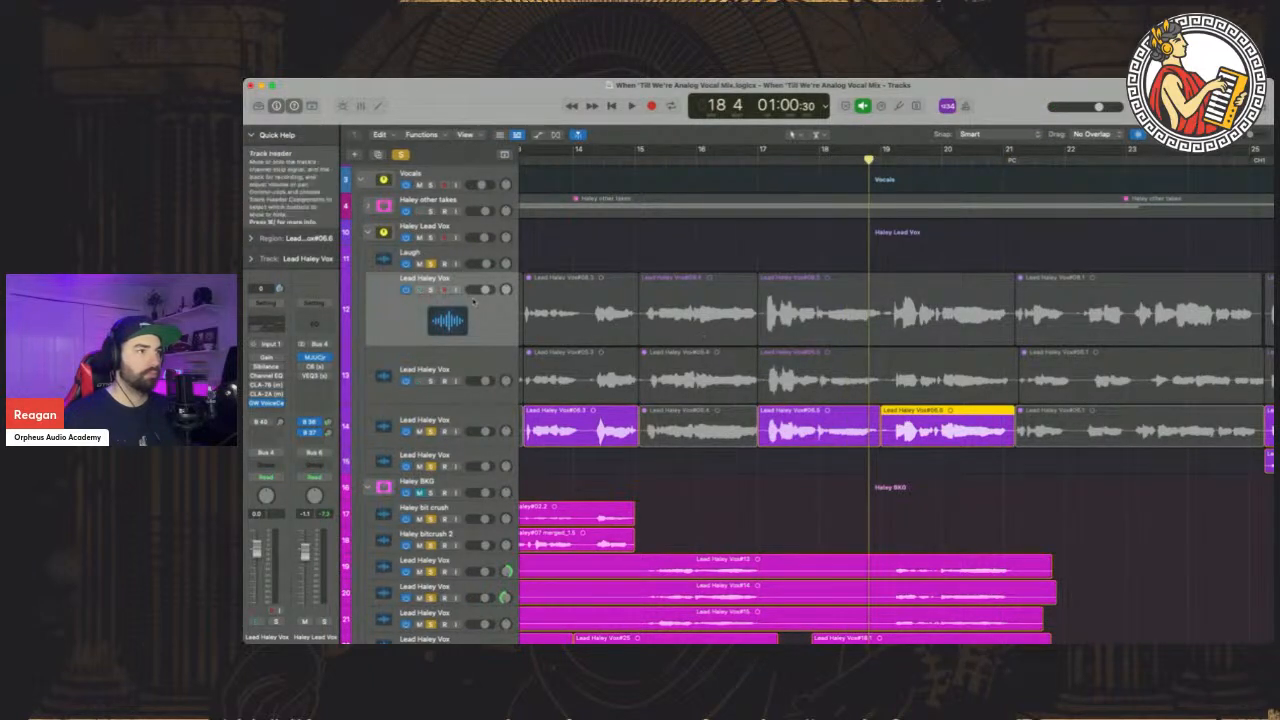
click(431, 290)
click(431, 431)
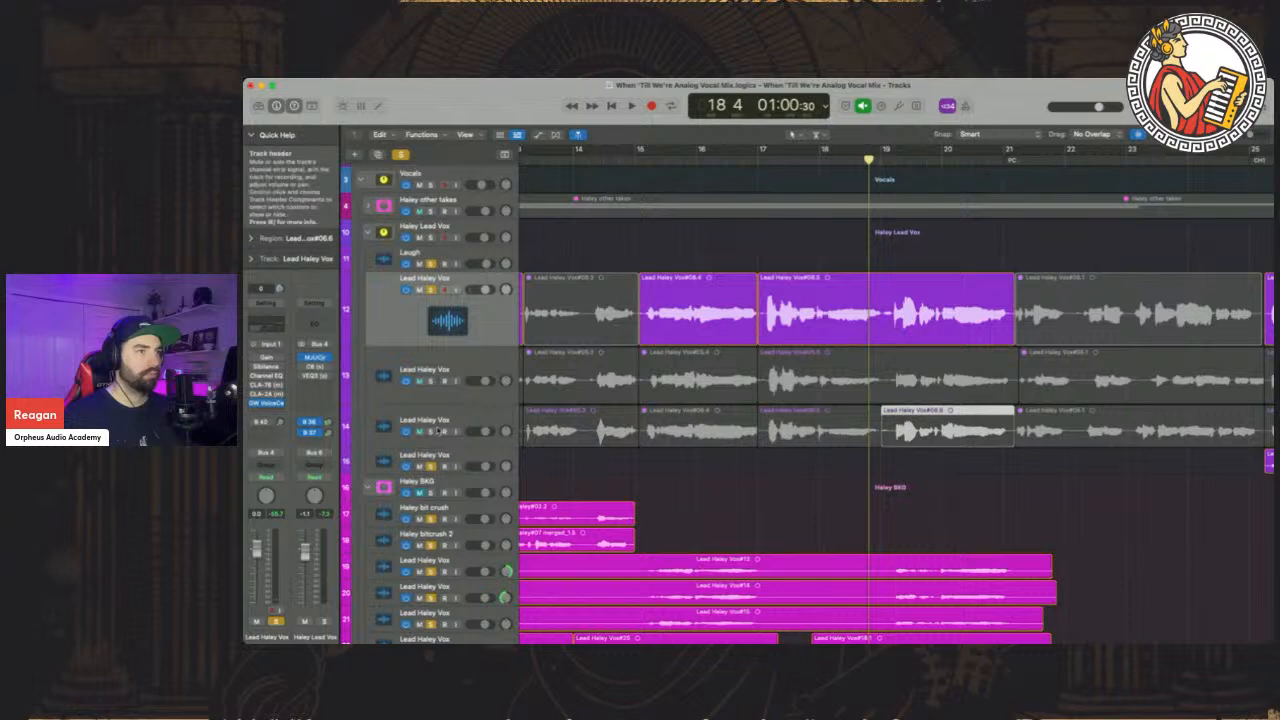
key(space)
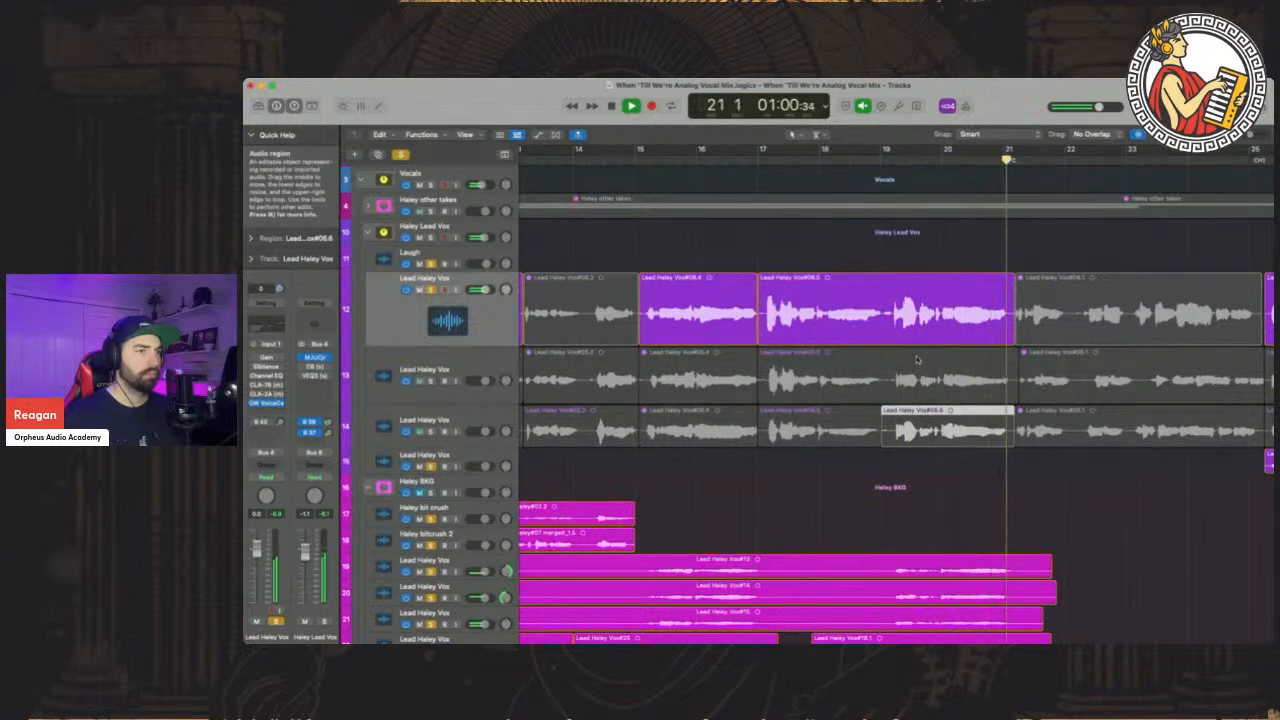
key(space)
Switch the solo from lead vocal track 12 to track 13 and audition the phrase from bar 19 to bar 21
click(431, 381)
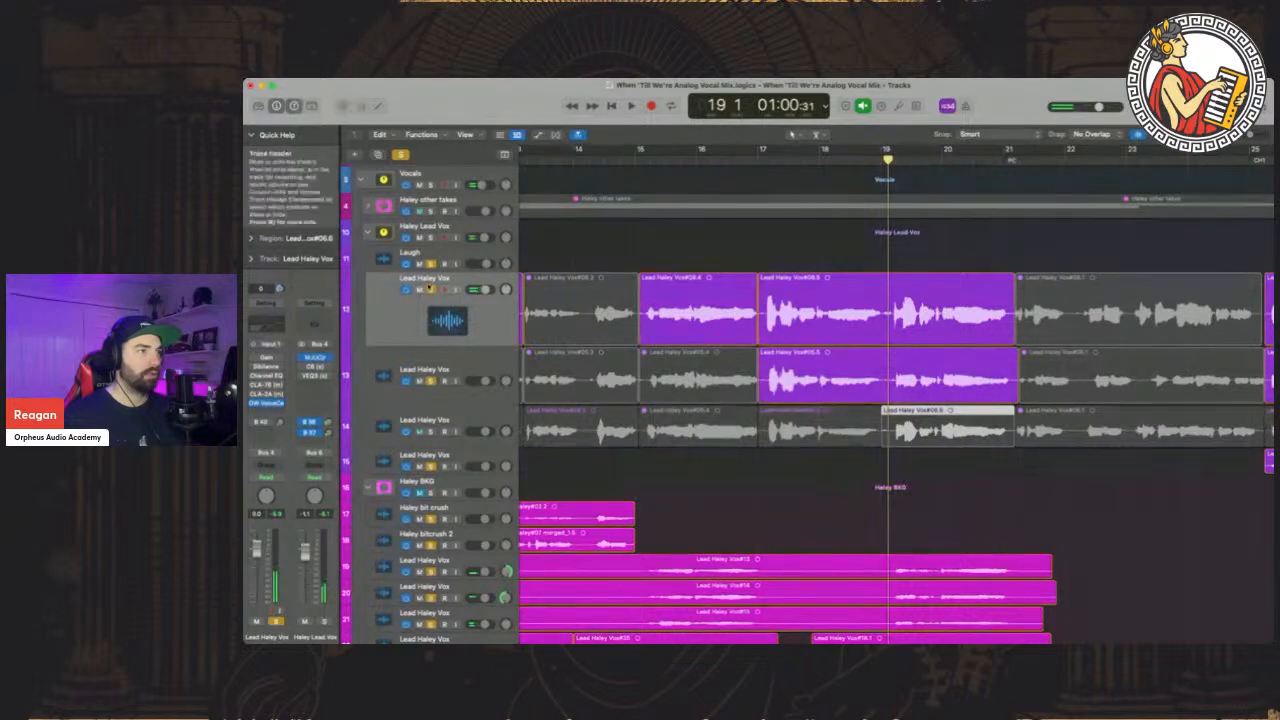
click(431, 282)
click(431, 289)
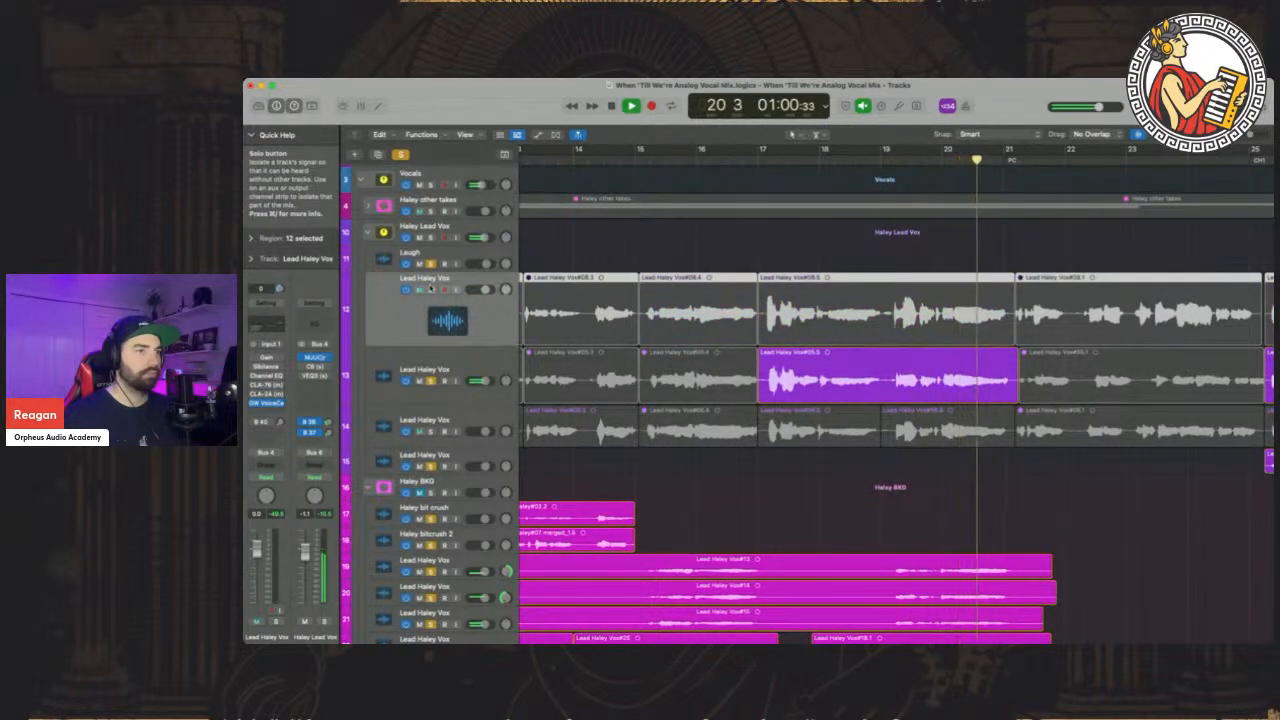
key(space)
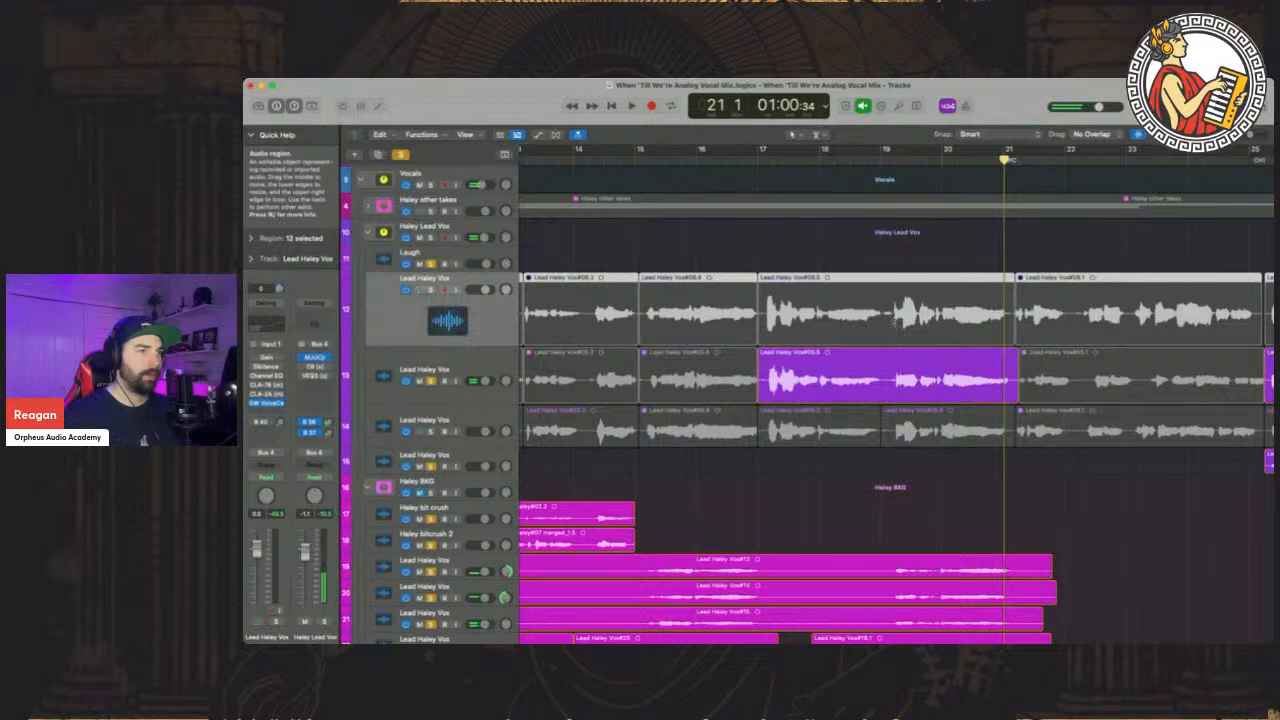
Split the bar 17–21 regions on lead vocal tracks 12 and 13 at the phrase gap near bar 19
click(893, 323)
click(896, 378)
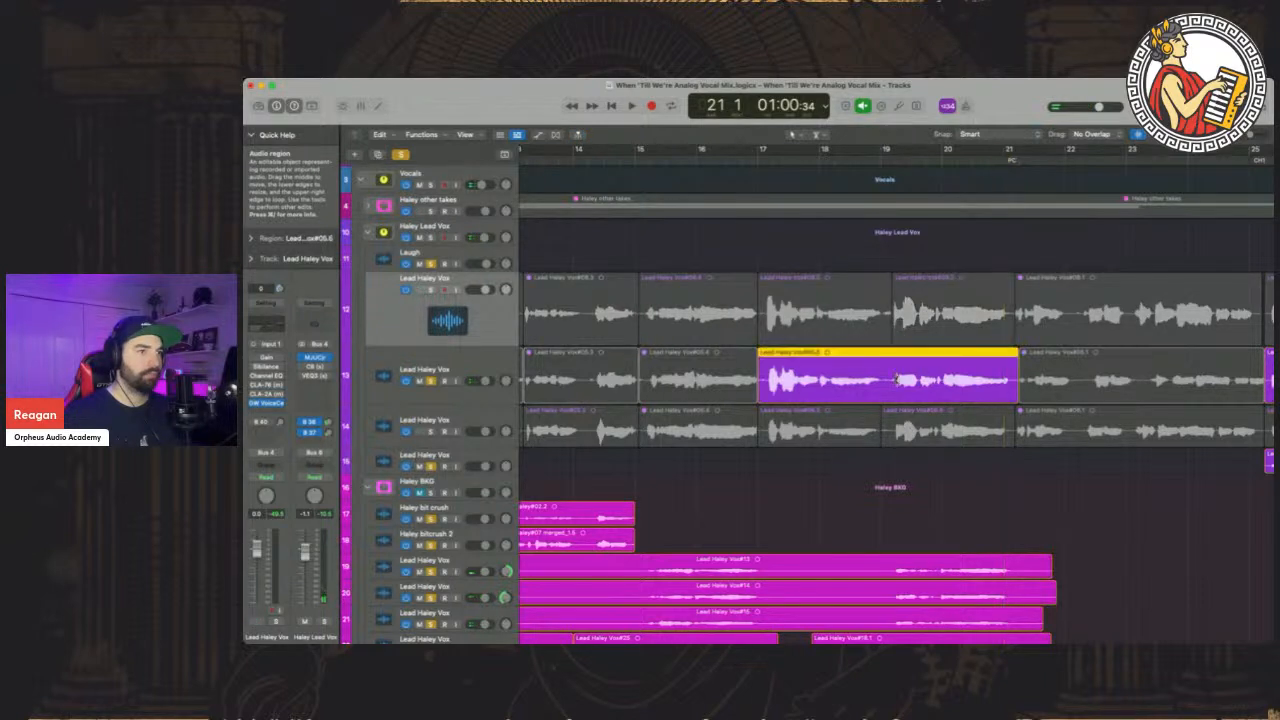
super+click(885, 382)
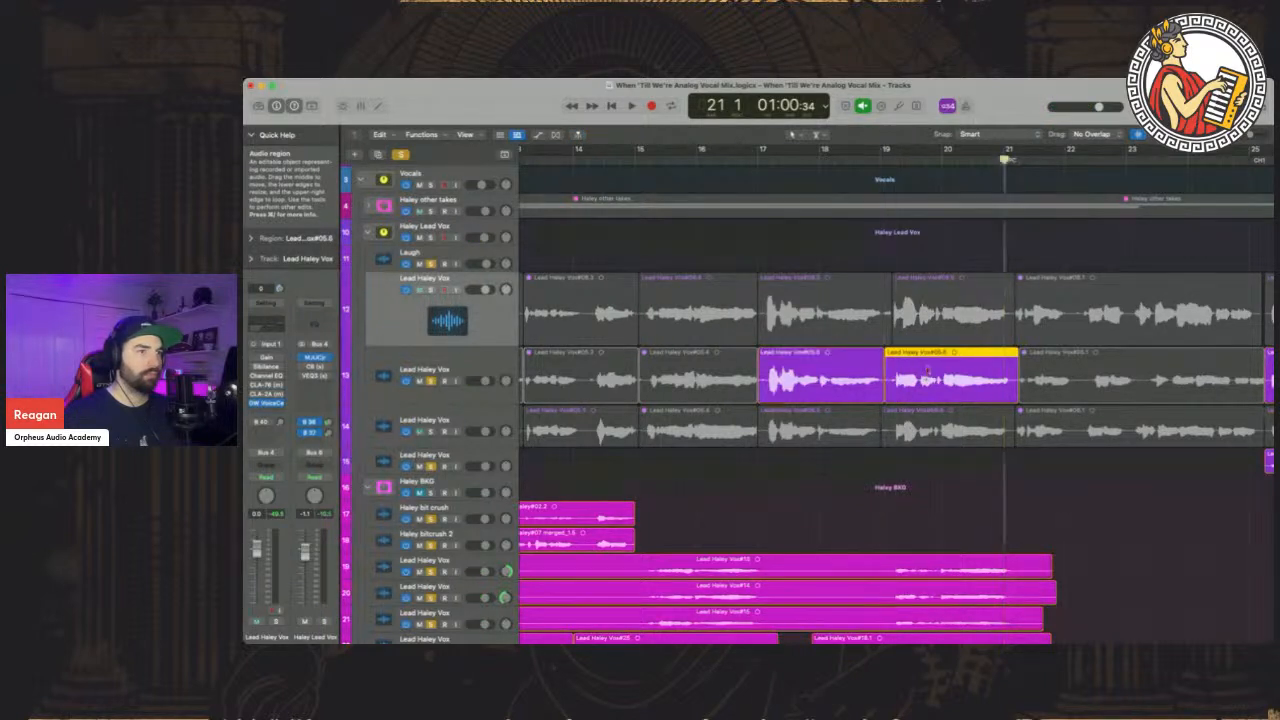
Mute both bar 17–21 regions on track 13, the bar 17–19 region on track 12 and the bar 19–21 region on track 14
key(ctrl+m)
click(800, 365)
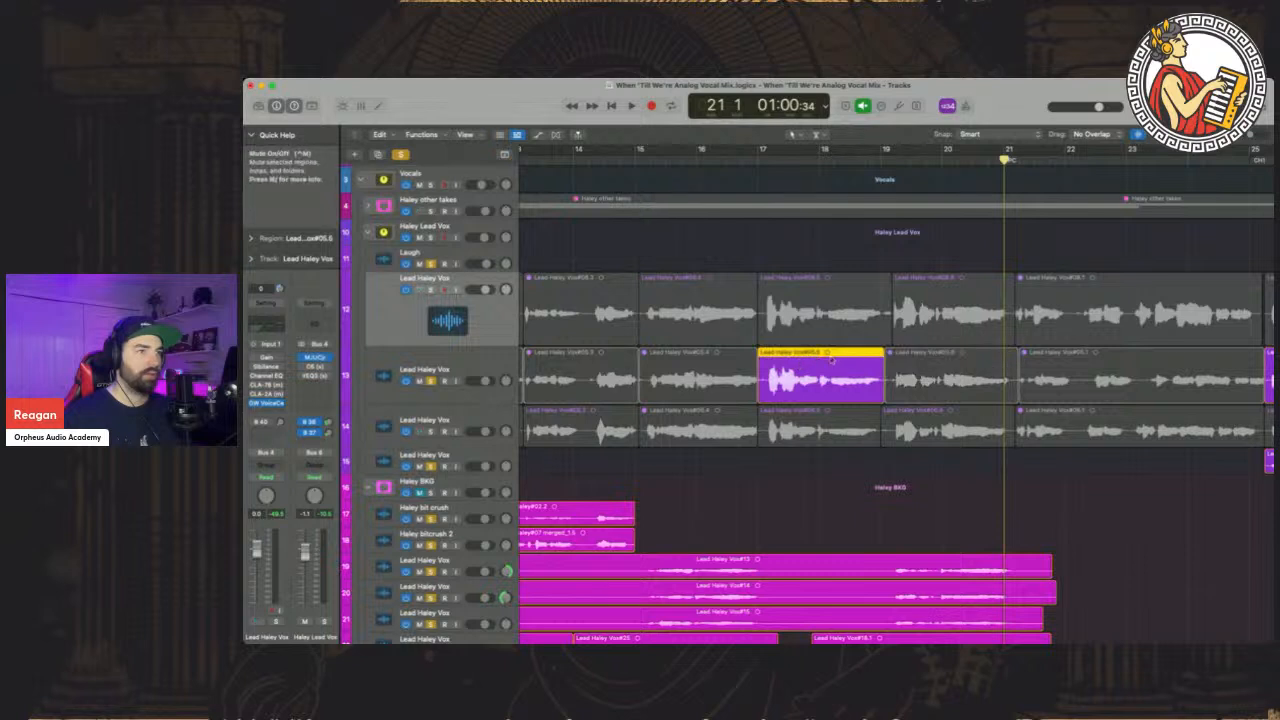
click(822, 305)
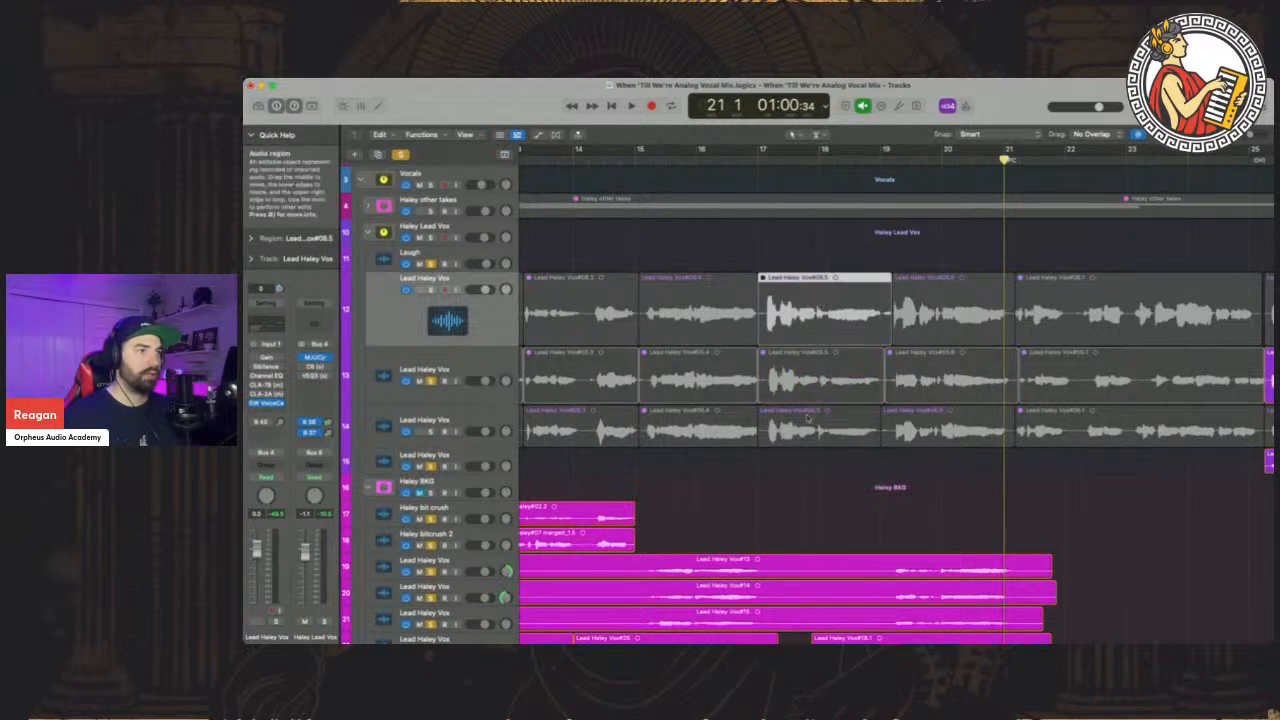
click(962, 422)
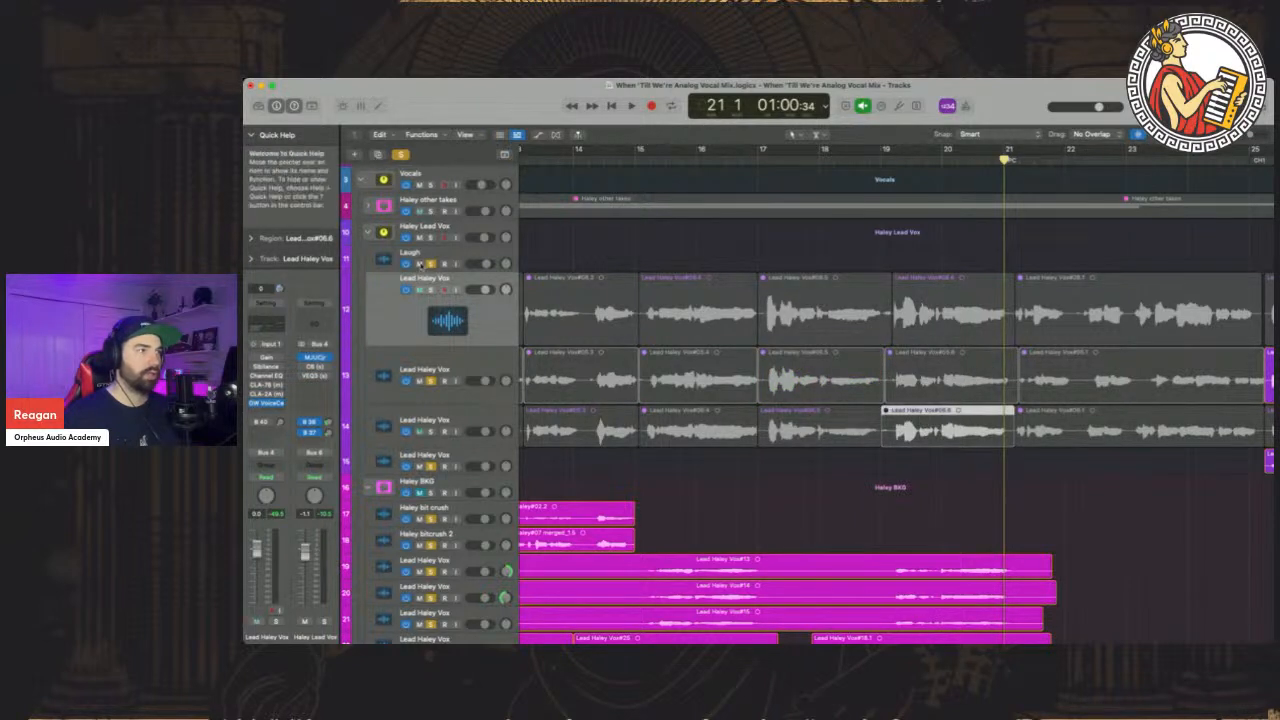
Add tracks 14 and 12 to the soloed lead vocals and audition the verse comp from just before bar 9 to bar 21
click(430, 430)
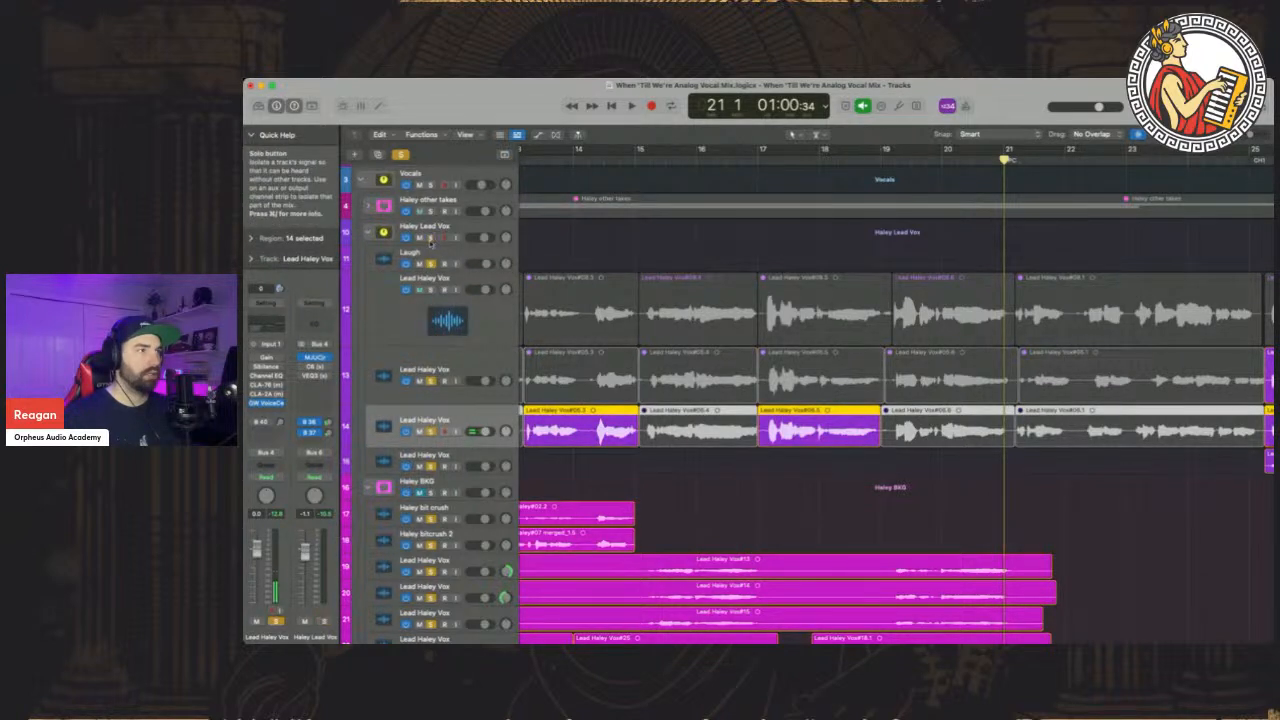
scroll(614, 320, left, 10)
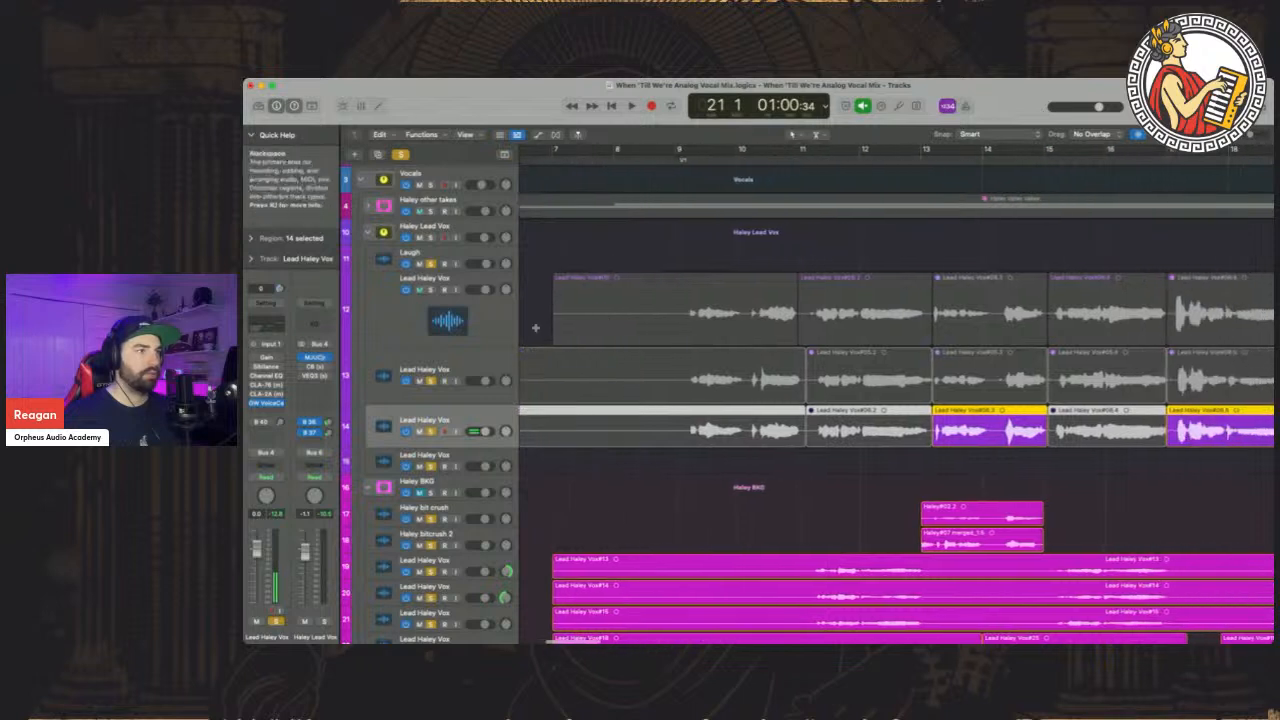
click(431, 290)
drag(1256, 136, 1249, 137)
scroll(1000, 265, right, 1)
scroll(960, 270, left, 2)
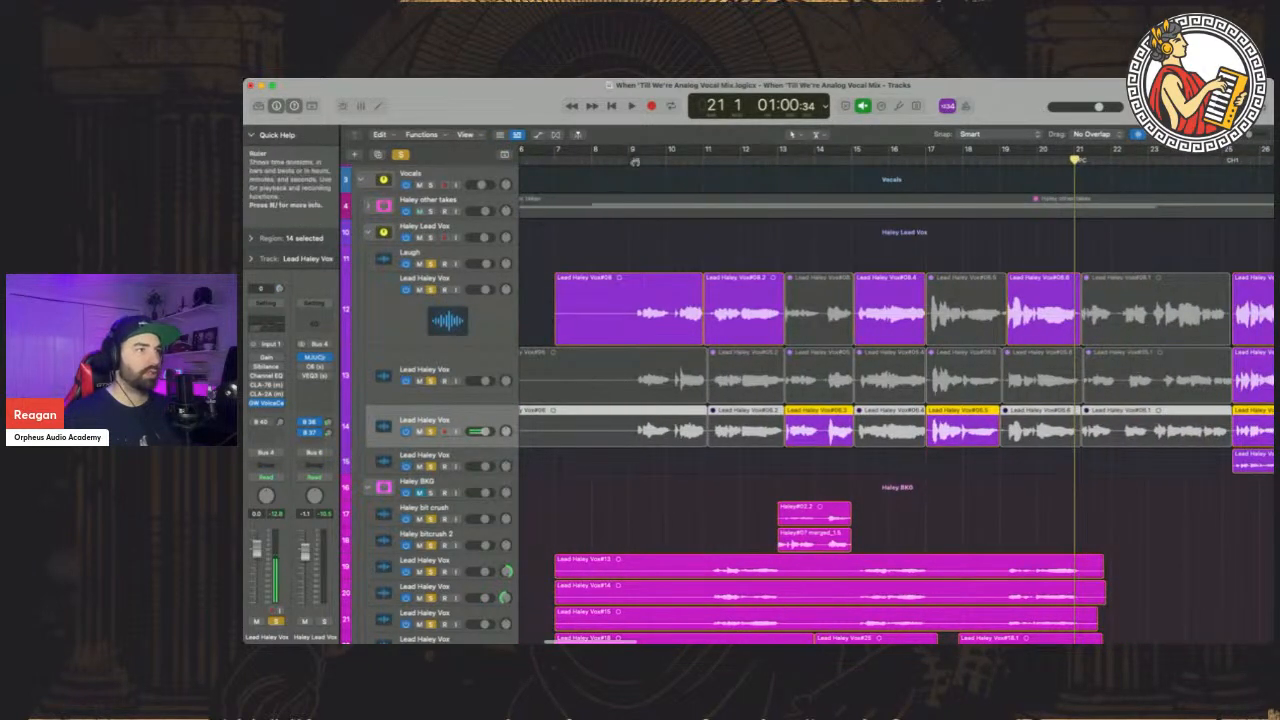
click(623, 161)
key(space)
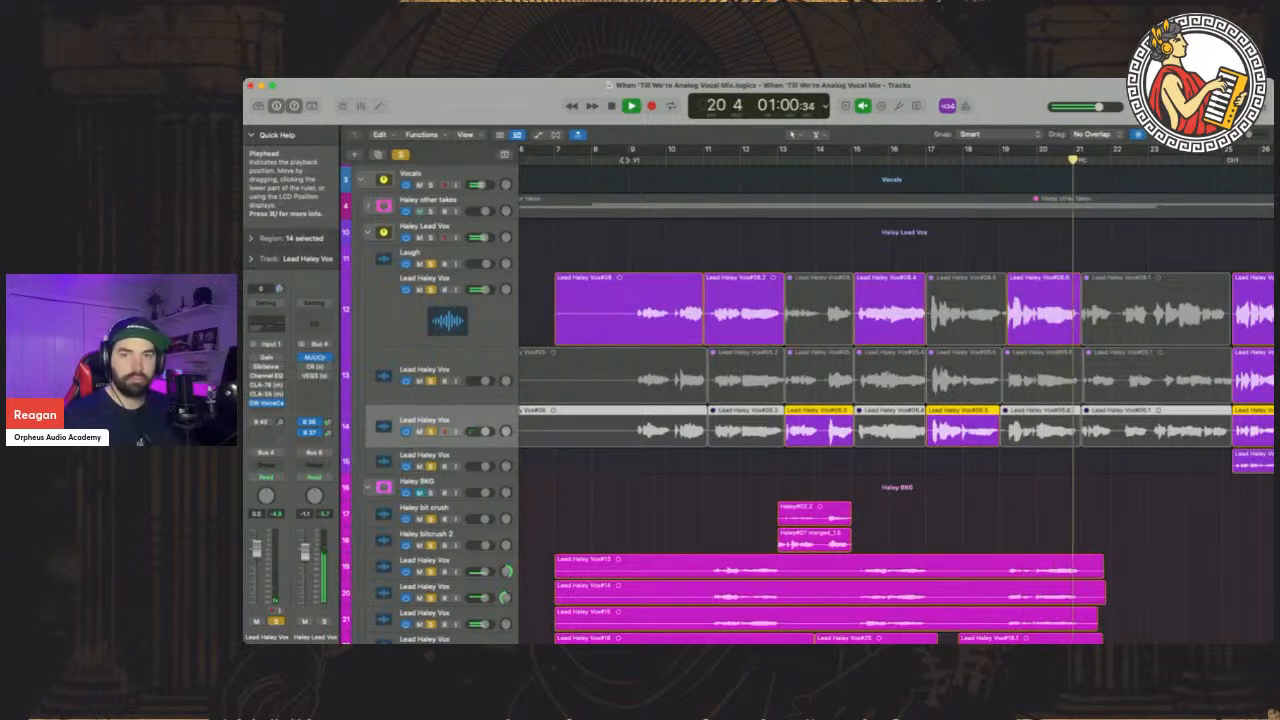
key(space)
Place the playhead at bar 11 with the lead vocal tracks in view
scroll(888, 372, right, 5)
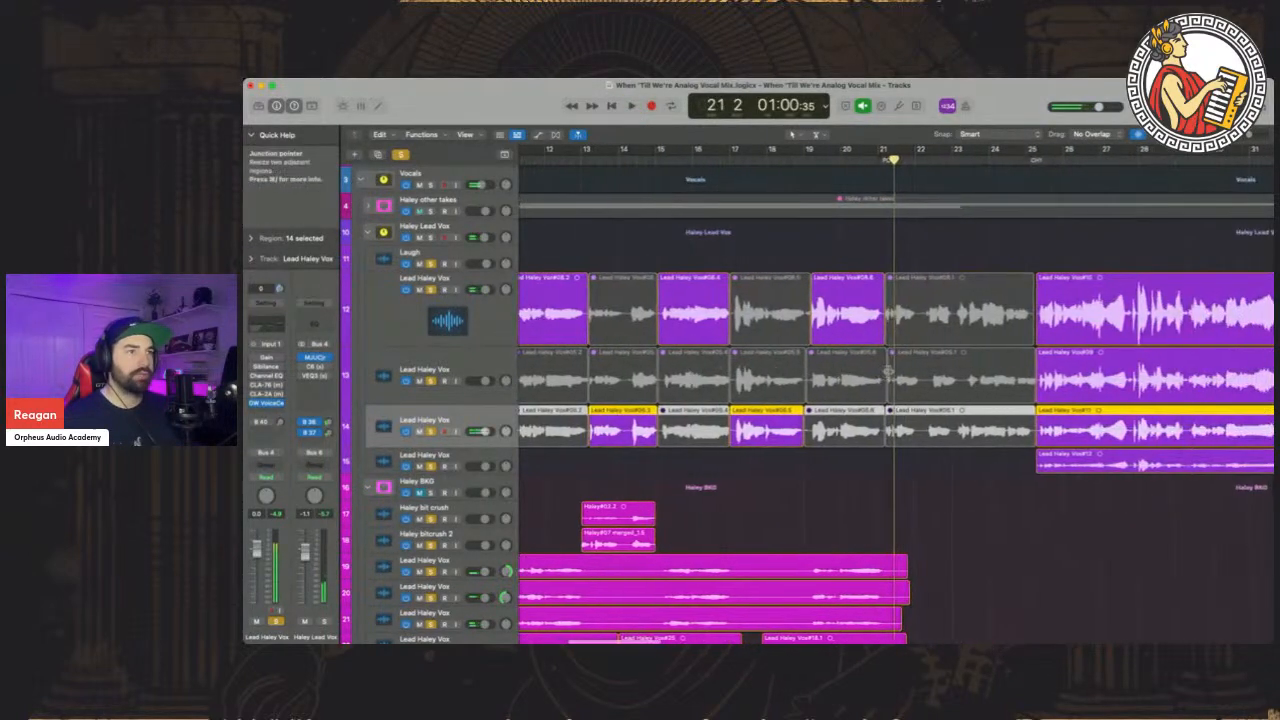
scroll(890, 375, left, 6)
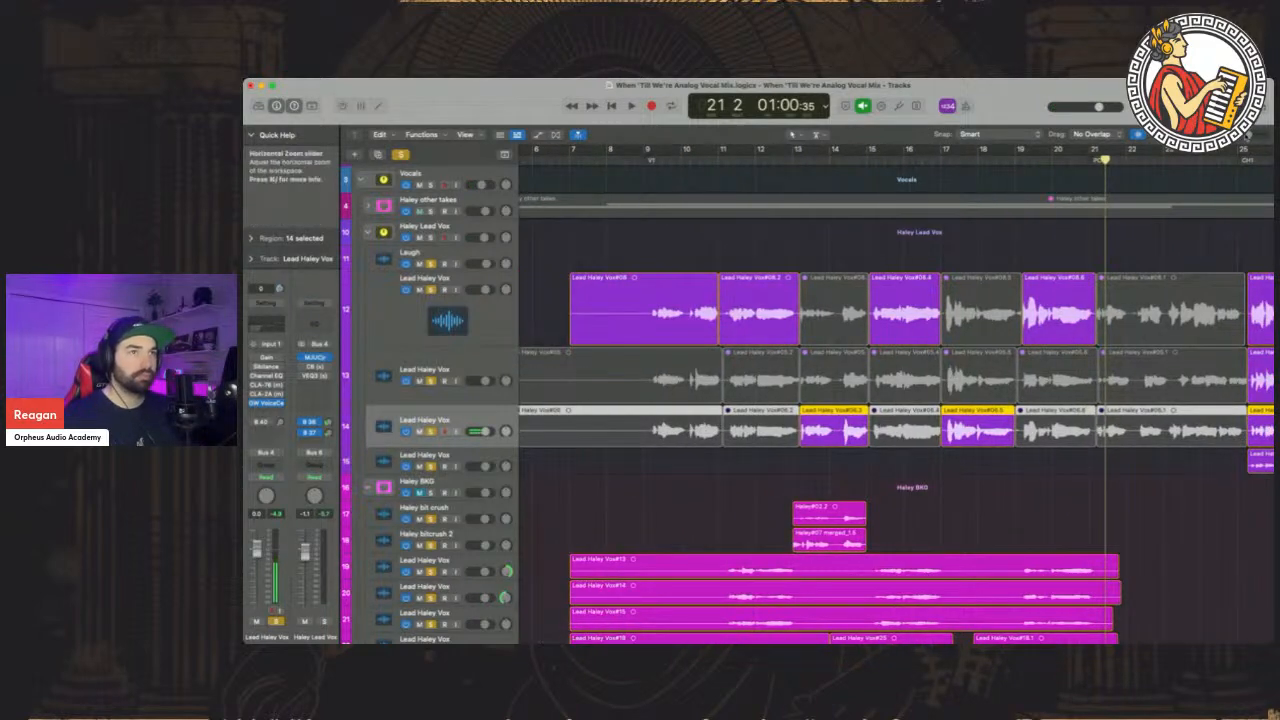
drag(1249, 135, 1244, 135)
scroll(492, 297, up, 2)
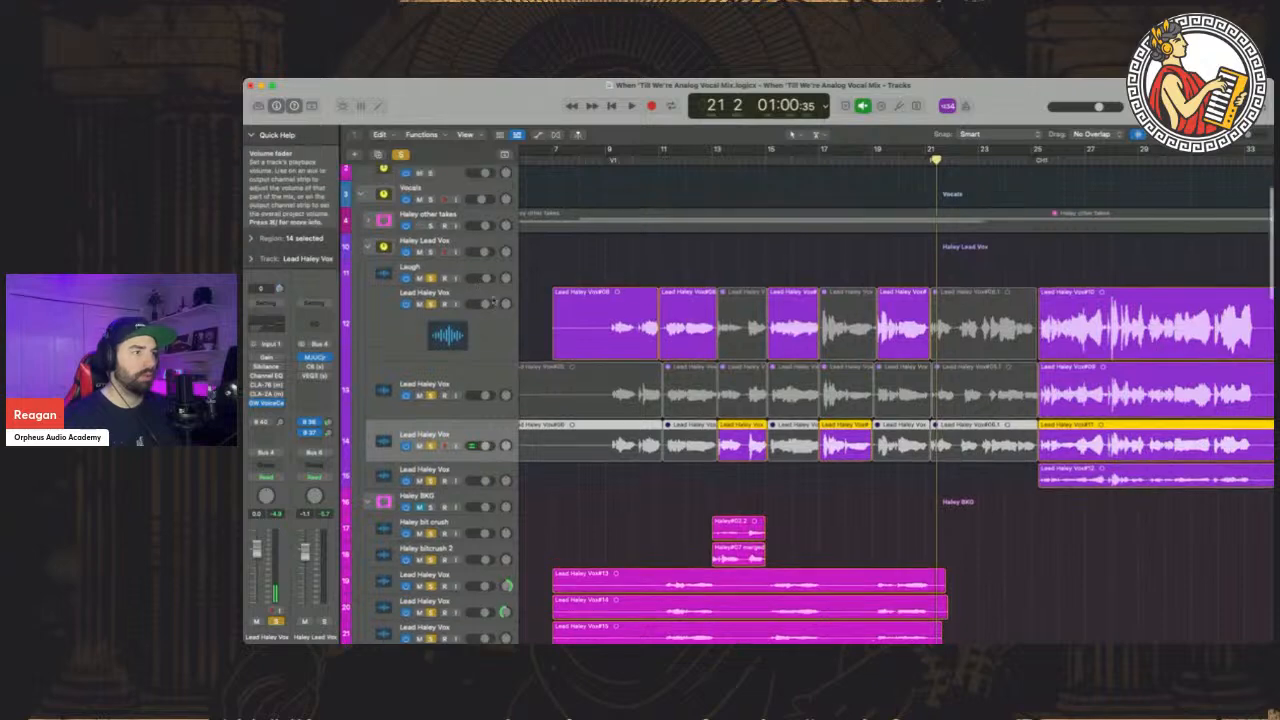
scroll(880, 349, down, 5)
scroll(880, 349, up, 3)
scroll(880, 349, left, 3)
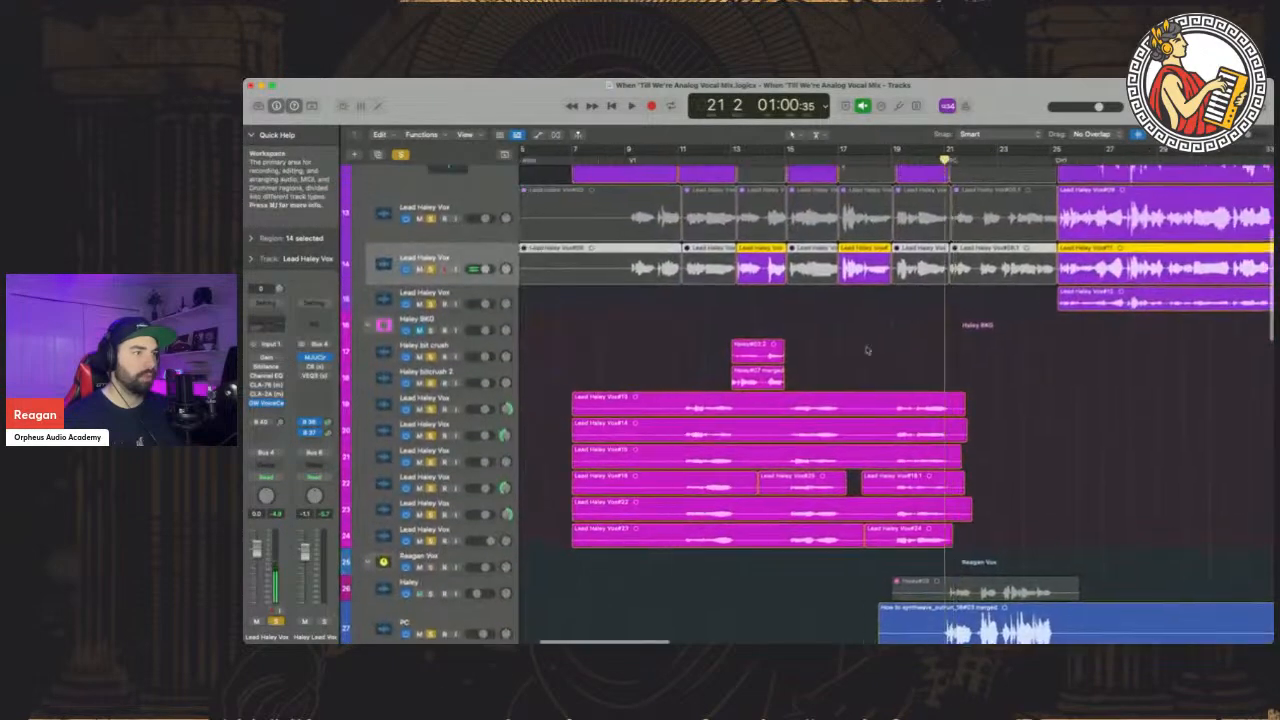
click(762, 160)
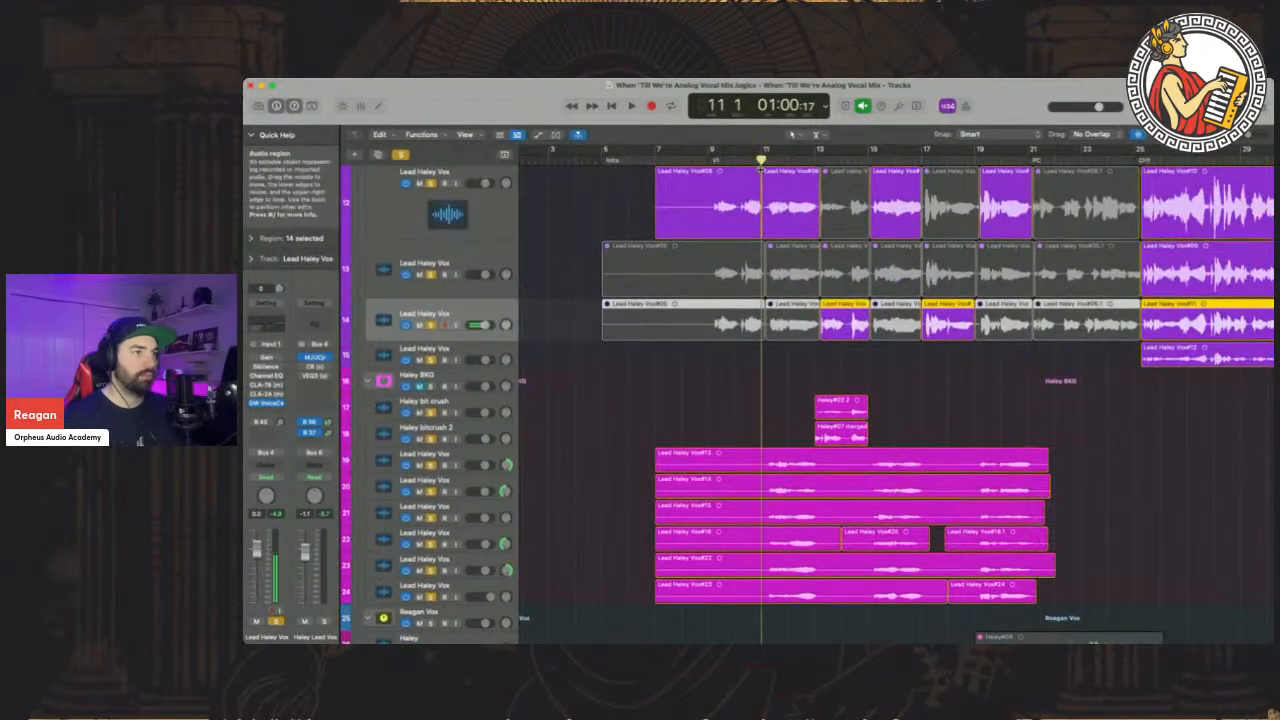
scroll(806, 351, up, 3)
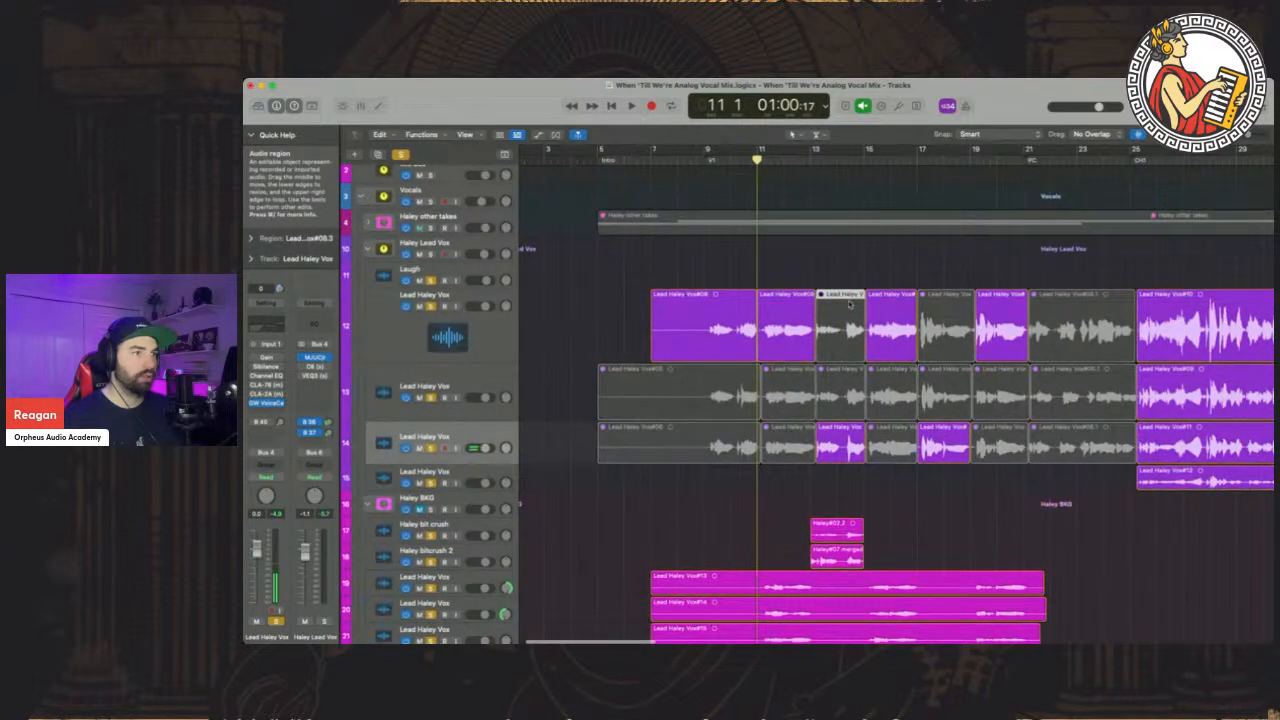
Move the muted bar 13–15 region from lead vocal track 12 down to track 15, keeping its timing
drag(843, 306, 963, 488)
scroll(850, 470, left, 1)
scroll(845, 310, left, 1)
scroll(870, 495, up, 1)
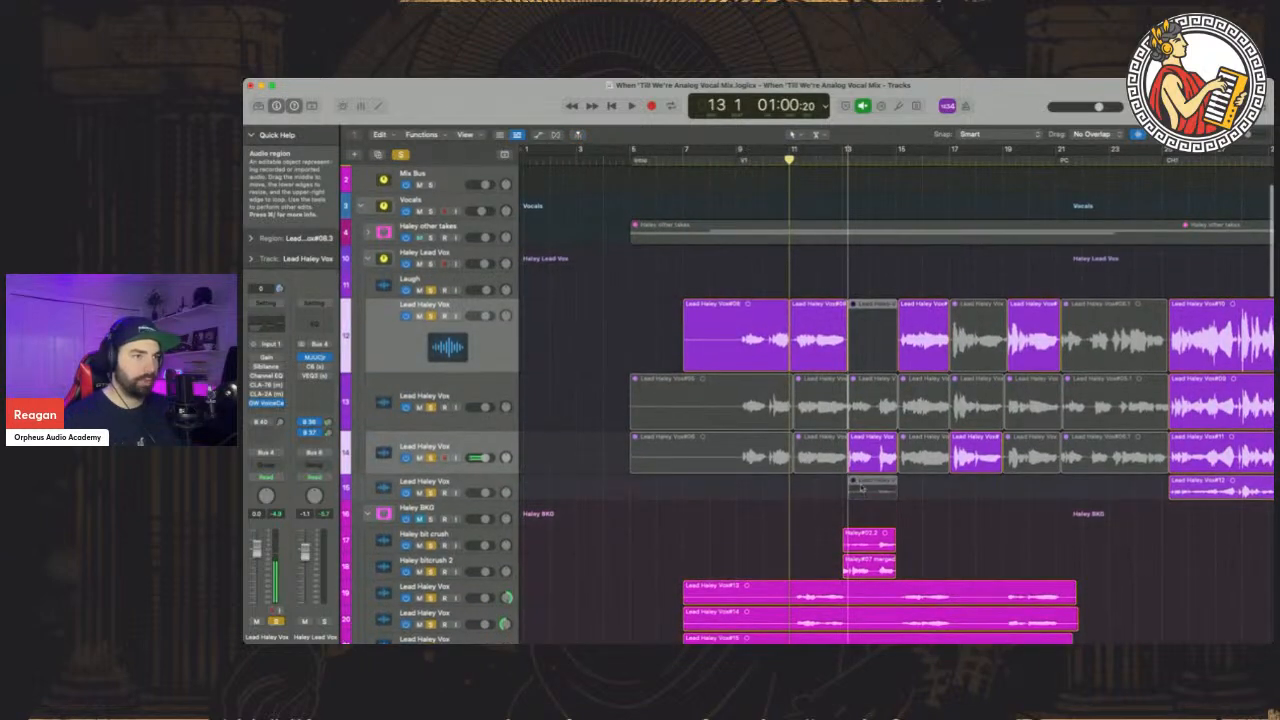
drag(861, 488, 864, 488)
scroll(938, 440, right, 2)
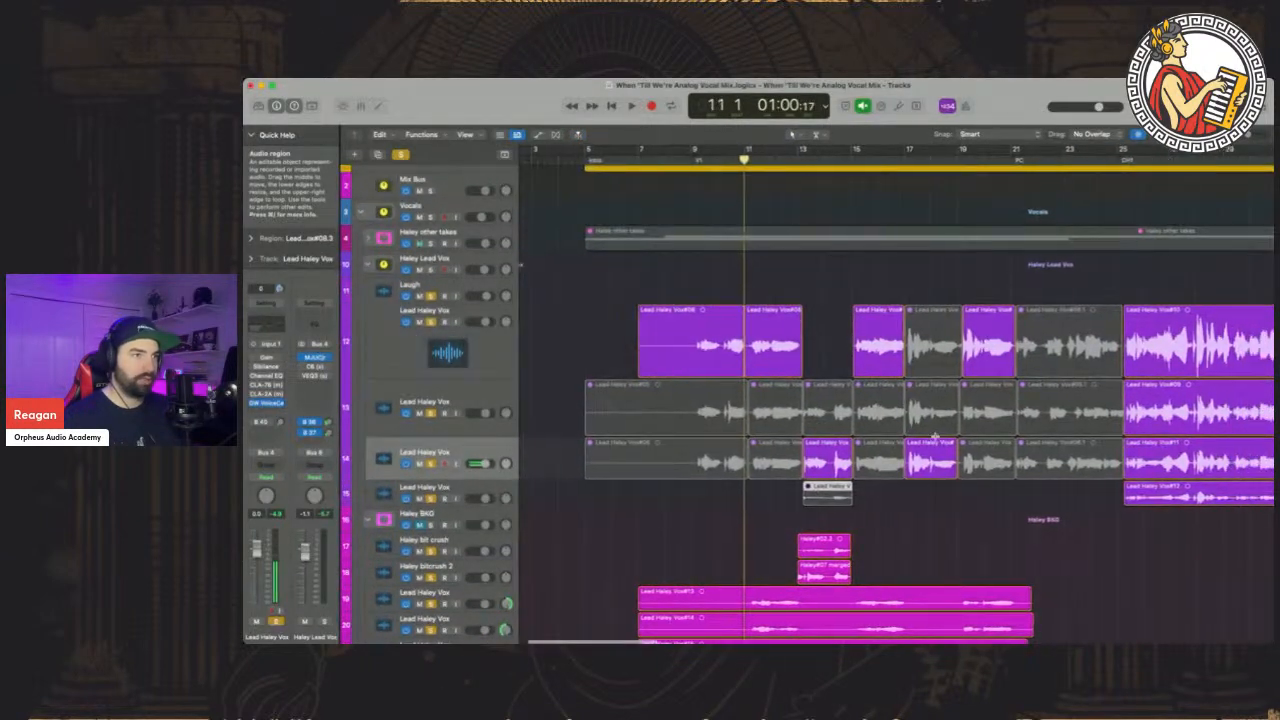
Try moving the muted bar 17–19 region from lead vocal track 13 down to track 15, and undo the move
shift+click(921, 332)
mouse_move(921, 332)
mouse_down()
mouse_move(922, 492)
mouse_move(922, 336)
mouse_up()
click(907, 265)
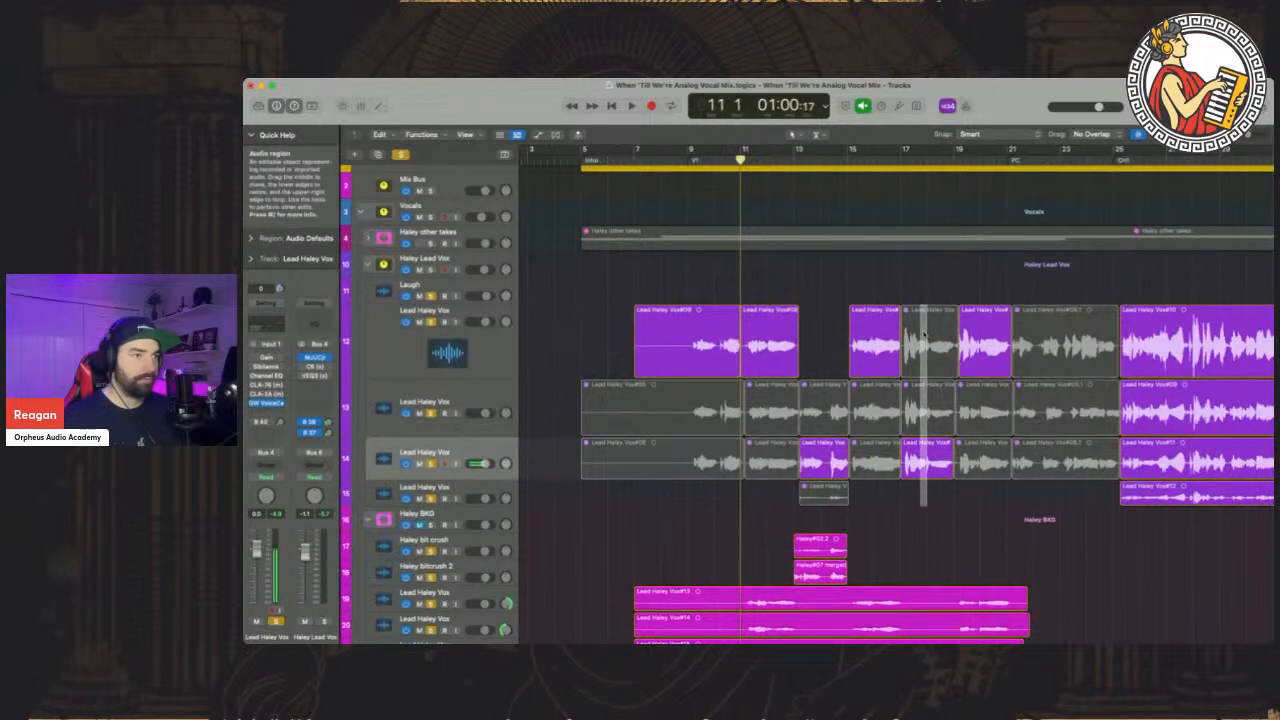
click(914, 314)
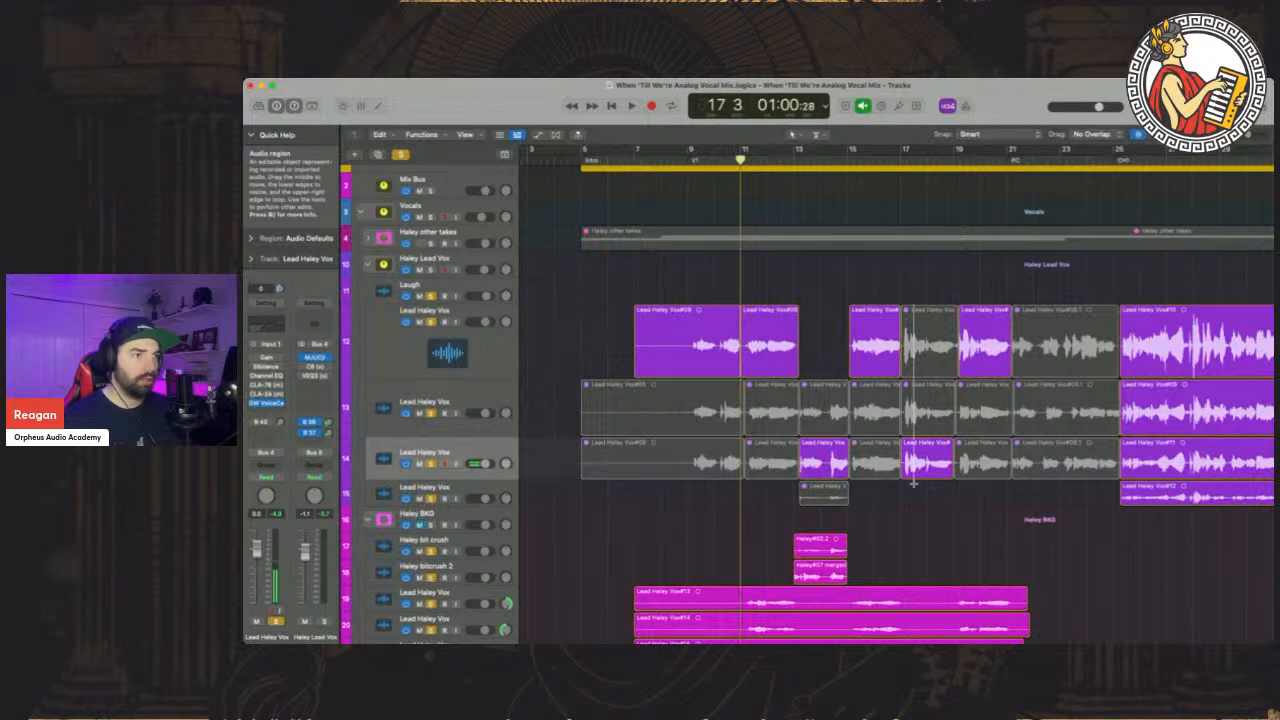
click(929, 312)
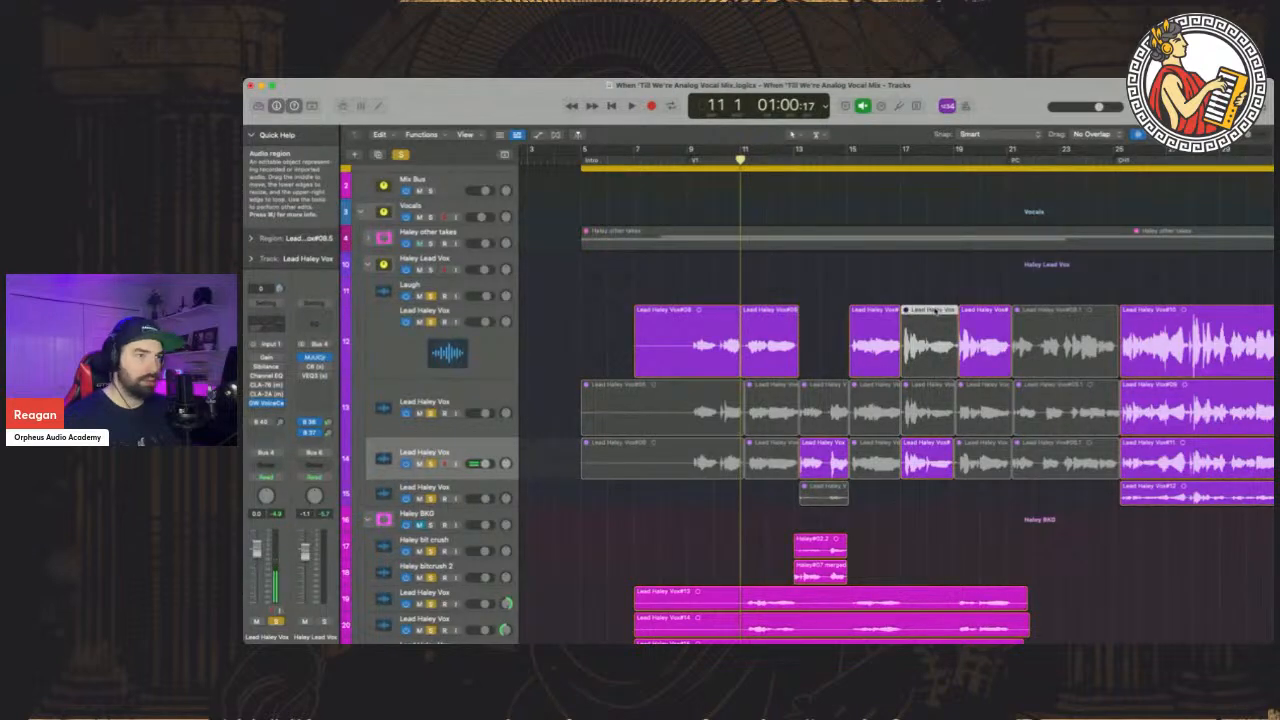
drag(930, 392, 928, 496)
click(1052, 311)
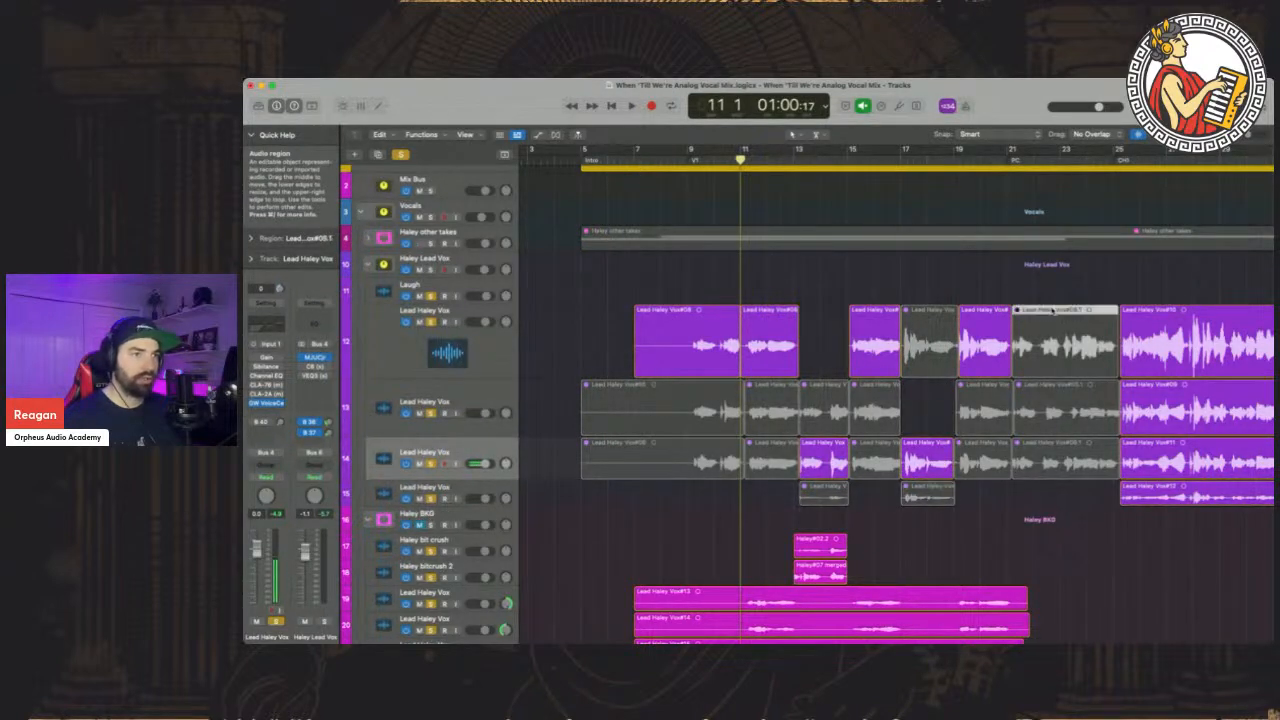
click(1045, 313)
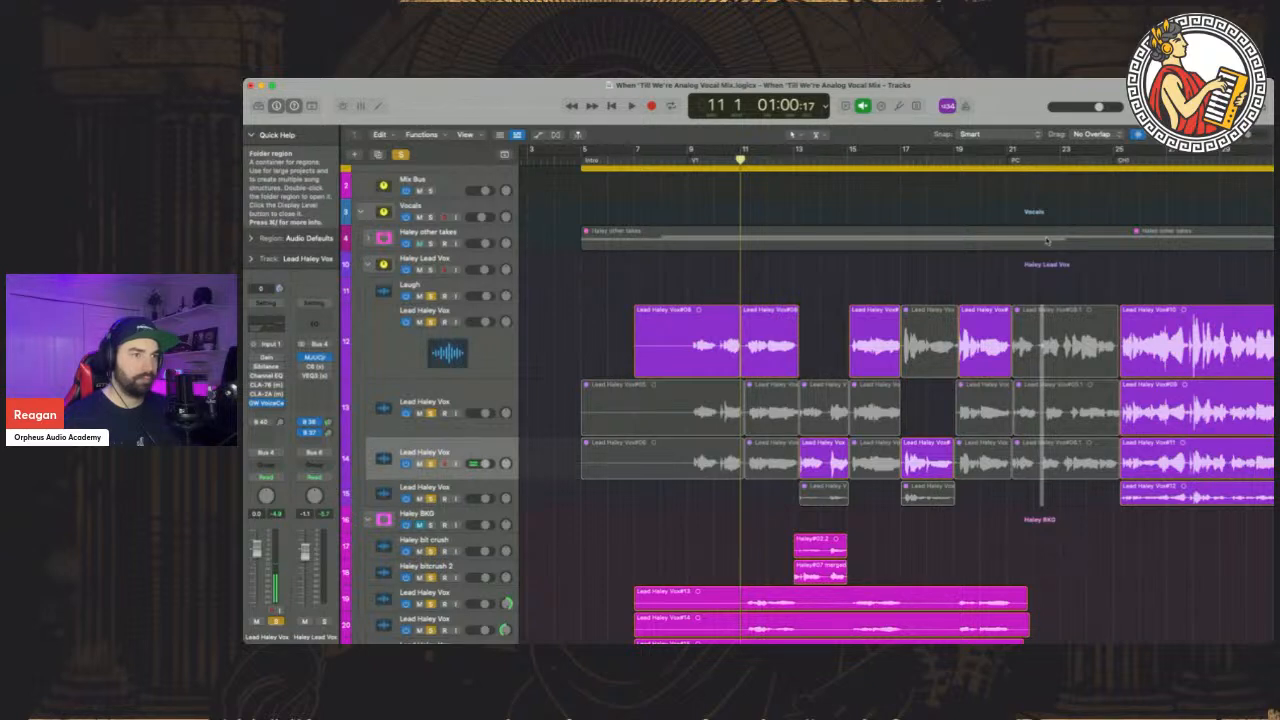
scroll(900, 400, left, 2)
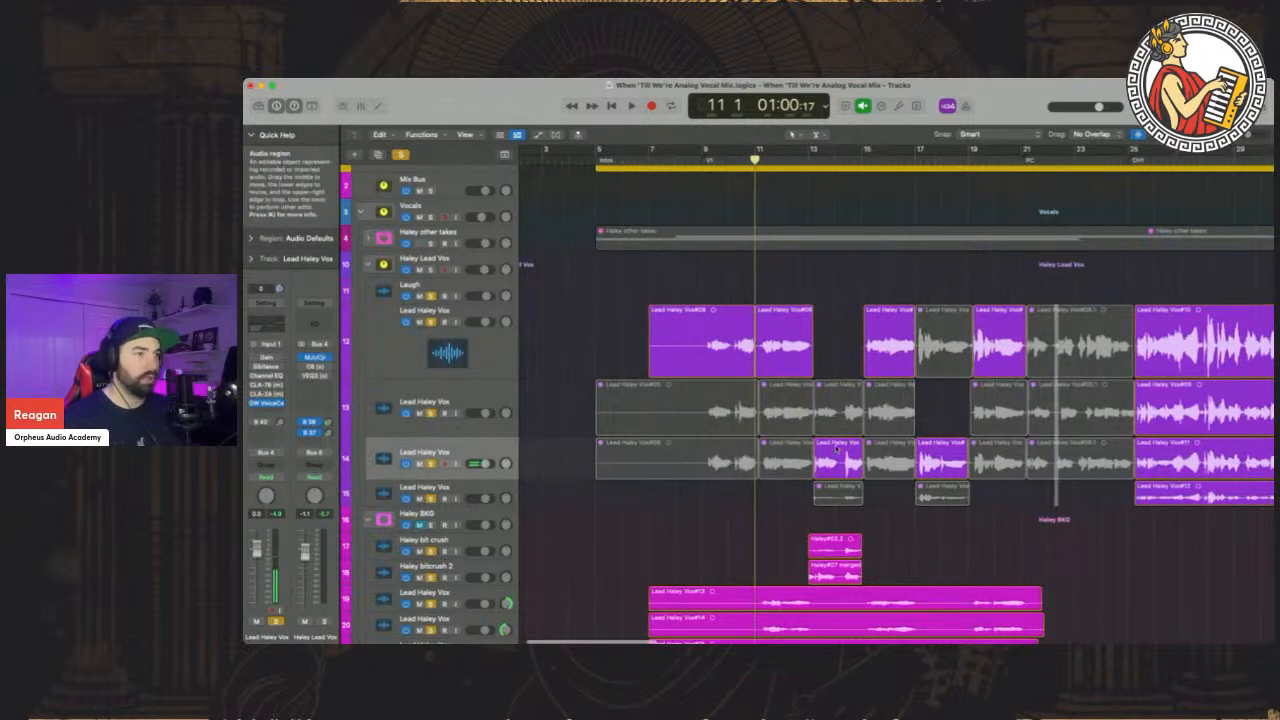
scroll(946, 309, up, 1)
click(946, 309)
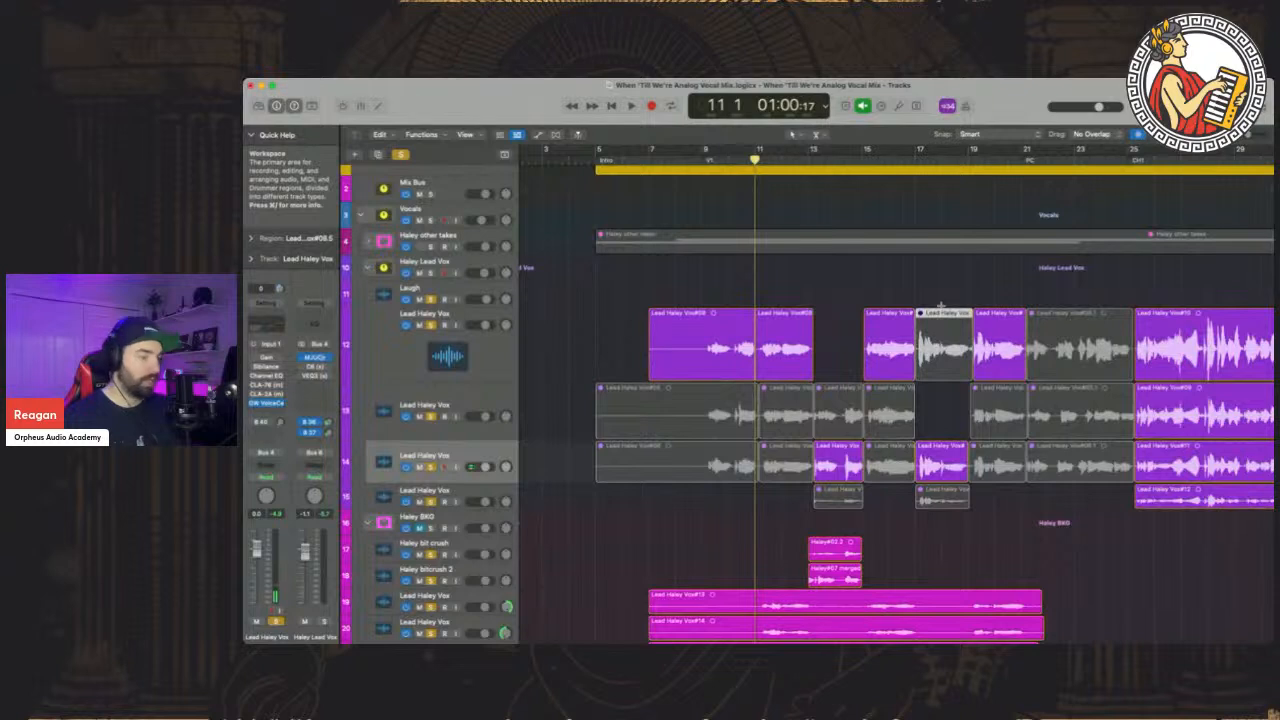
key(super+z)
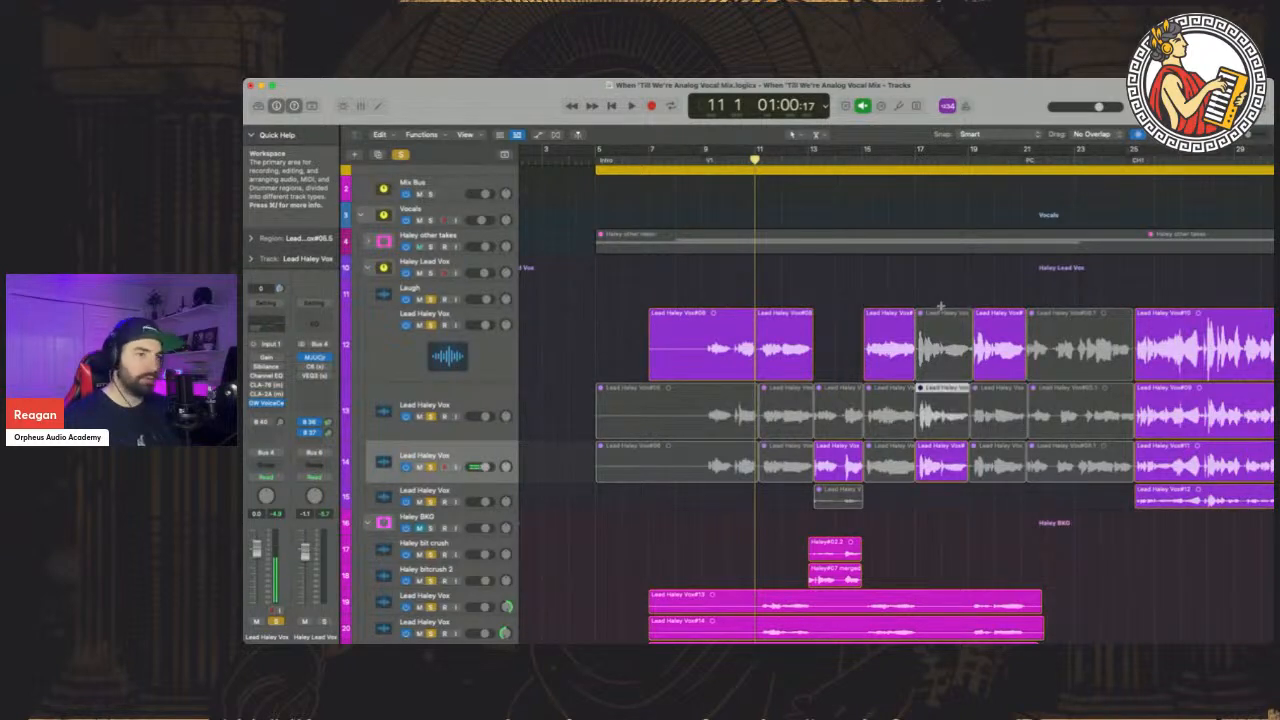
Move track 12's muted bar 17–19 region to track 15, and track 14's bar 17–19 and 13–15 takes up to track 12
click(943, 317)
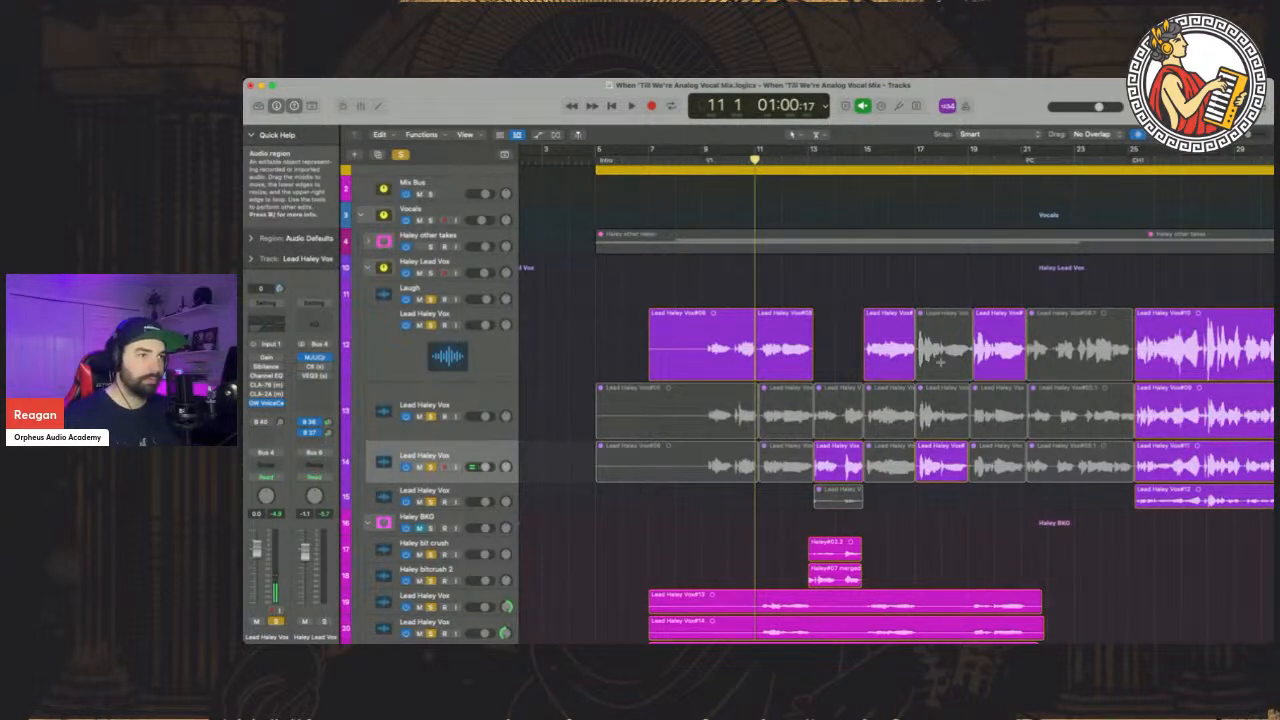
click(936, 316)
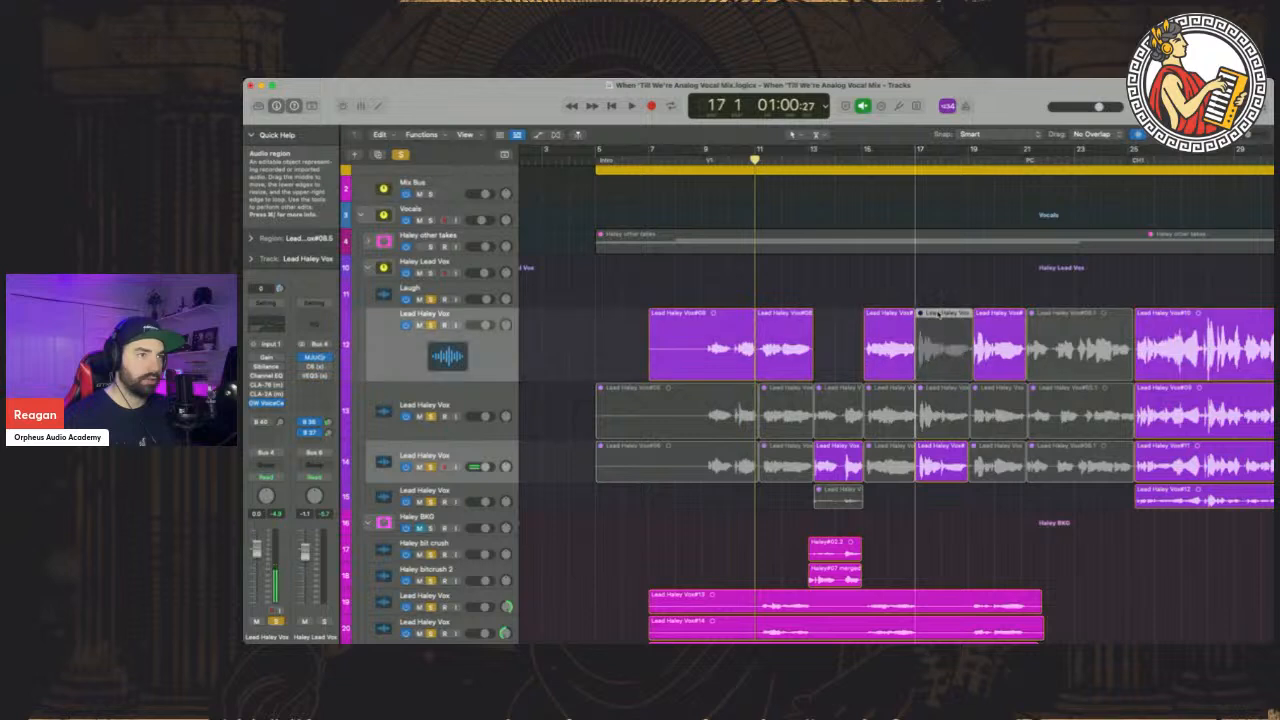
drag(936, 316, 942, 364)
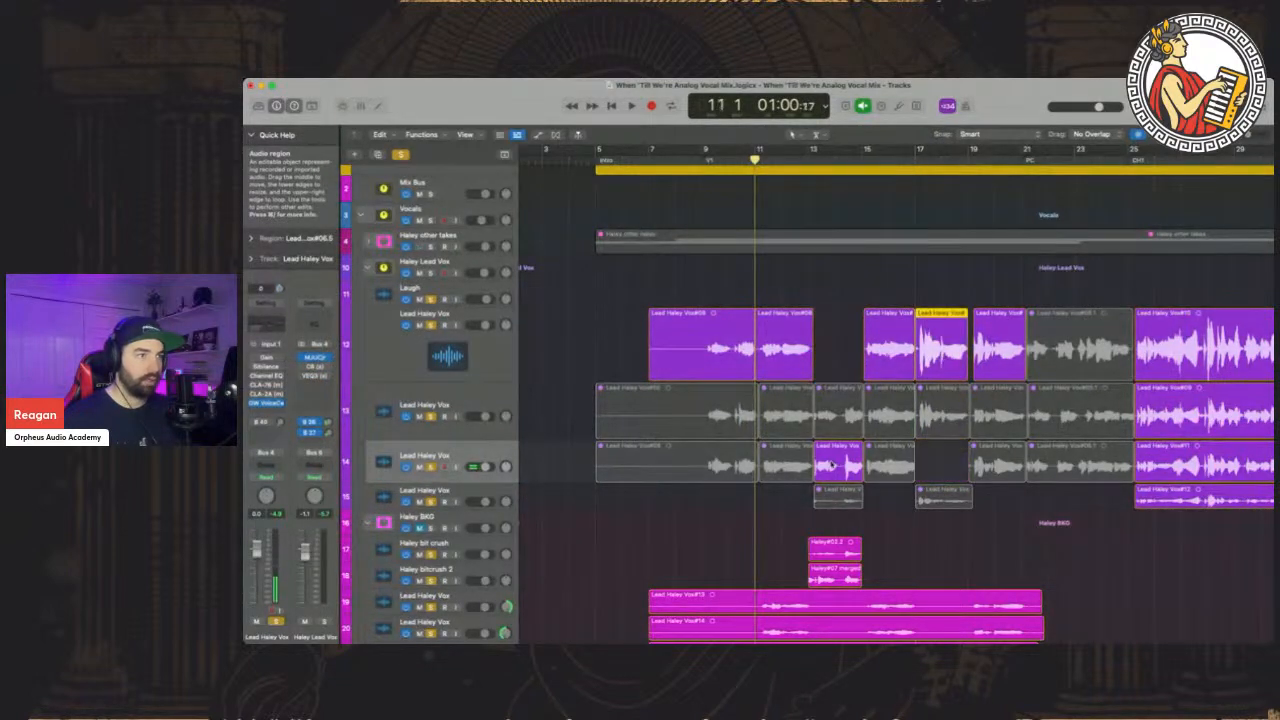
drag(833, 461, 836, 350)
scroll(854, 451, down, 5)
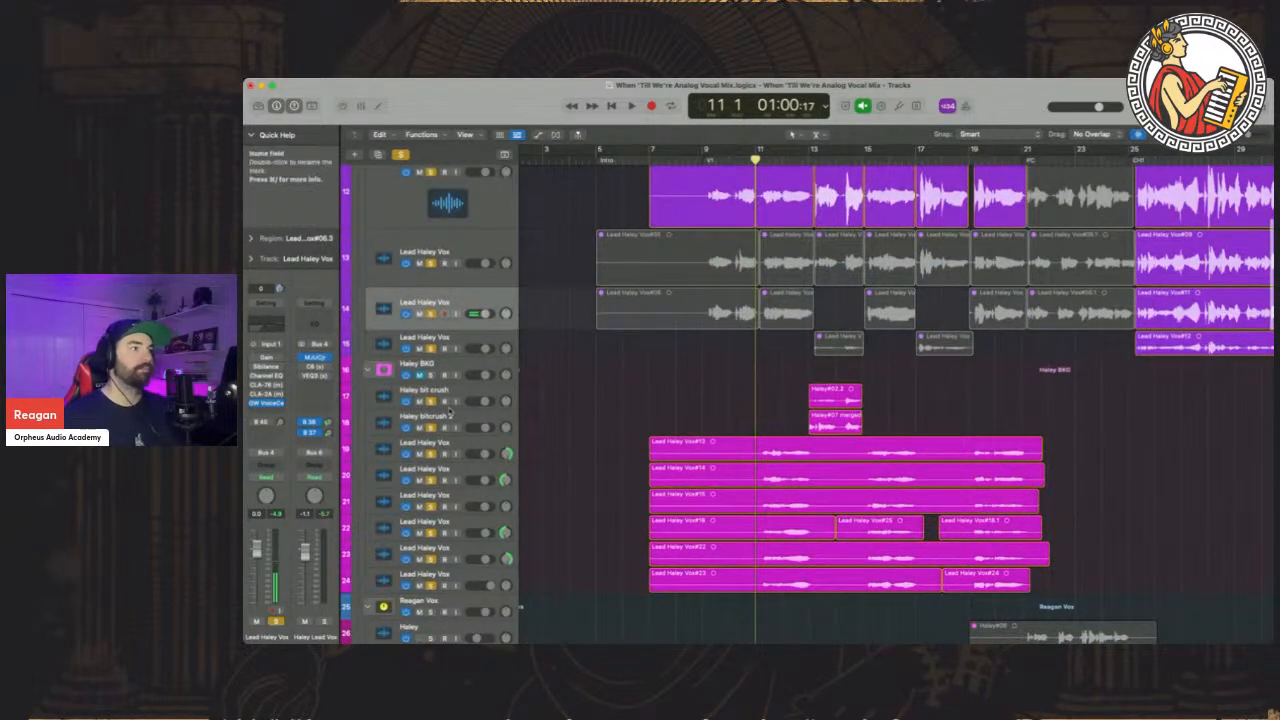
Play the verse from bar 11 to about bar 14 to check the comped lead vocal on track 12
scroll(647, 389, down, 1)
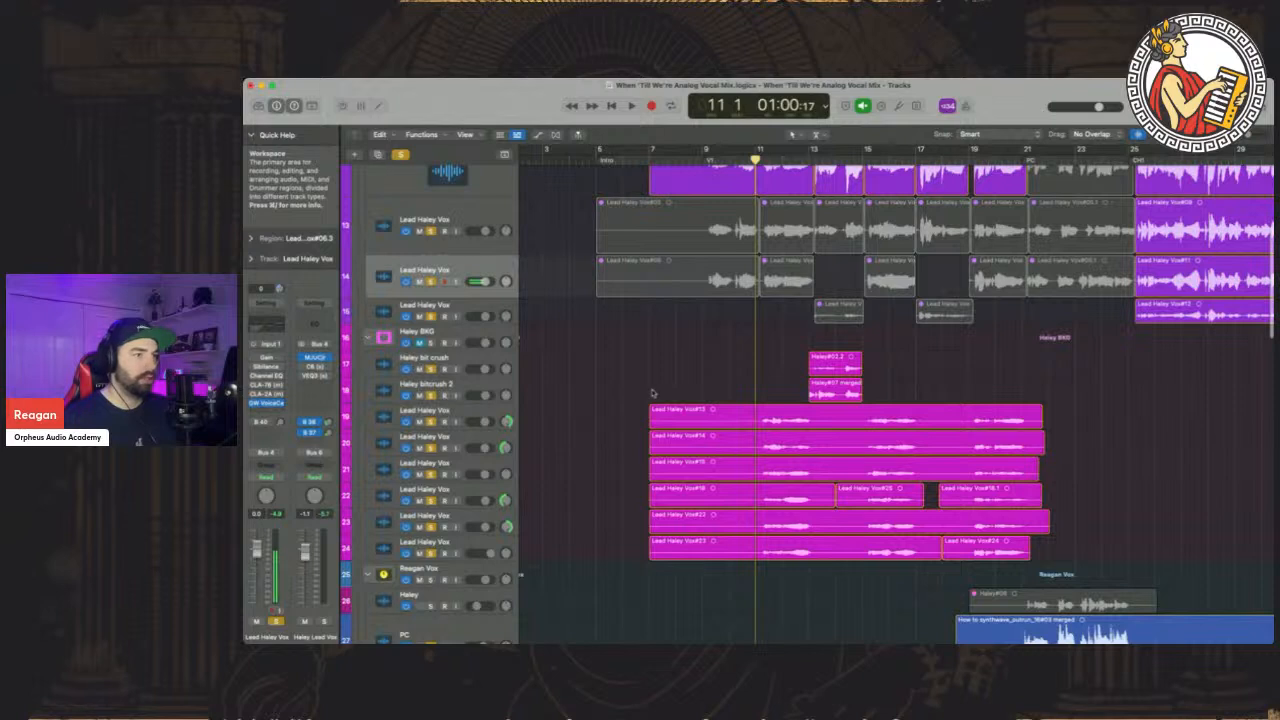
scroll(651, 393, right, 2)
key(space)
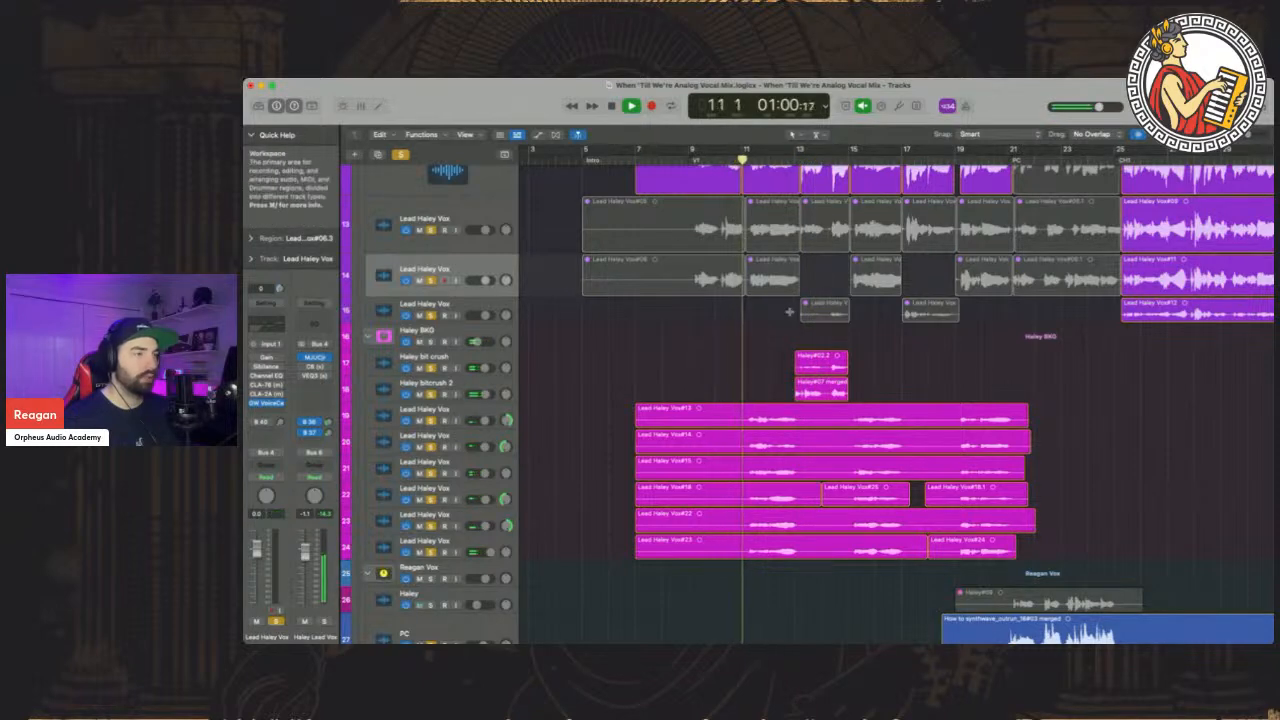
scroll(791, 314, up, 3)
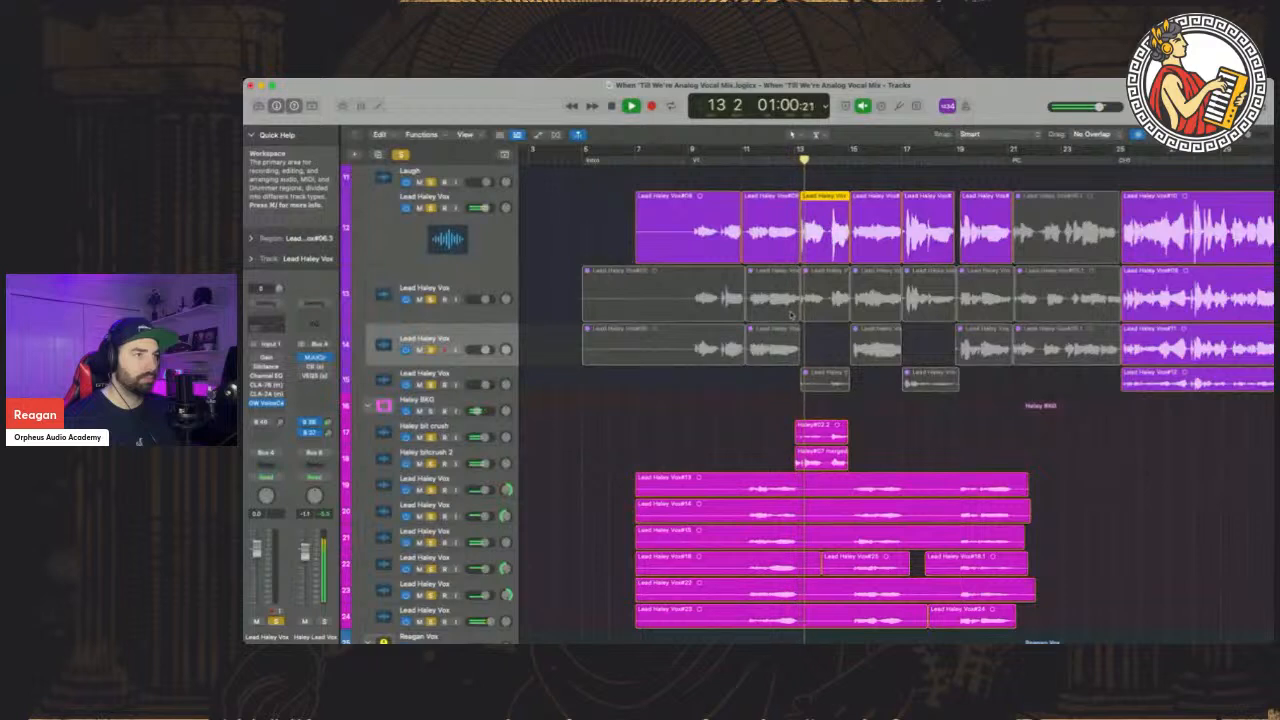
key(space)
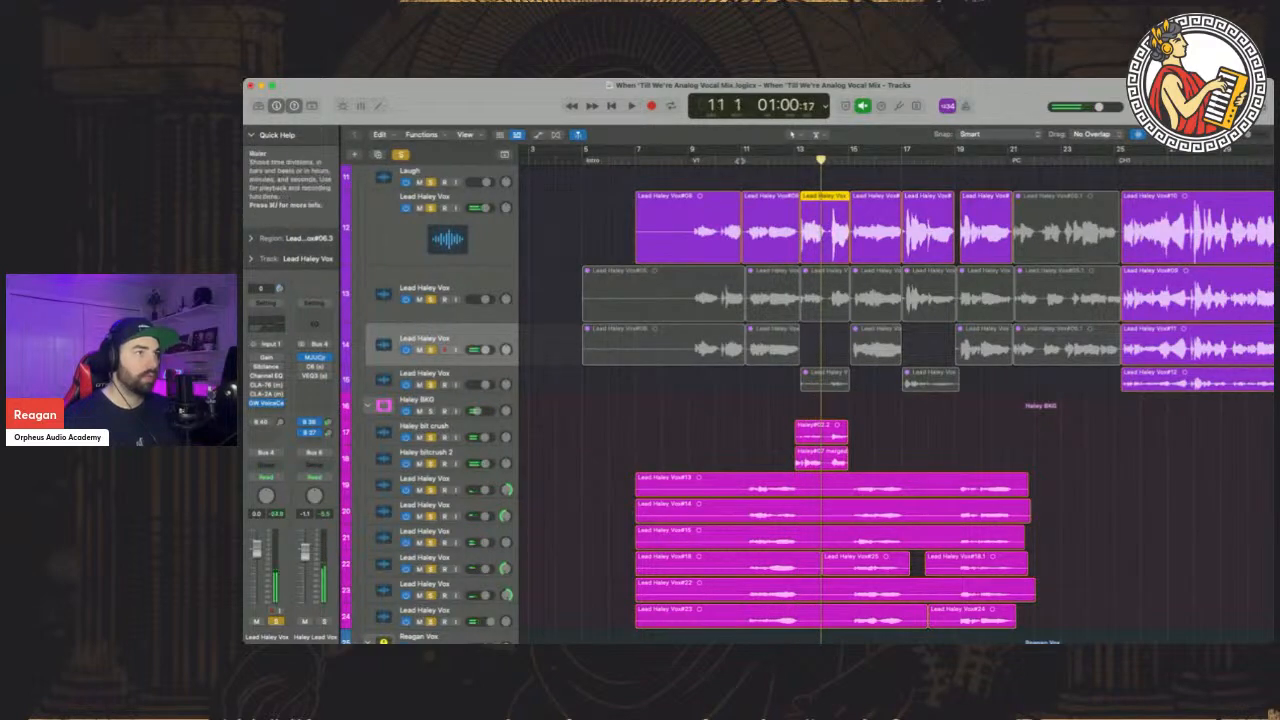
Unmute the bar 11–13 regions on lead vocal tracks 13 and 14 and audition that phrase
drag(769, 377, 760, 298)
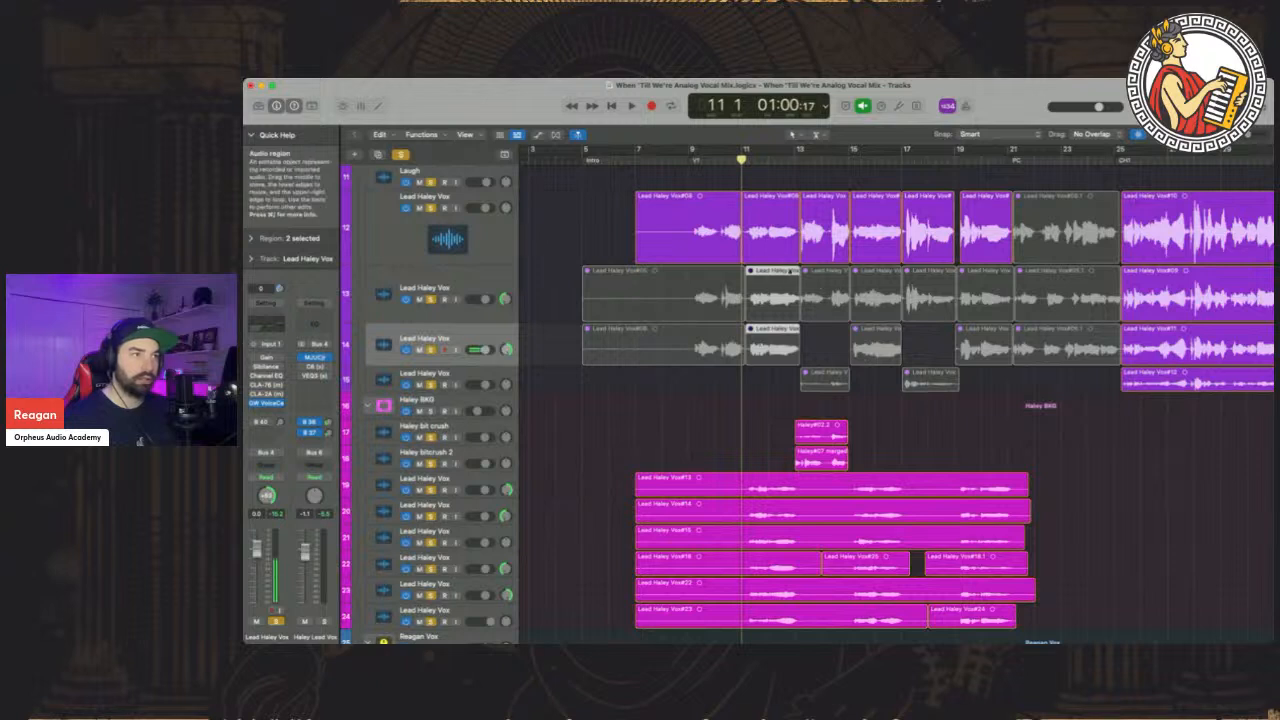
key(ctrl+m)
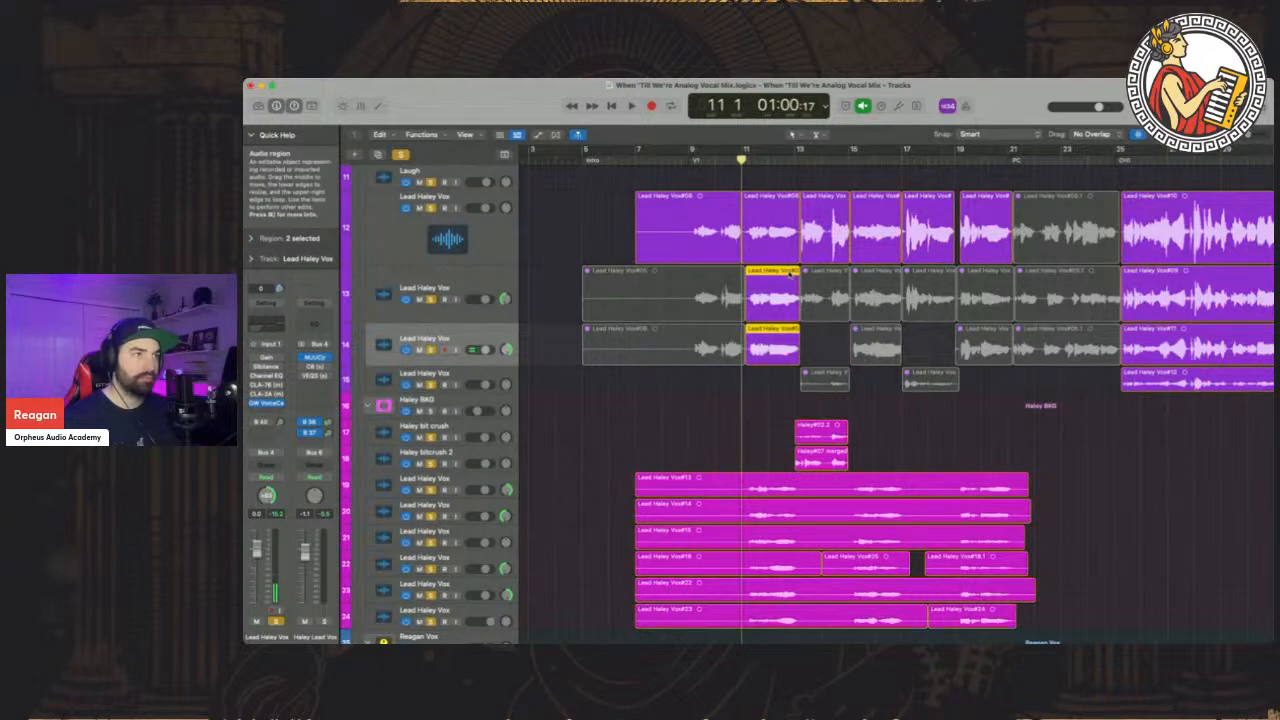
key(space)
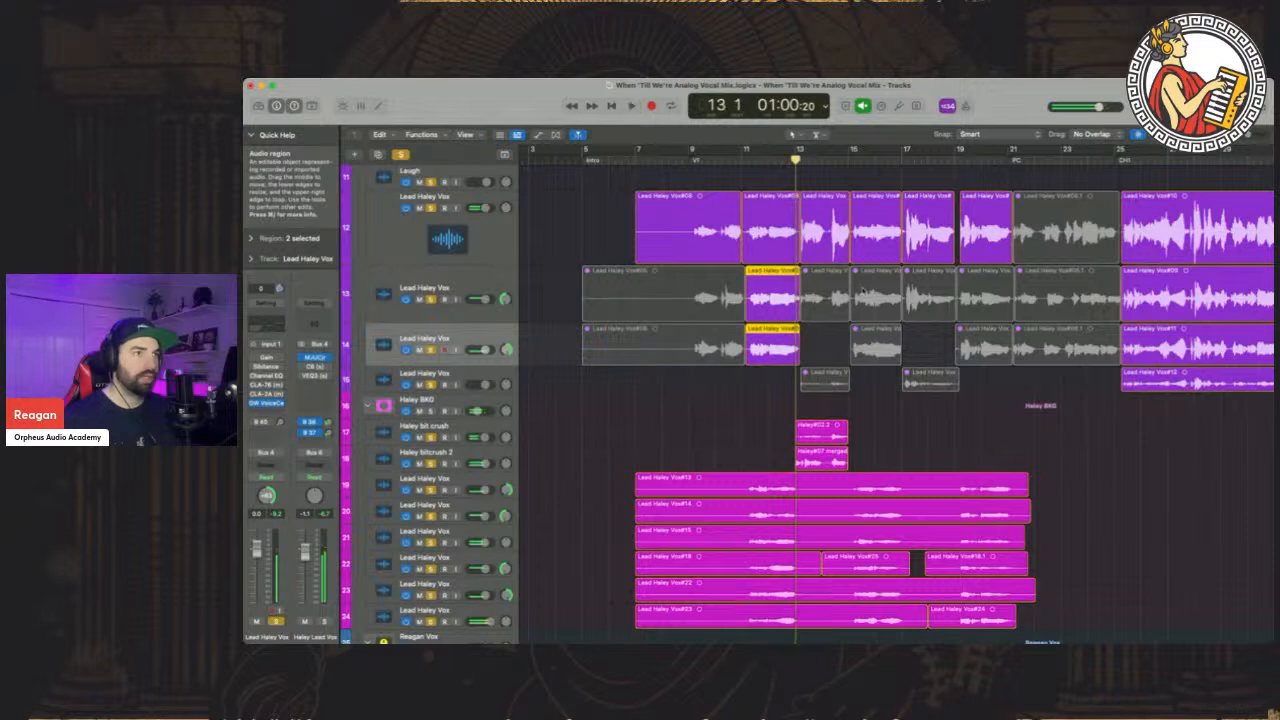
Unmute the bar 15–17 and bar 19–21 regions on lead vocal tracks 13 and 14
drag(887, 384, 868, 298)
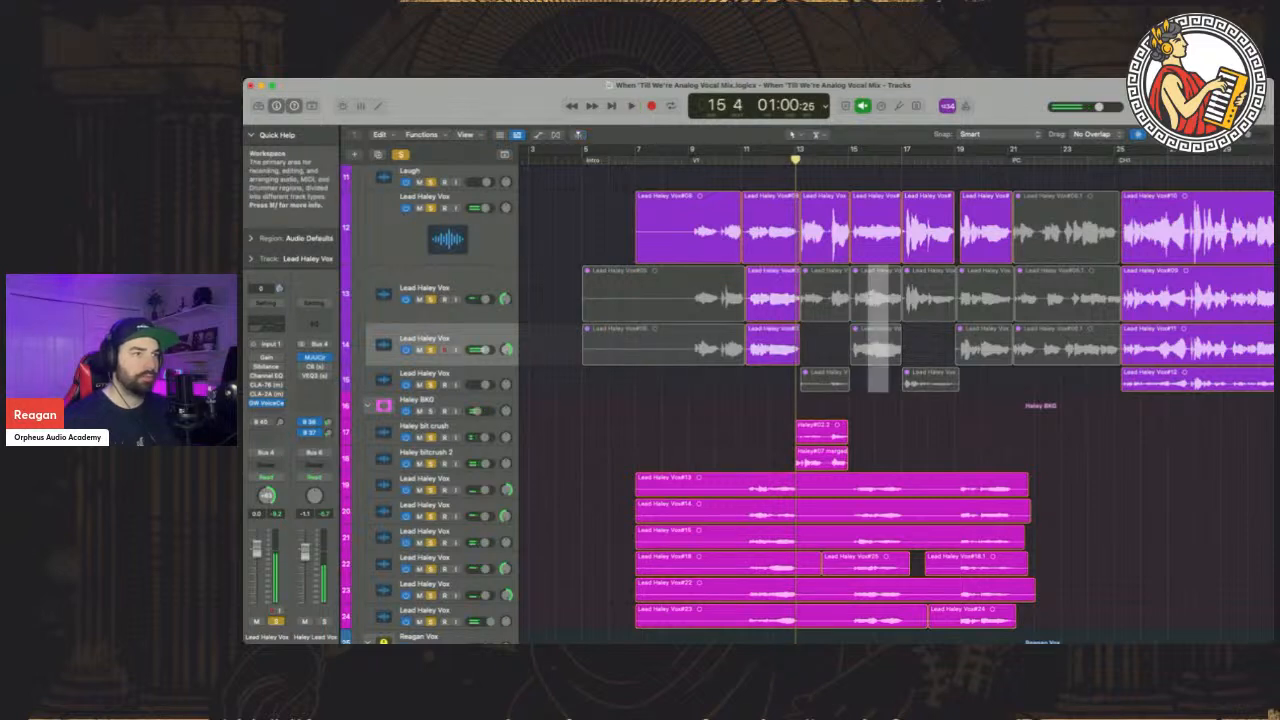
click(866, 378)
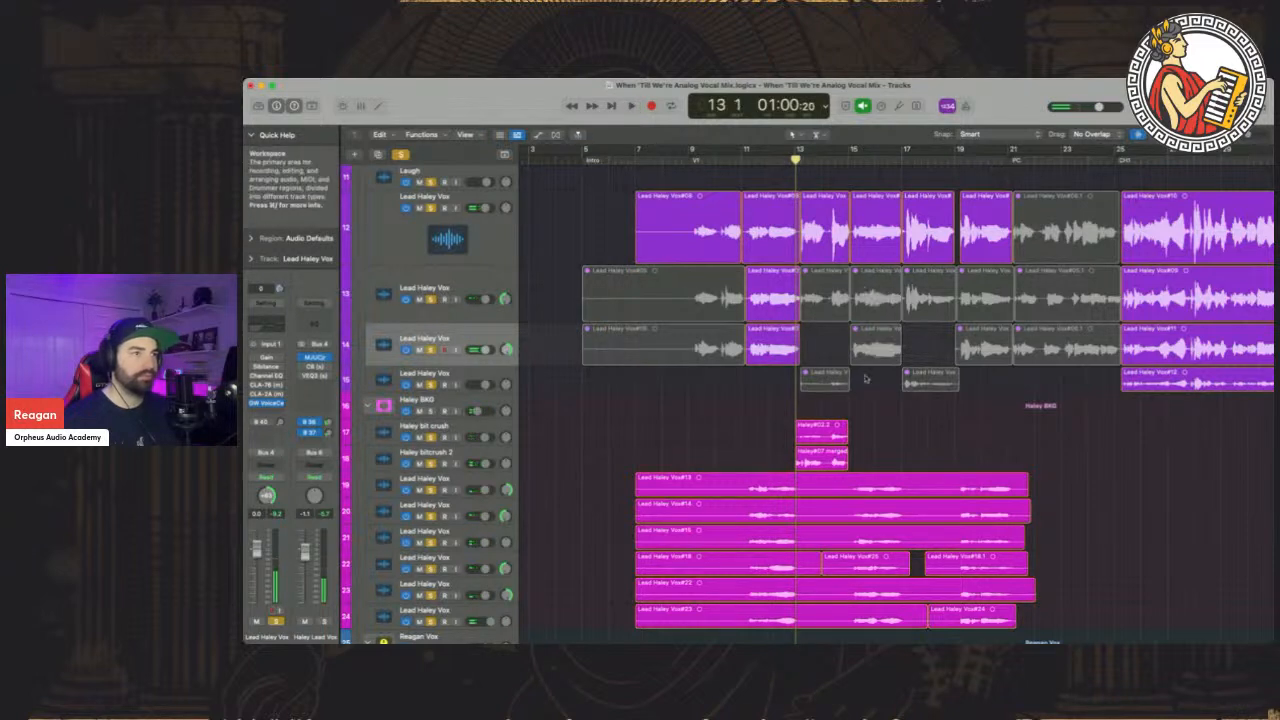
click(885, 281)
scroll(945, 320, right, 3)
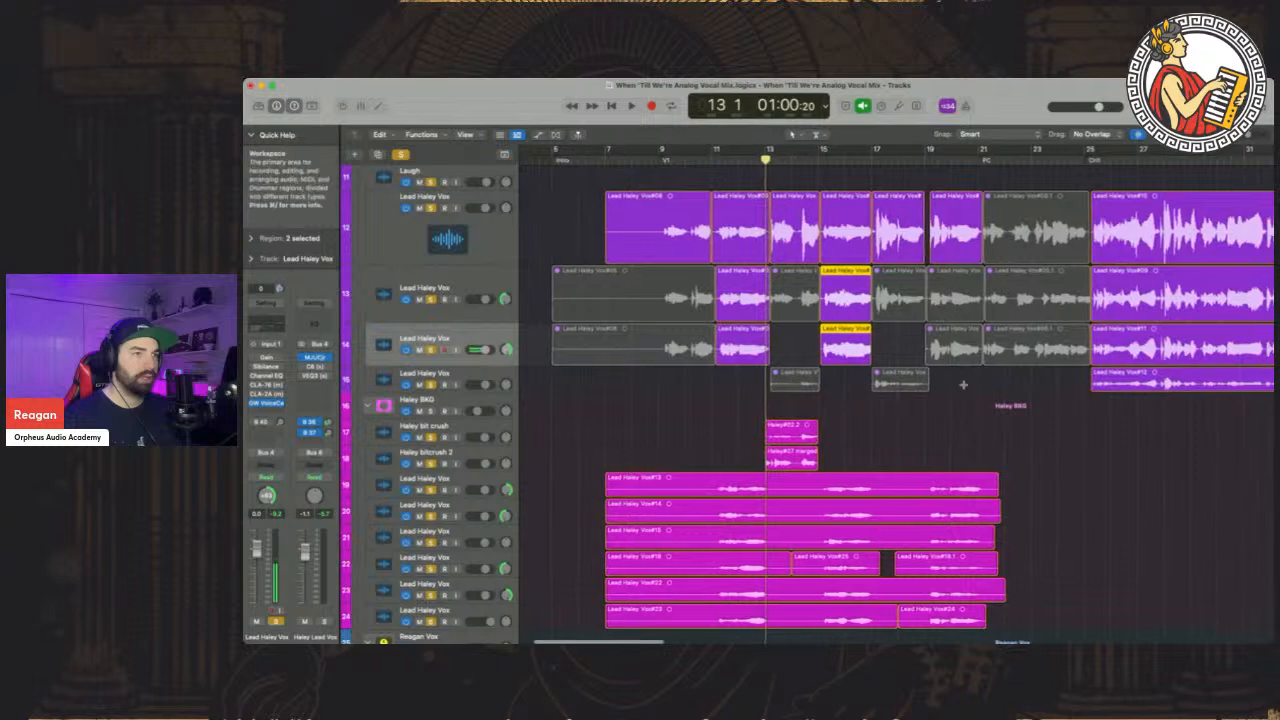
drag(968, 380, 949, 274)
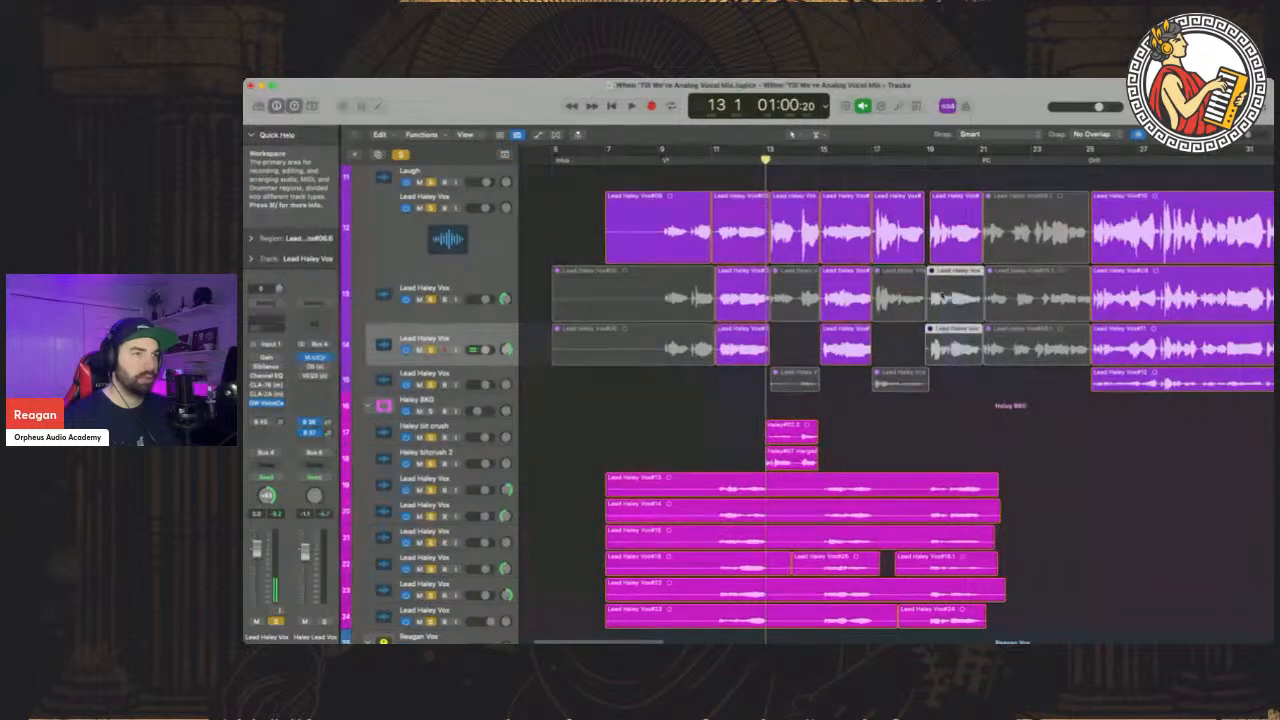
click(964, 280)
scroll(669, 386, left, 3)
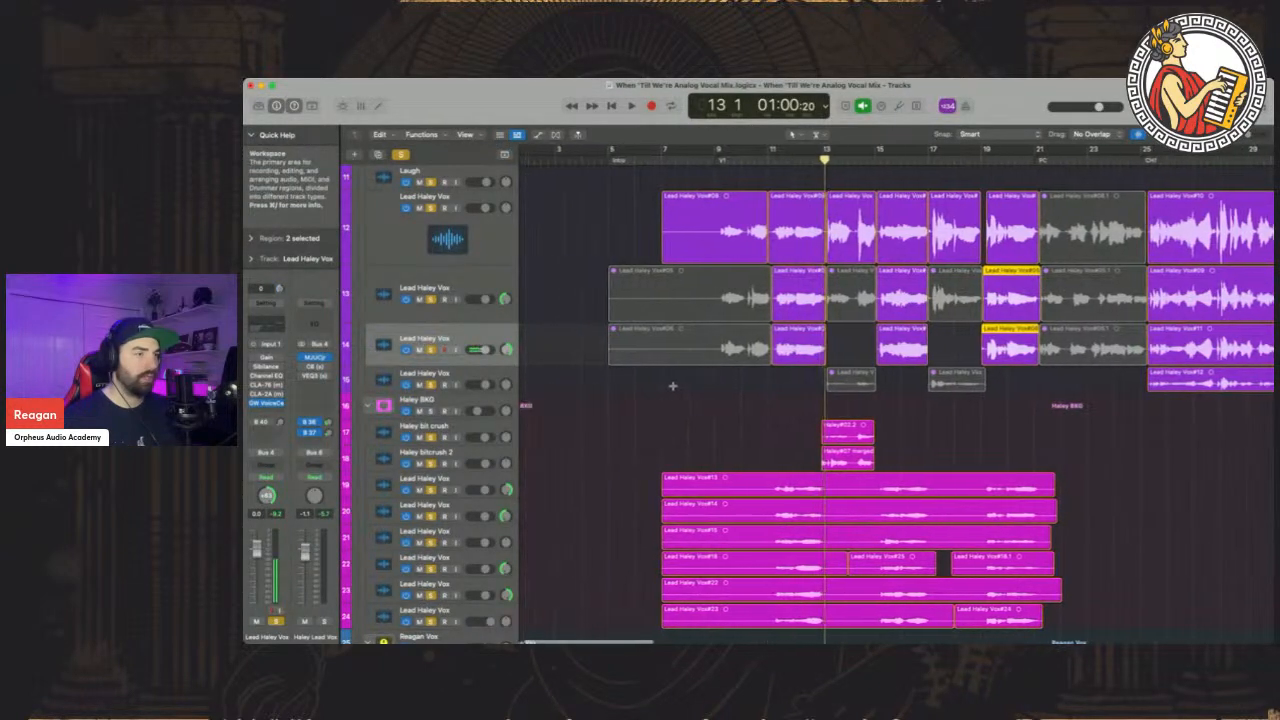
scroll(745, 183, right, 1)
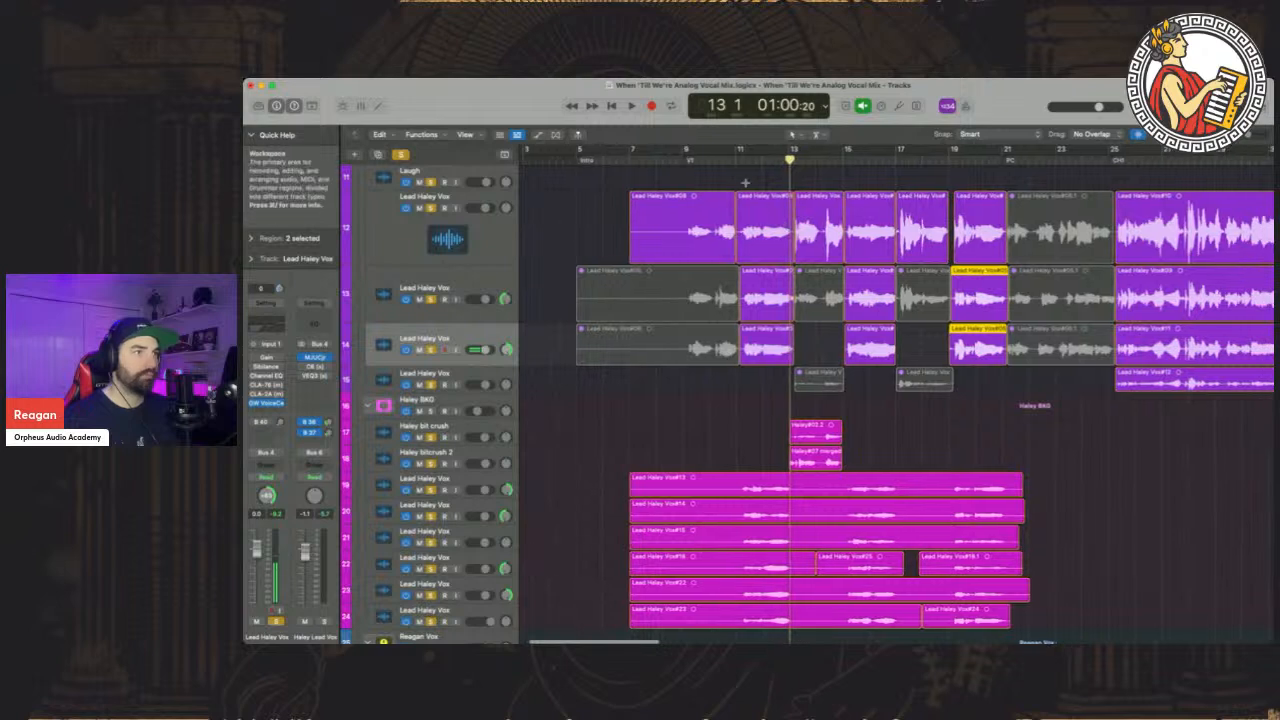
Play back the verse around bars 13–14 to hear the lead vocal with its doubles and backing vocals
key(space)
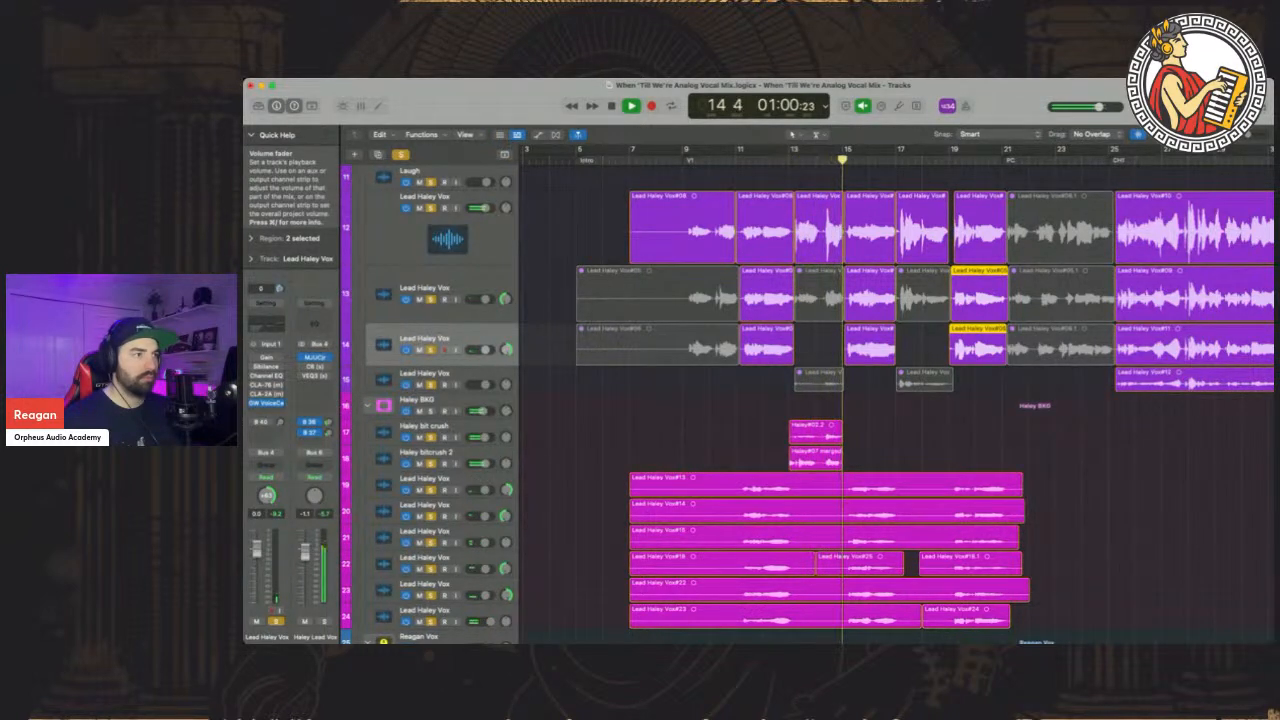
scroll(565, 445, down, 1)
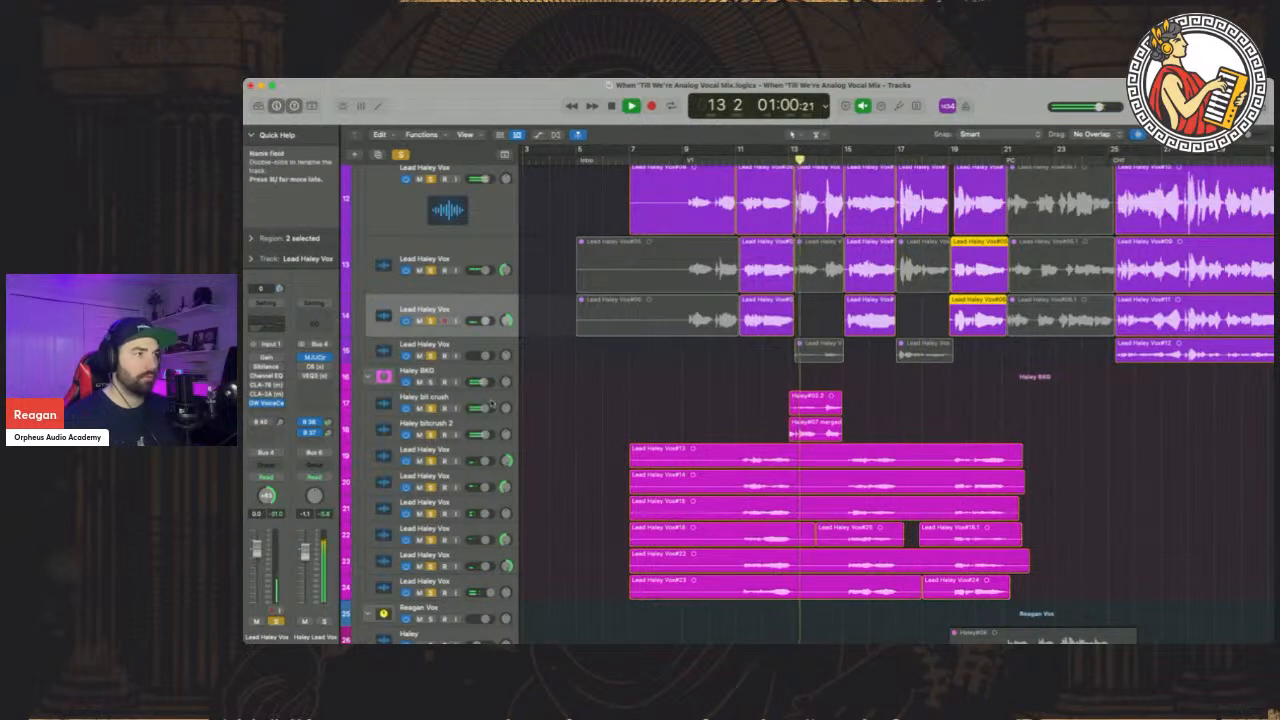
scroll(620, 362, right, 1)
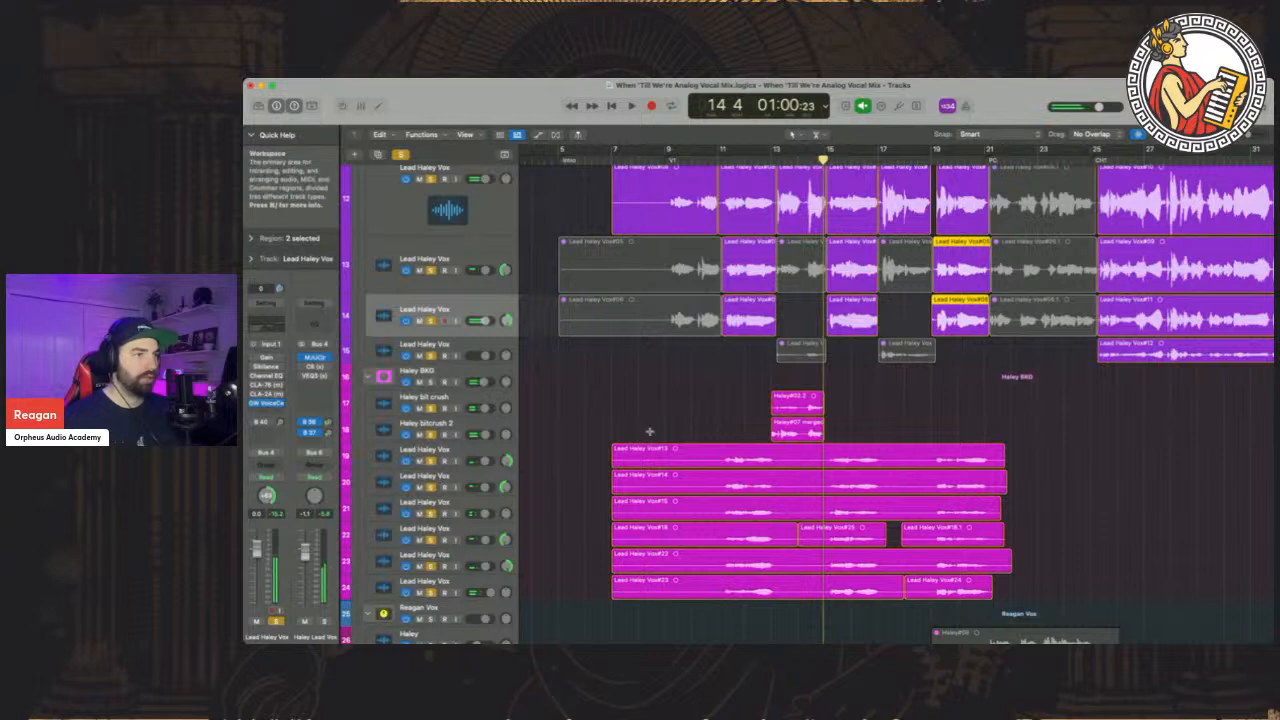
Lower the volume of backing vocal tracks 19–24 together, bringing track 24 to about -6 dB
click(466, 457)
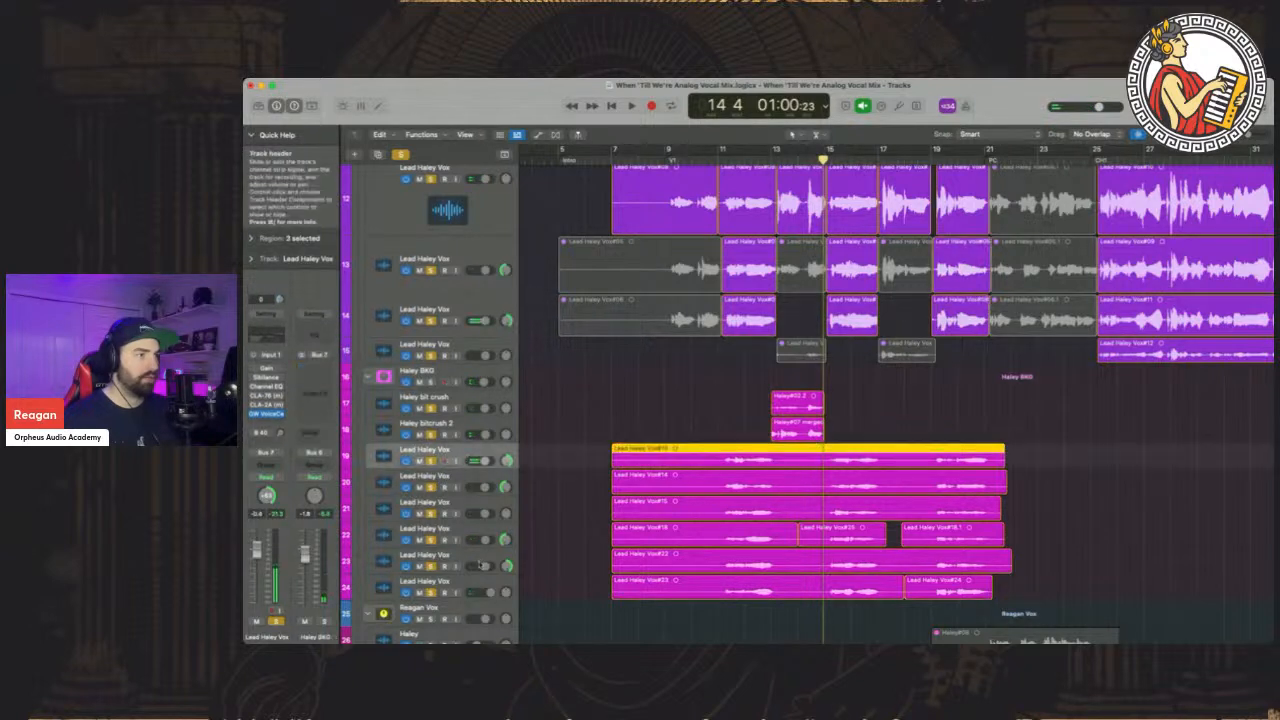
shift+click(468, 587)
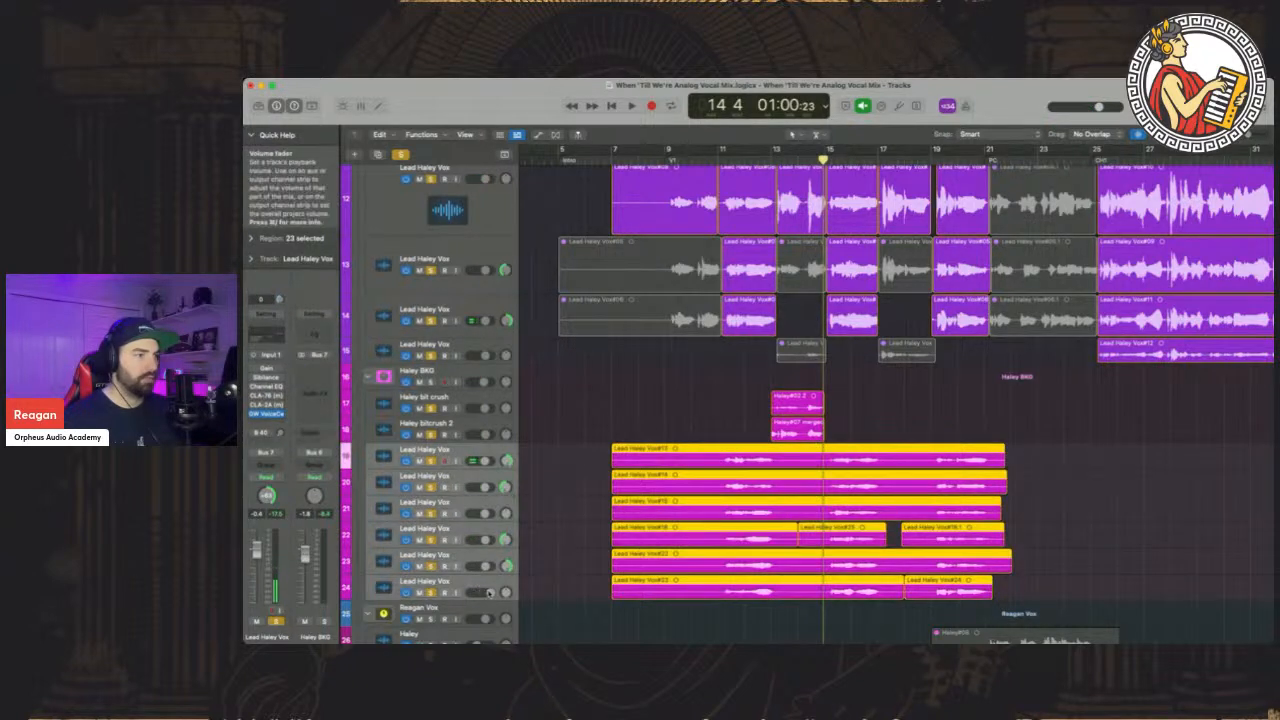
click(469, 586)
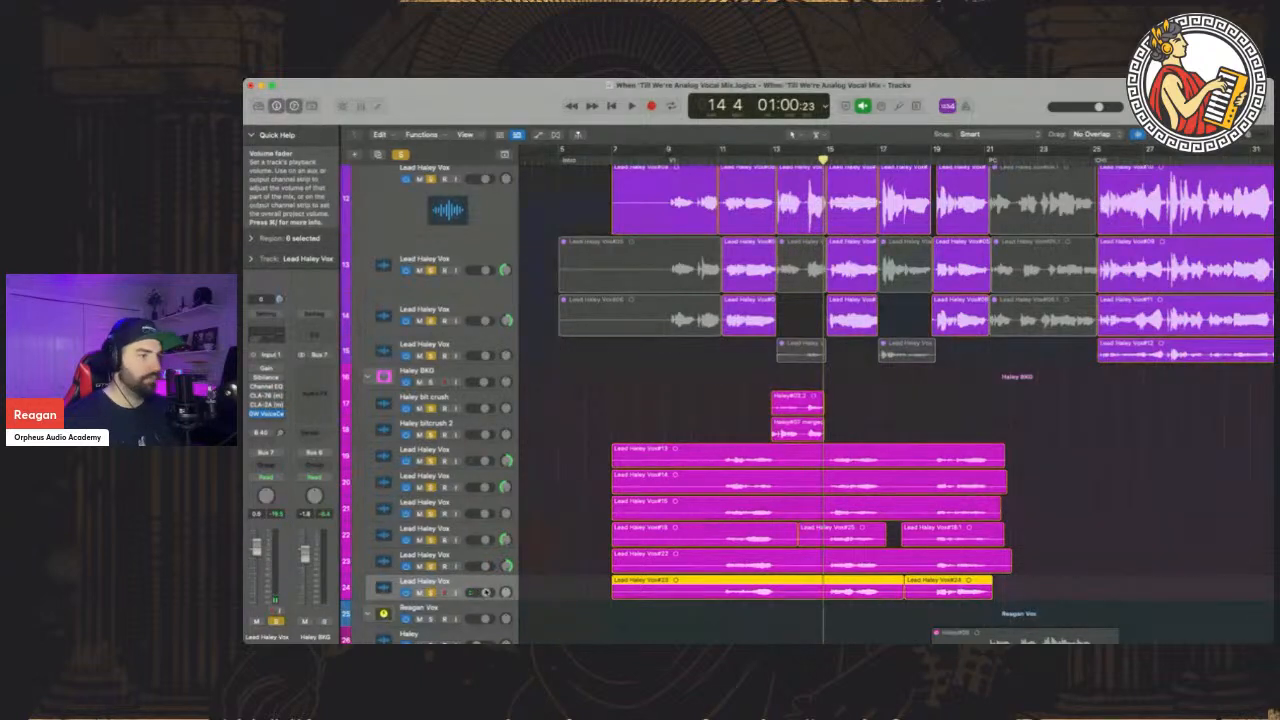
shift+click(482, 464)
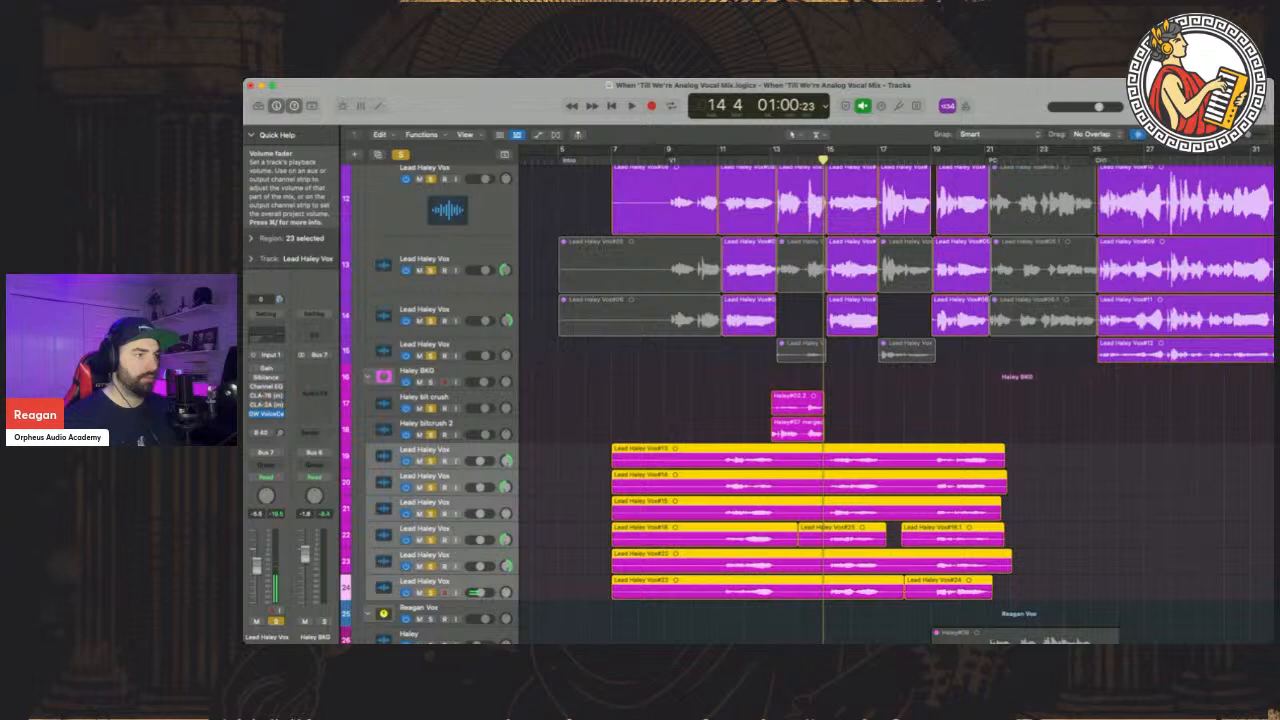
Play the verse from bar 11 into bar 21 to check the balance of lead and backing vocals
scroll(700, 300, down, 2)
key(space)
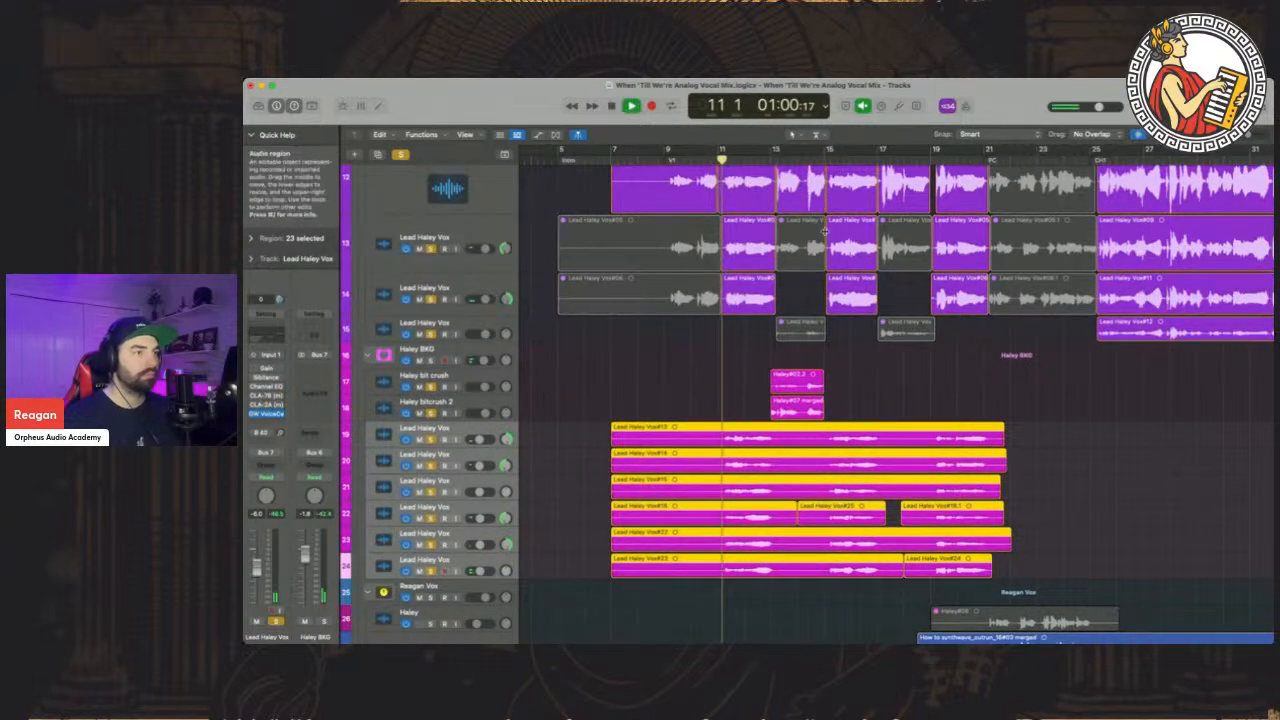
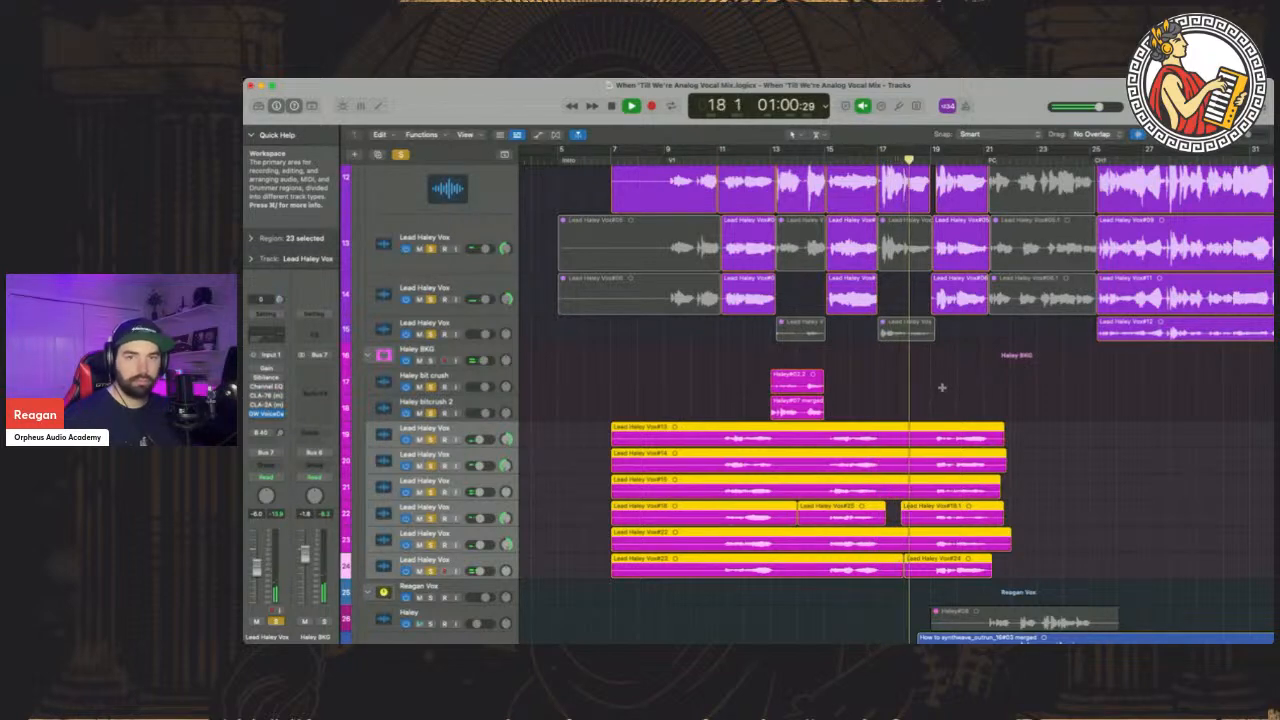
scroll(941, 387, up, 3)
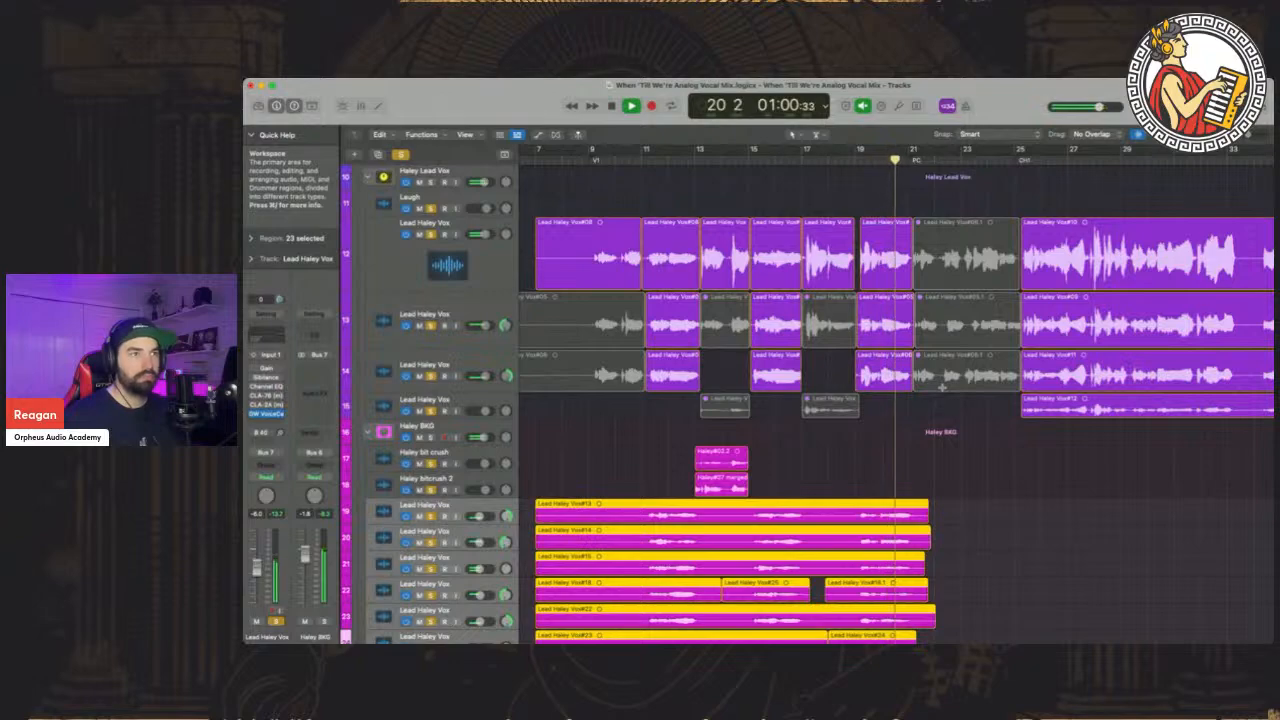
scroll(905, 382, down, 5)
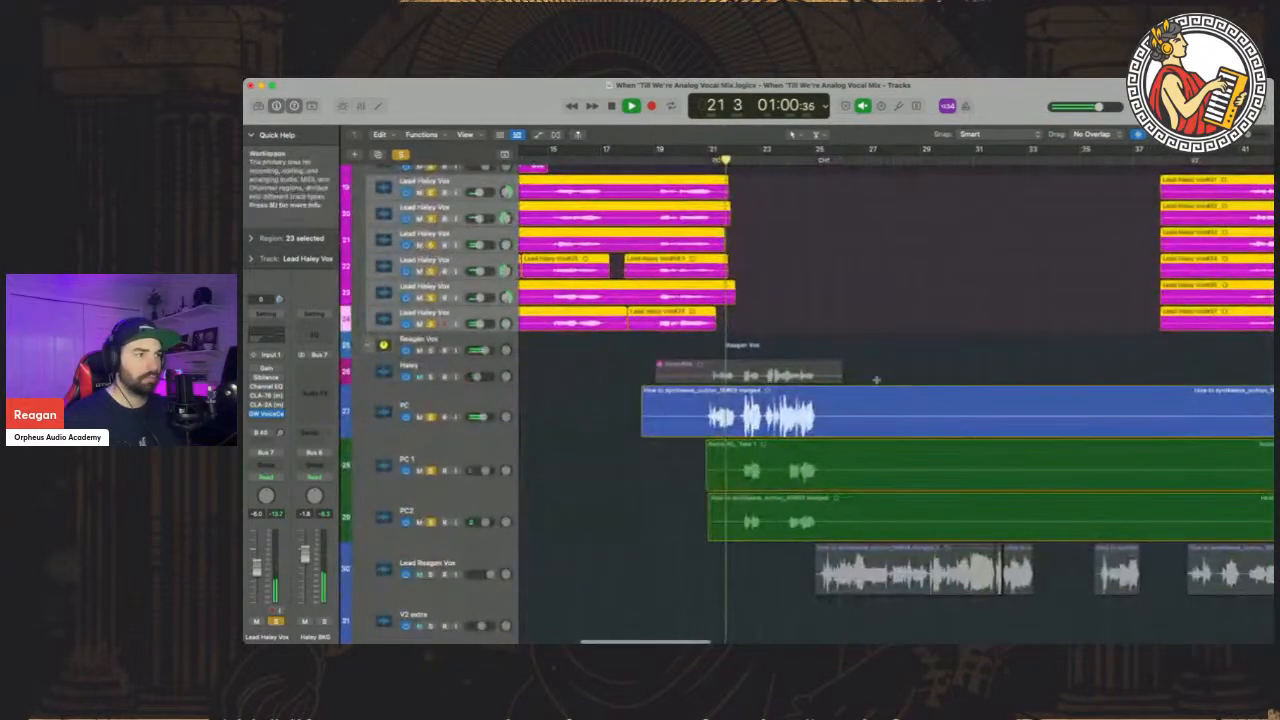
key(space)
Return to the lead vocal tracks and place the playhead at bar 25, where the first chorus begins
scroll(874, 375, up, 10)
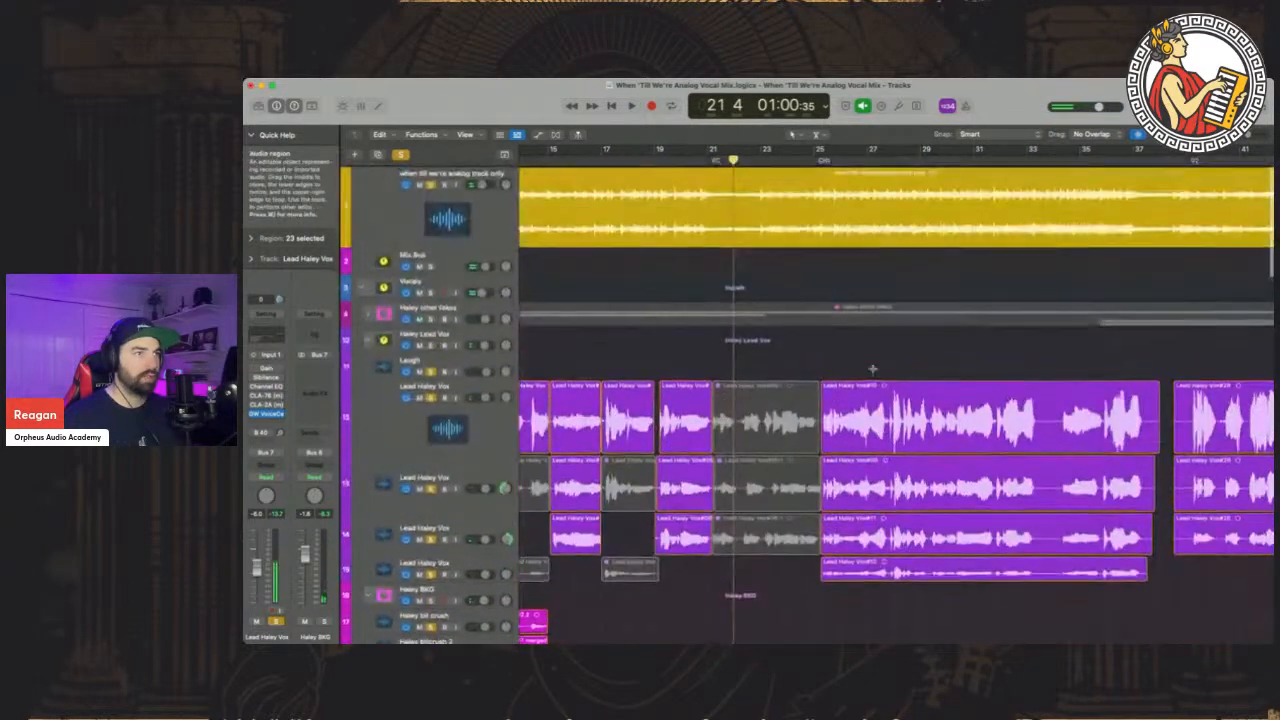
scroll(873, 369, down, 4)
scroll(873, 369, right, 1)
scroll(873, 369, up, 3)
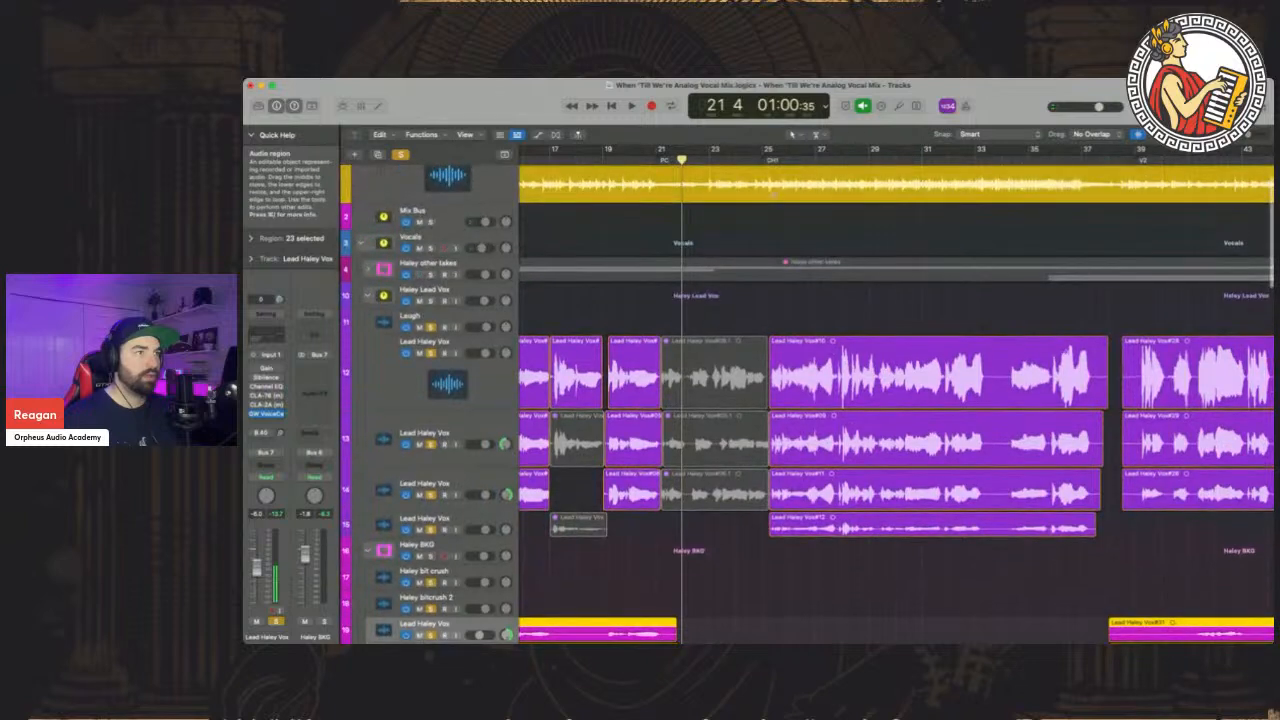
click(762, 160)
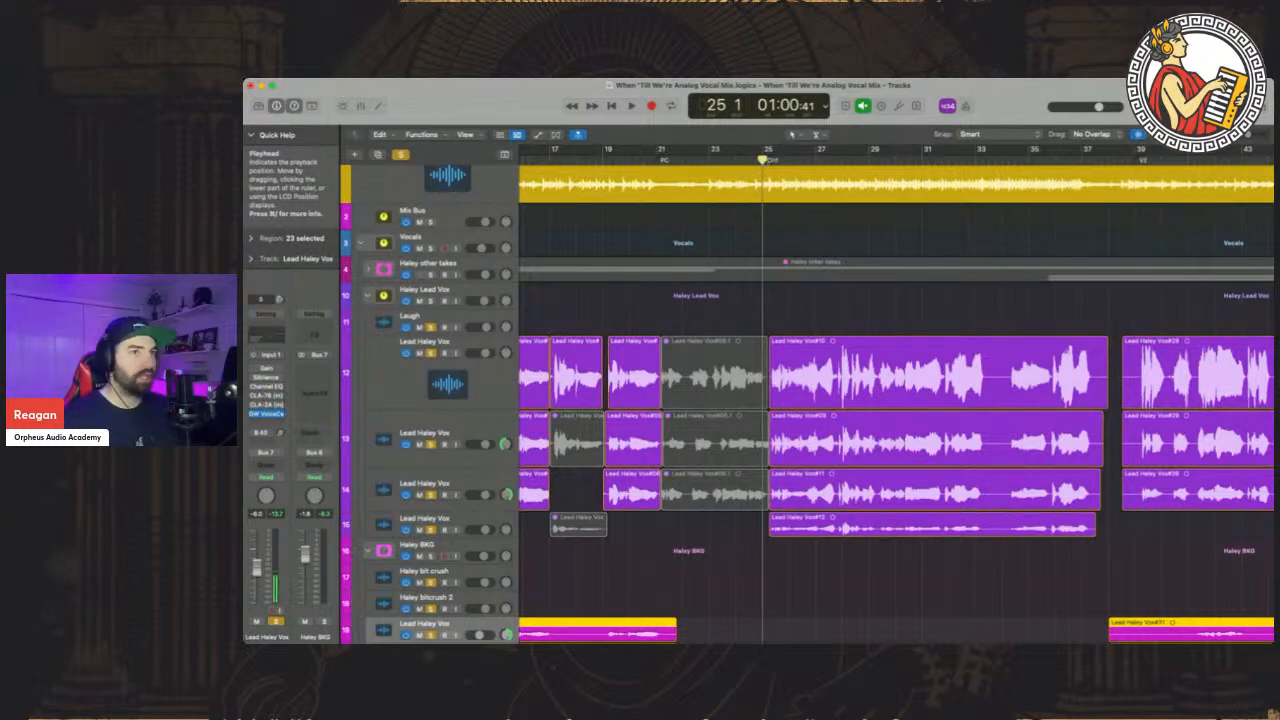
Examine the whole arrangement to see how the lead and backing vocal regions are spread across the song's sections
drag(1255, 136, 1247, 136)
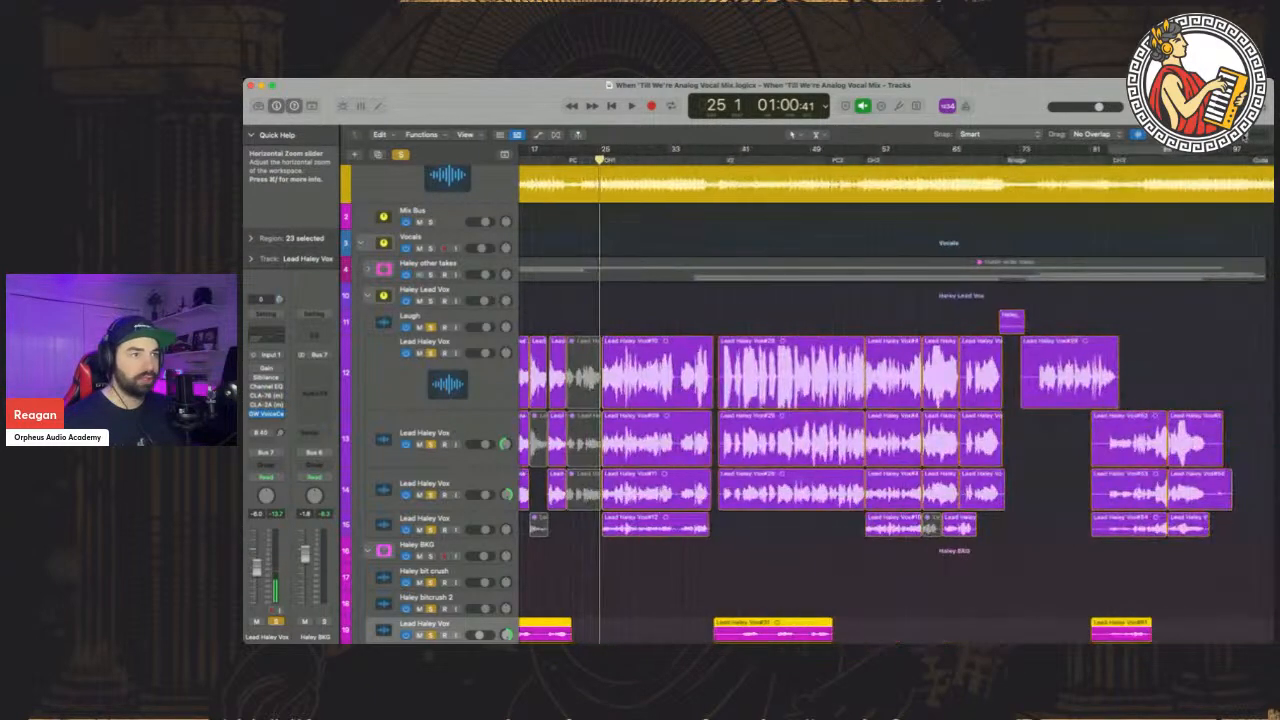
scroll(950, 307, down, 5)
scroll(950, 307, down, 3)
scroll(950, 307, left, 5)
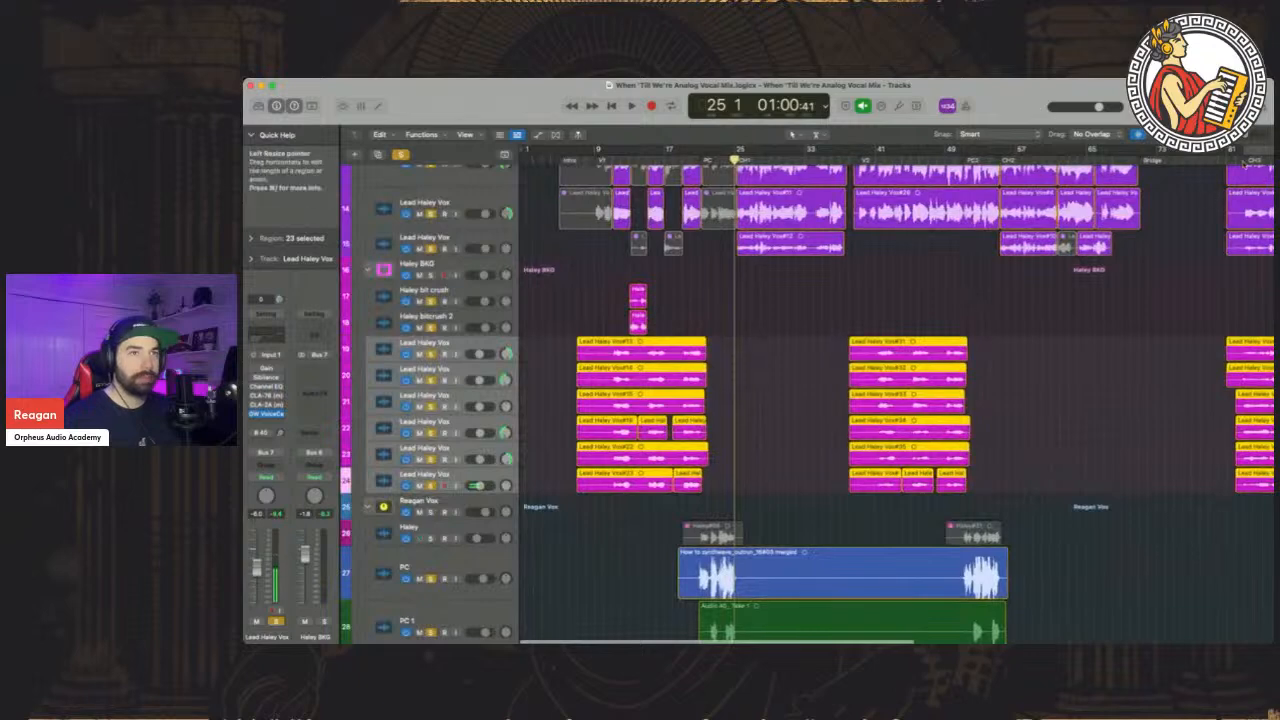
drag(1247, 136, 1244, 136)
scroll(800, 297, up, 10)
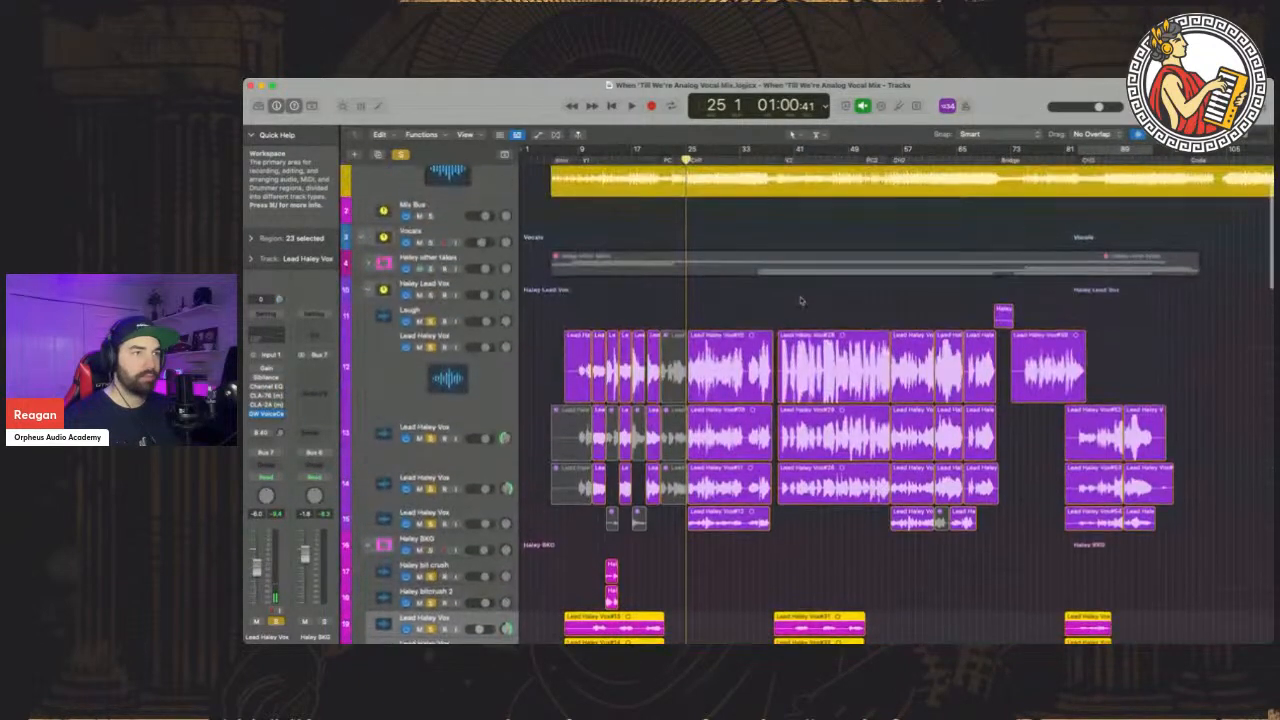
scroll(802, 295, right, 2)
scroll(808, 295, left, 3)
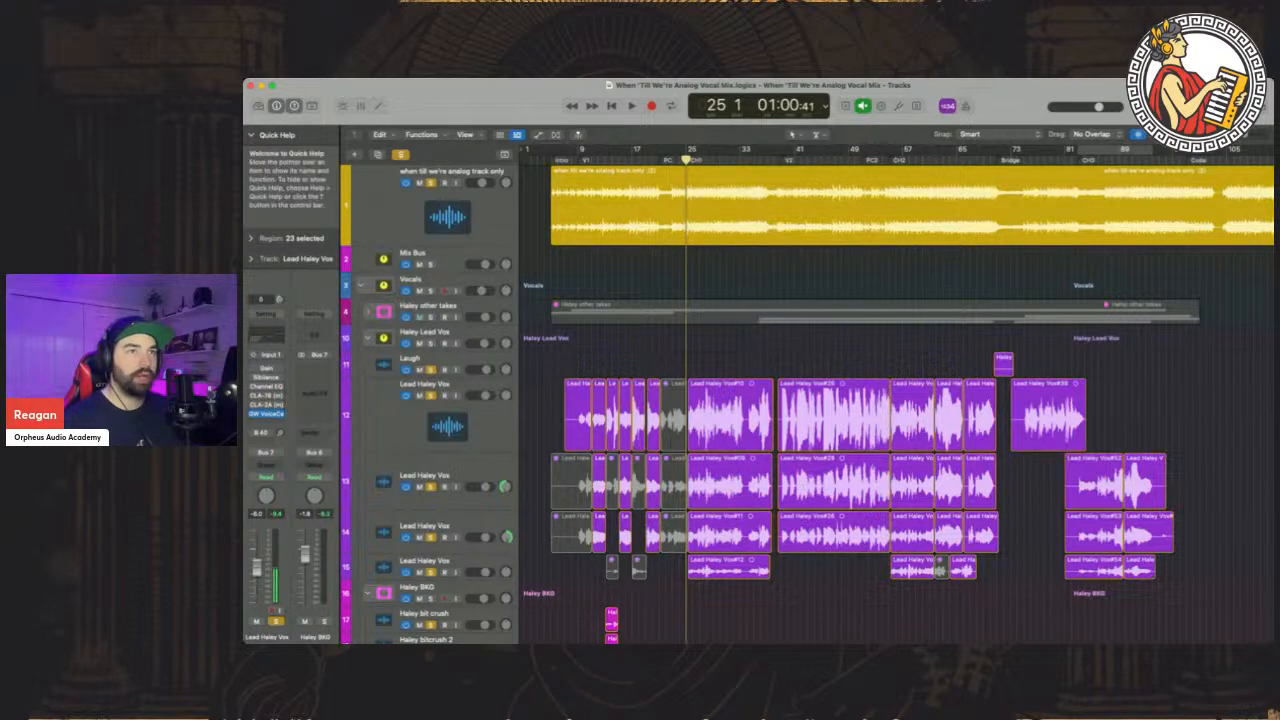
Play the first chorus from just before the lead vocal regions on tracks 12–15 start at bar 25
drag(1244, 136, 1251, 136)
scroll(1060, 286, right, 8)
scroll(1062, 286, right, 4)
scroll(1000, 348, right, 3)
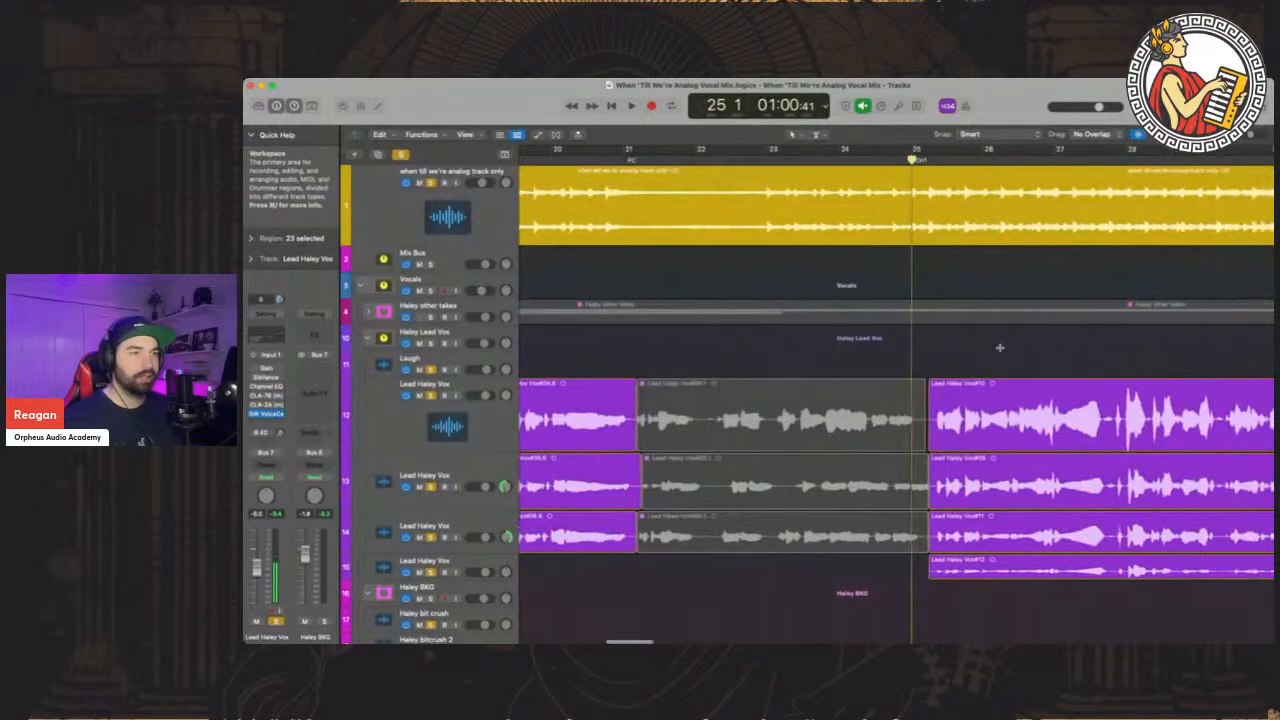
scroll(999, 347, right, 5)
scroll(920, 343, down, 1)
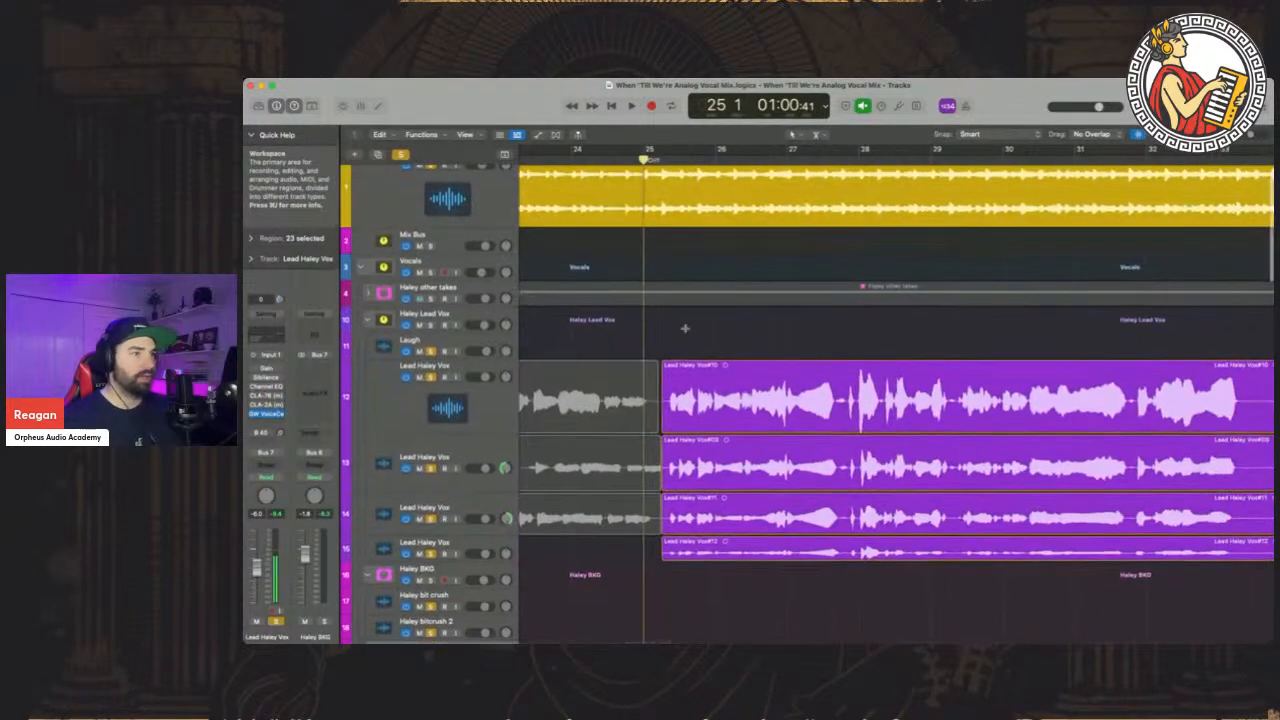
drag(644, 160, 657, 160)
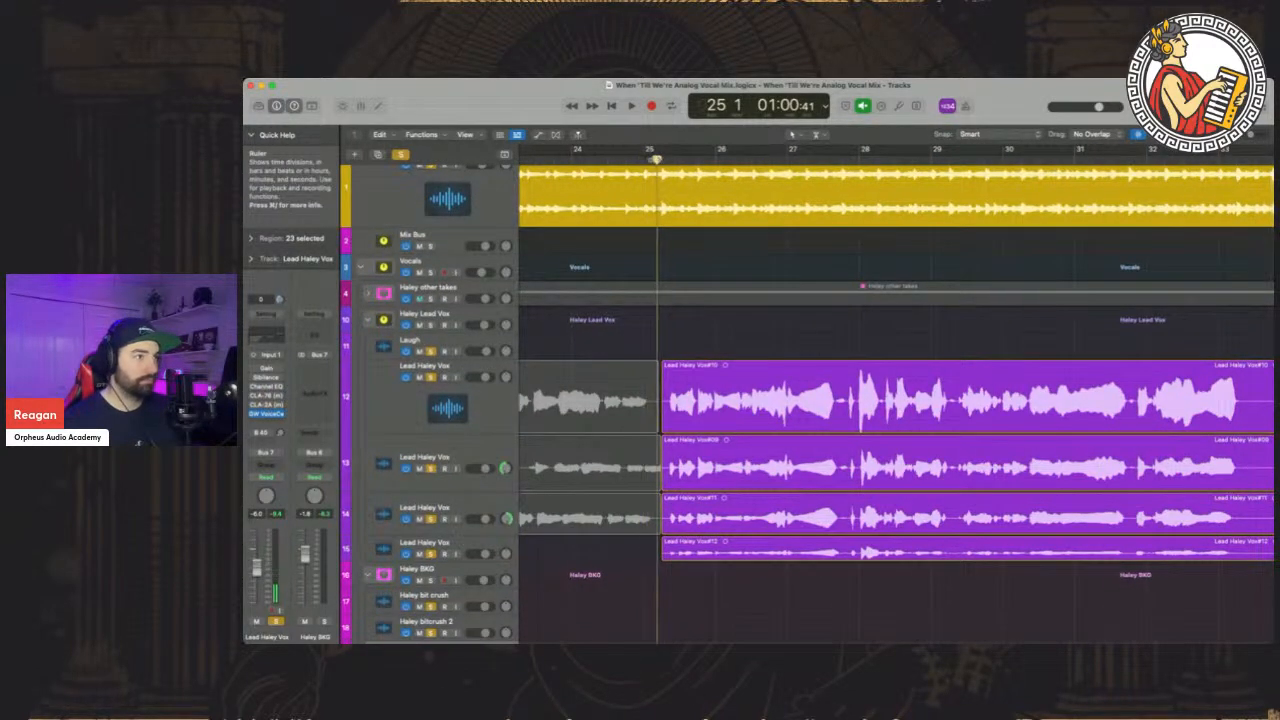
key(space)
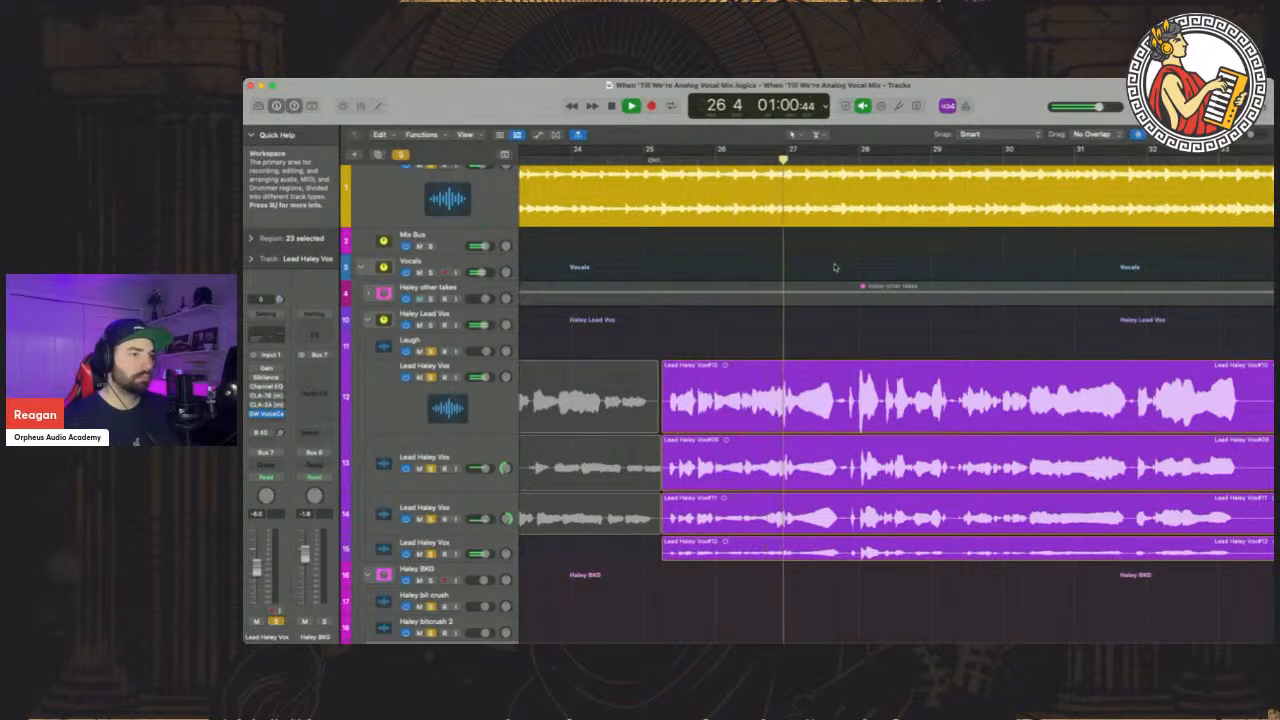
Enlarge the track 15 lead vocal lane to make its chorus waveform readable, and stop the playback
scroll(470, 517, down, 3)
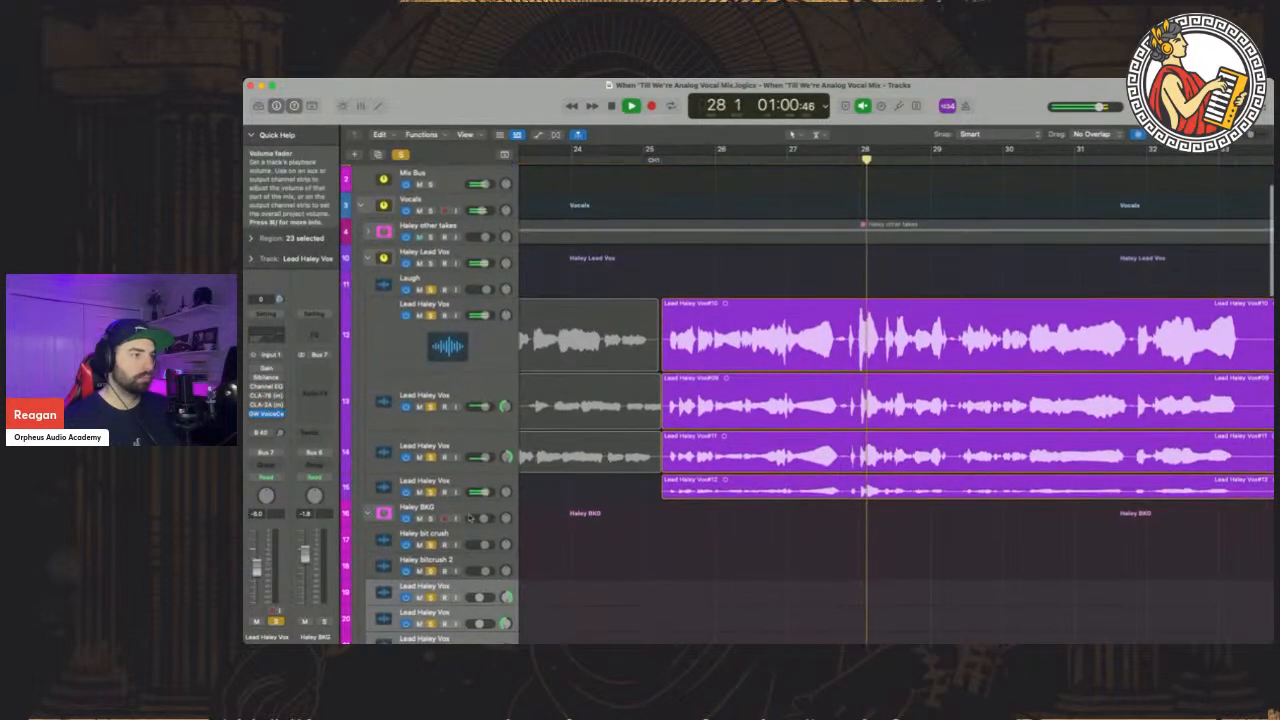
drag(468, 502, 467, 555)
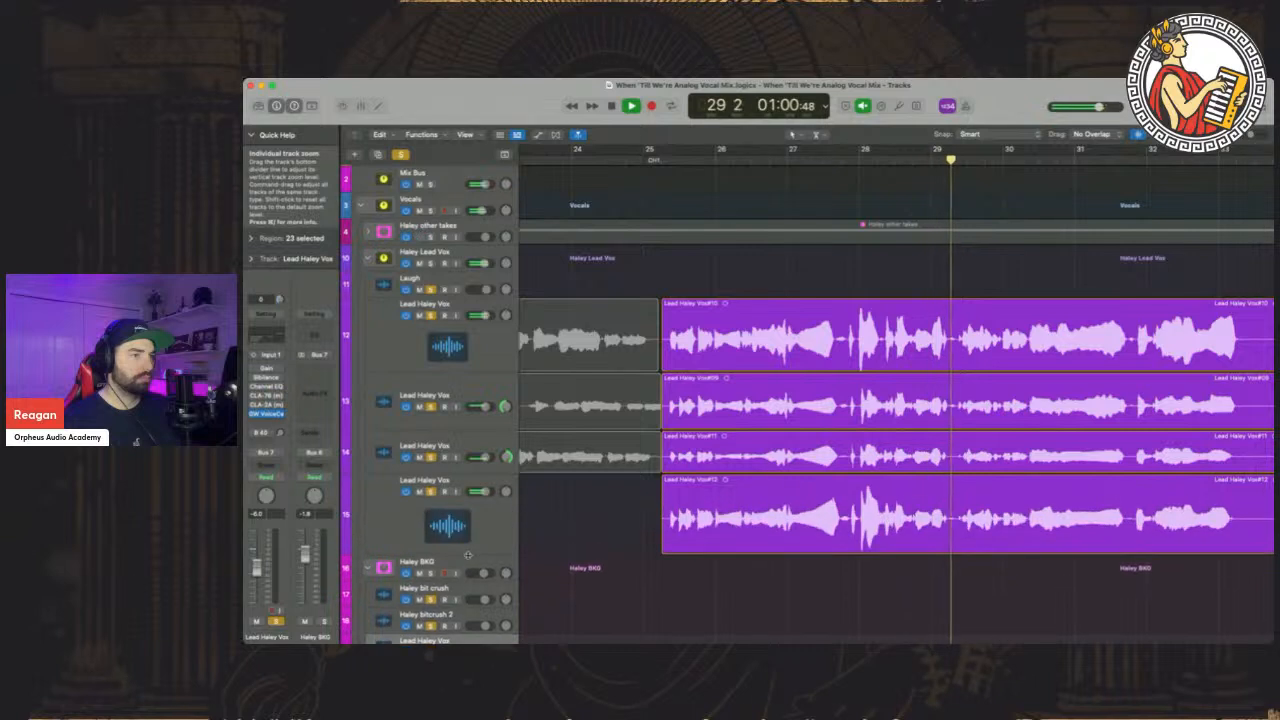
key(space)
scroll(953, 390, right, 5)
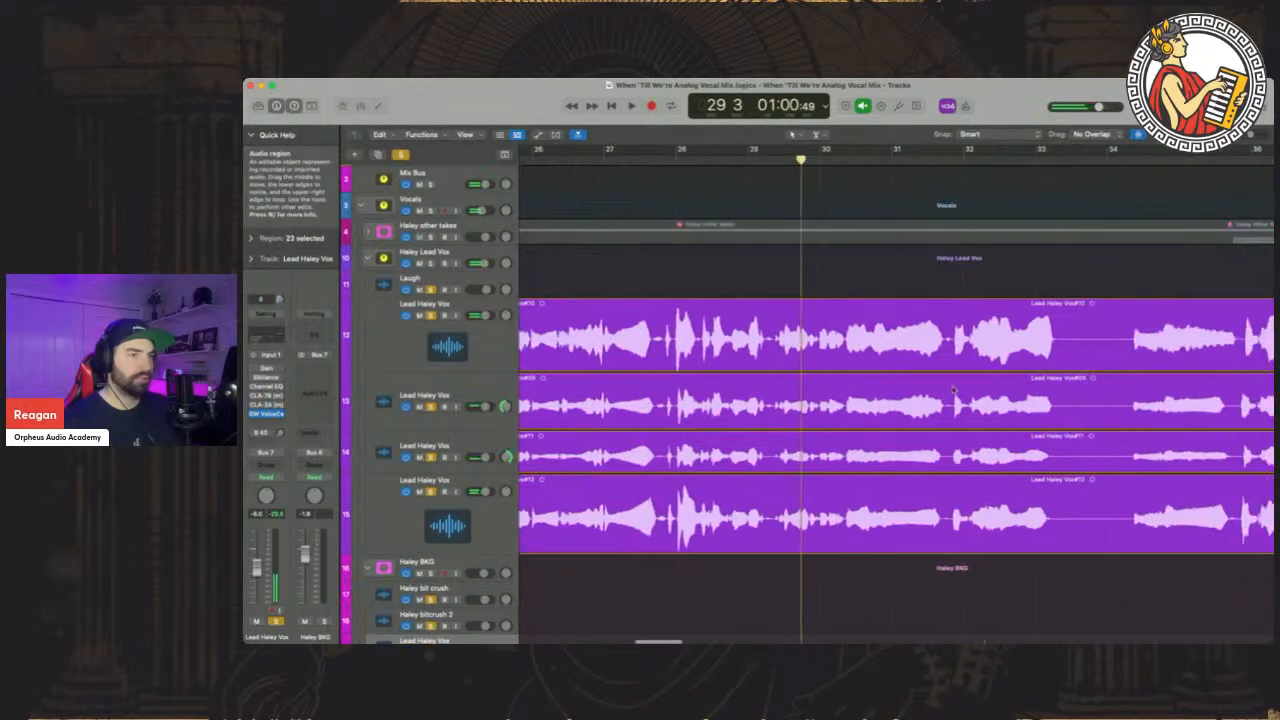
scroll(953, 390, left, 5)
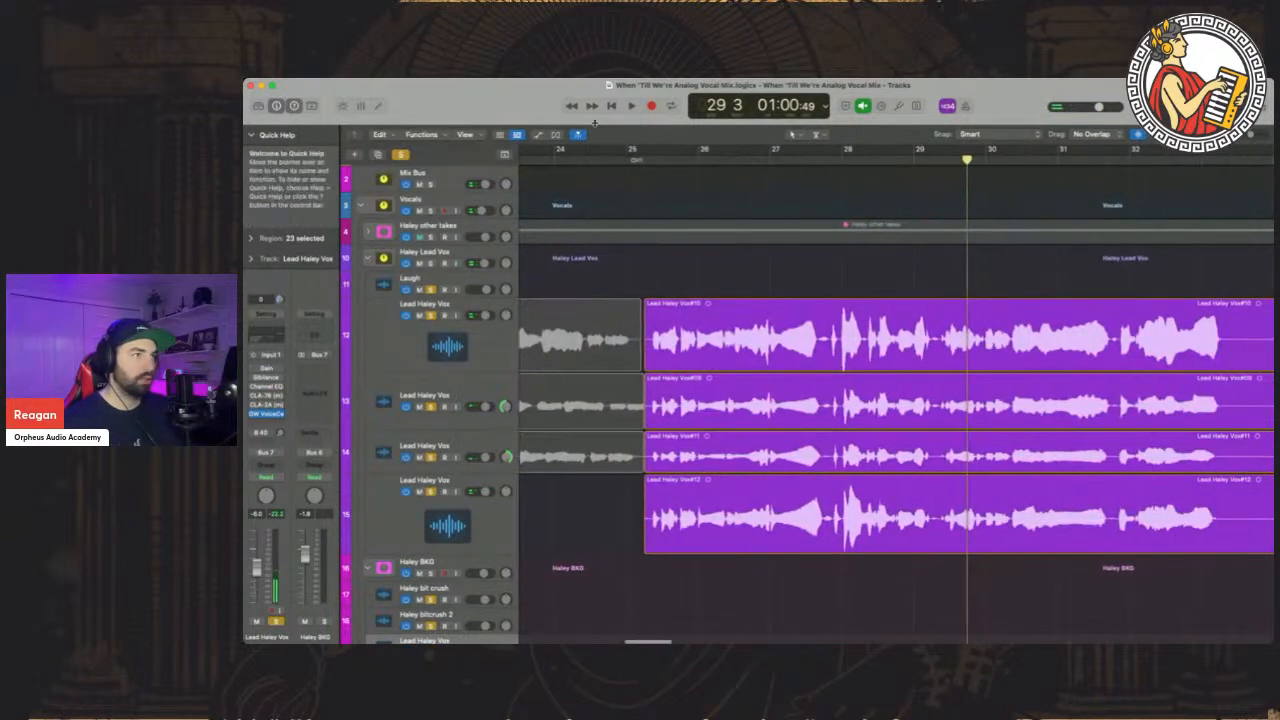
Solo only the lead vocal on track 12 and play it from the chorus start at bar 25
click(644, 160)
drag(431, 316, 431, 492)
click(431, 315)
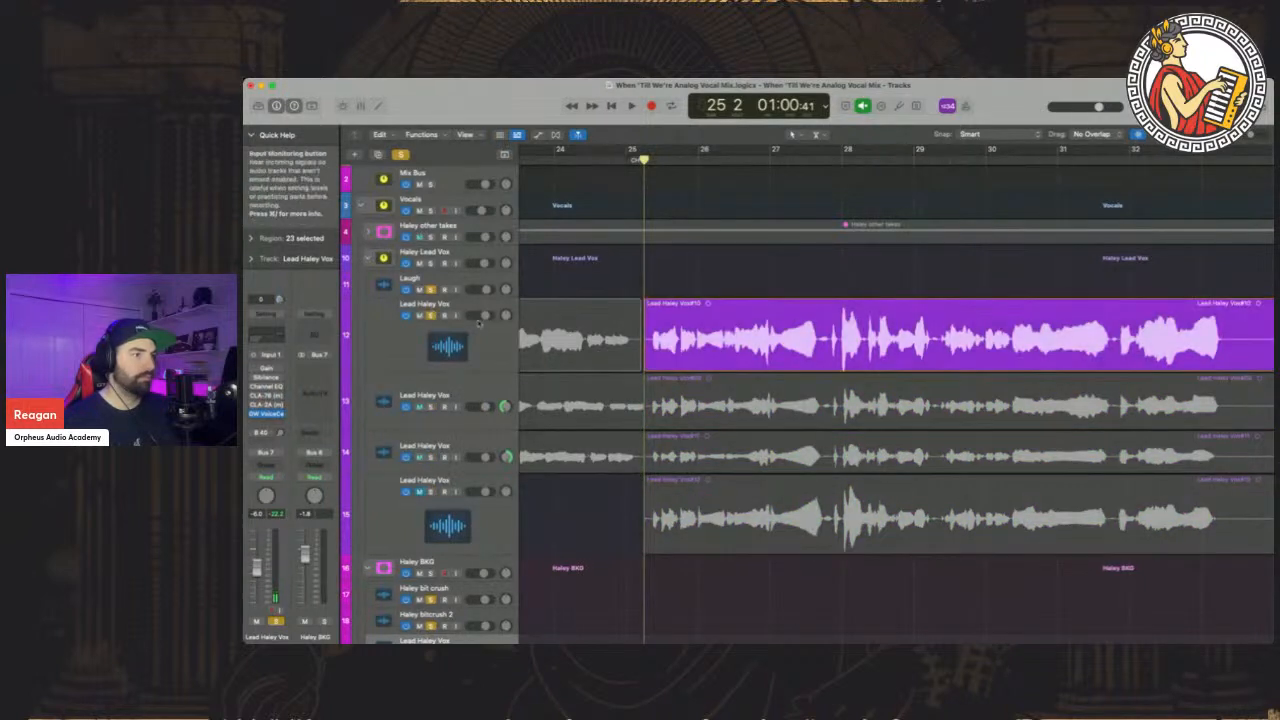
key(space)
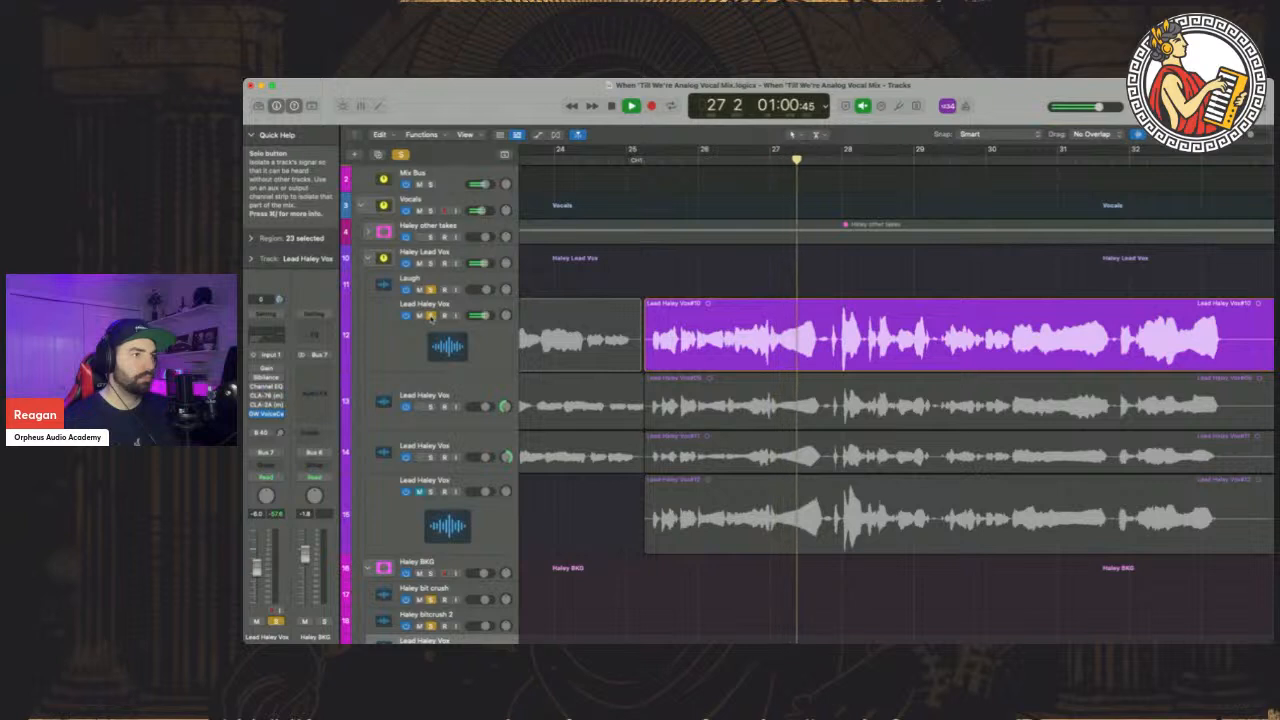
click(431, 316)
key(space)
Audition the track 13 lead vocal alone from the chorus start at bar 25
click(431, 407)
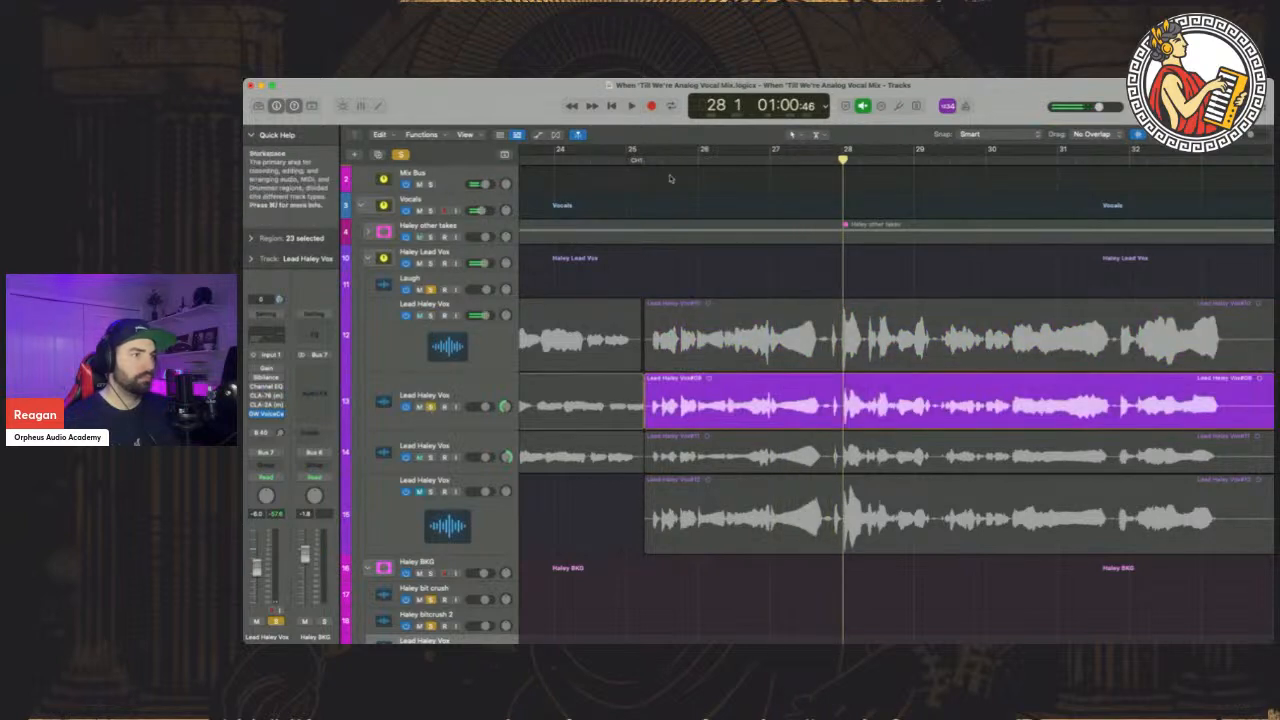
click(648, 160)
key(space)
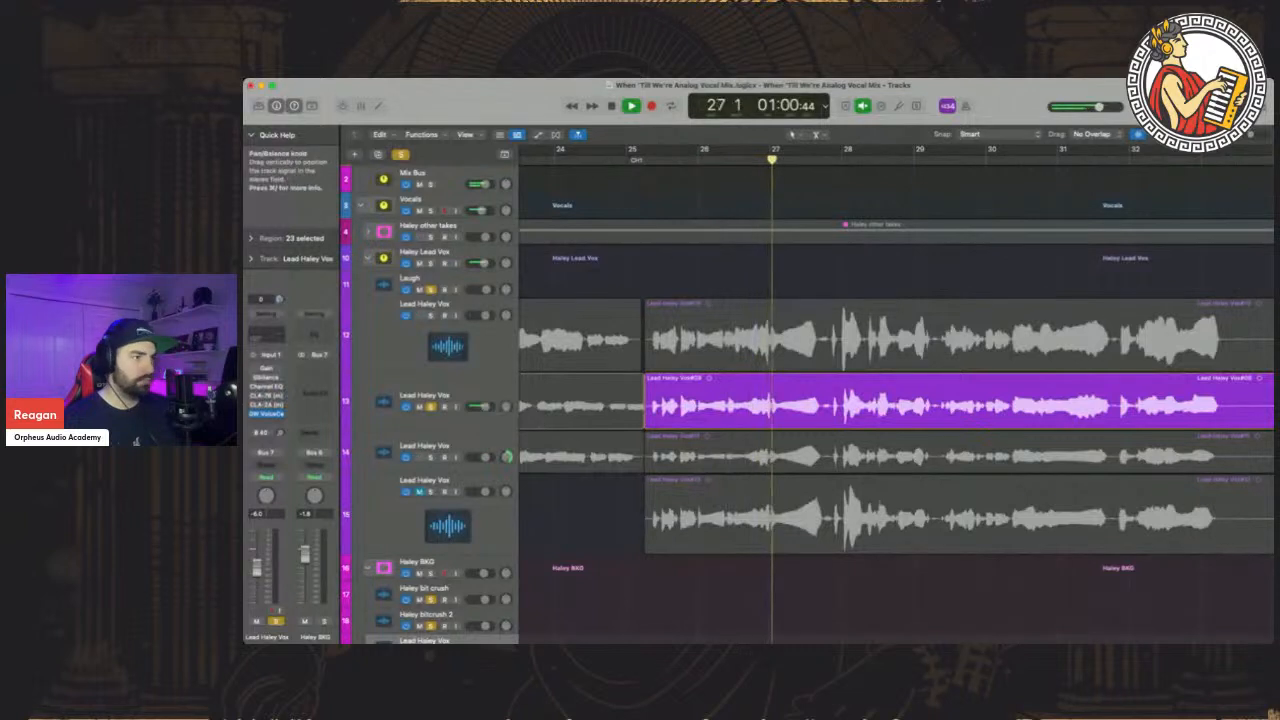
key(space)
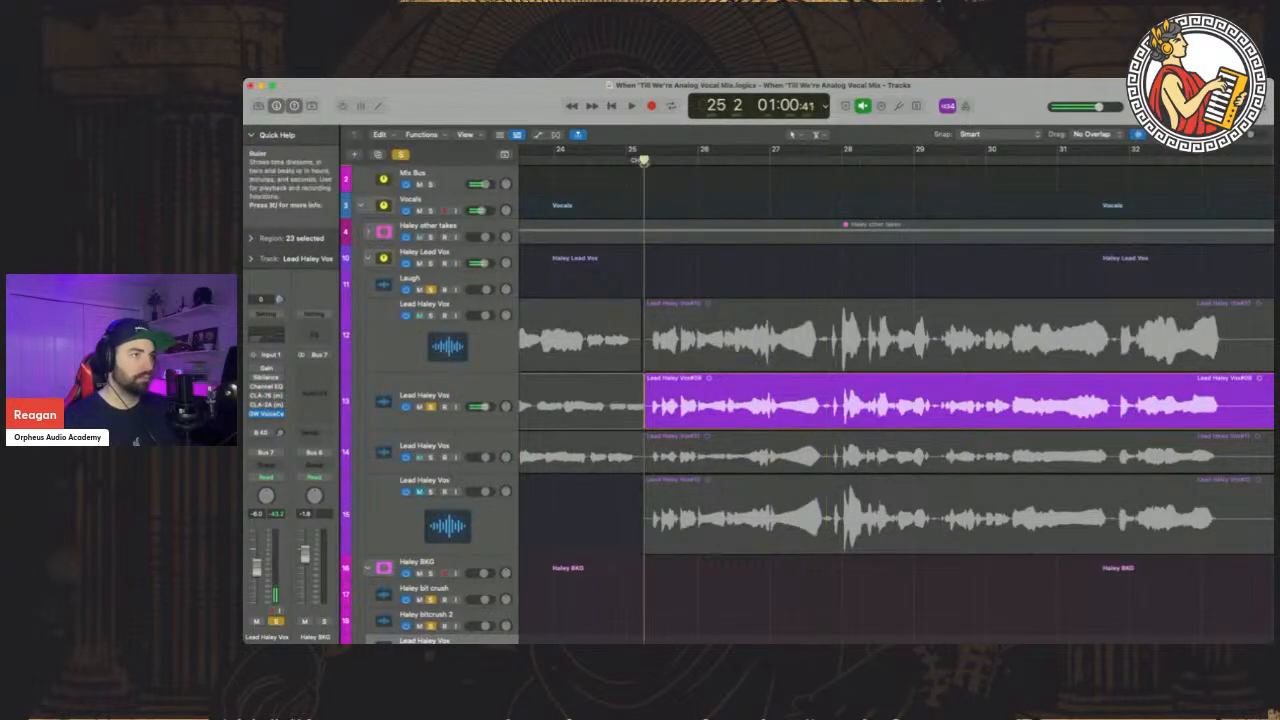
Move the solo from track 13 to track 14 and play that take from the chorus start
click(431, 407)
click(432, 457)
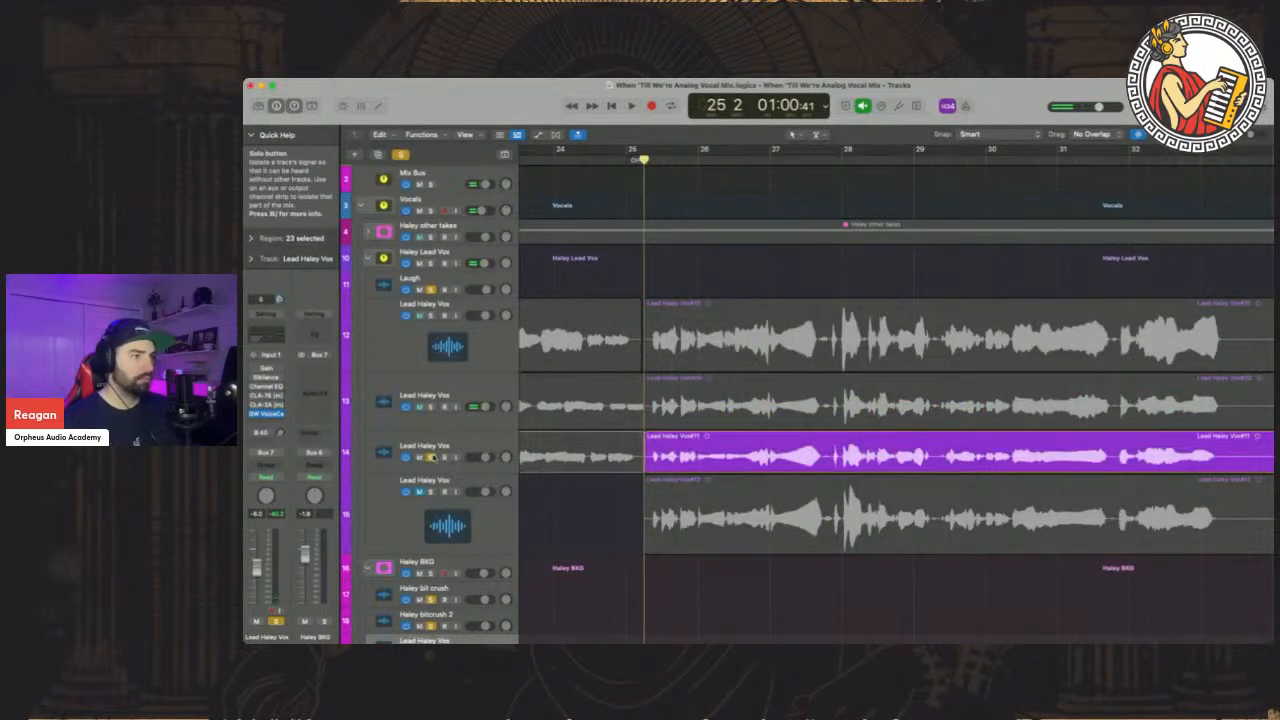
key(space)
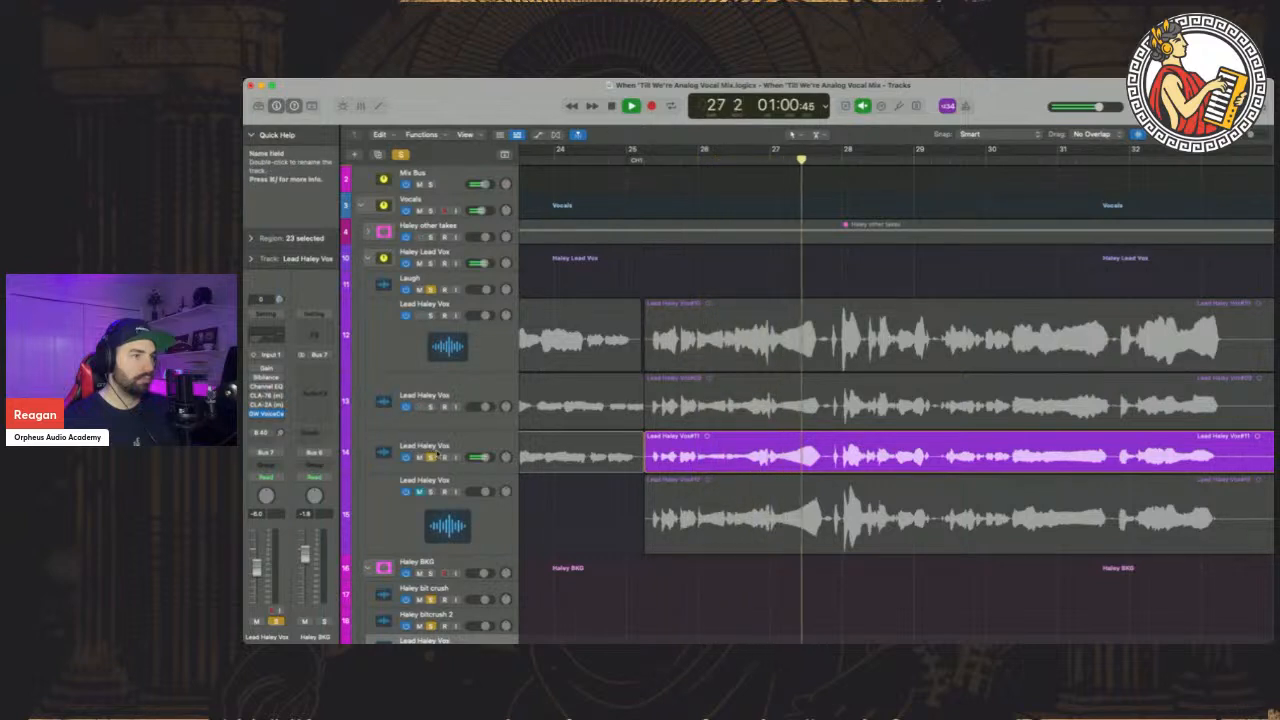
key(space)
Switch the solo from track 14 to track 15 and listen to that vocal's opening chorus phrase
click(431, 492)
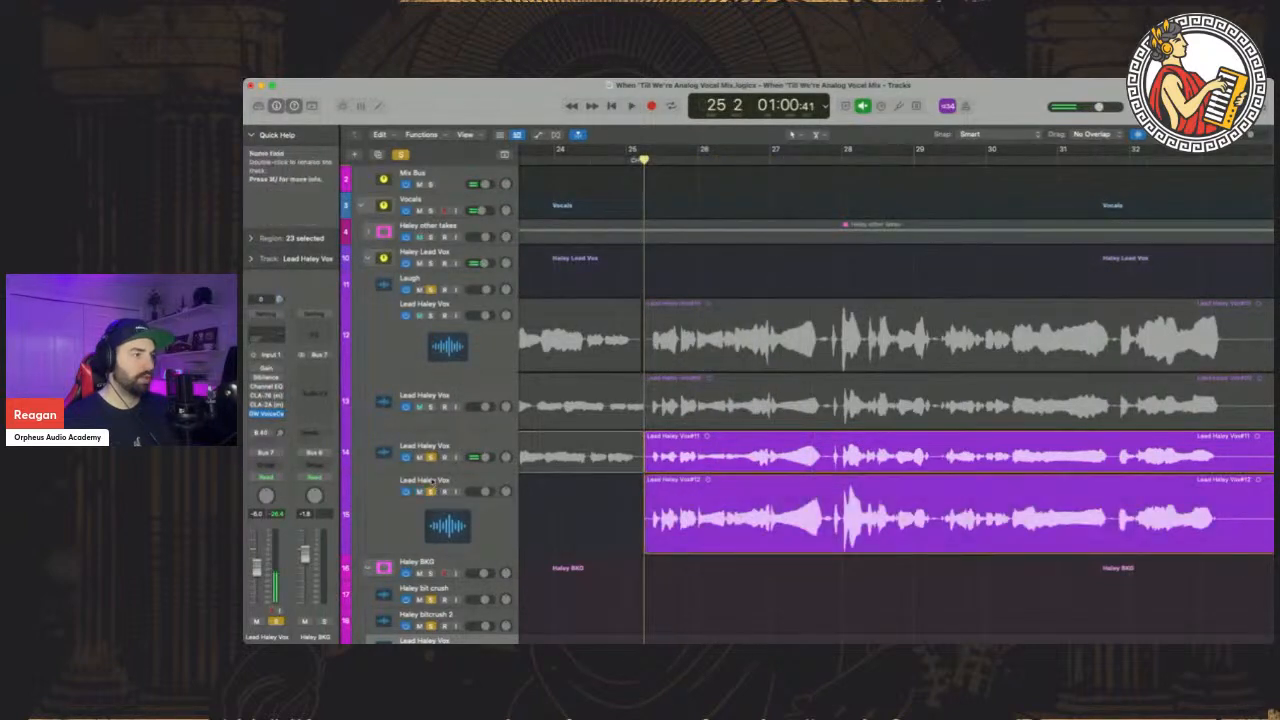
click(431, 458)
key(space)
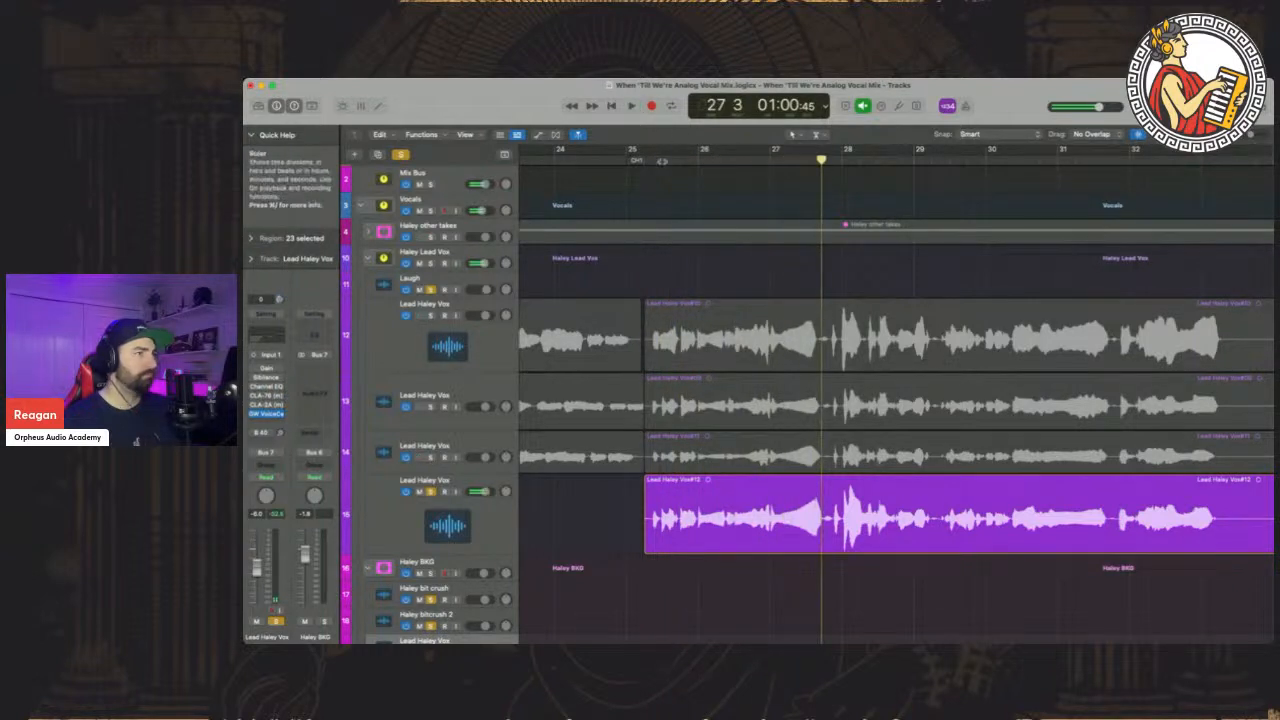
Add track 12 to the soloed track 15 and play both lead vocals through the chorus
click(431, 315)
key(space)
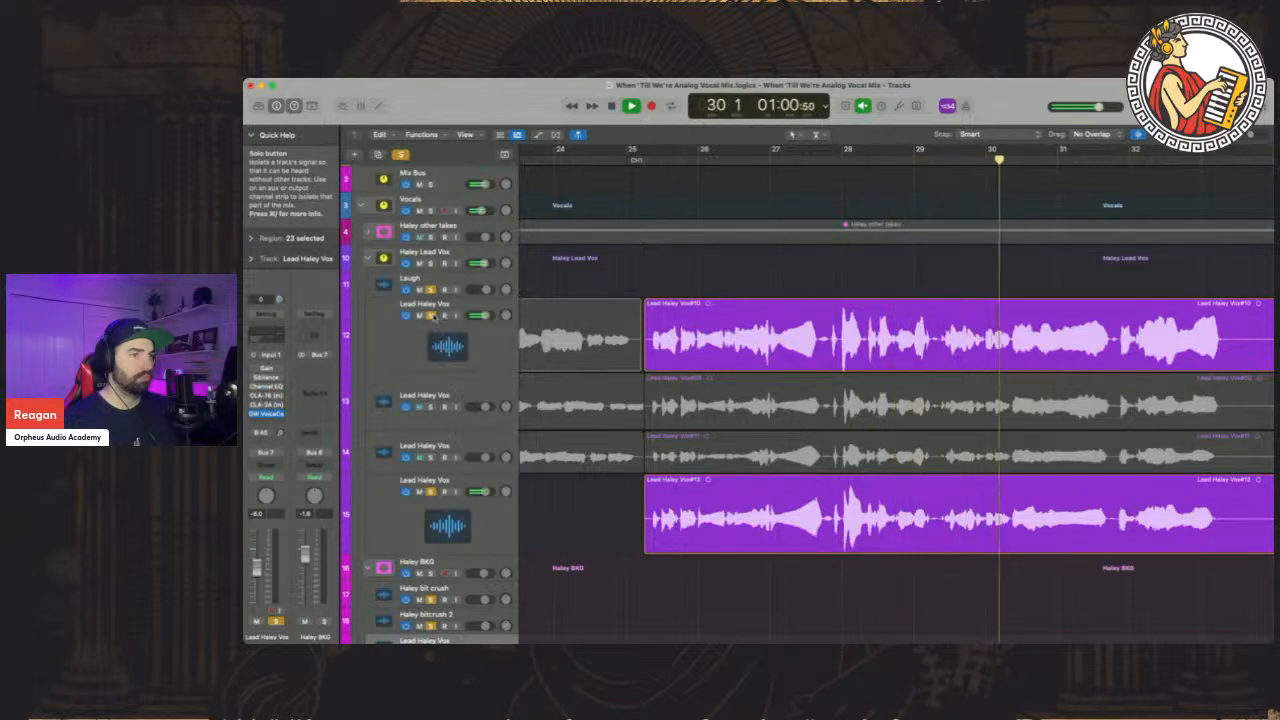
scroll(636, 293, right, 3)
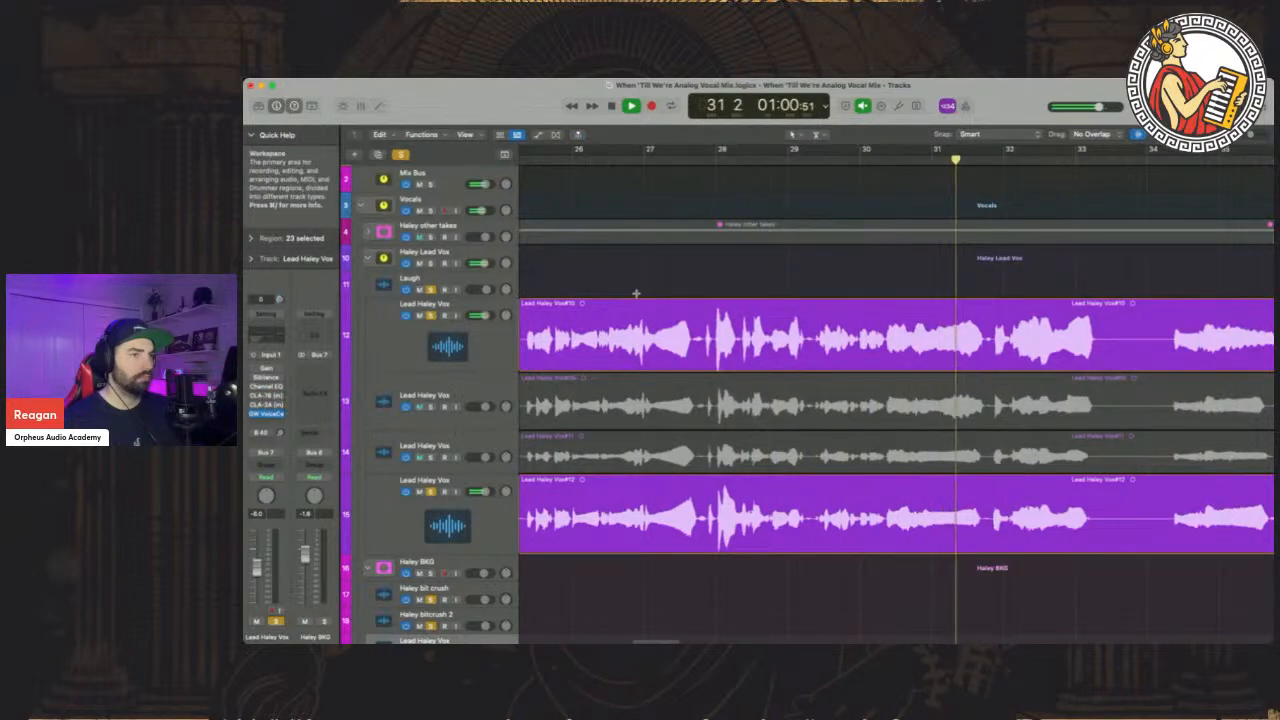
scroll(636, 293, right, 1)
scroll(636, 293, right, 2)
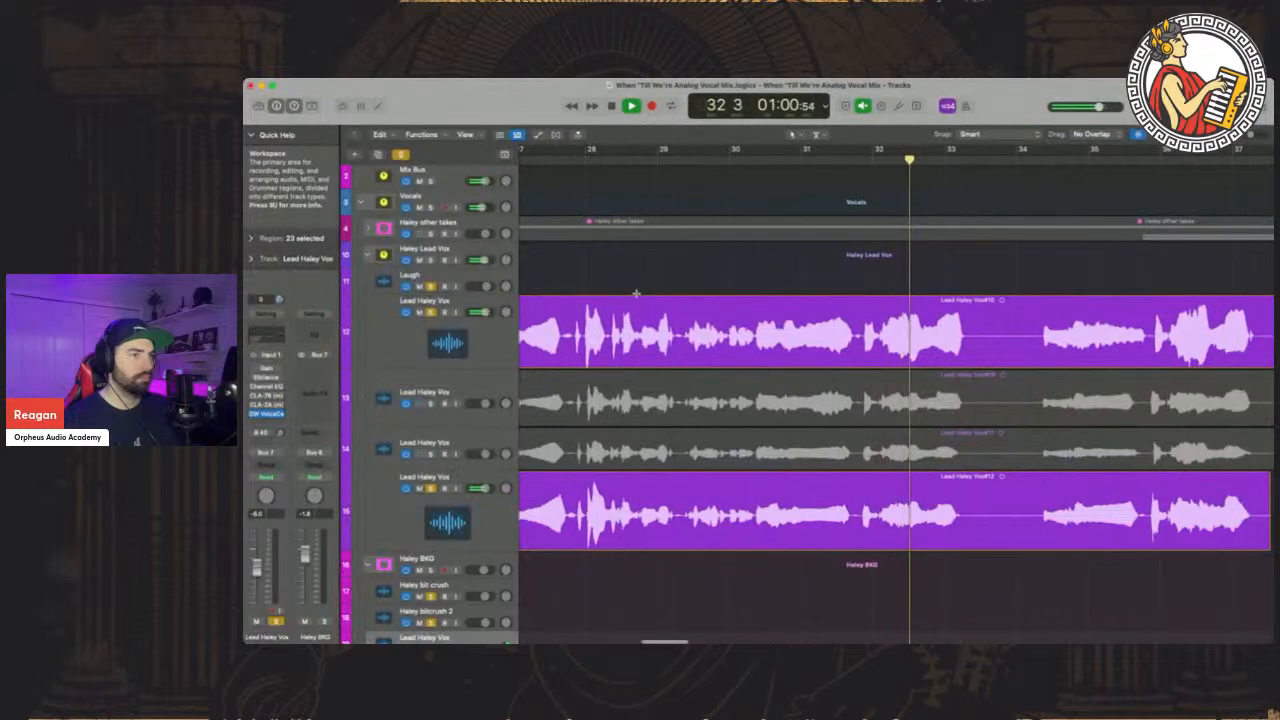
scroll(636, 293, right, 2)
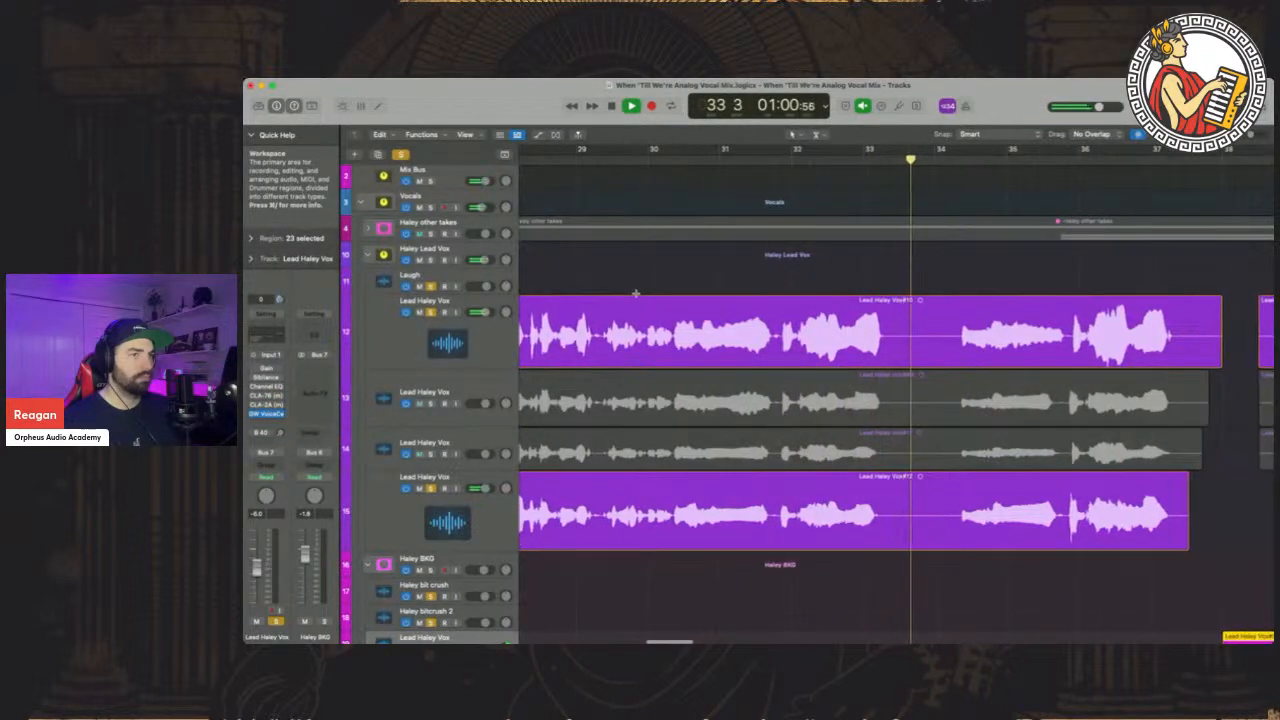
scroll(636, 293, right, 2)
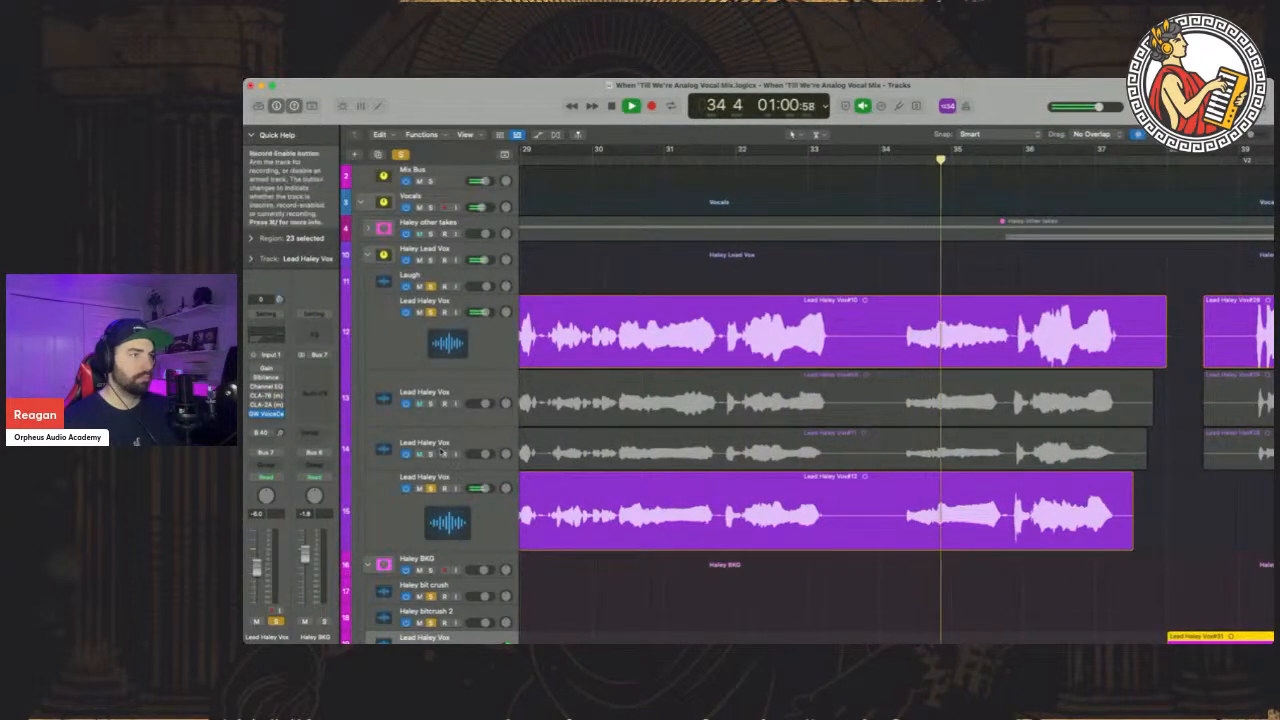
Solo tracks 13 and 14 again and play all four lead vocals through the chorus from bar 25 into bar 36
click(431, 404)
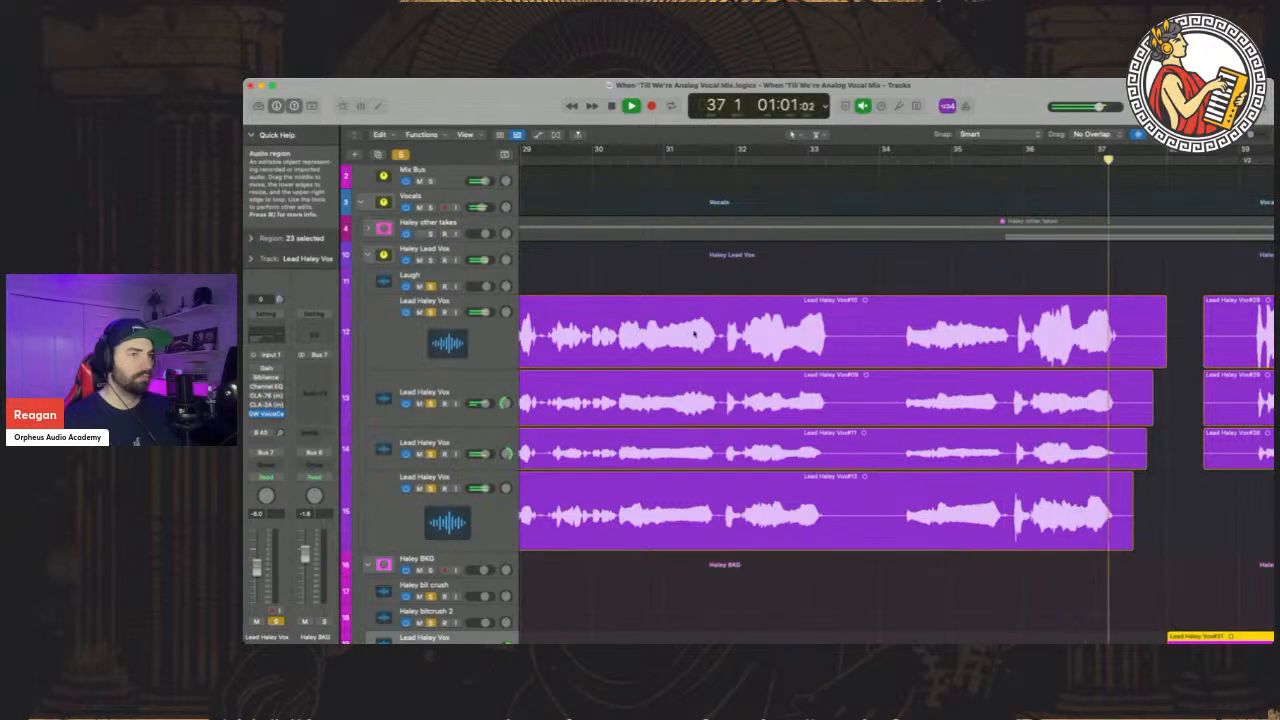
key(space)
scroll(698, 332, left, 10)
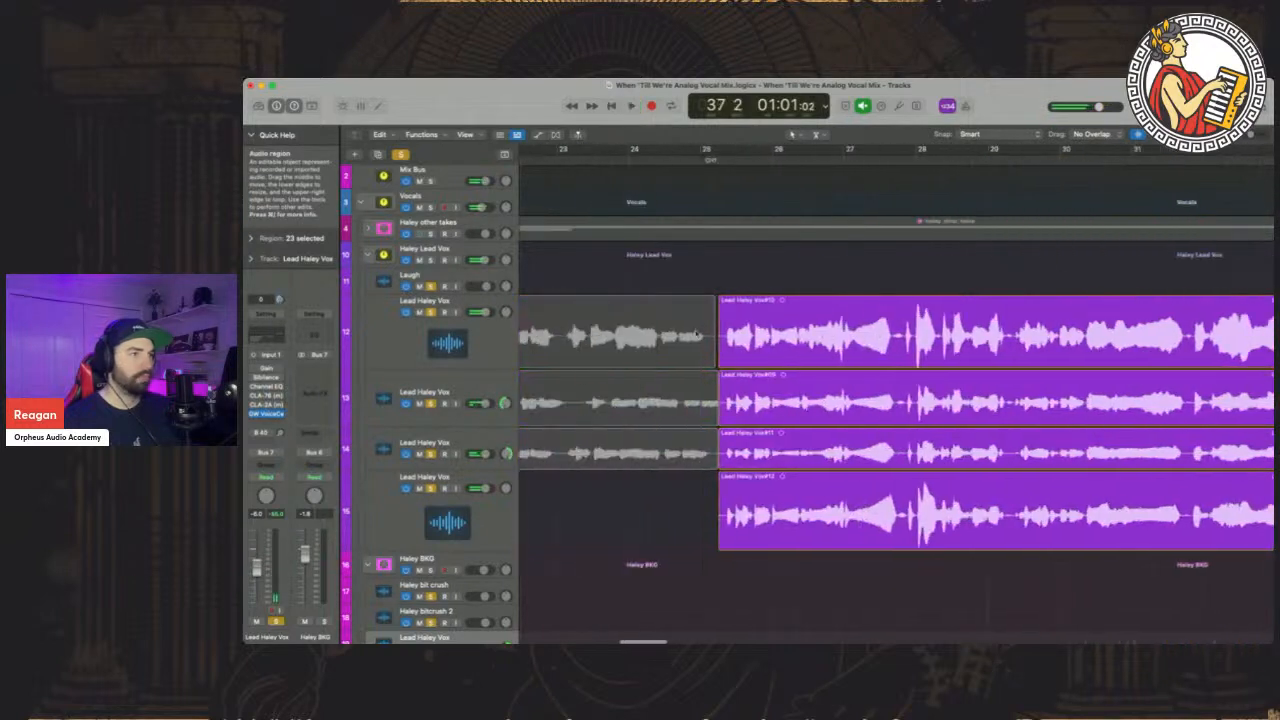
click(721, 159)
key(space)
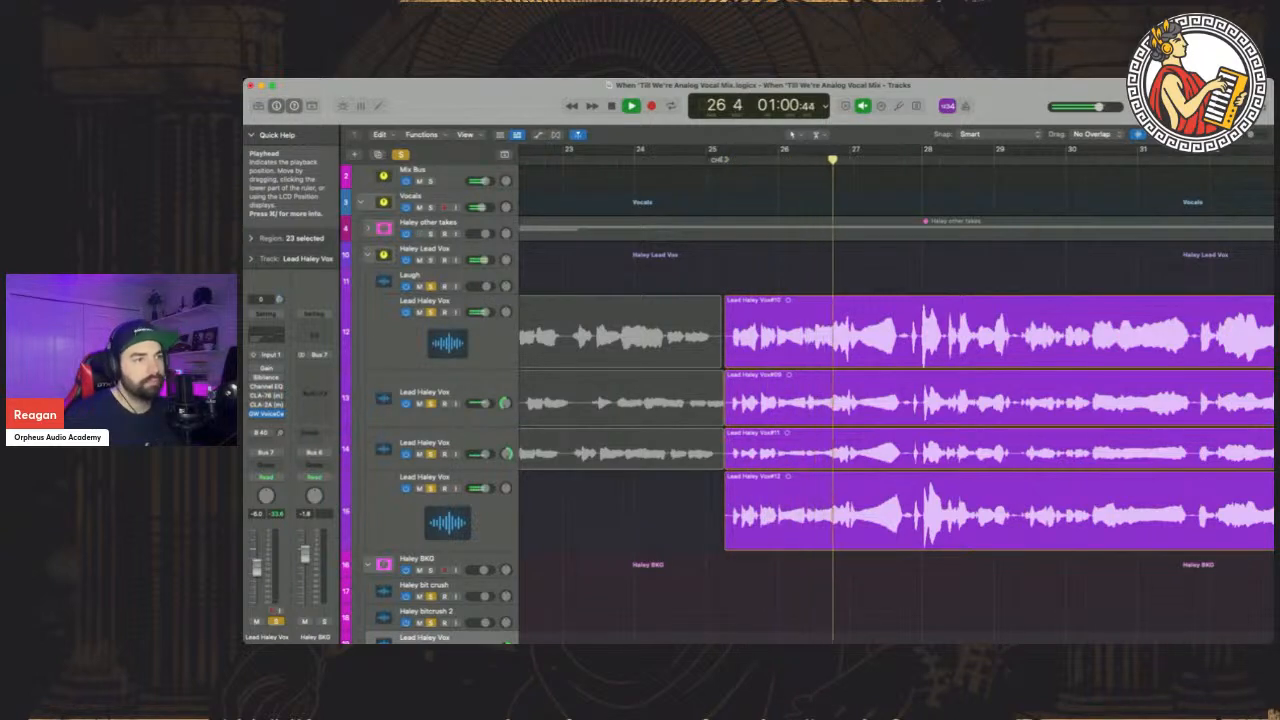
scroll(650, 315, right, 2)
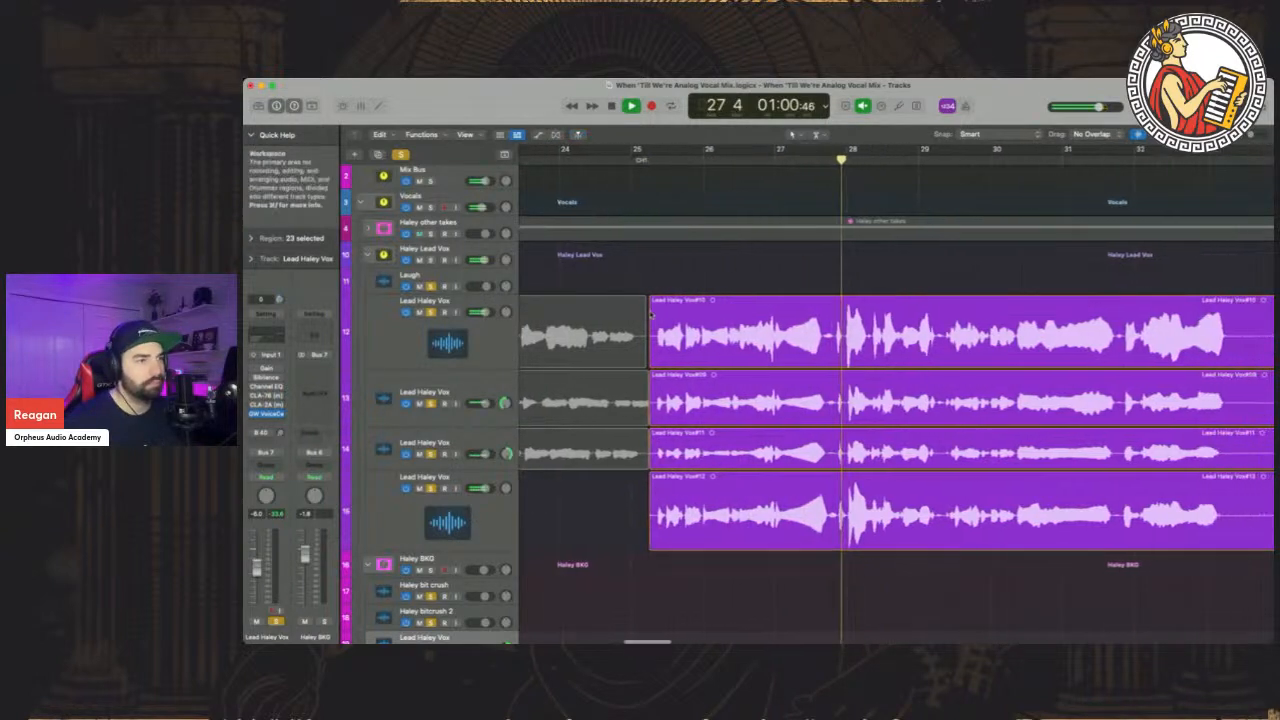
scroll(650, 315, right, 2)
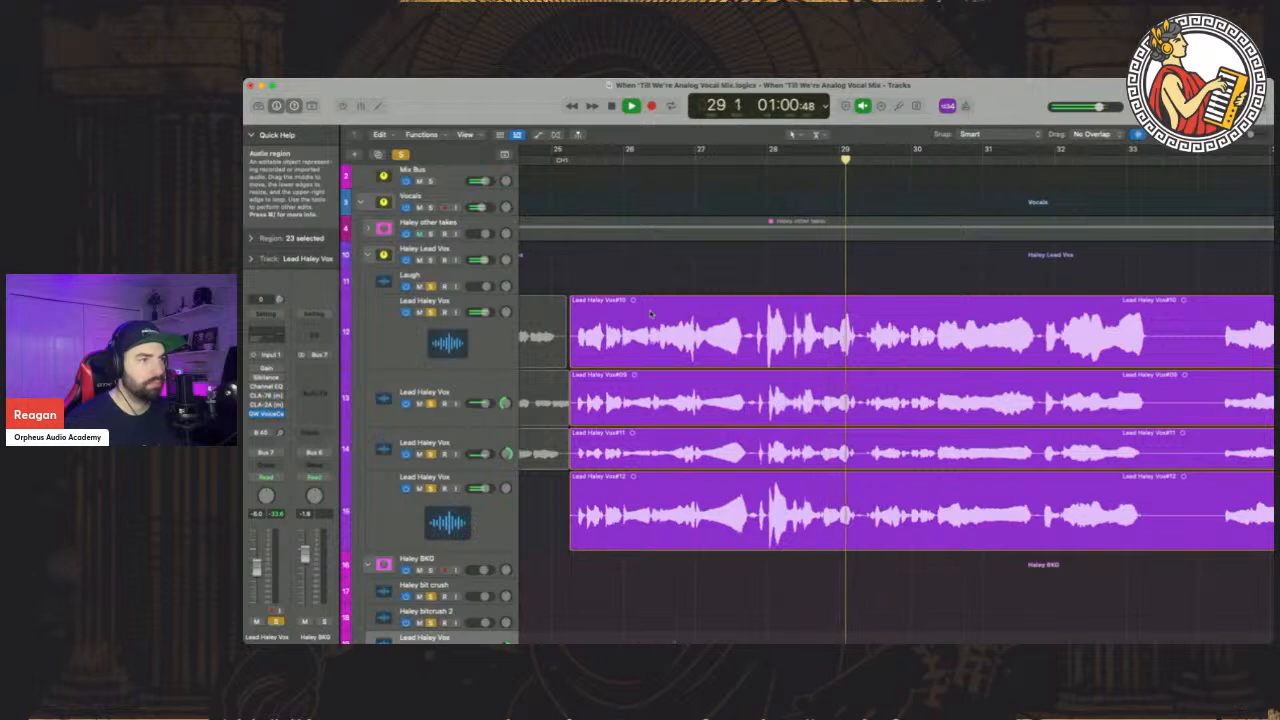
scroll(650, 313, right, 1)
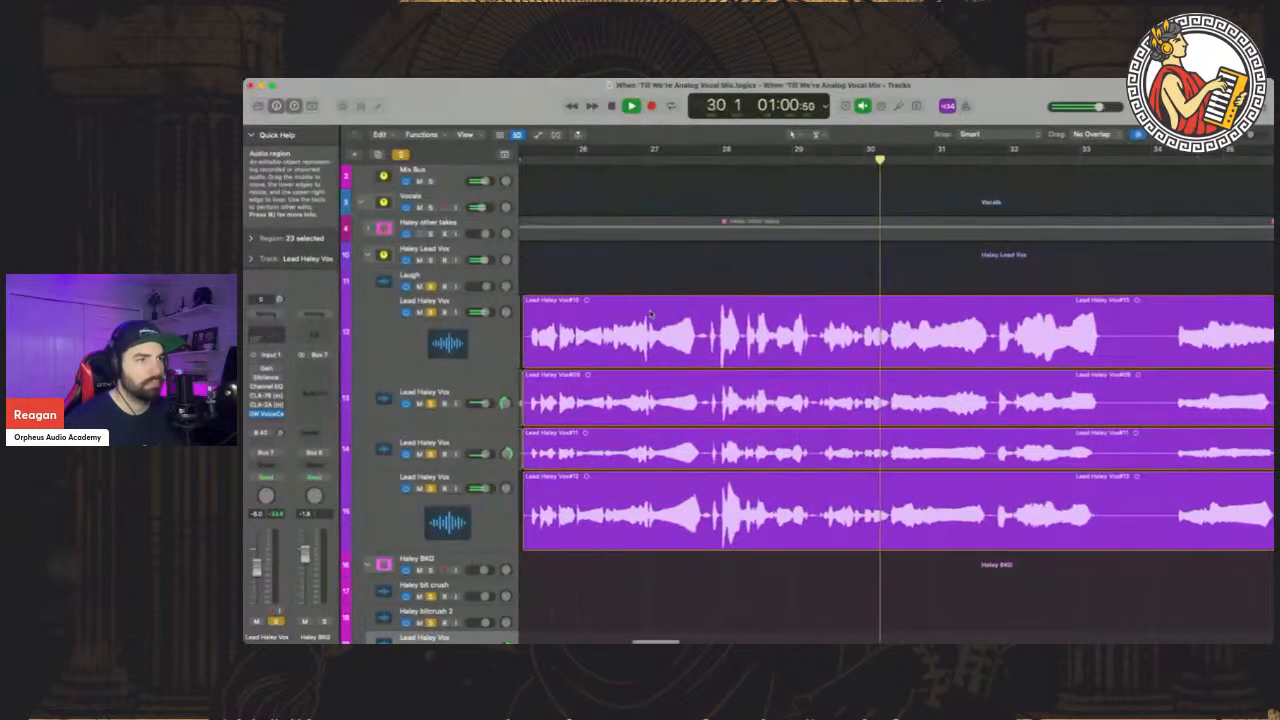
scroll(650, 313, right, 2)
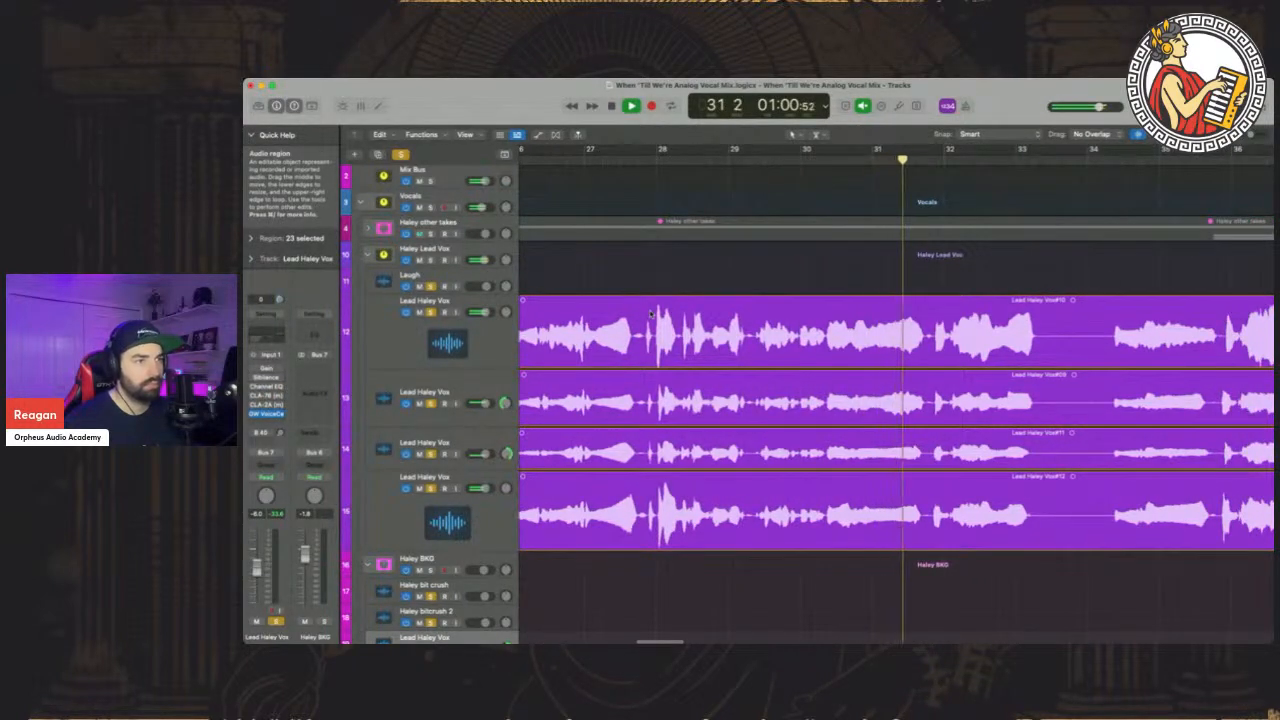
scroll(650, 313, right, 2)
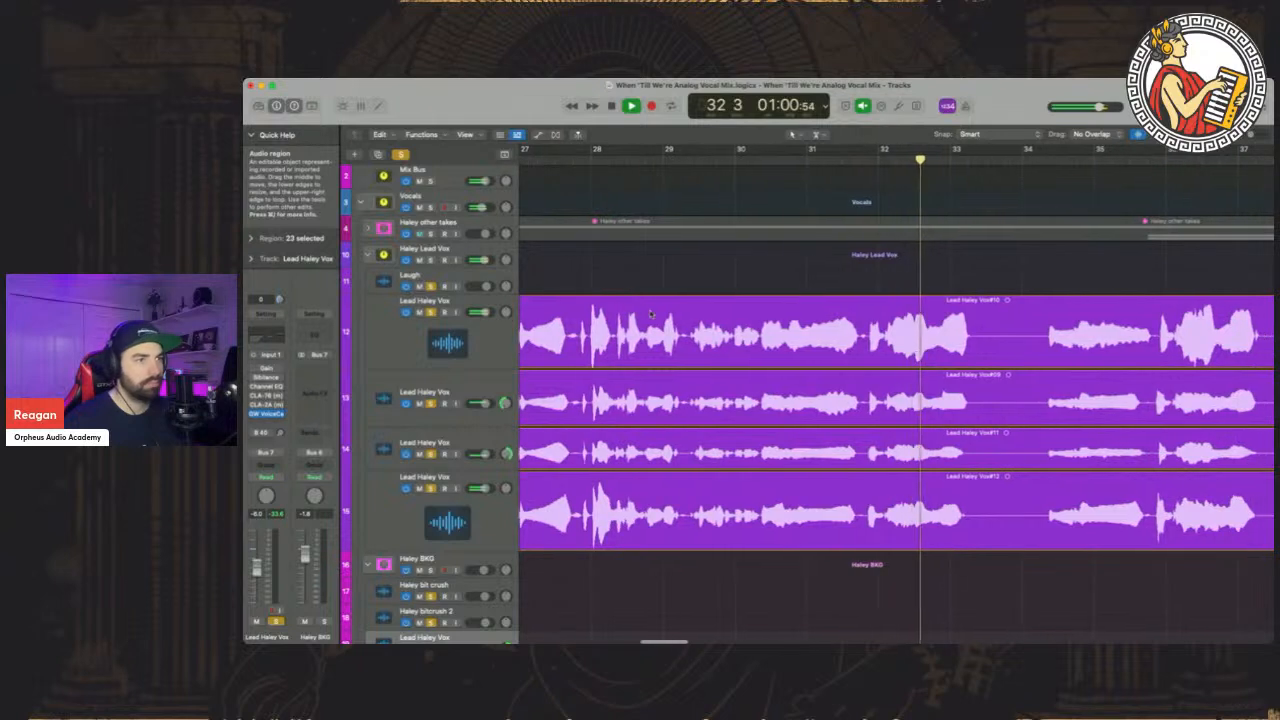
scroll(650, 313, right, 5)
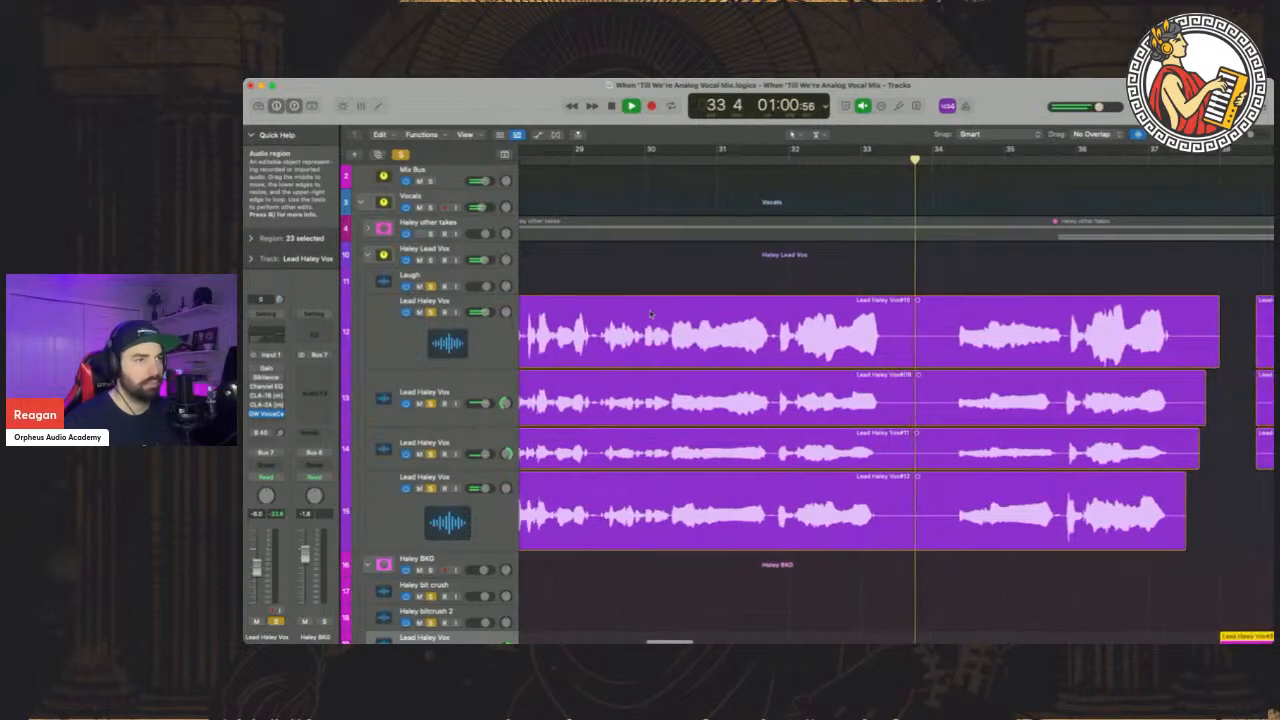
scroll(650, 313, right, 3)
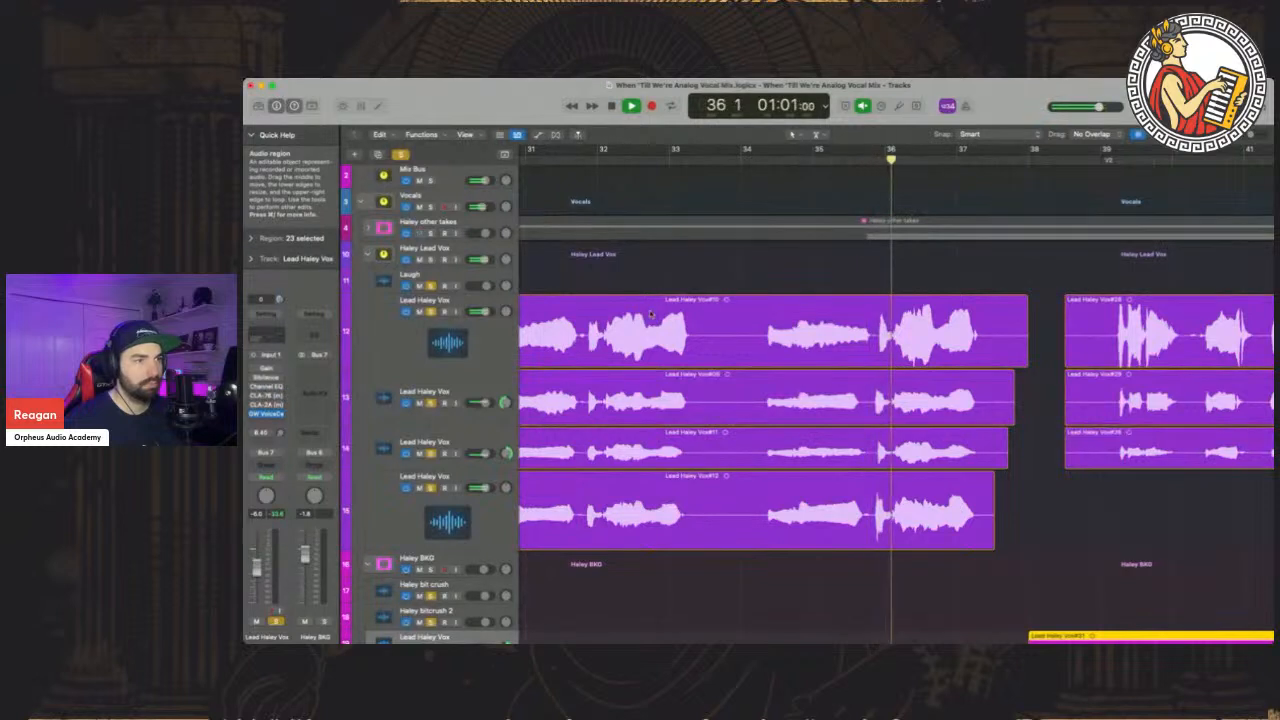
Split out the short vocal phrase around bar 36 on track 12 and shift it slightly earlier to align with the doubles below
drag(1248, 135, 1255, 136)
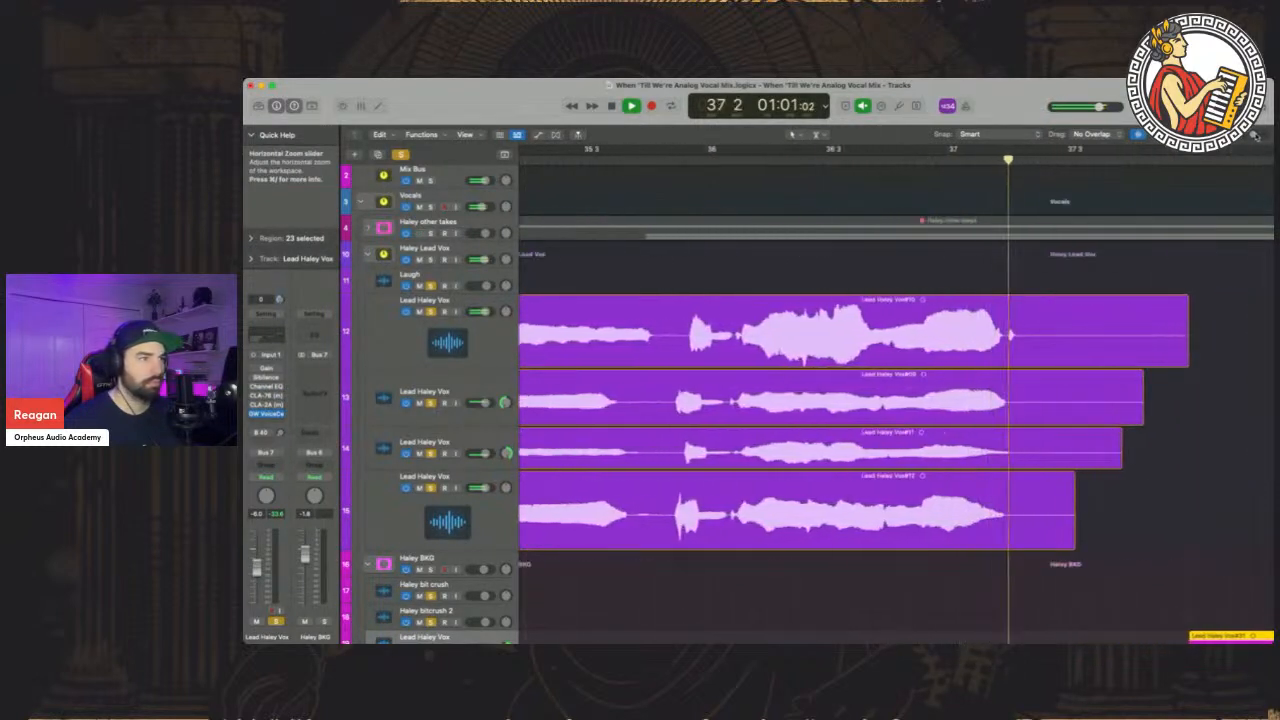
key(space)
scroll(813, 346, left, 1)
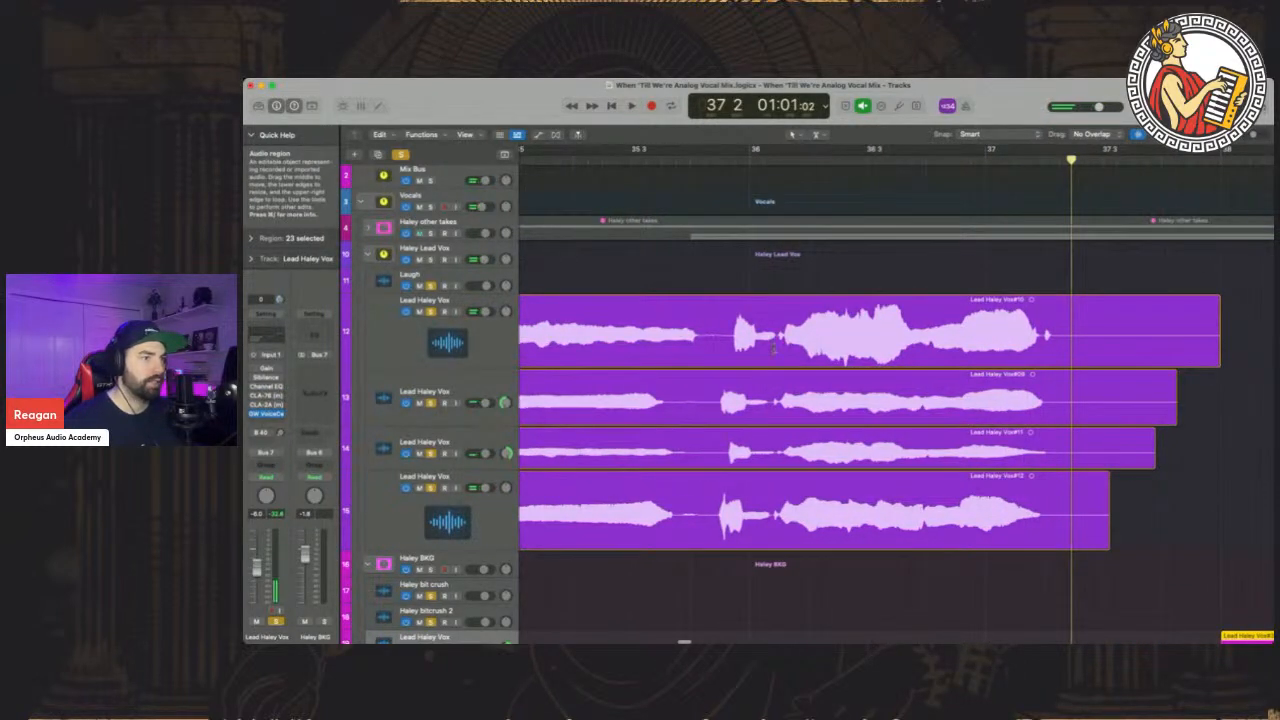
click(777, 338)
click(734, 337)
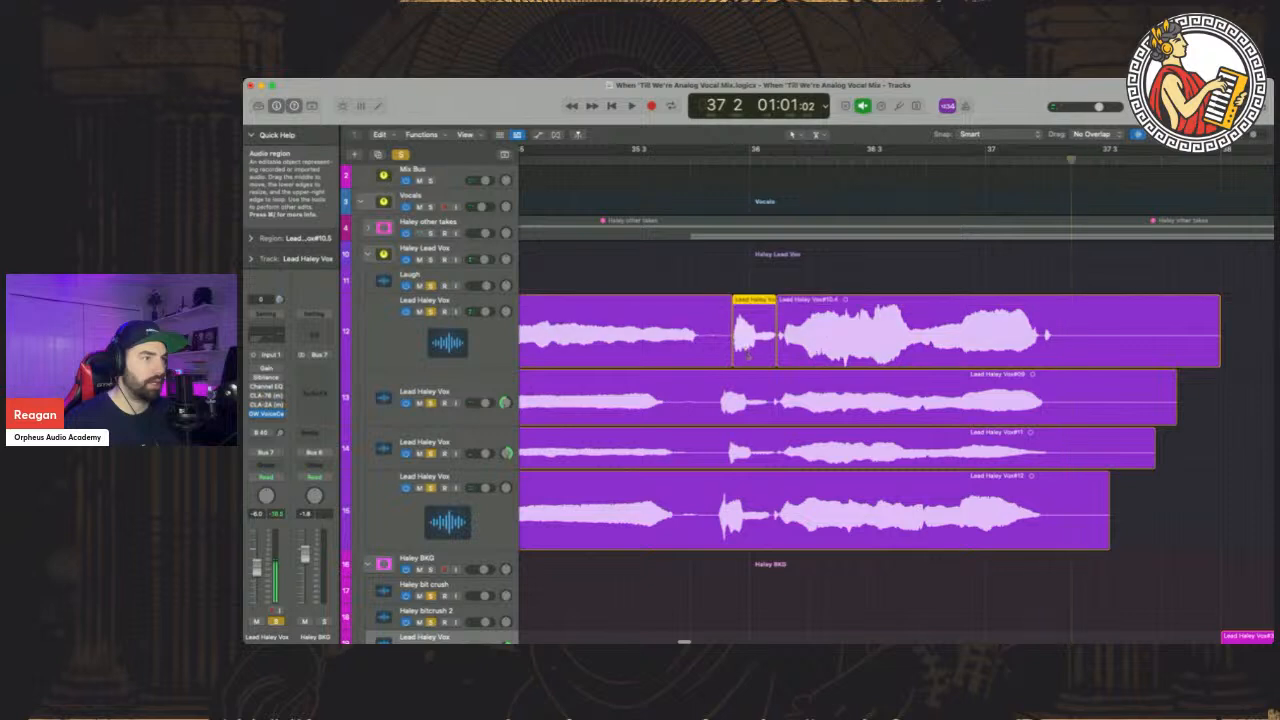
drag(753, 308, 740, 309)
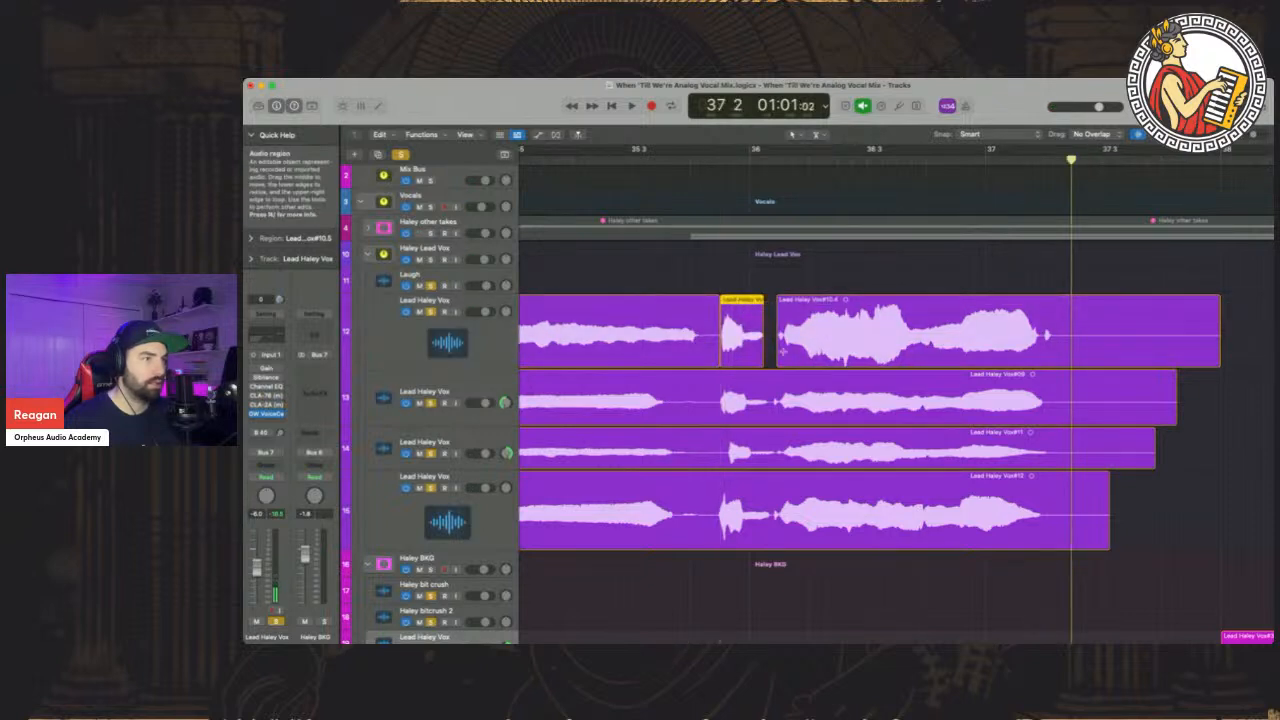
Play from bar 35 beat 2 through bar 36 to check the shifted phrase's timing against the doubles
click(612, 170)
click(608, 160)
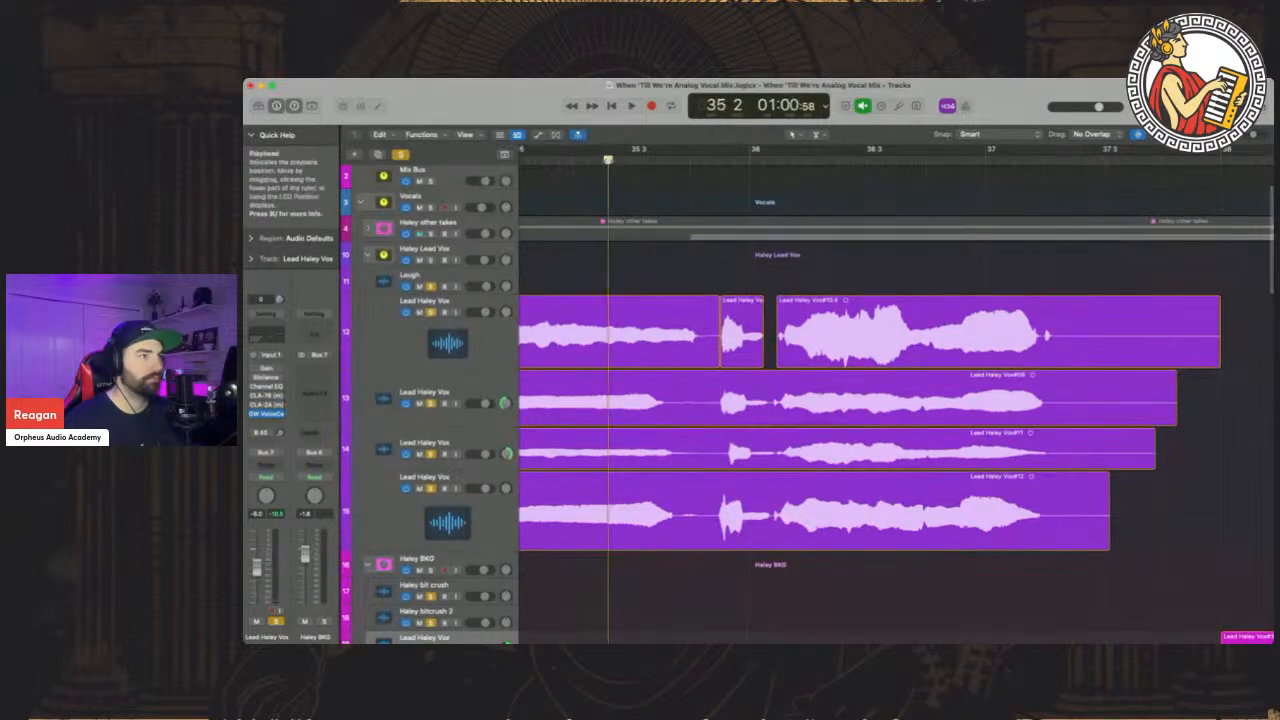
key(space)
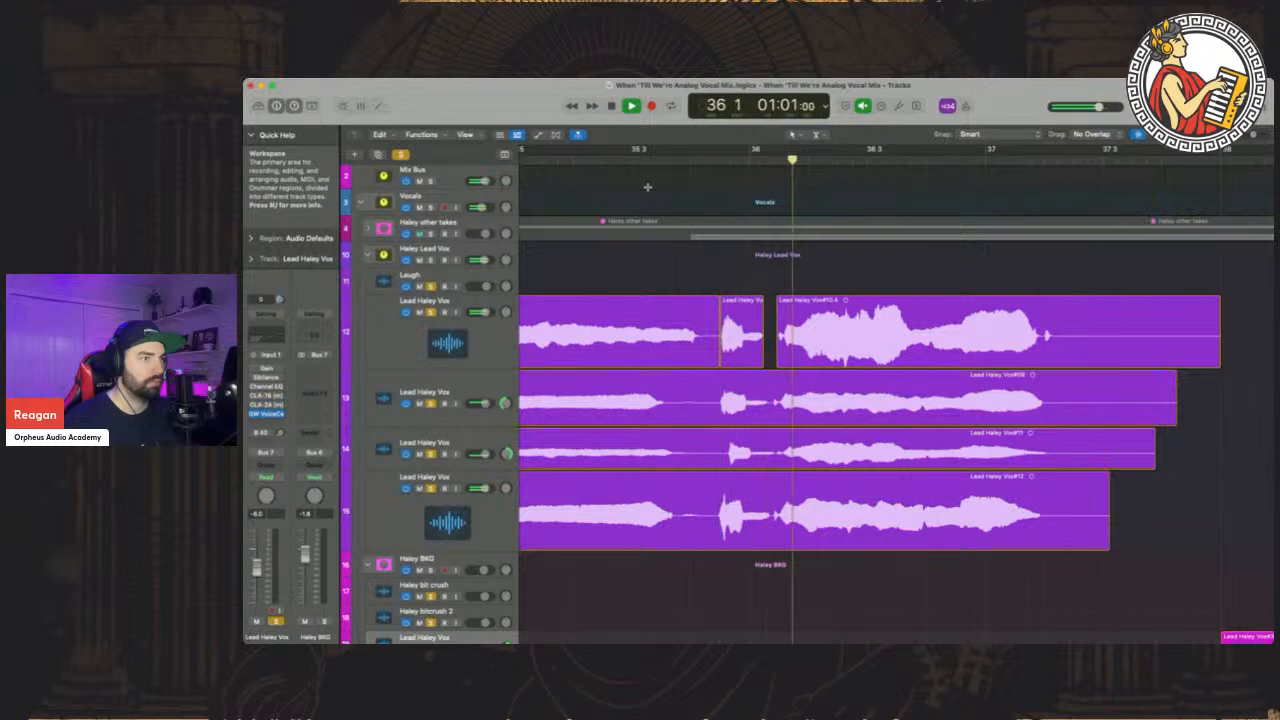
key(space)
scroll(720, 213, left, 5)
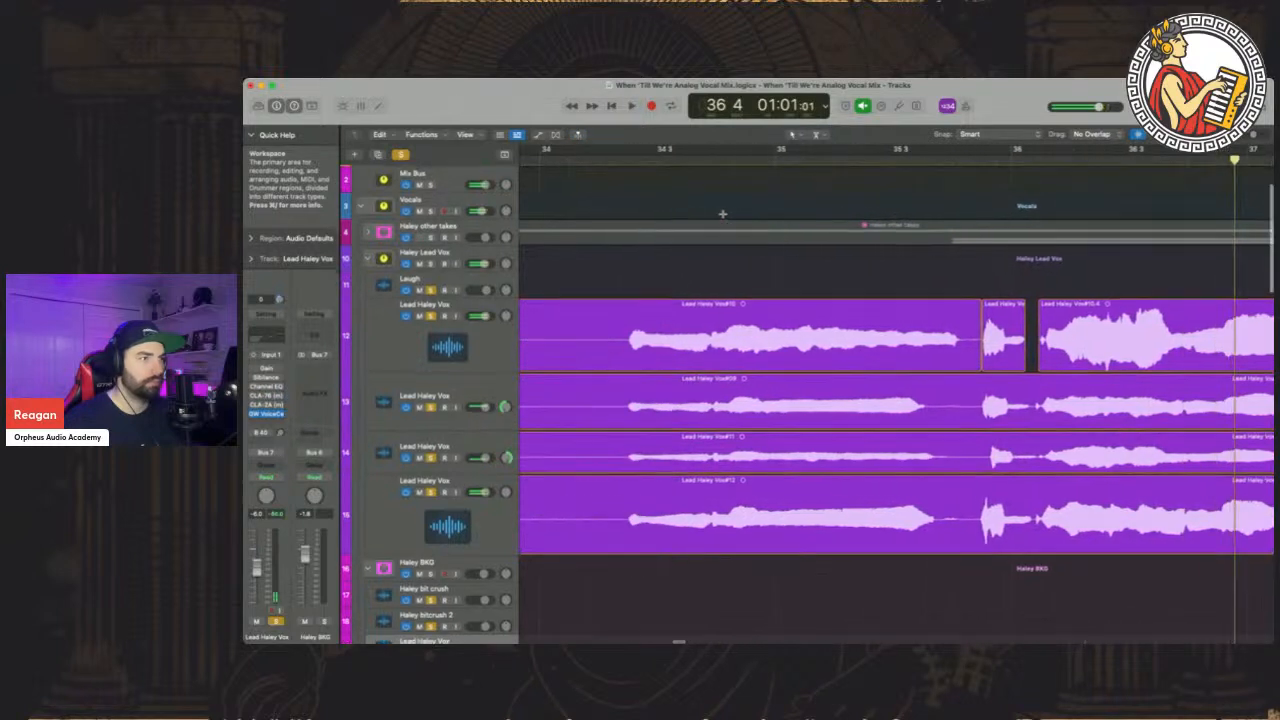
Play the soloed lead vocals from just before bar 35 to the start of bar 37 to check the alignment
scroll(722, 213, left, 3)
click(674, 160)
key(space)
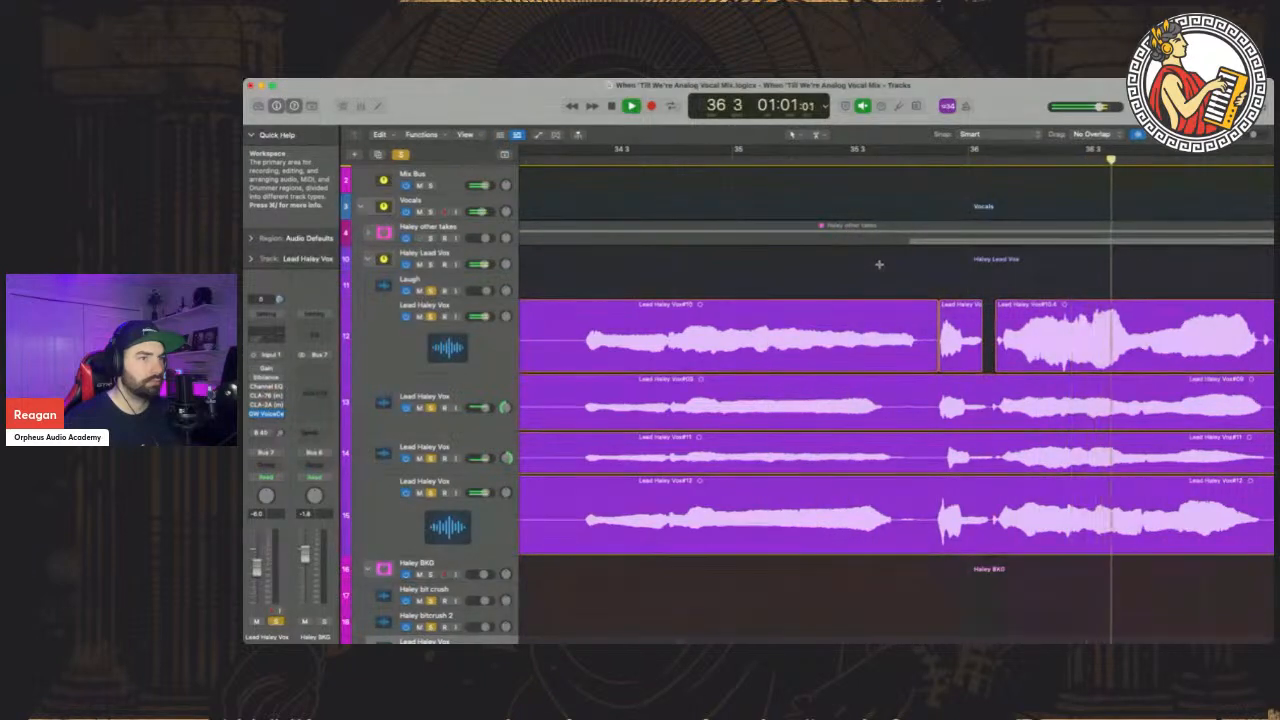
key(space)
Split track 12's region just before the long phrase leading into bar 35 and place the playhead at bar 35 beat 2
click(823, 318)
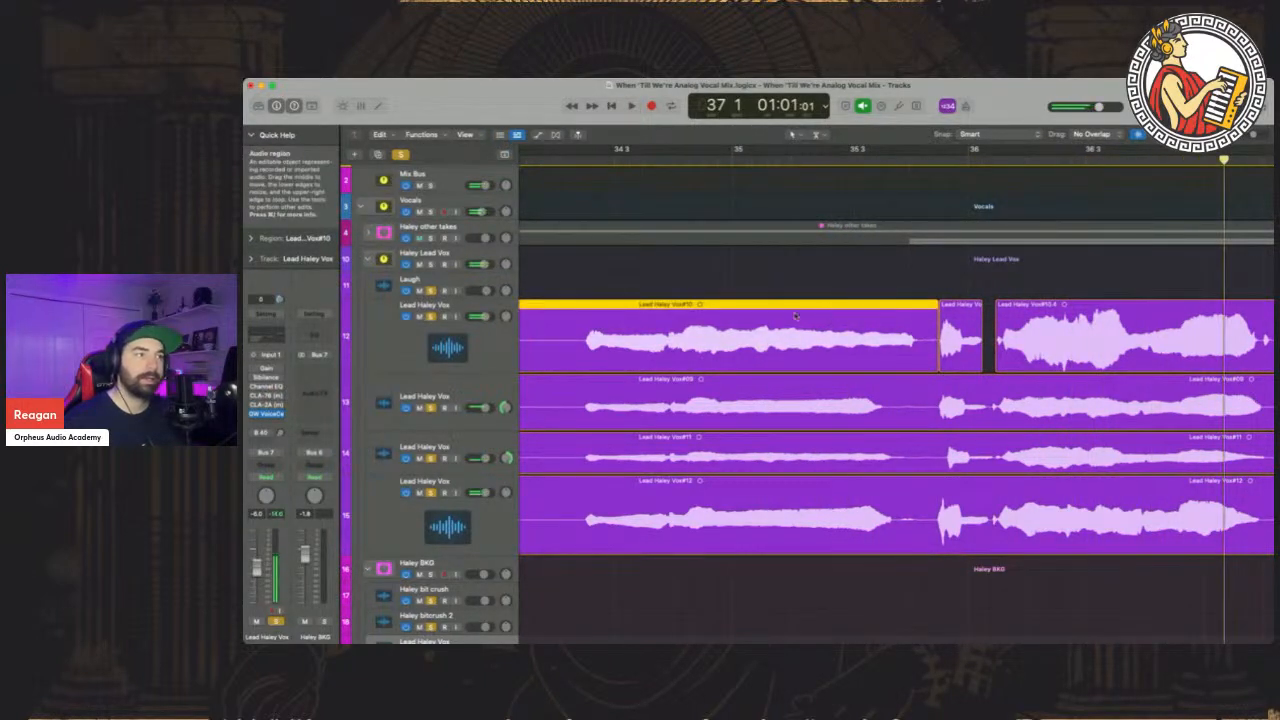
click(584, 336)
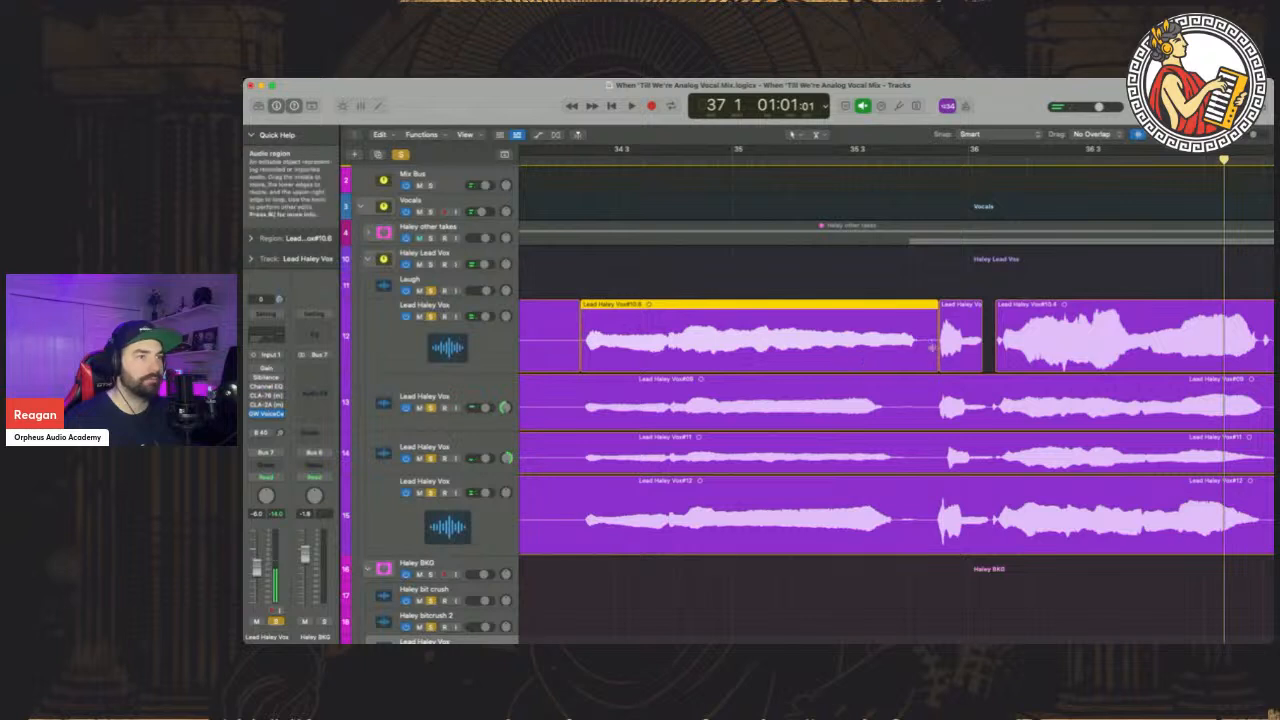
click(825, 158)
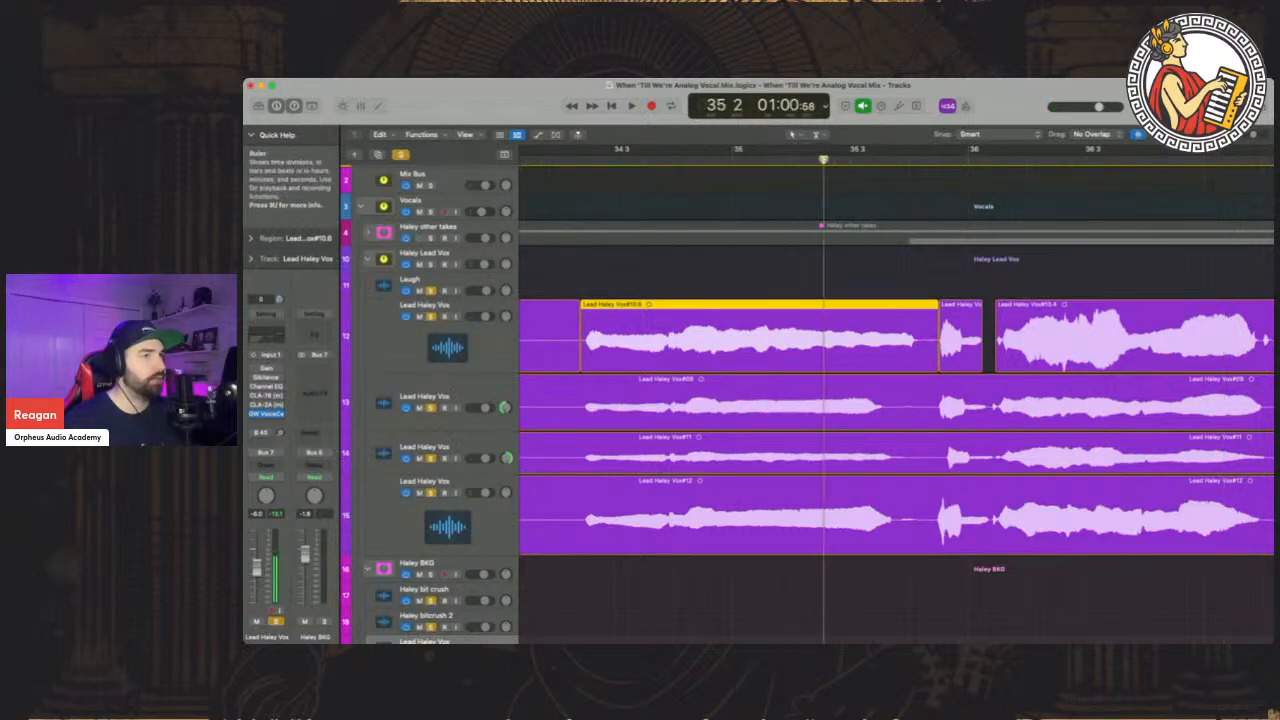
Open the audio track editor and enlarge it to fill about half of the window, keeping track 12's regions in view above
key(e)
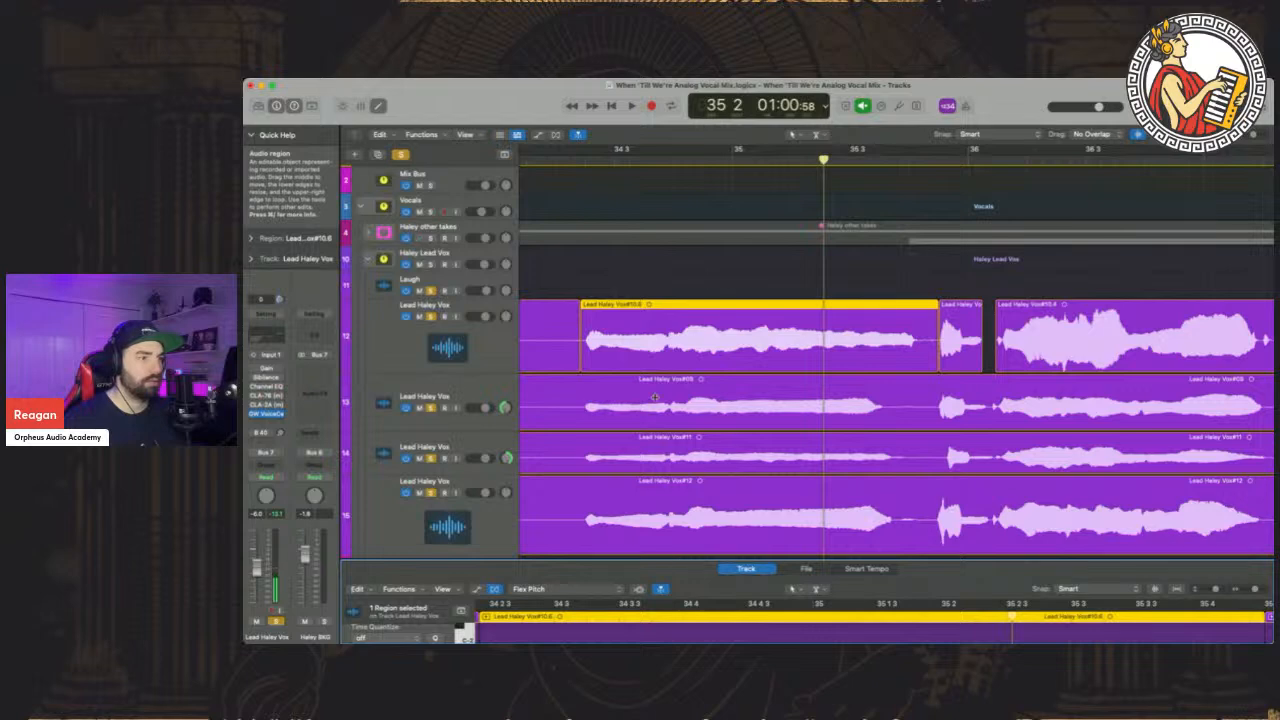
scroll(946, 545, down, 5)
click(930, 527)
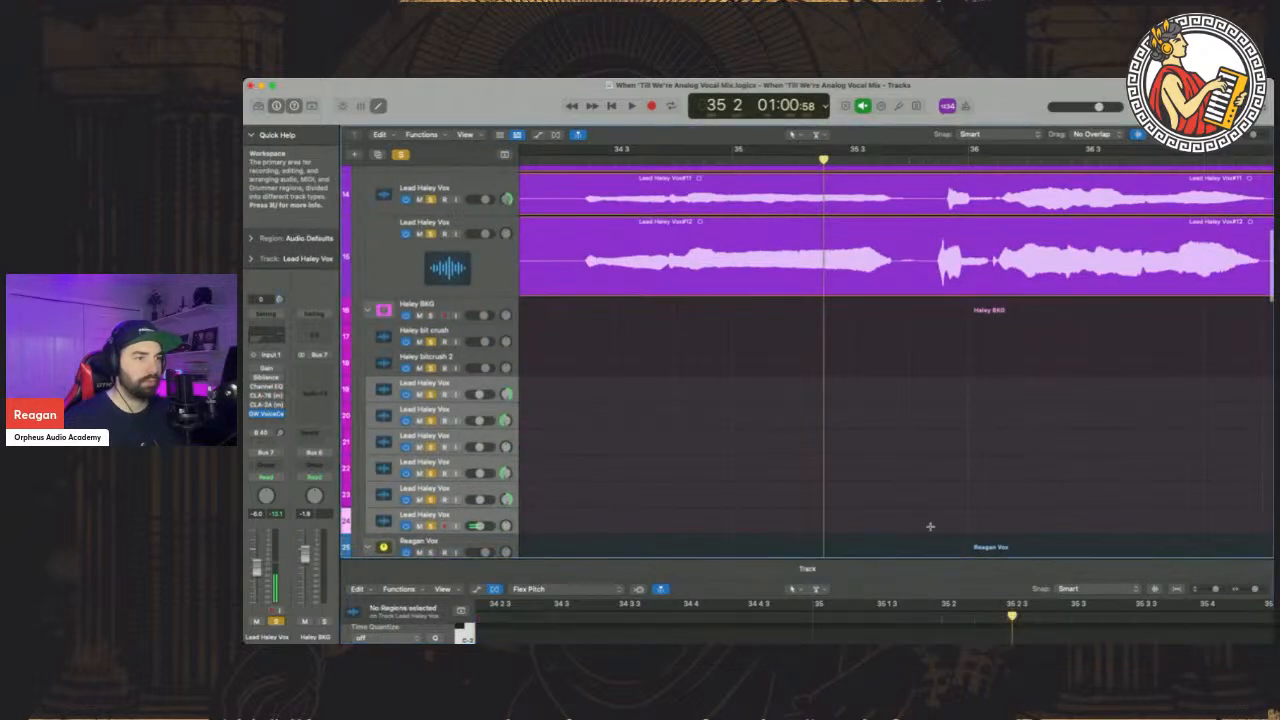
drag(924, 562, 906, 367)
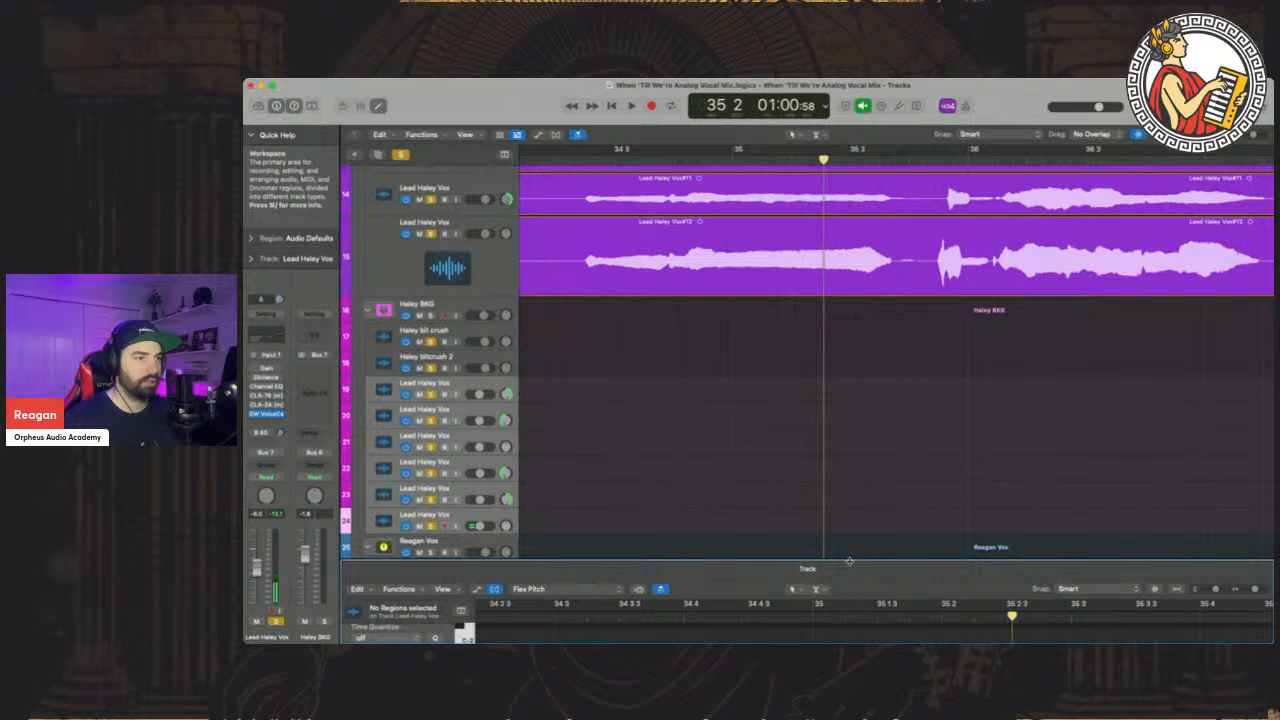
drag(848, 562, 891, 314)
scroll(908, 250, up, 3)
scroll(908, 269, up, 1)
scroll(891, 262, right, 2)
scroll(891, 260, down, 1)
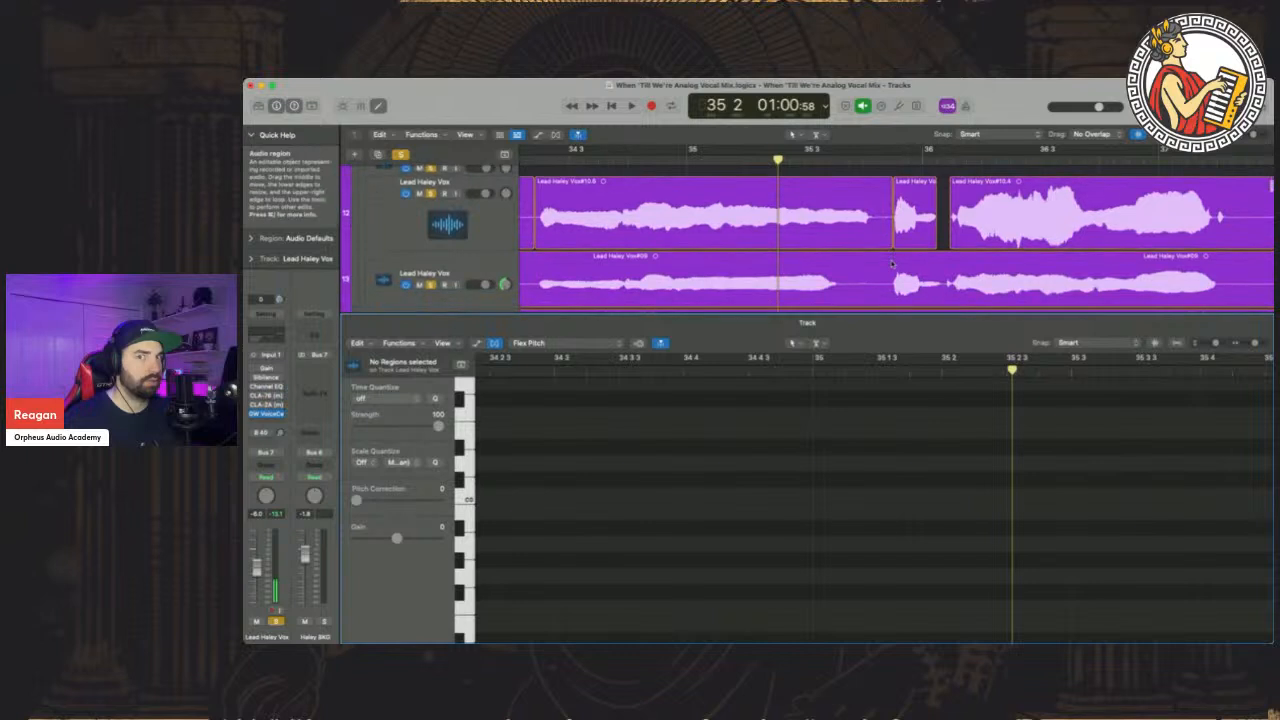
Load track 12's lead vocal regions into the editor in Flex Time - Rhythmic mode, showing the phrases from bar 33 to 37
scroll(892, 263, down, 2)
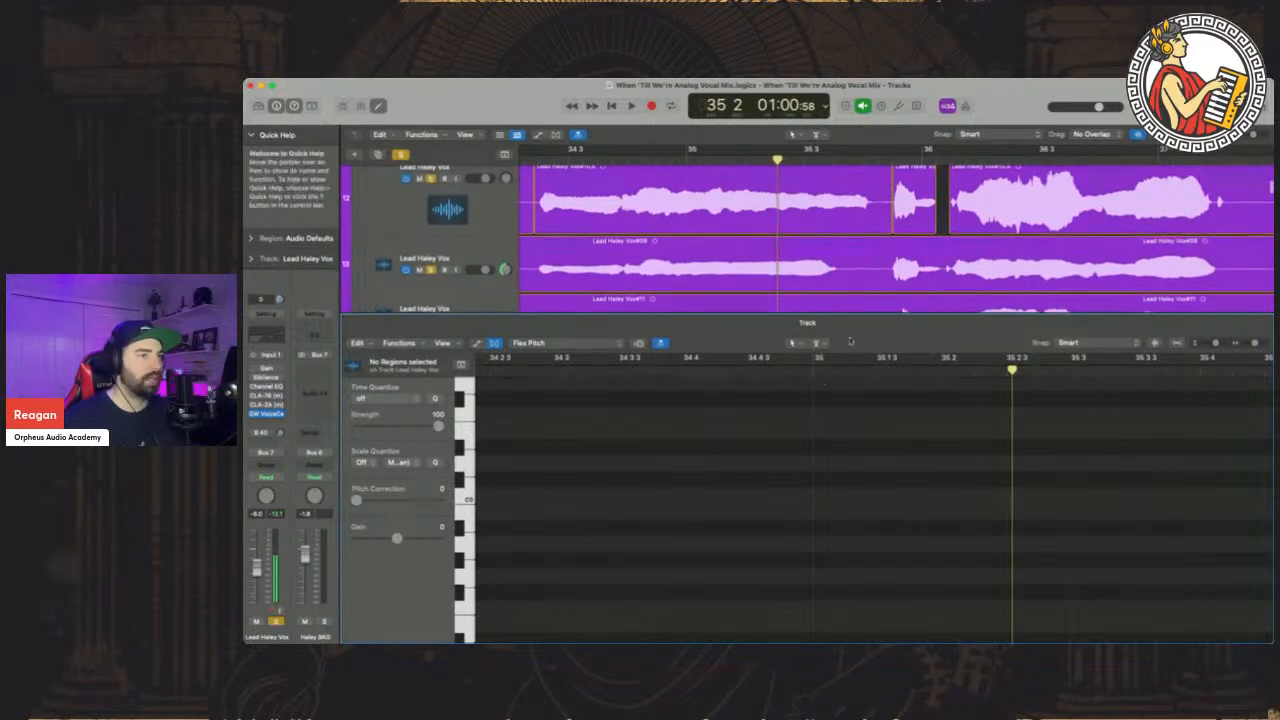
click(820, 190)
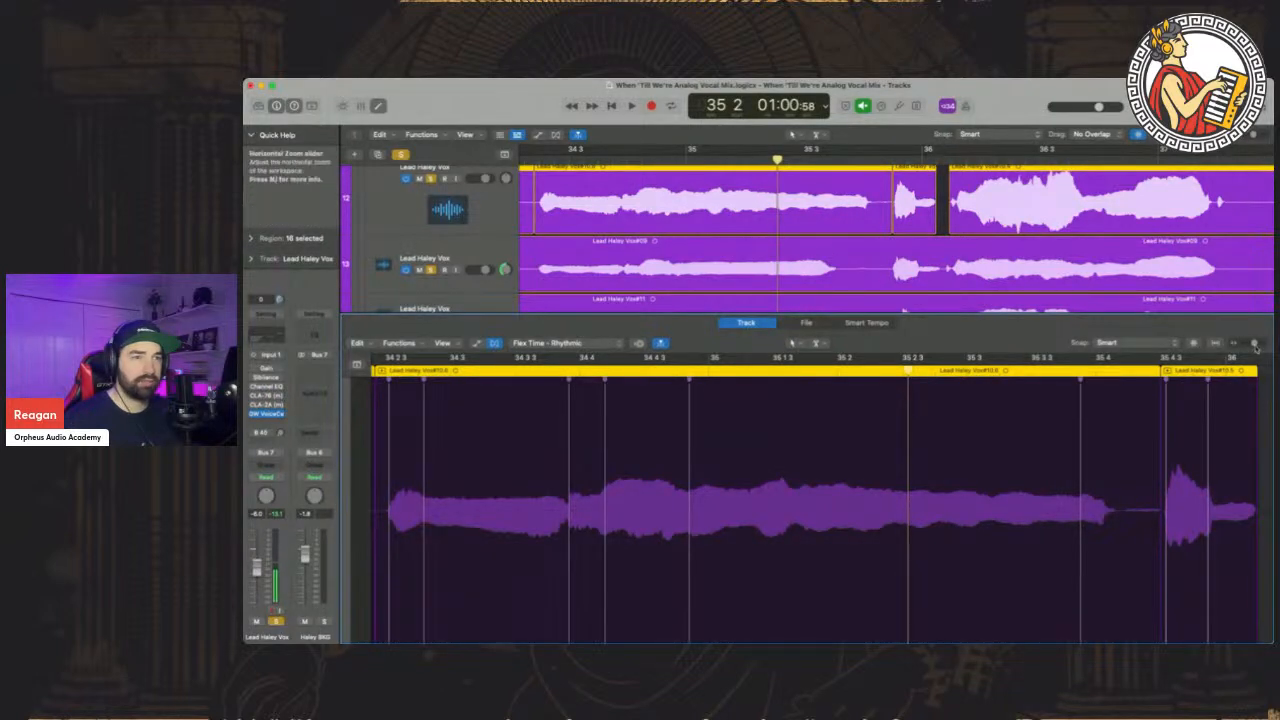
drag(1254, 344, 1250, 345)
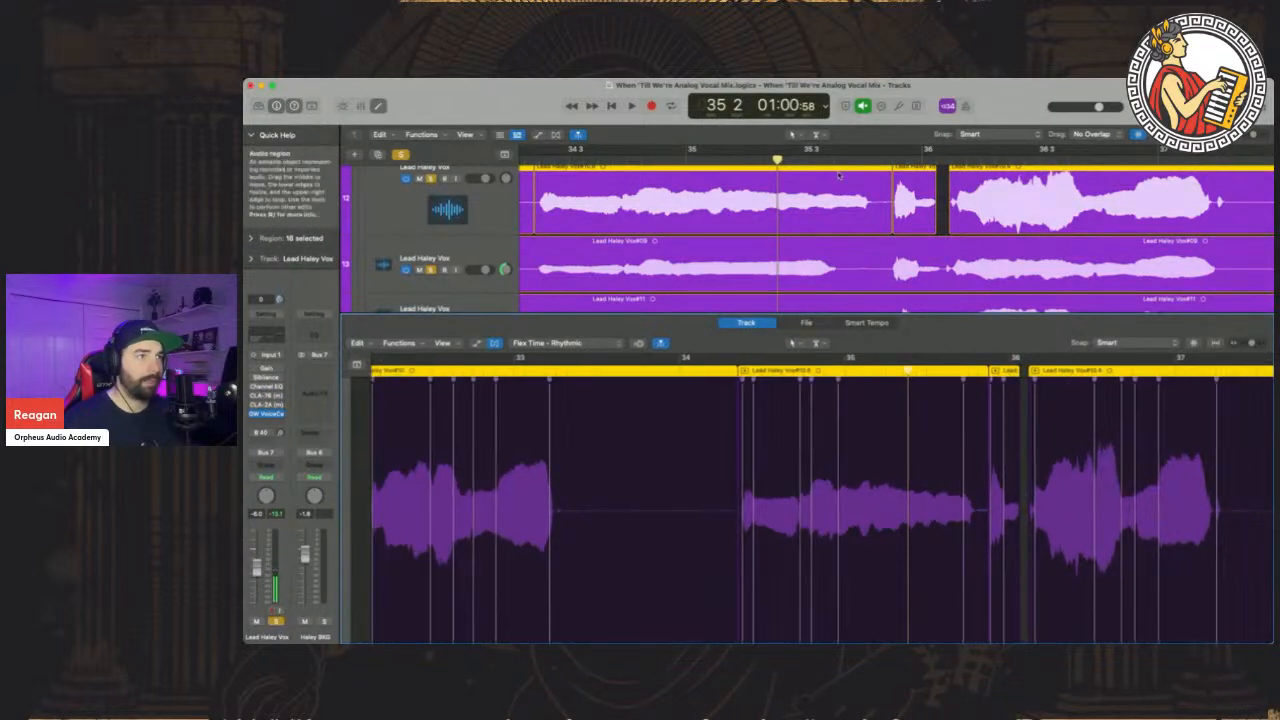
Set the playhead to bar 35 beat 3 and compare where the phrase ends on track 12 and the doubled vocal tracks
drag(777, 161, 834, 161)
scroll(857, 249, down, 1)
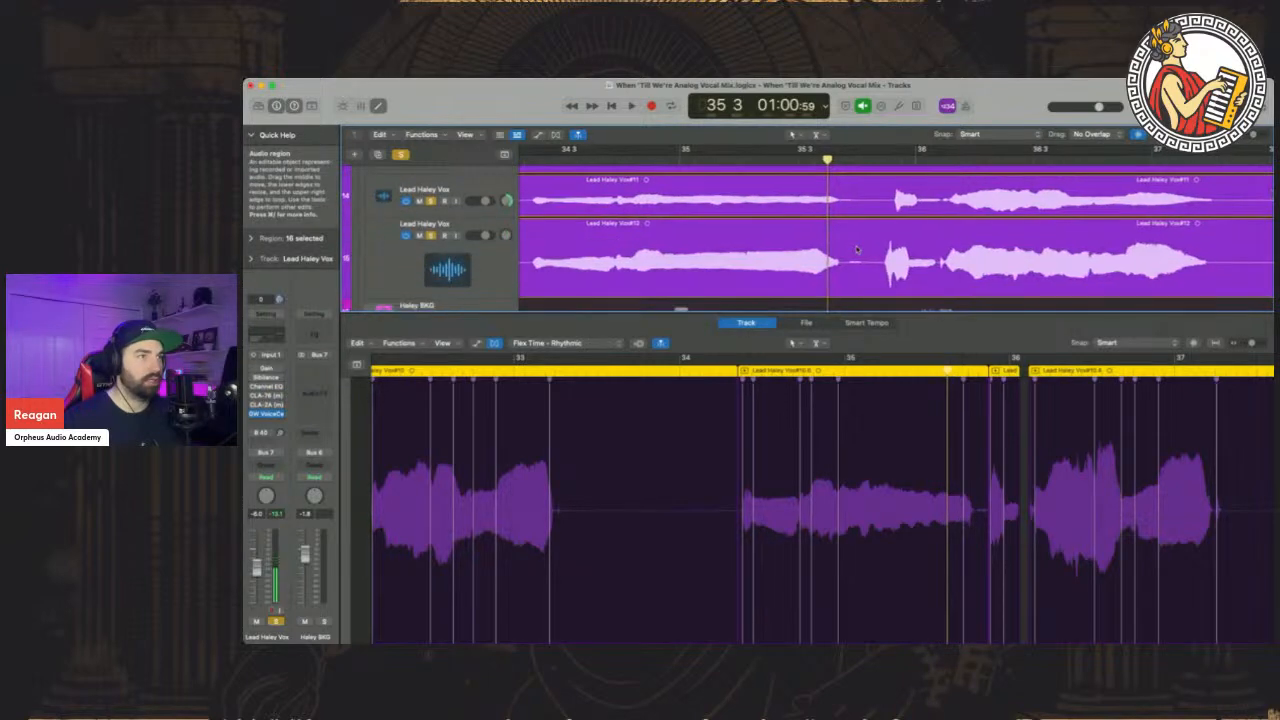
scroll(857, 249, up, 2)
scroll(854, 230, down, 1)
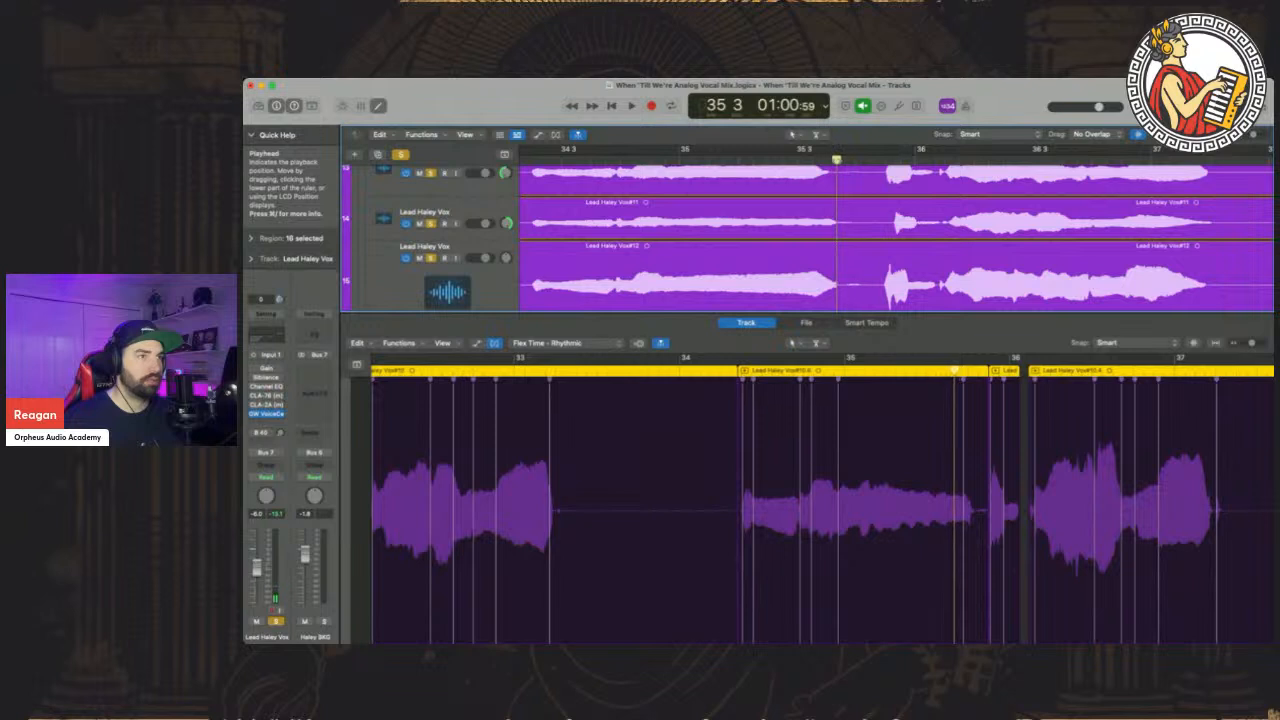
scroll(857, 240, up, 2)
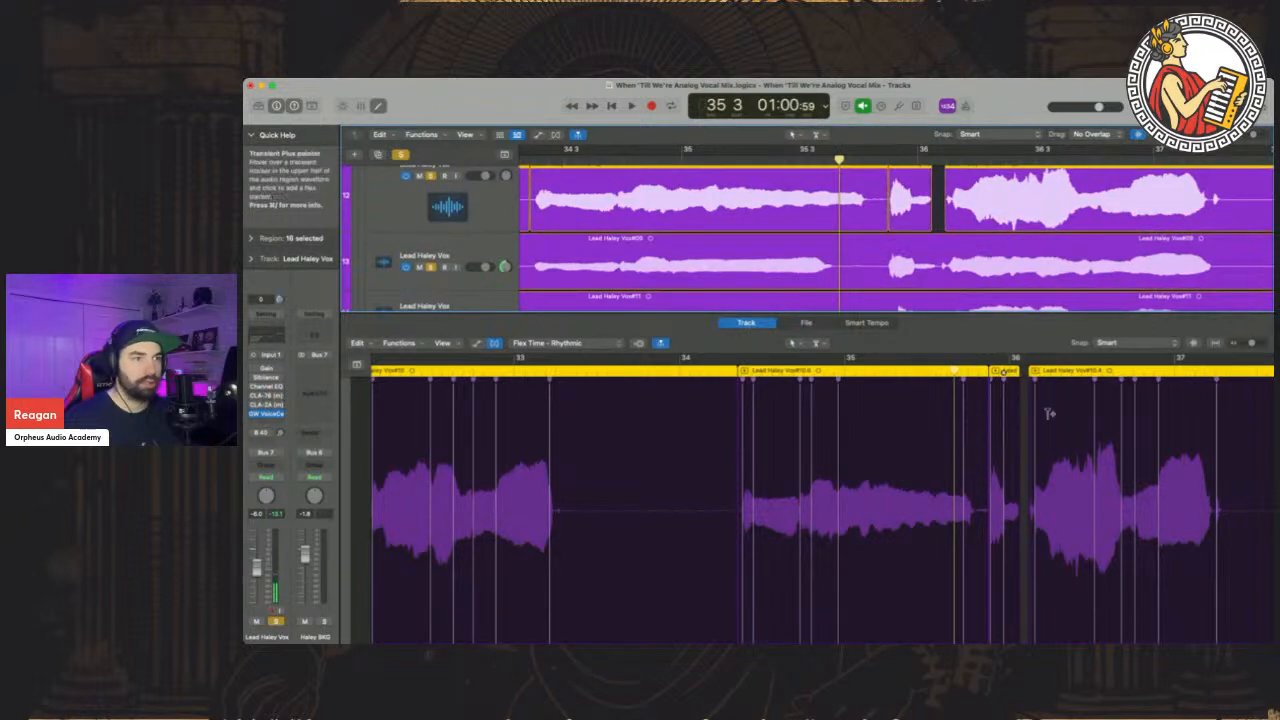
Add a flex marker in the silence just after the tail of track 12's bar 35 phrase
click(1251, 343)
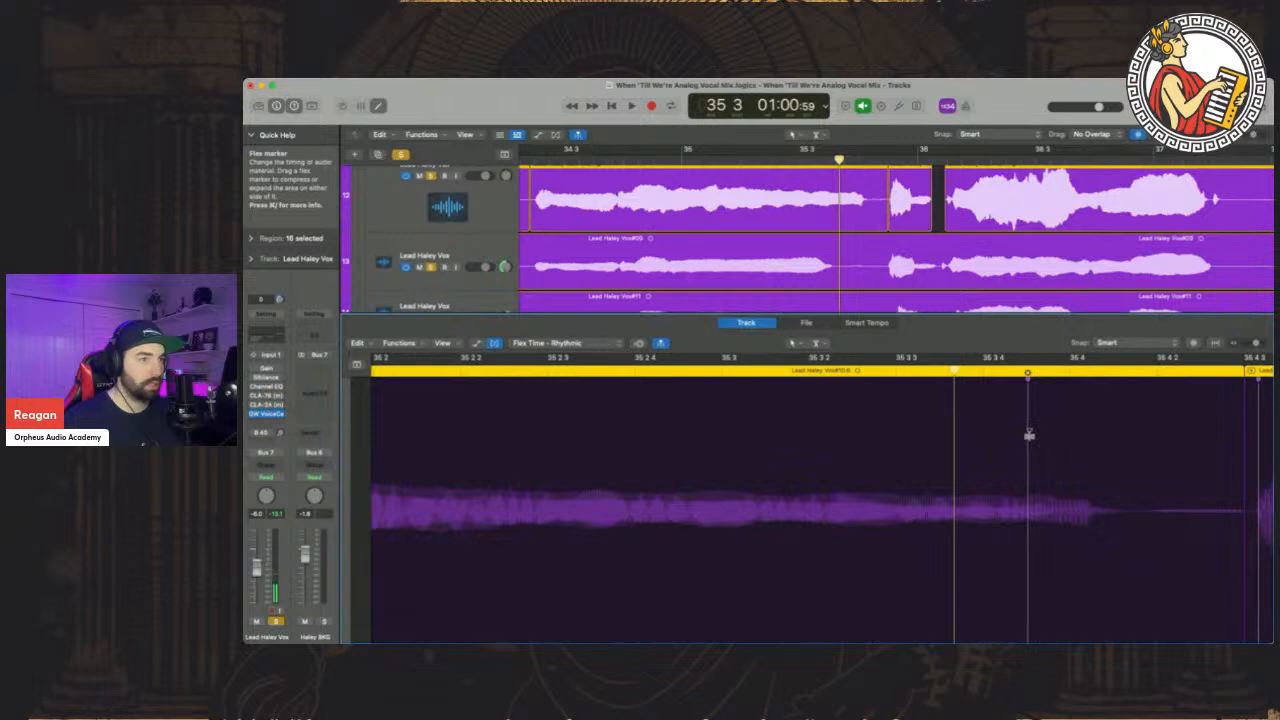
click(1145, 503)
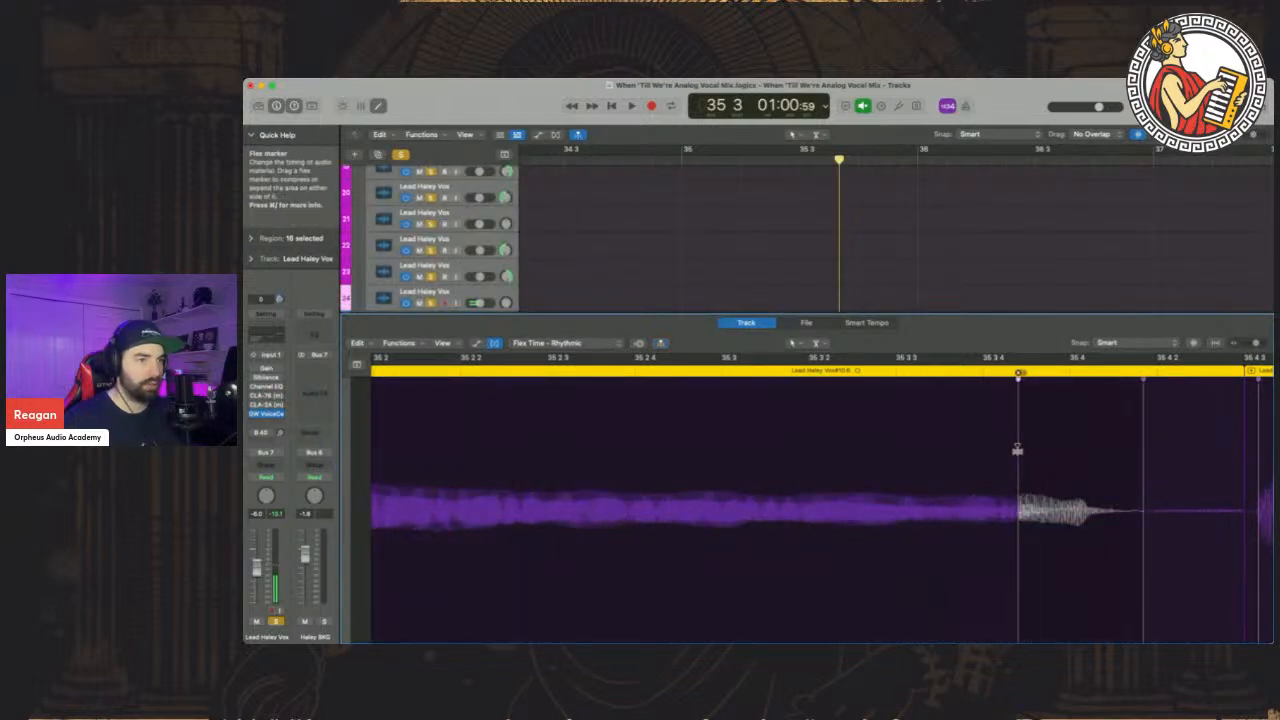
click(1255, 343)
click(1255, 343)
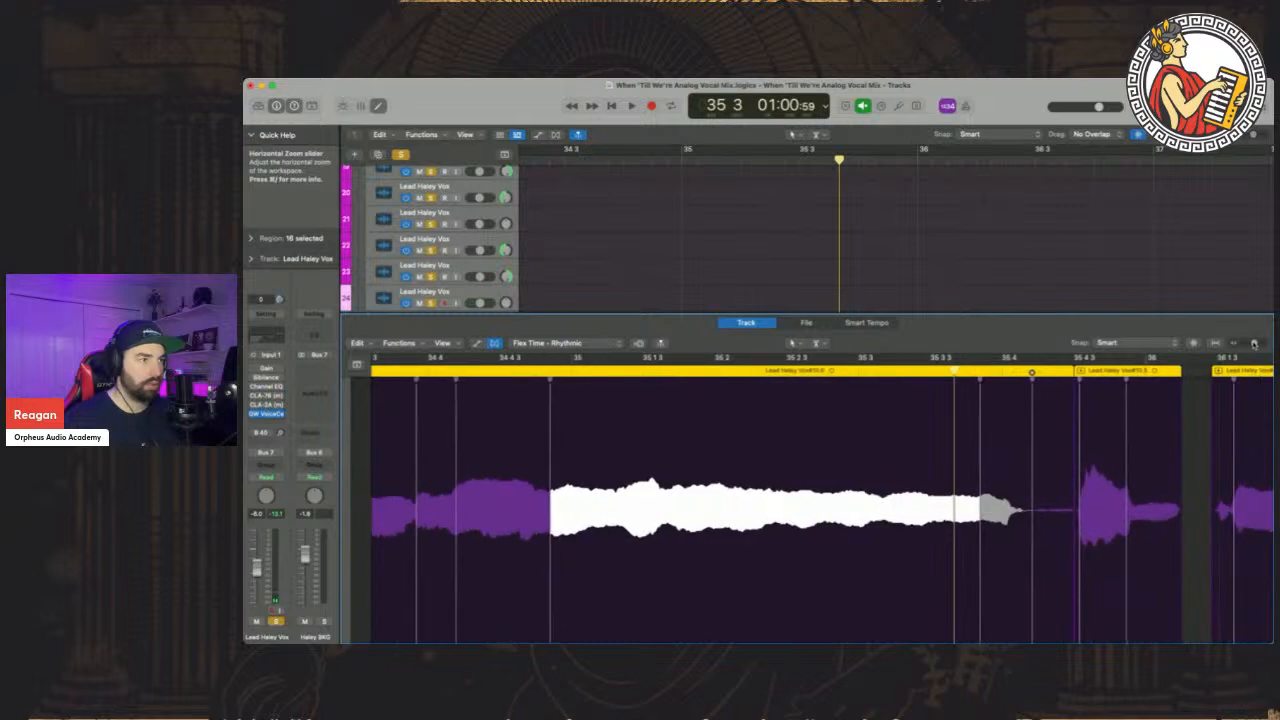
Try to shorten the phrase by moving the flex markers around its tail earlier, and undo the moves
drag(979, 427, 946, 425)
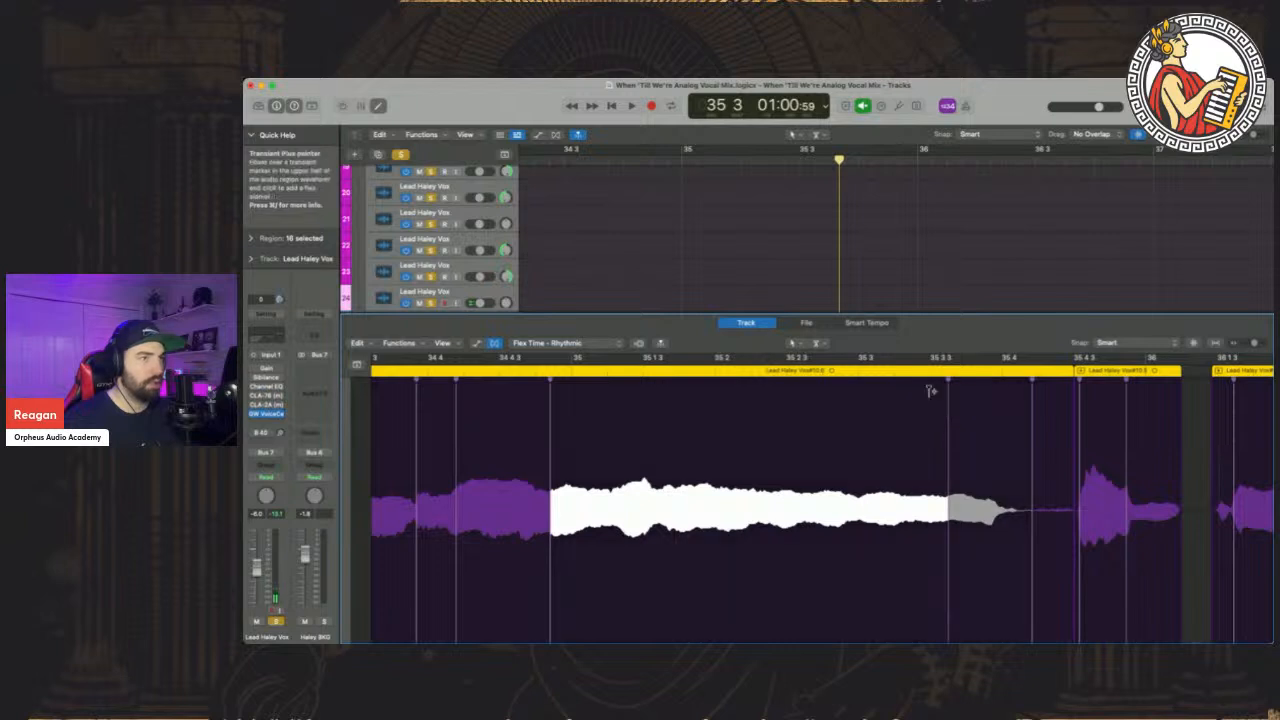
scroll(868, 222, up, 10)
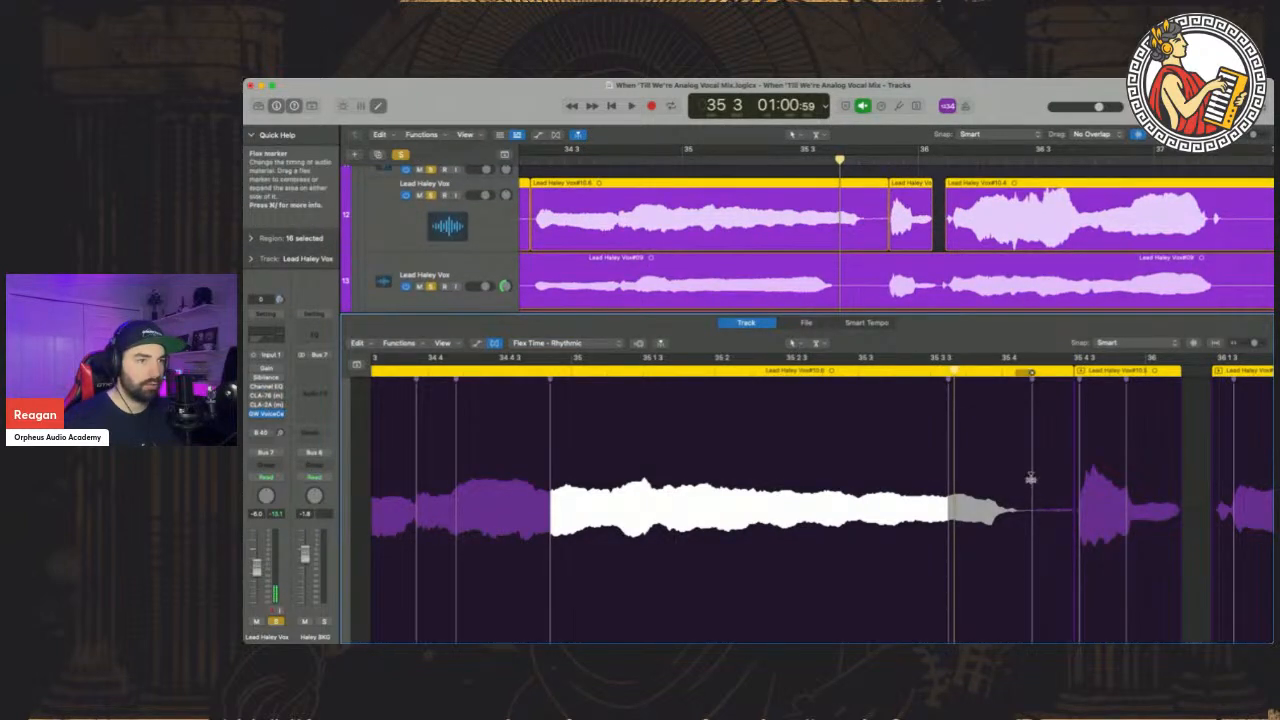
drag(1030, 478, 944, 456)
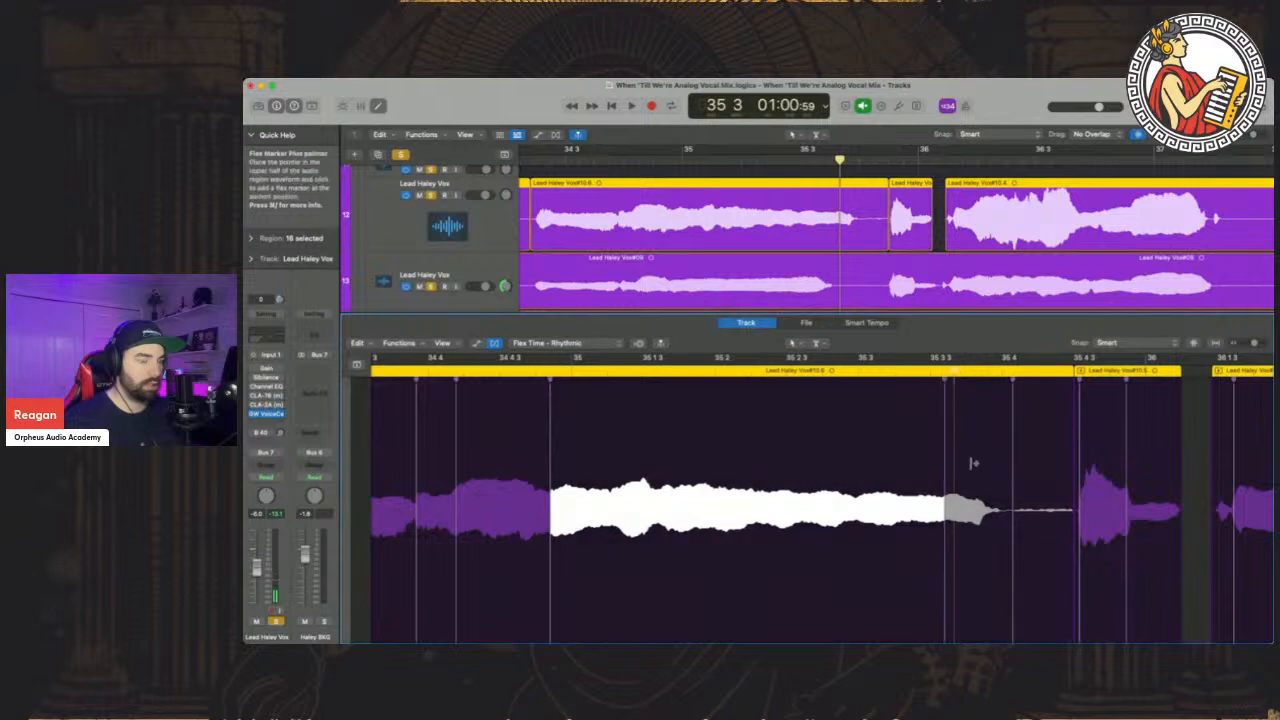
key(super+z)
key(super+z)
key(super+z)
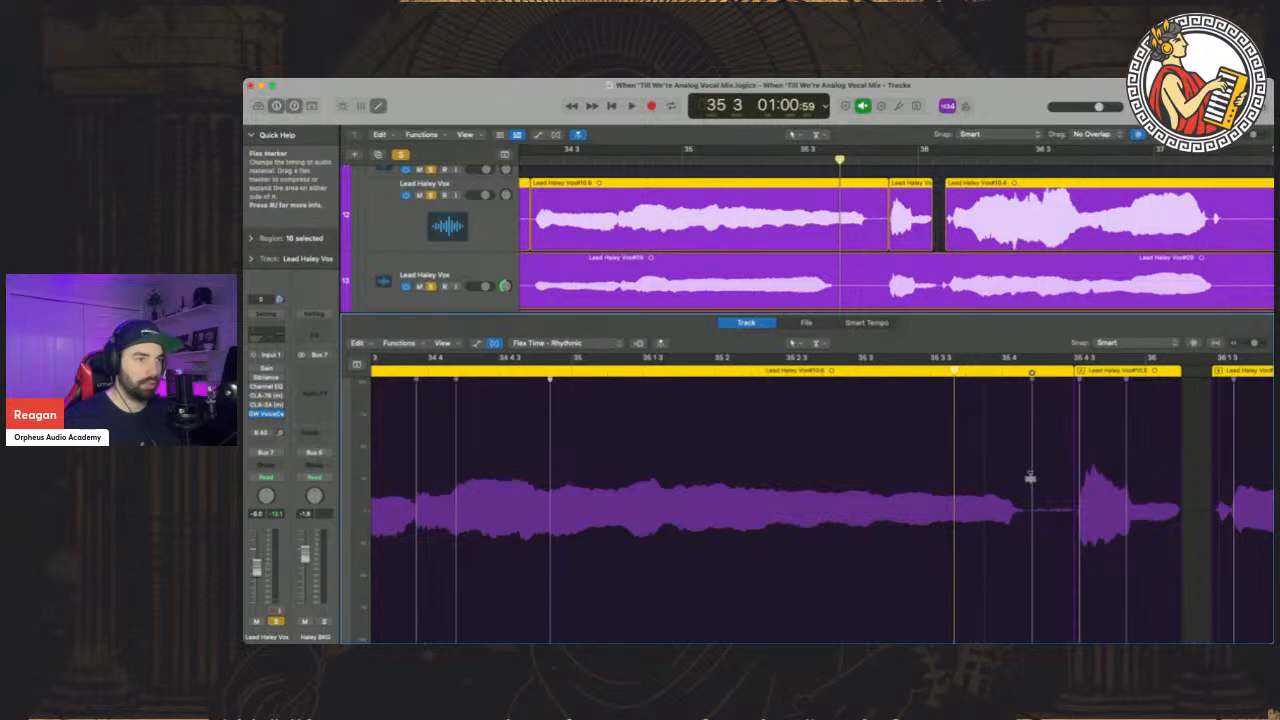
Move the flex marker after the phrase earlier so that the held note ends at the playhead
mouse_move(1027, 477)
mouse_down()
mouse_move(955, 473)
mouse_move(969, 472)
mouse_up()
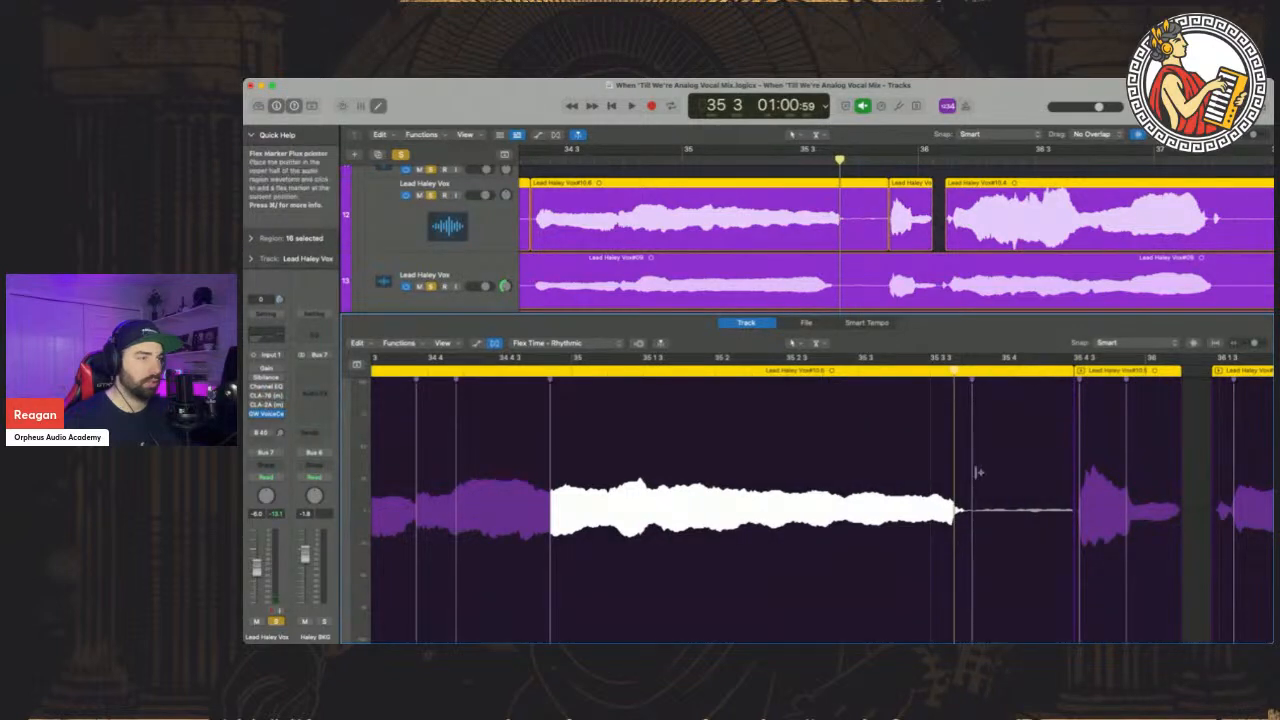
Unsolo doubled vocal tracks 13 to 15 and play the edited phrase on track 12 alone
scroll(434, 250, down, 3)
drag(431, 246, 435, 280)
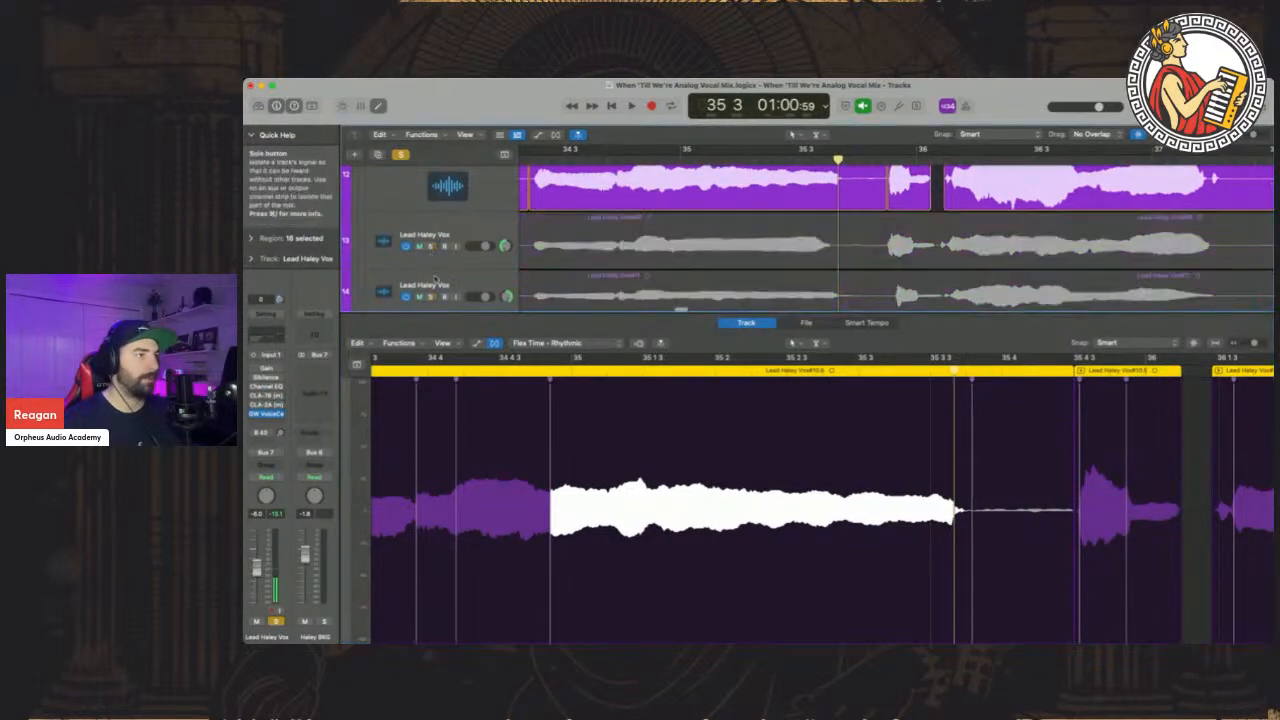
scroll(434, 278, down, 3)
click(431, 244)
scroll(737, 285, up, 5)
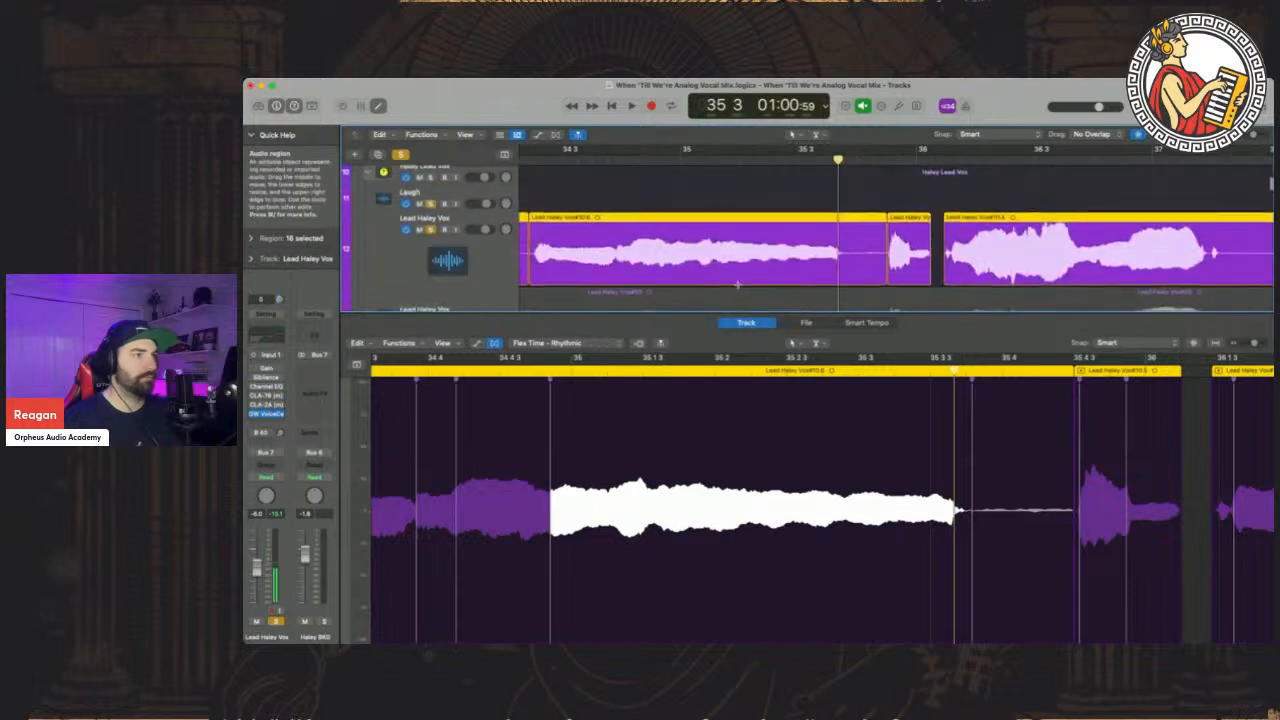
click(527, 159)
key(space)
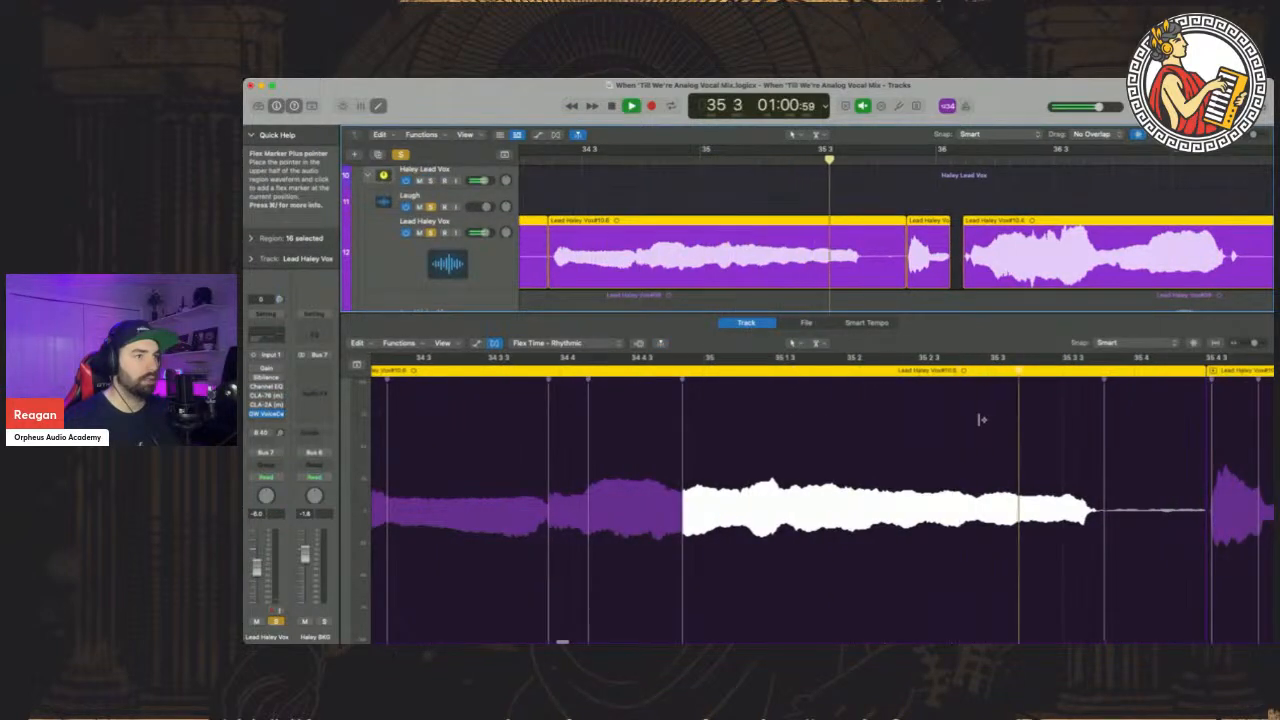
key(space)
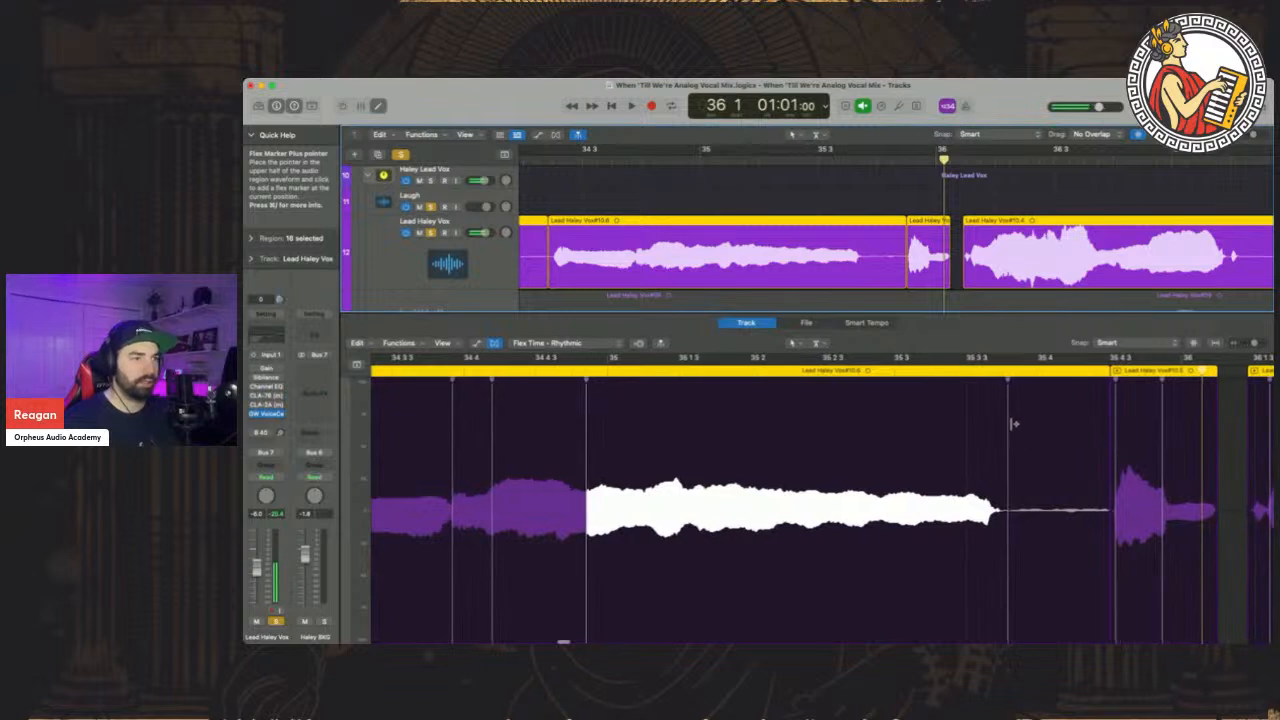
Rework the held note's ending with flex markers just before and after its tail, and audition track 12 alone
mouse_move(1006, 416)
mouse_down()
mouse_move(1036, 417)
mouse_move(968, 417)
mouse_up()
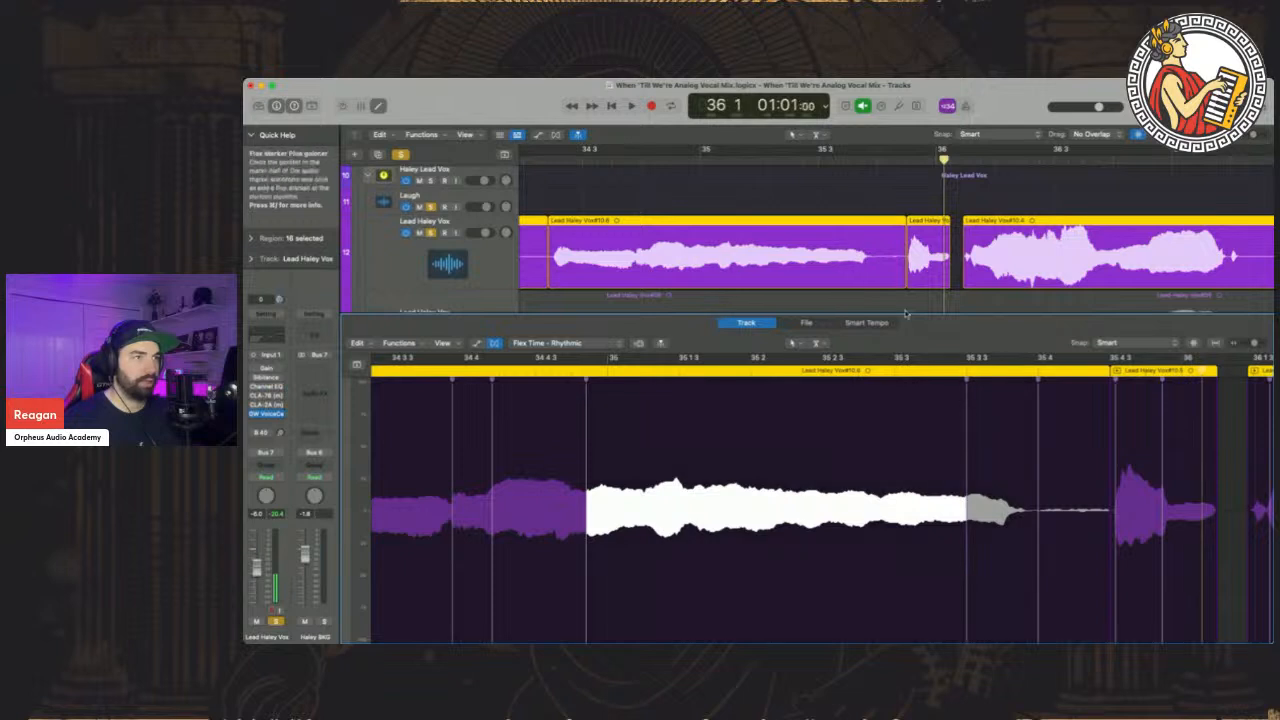
scroll(880, 240, down, 5)
scroll(864, 221, up, 4)
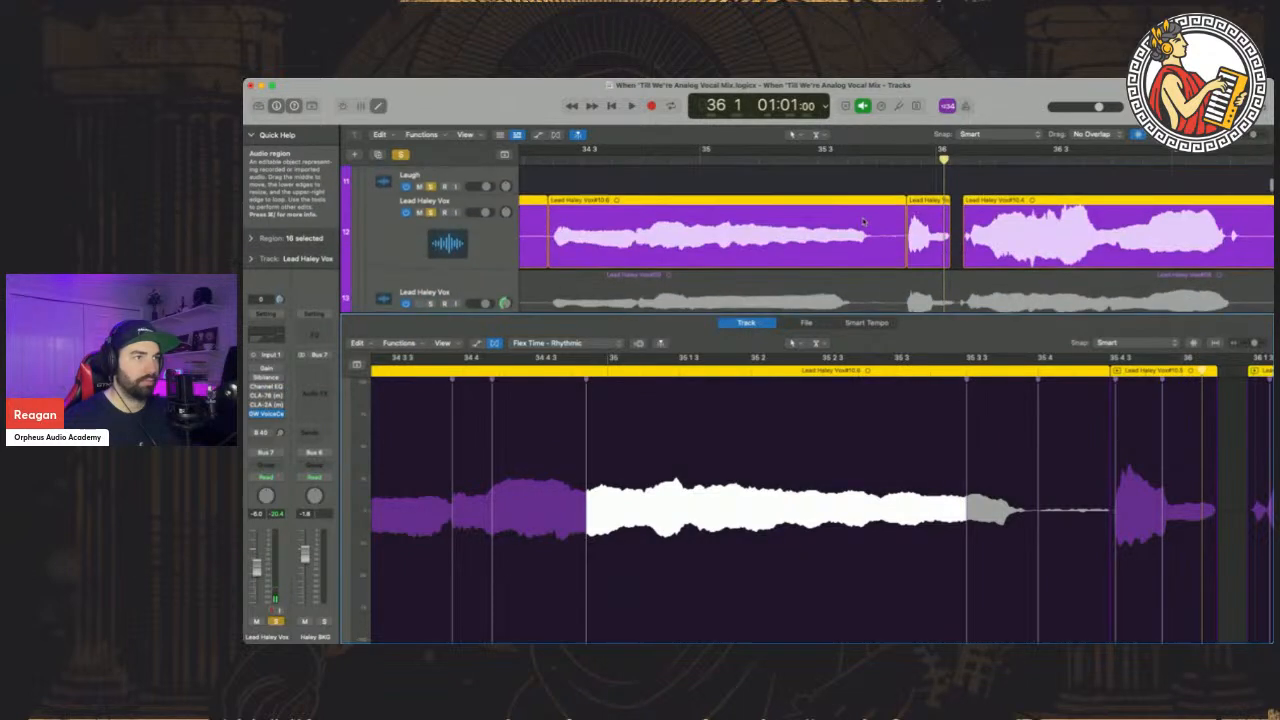
click(555, 156)
key(space)
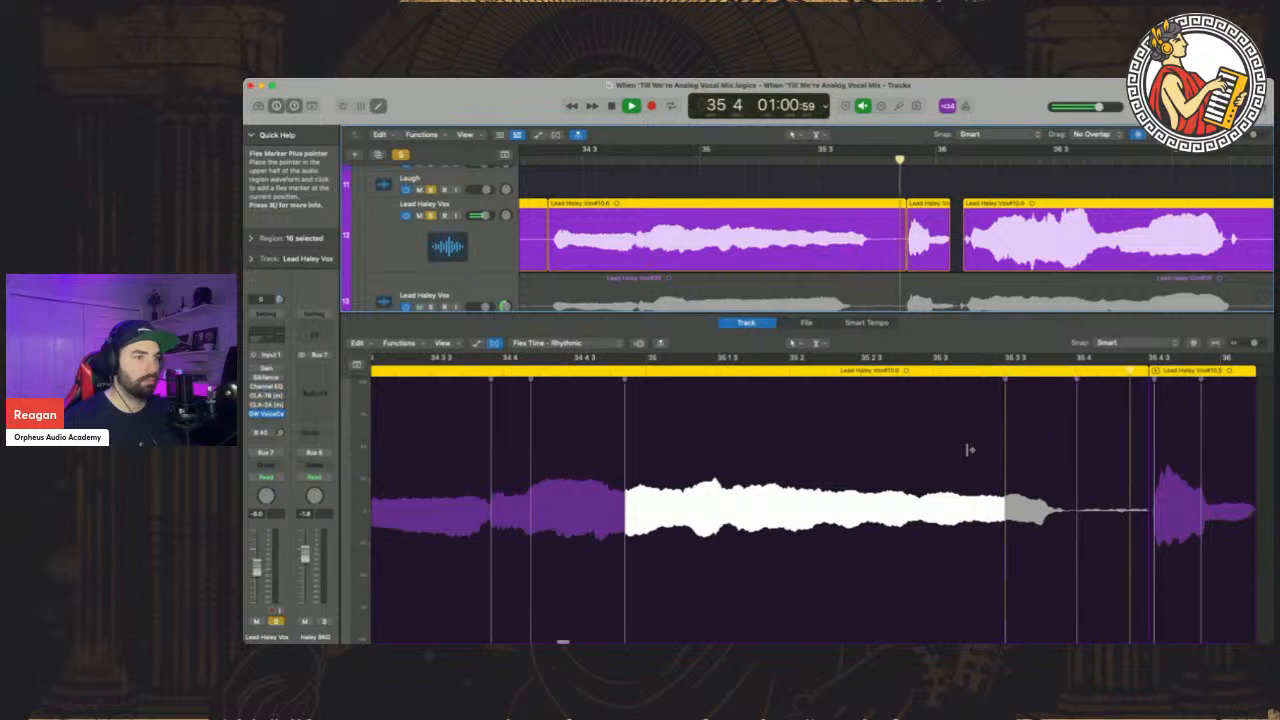
key(space)
Solo doubled vocal tracks 13 to 15 again and play the phrase from bar 34 beat 2 together with track 12
scroll(788, 245, down, 2)
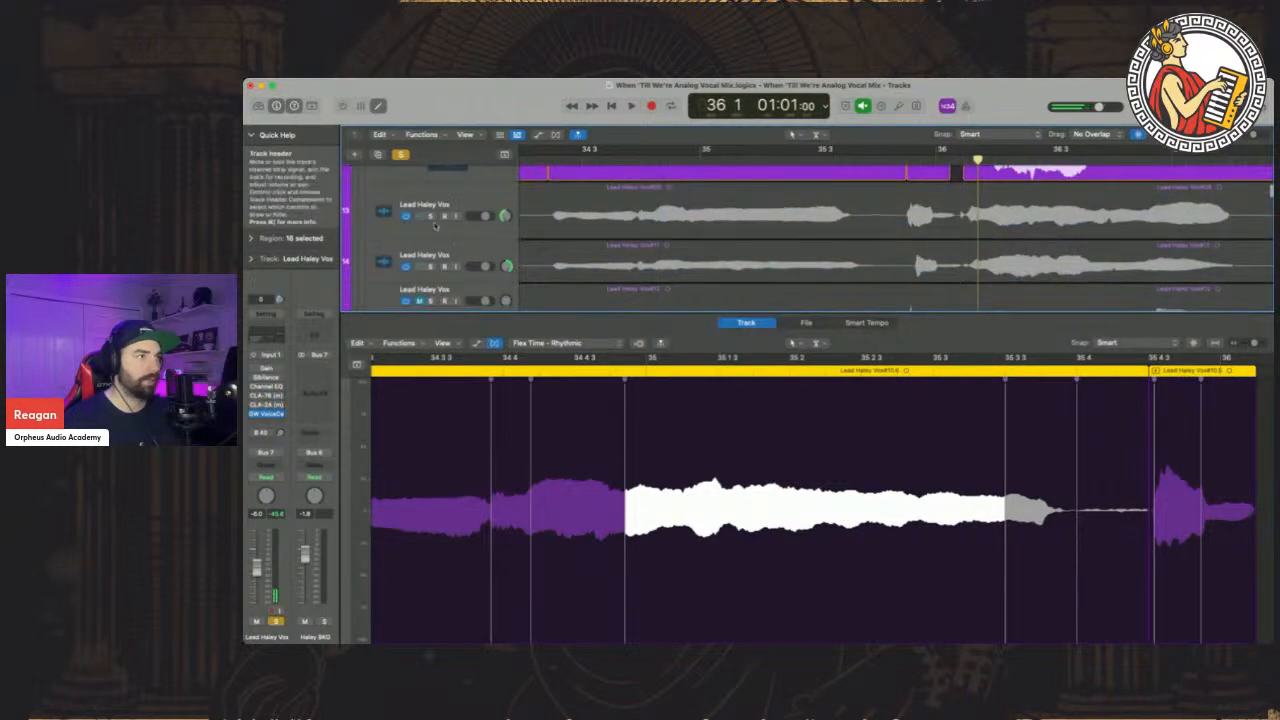
drag(431, 216, 431, 301)
scroll(711, 281, down, 5)
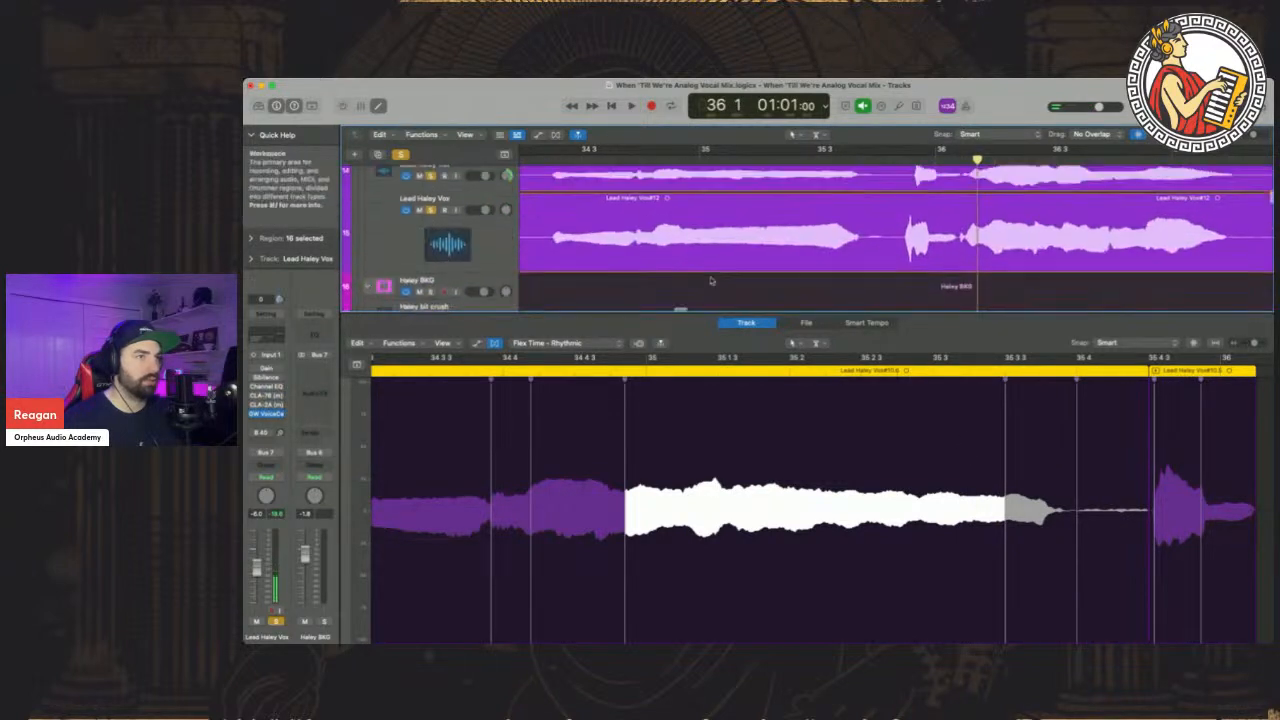
scroll(711, 281, up, 3)
click(546, 156)
key(space)
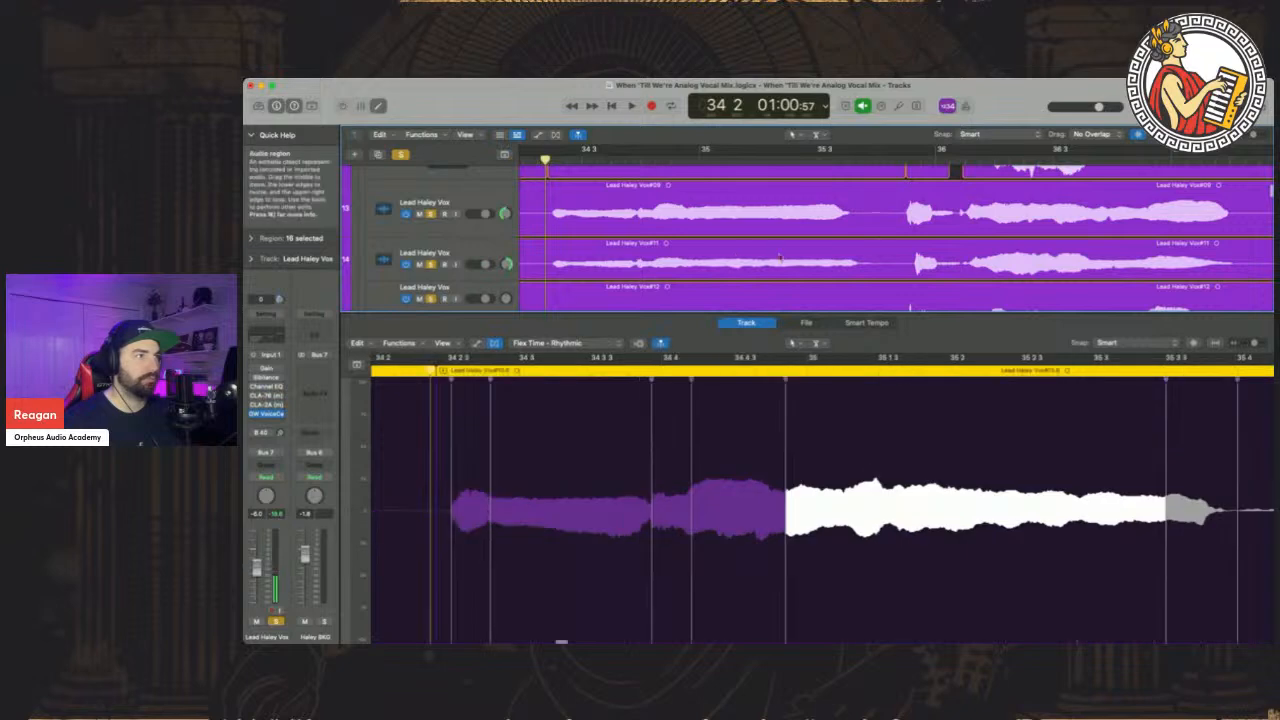
scroll(888, 243, up, 4)
scroll(888, 243, down, 3)
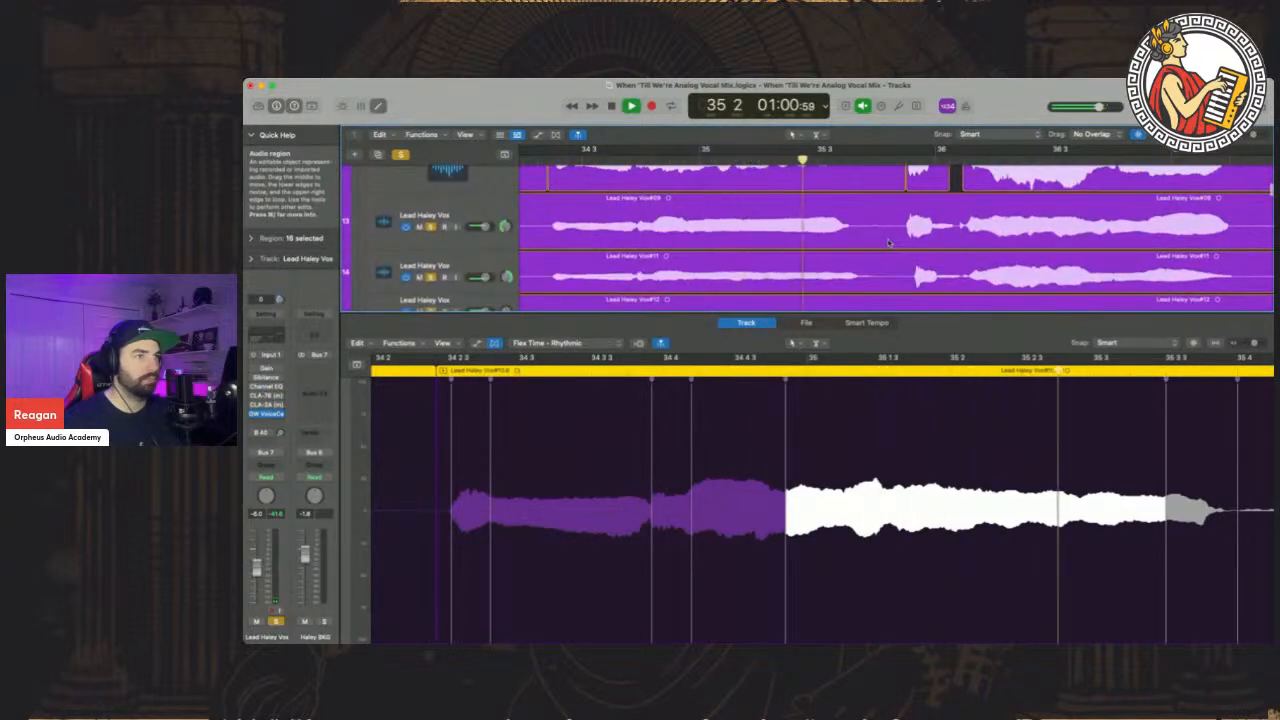
key(space)
scroll(849, 225, up, 6)
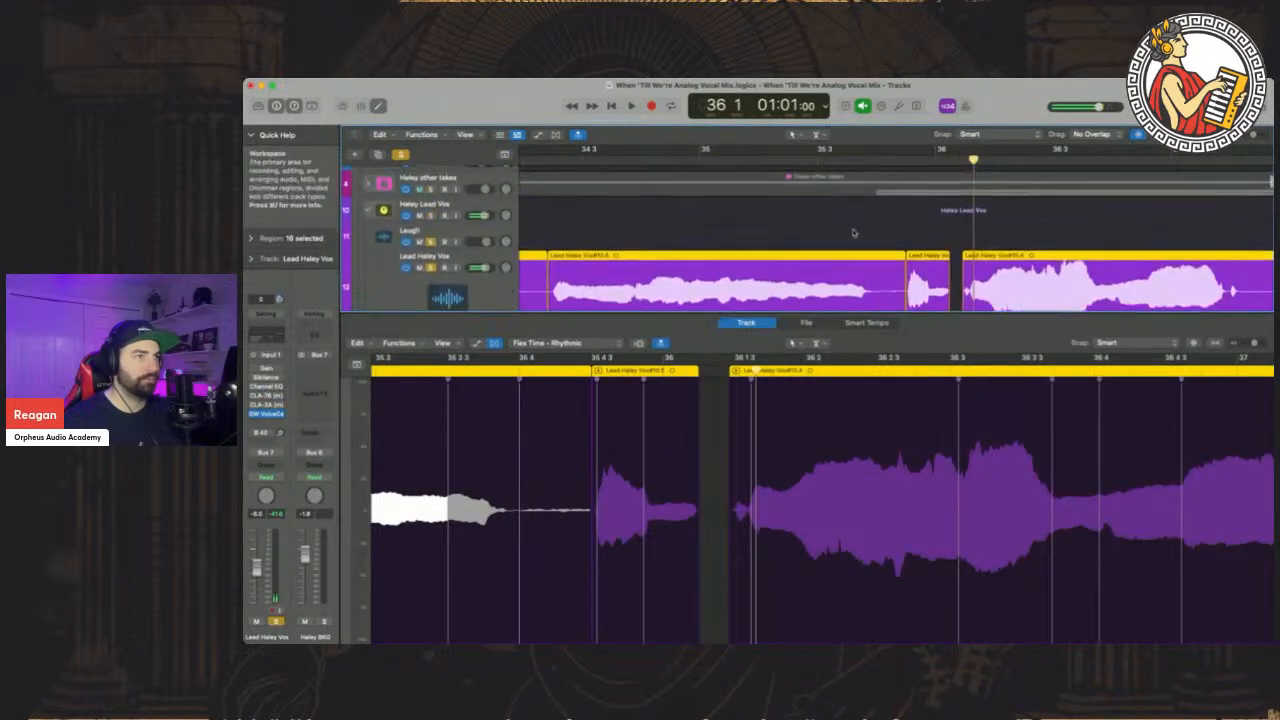
Replay the held note from bar 35 and fine-tune the flex markers before and after its tail
scroll(856, 233, down, 3)
click(750, 160)
key(space)
scroll(706, 465, left, 3)
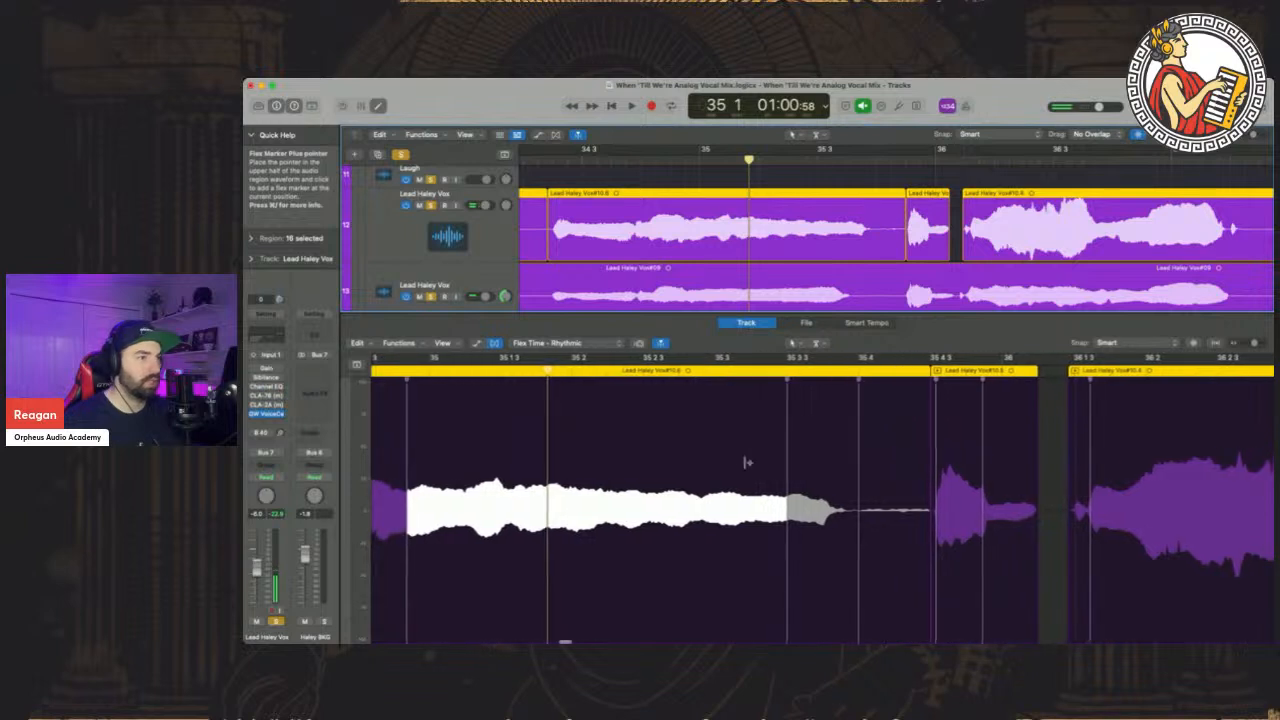
mouse_move(789, 418)
mouse_down()
mouse_move(873, 427)
mouse_move(790, 426)
mouse_up()
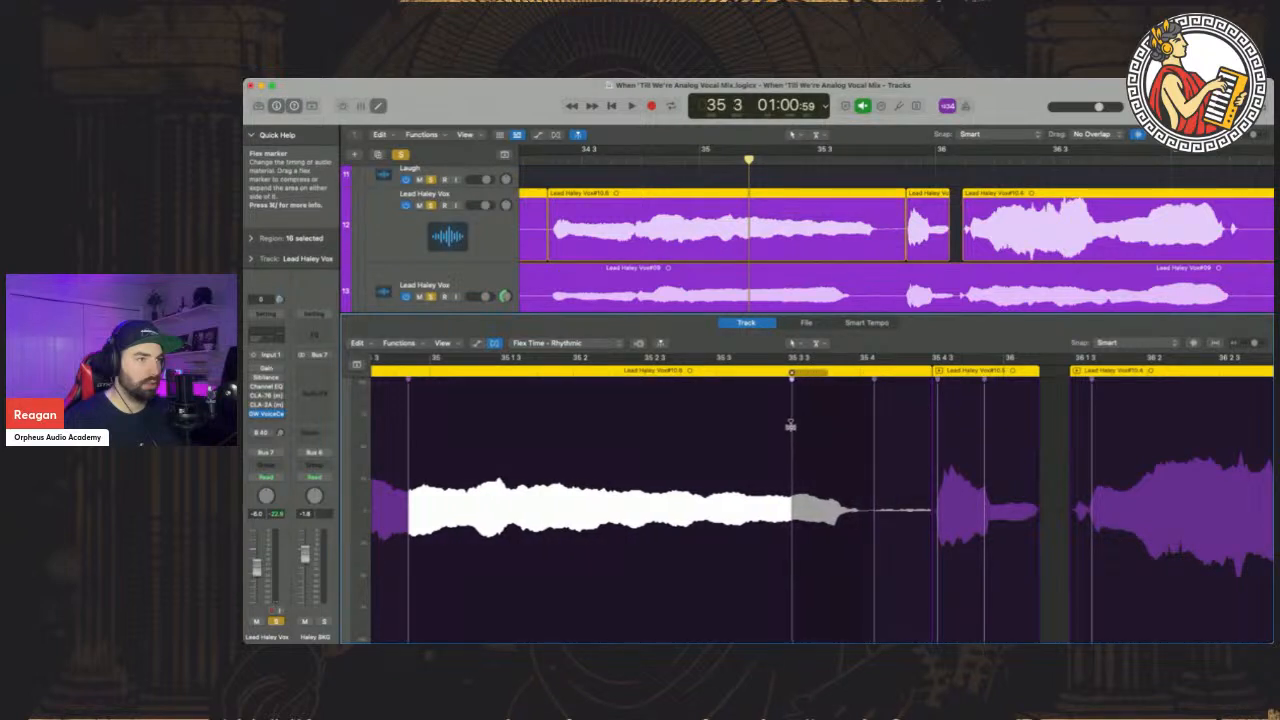
drag(871, 423, 857, 422)
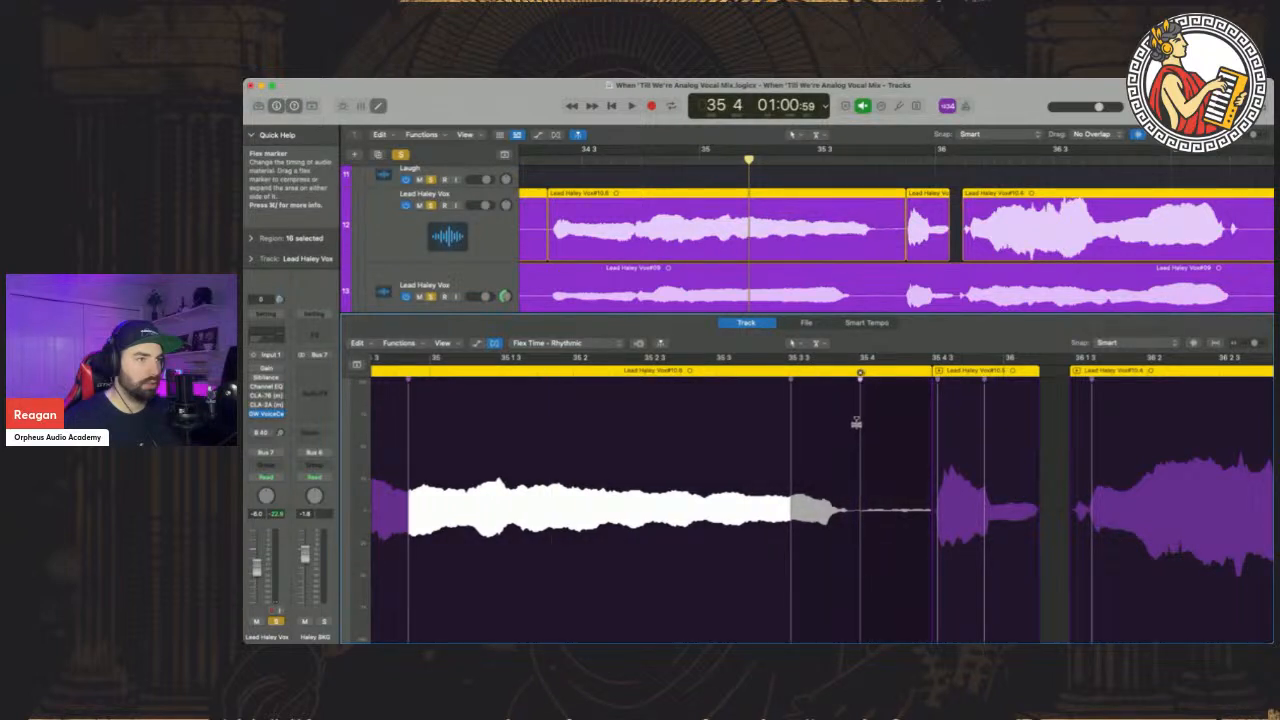
Play the adjusted phrase ending from bar 35 and compare its length with the doubled vocal tracks
scroll(869, 272, down, 3)
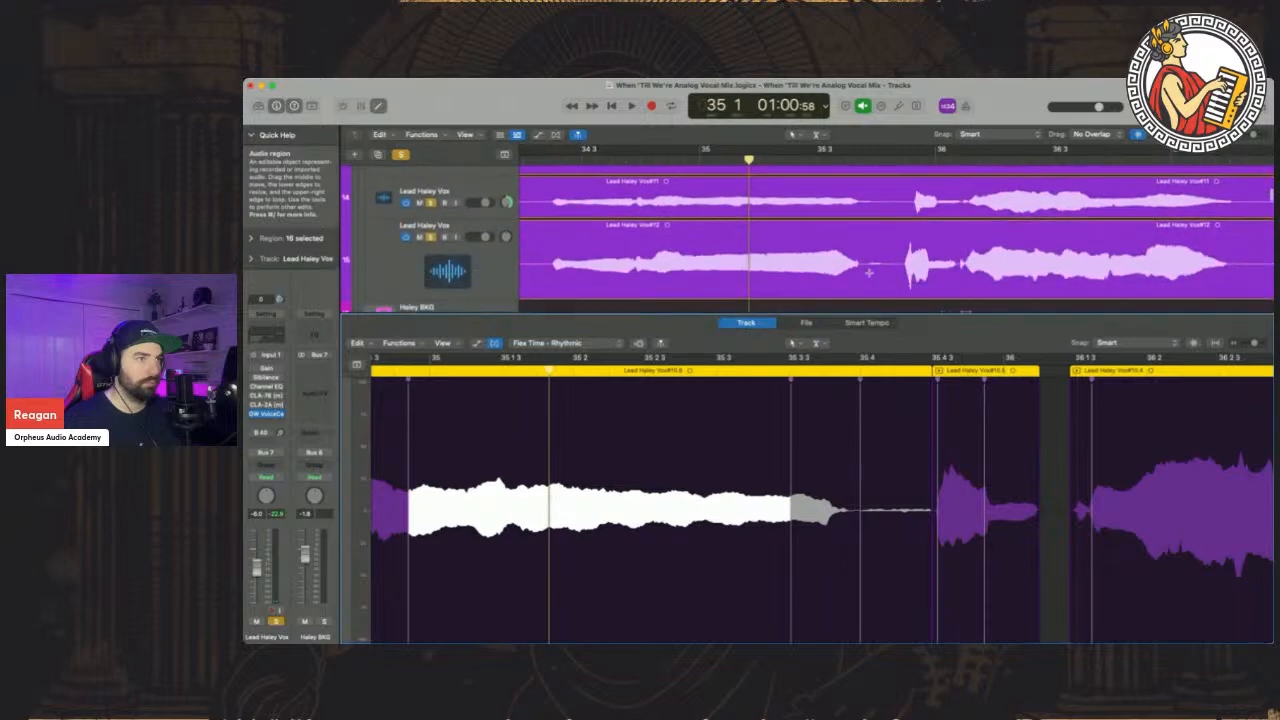
key(space)
scroll(869, 272, up, 2)
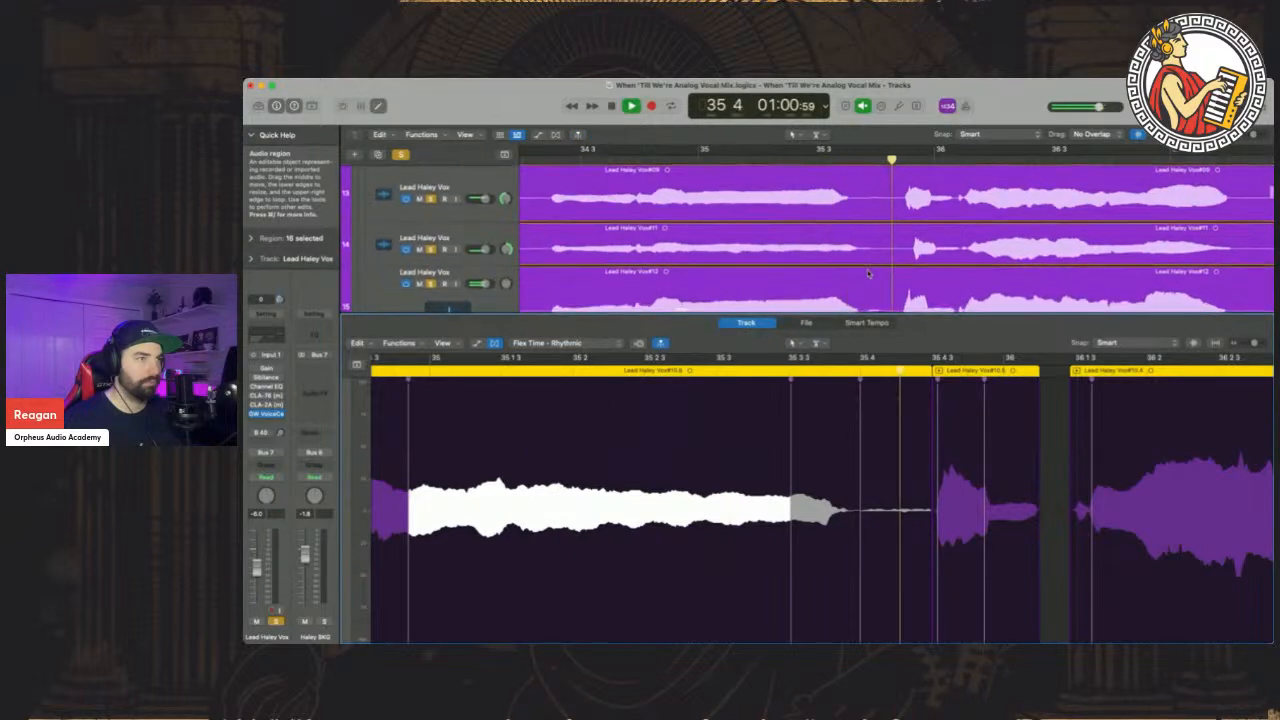
key(space)
scroll(869, 272, up, 2)
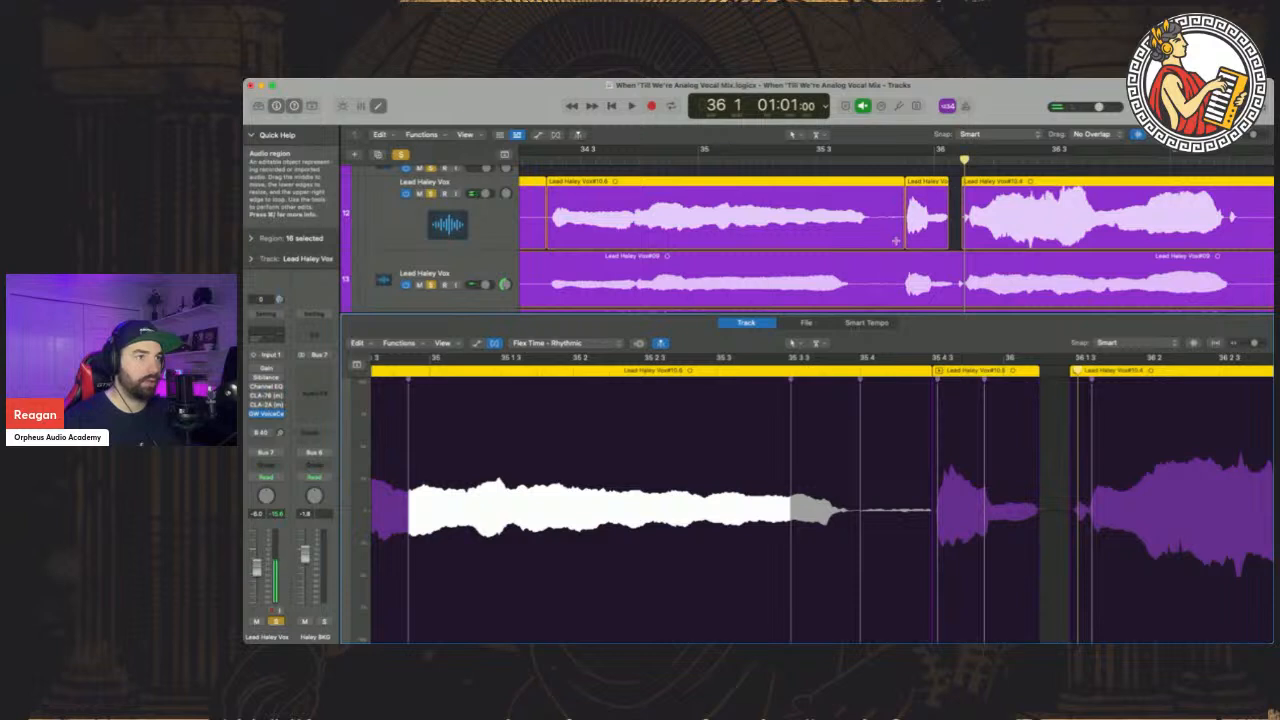
Trim the phrase's region on track 12 to end just after its tail and add a short fade-out there
drag(904, 244, 866, 243)
click(739, 158)
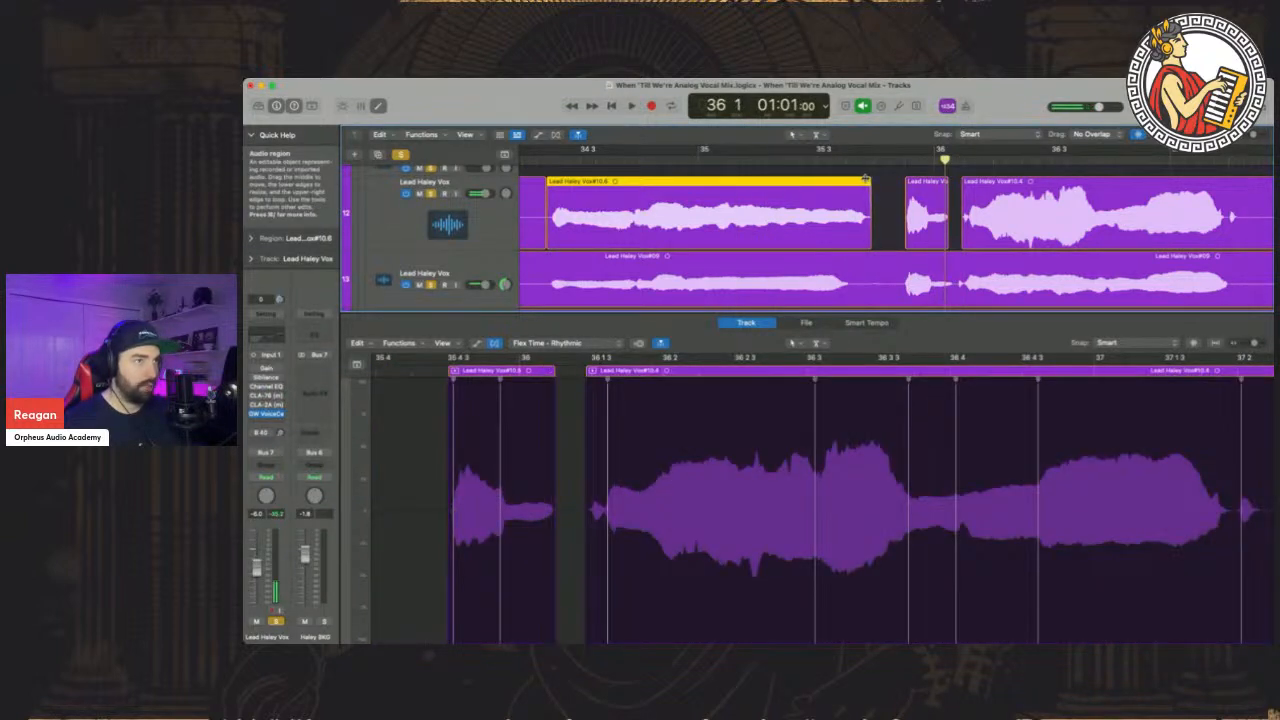
click(862, 180)
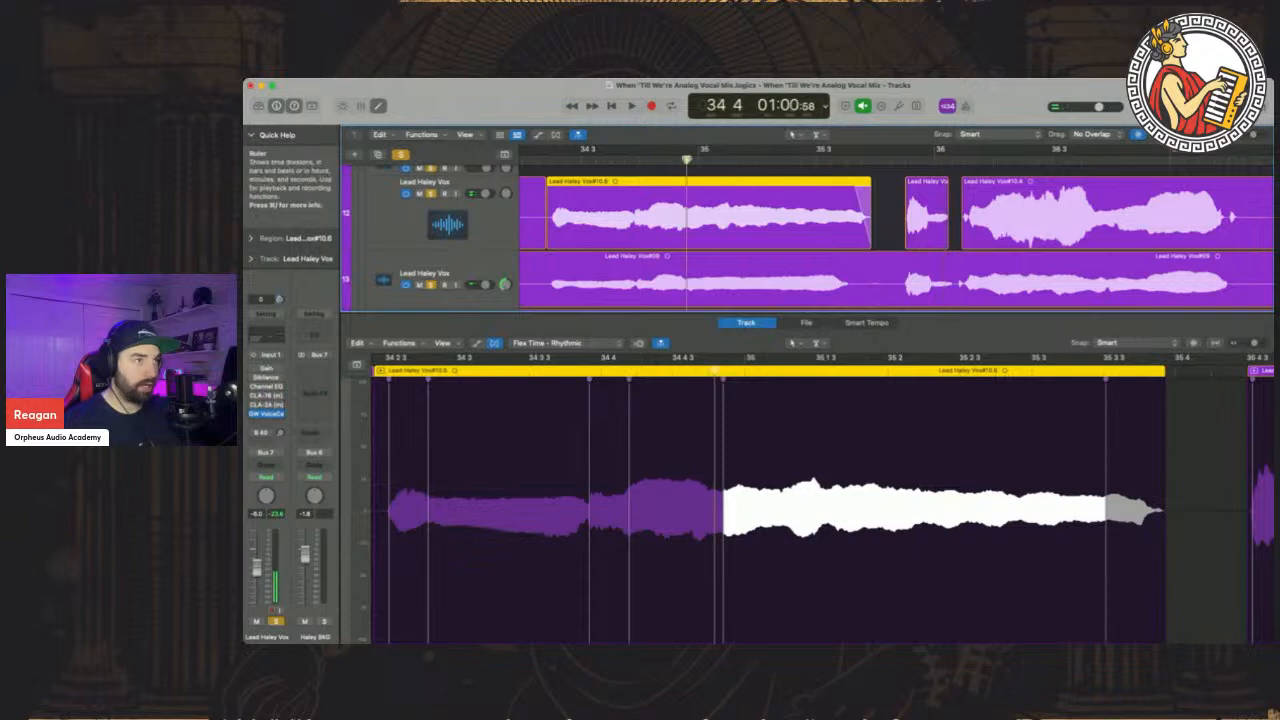
Play the trimmed phrase with the doubled vocals and move the flex marker before its tail slightly earlier
key(space)
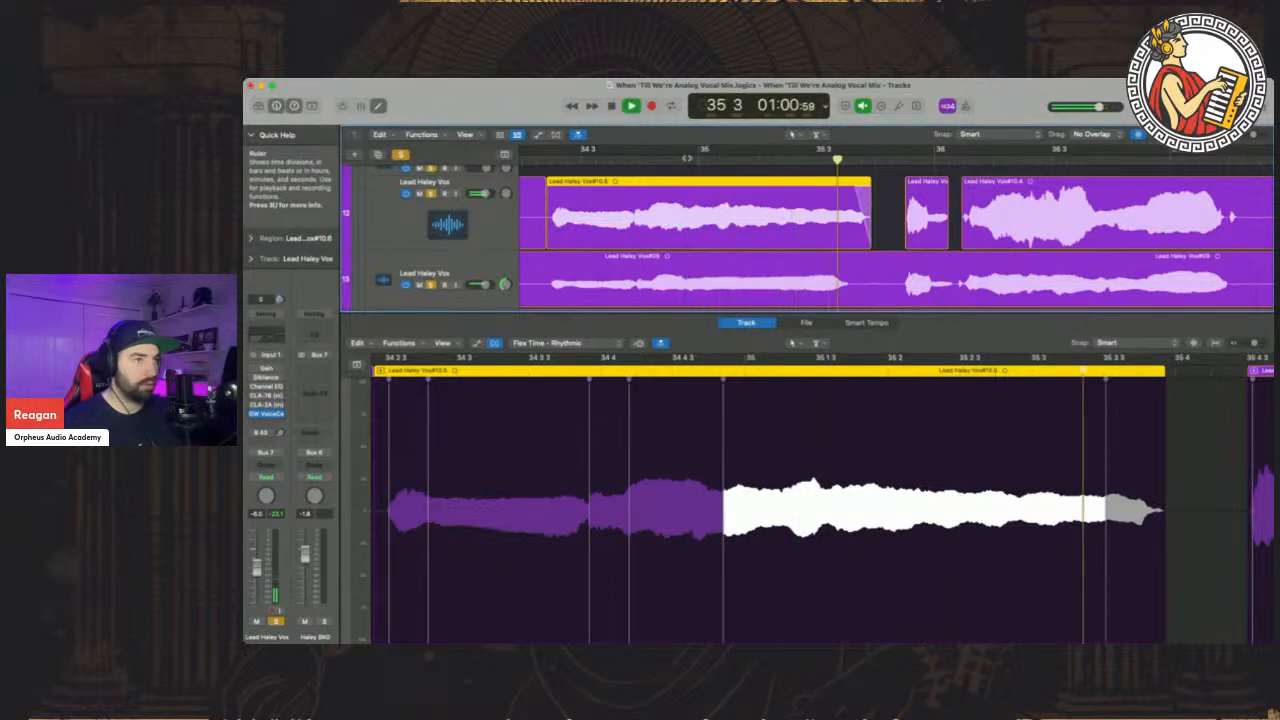
key(space)
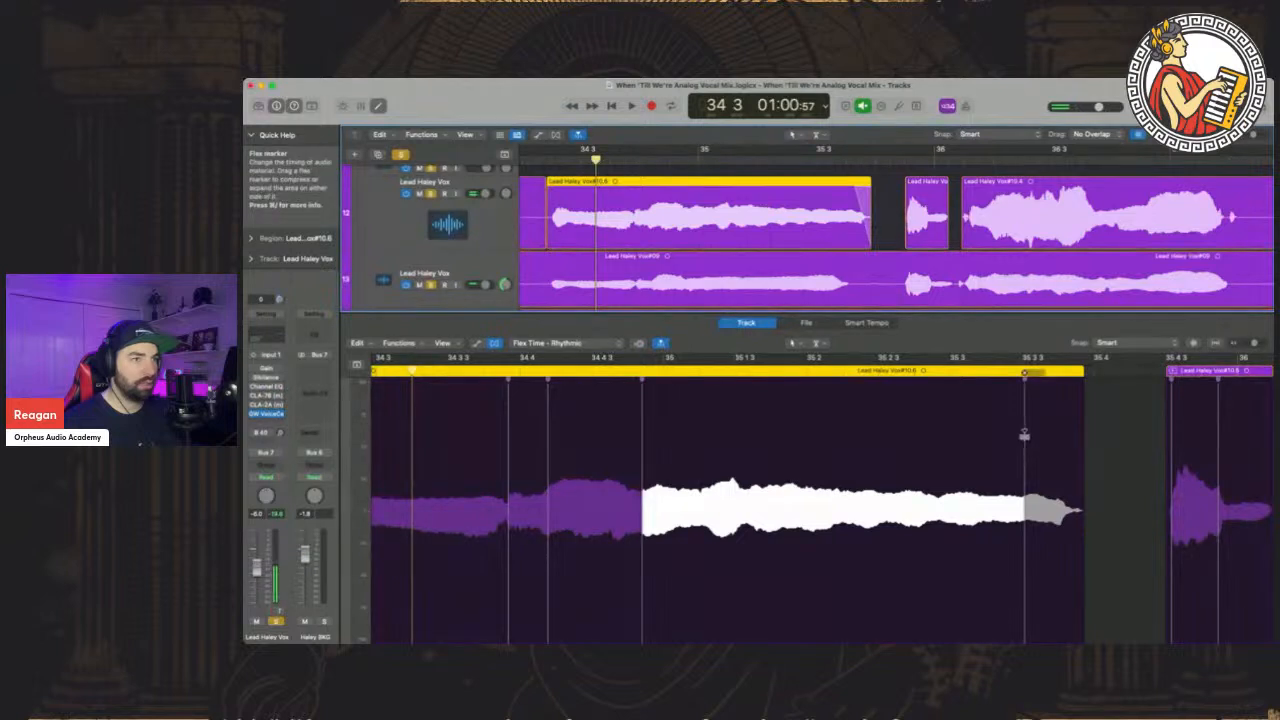
drag(1024, 440, 1012, 440)
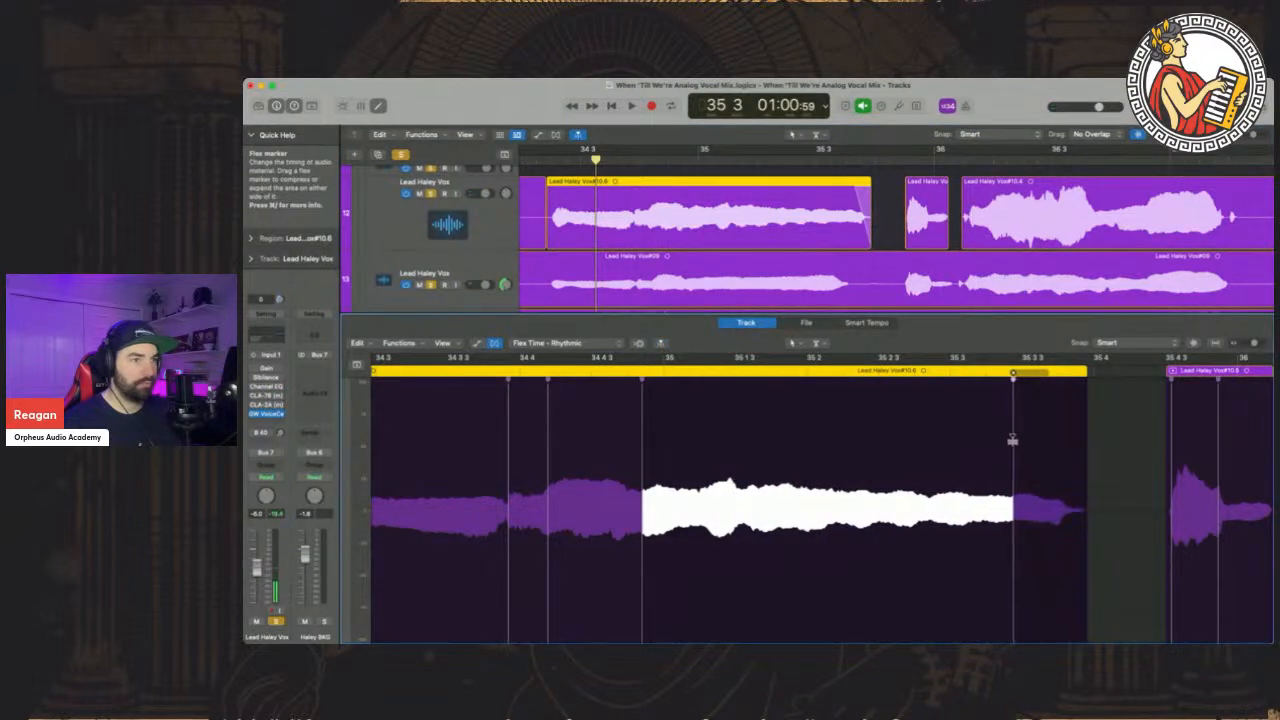
click(1089, 402)
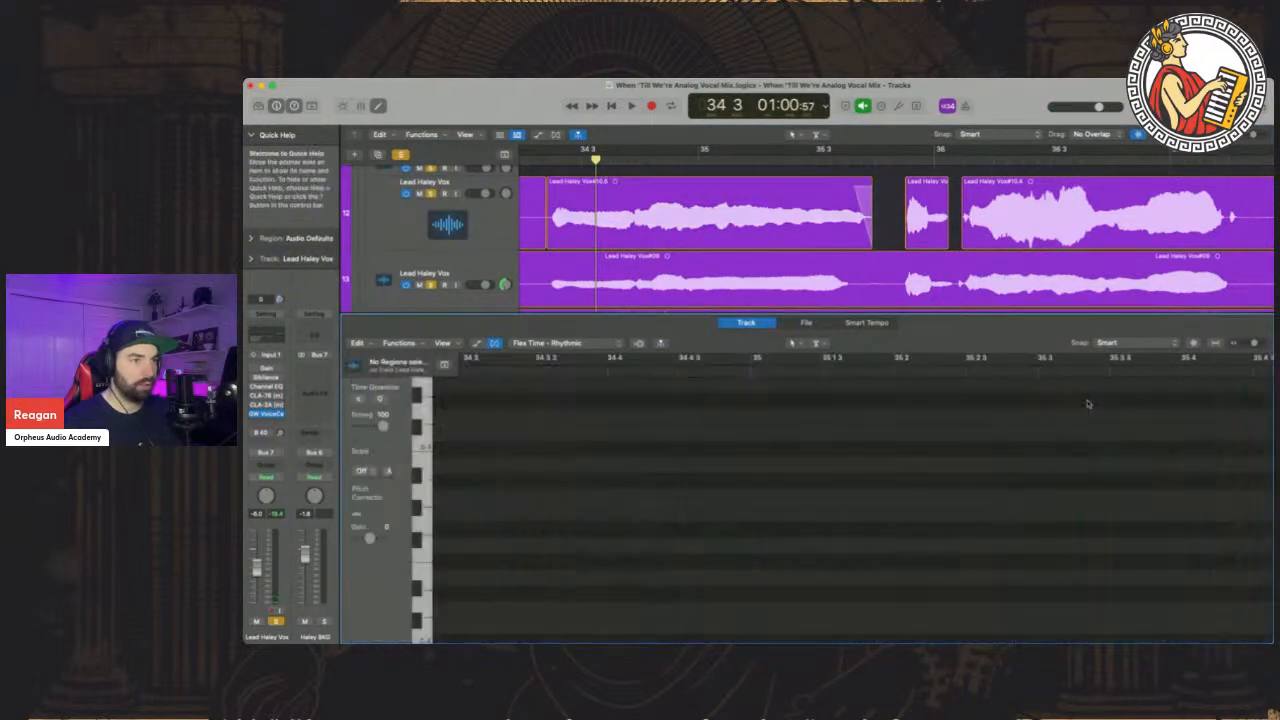
Extend the end of the held-note region on track 12 past its tail and move the flex marker after the tail slightly earlier
click(811, 183)
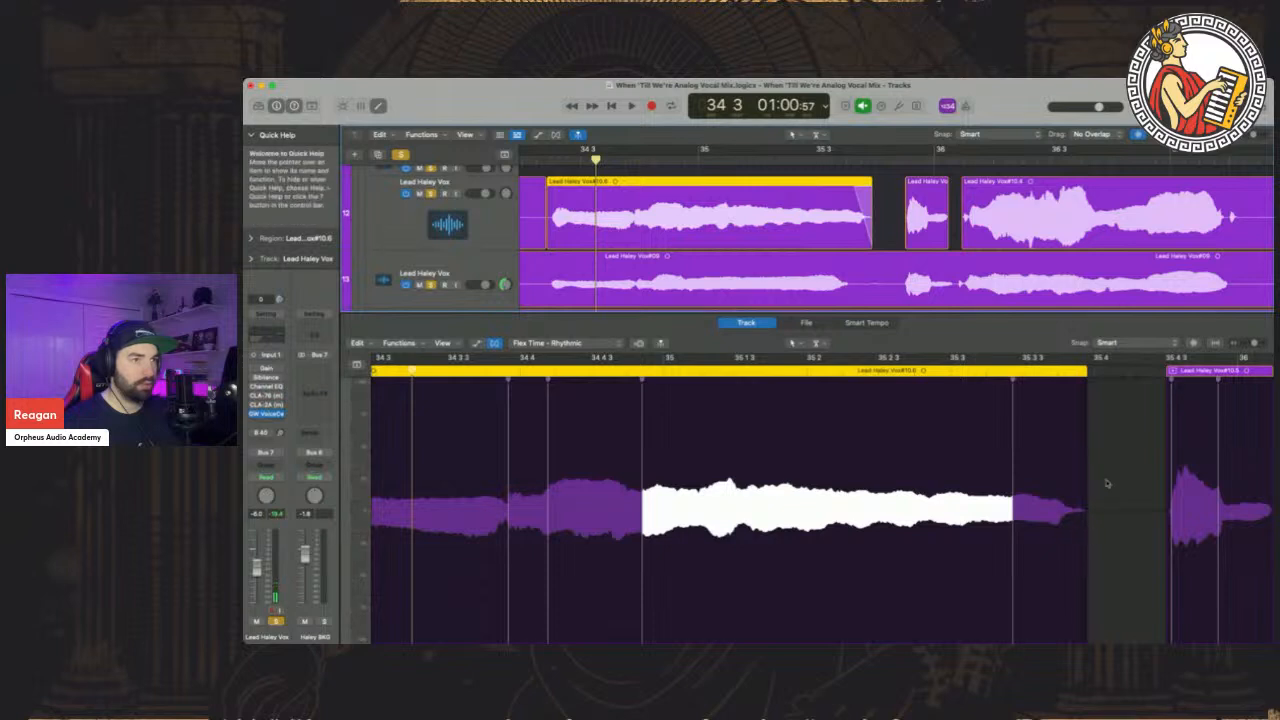
drag(1086, 464, 1099, 464)
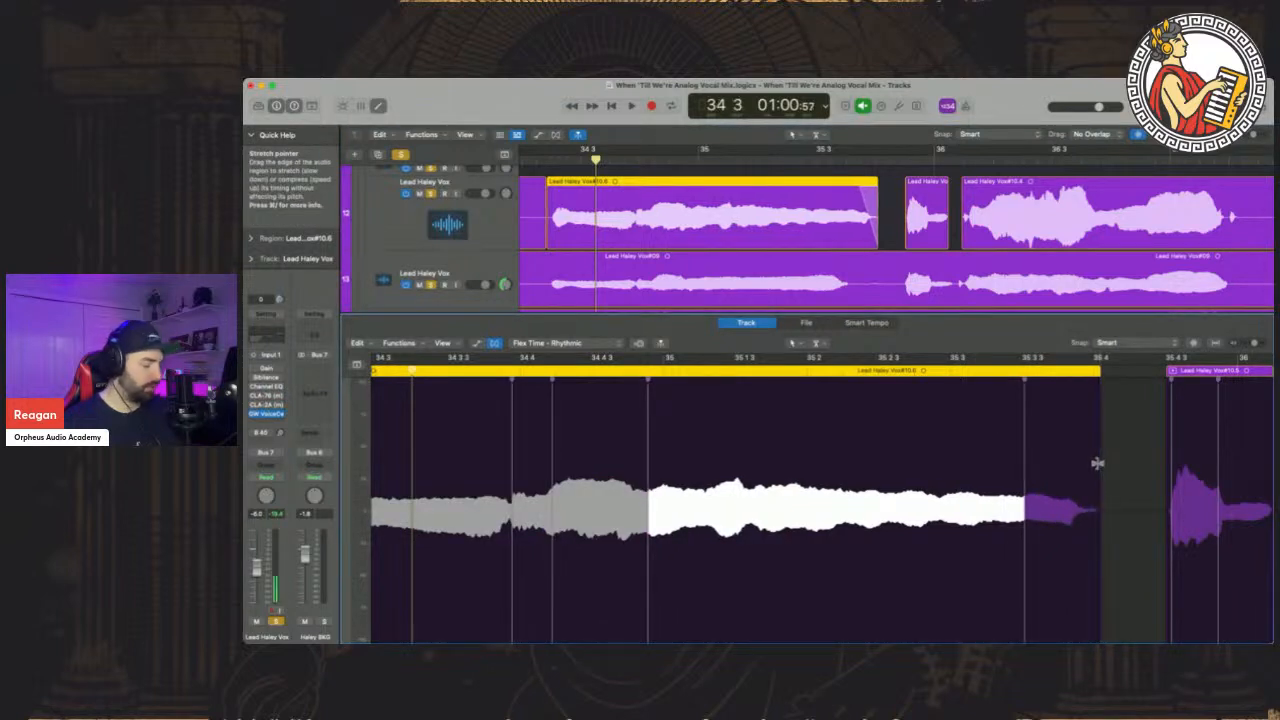
key(super+z)
drag(1091, 532, 1112, 534)
drag(1092, 418, 1085, 418)
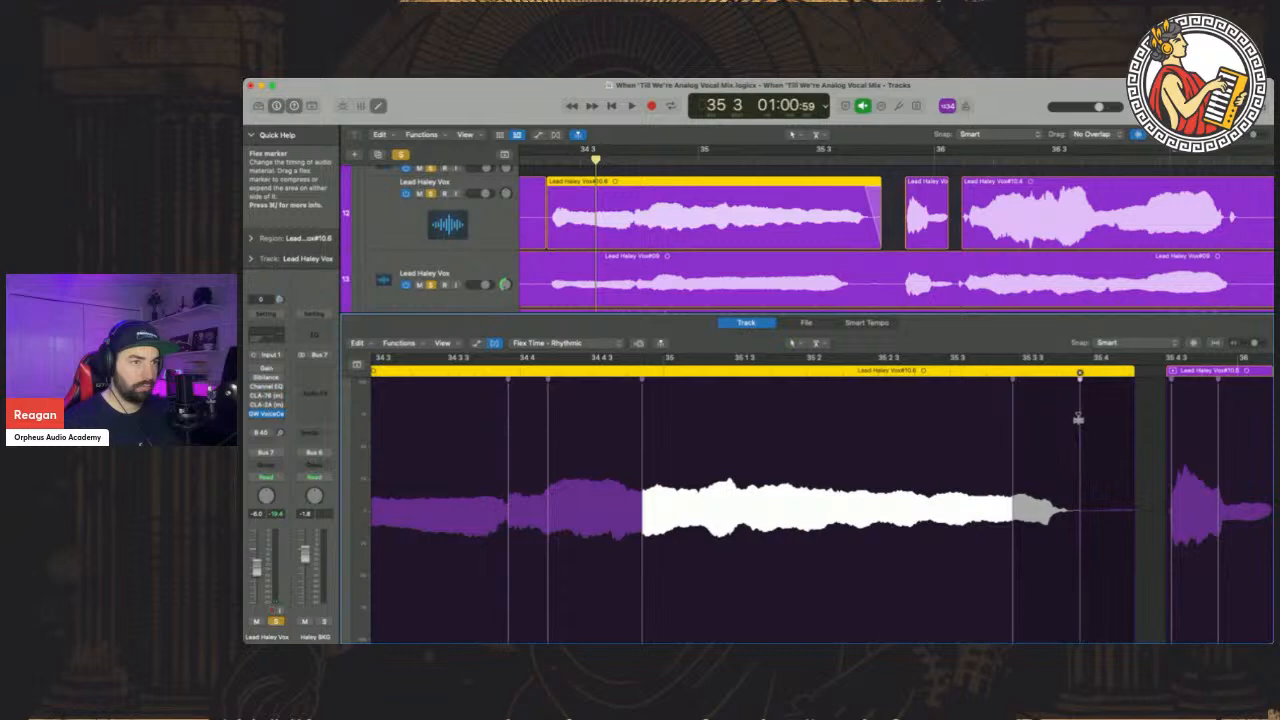
Mark where the doubled takes' tails end and trim the track 12 region back to that point
scroll(855, 286, down, 3)
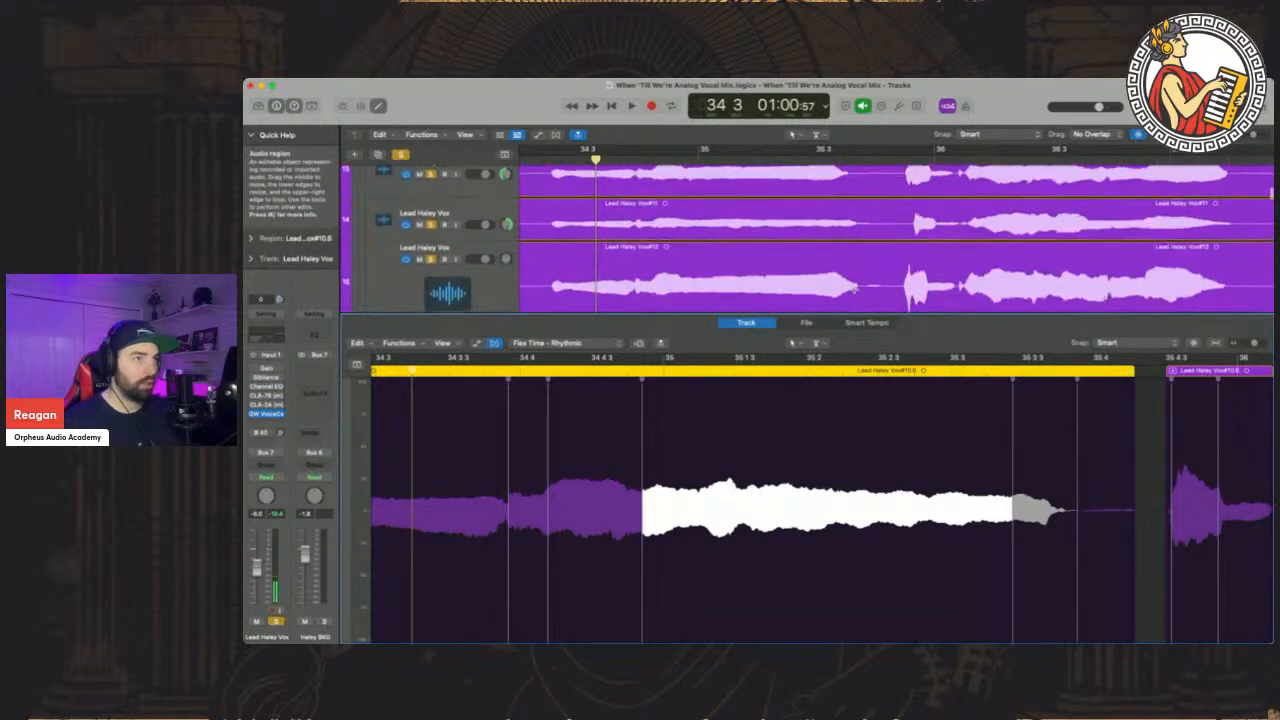
scroll(855, 286, up, 2)
click(861, 159)
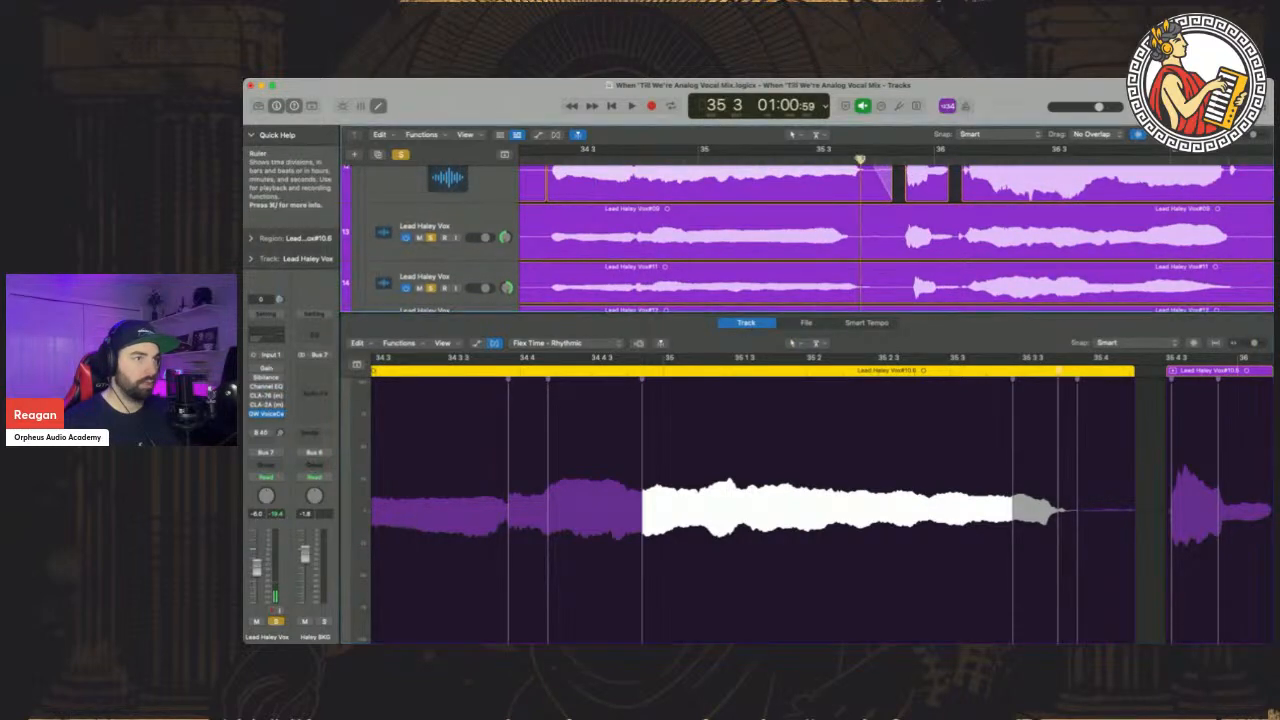
scroll(871, 219, up, 5)
scroll(871, 219, down, 4)
scroll(873, 222, up, 1)
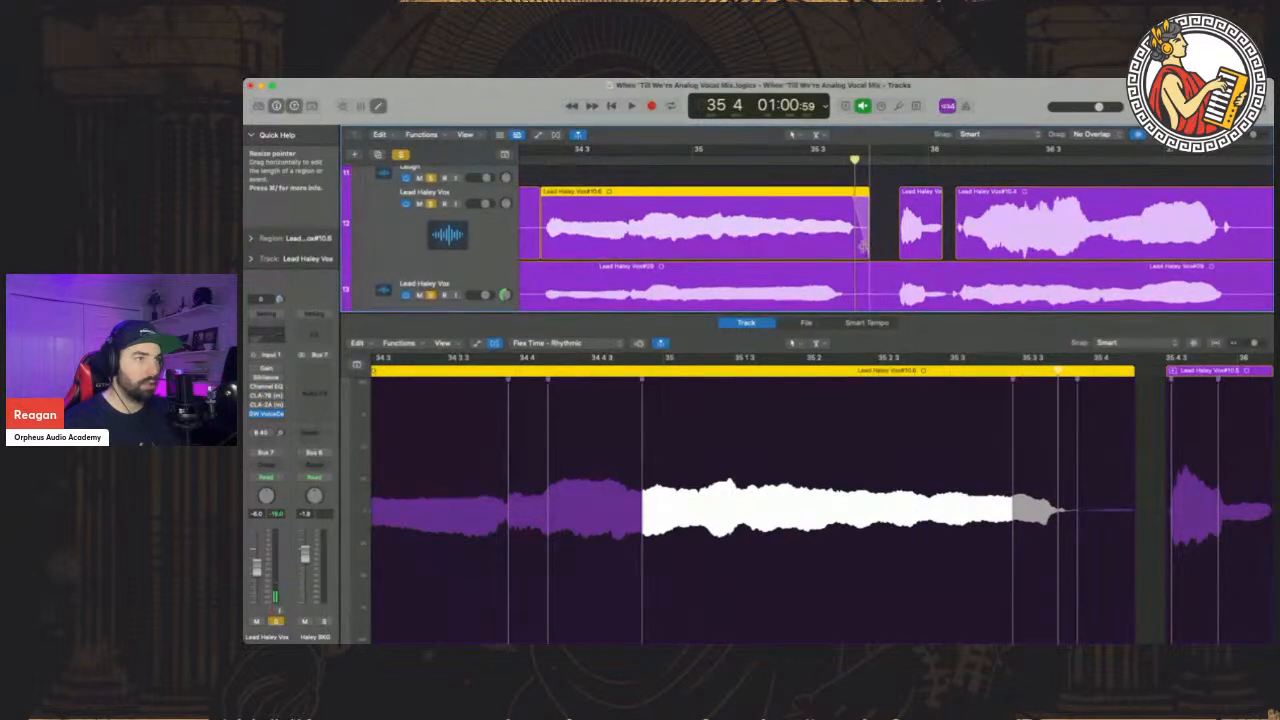
drag(865, 251, 864, 251)
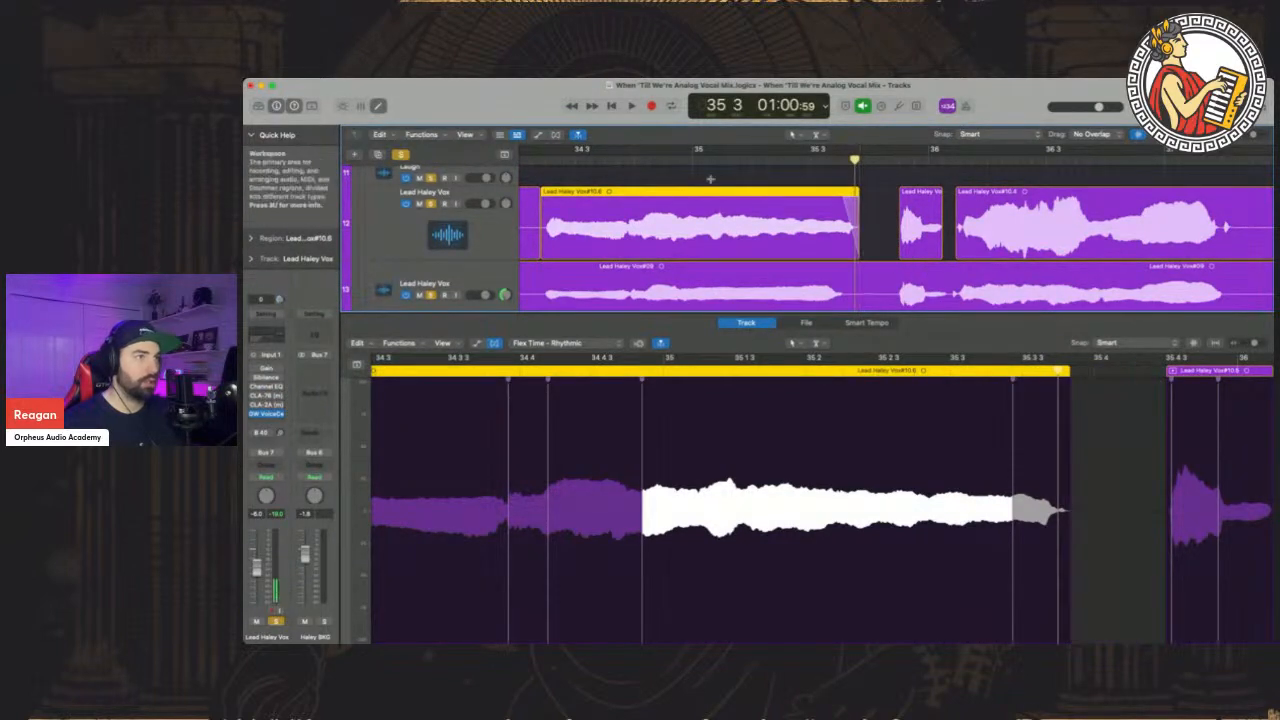
Play the trimmed phrase, close the track editor and replay the phrase with all four lead vocal takes visible
key(space)
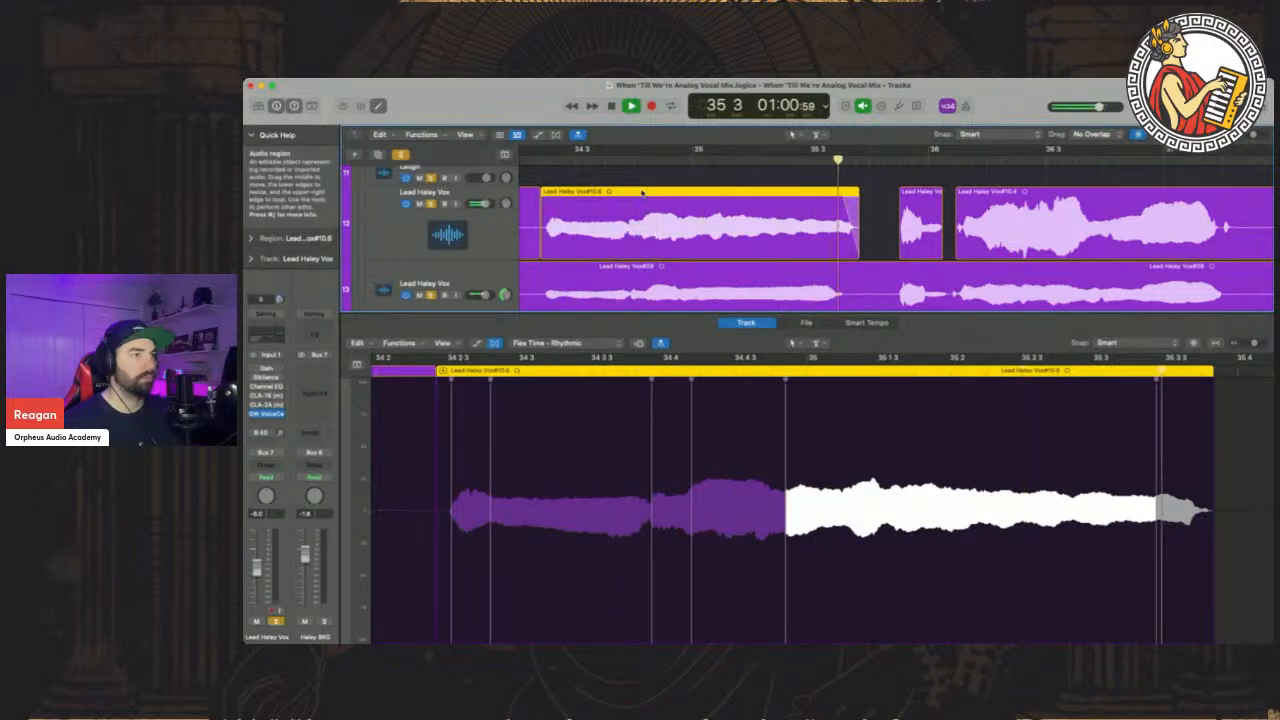
key(space)
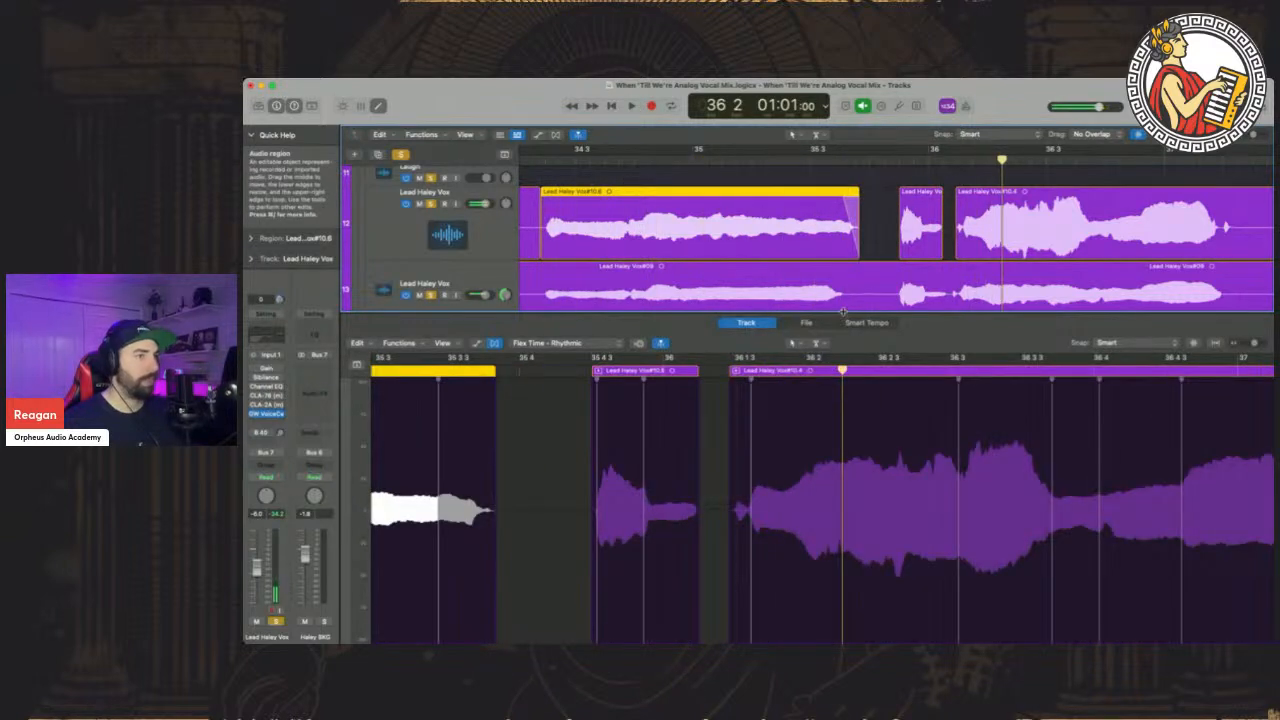
click(847, 197)
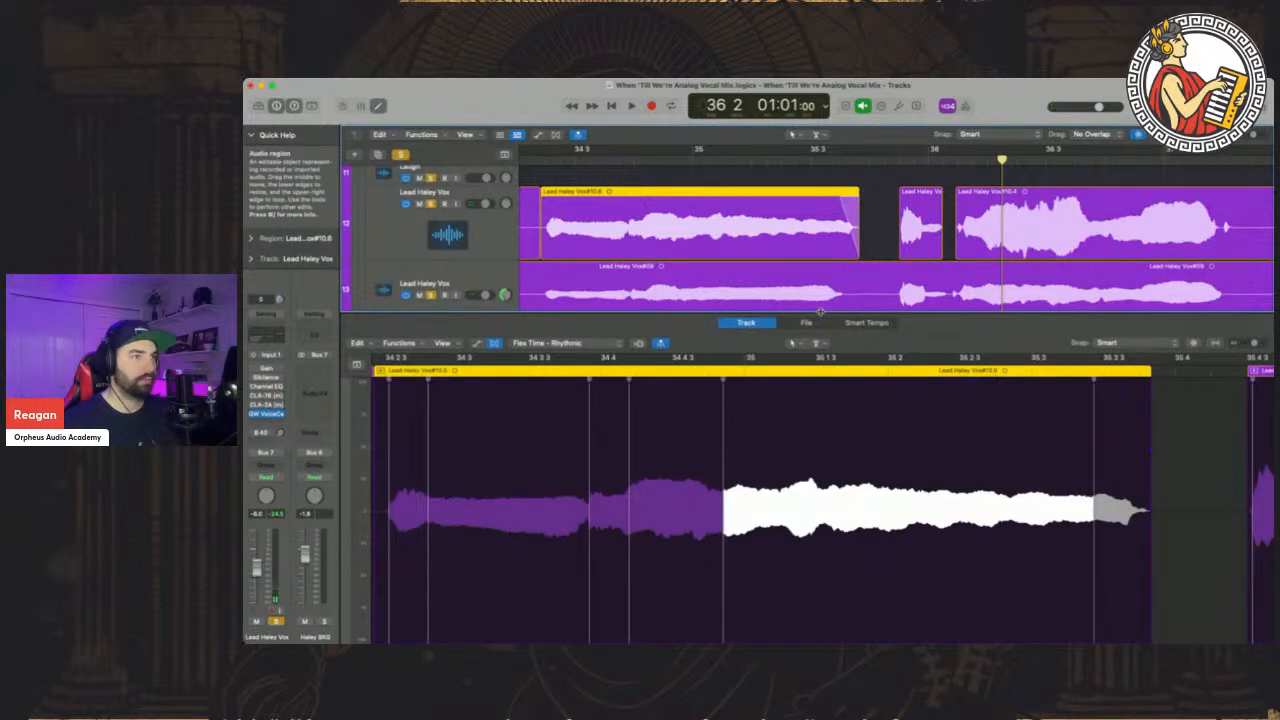
key(e)
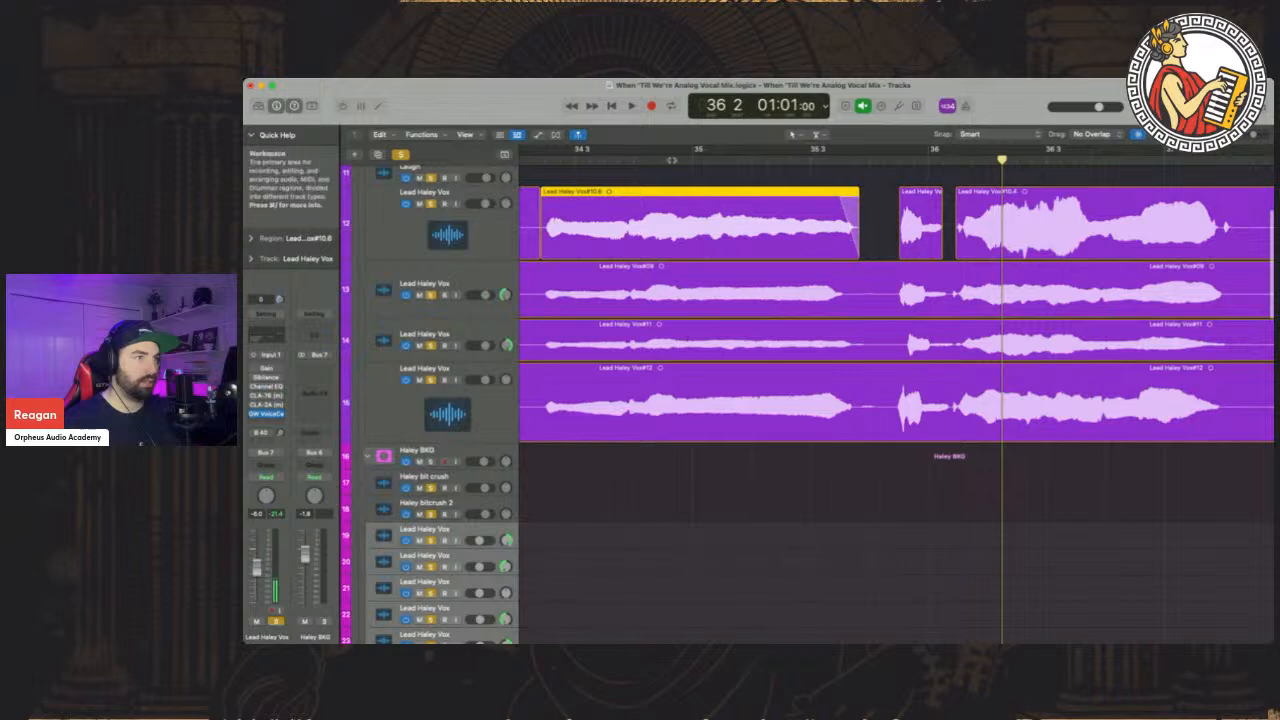
click(531, 158)
key(space)
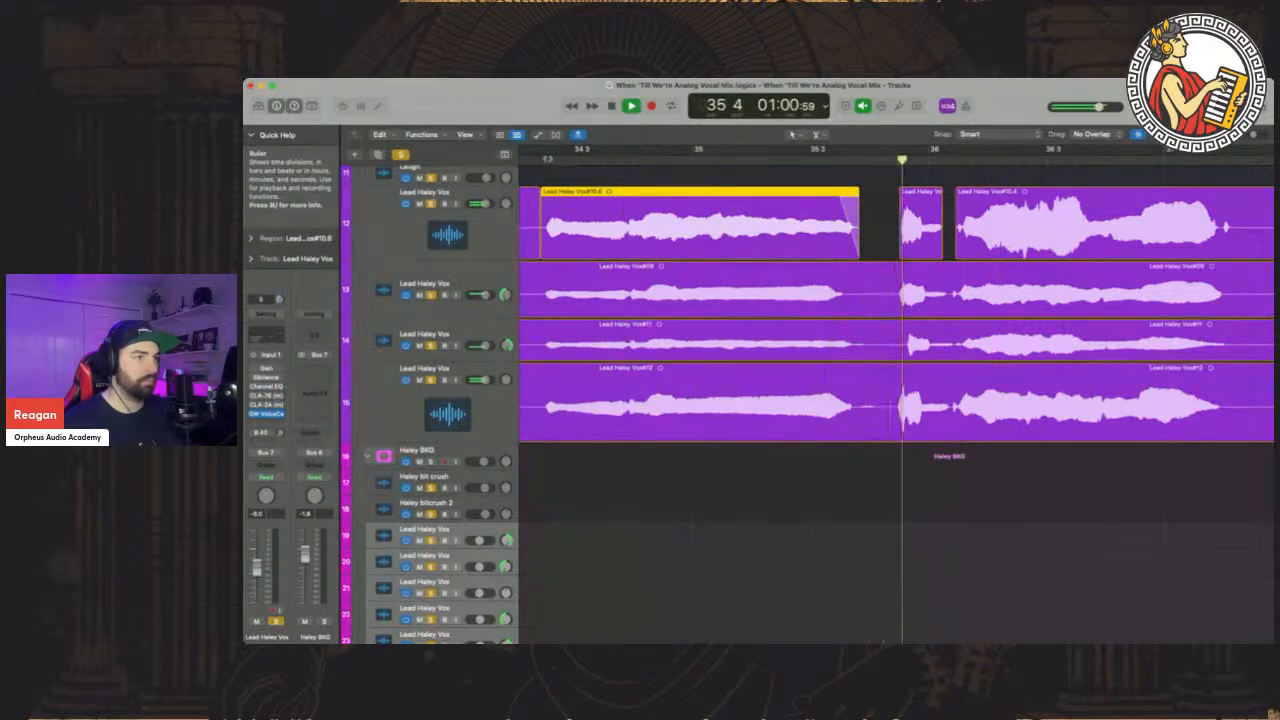
key(space)
Play the four lead vocal takes from bar 35 beat 2 through the phrase that ends in bar 37
scroll(884, 327, right, 2)
scroll(884, 327, up, 2)
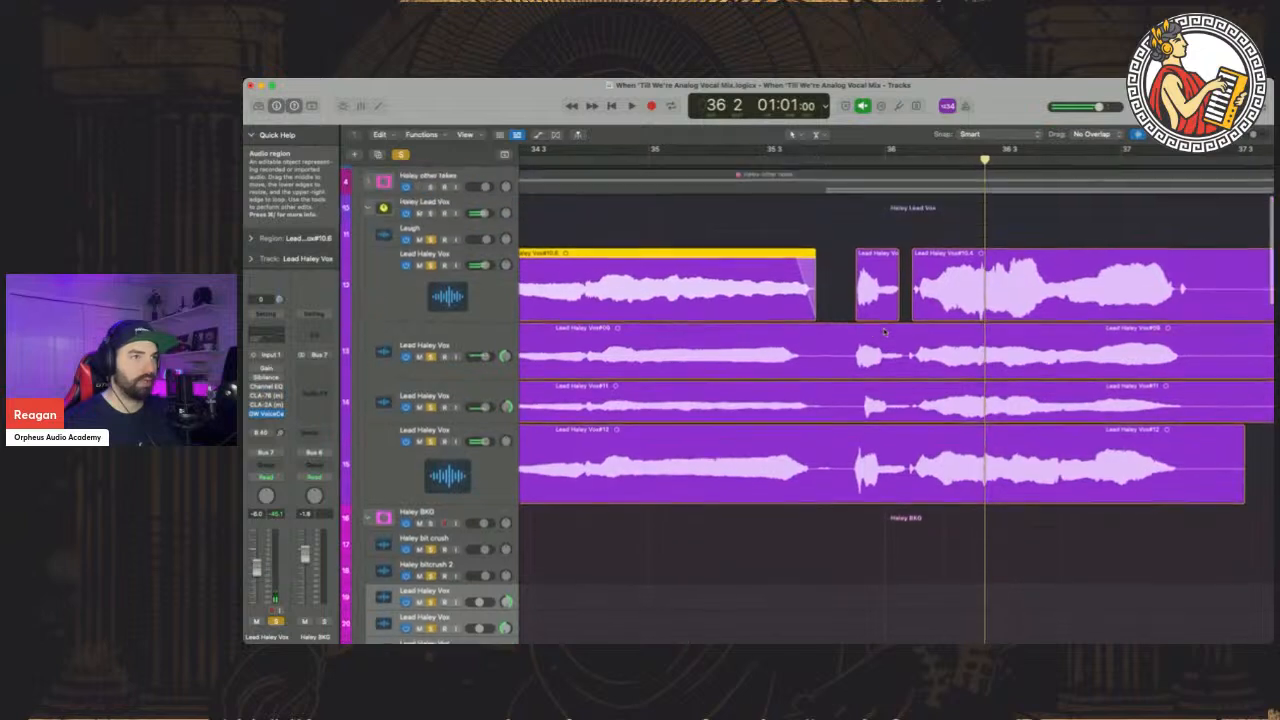
click(857, 253)
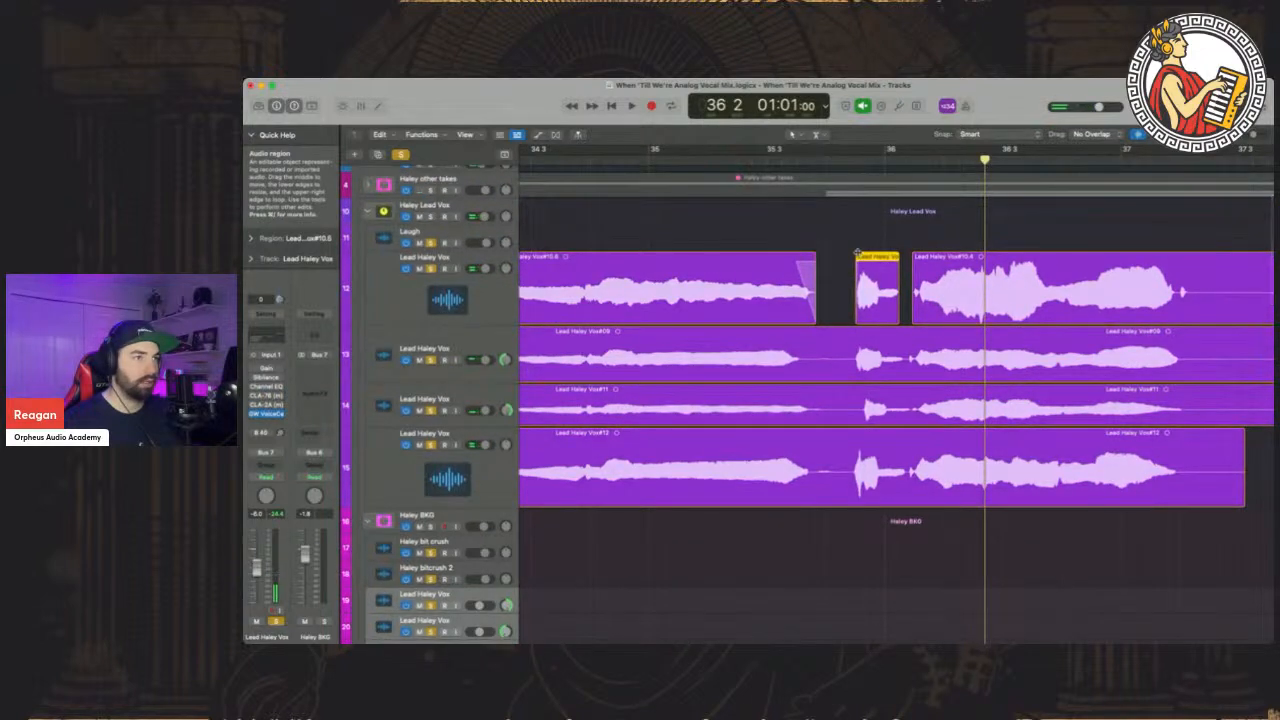
click(913, 254)
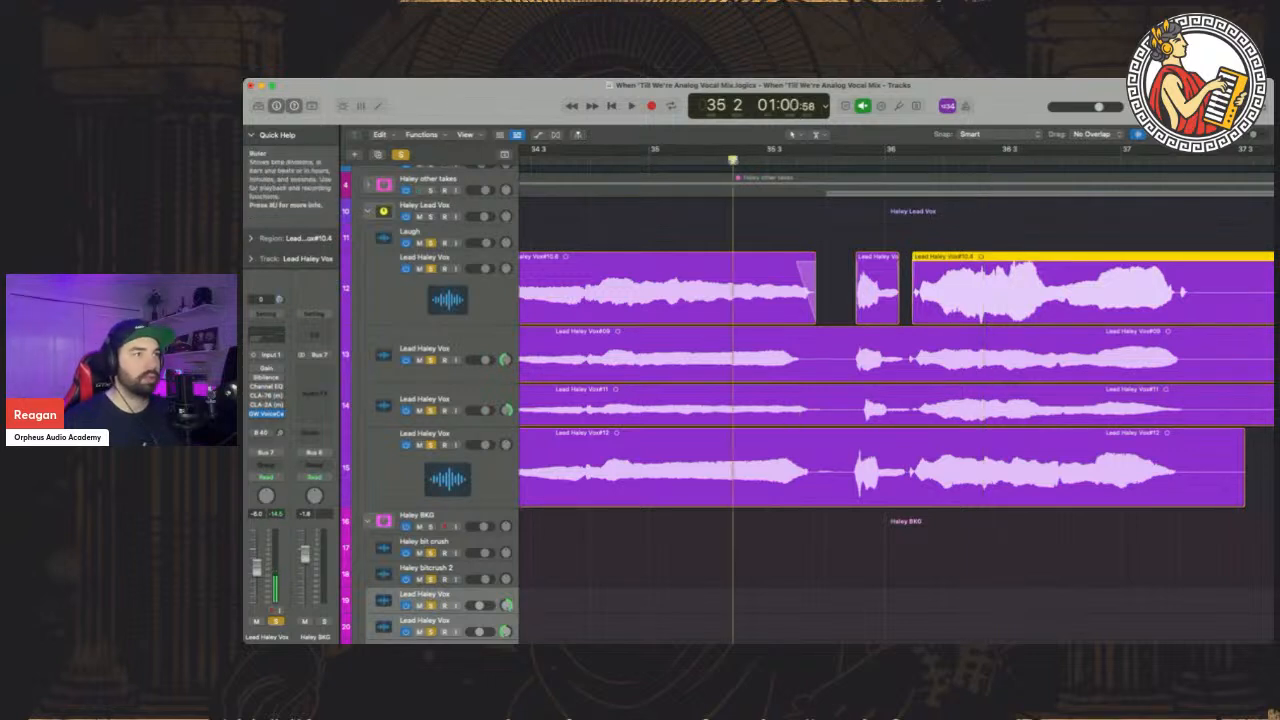
click(733, 160)
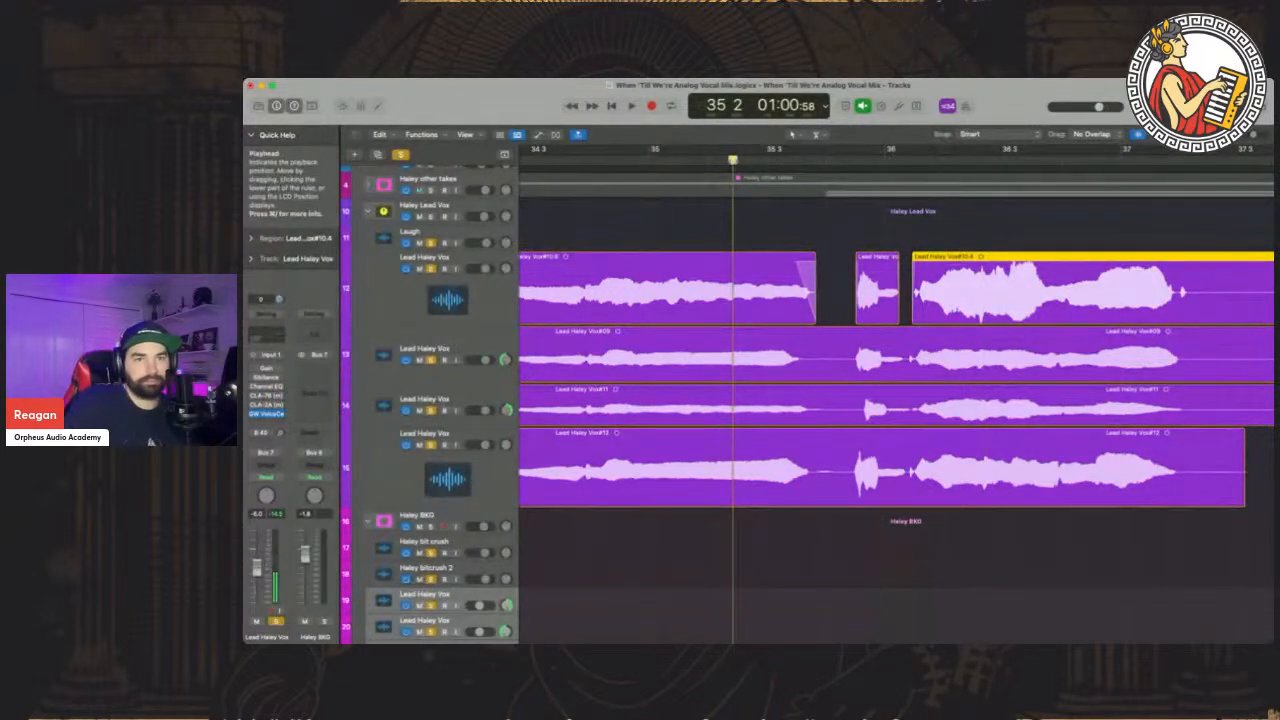
key(space)
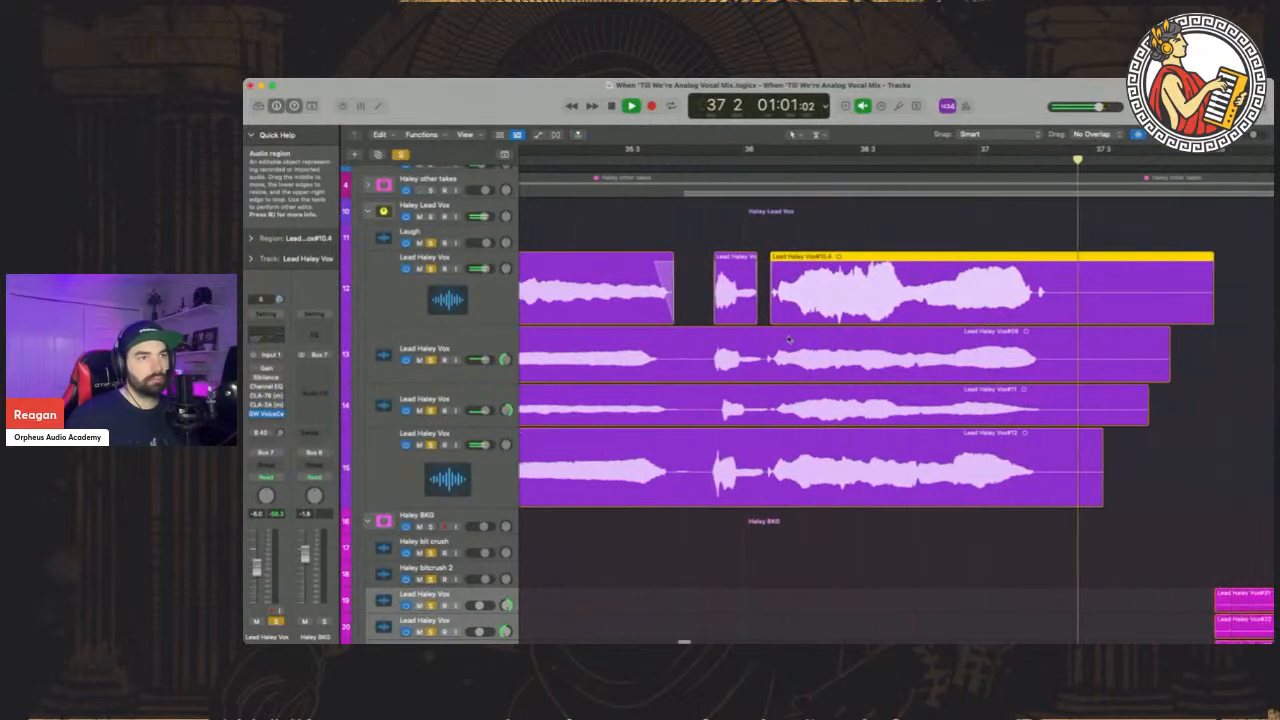
key(space)
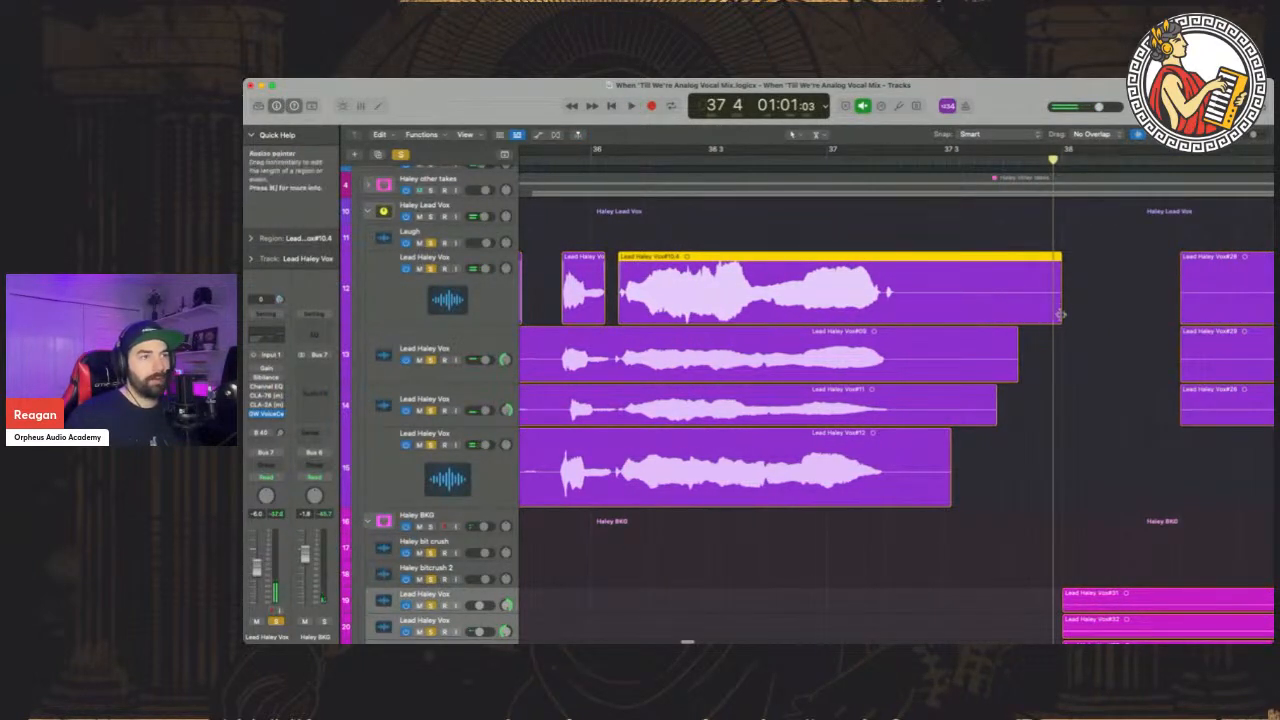
Trim the final phrase regions on tracks 12 to 15 to one common end just after bar 37 beat 3
drag(1031, 313, 915, 313)
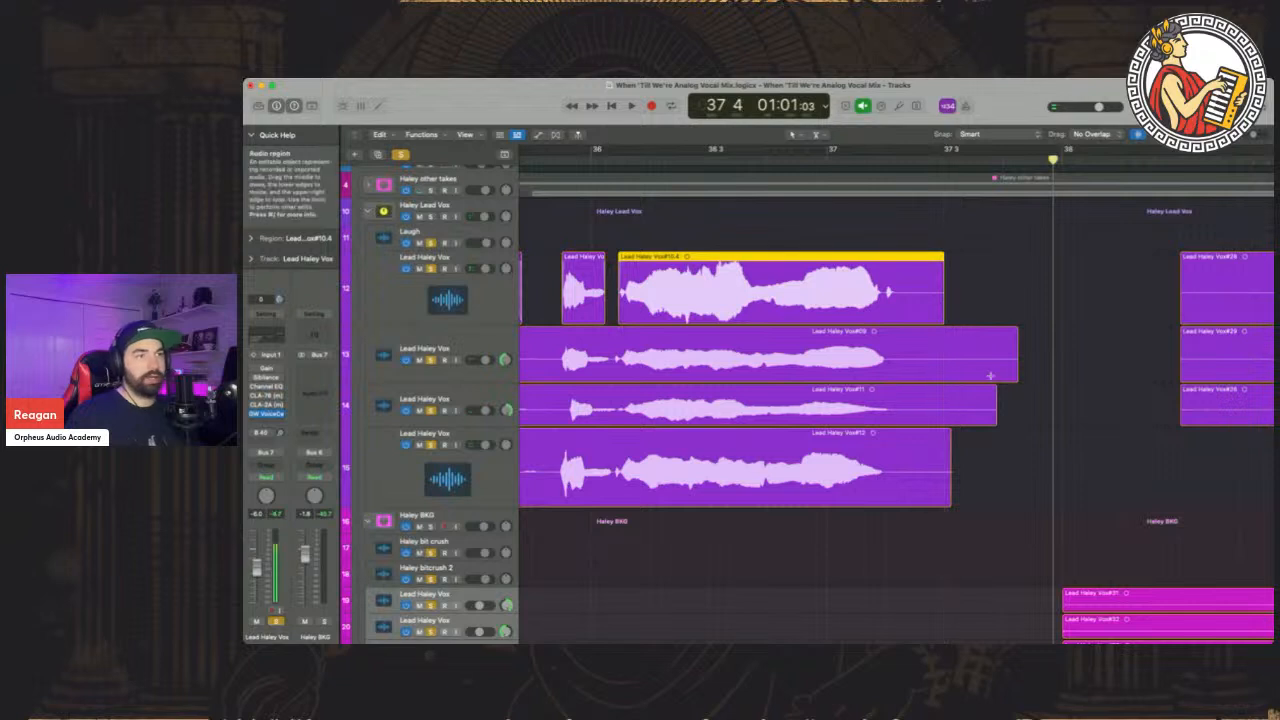
drag(1020, 377, 943, 377)
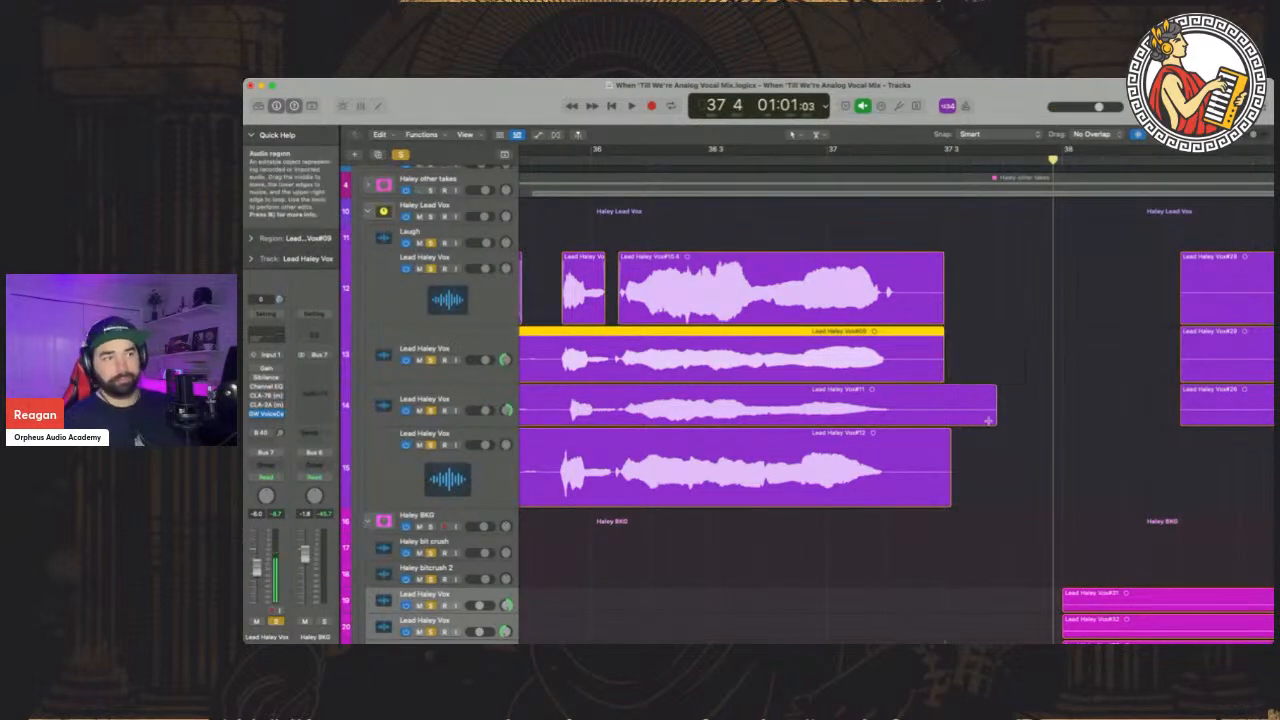
drag(993, 419, 946, 419)
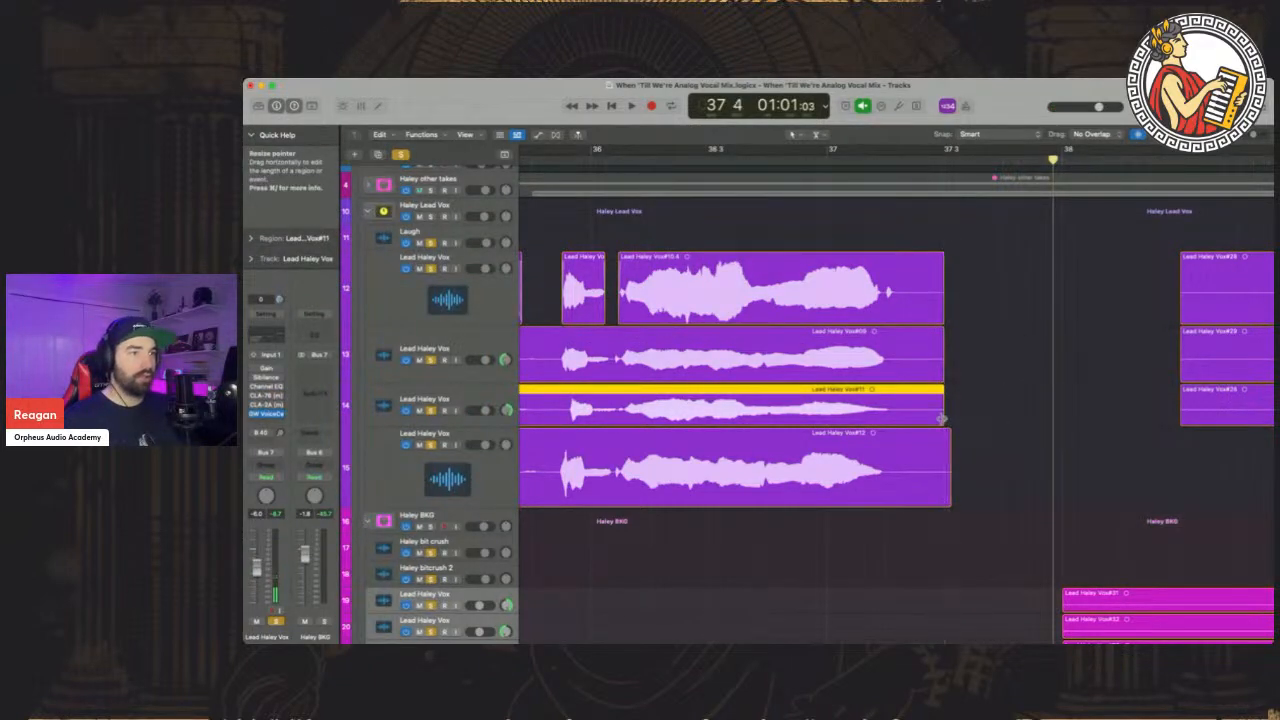
drag(947, 513, 943, 512)
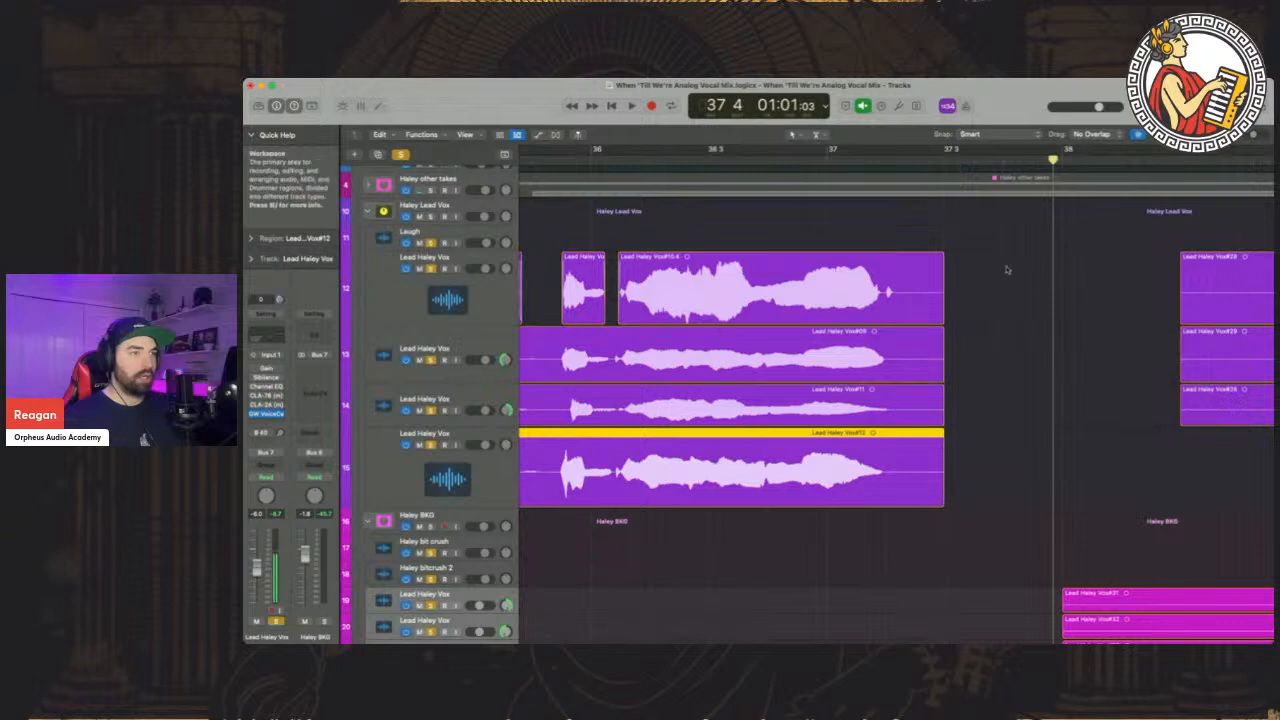
drag(934, 405, 1058, 496)
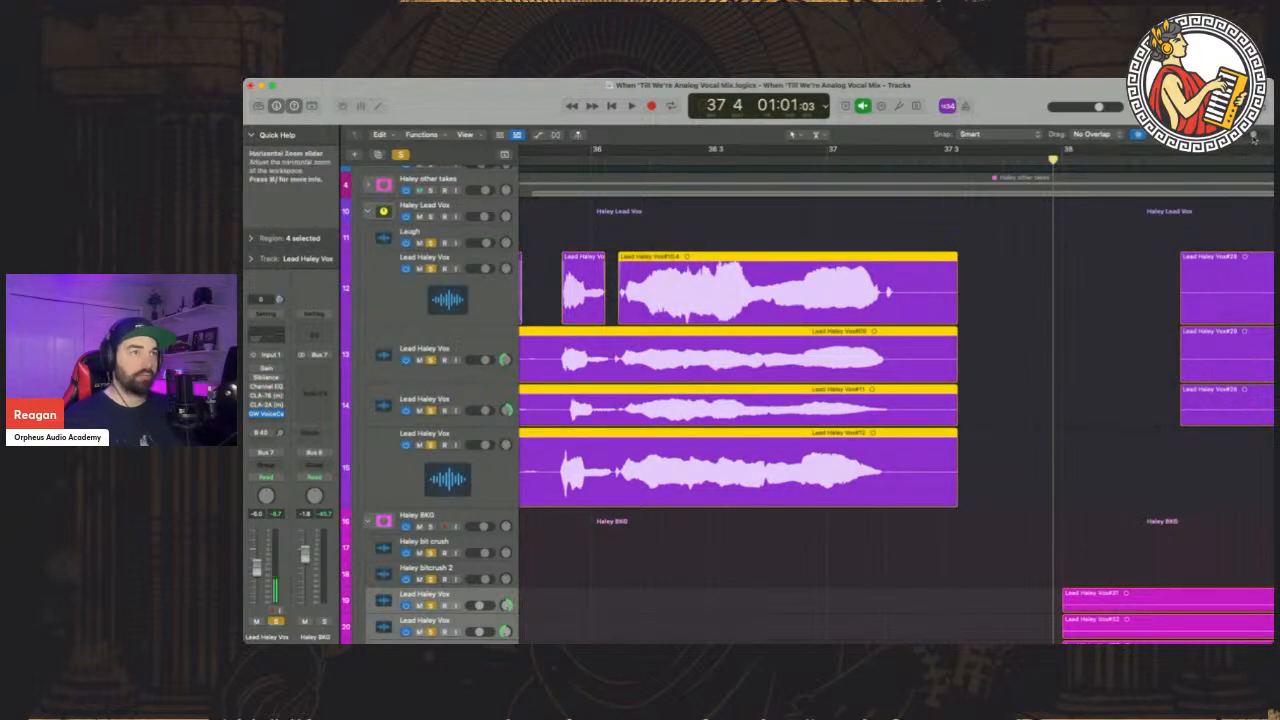
Solo and select the Lead Reagan Vox track and play it from bar 25
drag(1254, 137, 1251, 137)
scroll(845, 288, left, 7)
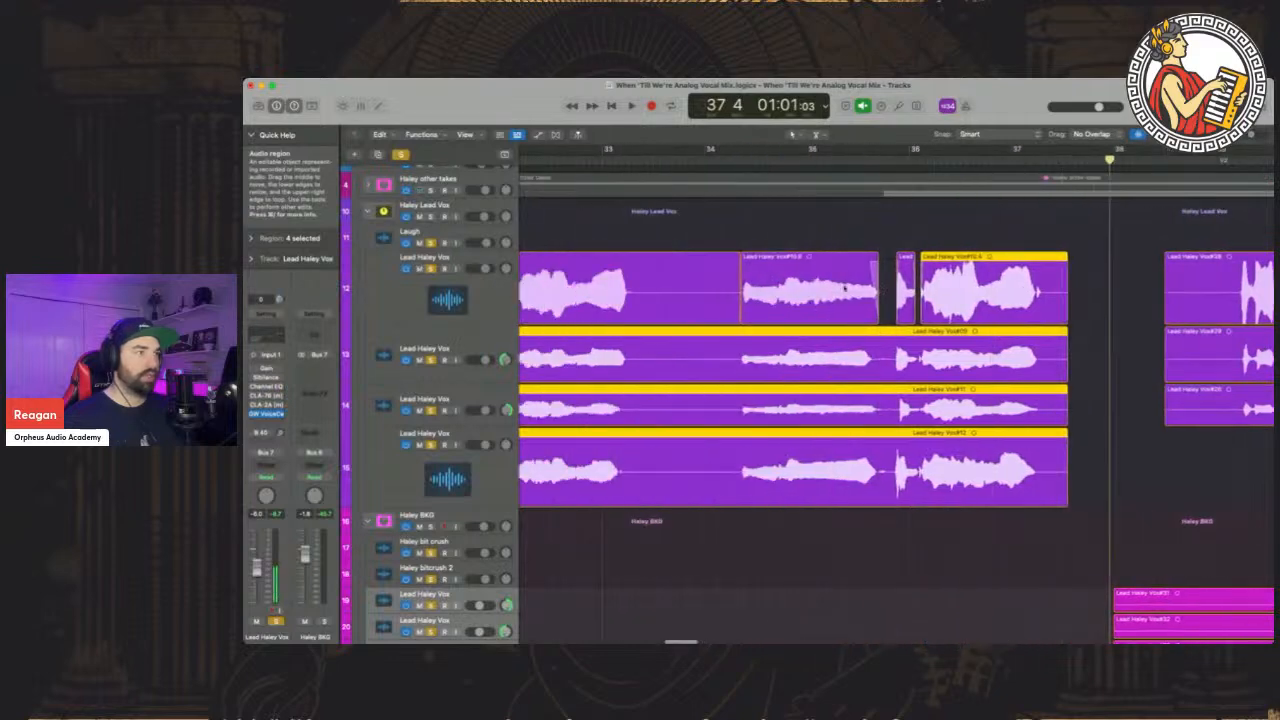
scroll(845, 288, down, 4)
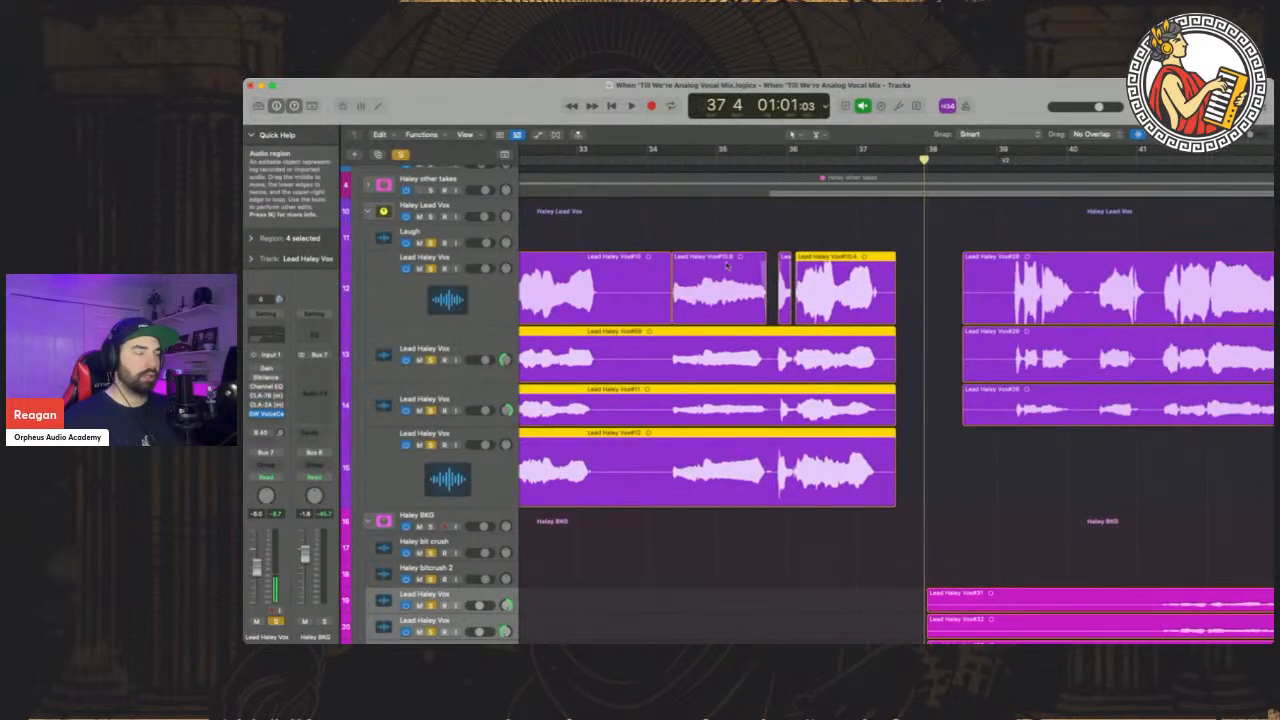
scroll(726, 265, left, 5)
drag(1252, 137, 1249, 137)
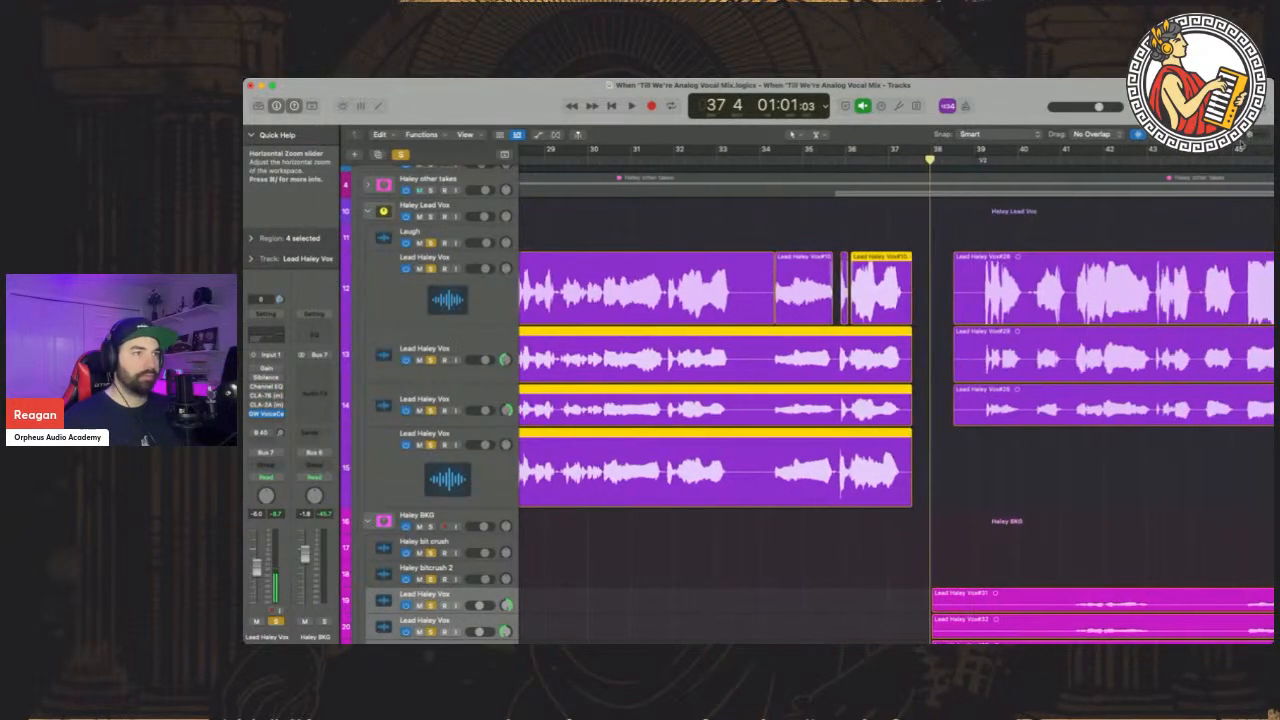
scroll(1056, 212, left, 5)
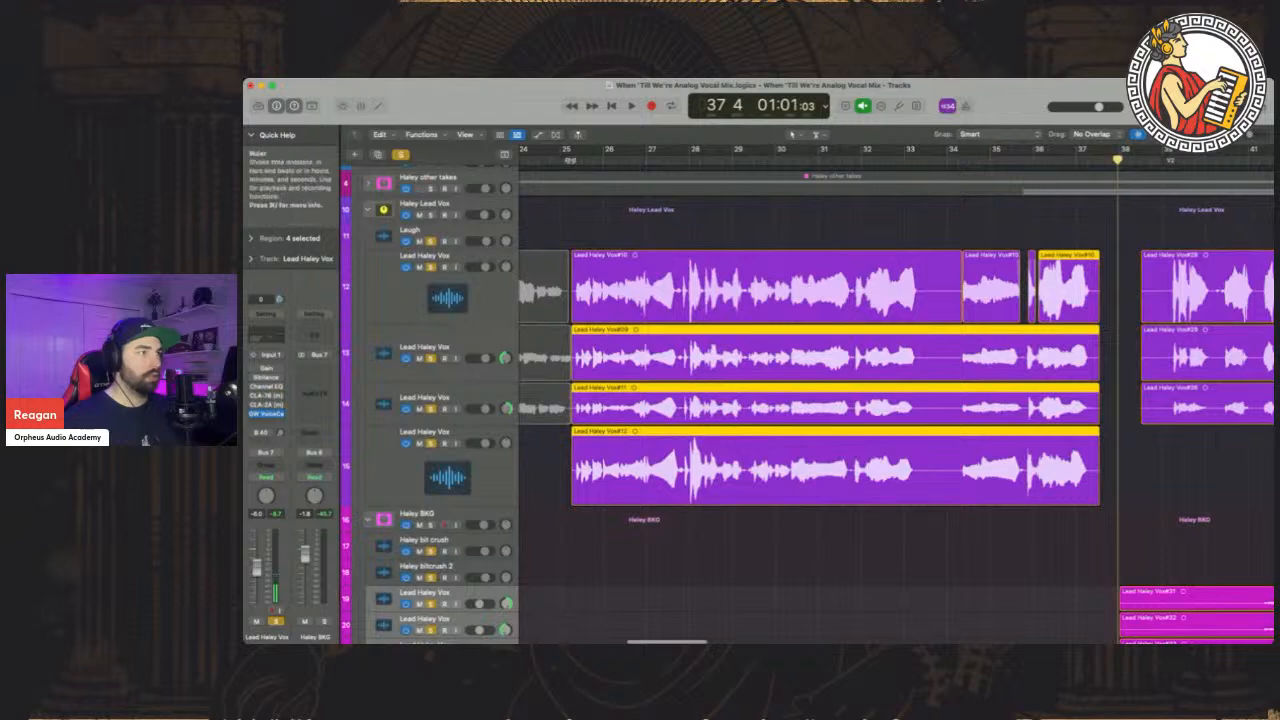
scroll(905, 245, right, 2)
scroll(905, 245, down, 15)
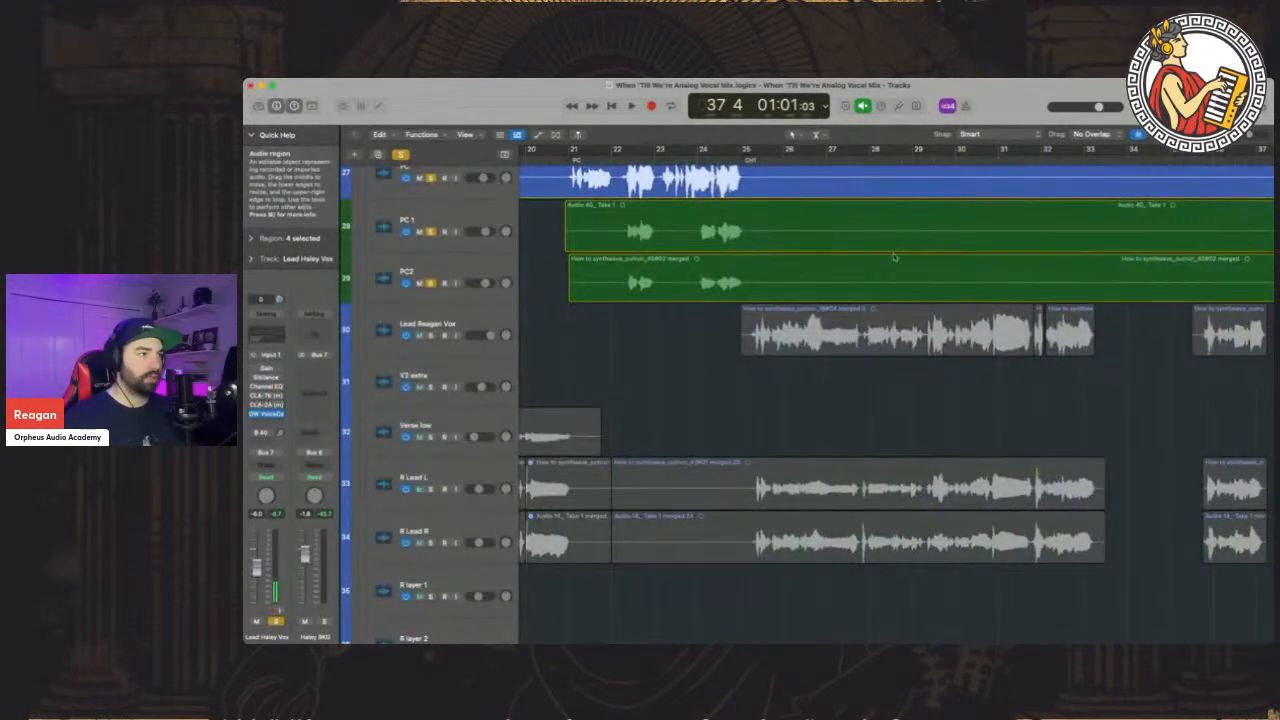
scroll(895, 255, down, 3)
scroll(895, 255, up, 3)
click(742, 158)
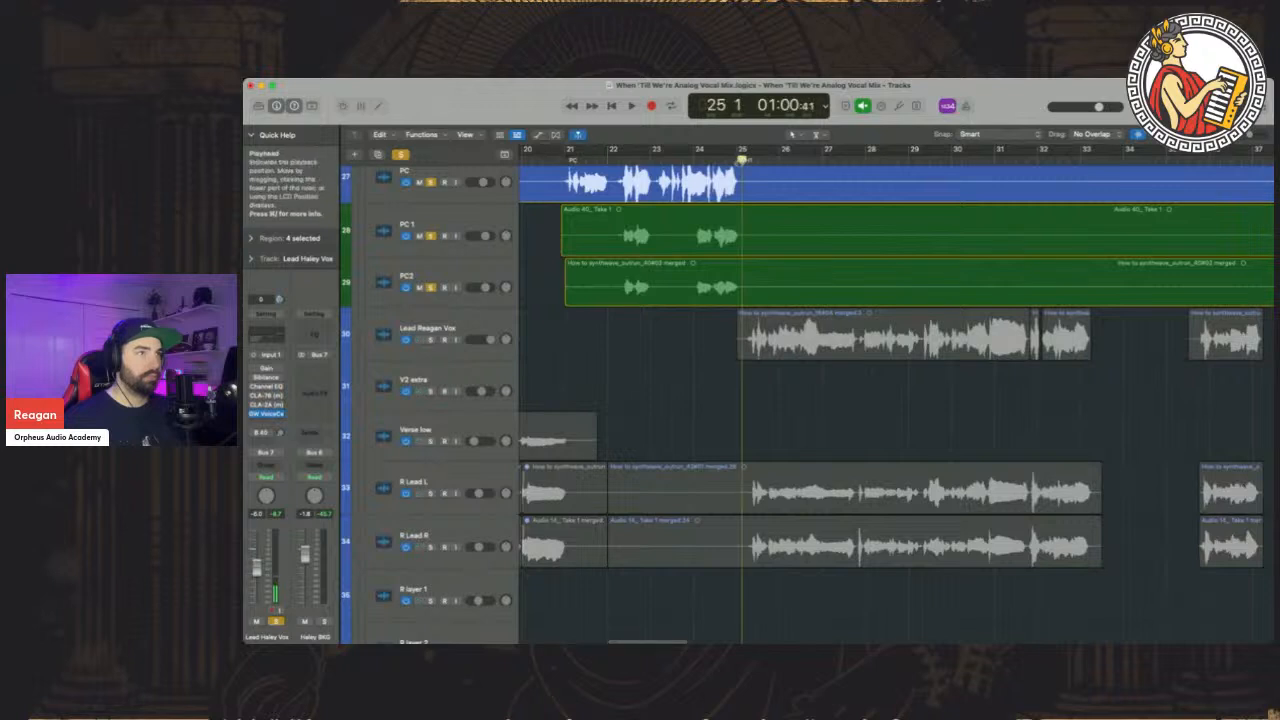
click(432, 340)
click(422, 322)
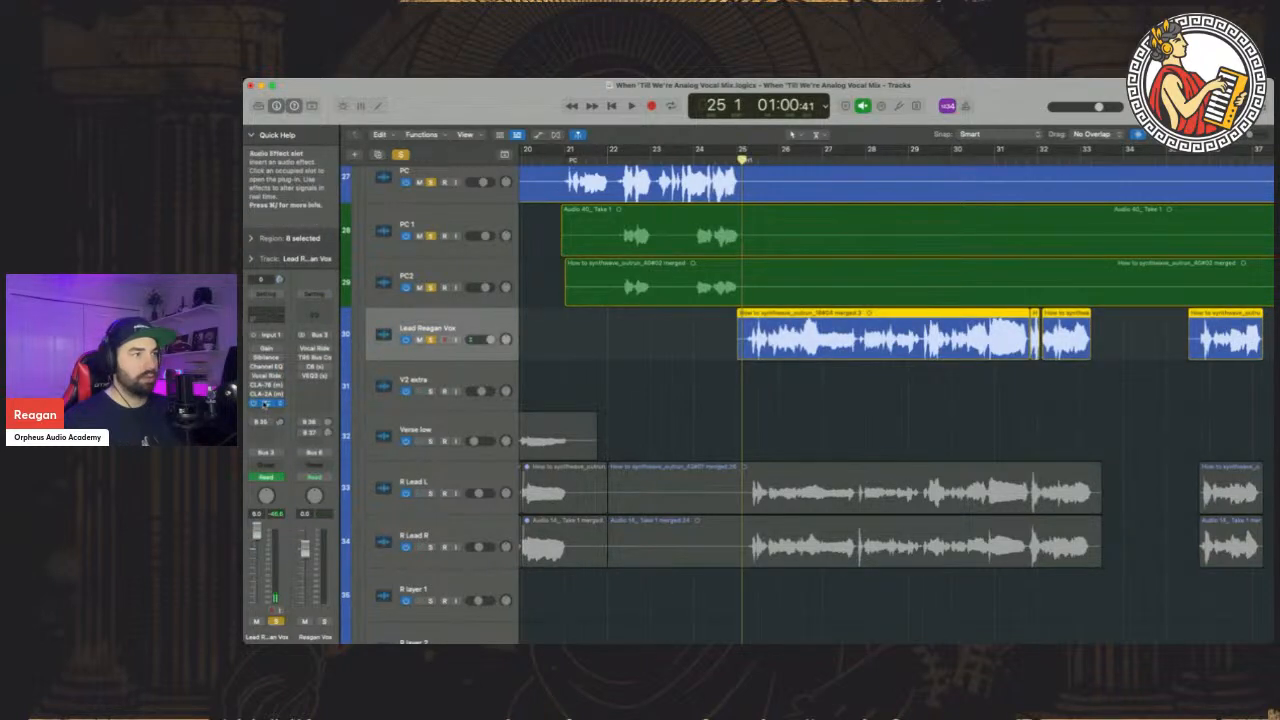
key(space)
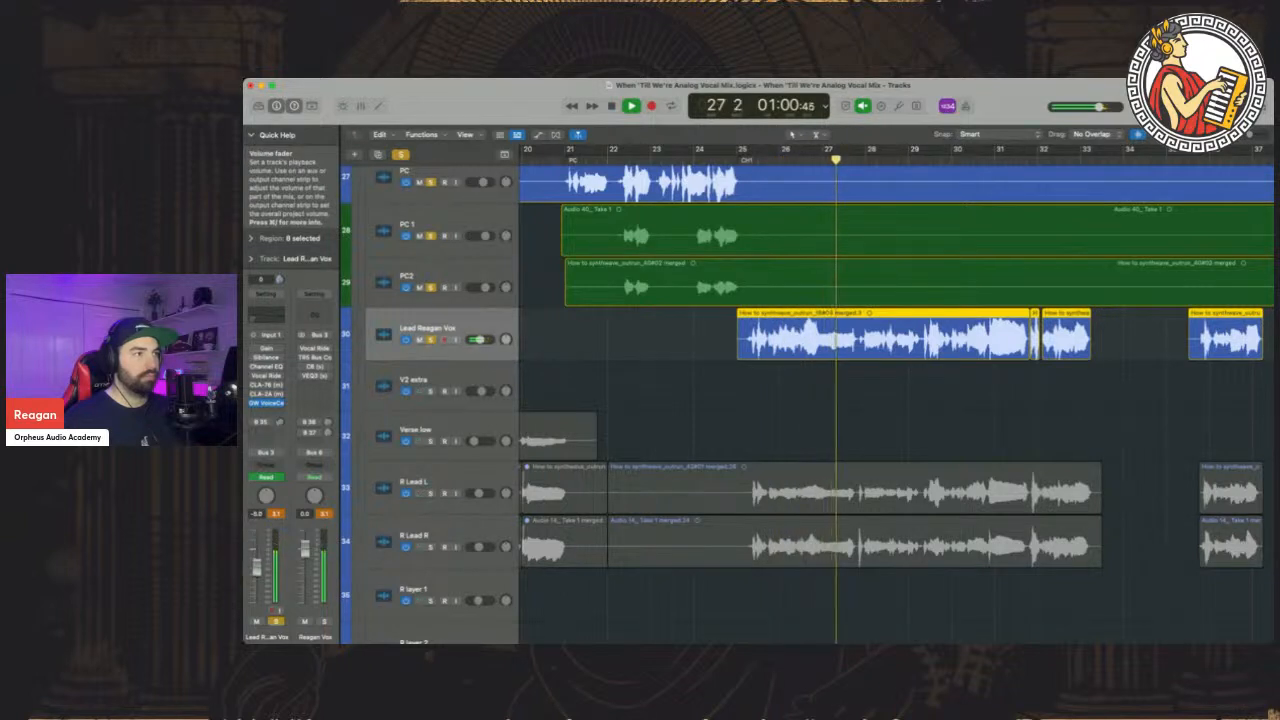
Switch on the GW VoiceCe insert on R Lead R and solo the R Lead L and R Lead R tracks during playback
click(448, 470)
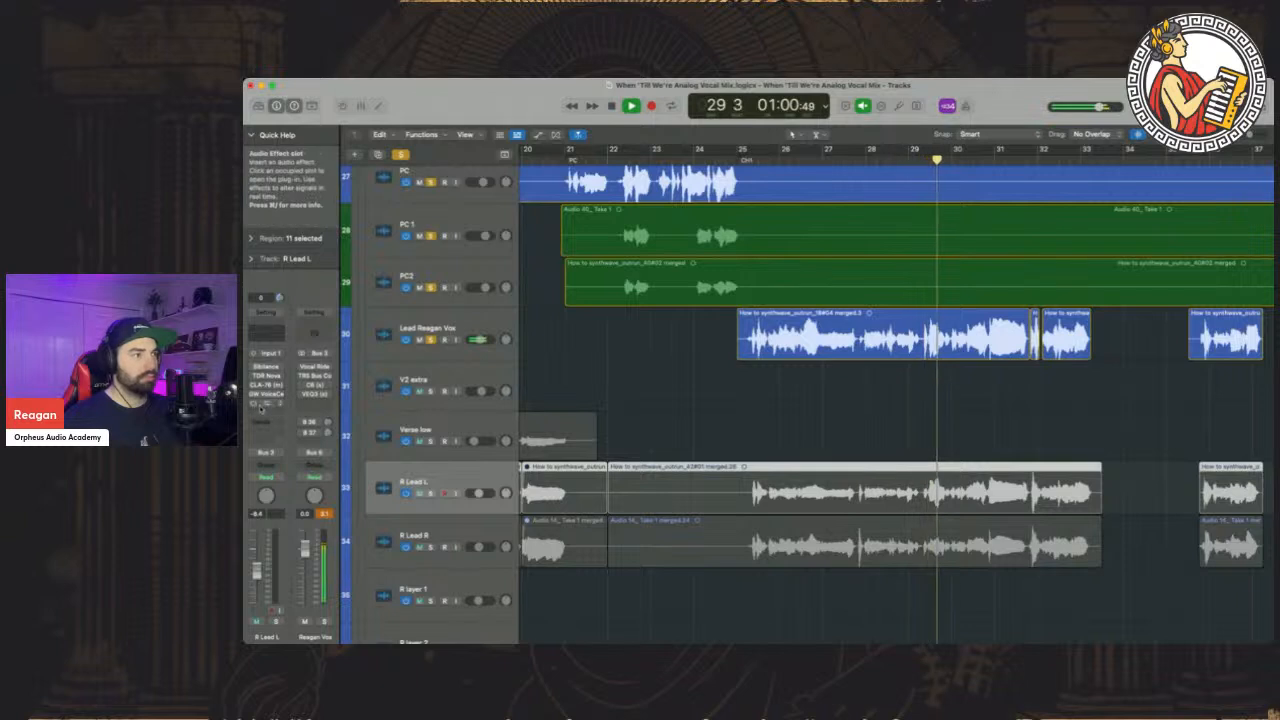
key(Down)
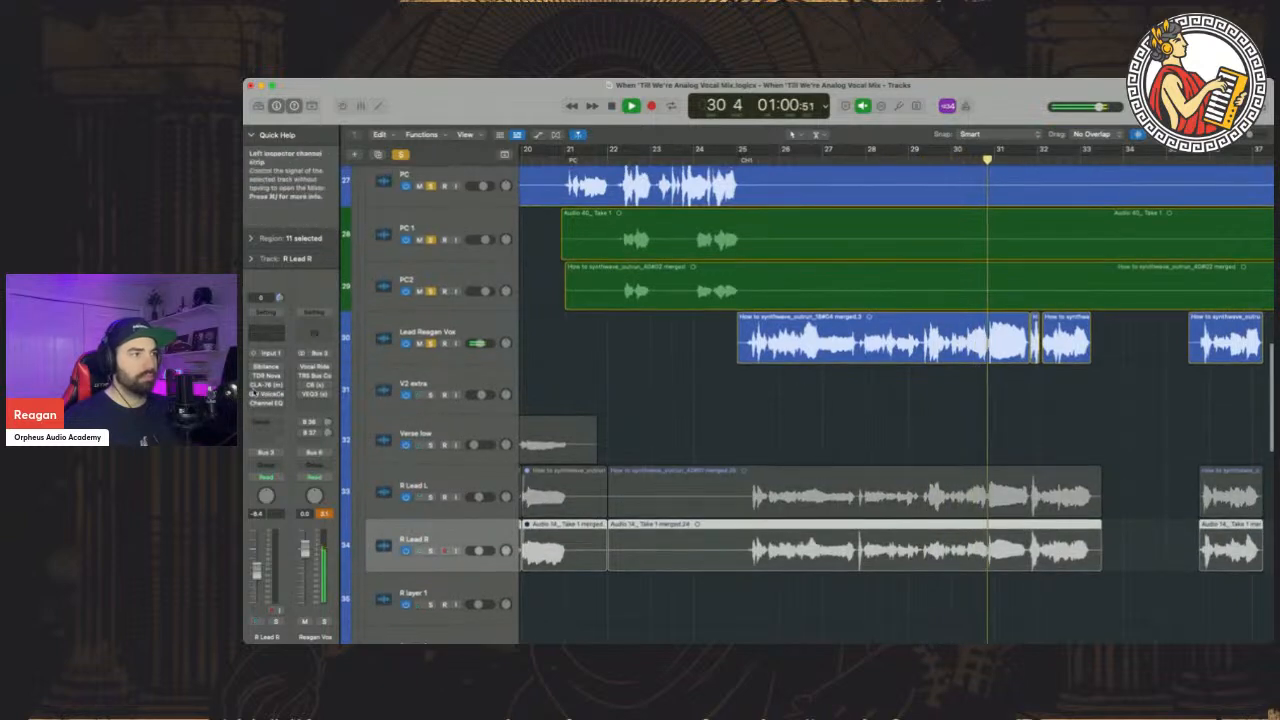
click(254, 394)
click(431, 498)
click(431, 551)
scroll(432, 543, left, 1)
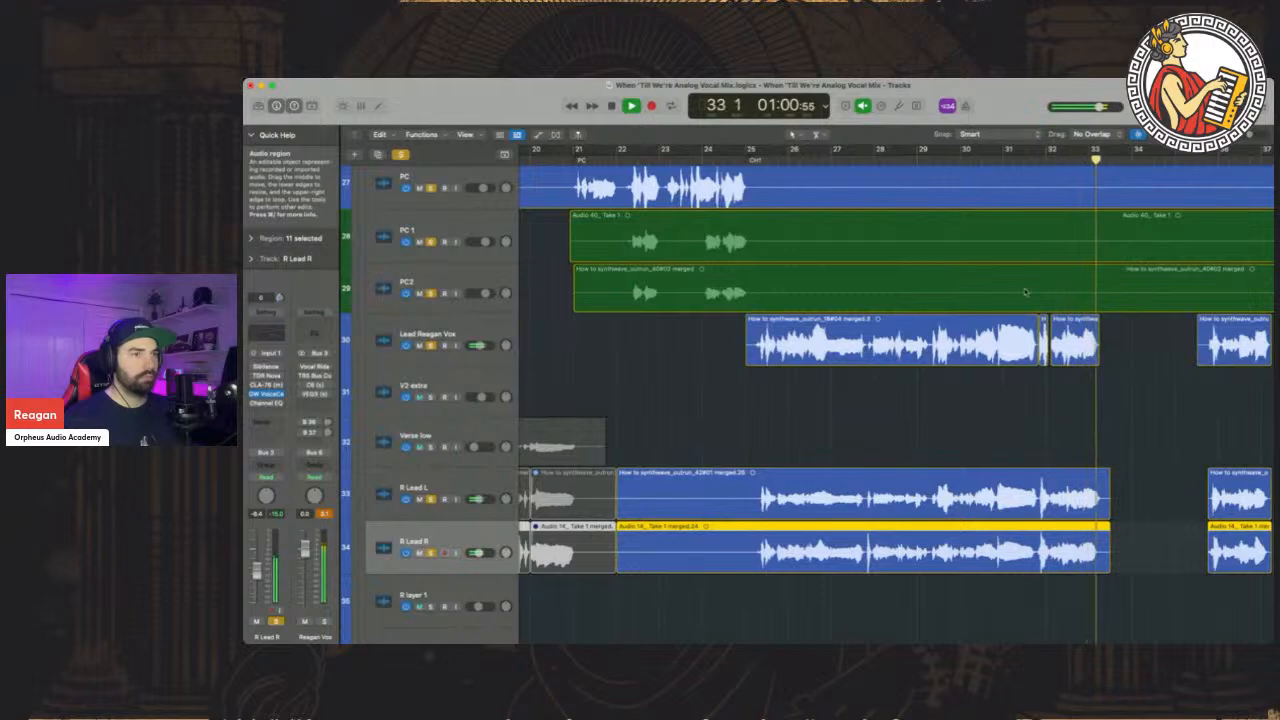
drag(1254, 134, 1247, 134)
scroll(1022, 239, right, 2)
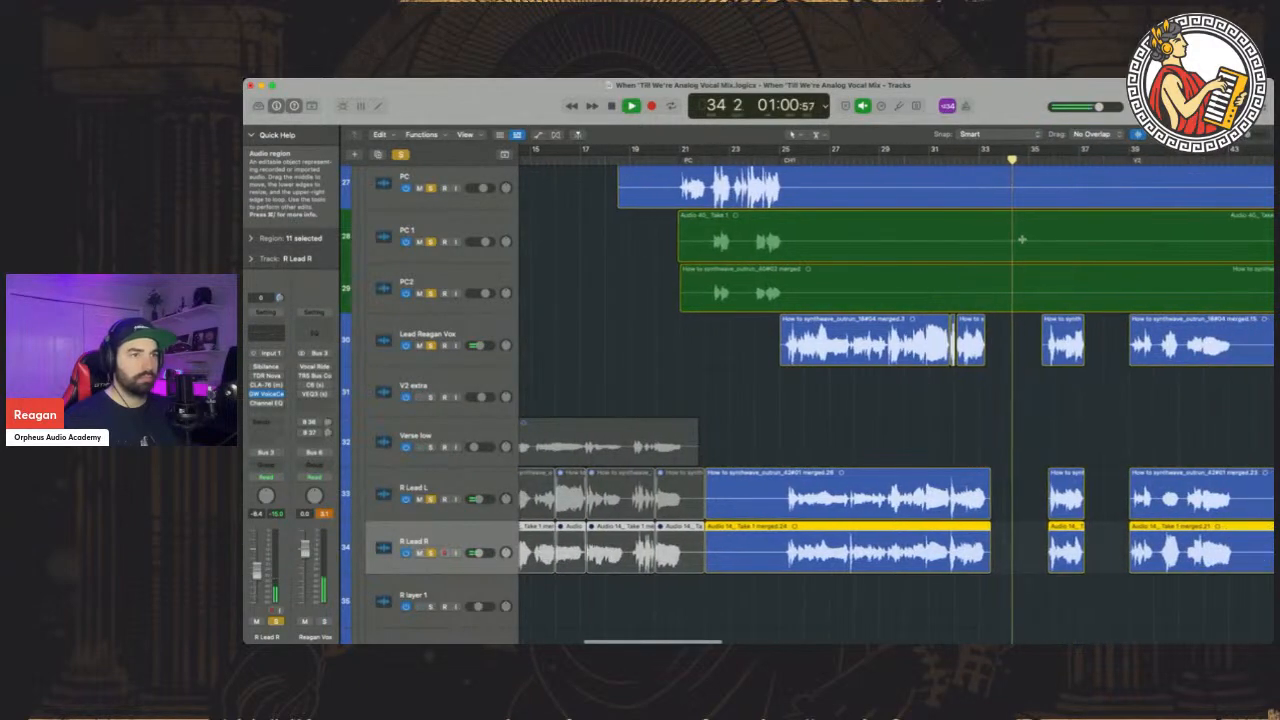
Move the R Lead L and R Lead R tracks directly below the Lead Reagan Vox track
scroll(1022, 239, right, 2)
scroll(1022, 239, up, 5)
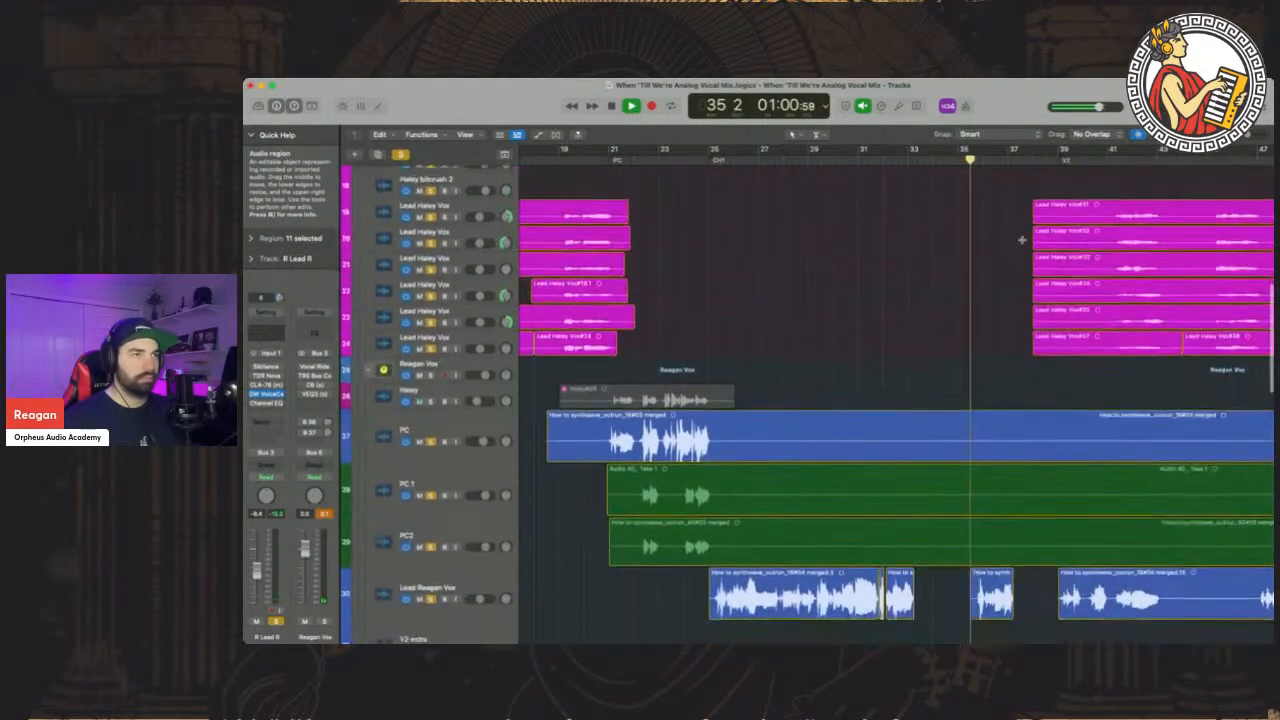
scroll(1022, 239, up, 3)
scroll(1022, 239, down, 4)
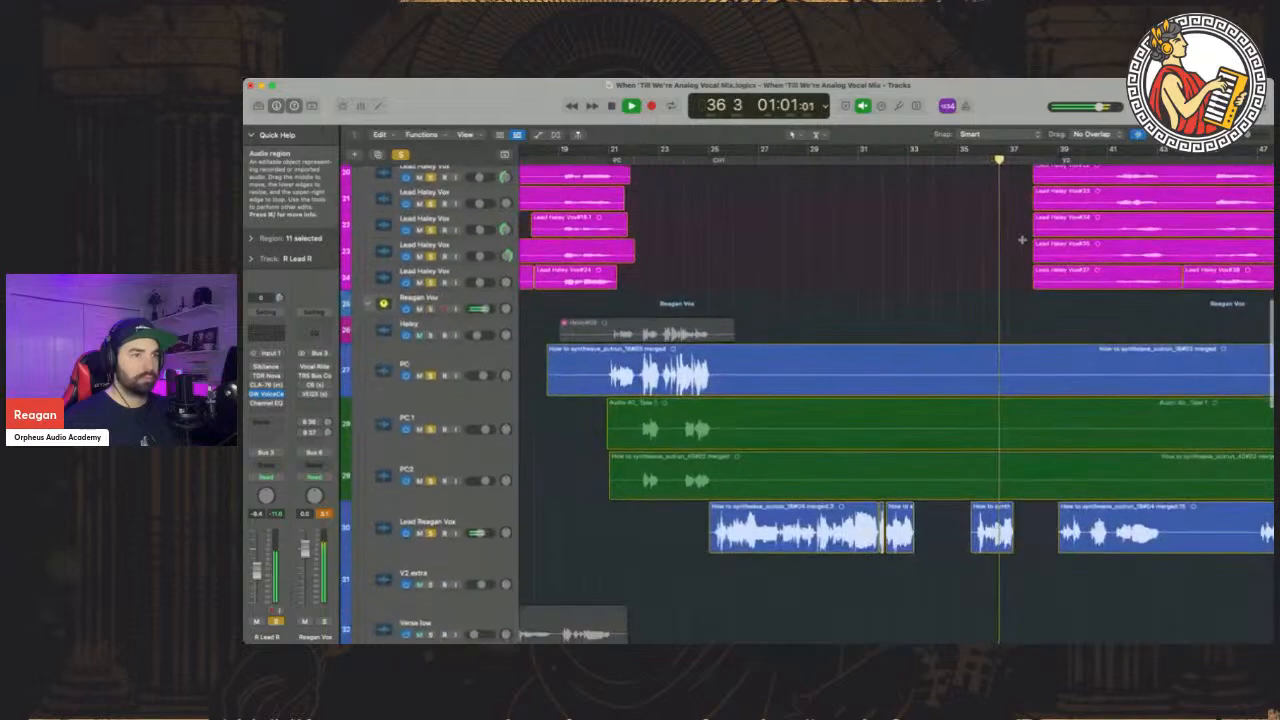
scroll(1022, 239, down, 5)
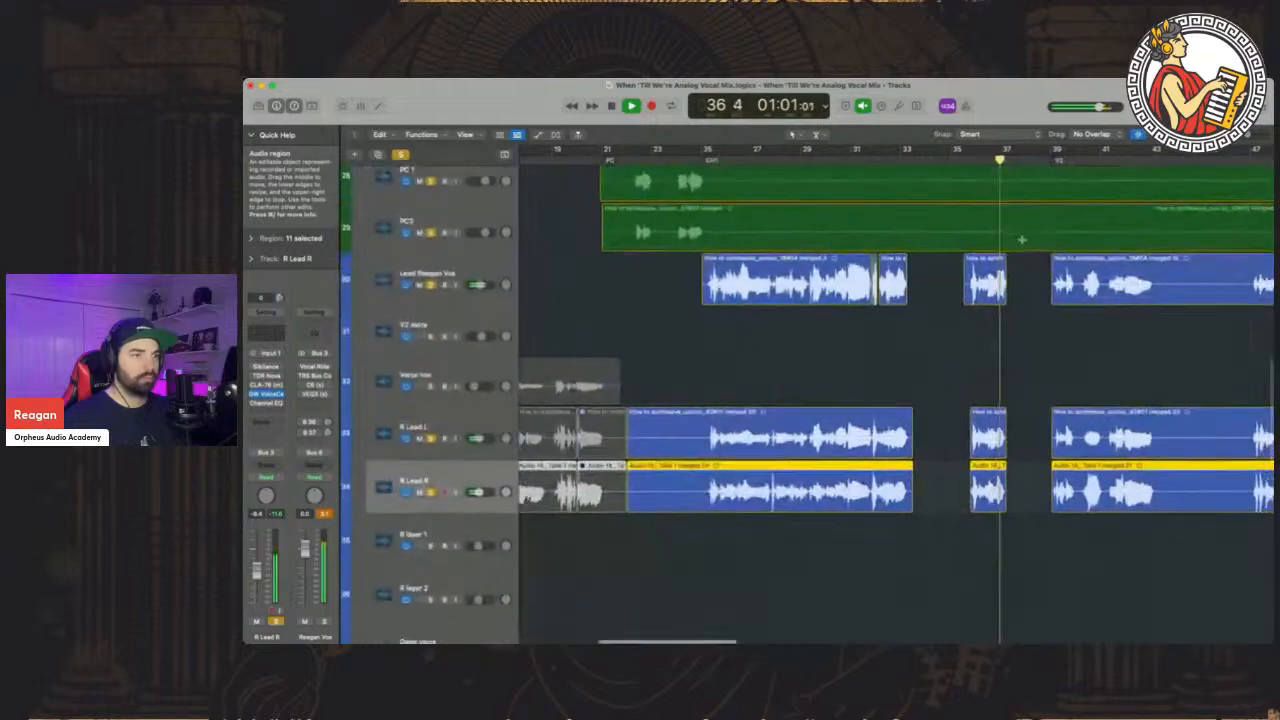
shift+click(474, 450)
drag(474, 450, 462, 334)
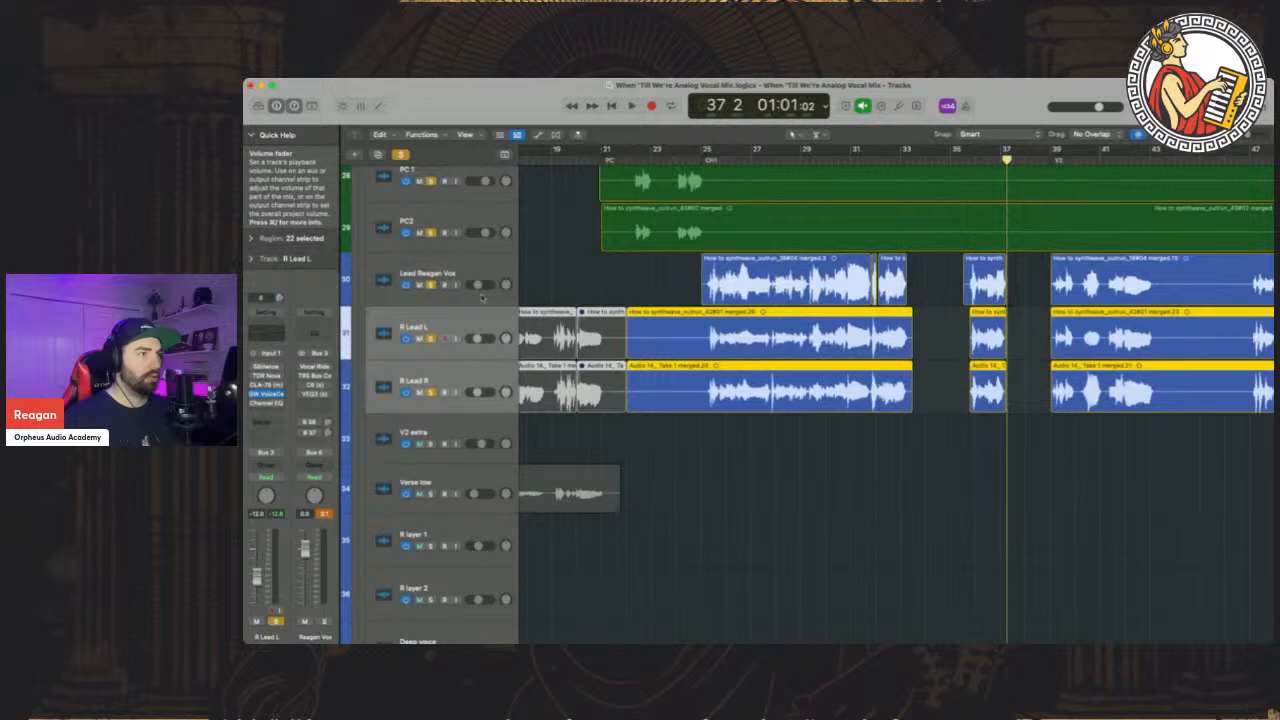
Play the chorus from bar 25 and compare the Reagan lead vocals and doubles with the Haley lead takes
click(705, 160)
key(space)
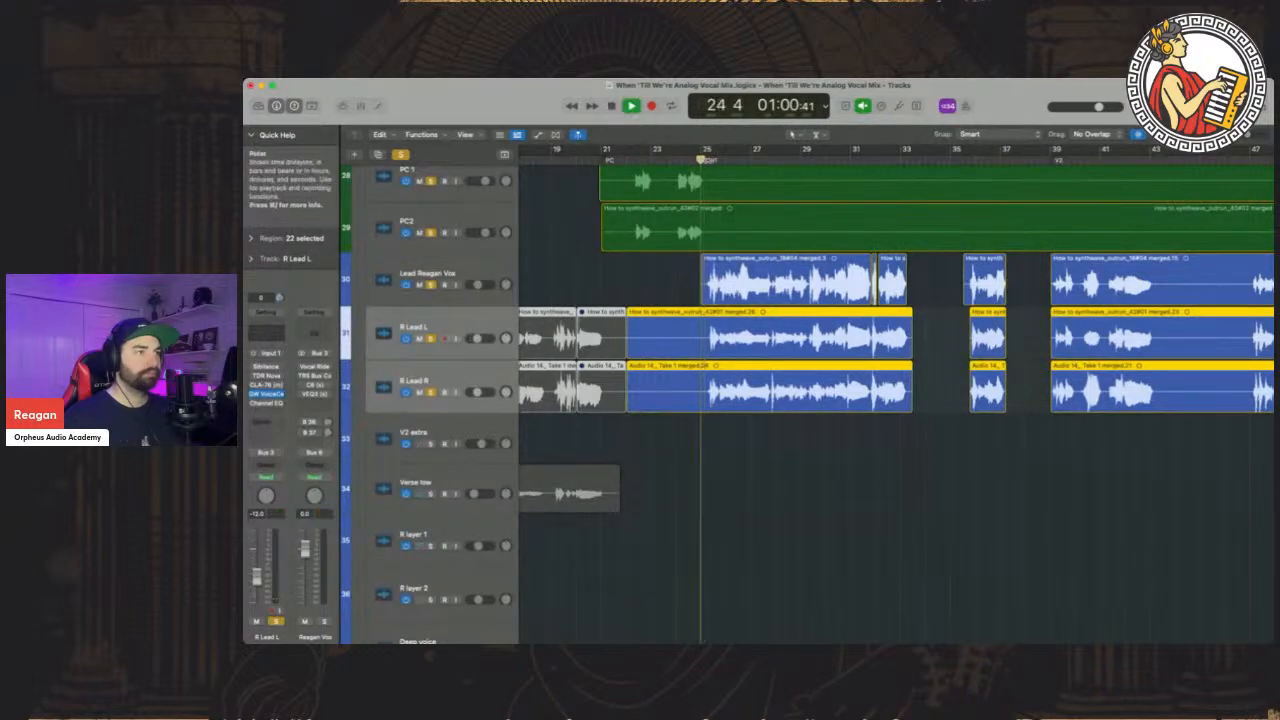
scroll(795, 237, up, 10)
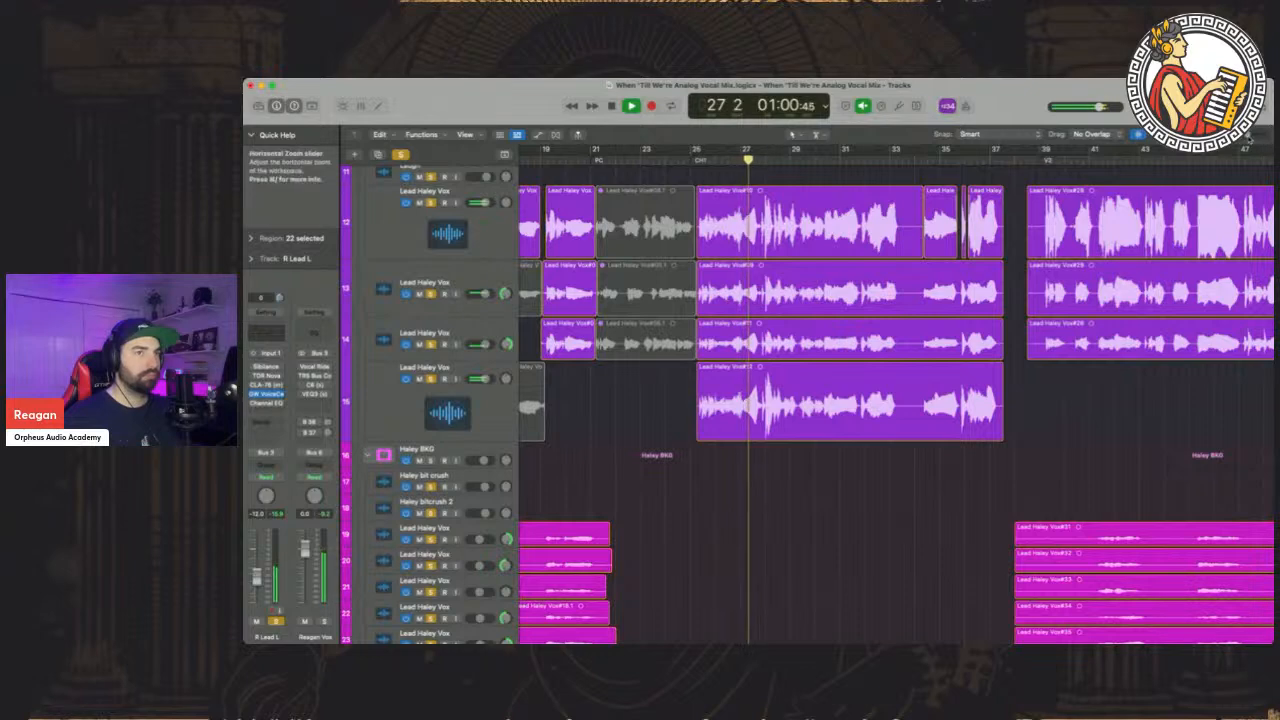
key(super+Left)
key(super+Left)
scroll(693, 293, up, 5)
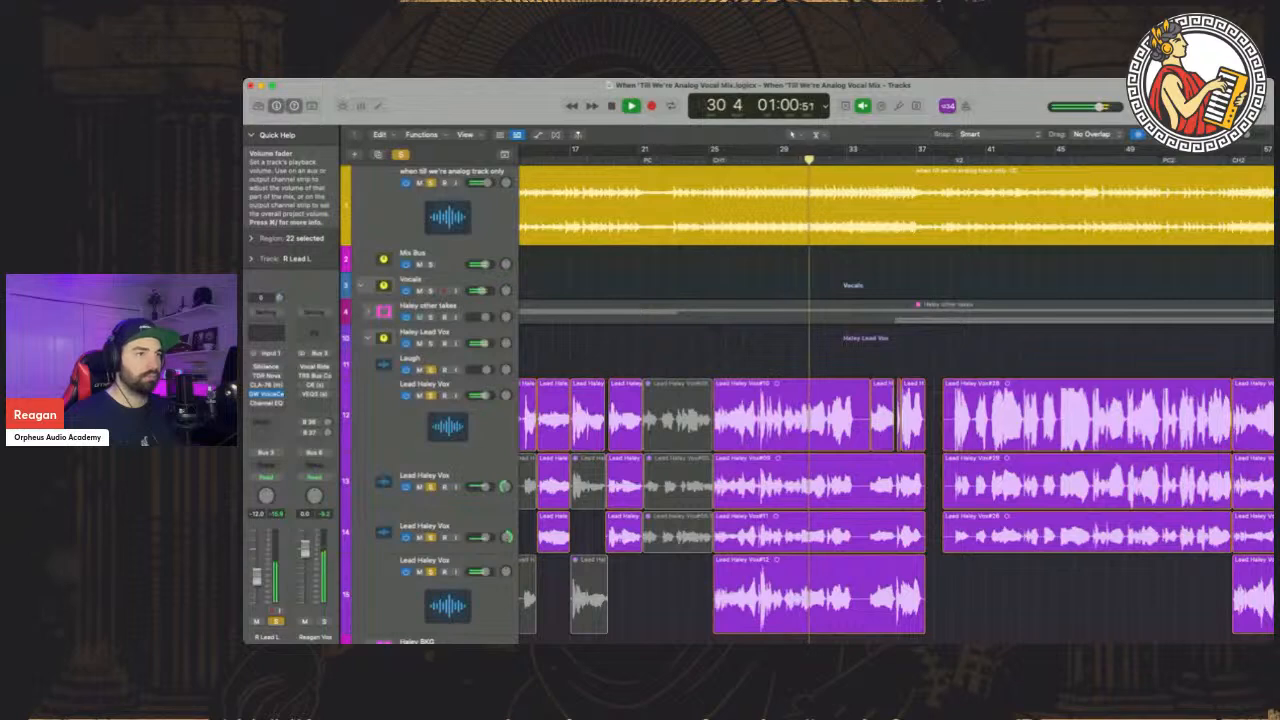
scroll(636, 326, down, 8)
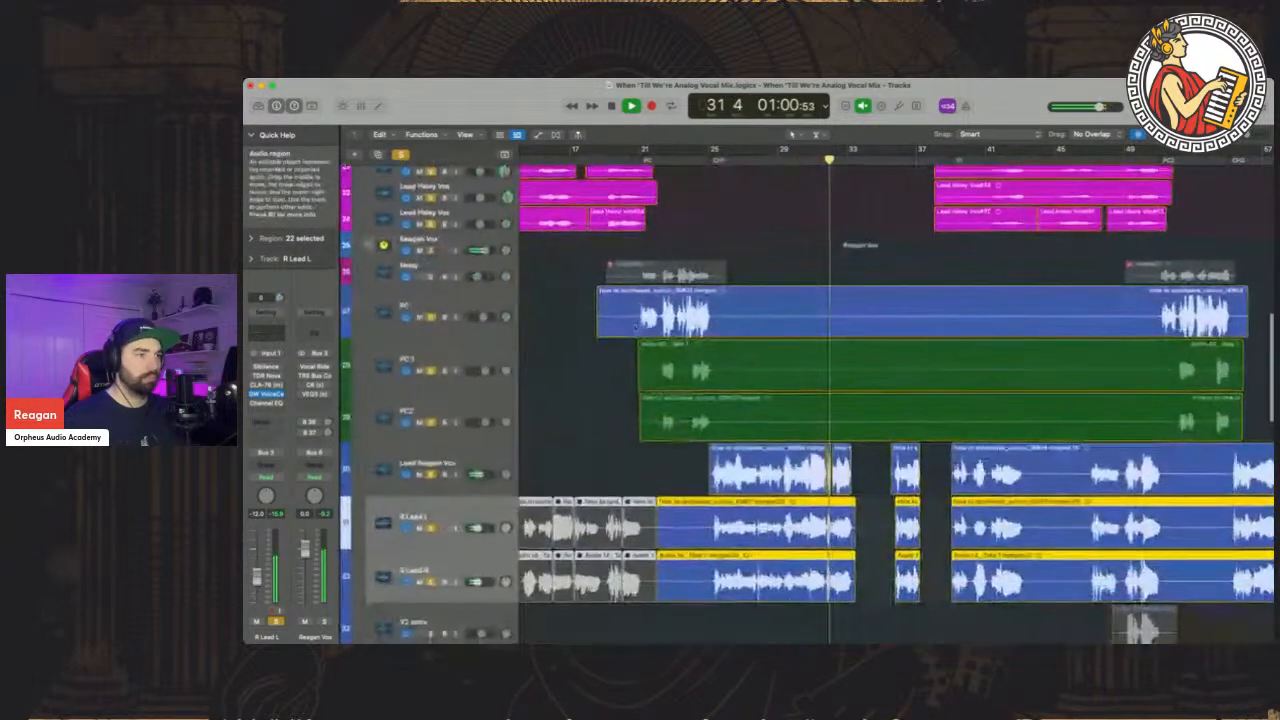
Select the Reagan Vox stack track and replay the chorus, checking it against the Haley leads and the backing track
click(448, 241)
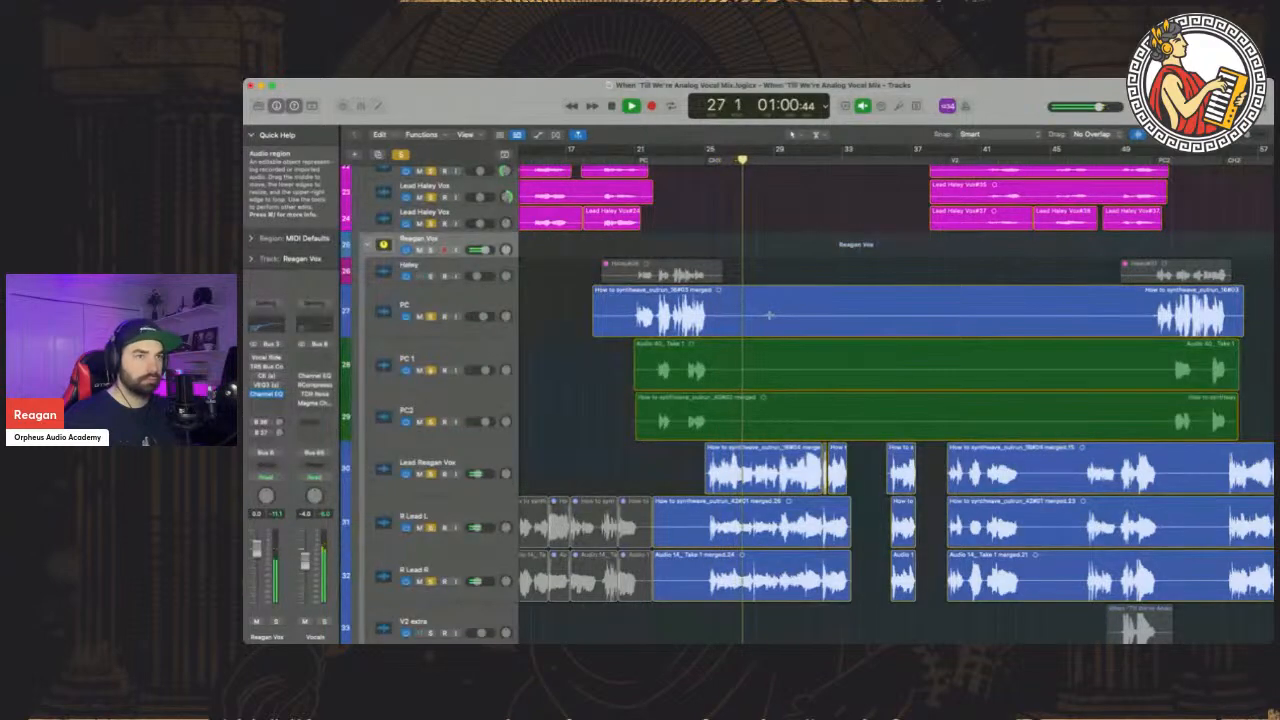
scroll(770, 320, up, 3)
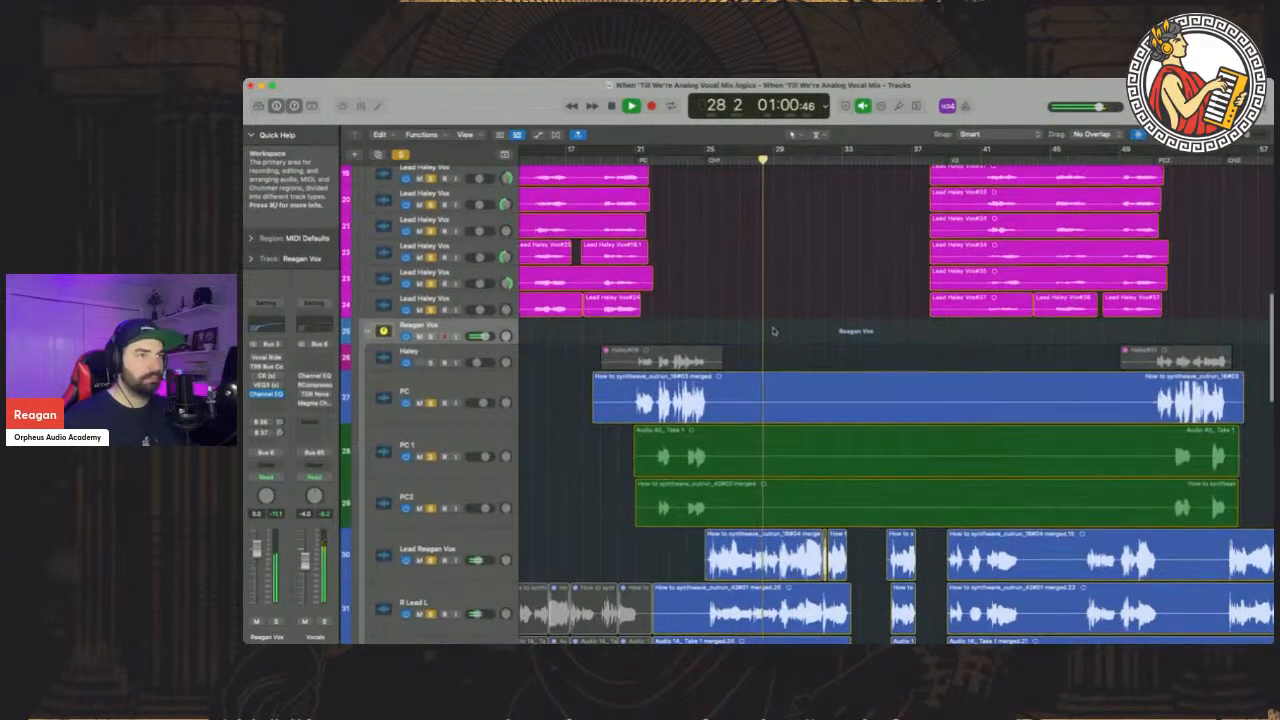
scroll(773, 331, up, 10)
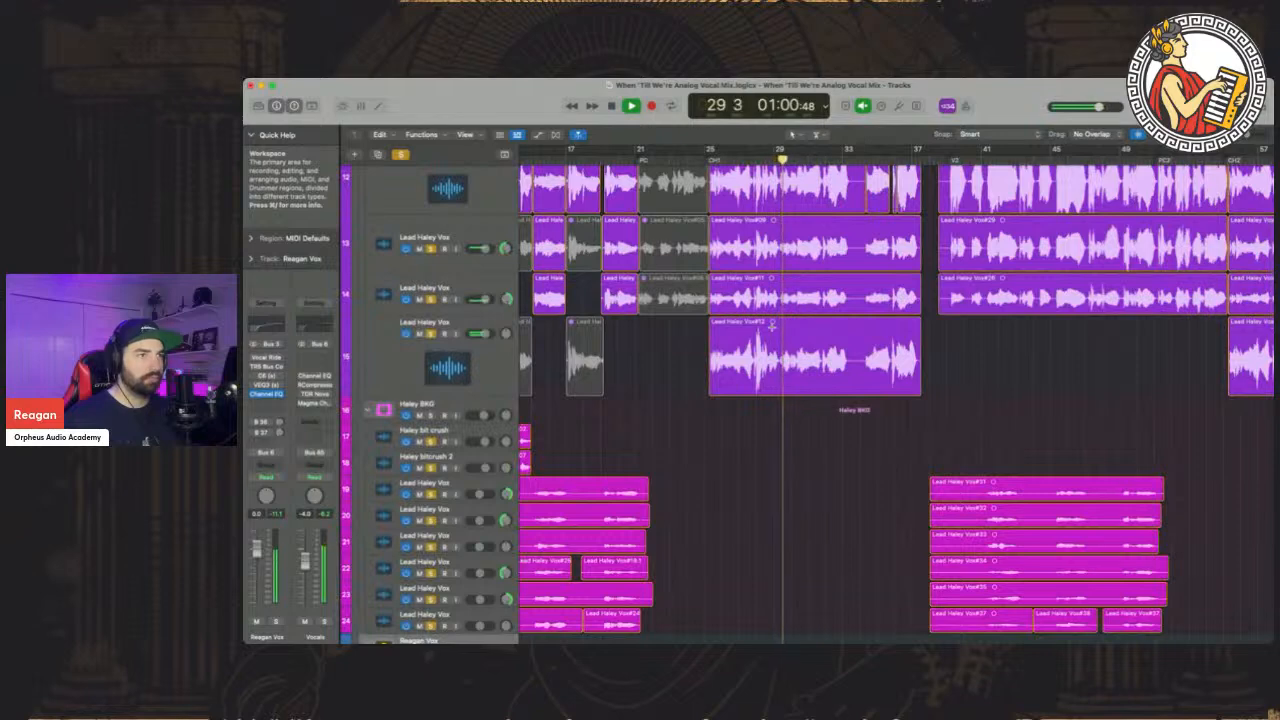
scroll(772, 326, up, 5)
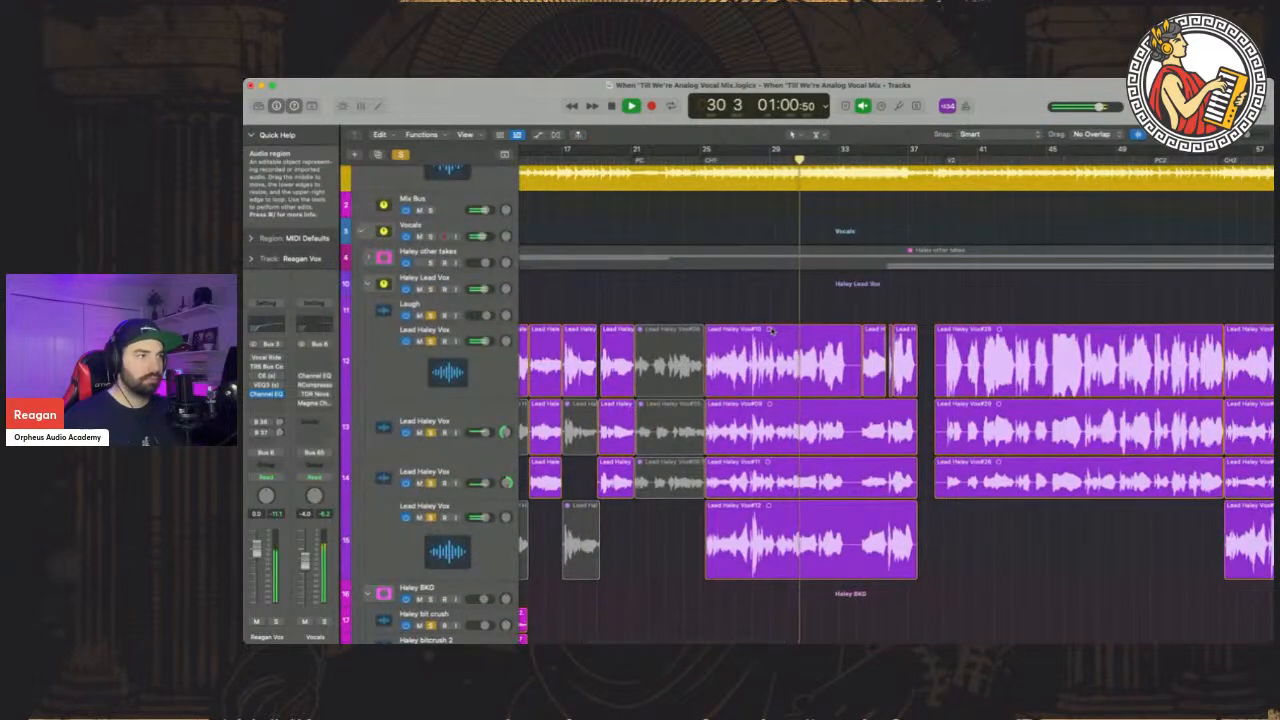
scroll(771, 331, up, 2)
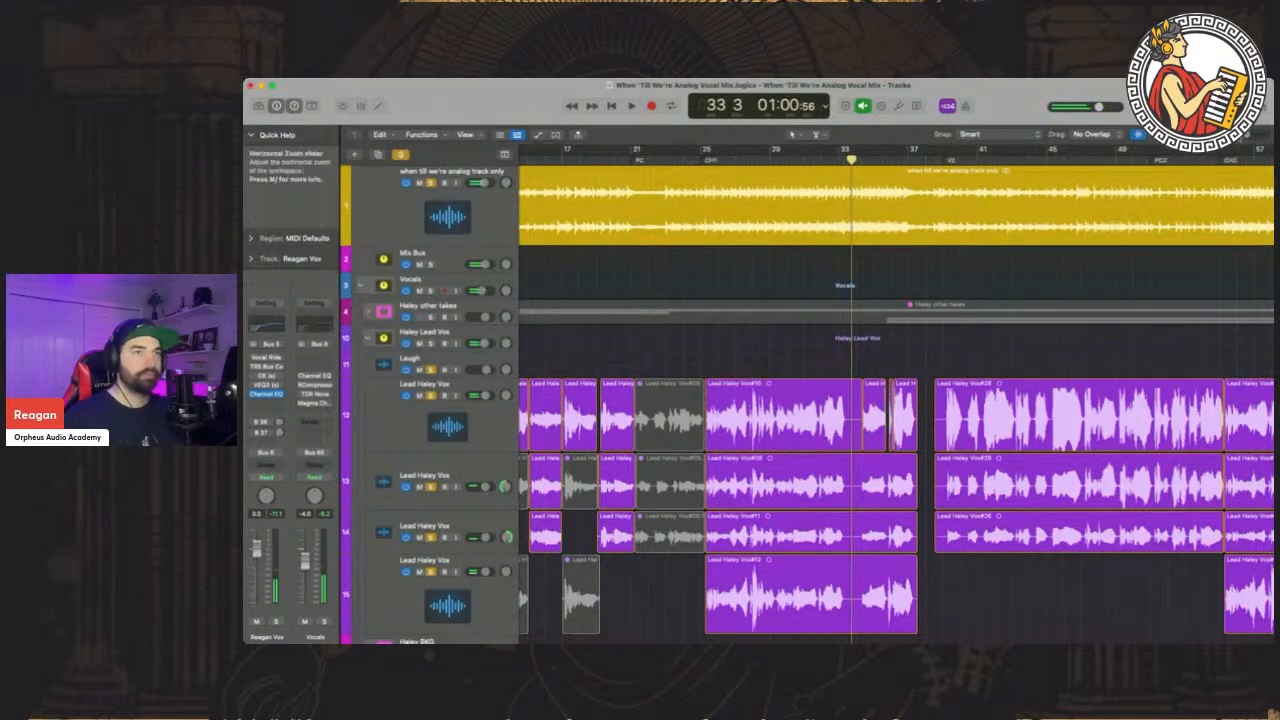
Play the chorus briefly once more and turn off solo on Lead Reagan Vox, R Lead L and R Lead R
mouse_move(1245, 136)
mouse_down()
mouse_move(1264, 139)
mouse_move(1237, 138)
mouse_up()
scroll(783, 282, left, 3)
key(space)
key(space)
scroll(743, 363, down, 12)
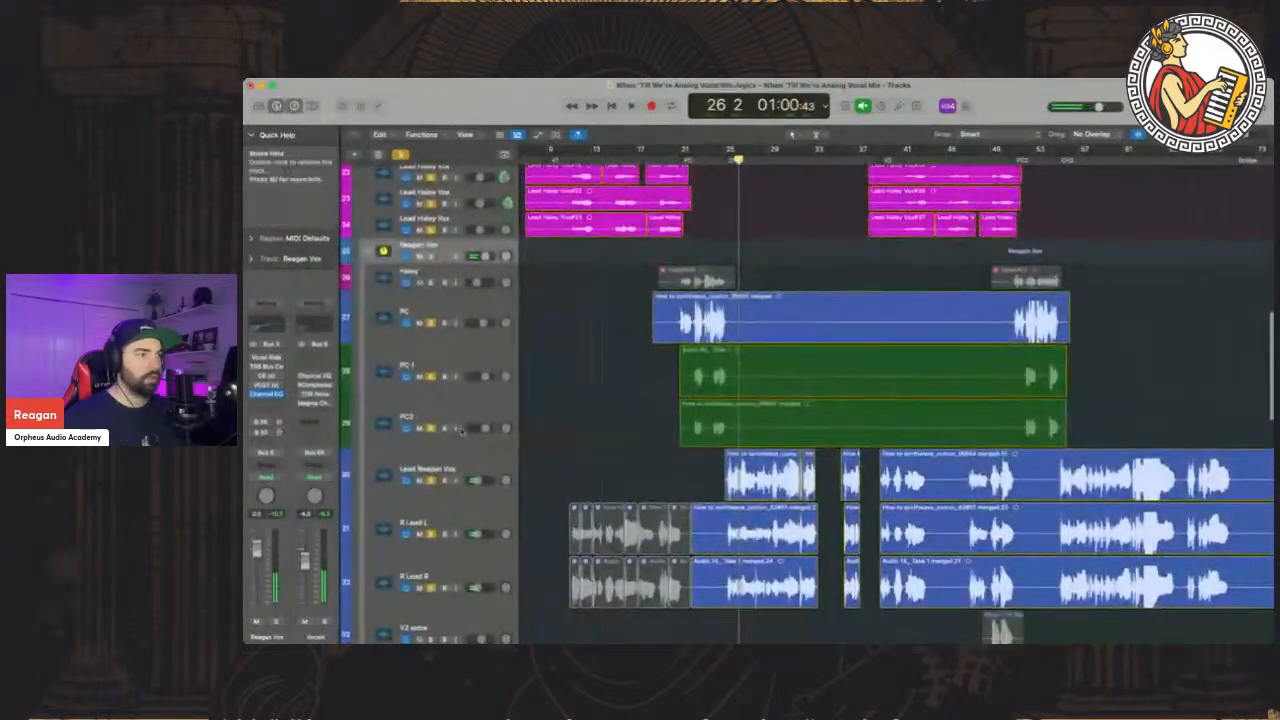
drag(420, 481, 425, 572)
scroll(631, 420, right, 3)
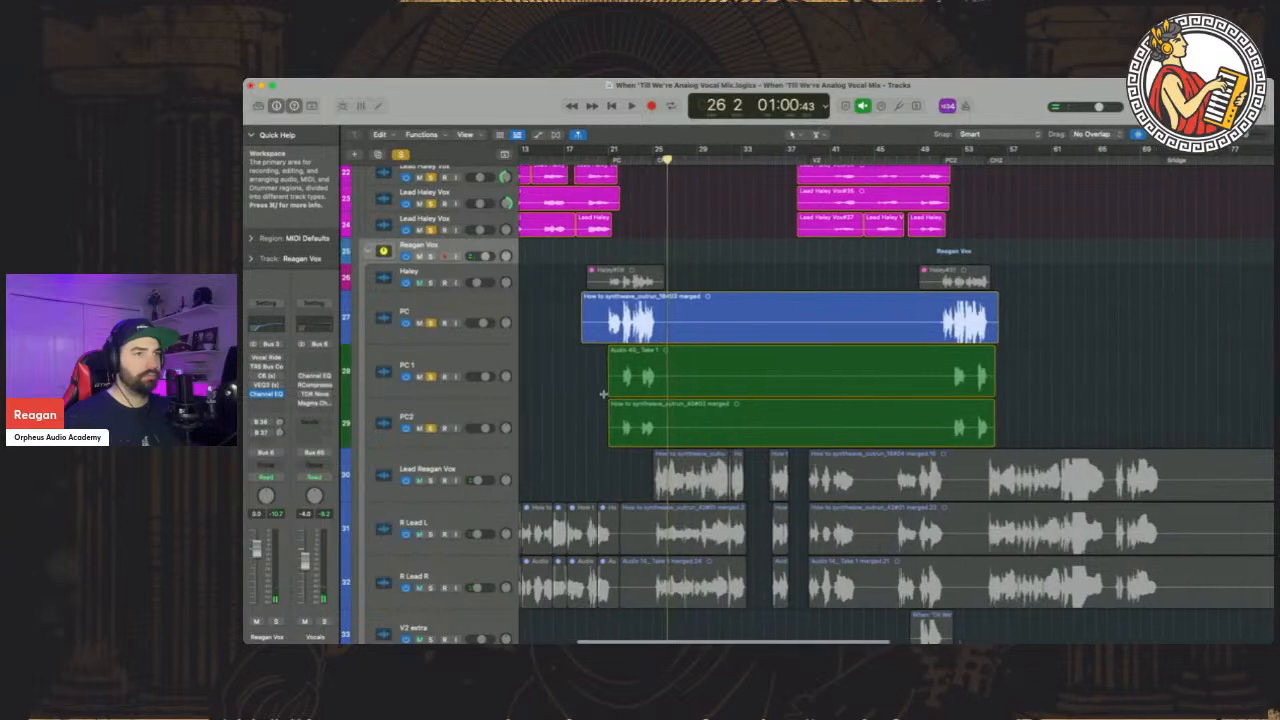
Play the start of verse 2 around bar 39 and solo the Lead Reagan Vox, R Lead L and R Lead R tracks
scroll(605, 400, up, 10)
scroll(603, 393, up, 4)
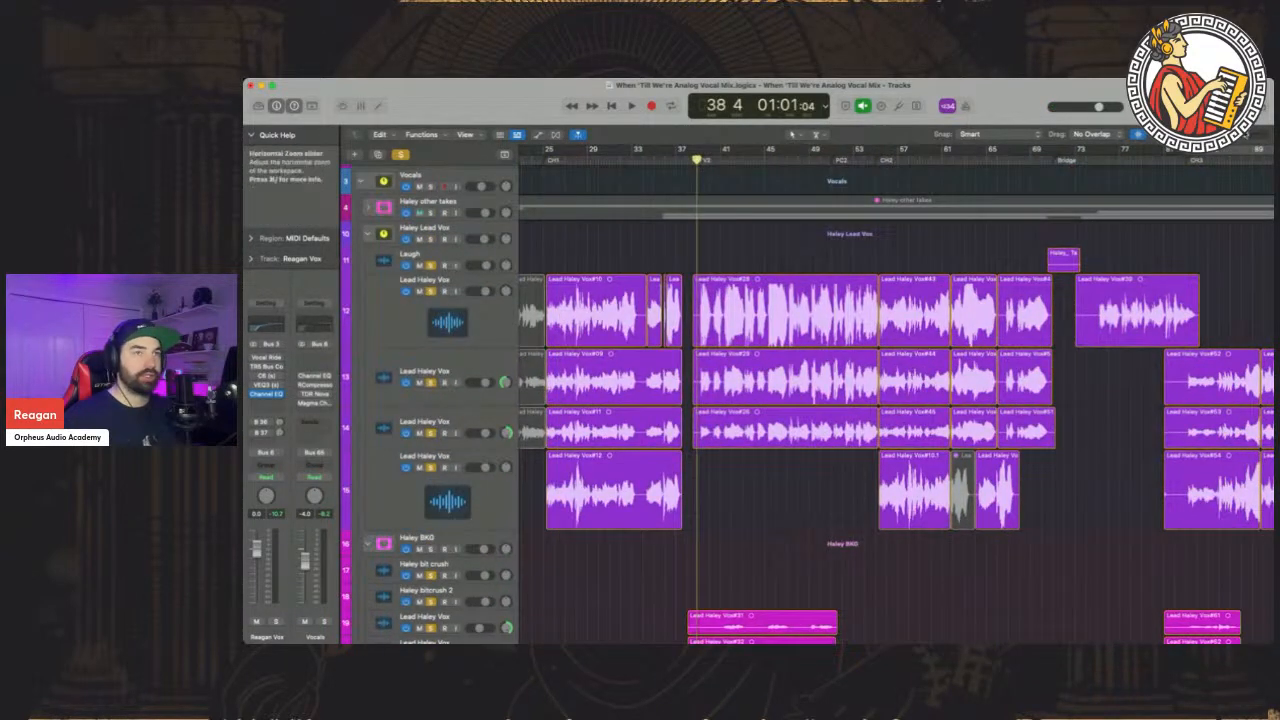
drag(1238, 134, 1250, 134)
scroll(756, 432, down, 15)
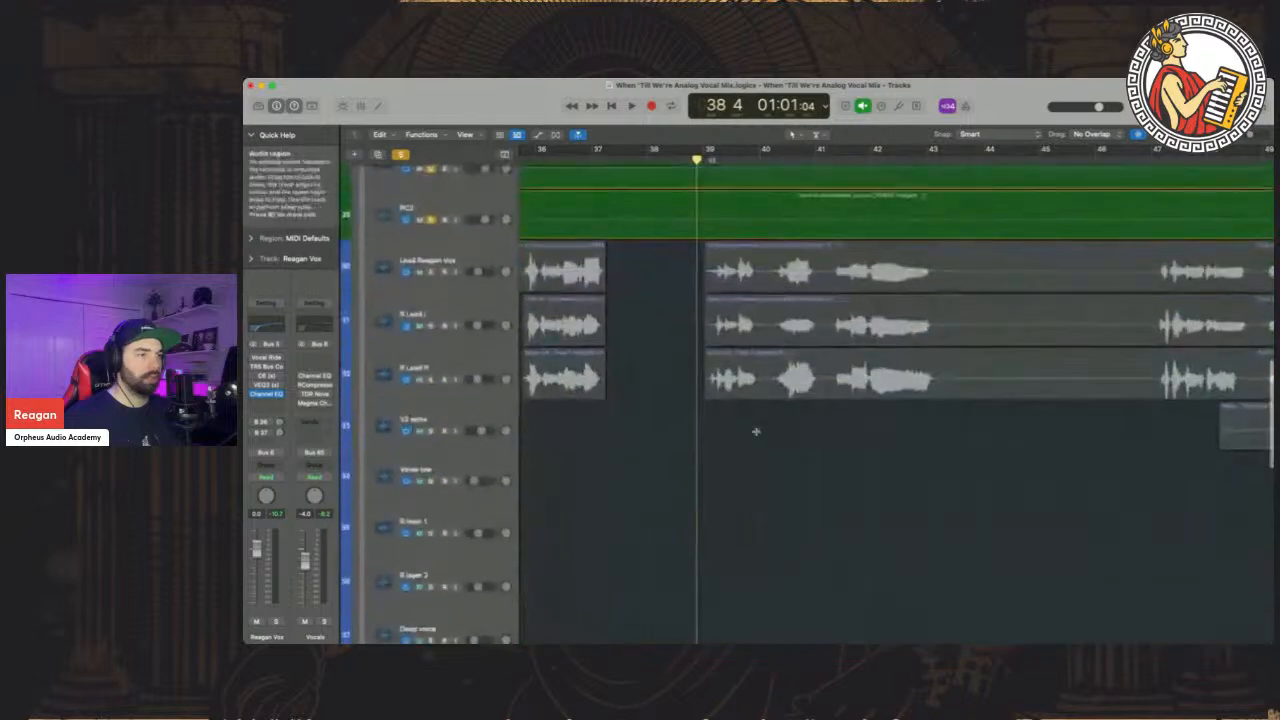
scroll(756, 432, up, 4)
key(space)
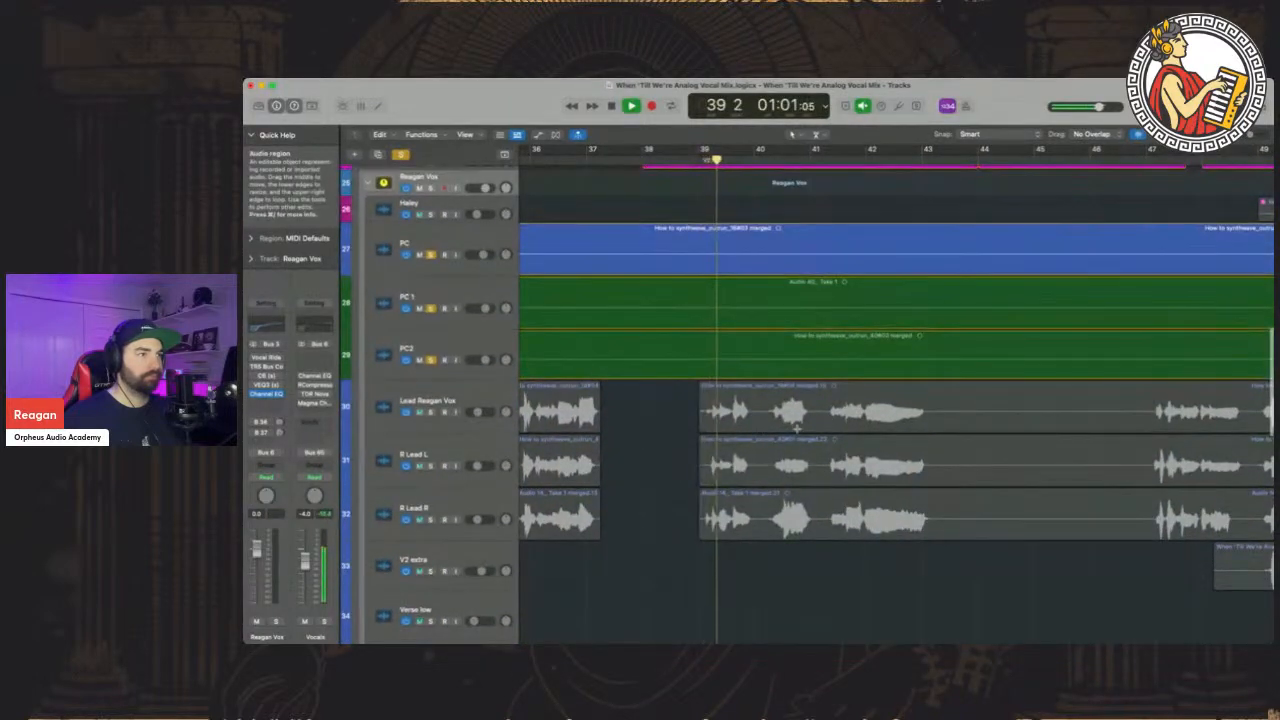
key(space)
drag(431, 412, 431, 519)
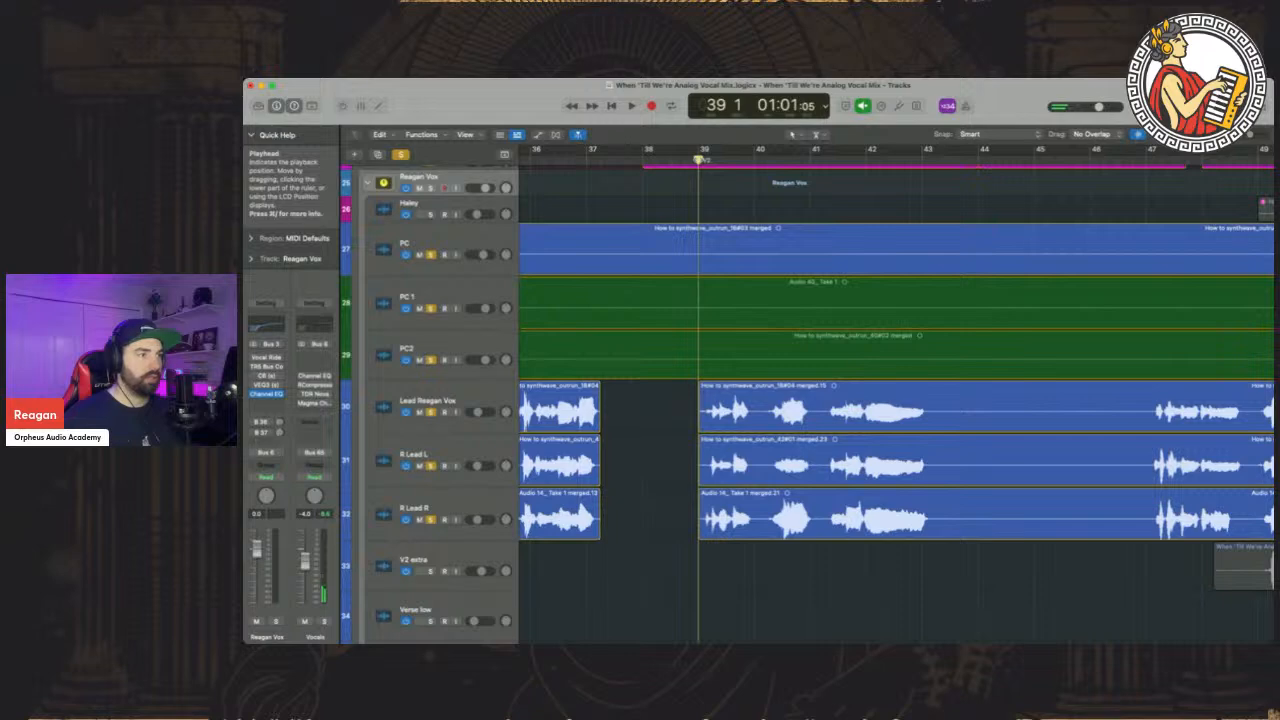
Play verse 2 from bar 39 and compare the Haley lead takes with the three Reagan lead tracks
key(space)
scroll(600, 300, up, 10)
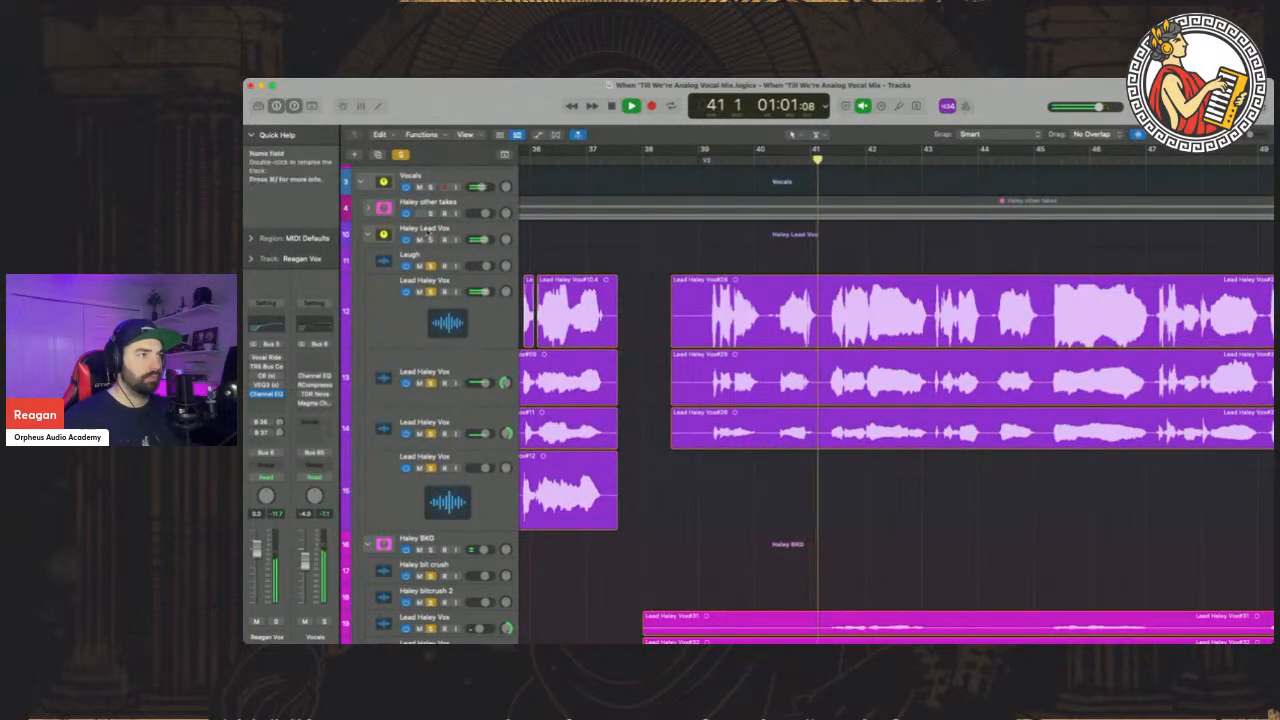
scroll(694, 335, down, 10)
scroll(694, 337, down, 10)
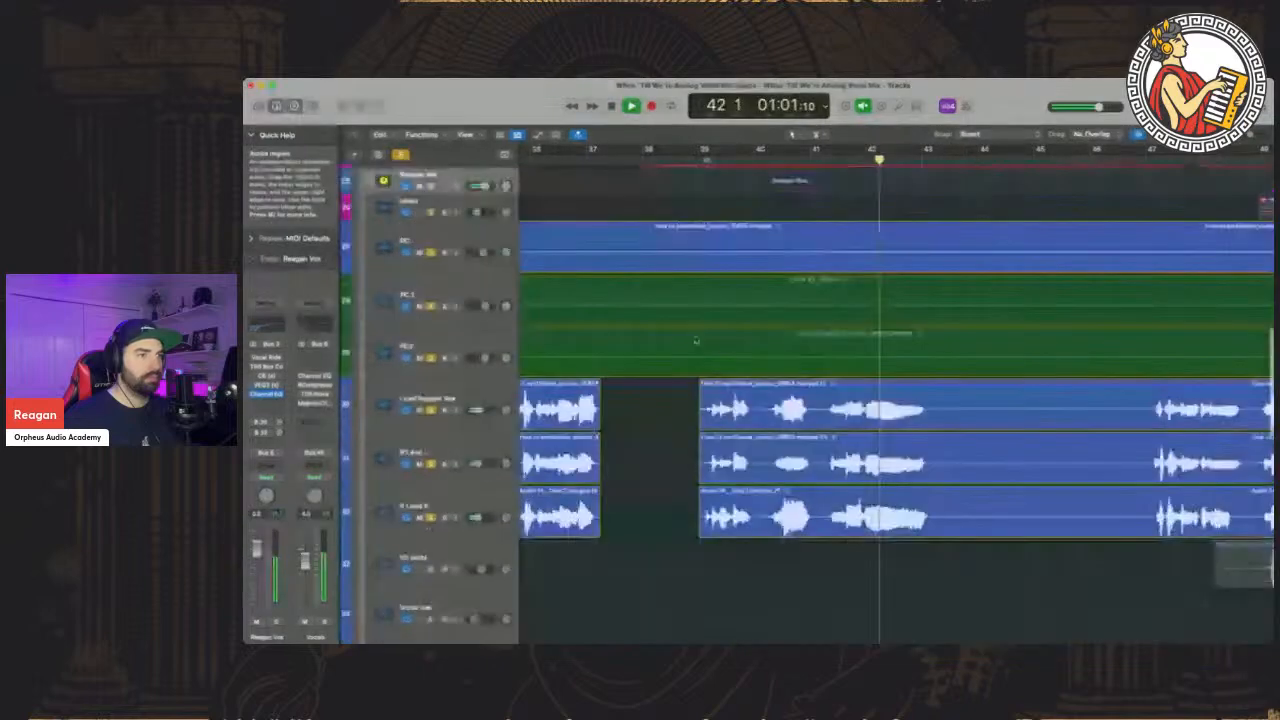
Raise the three Reagan lead tracks' volumes together, with Lead Reagan Vox at -1.3 dB, and check the balance from bar 39
click(698, 161)
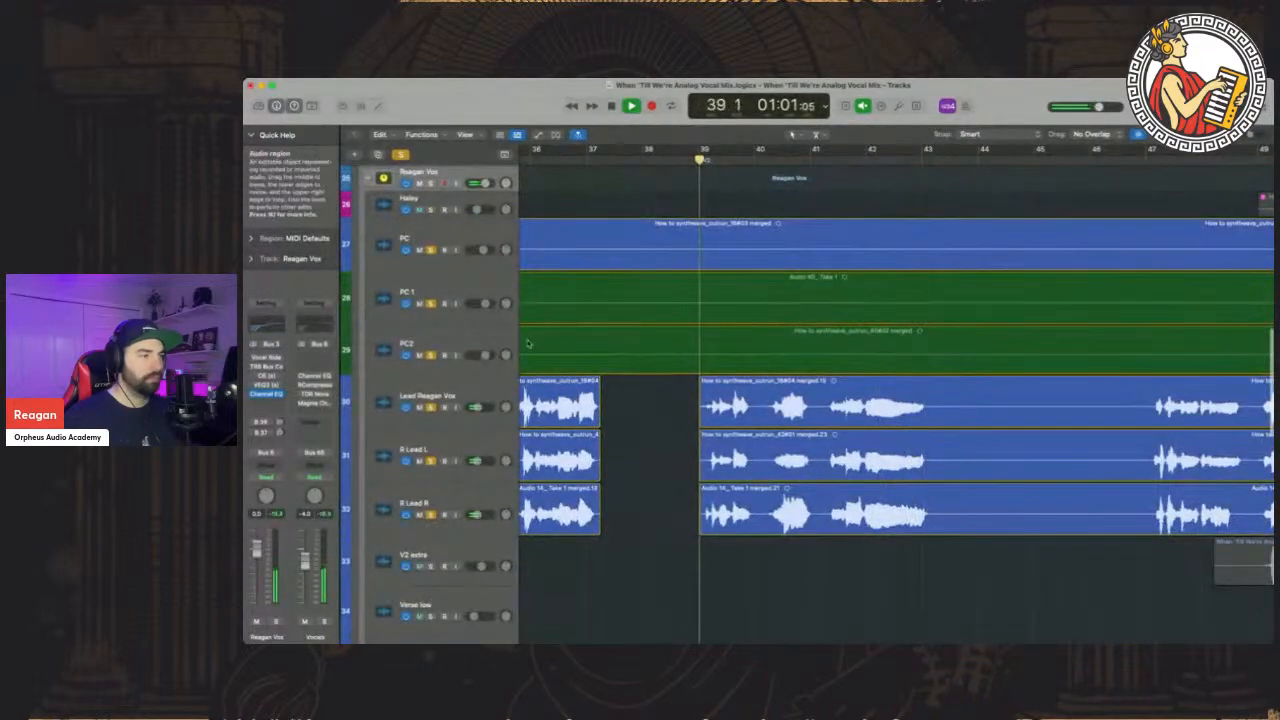
click(470, 418)
shift+click(483, 494)
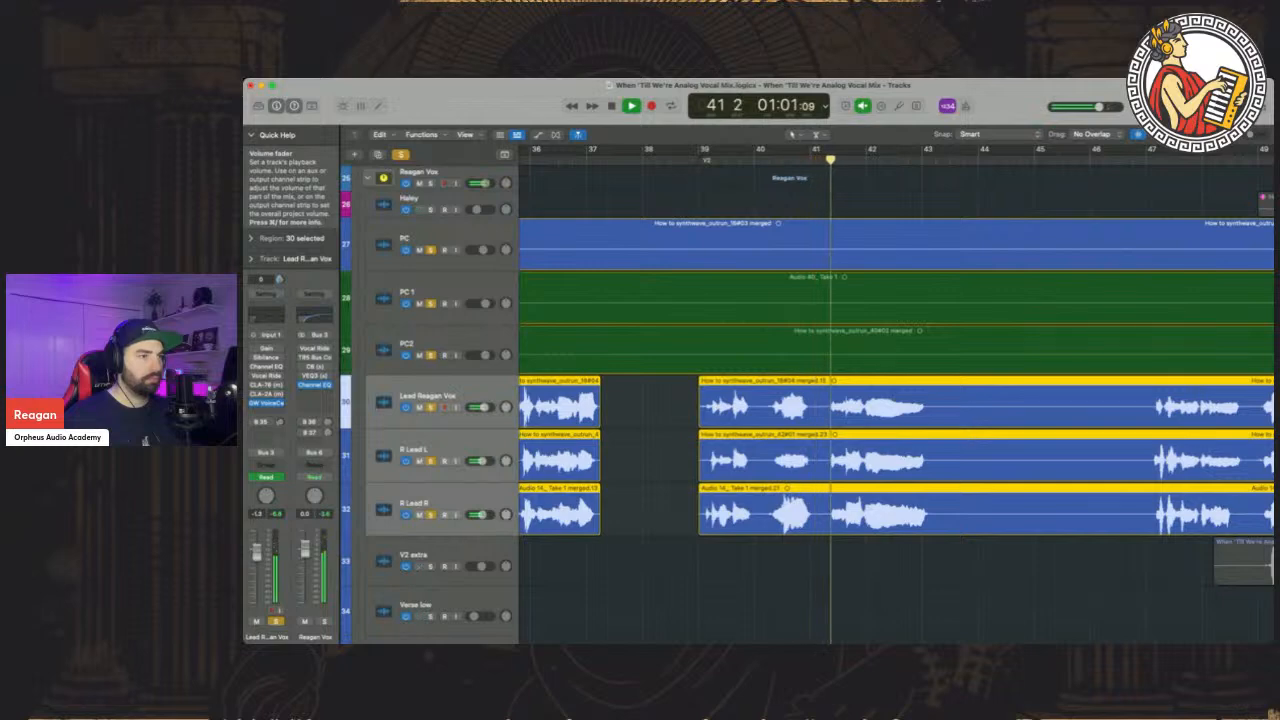
scroll(745, 364, up, 10)
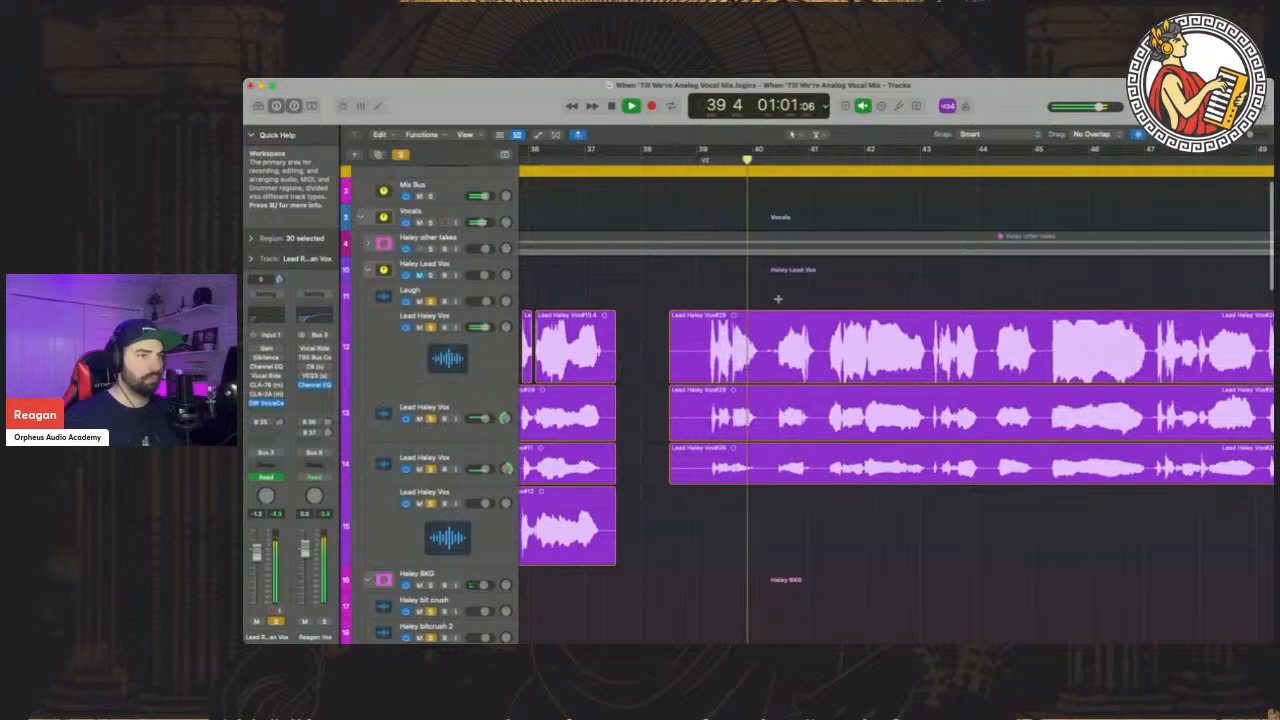
scroll(740, 300, down, 8)
scroll(779, 301, down, 5)
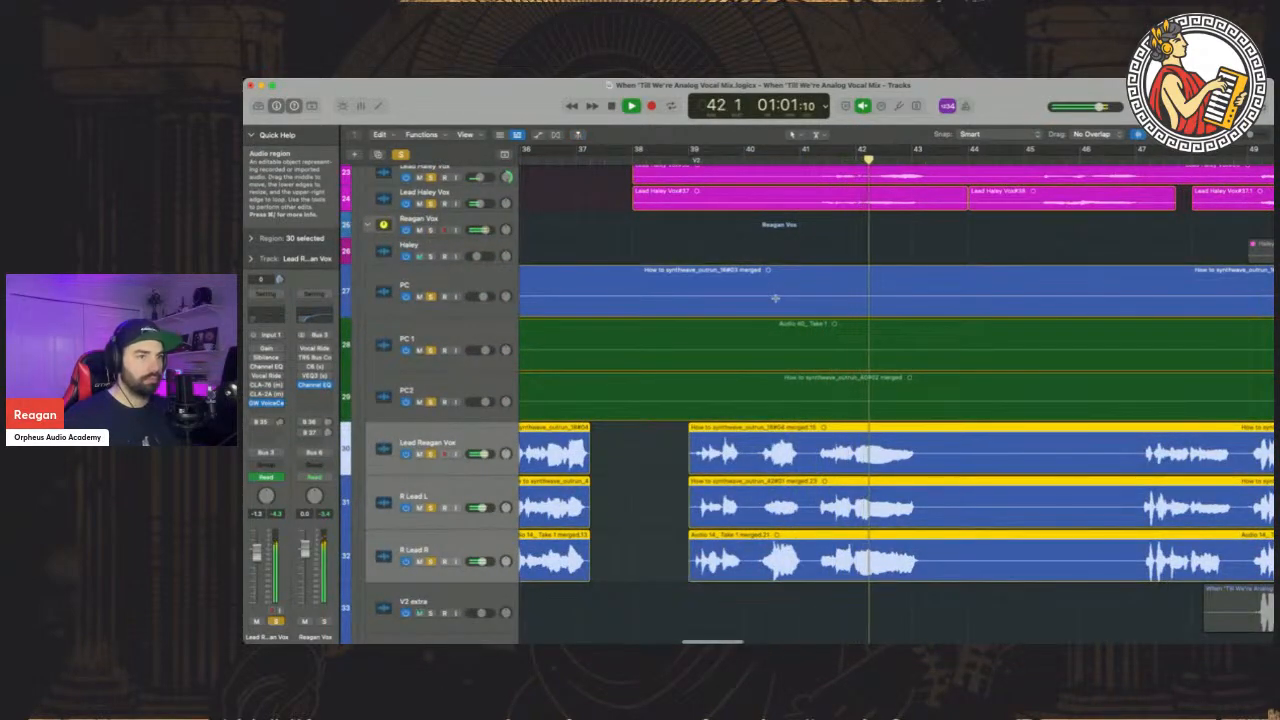
Split the verse 2 Lead Haley Vox regions on tracks 12 to 14 at bar 43 and select the parts before the cut
scroll(775, 299, up, 12)
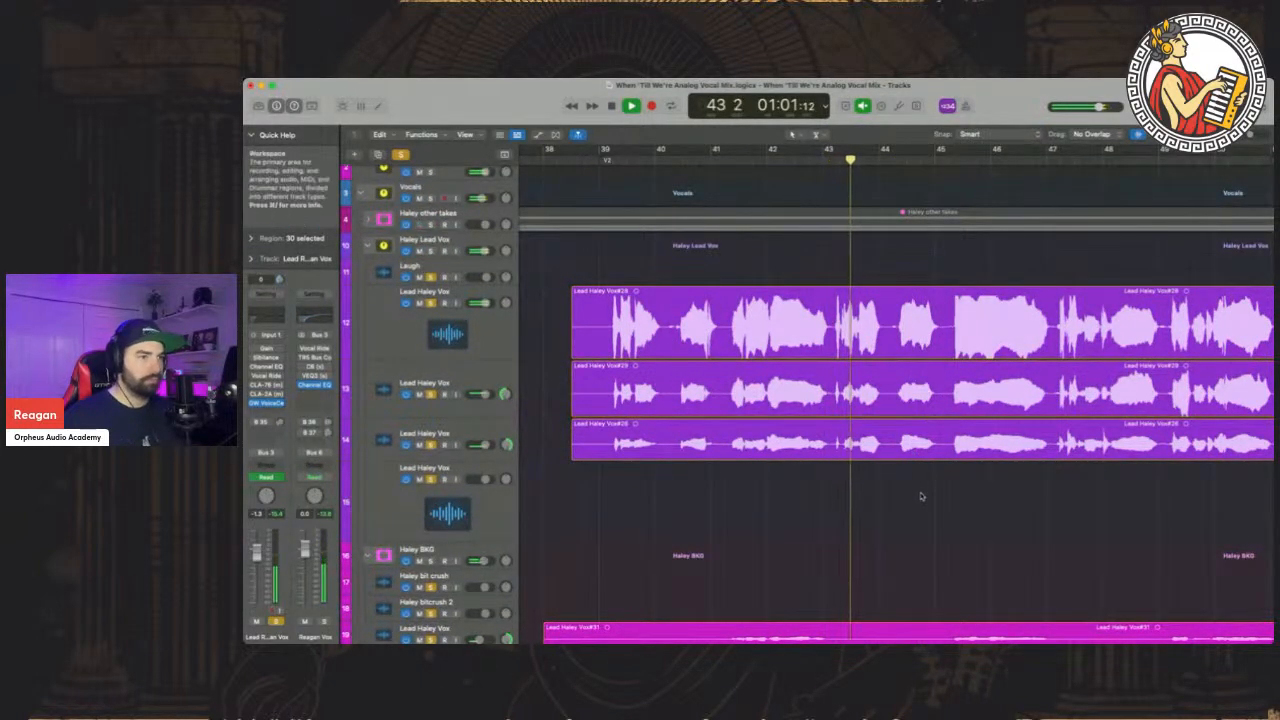
drag(920, 492, 831, 286)
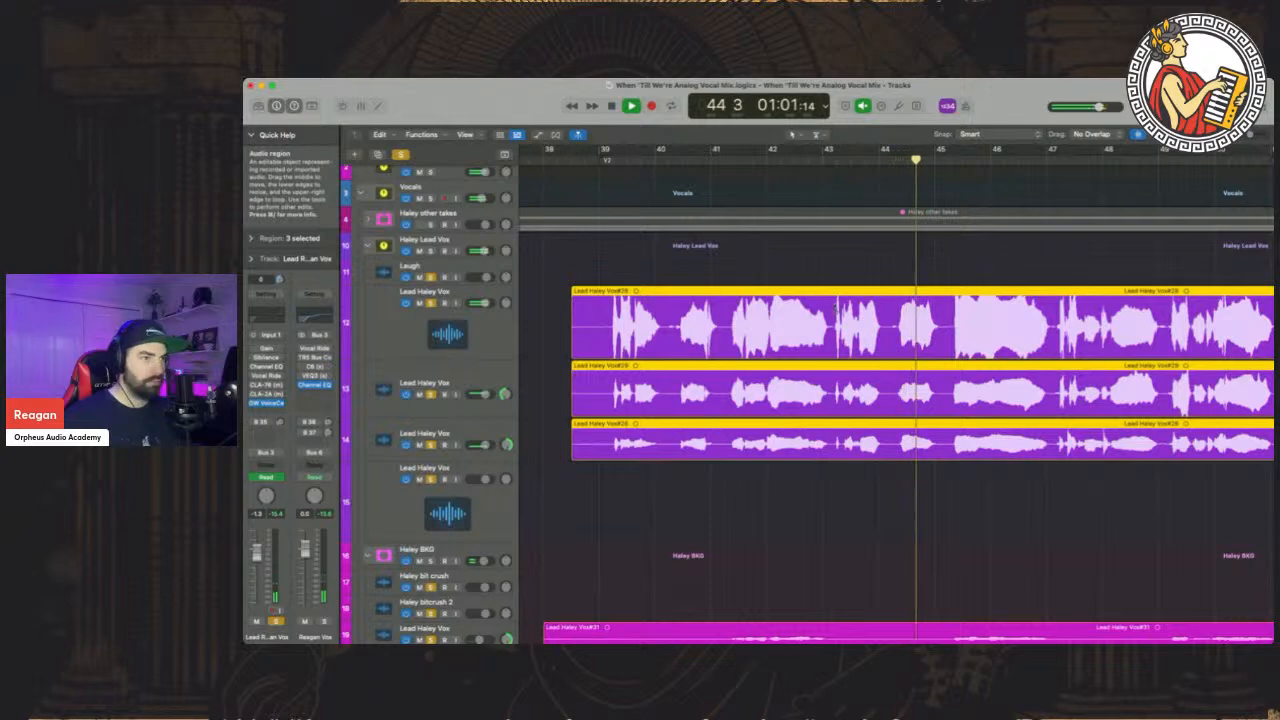
super+click(832, 388)
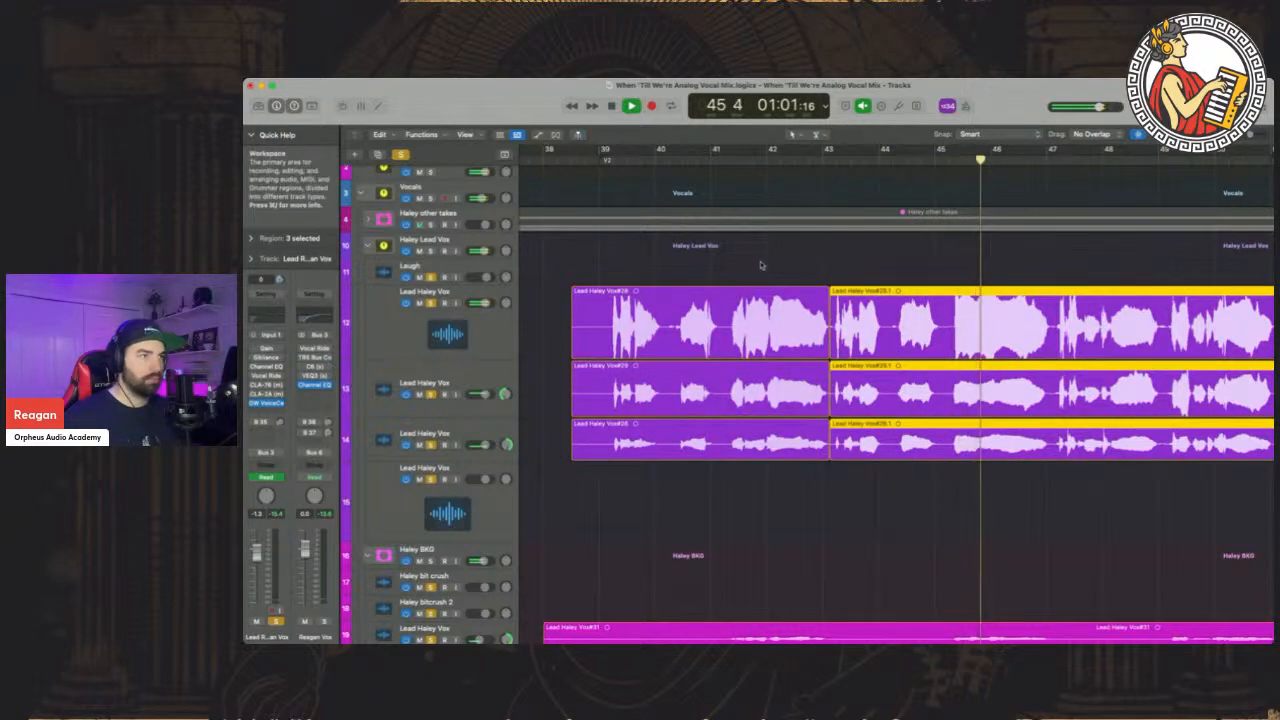
drag(760, 264, 714, 466)
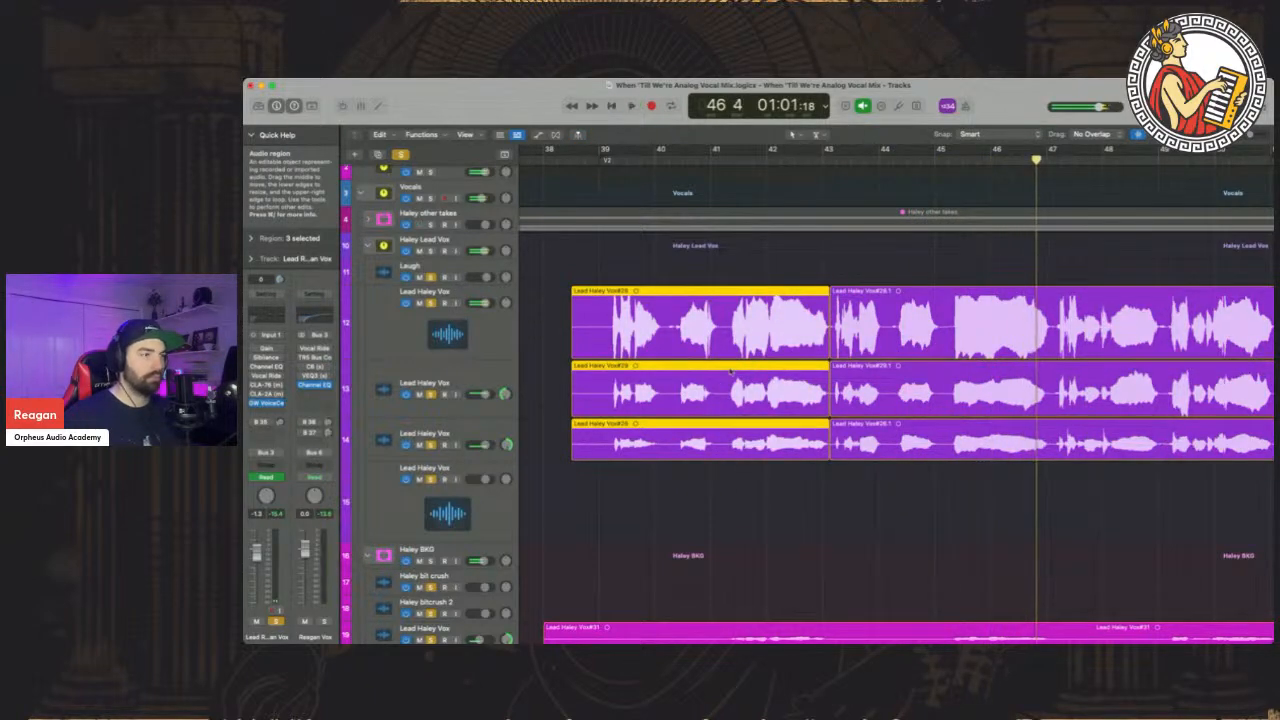
Turn off solo on the three Reagan lead tracks and play the Haley leads from the start of their verse 2 regions
scroll(730, 372, down, 15)
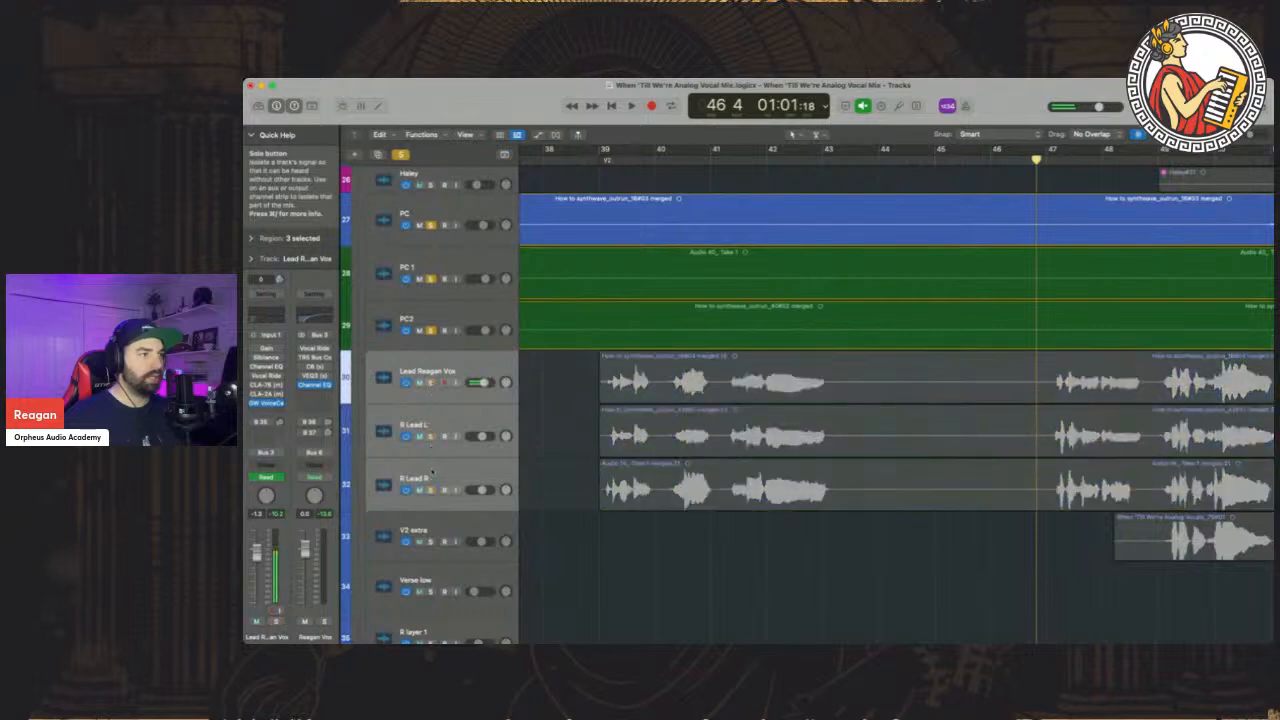
scroll(750, 267, up, 15)
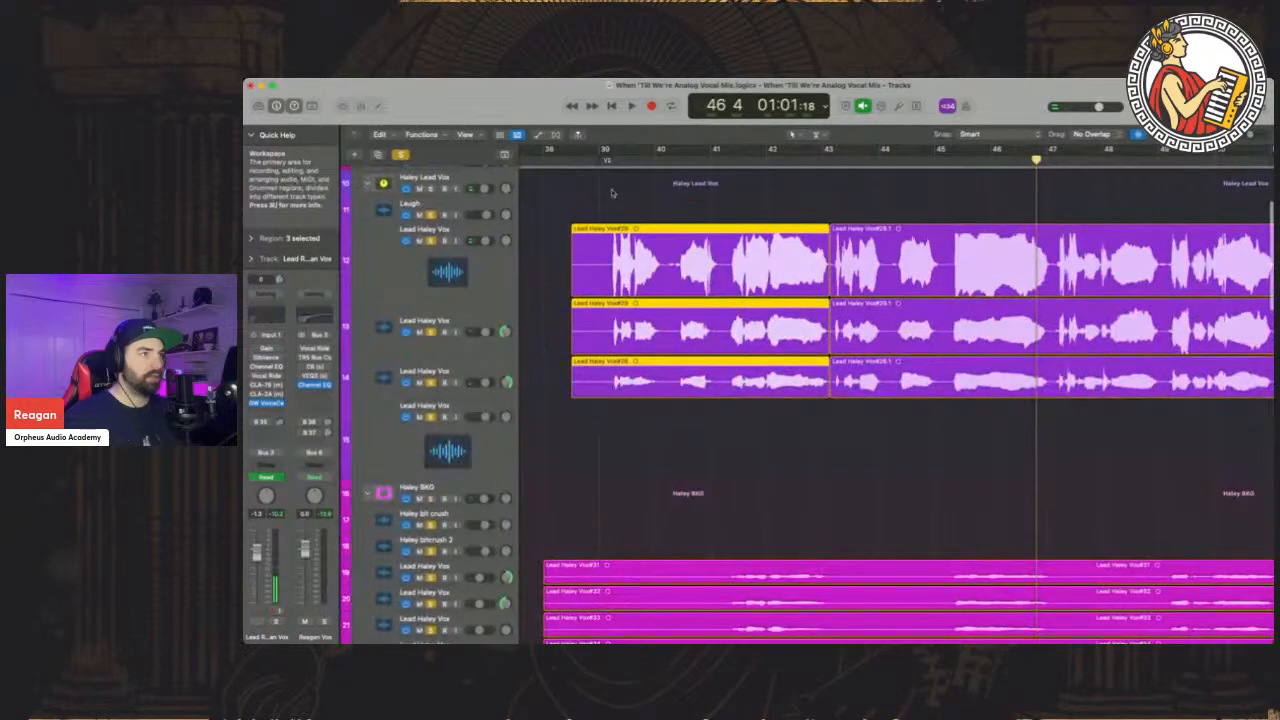
click(572, 160)
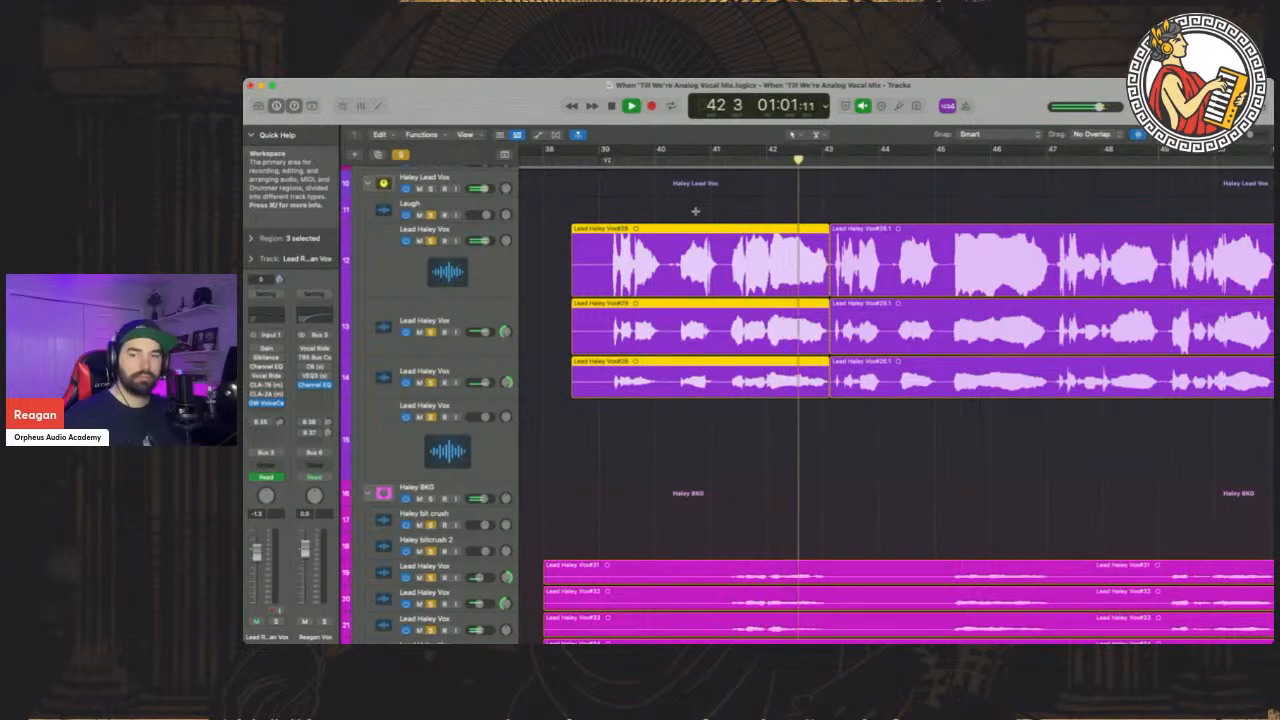
scroll(704, 213, right, 3)
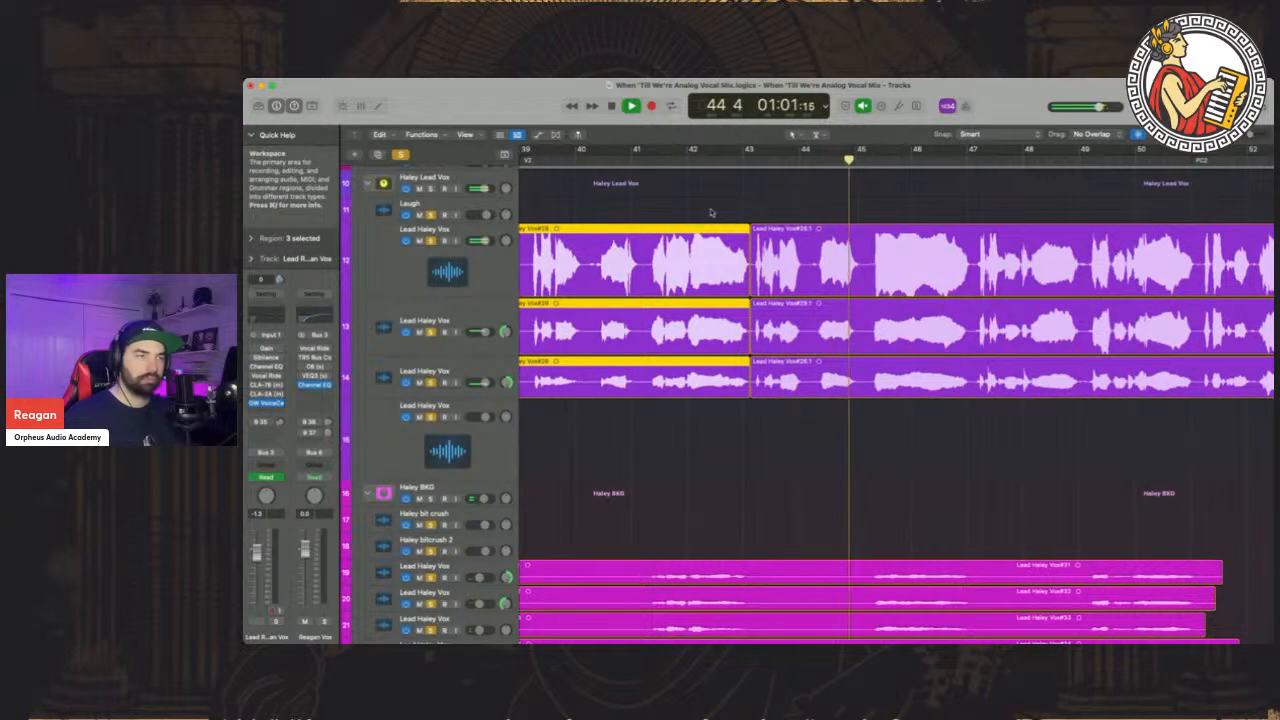
scroll(711, 212, down, 3)
scroll(711, 212, up, 3)
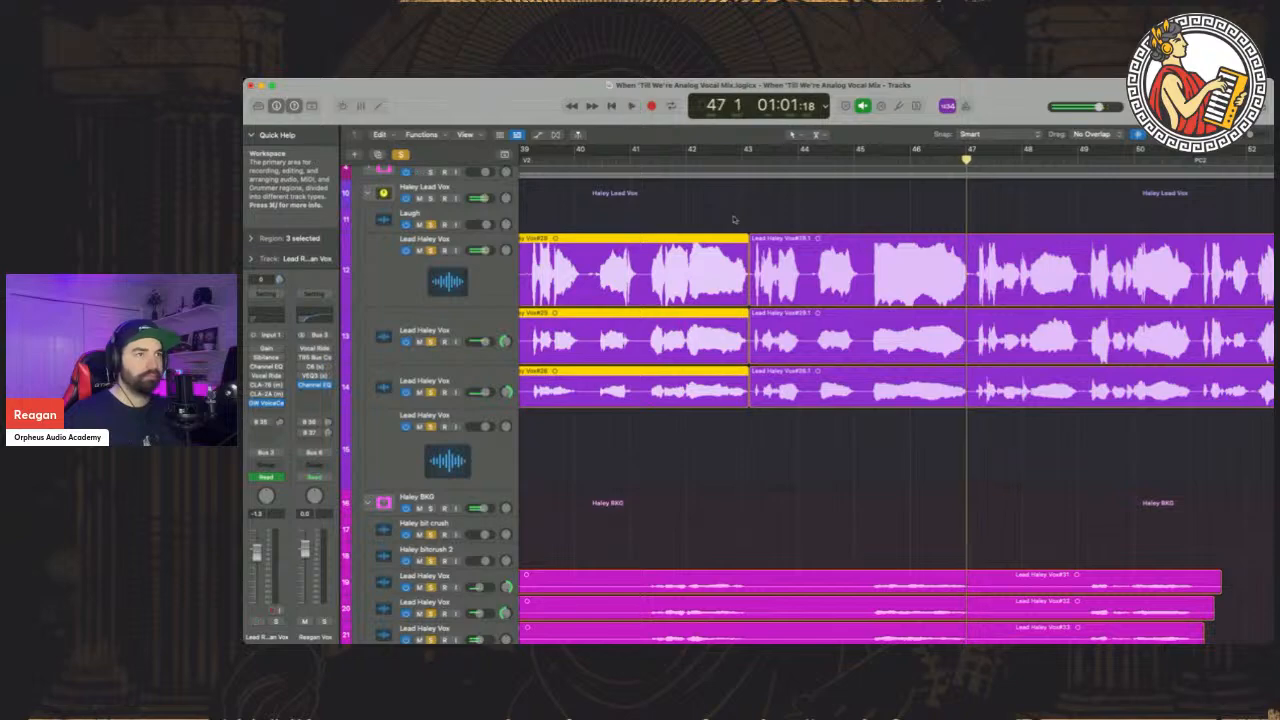
scroll(733, 219, down, 10)
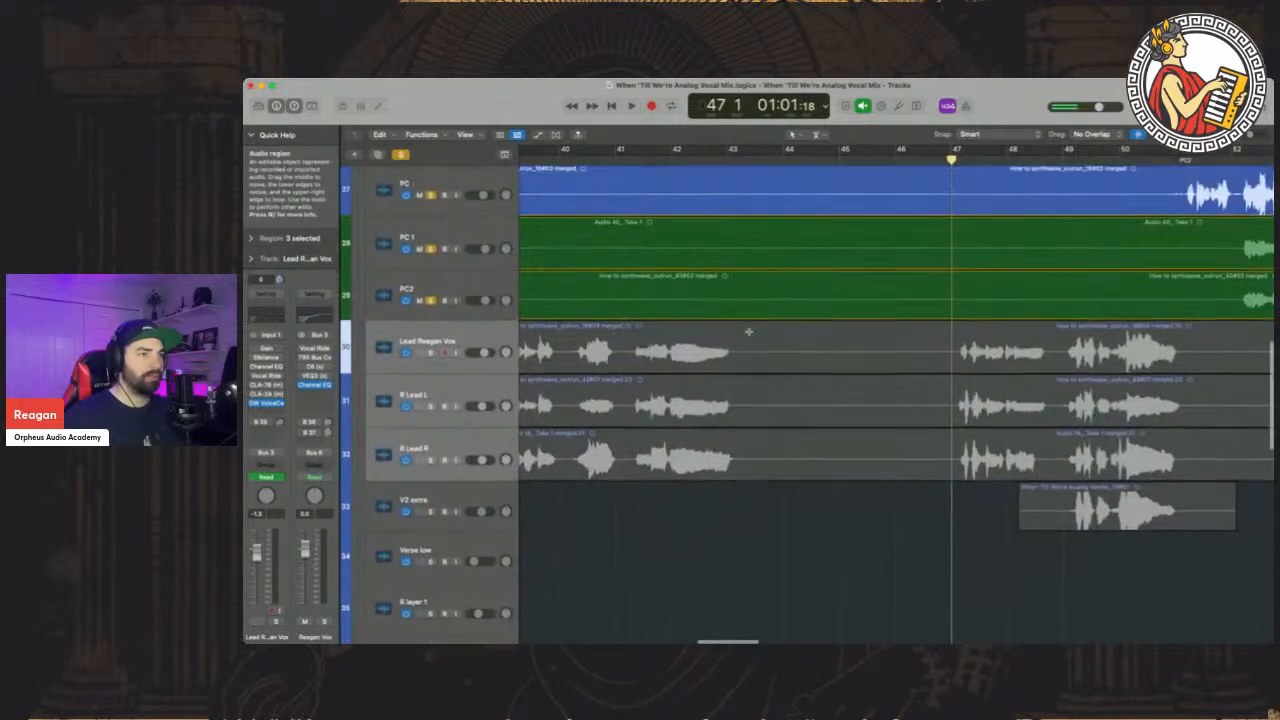
Play the Lead Haley Vox regions in verse 2 past the bar 43 split and check how they sound alone
scroll(748, 331, up, 10)
scroll(760, 333, down, 7)
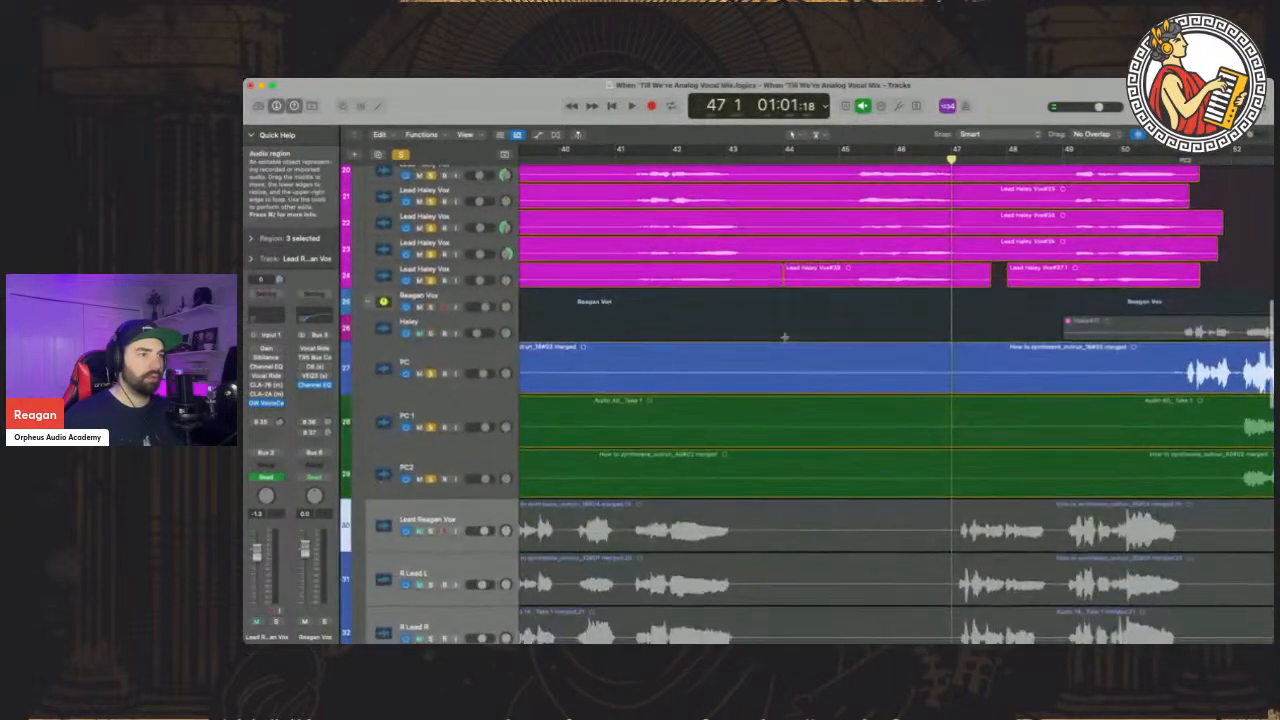
scroll(785, 337, up, 8)
key(shift+space)
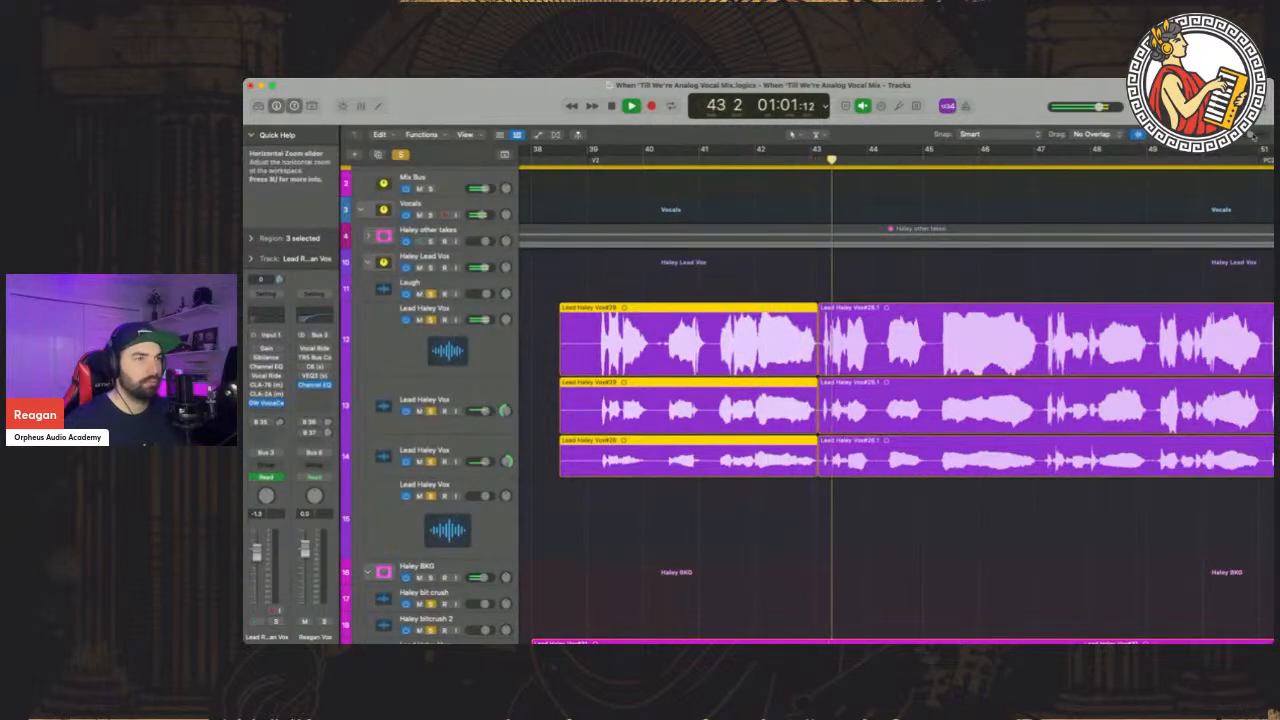
drag(1251, 136, 1248, 136)
scroll(883, 320, right, 2)
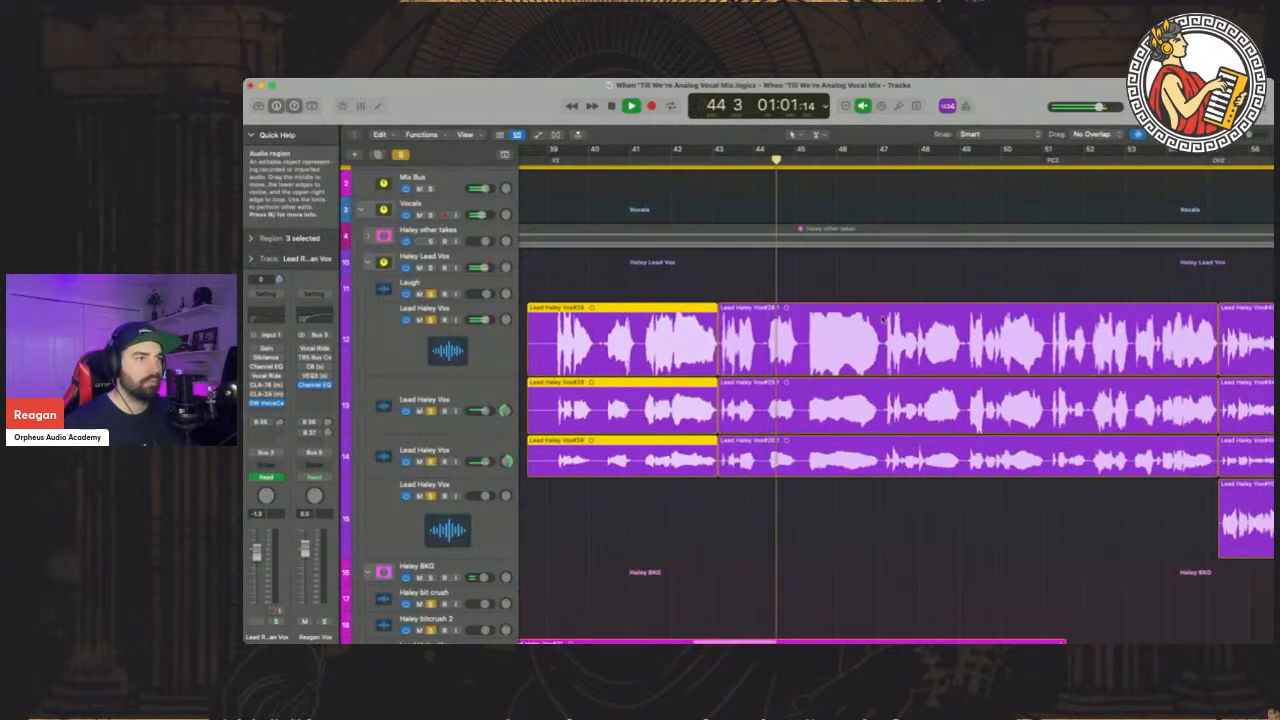
scroll(883, 318, right, 2)
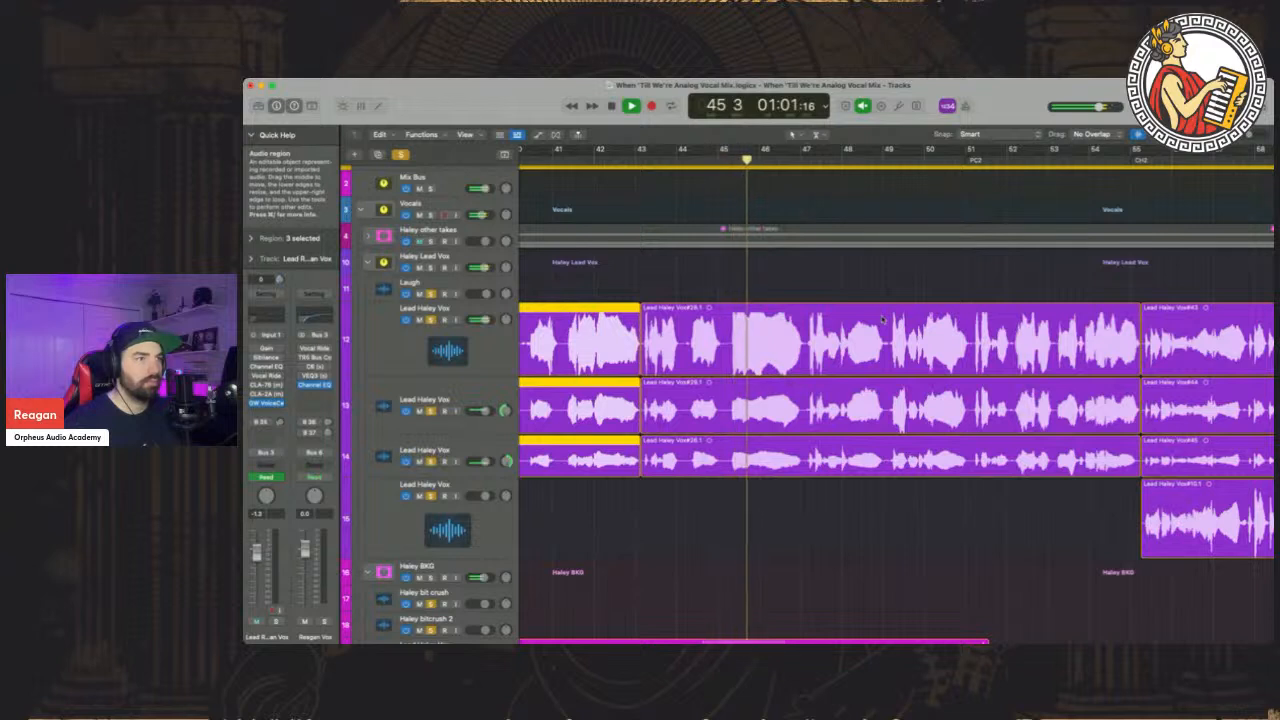
key(space)
scroll(882, 320, left, 2)
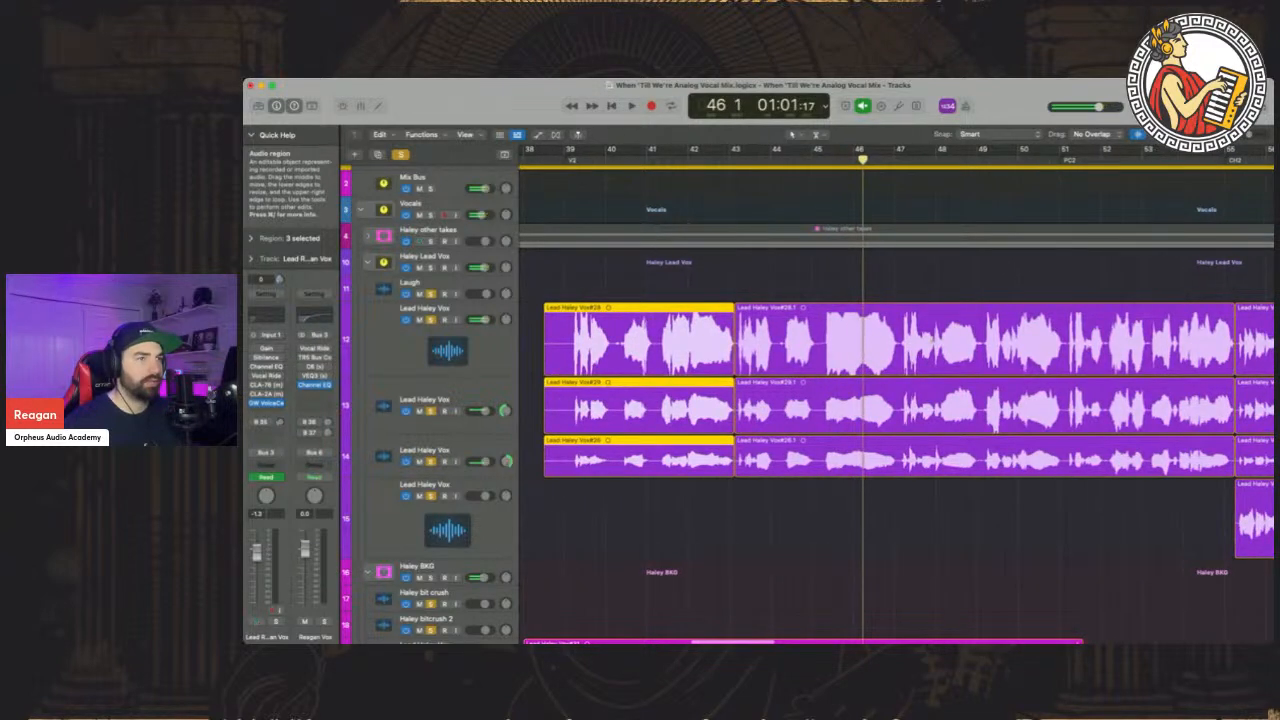
Play the Haley leads from about bar 45 toward pre-chorus 2 and compare them with the Haley background and Reagan PC regions
scroll(972, 336, right, 3)
scroll(972, 336, right, 1)
scroll(900, 338, left, 3)
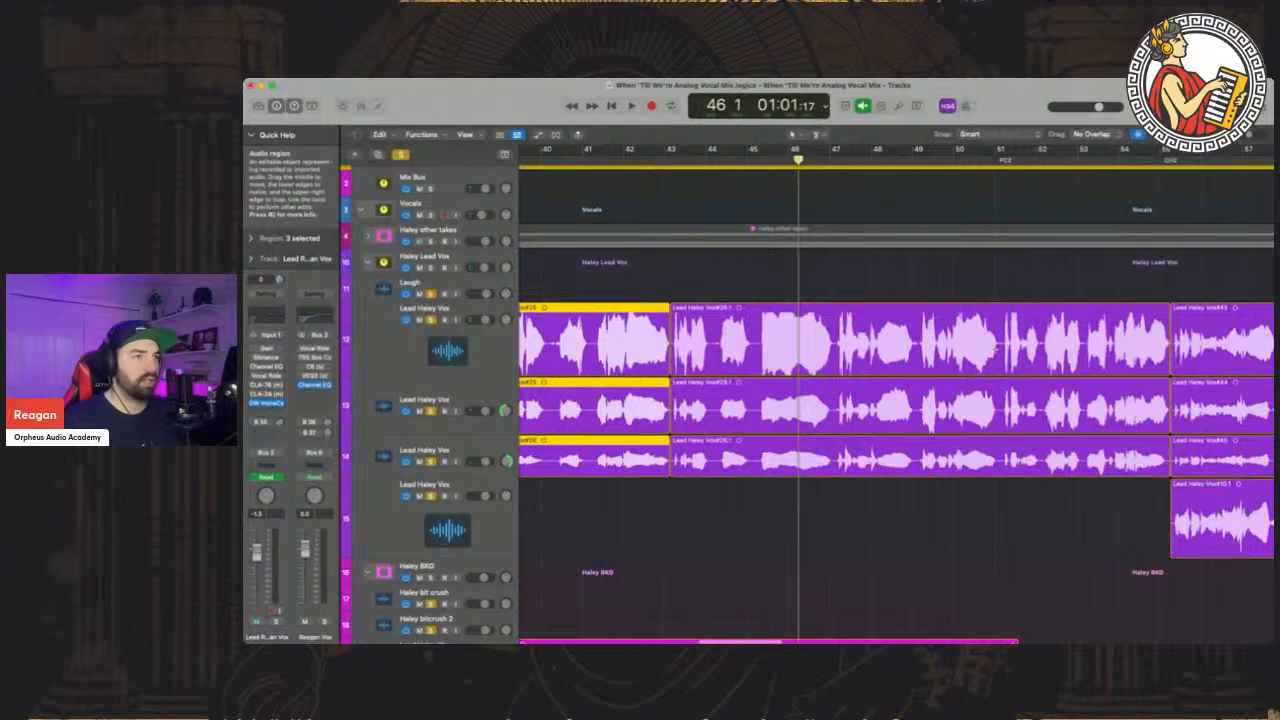
key(space)
click(825, 159)
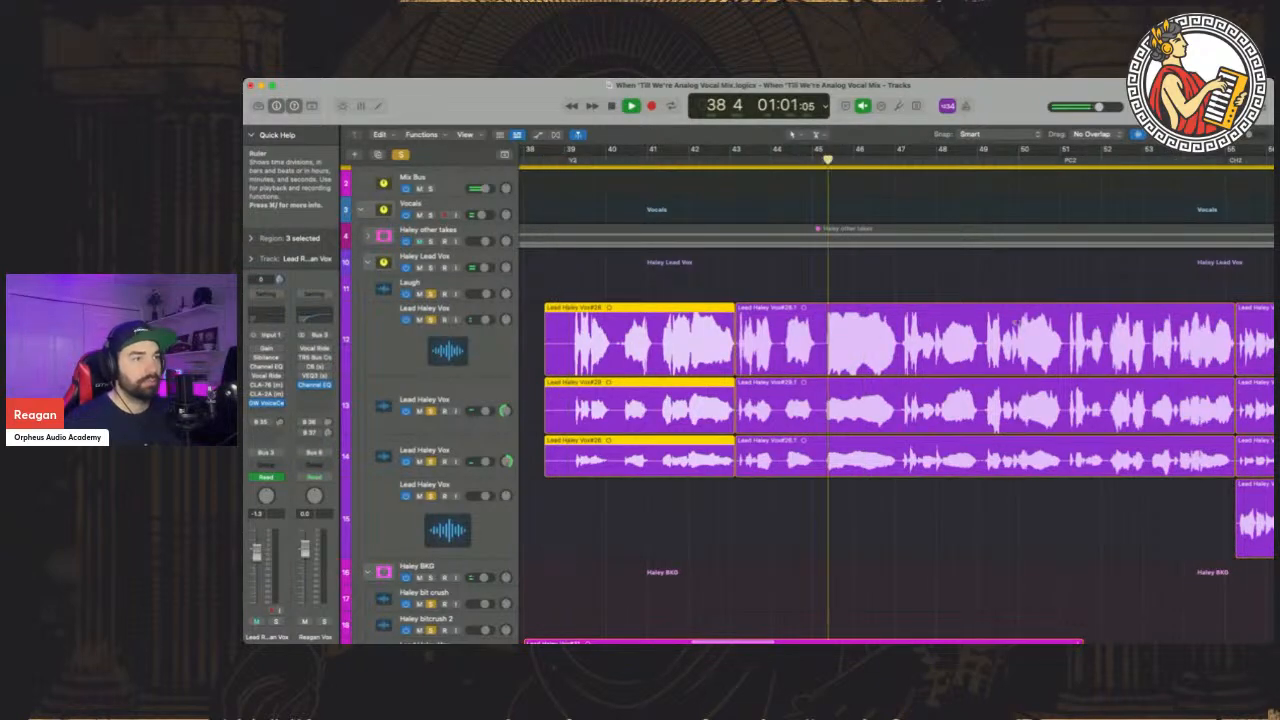
scroll(1017, 323, right, 3)
scroll(1017, 323, right, 3)
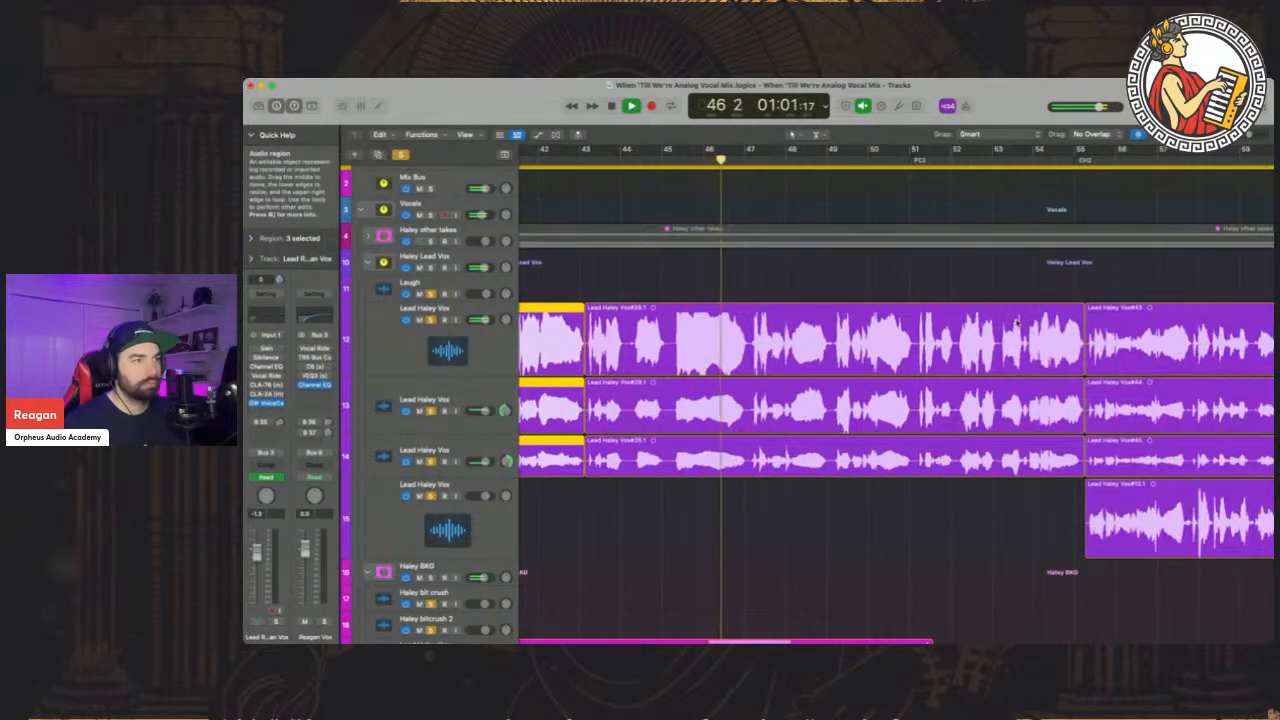
scroll(1017, 323, down, 5)
scroll(1016, 323, down, 4)
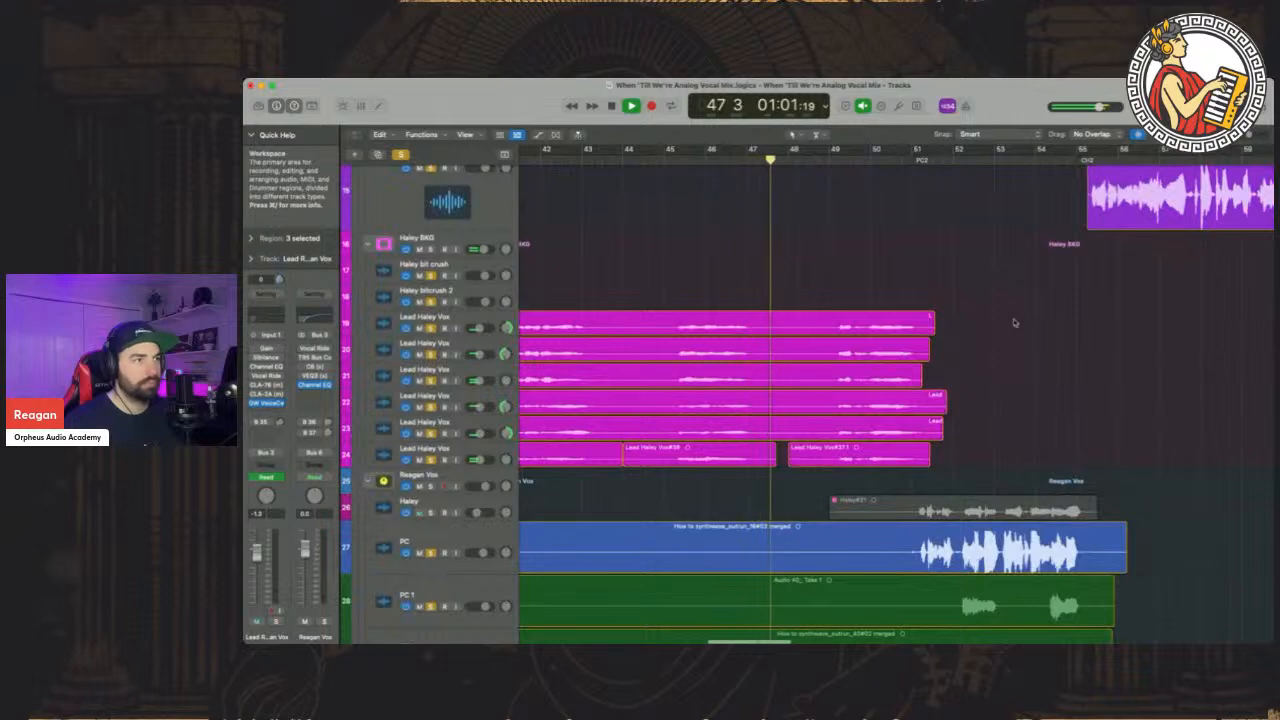
scroll(1014, 322, up, 8)
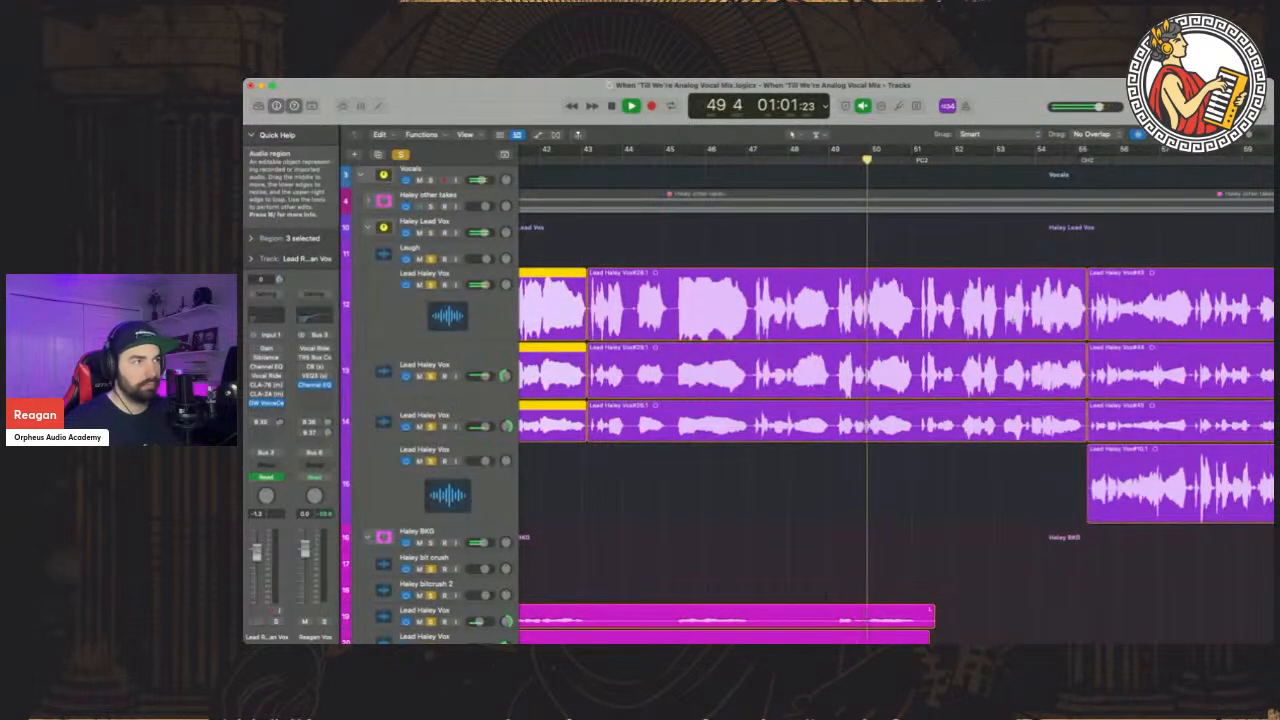
Select the main Lead Haley Vox track 12 and turn off solo on the Lead Haley Vox tracks 13 and 14
click(394, 313)
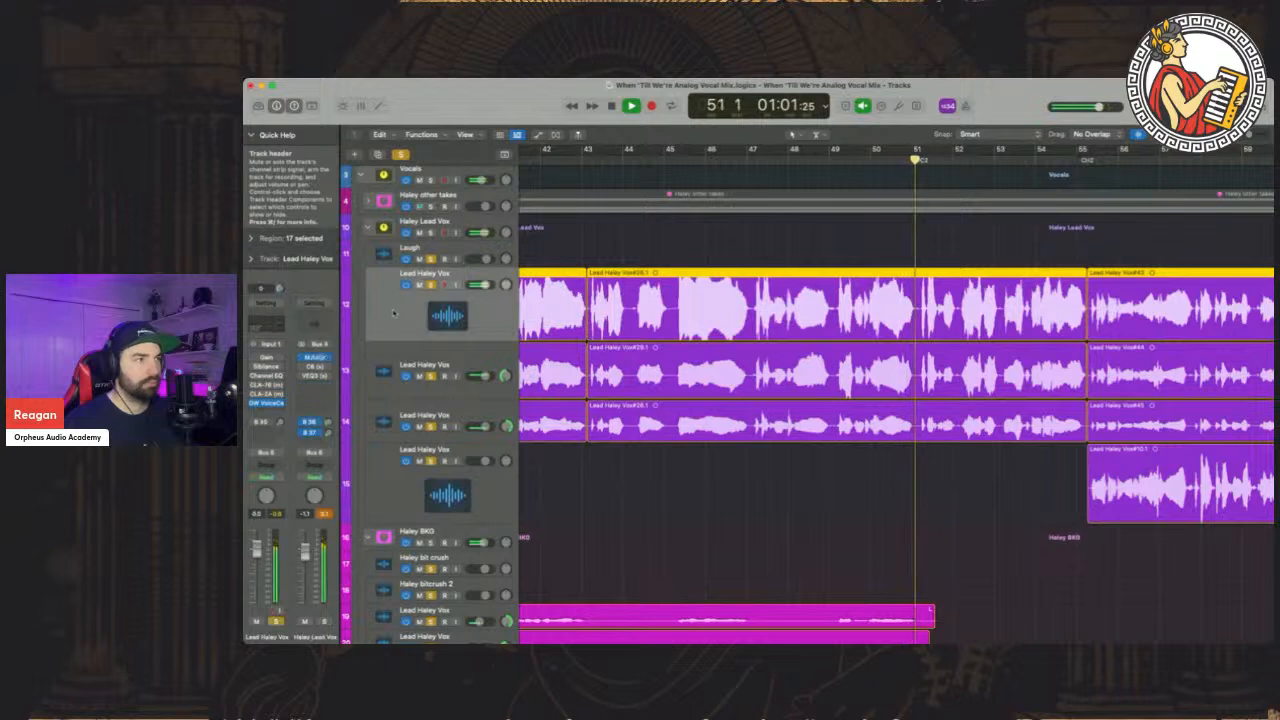
drag(431, 377, 431, 427)
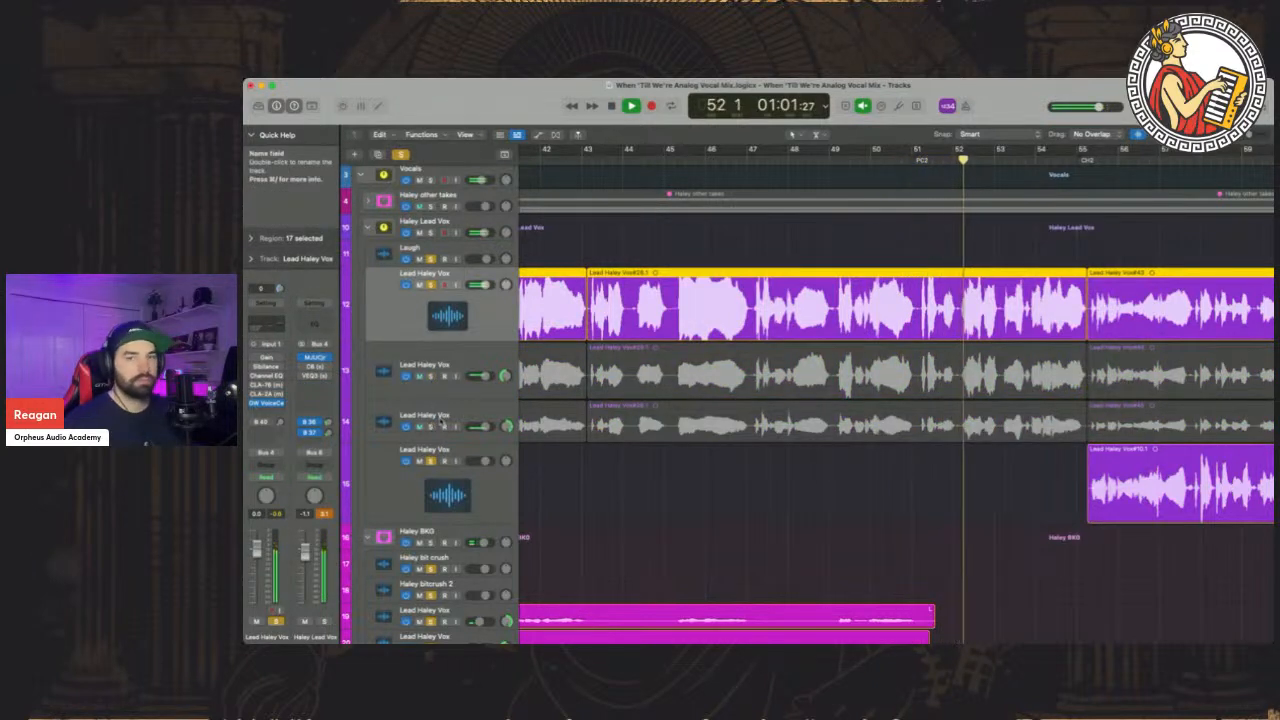
key(space)
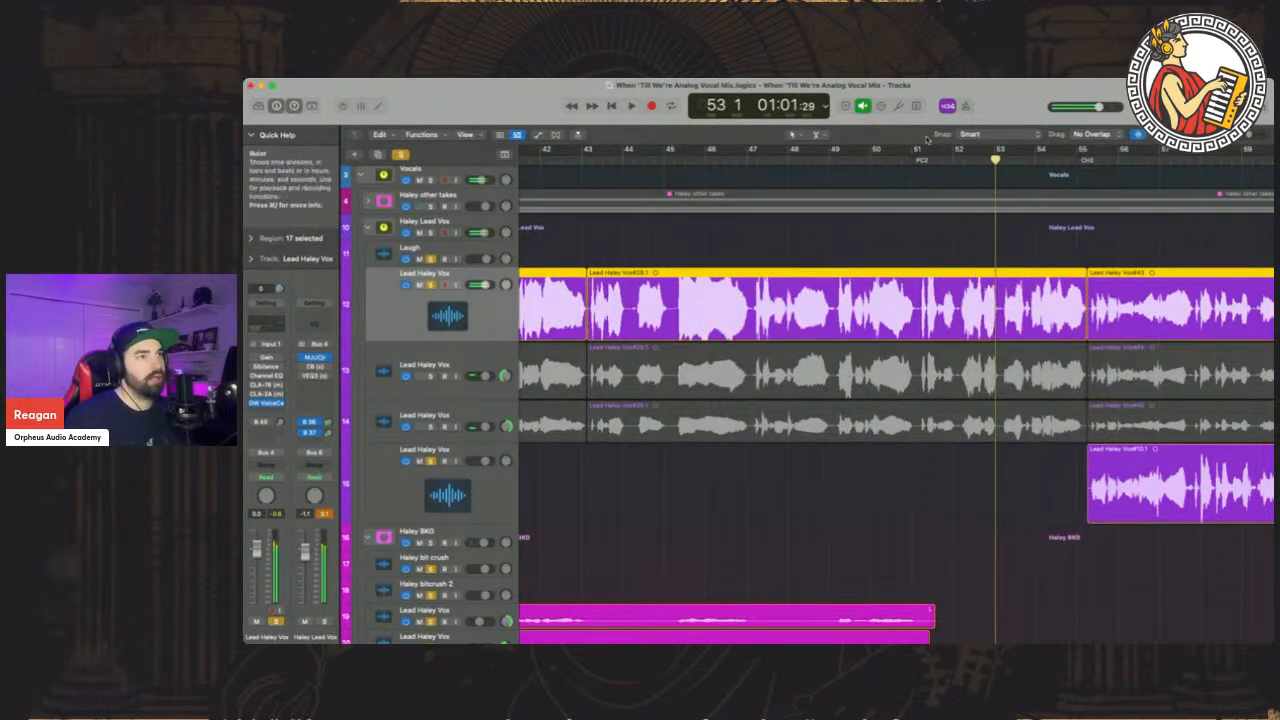
Play the main Haley lead from bar 47 through pre-chorus 2 into chorus 2 and check it against the PC tracks
drag(917, 162, 772, 160)
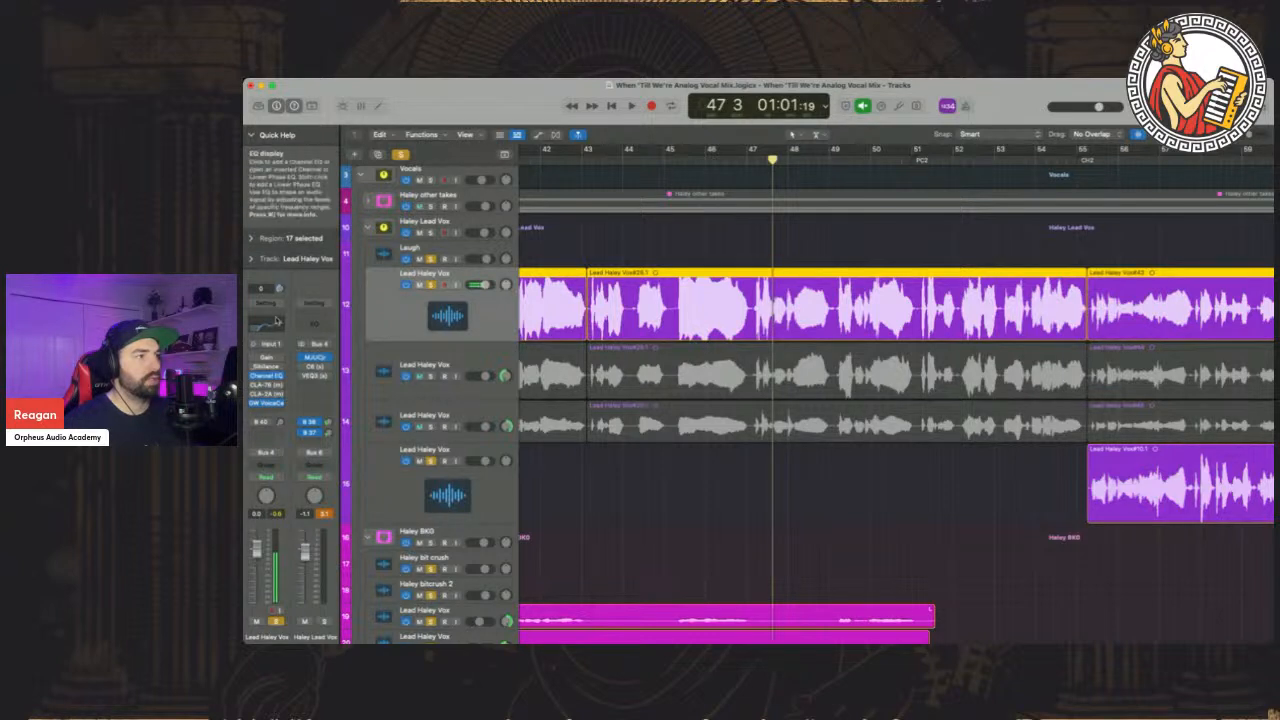
click(748, 158)
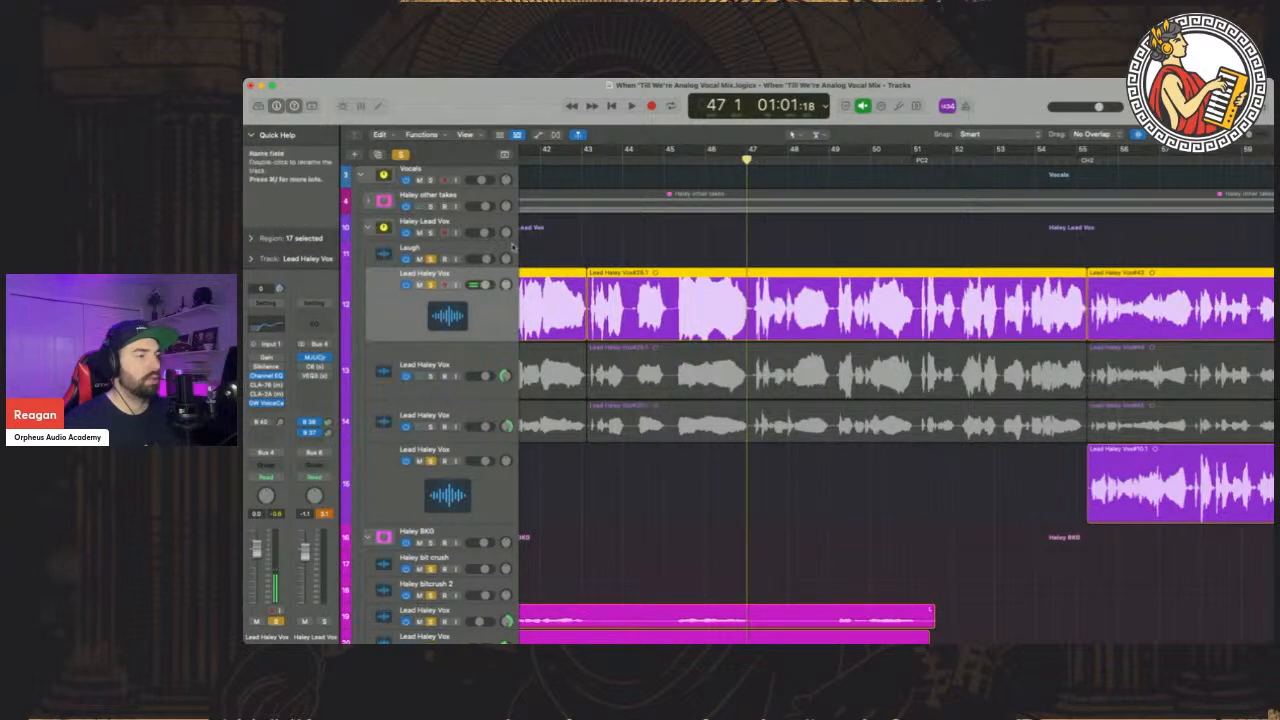
key(space)
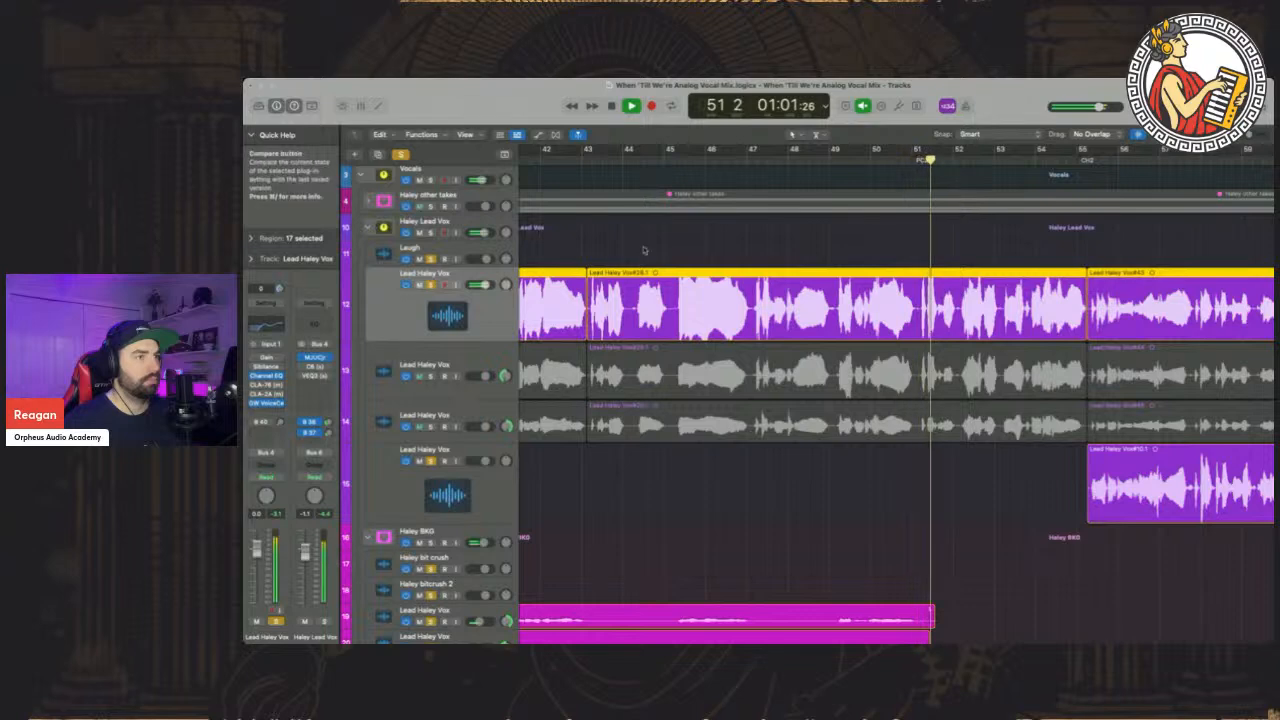
scroll(700, 330, right, 2)
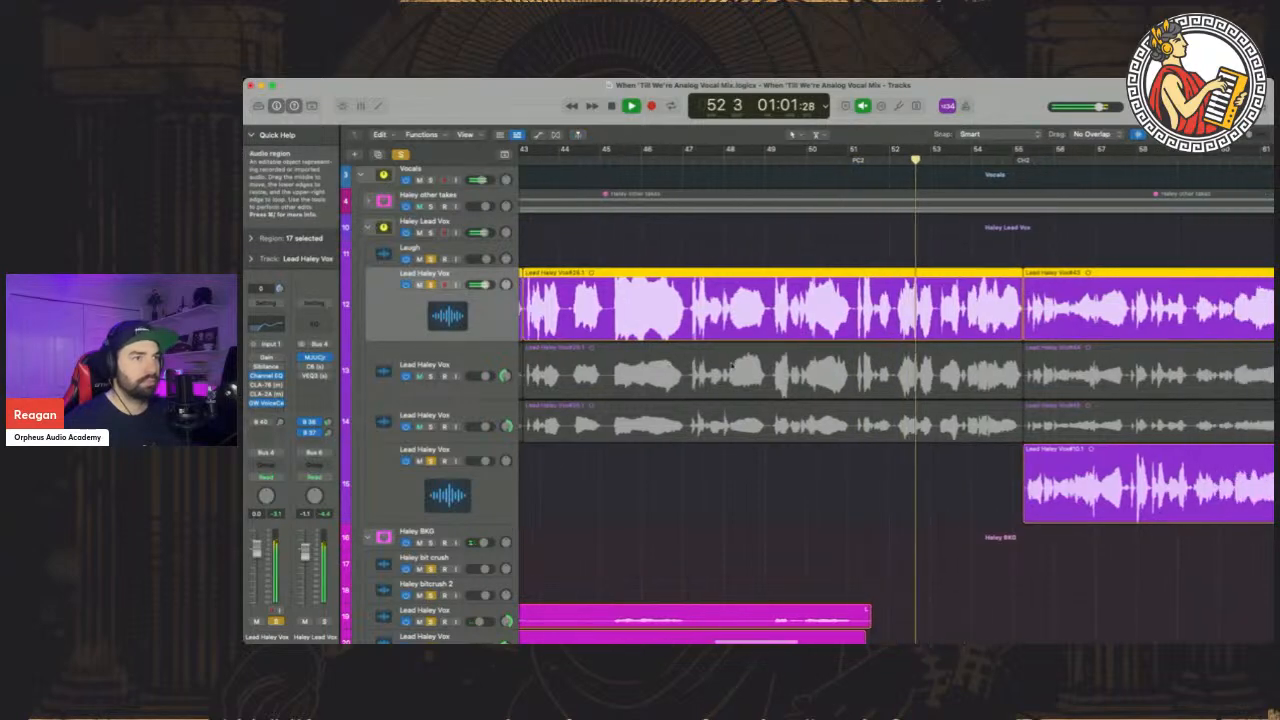
scroll(730, 363, down, 5)
scroll(730, 363, down, 5)
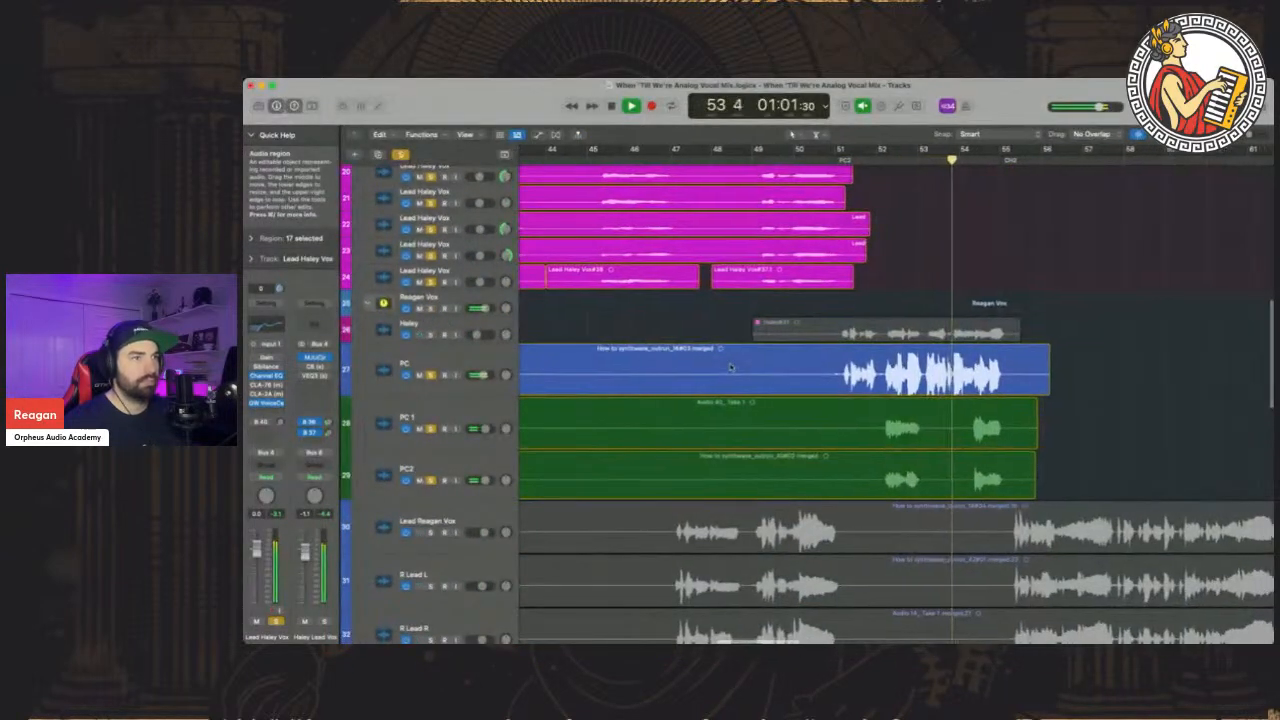
scroll(730, 365, up, 4)
scroll(730, 368, right, 2)
scroll(728, 369, up, 5)
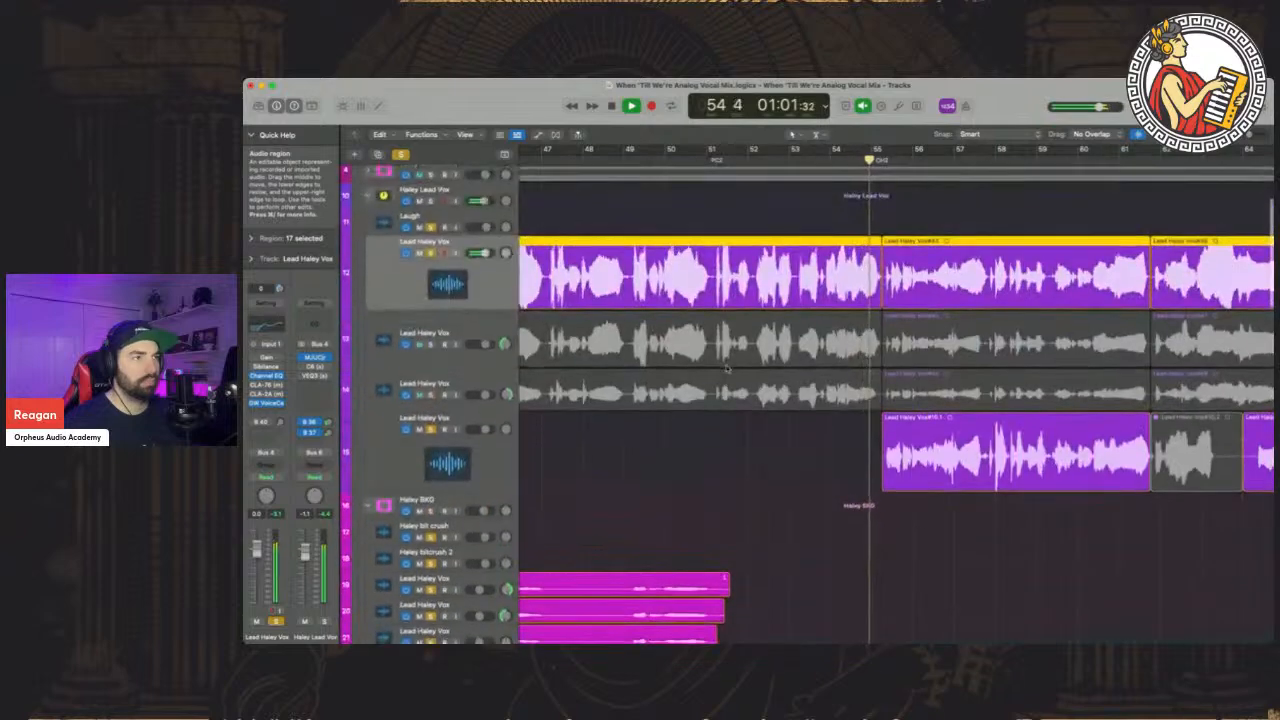
scroll(756, 360, down, 5)
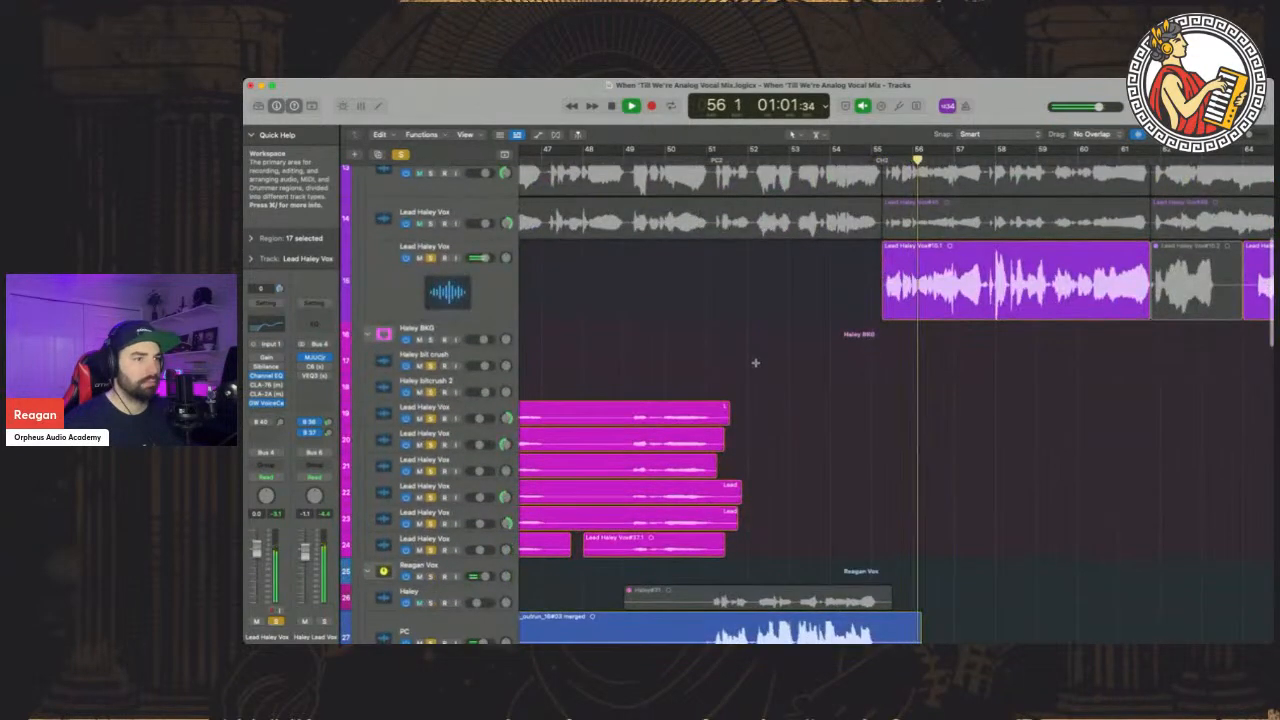
scroll(754, 362, up, 8)
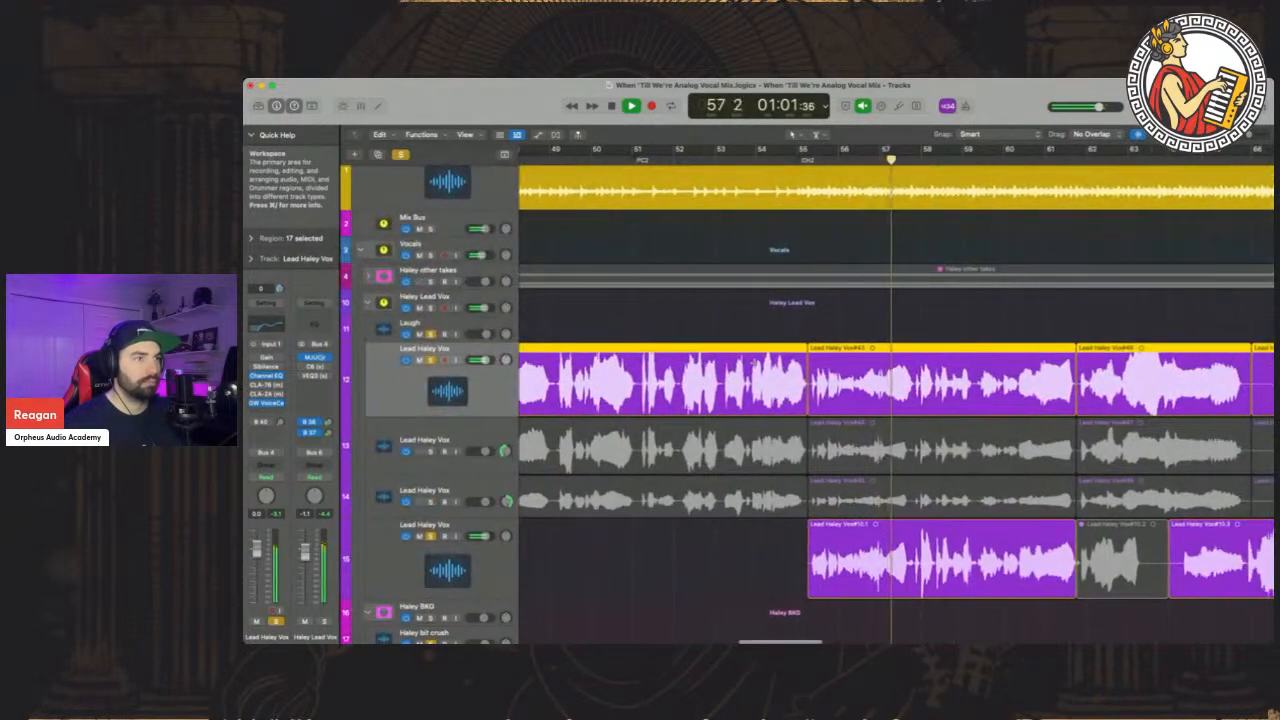
Turn off solo on the PC track and play pre-chorus 2 from about bar 51 into chorus 2
scroll(754, 362, down, 5)
scroll(754, 362, right, 2)
scroll(754, 362, left, 2)
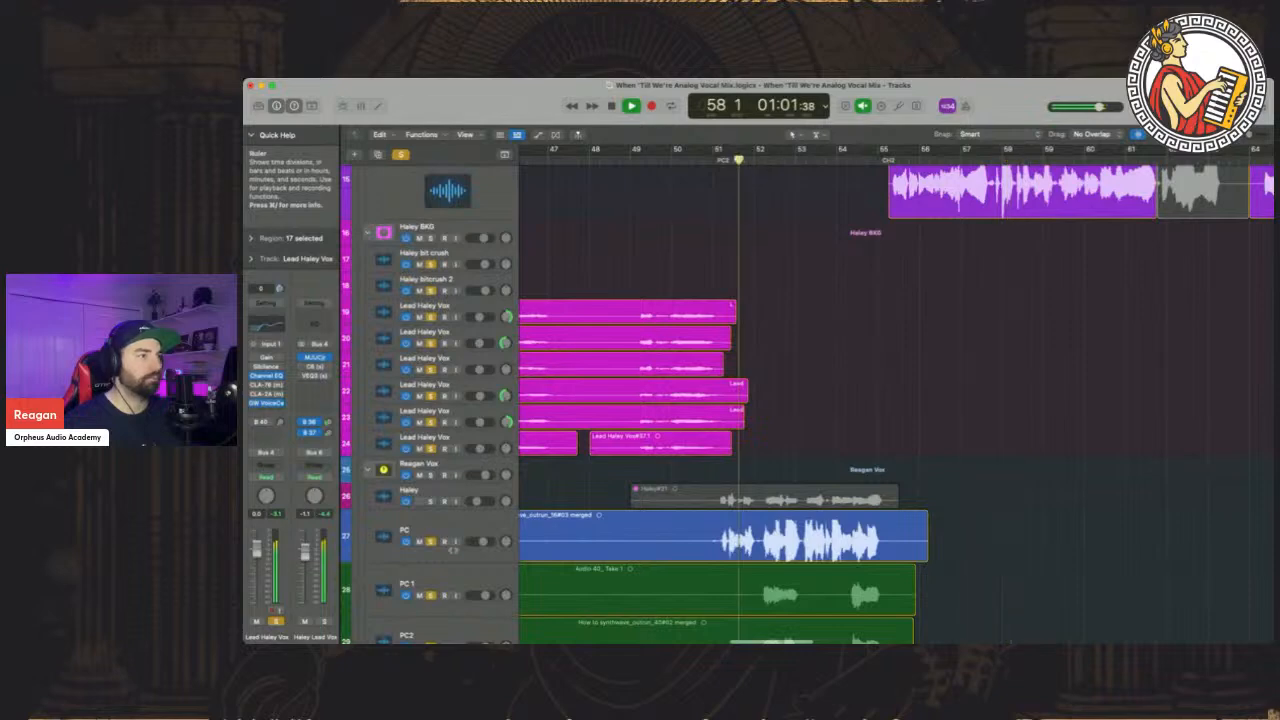
scroll(822, 528, down, 3)
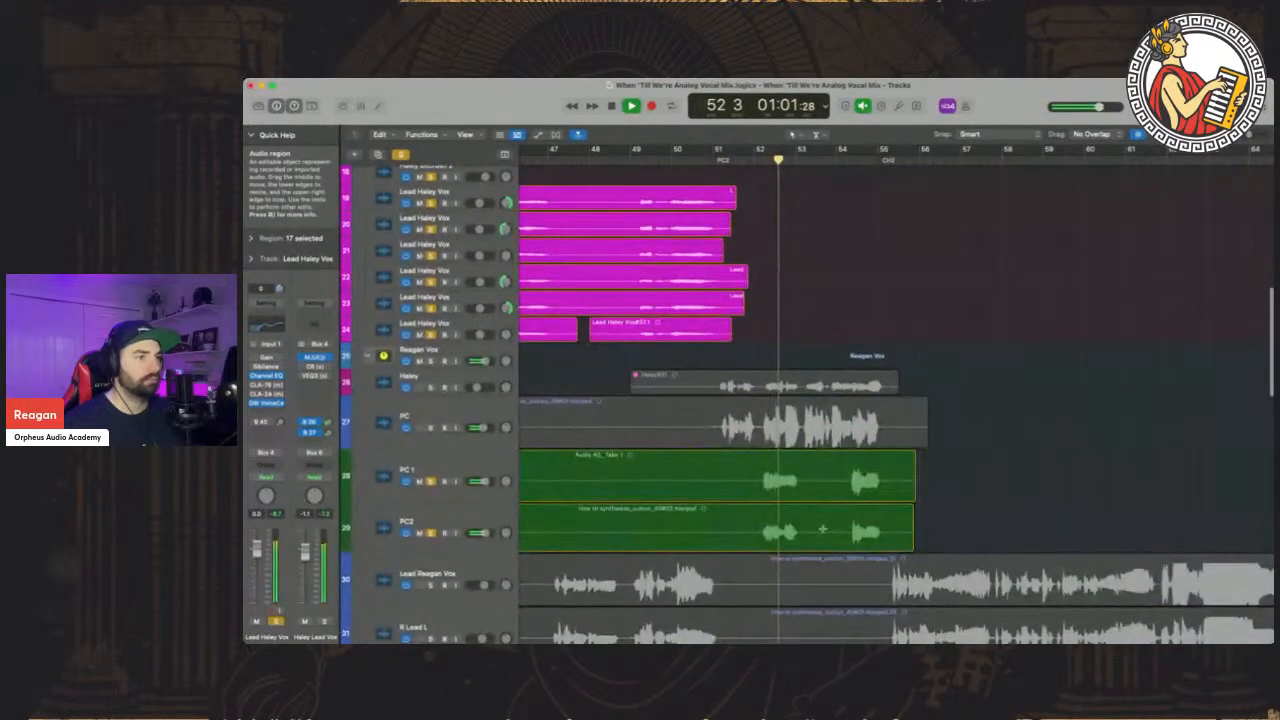
scroll(826, 528, up, 6)
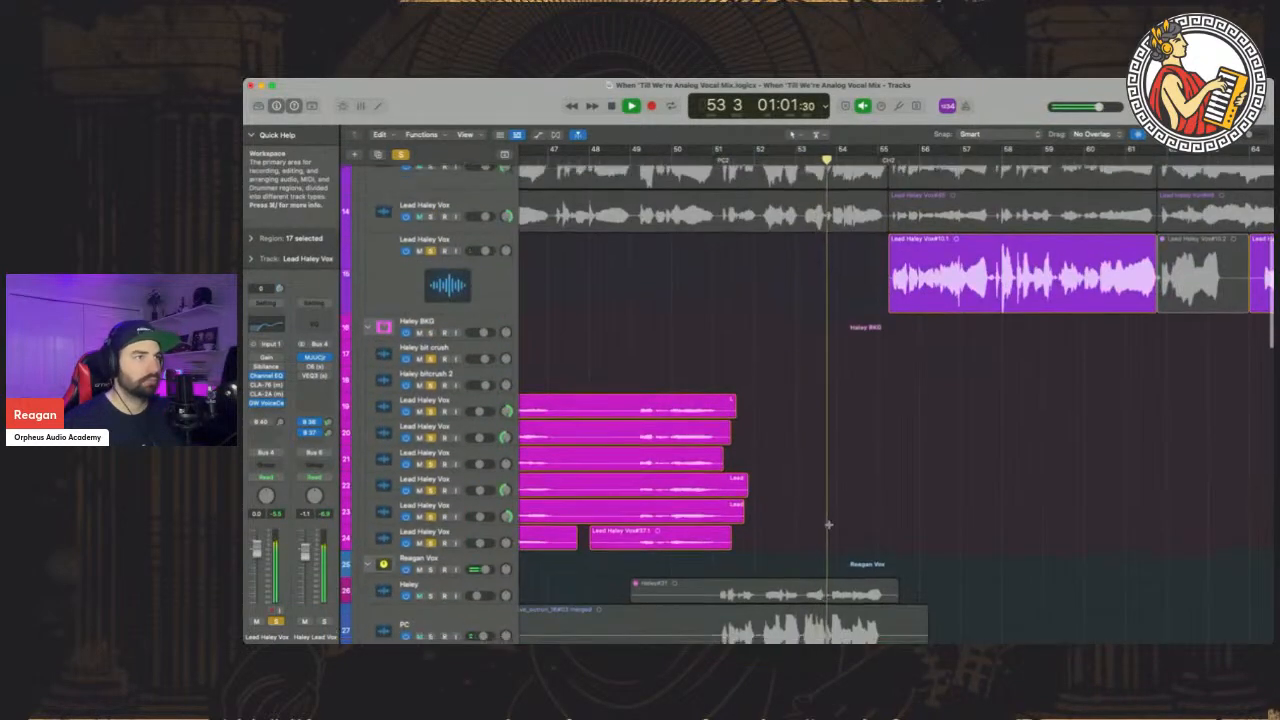
scroll(880, 530, down, 3)
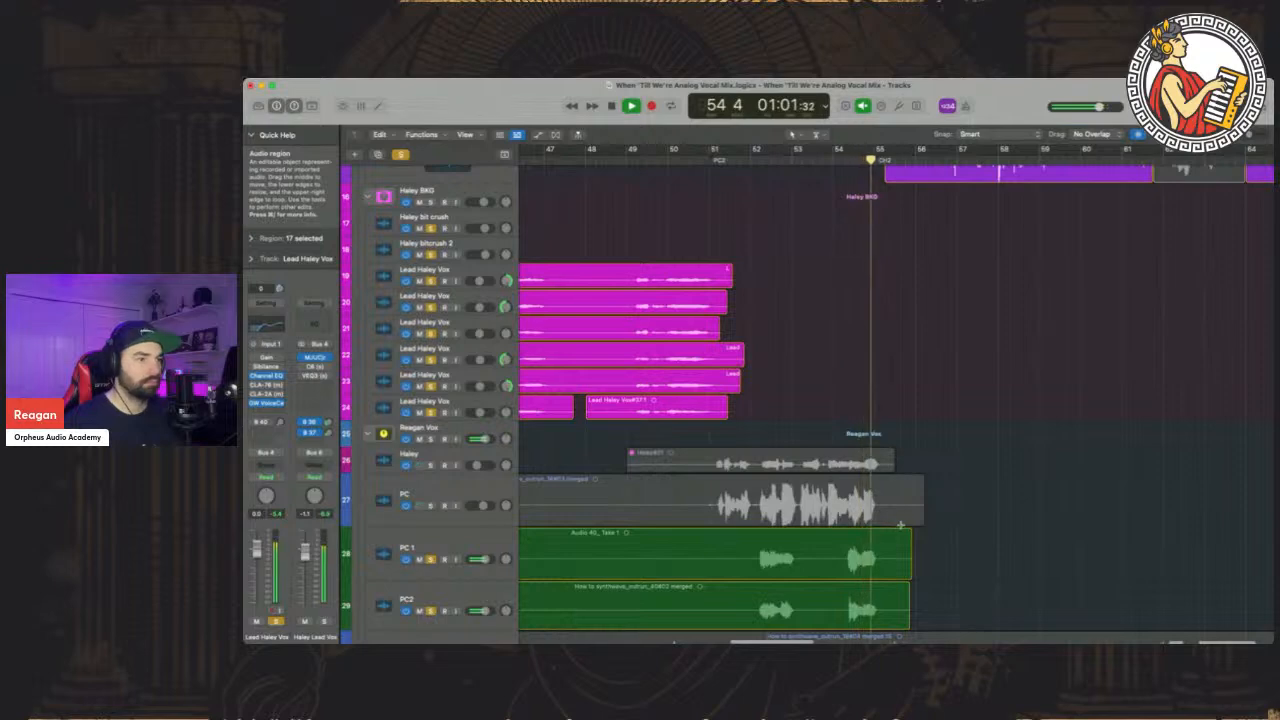
scroll(900, 524, up, 8)
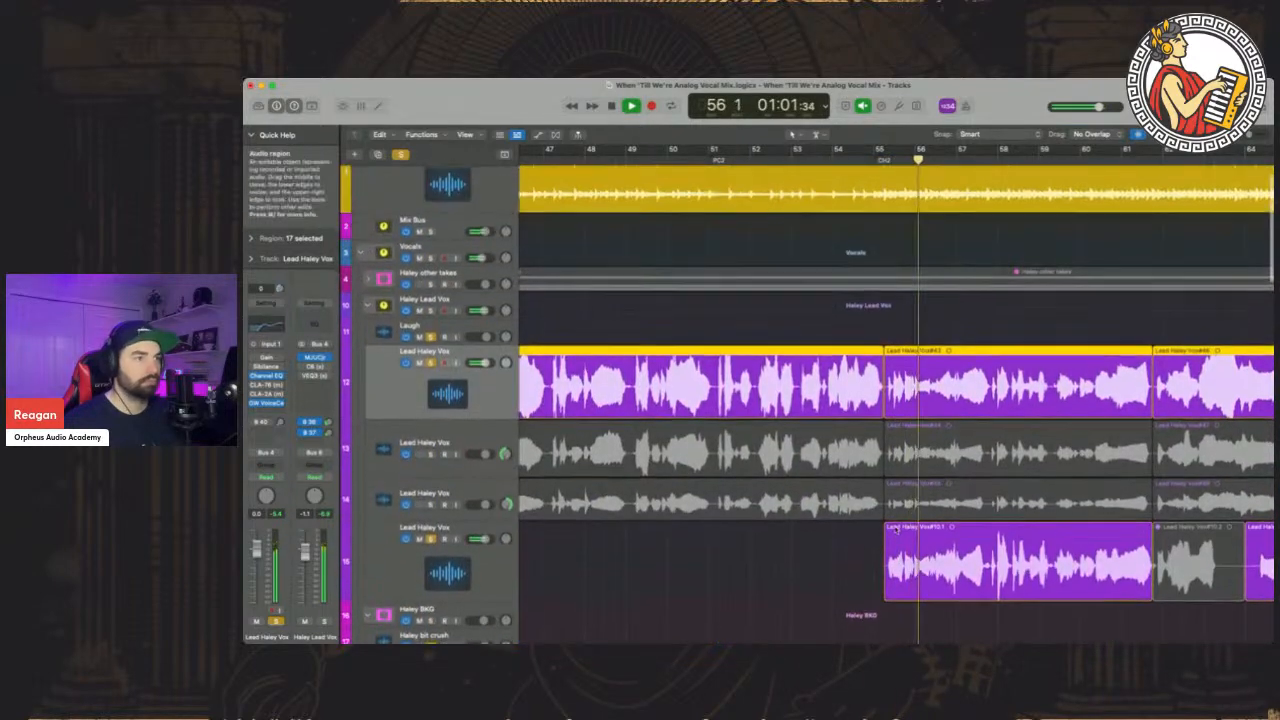
Solo Lead Haley Vox tracks 13 and 14 again and play the layered leads from about bar 51
drag(431, 504, 431, 454)
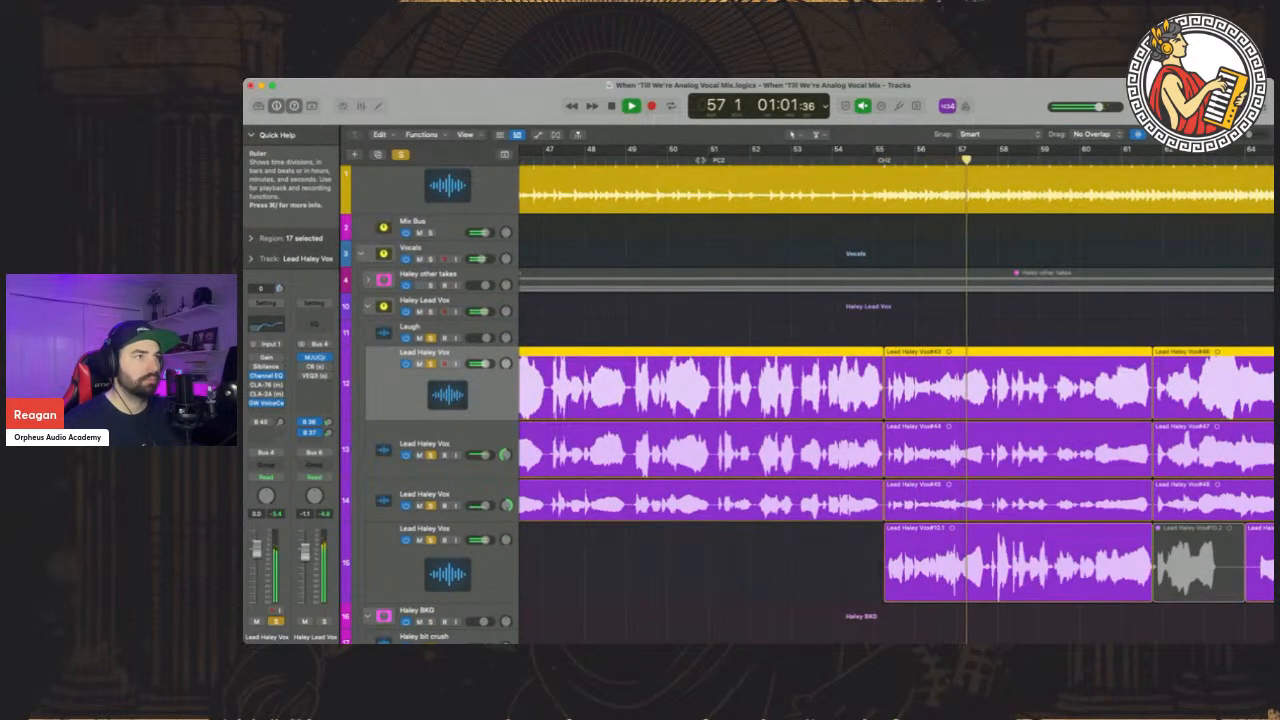
click(700, 158)
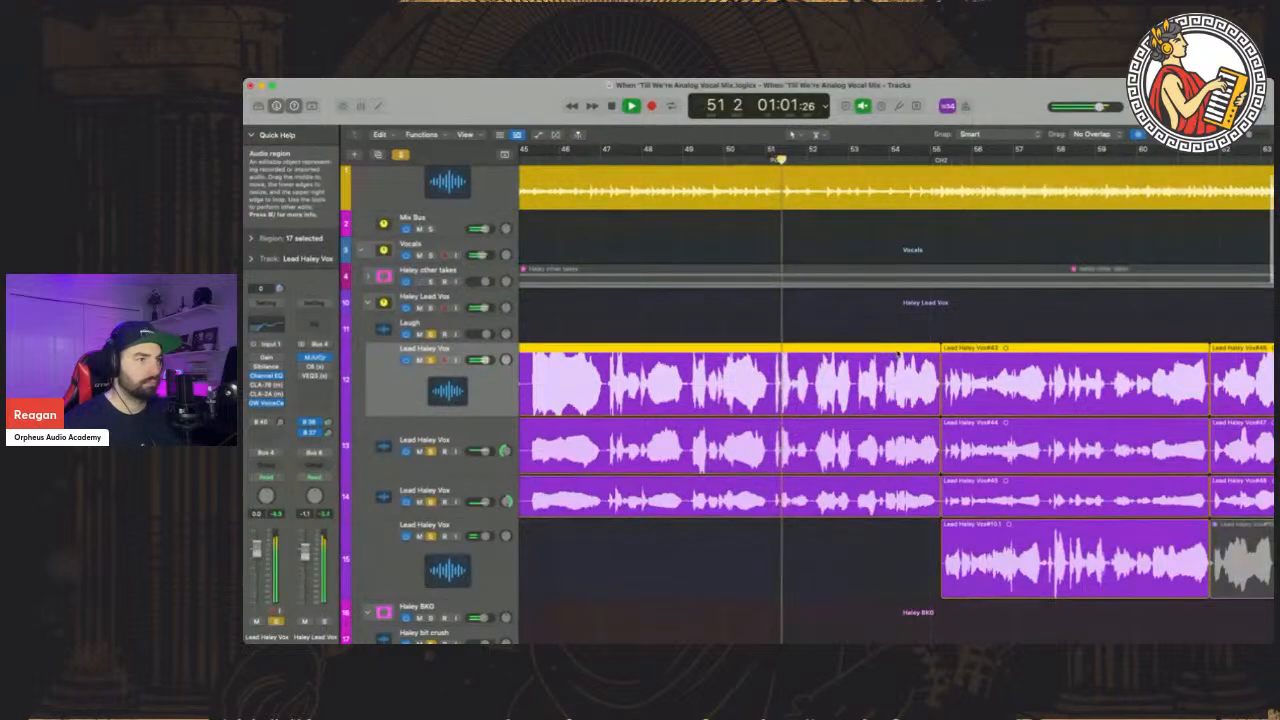
scroll(896, 353, down, 5)
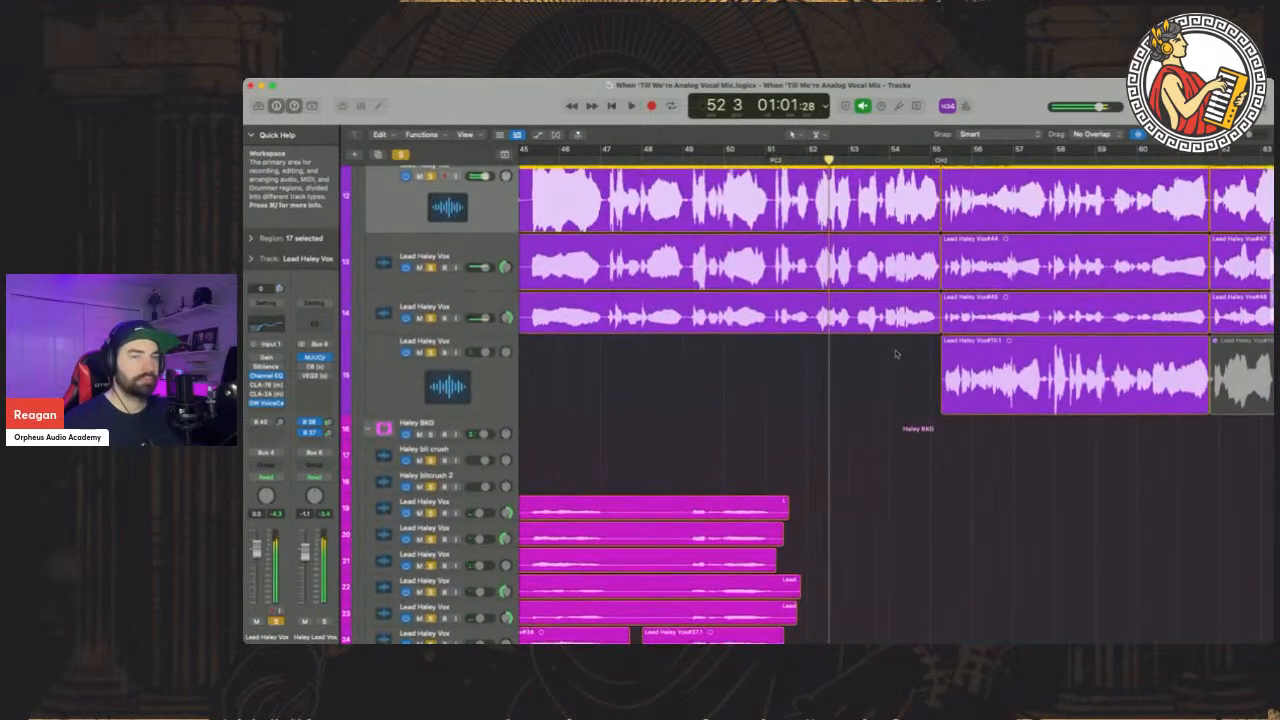
scroll(896, 353, up, 3)
click(764, 158)
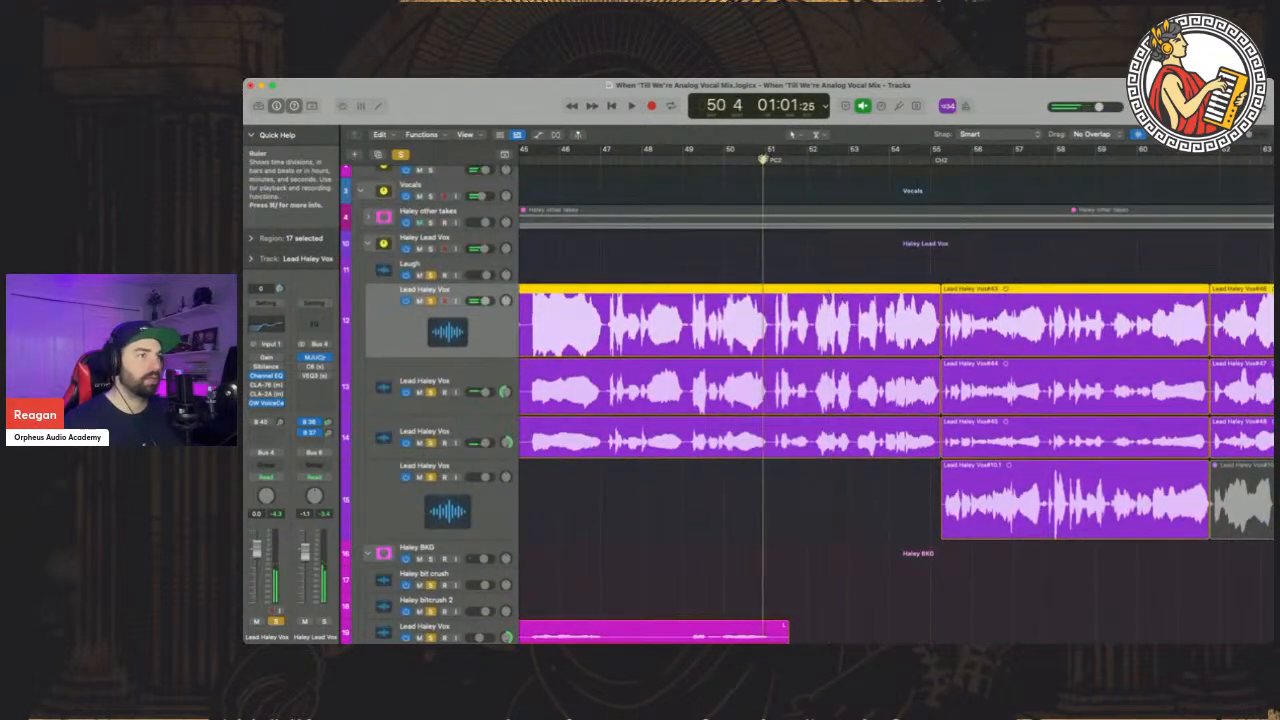
Add the Comeback plug-in to the main Lead Haley Vox channel and play from bar 50 into pre-chorus 2
mouse_move(774, 160)
mouse_down()
mouse_move(821, 162)
mouse_move(773, 160)
mouse_up()
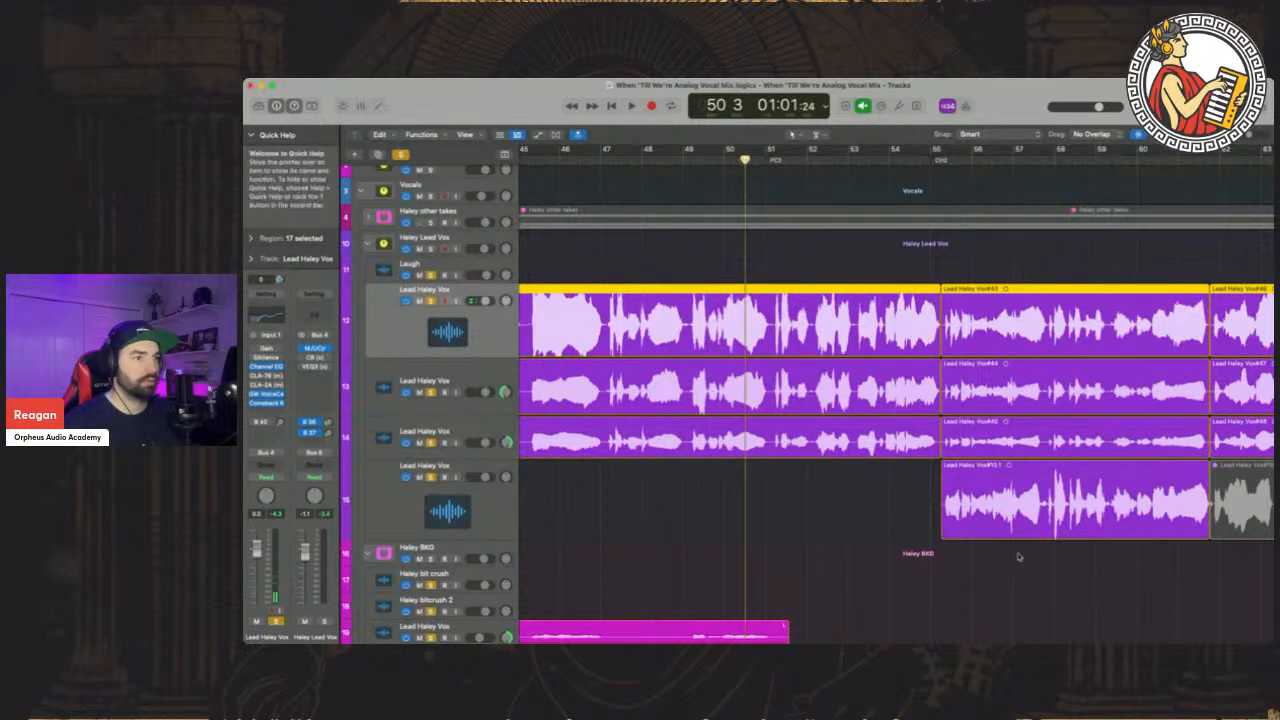
key(space)
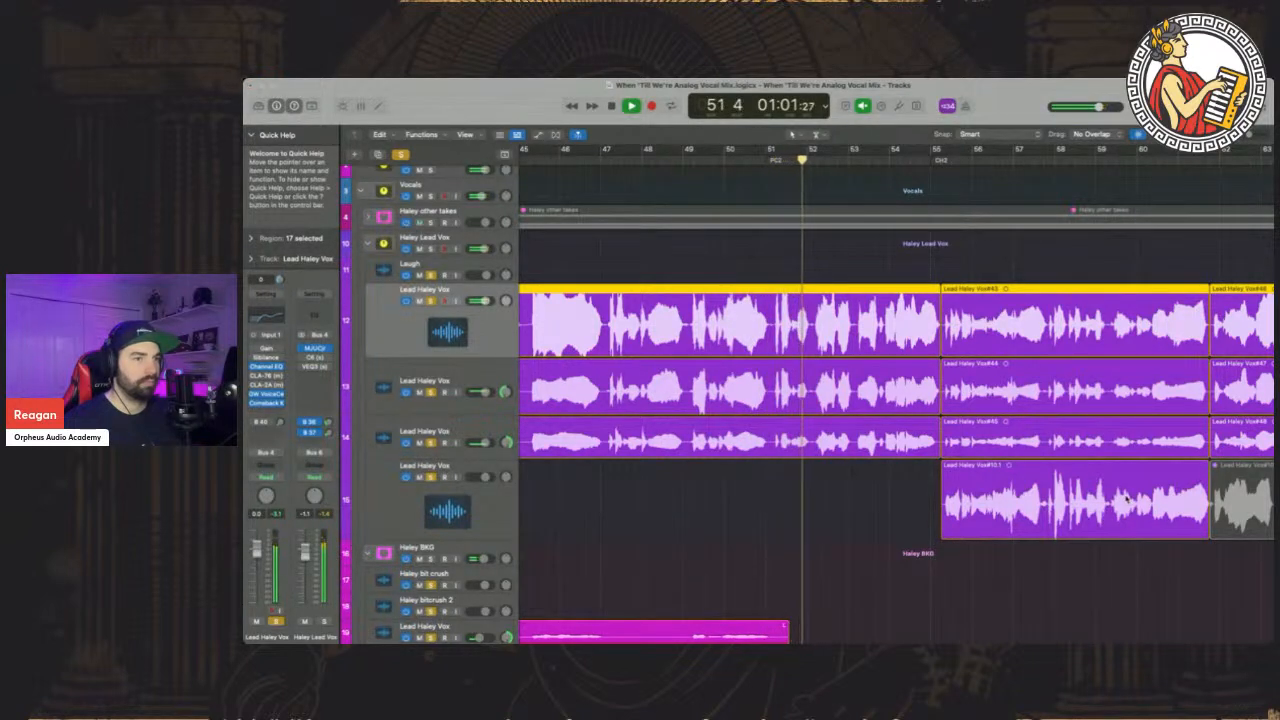
key(space)
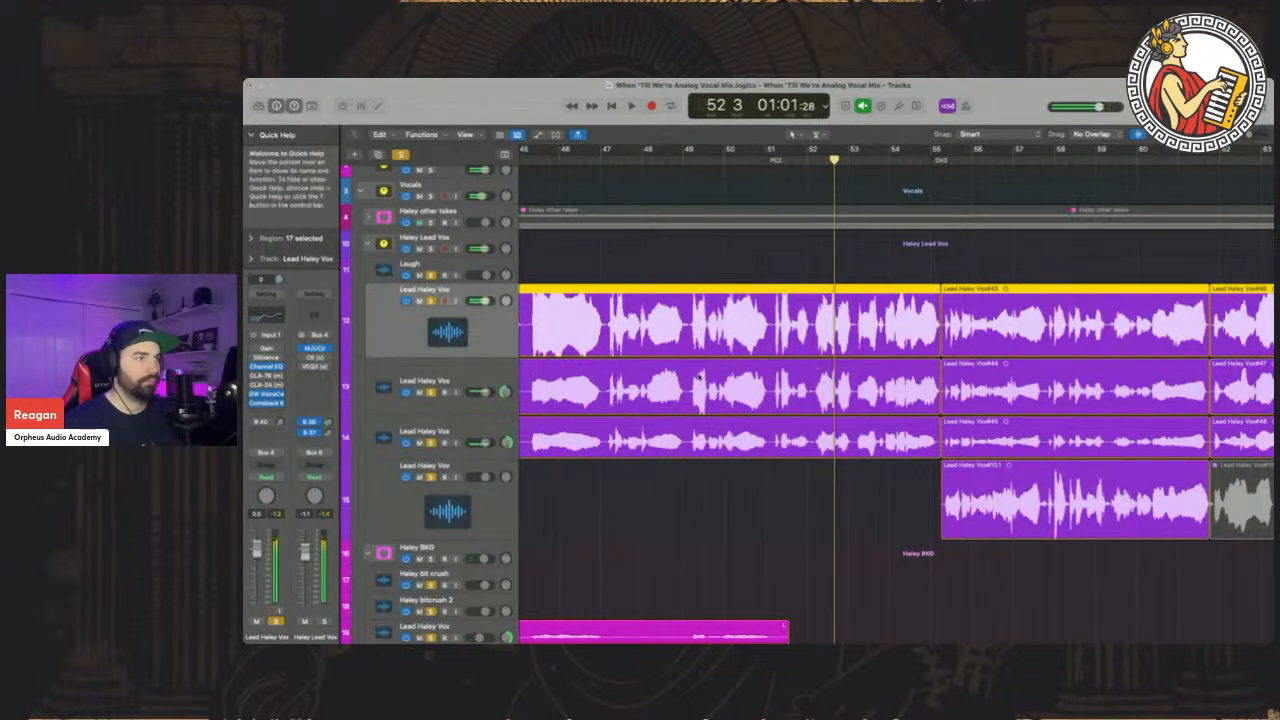
Glance at the Lead Haley Vox automation and play the layered leads from just before pre-chorus 2
click(756, 157)
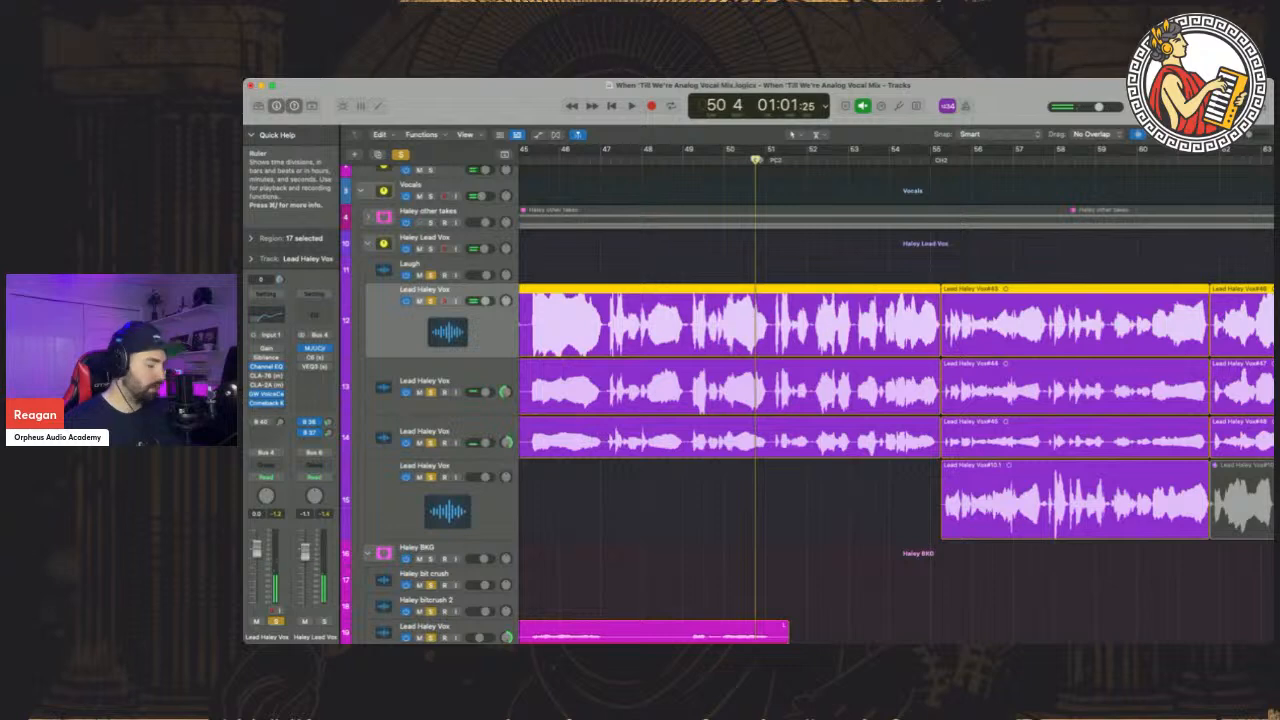
key(a)
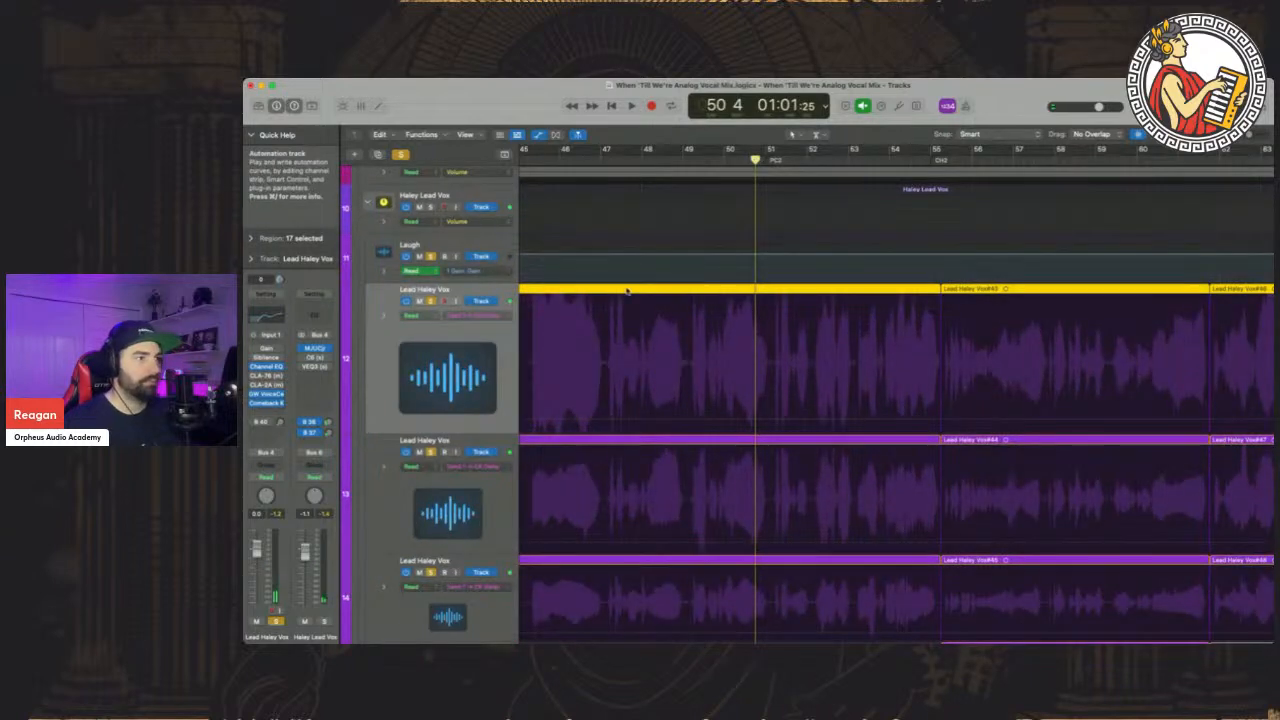
scroll(981, 325, left, 2)
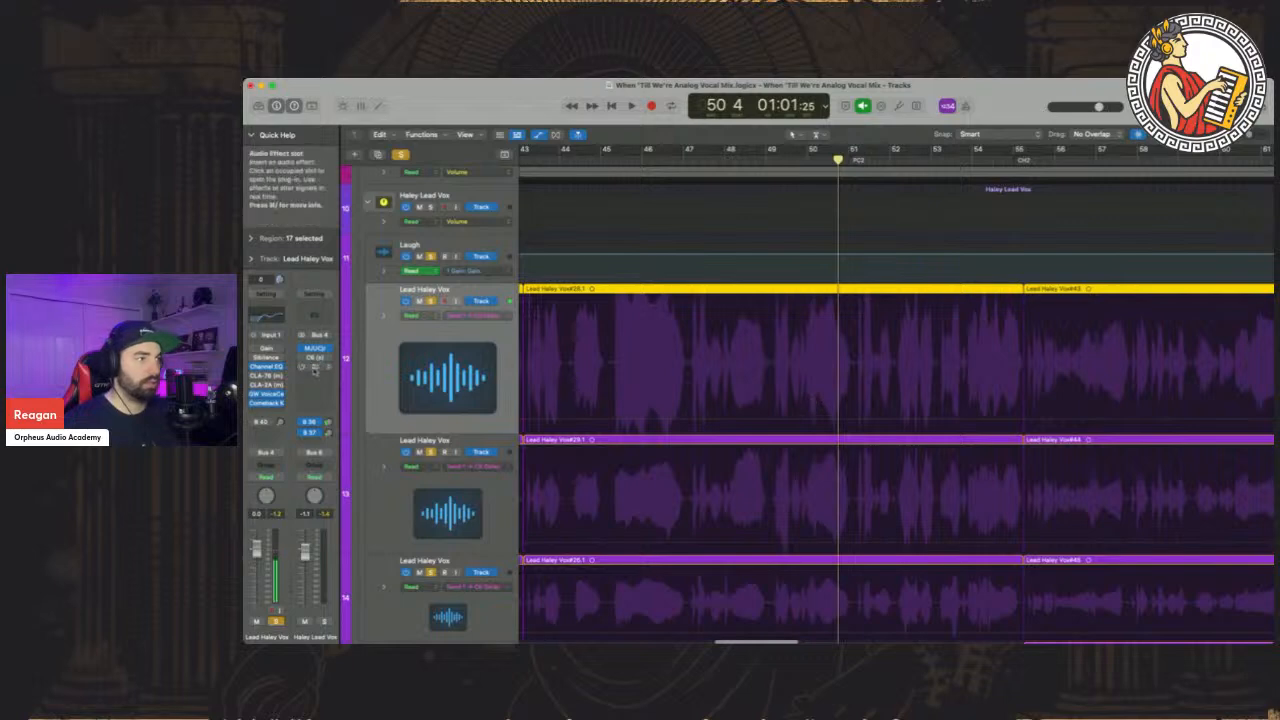
key(a)
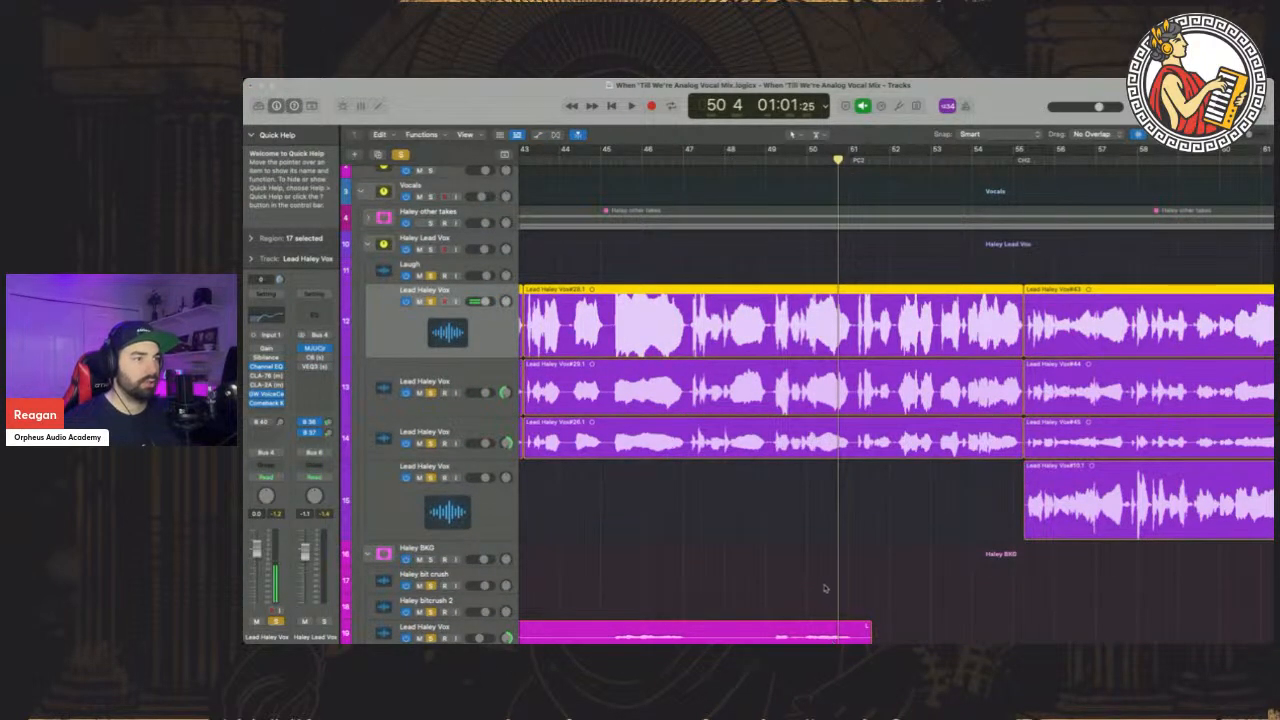
key(space)
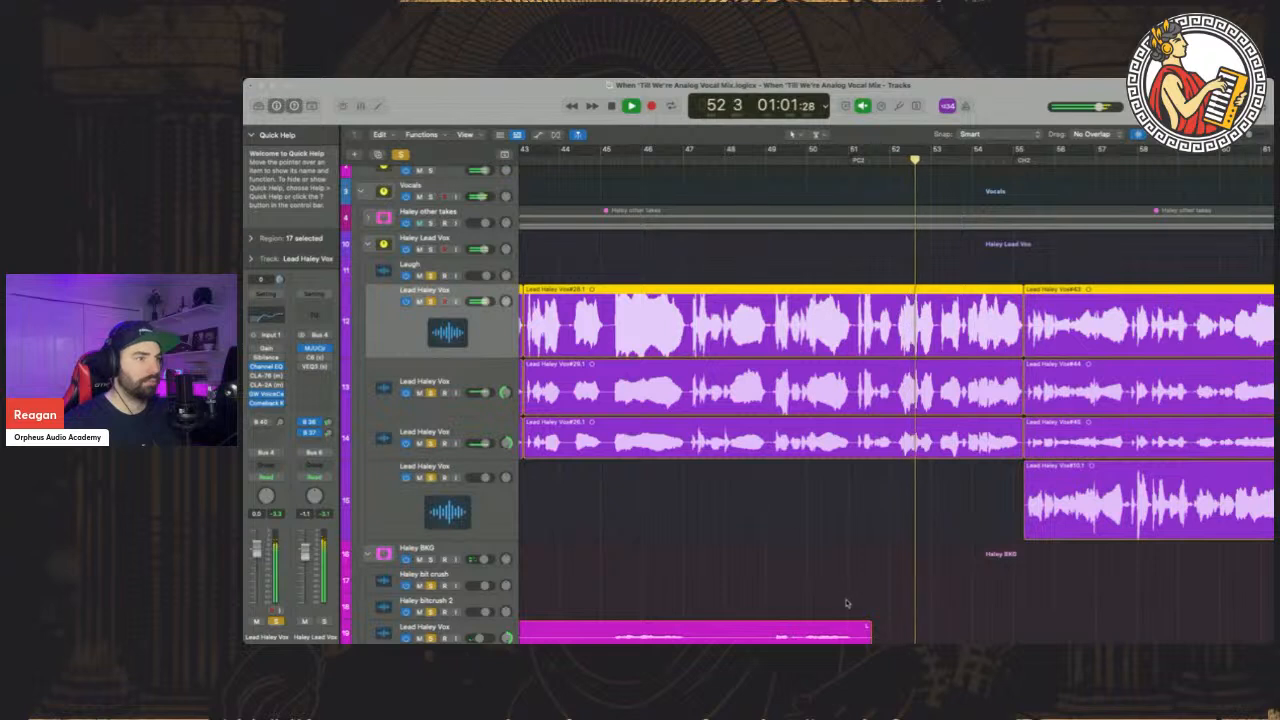
Replay the layered Haley leads from about bar 50 through pre-chorus 2 to check the short phrase near bar 51
click(812, 165)
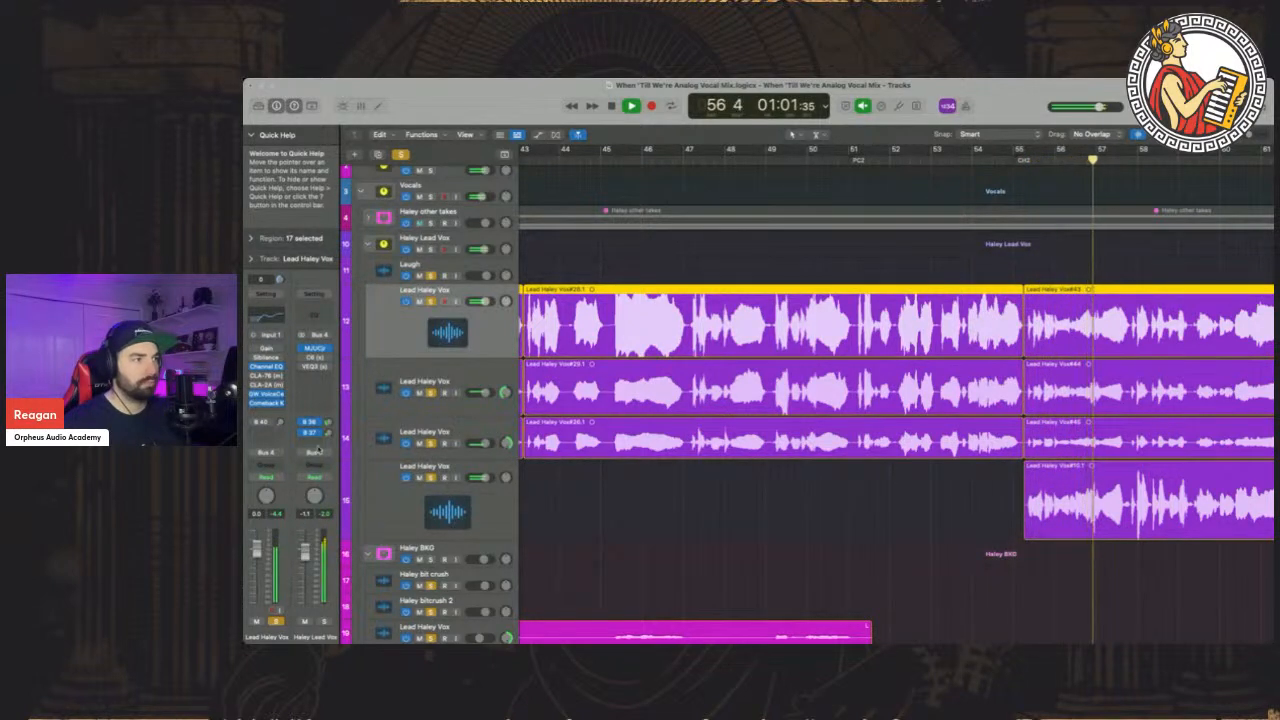
key(space)
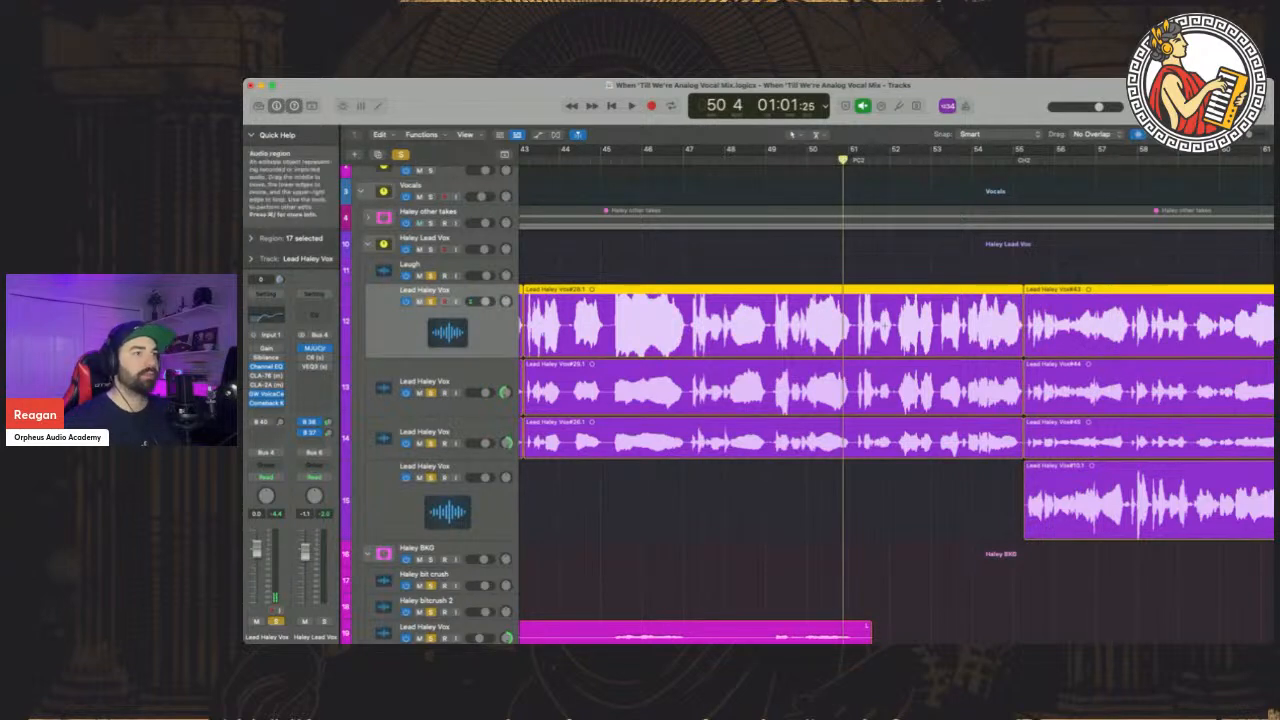
key(space)
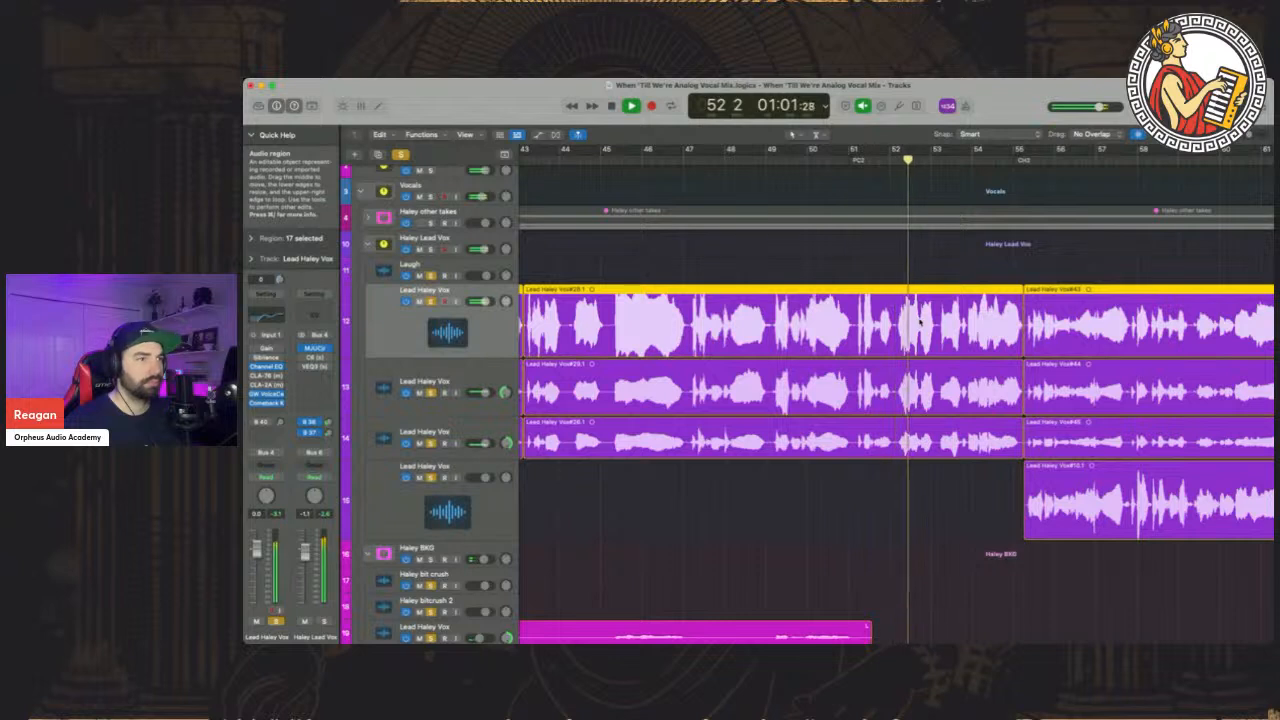
key(space)
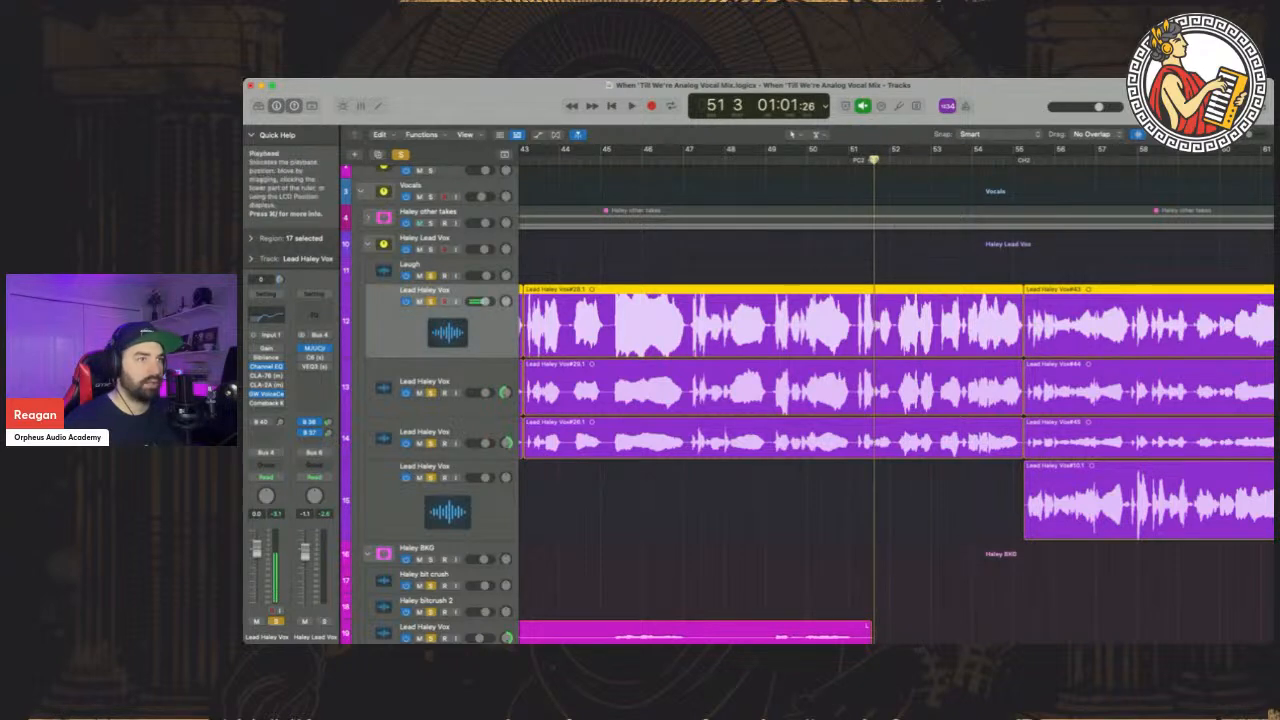
Split the main Lead Haley Vox region at about 51 3 and 52 1 to isolate the short phrase
click(875, 330)
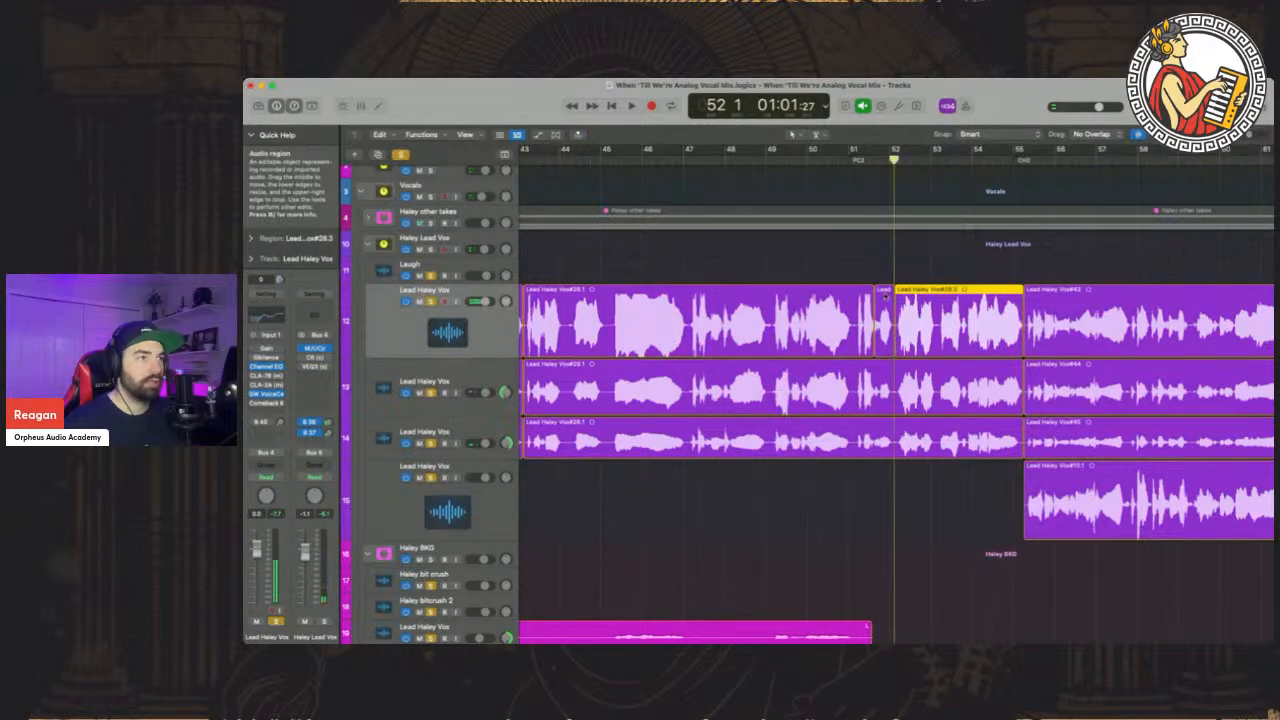
scroll(780, 365, down, 5)
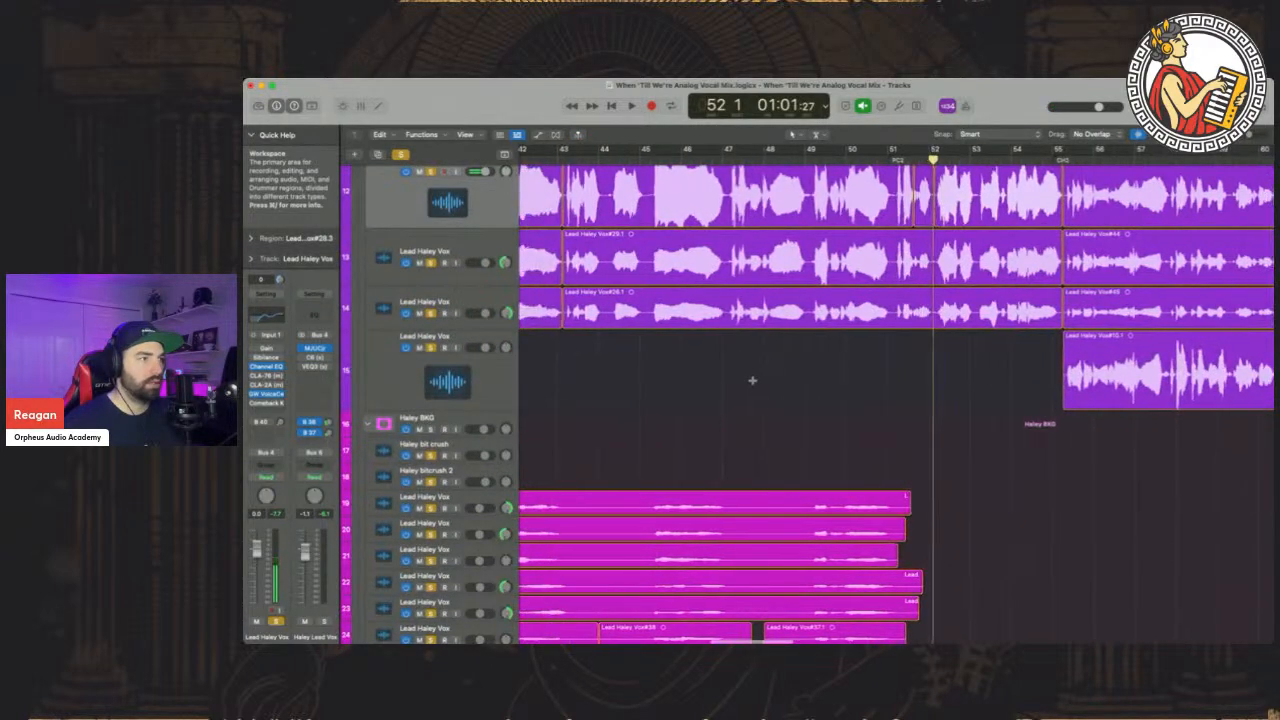
scroll(753, 380, up, 2)
drag(882, 195, 896, 436)
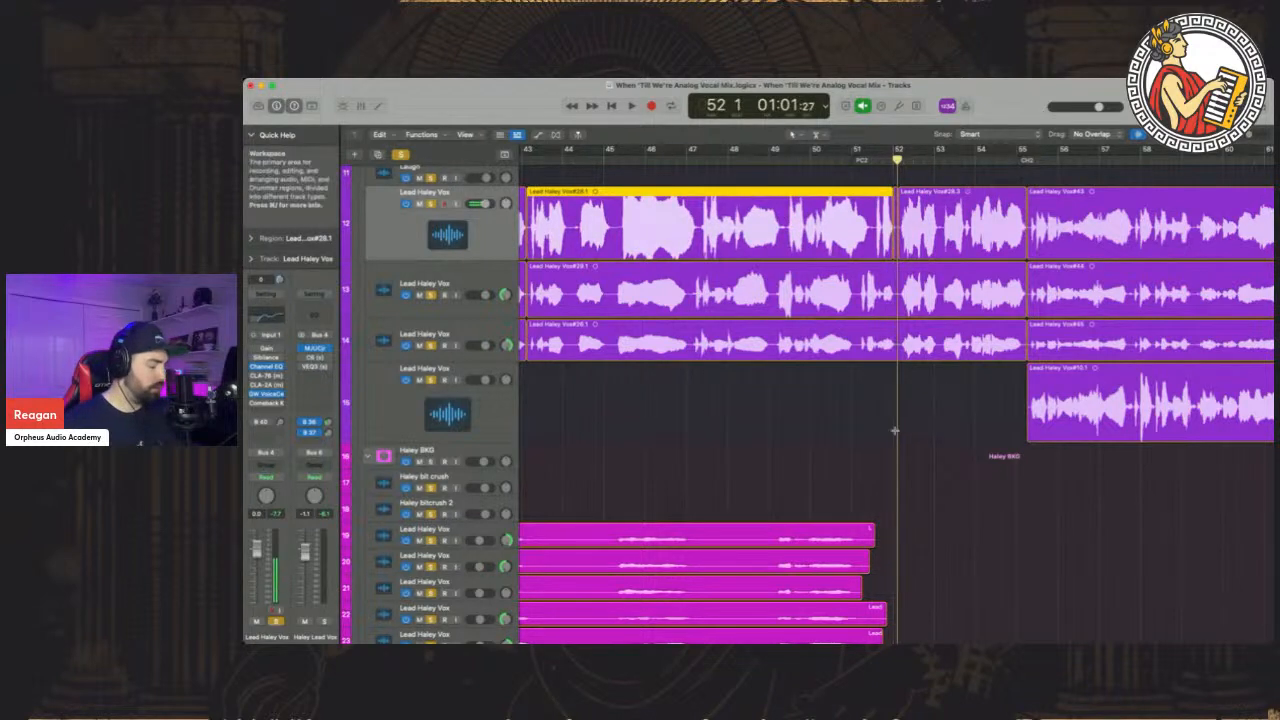
key(super+z)
Copy the isolated phrase onto the Haley bit crush track and align it with the original at about 51 3
click(887, 197)
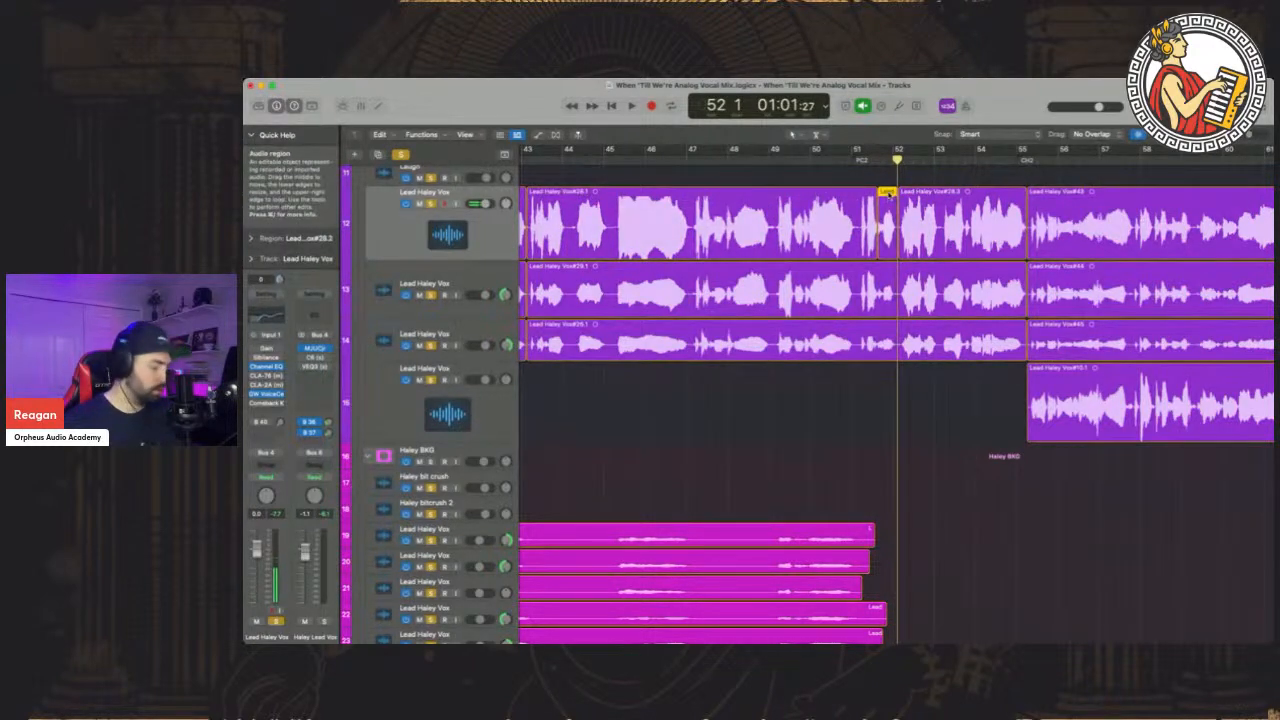
drag(887, 197, 875, 483)
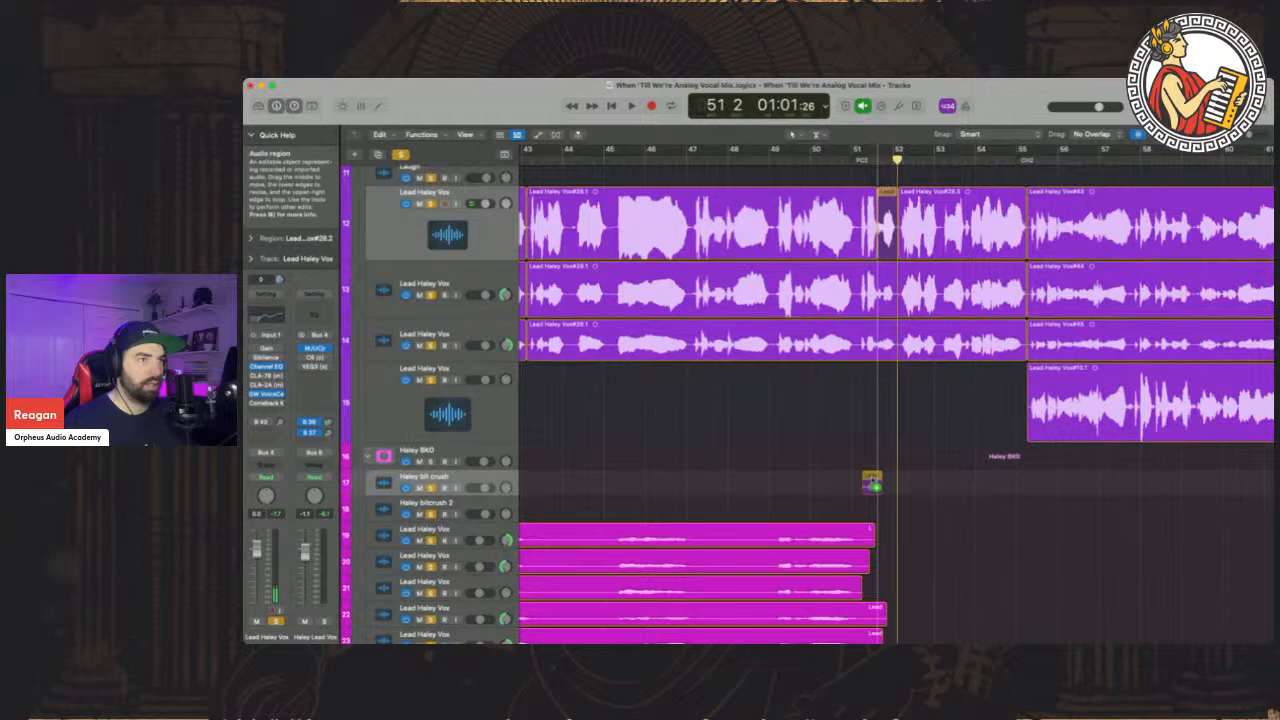
drag(874, 483, 874, 482)
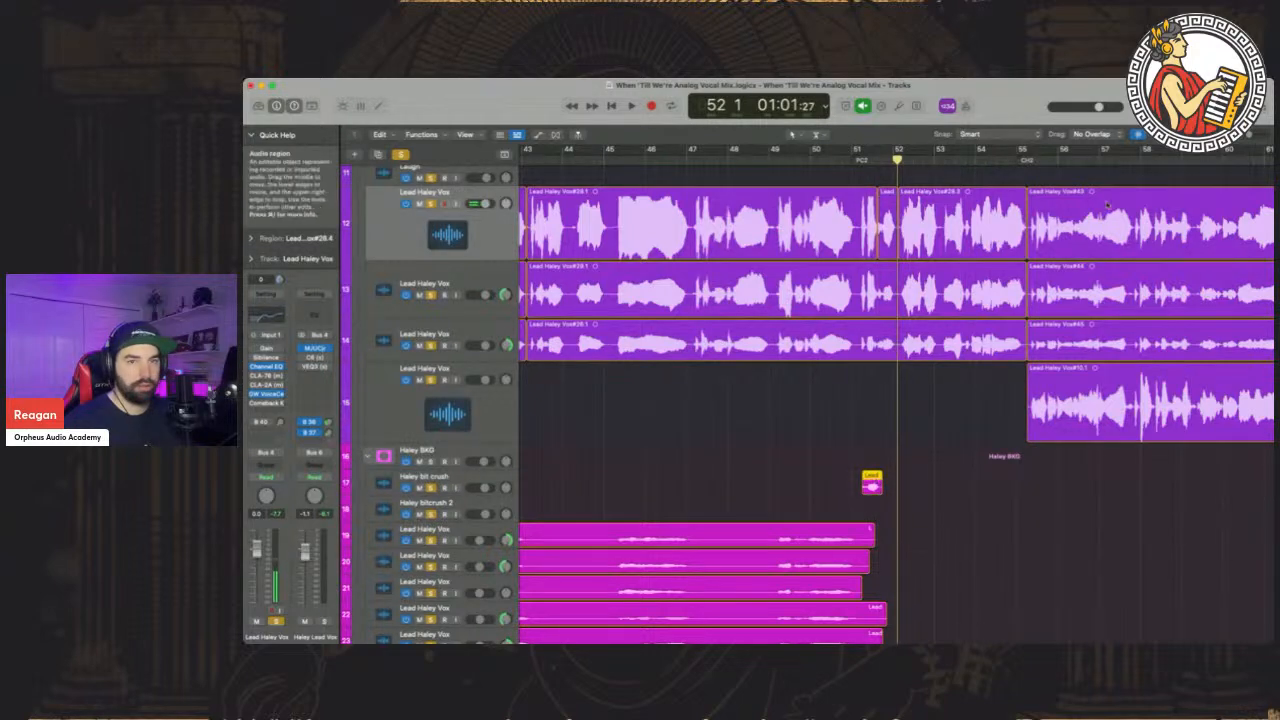
drag(1248, 136, 1254, 137)
scroll(945, 400, right, 3)
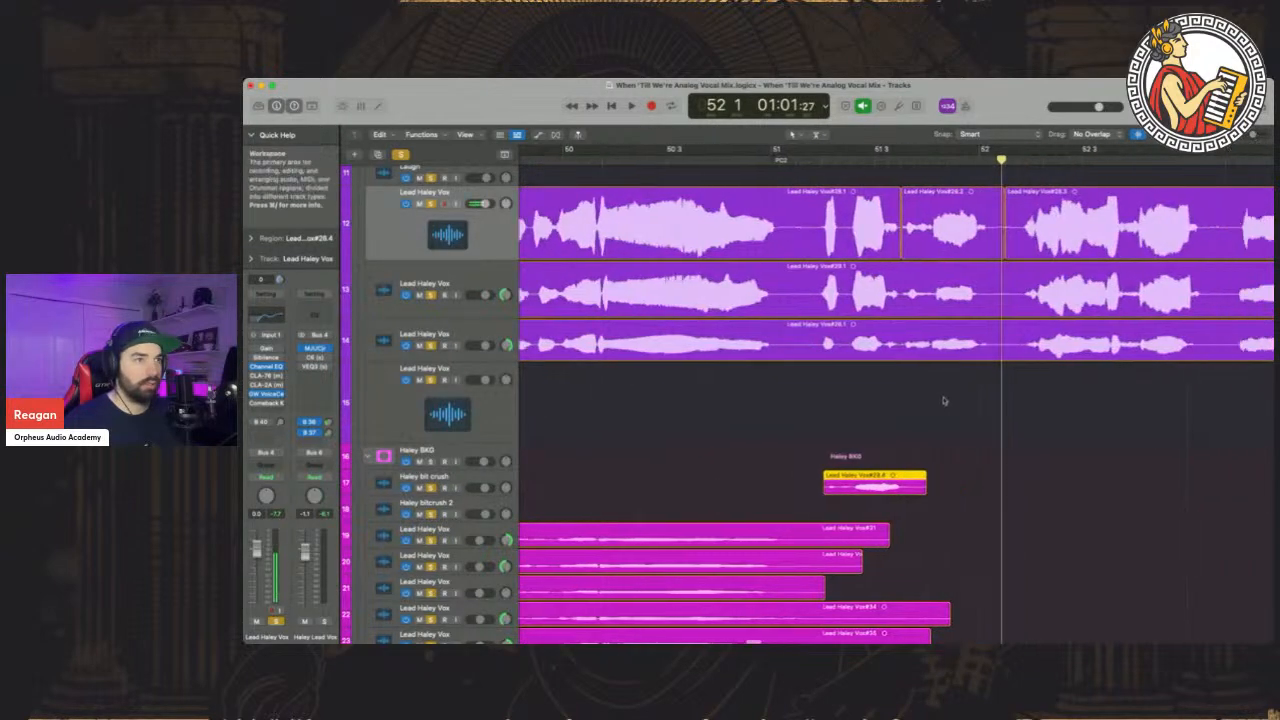
drag(787, 476, 865, 477)
Bypass VocalSynth and Bitcrusher on the Haley bit crush track and play the copied phrase with the leads from about bar 51
click(828, 158)
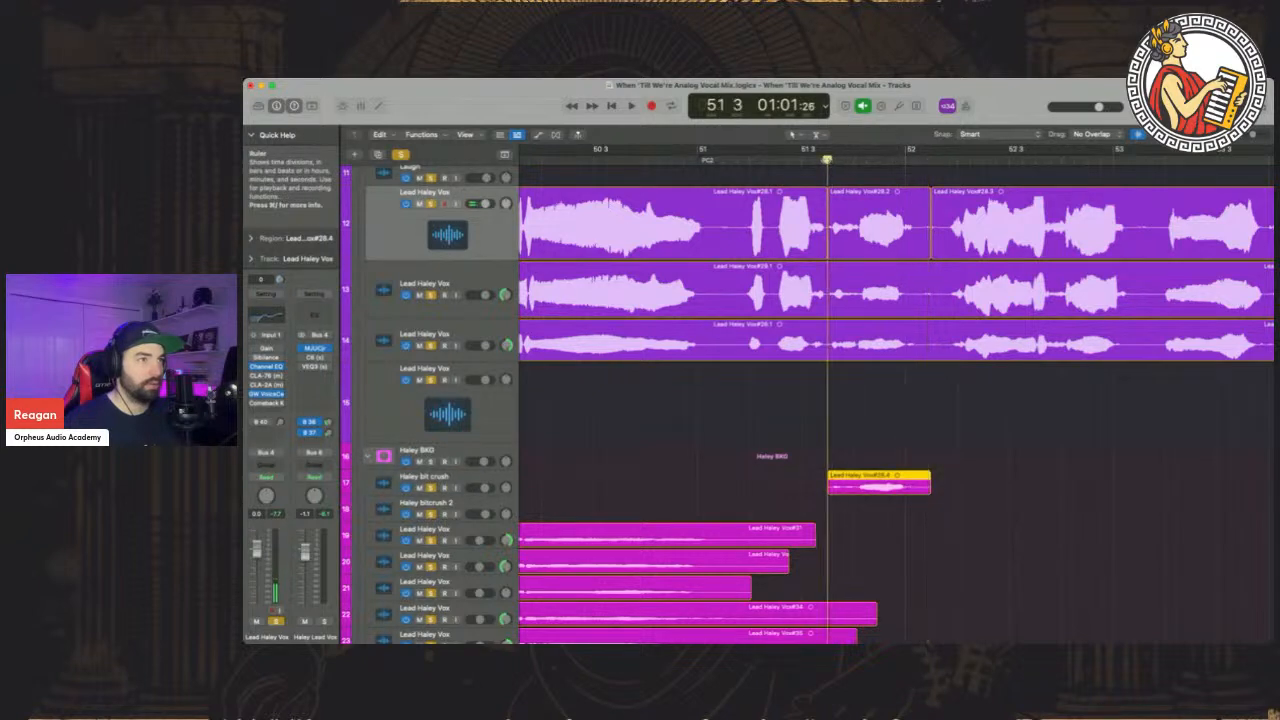
click(456, 480)
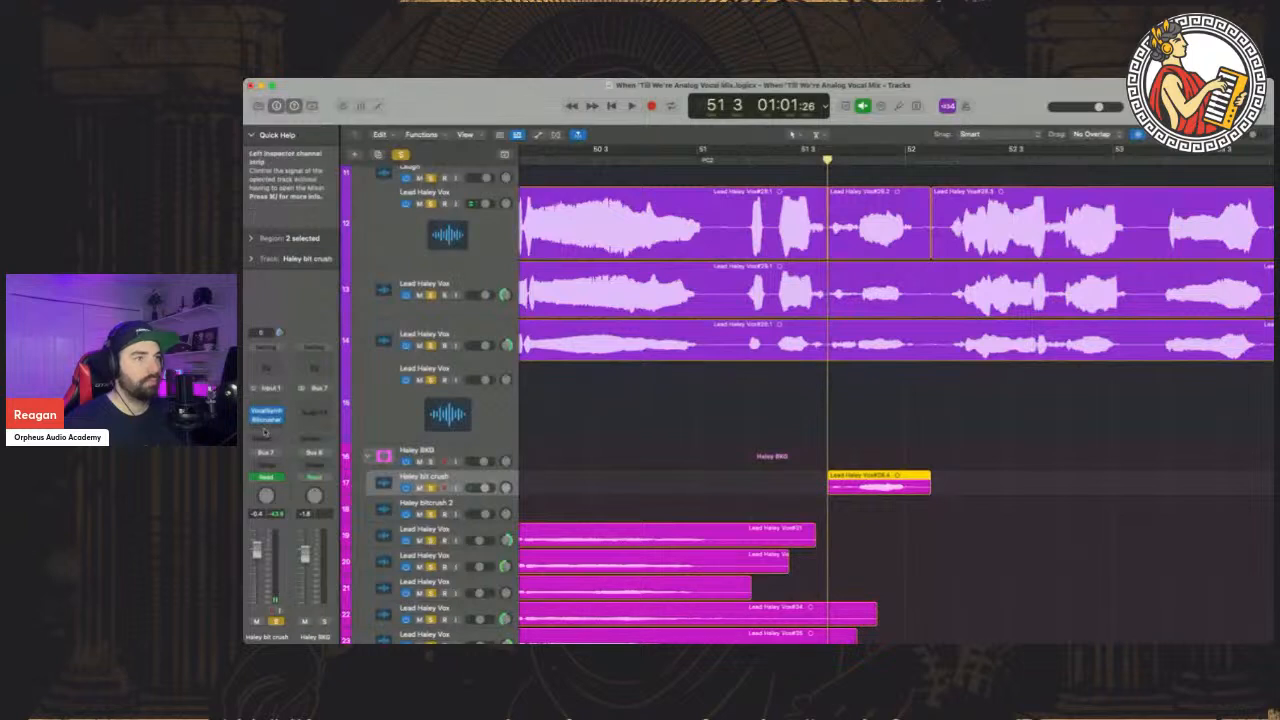
key(space)
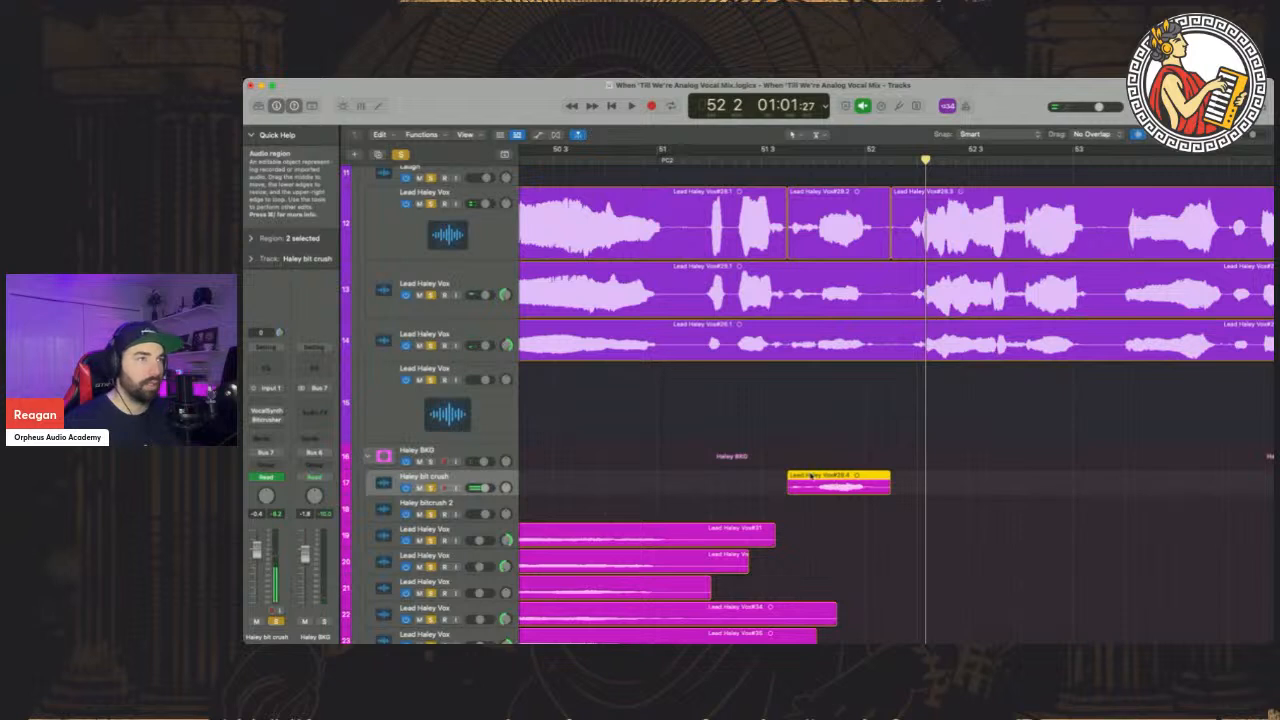
click(690, 160)
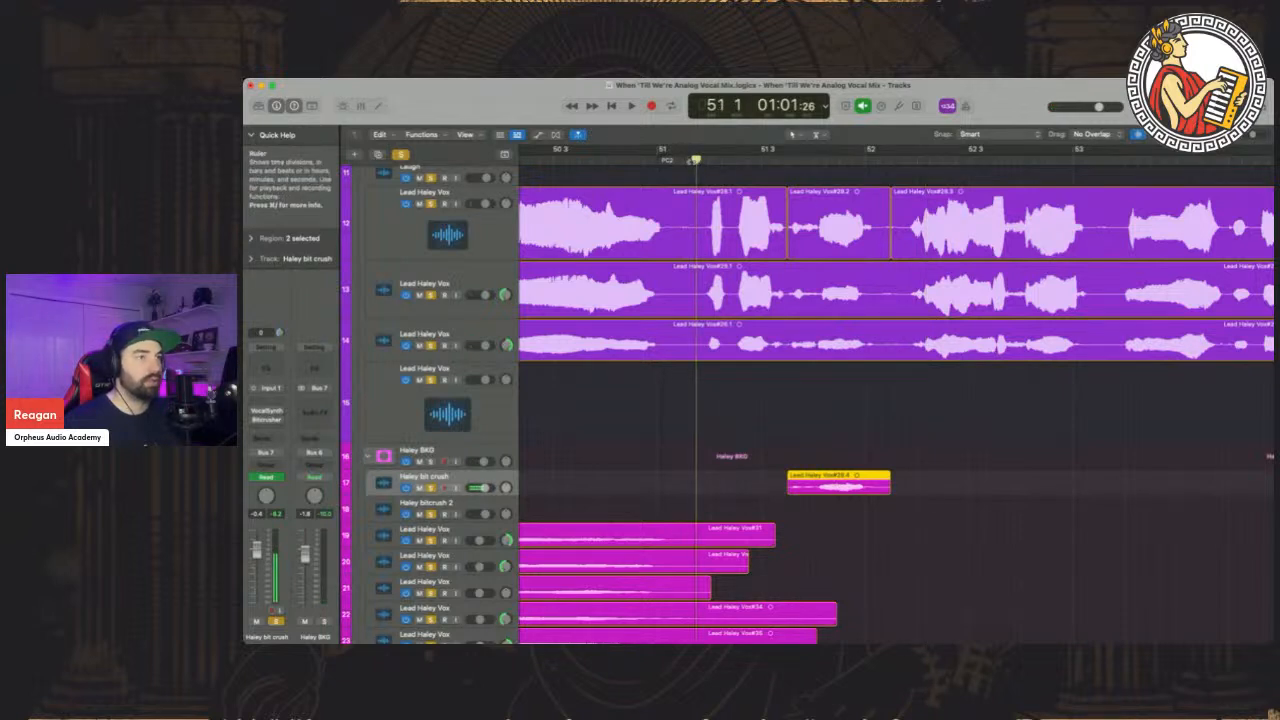
key(space)
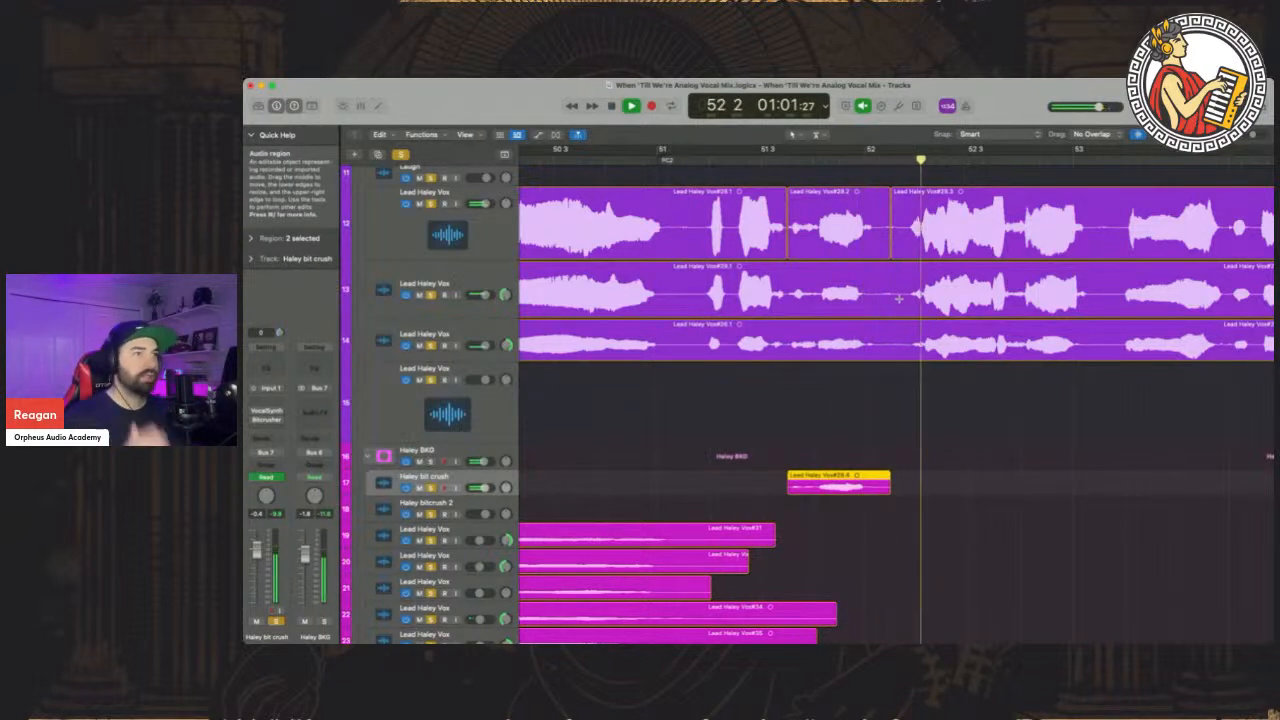
key(space)
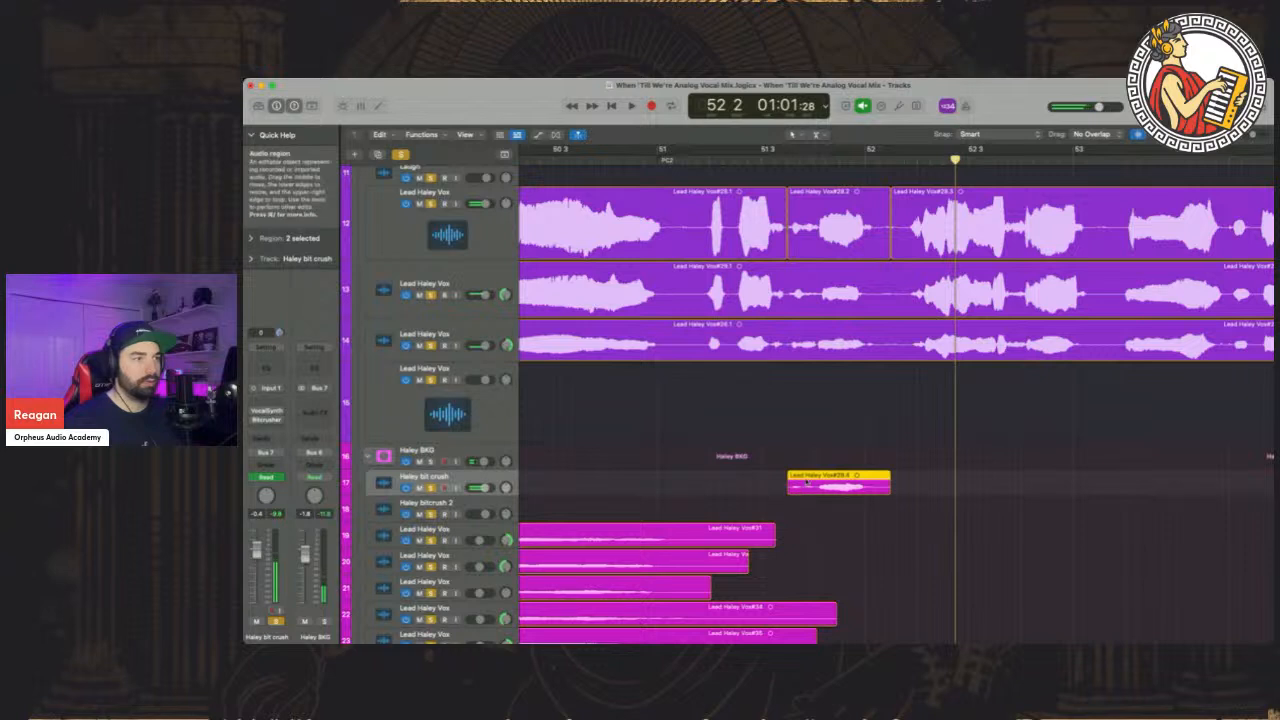
Move the copied phrase on the Haley bit crush track to start at 52 1 and play it as an echo
drag(807, 481, 918, 478)
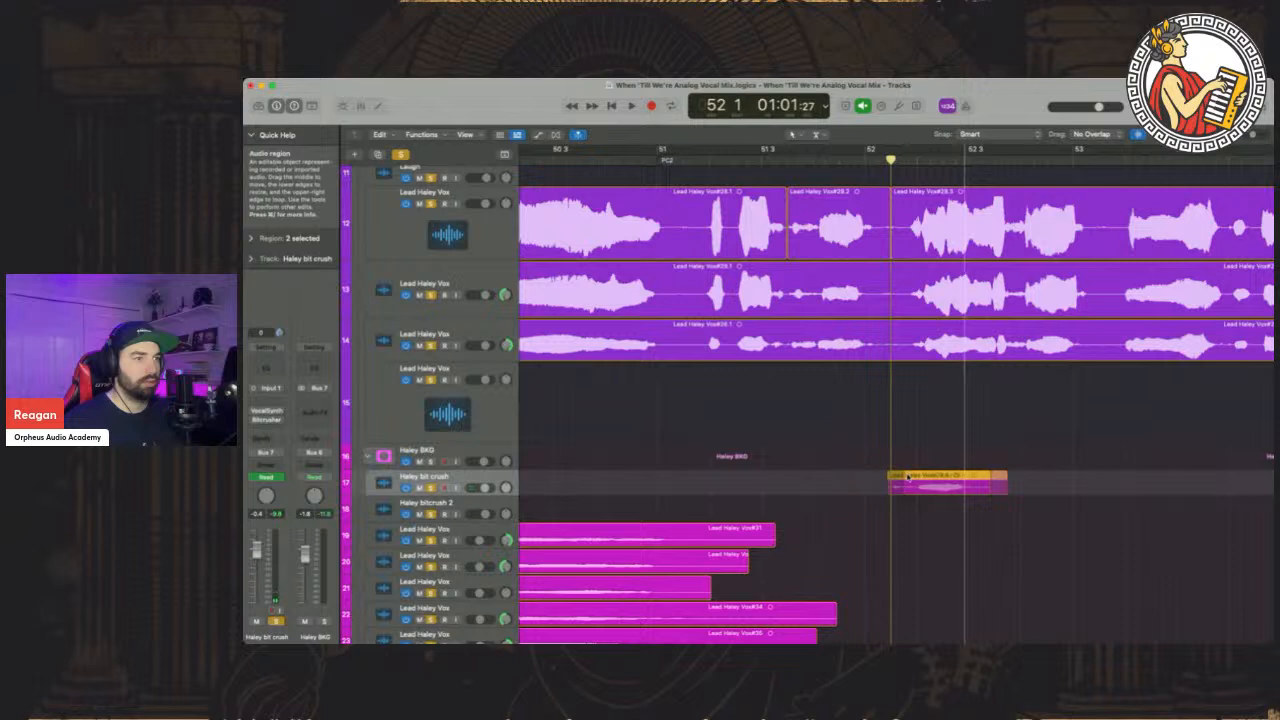
drag(912, 477, 910, 477)
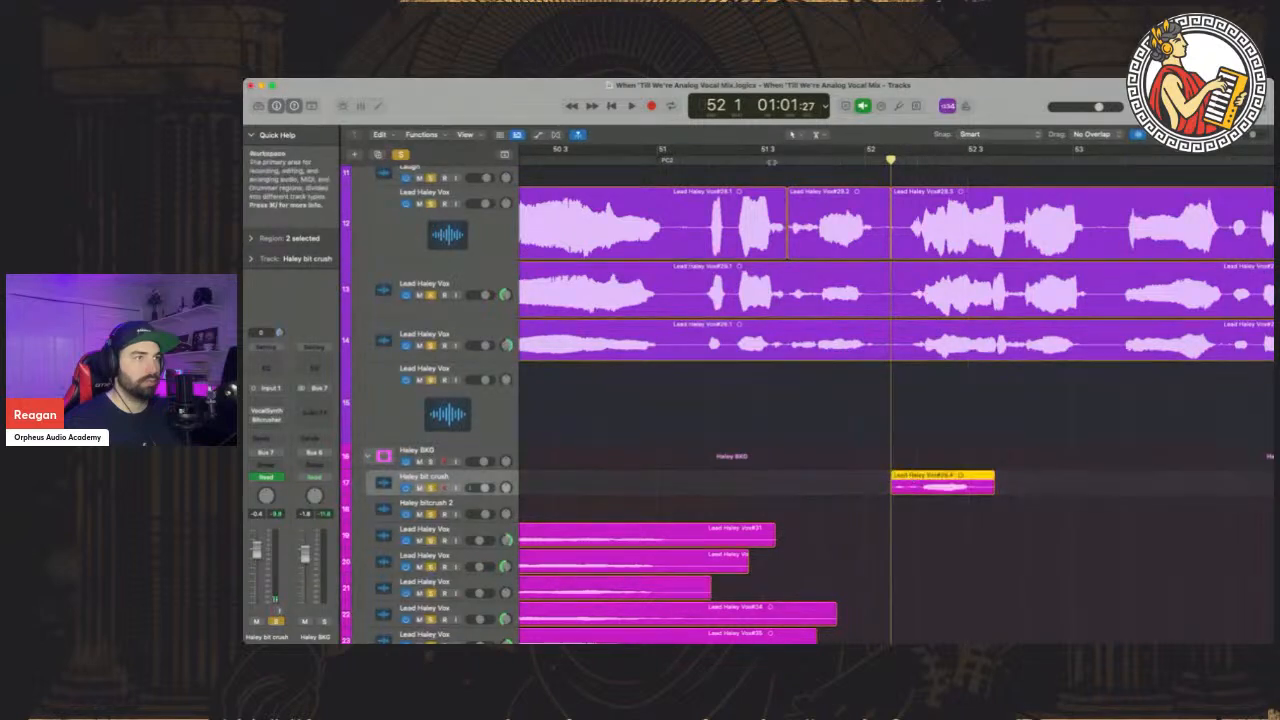
click(735, 160)
key(space)
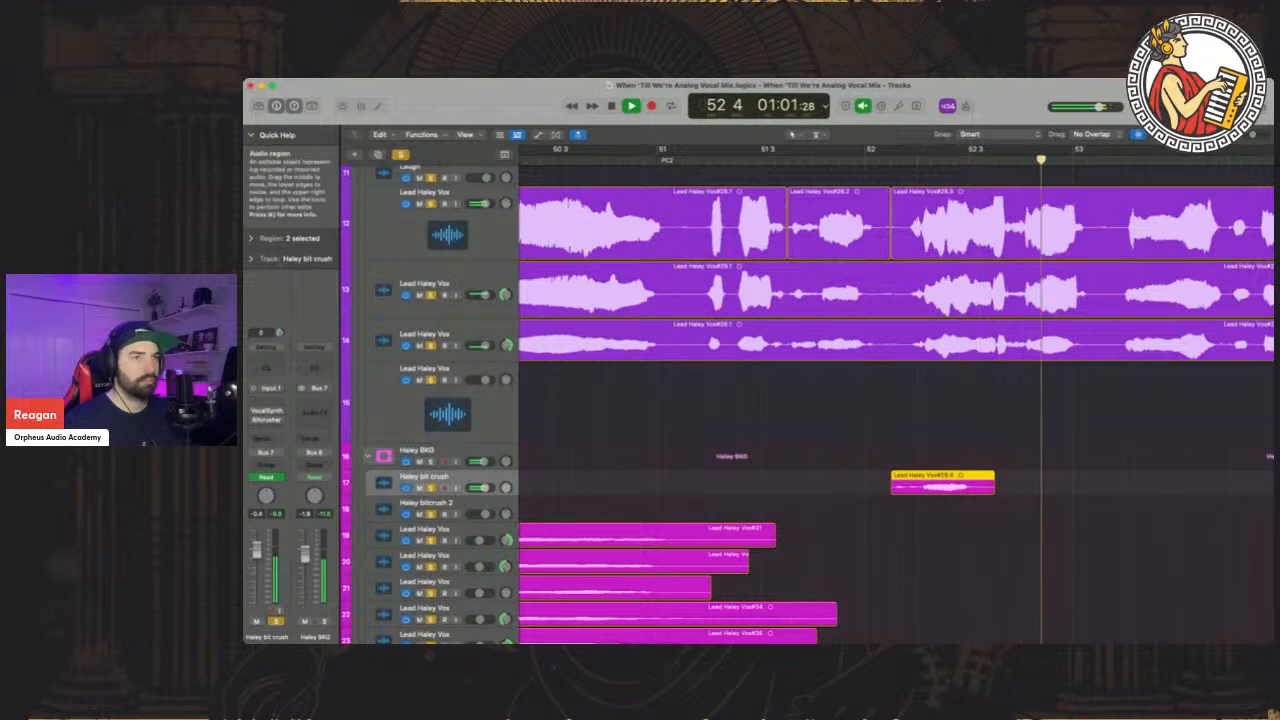
key(space)
Play pre-chorus 2 from about bar 51 into chorus 2, checking the echoed phrase against the layered Haley leads
drag(1254, 137, 1249, 136)
scroll(937, 386, right, 3)
scroll(935, 385, right, 1)
scroll(833, 414, right, 5)
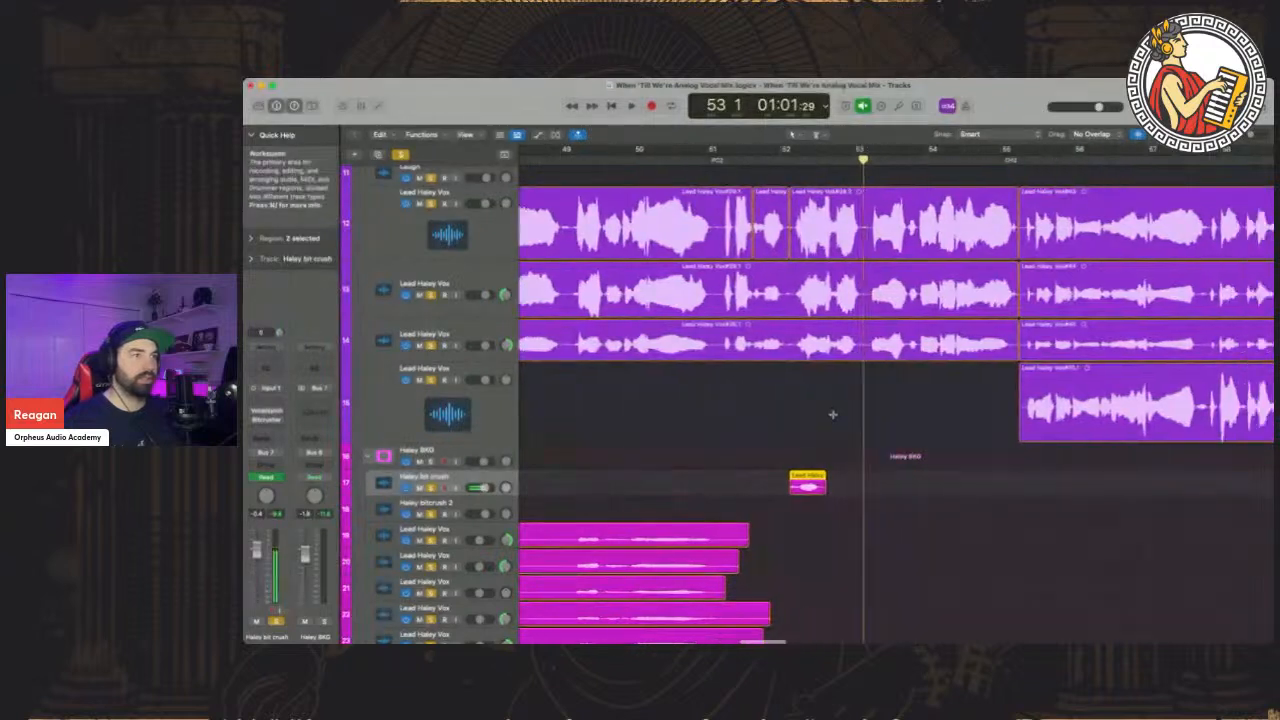
scroll(833, 414, right, 4)
key(space)
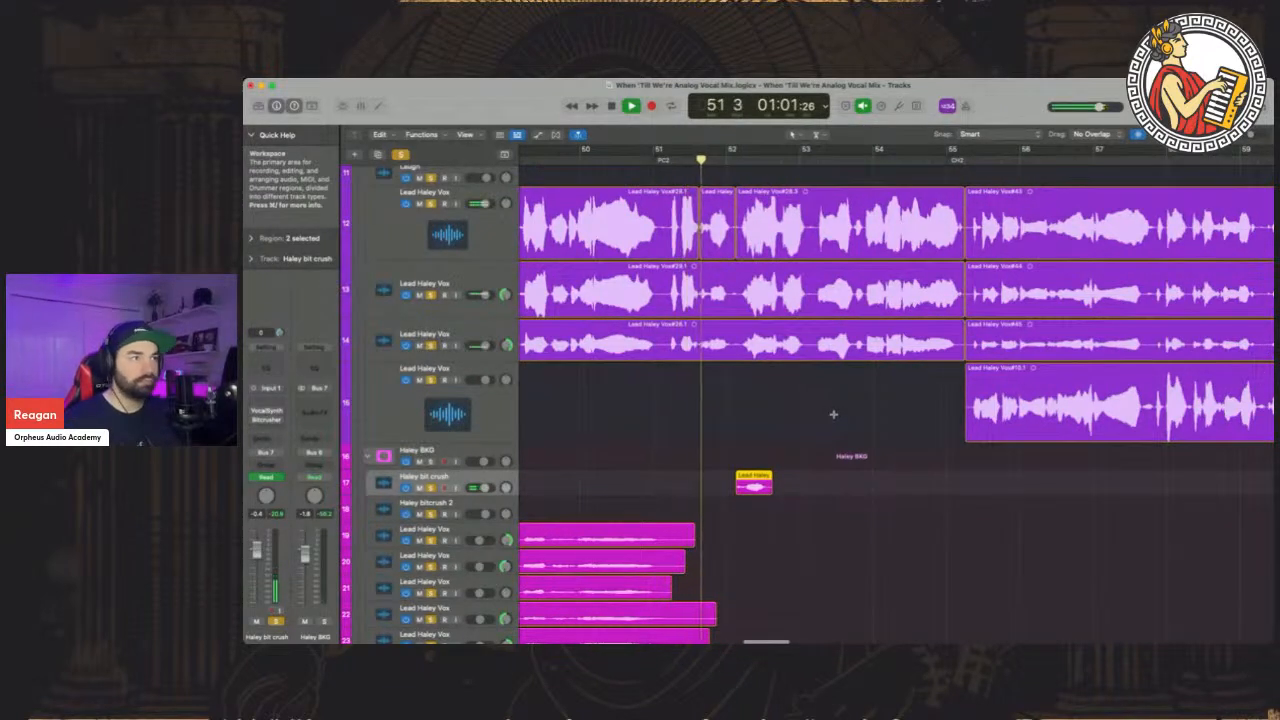
scroll(836, 412, right, 2)
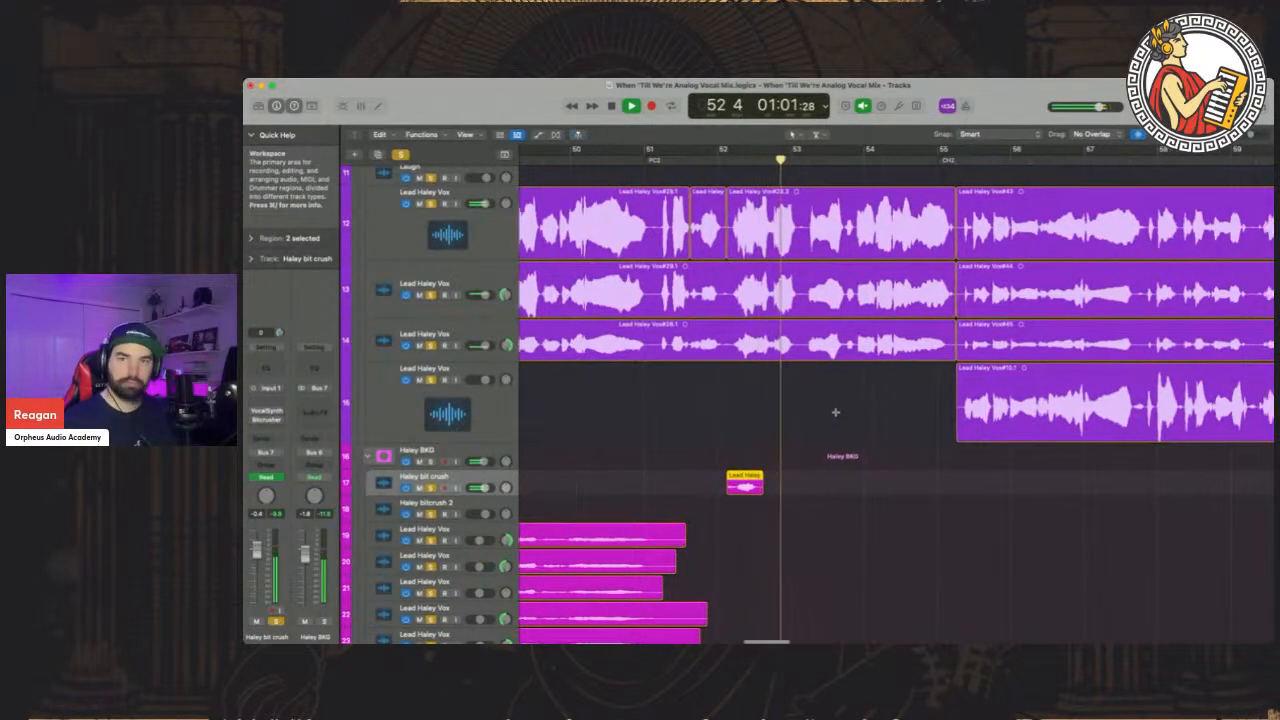
scroll(836, 412, right, 6)
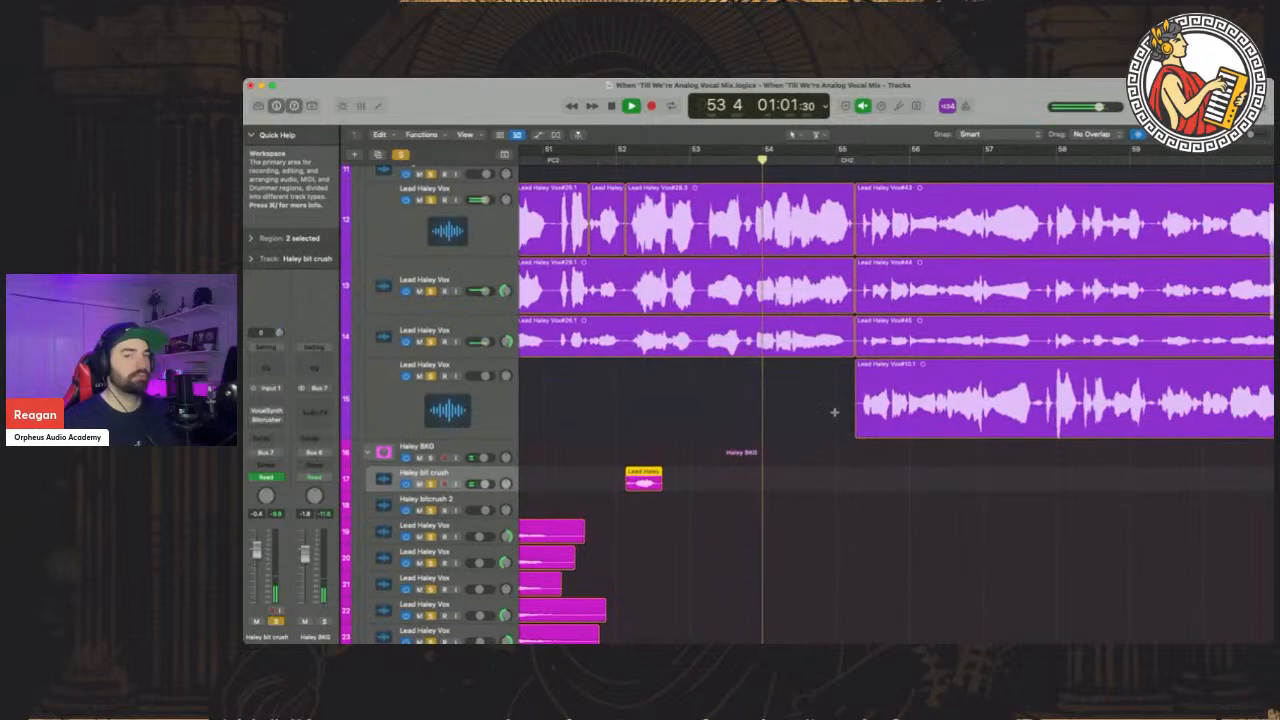
scroll(837, 410, right, 4)
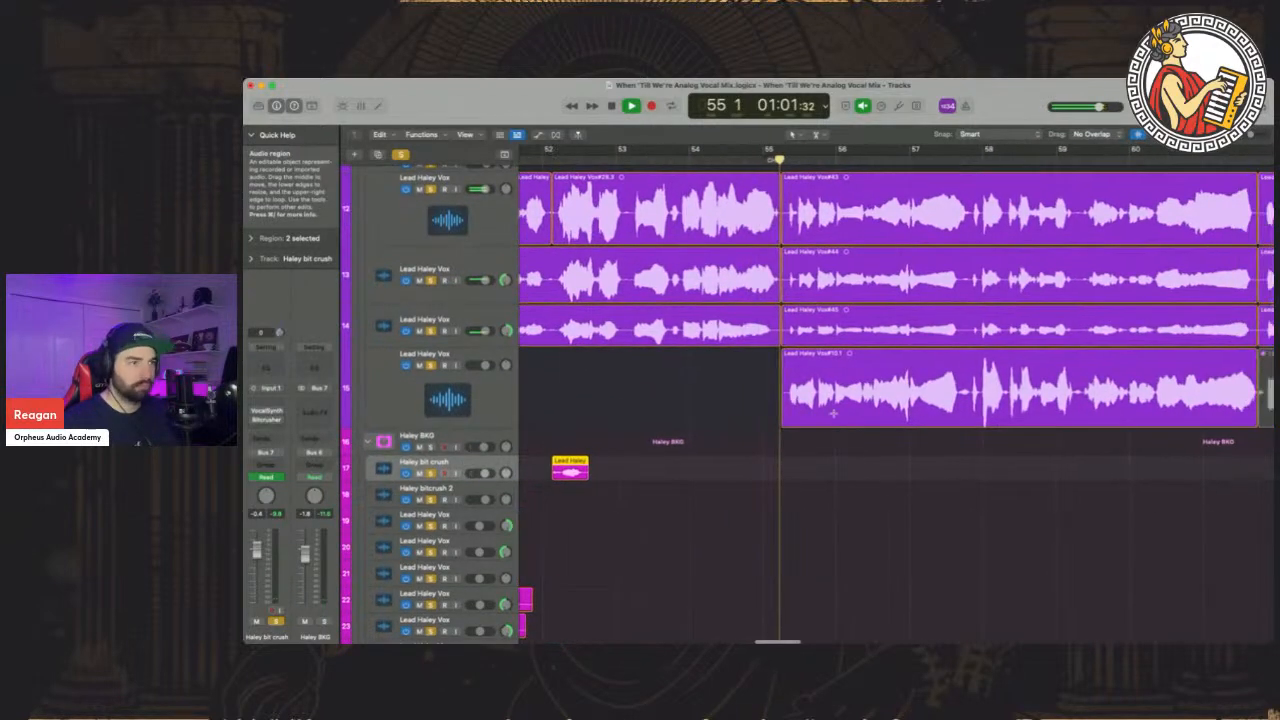
scroll(1085, 357, right, 8)
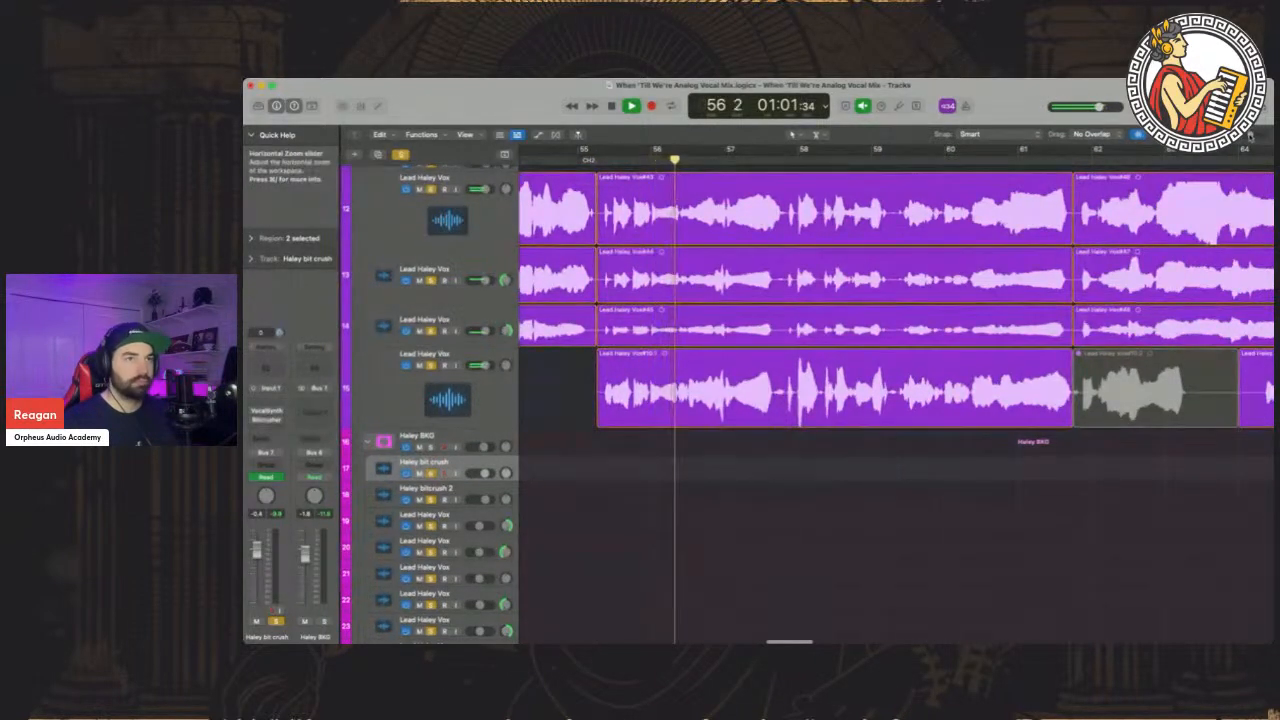
drag(1252, 136, 1247, 138)
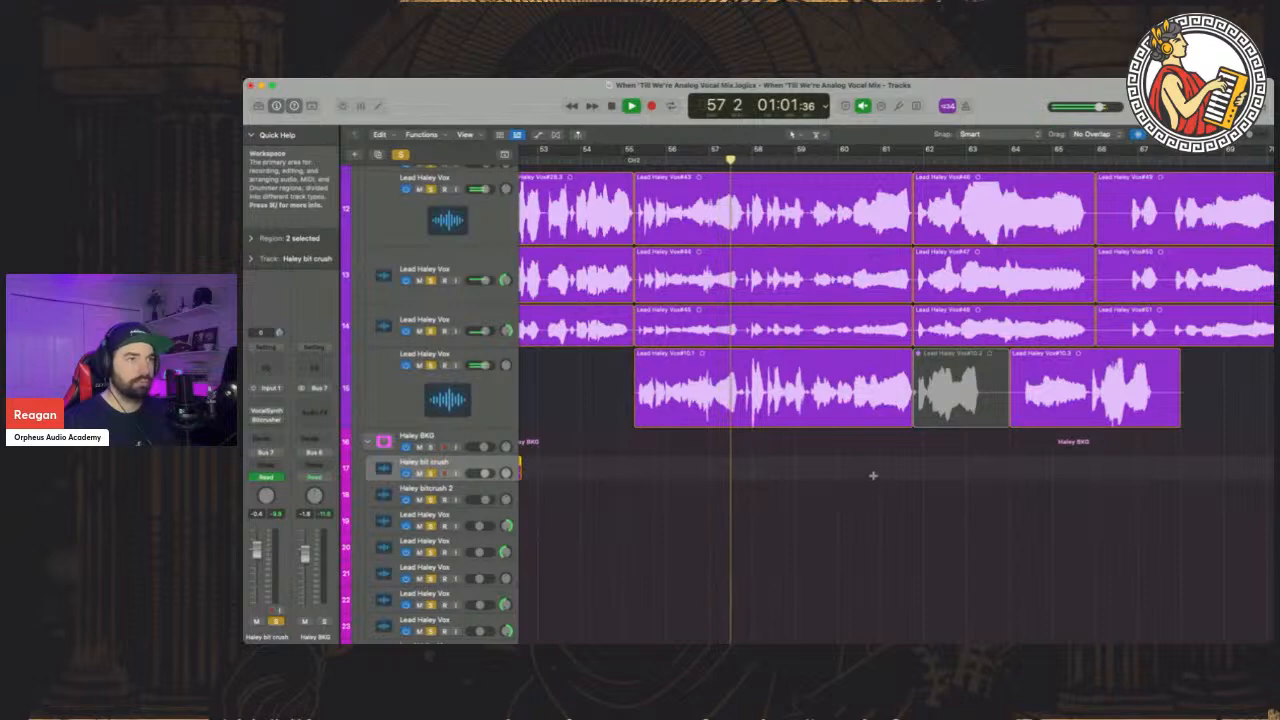
Solo Lead Reagan Vox, R Lead L and R Lead R while chorus 2 plays
scroll(880, 470, down, 10)
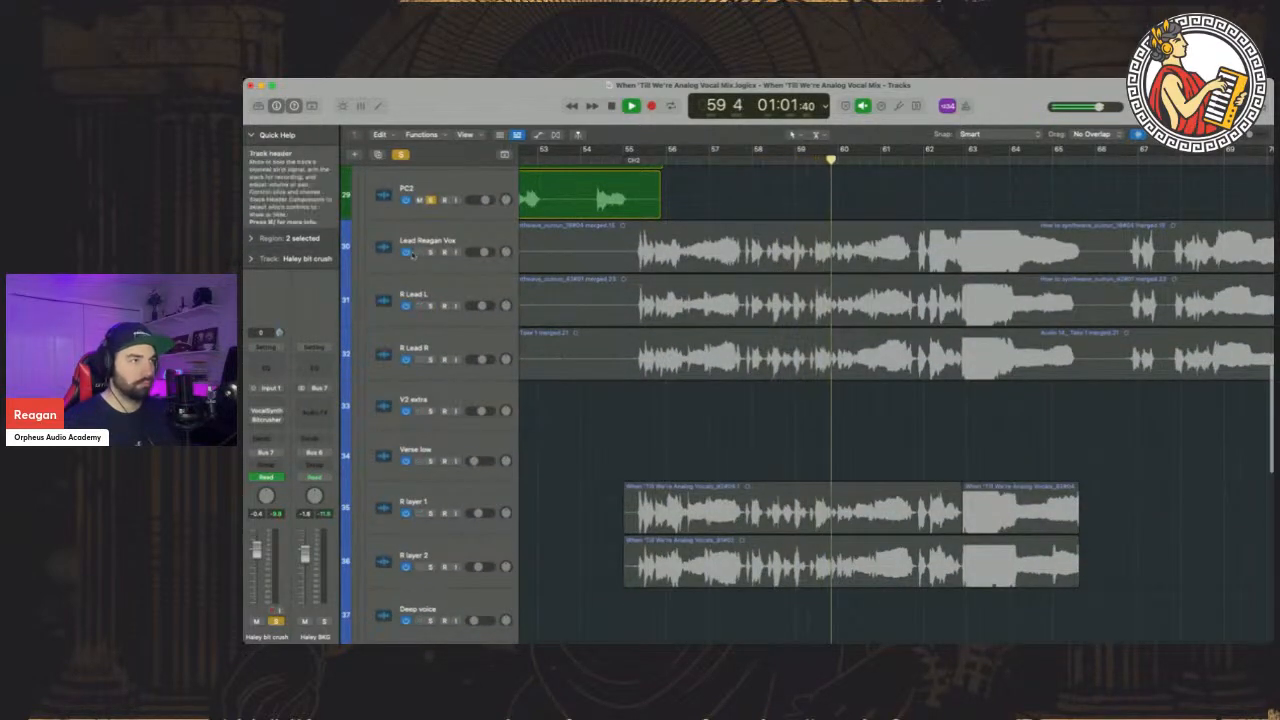
click(431, 252)
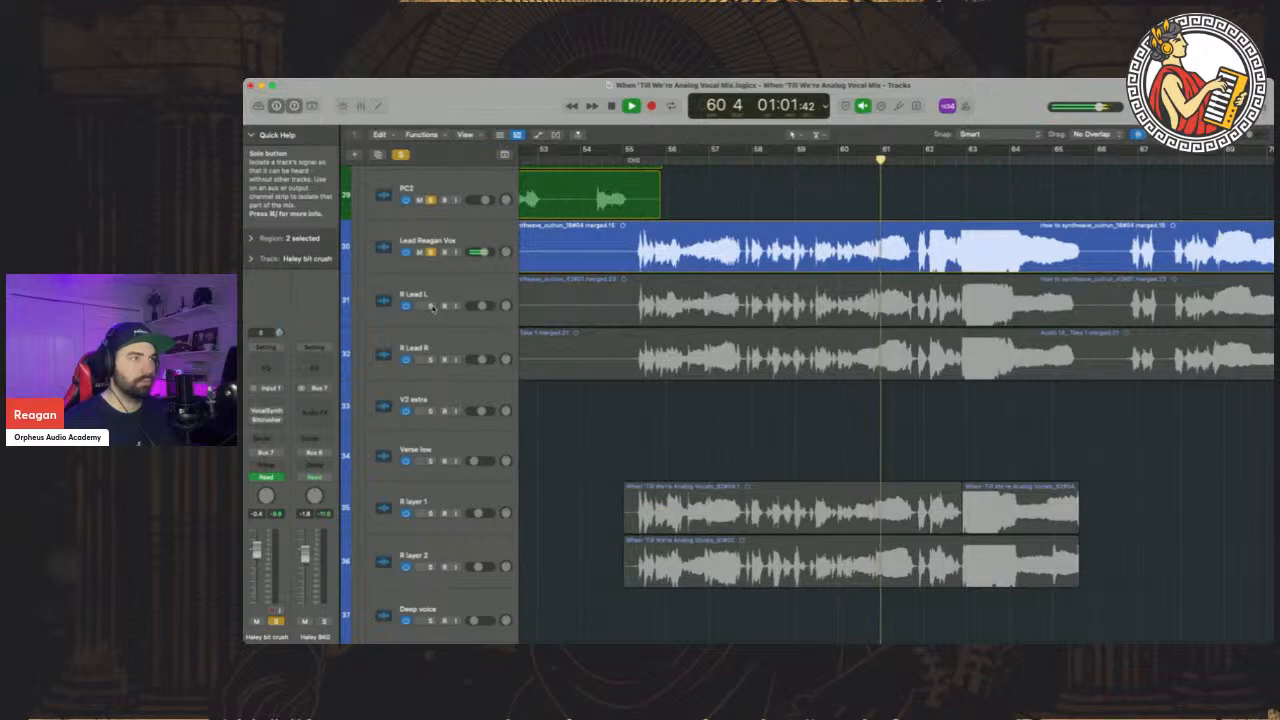
click(431, 305)
click(431, 359)
scroll(585, 288, up, 1)
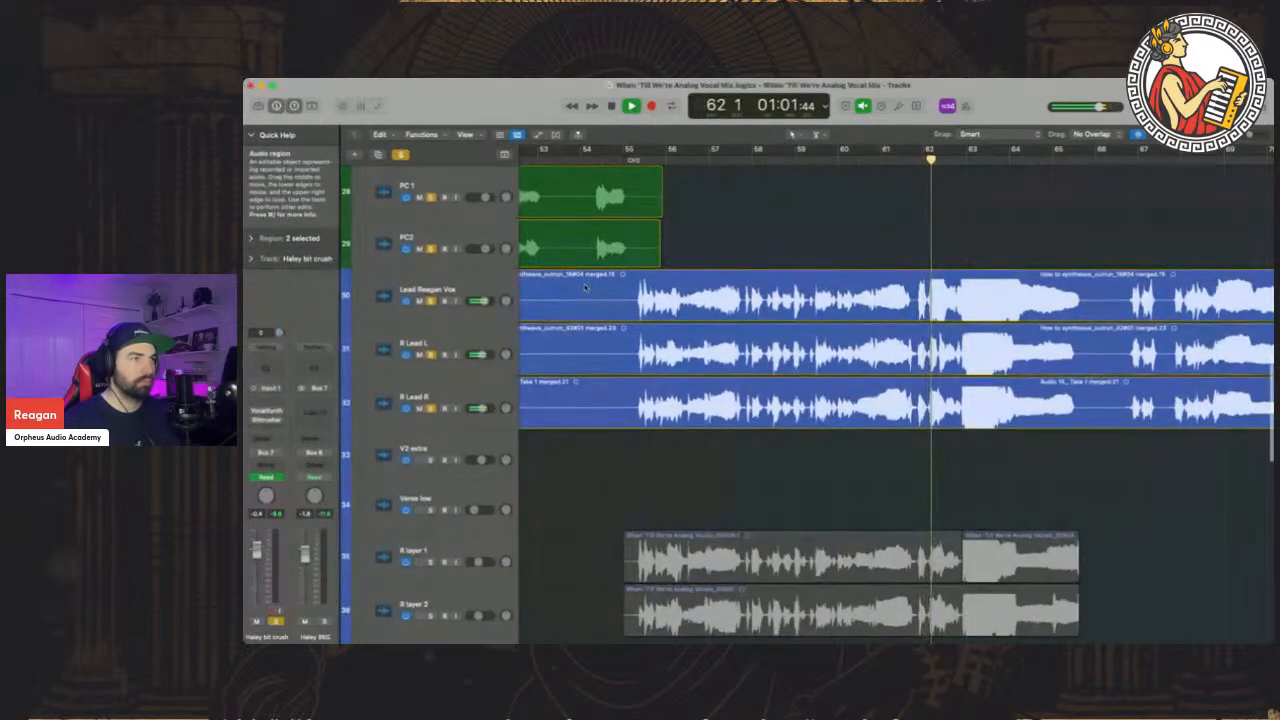
Add R layer 1, R layer 2, Chorus support 1 and Chorus support 2 to the soloed vocals while chorus 2 plays
scroll(585, 288, right, 3)
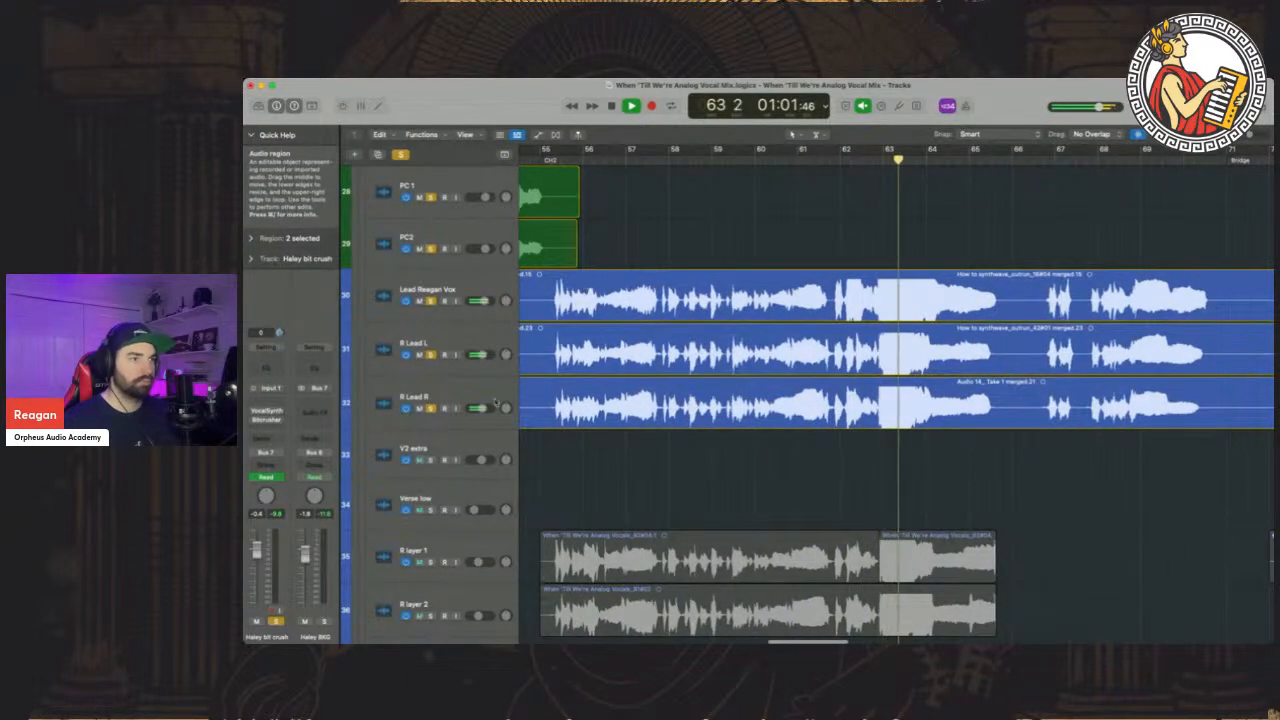
scroll(432, 430, down, 3)
click(431, 410)
click(431, 464)
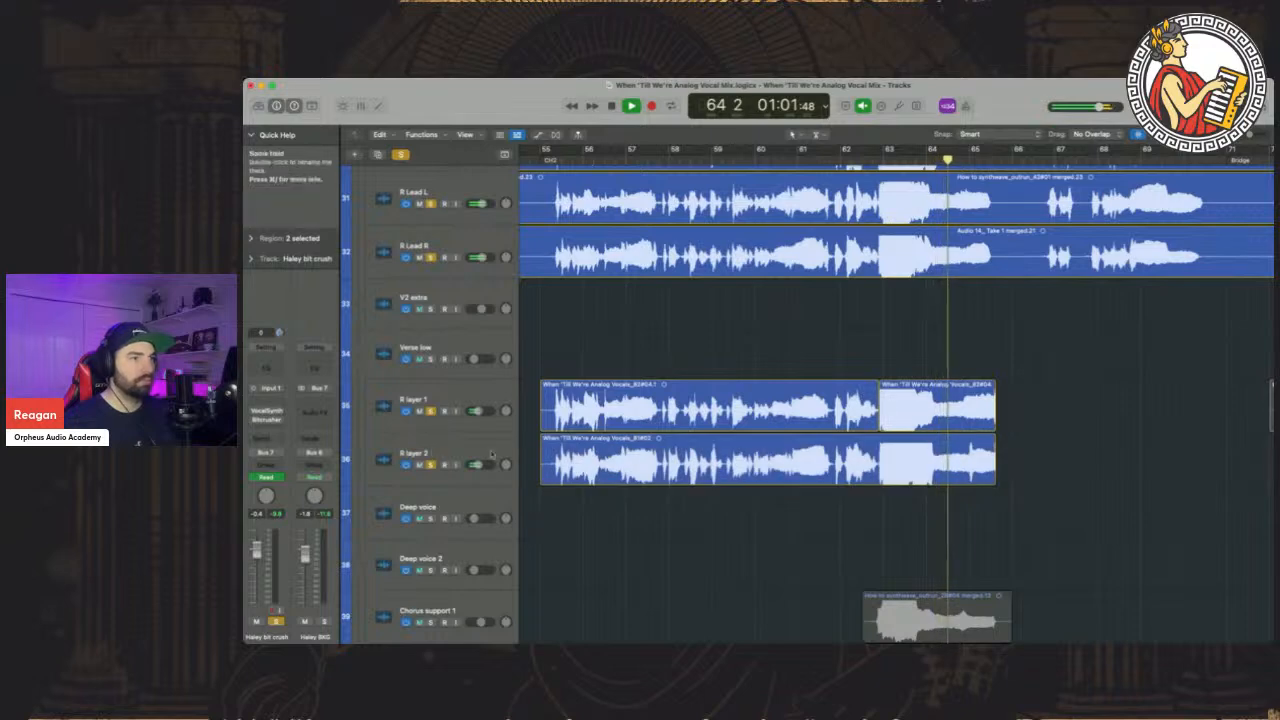
scroll(432, 412, down, 3)
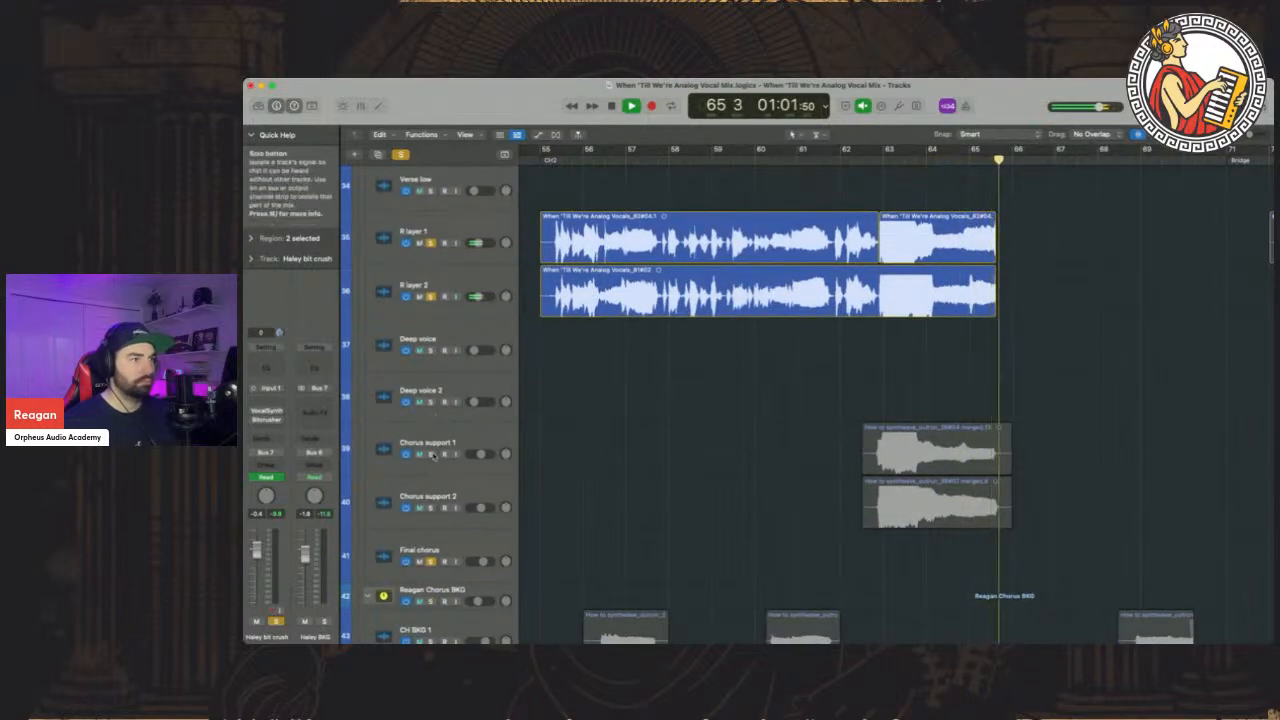
click(431, 454)
click(431, 508)
scroll(631, 469, down, 7)
scroll(631, 469, down, 2)
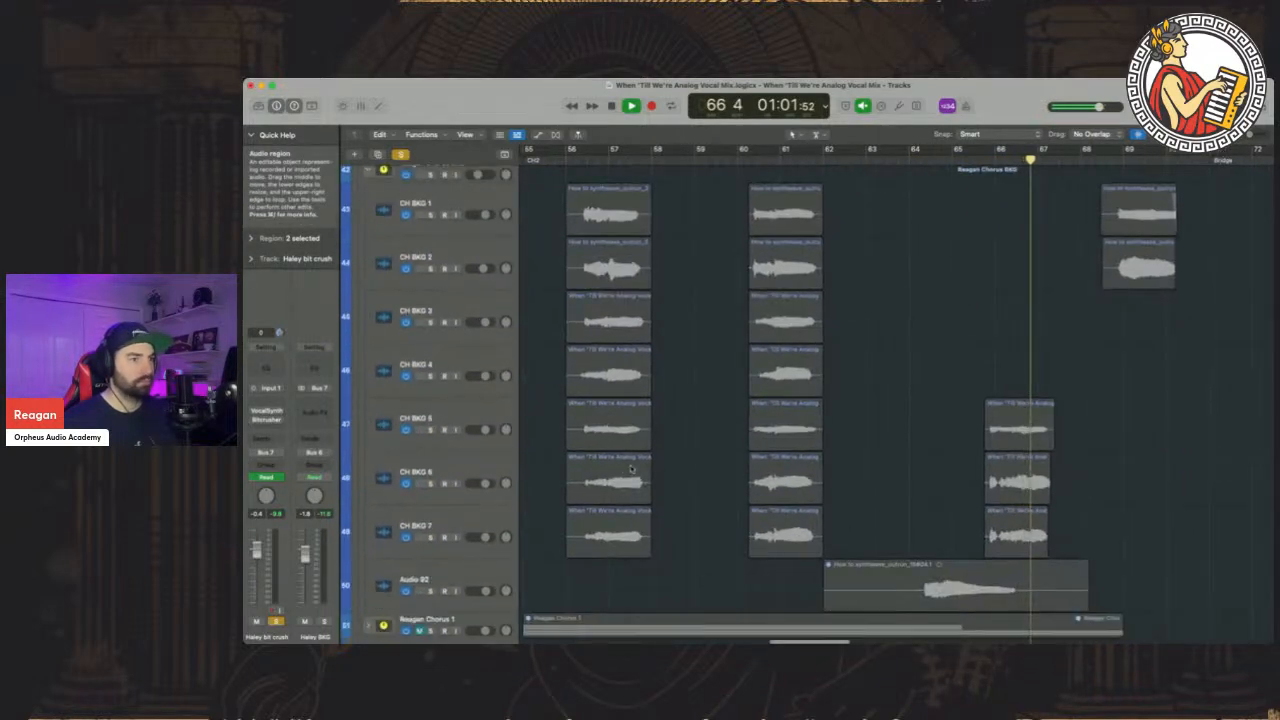
scroll(704, 422, up, 8)
key(space)
Replay chorus 2 from about 61 3 with the soloed Haley leads and Reagan layers together
scroll(704, 422, up, 10)
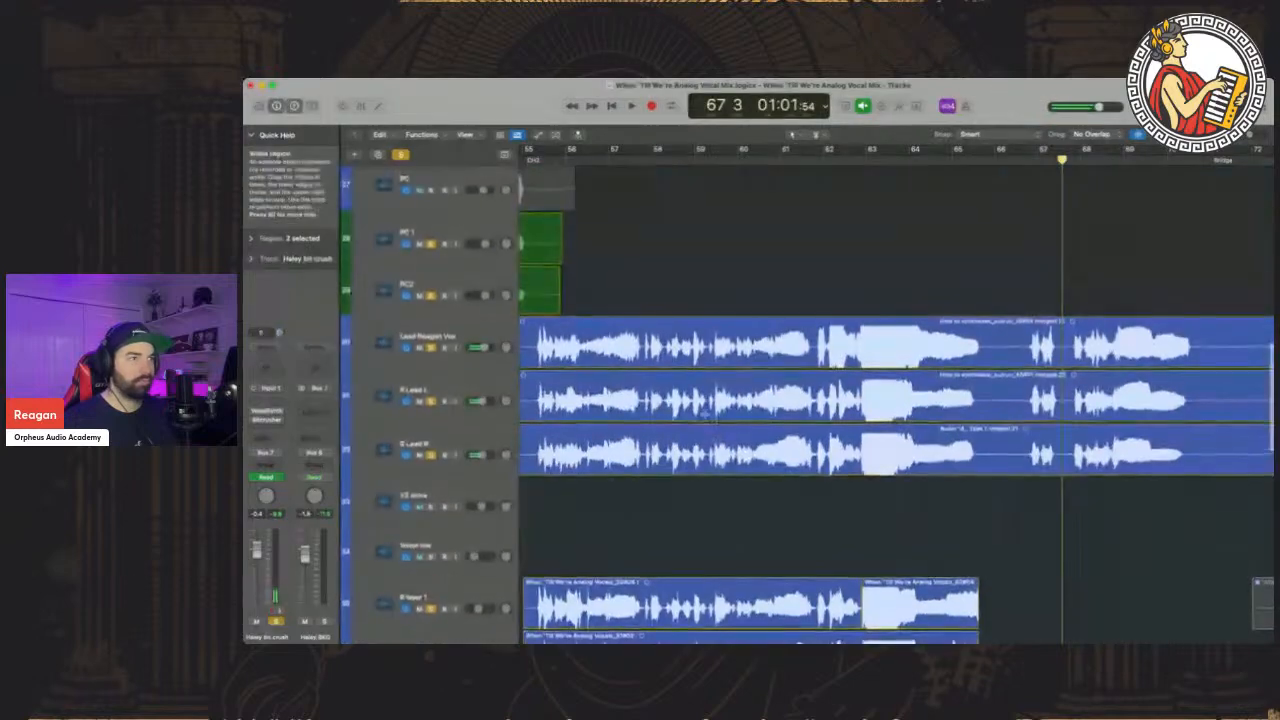
click(800, 161)
scroll(868, 253, up, 4)
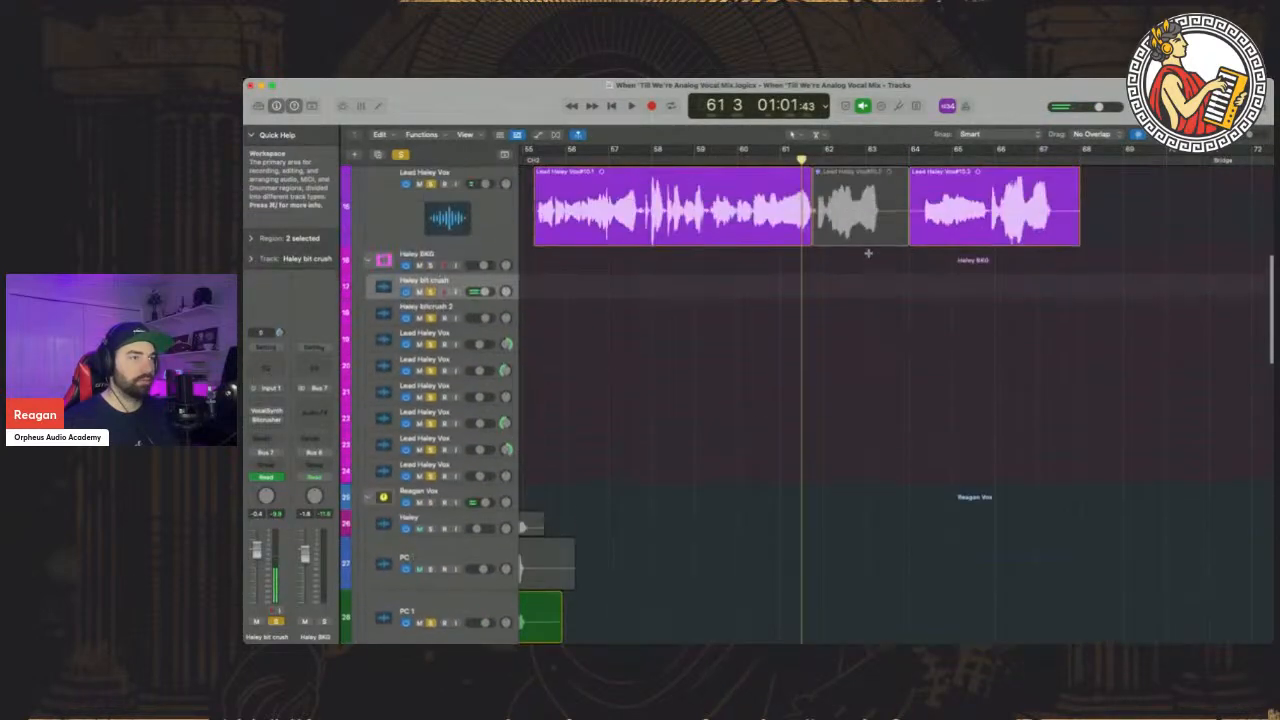
scroll(868, 258, up, 5)
key(space)
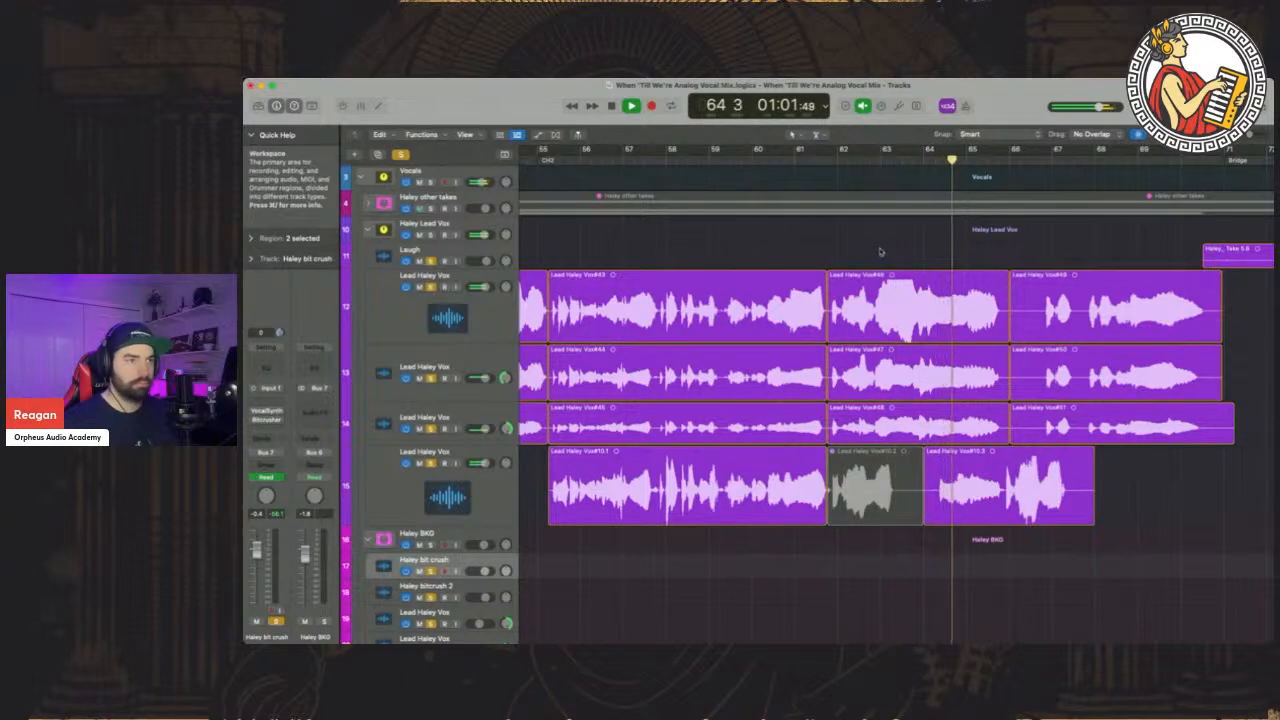
scroll(870, 252, down, 10)
key(space)
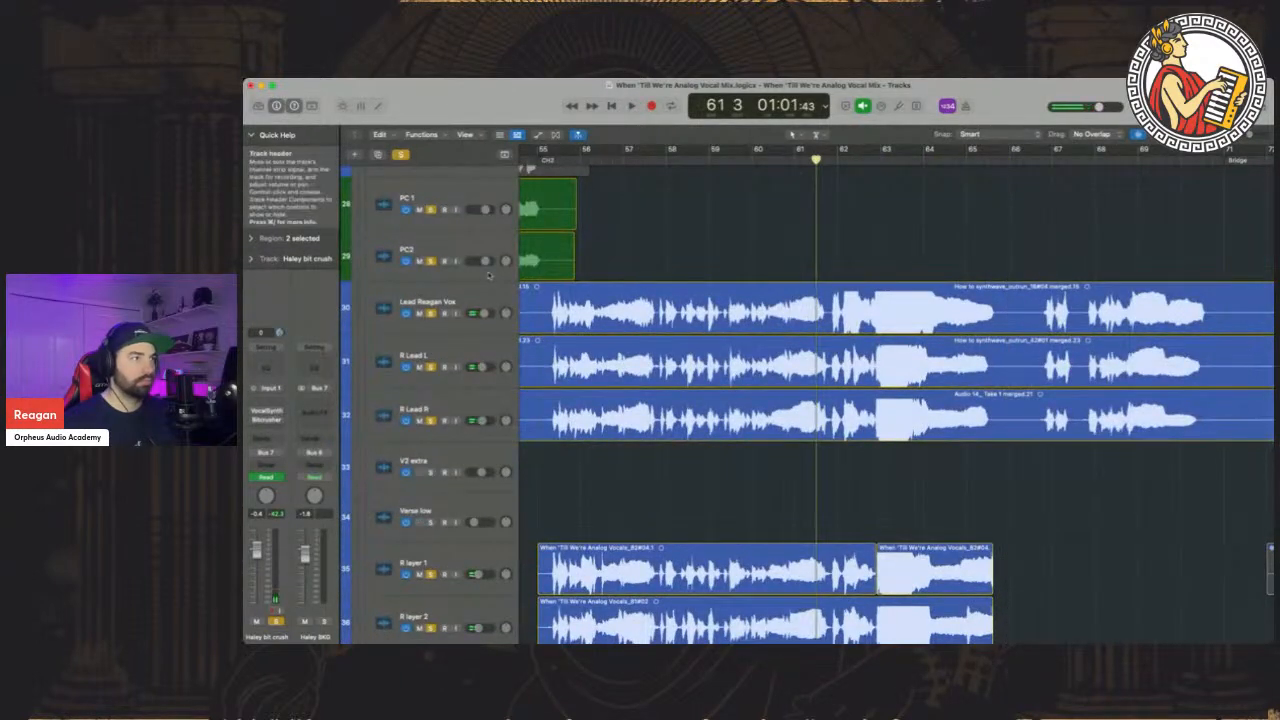
Solo only Lead Reagan Vox and play it from 61 3, selecting its track
scroll(433, 311, down, 1)
click(432, 306)
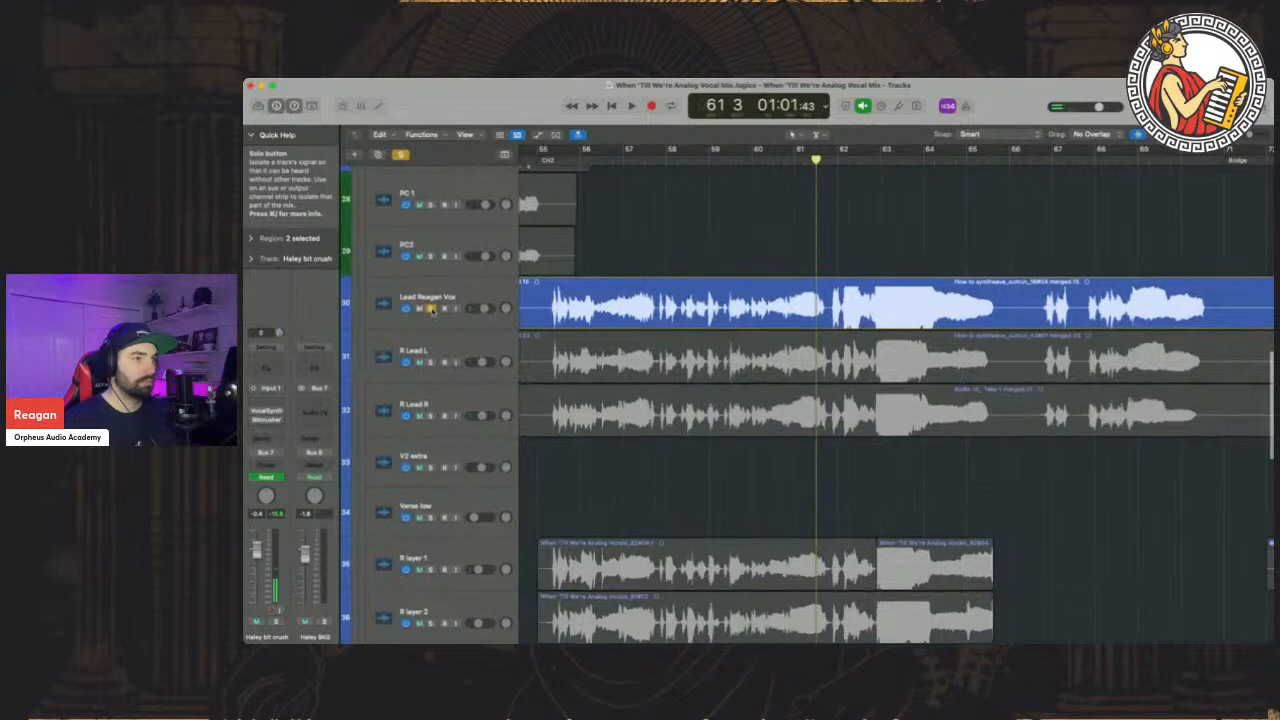
key(space)
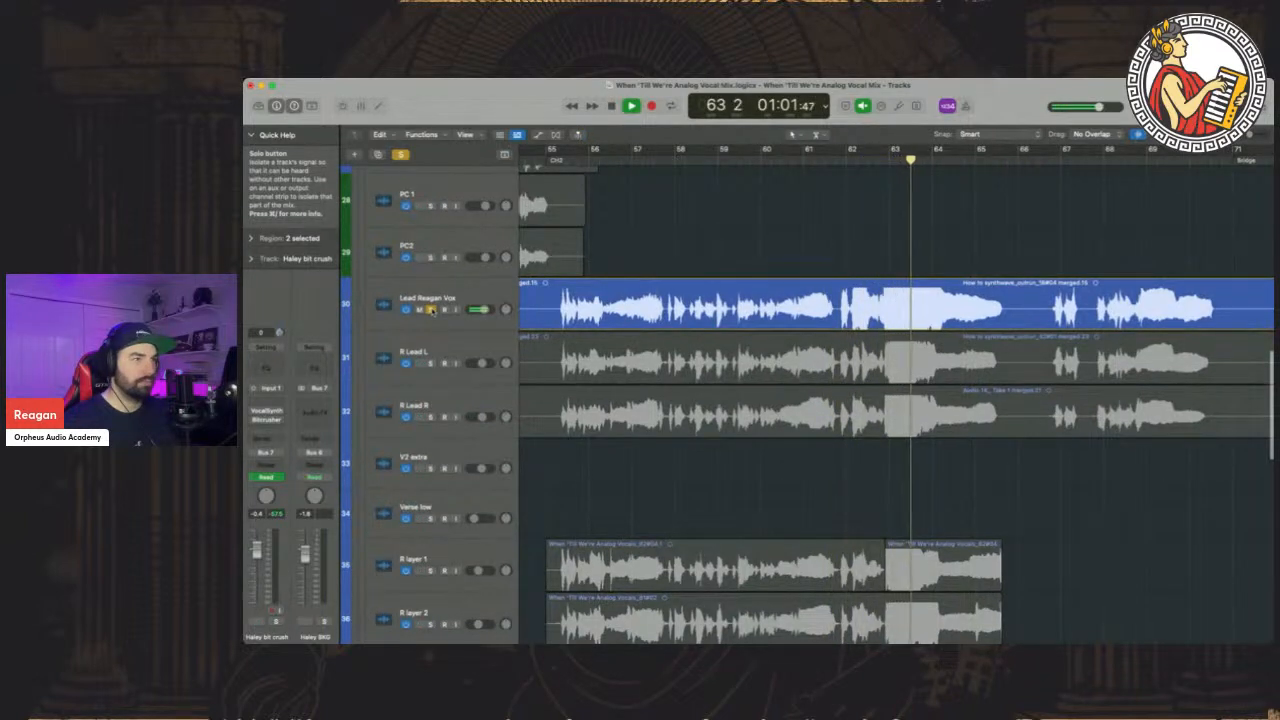
click(466, 286)
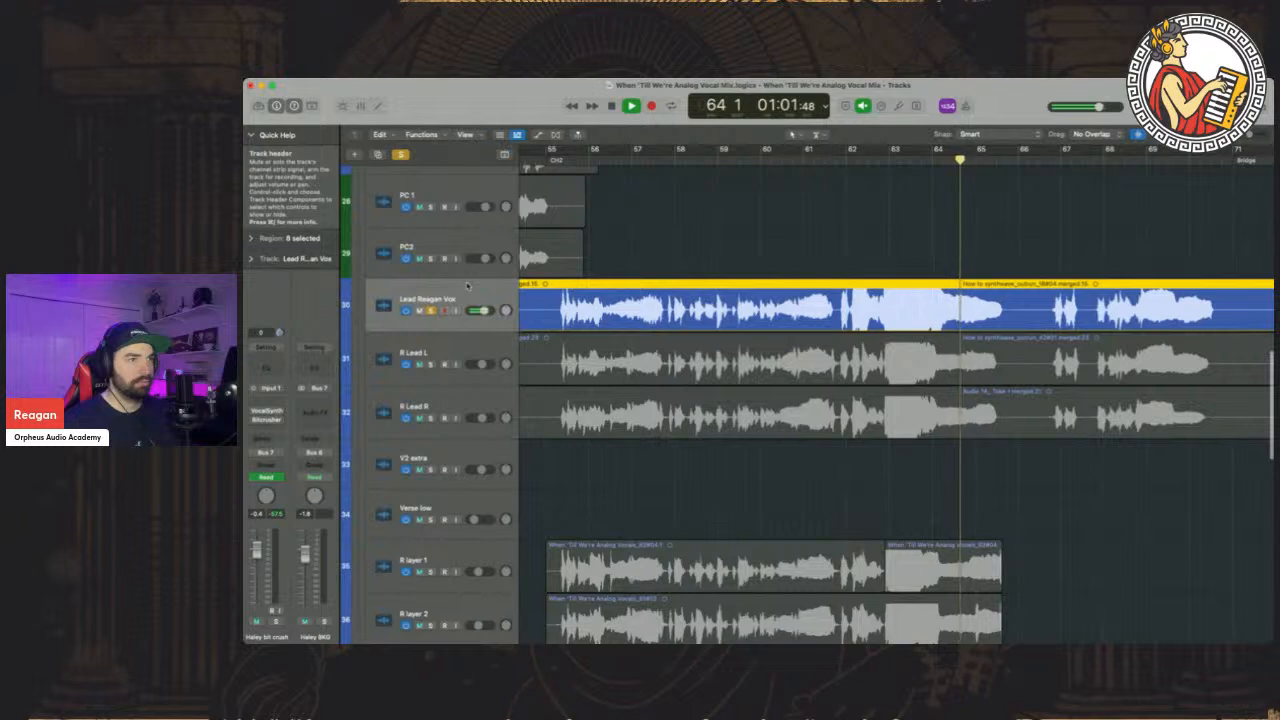
key(space)
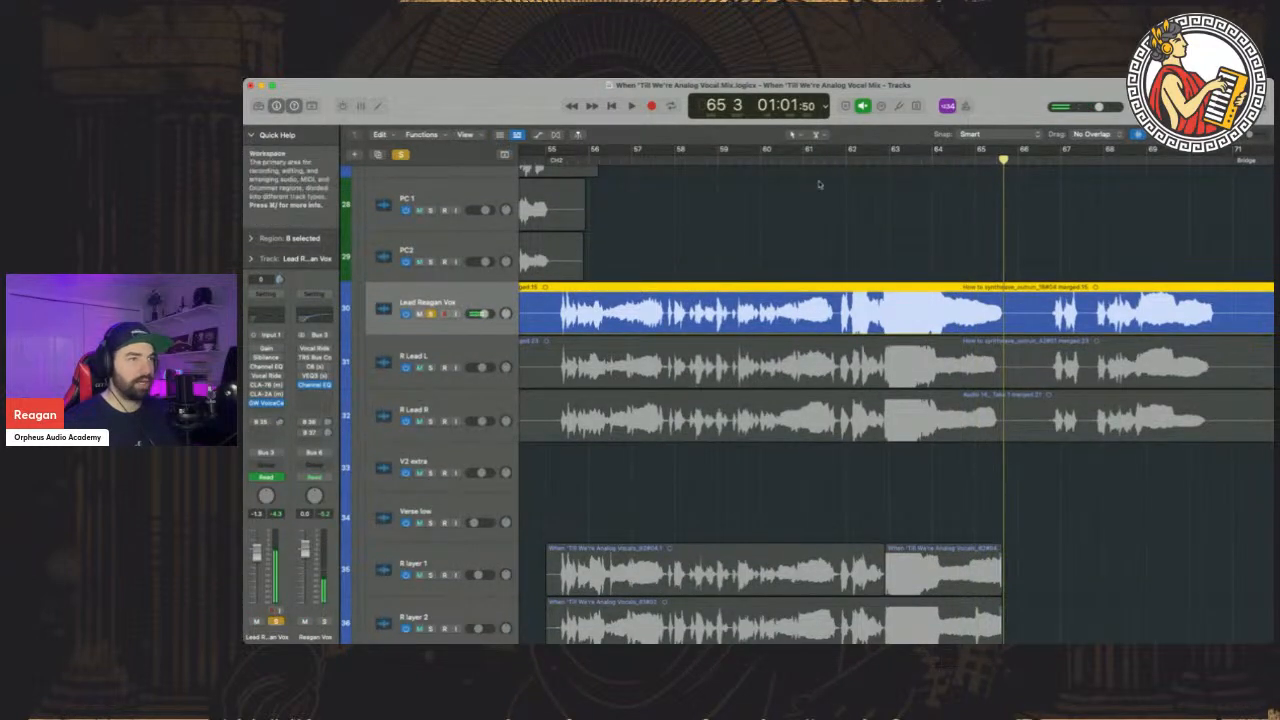
Solo only R Lead L and play it from 62 3, then clear the solo to hear all tracks
click(870, 162)
click(449, 350)
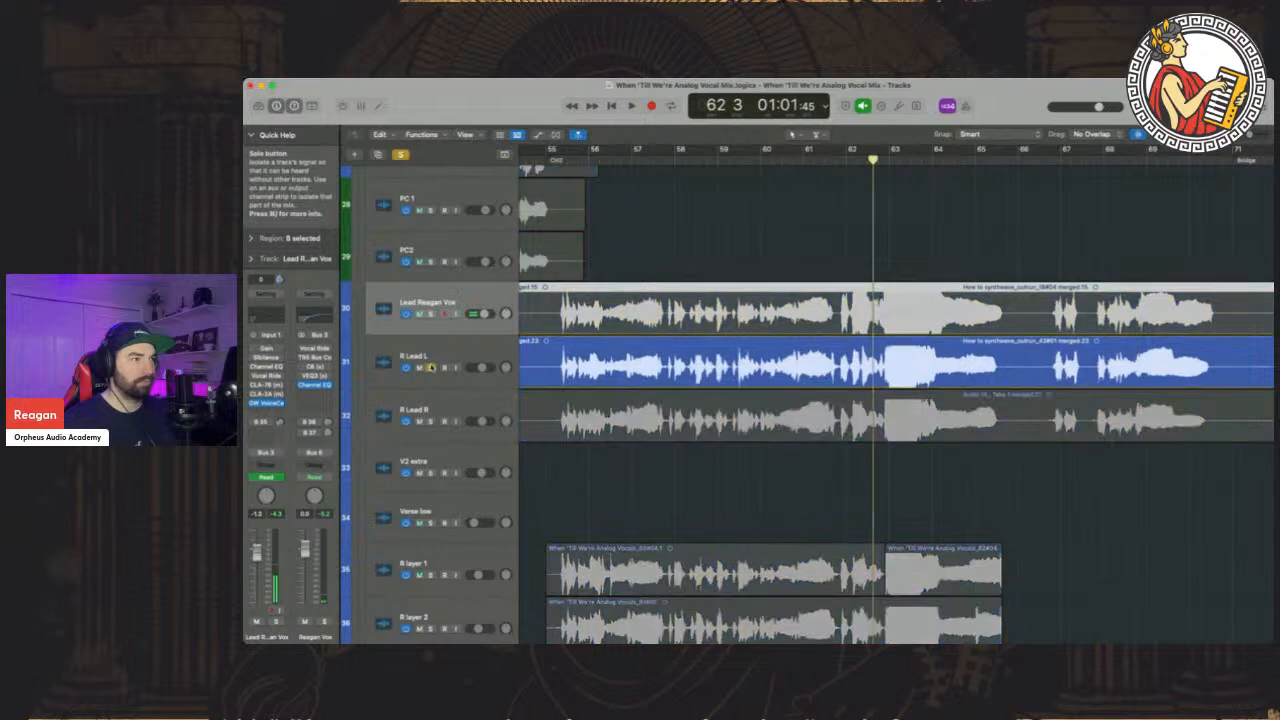
key(space)
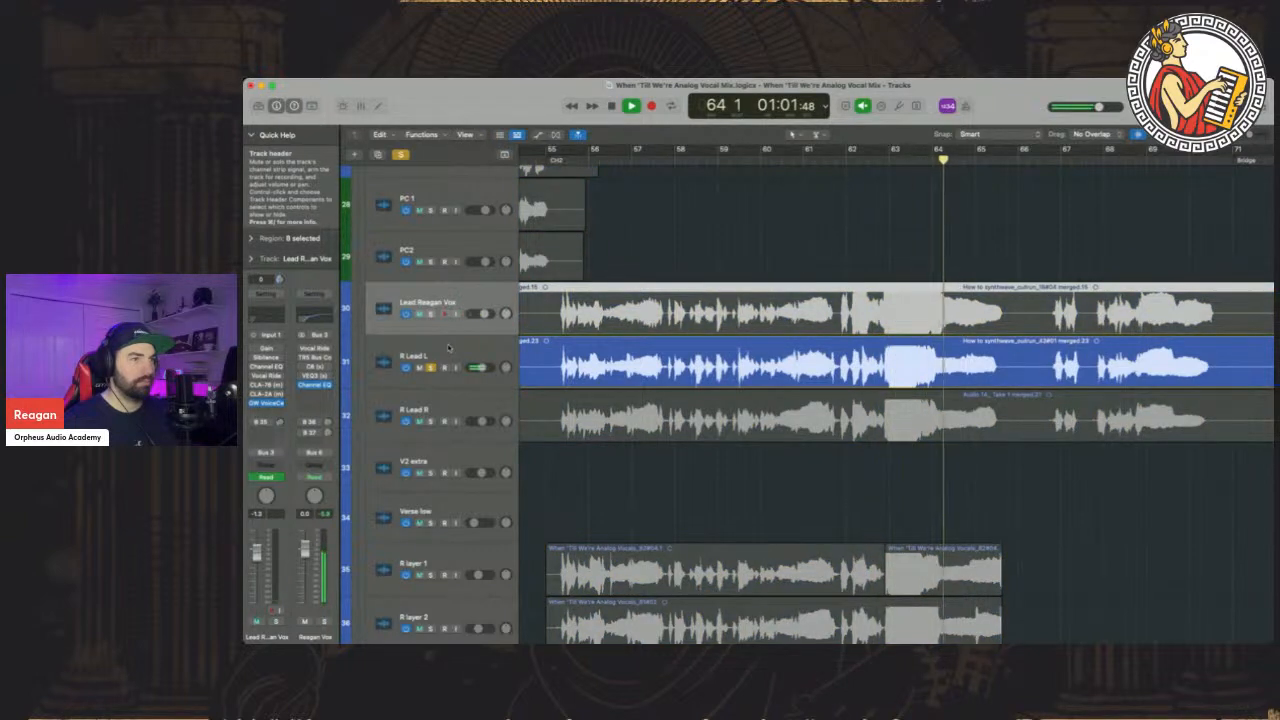
click(431, 367)
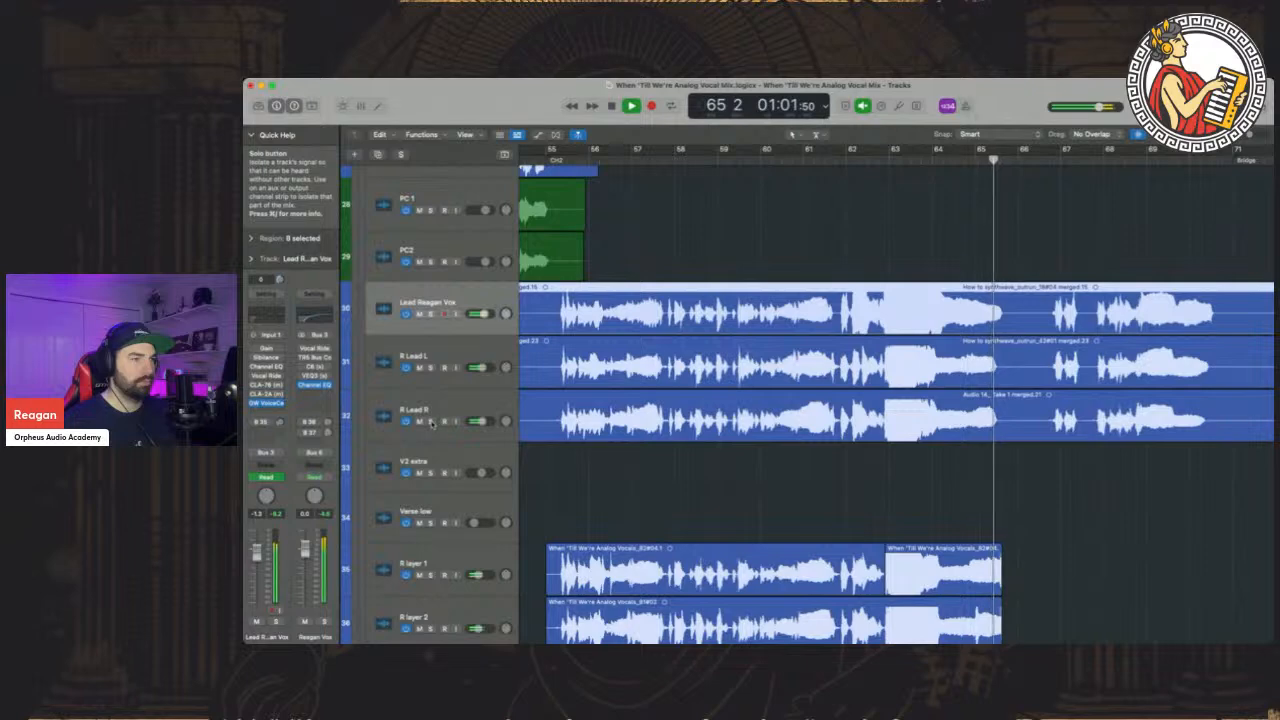
key(space)
Play the full mix from 61 1 and unmute the Lead Haley Vox on track 15
scroll(839, 193, up, 10)
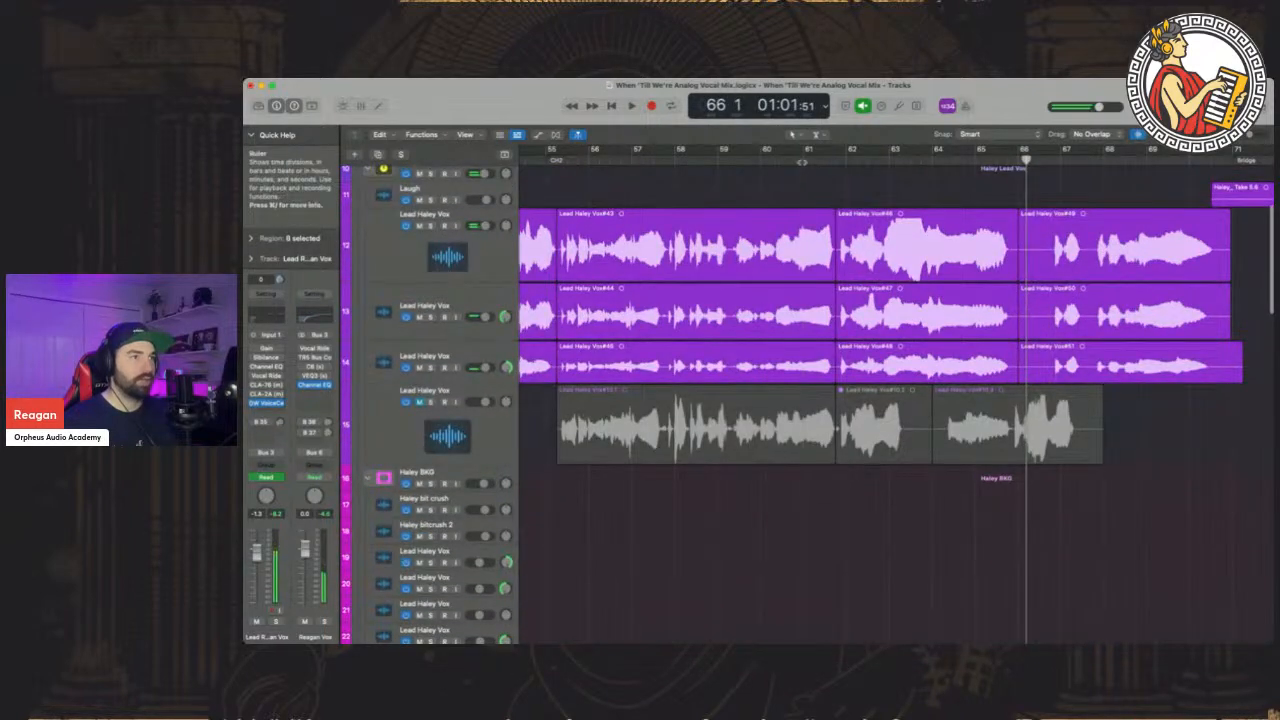
click(802, 162)
scroll(800, 174, up, 5)
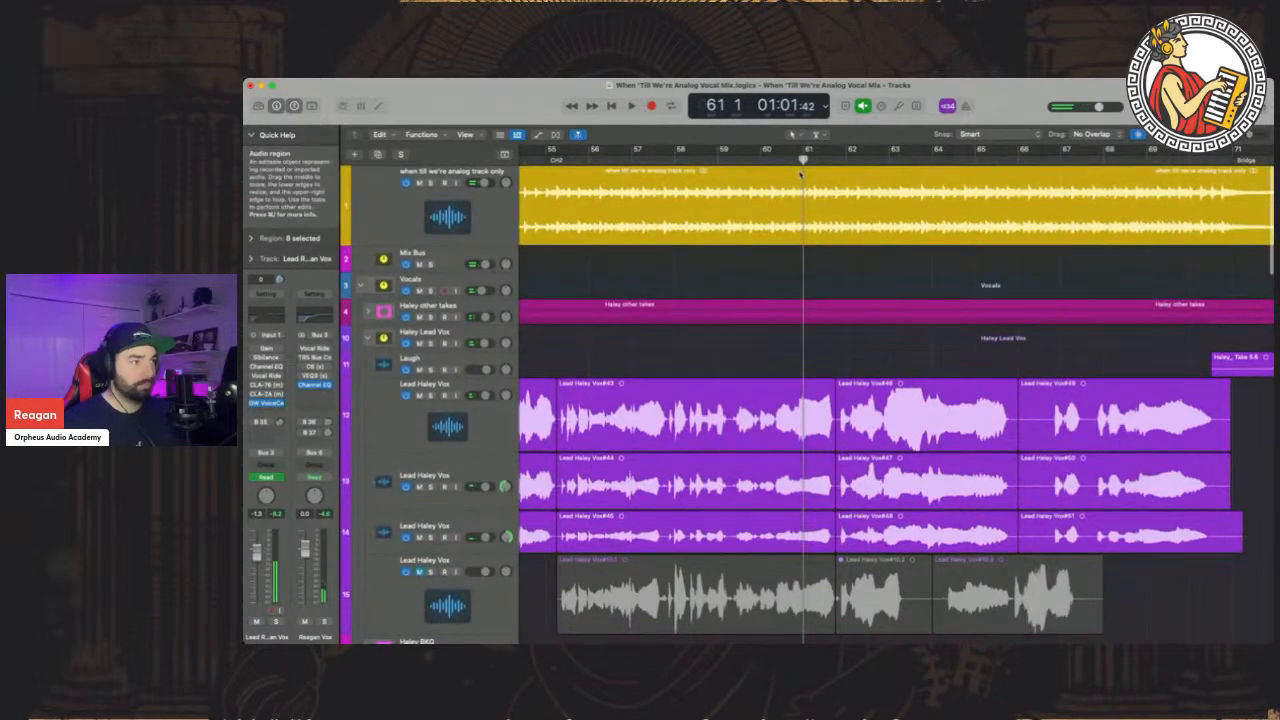
key(space)
scroll(943, 291, down, 3)
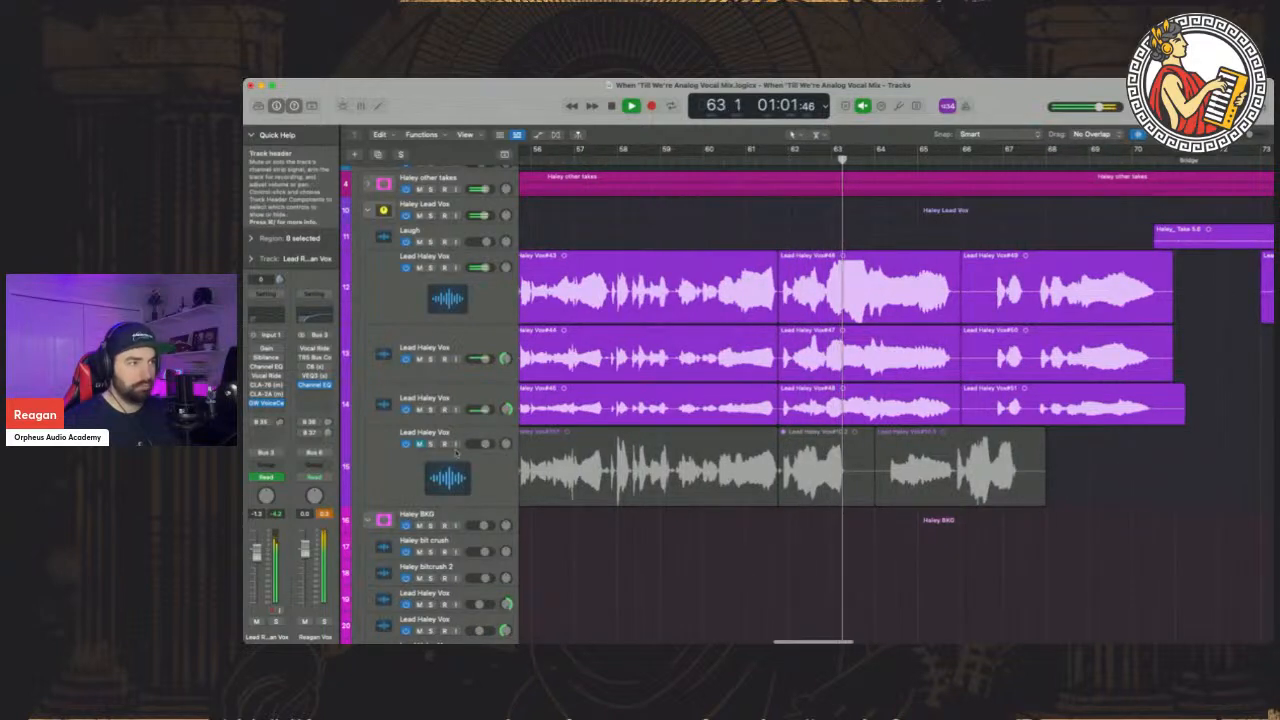
click(419, 443)
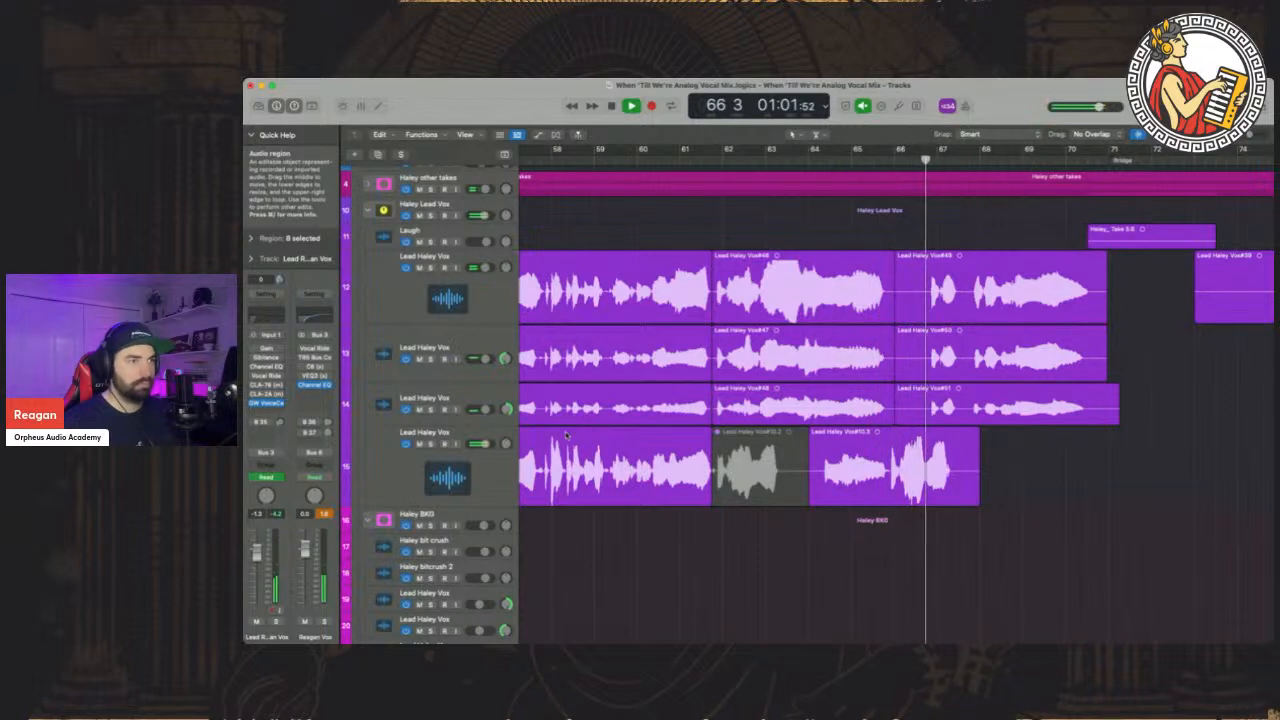
Examine the phrase around bar 66 on Lead Haley Vox track 15, playing from 64 3 and 65 2 at closer zoom
drag(1241, 134, 1252, 134)
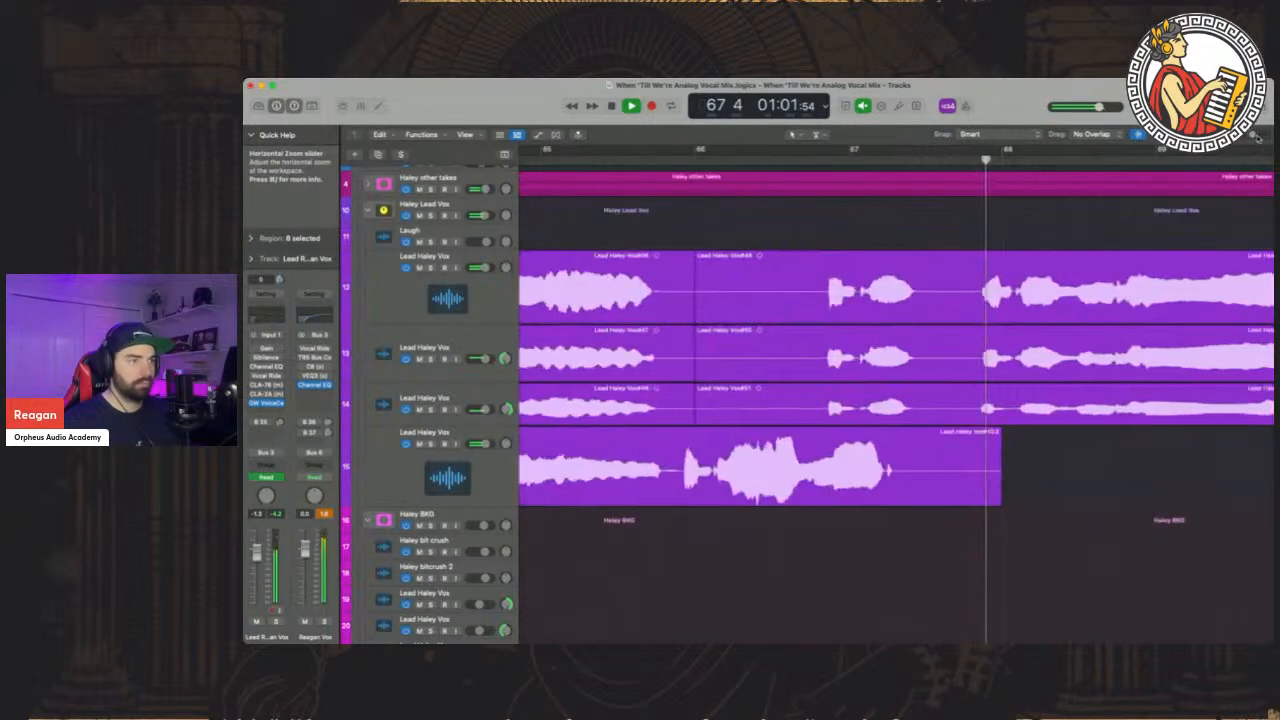
scroll(763, 370, left, 2)
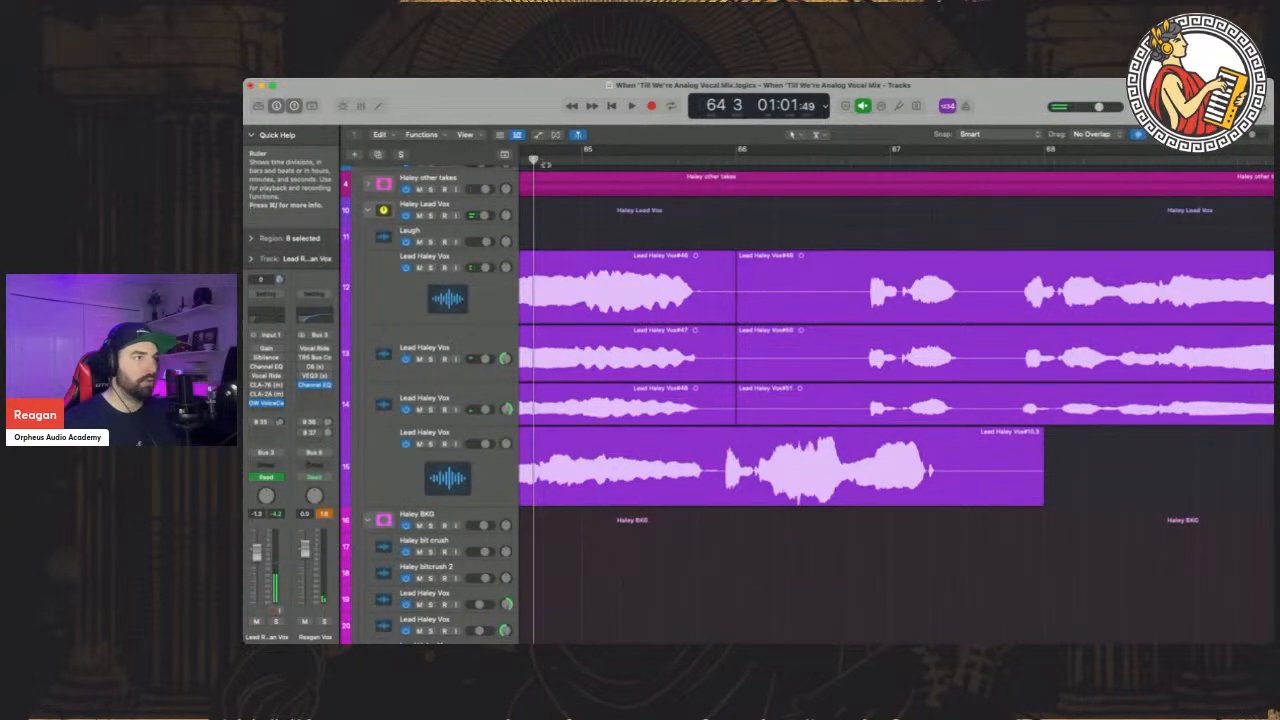
key(space)
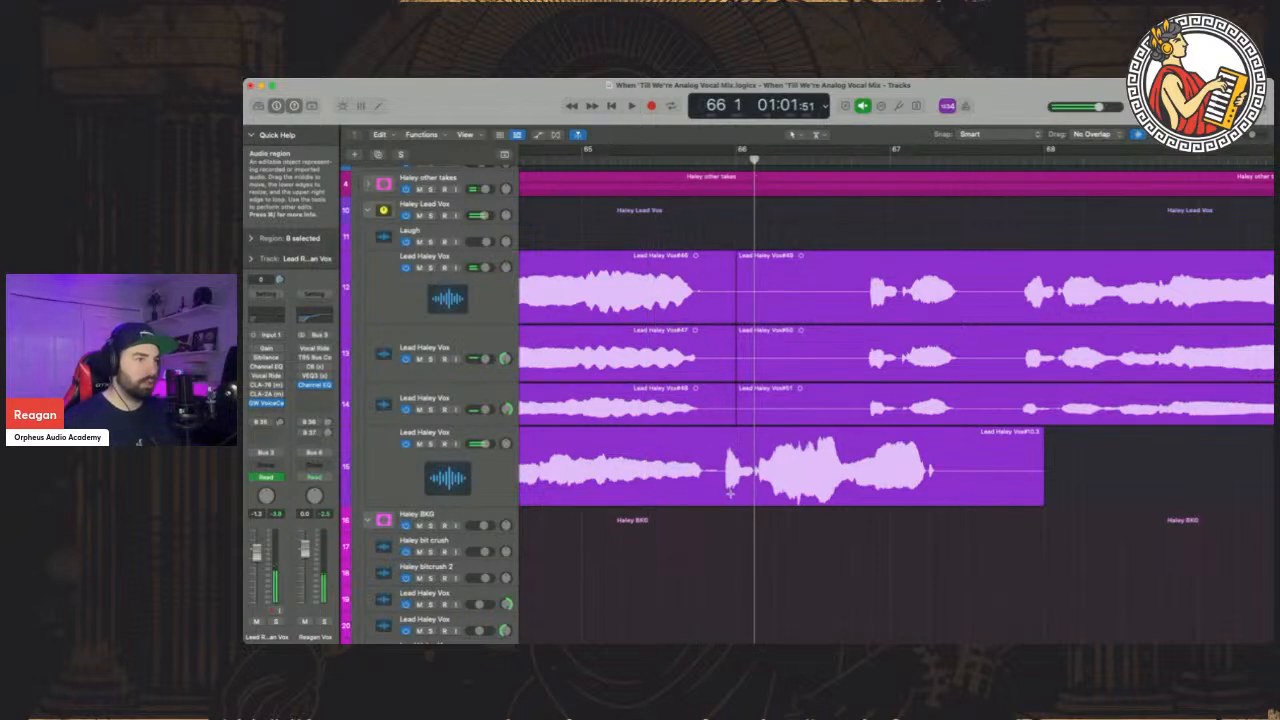
drag(1254, 138, 1257, 138)
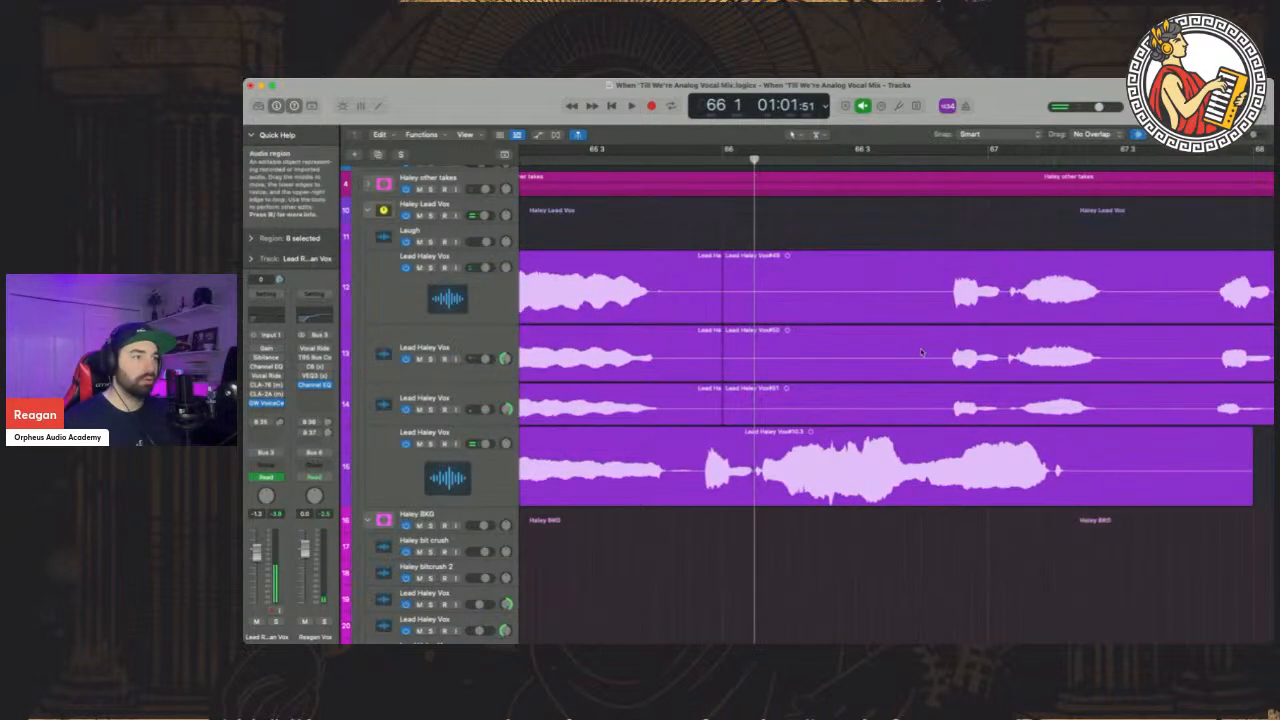
scroll(880, 280, left, 2)
click(648, 160)
key(space)
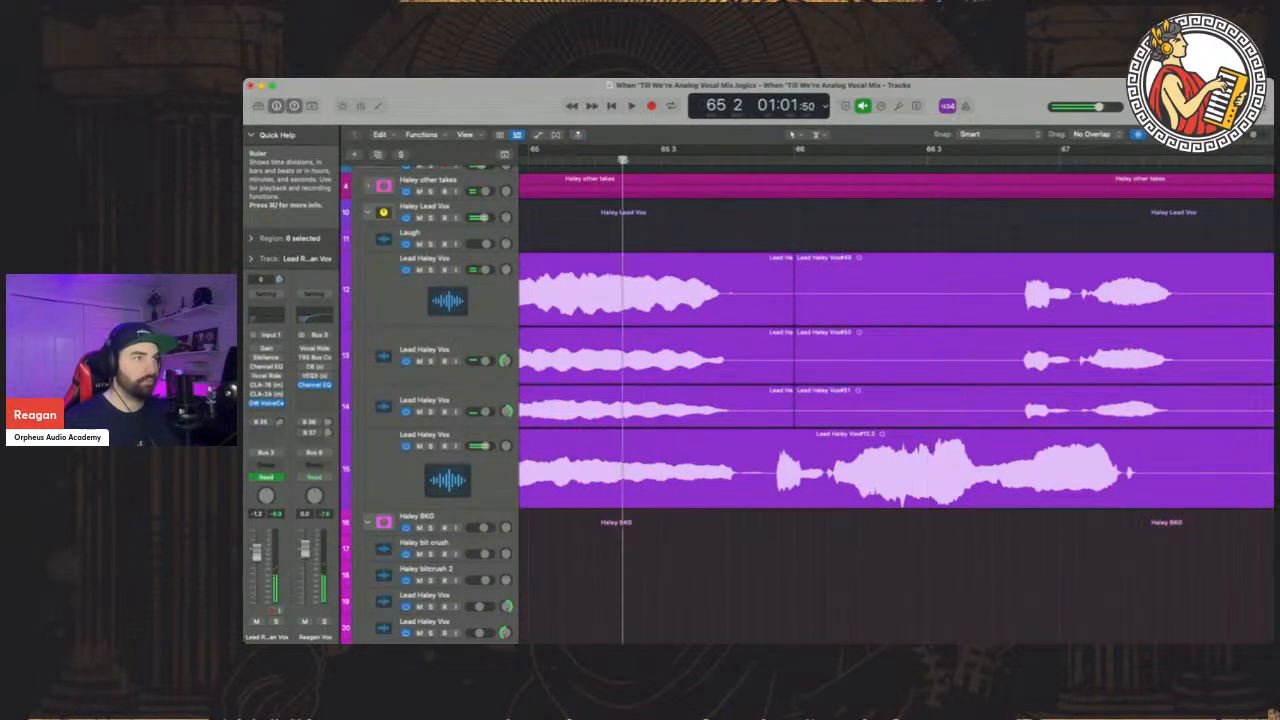
key(space)
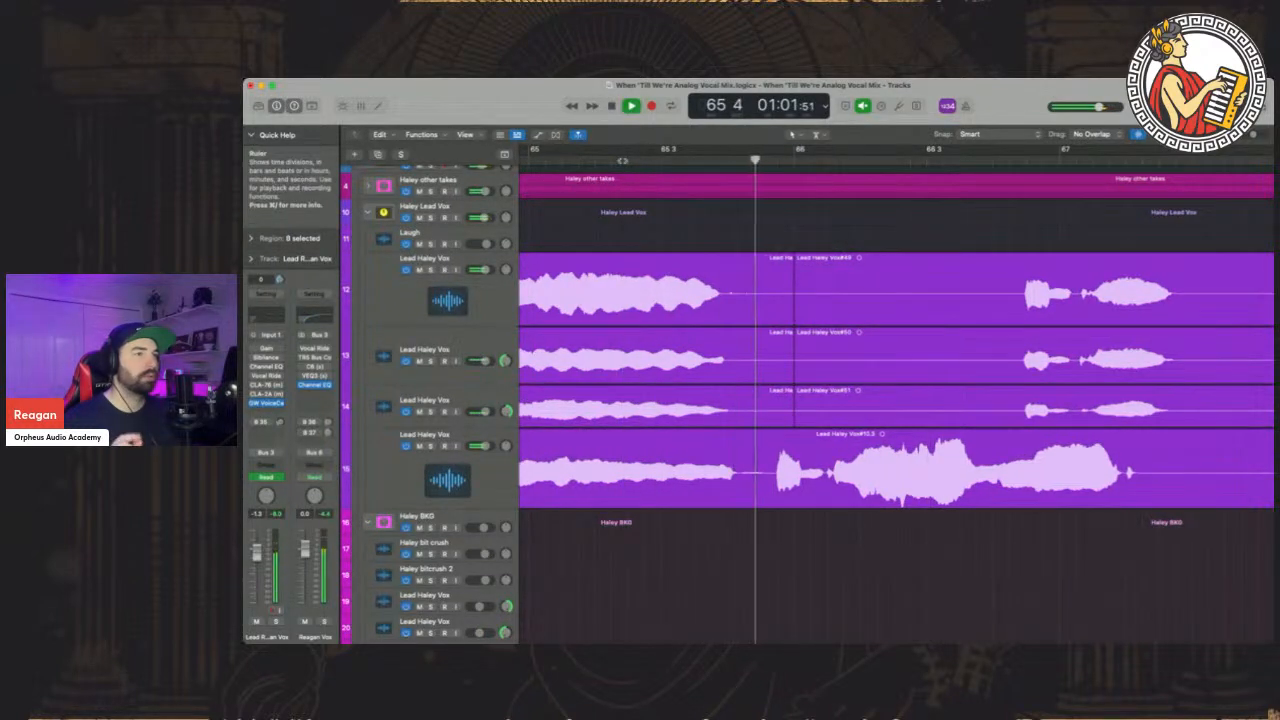
key(space)
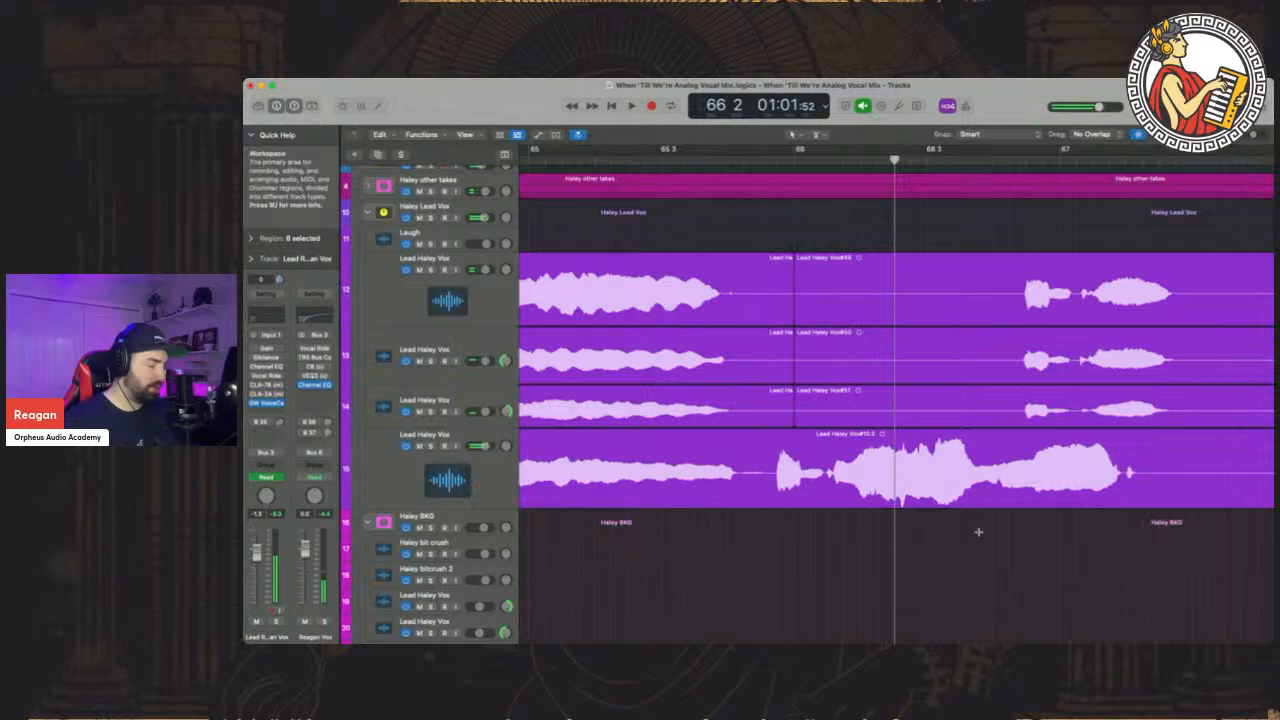
Split out the short word just before bar 66 on Lead Haley Vox track 15, shift it slightly earlier and adjust its start edge
click(828, 478)
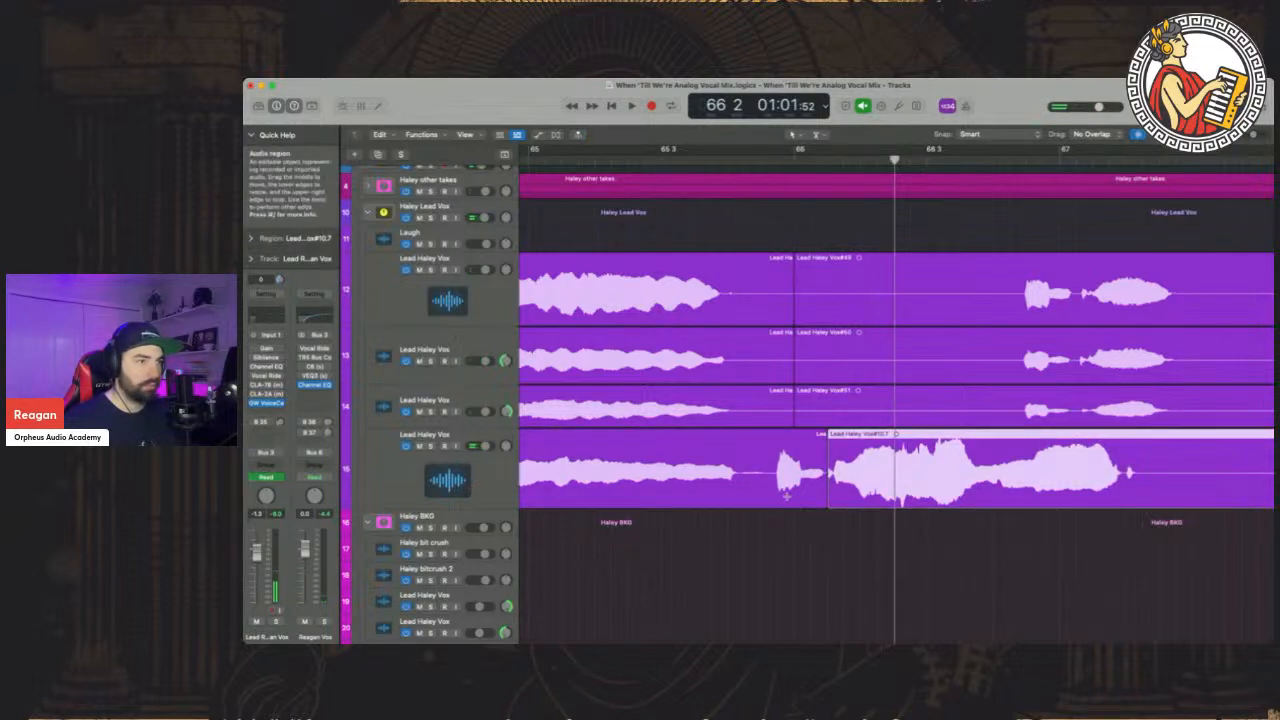
click(777, 480)
drag(803, 437, 786, 436)
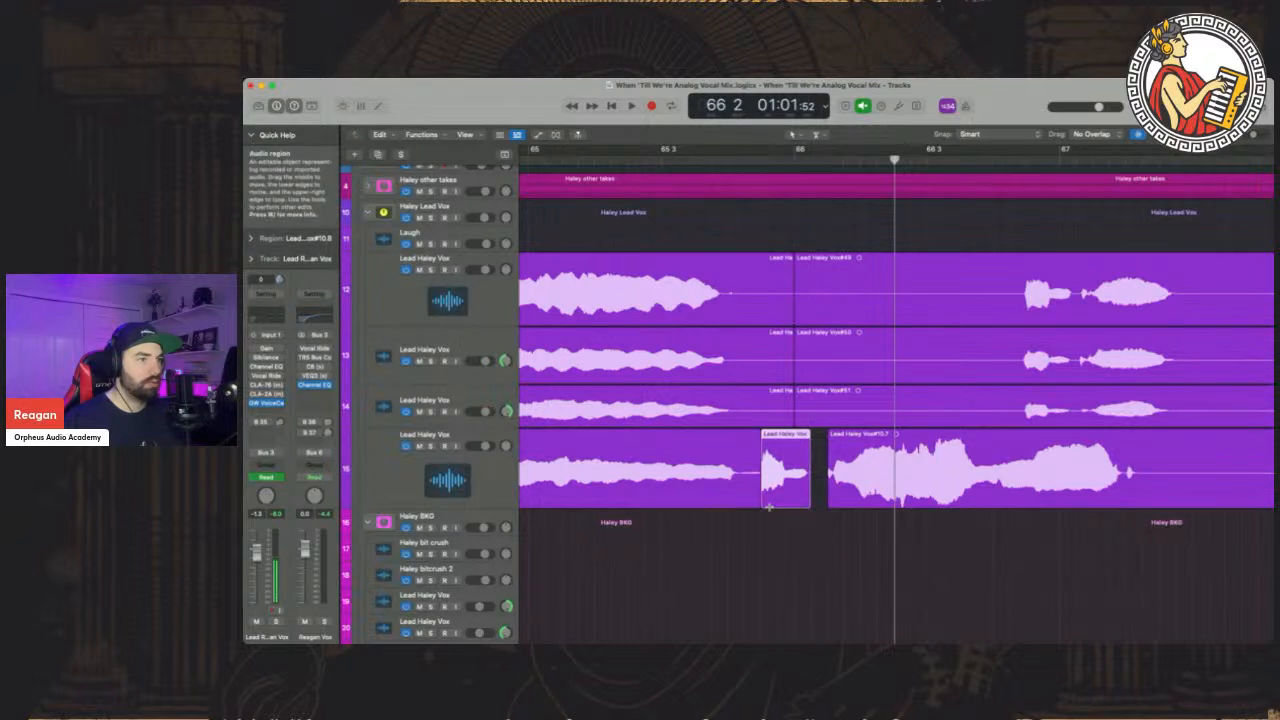
mouse_move(757, 507)
mouse_down()
mouse_move(738, 503)
mouse_move(752, 502)
mouse_up()
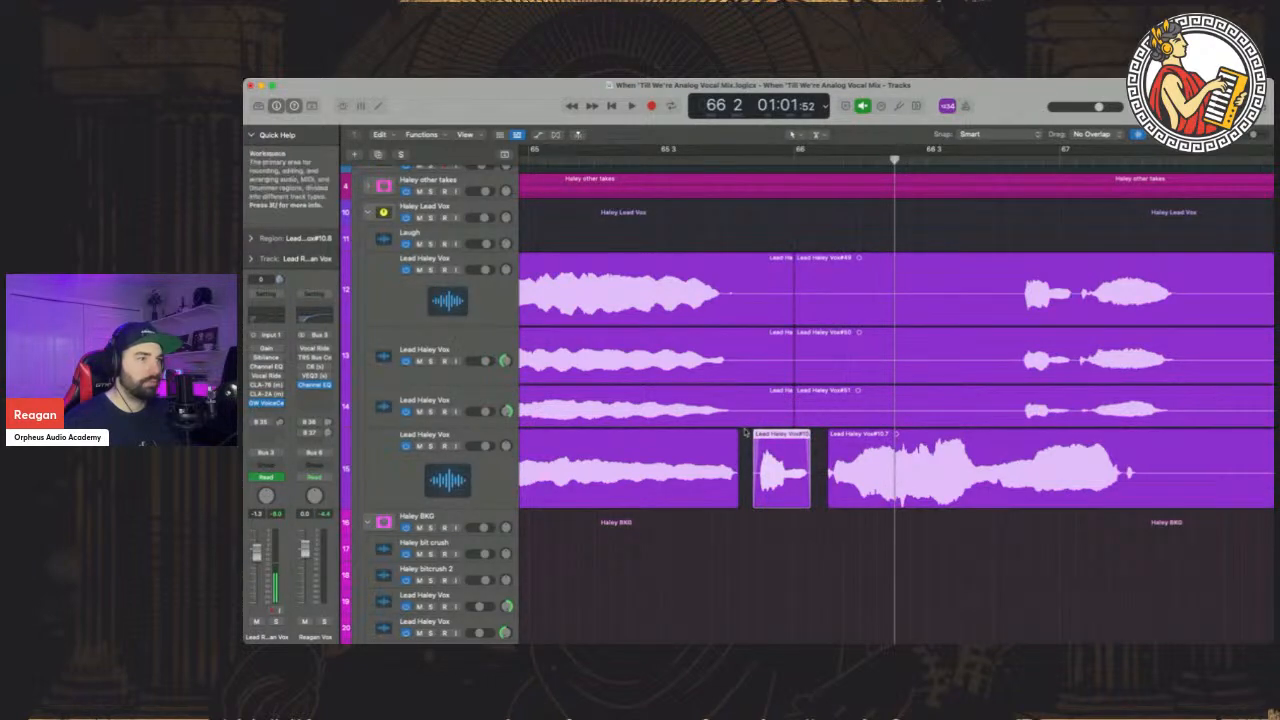
click(828, 433)
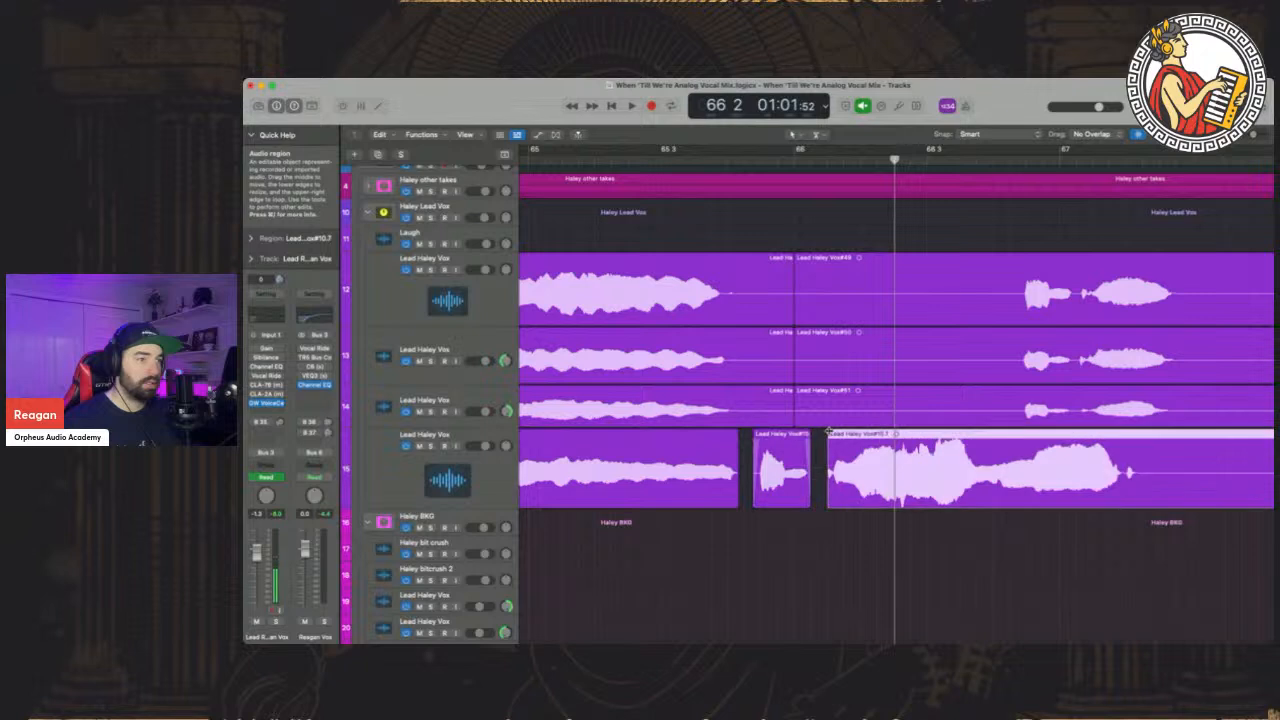
Play from 65 2 through the end of chorus 2 into the bridge, checking the shifted word against the other Haley leads
click(612, 160)
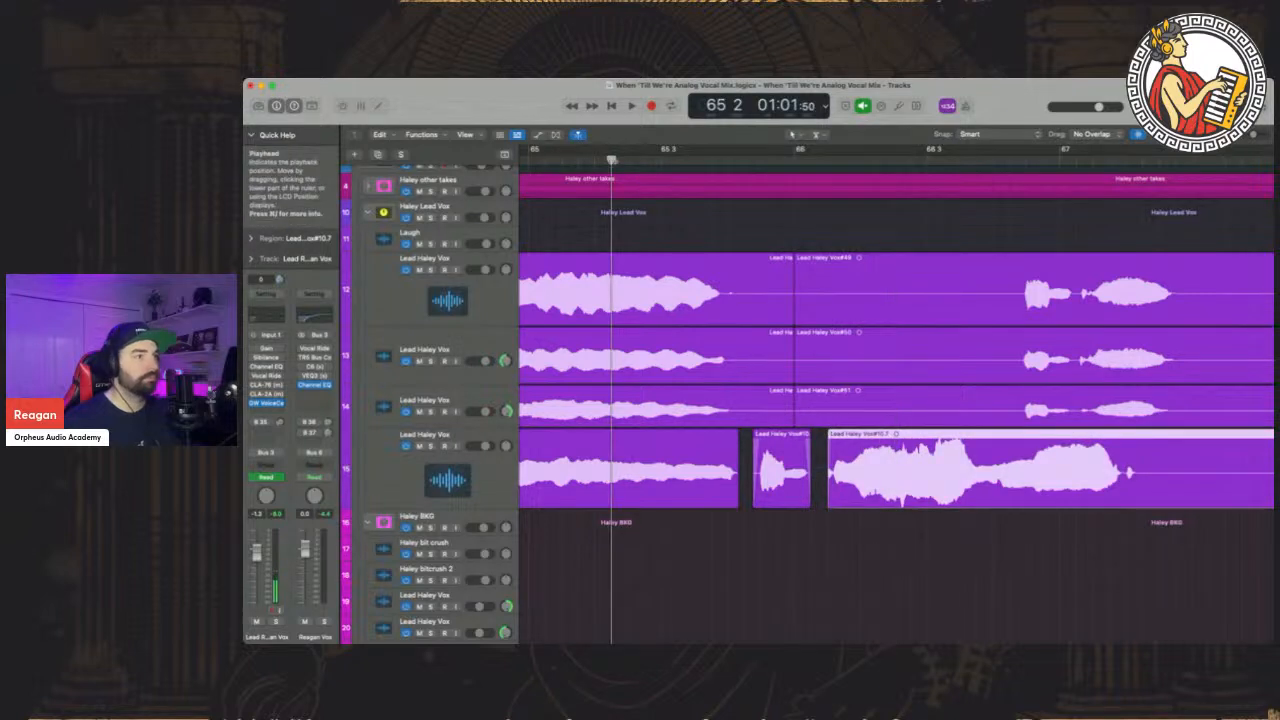
key(space)
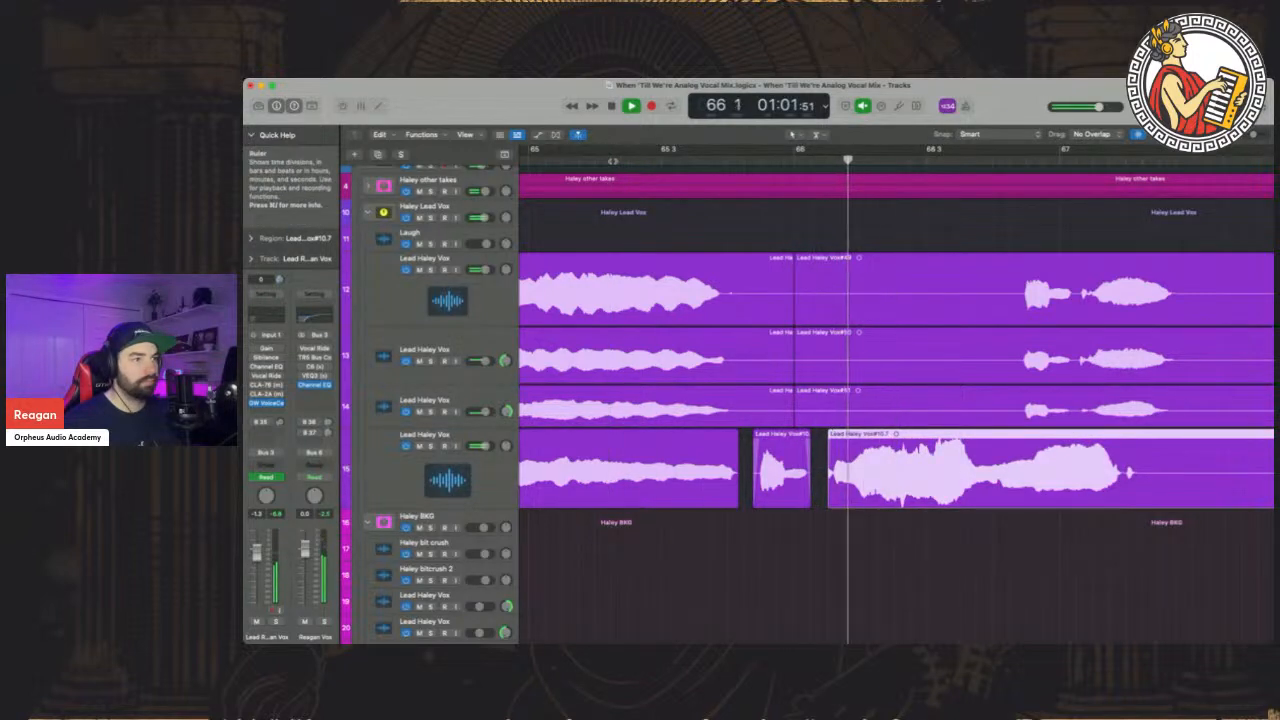
drag(1252, 136, 1240, 136)
scroll(1071, 242, right, 8)
scroll(1060, 238, left, 10)
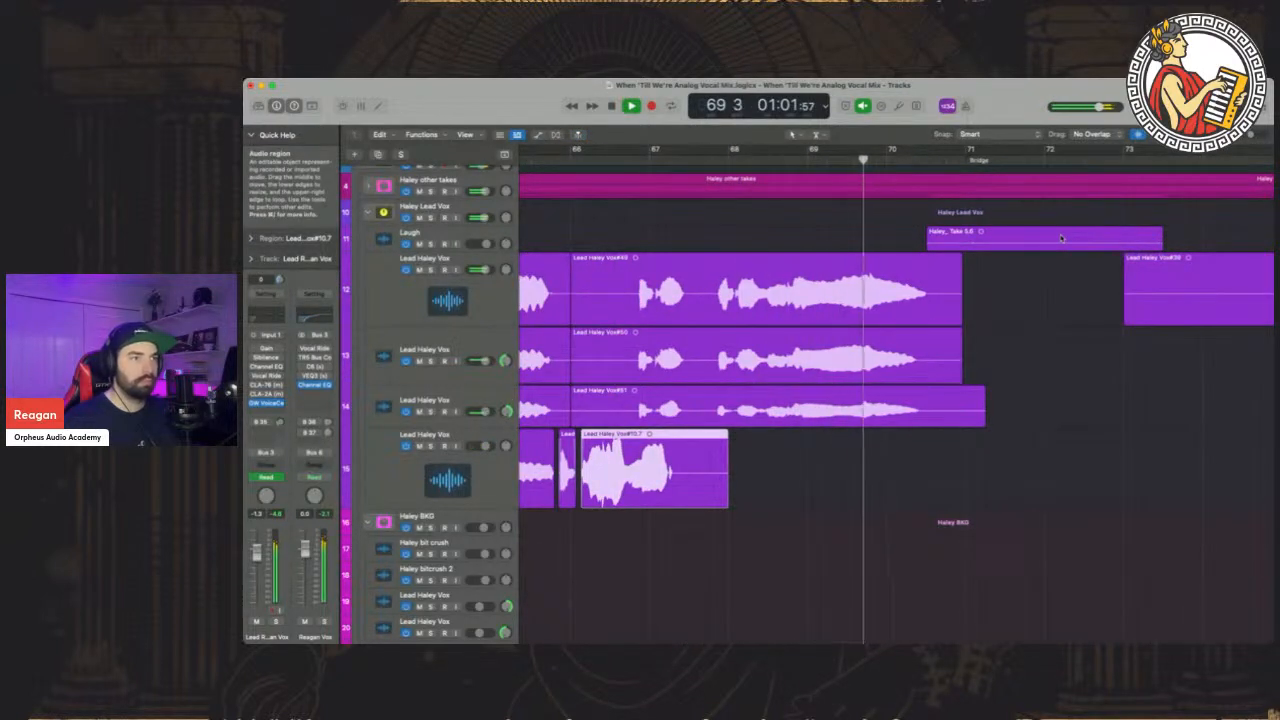
scroll(1061, 237, up, 3)
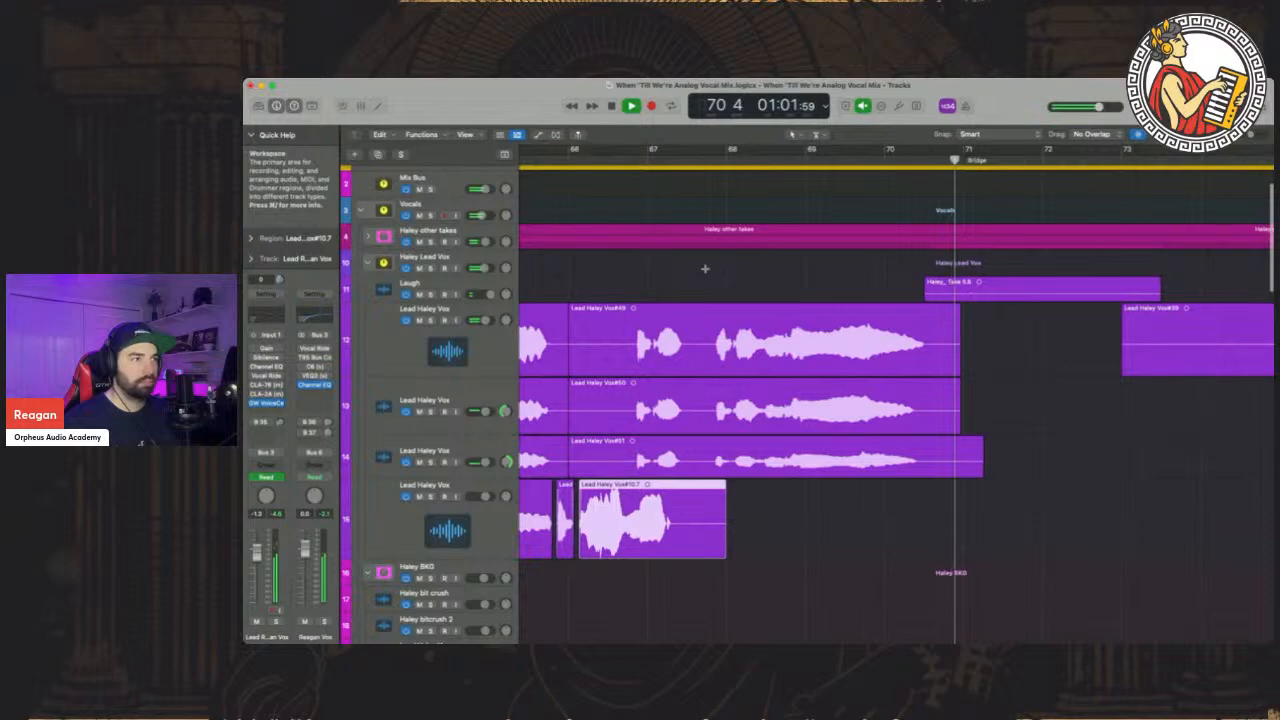
drag(1253, 137, 1246, 138)
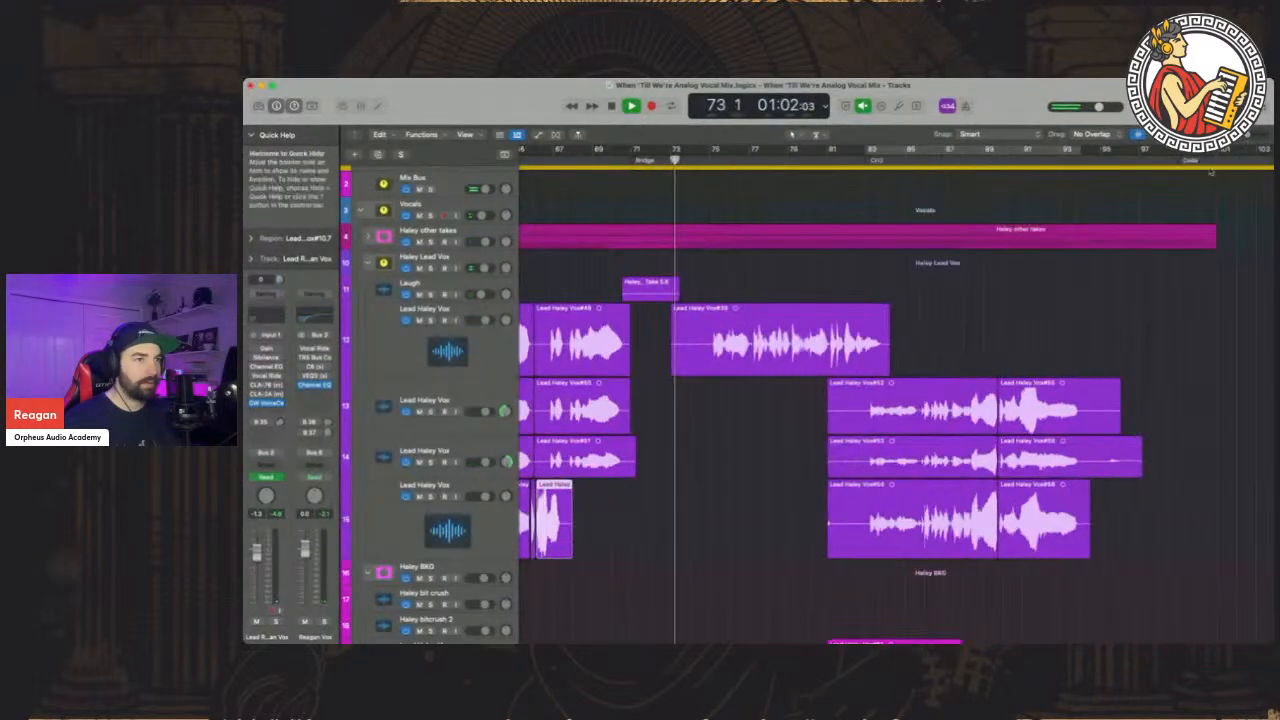
Look through the Reagan layer, chorus support and Reagan Chorus BKG tracks around chorus 2 during playback, and stop playback
scroll(752, 334, down, 15)
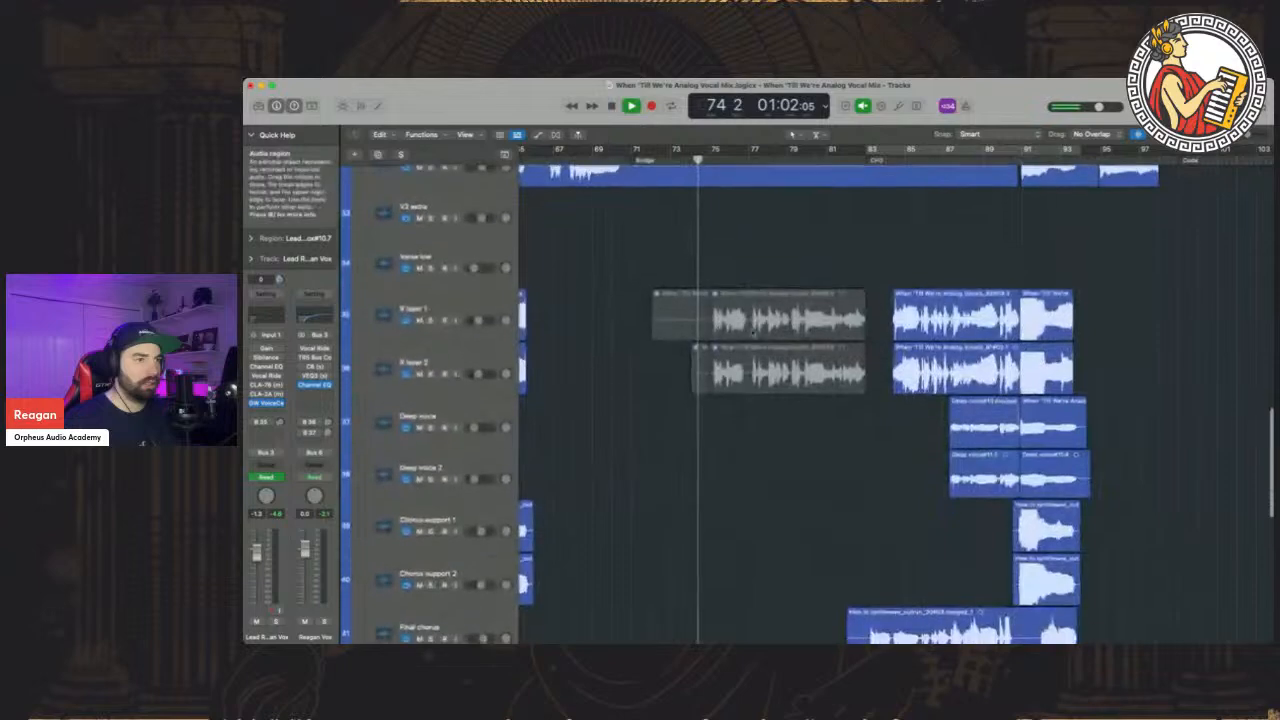
scroll(753, 328, left, 5)
scroll(770, 319, down, 10)
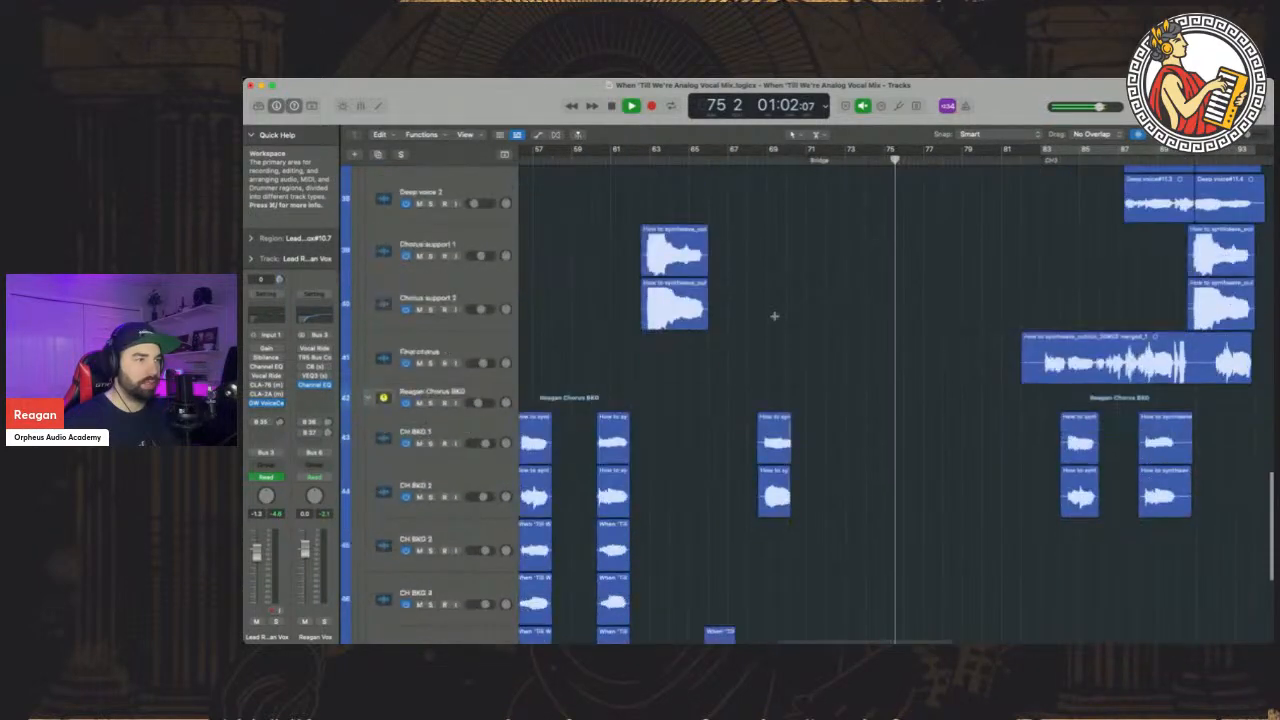
scroll(770, 319, left, 6)
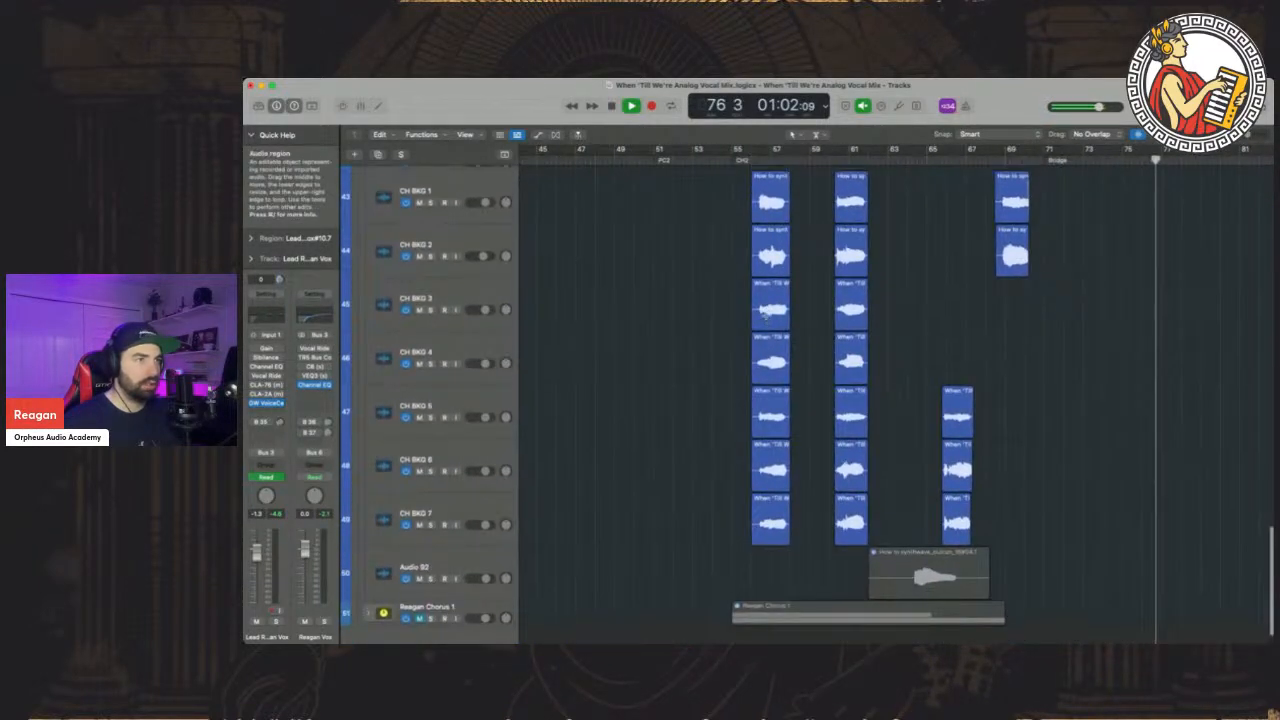
scroll(766, 317, up, 4)
scroll(765, 315, down, 5)
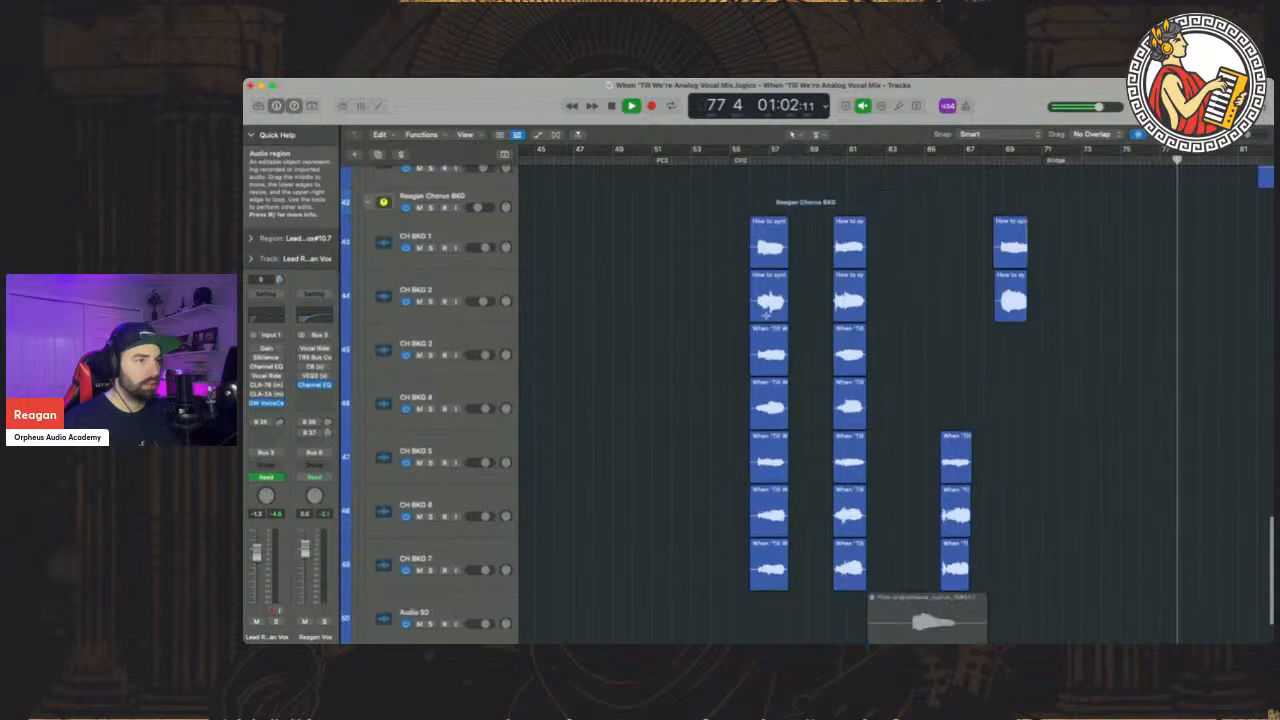
scroll(765, 315, up, 7)
scroll(778, 450, up, 5)
key(space)
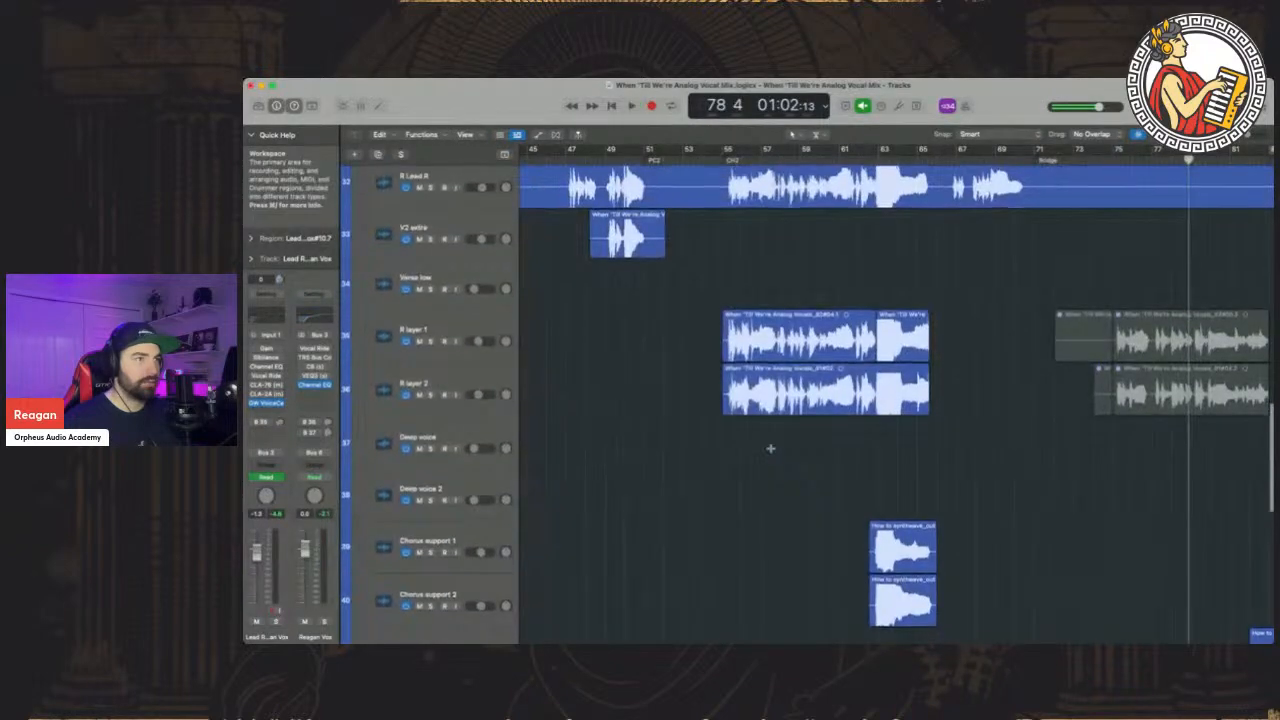
Solo the Reagan Chorus BKG stack and play from 56 1, checking its chorus 2 regions against the other vocal tracks
scroll(769, 446, down, 9)
click(741, 150)
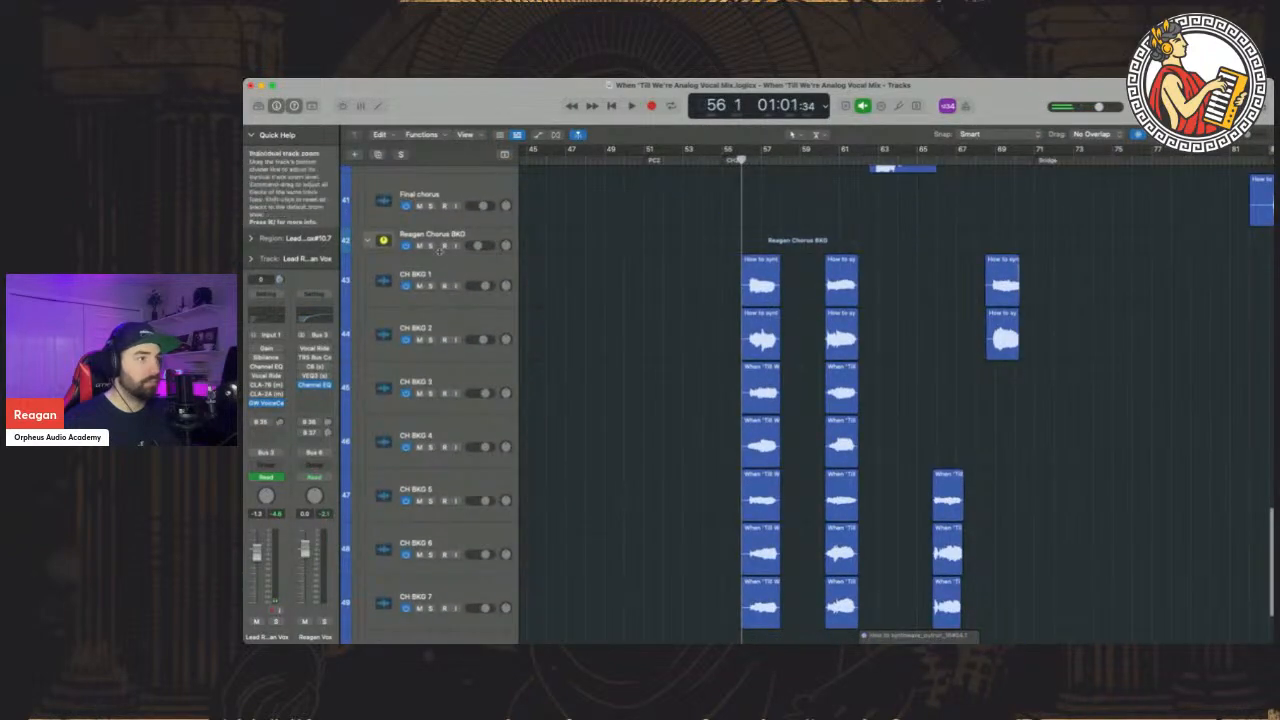
click(431, 245)
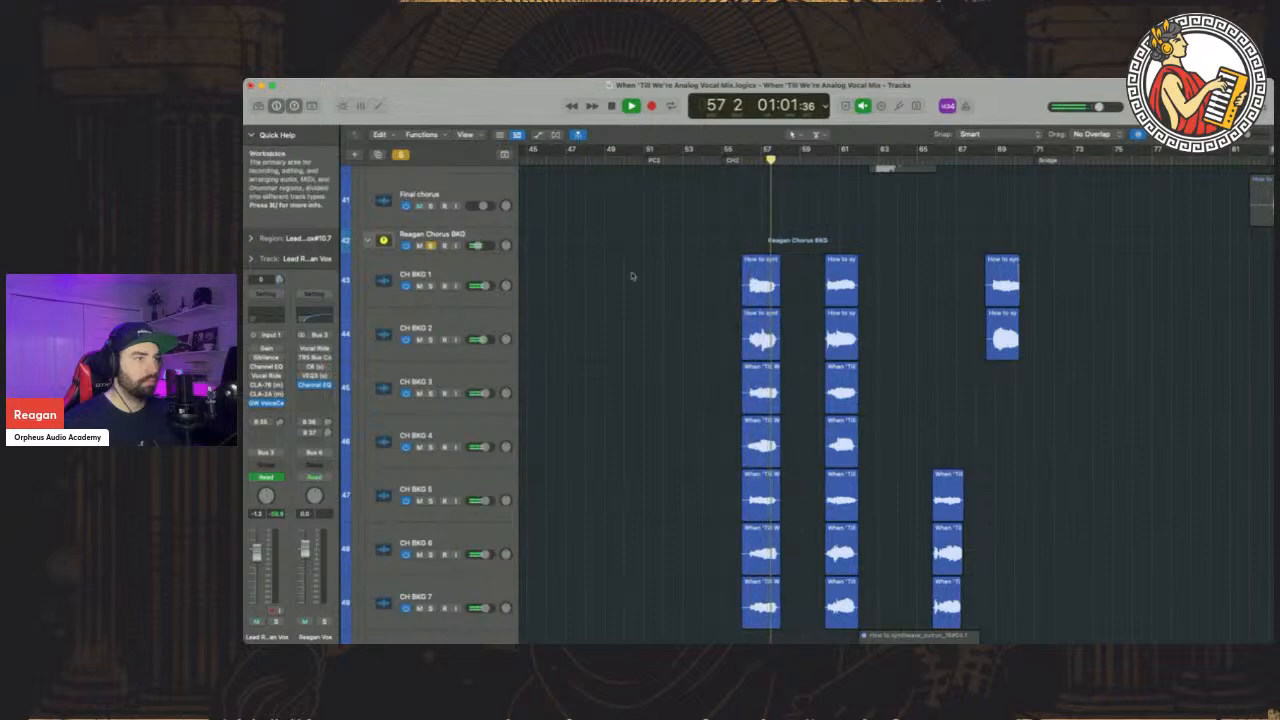
scroll(640, 280, up, 10)
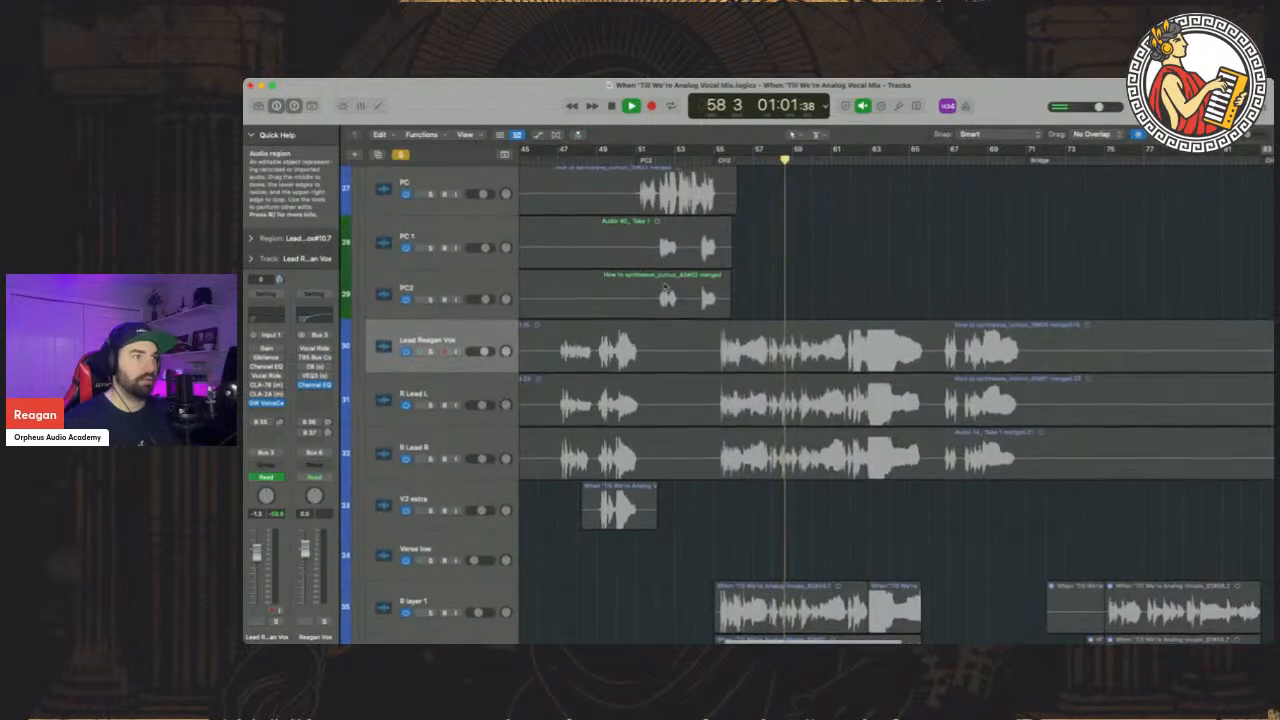
scroll(664, 286, up, 15)
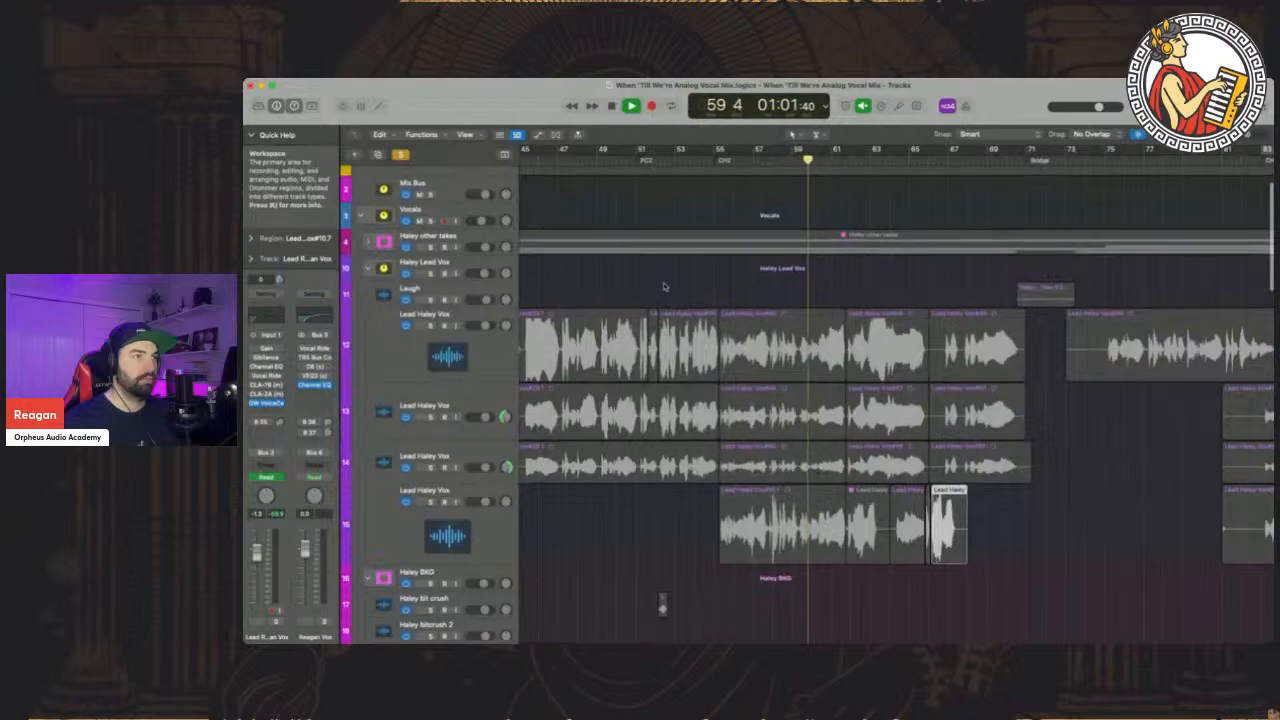
scroll(663, 287, down, 15)
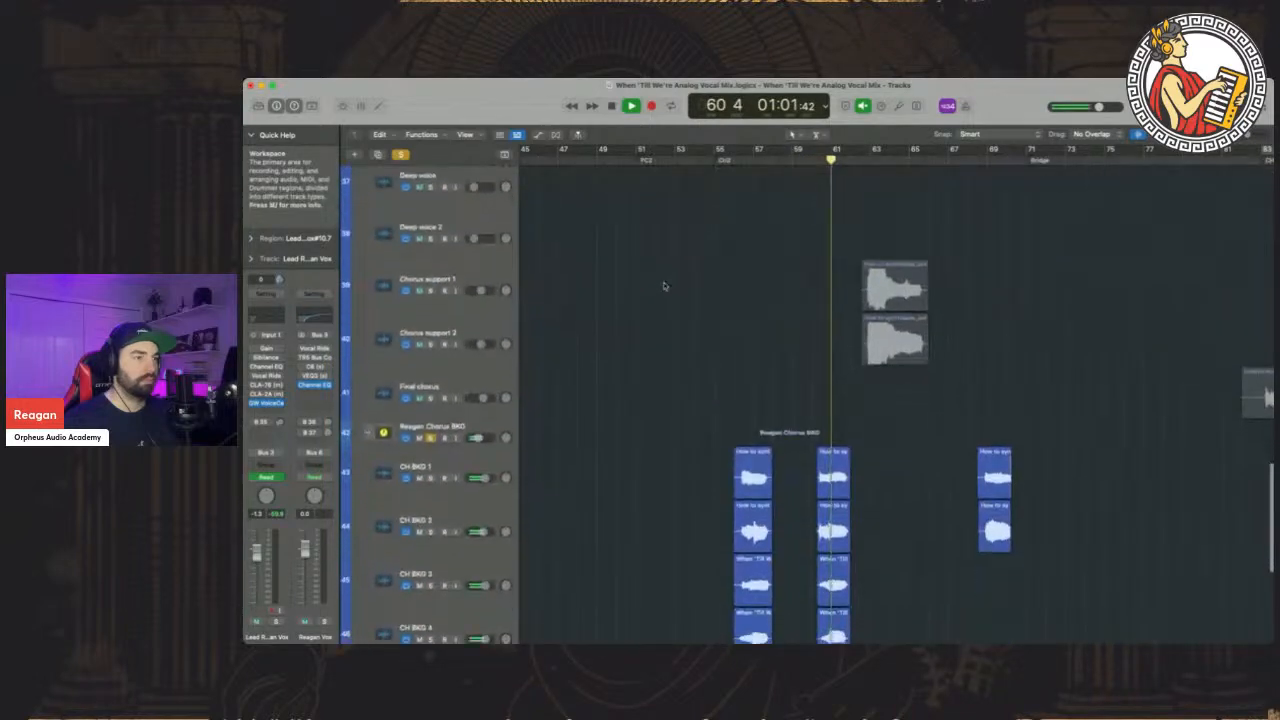
scroll(662, 284, down, 5)
scroll(662, 284, up, 4)
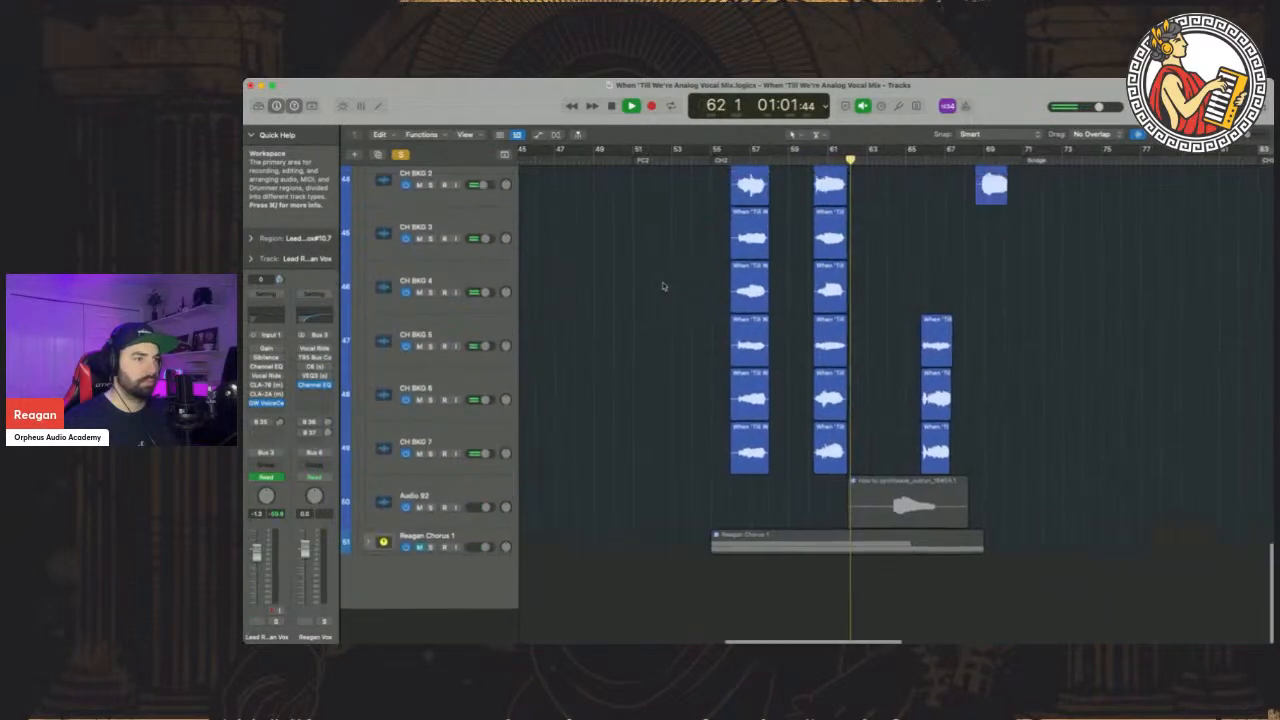
Select the Reagan Chorus BKG stack, replay chorus 2 from around bar 56, and solo the Haley Lead Vox stack with it
click(458, 291)
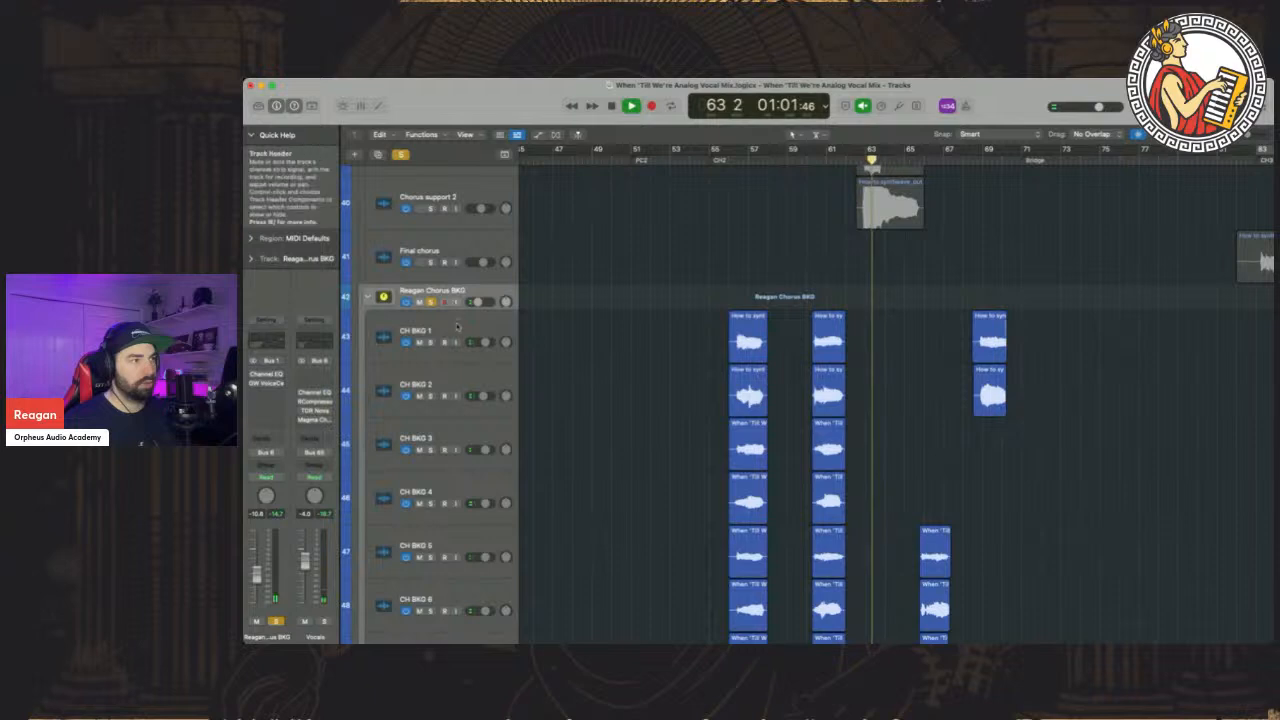
click(453, 331)
click(450, 293)
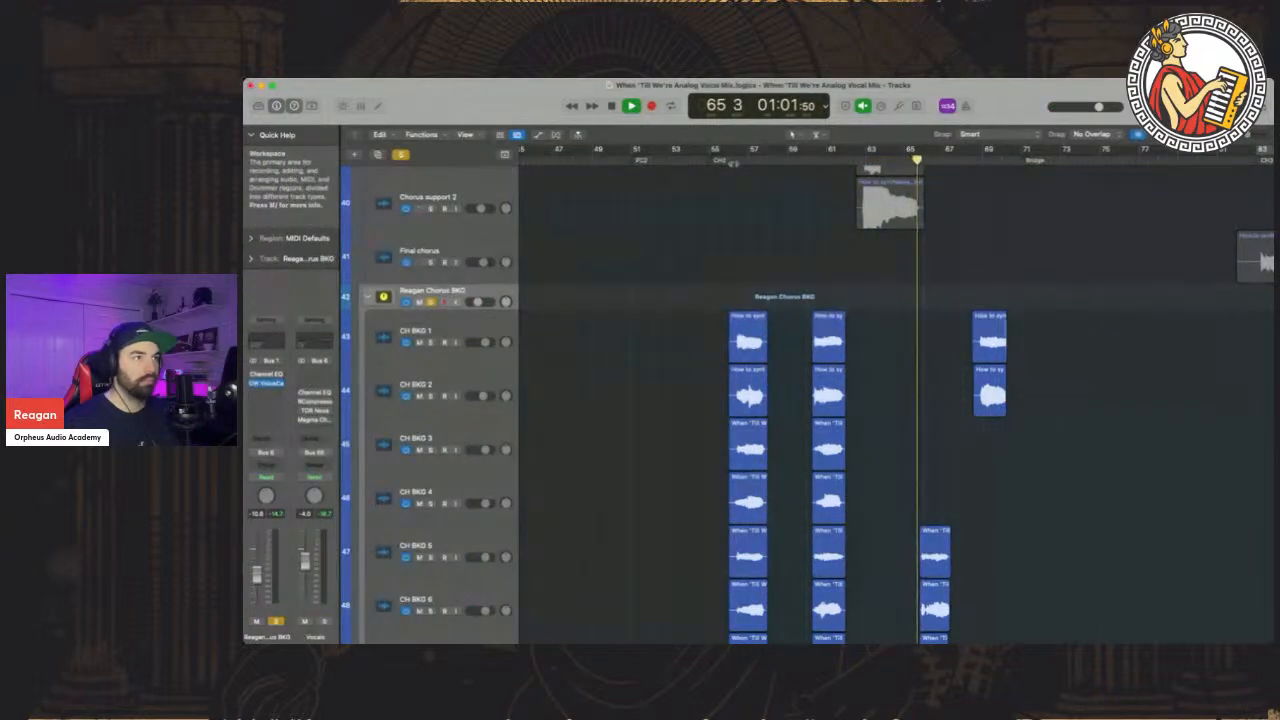
click(734, 152)
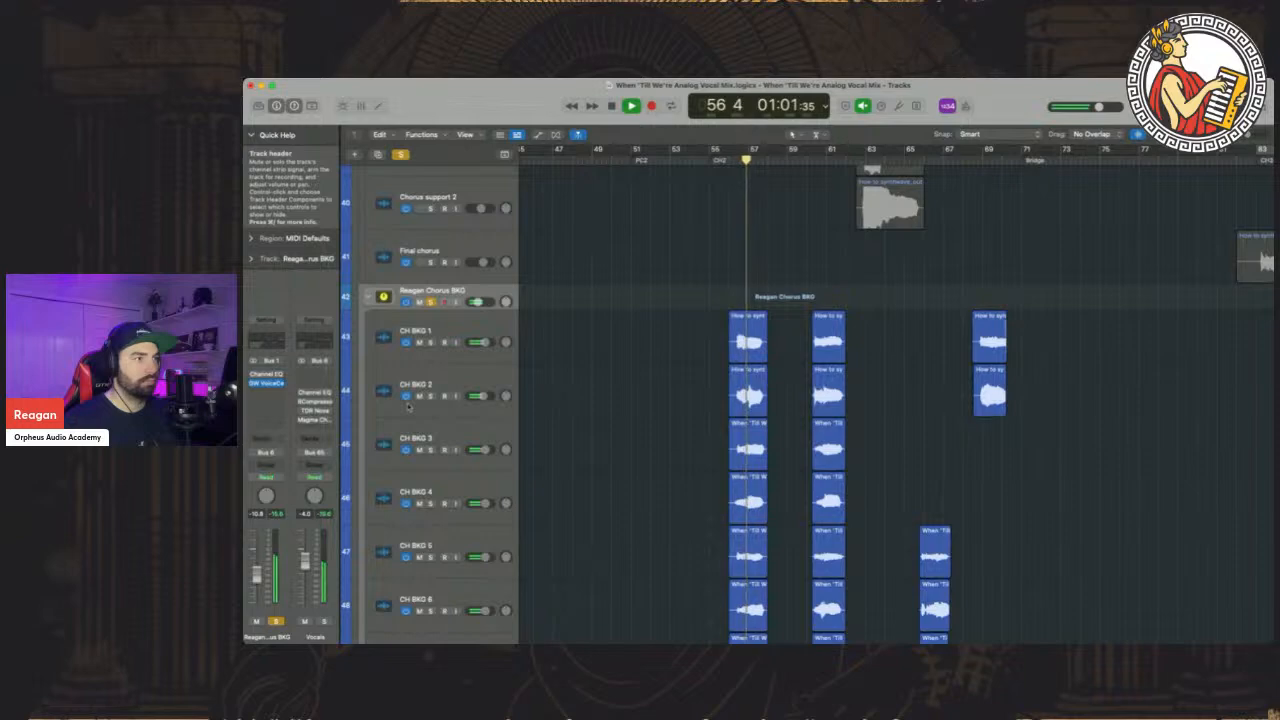
scroll(657, 400, up, 15)
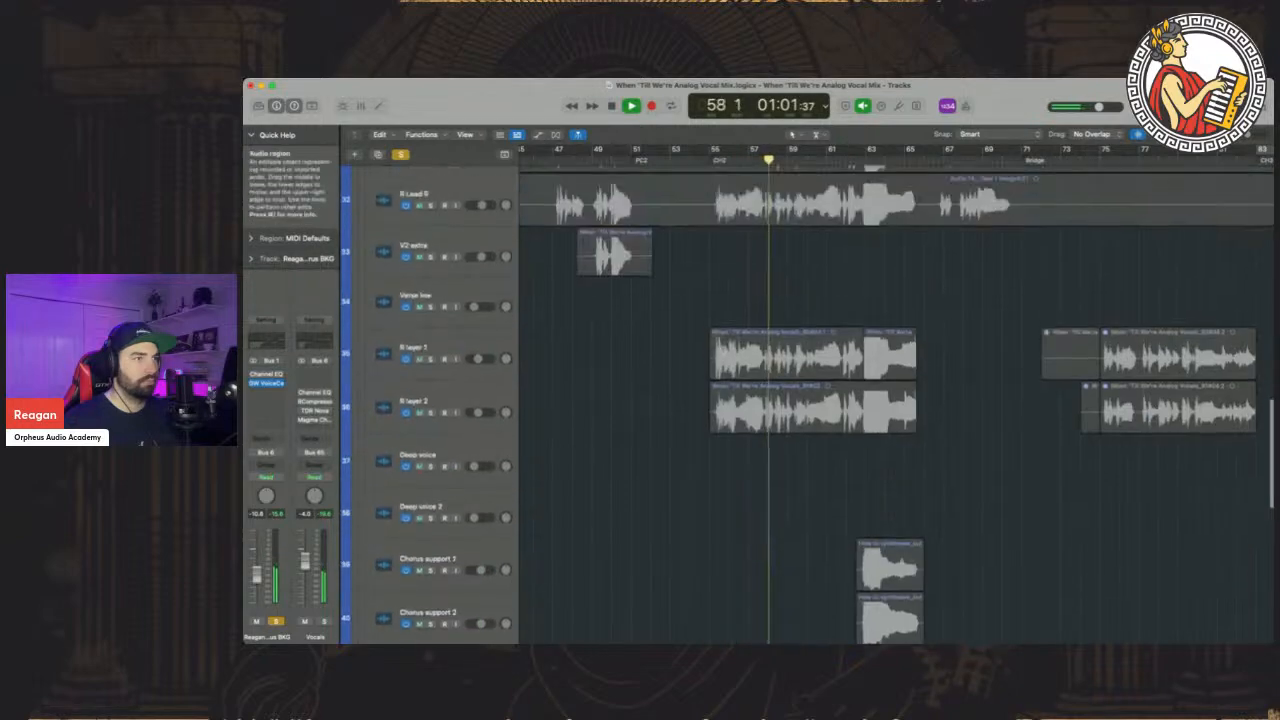
scroll(657, 400, up, 3)
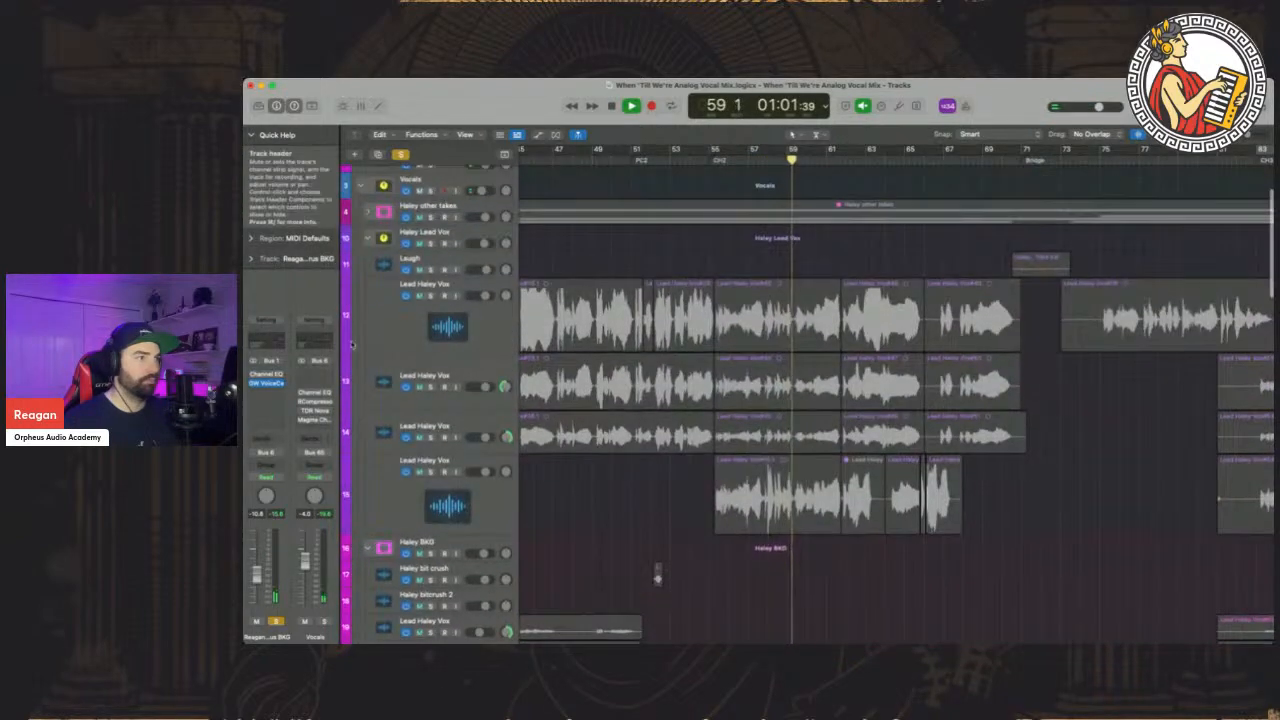
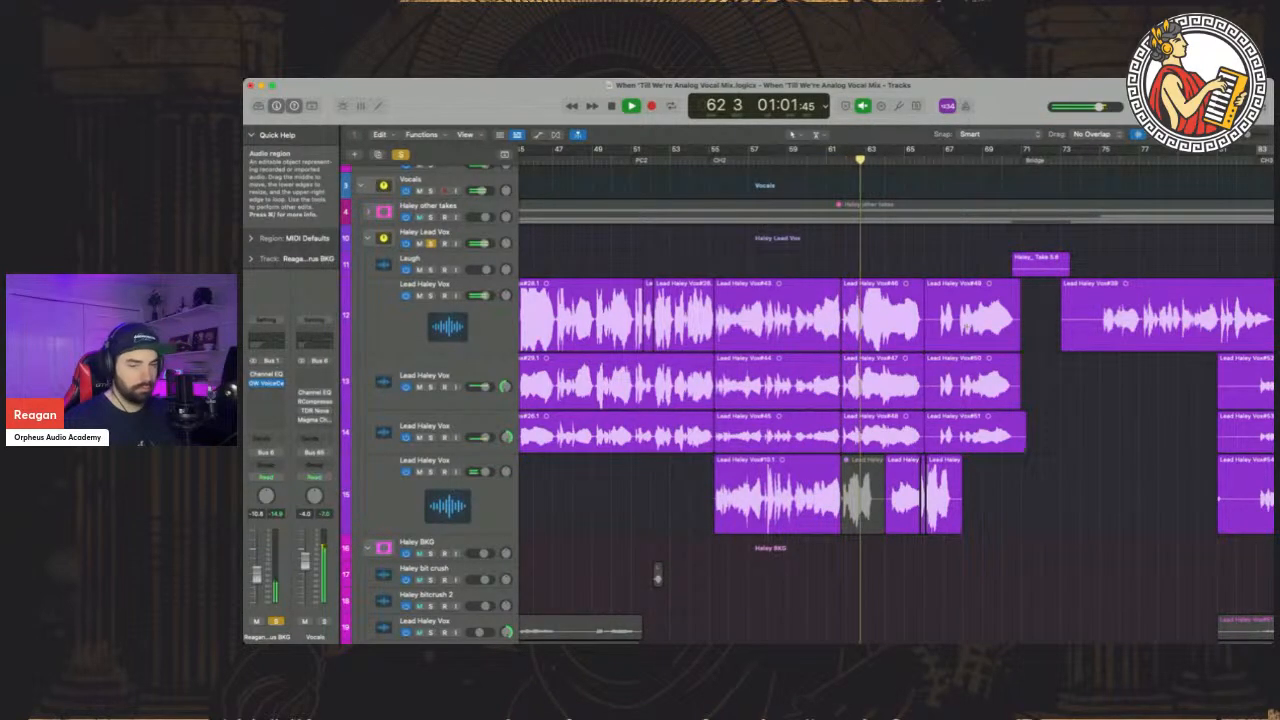
Expand the muted Reagan Chorus 1 stack to inspect its subtracks, and collapse it again
scroll(657, 577, down, 15)
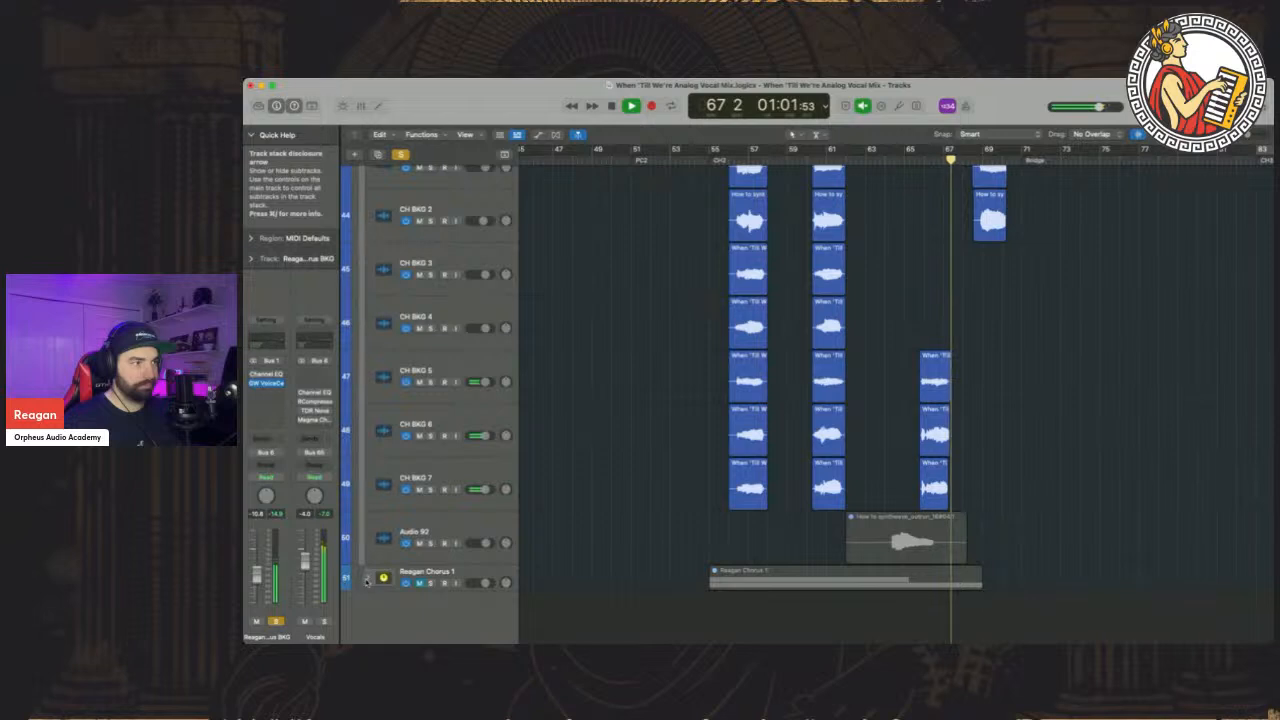
click(368, 578)
scroll(369, 581, down, 5)
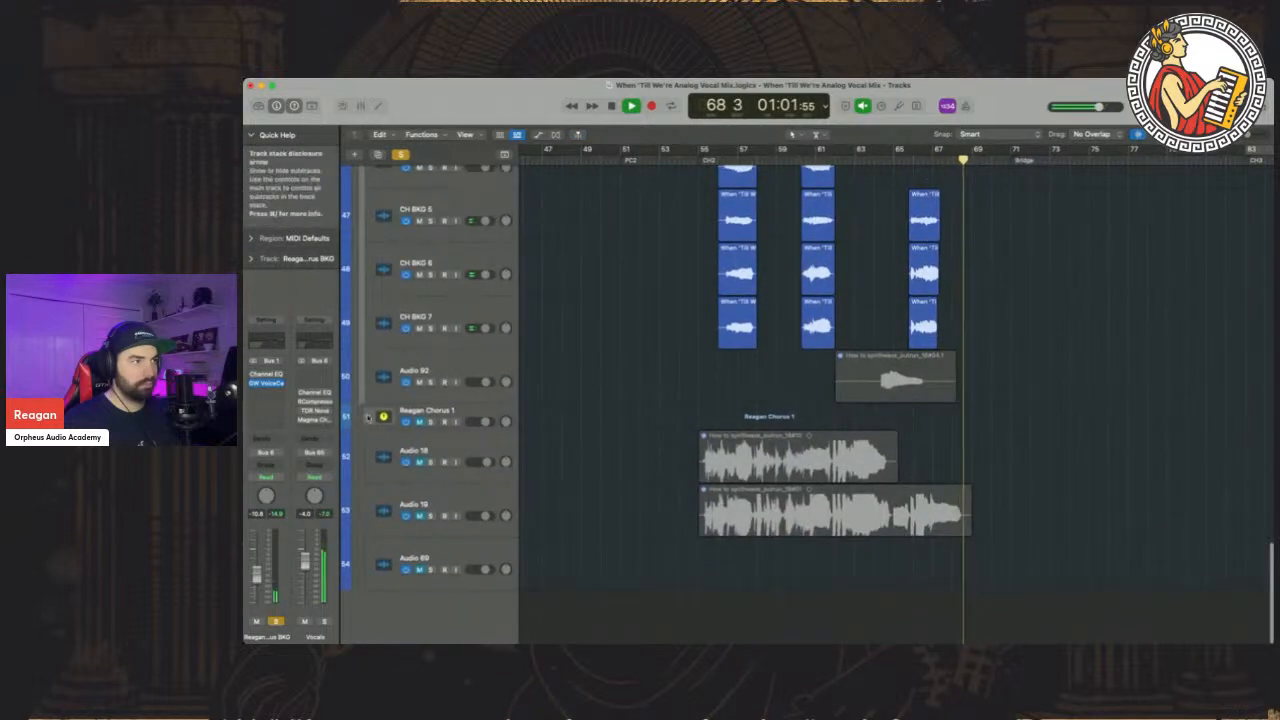
click(368, 416)
scroll(588, 407, up, 1)
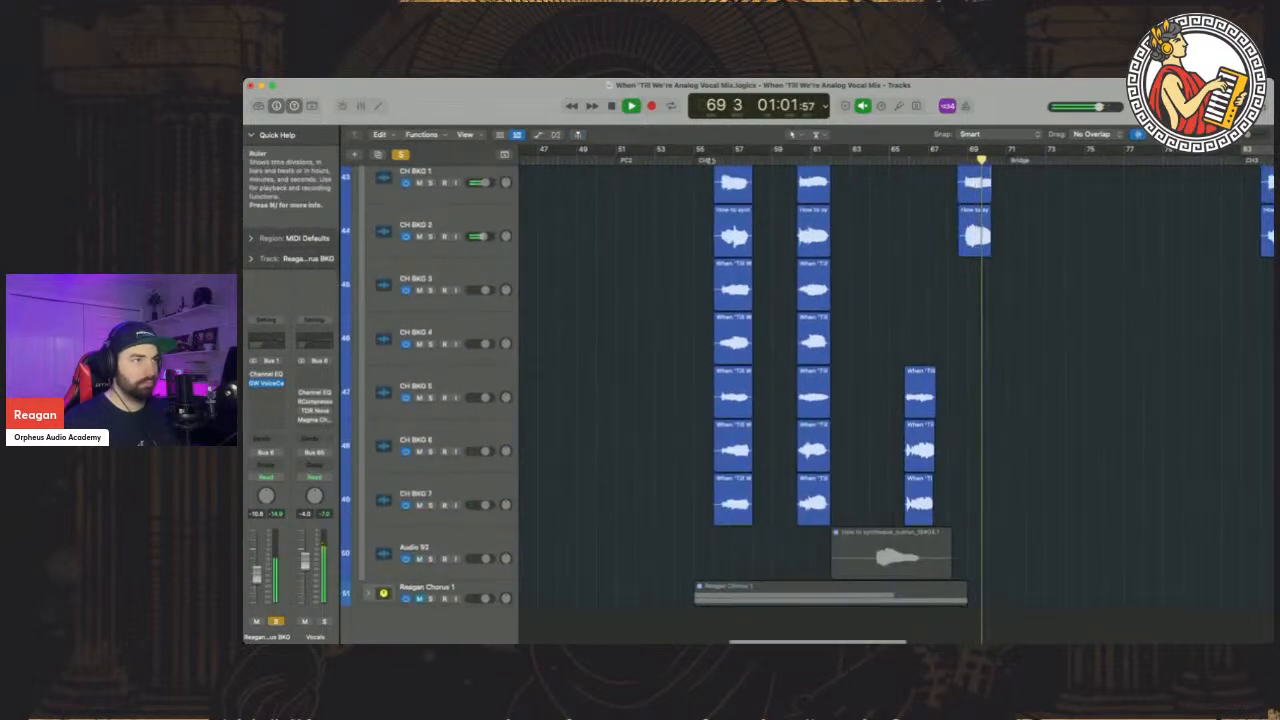
Replay chorus 2 from around bar 56 with the Haley leads and Reagan backing vocals soloed, reviewing the Haley lead regions
click(705, 160)
scroll(798, 346, up, 3)
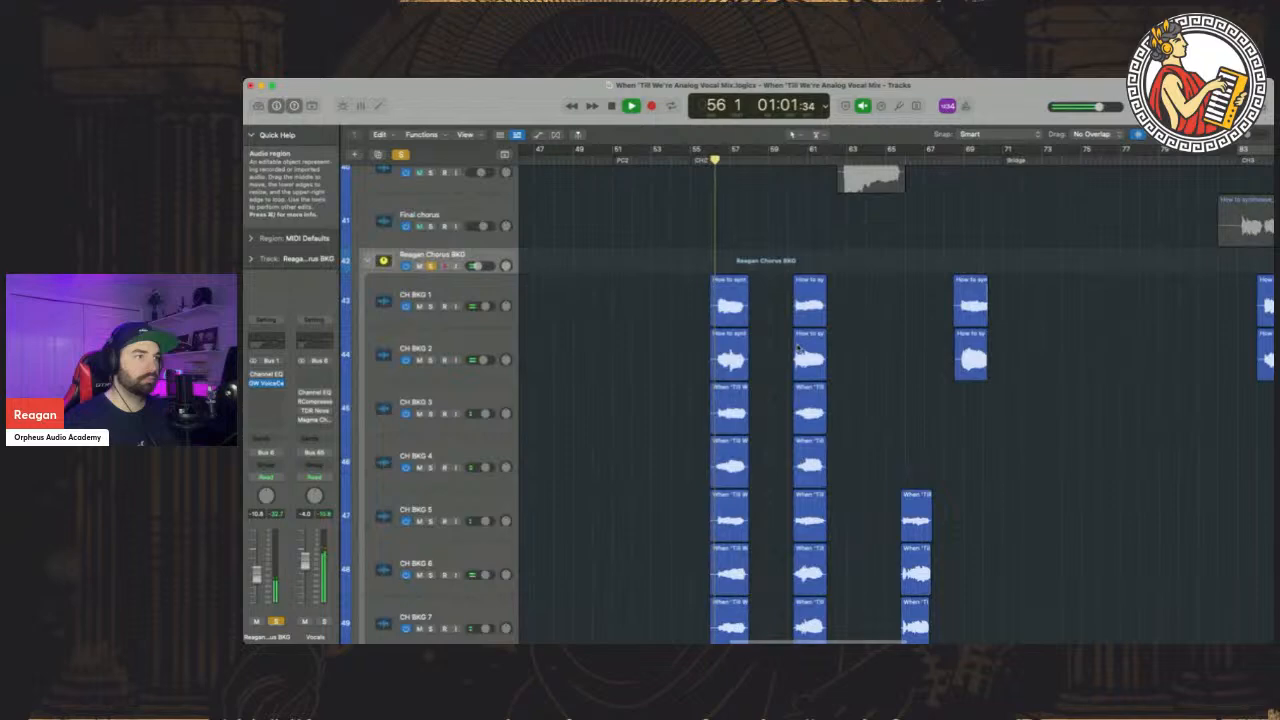
scroll(797, 347, up, 9)
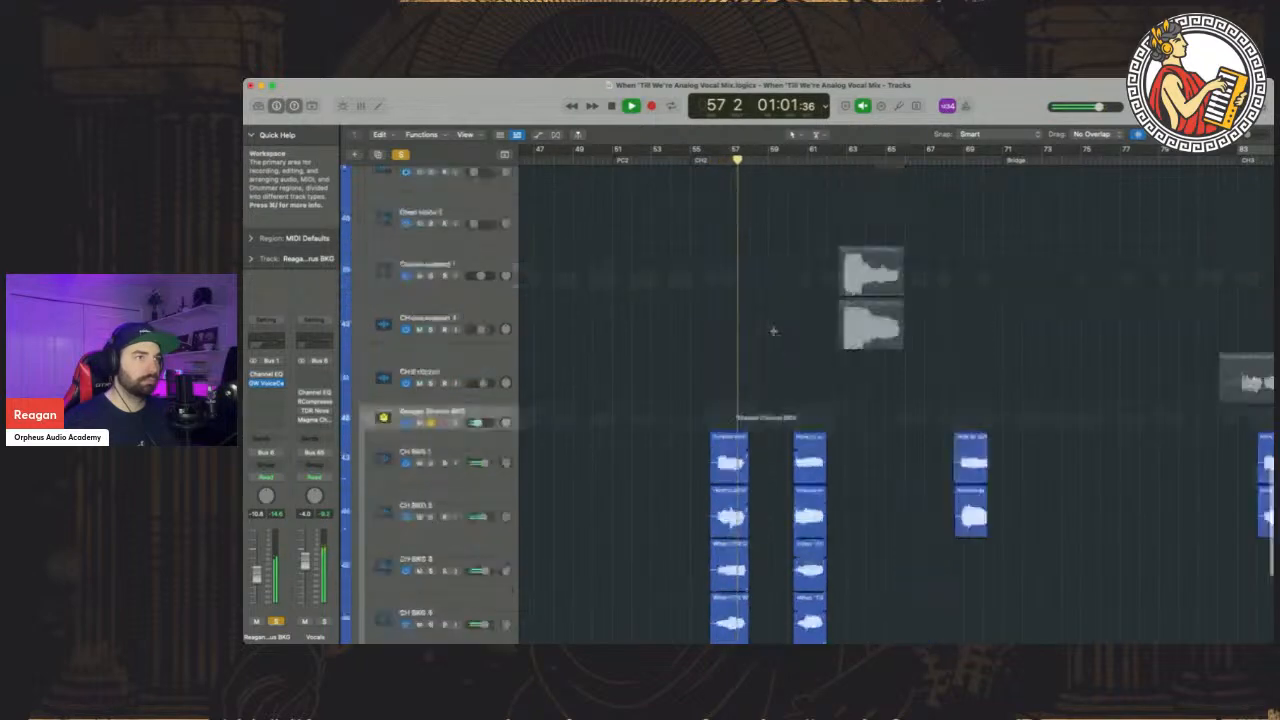
scroll(776, 335, up, 15)
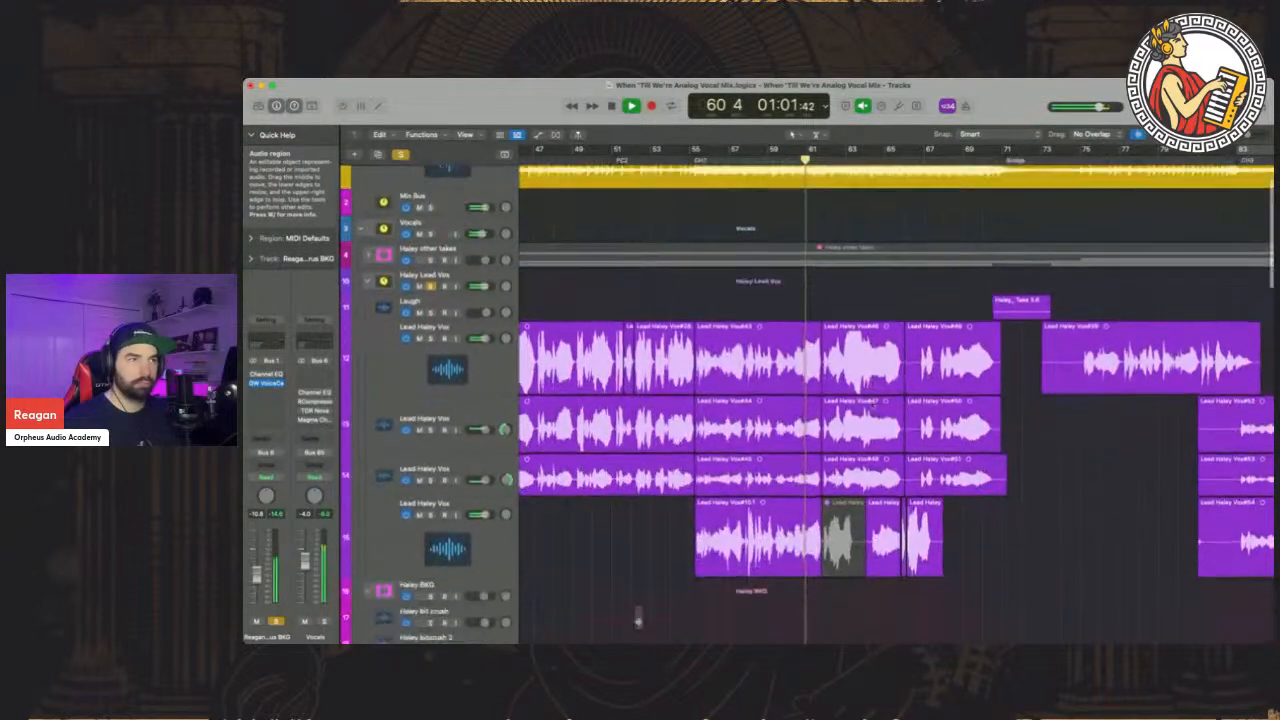
scroll(871, 401, down, 5)
scroll(871, 401, right, 5)
scroll(871, 401, up, 5)
scroll(871, 401, right, 2)
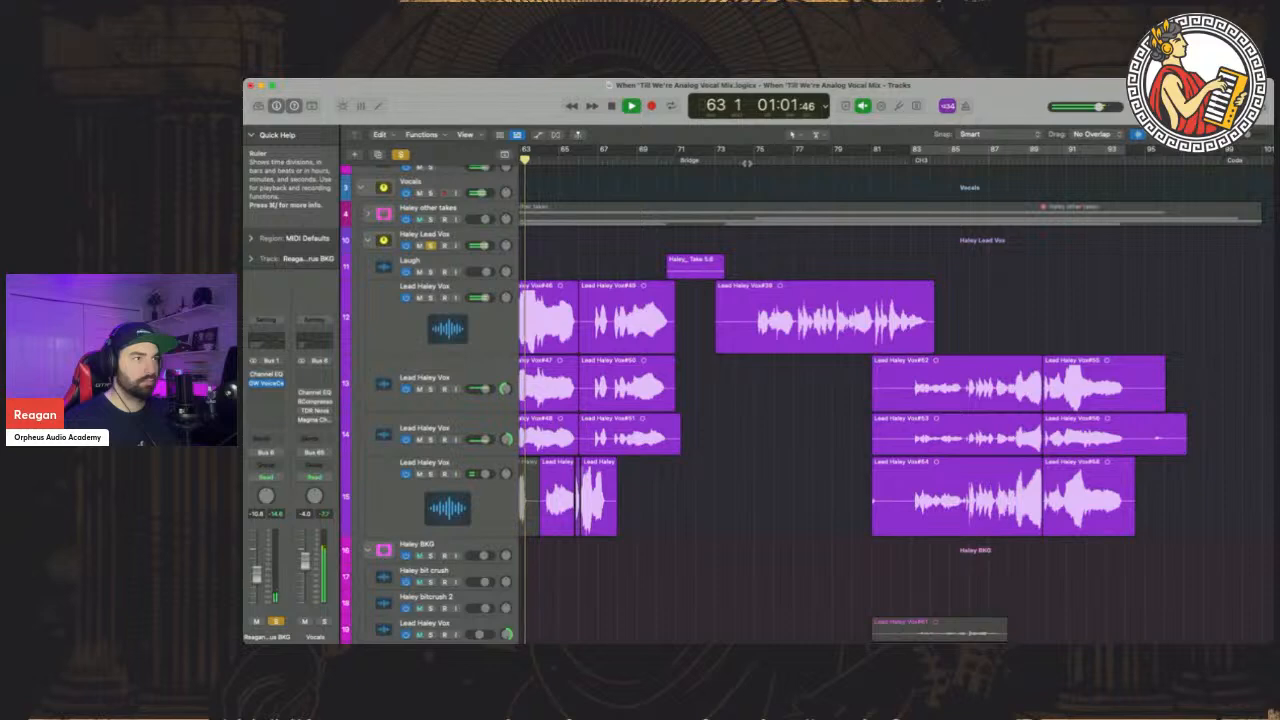
scroll(750, 190, left, 3)
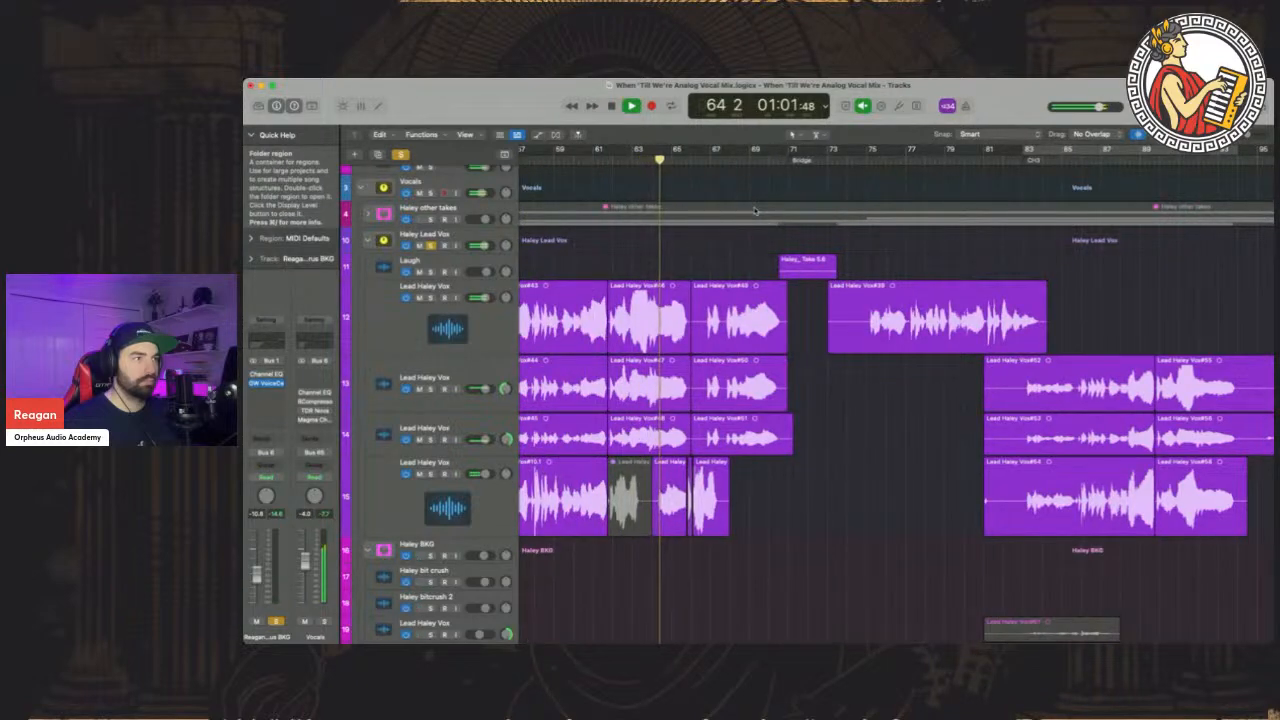
Solo Lead Reagan Vox, R Lead L and R Lead R, and lower their volume together, bringing Lead Reagan Vox to -5.2 dB
scroll(757, 213, down, 10)
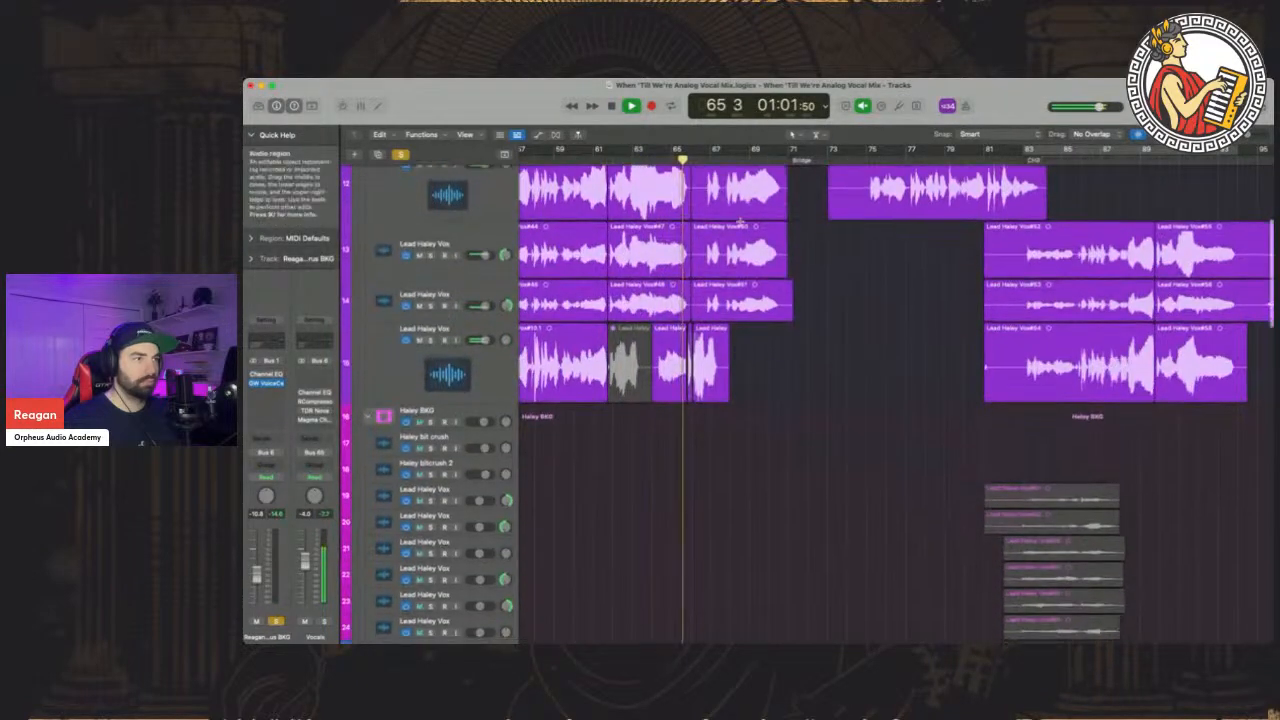
scroll(737, 217, left, 5)
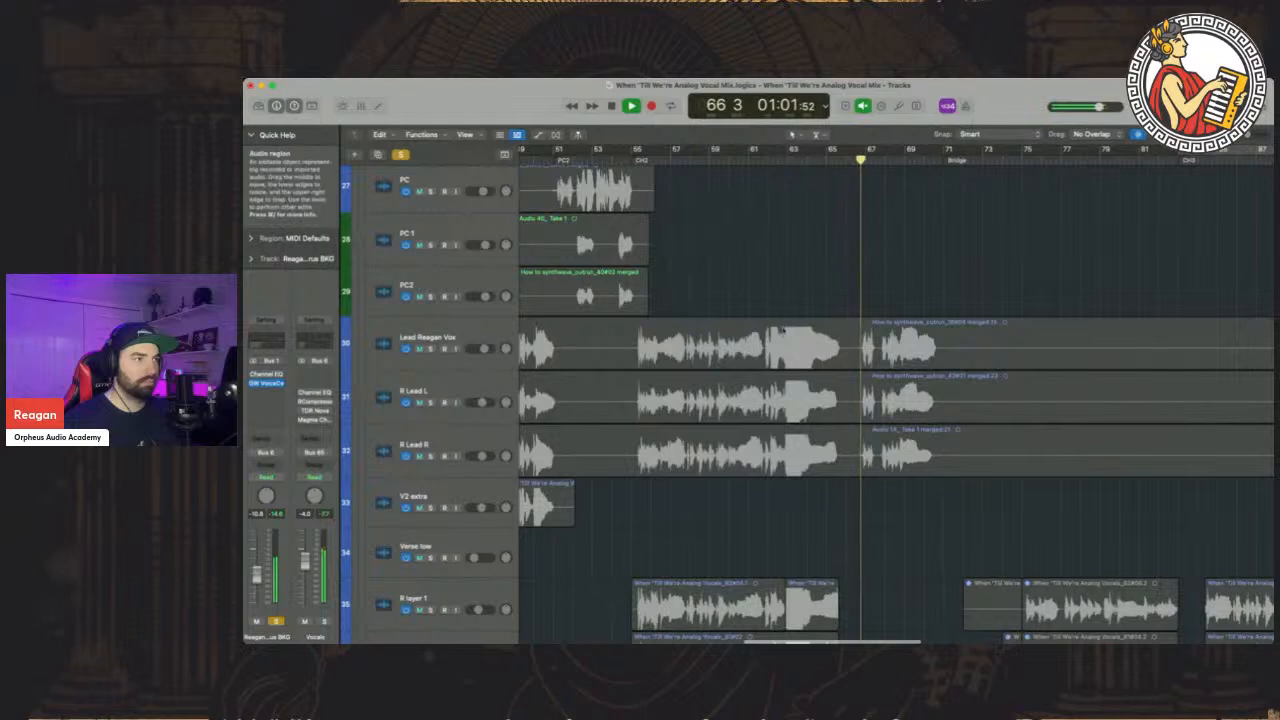
scroll(650, 420, up, 3)
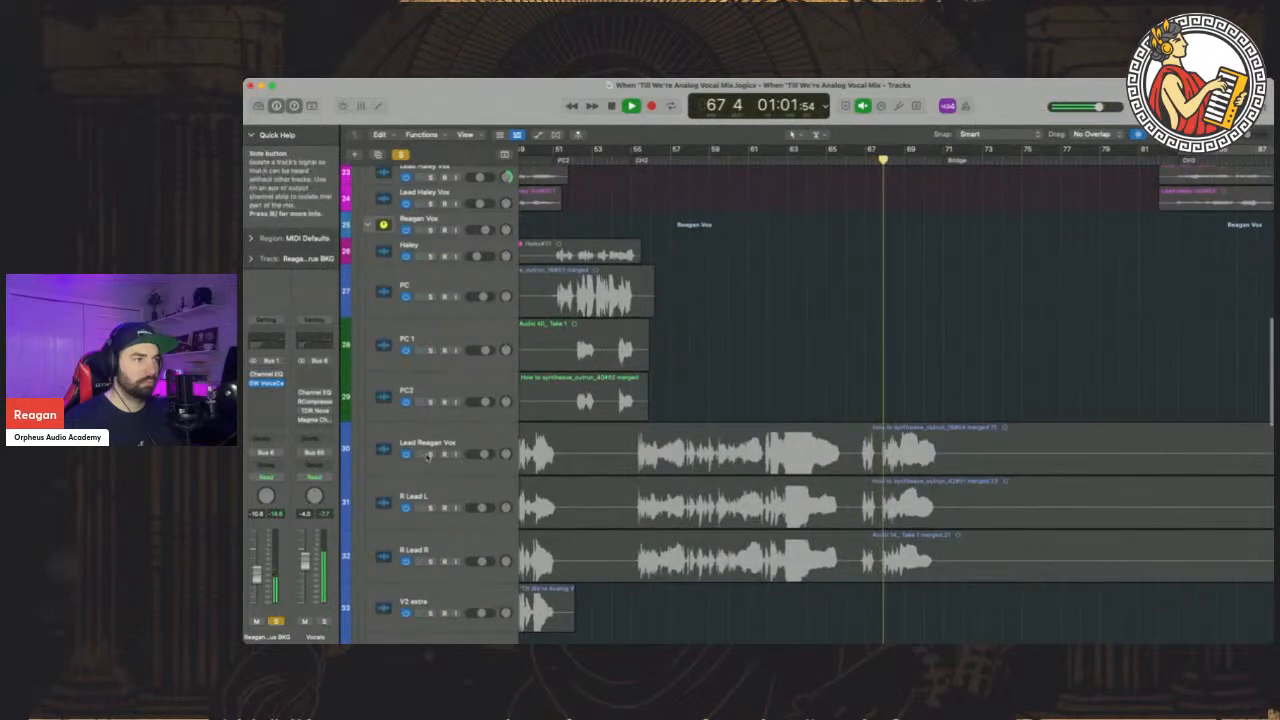
click(430, 561)
click(430, 443)
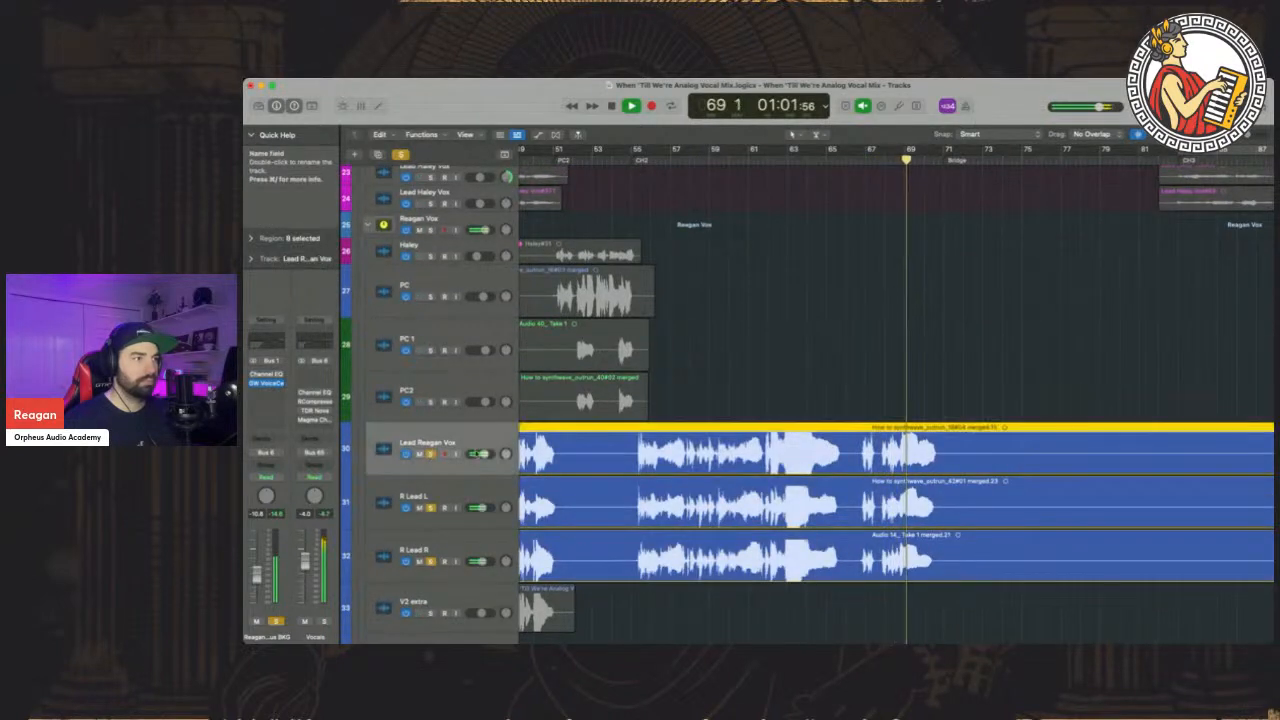
shift+click(476, 550)
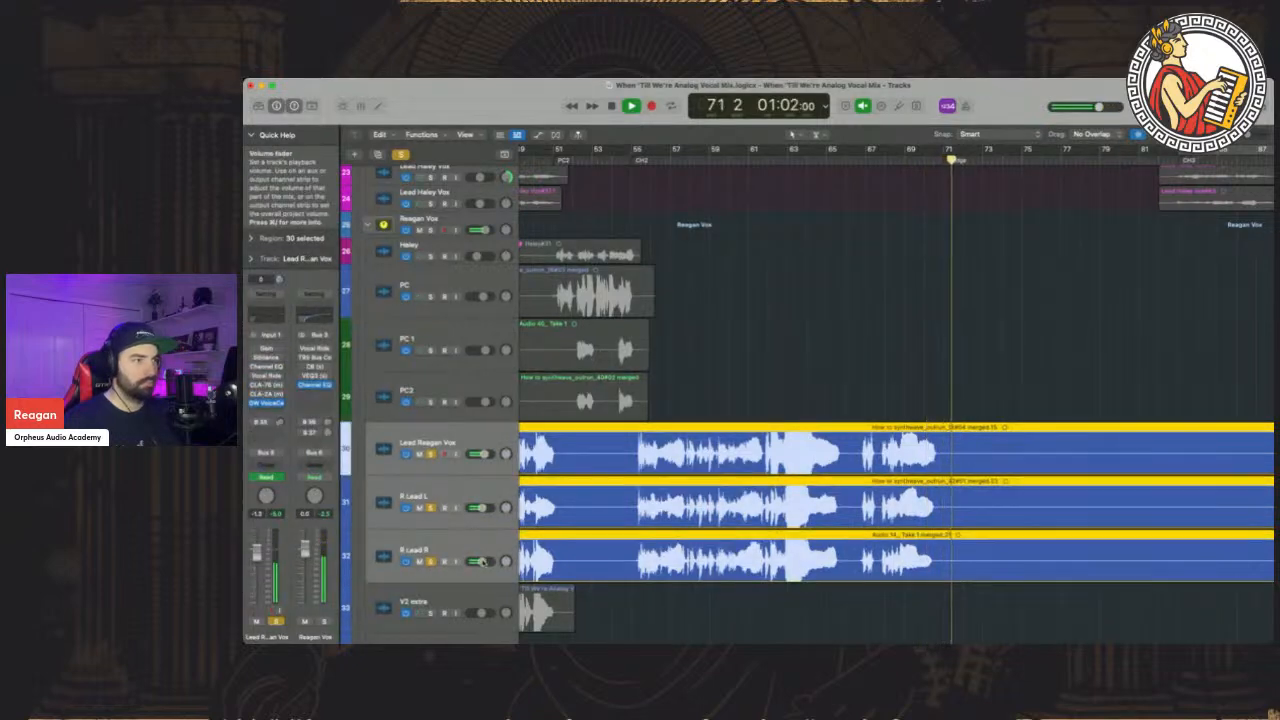
Play through the bridge into chorus 3 and trim the starts of the Haley lead regions on tracks 13 to 15 to about bar 82
scroll(951, 362, up, 15)
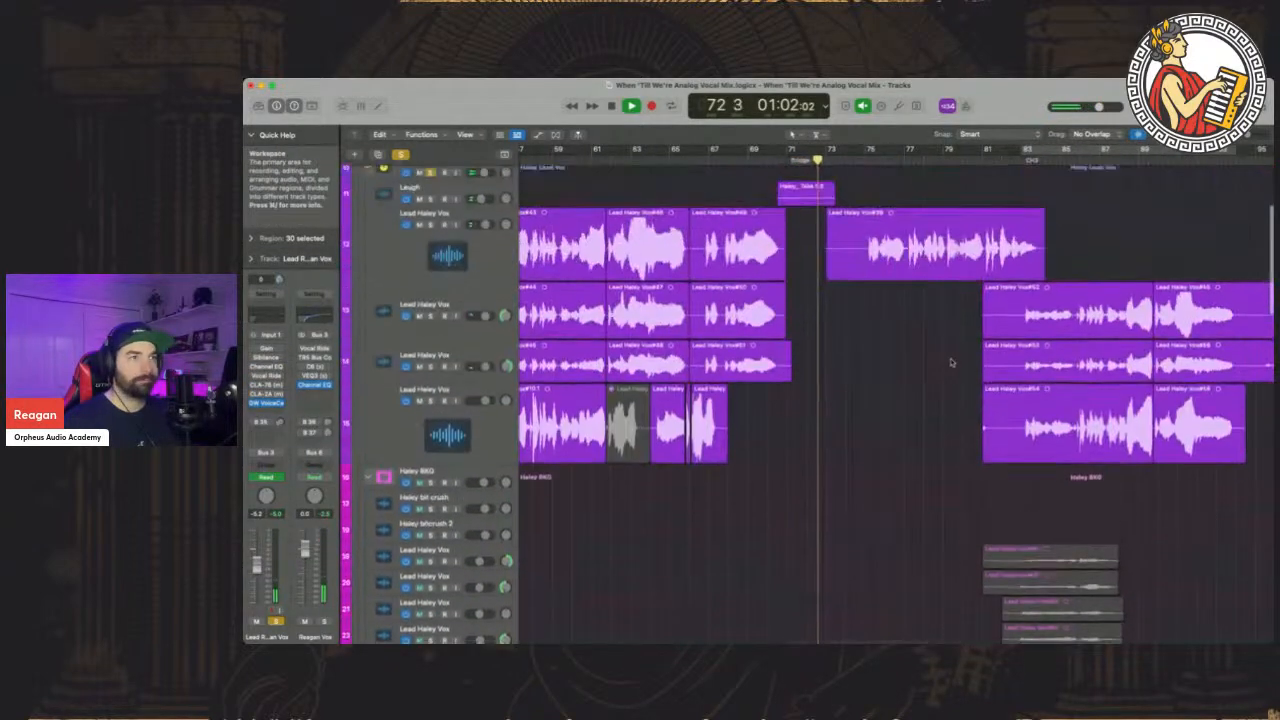
scroll(951, 362, up, 1)
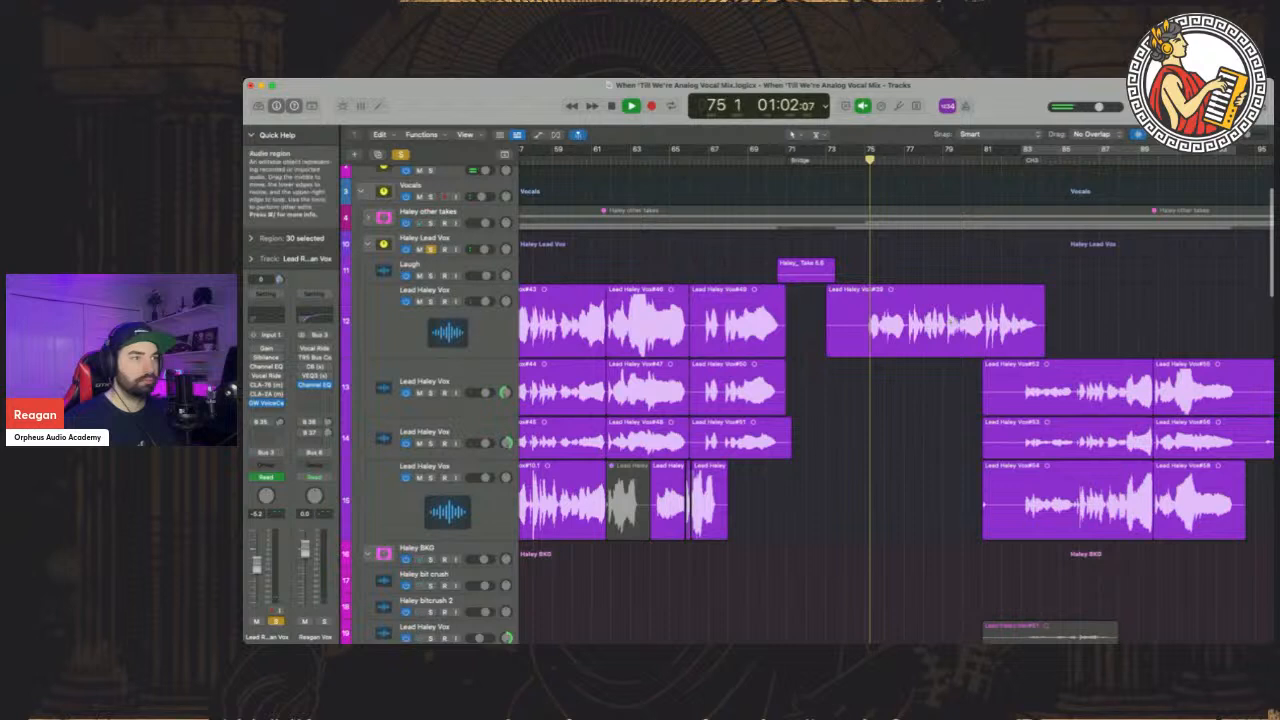
scroll(951, 323, right, 2)
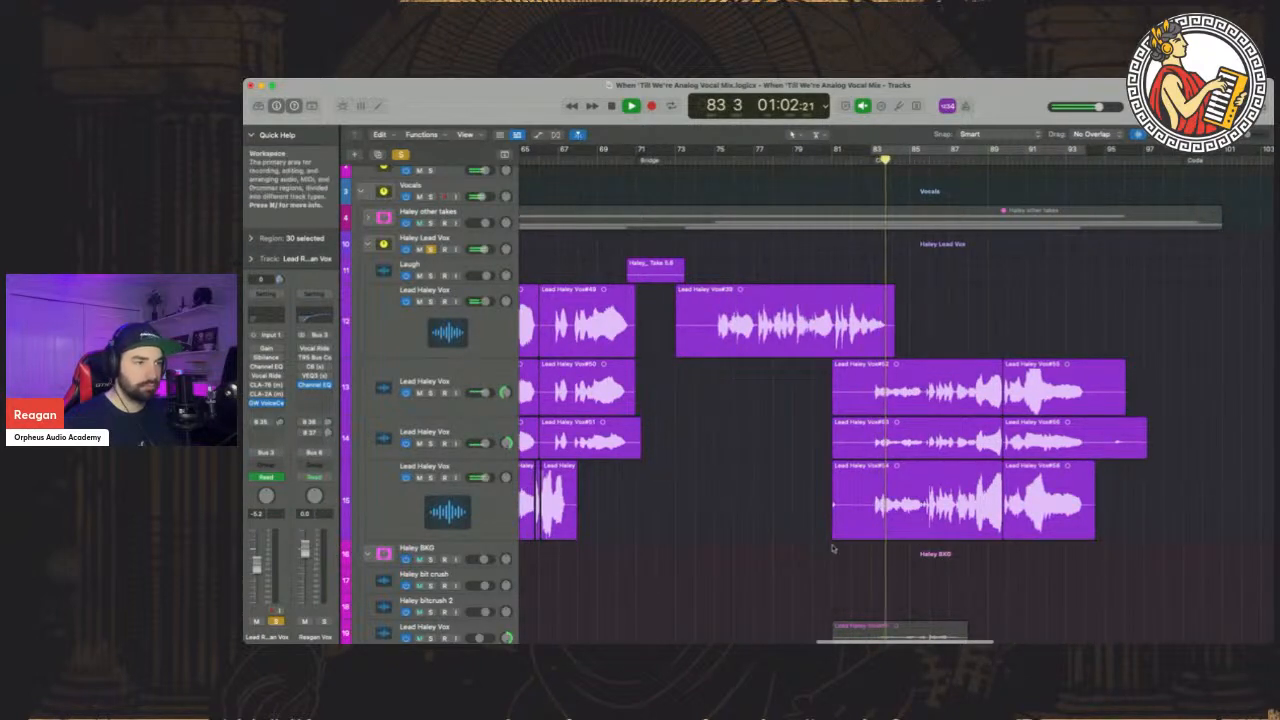
drag(834, 536, 850, 538)
Replay chorus 3 from about bar 83 and solo the Final chorus track alongside the Haley leads
scroll(892, 587, down, 8)
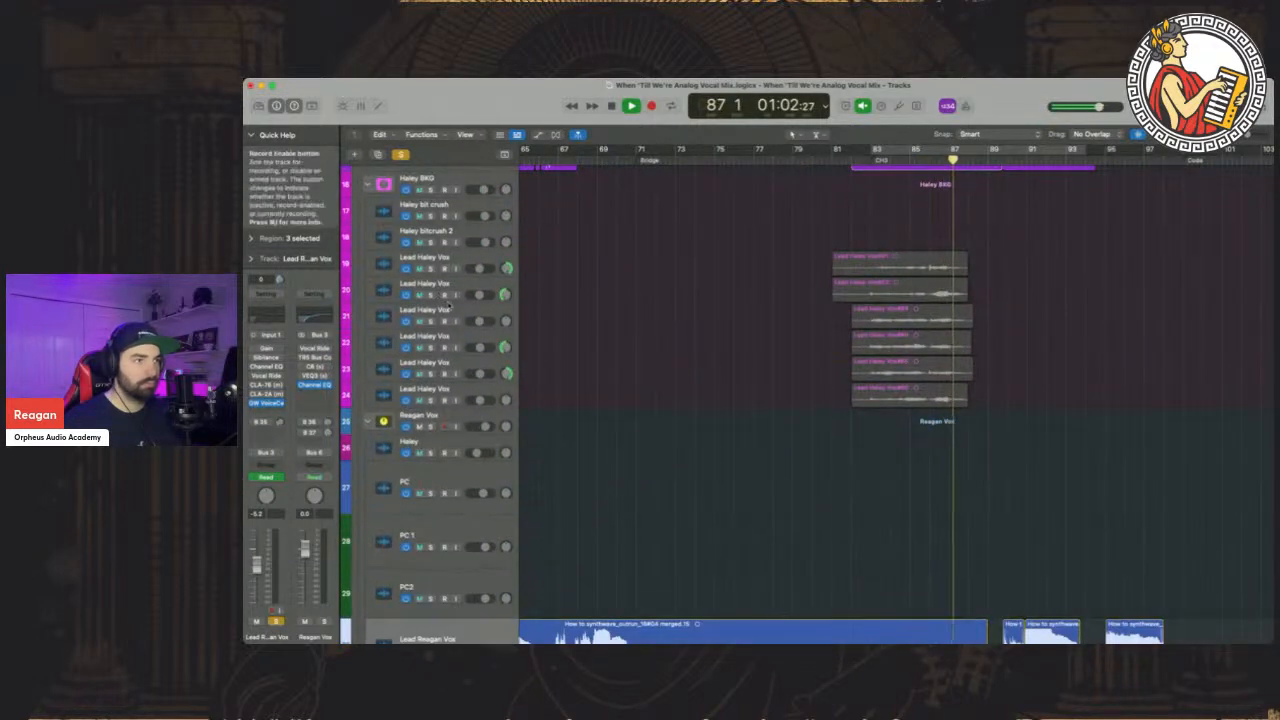
scroll(860, 506, down, 10)
scroll(858, 503, down, 10)
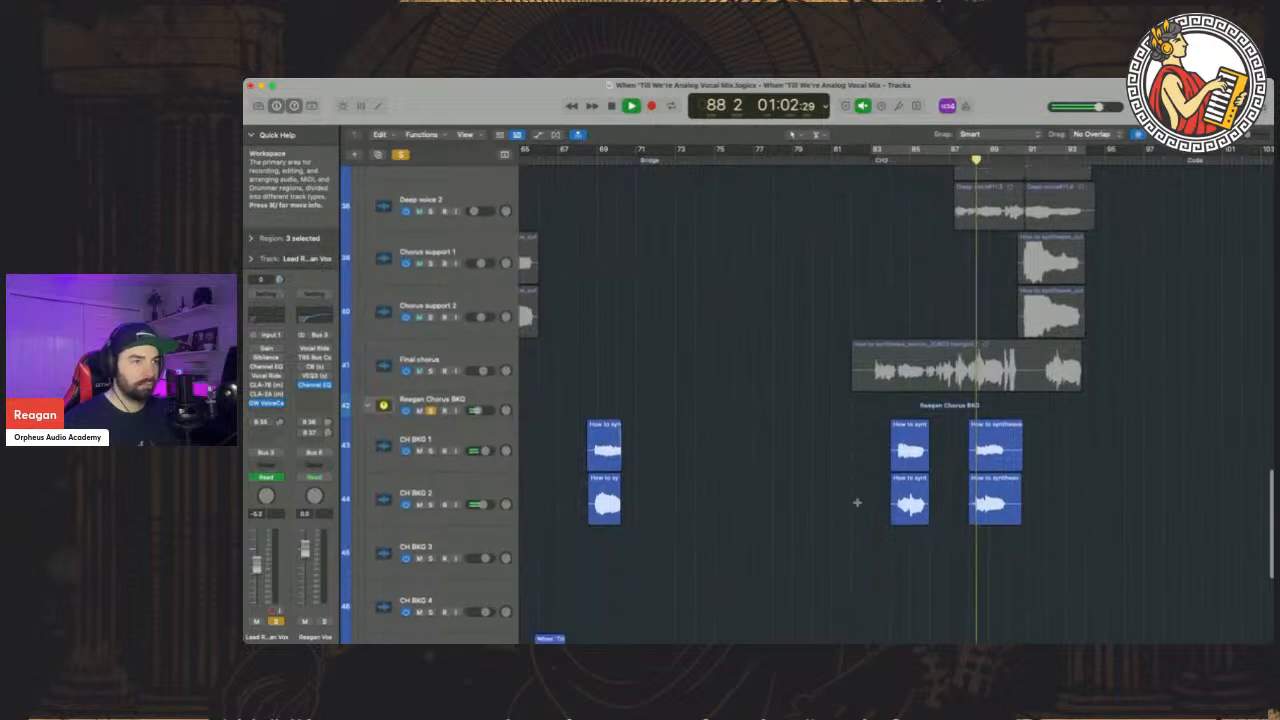
scroll(855, 503, up, 6)
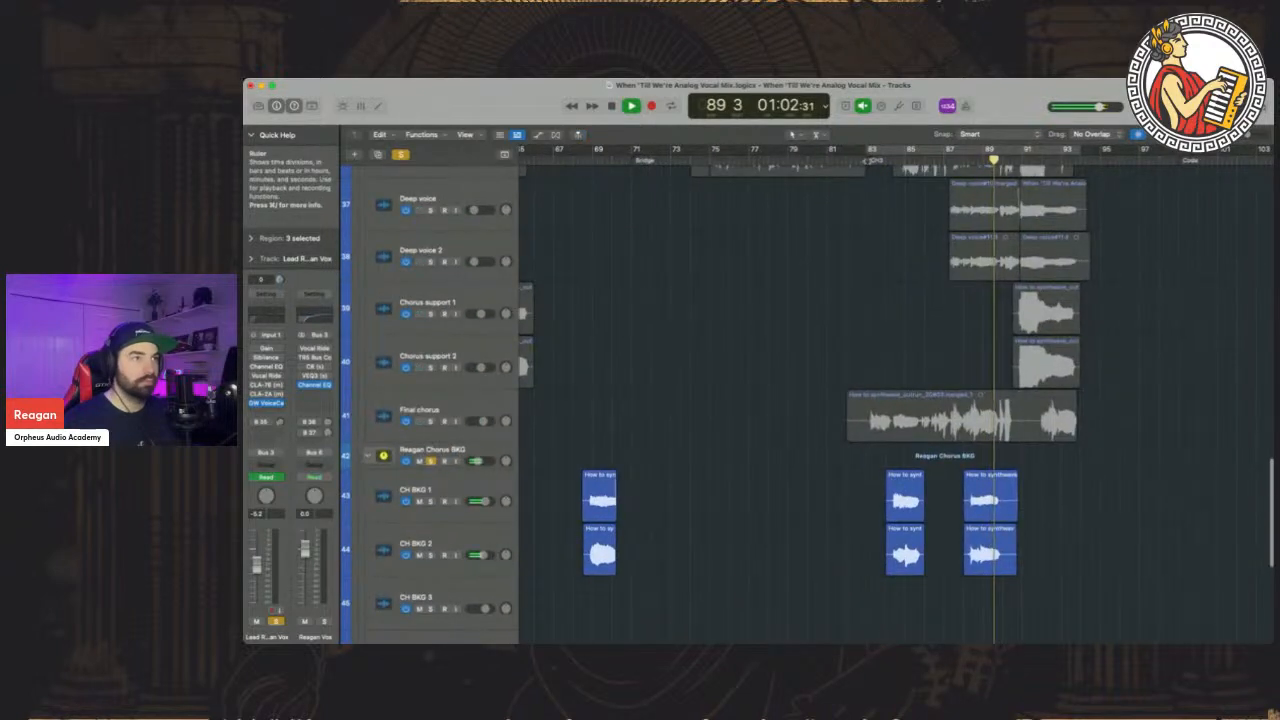
click(866, 152)
click(431, 421)
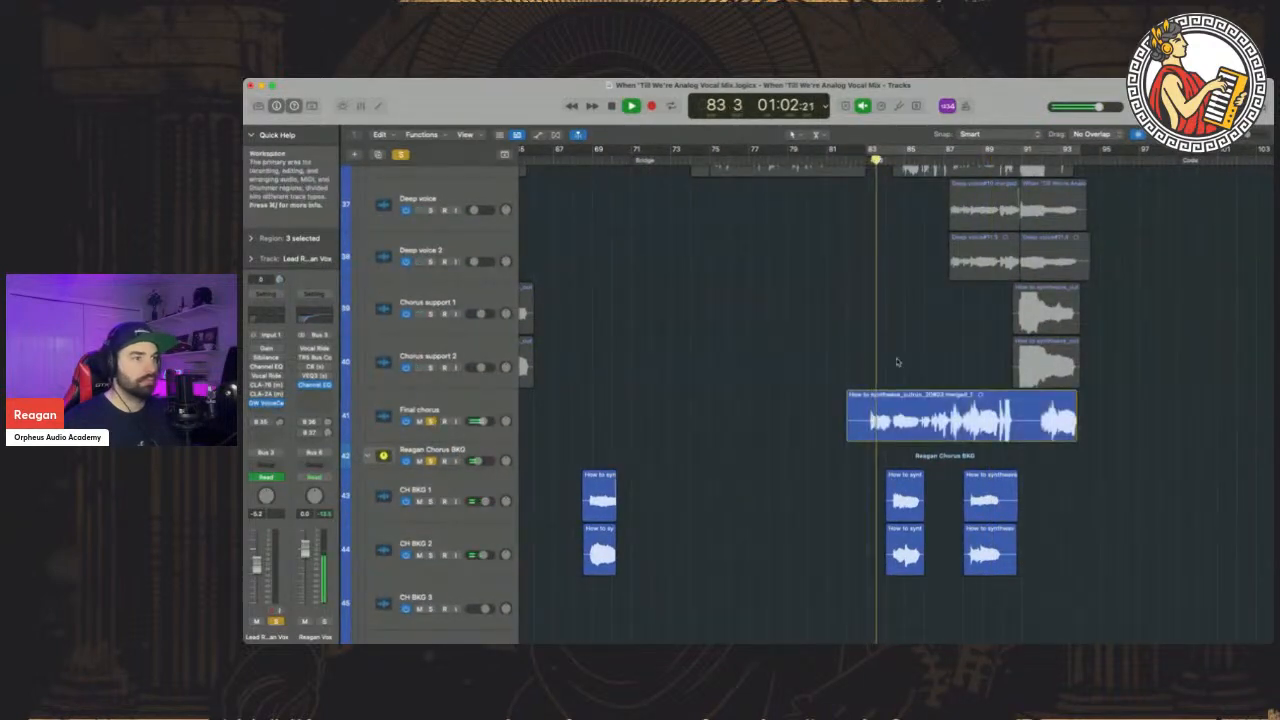
During chorus 3 playback, solo R layer 1 and 2, Deep voice, Deep voice 2, and Chorus support 1 and 2
scroll(897, 362, up, 4)
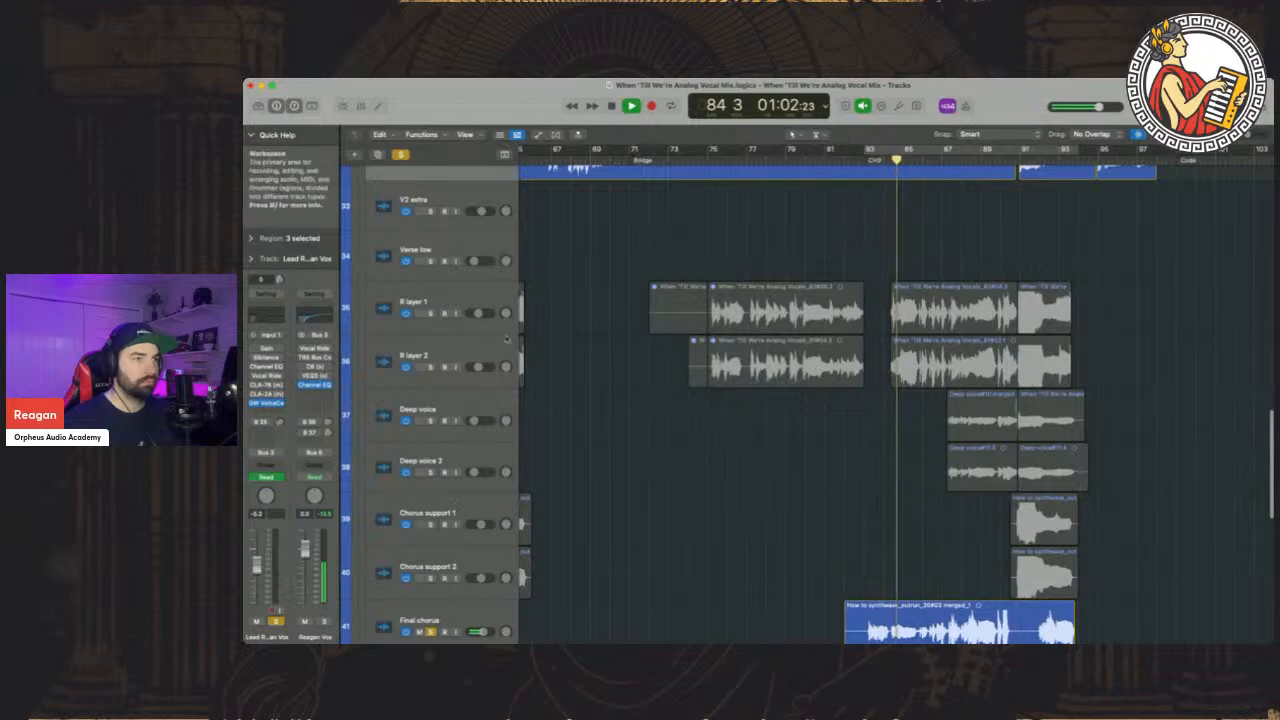
drag(431, 313, 431, 366)
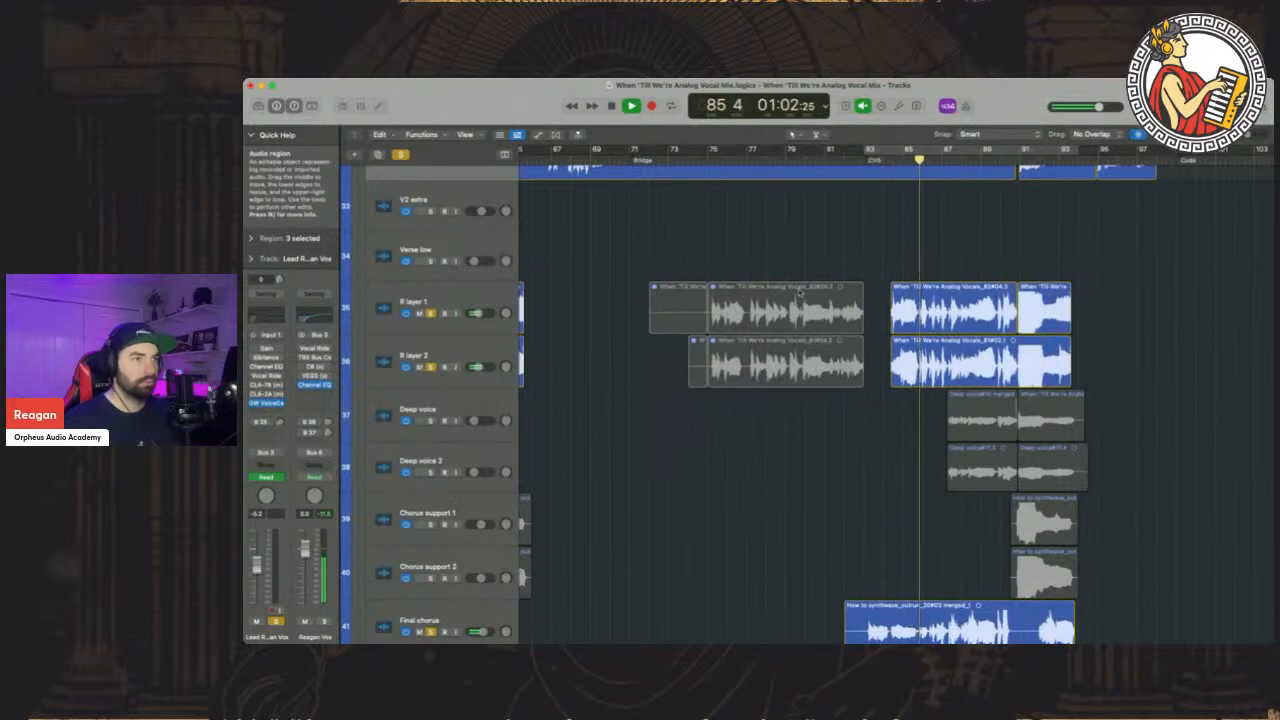
scroll(795, 290, up, 15)
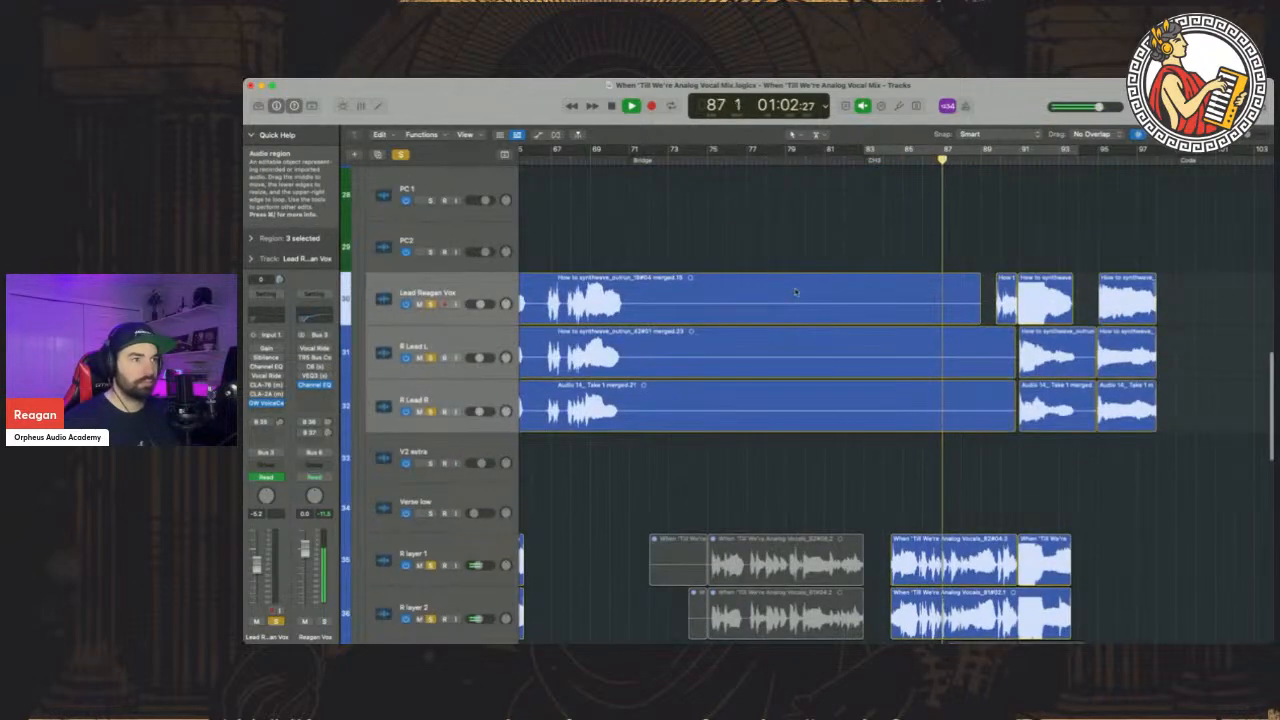
scroll(793, 289, up, 5)
scroll(793, 289, down, 15)
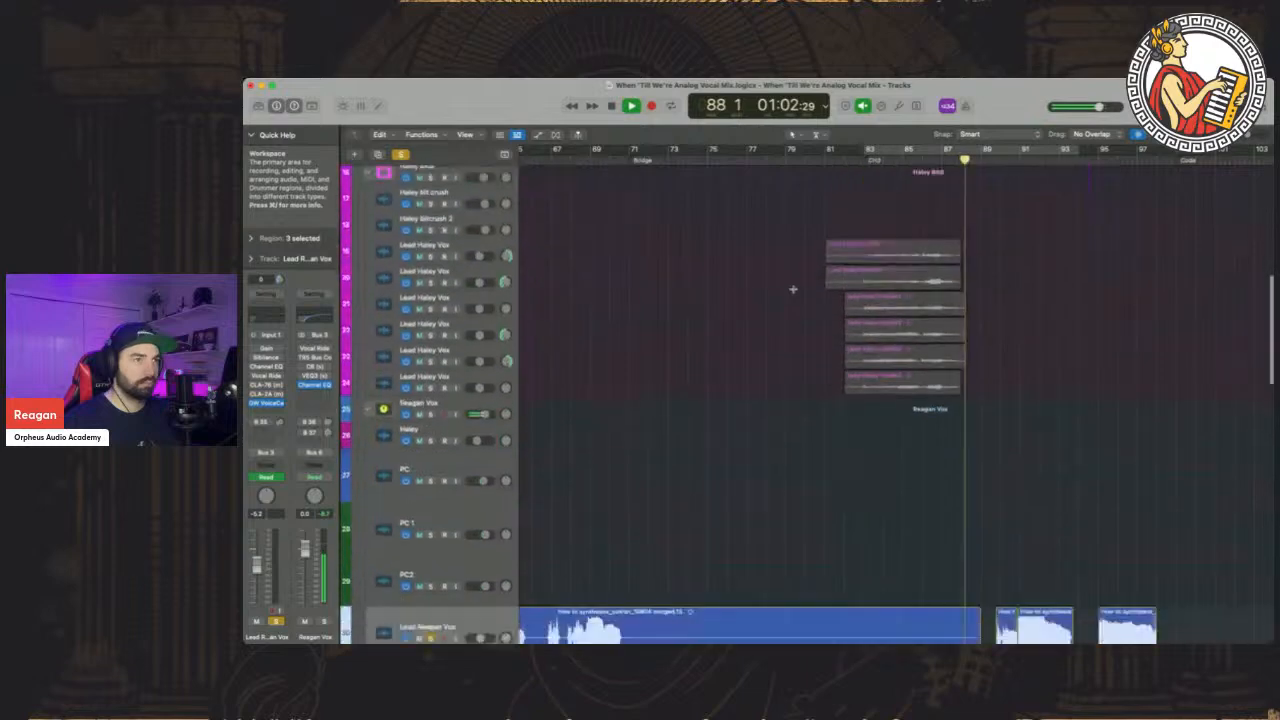
scroll(792, 289, down, 5)
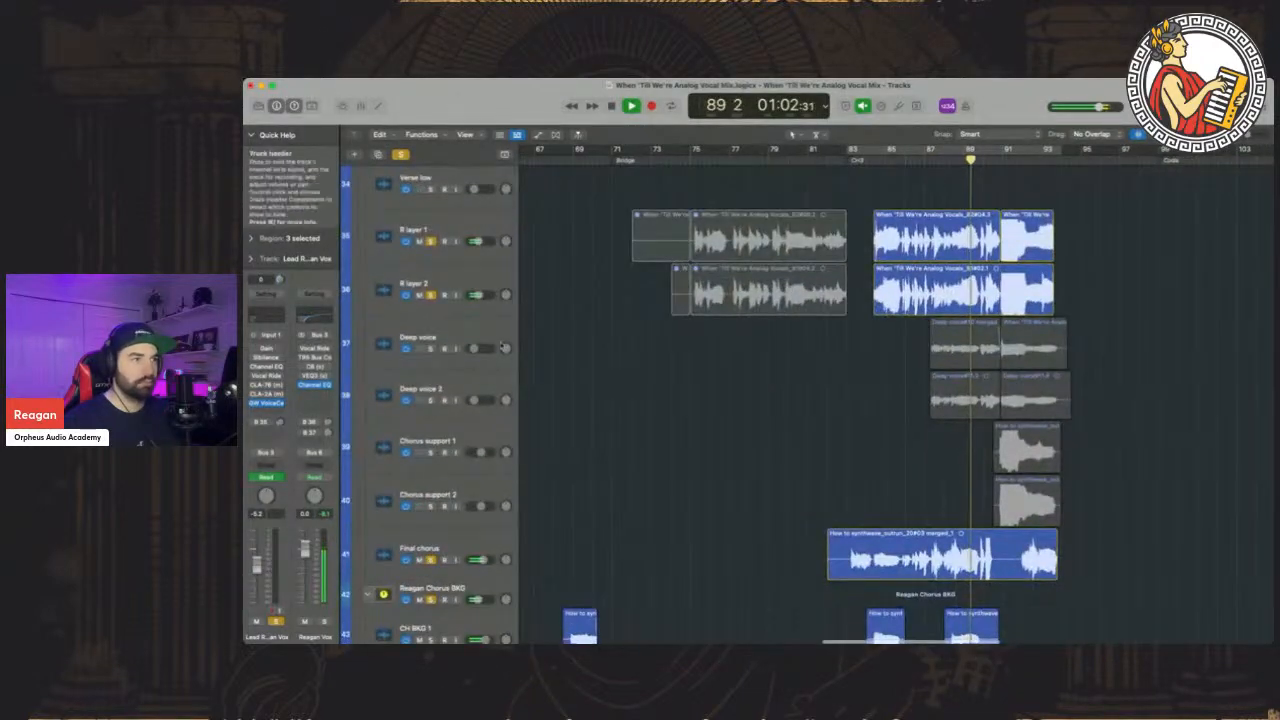
scroll(580, 599, down, 2)
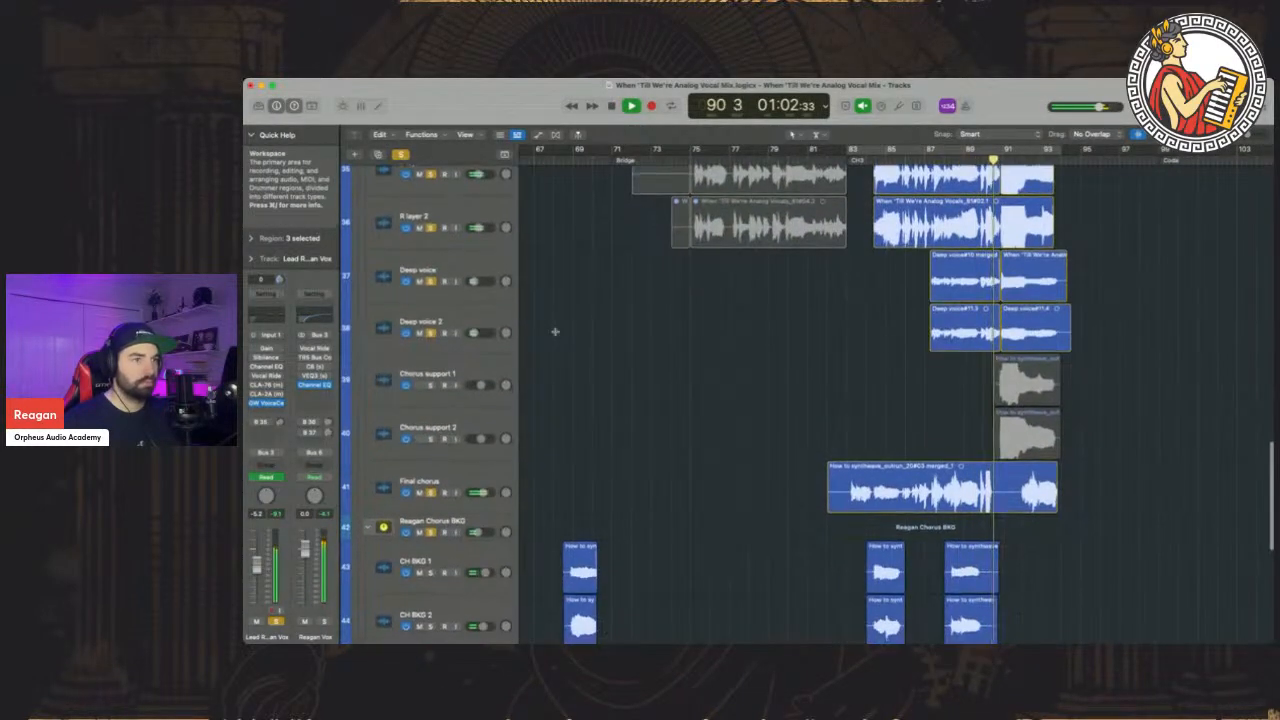
scroll(580, 599, down, 4)
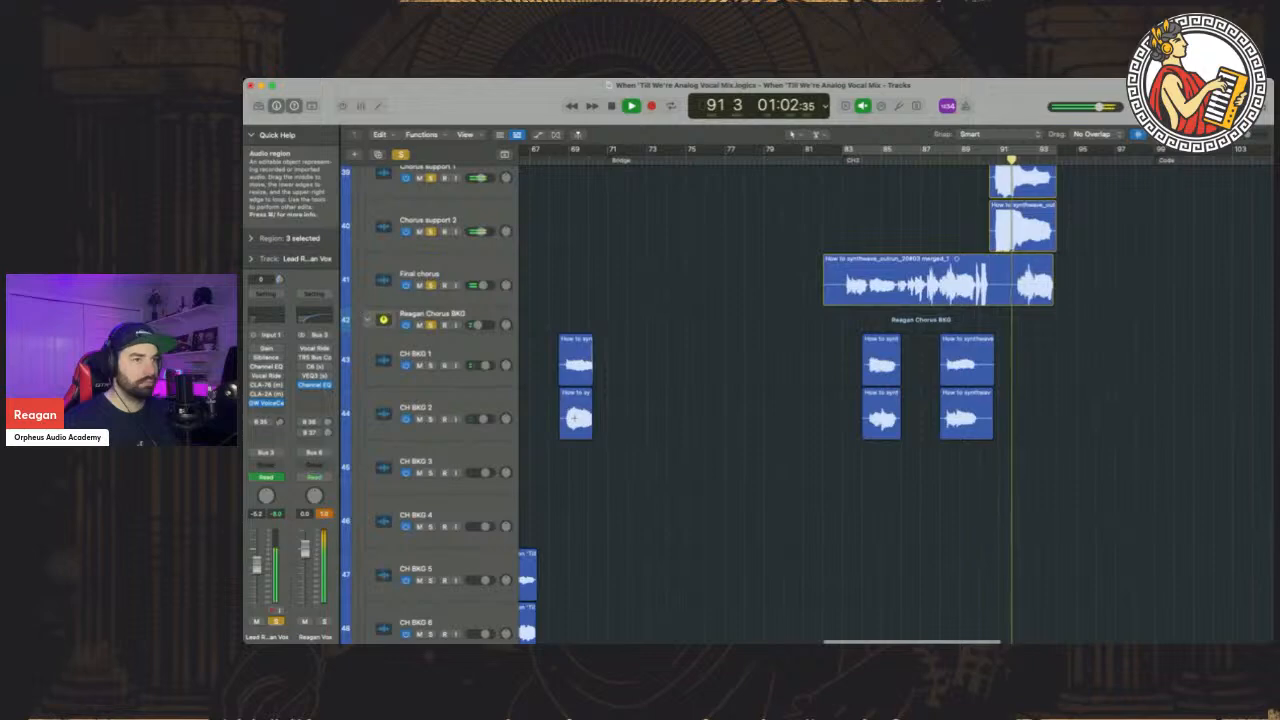
Stop the chorus 3 playback and mute the Lead Haley Vox tracks 13 and 14
scroll(576, 392, up, 4)
scroll(678, 386, up, 8)
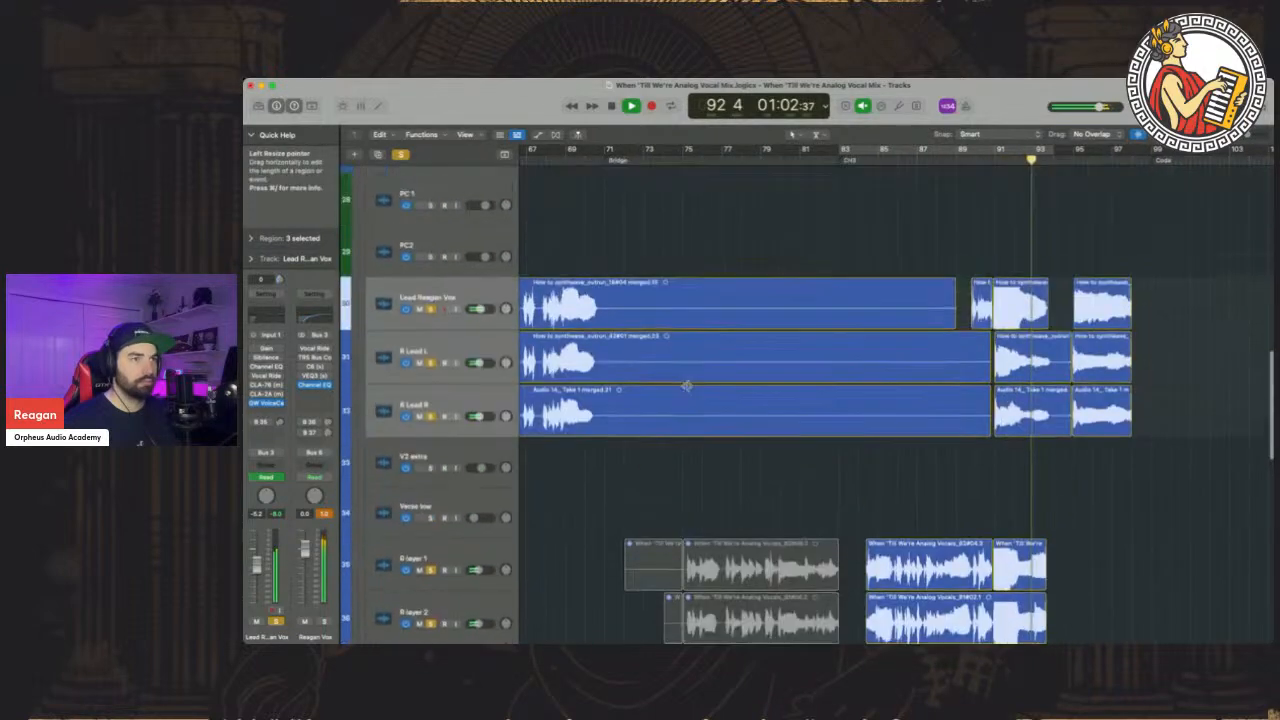
scroll(832, 382, up, 8)
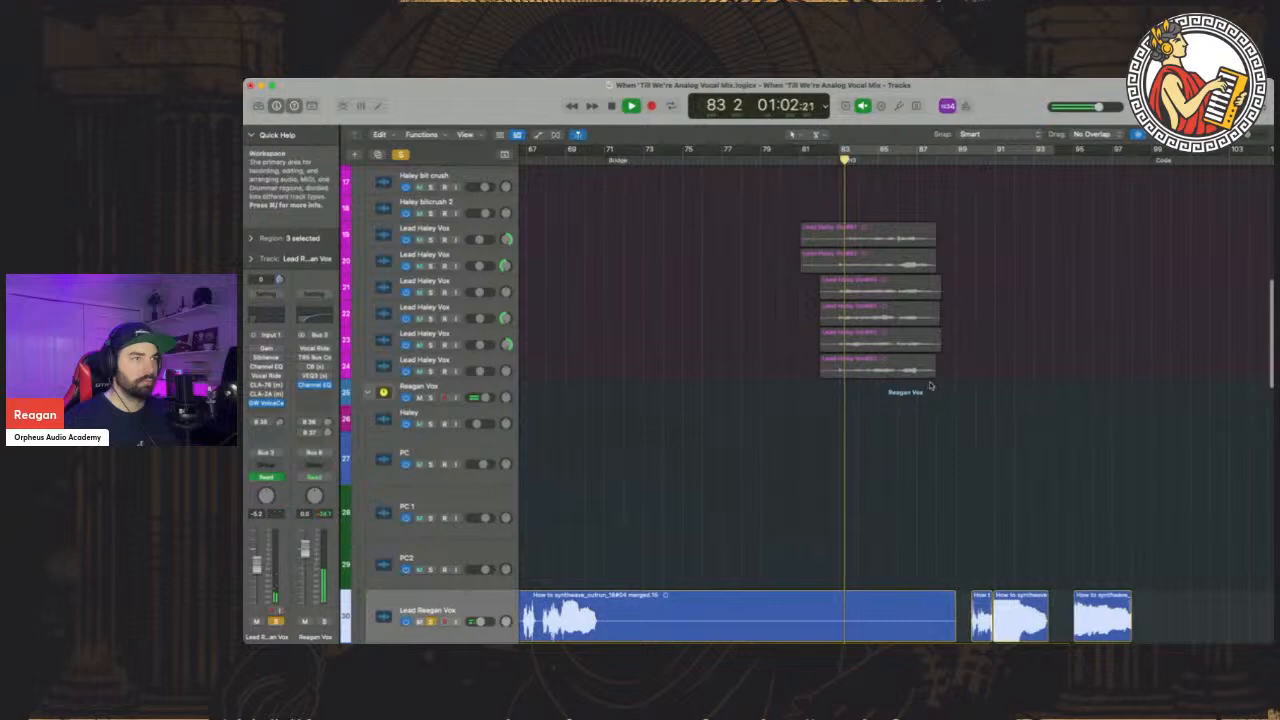
scroll(930, 385, up, 10)
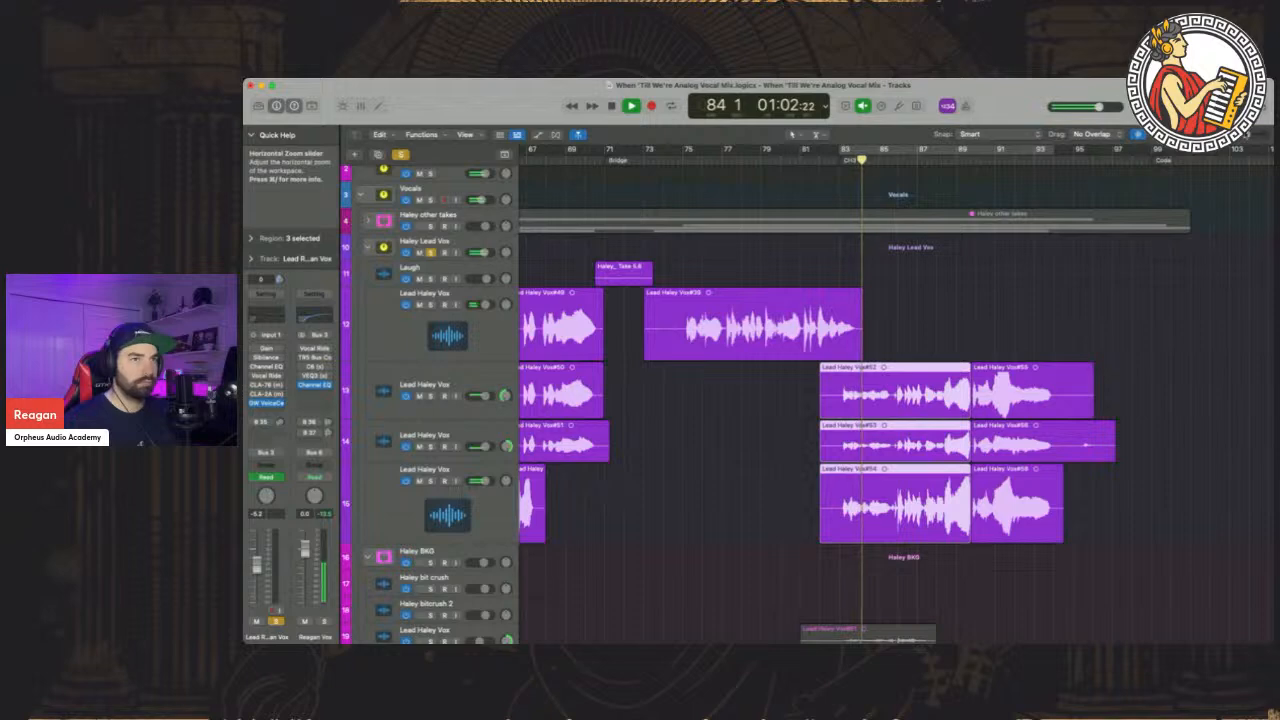
drag(1243, 134, 1250, 134)
key(space)
click(683, 470)
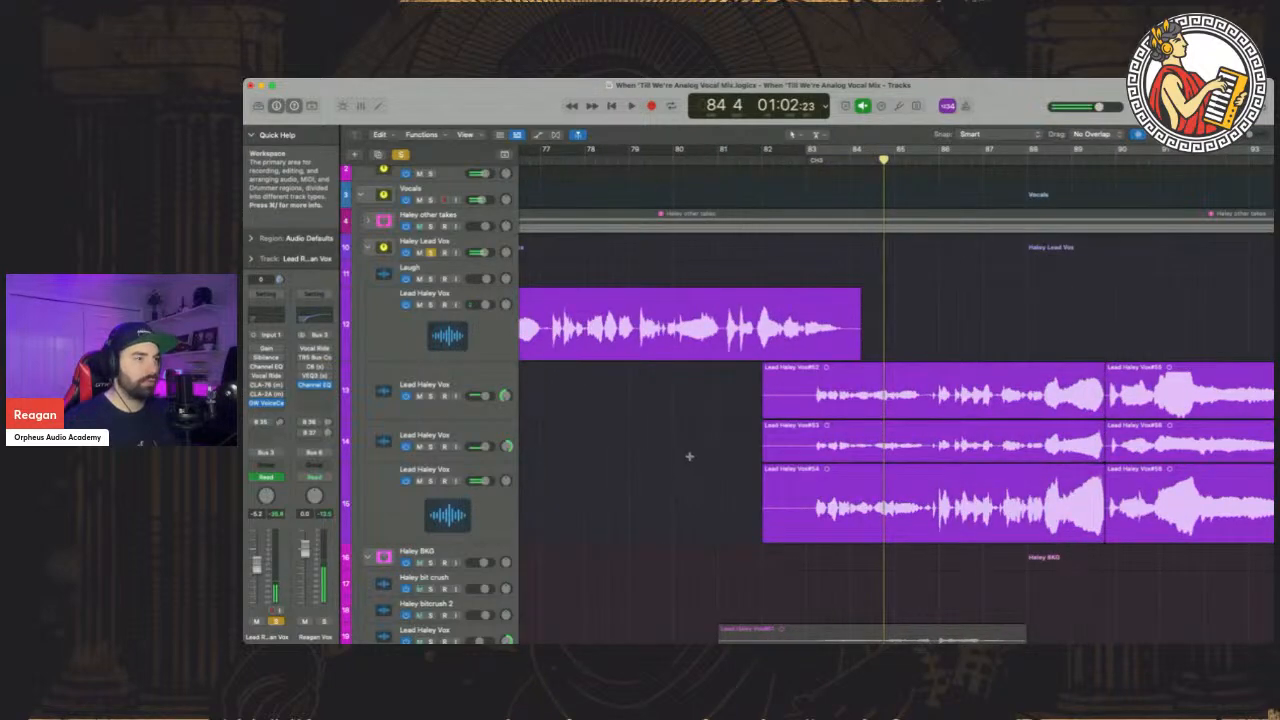
scroll(690, 456, left, 6)
scroll(695, 453, right, 6)
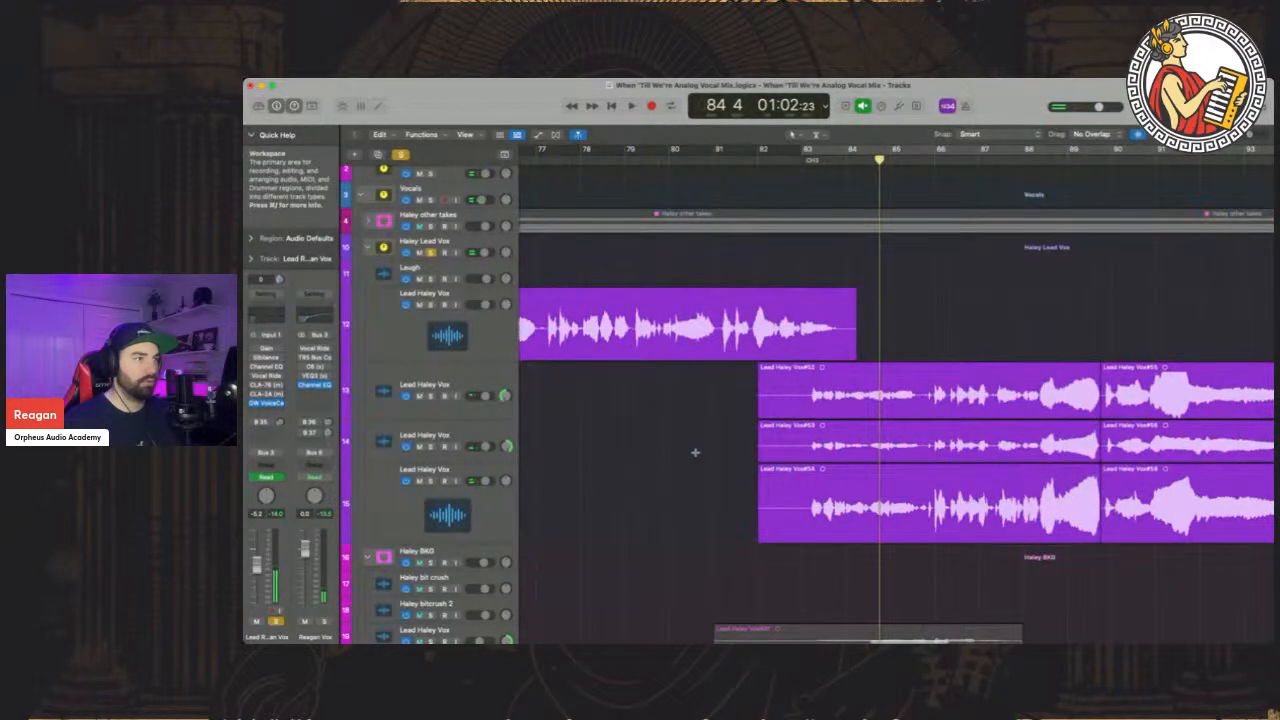
drag(420, 397, 421, 438)
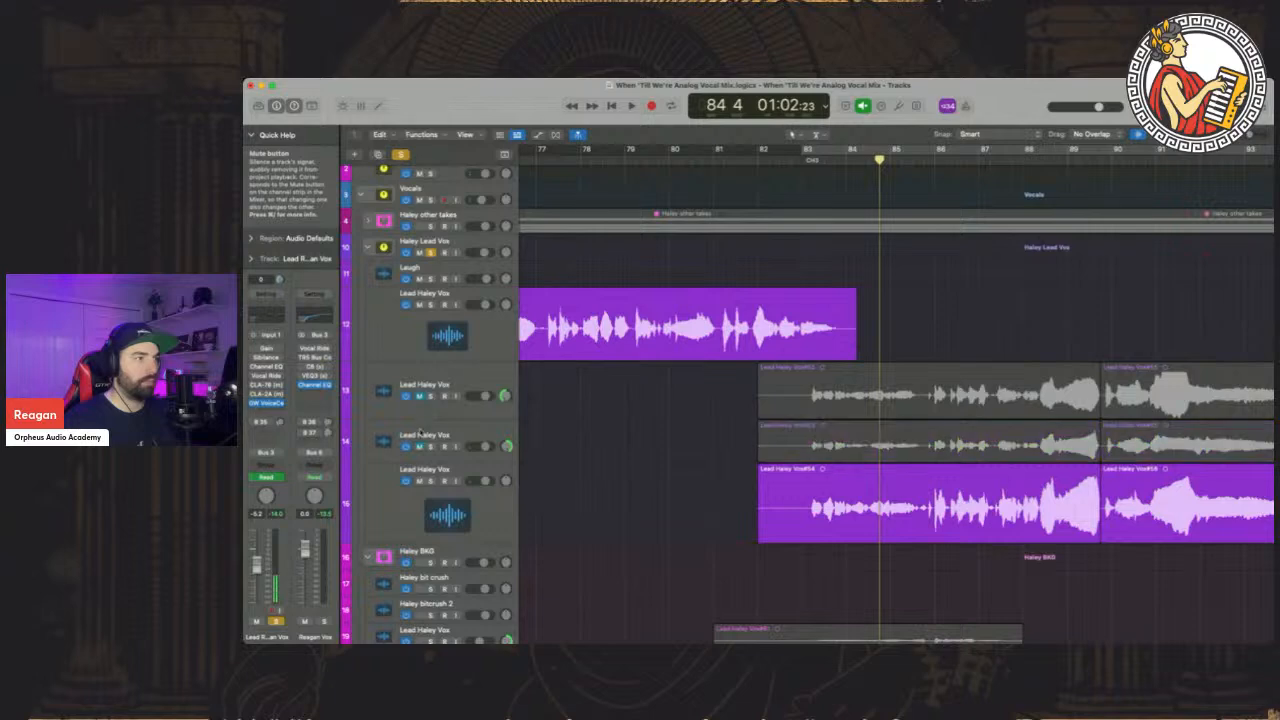
Replay from bar 83 and remove the solos from R layer 1 and 2, both Deep voices, Chorus support 1 and Reagan Chorus BKG
click(805, 161)
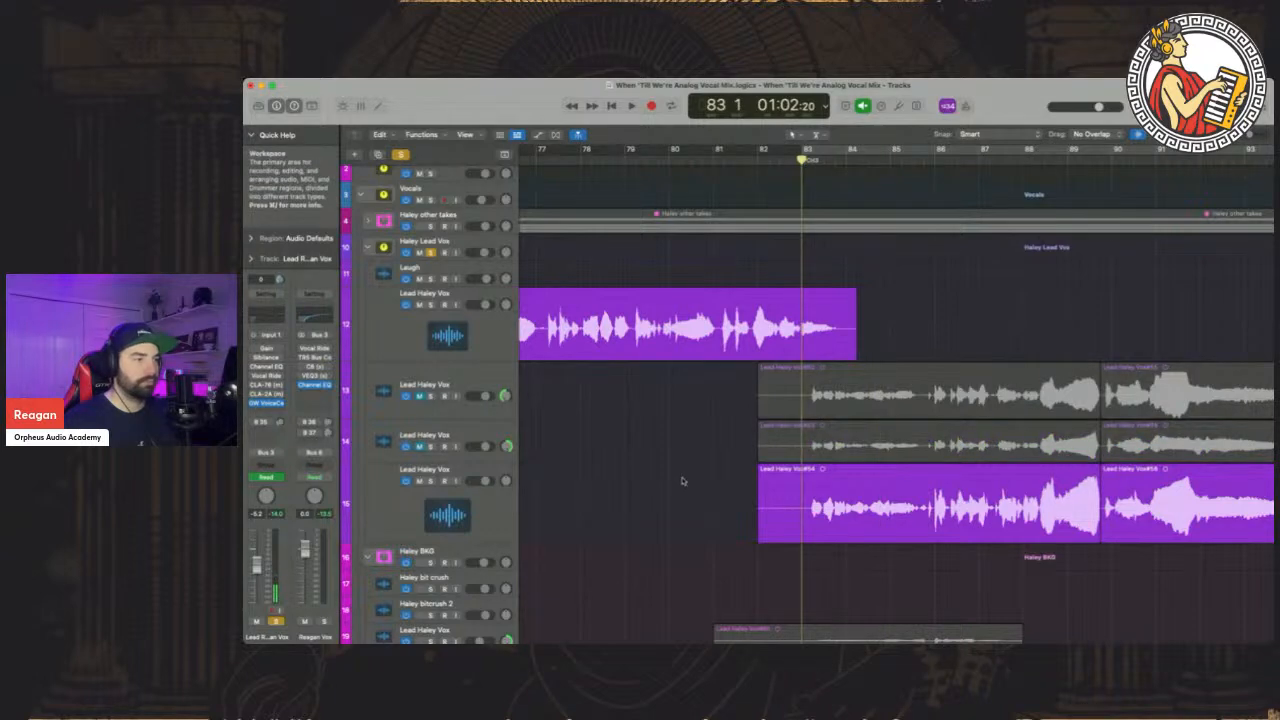
scroll(682, 481, down, 1)
key(space)
scroll(682, 481, down, 15)
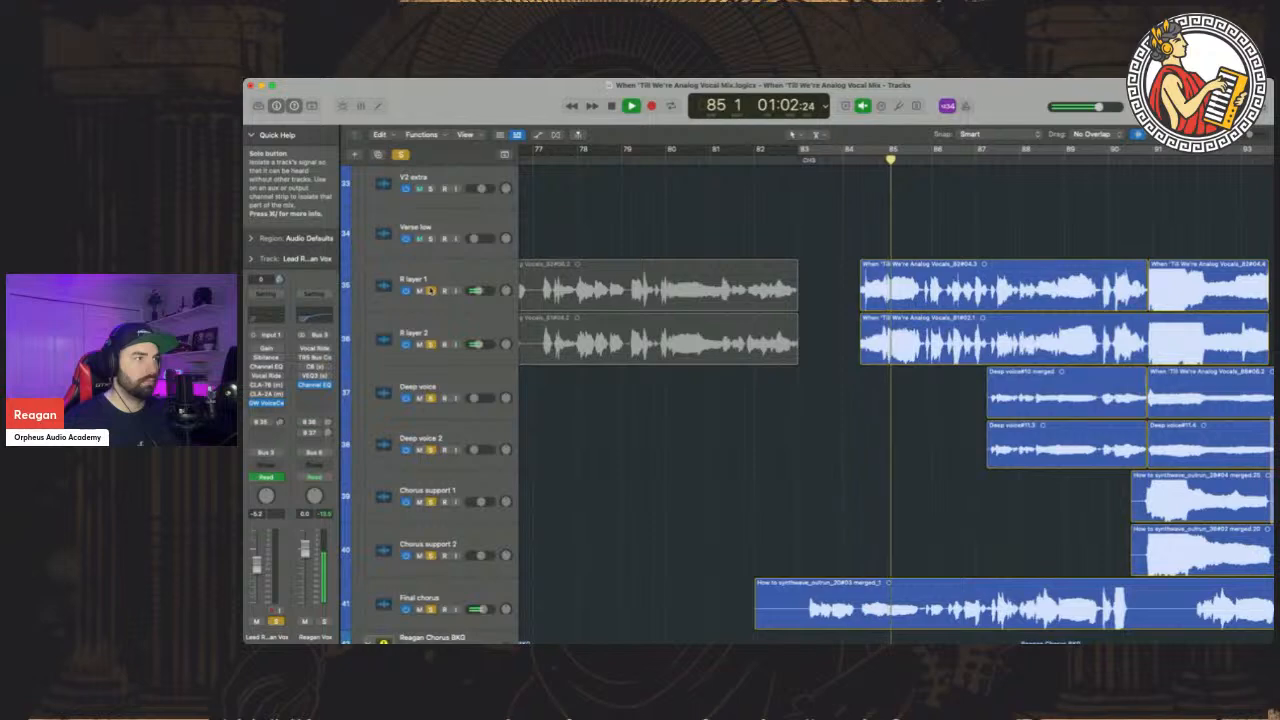
drag(431, 291, 431, 502)
scroll(519, 485, down, 1)
scroll(519, 485, down, 5)
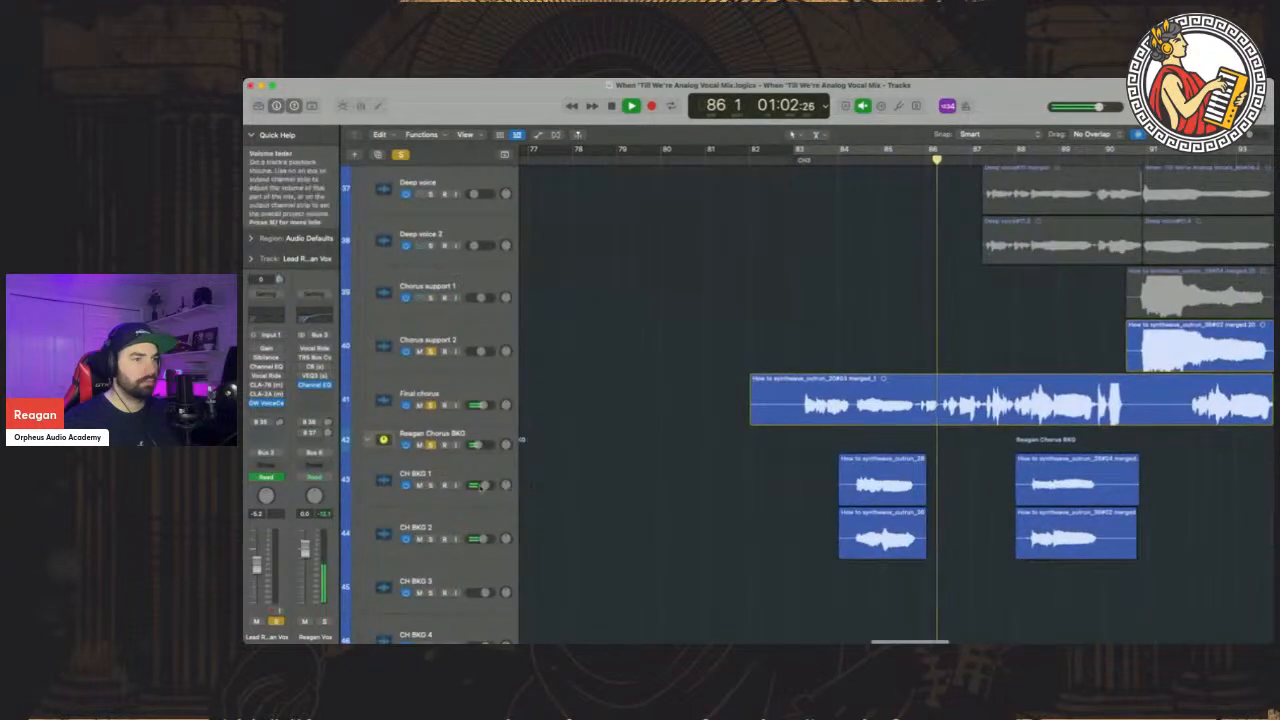
scroll(757, 341, up, 3)
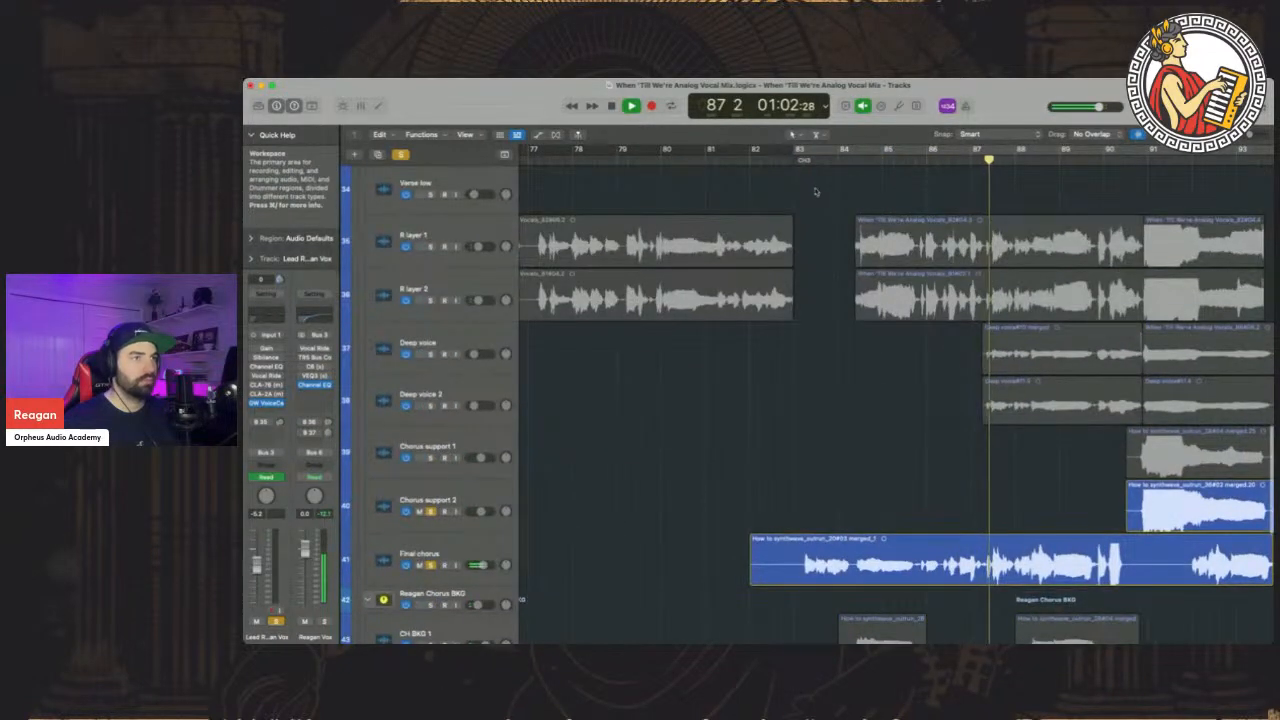
Loop bars 83 to 91 to compare the track 15 Haley lead with the Final chorus vocal, and end with cycling and playback off
click(824, 149)
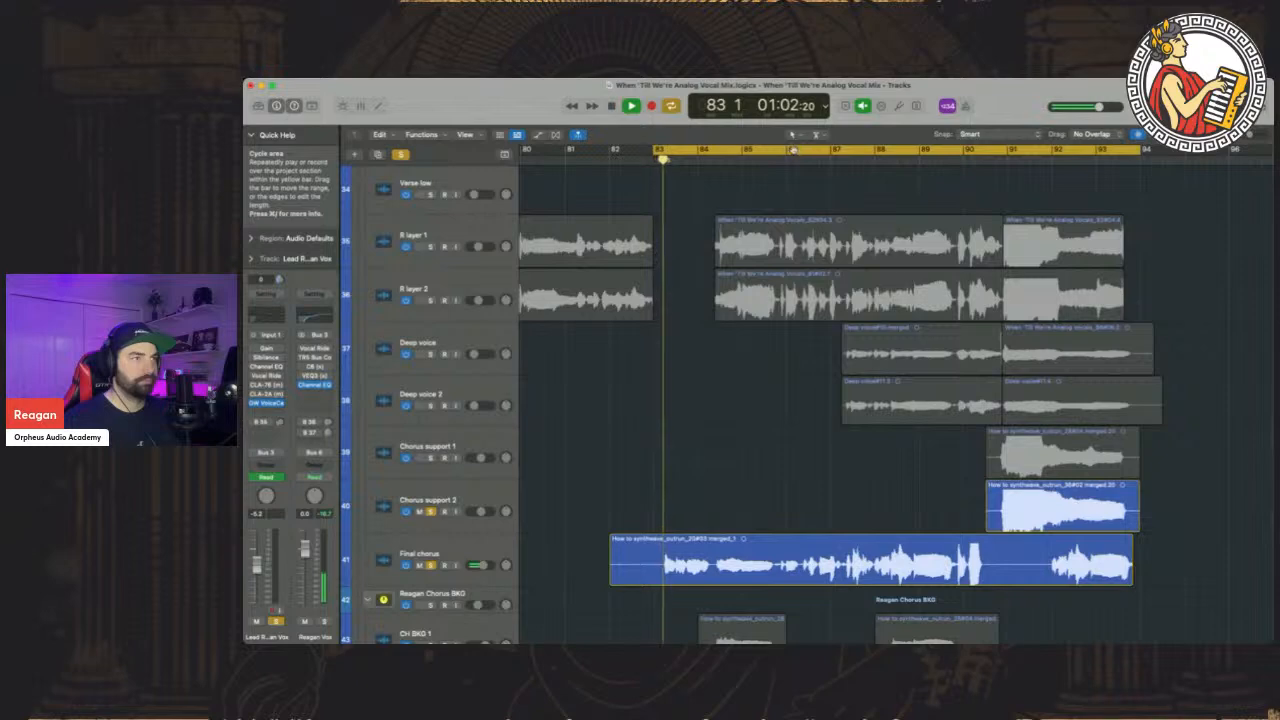
drag(658, 150, 1000, 199)
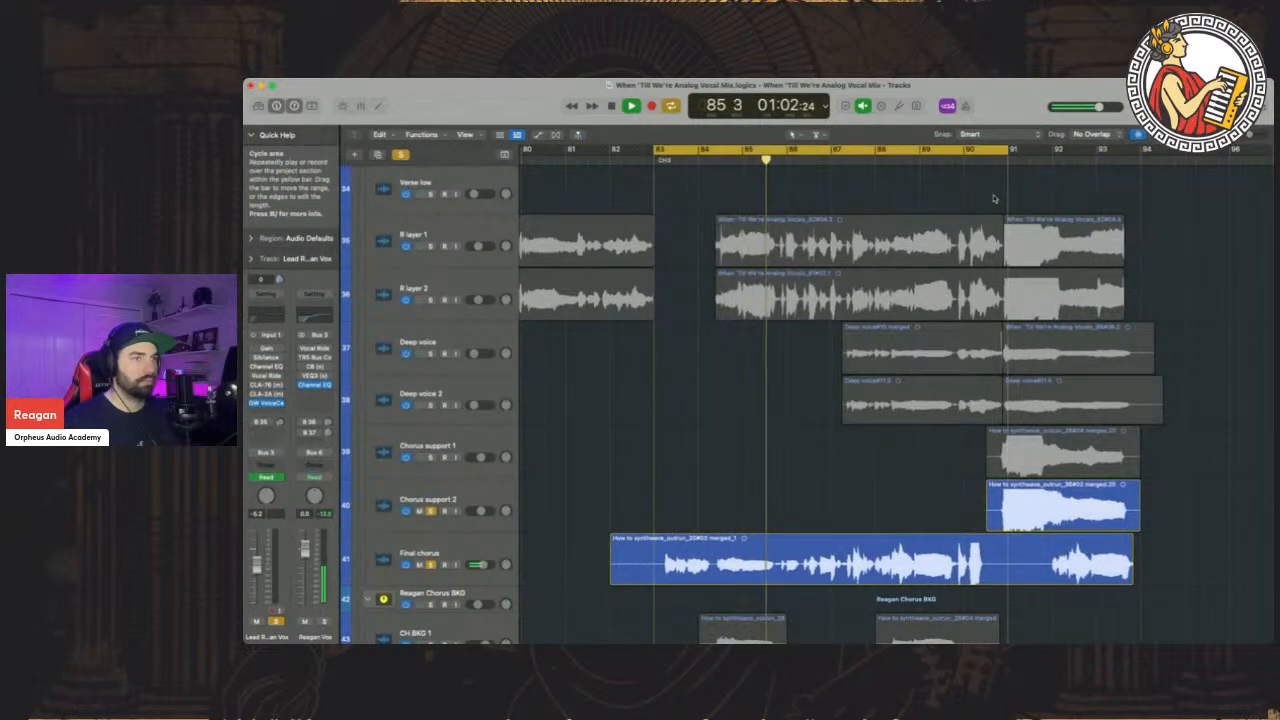
scroll(773, 259, up, 10)
scroll(773, 259, up, 3)
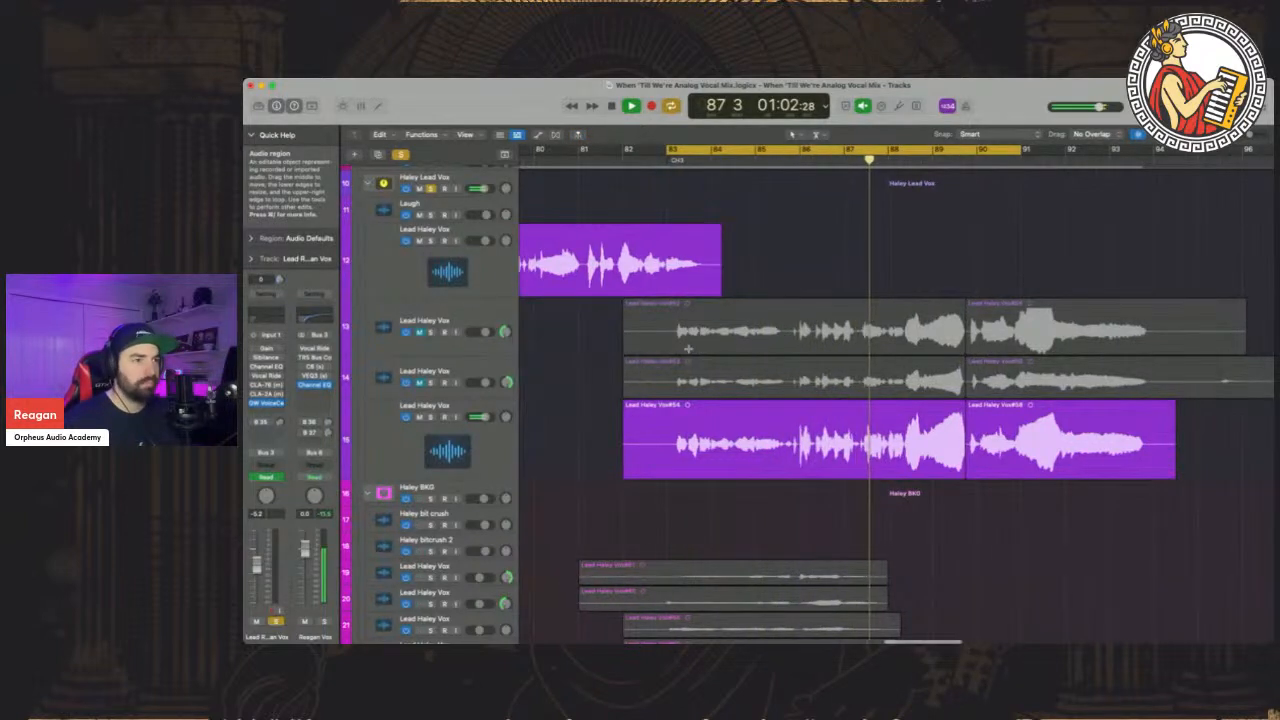
scroll(753, 364, right, 2)
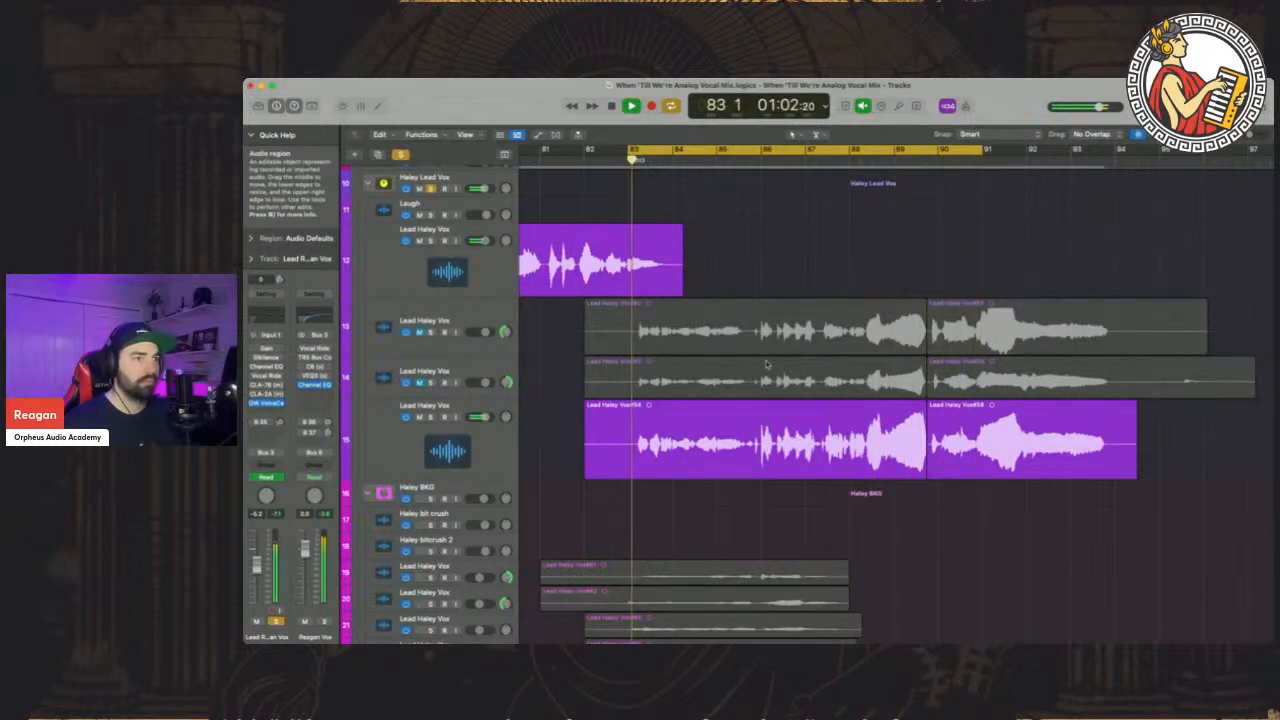
scroll(870, 158, left, 1)
click(866, 150)
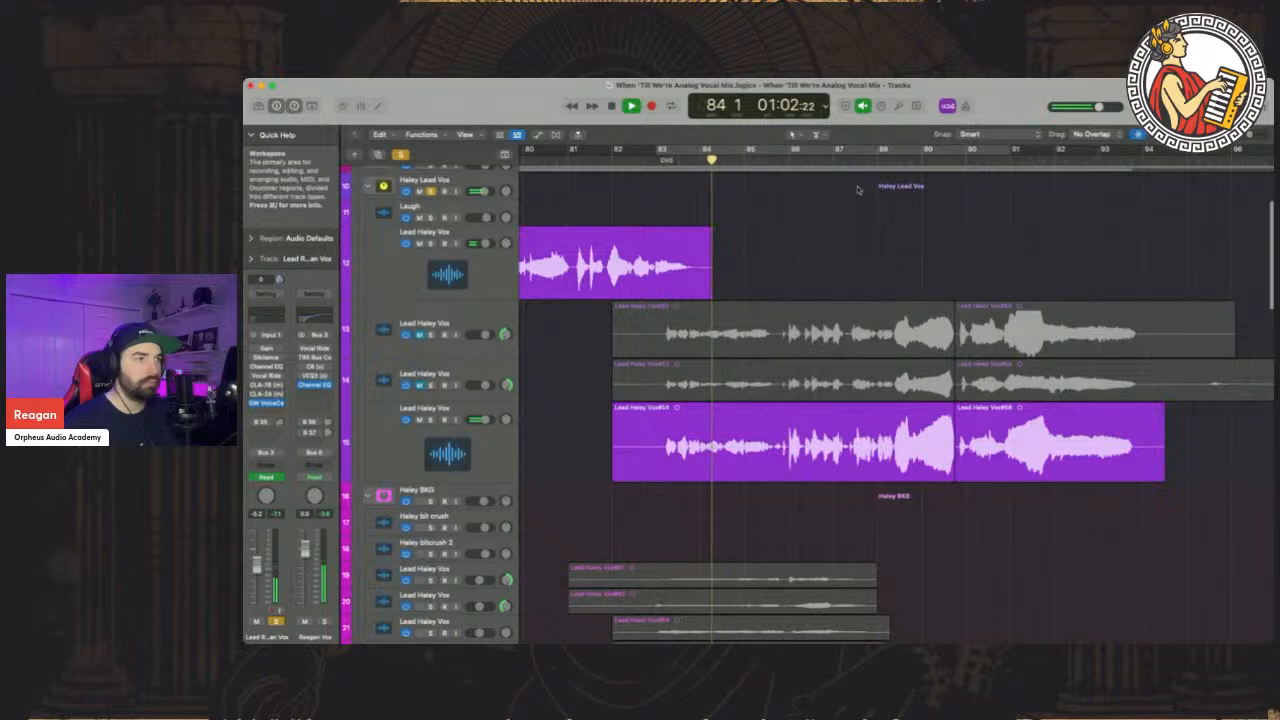
scroll(866, 215, up, 1)
key(space)
scroll(860, 235, down, 3)
scroll(760, 255, up, 2)
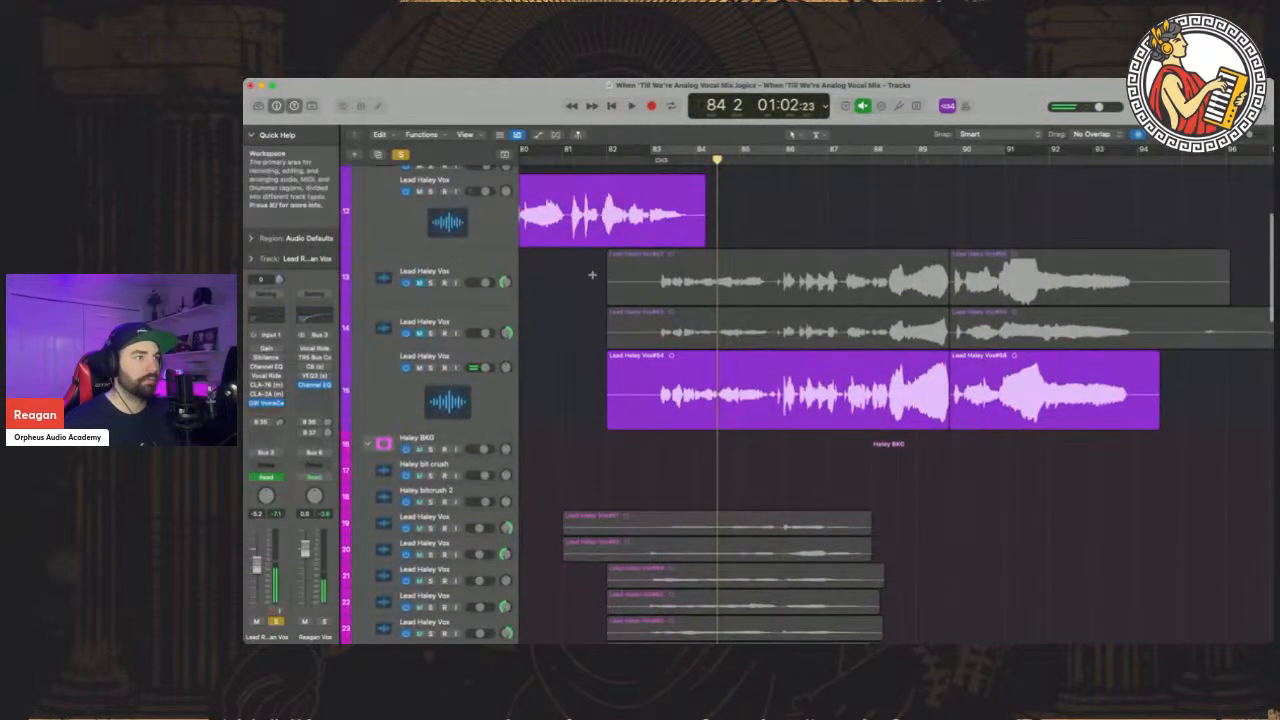
Solo the Haley backing tracks 19 to 24, audition them from just before bar 83, and remove their solos
drag(592, 272, 657, 312)
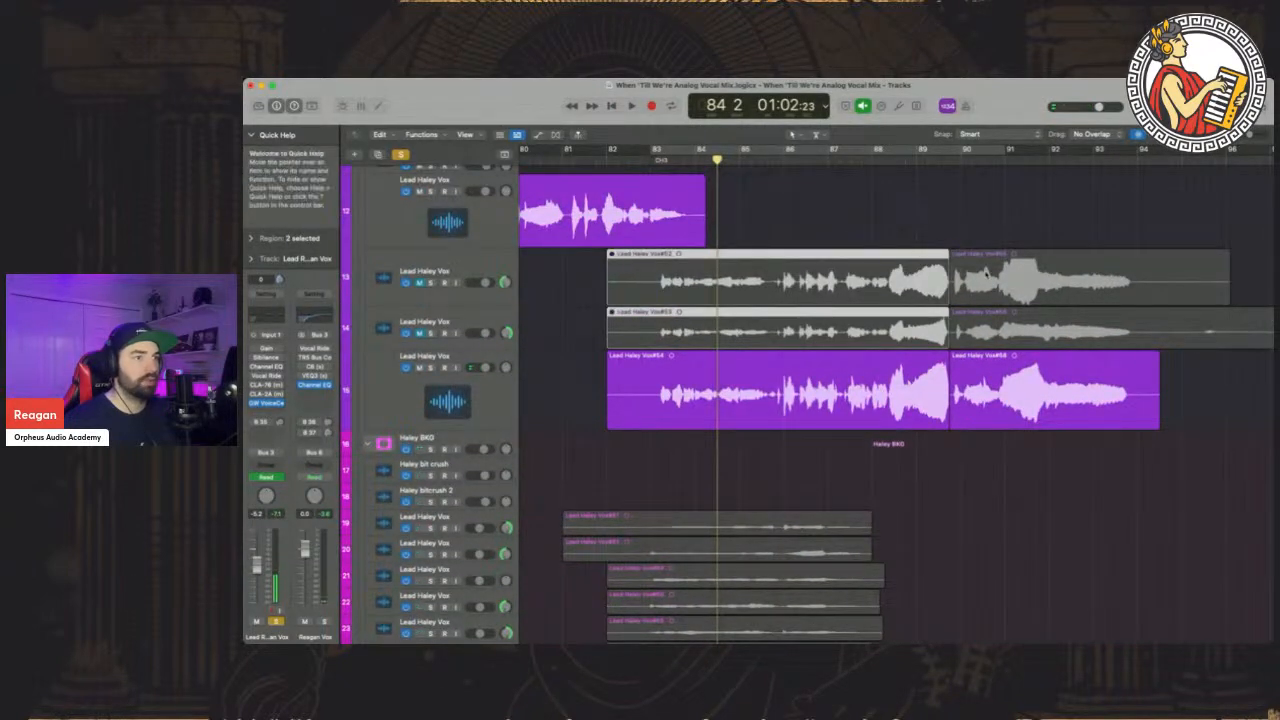
drag(1247, 134, 1240, 134)
scroll(826, 326, down, 3)
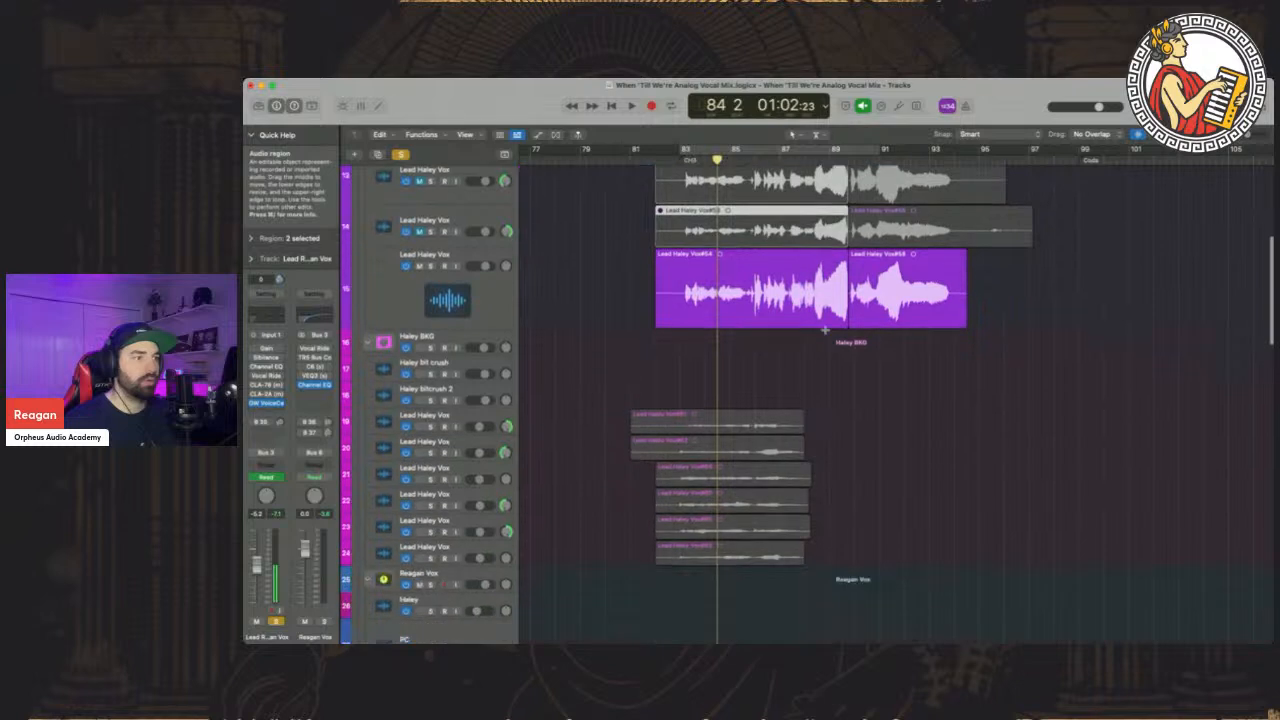
drag(431, 421, 431, 552)
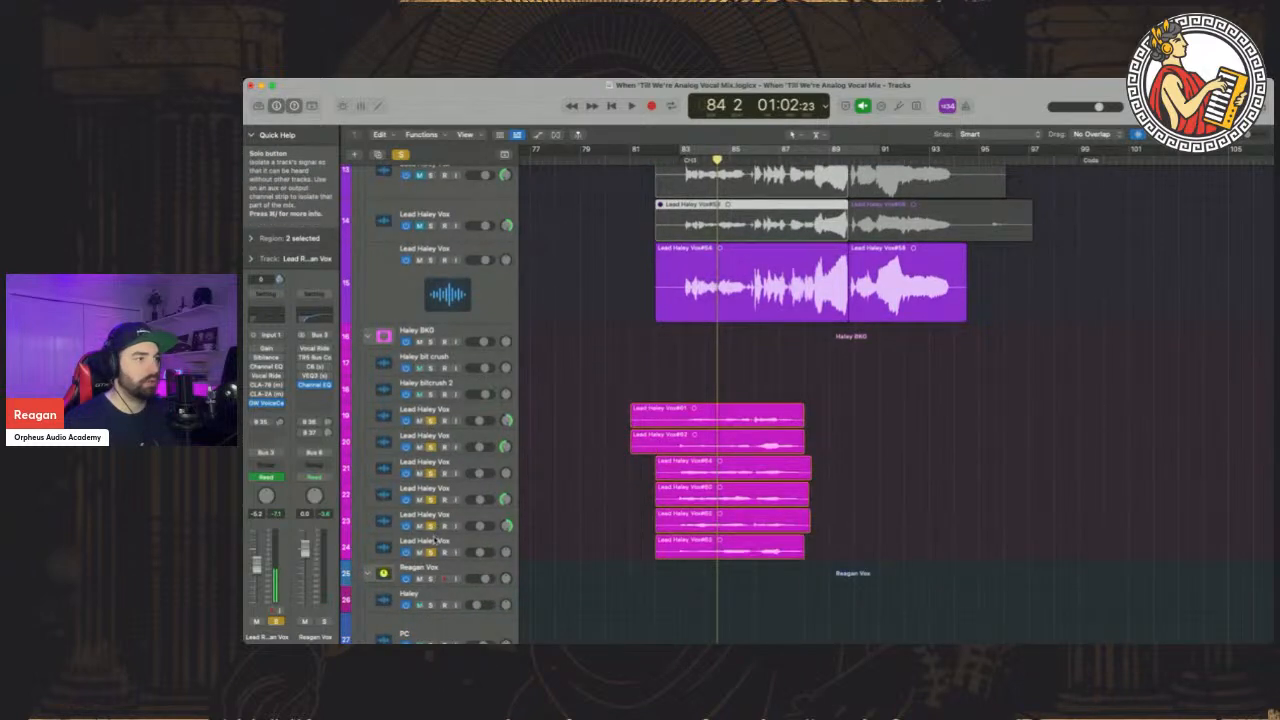
click(673, 158)
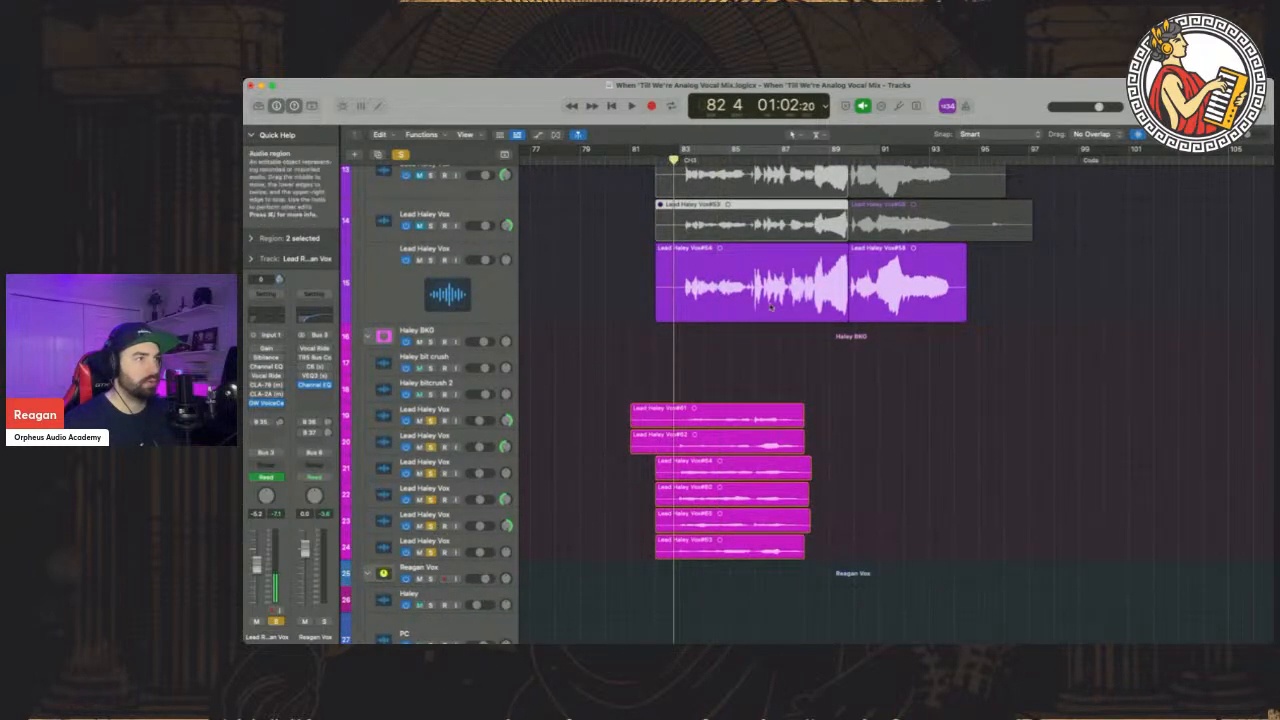
key(space)
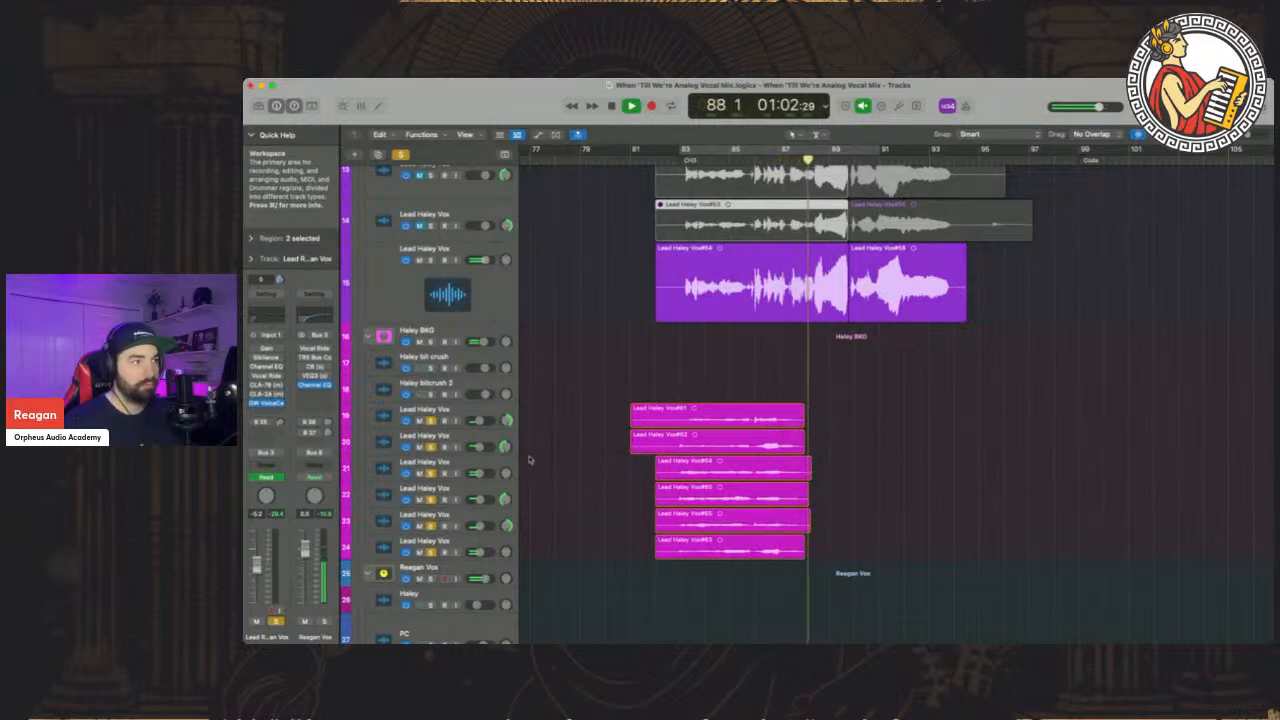
drag(431, 421, 432, 545)
key(space)
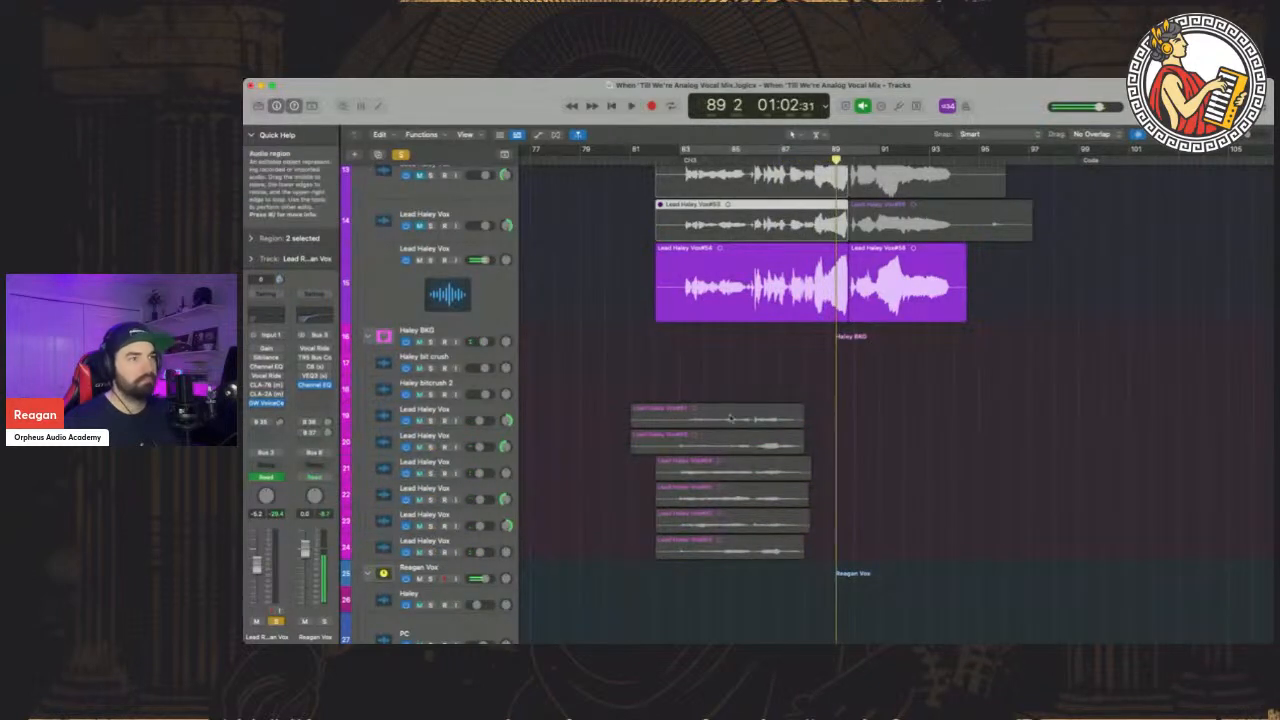
Examine the R layer 1 region at bar 91 in the Flex Pitch editor and close the editor again
scroll(828, 391, up, 4)
scroll(820, 387, right, 3)
scroll(820, 387, down, 1)
scroll(819, 388, down, 15)
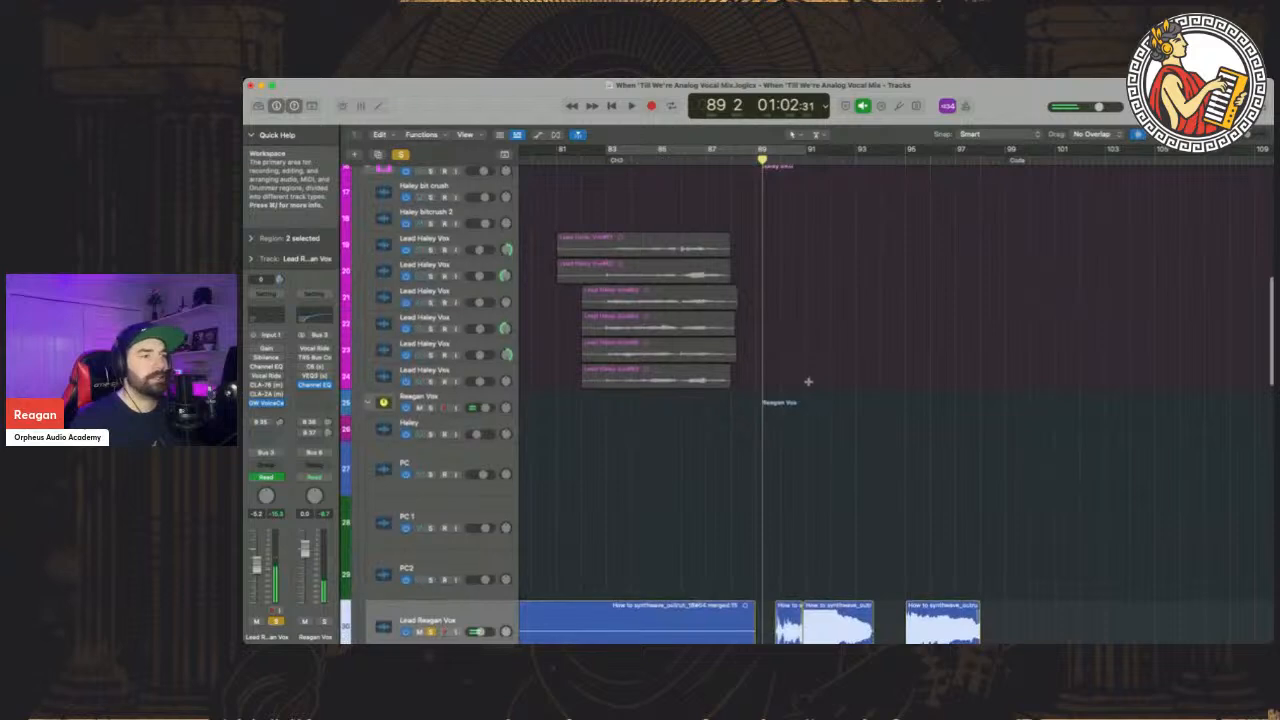
scroll(826, 399, down, 2)
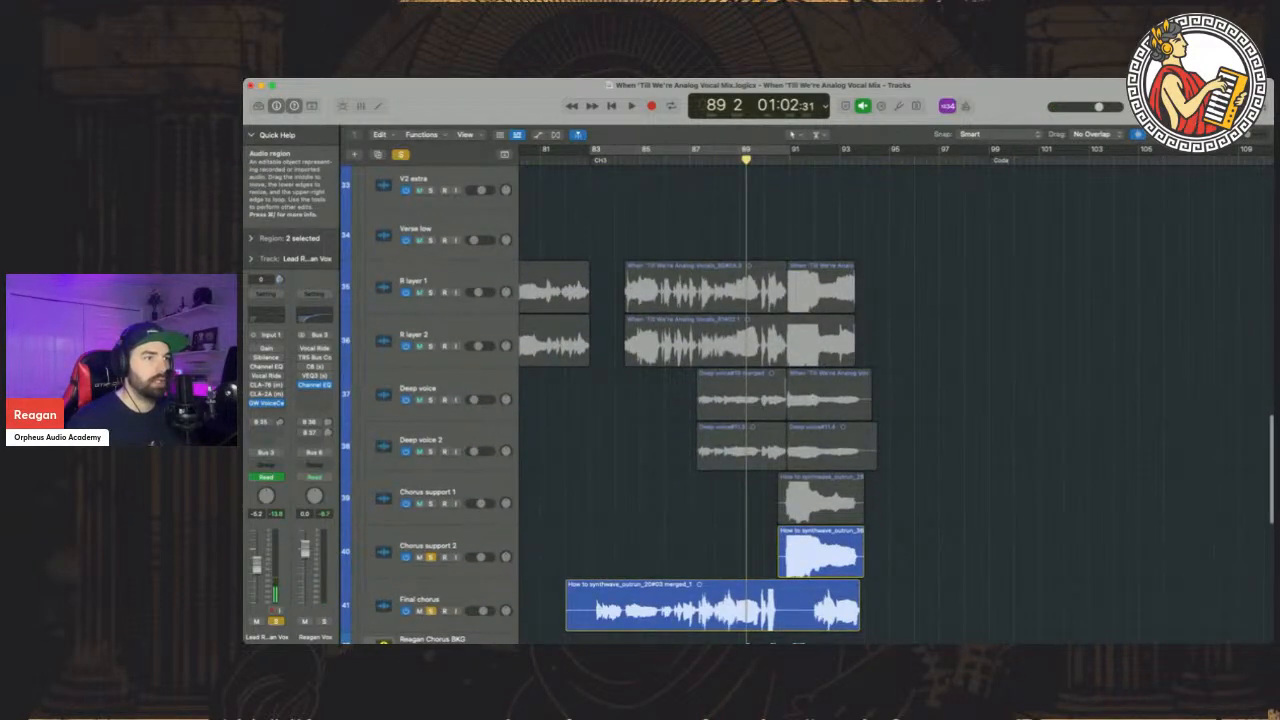
click(821, 283)
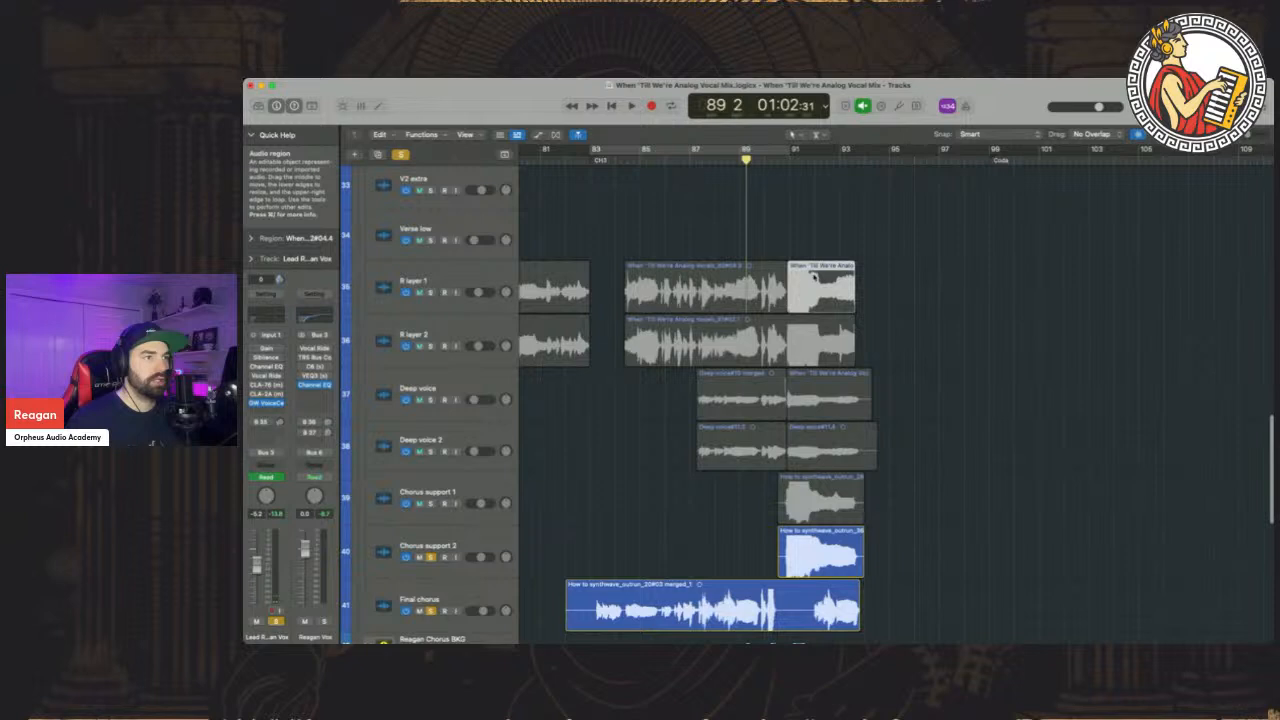
double_click(813, 281)
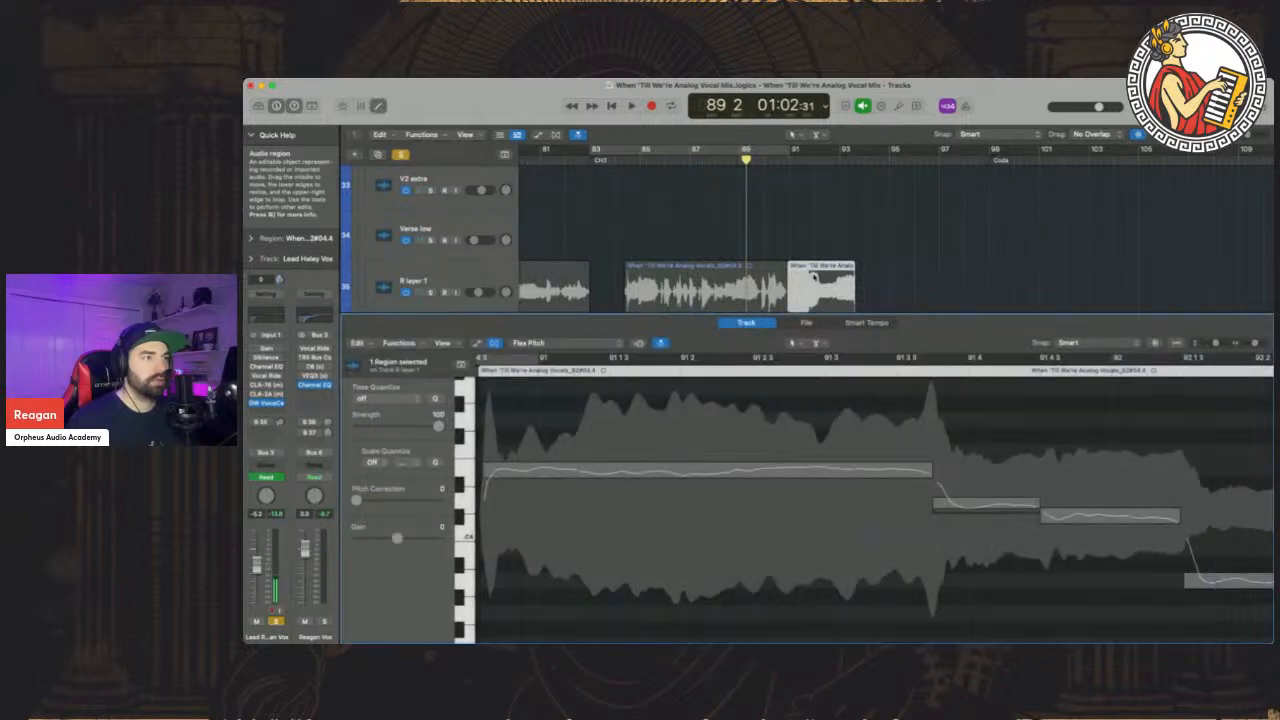
key(e)
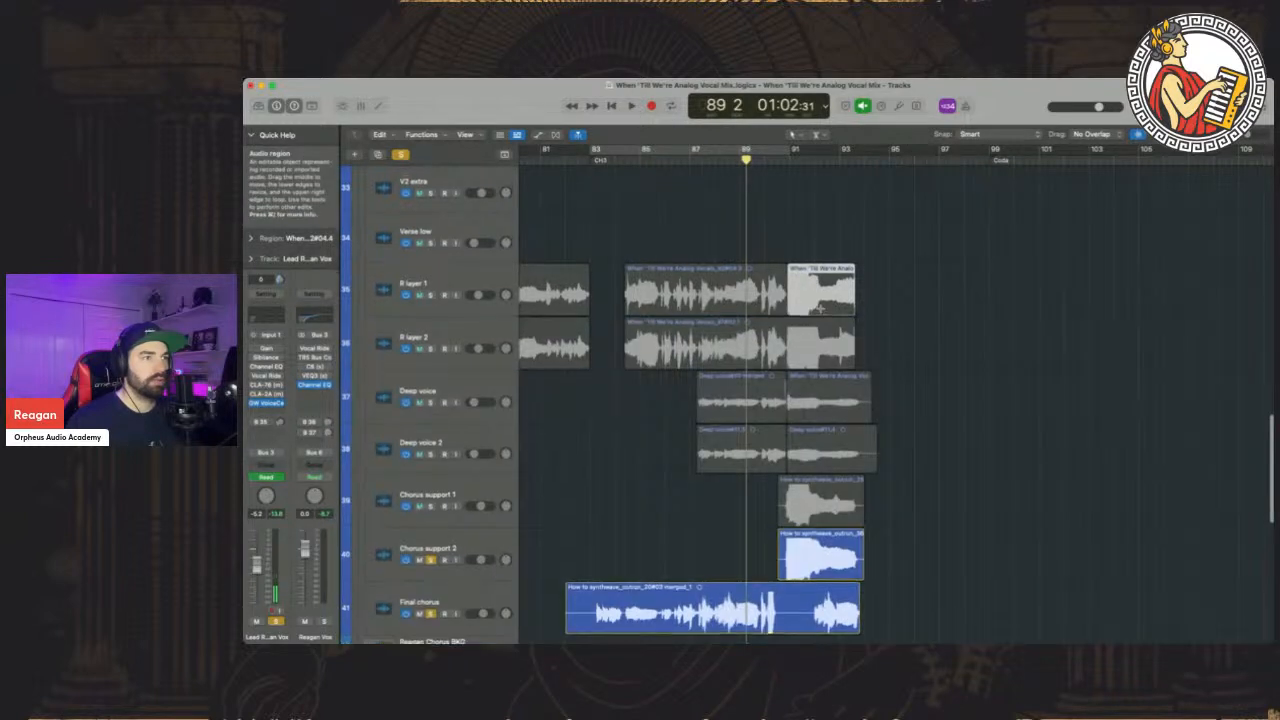
Solo R layer 1, R layer 2, Deep voice, Deep voice 2 and Chorus support 1, leaving the CH BKG tracks unsoloed
scroll(820, 309, up, 3)
scroll(830, 352, down, 1)
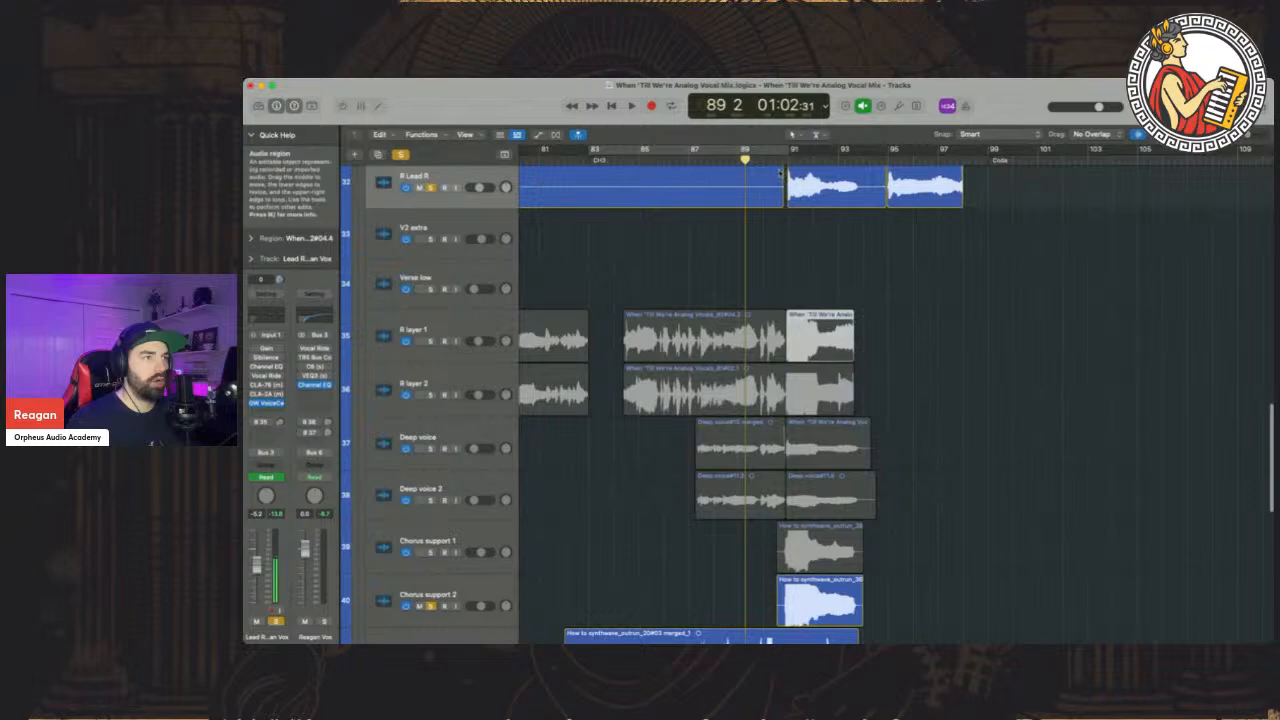
drag(430, 341, 432, 558)
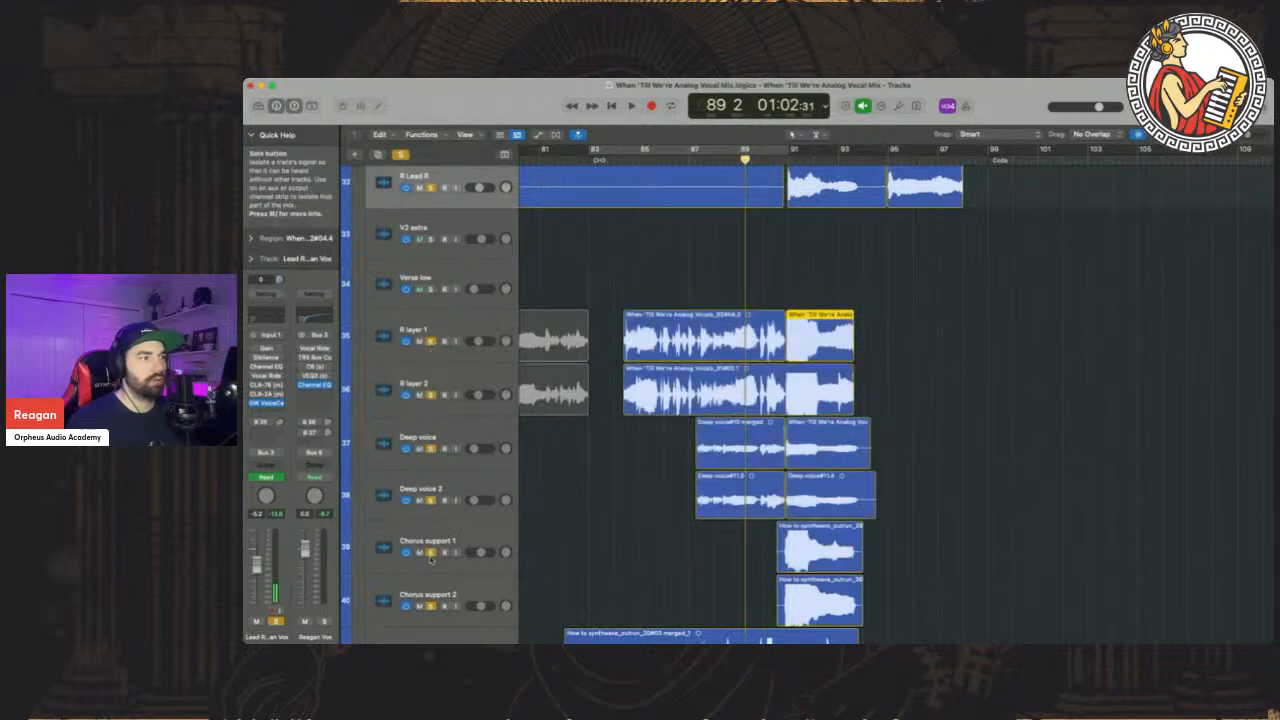
scroll(601, 483, down, 8)
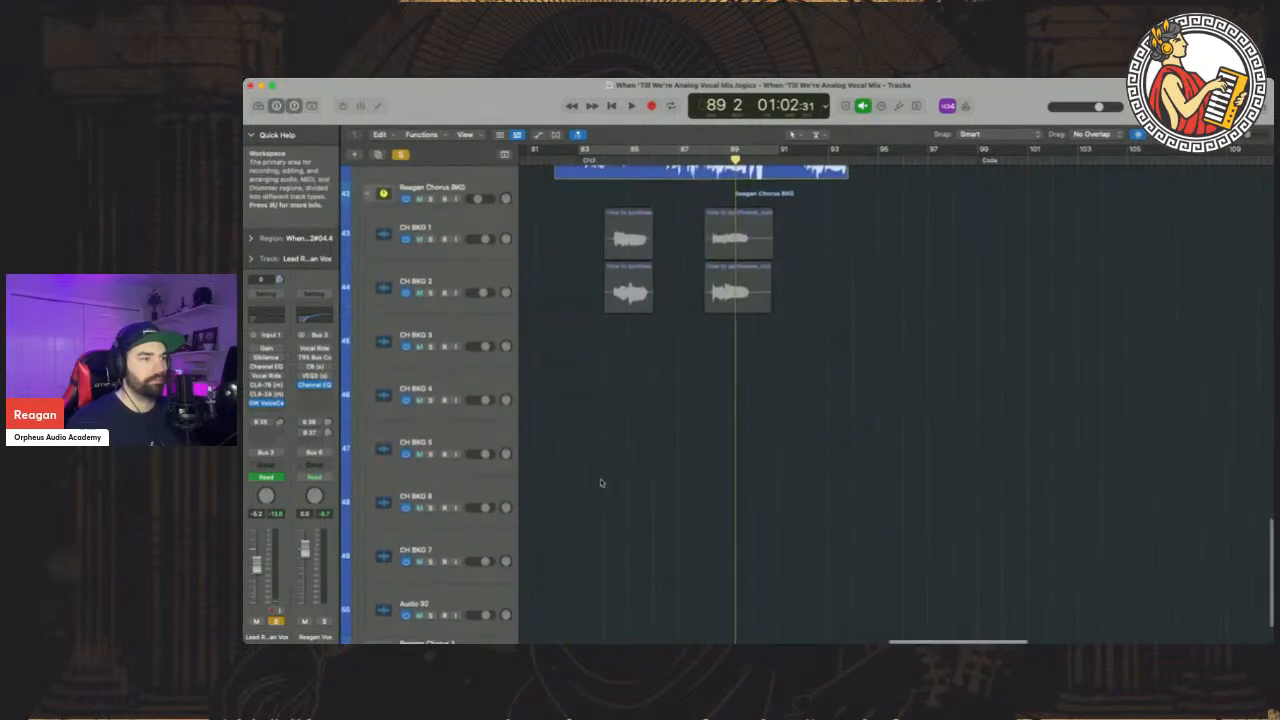
scroll(601, 483, up, 8)
Audition the soloed Reagan vocals, jumping from the start of chorus 3 to just before bar 91 and stopping after bar 95
key(space)
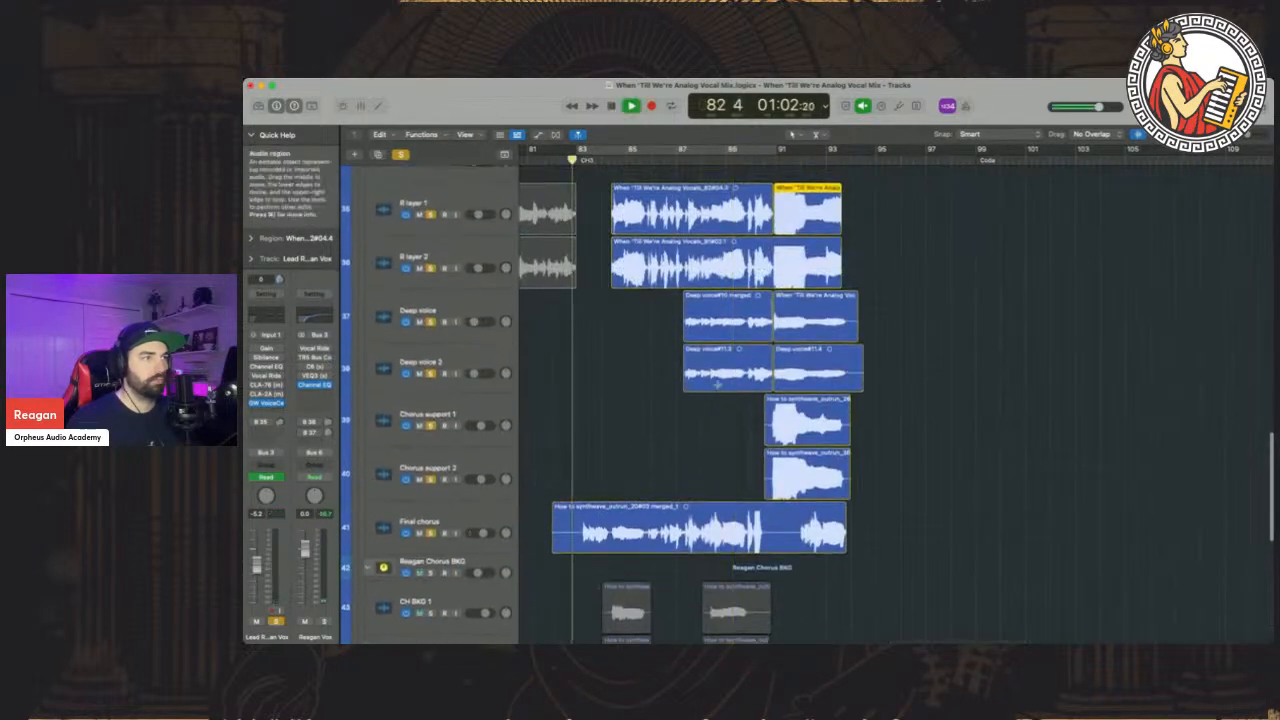
click(770, 159)
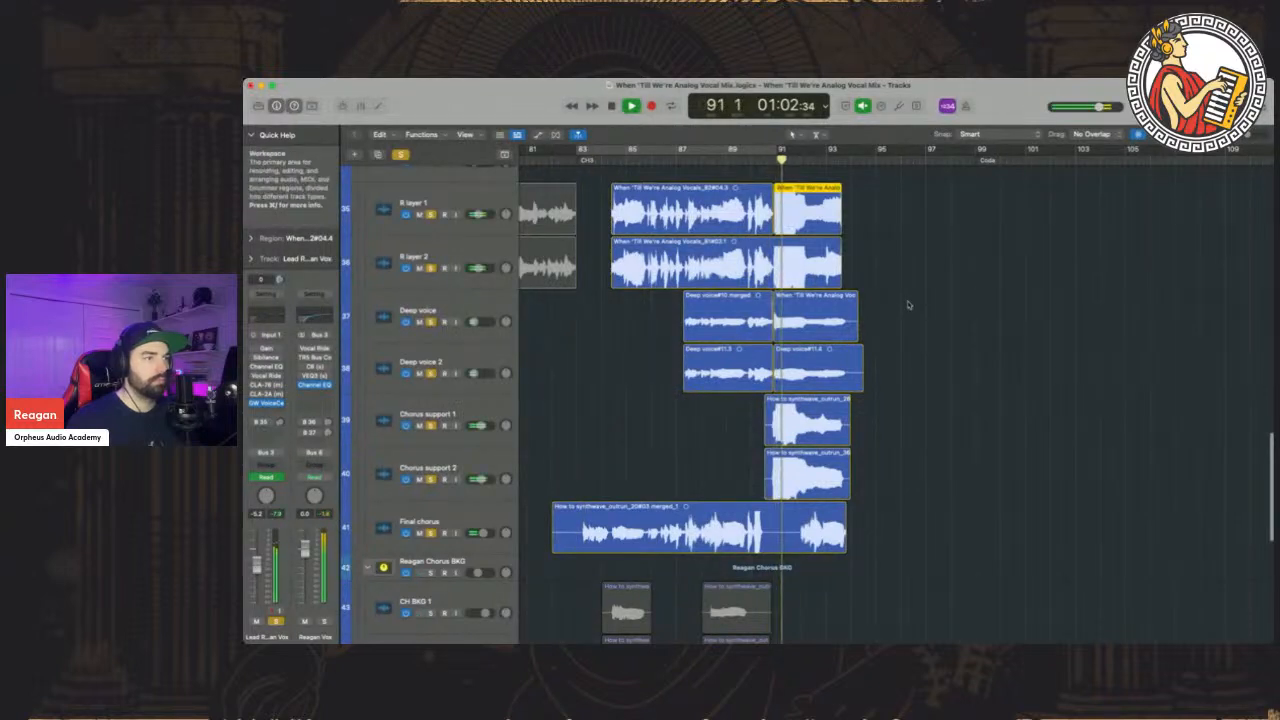
scroll(907, 301, up, 3)
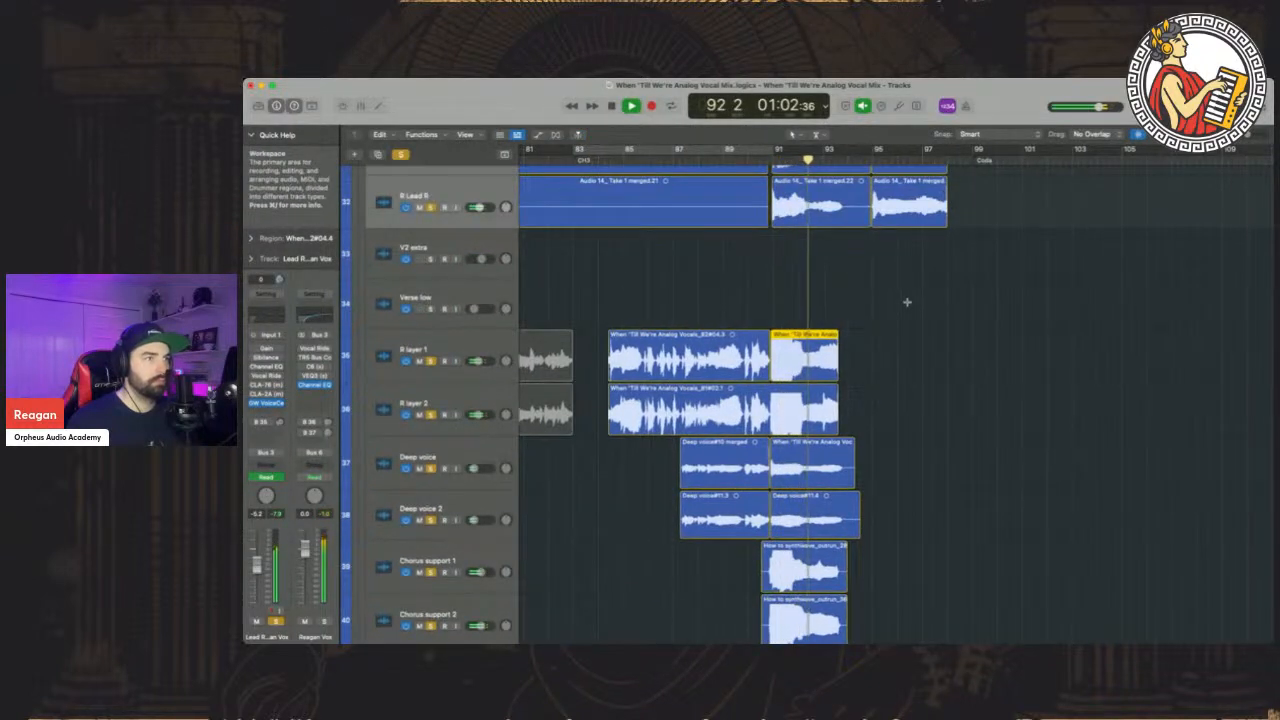
scroll(907, 301, up, 2)
scroll(907, 305, up, 1)
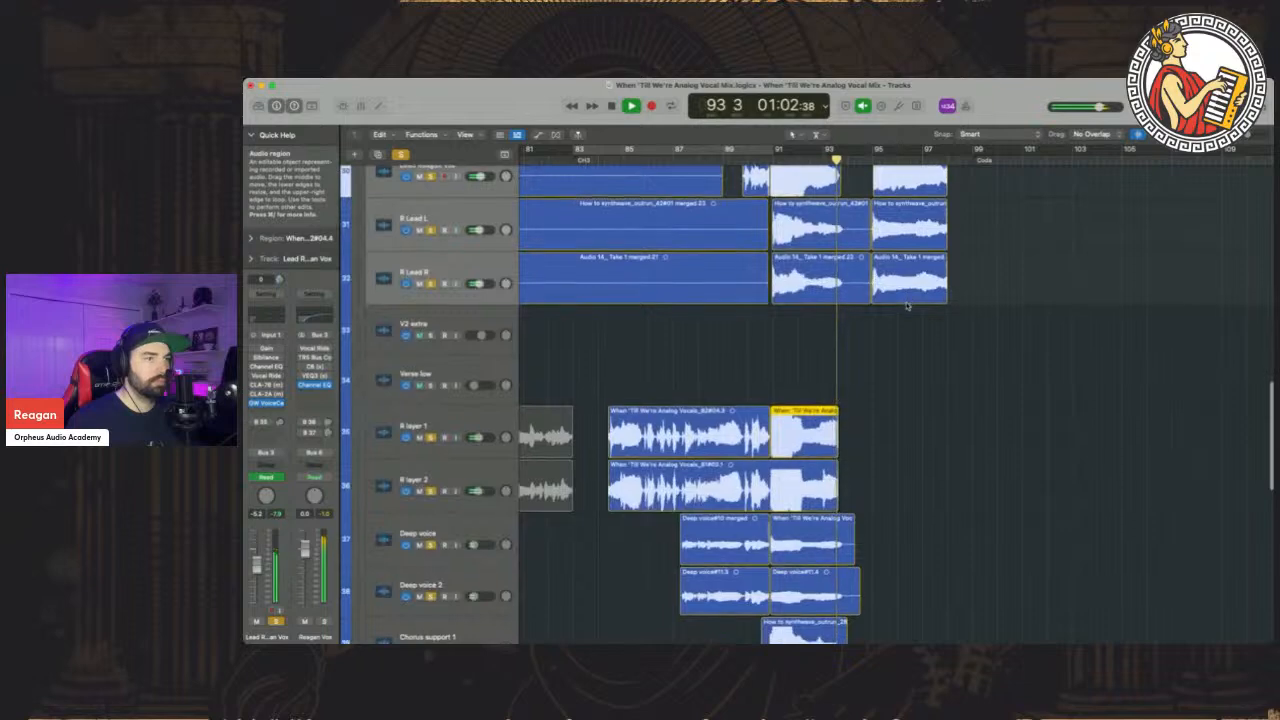
scroll(907, 305, down, 12)
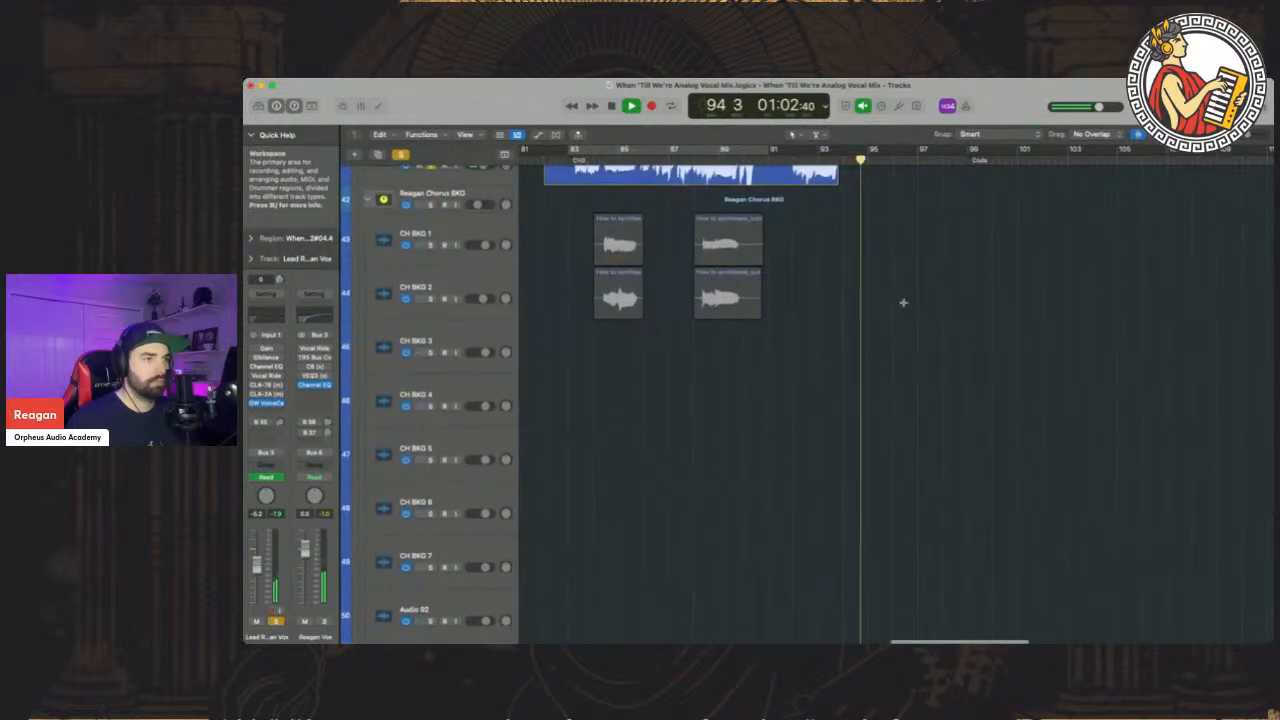
scroll(903, 302, up, 14)
key(space)
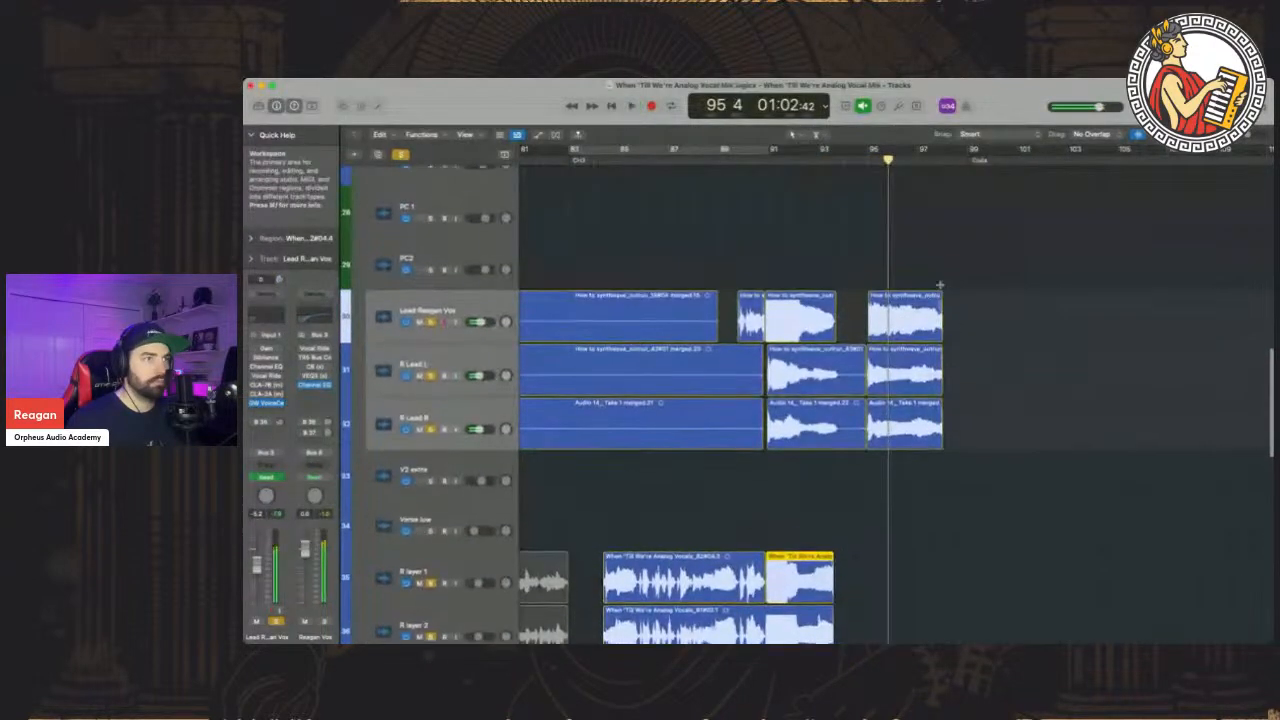
Delete the regions after bar 95 on the Lead Reagan Vox, R Lead L and R Lead R tracks
drag(993, 336, 899, 430)
click(961, 307)
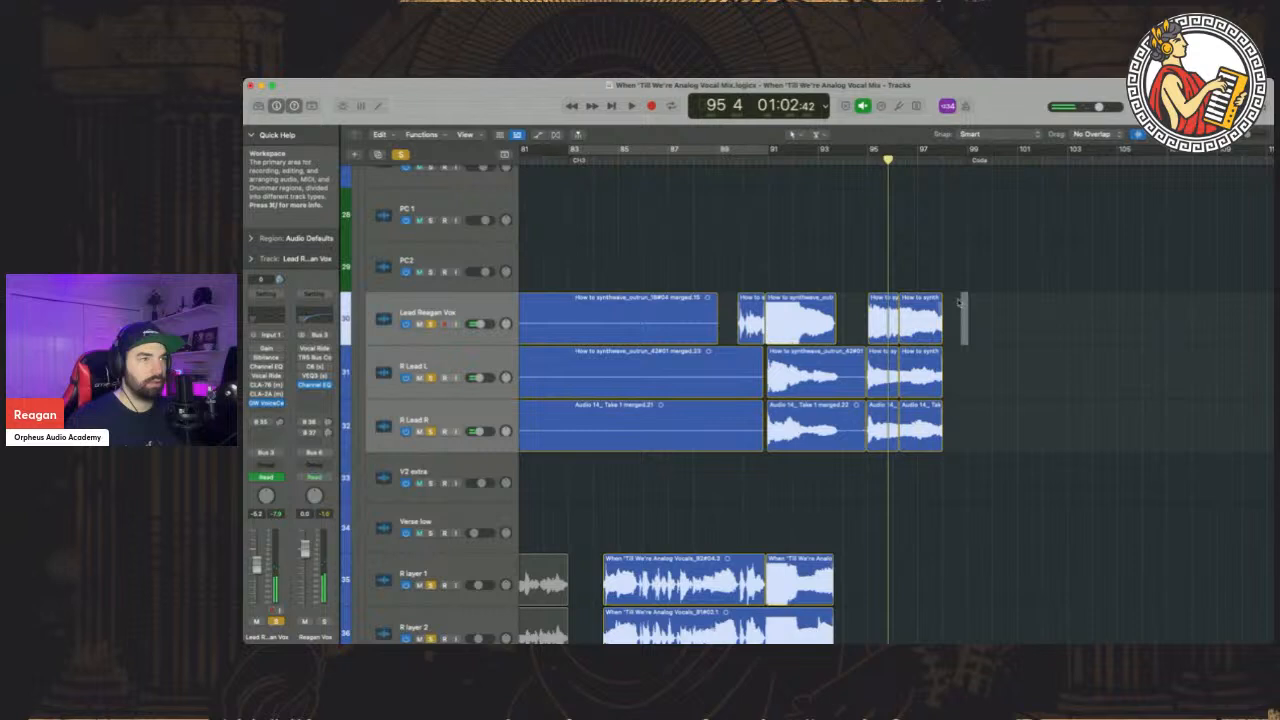
drag(944, 320, 884, 428)
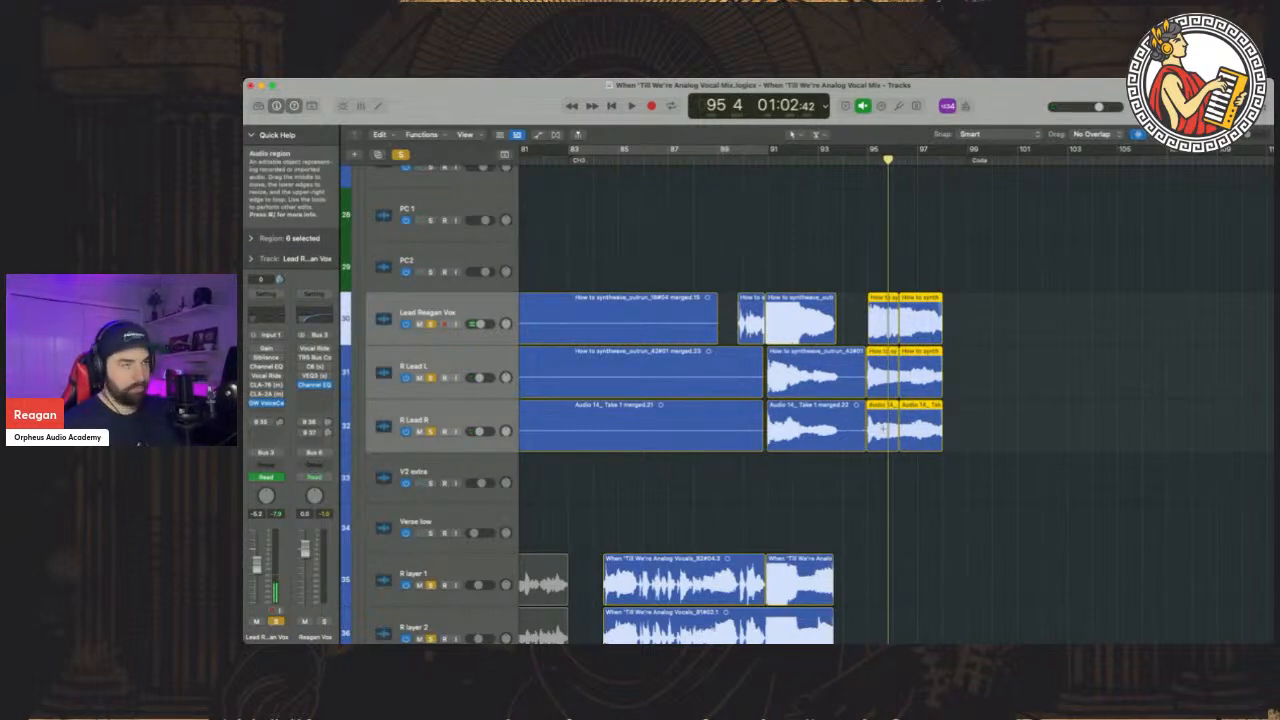
key(Delete)
Copy the bar 91 regions of Lead Reagan Vox, R Lead L and R Lead R so the copies start just before bar 96
drag(914, 313, 768, 436)
drag(1246, 140, 1254, 140)
scroll(1137, 203, right, 3)
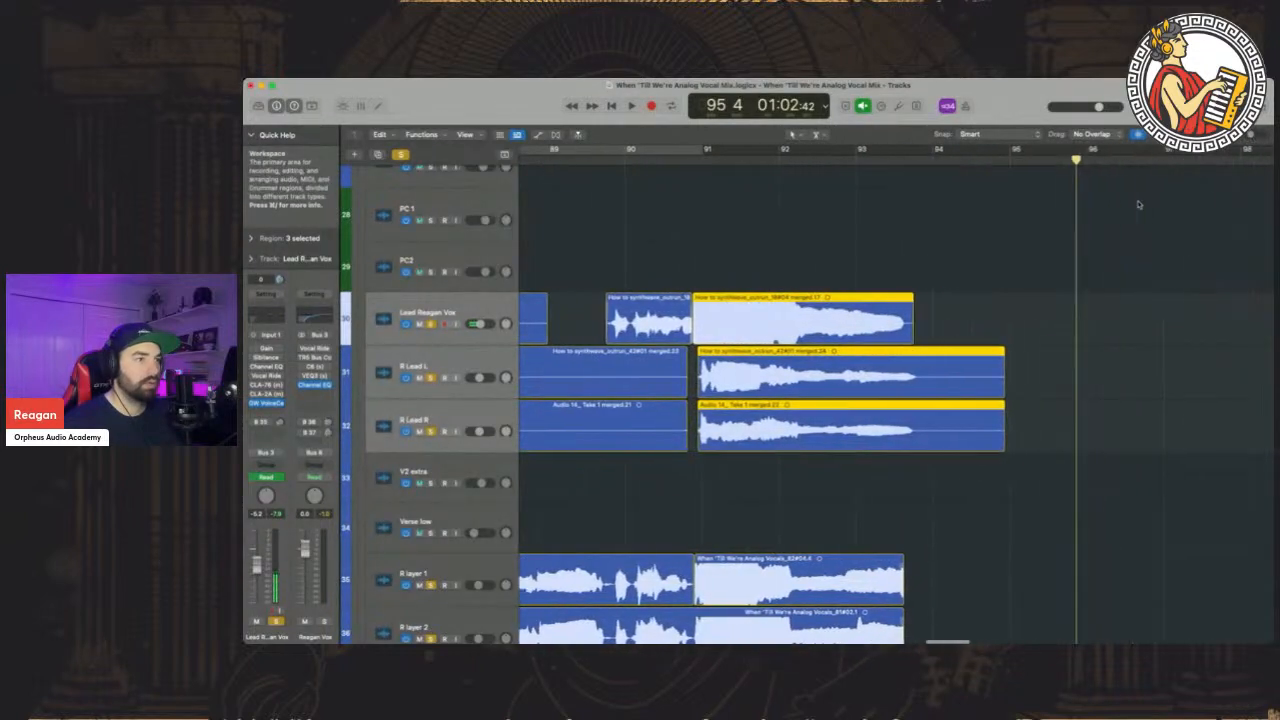
click(707, 350)
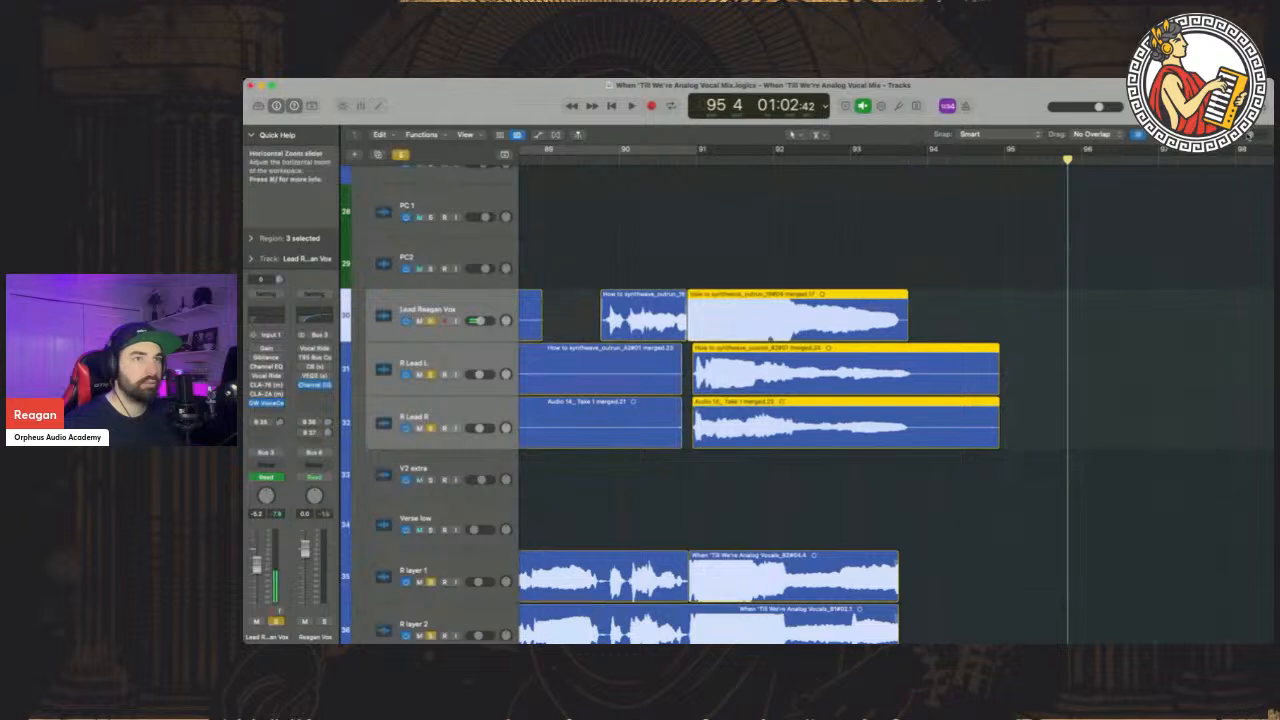
drag(1248, 137, 1254, 137)
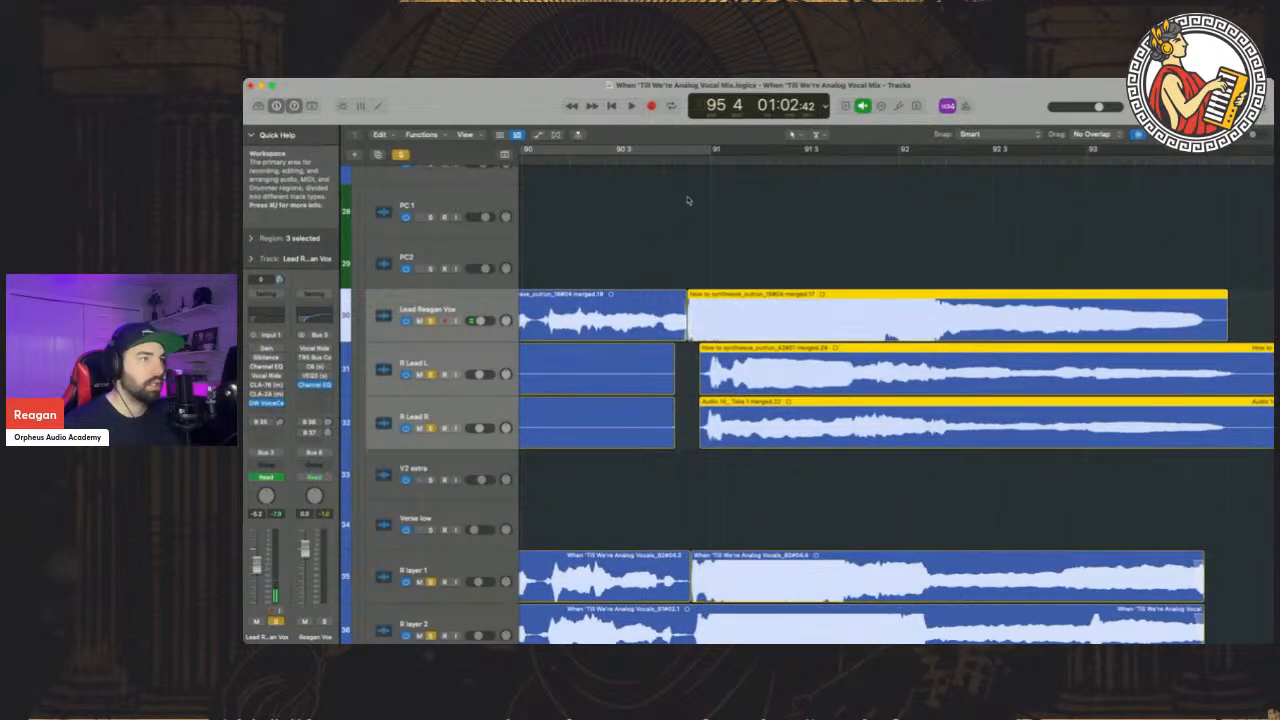
click(711, 347)
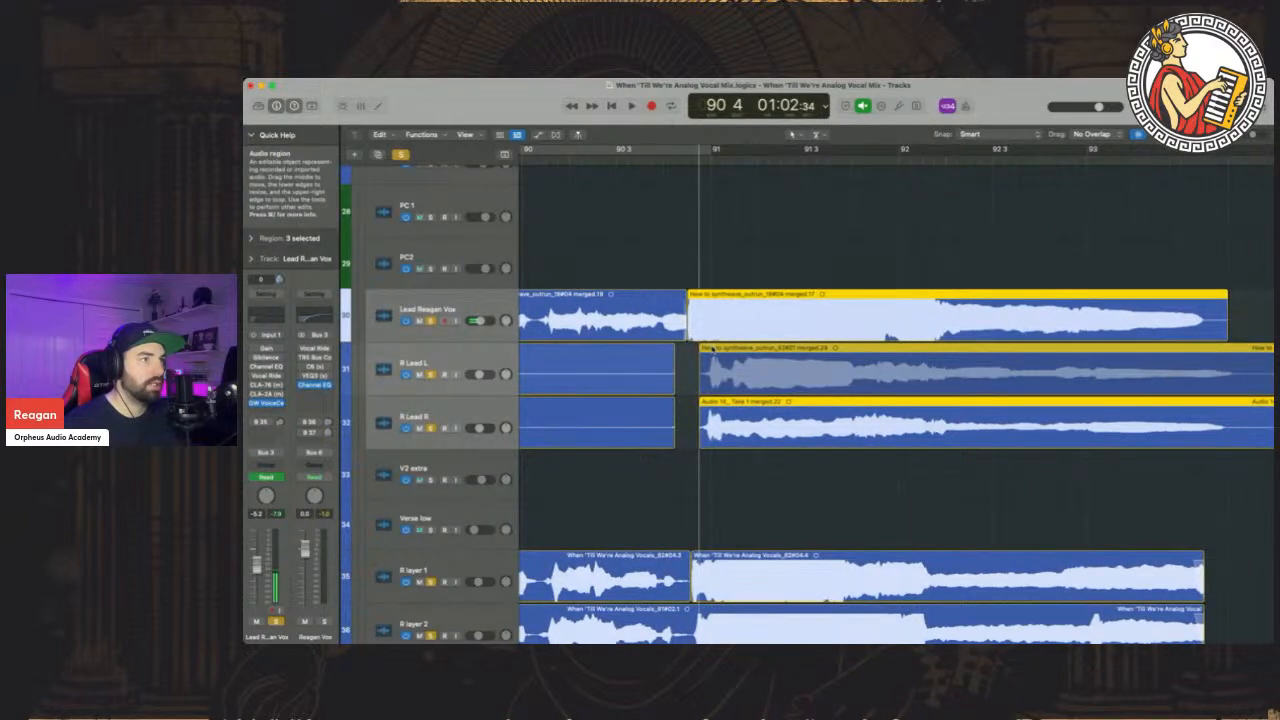
drag(712, 348, 1170, 352)
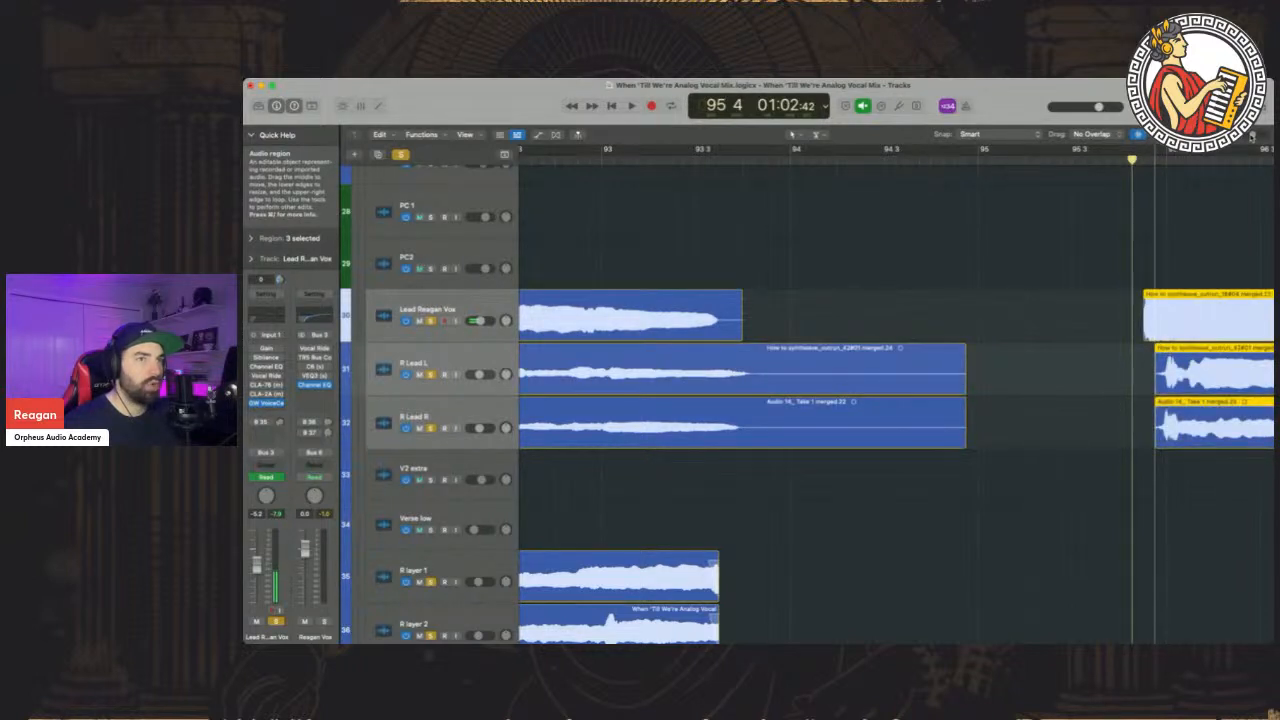
Split the Final chorus region at about bar 91, in the silence between its phrases
scroll(1170, 352, down, 8)
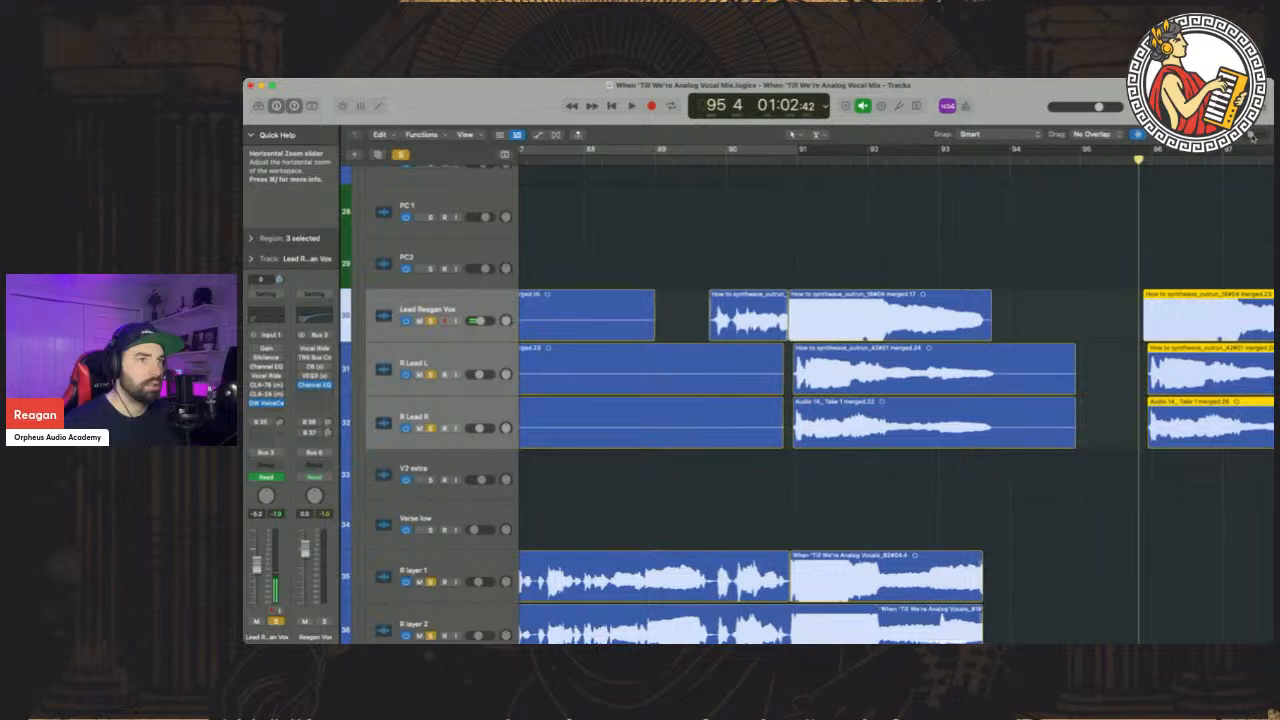
scroll(992, 269, down, 5)
scroll(992, 269, down, 4)
scroll(990, 265, right, 4)
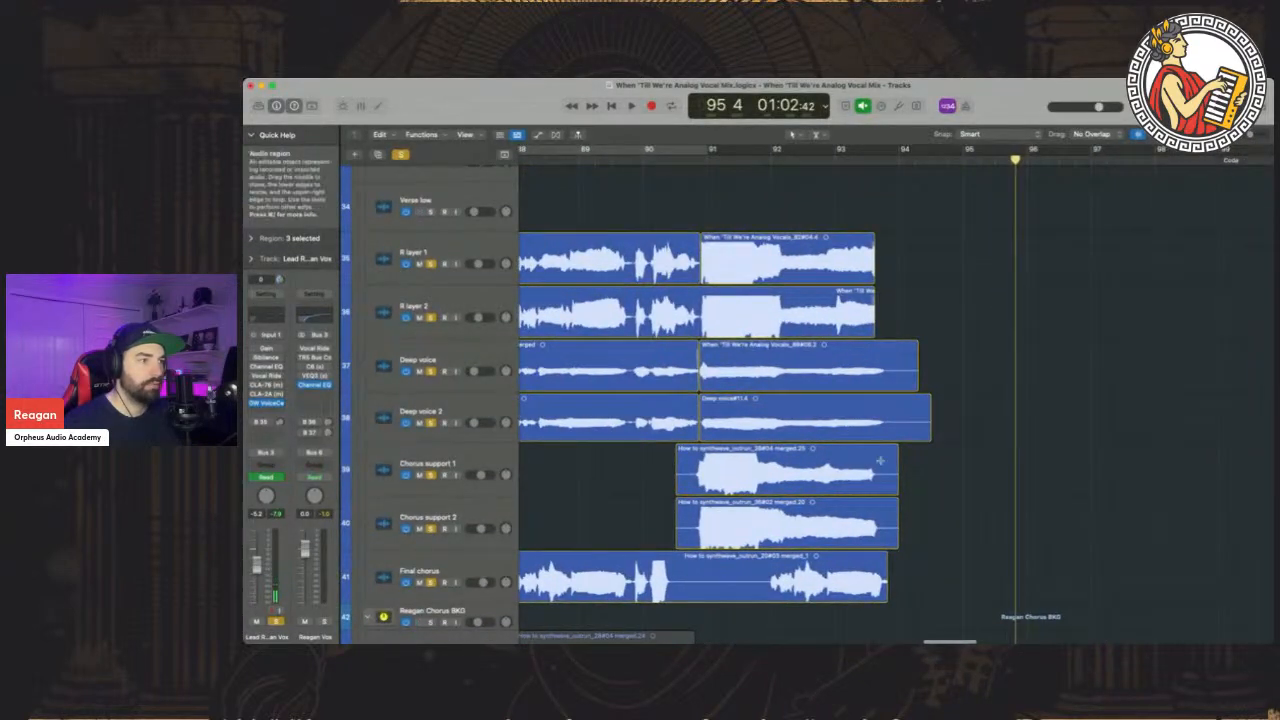
click(705, 570)
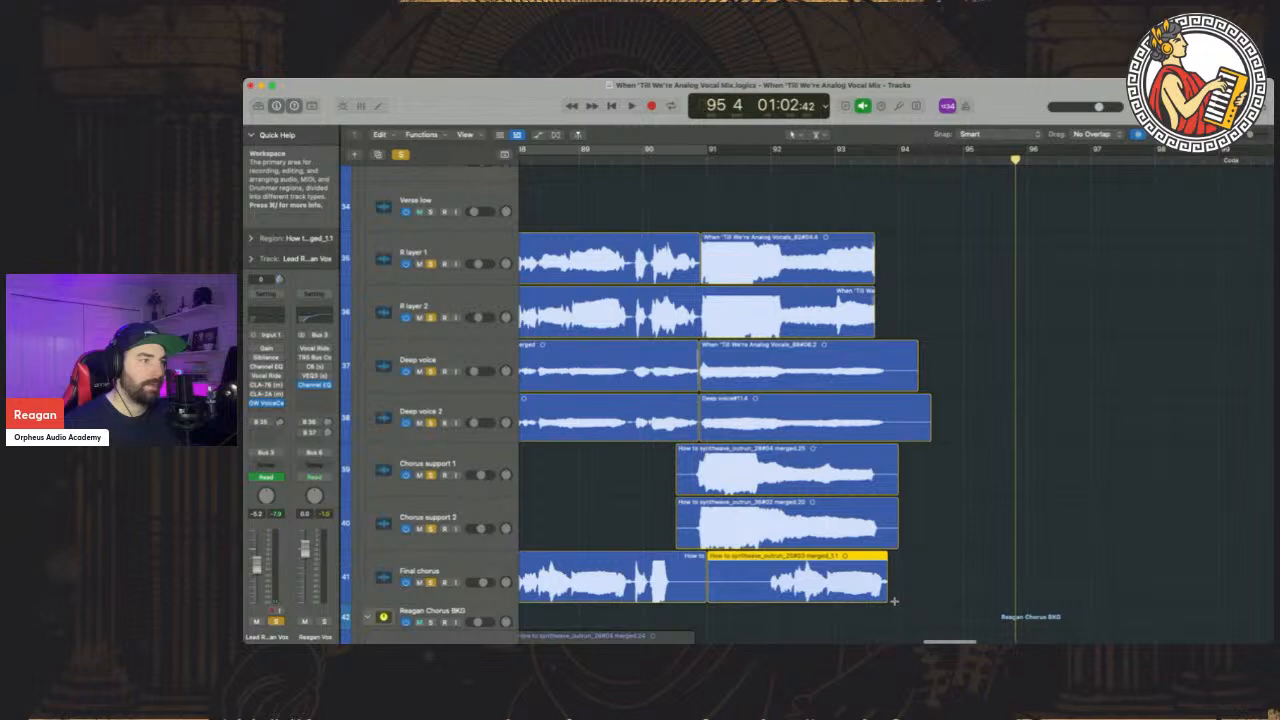
Try to split the R layer 2 region just before bar 91 and undo the cut
drag(948, 249, 740, 588)
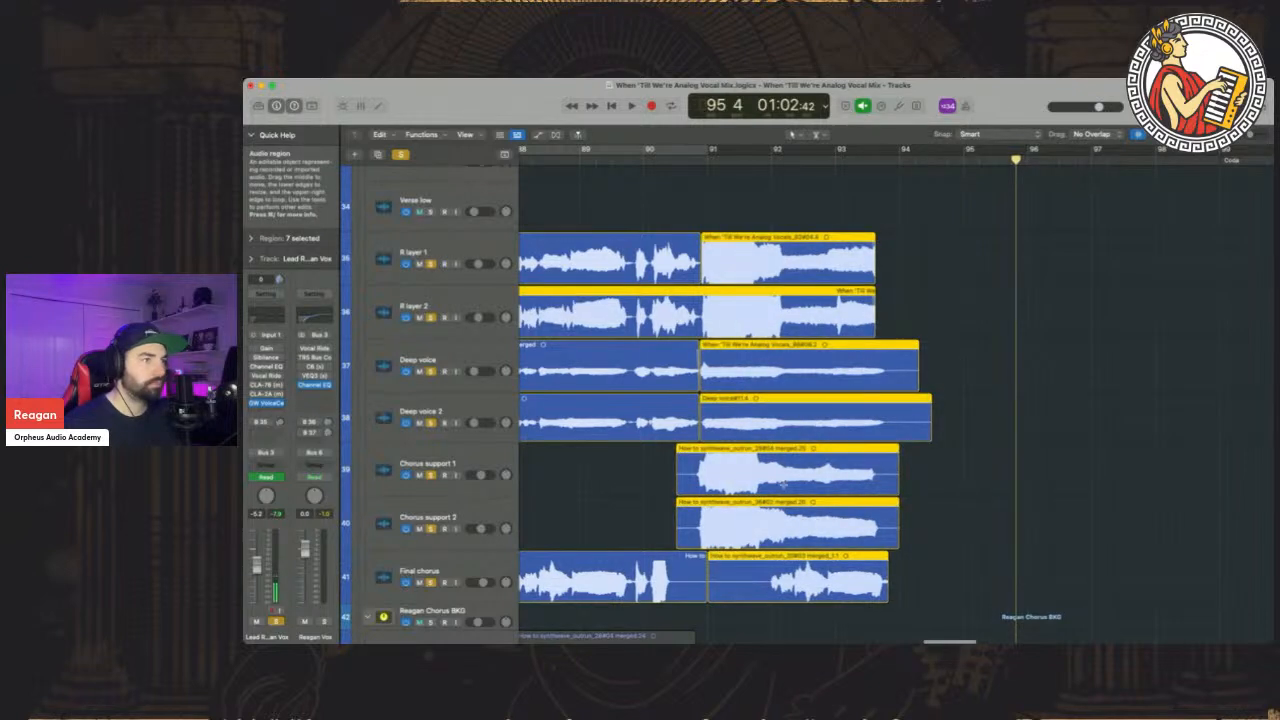
click(1000, 284)
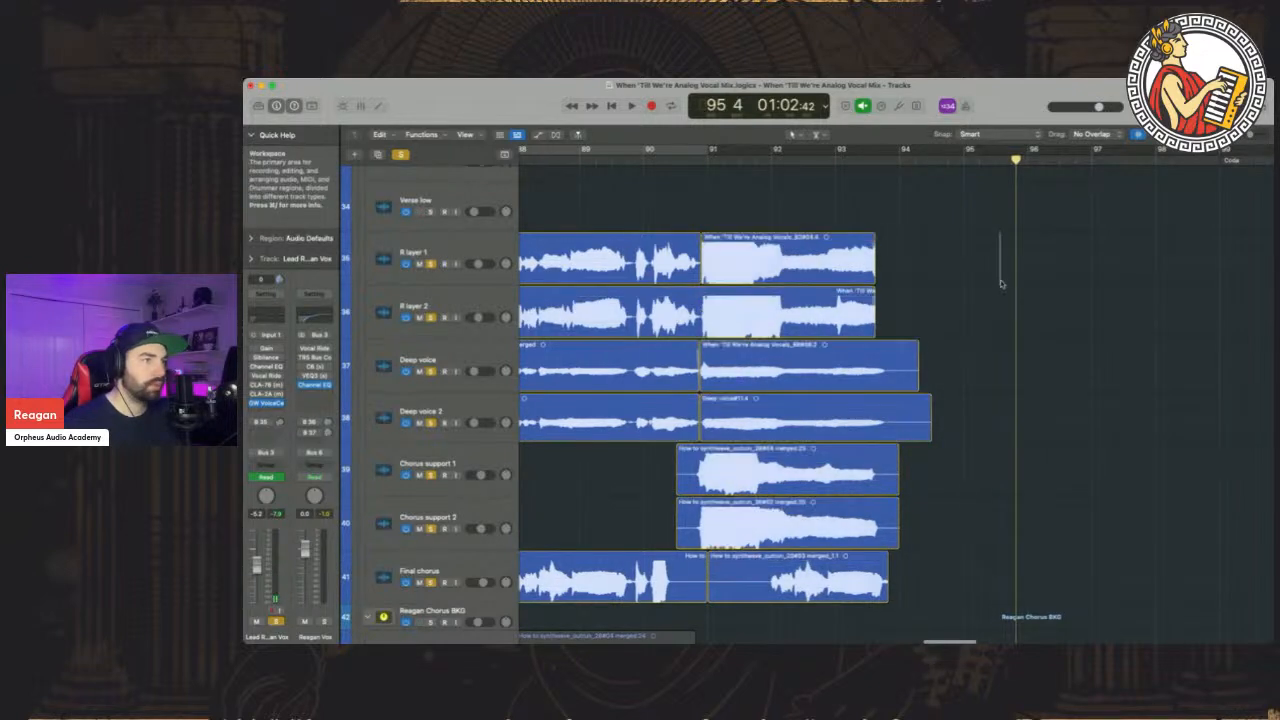
click(703, 297)
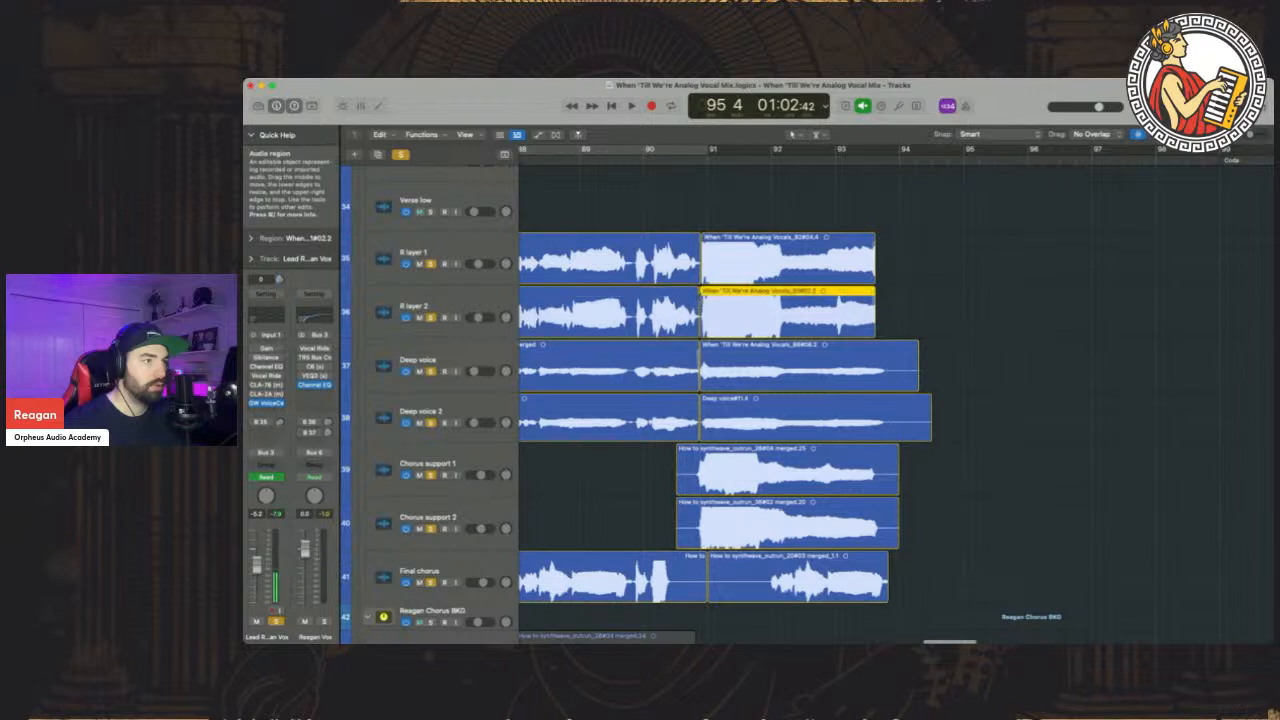
key(super+z)
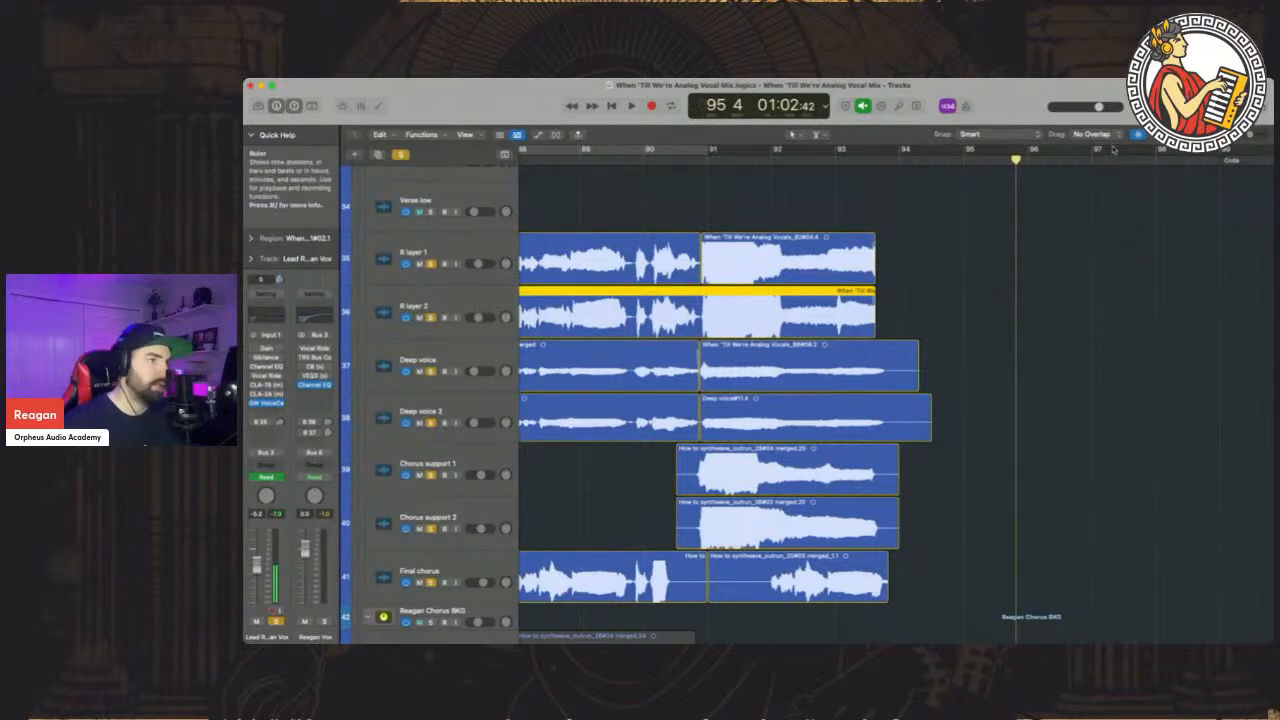
Split the R layer 2 region just before bar 91, in line with the region boundary on R layer 1
drag(1249, 138, 1253, 138)
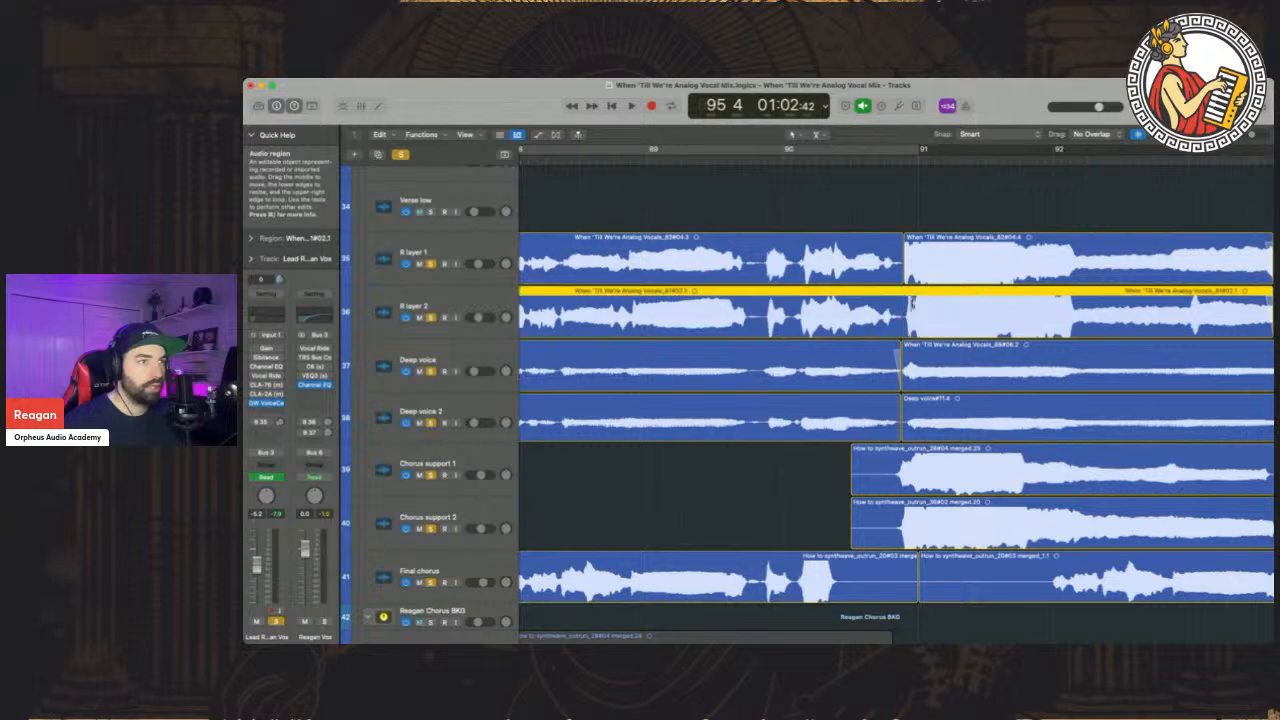
super+click(905, 293)
scroll(924, 341, right, 5)
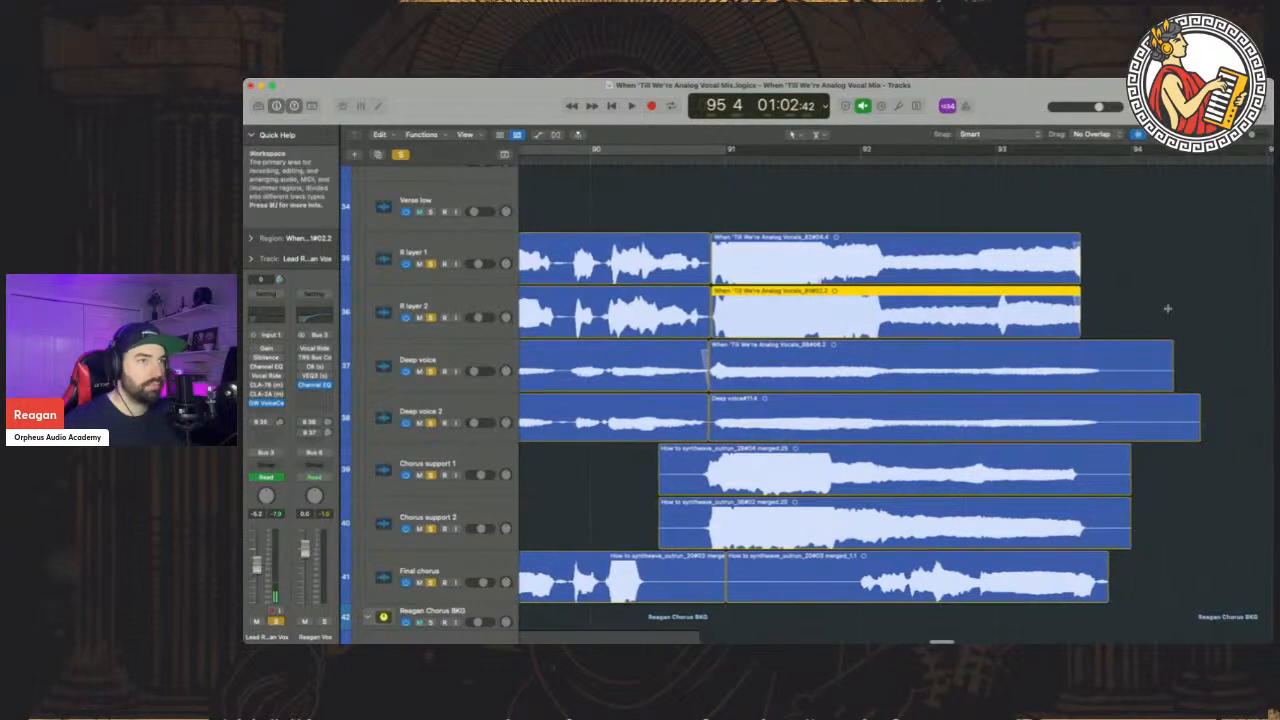
Copy the seven bar 91 regions from R layer 1 down to Final chorus to just before bar 96, matching the copied leads
click(1220, 256)
drag(1220, 256, 840, 575)
scroll(850, 480, right, 3)
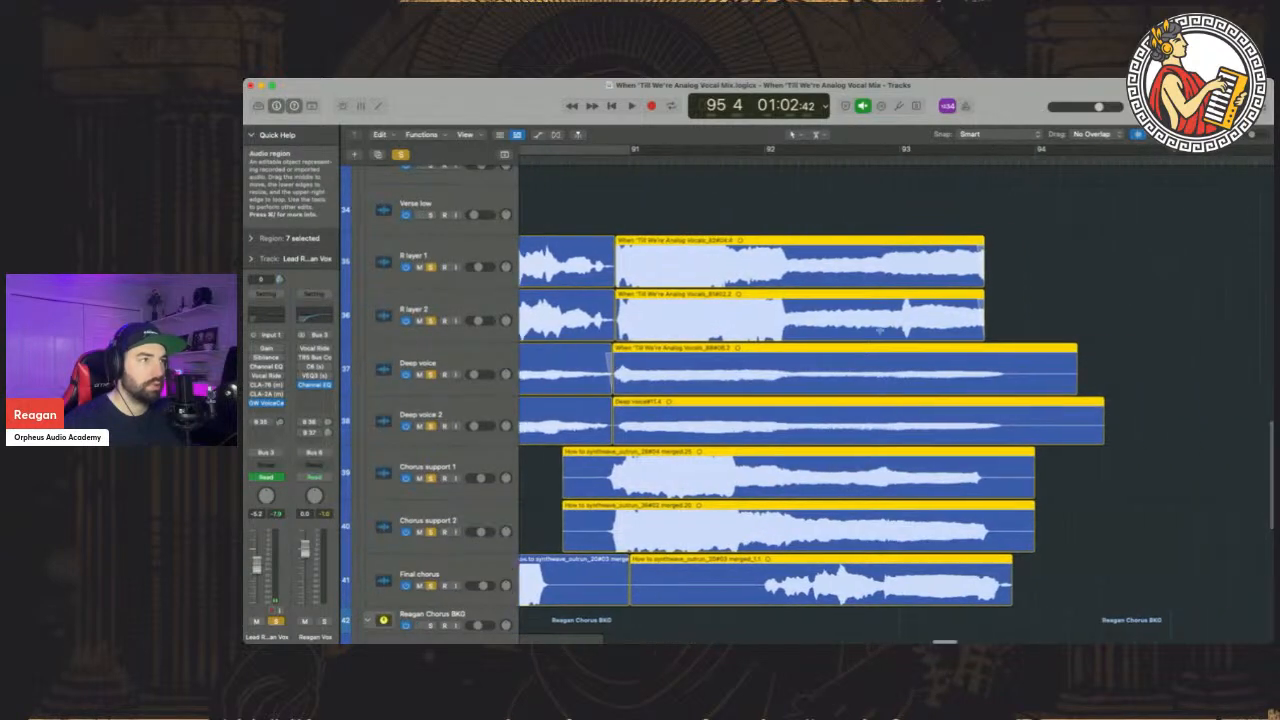
scroll(879, 330, up, 3)
scroll(890, 325, up, 1)
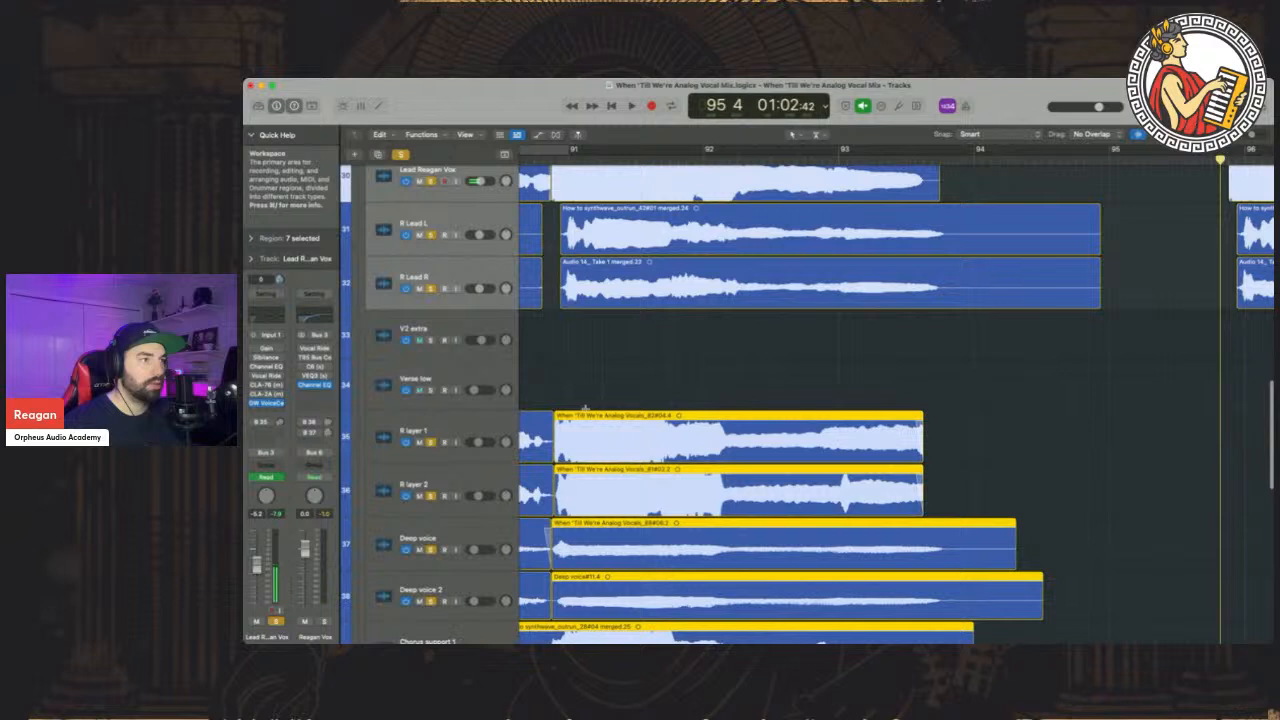
drag(586, 415, 1258, 437)
scroll(1171, 349, right, 5)
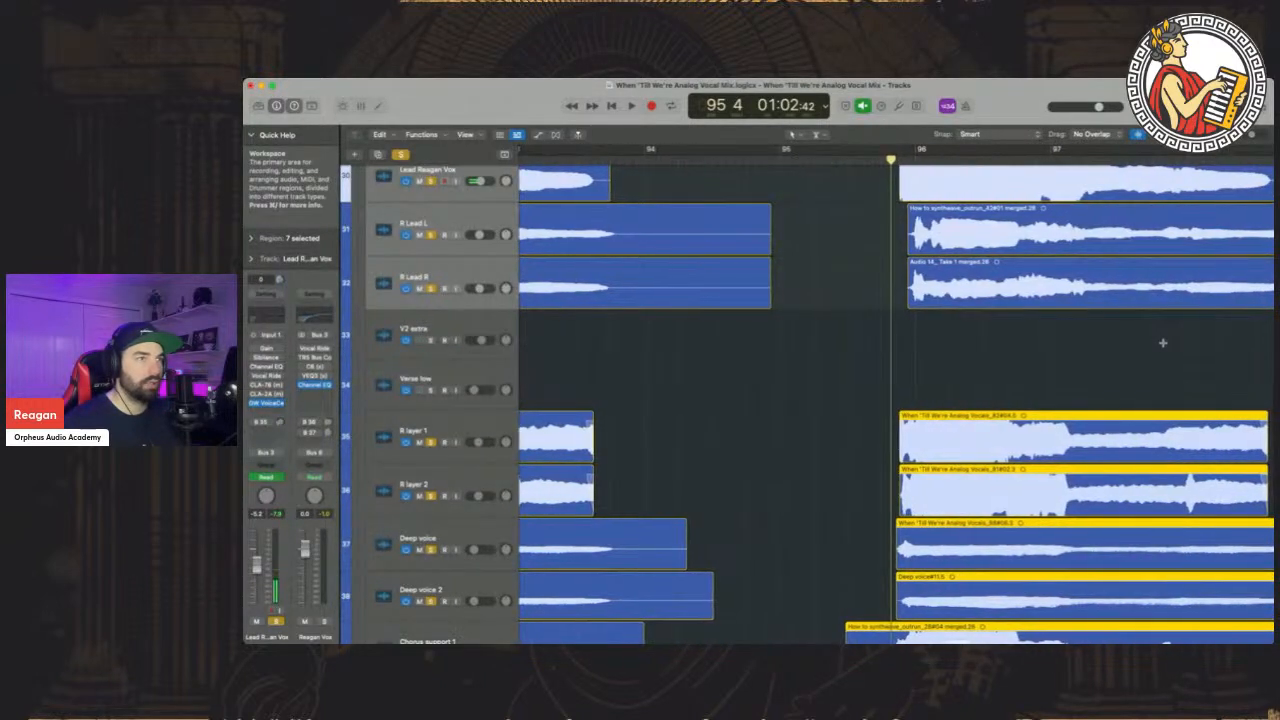
Play back the chorus ending from about bar 91 to just before bar 96 to check how the copied phrase follows
key(space)
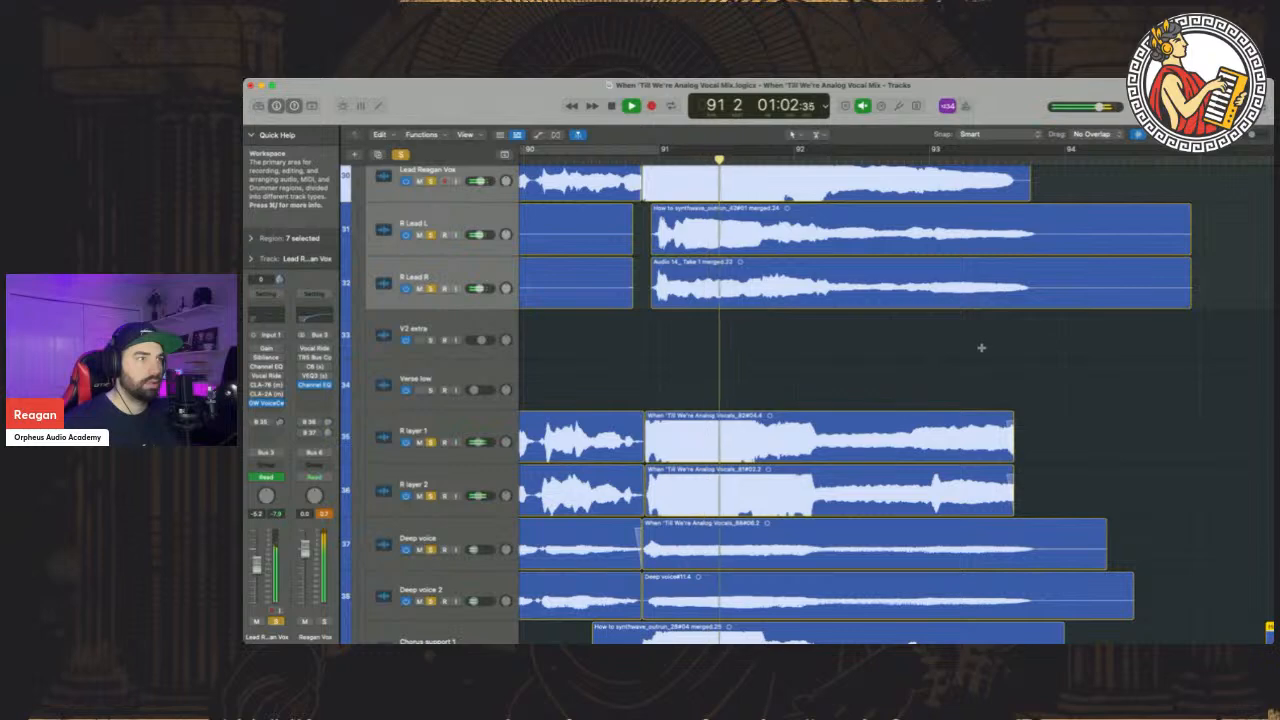
drag(1251, 134, 1240, 134)
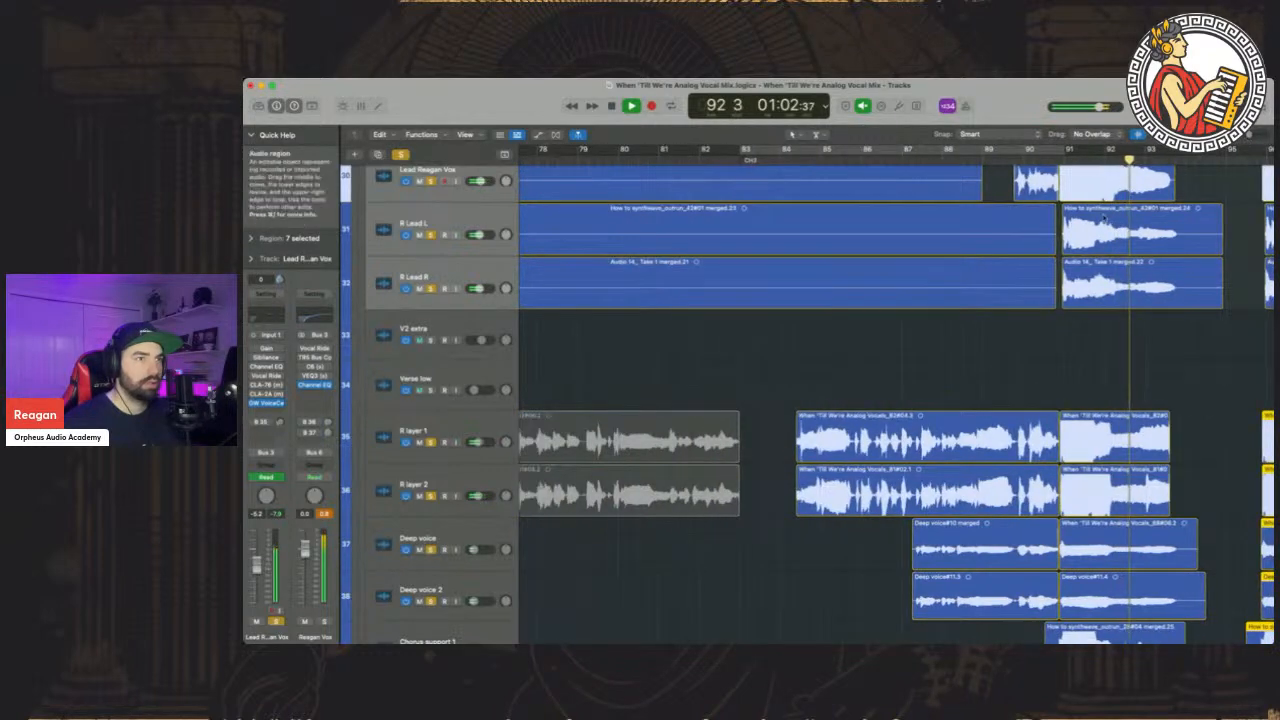
scroll(1104, 217, right, 6)
scroll(1088, 217, up, 3)
scroll(1085, 218, right, 2)
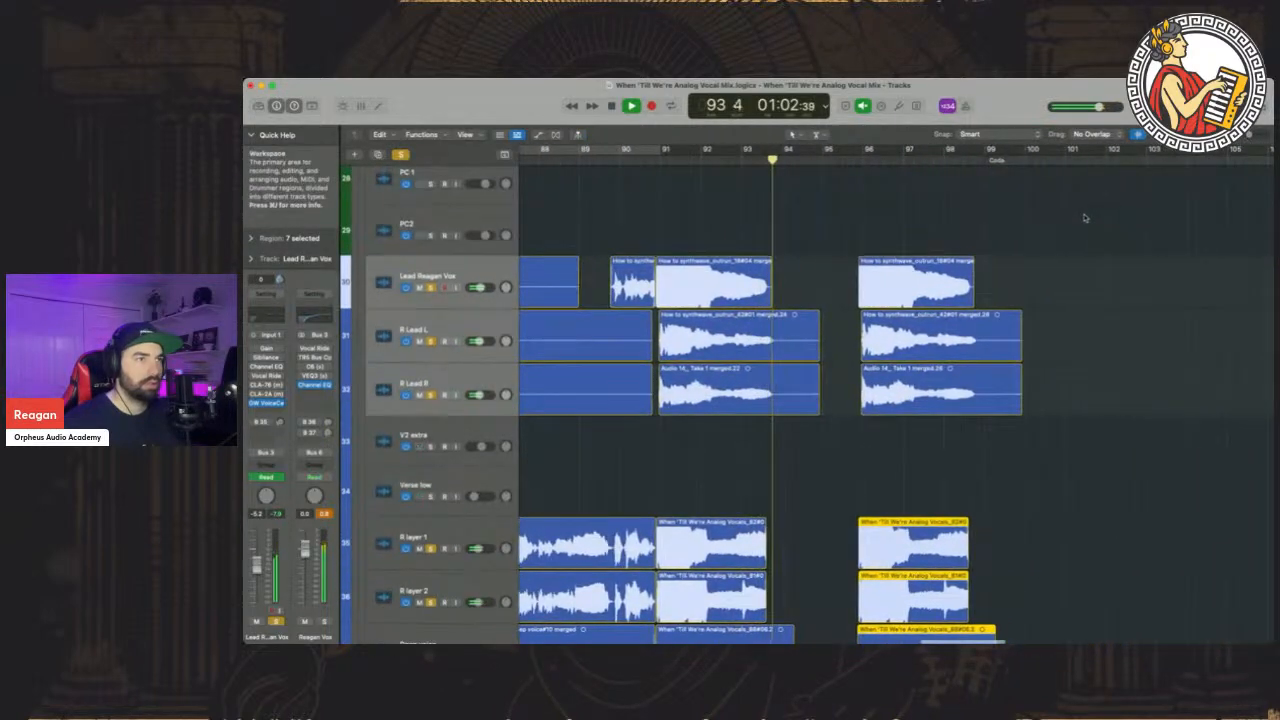
scroll(1085, 218, down, 5)
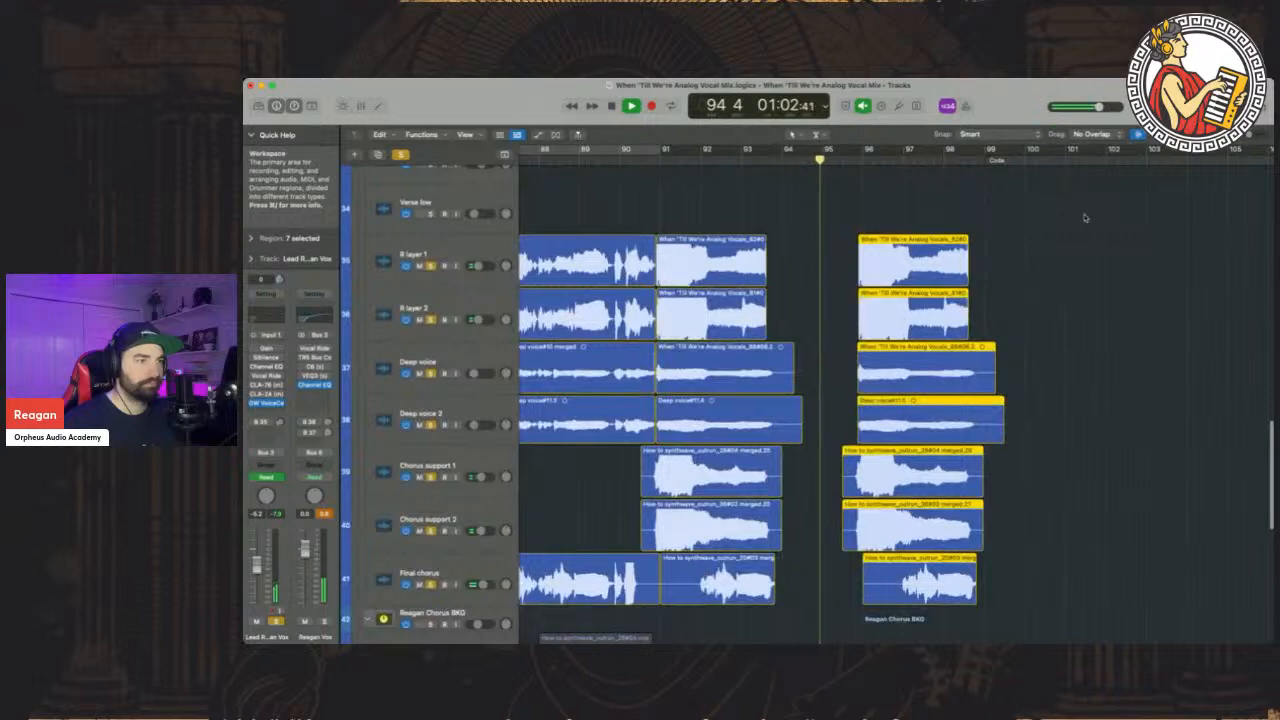
scroll(1085, 218, up, 5)
key(space)
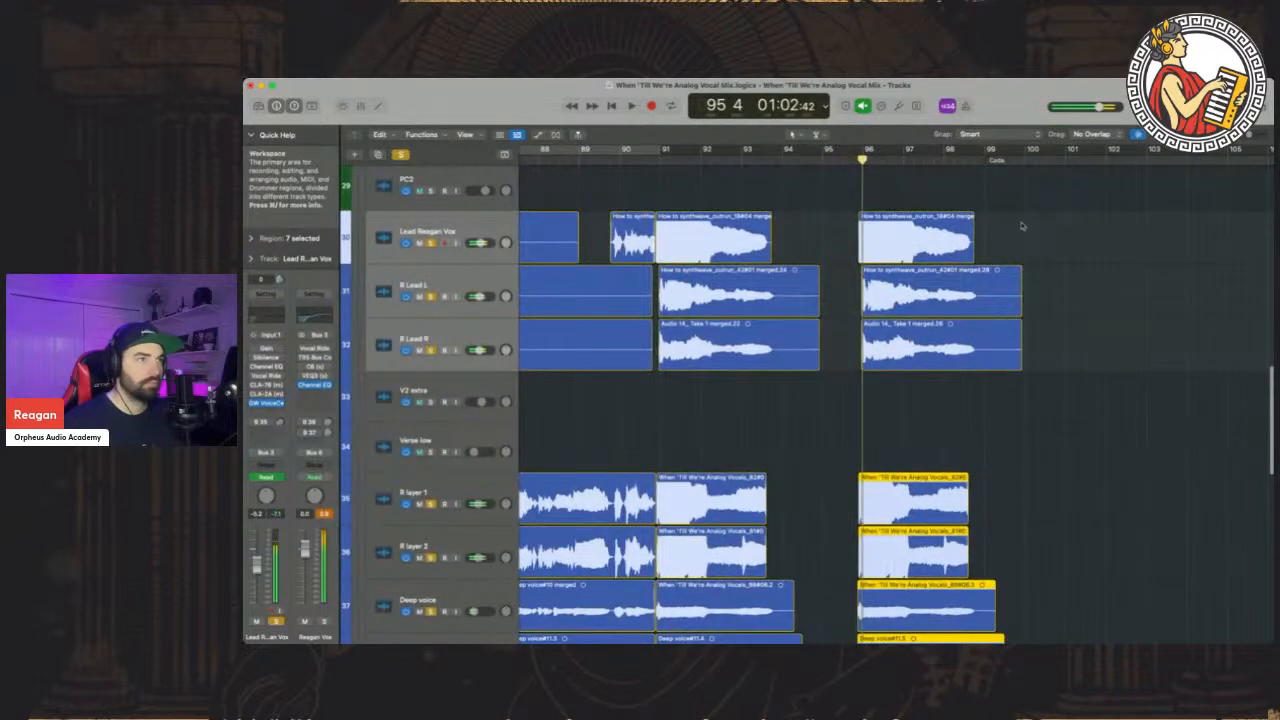
Move the ten copied Reagan regions from Lead Reagan Vox down to Final chorus one bar earlier, to just before bar 95
scroll(1040, 222, down, 2)
scroll(1060, 212, up, 2)
drag(1069, 208, 836, 612)
scroll(1143, 237, up, 5)
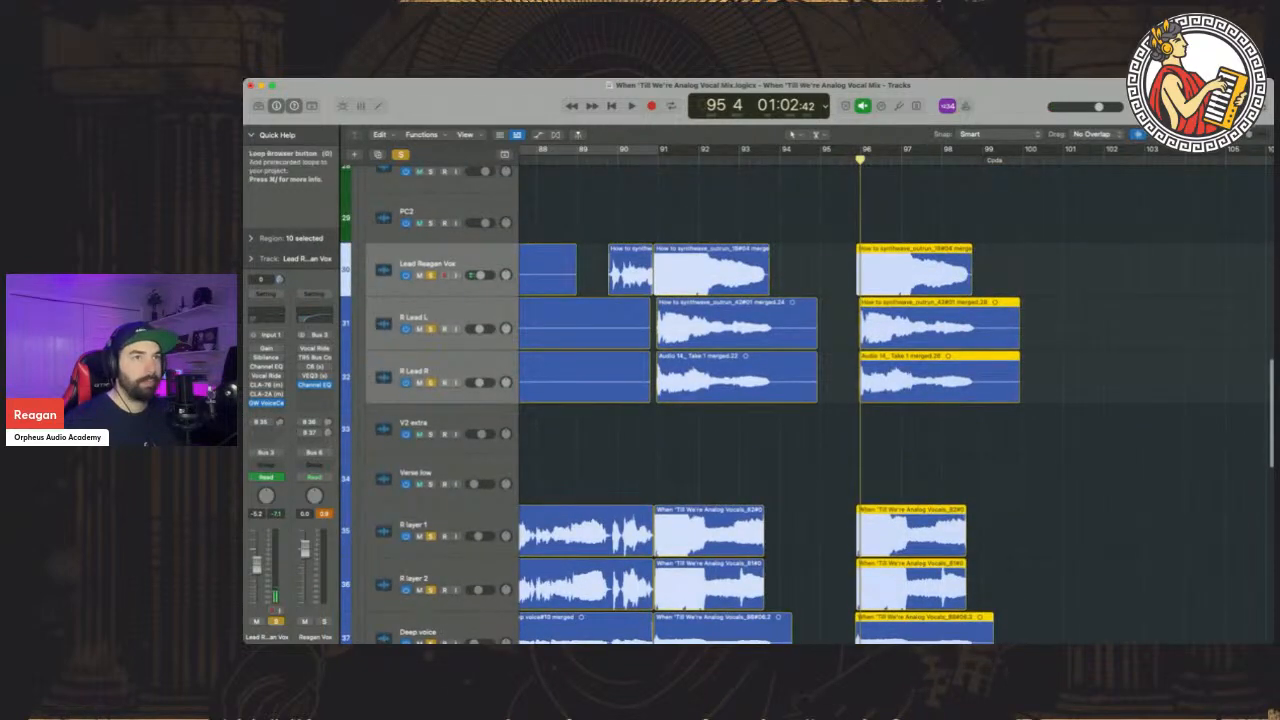
drag(1249, 134, 1253, 134)
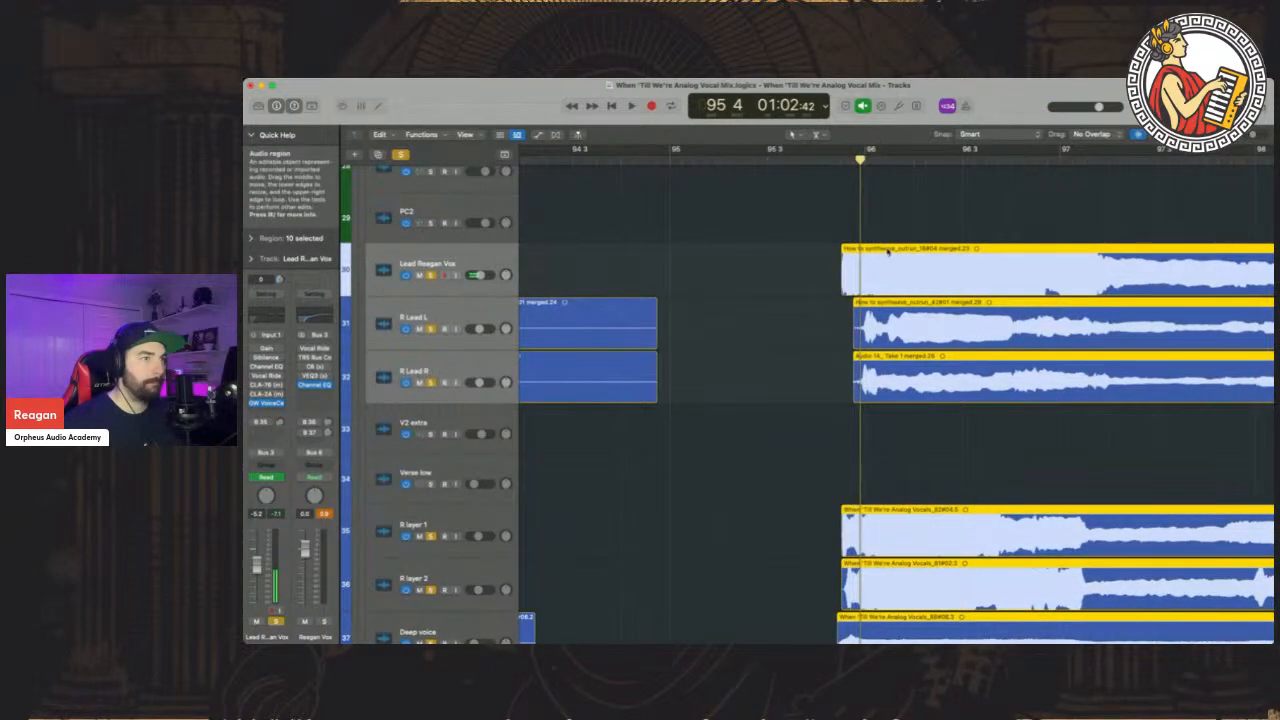
drag(875, 247, 690, 247)
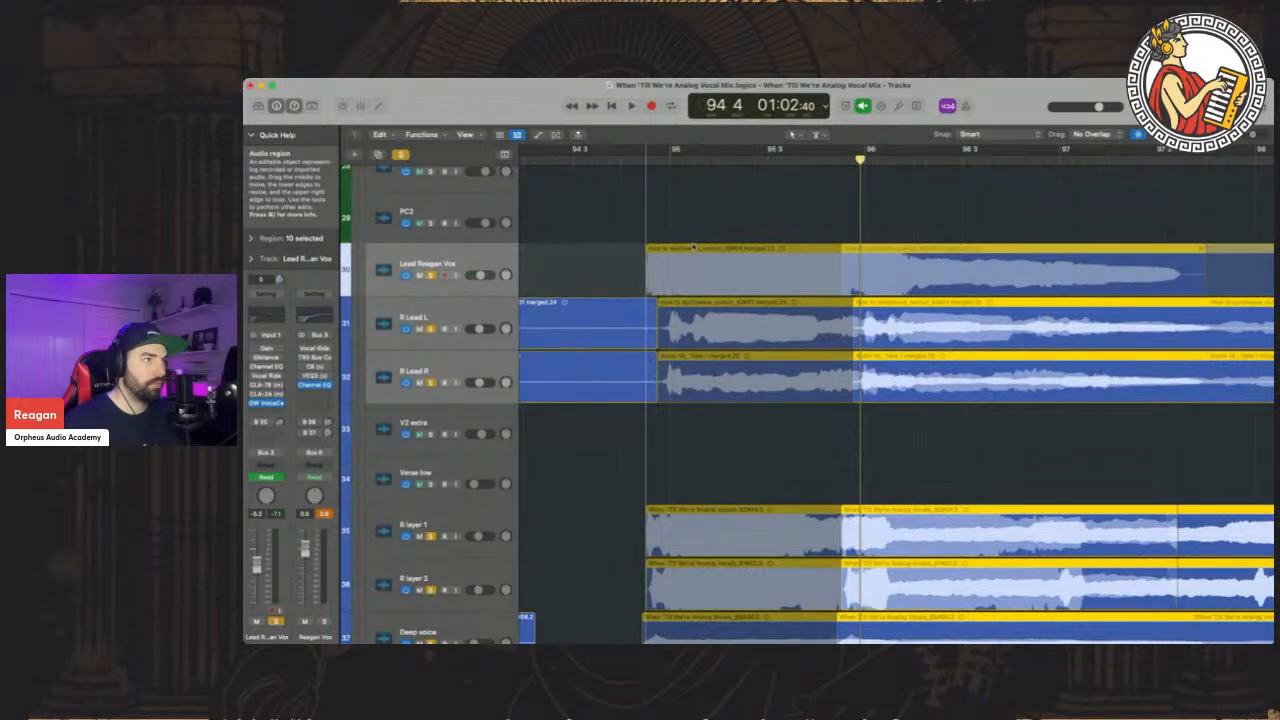
drag(692, 247, 692, 247)
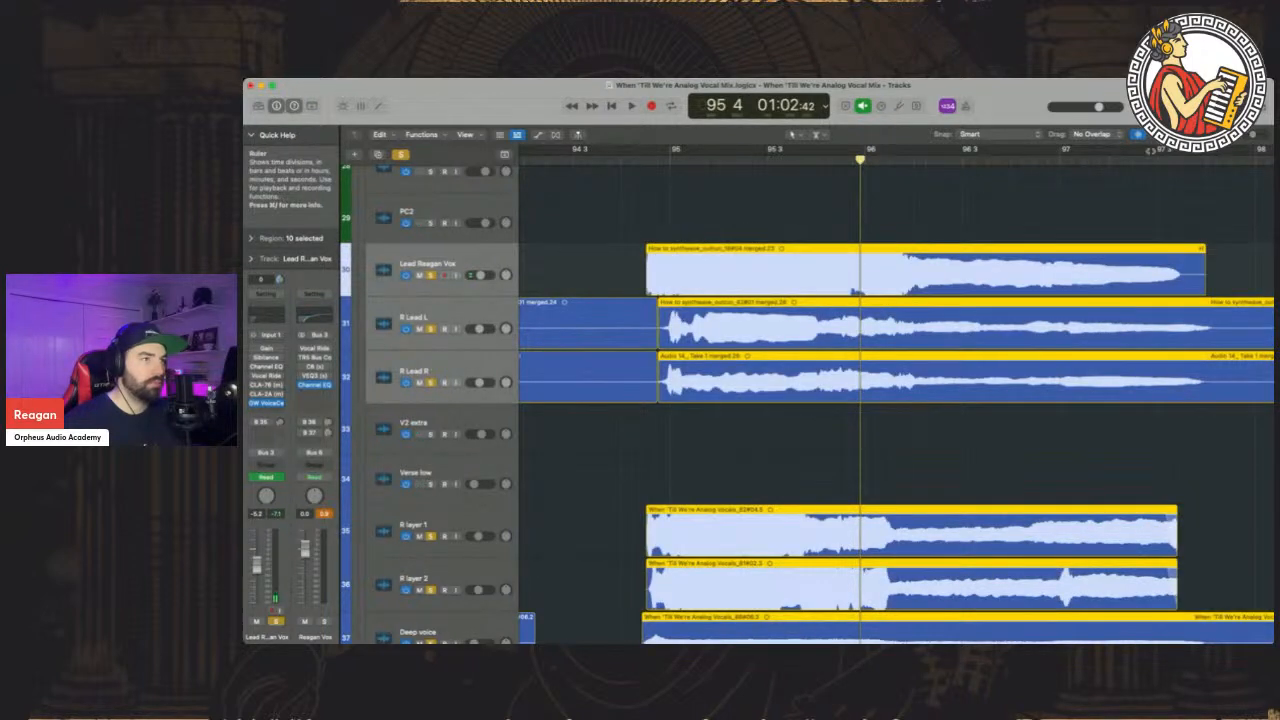
drag(1253, 134, 1256, 134)
scroll(945, 211, left, 1)
scroll(944, 207, left, 5)
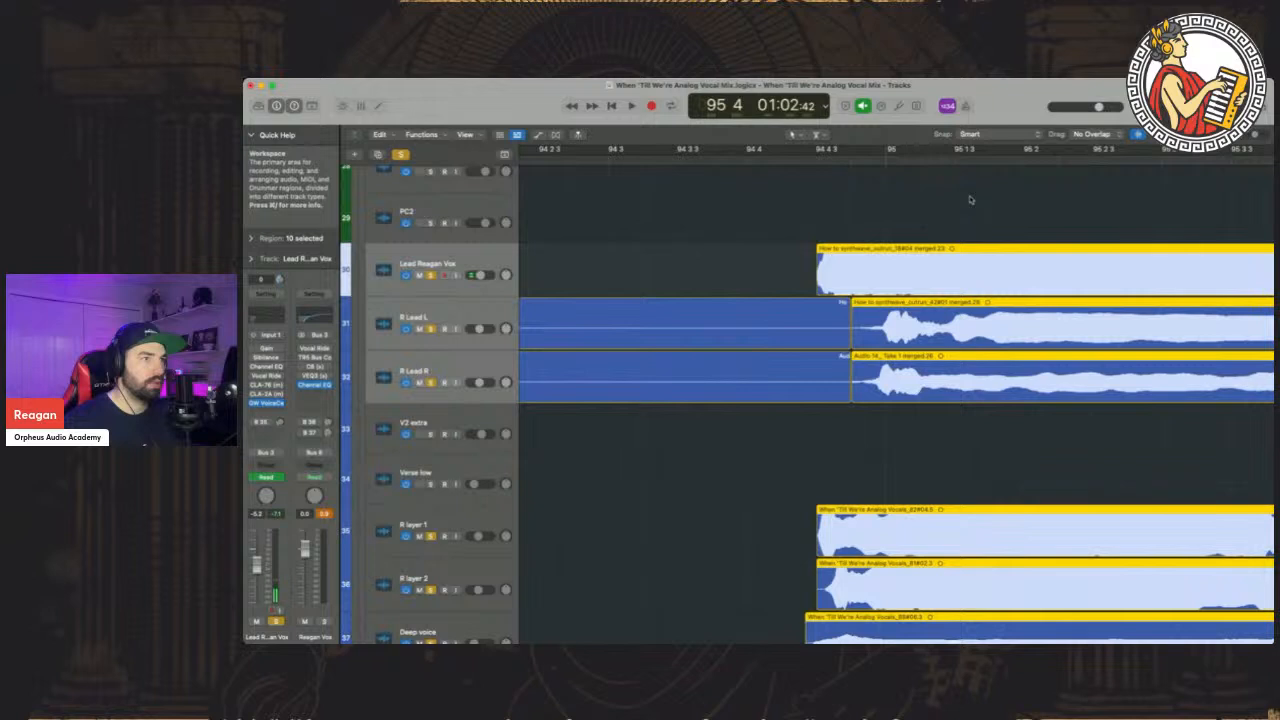
drag(864, 305, 863, 303)
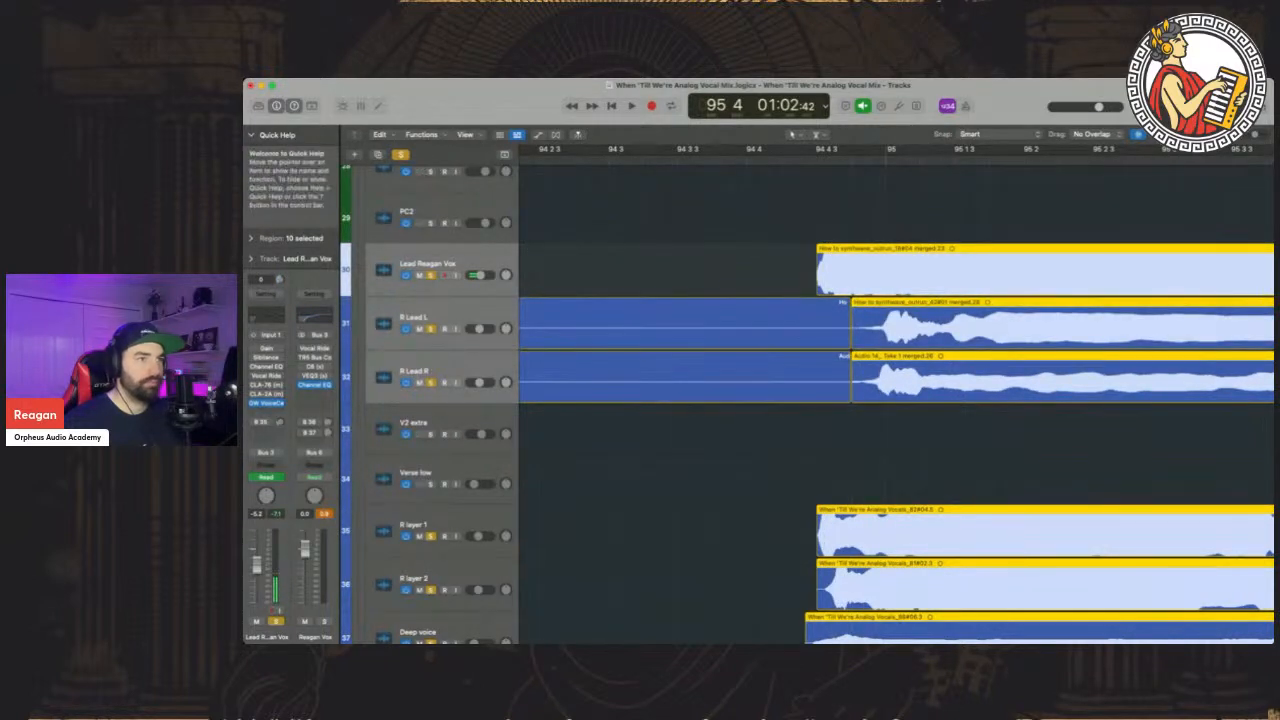
Solo only the Lead Reagan Vox track, clearing the solos on the other vocal tracks
drag(1250, 136, 1251, 137)
scroll(950, 262, right, 4)
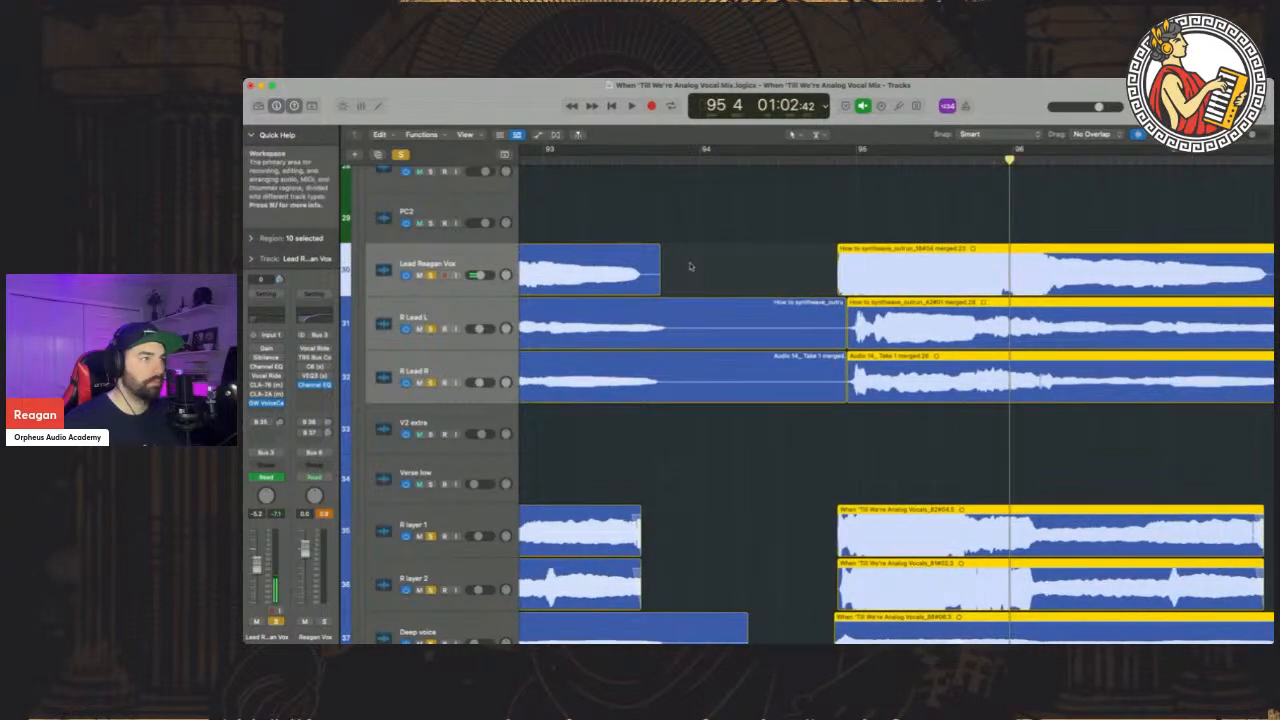
click(713, 230)
click(446, 264)
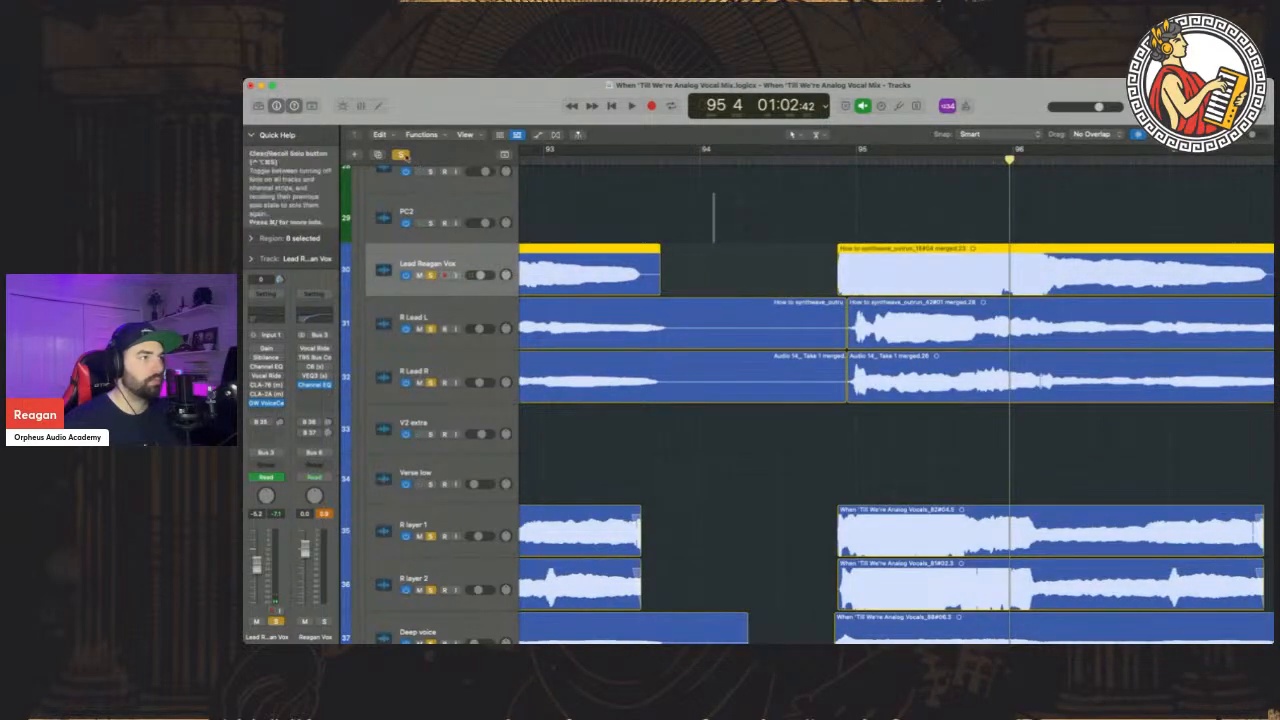
alt+click(432, 277)
click(431, 276)
Audition the moved Lead Reagan Vox phrase from just before bar 95, with no regions selected
click(823, 161)
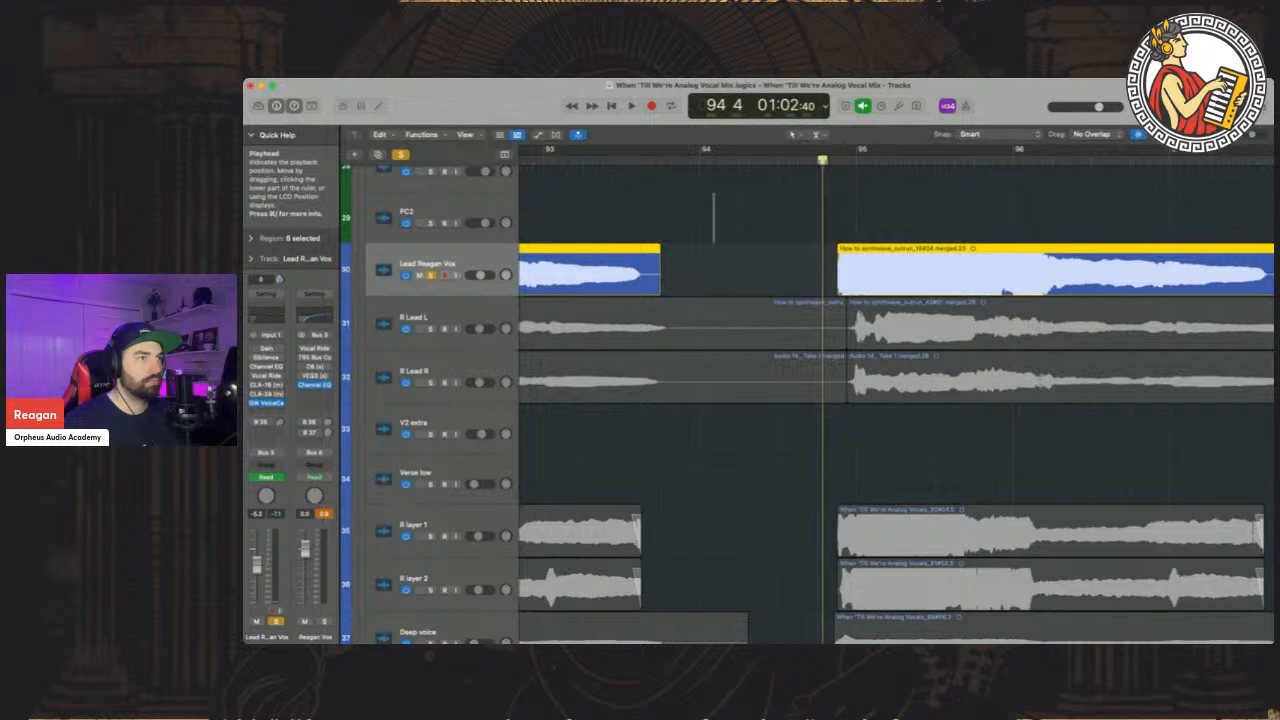
key(space)
super+click(773, 181)
click(811, 161)
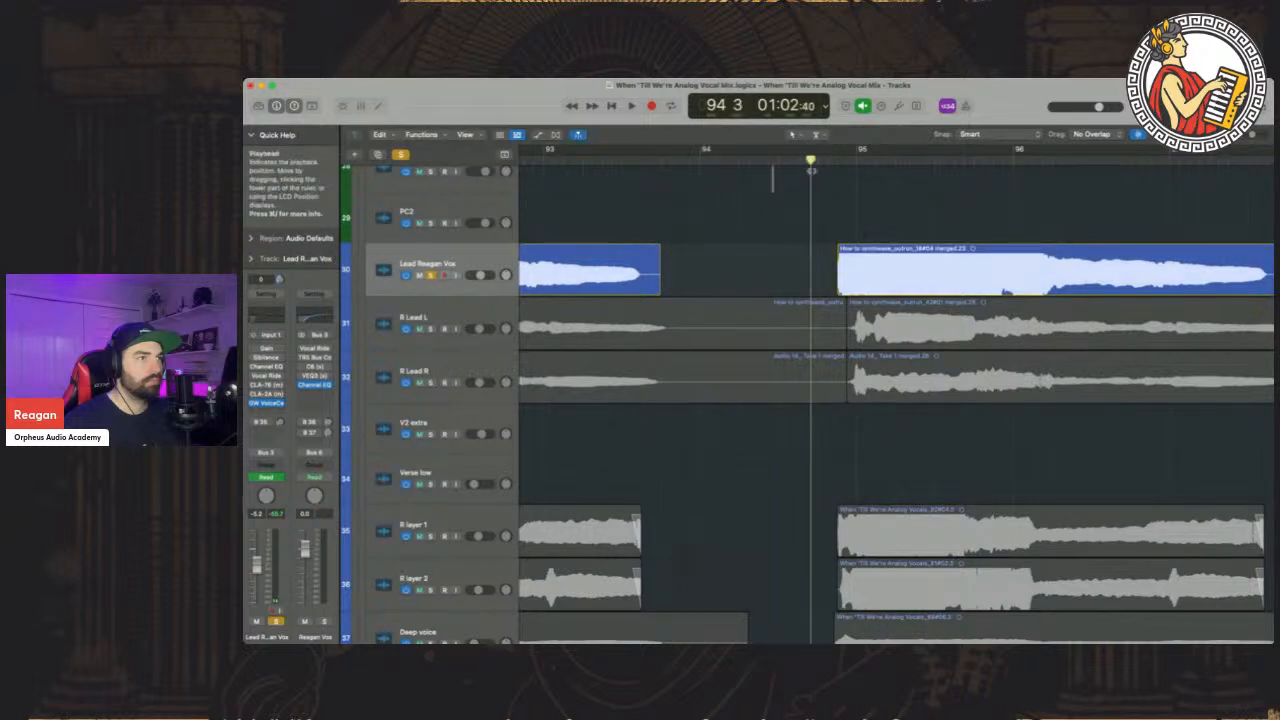
Play back the soloed Lead Reagan Vox phrase that starts just before bar 95
key(space)
key(space)
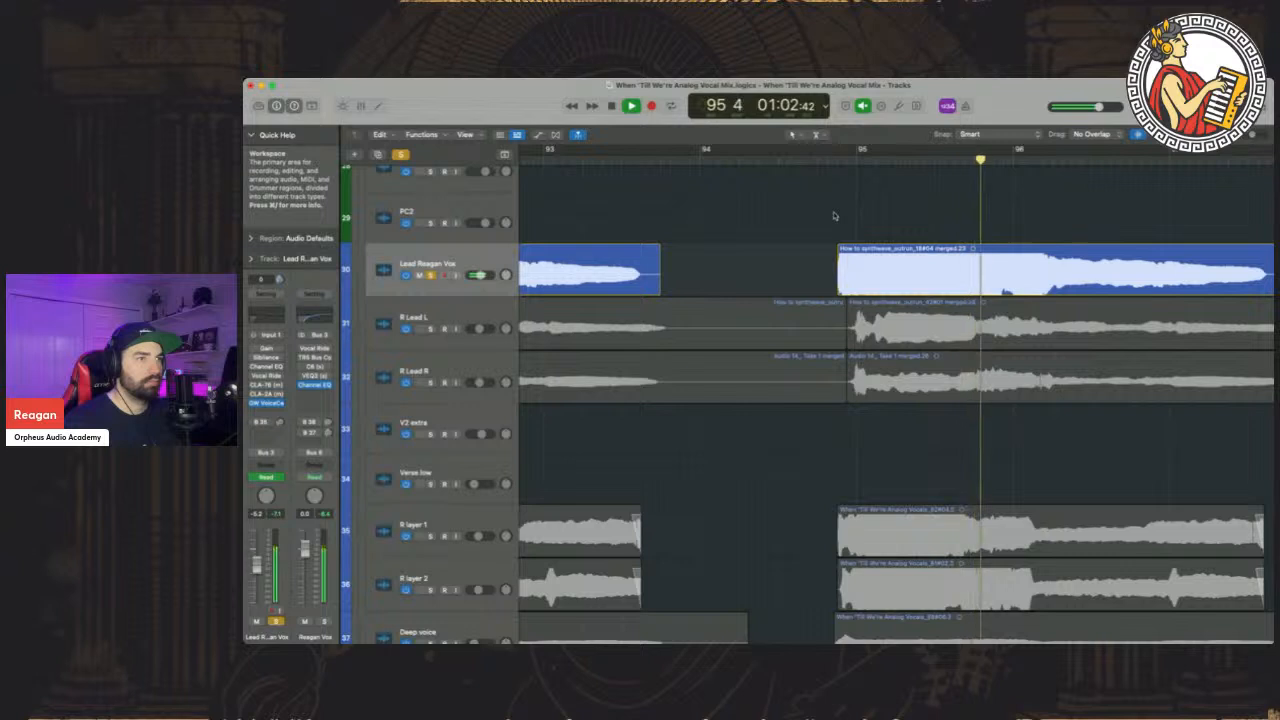
key(space)
Solo R Lead L and R Lead R as well and play the bar 95 phrase with all three lead vocals
shift+click(428, 370)
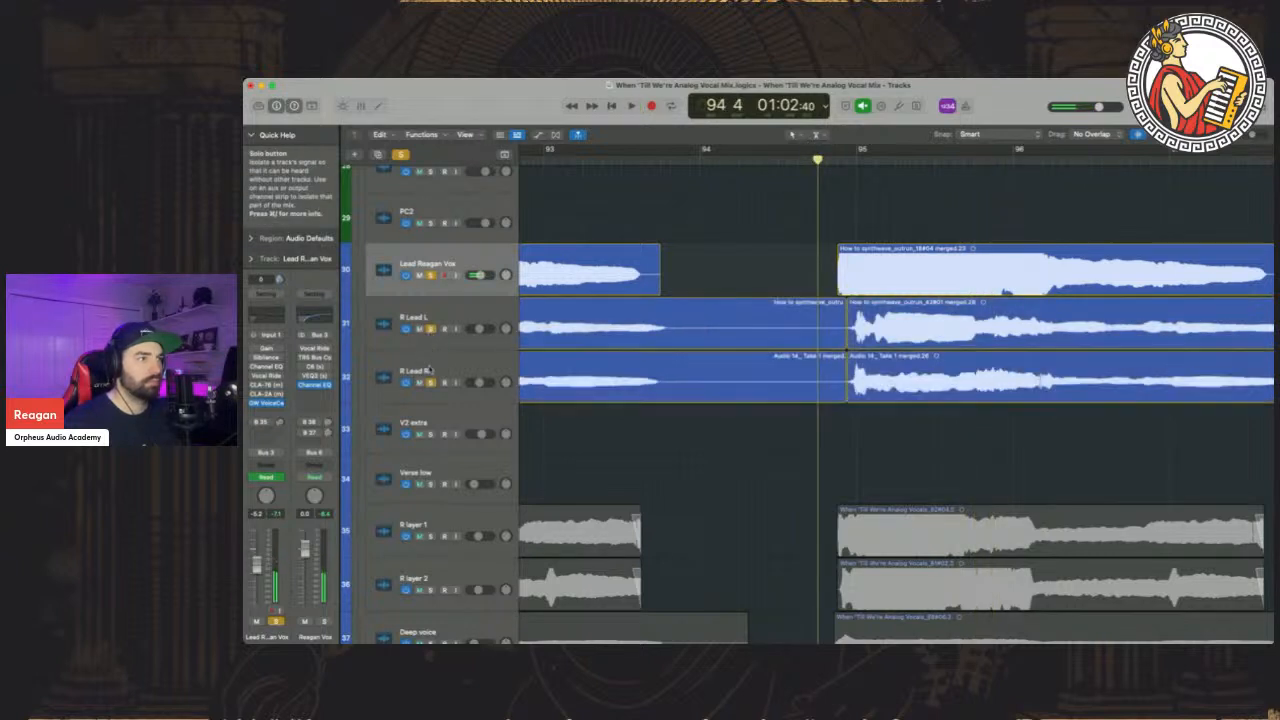
key(space)
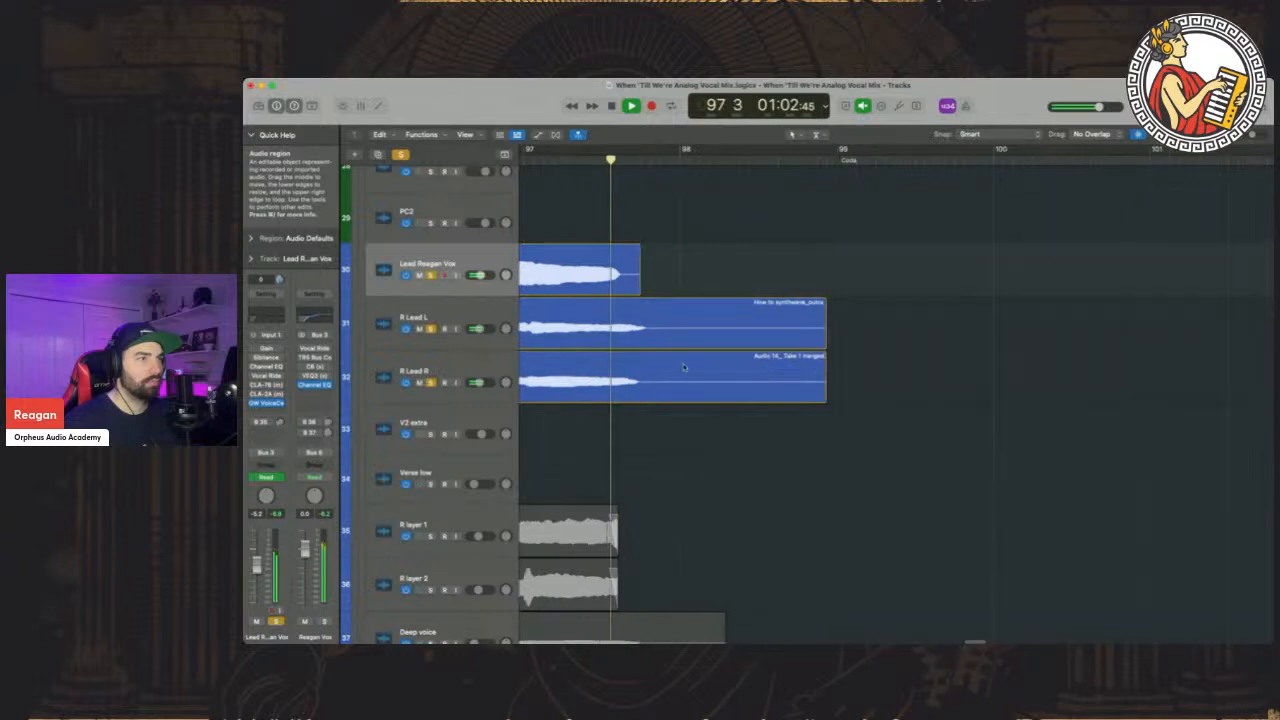
scroll(683, 367, left, 5)
key(space)
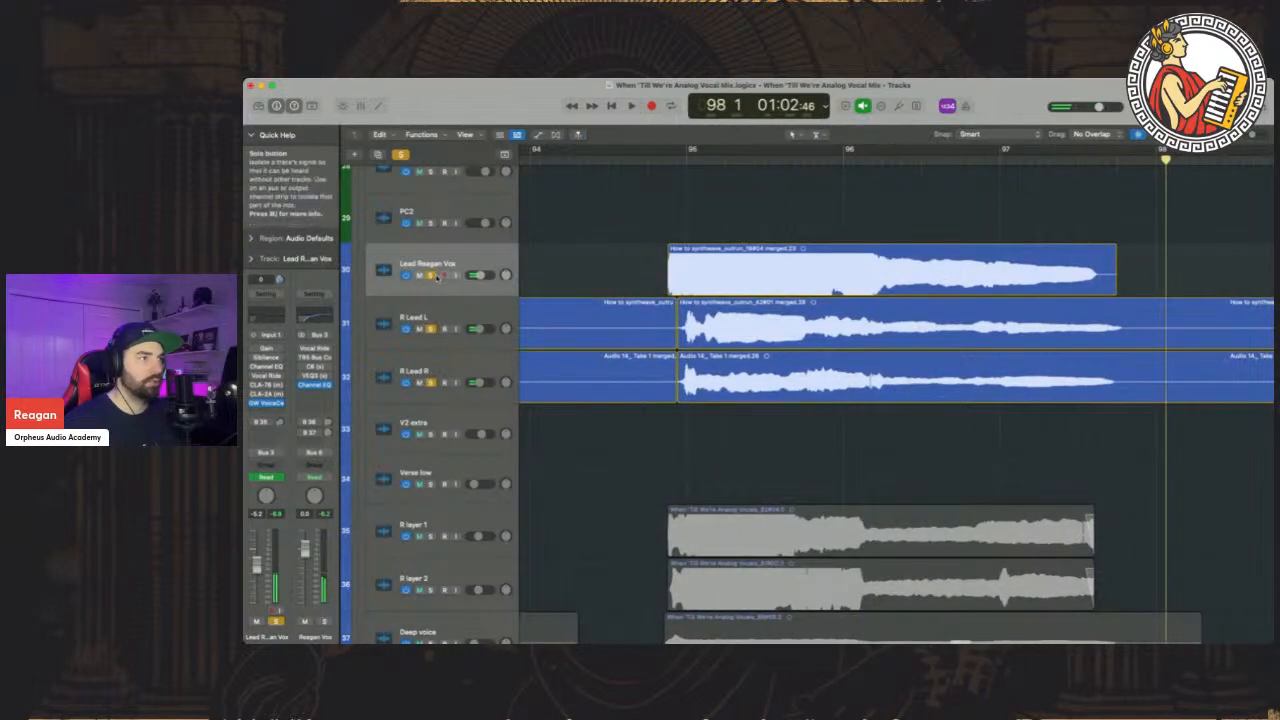
Unsolo Lead Reagan Vox and play R Lead L and R Lead R on their own from bar 94
click(436, 276)
click(592, 157)
scroll(440, 300, up, 15)
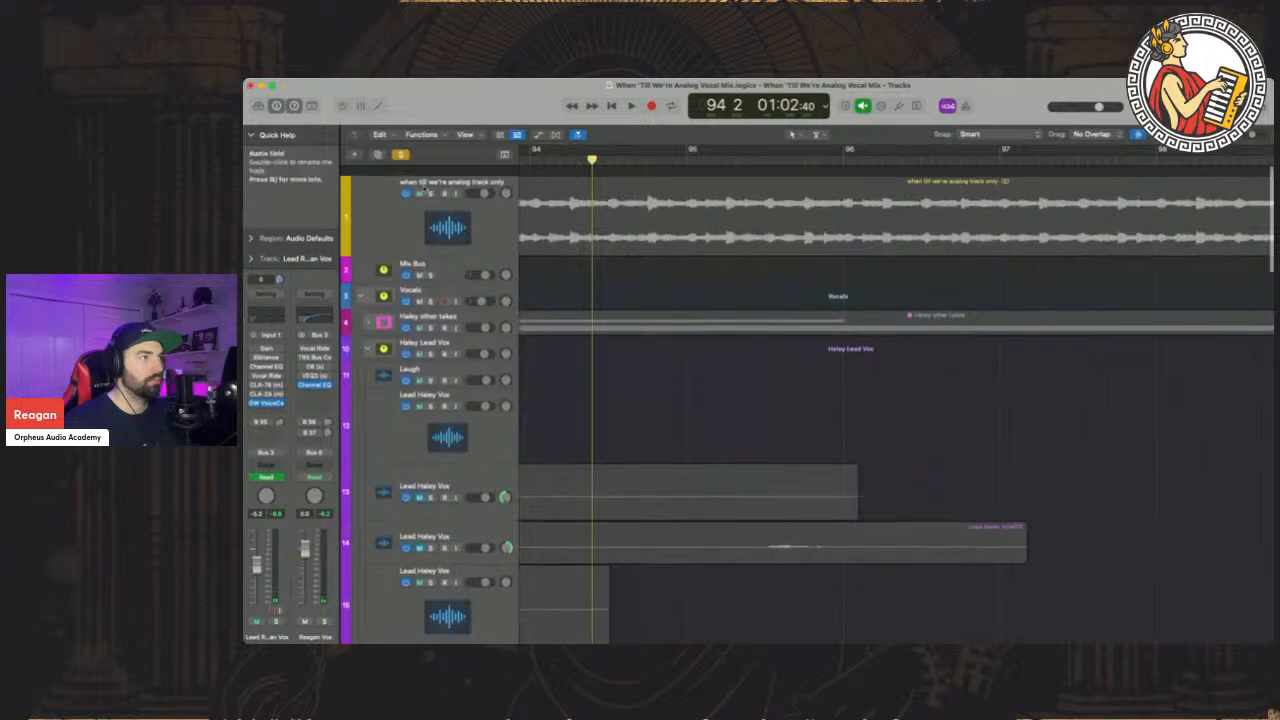
click(431, 183)
key(space)
scroll(665, 304, down, 15)
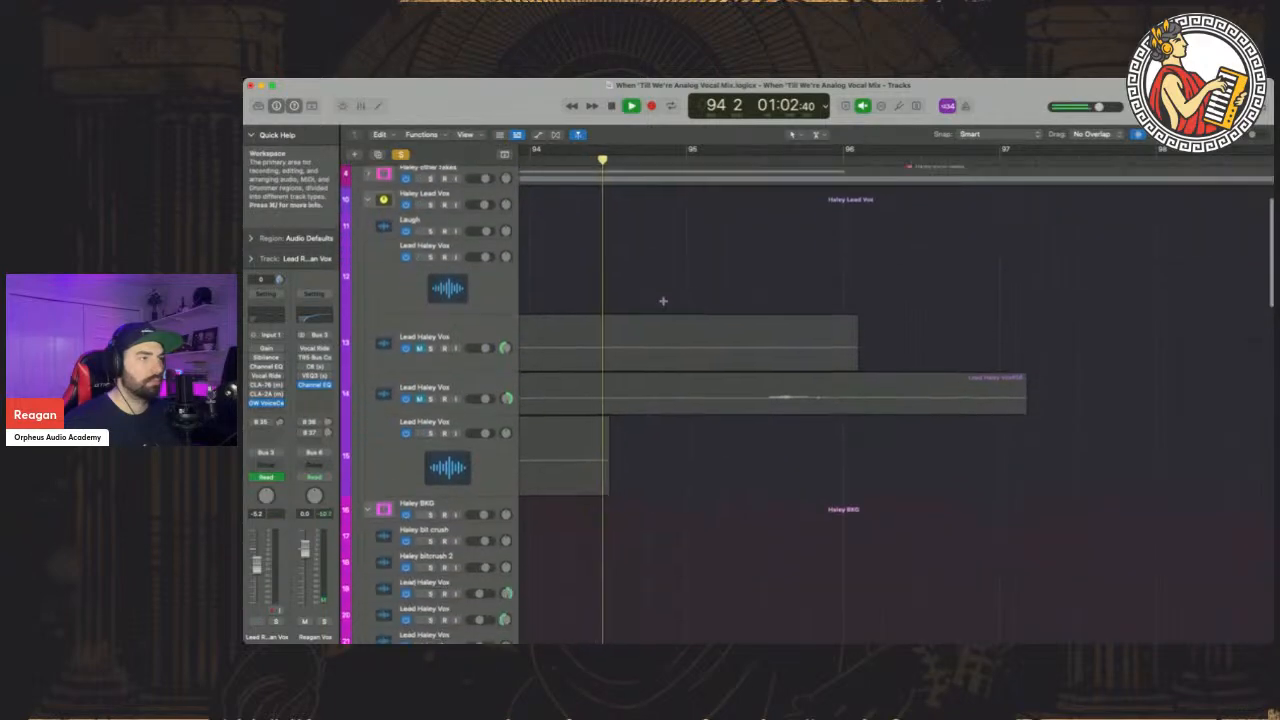
scroll(661, 301, down, 5)
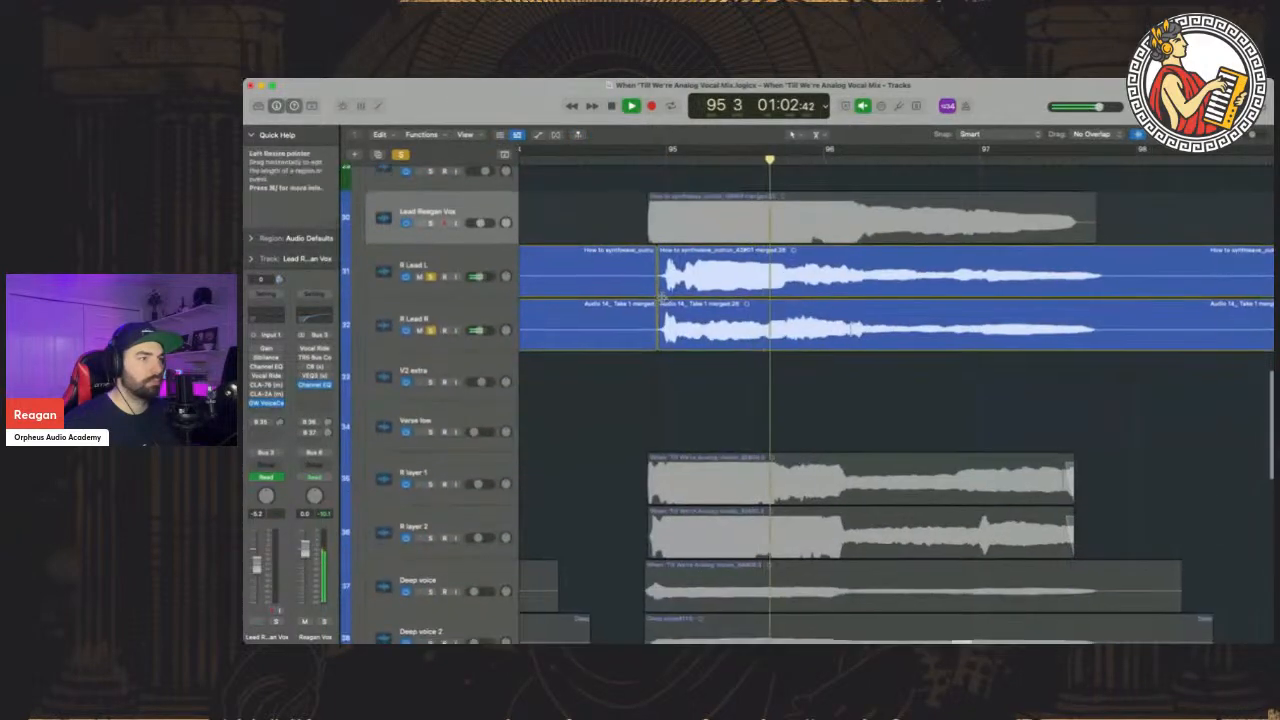
Stop playback and open the R Lead L region starting near bar 95 for Flex Pitch editing
click(762, 262)
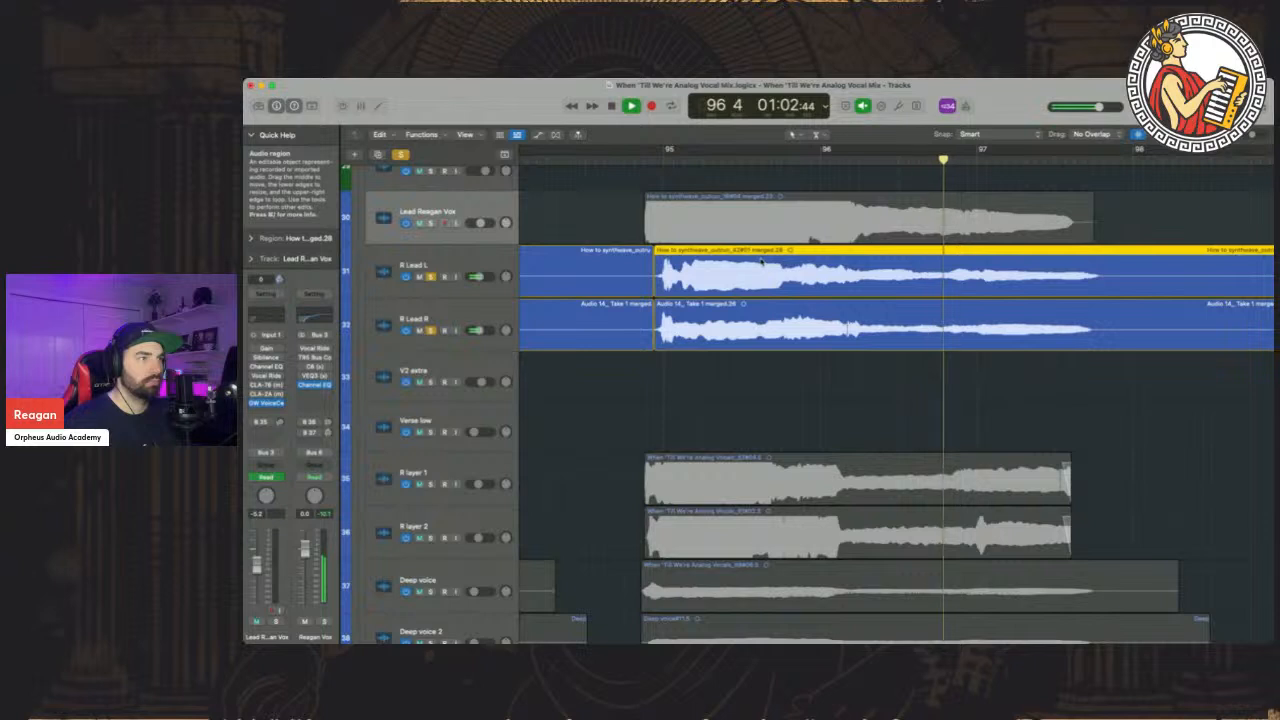
double_click(762, 262)
key(space)
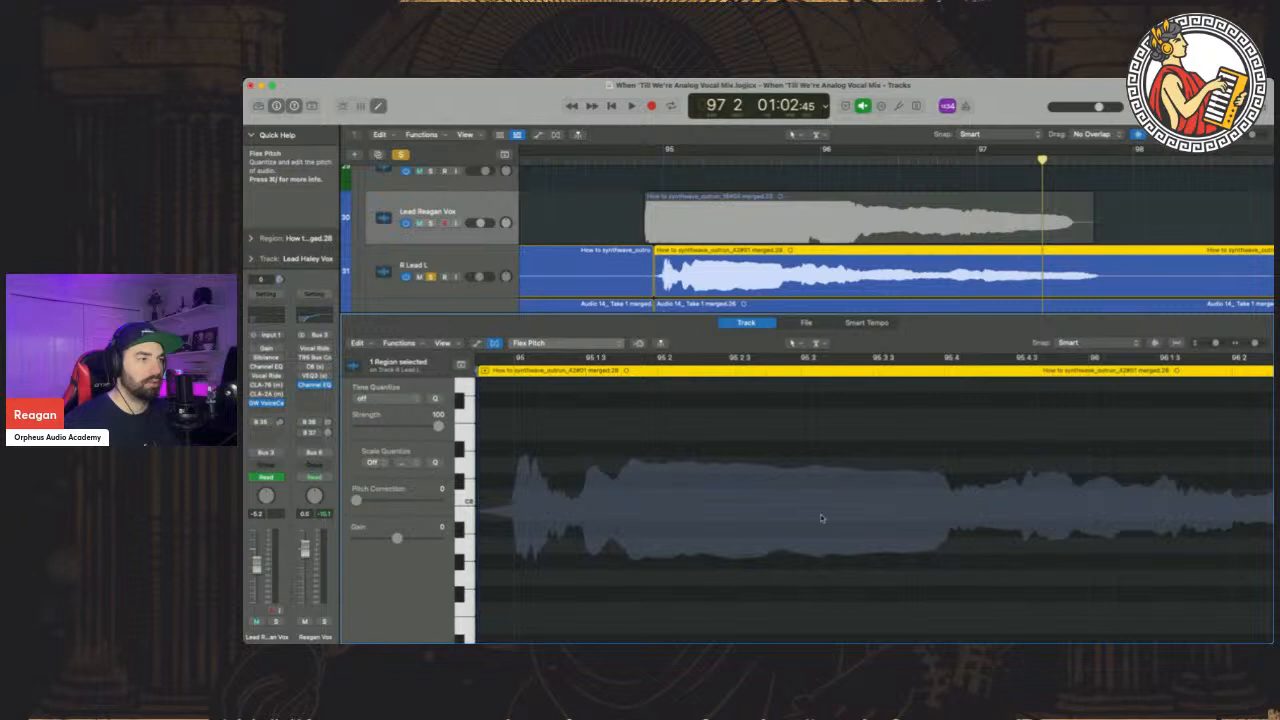
Select all the Flex Pitch notes on R Lead L and set their Pitch Correction to 100
drag(1254, 345, 1246, 349)
scroll(859, 435, up, 4)
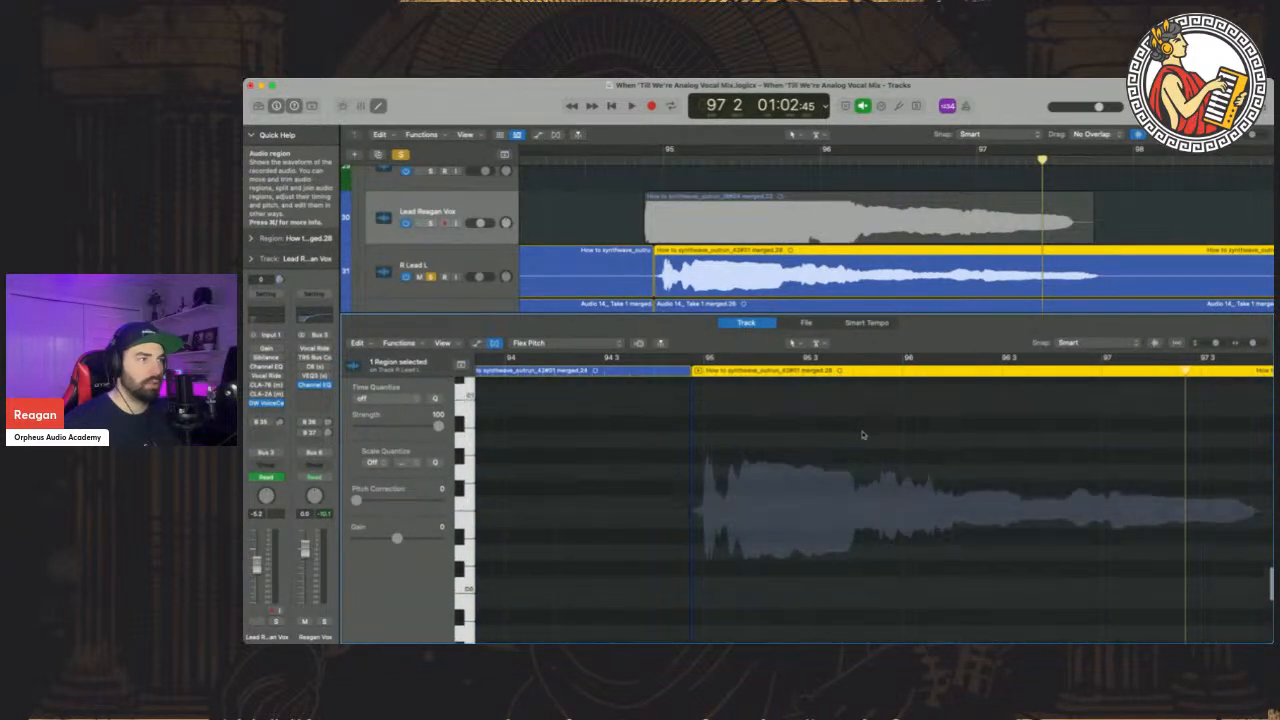
scroll(863, 435, right, 2)
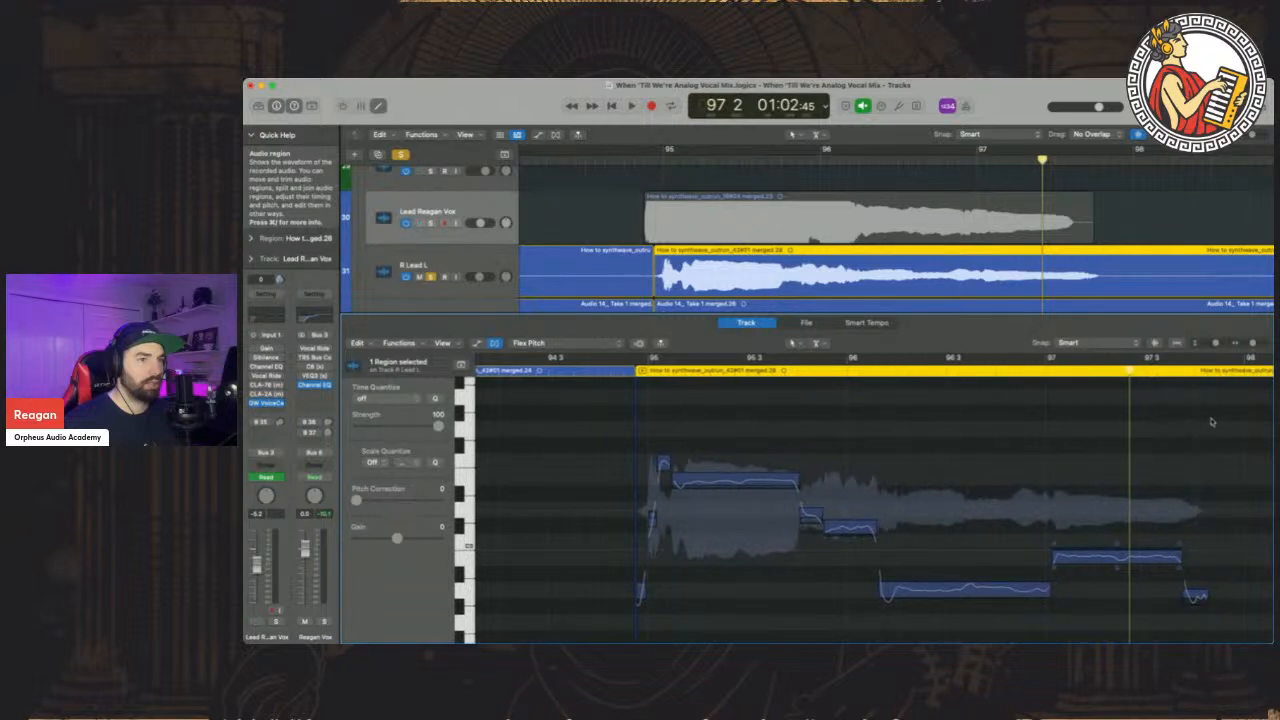
drag(1211, 421, 568, 640)
drag(437, 500, 489, 497)
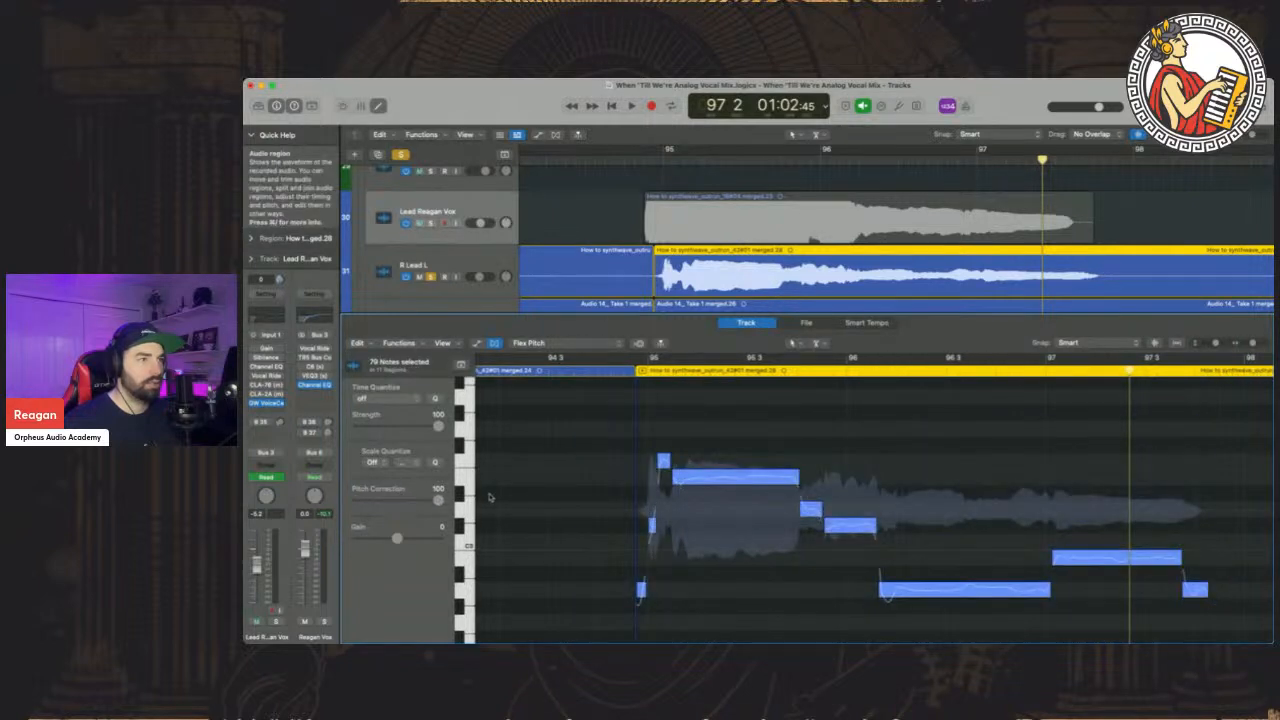
Select the R Lead R region, play both side leads through the bar 95 phrase, and close the audio editor
click(631, 374)
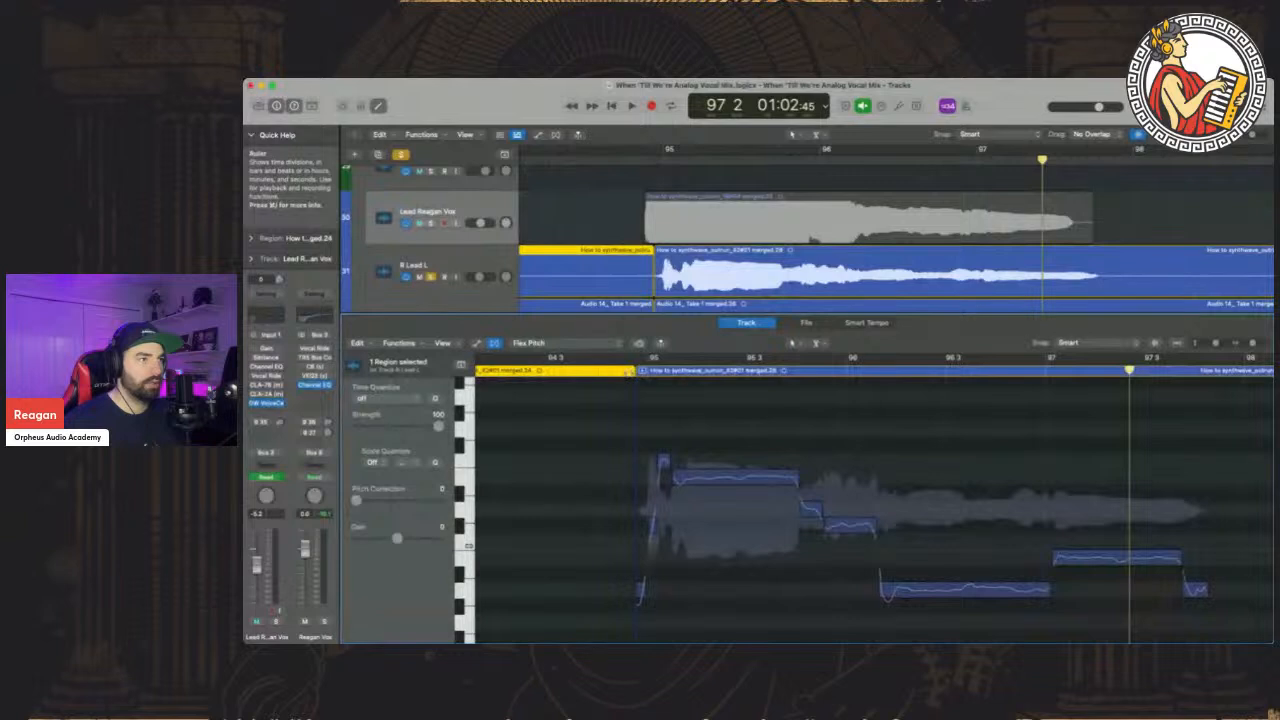
scroll(721, 239, down, 2)
click(721, 239)
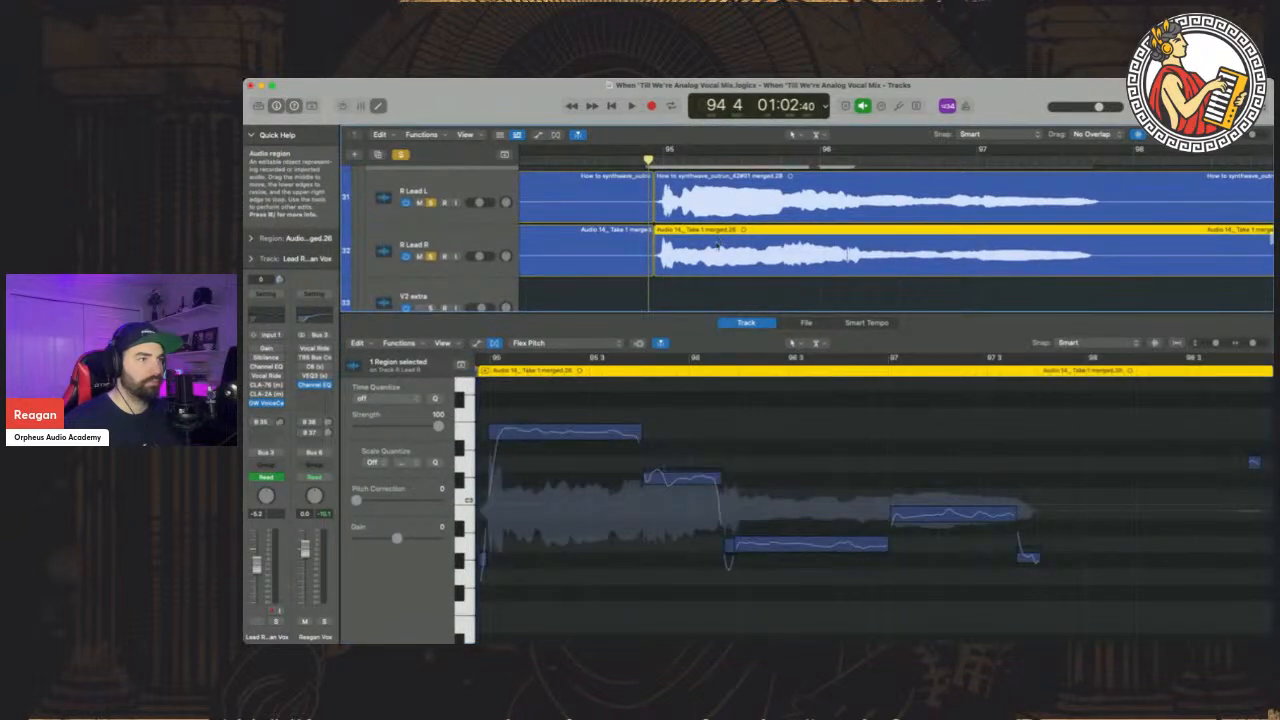
key(space)
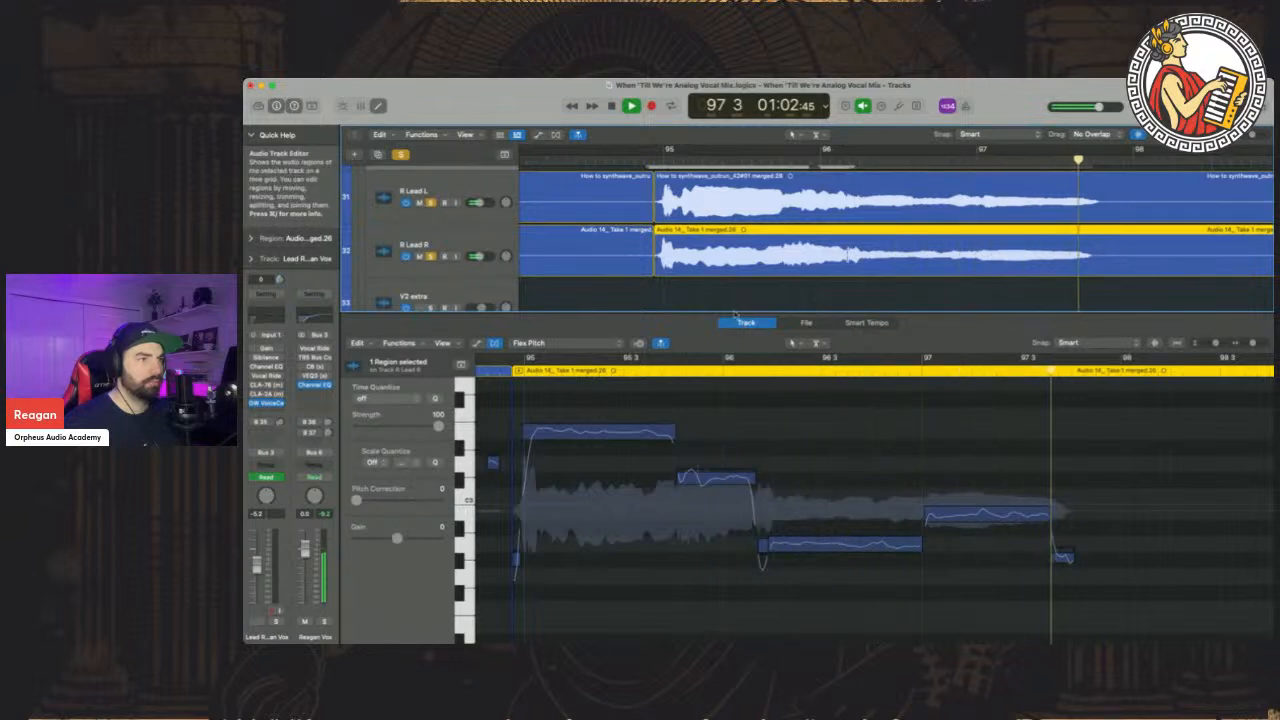
key(e)
key(space)
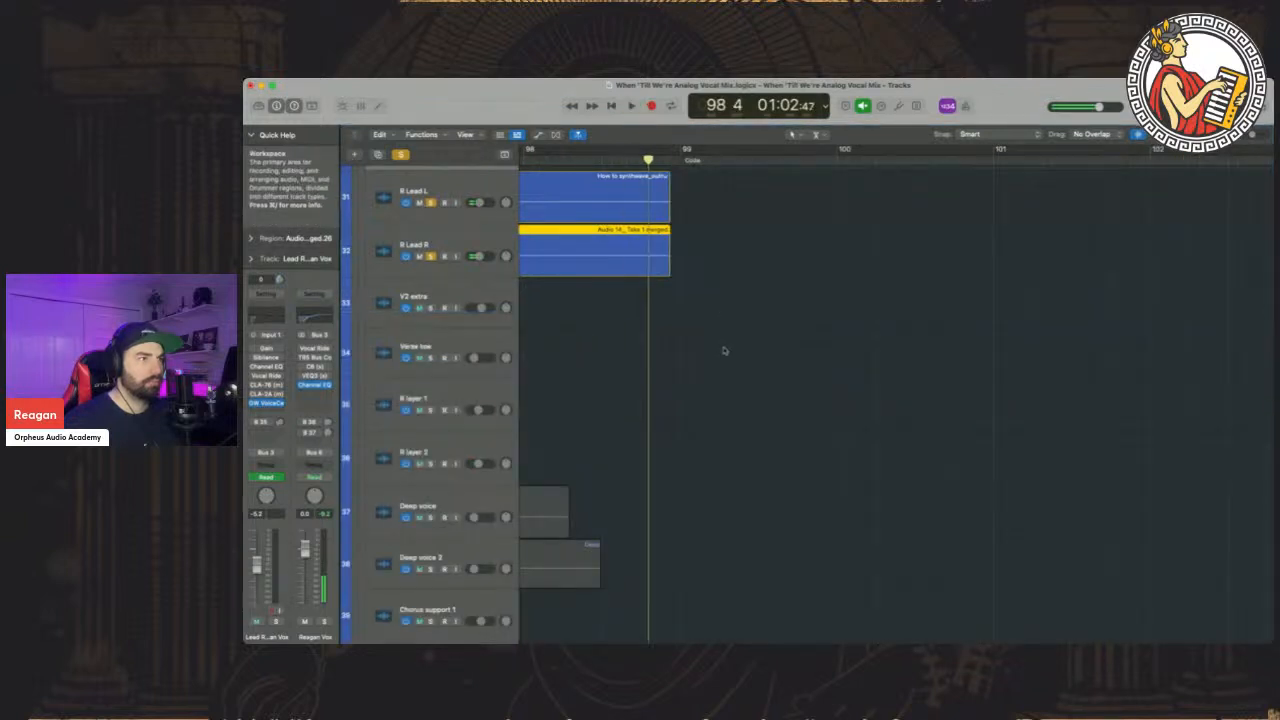
Solo every Reagan vocal track from Lead Reagan Vox down to Deep voice
scroll(736, 357, left, 5)
scroll(735, 359, up, 7)
scroll(722, 359, left, 5)
scroll(705, 358, down, 5)
scroll(705, 358, left, 5)
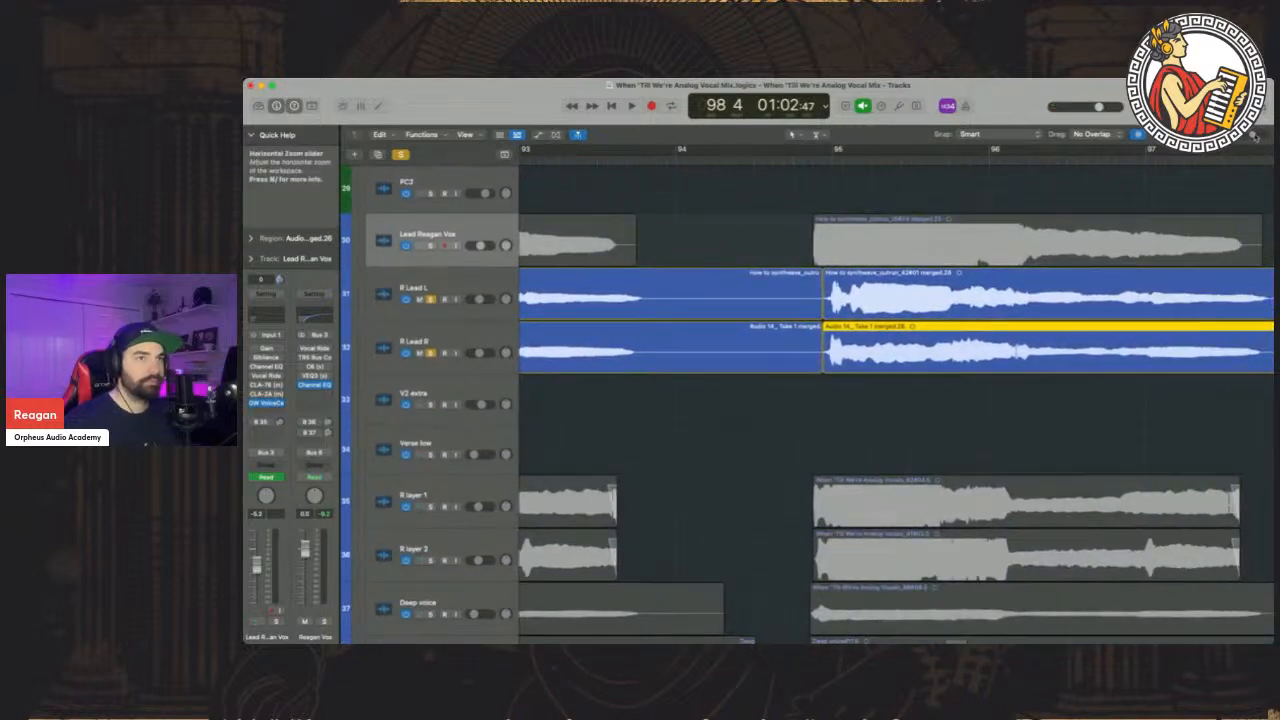
drag(1256, 136, 1250, 135)
click(431, 299)
click(431, 347)
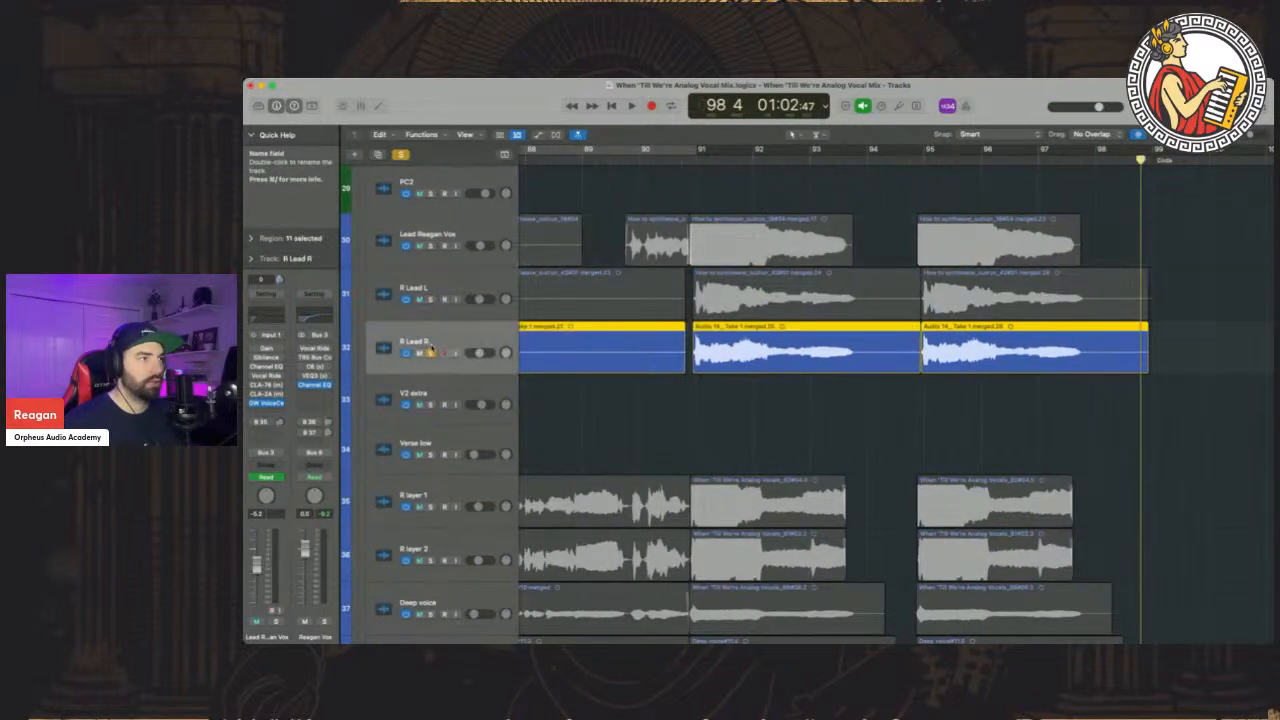
click(431, 353)
drag(431, 245, 431, 614)
Extend the solo to the tracks from Deep voice 2 down to Final chorus
scroll(431, 612, down, 4)
scroll(463, 523, down, 1)
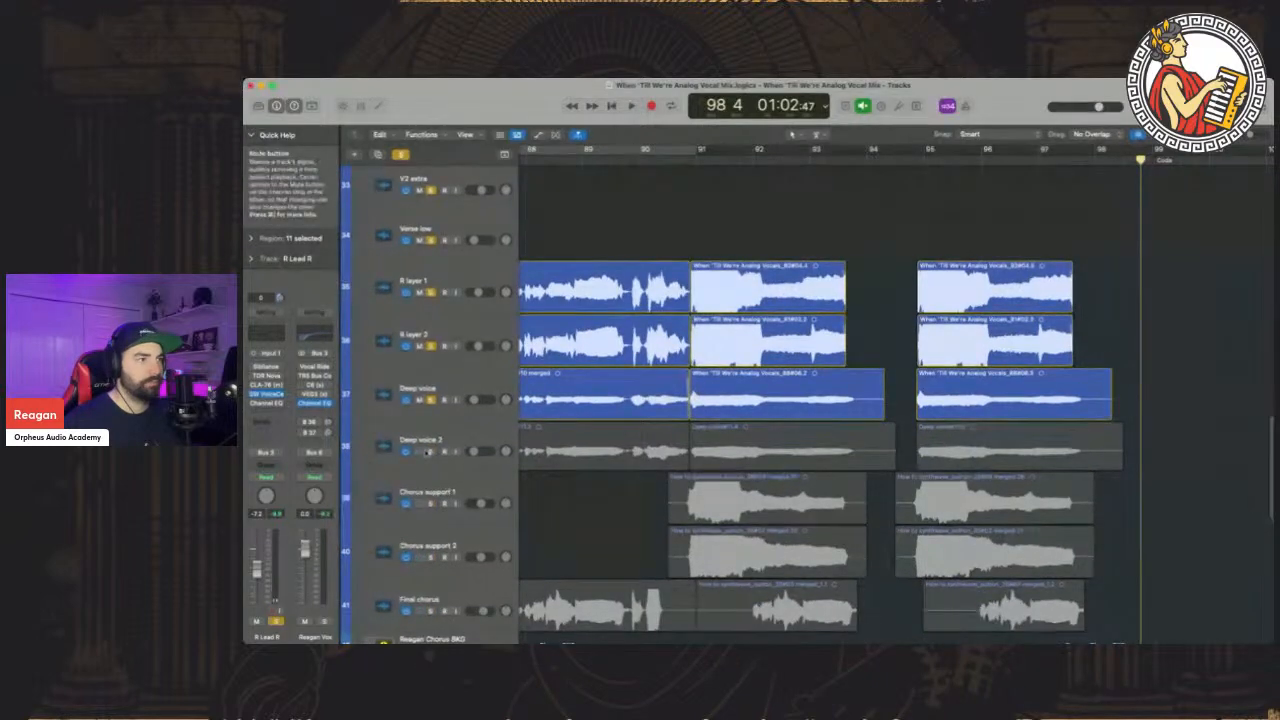
drag(431, 452, 431, 611)
scroll(776, 316, up, 5)
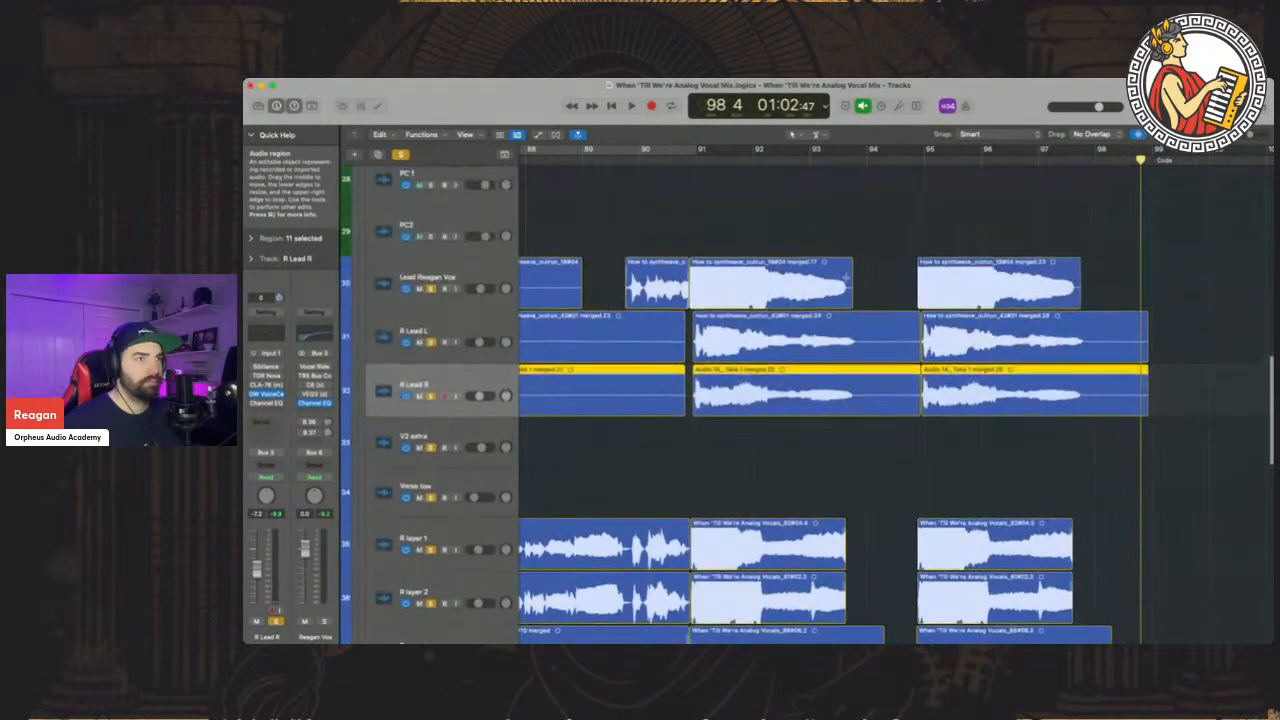
Play all the soloed Reagan vocal layers together through the last phrase at bars 95 to 97
click(892, 156)
key(space)
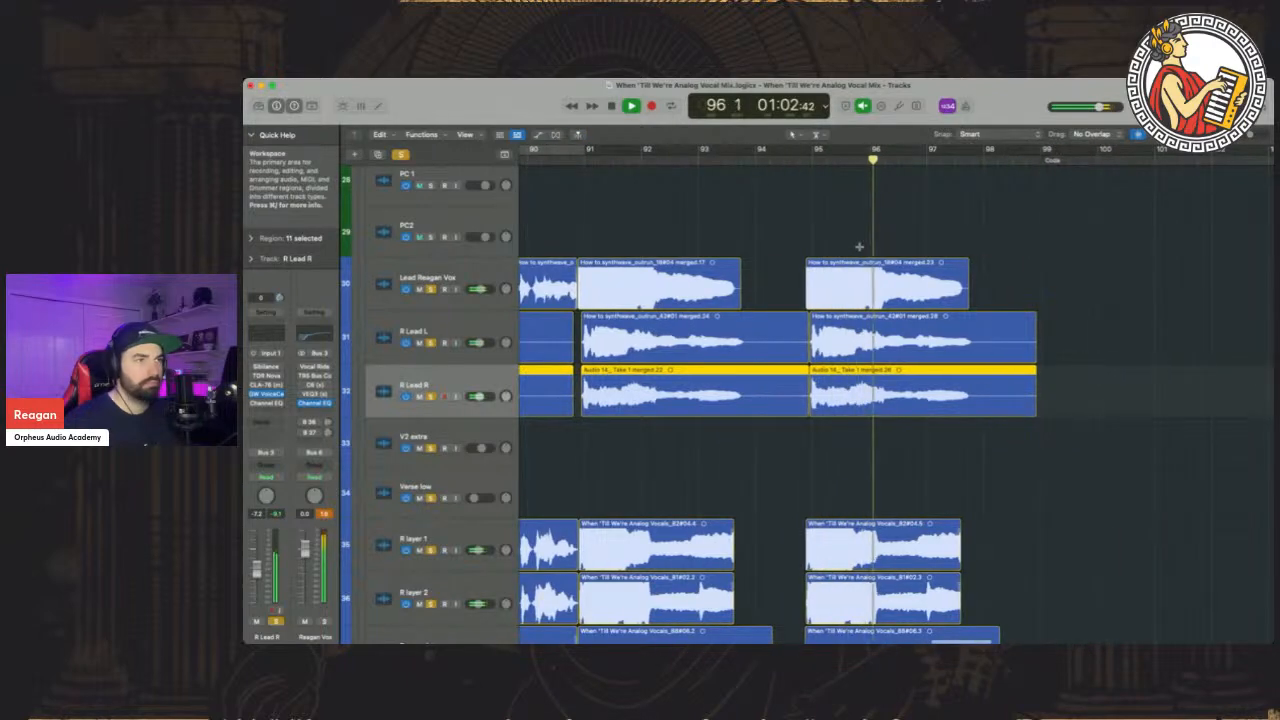
scroll(855, 247, down, 5)
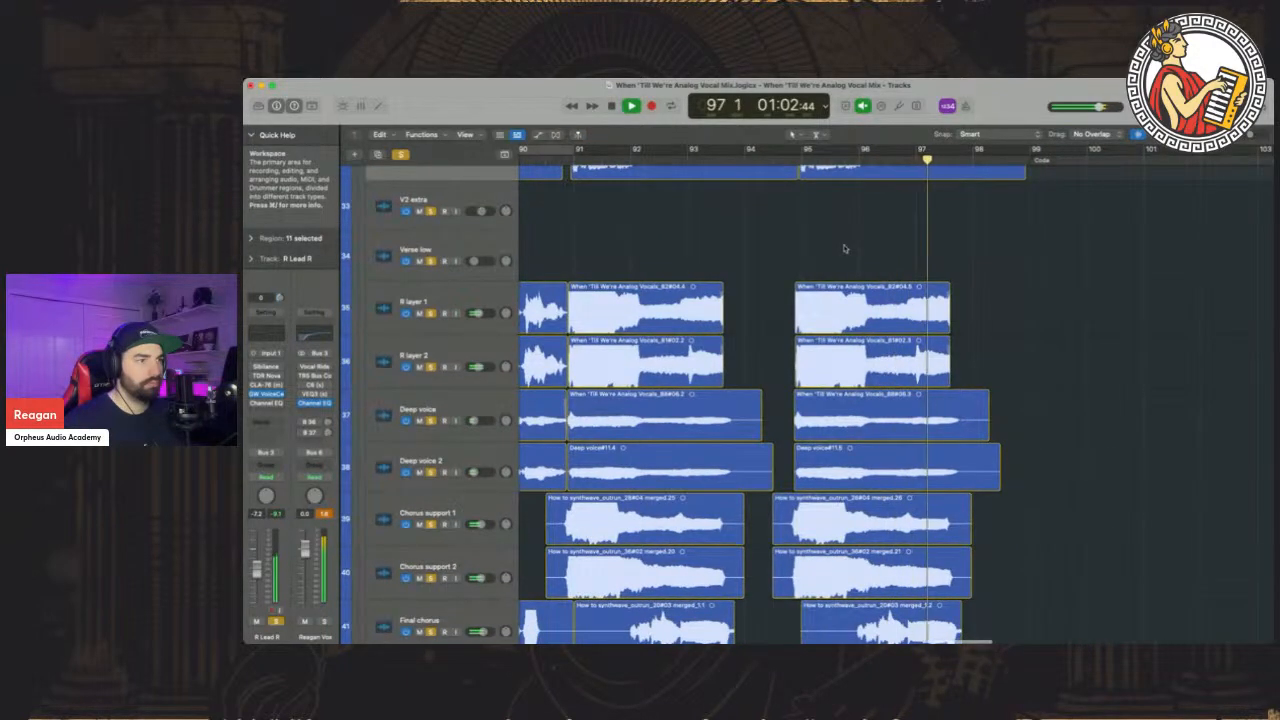
scroll(843, 249, up, 4)
key(space)
scroll(843, 247, left, 1)
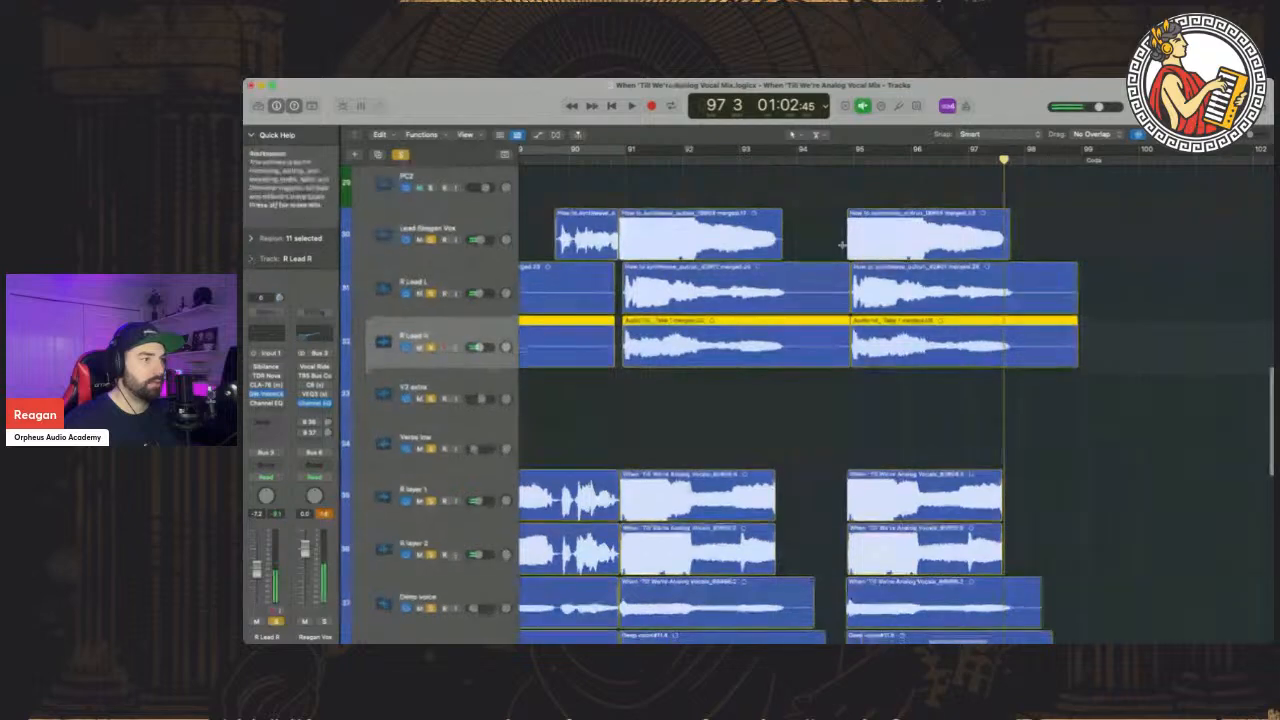
scroll(843, 247, down, 3)
scroll(843, 247, up, 2)
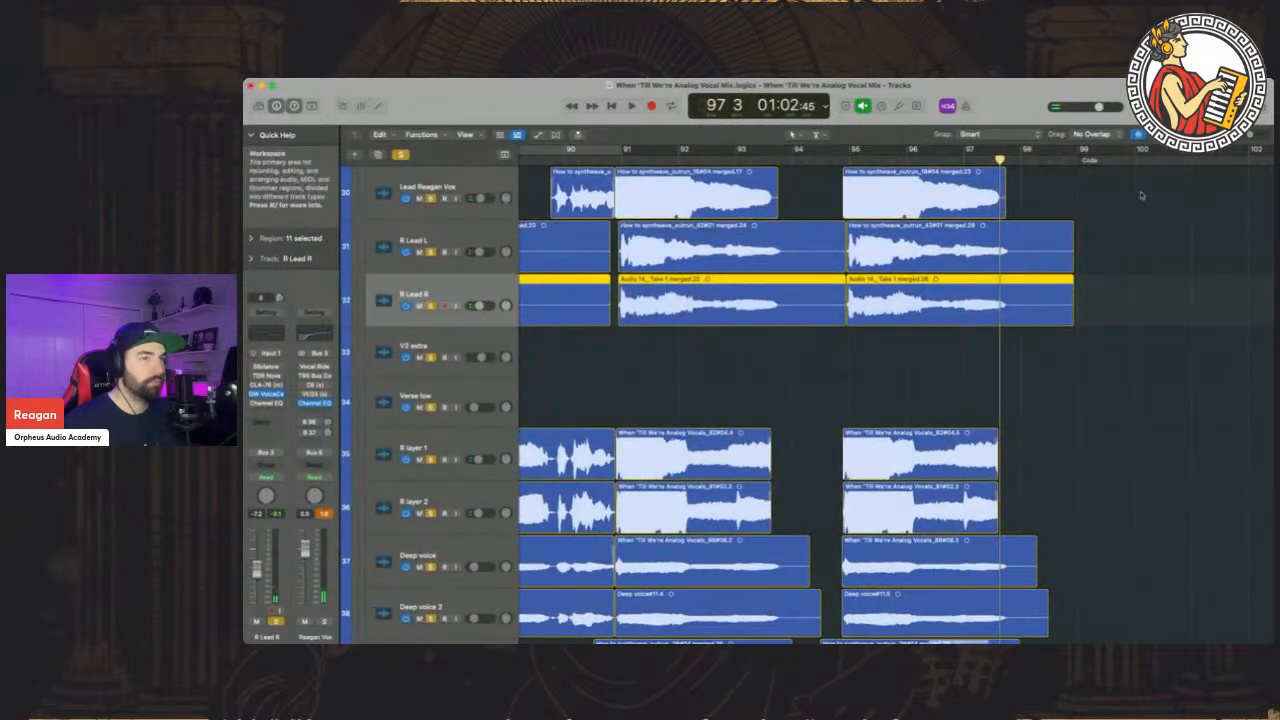
Place the playhead just before bar 91 and examine how the starts of the vocal layers line up
click(621, 152)
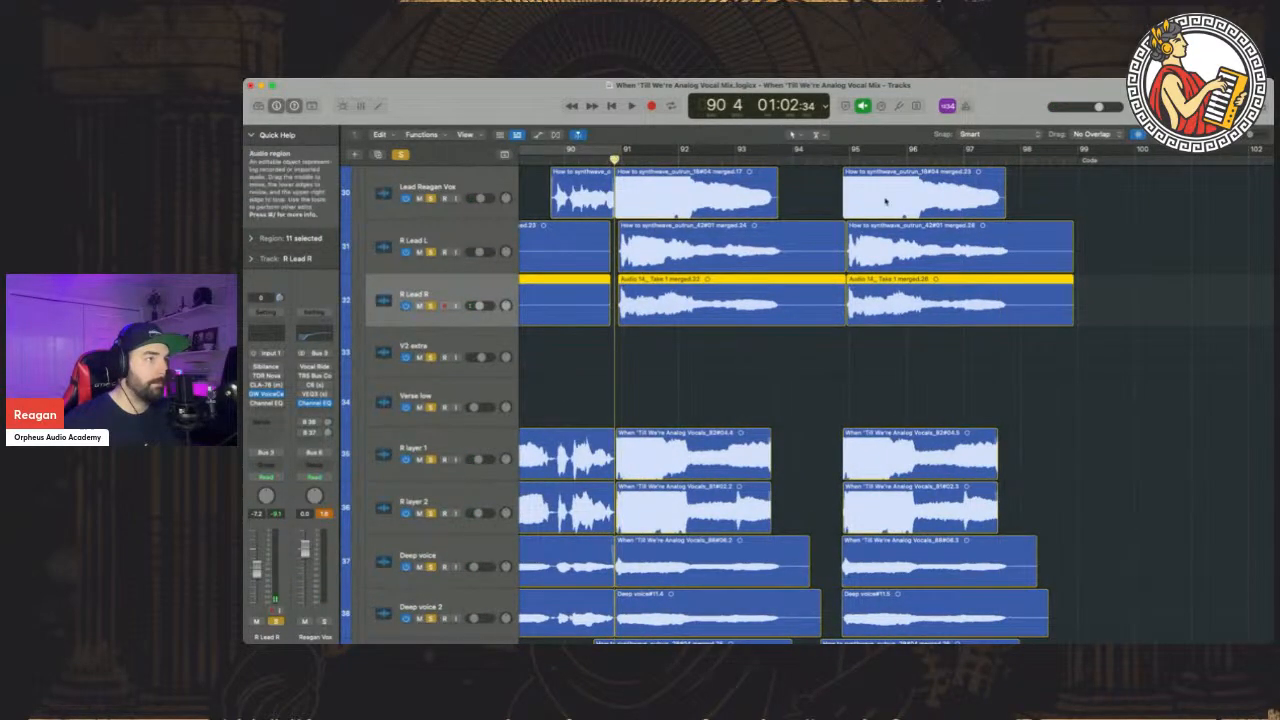
drag(1250, 136, 1263, 136)
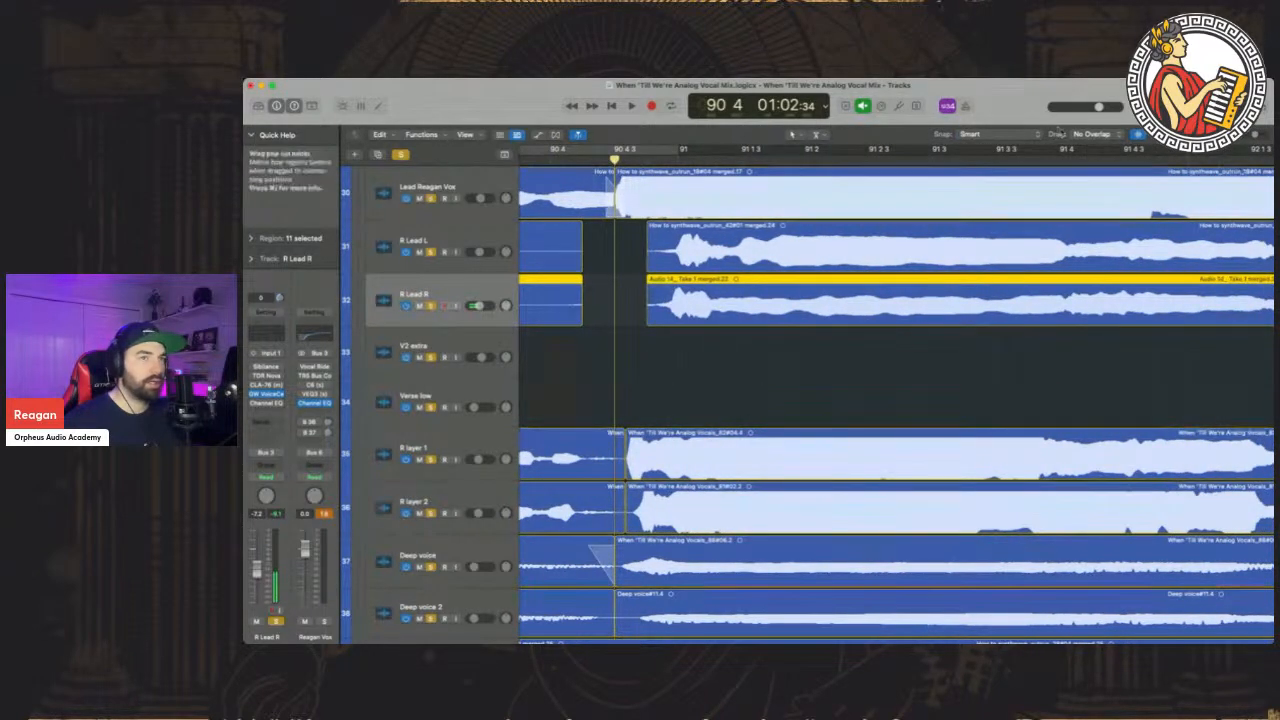
drag(1259, 136, 1261, 136)
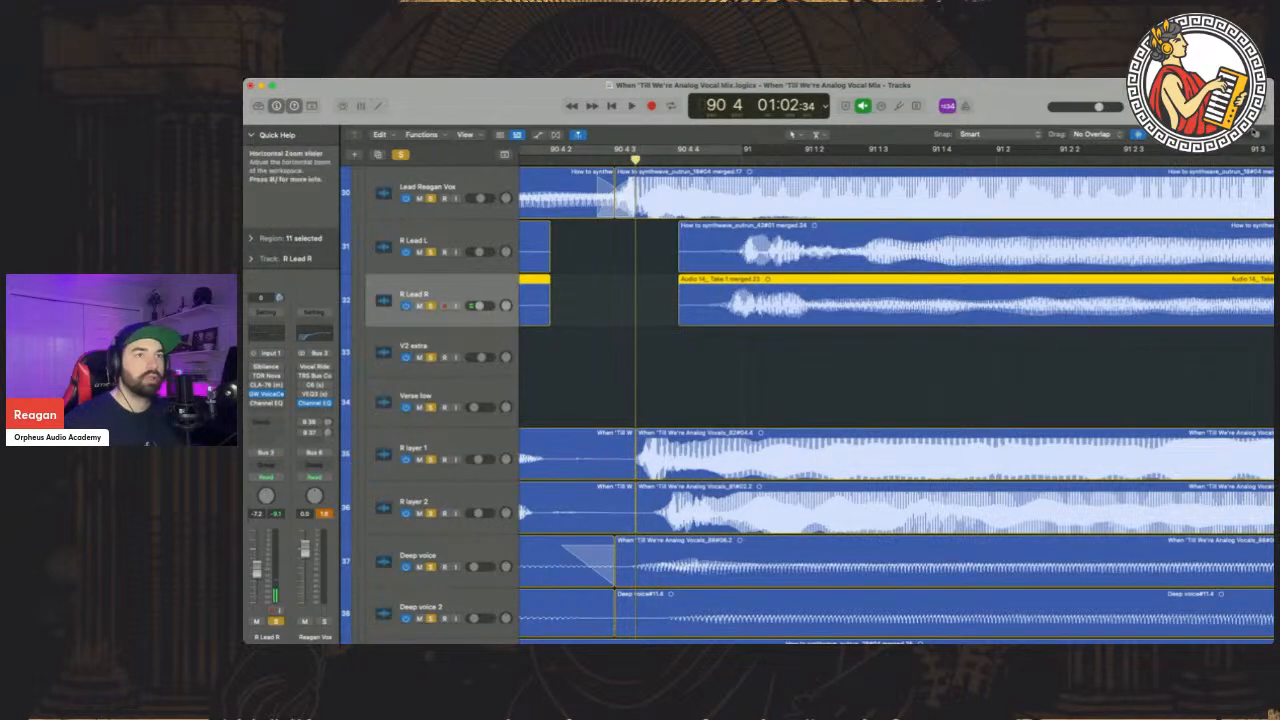
Delete the last phrase's regions at bars 95 to 98 on all the soloed vocal tracks, Lead Reagan Vox through Final chorus
drag(1257, 134, 1014, 224)
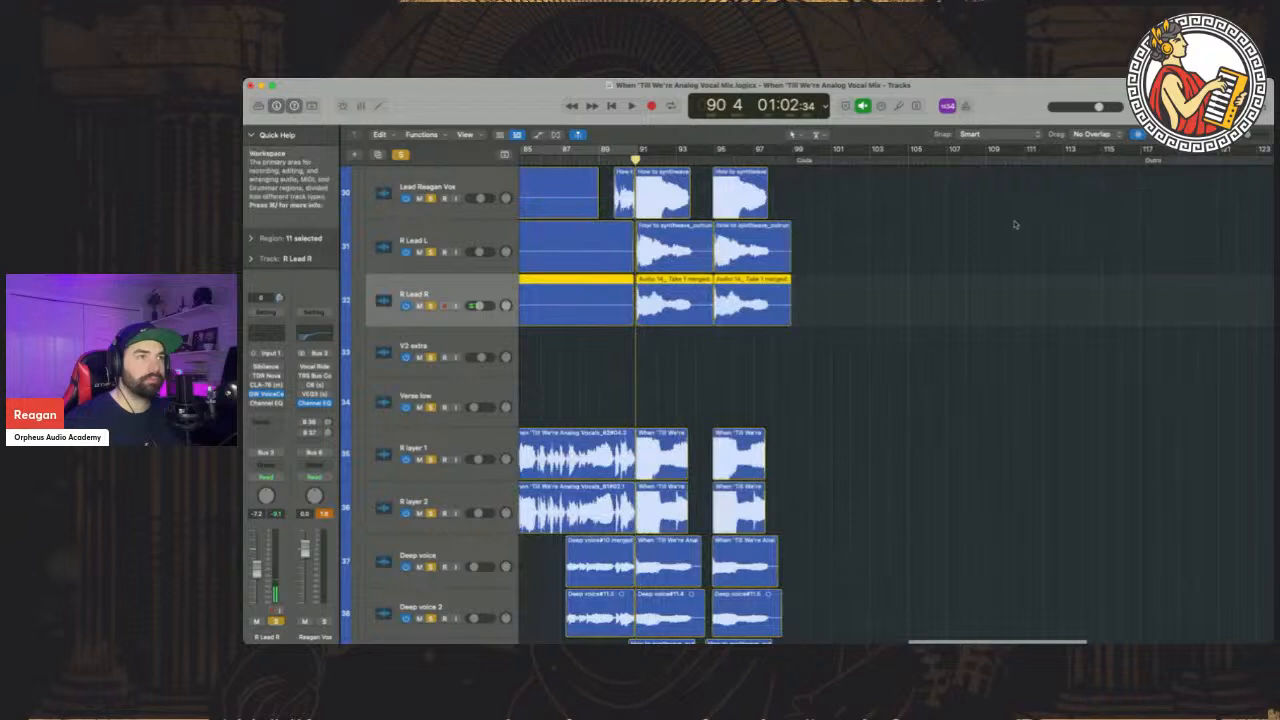
drag(833, 179, 751, 604)
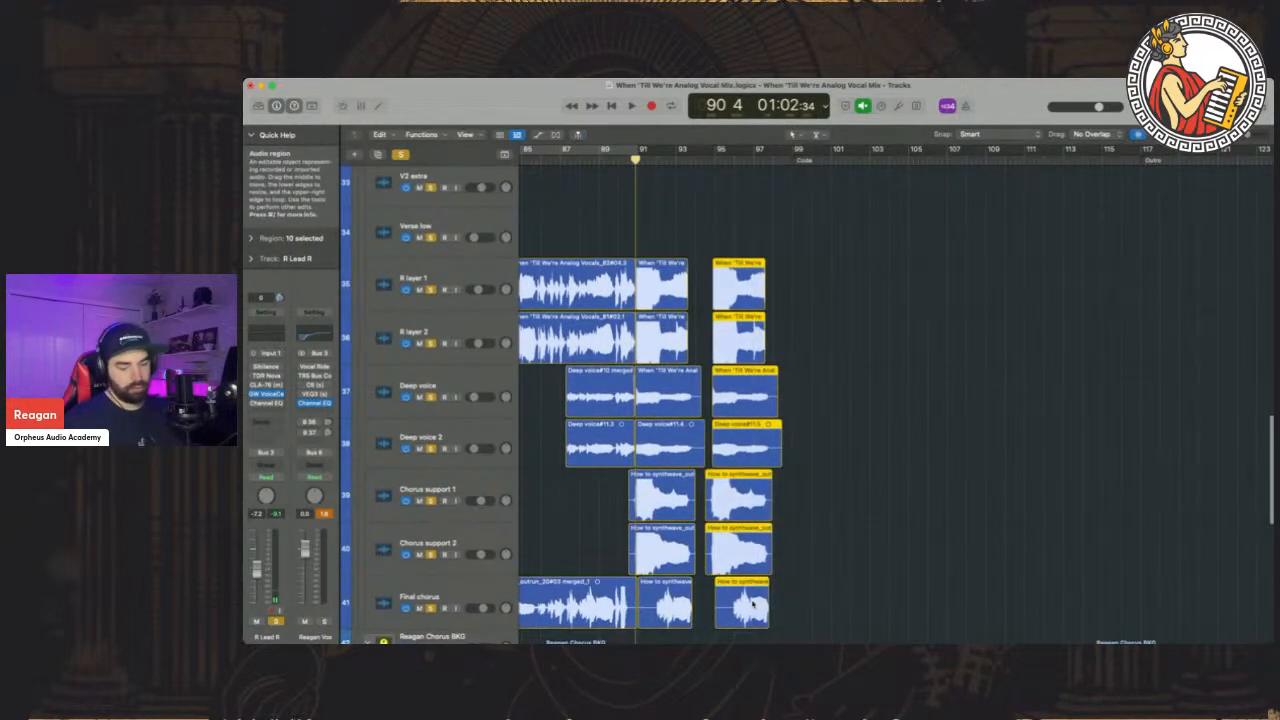
key(Delete)
Align the playhead with the Deep voice region's start just before bar 91 and split the R layer 1 region there
scroll(705, 534, left, 5)
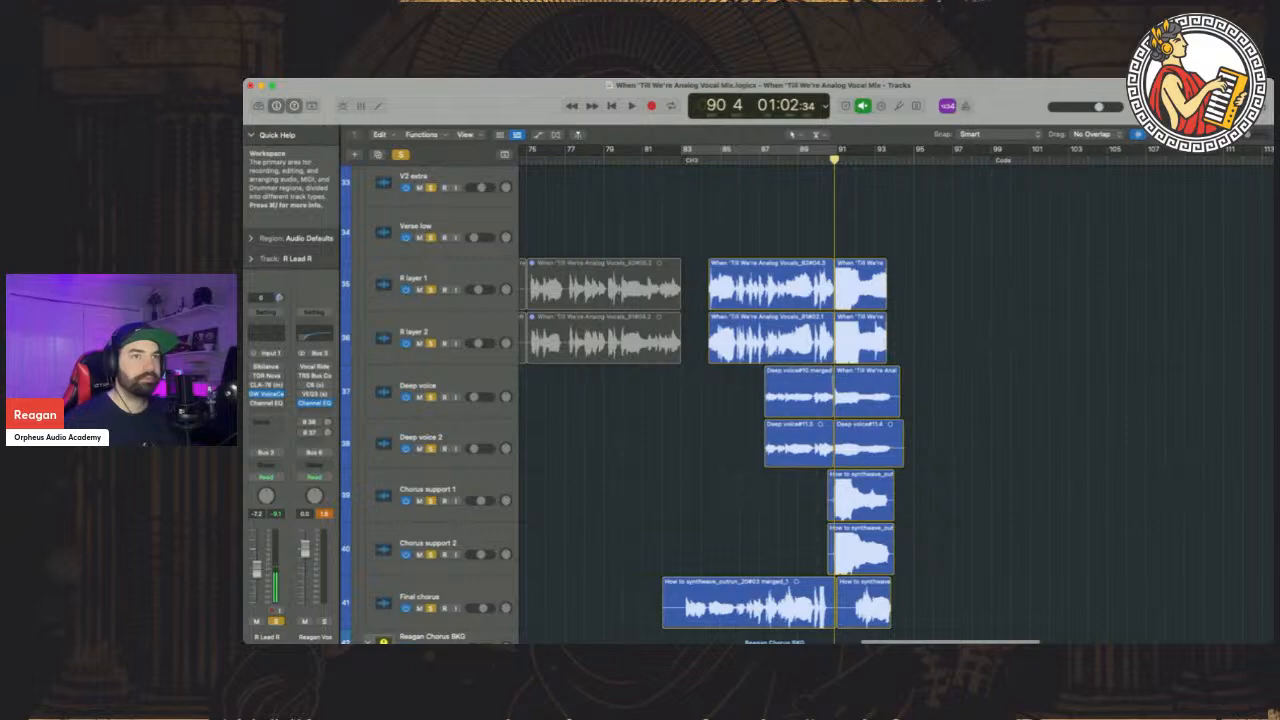
drag(1236, 134, 1254, 134)
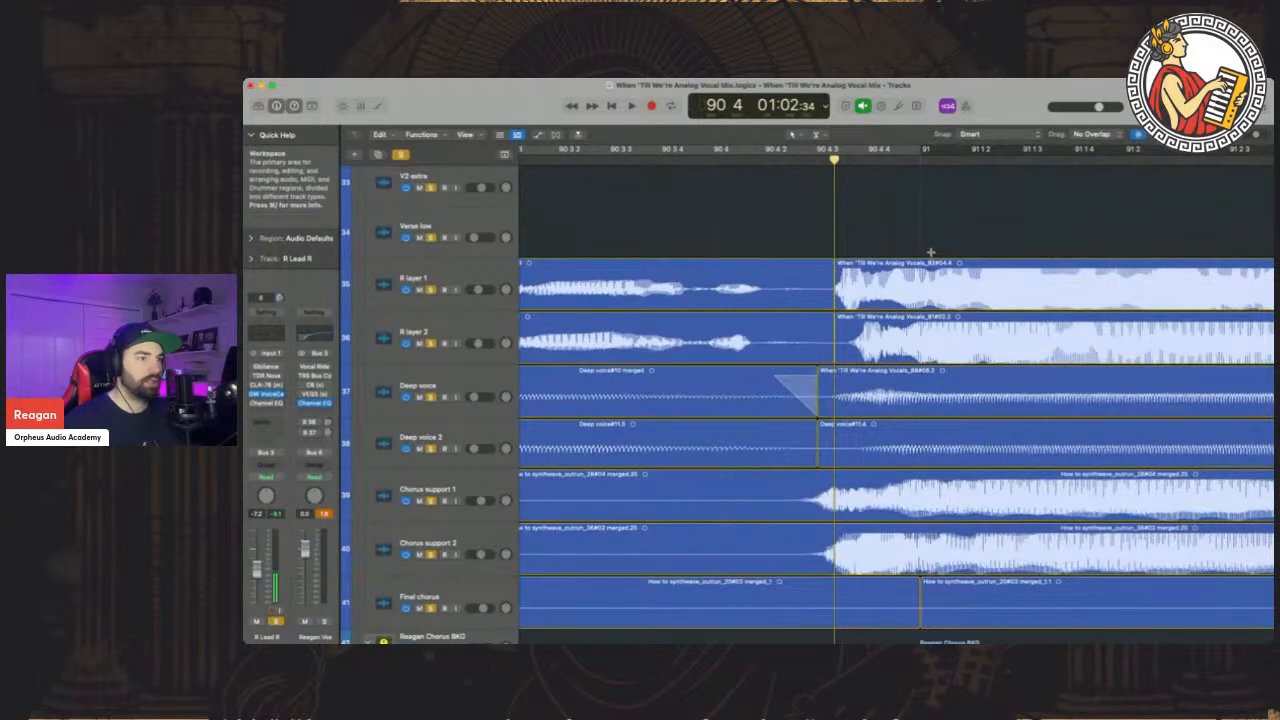
scroll(930, 253, up, 3)
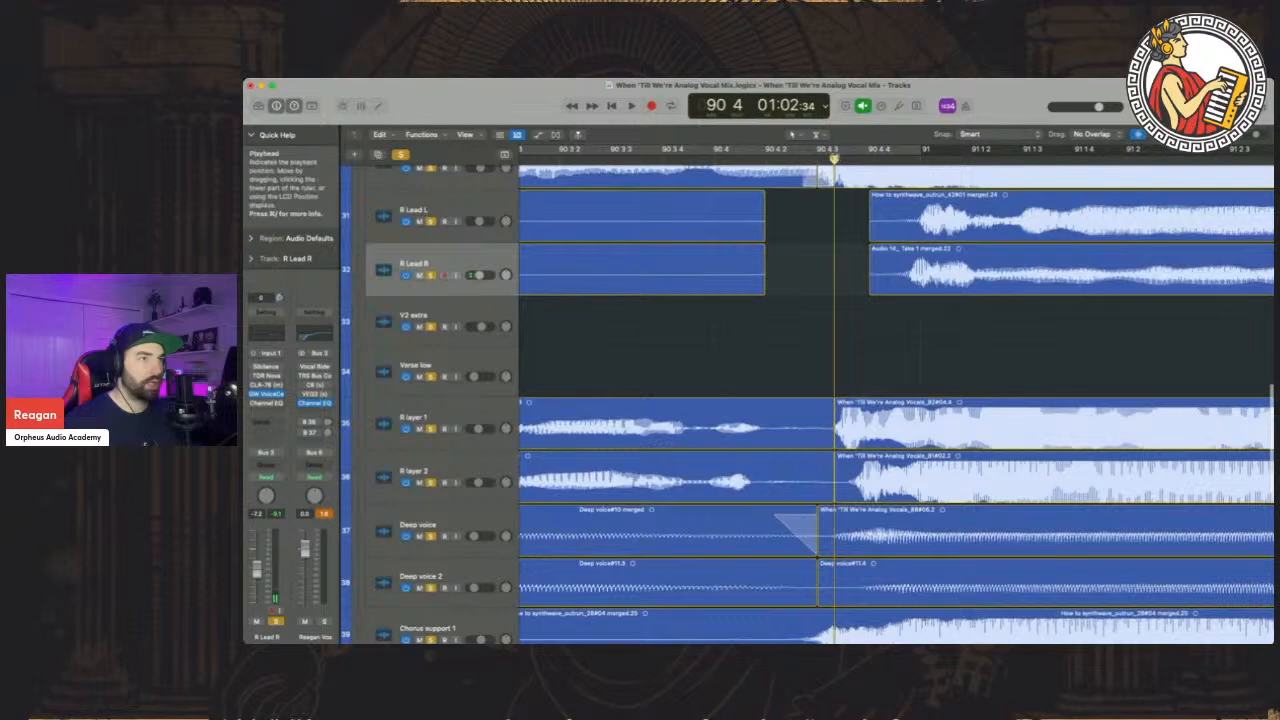
scroll(825, 410, down, 2)
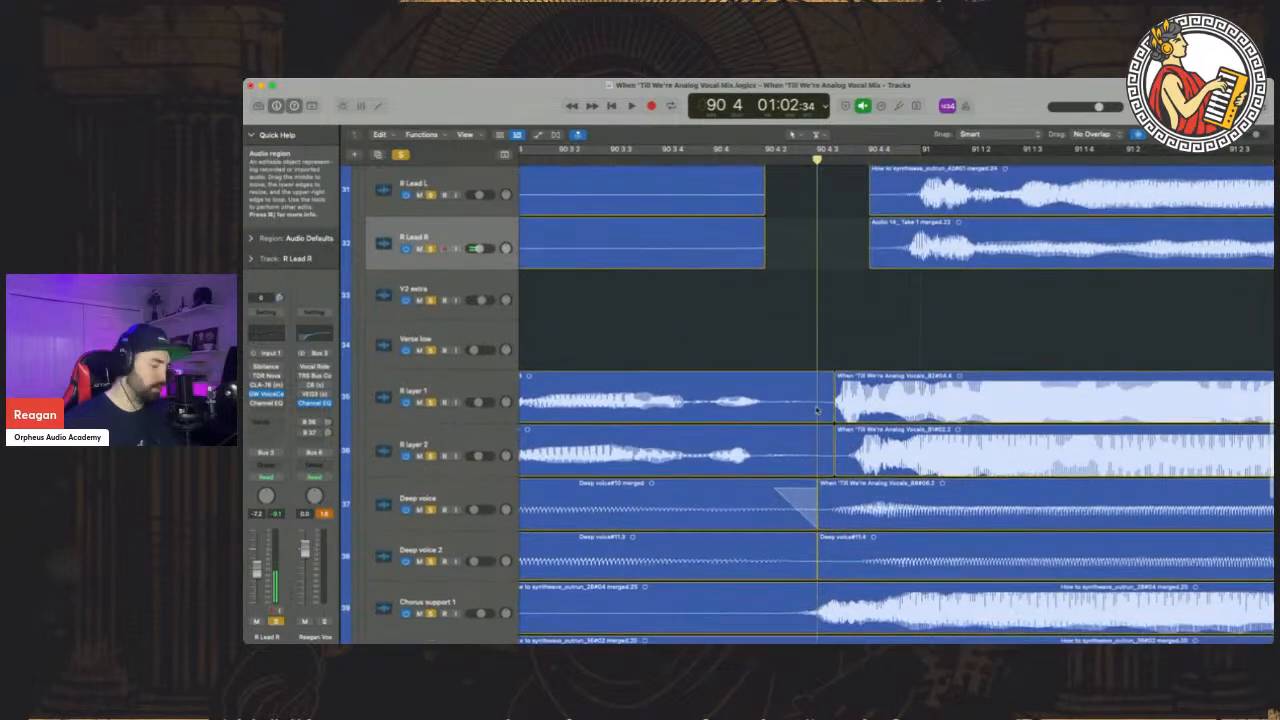
click(817, 366)
key(super+t)
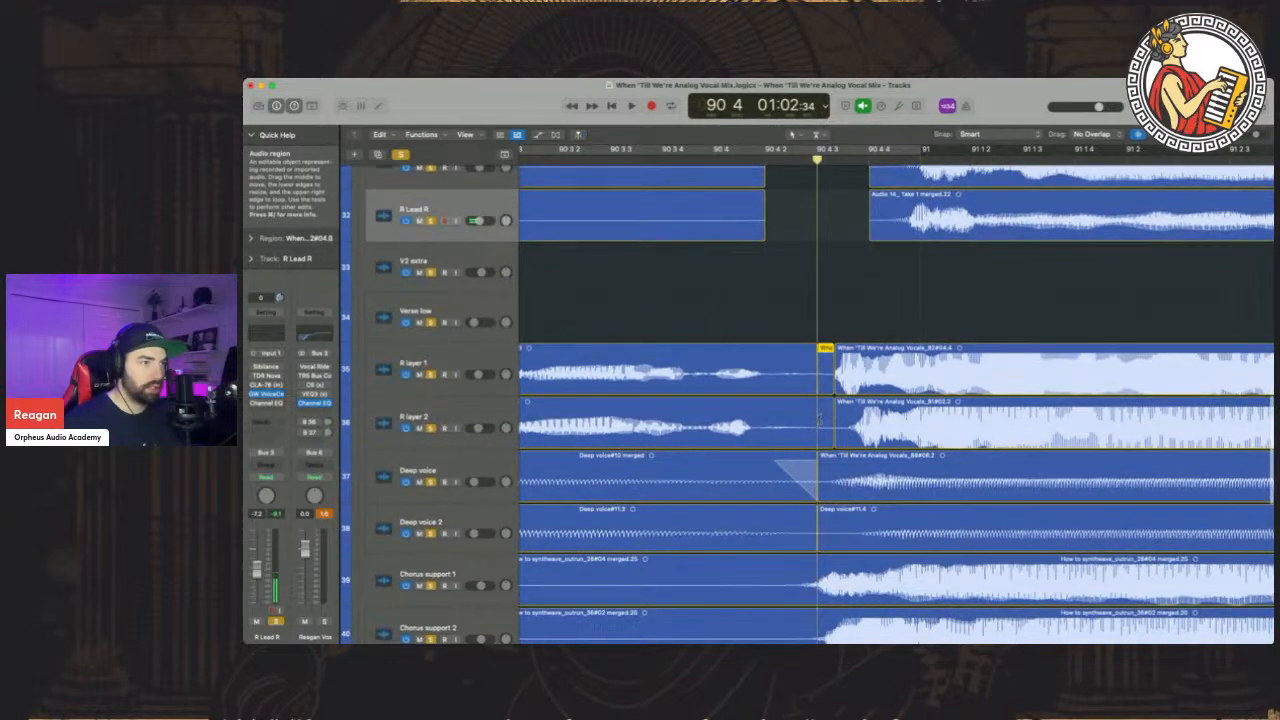
Split the R layer 2 region at the playhead and try the same split on Deep voice and Deep voice 2
click(817, 418)
key(super+t)
click(819, 472)
key(super+t)
click(816, 530)
key(super+t)
scroll(869, 477, down, 5)
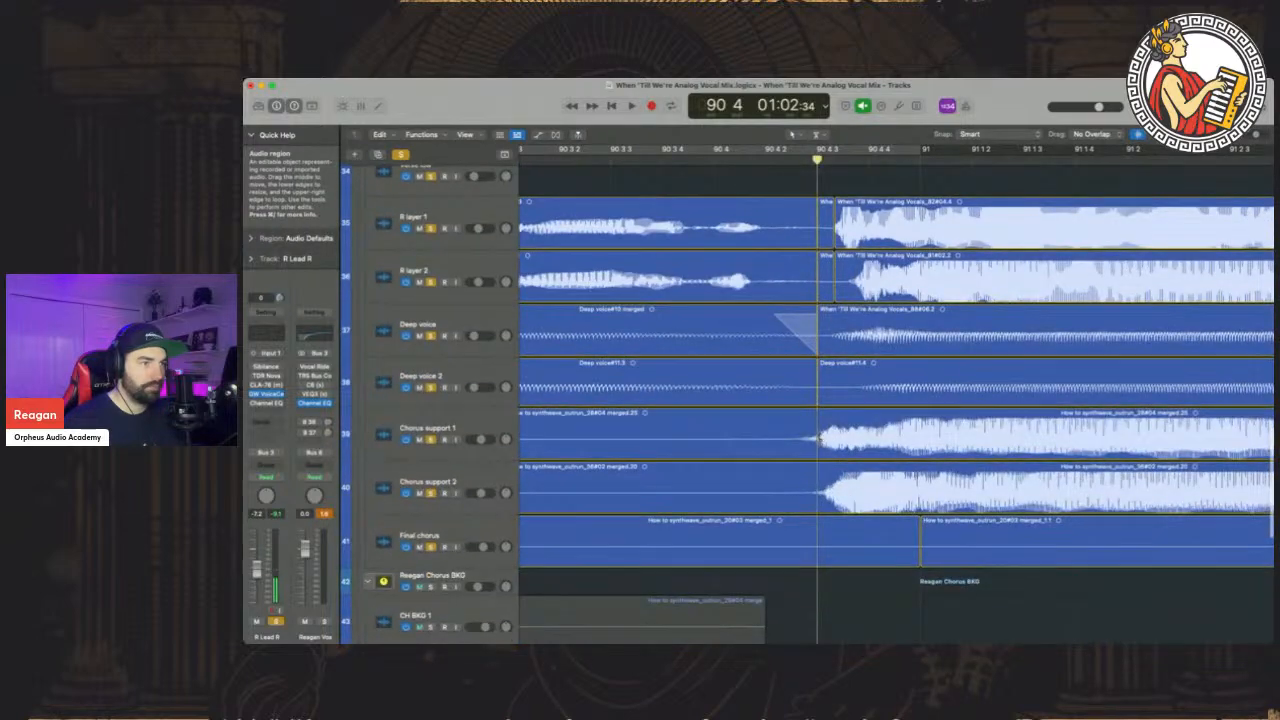
Split the Chorus support 1, Chorus support 2 and Final chorus regions at the common cut point just before bar 91
click(818, 438)
key(super+t)
click(833, 490)
key(super+t)
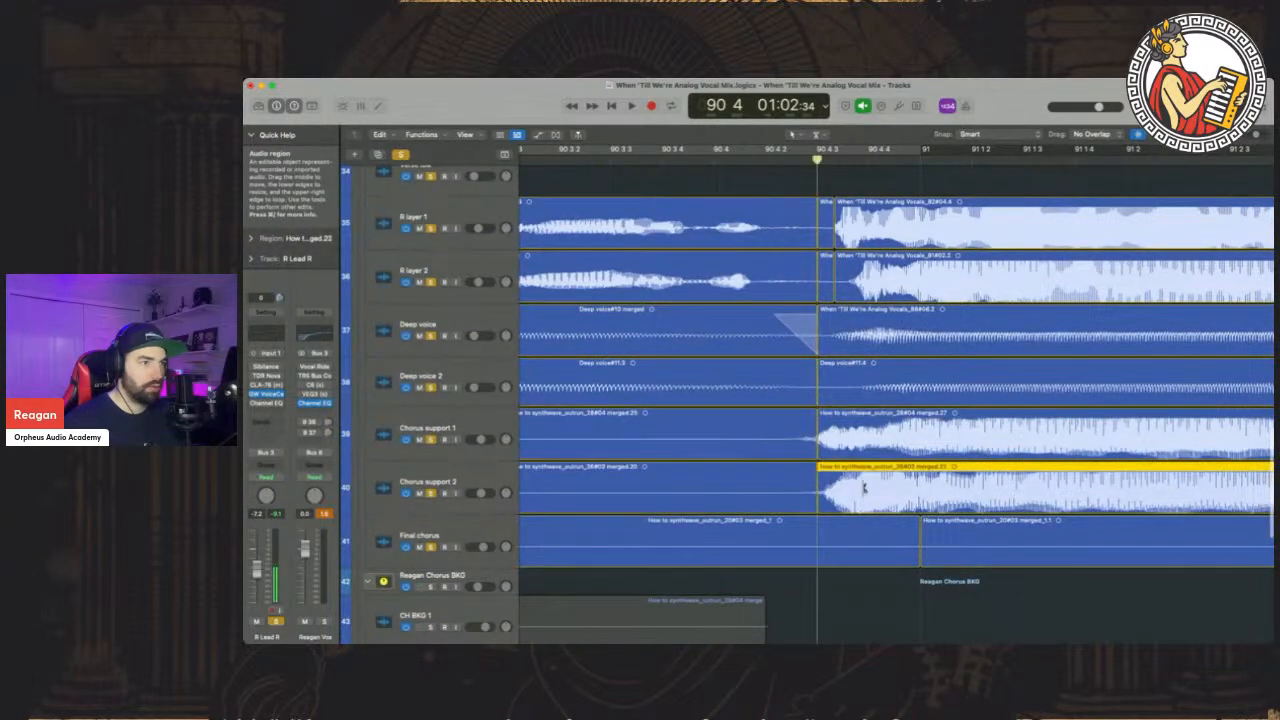
scroll(865, 488, down, 3)
scroll(864, 489, down, 2)
scroll(835, 425, right, 3)
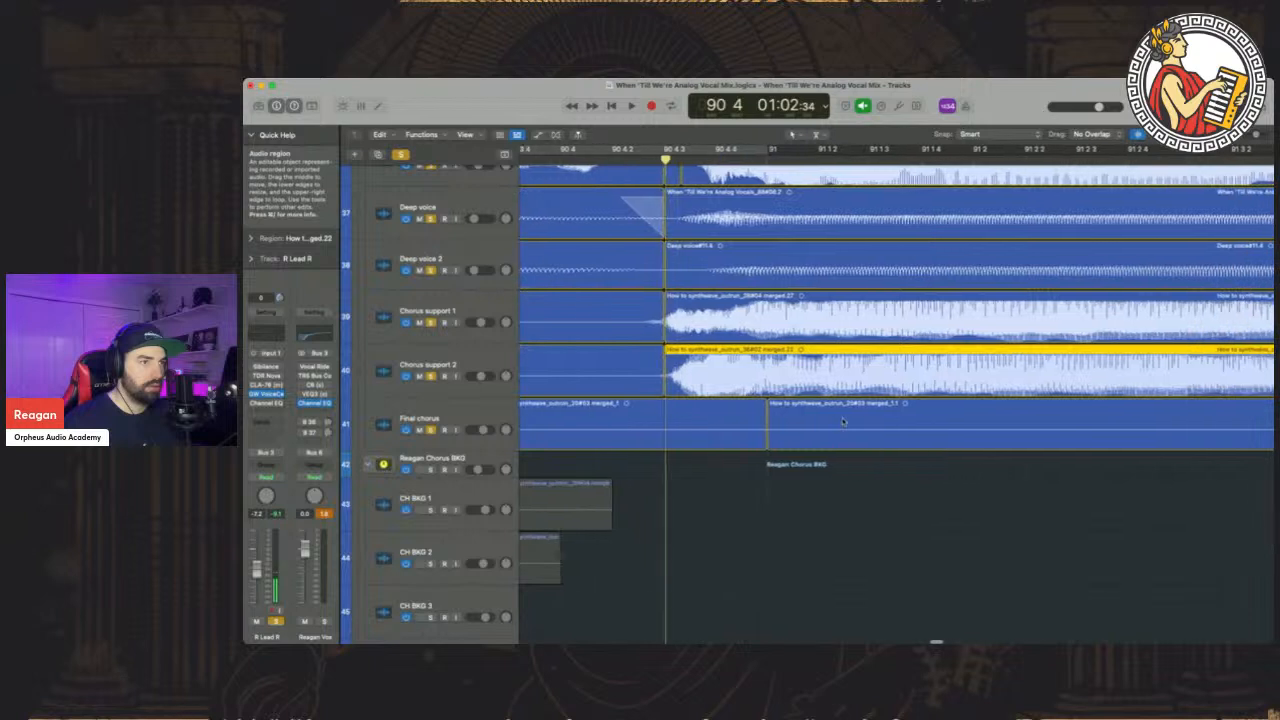
scroll(835, 425, left, 3)
click(795, 418)
key(super+t)
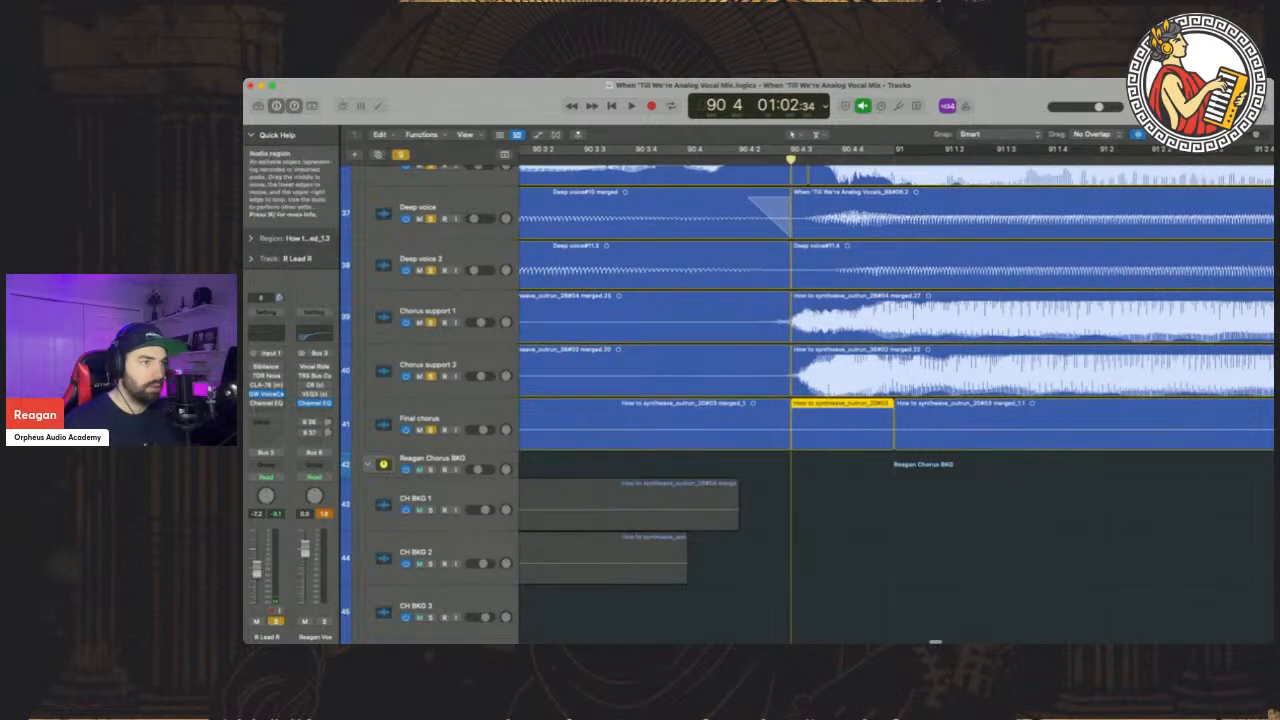
drag(746, 163, 713, 163)
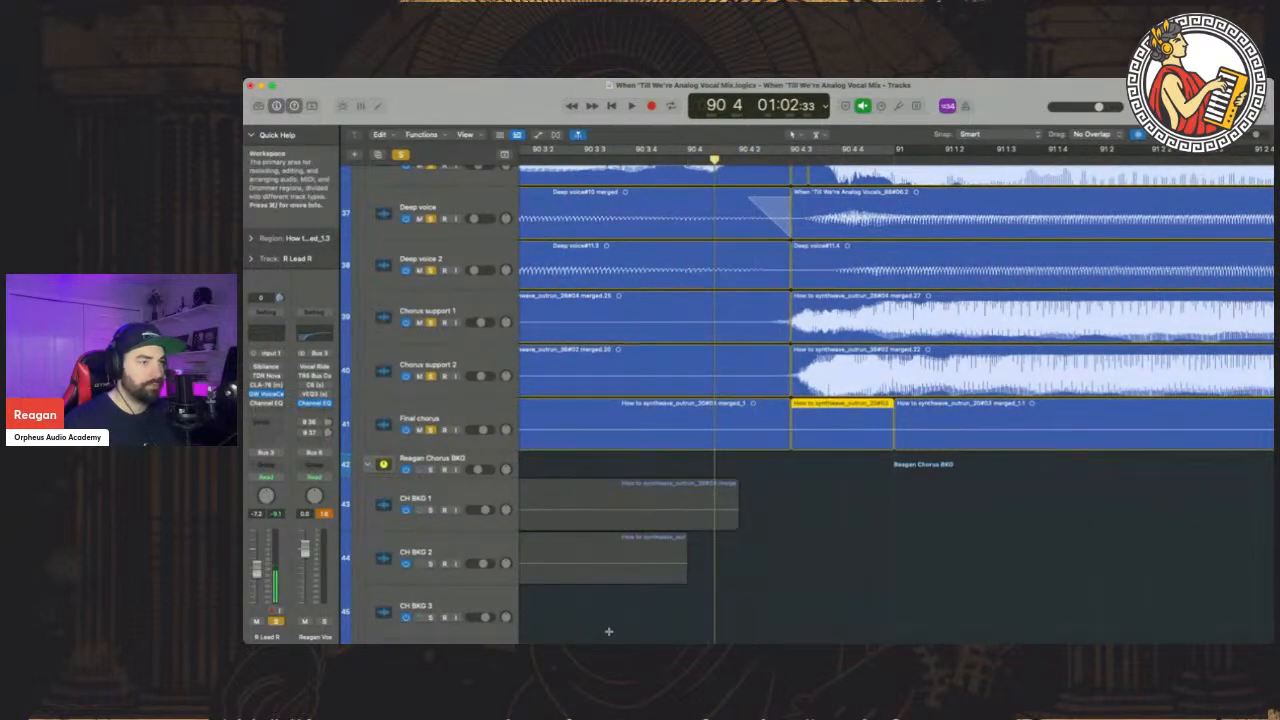
Copy the phrase regions starting just before bar 91 on all soloed vocal tracks, Lead Reagan Vox through Final chorus, to about bar 95
drag(1256, 136, 1247, 139)
scroll(1107, 261, up, 5)
scroll(1107, 261, right, 1)
scroll(1098, 269, up, 4)
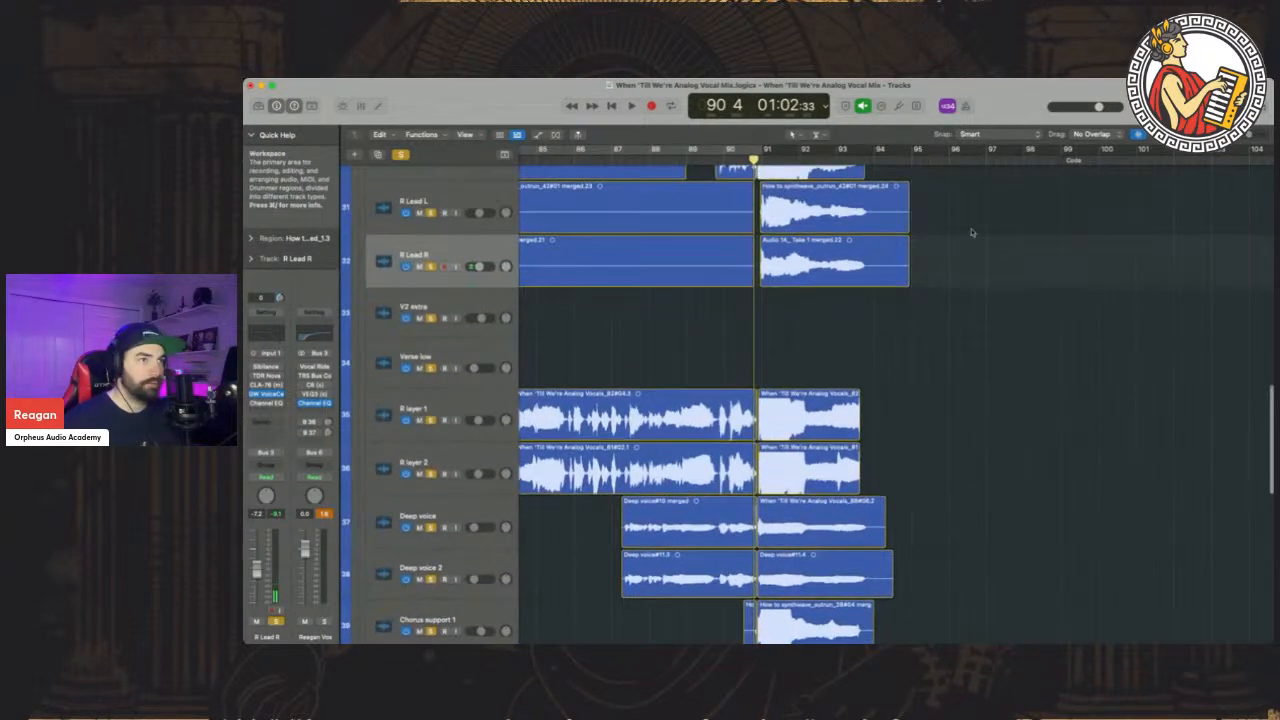
drag(977, 241, 840, 600)
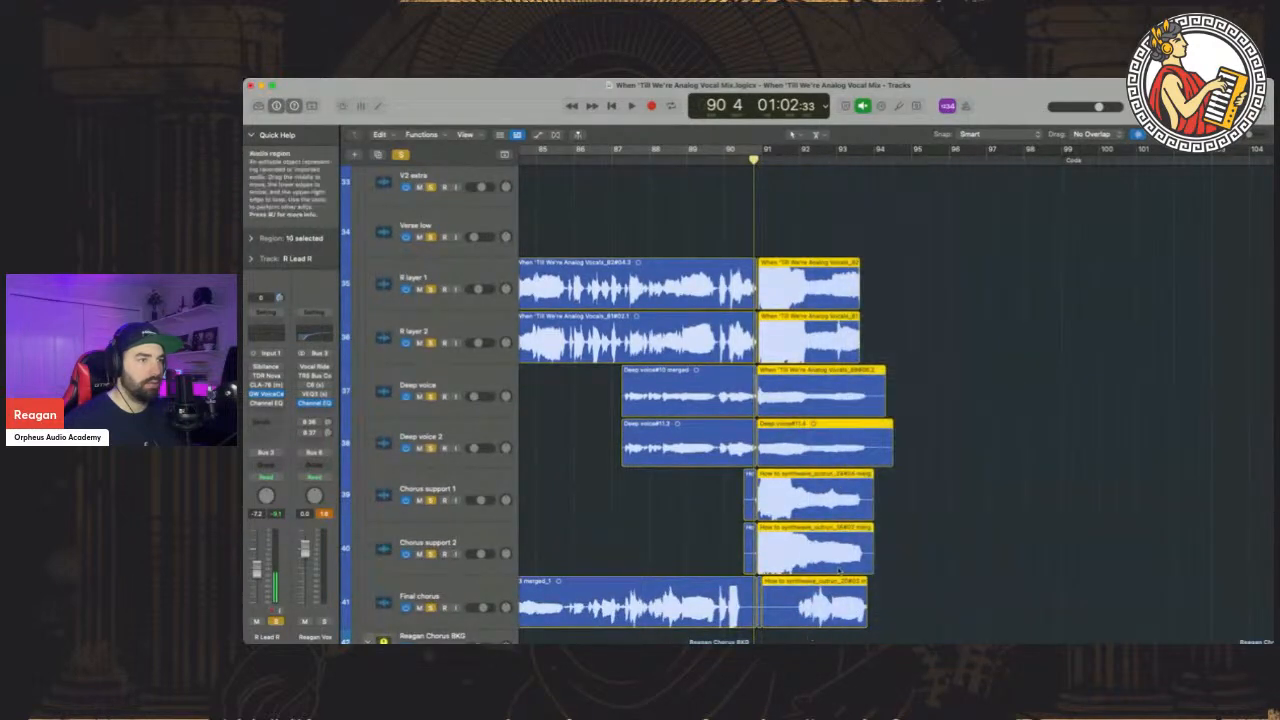
scroll(783, 247, up, 5)
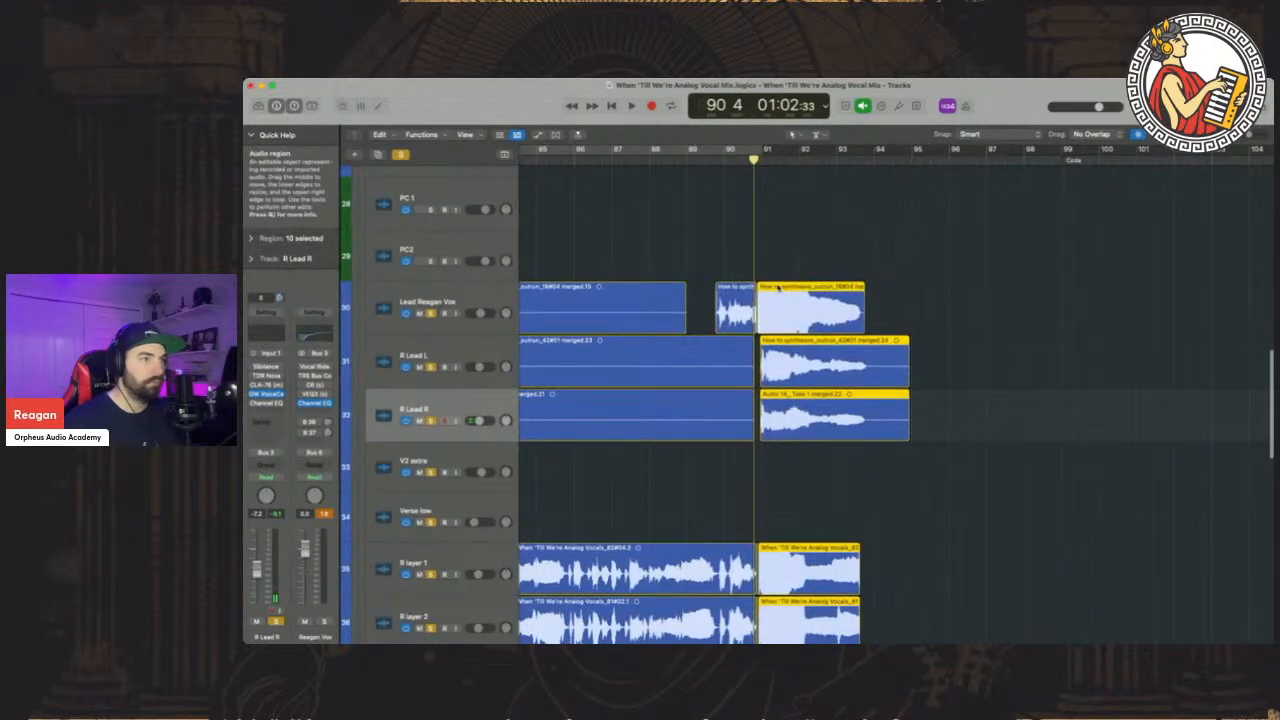
click(778, 287)
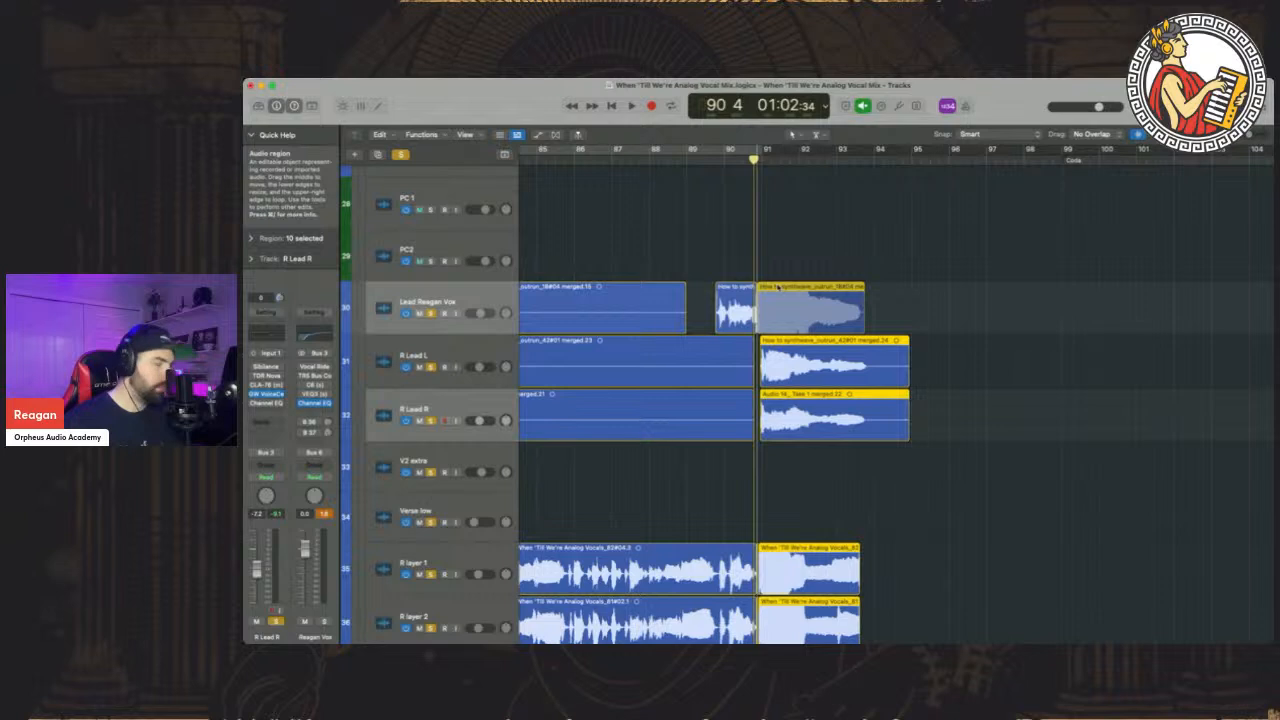
key(alt)
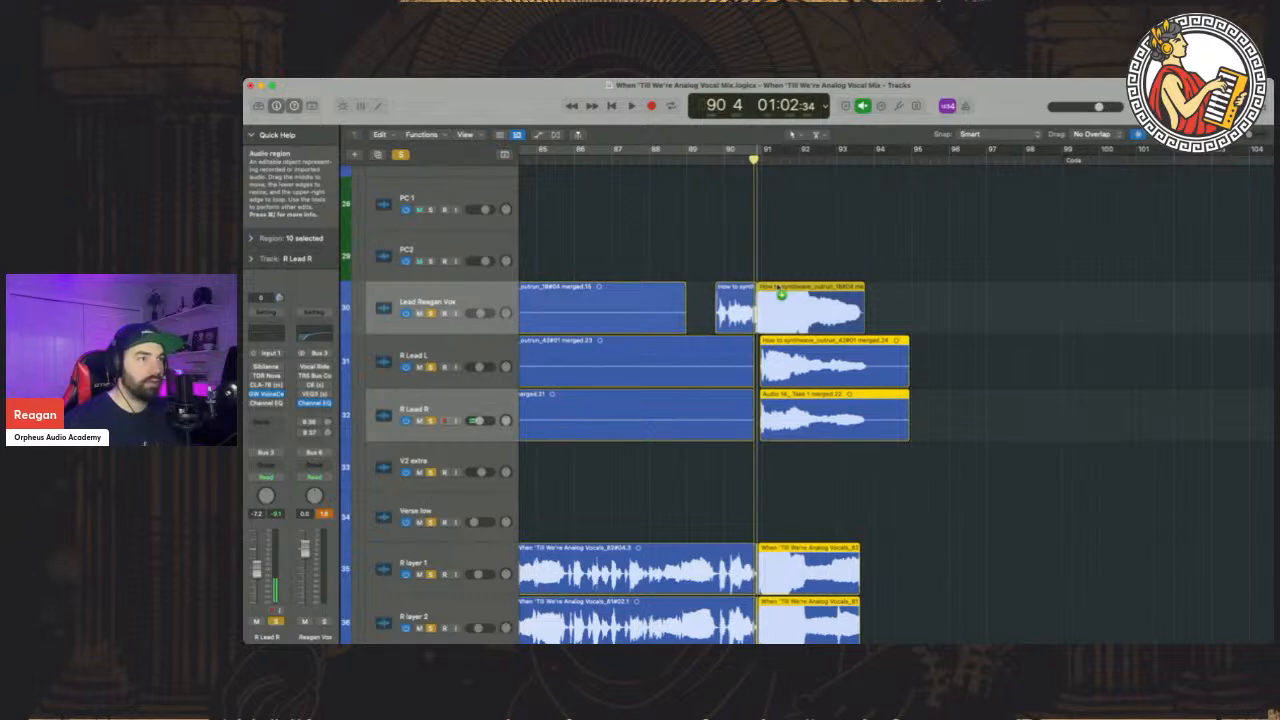
drag(779, 290, 934, 300)
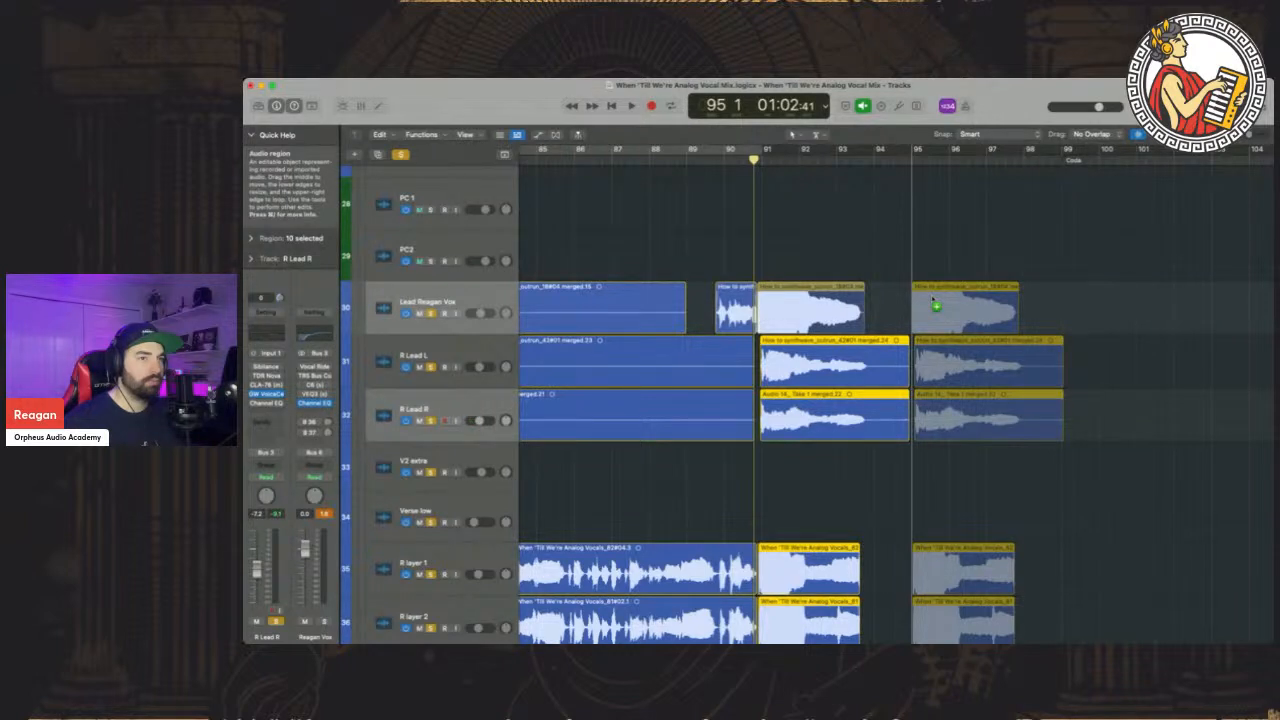
drag(929, 299, 928, 298)
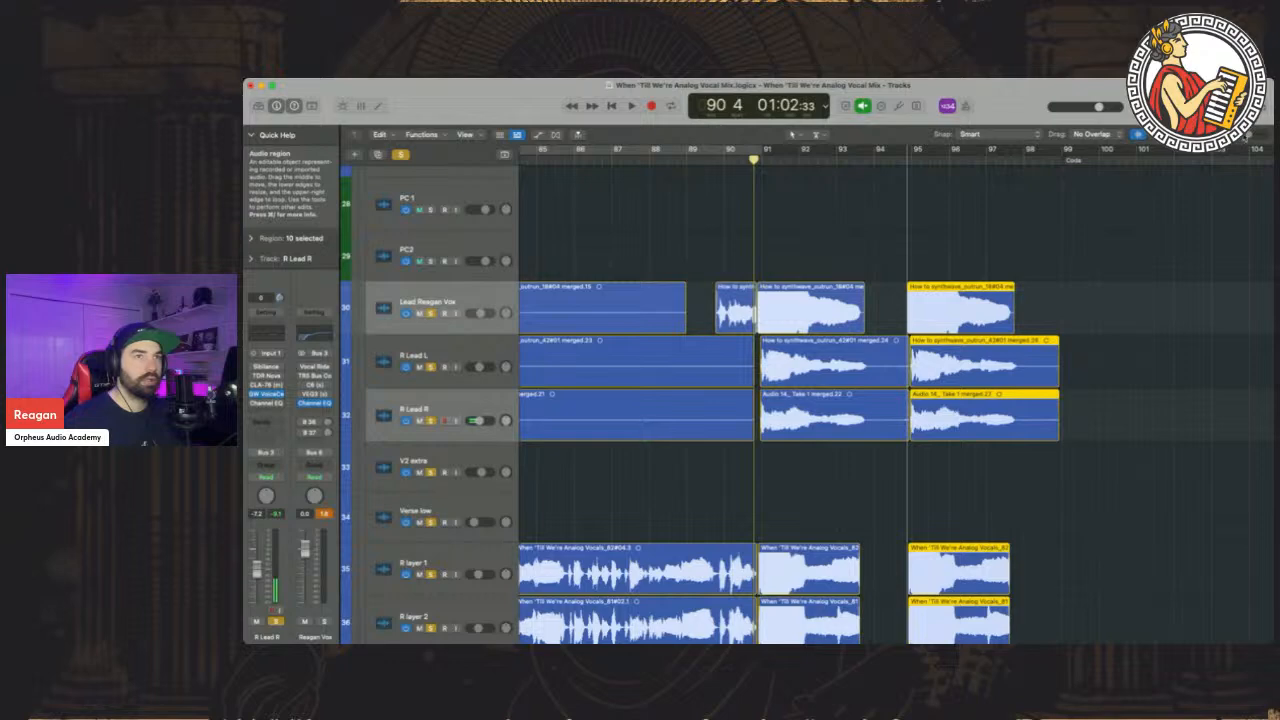
Play from just before bar 91 and check how the copied phrase at bar 95 follows the original across all vocal layers
drag(1252, 135, 1251, 137)
scroll(1072, 329, down, 7)
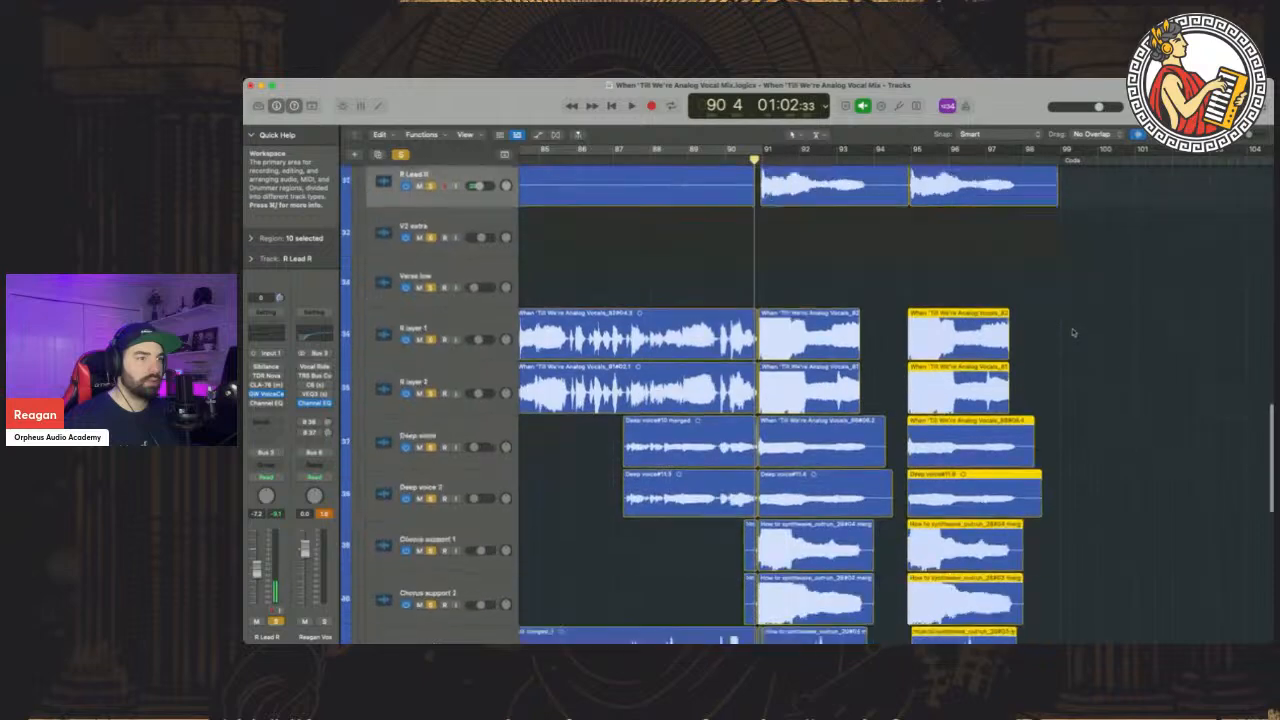
scroll(1072, 330, up, 2)
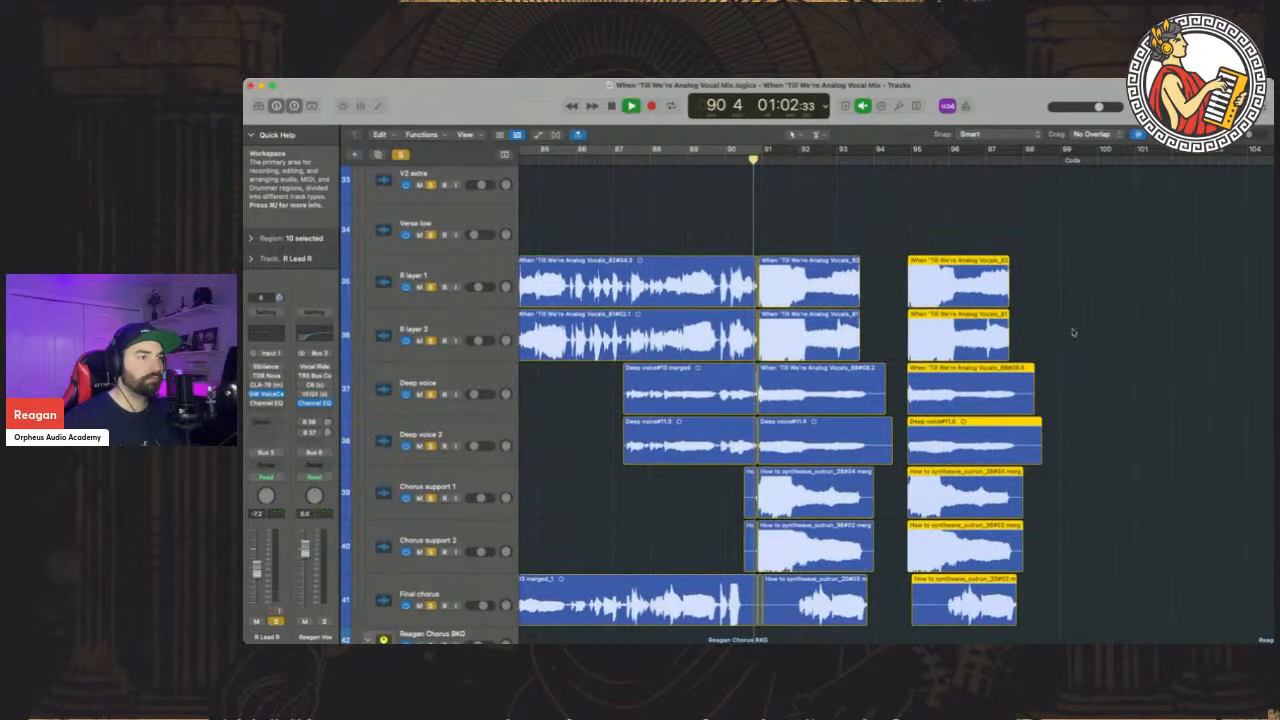
scroll(1072, 332, up, 5)
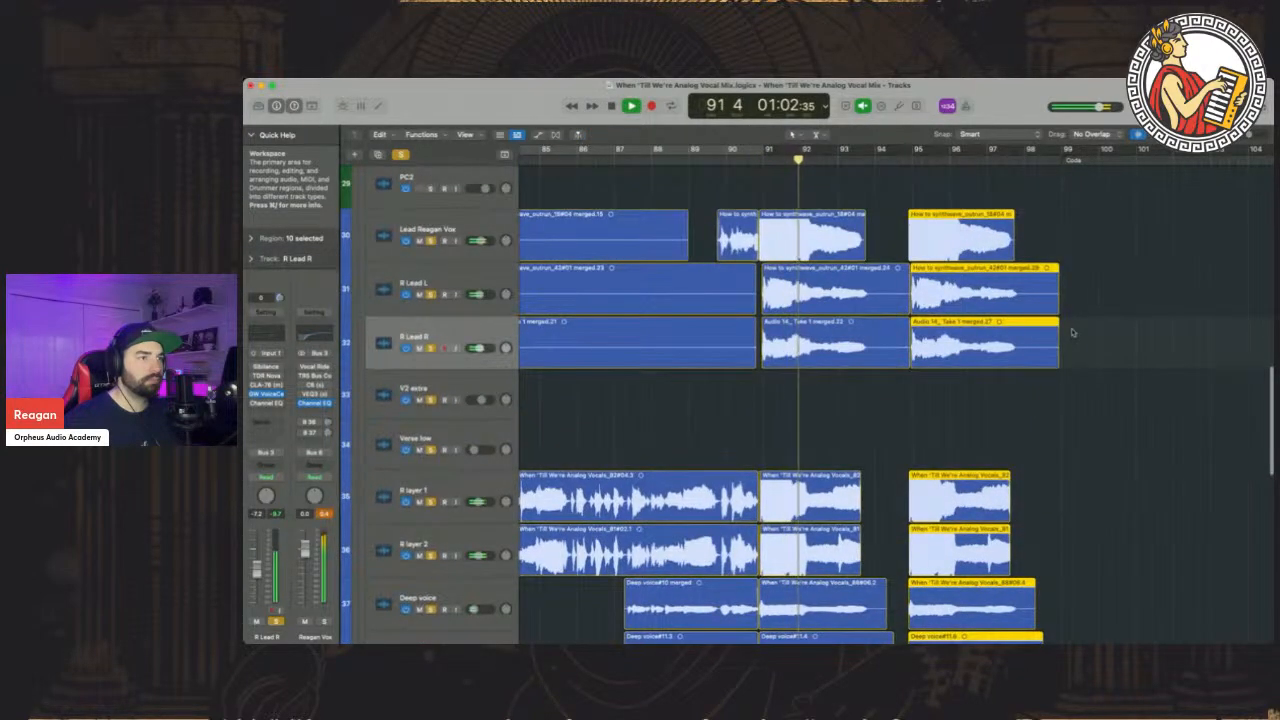
scroll(1072, 332, down, 6)
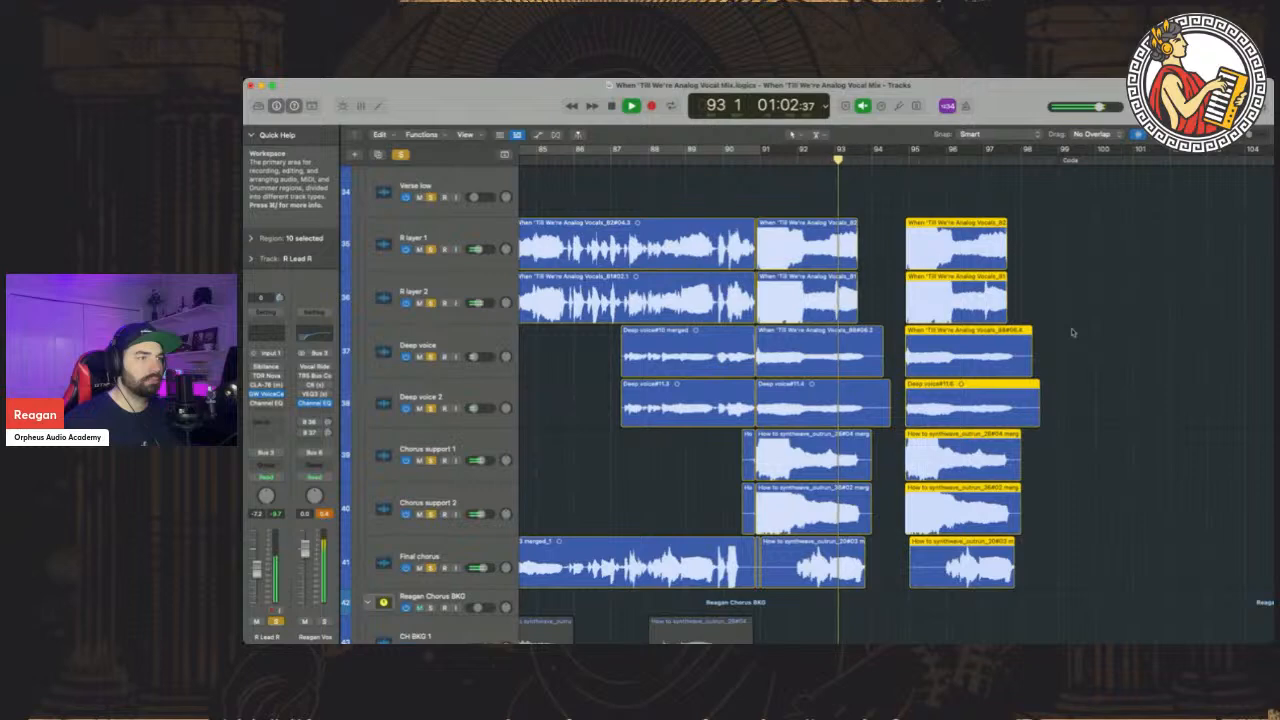
scroll(1072, 332, up, 4)
scroll(1071, 328, up, 1)
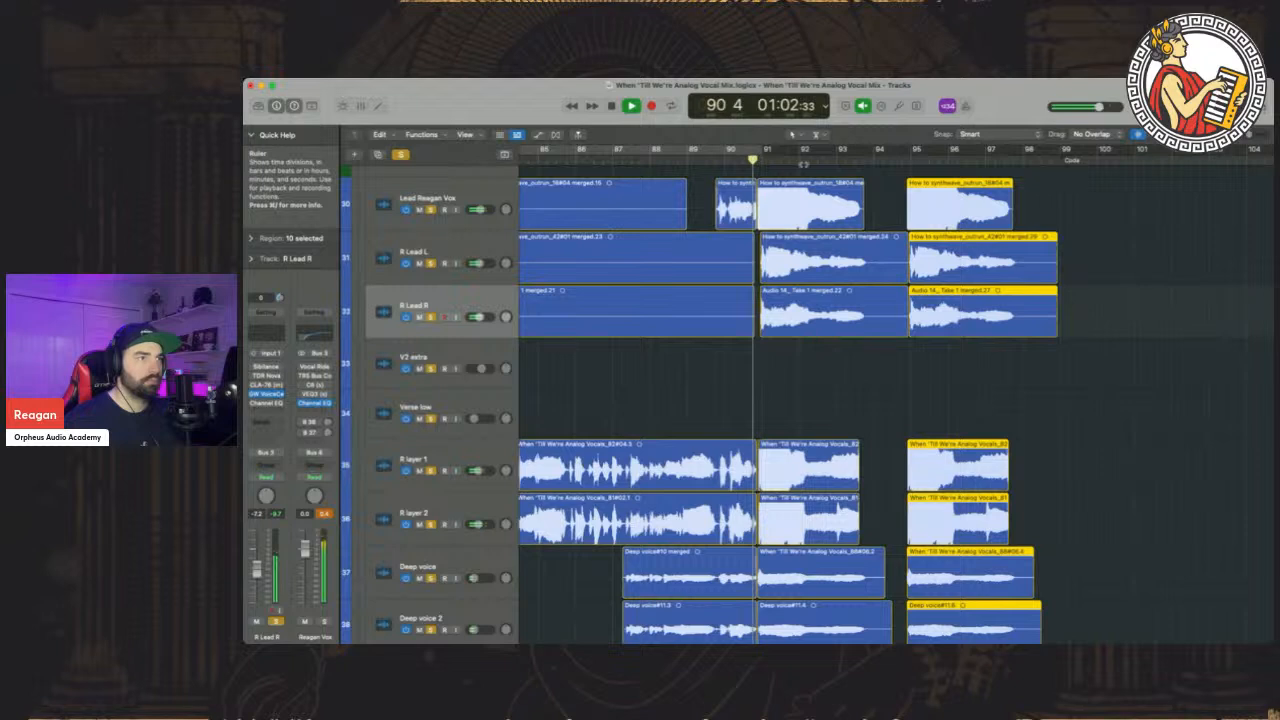
scroll(917, 170, up, 5)
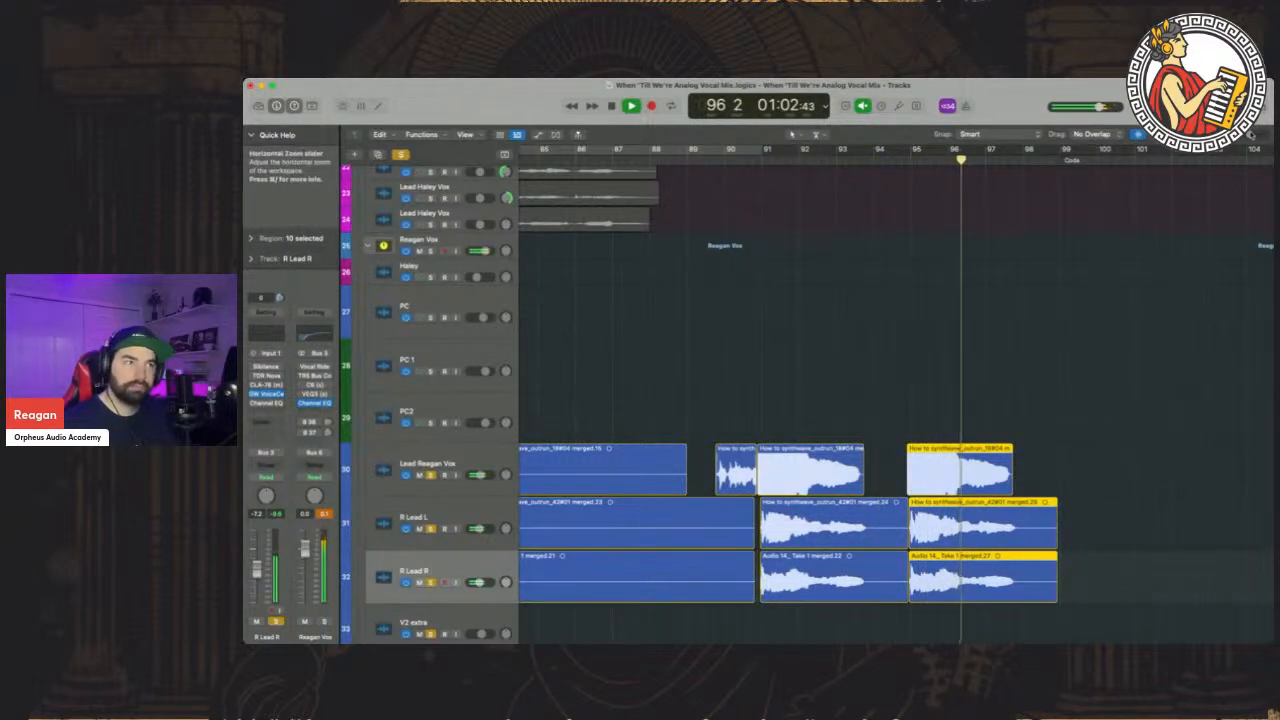
Shift the copied phrase regions slightly later, closer to bar 95, on all the vocal layers
drag(1245, 135, 1260, 135)
scroll(951, 171, left, 5)
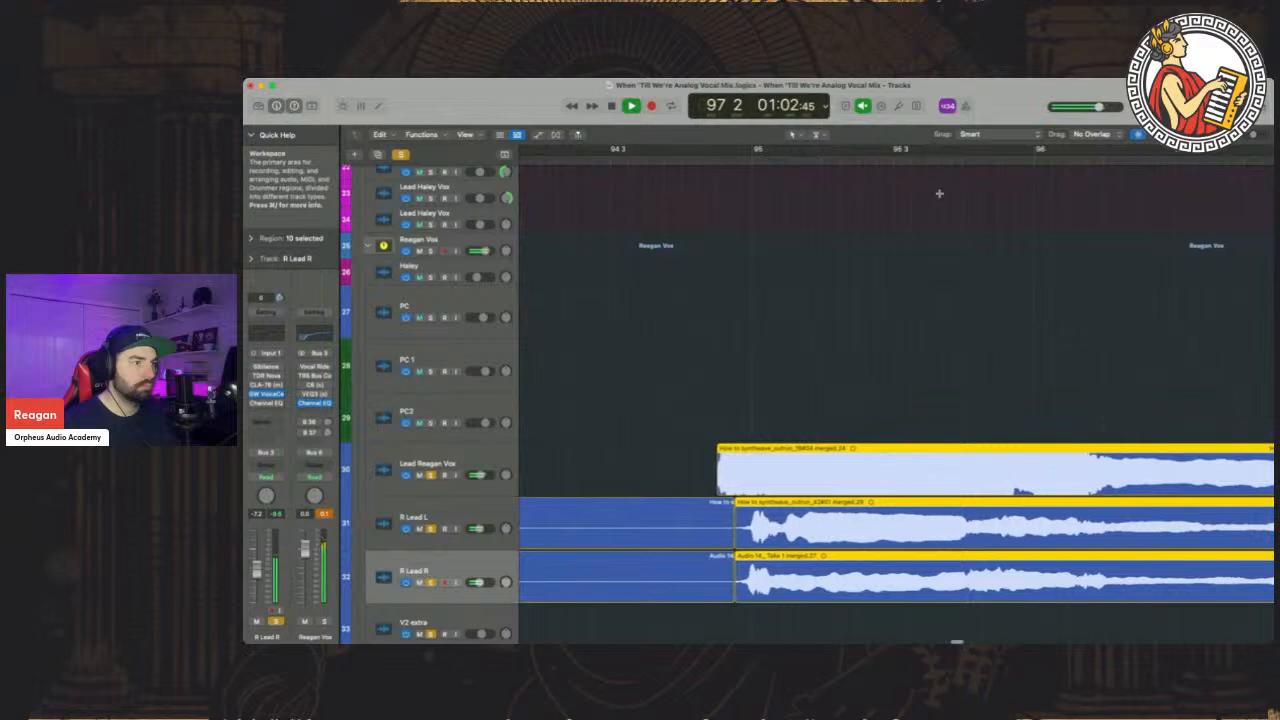
scroll(940, 193, left, 3)
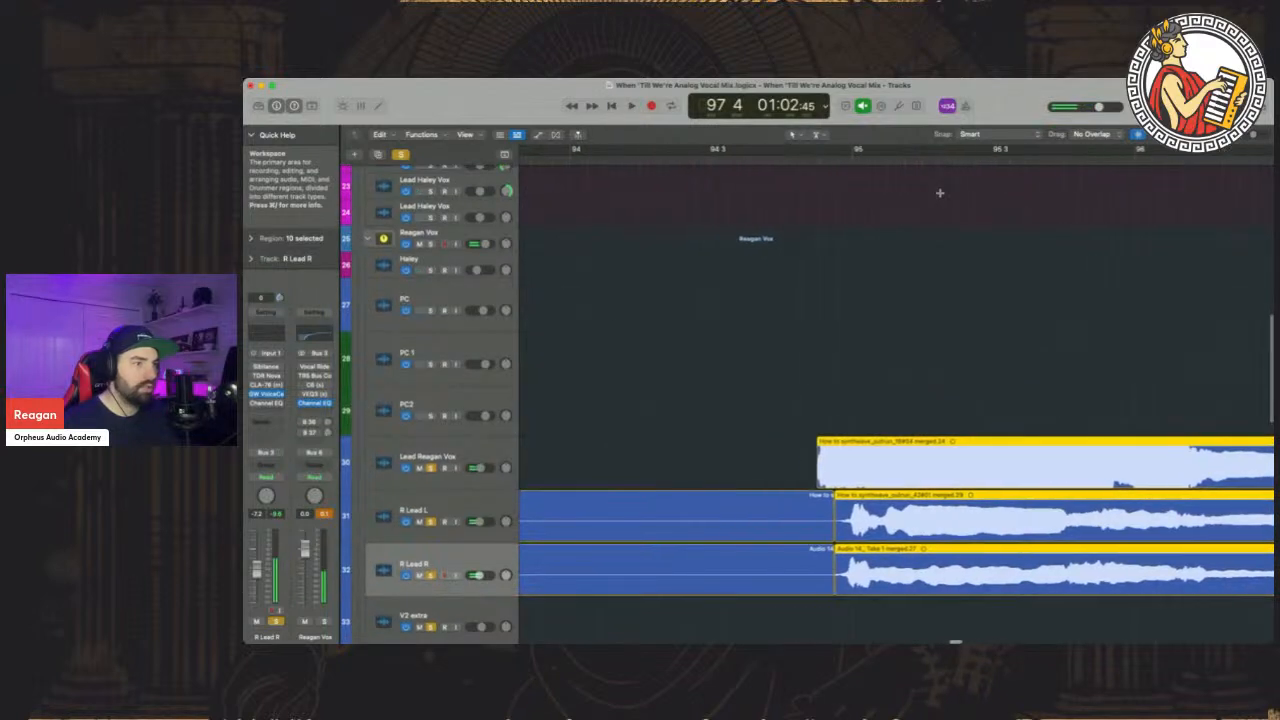
drag(851, 446, 869, 446)
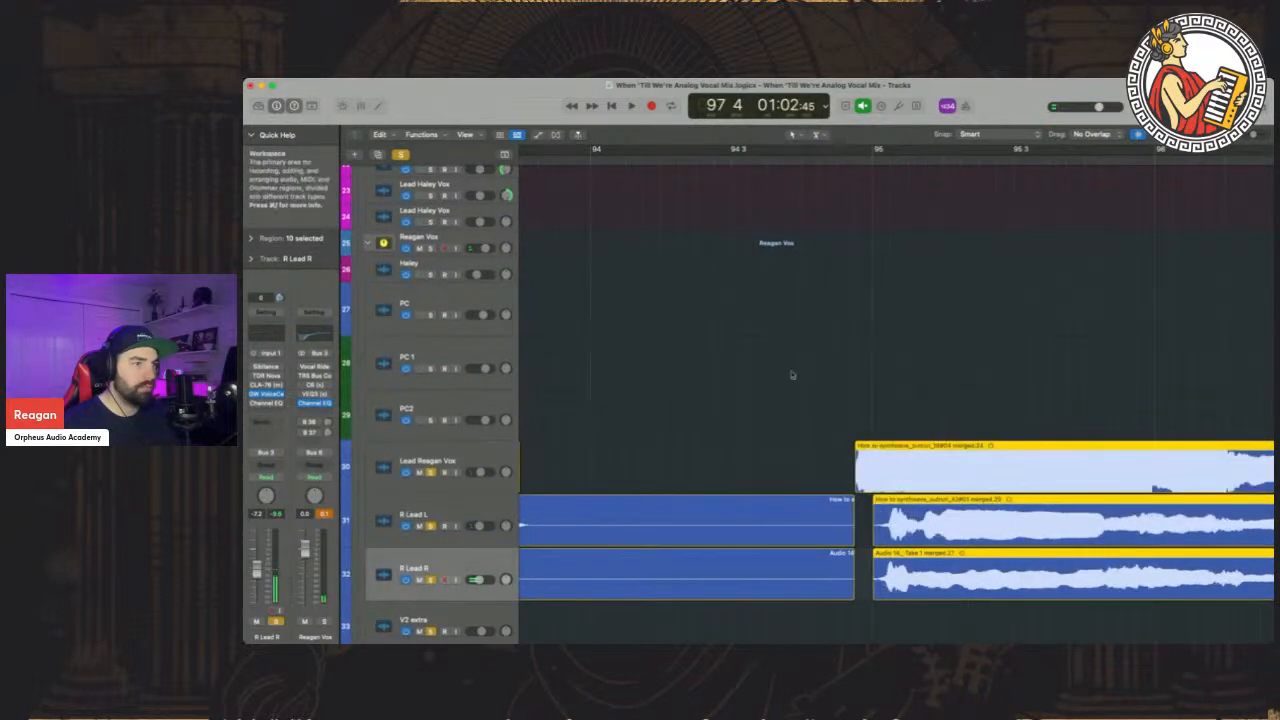
Play from just before bar 94 to check the timing of the shifted phrase copies
click(565, 155)
key(space)
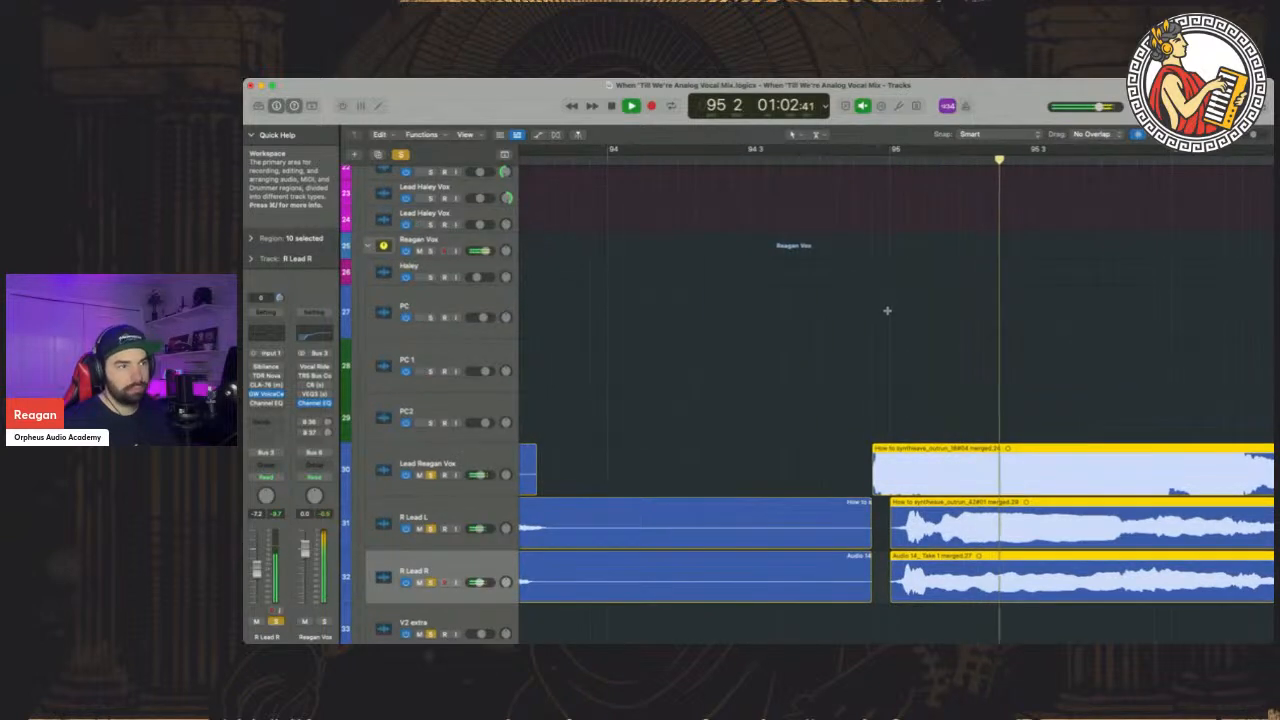
click(1255, 139)
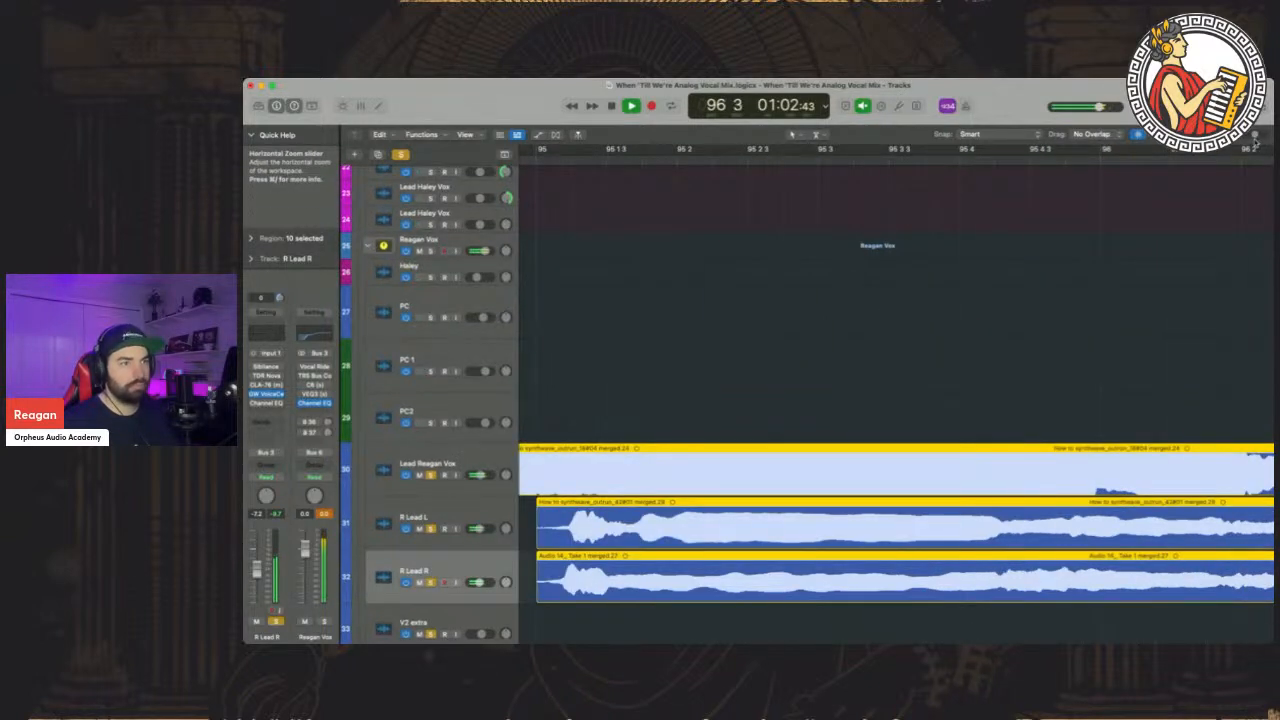
drag(1255, 141, 1250, 139)
scroll(1066, 267, right, 1)
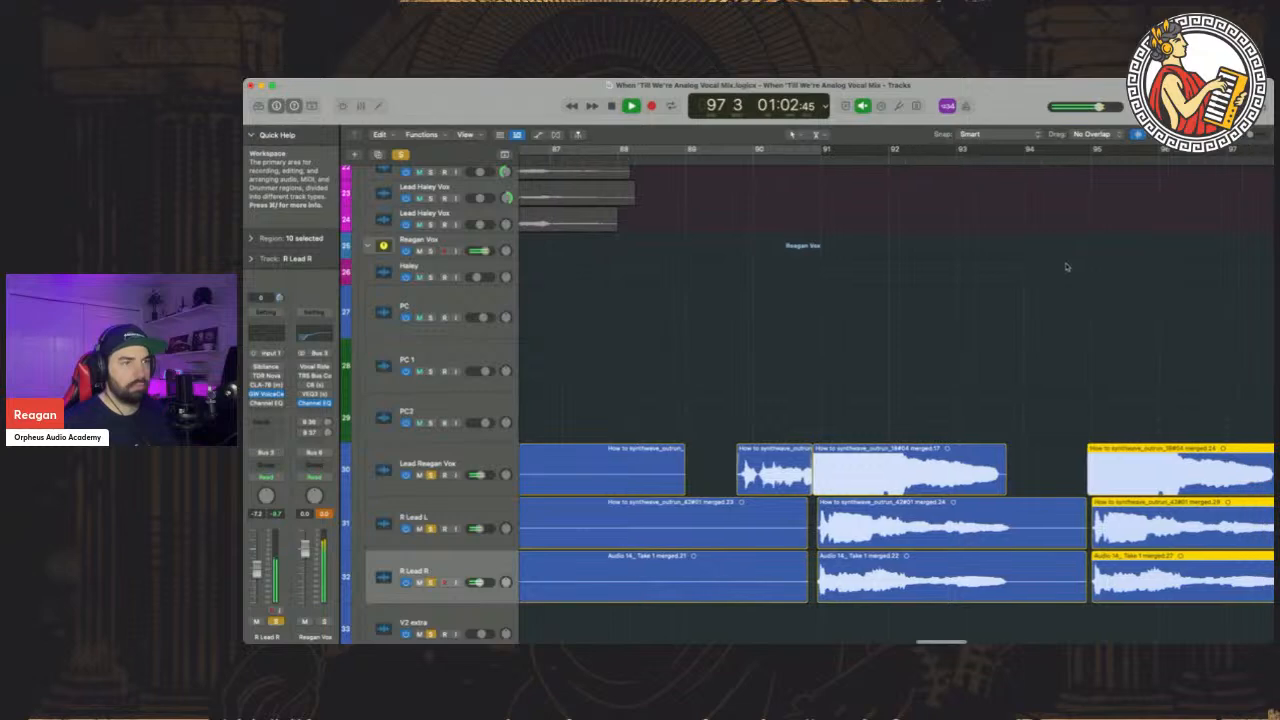
key(space)
Play the third chorus from about bar 83 and review the soloed Reagan vocal layers leading into the repeated phrase
scroll(1066, 266, right, 3)
scroll(1066, 260, down, 4)
scroll(757, 294, left, 2)
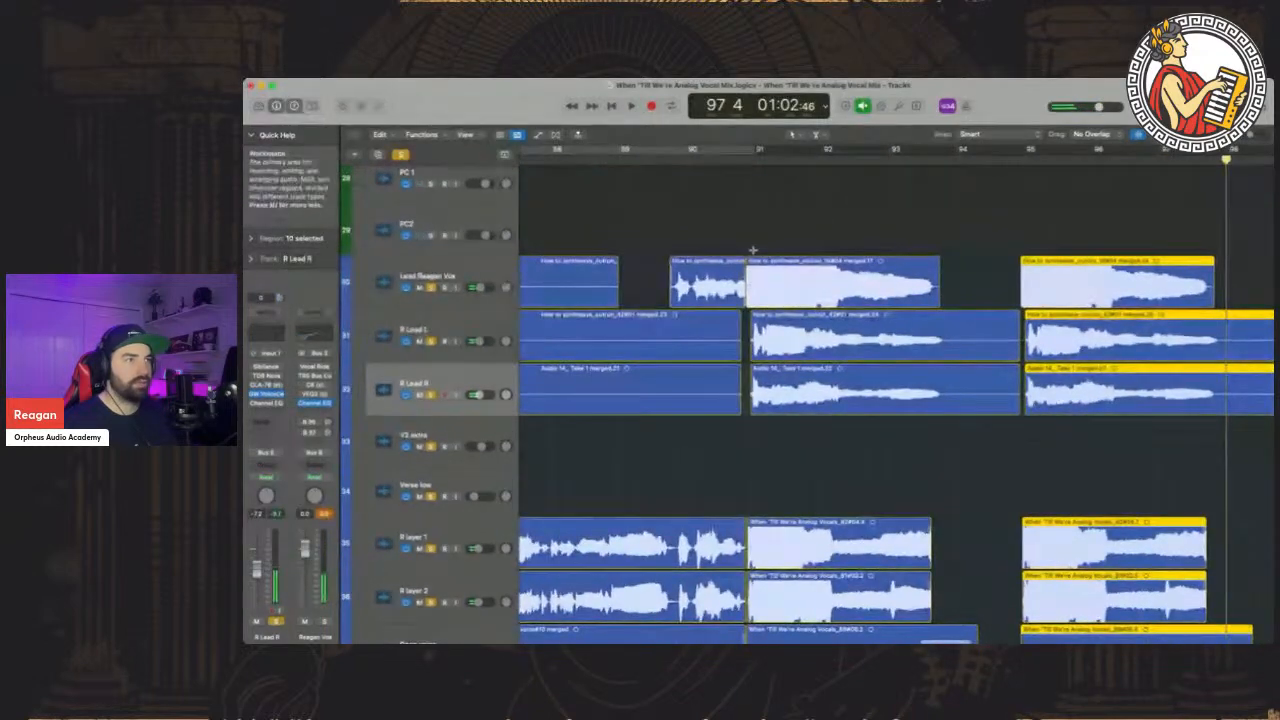
scroll(765, 250, left, 3)
drag(1250, 140, 1244, 140)
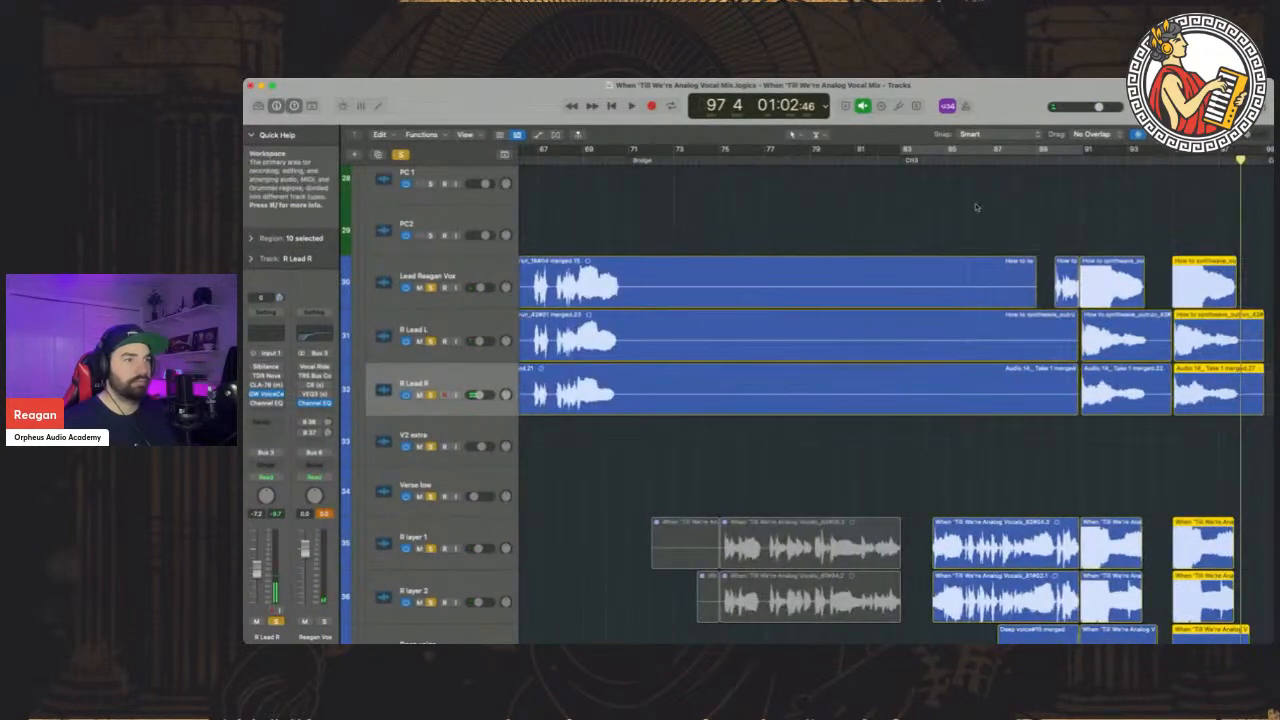
click(917, 158)
key(space)
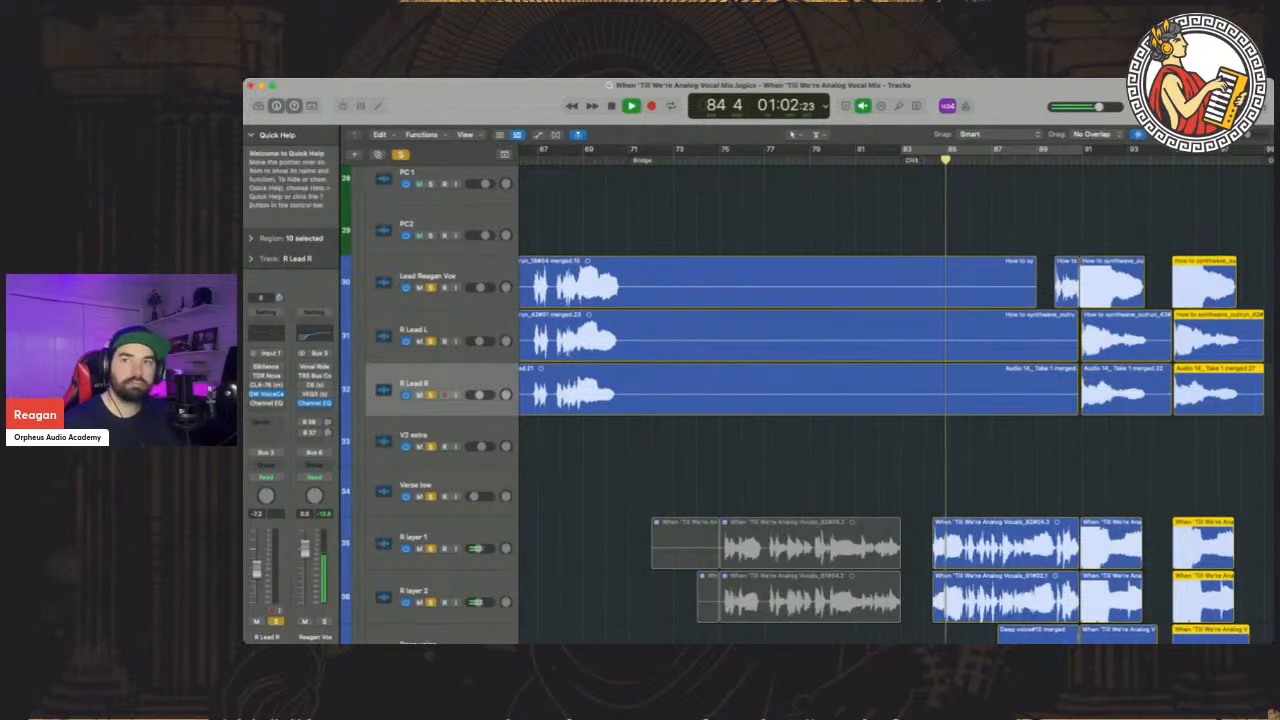
scroll(1073, 241, right, 4)
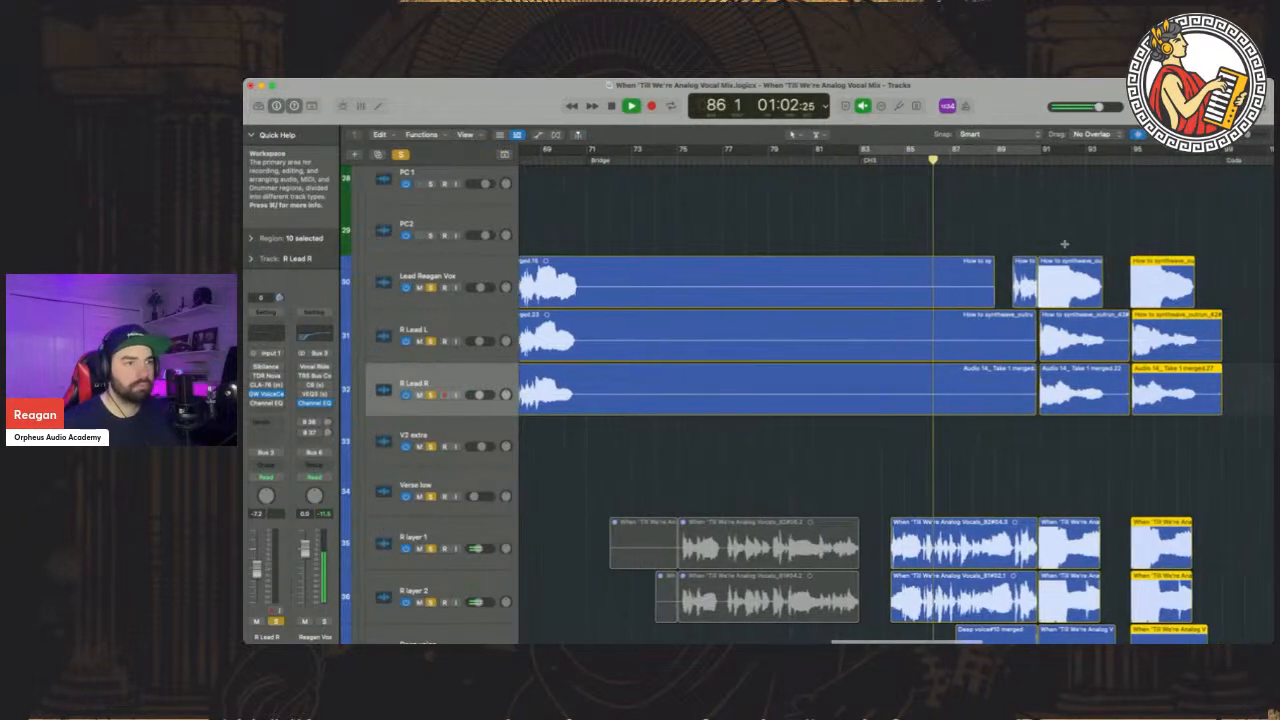
scroll(1073, 241, down, 3)
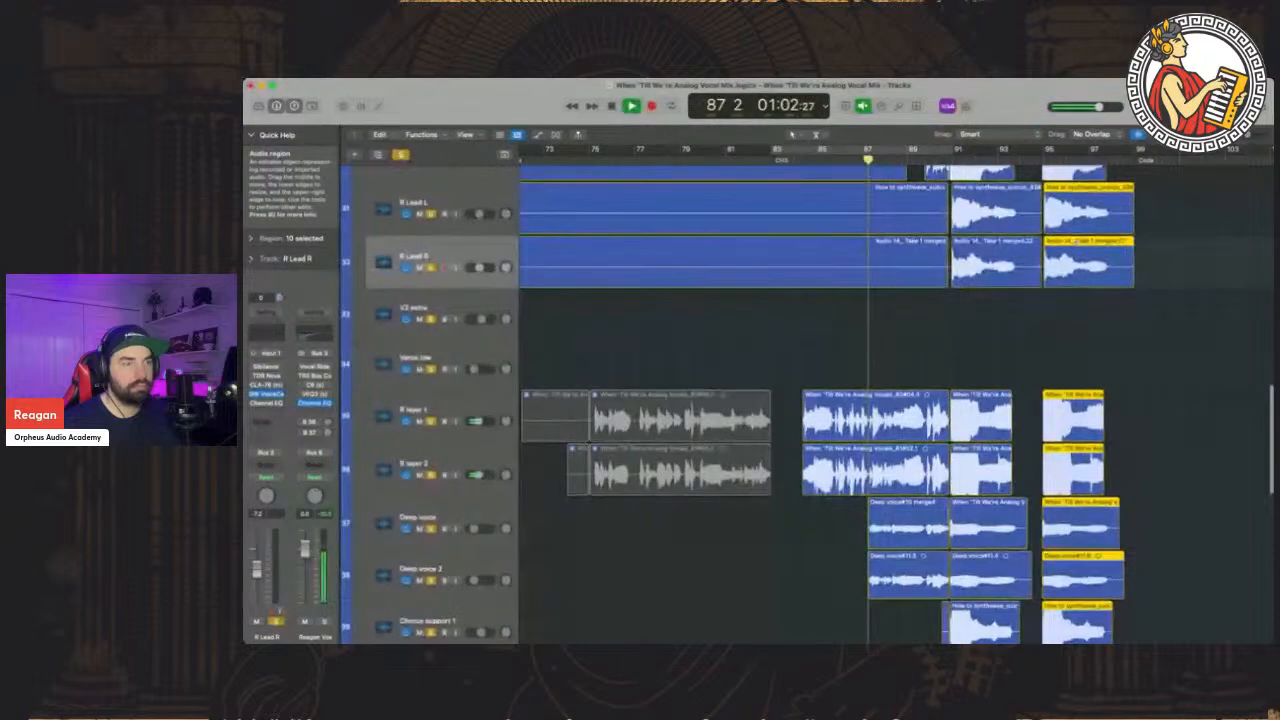
scroll(1079, 244, down, 1)
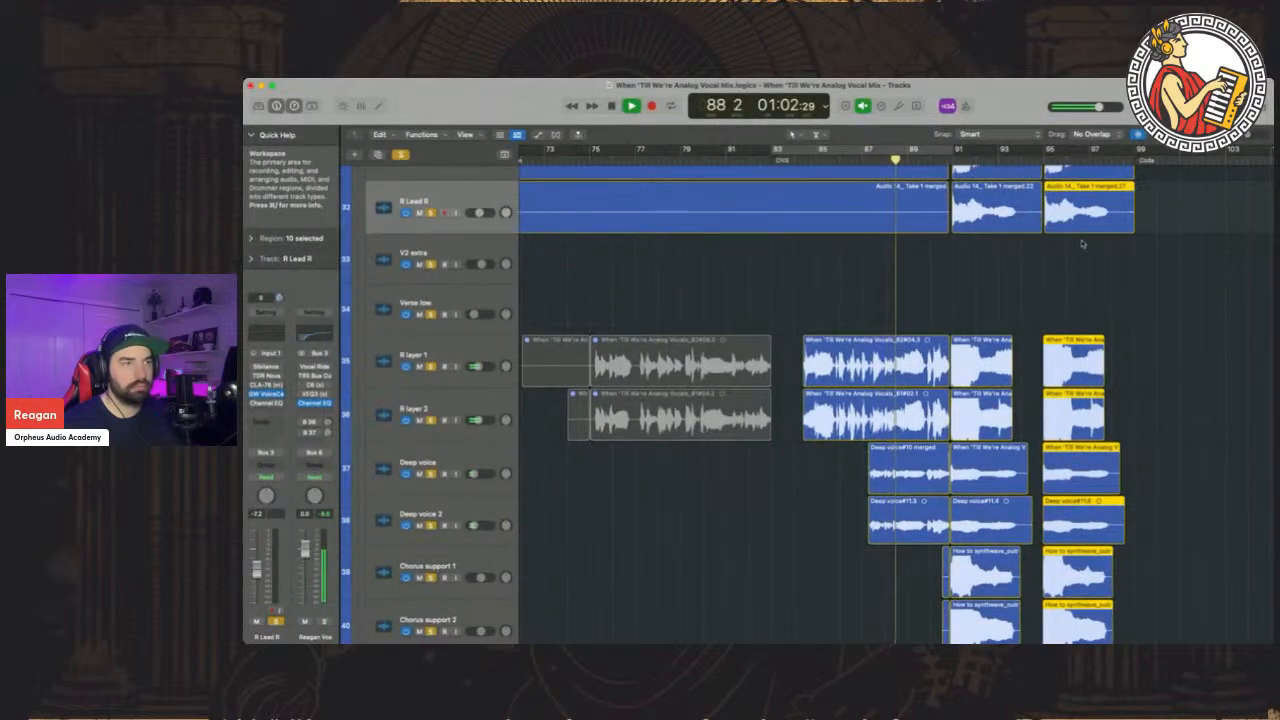
Solo the Lead Haley Vox on track 15 and listen to it with the Reagan layers through the repeated phrase at bar 95
scroll(427, 416, up, 15)
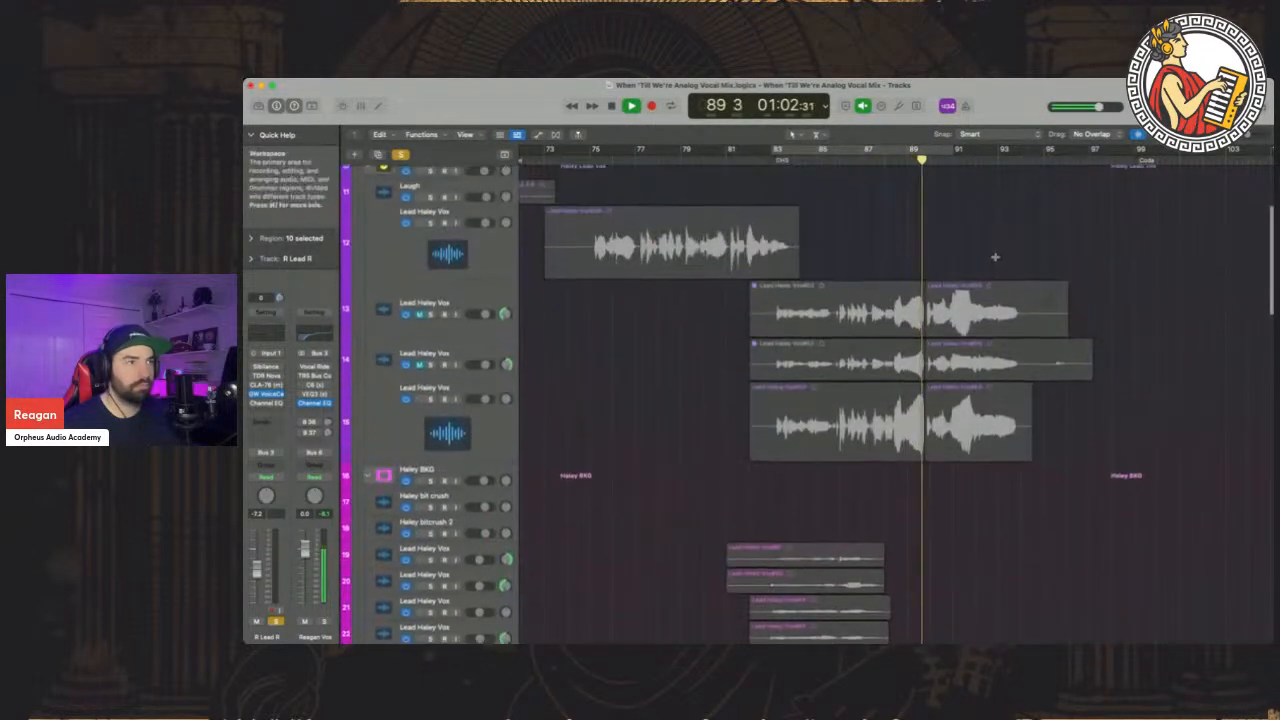
click(431, 407)
scroll(1172, 516, down, 10)
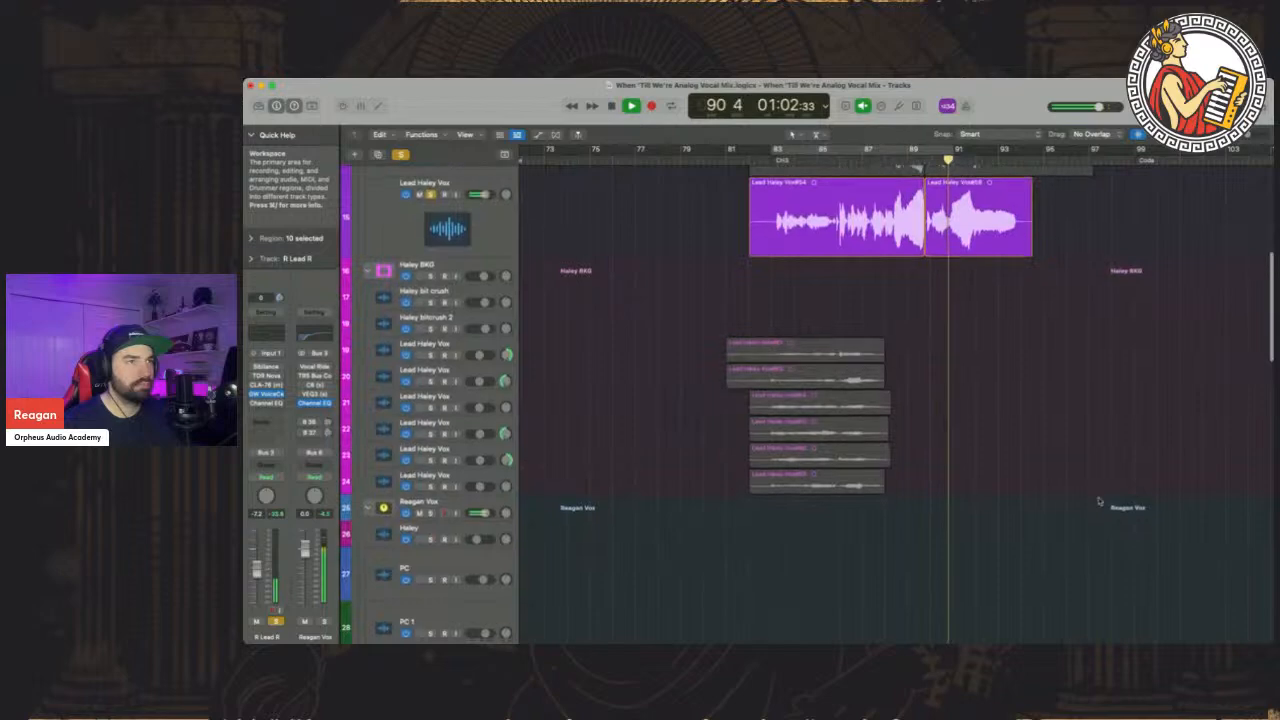
scroll(1097, 497, down, 10)
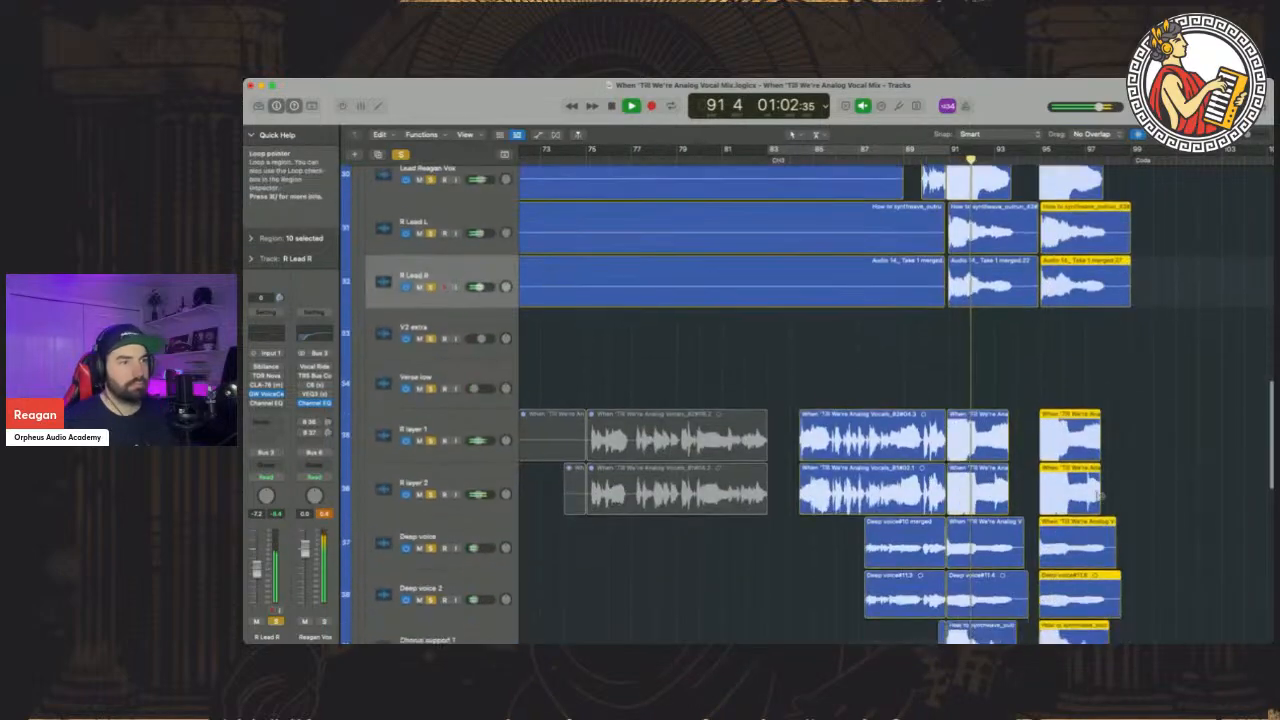
scroll(1042, 436, up, 12)
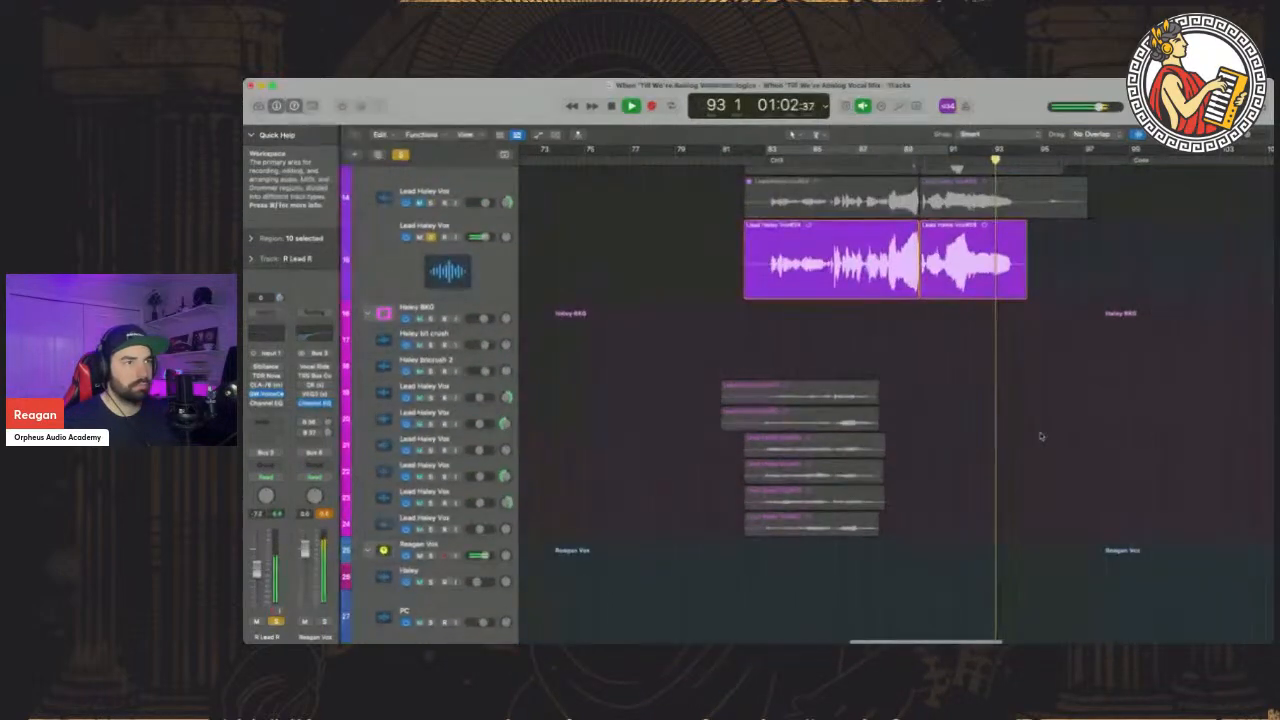
scroll(1042, 434, down, 1)
scroll(1043, 433, down, 3)
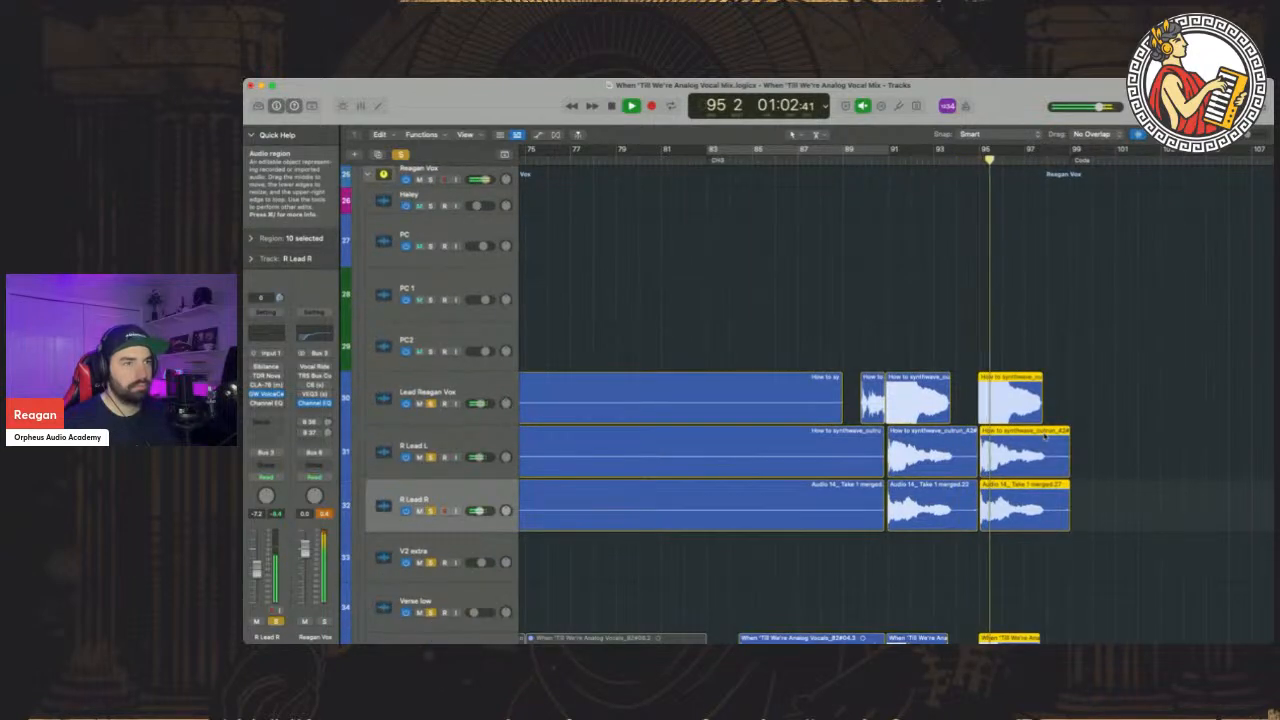
key(space)
scroll(943, 308, up, 10)
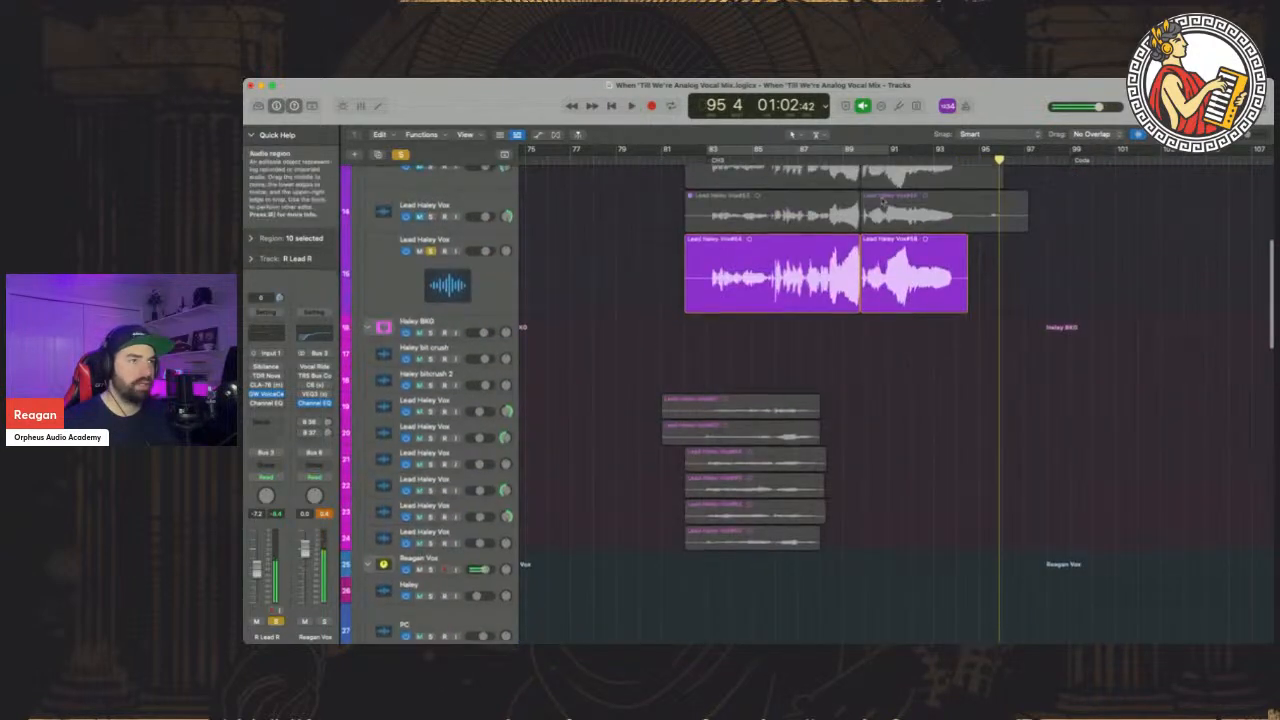
Place the playhead at bar 90 near the second Lead Haley Vox phrase and clear all track solos
click(865, 160)
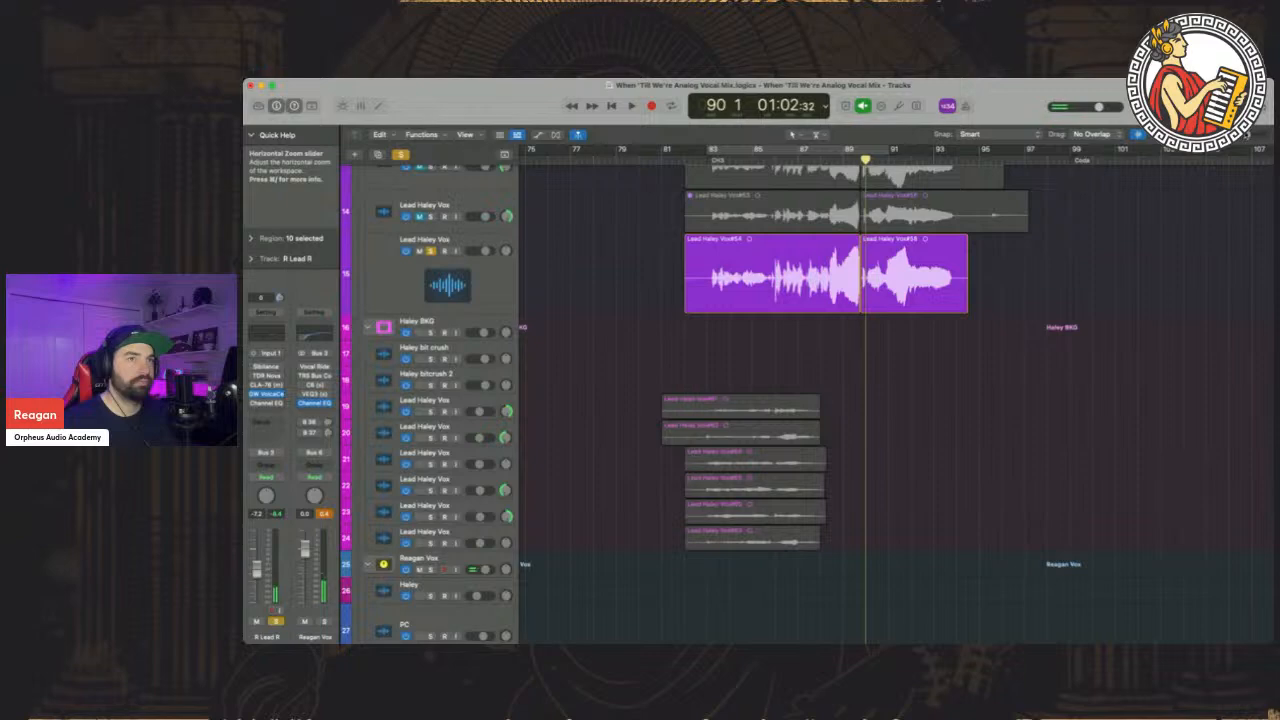
drag(1222, 134, 1233, 134)
scroll(869, 380, left, 3)
click(869, 380)
scroll(880, 381, left, 2)
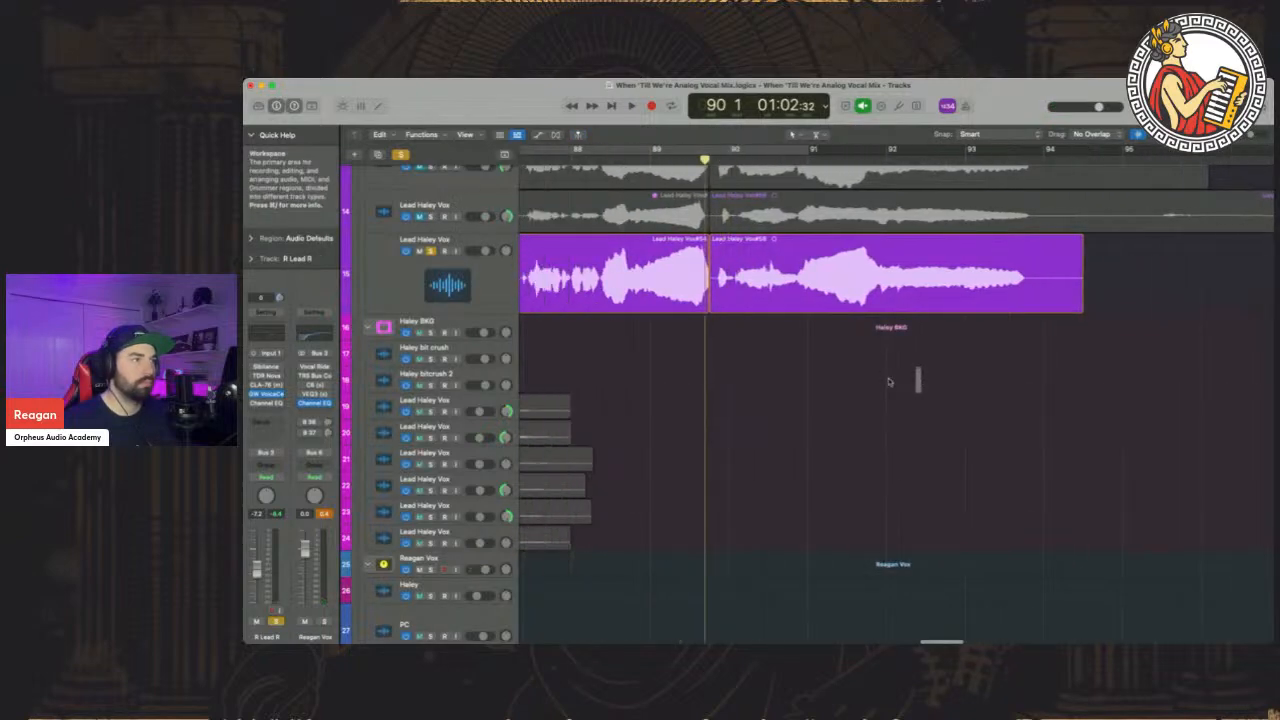
scroll(888, 382, left, 1)
click(735, 358)
click(401, 155)
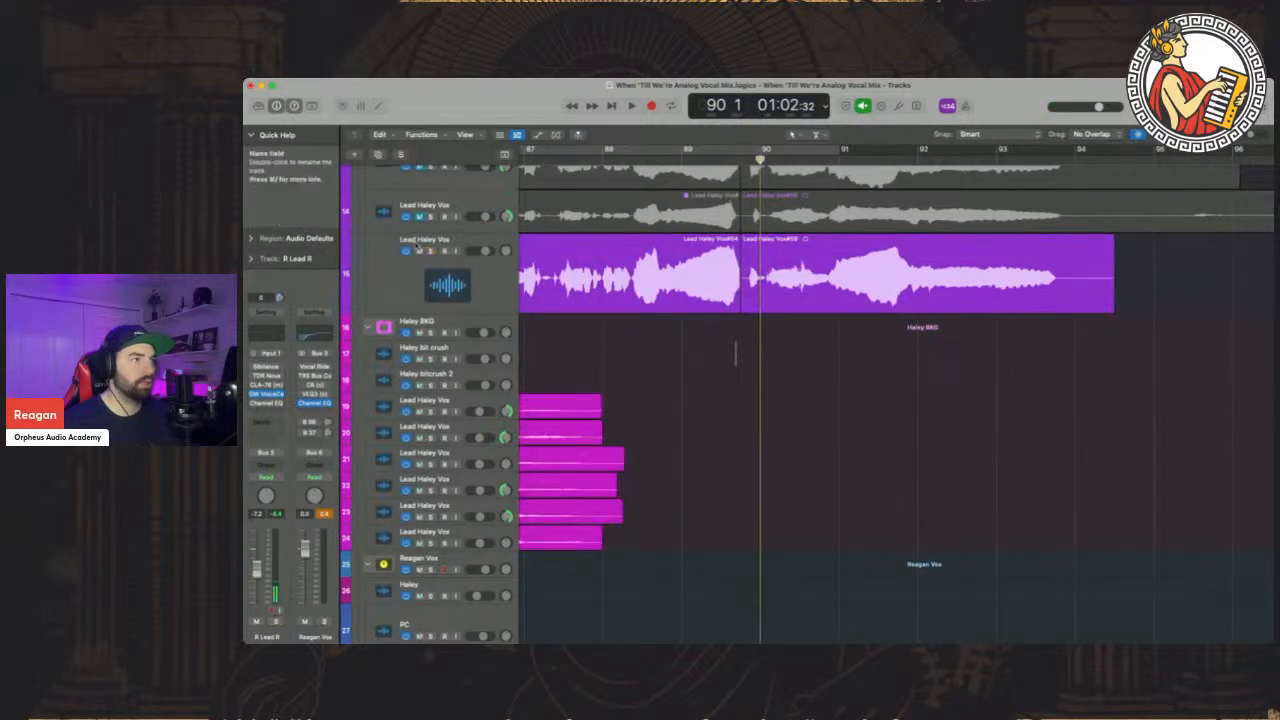
Solo the Lead Haley Vox on track 15 with the instrumental track and listen to her phrase going into bar 91
click(431, 251)
scroll(557, 308, up, 8)
click(431, 183)
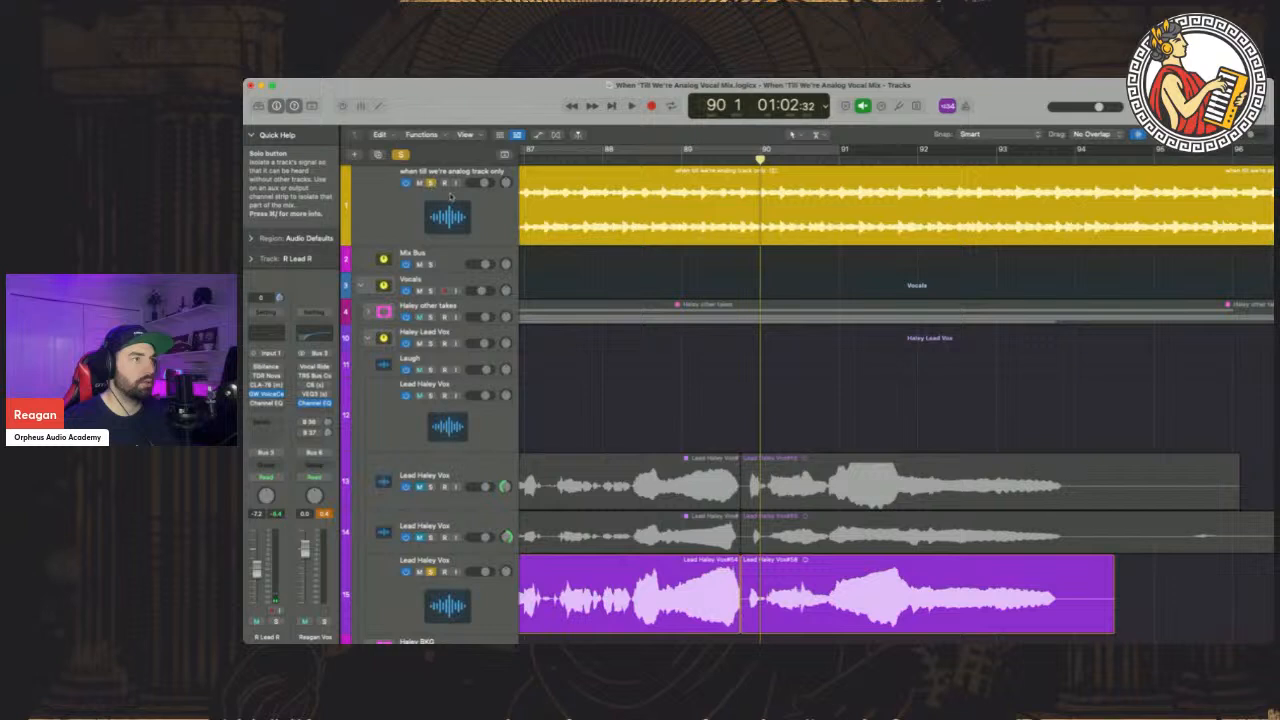
scroll(961, 393, down, 4)
key(space)
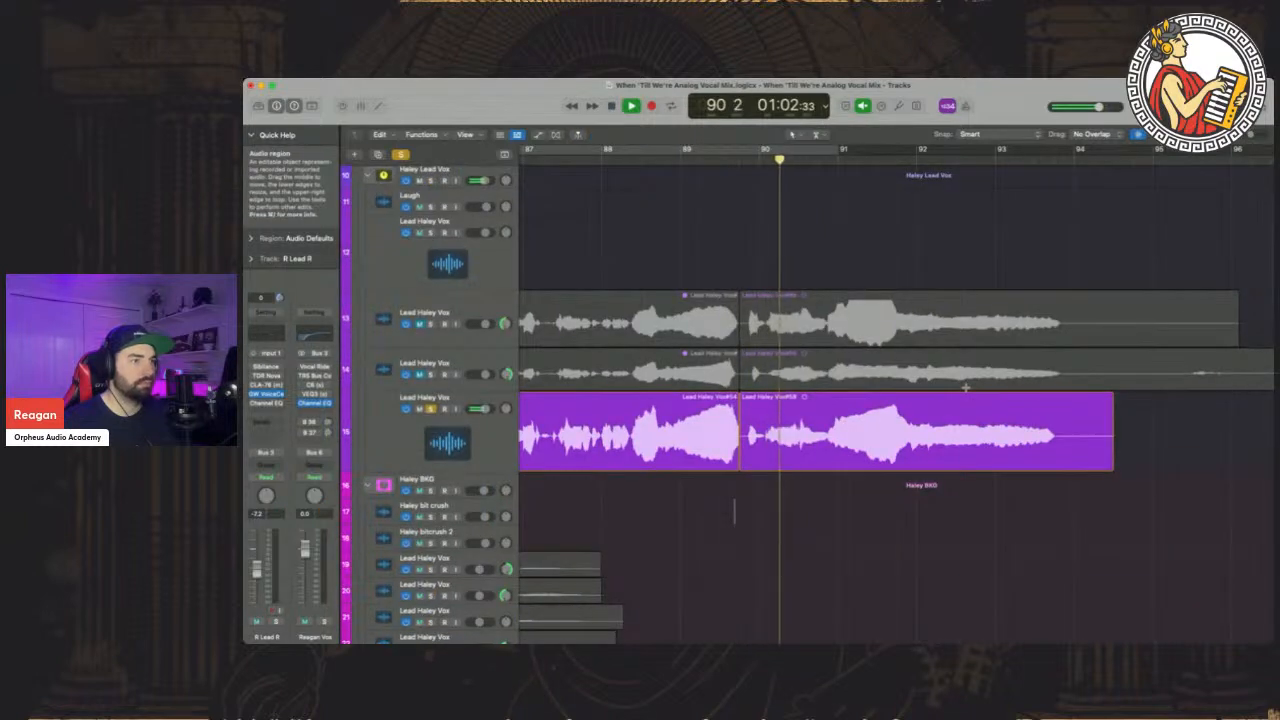
key(space)
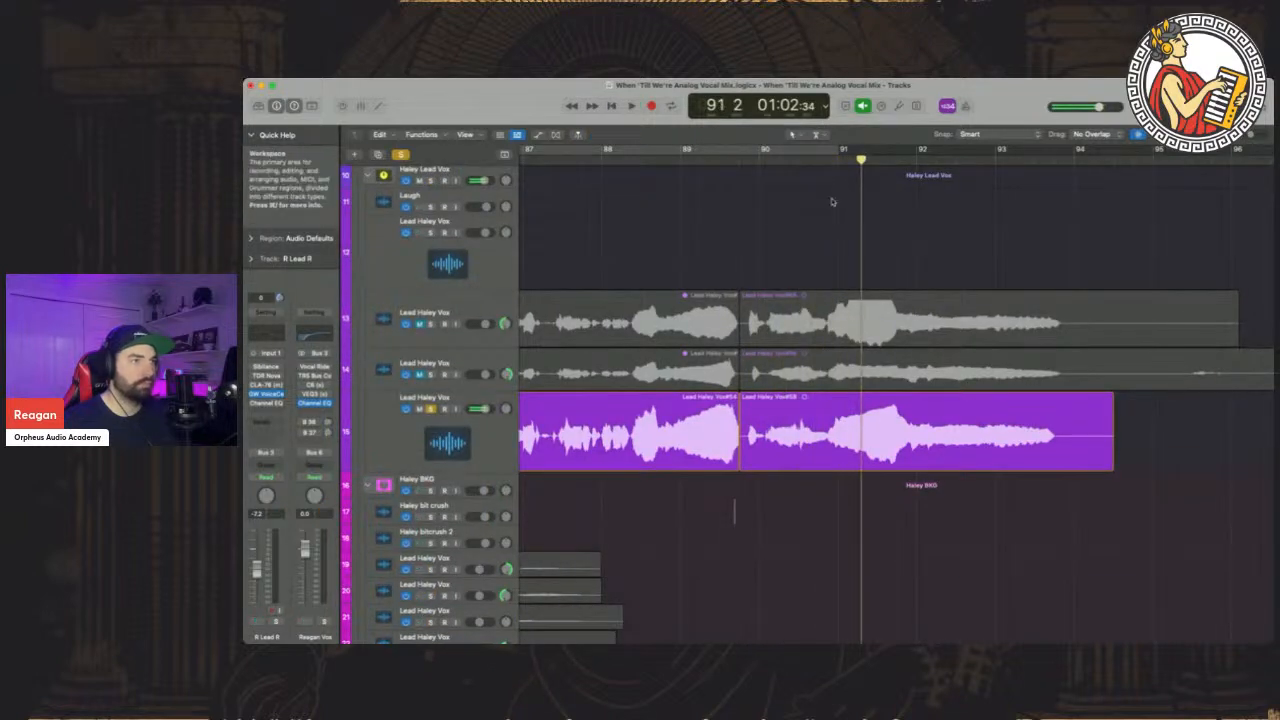
click(833, 157)
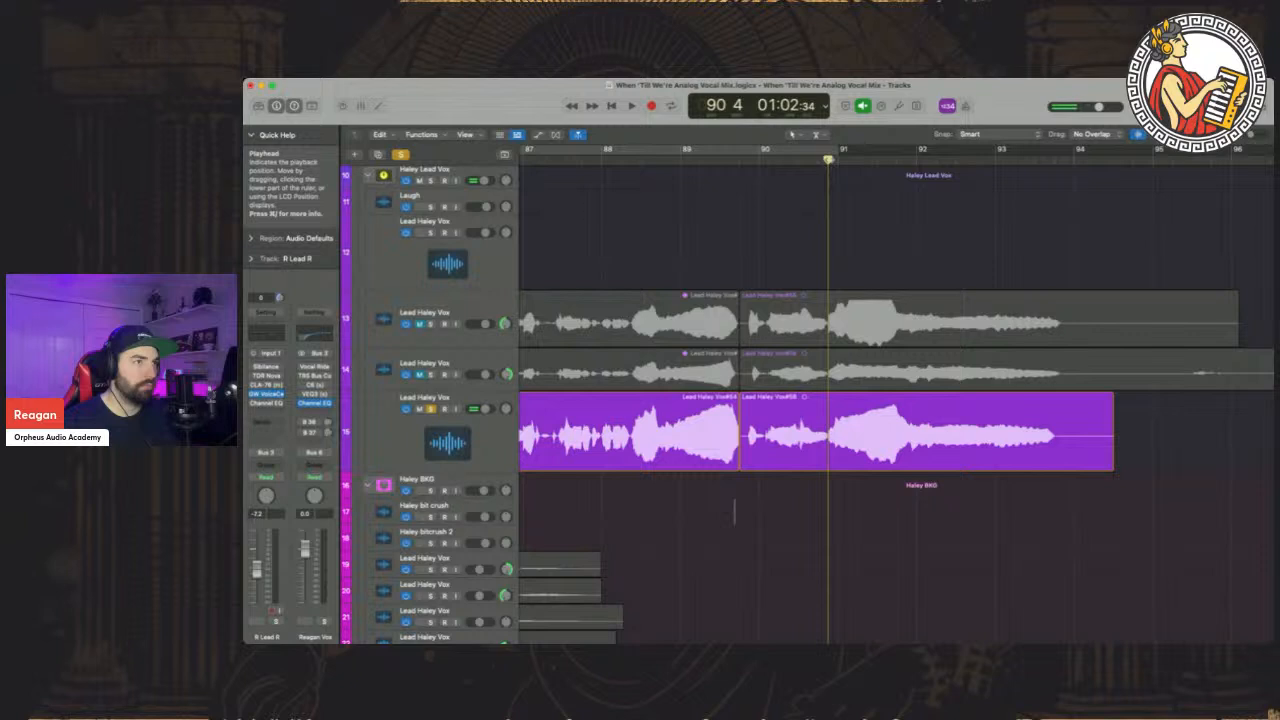
key(space)
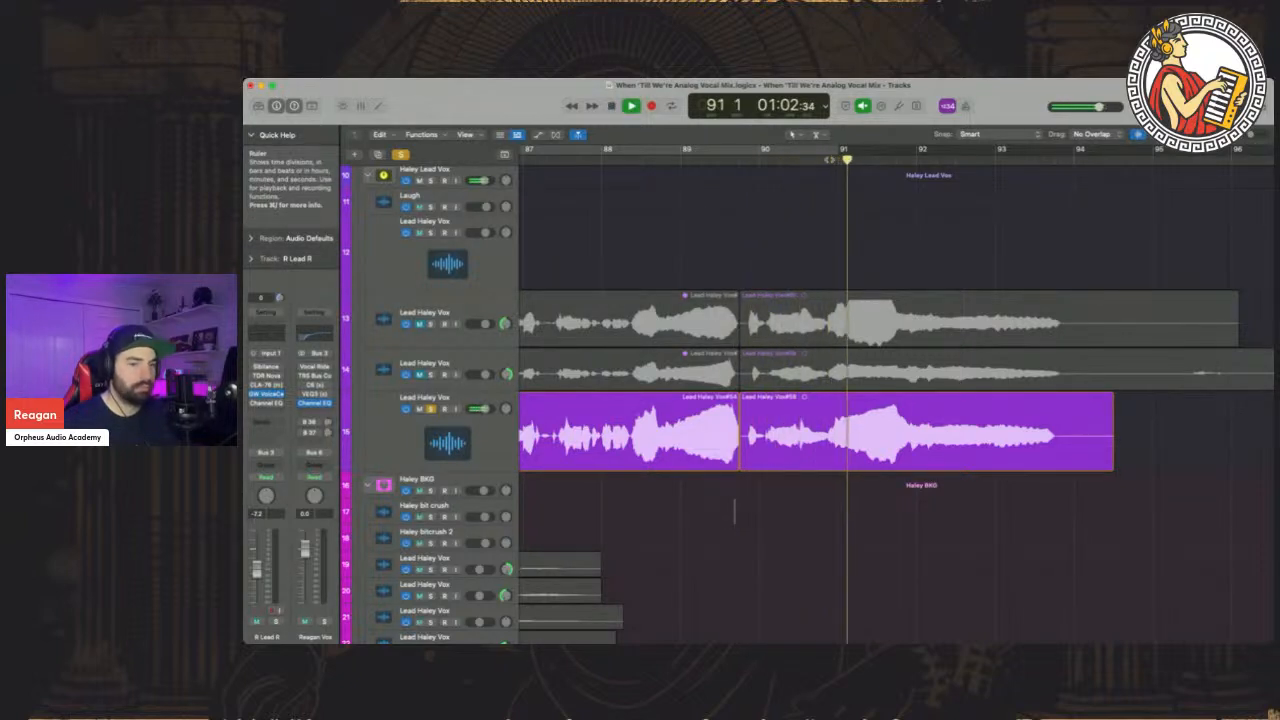
Set the playhead just before bar 91 and compare the phrase starts on all the Reagan vocal layers against it
scroll(734, 510, down, 15)
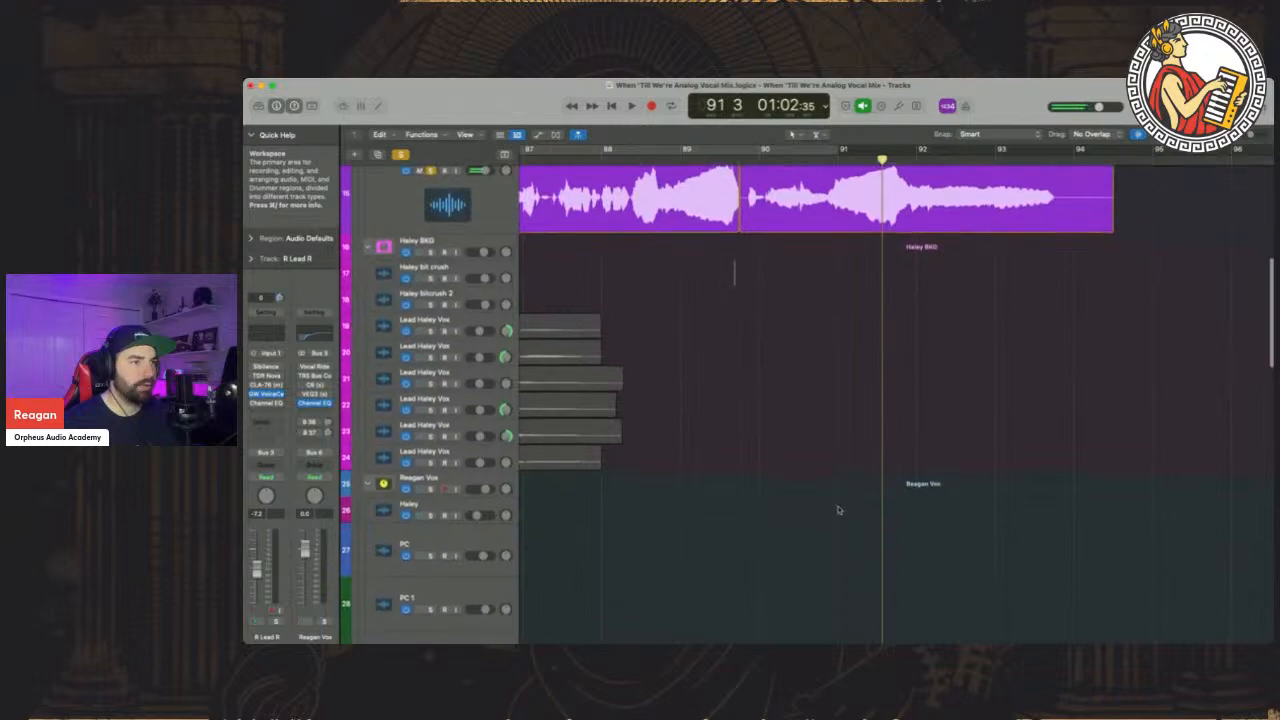
drag(838, 159, 823, 159)
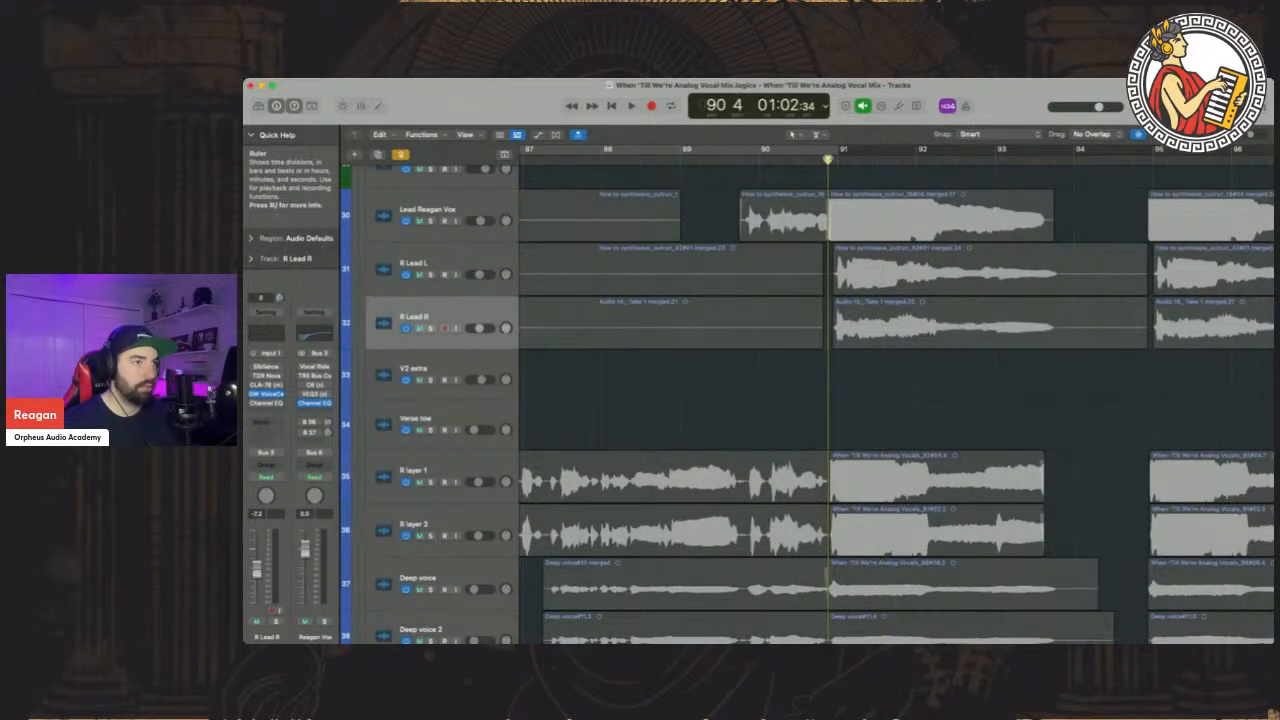
scroll(894, 372, down, 4)
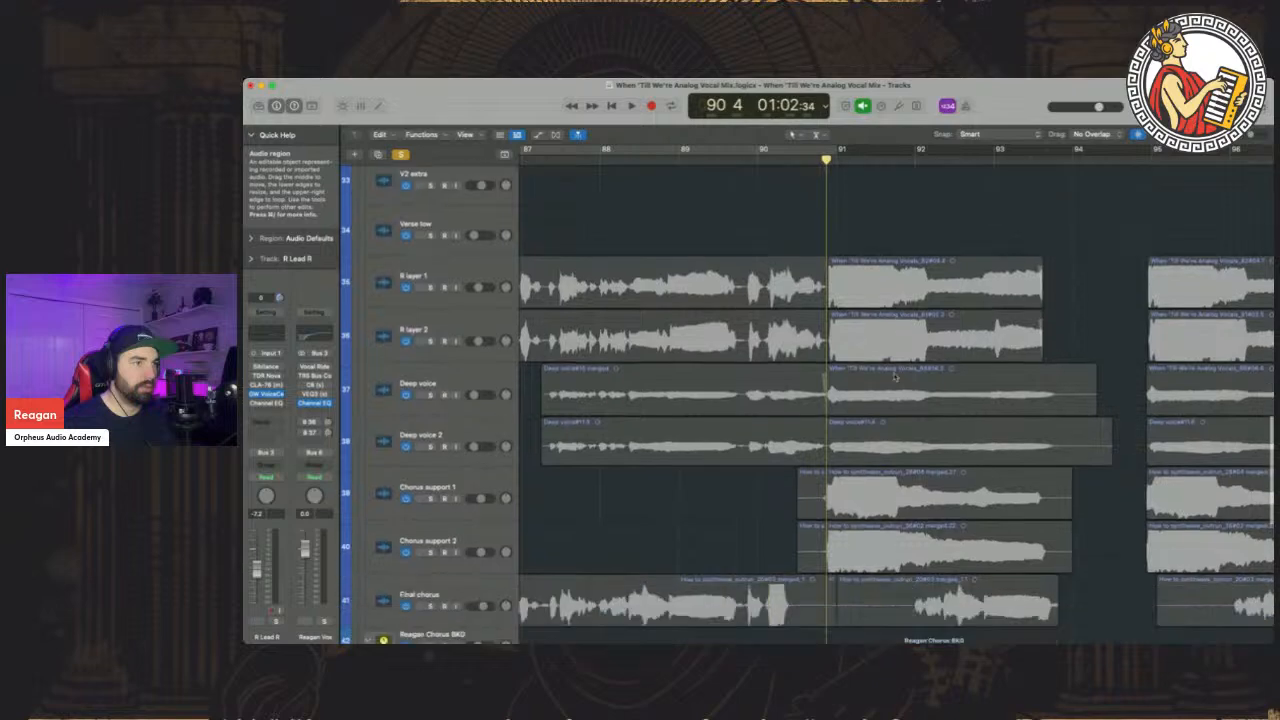
scroll(894, 376, down, 3)
scroll(890, 375, up, 15)
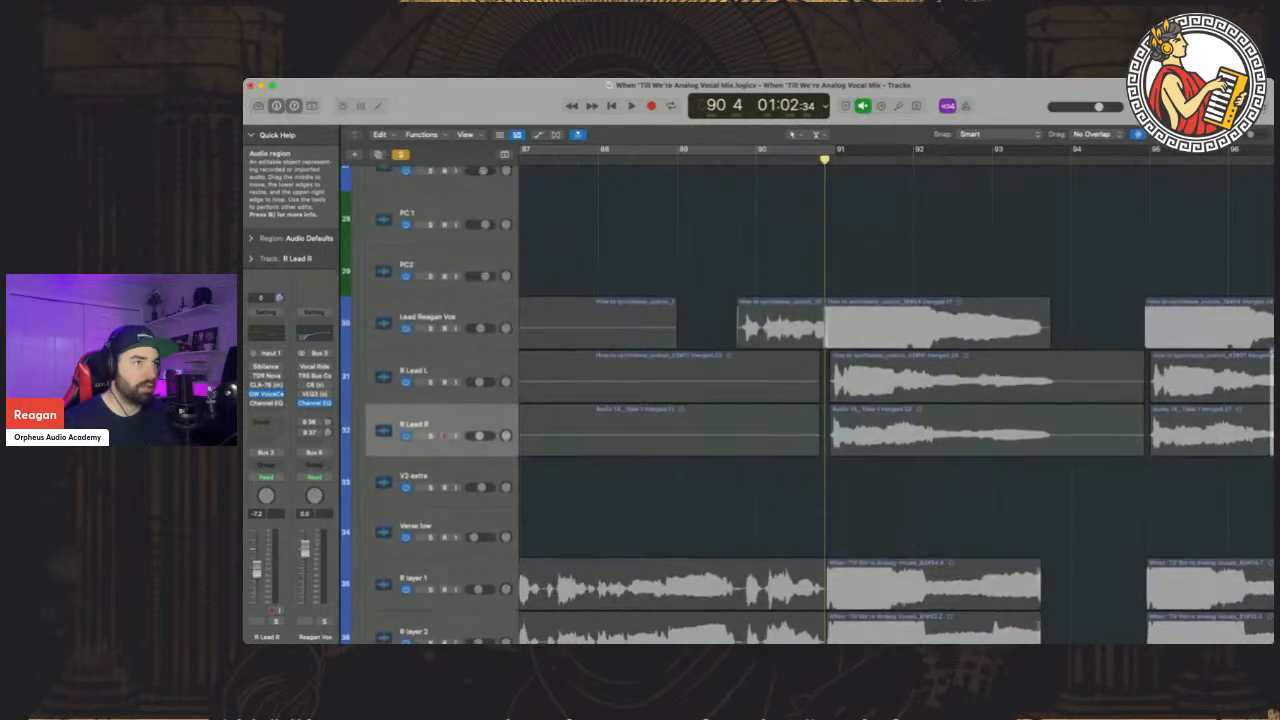
scroll(858, 337, down, 14)
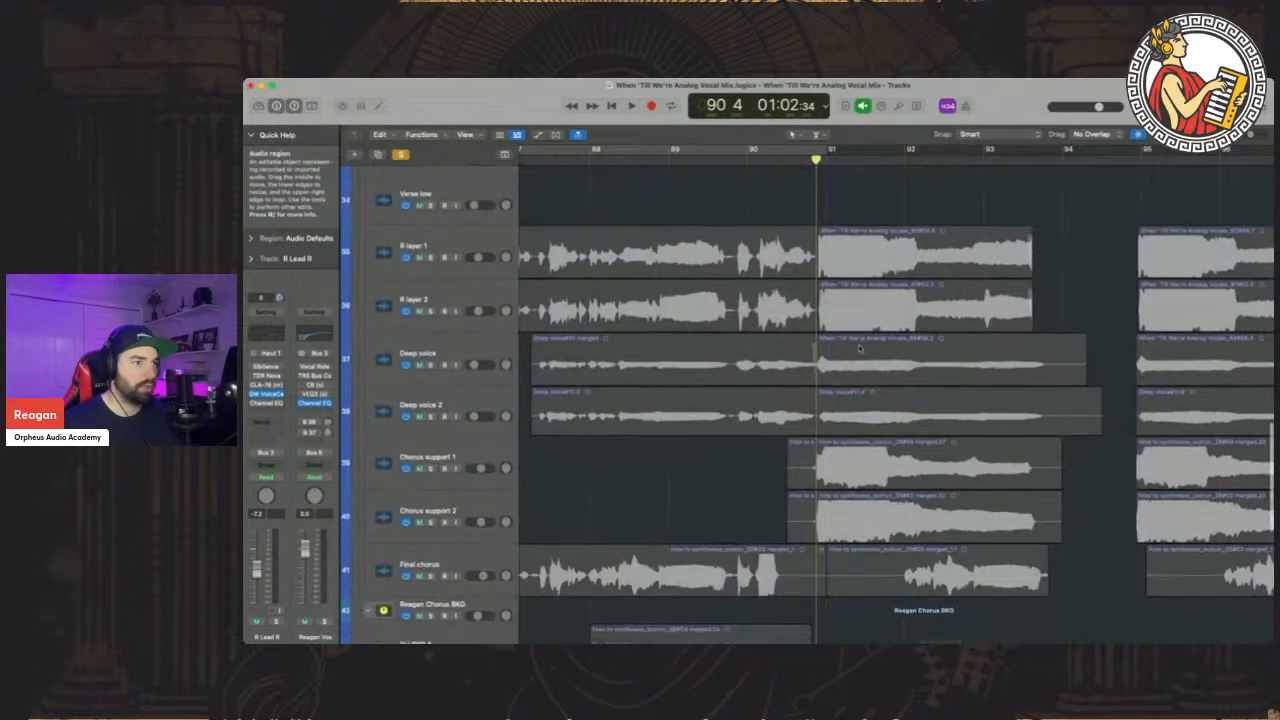
scroll(866, 403, down, 3)
scroll(866, 403, up, 8)
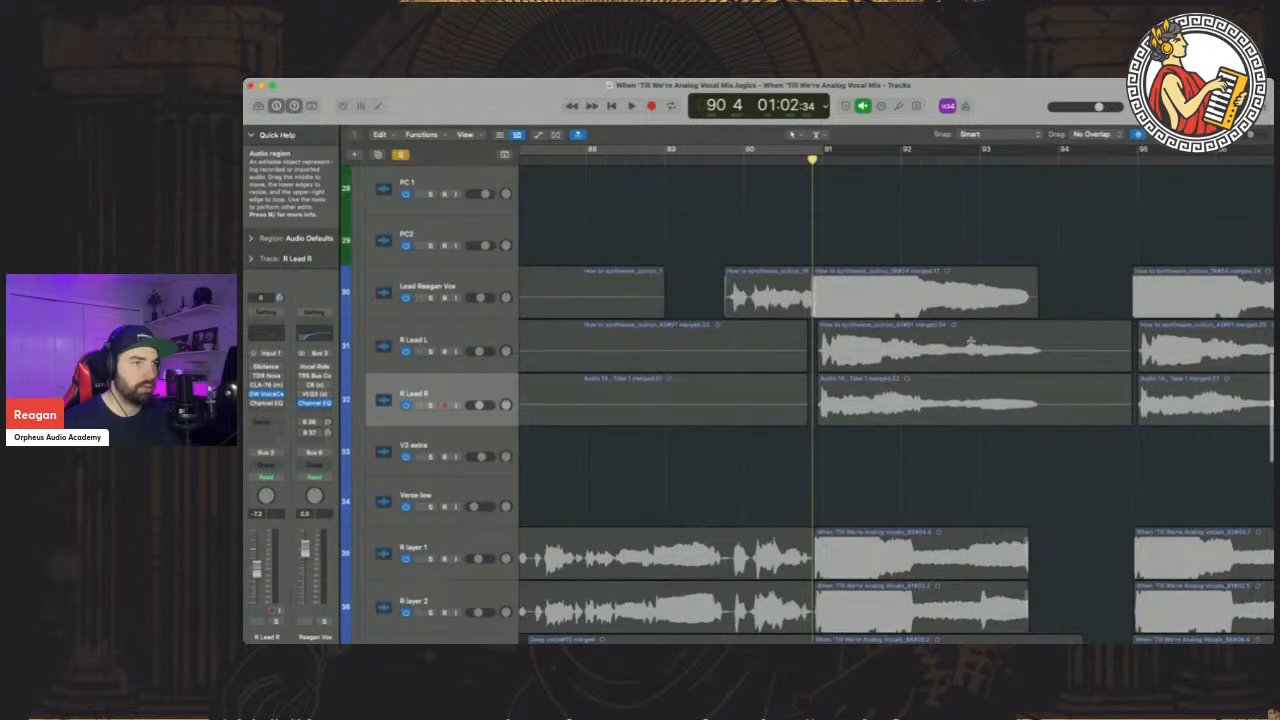
Mute the R Lead L and R Lead R phrase regions at bars 91 and 95
drag(1251, 135, 1246, 137)
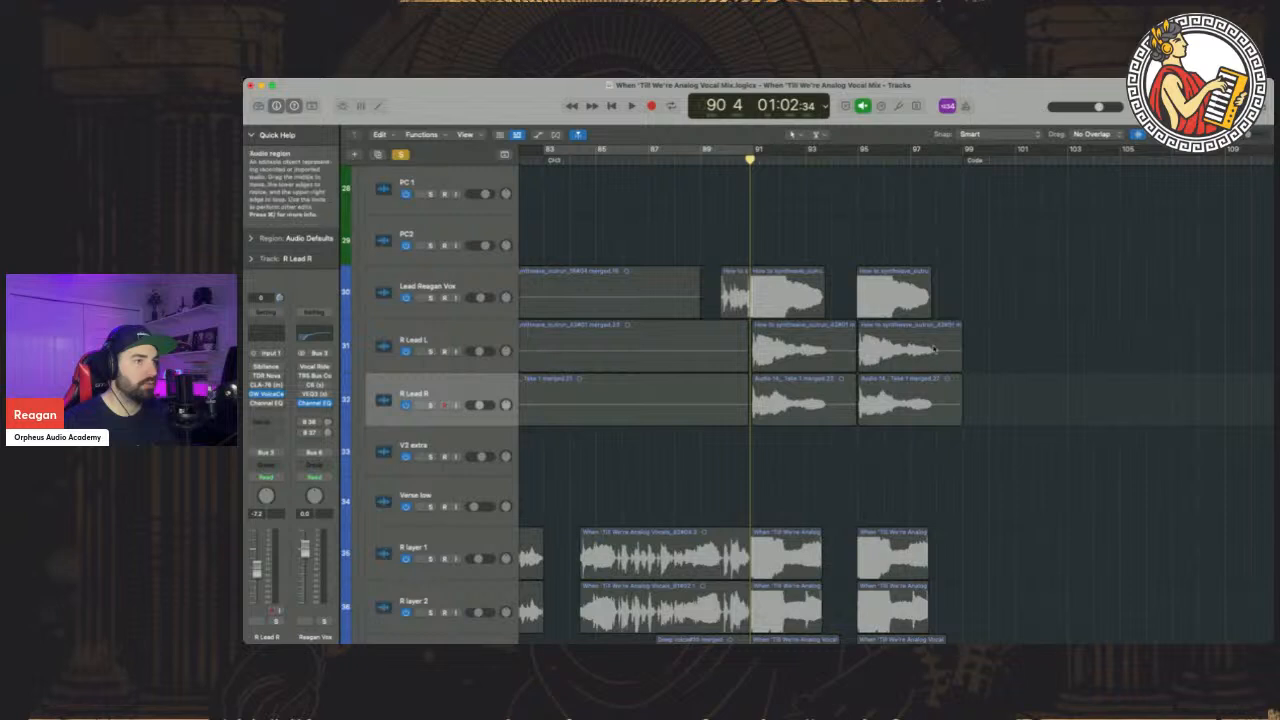
drag(1004, 346, 835, 400)
key(ctrl+m)
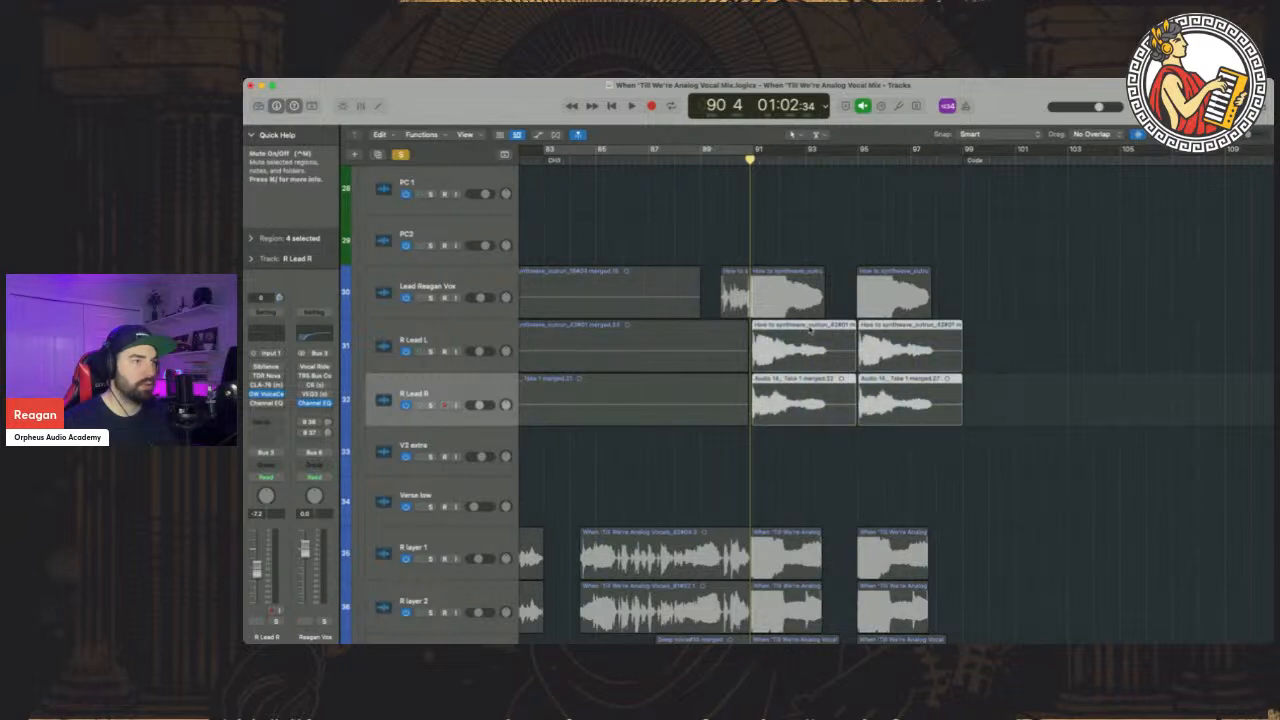
Clear the solos and play the full mix from just before bar 91 through the repeated phrase at bar 95
click(401, 155)
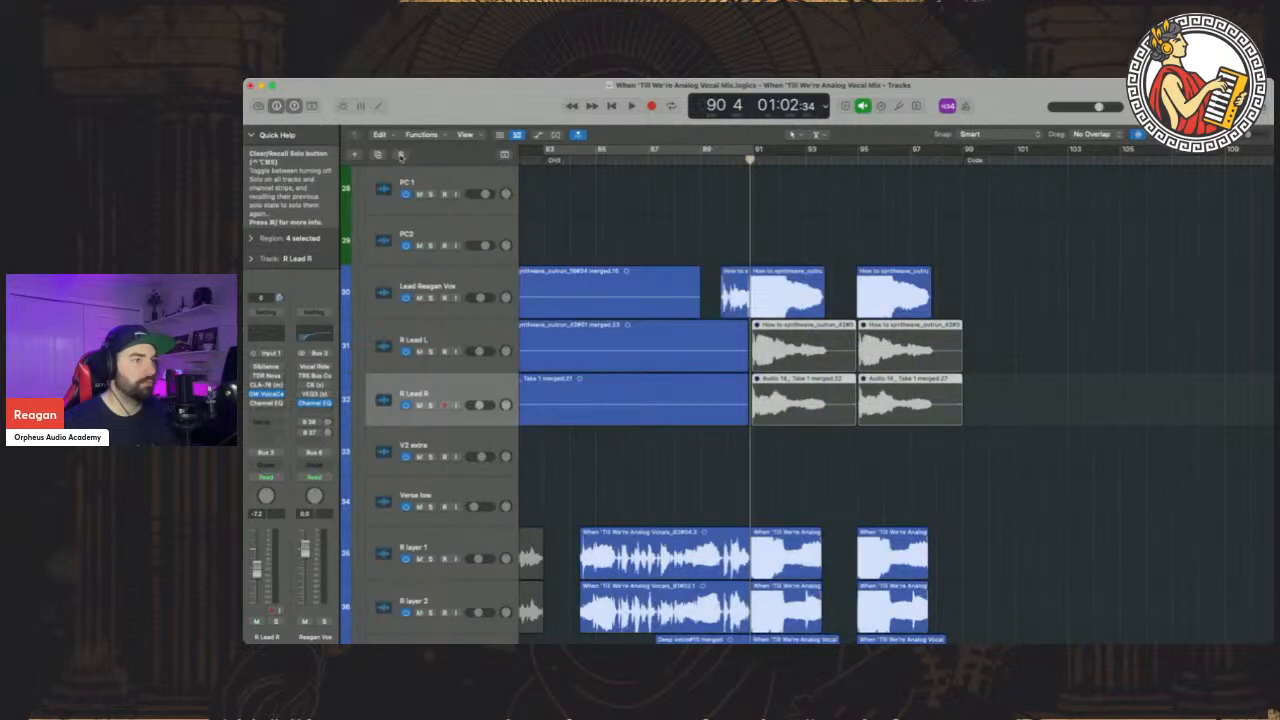
click(734, 160)
key(space)
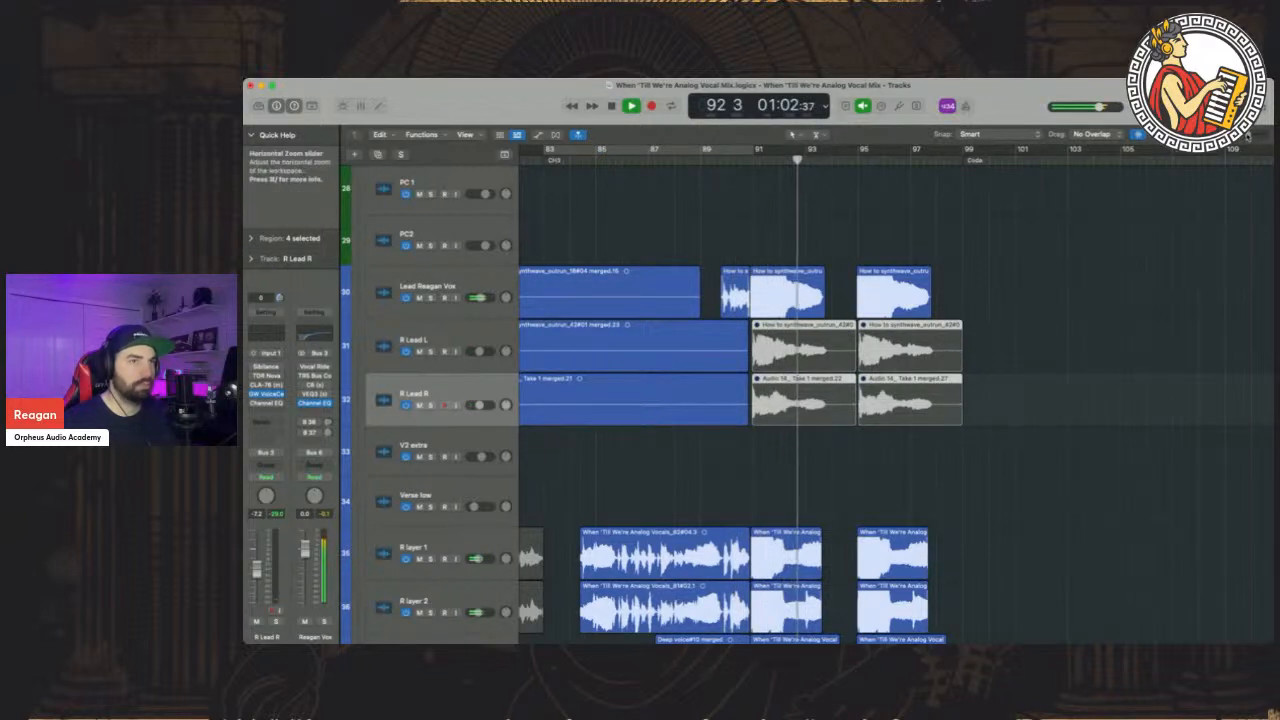
drag(1247, 136, 1256, 136)
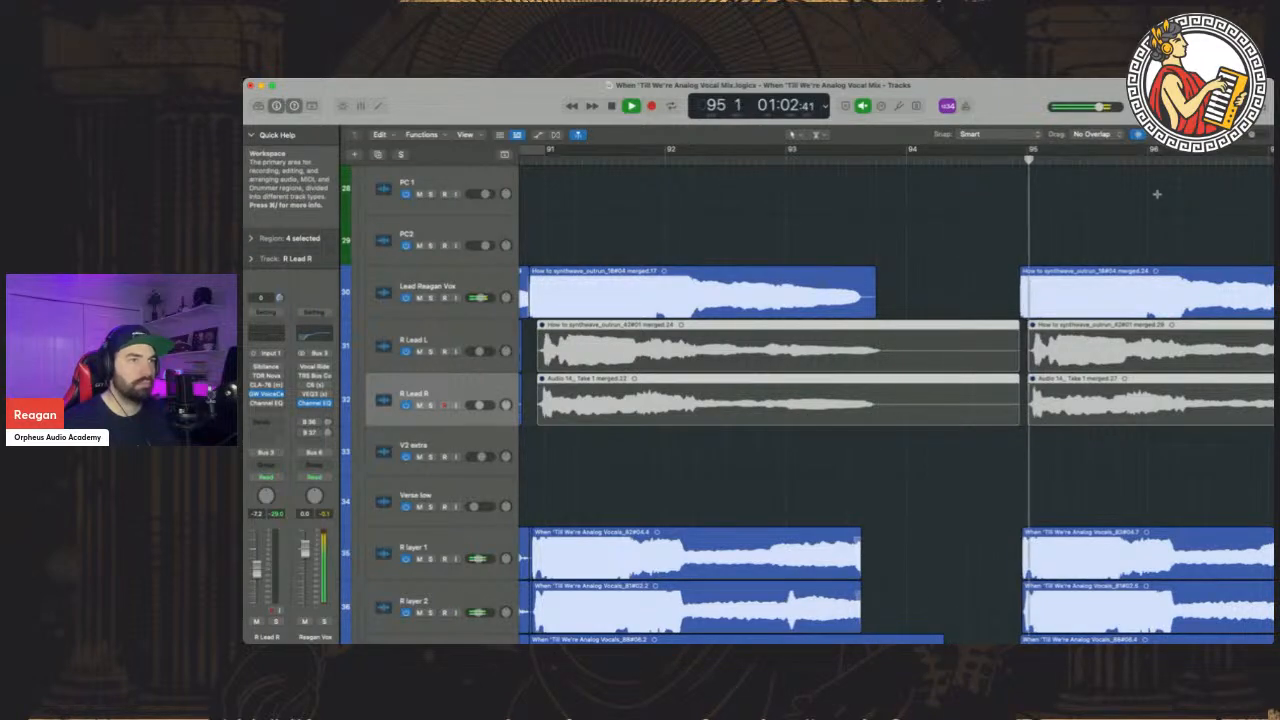
scroll(1127, 205, up, 5)
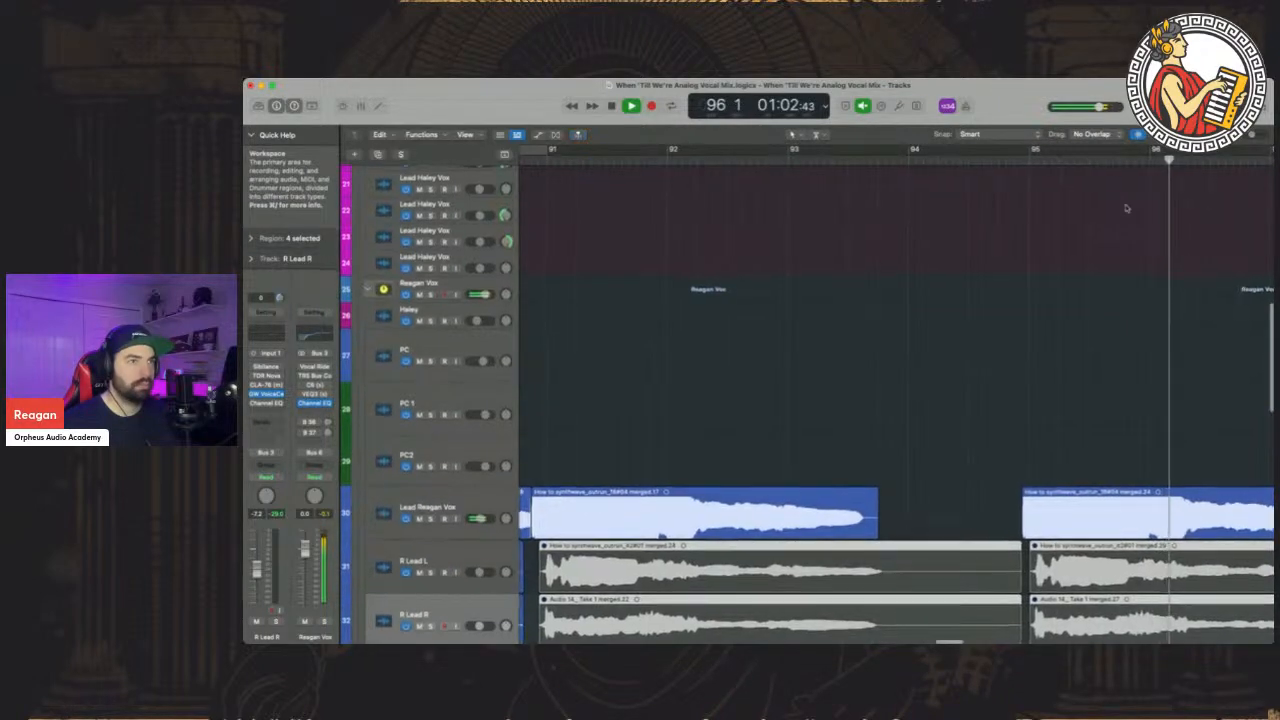
scroll(1124, 208, up, 8)
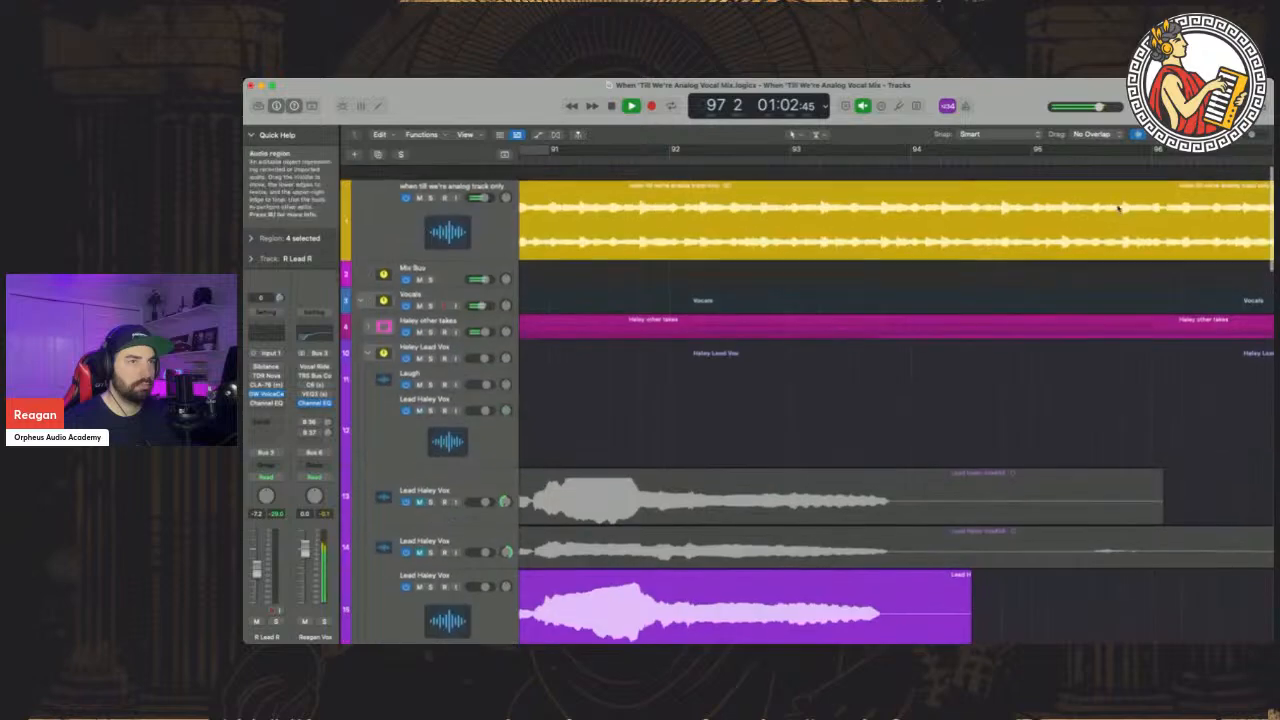
scroll(1115, 200, down, 15)
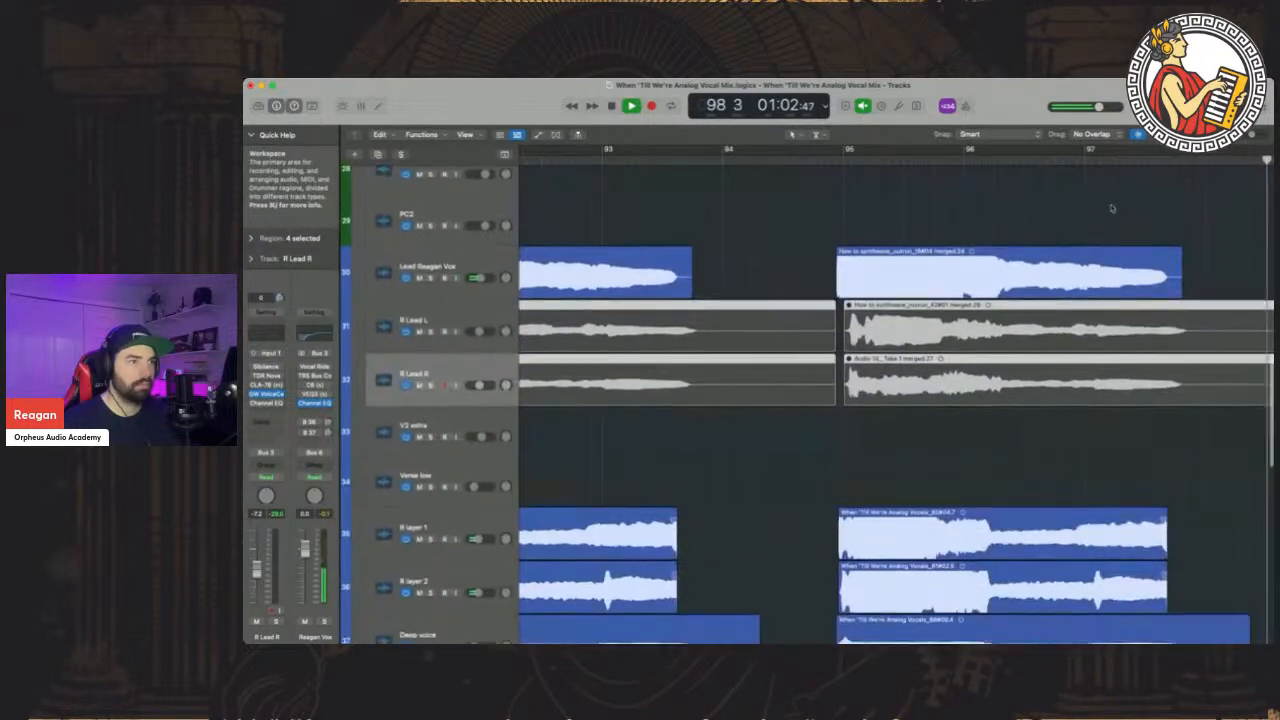
key(space)
Select the repeated phrase regions around bar 95 on all the Reagan layers and shift them slightly earlier
drag(838, 160, 828, 160)
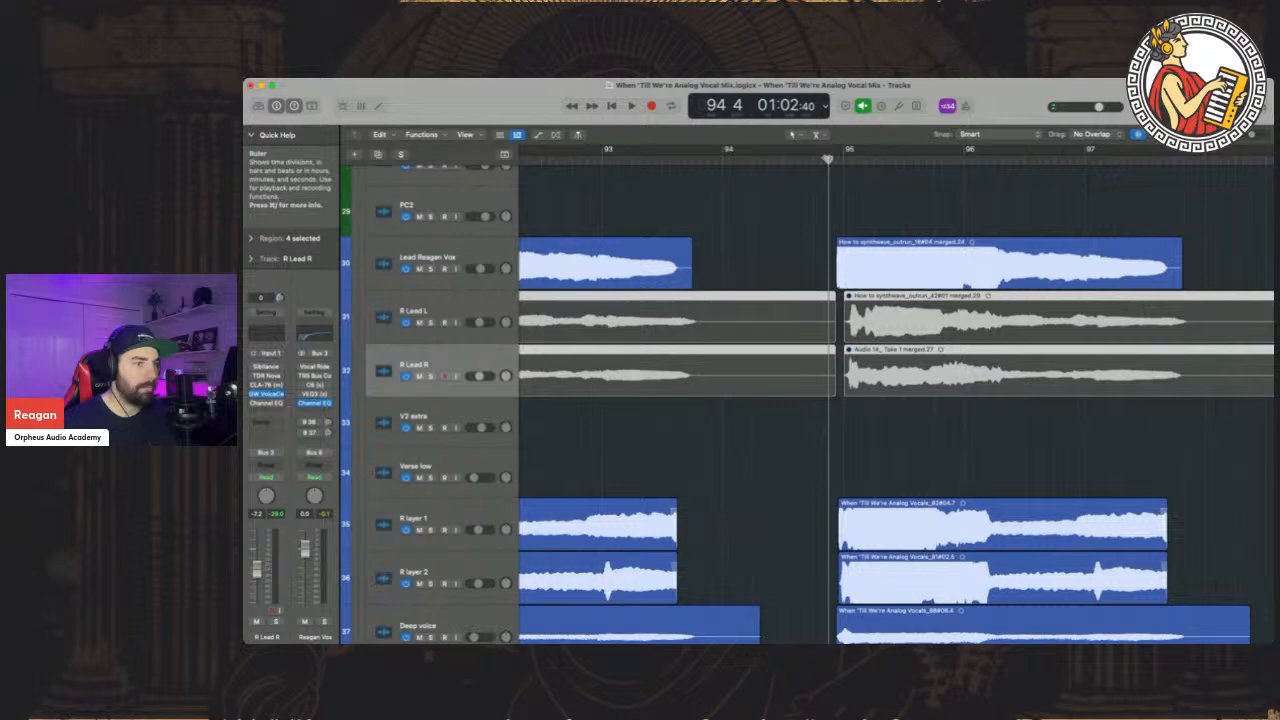
scroll(897, 400, left, 5)
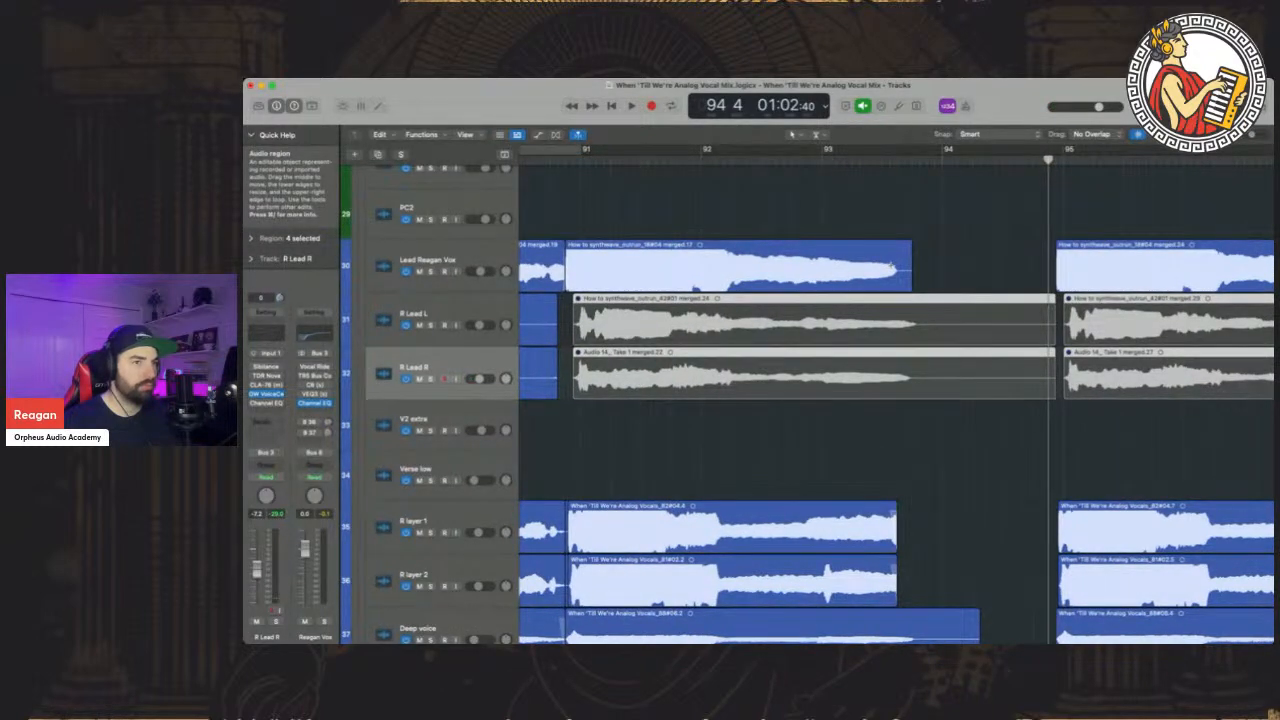
scroll(892, 268, right, 5)
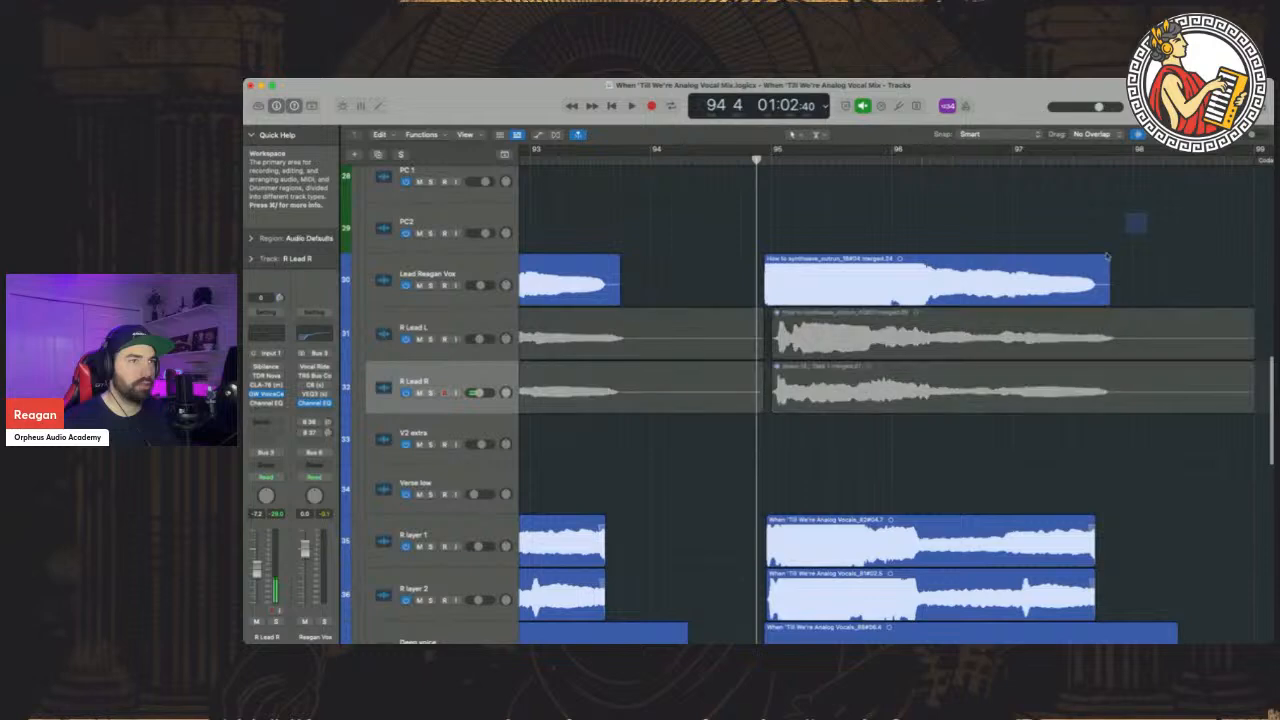
drag(1107, 257, 866, 606)
scroll(874, 343, up, 8)
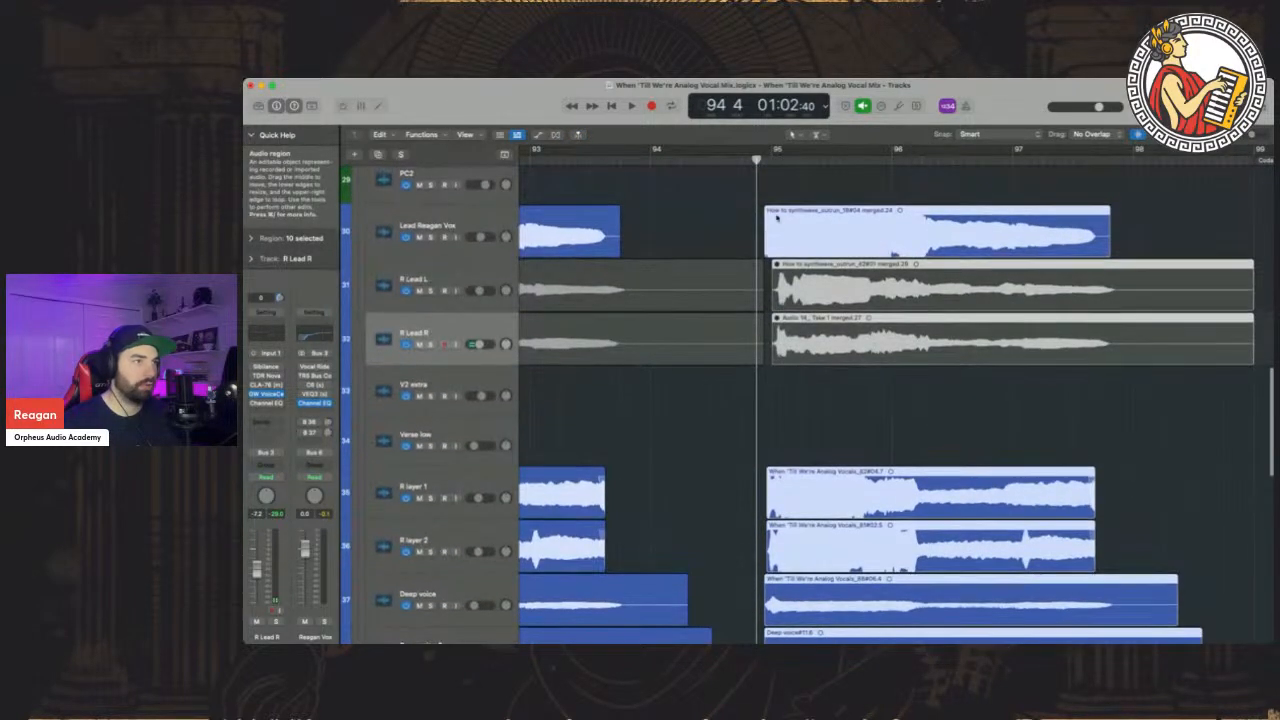
drag(779, 210, 769, 210)
Play the full mix from bar 94 to check the timing of the shifted repeated phrase
click(658, 160)
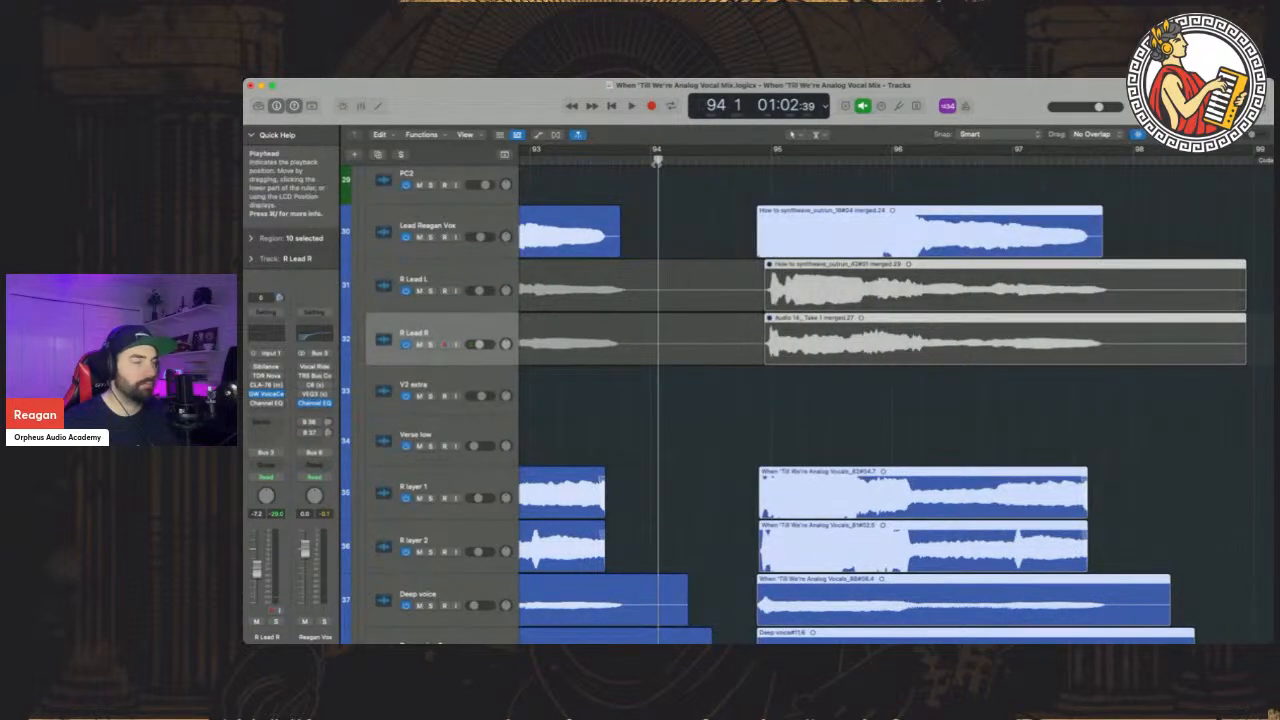
key(space)
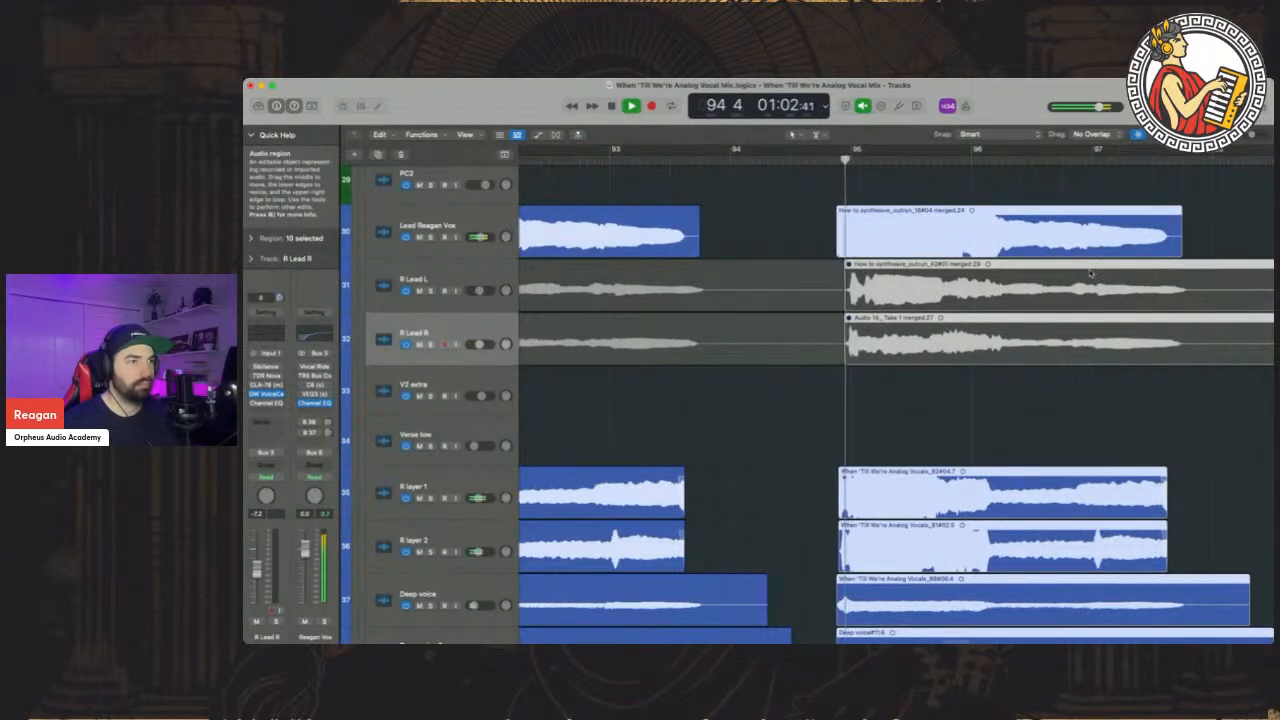
drag(1253, 135, 1234, 136)
scroll(1048, 200, up, 5)
scroll(1048, 200, up, 1)
key(space)
Collapse the Reagan Chorus BKG track stack and look over the arrangement from the Reagan layers up to the Haley vocal tracks
scroll(957, 269, down, 10)
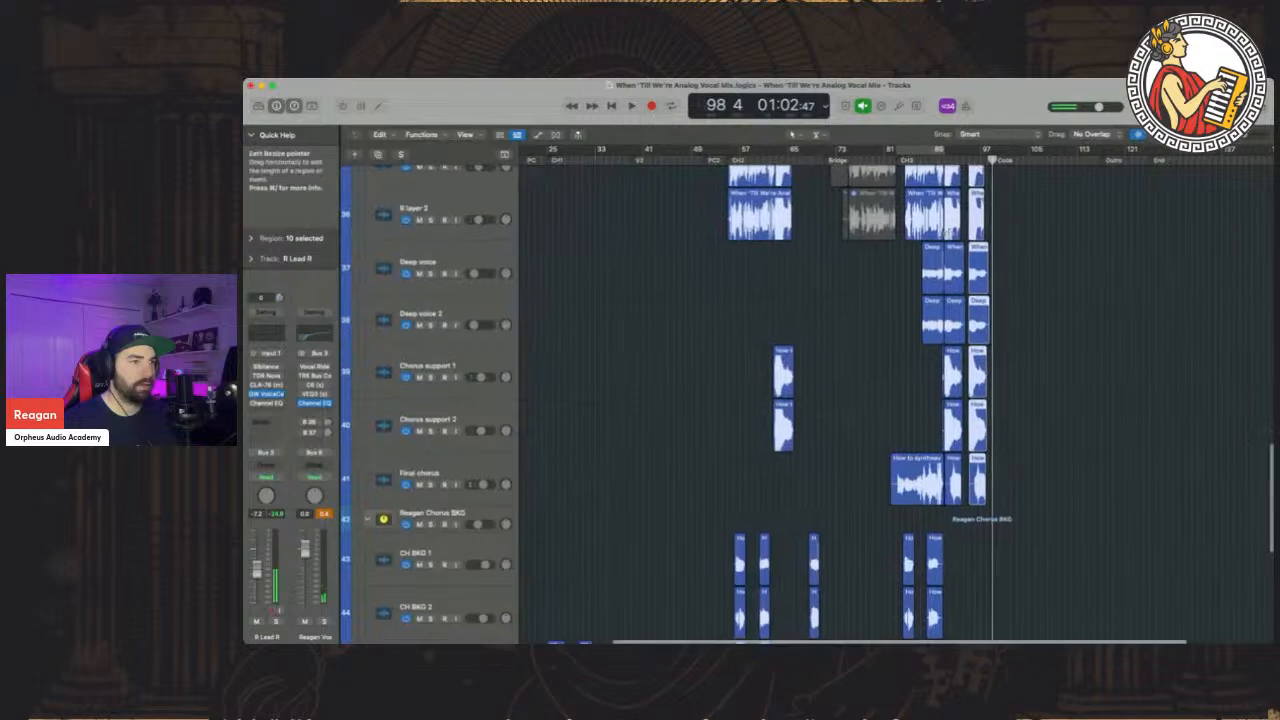
scroll(950, 230, down, 5)
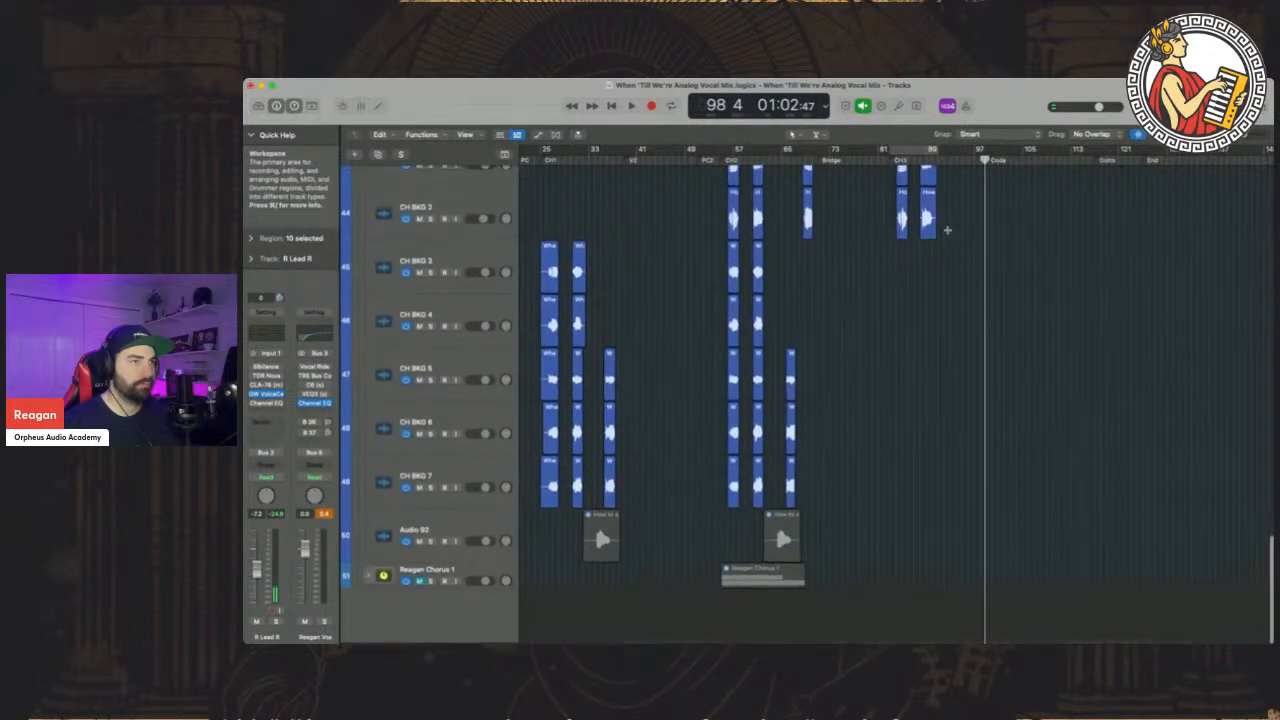
scroll(950, 230, left, 3)
scroll(660, 270, up, 3)
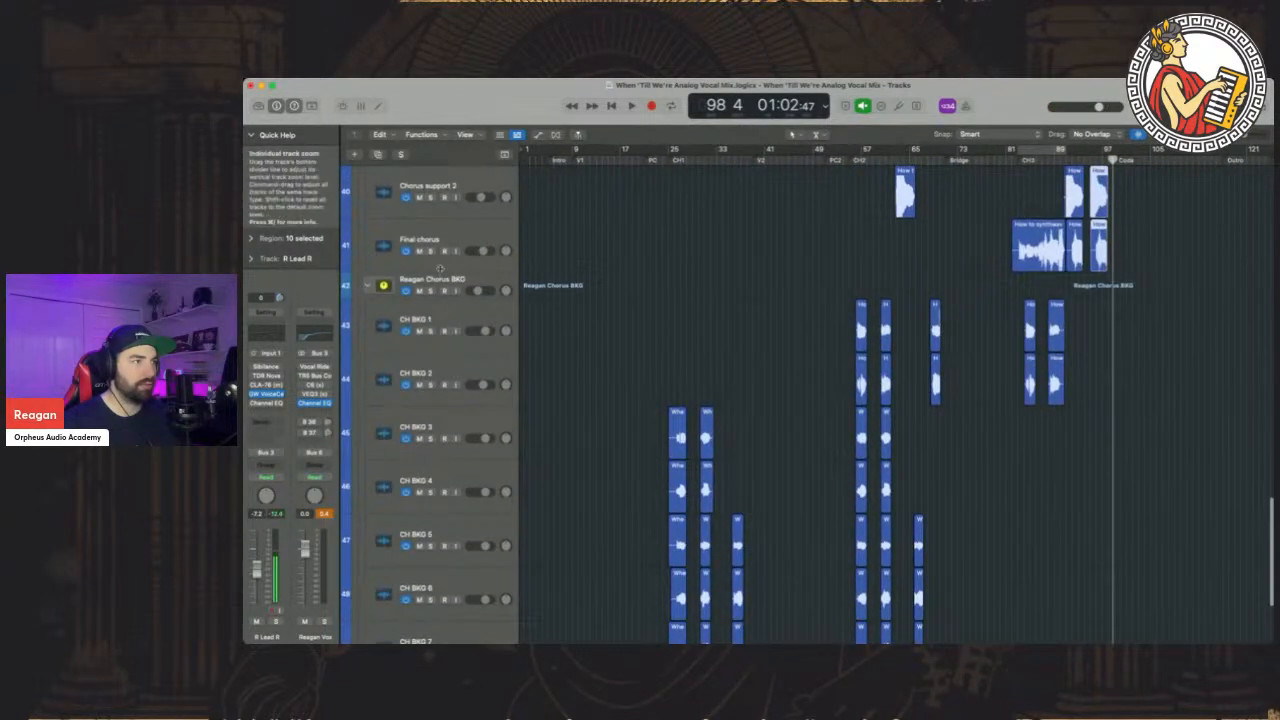
click(370, 289)
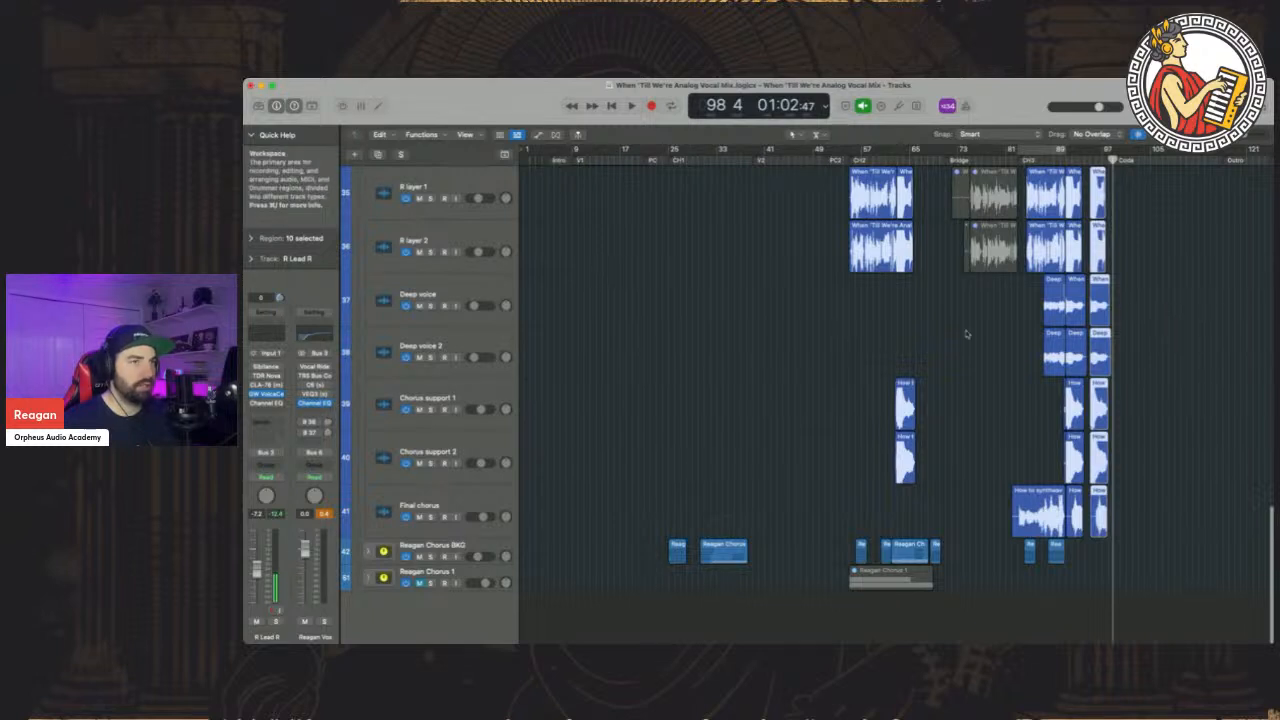
scroll(966, 334, up, 4)
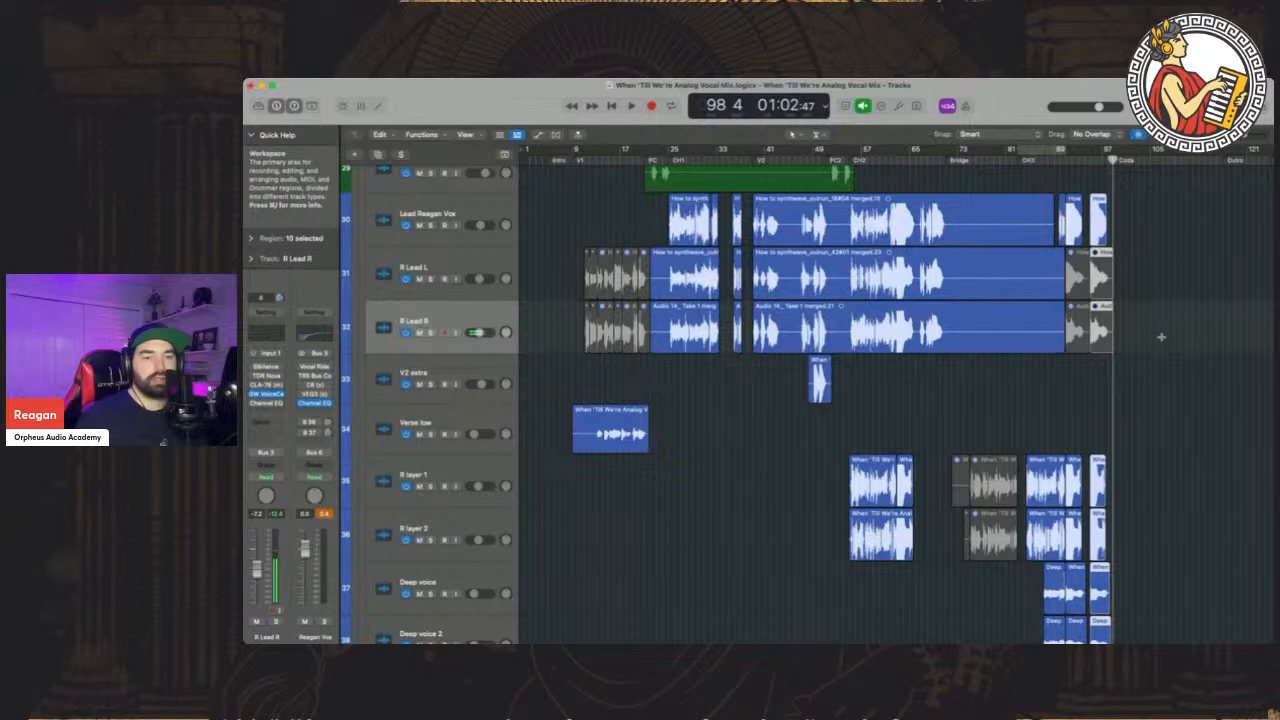
drag(1249, 135, 1243, 135)
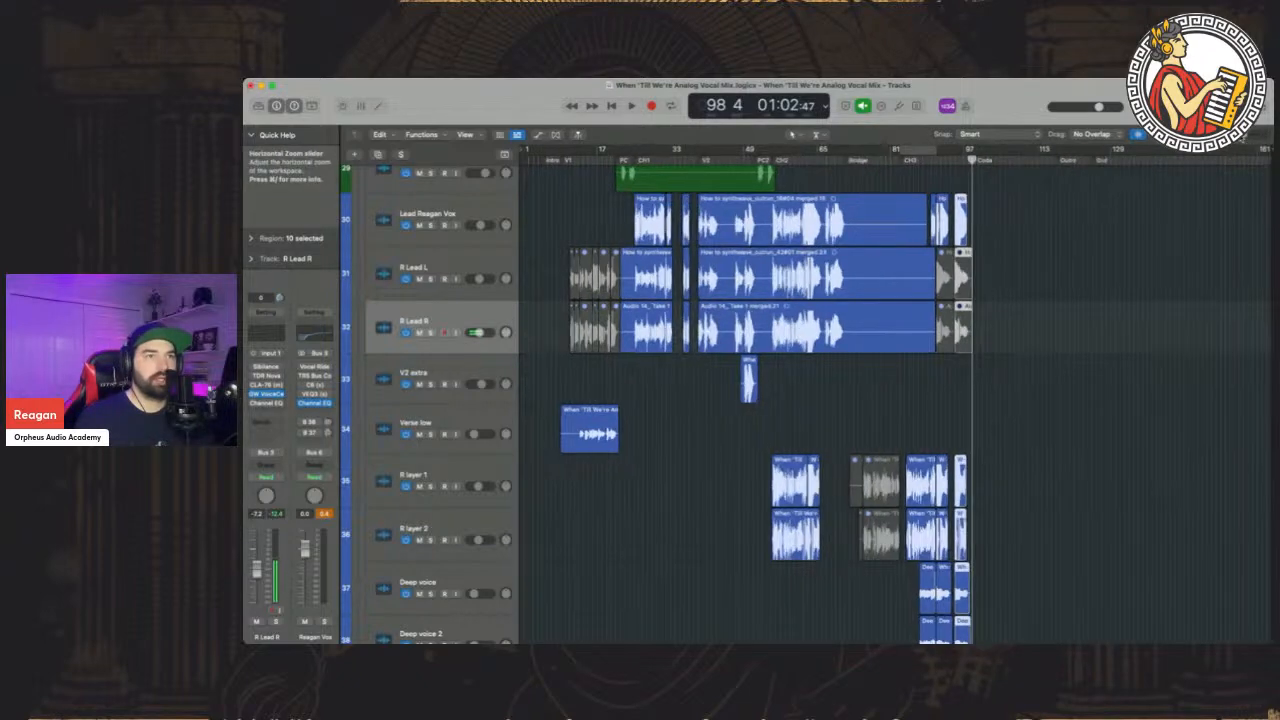
scroll(1183, 193, up, 6)
scroll(1183, 193, up, 3)
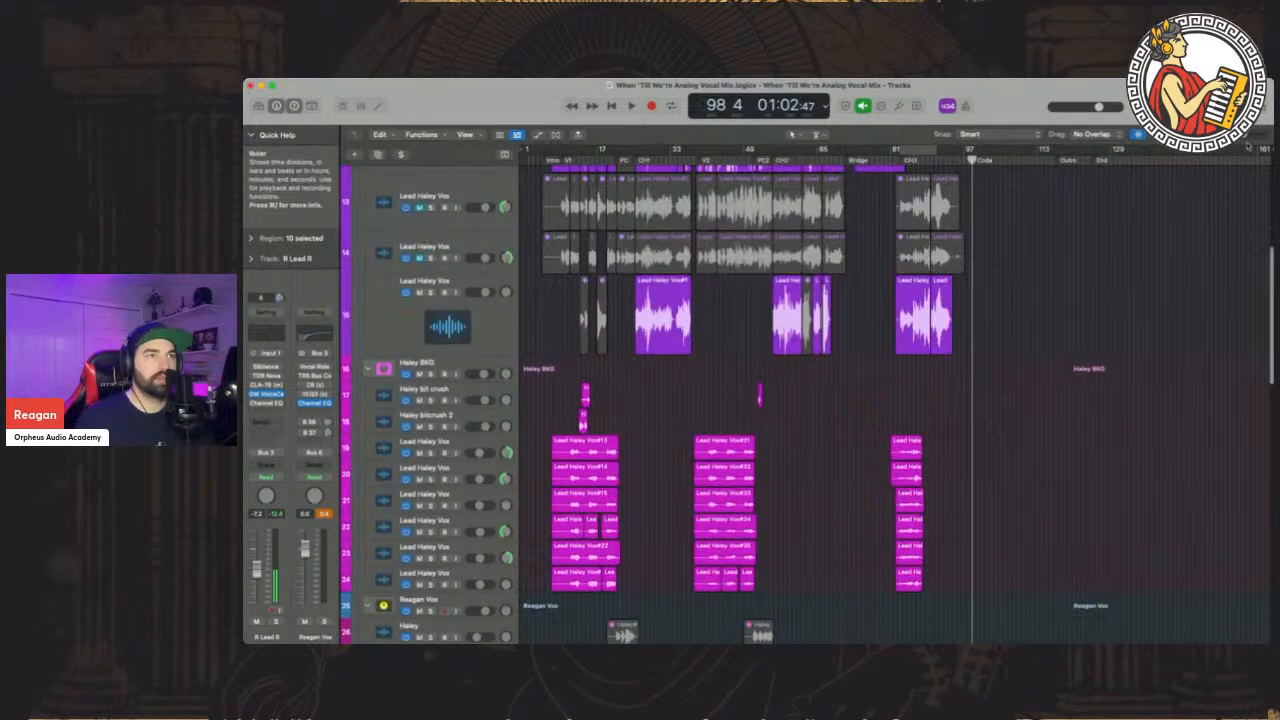
Look over the arrangement between the Reagan layers, the Haley BKG tracks and the Haley lead vocals up to the instrumental track
drag(1244, 136, 1249, 136)
scroll(1034, 266, left, 6)
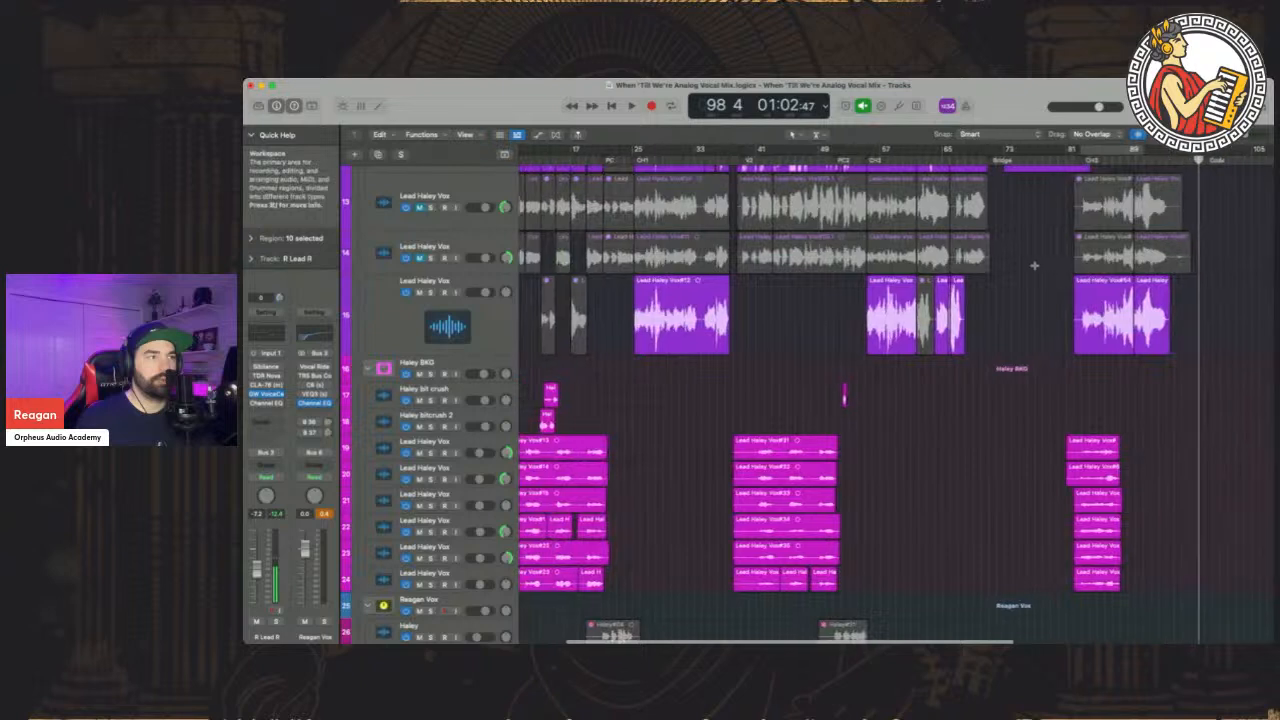
scroll(1037, 267, right, 2)
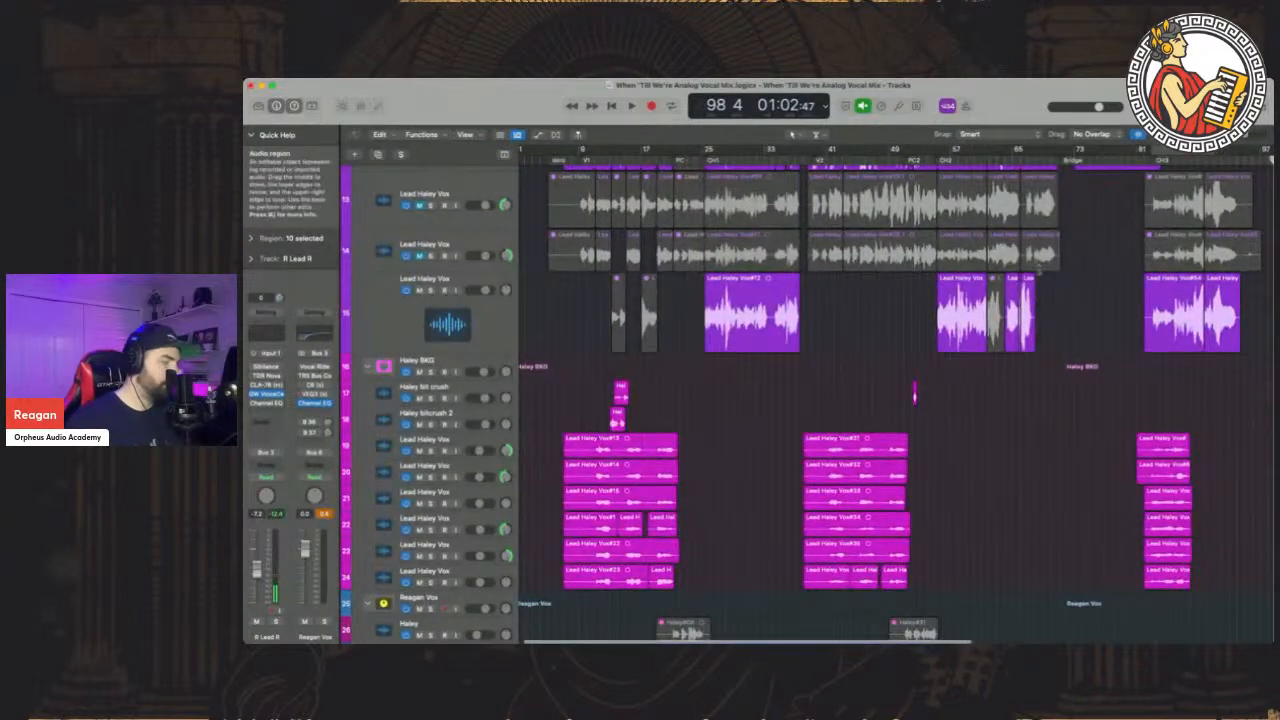
scroll(1135, 268, right, 4)
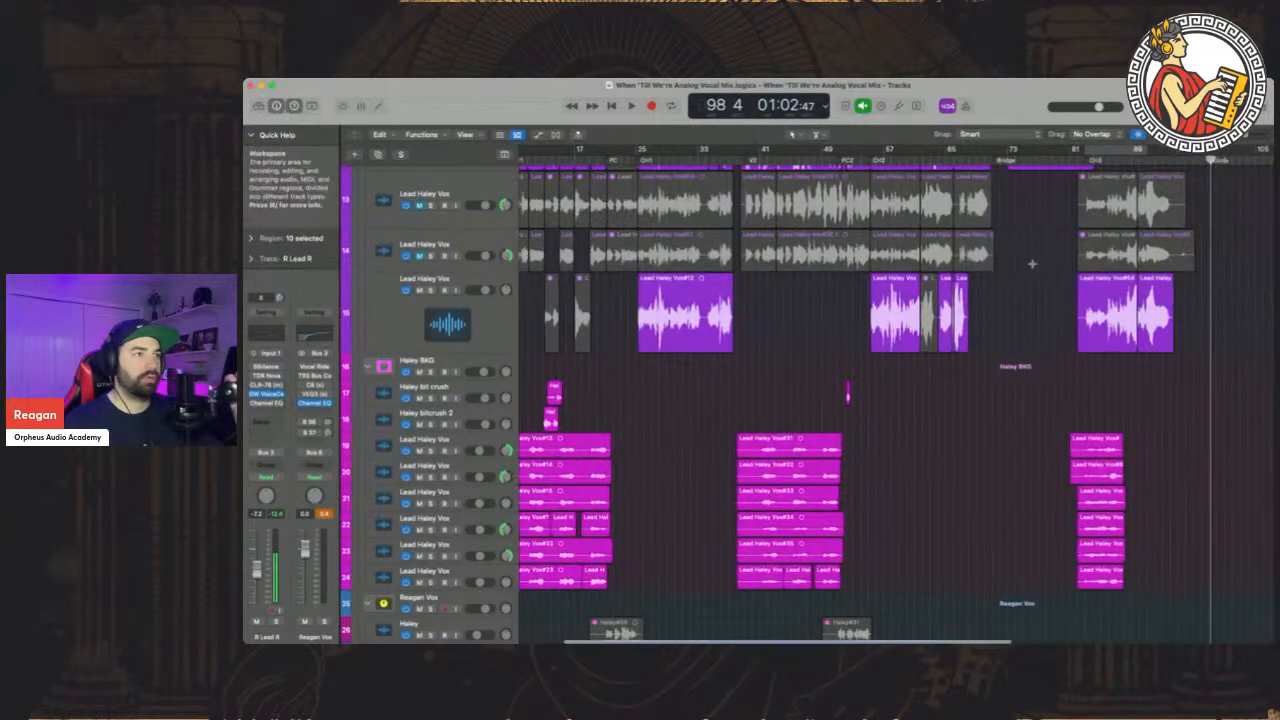
scroll(1050, 266, left, 4)
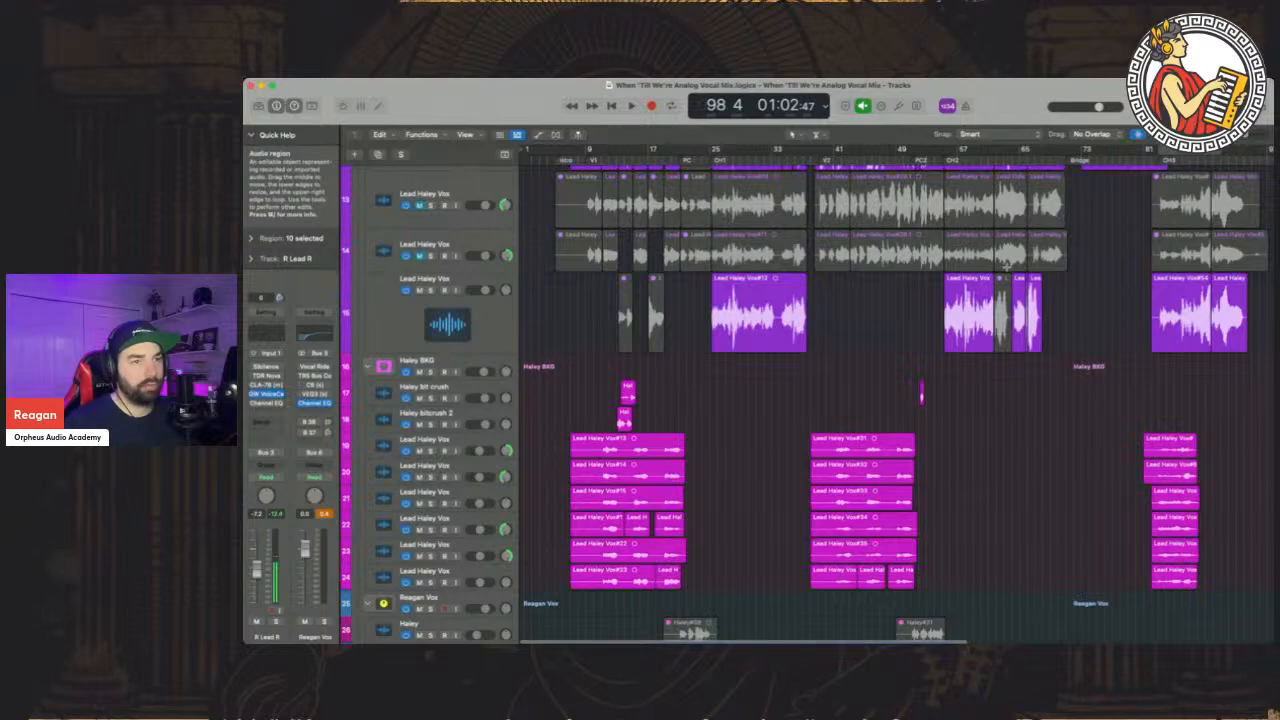
scroll(1006, 268, down, 10)
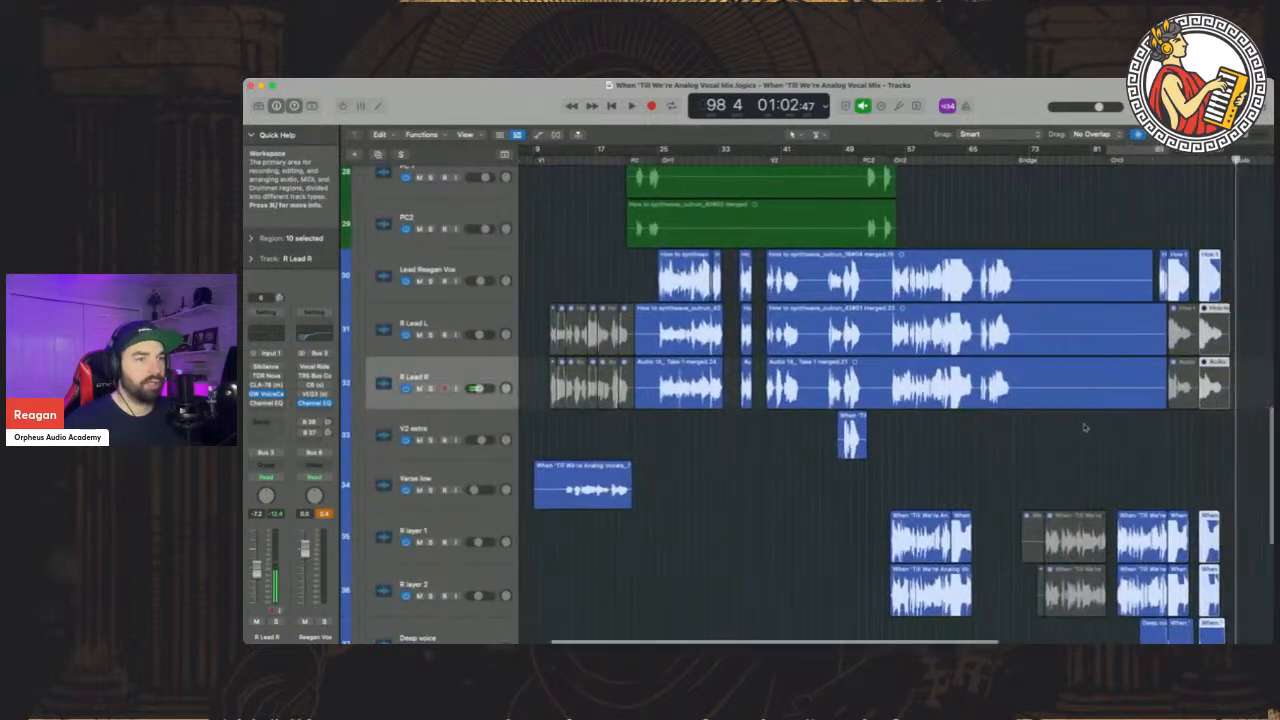
scroll(1084, 427, down, 2)
scroll(1084, 427, right, 2)
scroll(1084, 427, up, 2)
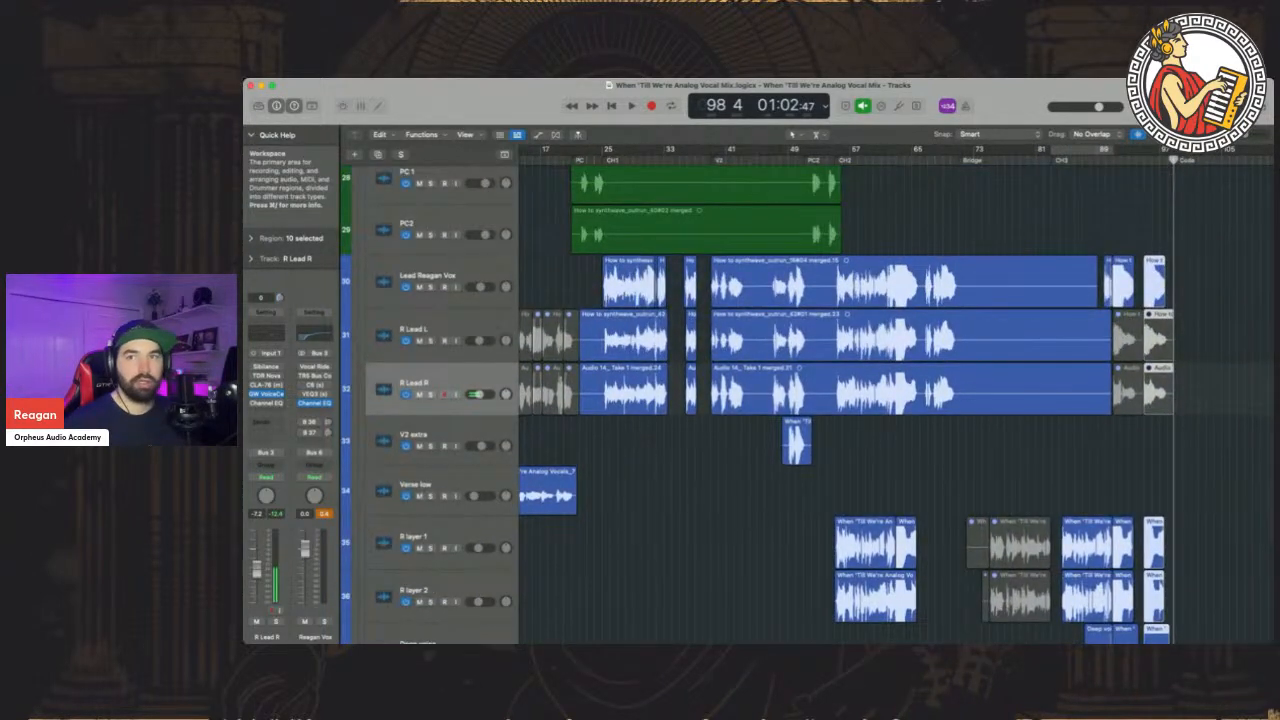
scroll(854, 397, down, 3)
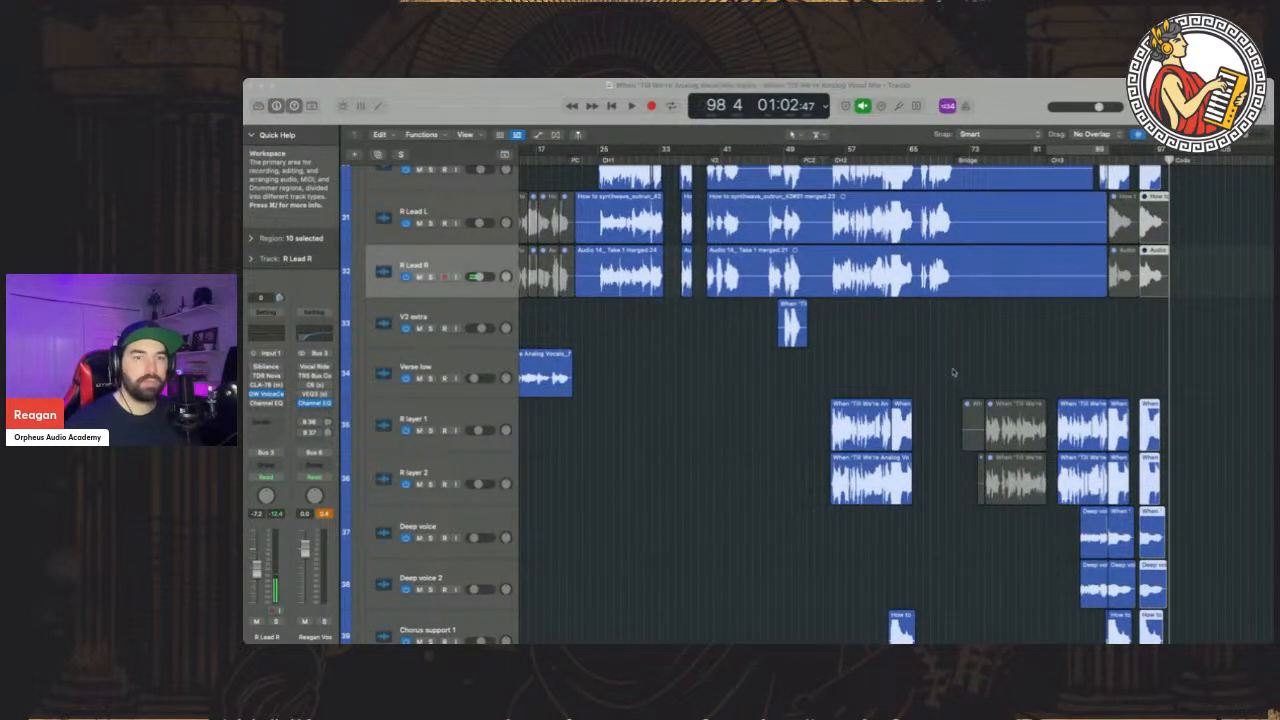
scroll(960, 376, up, 3)
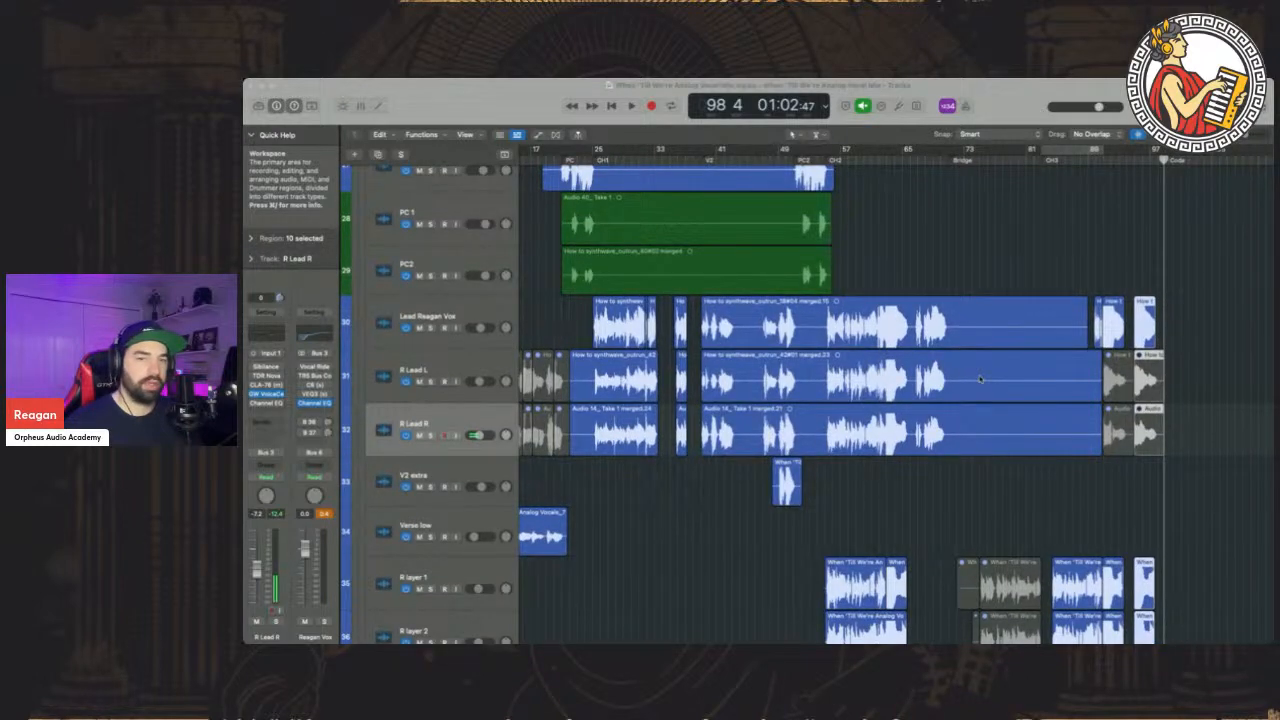
scroll(955, 378, up, 10)
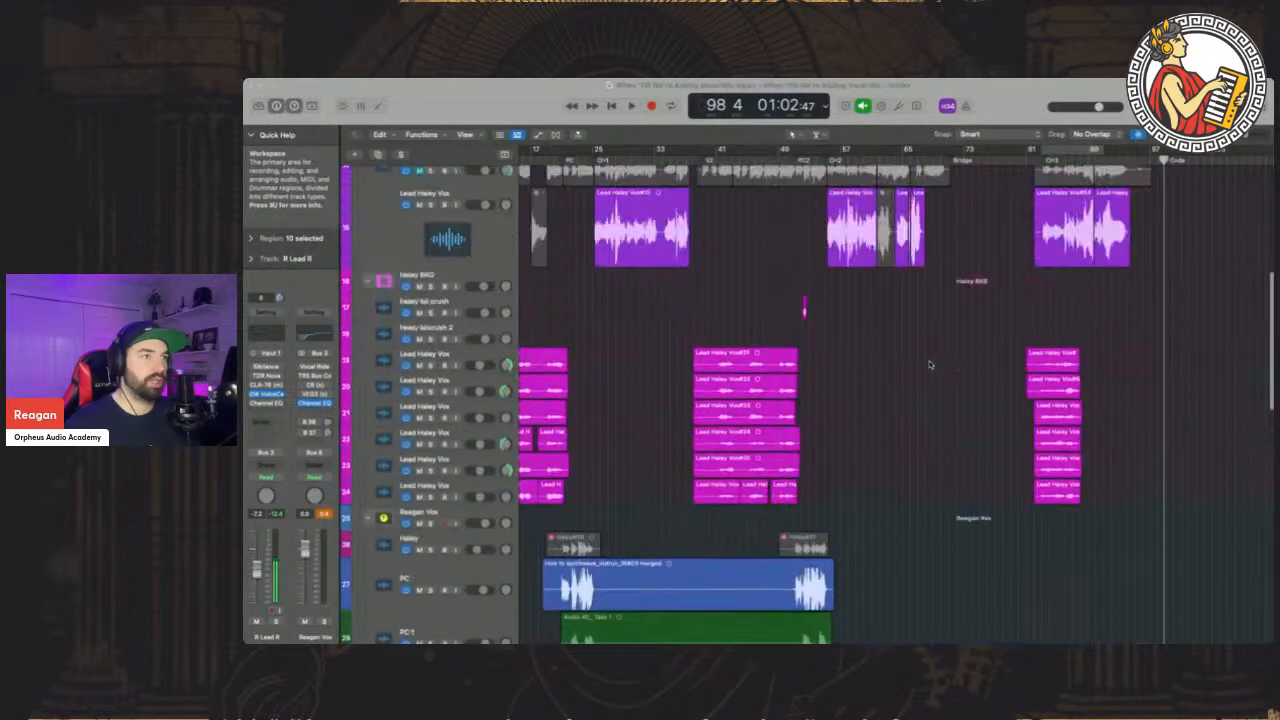
drag(1249, 136, 1253, 136)
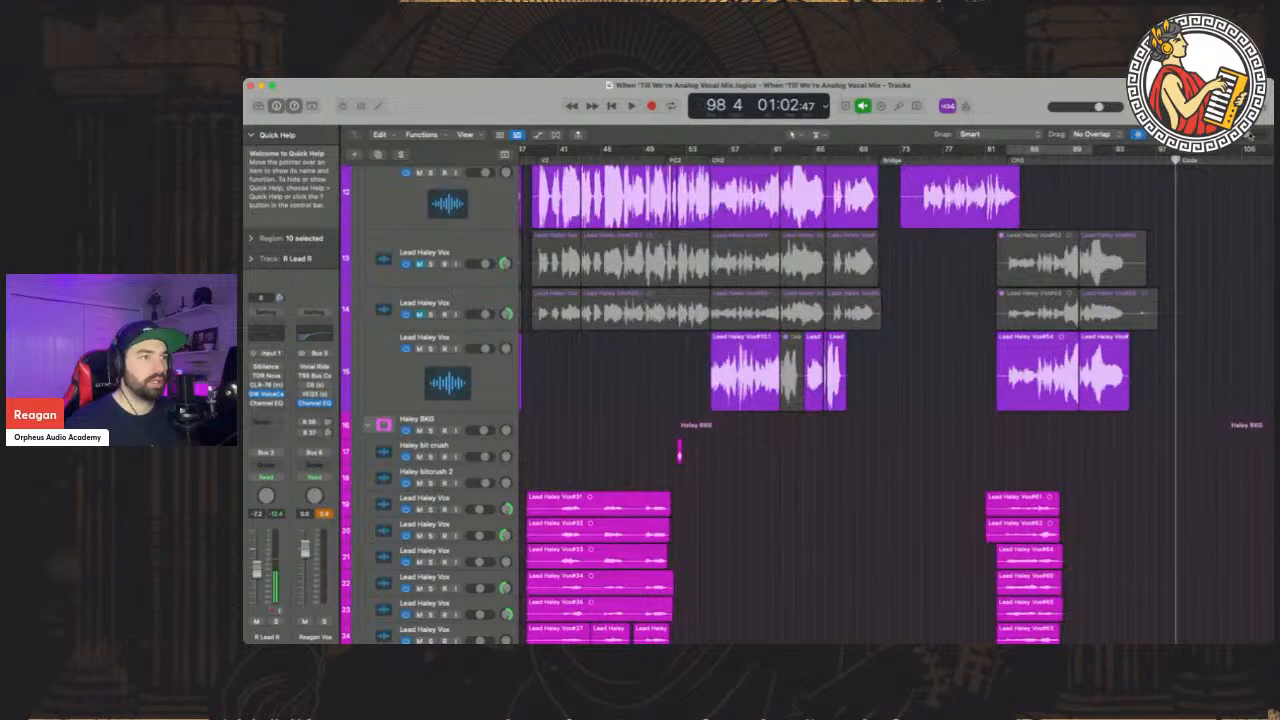
scroll(1018, 192, left, 5)
scroll(1018, 192, up, 5)
scroll(1018, 192, left, 5)
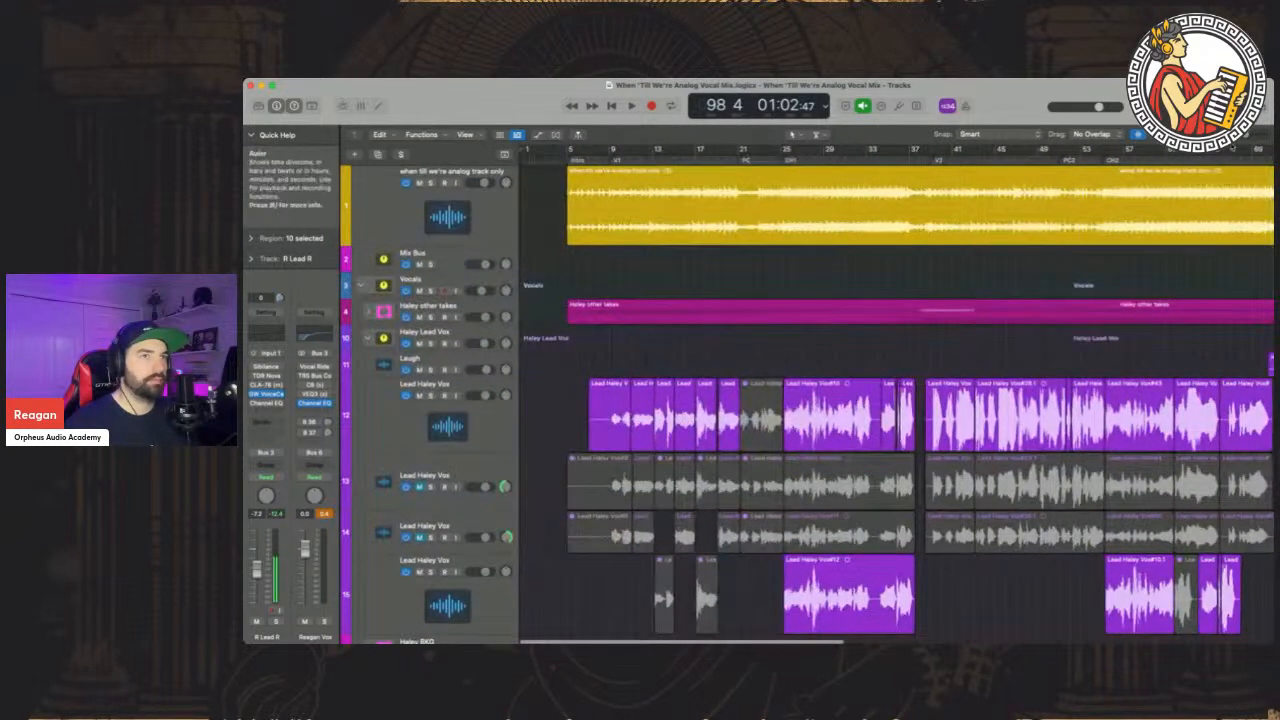
drag(1253, 136, 1249, 136)
scroll(1122, 305, down, 3)
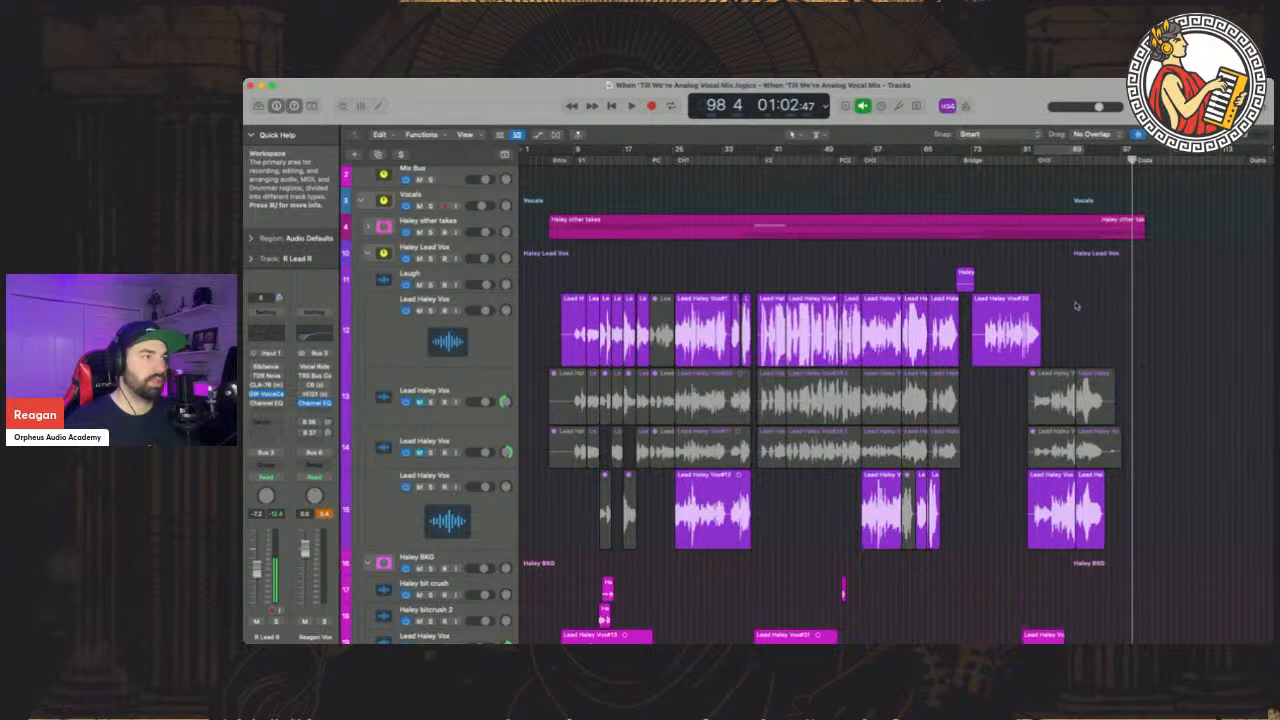
drag(1076, 305, 540, 322)
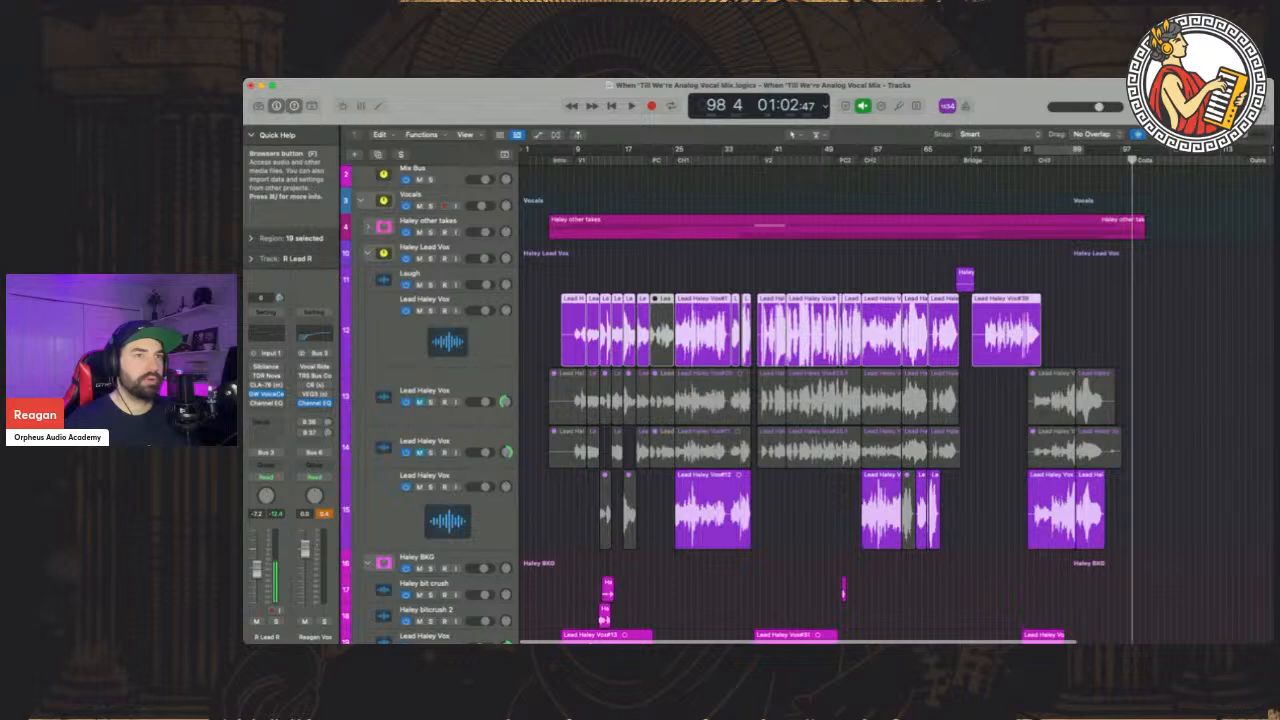
Trim the silent start of the first chorus 3 region on the lower unmuted Lead Haley Vox track by about one bar
drag(1247, 138, 1254, 138)
scroll(1158, 329, right, 10)
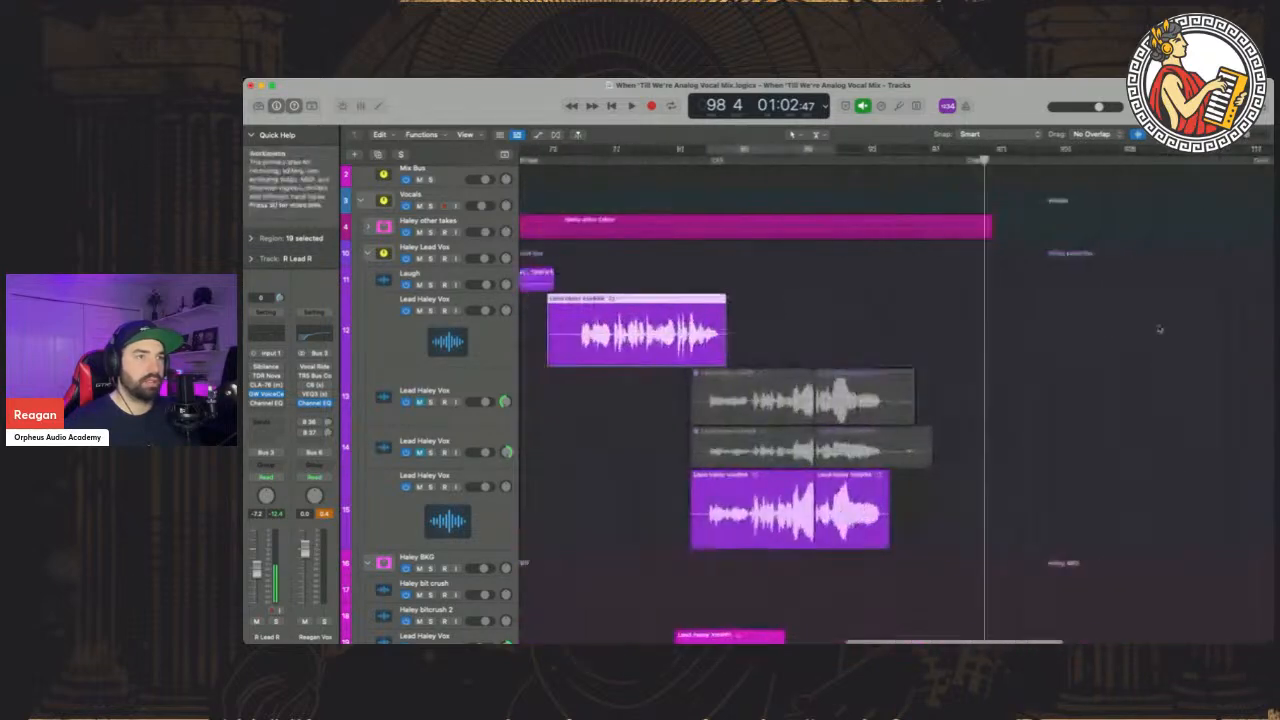
scroll(1158, 329, left, 2)
click(786, 549)
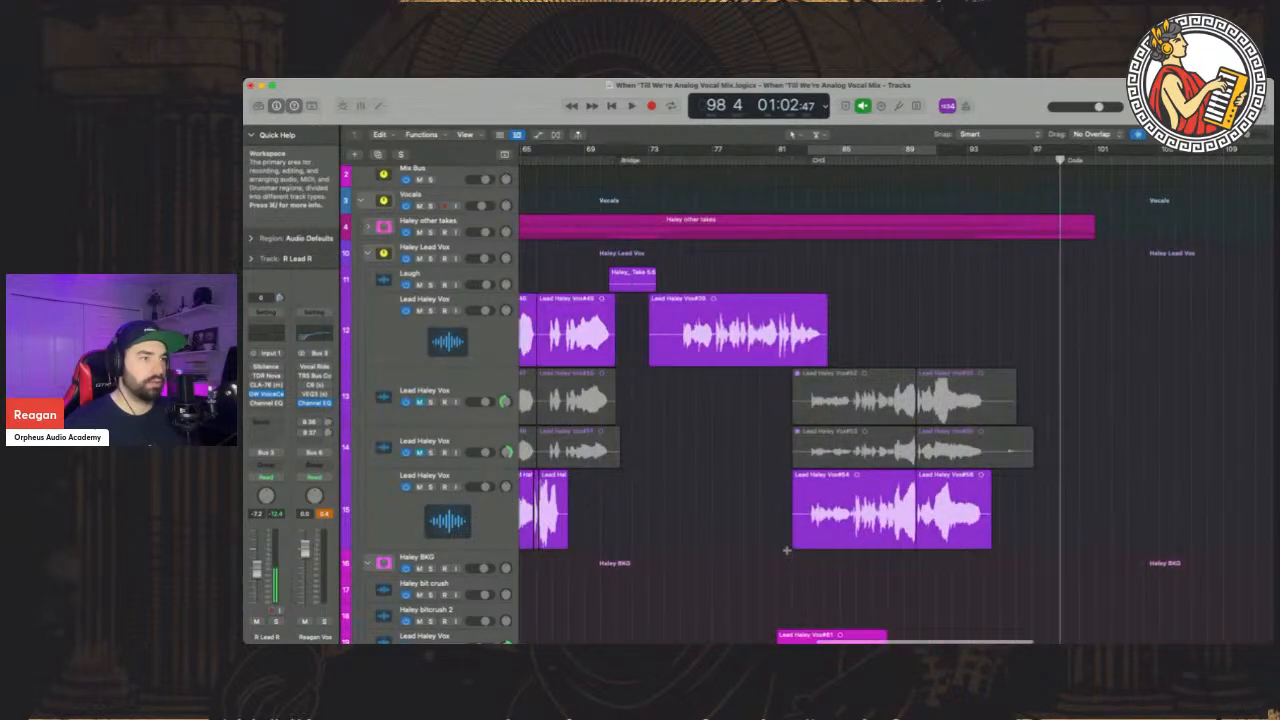
drag(793, 547, 808, 514)
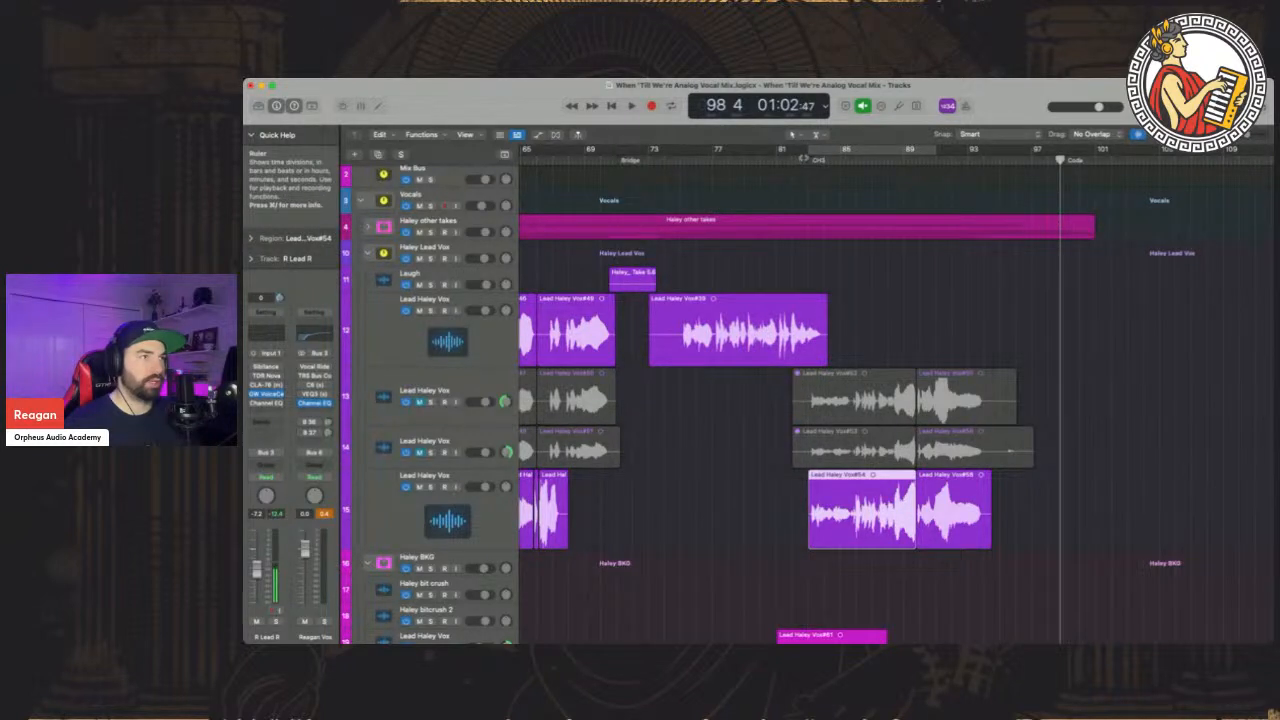
Play the full mix from about bar 82 to check the vocal entrance of the trimmed chorus 3 region
click(804, 158)
key(space)
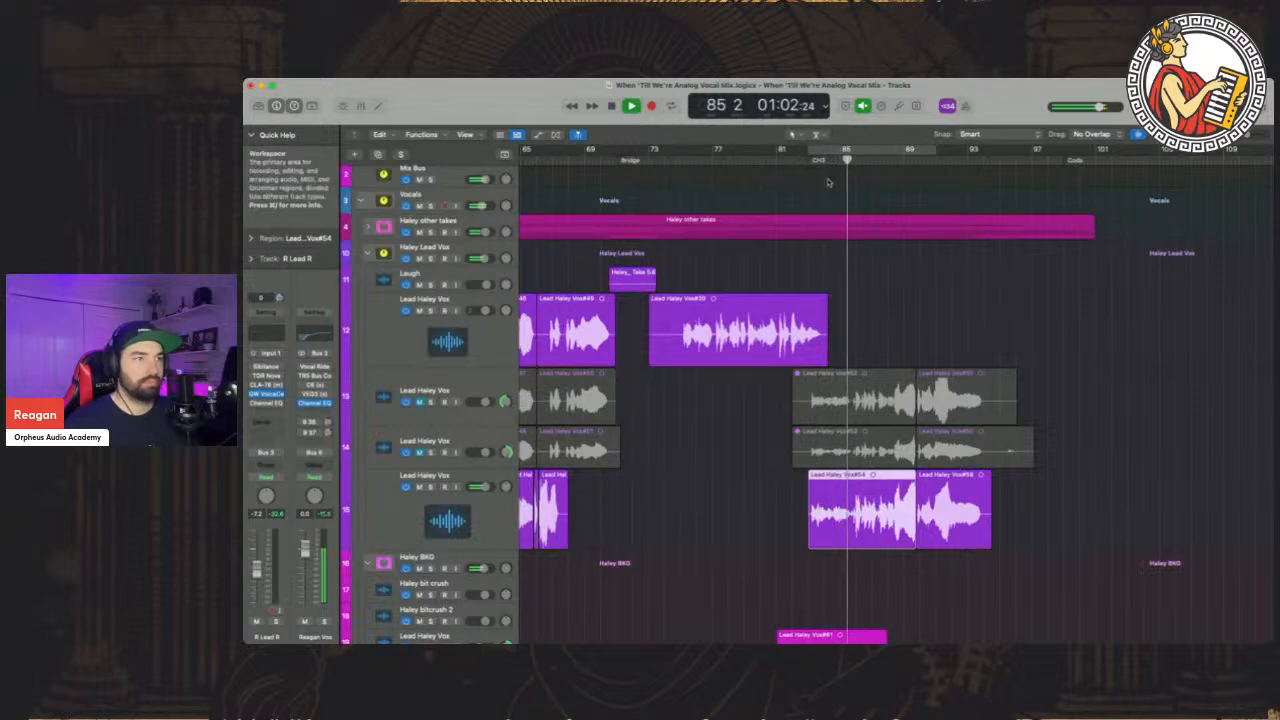
key(space)
Select all the regions on the main Lead Haley Vox track and join them into one continuous region around the muted pre-chorus part
drag(1238, 134, 1226, 134)
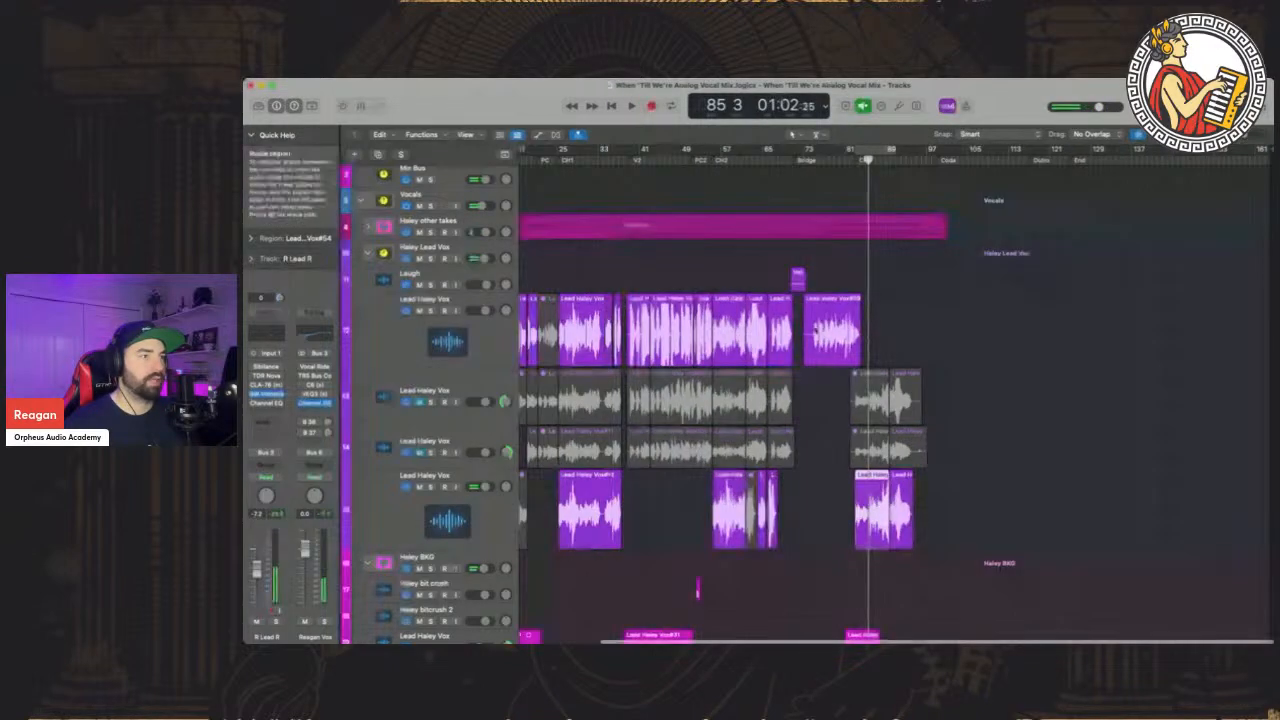
scroll(1012, 311, left, 5)
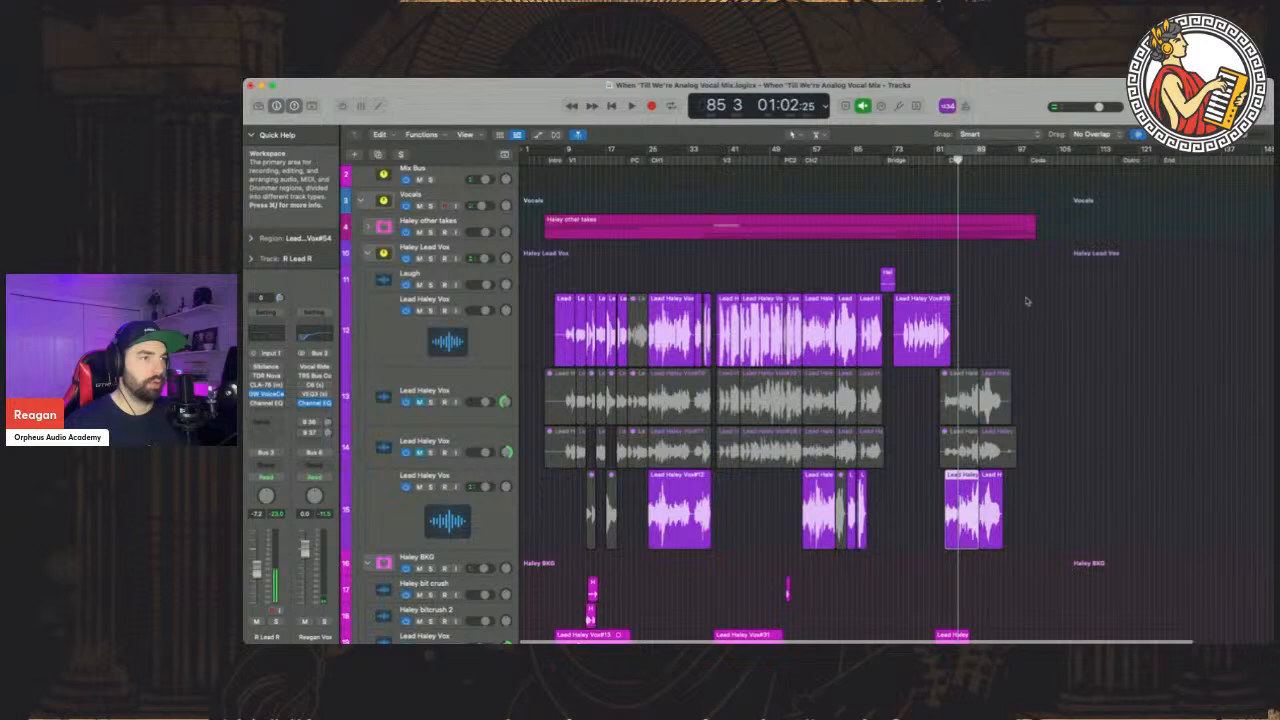
drag(1024, 305, 541, 327)
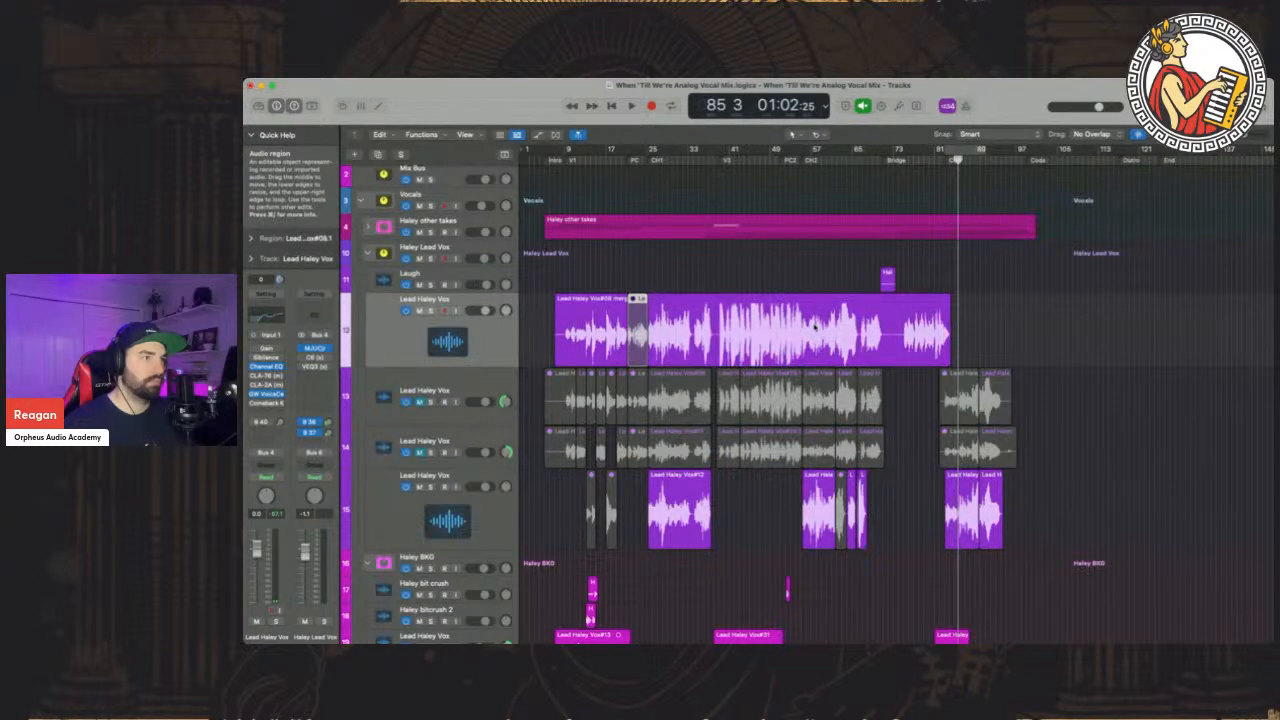
Play the mix from just before the pre-chorus at bar 21 to check the muted region on the main Haley lead
drag(1241, 137, 1251, 137)
click(654, 272)
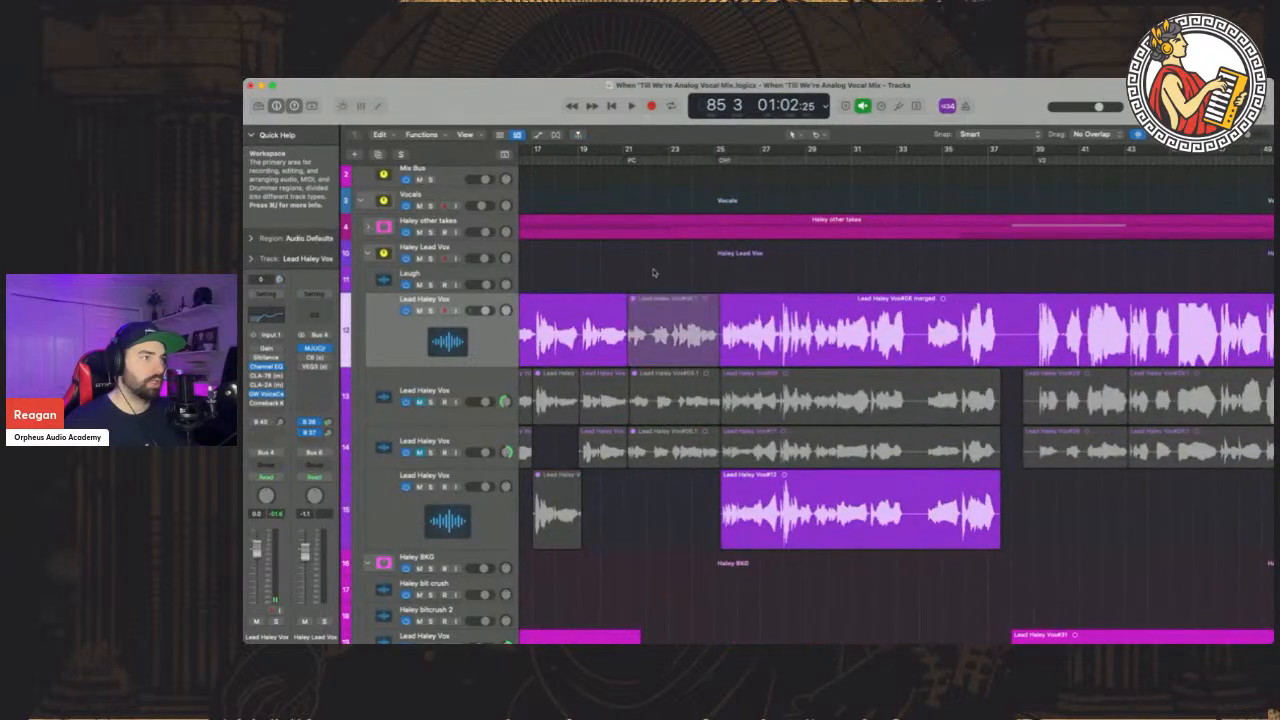
click(594, 157)
key(space)
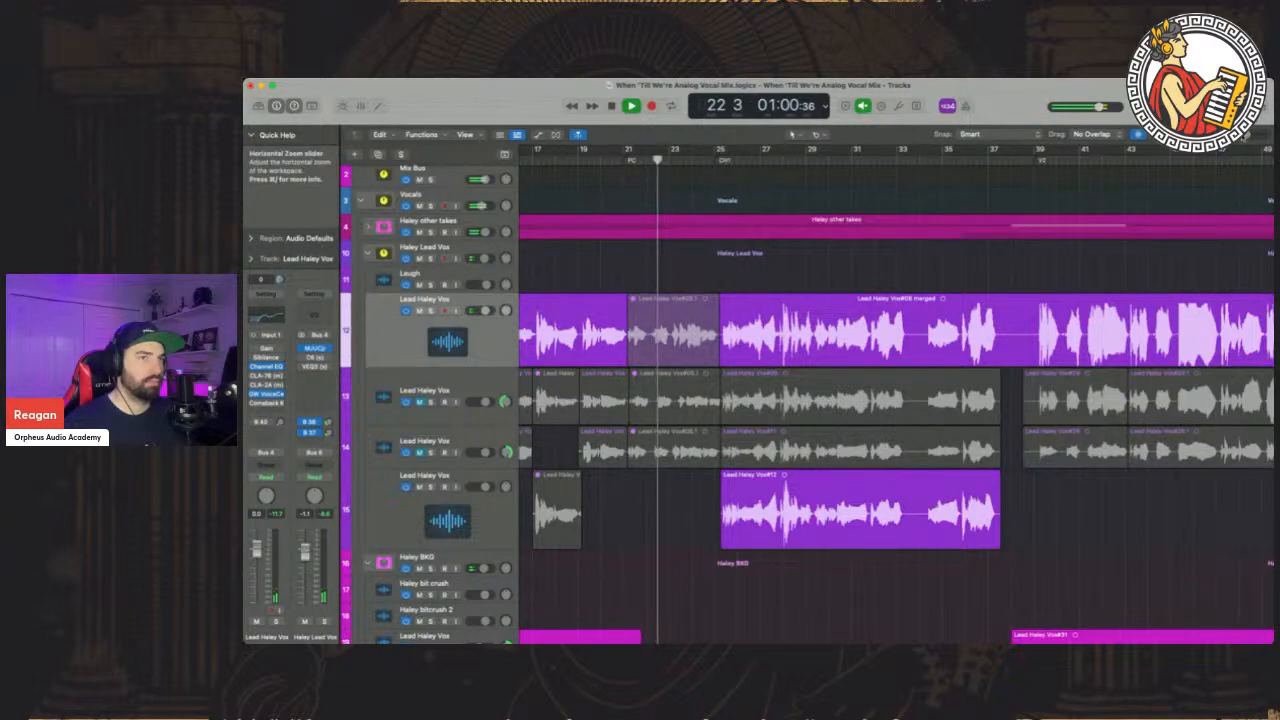
key(space)
Expand the Haley other takes track stack to show its subtracks
drag(1251, 137, 1241, 137)
scroll(843, 281, down, 15)
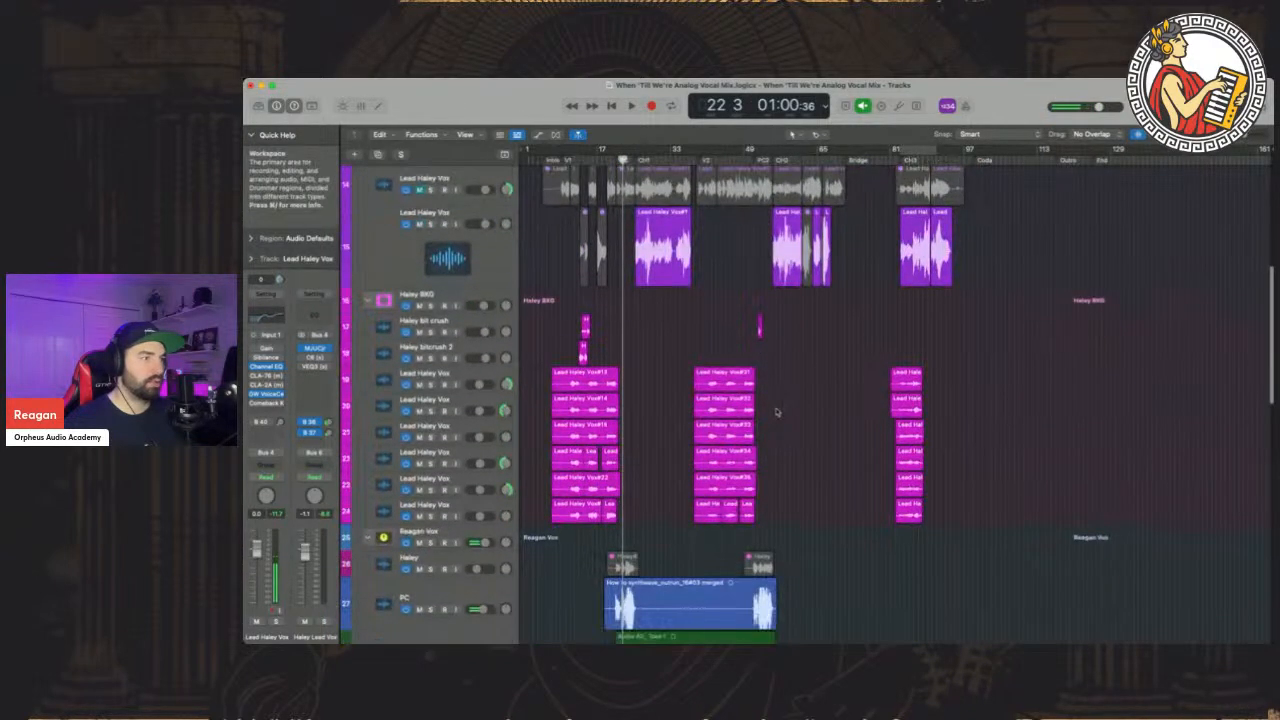
scroll(843, 281, up, 10)
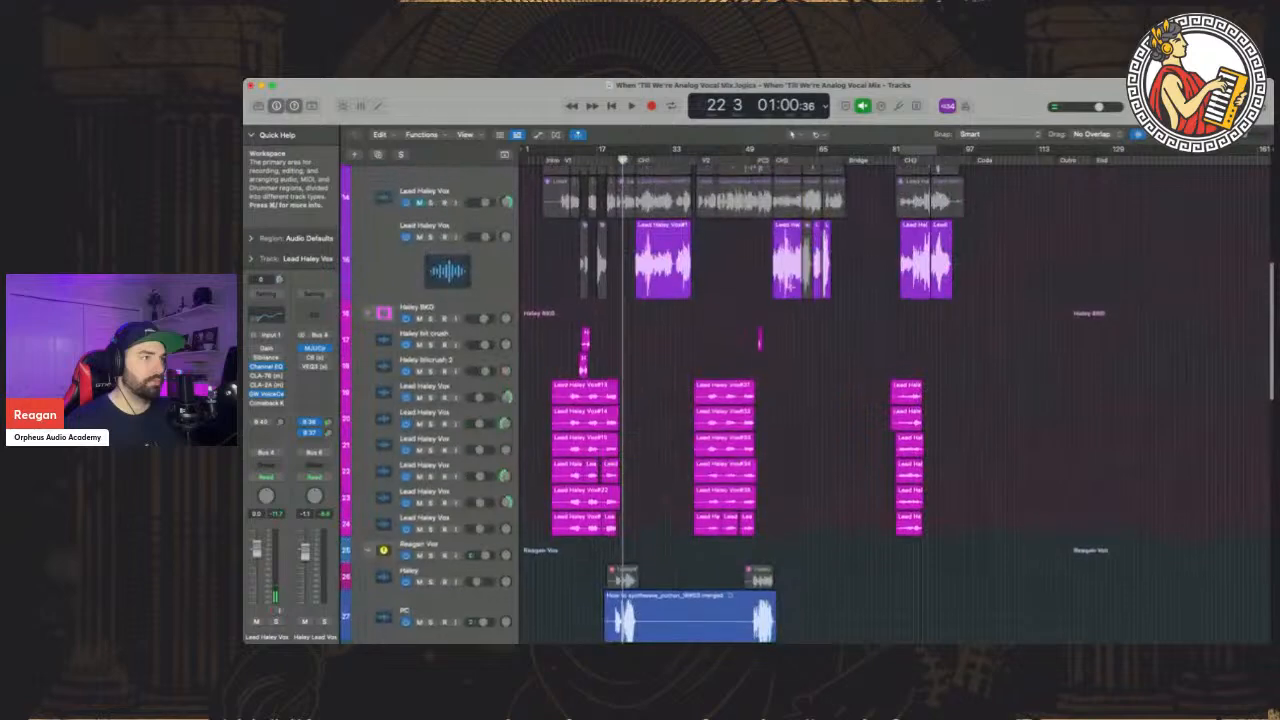
drag(1245, 137, 1251, 137)
scroll(704, 310, up, 5)
scroll(704, 310, left, 3)
scroll(704, 310, up, 3)
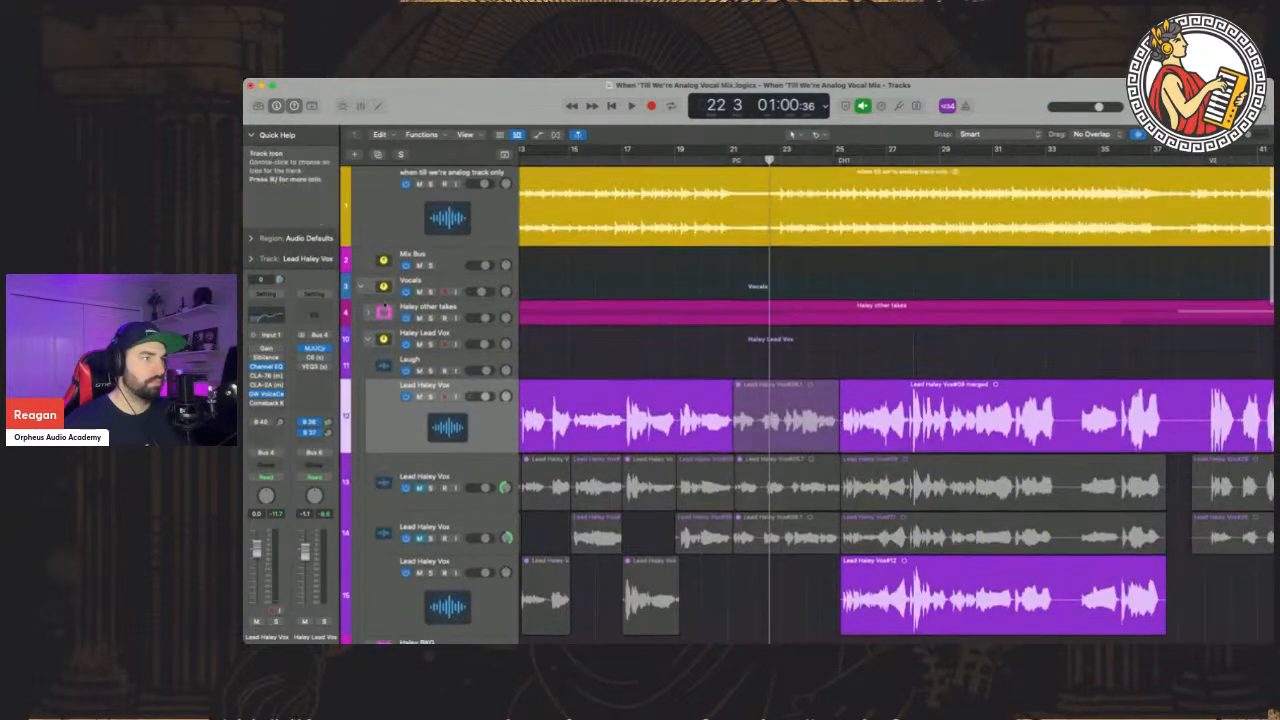
click(372, 311)
click(369, 312)
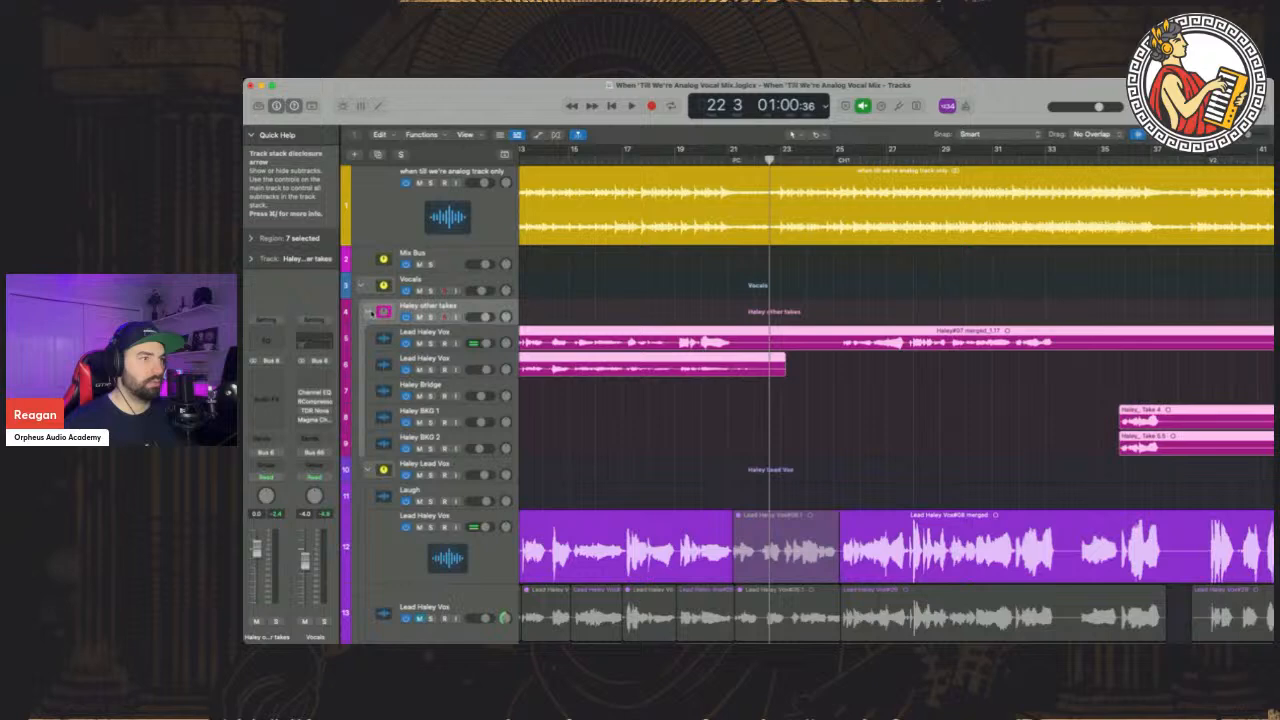
Mute all the regions inside the Haley other takes stack and collapse the stack
scroll(421, 316, left, 4)
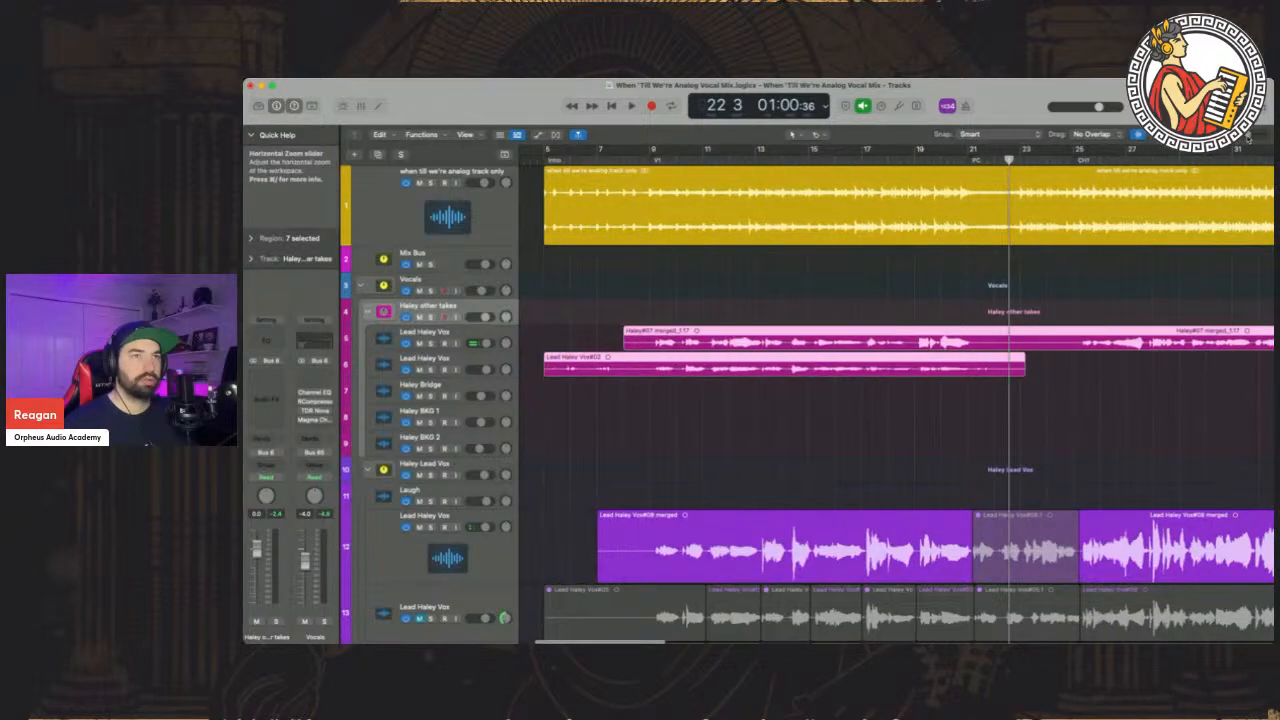
drag(1248, 138, 1240, 138)
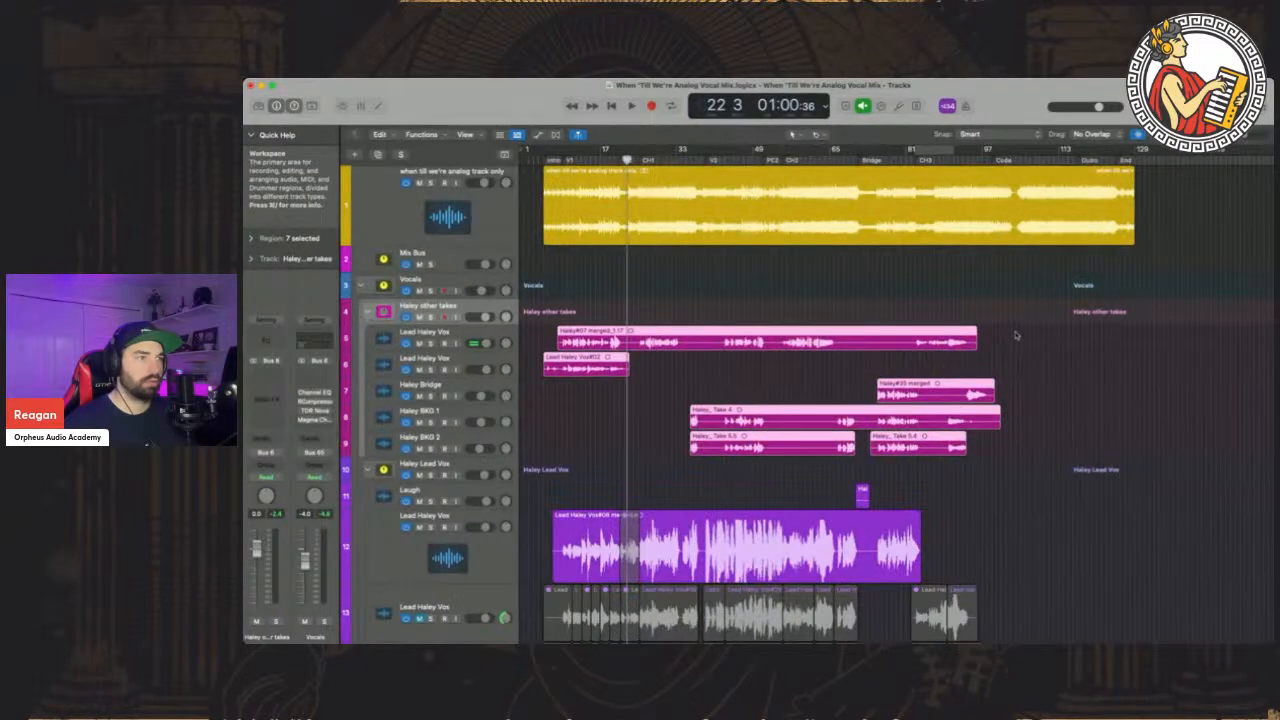
drag(1016, 333, 598, 474)
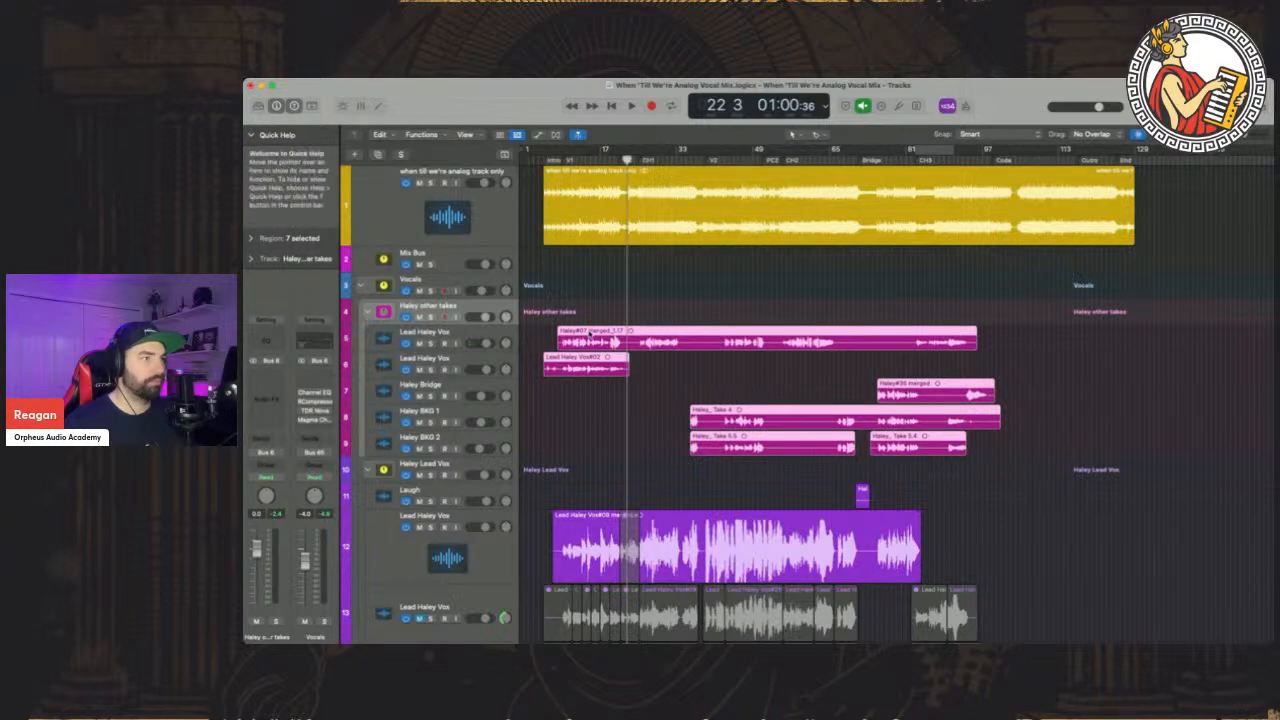
click(368, 312)
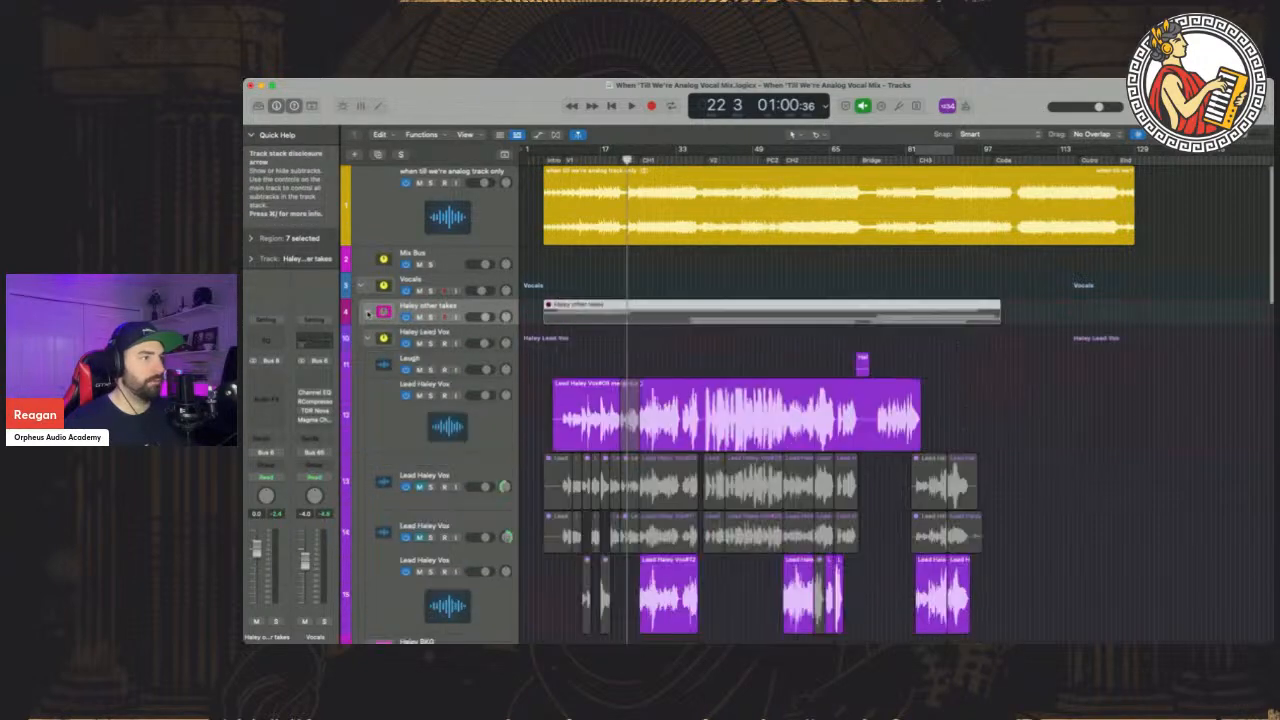
Select the merged region on the main Lead Haley Vox track and open it in RX
scroll(686, 366, down, 5)
mouse_move(1237, 137)
mouse_down()
mouse_move(1252, 138)
mouse_move(1236, 138)
mouse_up()
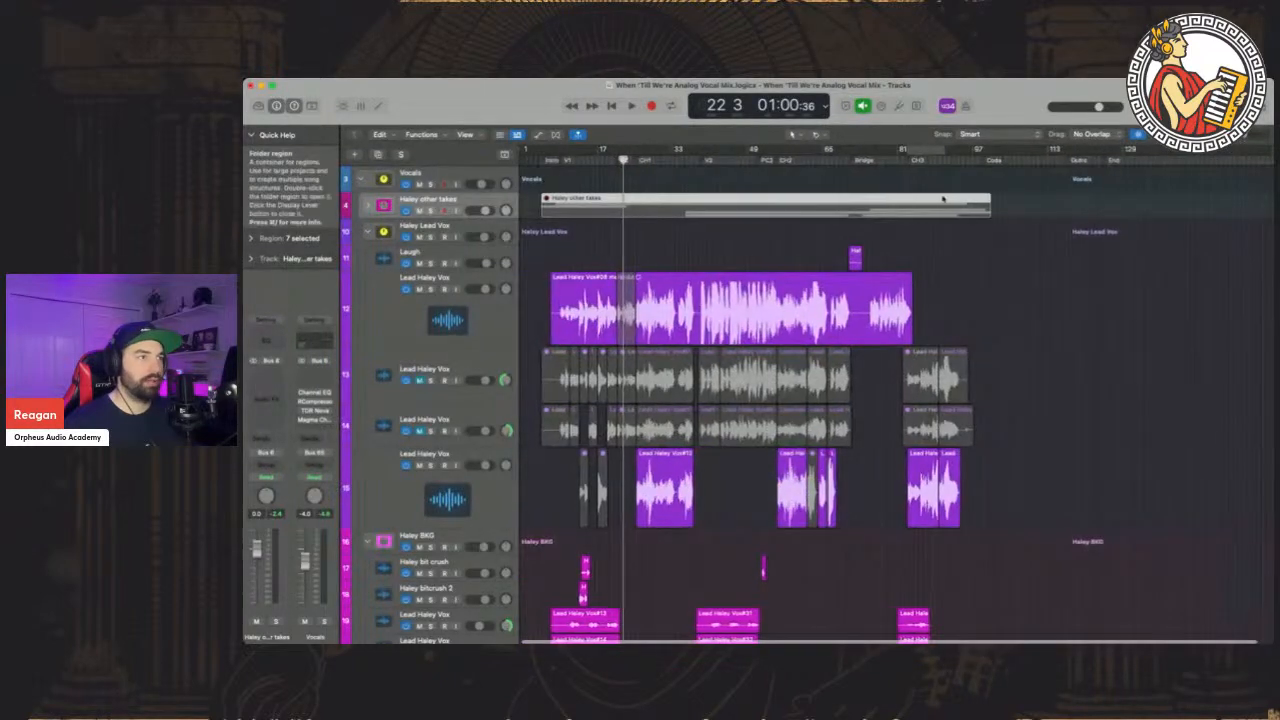
click(742, 292)
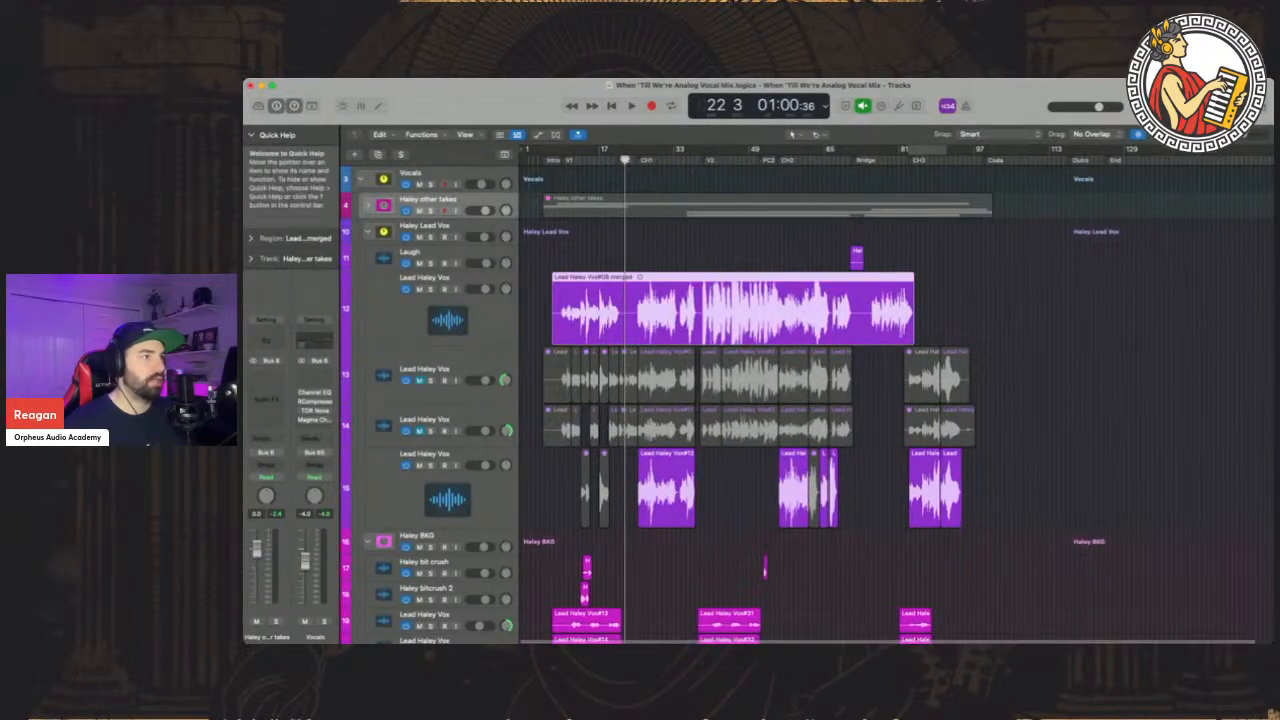
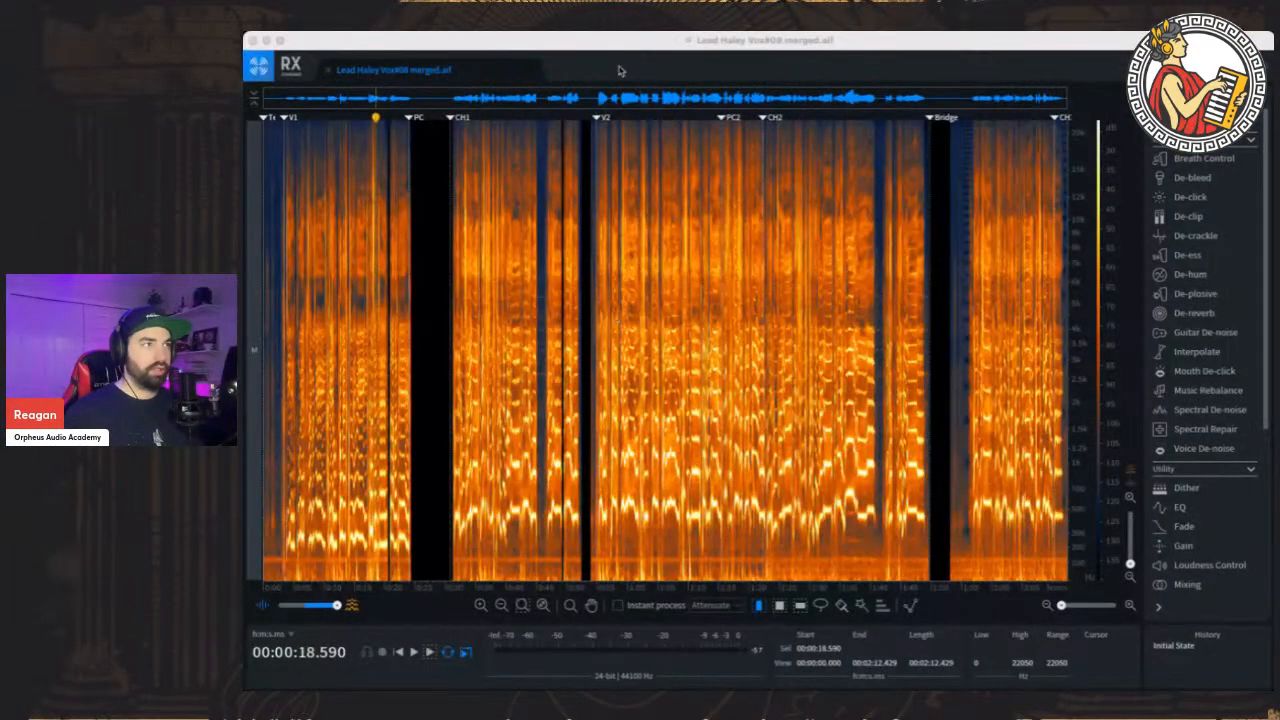
In RX, play a short passage of the merged Haley lead vocal from about 35 seconds, near the start of chorus 1
click(634, 45)
key(space)
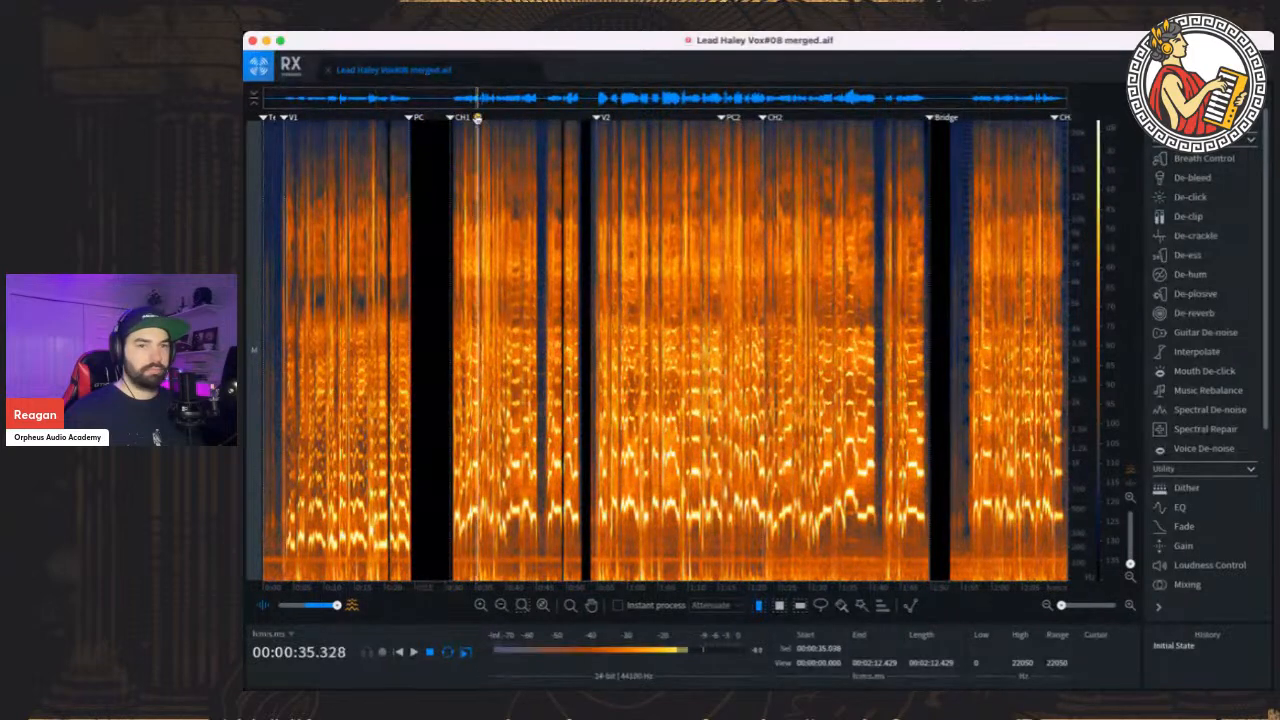
key(space)
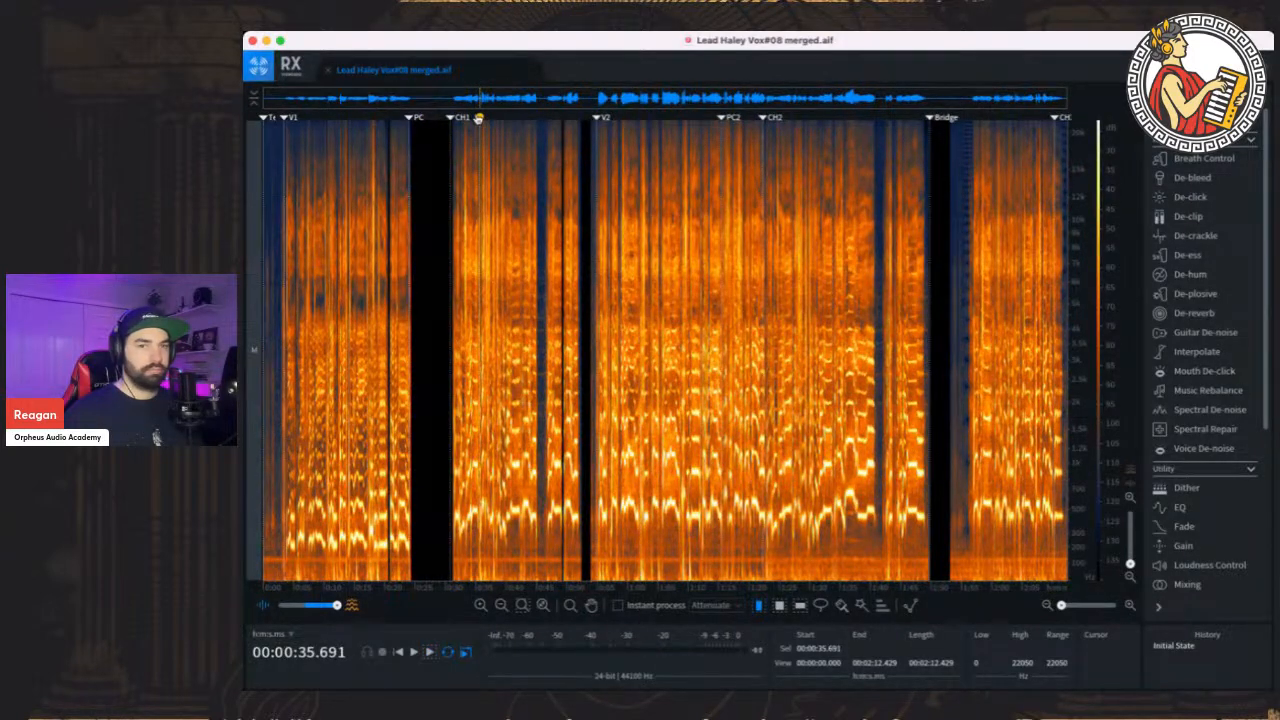
key(super+Tab)
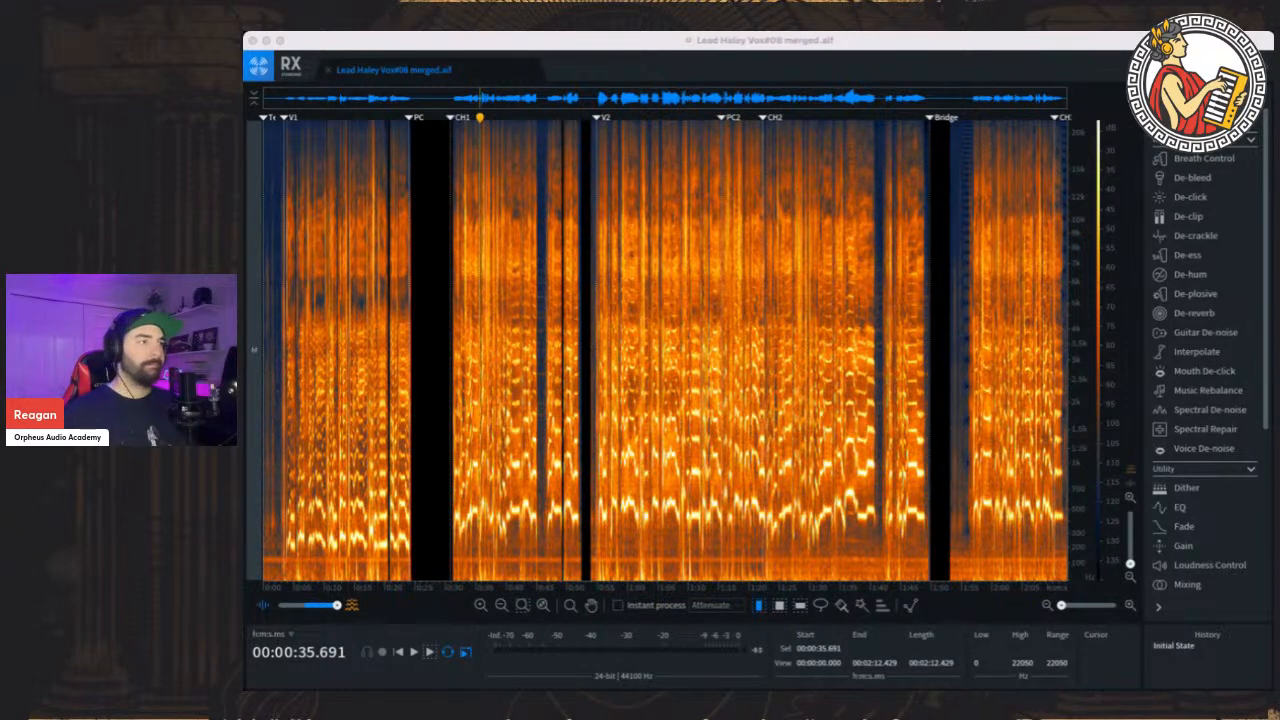
click(514, 48)
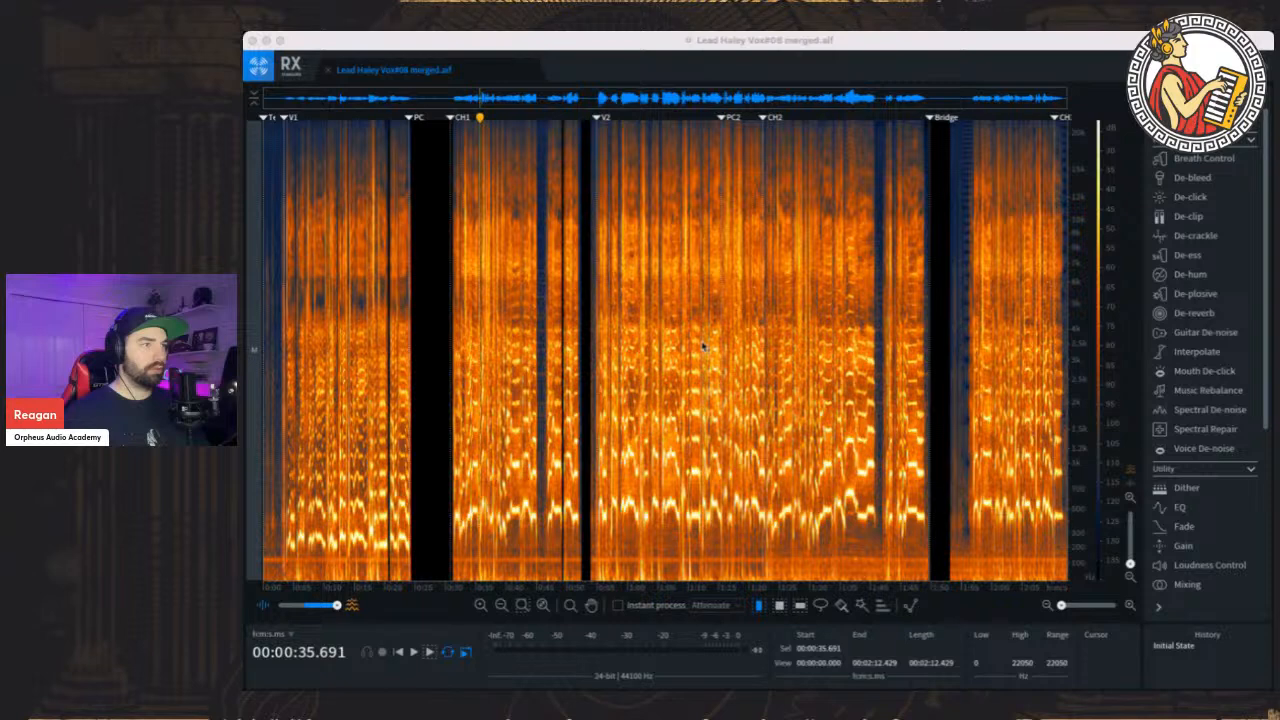
click(483, 36)
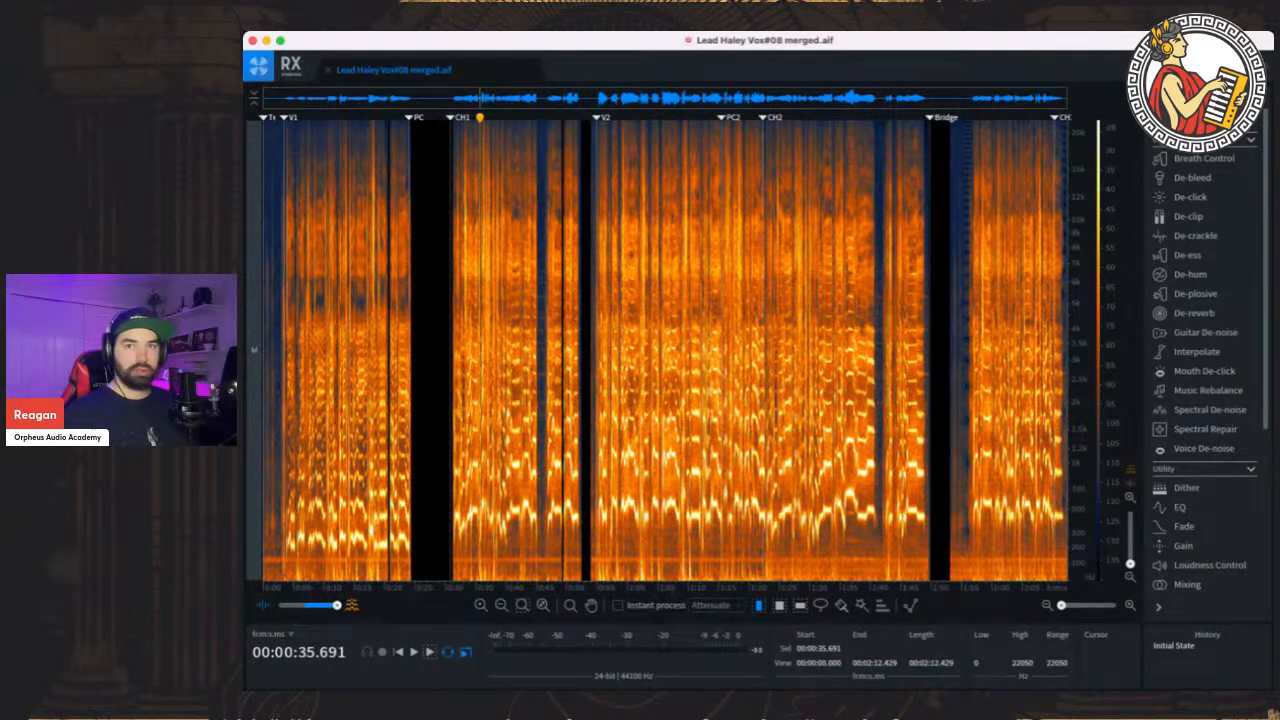
Play the merged lead vocal from about 35 seconds in chorus 1 through to about 1:08 in verse 2
key(space)
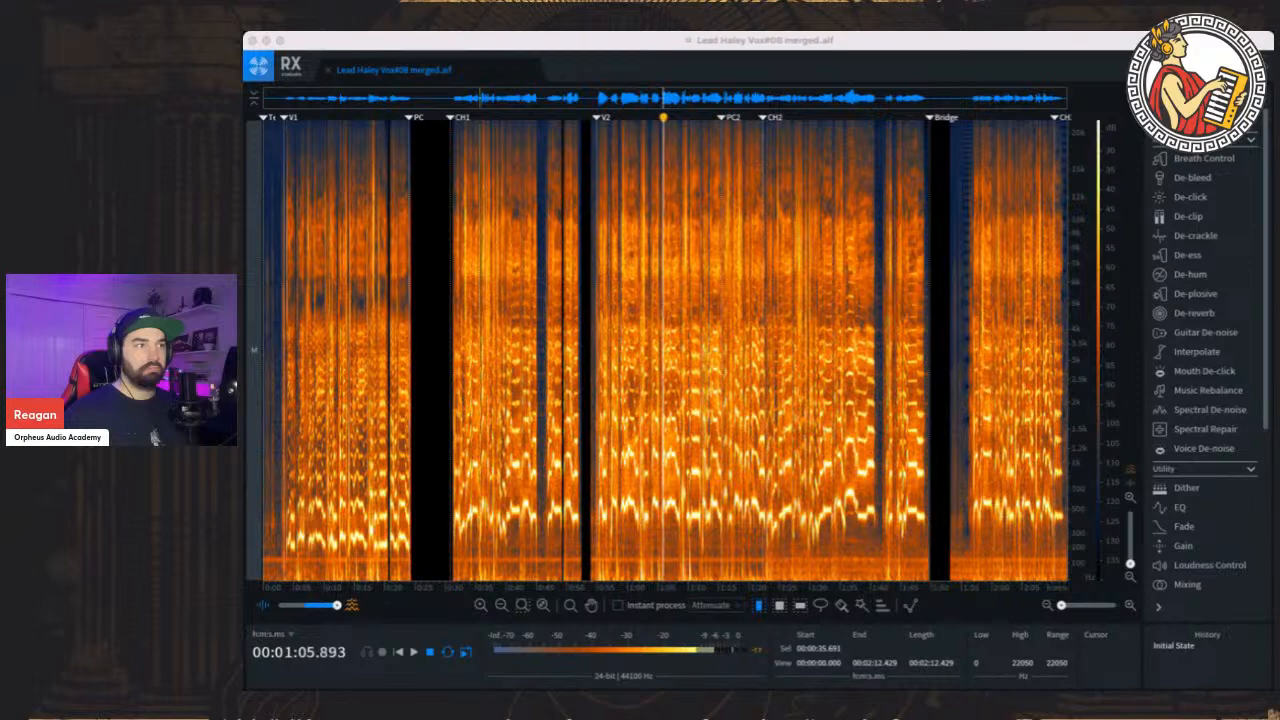
click(688, 41)
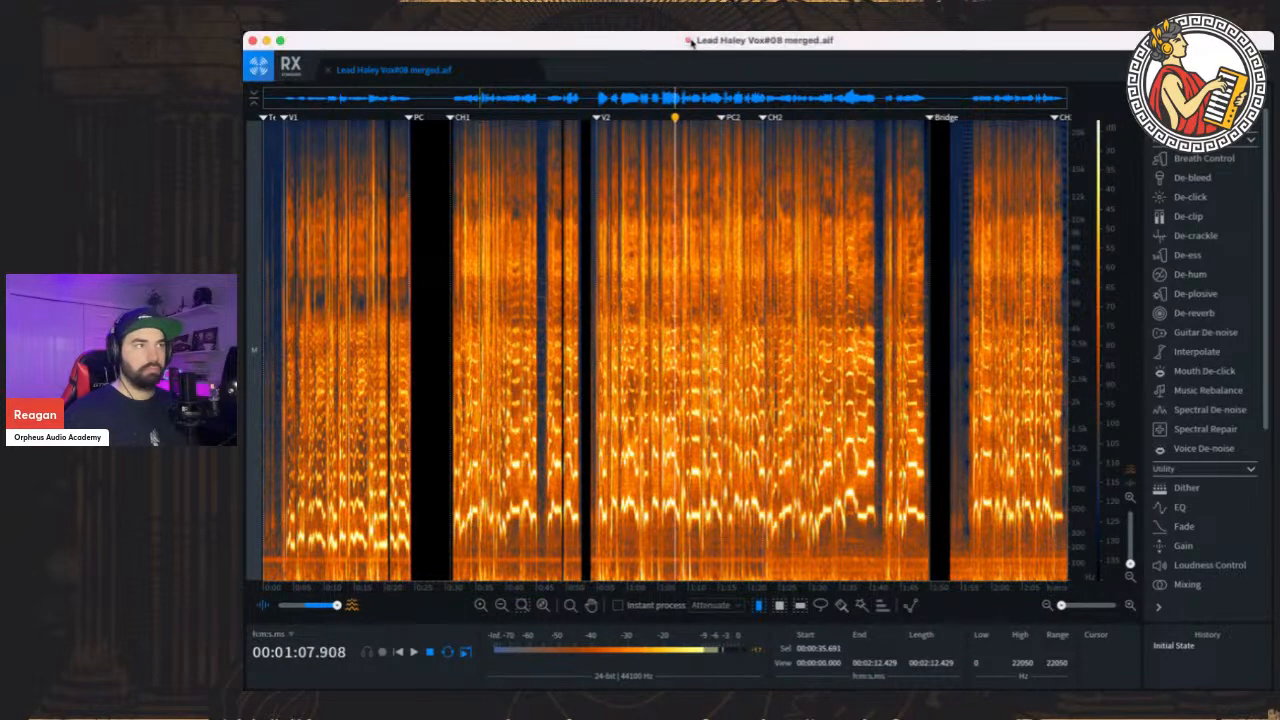
key(space)
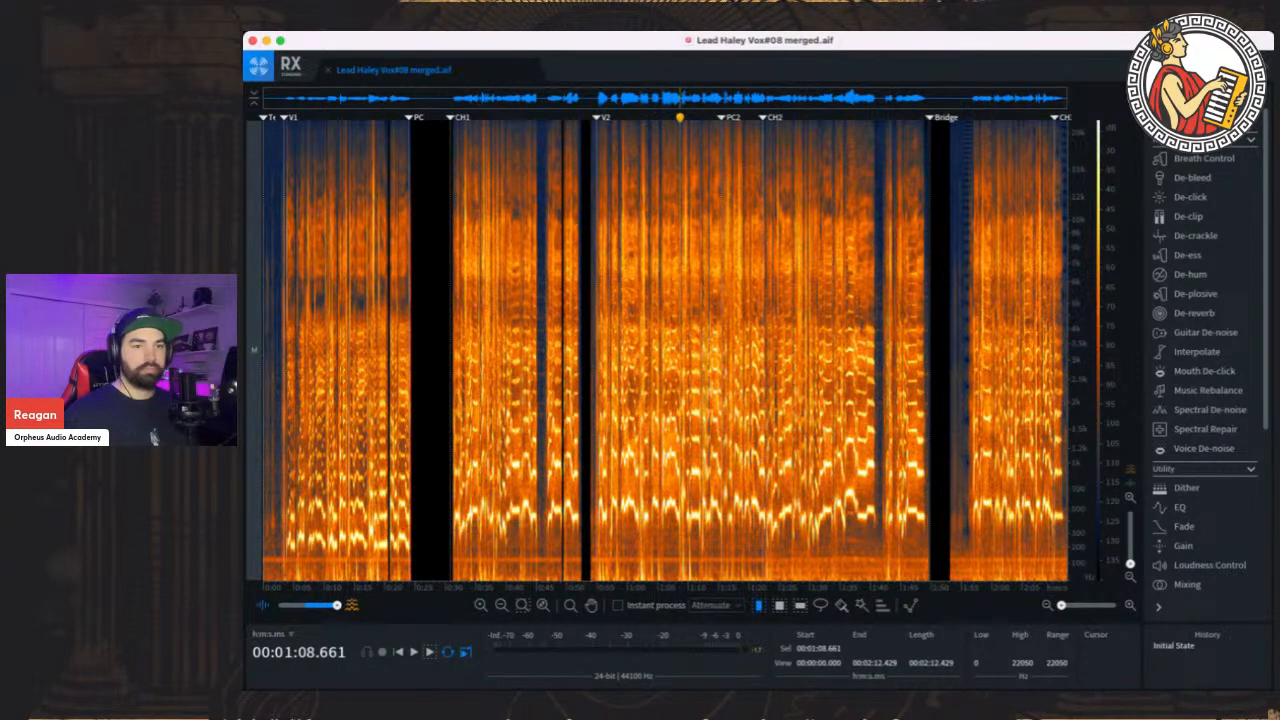
key(super+Tab)
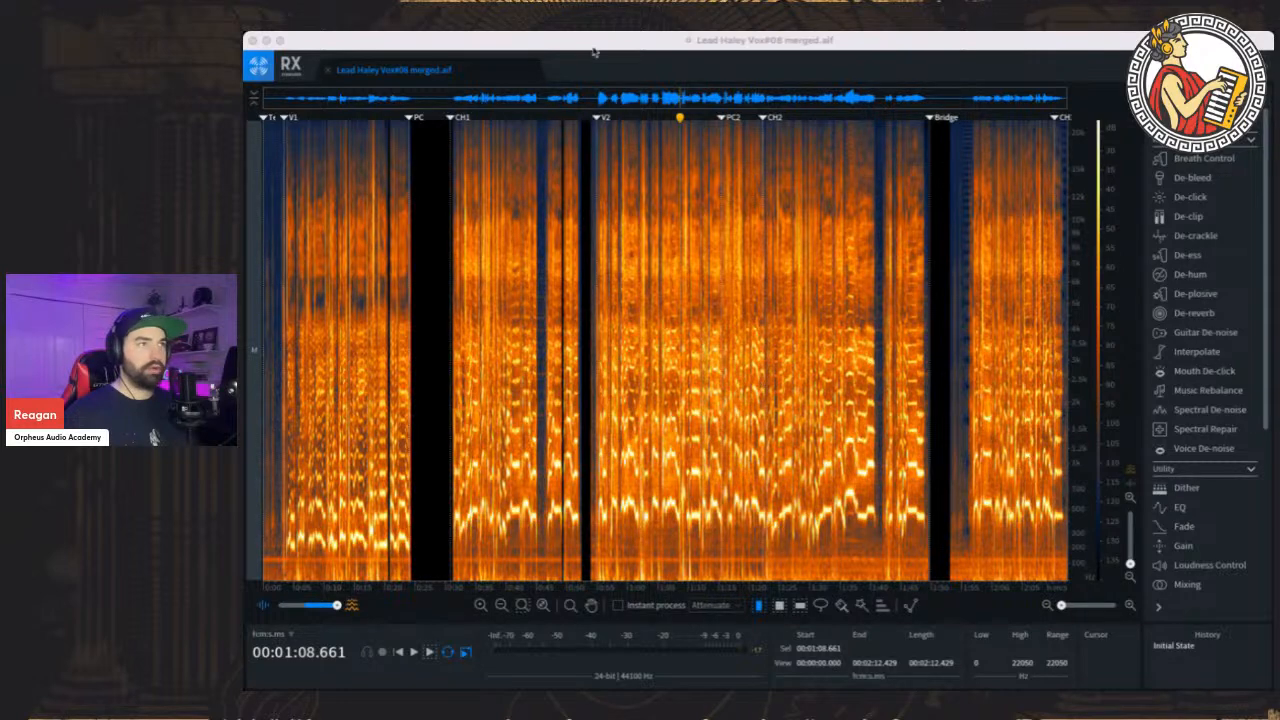
click(464, 47)
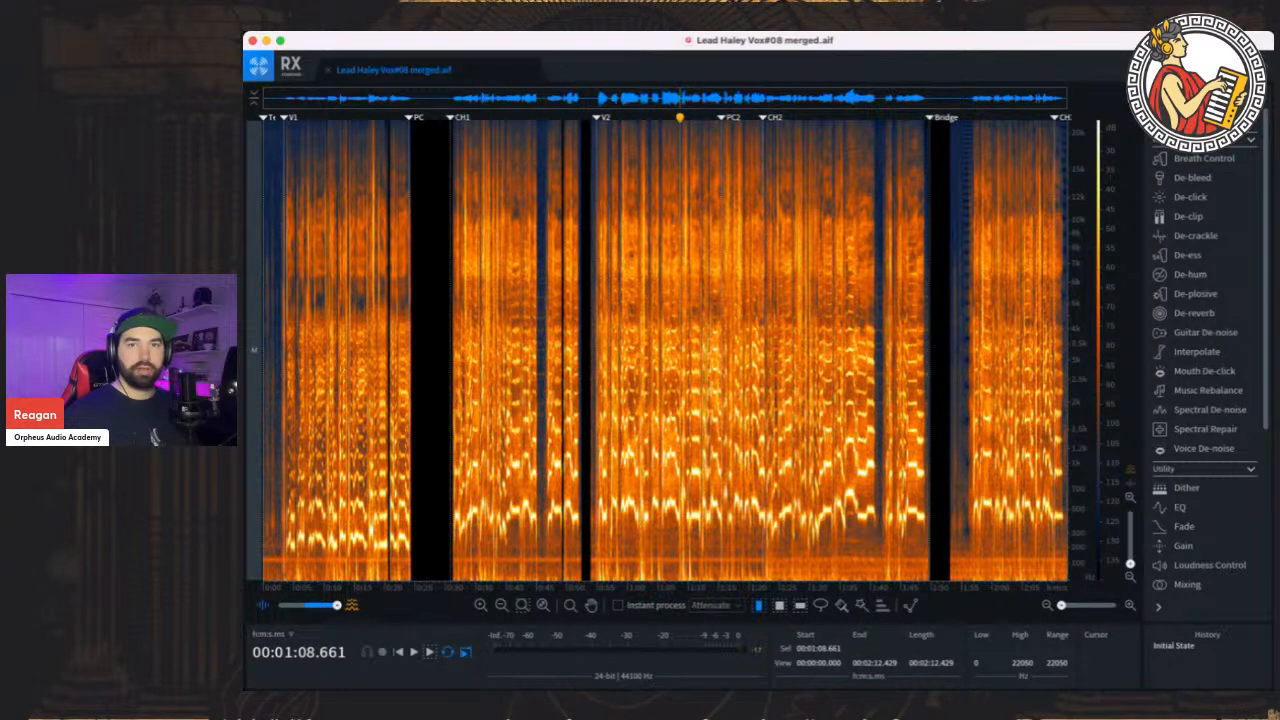
key(super+Tab)
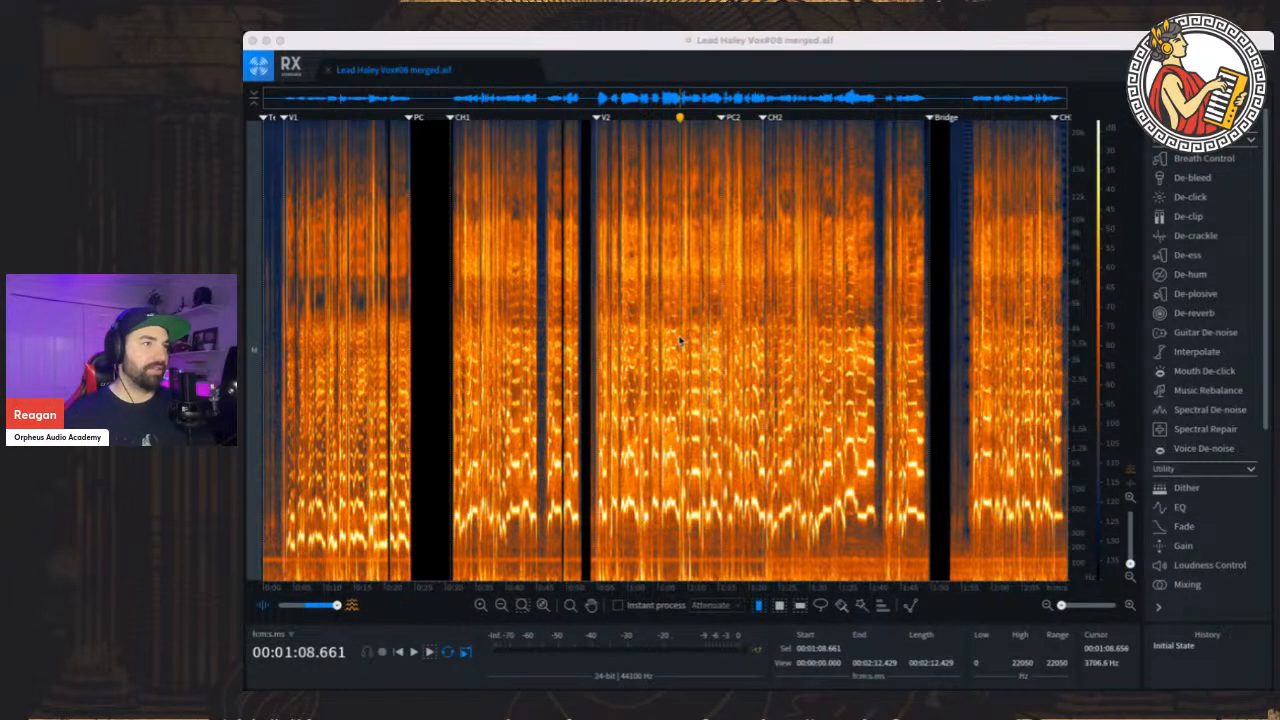
click(706, 41)
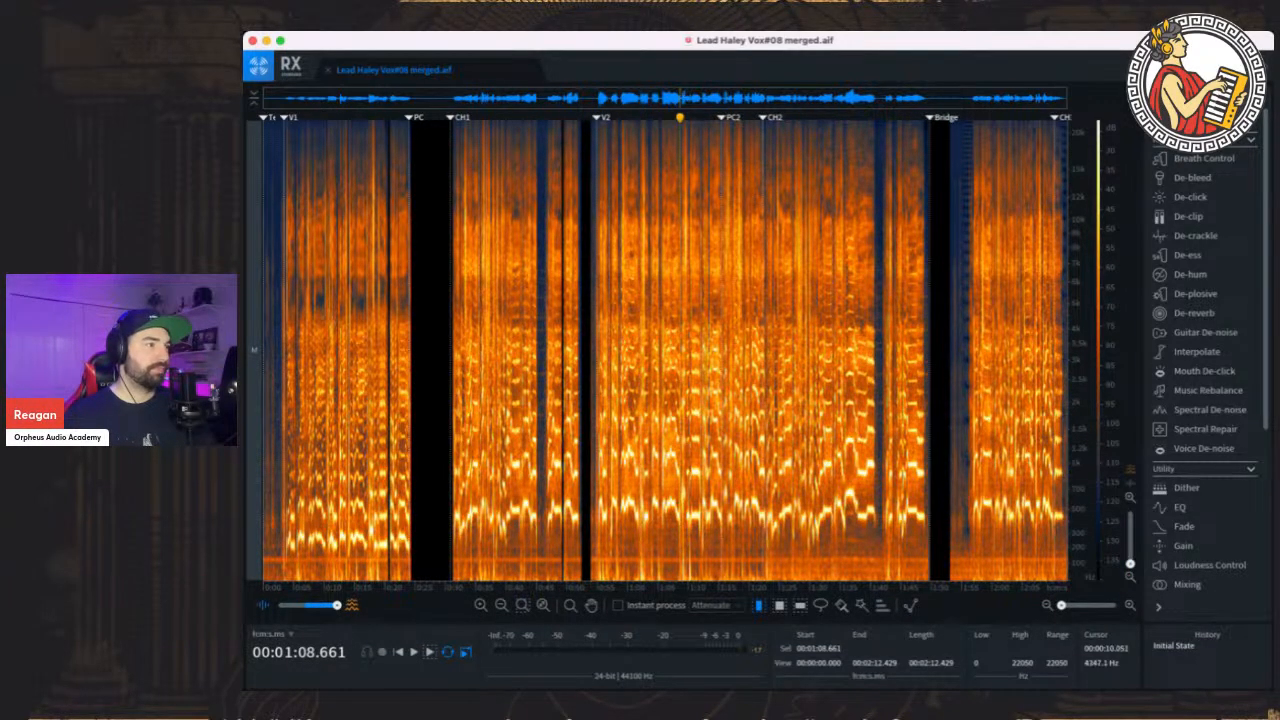
Select the quiet first 2.9 seconds before verse 1 and learn it as the noise profile in Spectral De-noise
click(284, 335)
drag(1061, 607, 1066, 606)
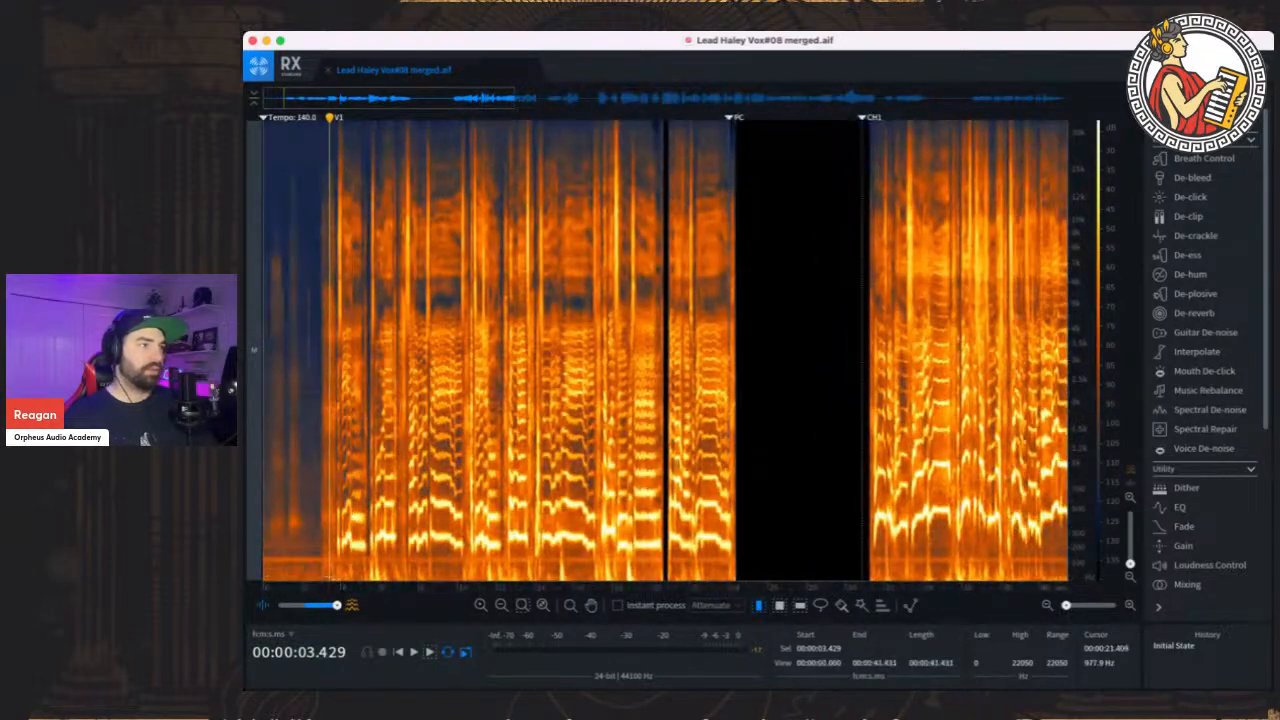
drag(321, 480, 263, 480)
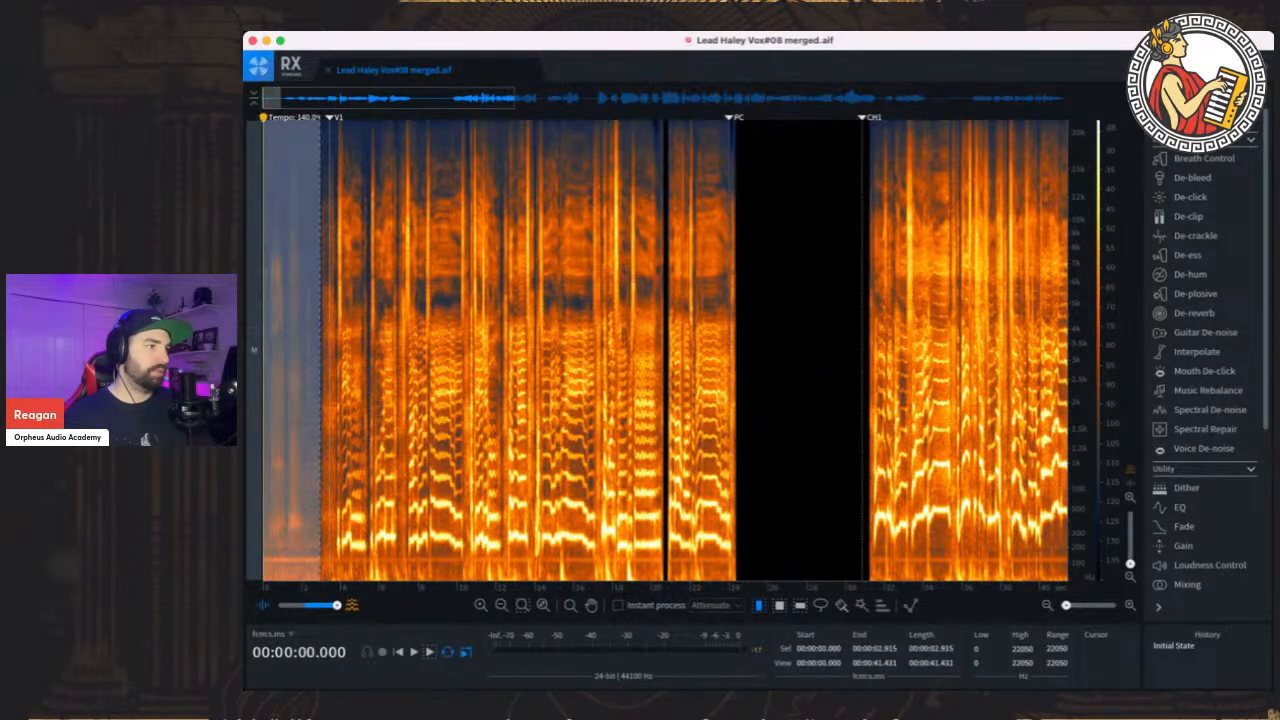
drag(1106, 404, 1101, 366)
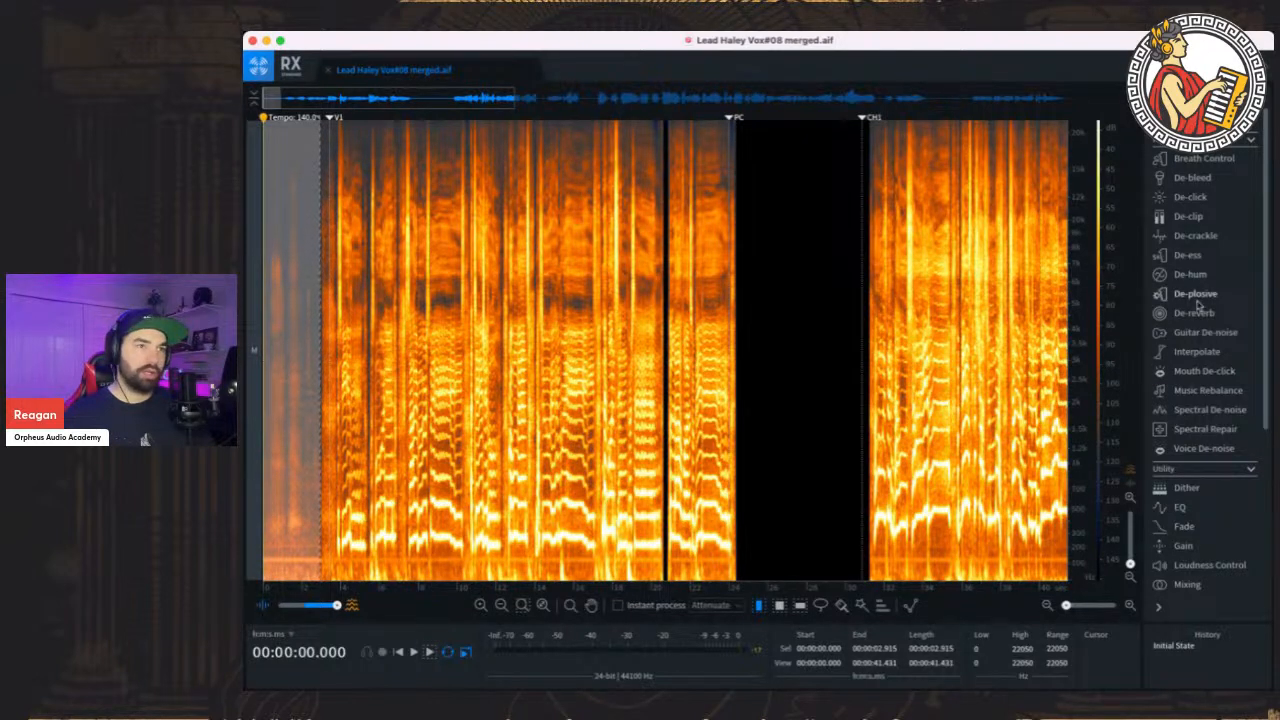
click(1216, 416)
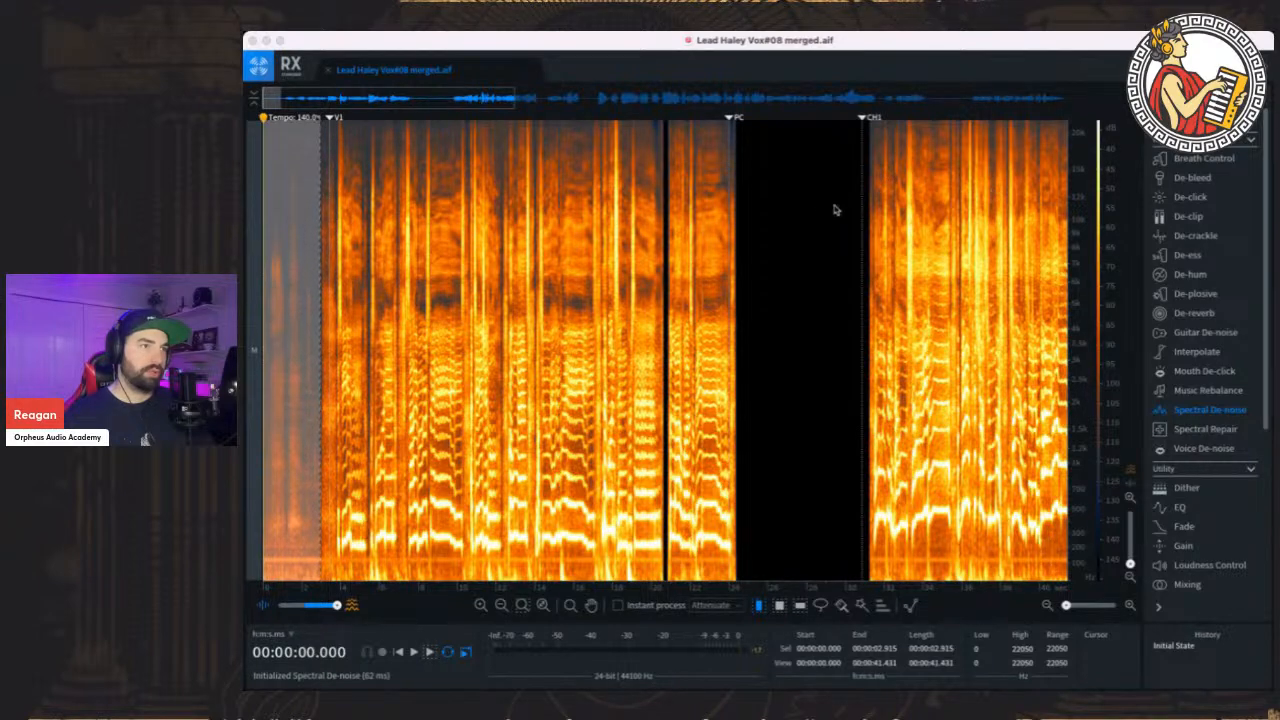
click(827, 214)
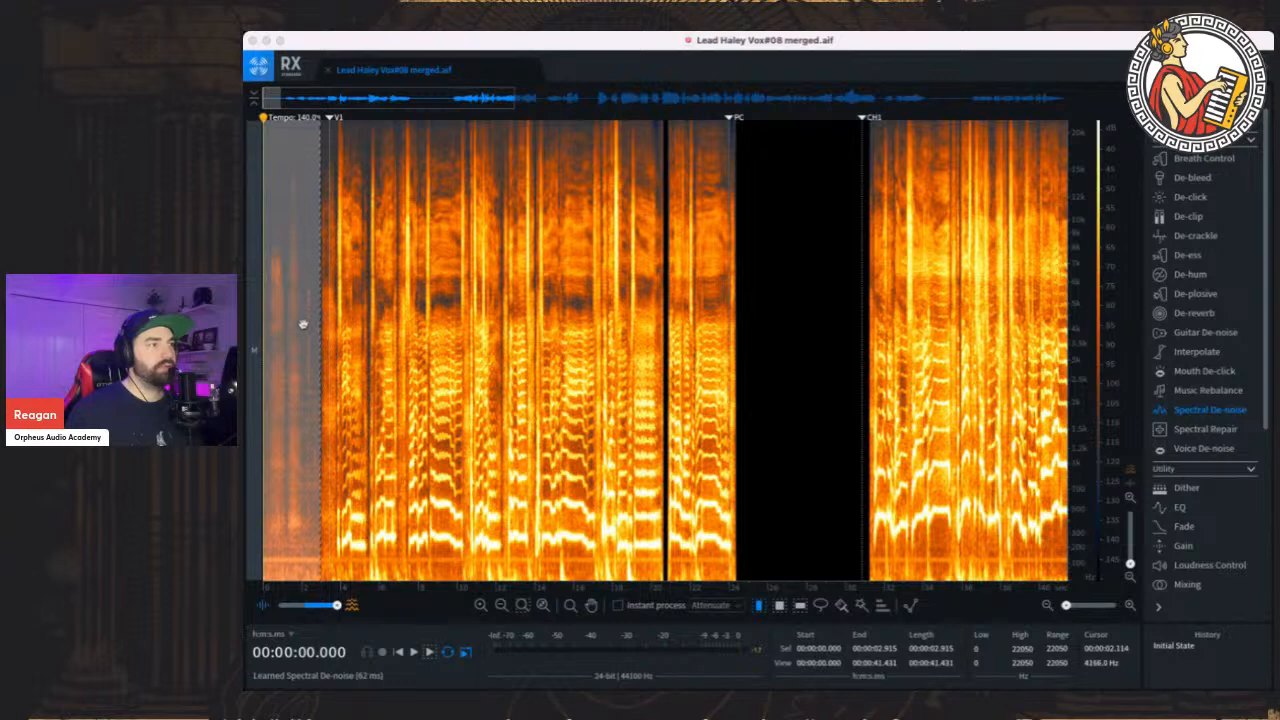
Select verse 1 from about 6.3 to 22.8 seconds and preview Spectral De-noise on that passage
click(258, 317)
click(280, 311)
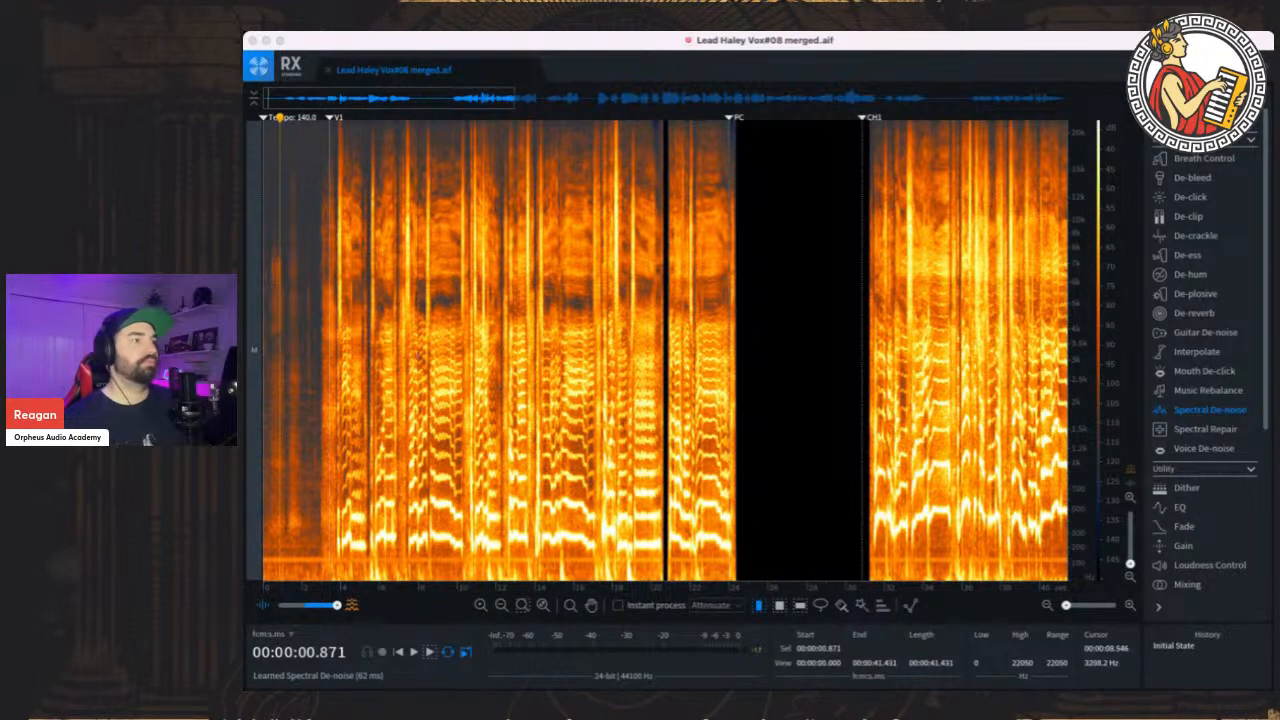
drag(385, 340, 707, 300)
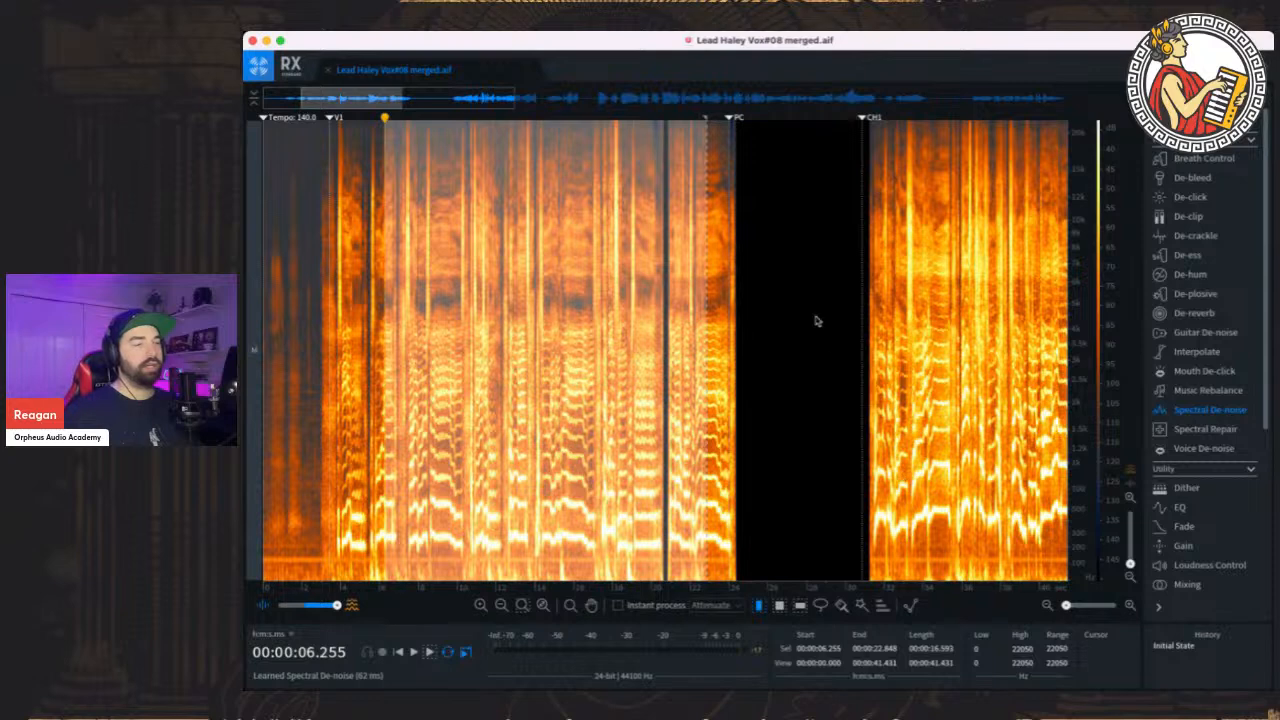
key(space)
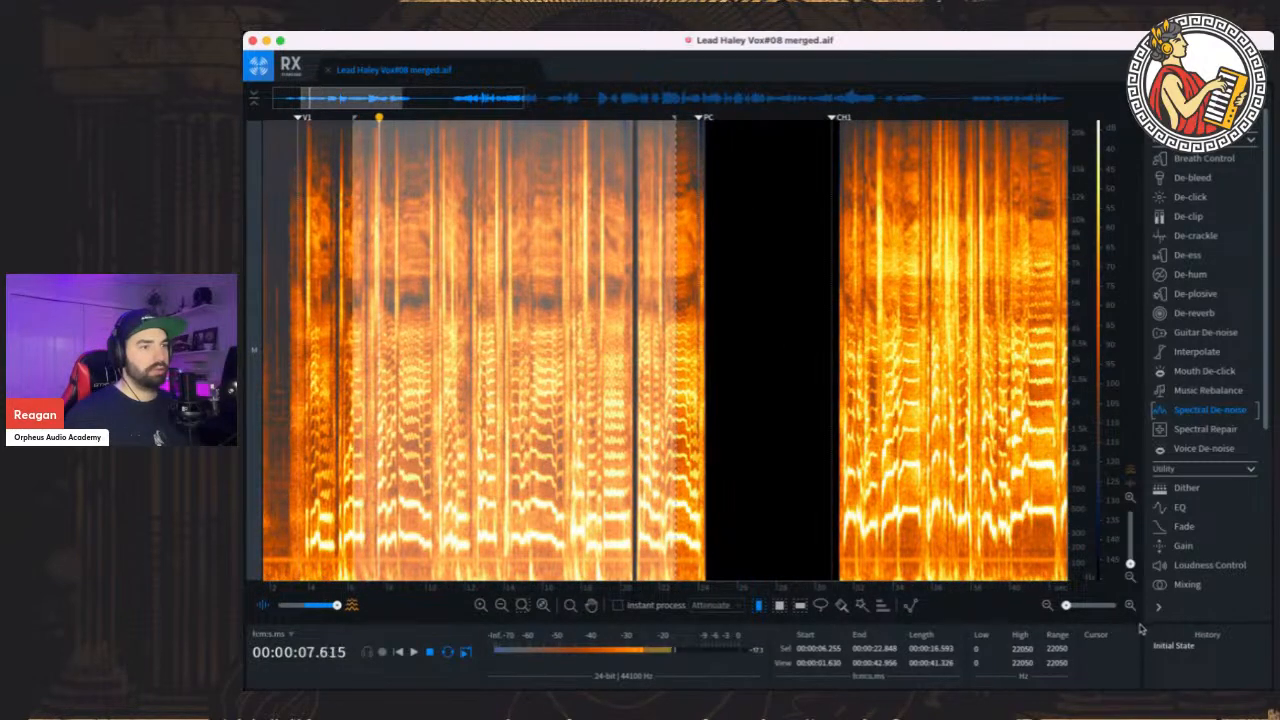
key(space)
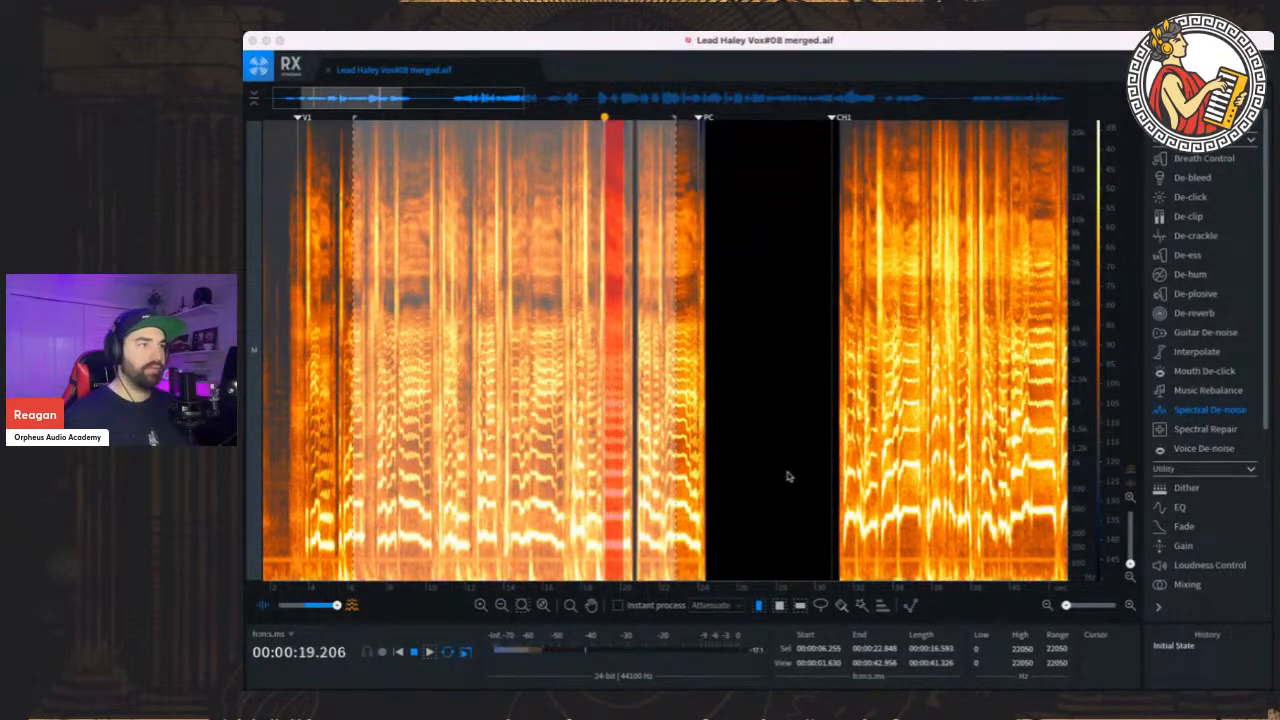
key(space)
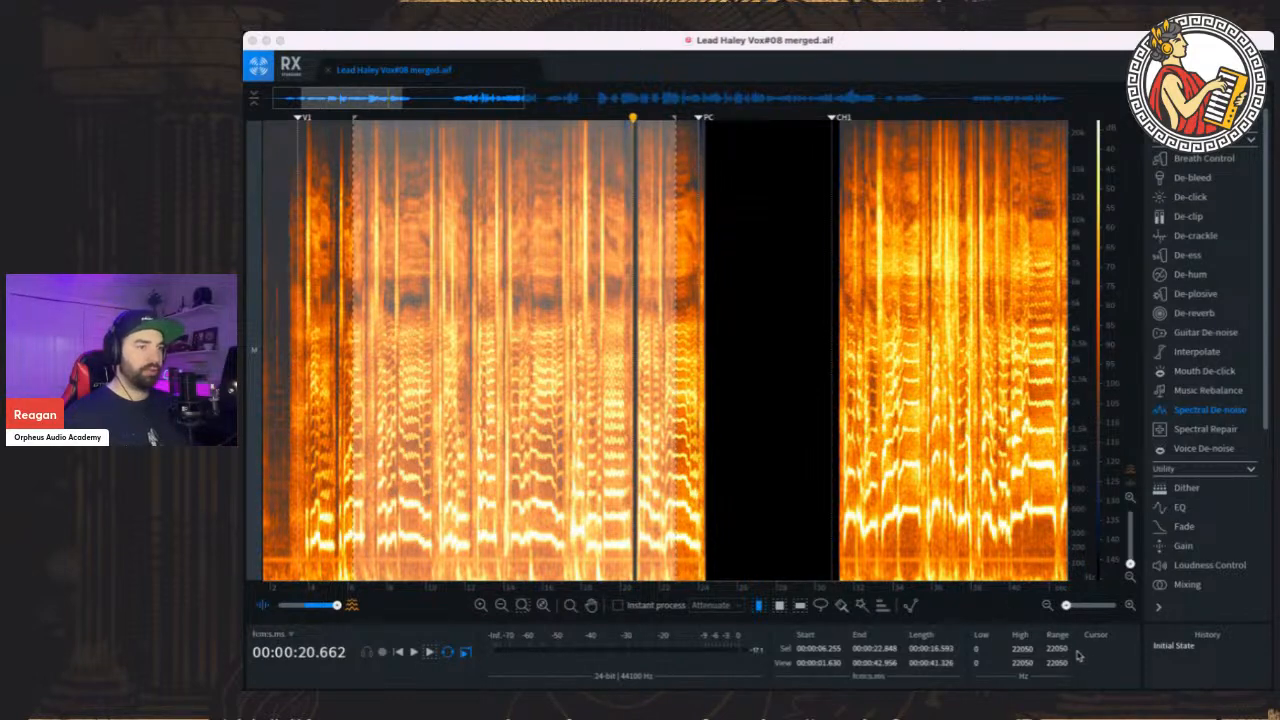
Render Spectral De-noise over the entire lead vocal file and clear the selection
key(super+a)
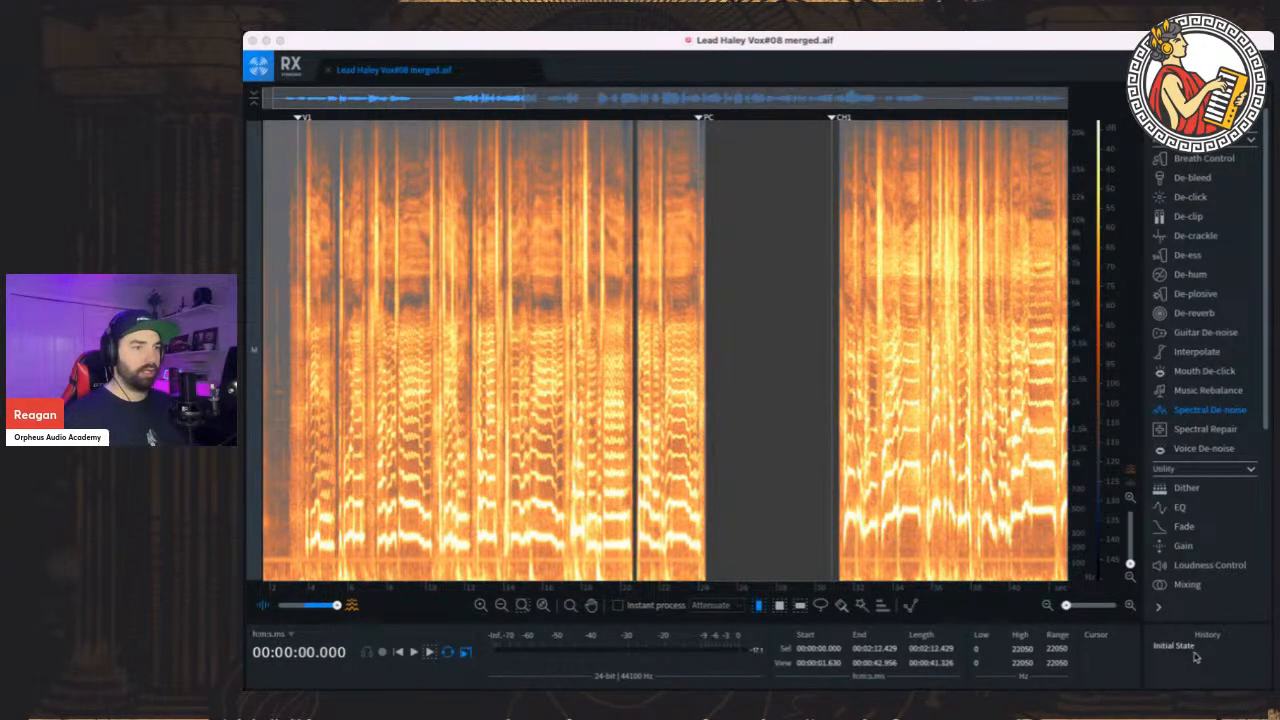
click(1195, 657)
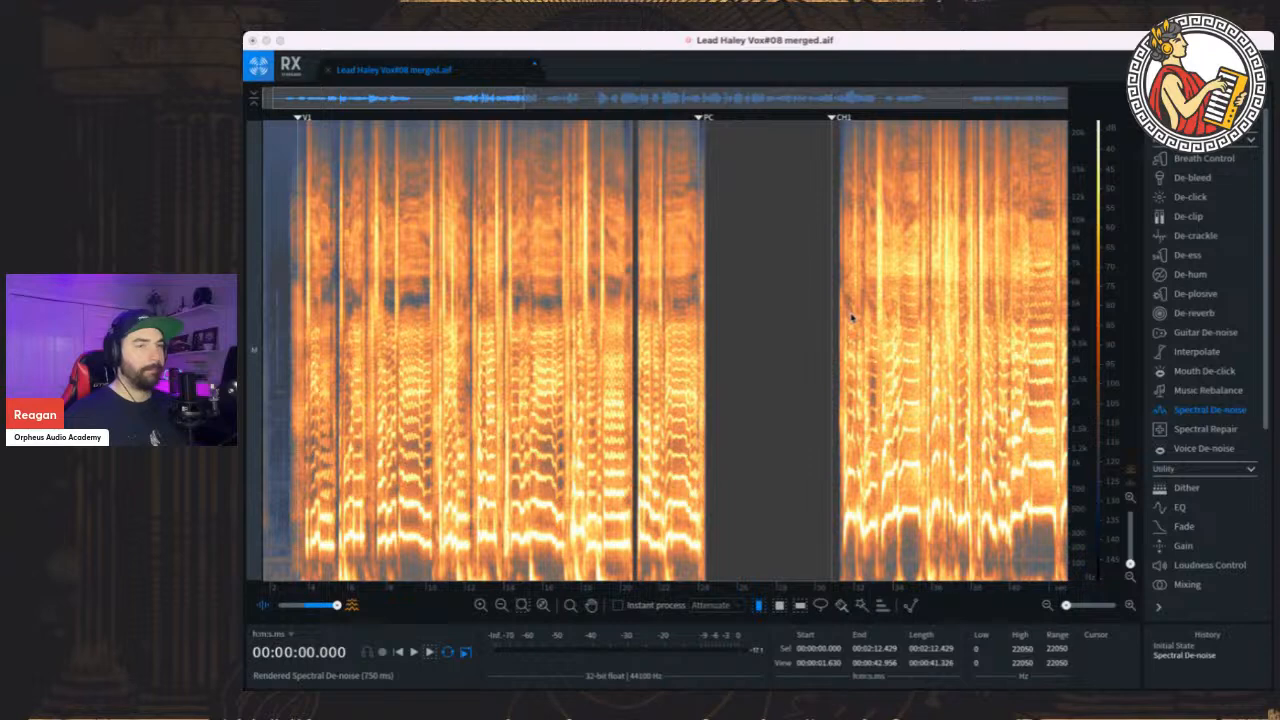
click(430, 357)
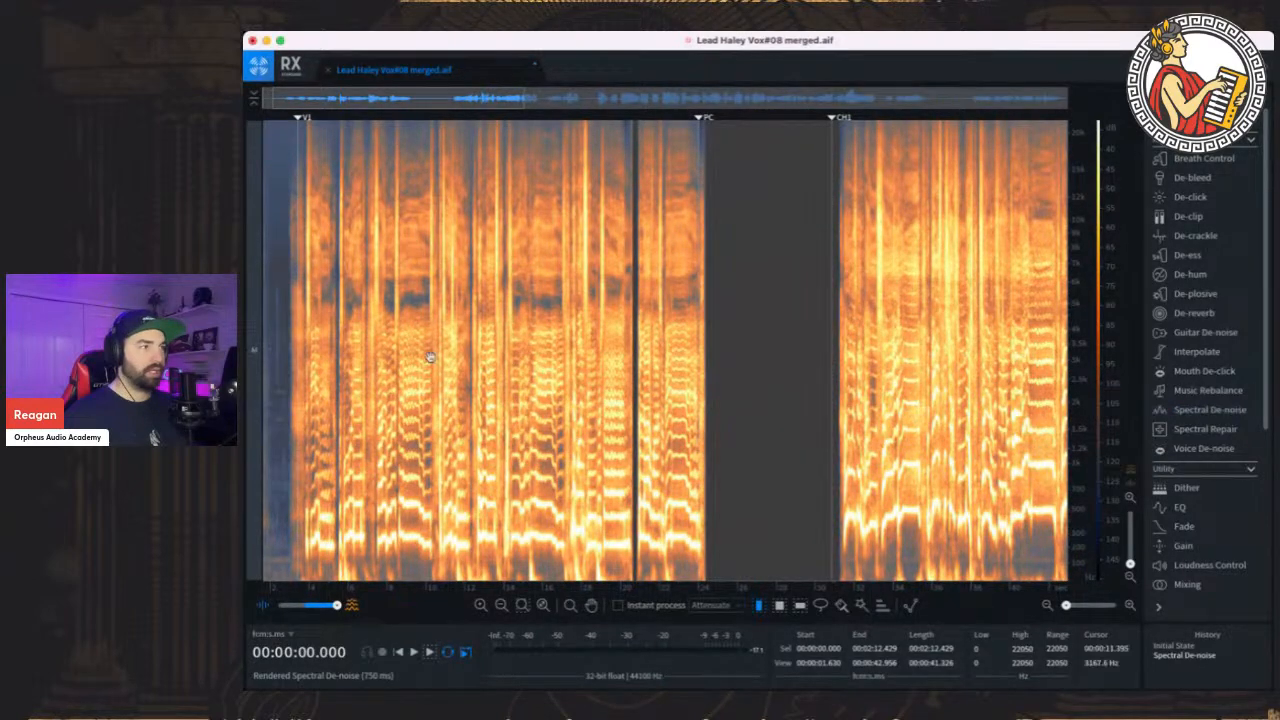
click(294, 357)
Select the lead-in from 0 to about 3.8 seconds and examine its denoised spectrogram closely
scroll(294, 355, left, 2)
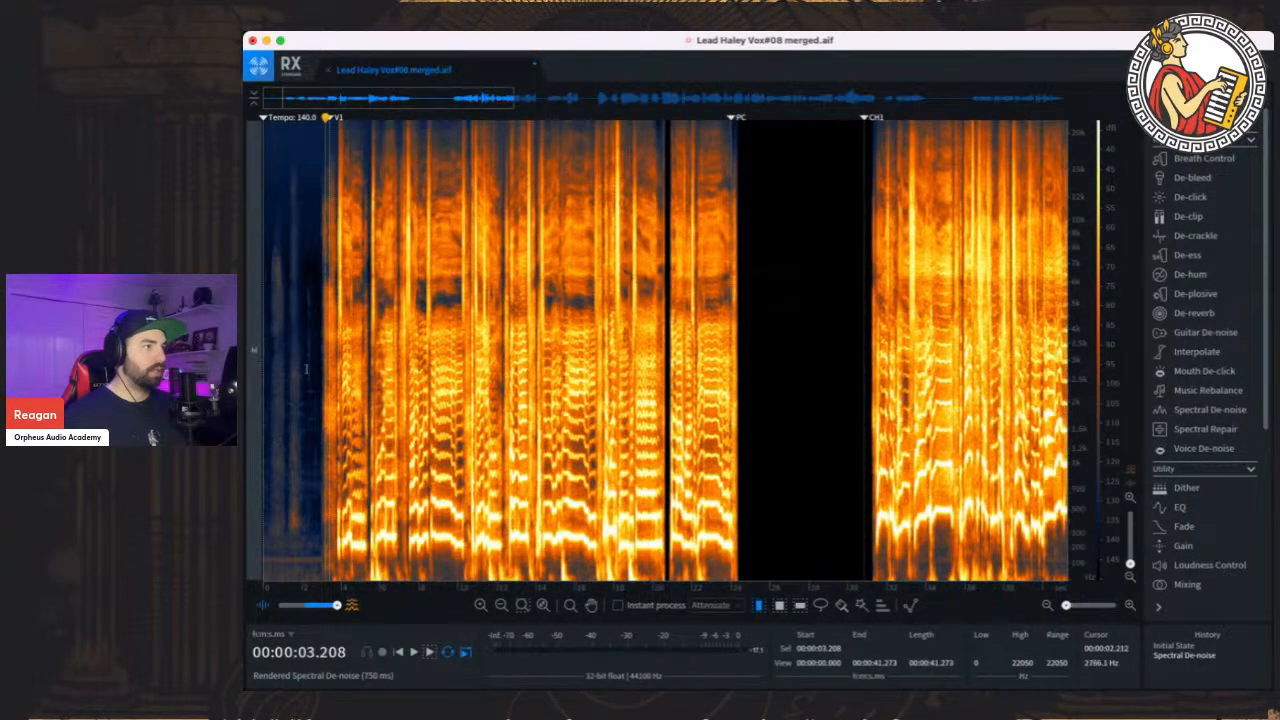
drag(263, 398, 336, 398)
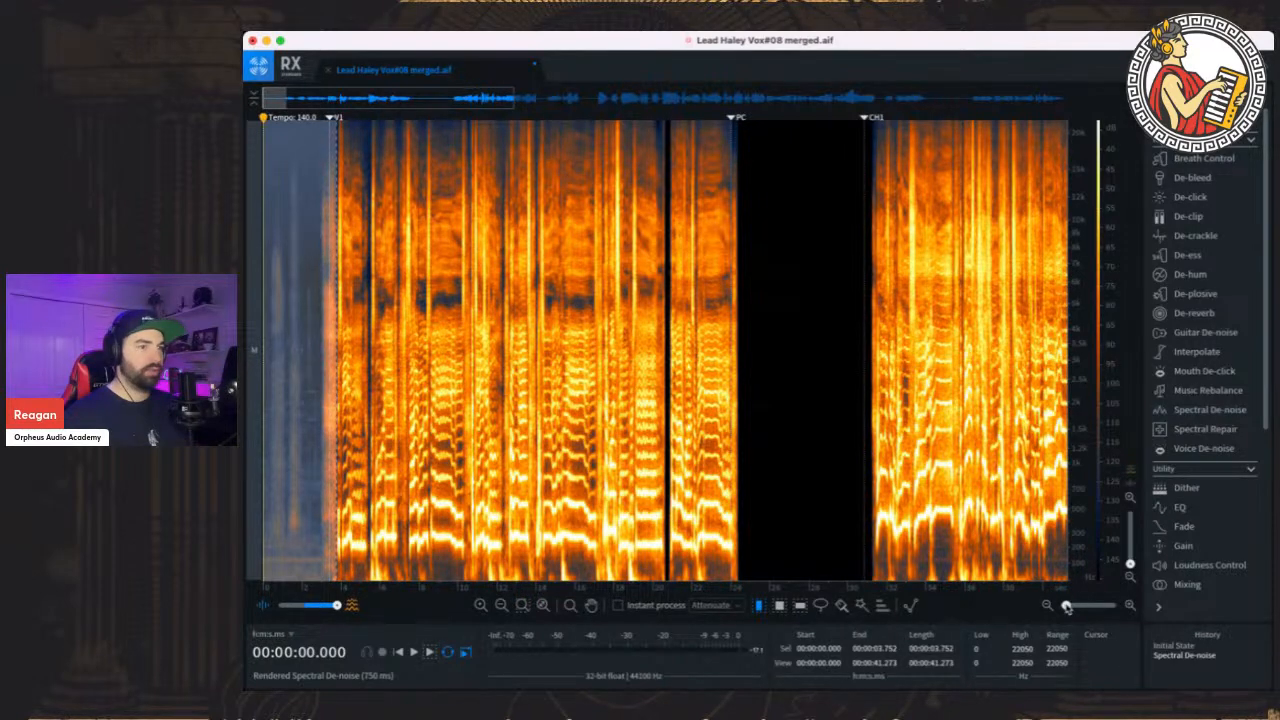
drag(1067, 608, 1068, 607)
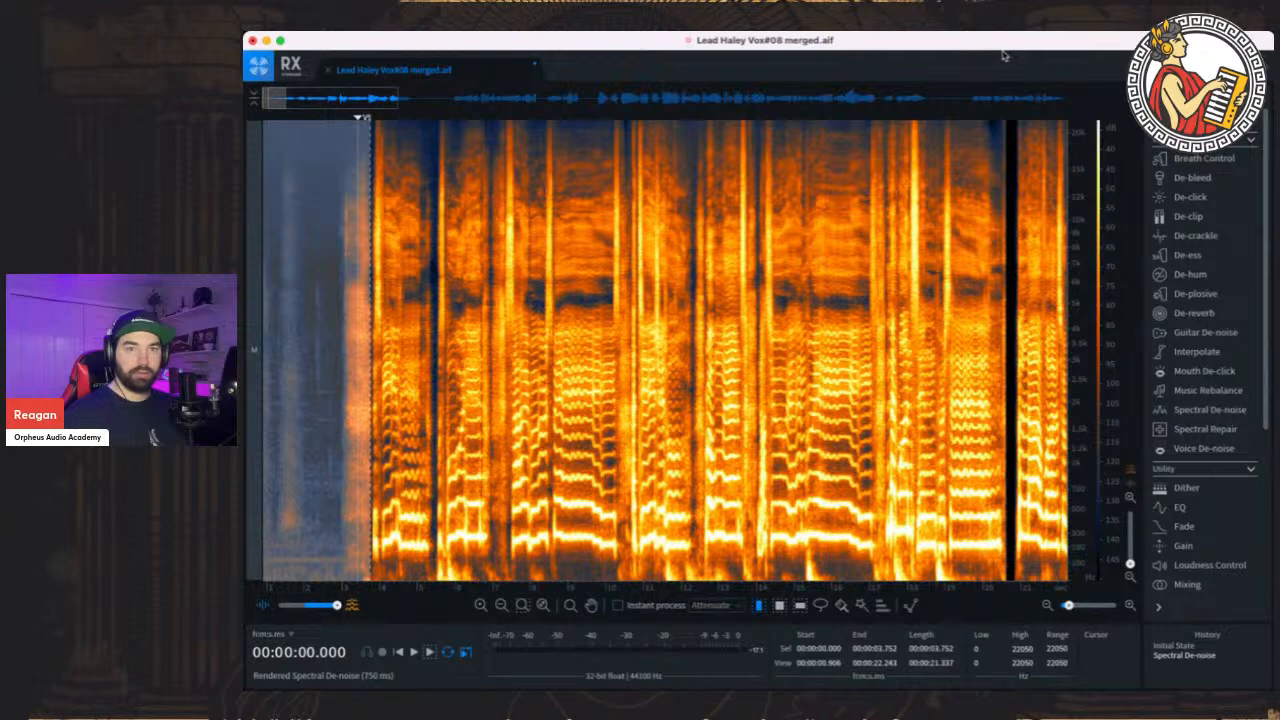
Open Breath Control and preview it on the passage from about 2.3 to 16.4 seconds
click(1190, 160)
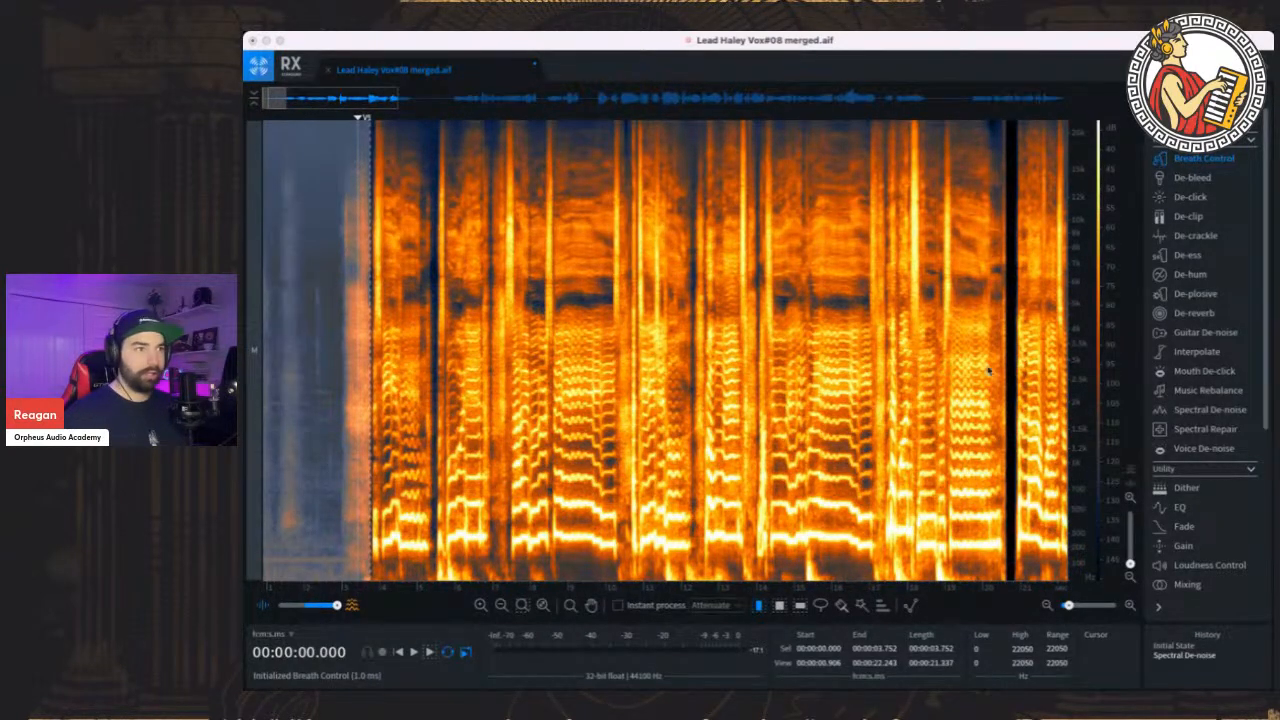
click(351, 360)
click(308, 354)
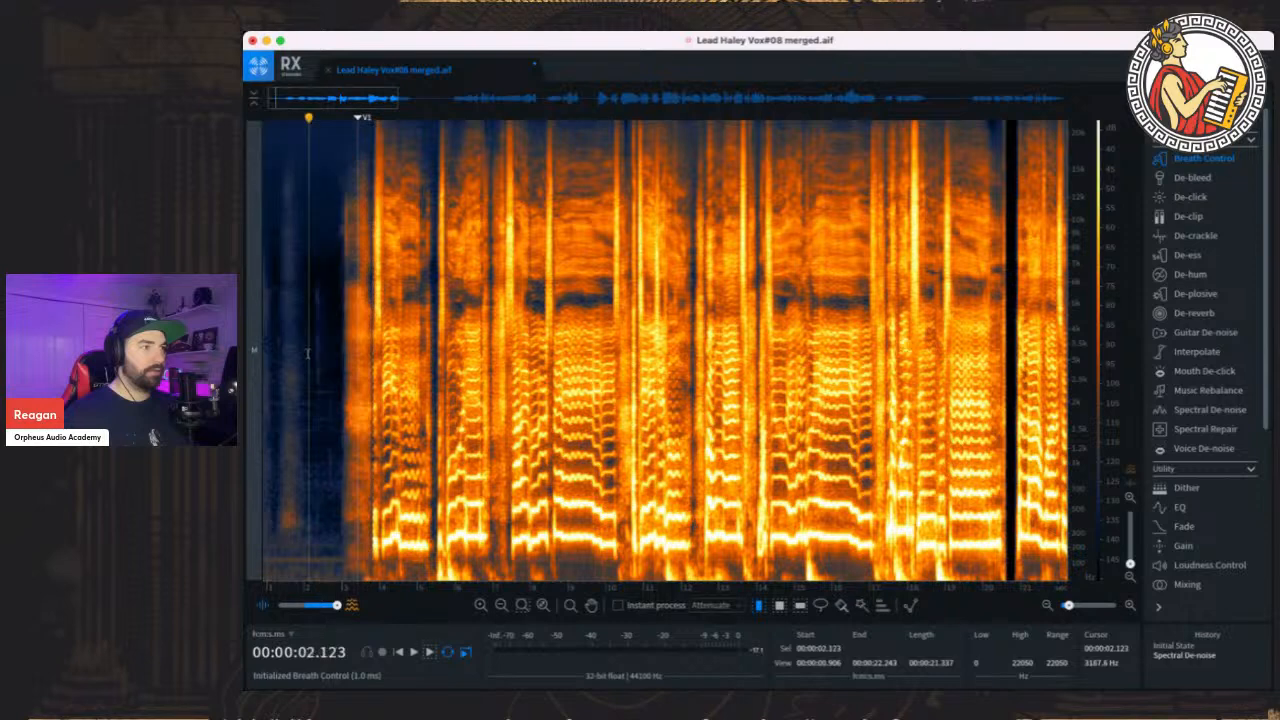
drag(314, 346, 845, 380)
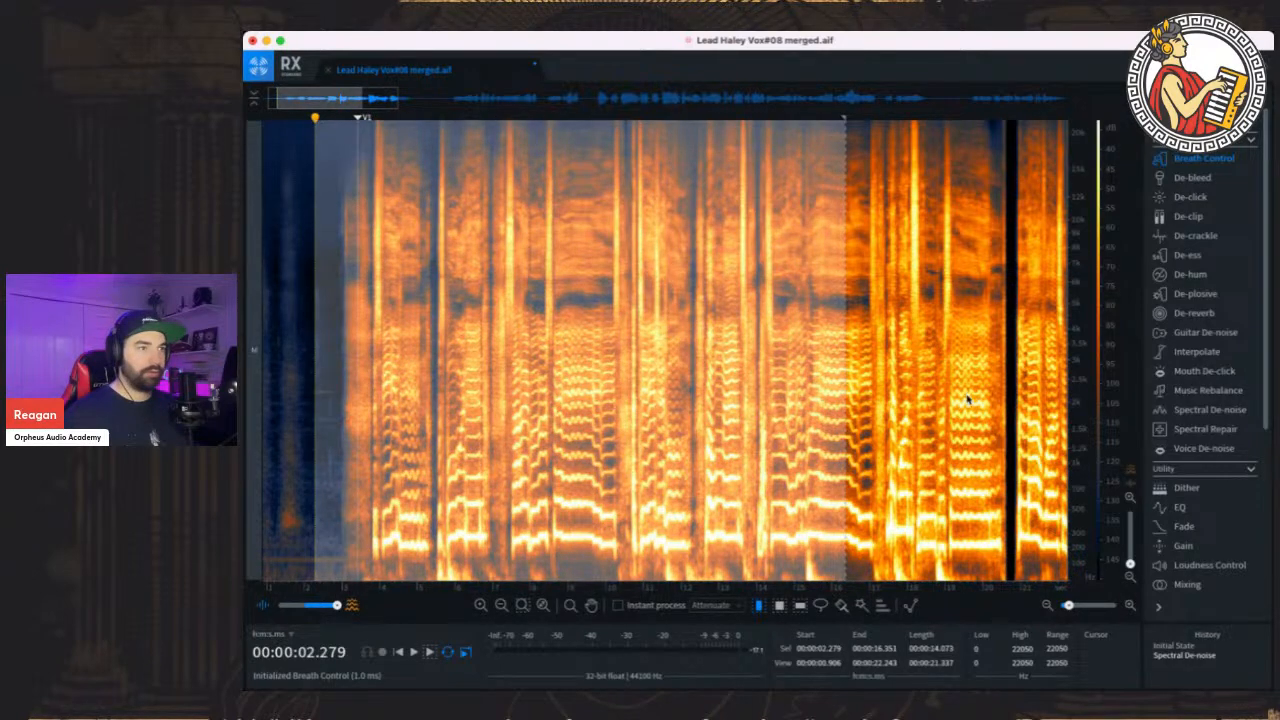
key(space)
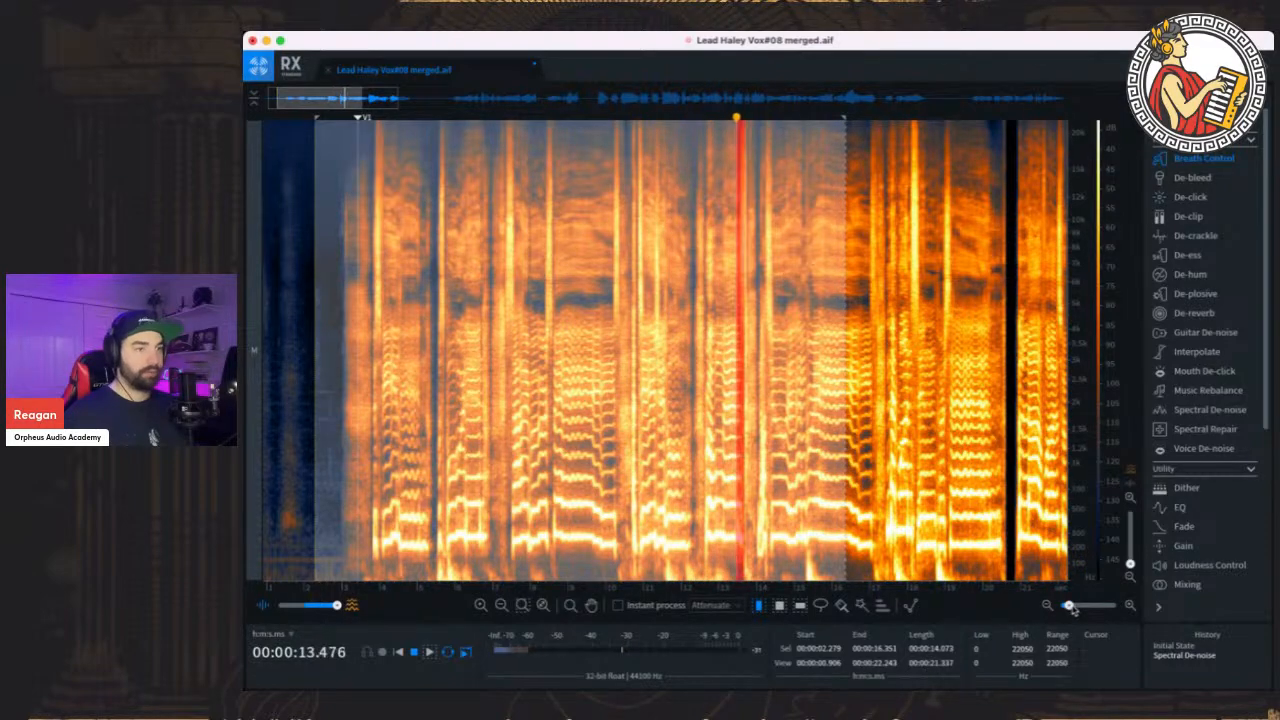
drag(1068, 608, 1066, 607)
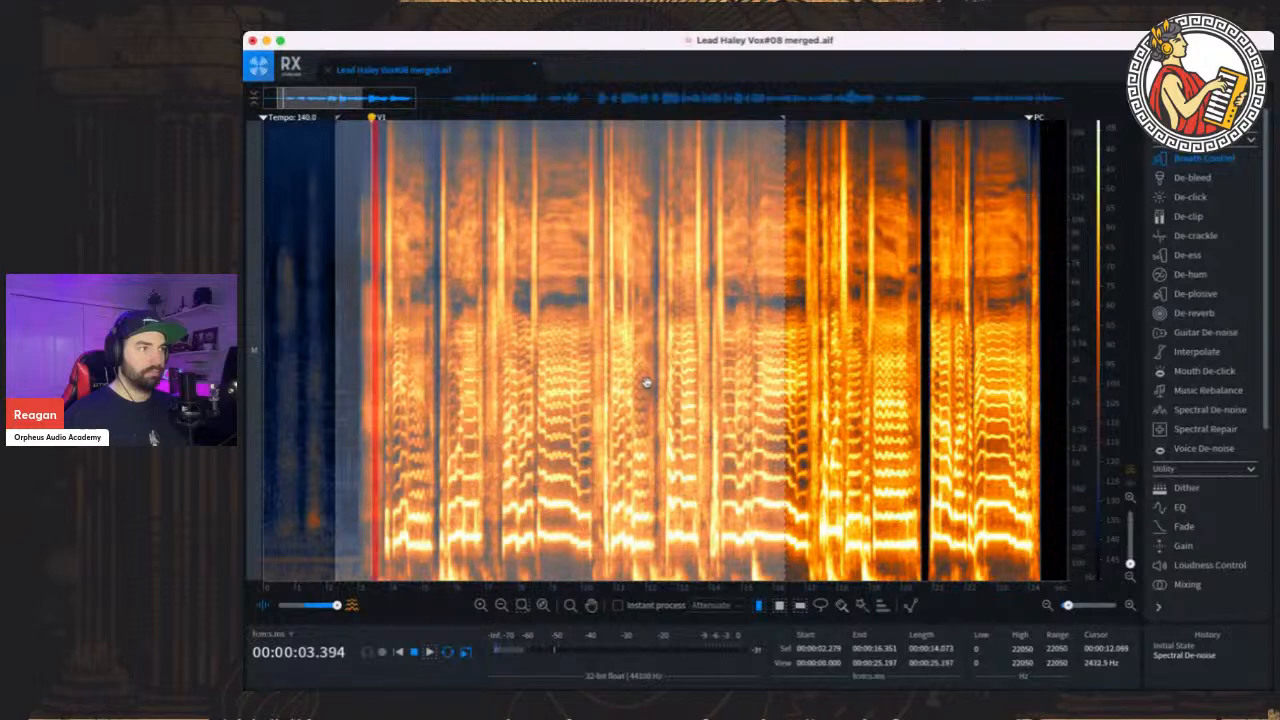
key(space)
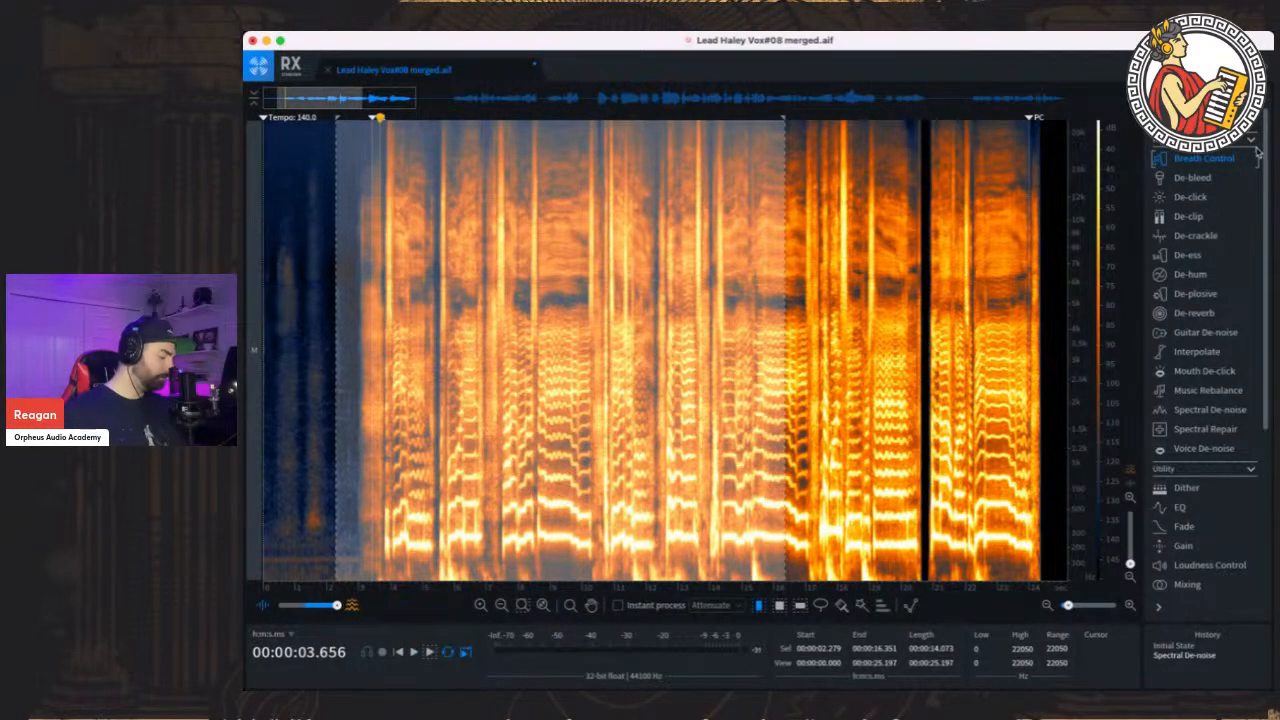
Render Breath Control over the entire file and place the playhead at 2 seconds, just before verse 1
key(super+a)
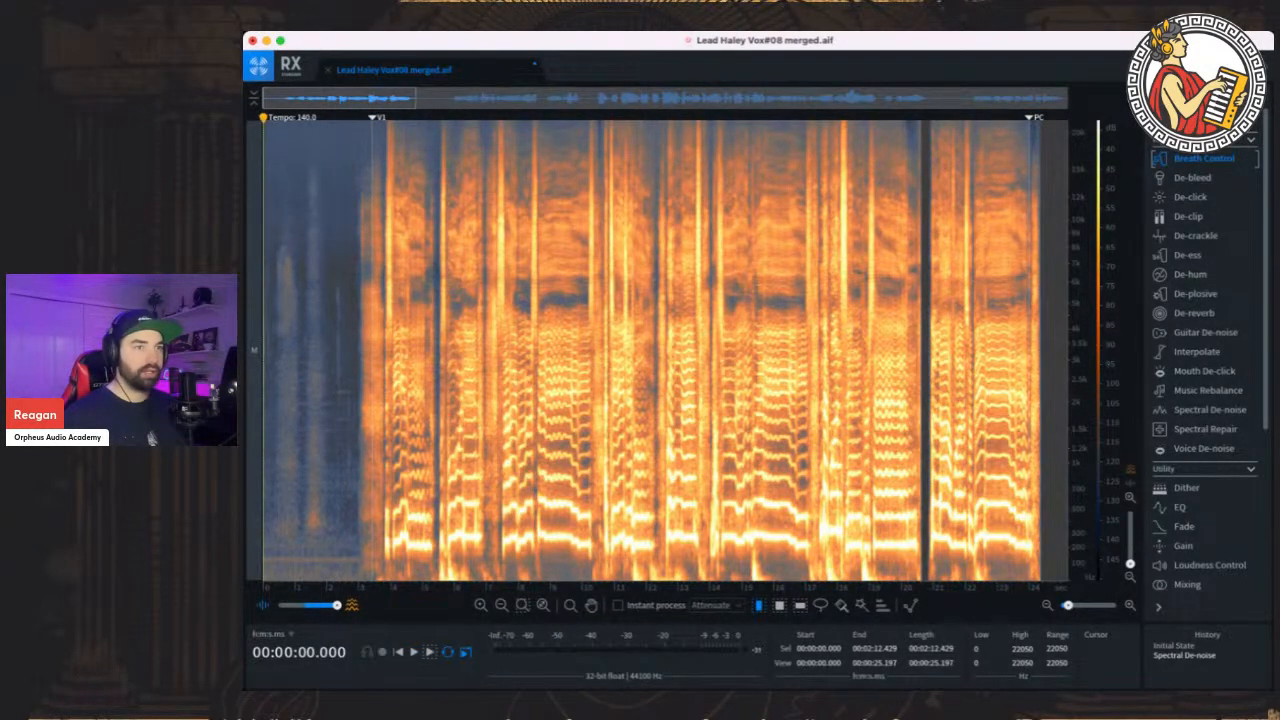
click(1204, 158)
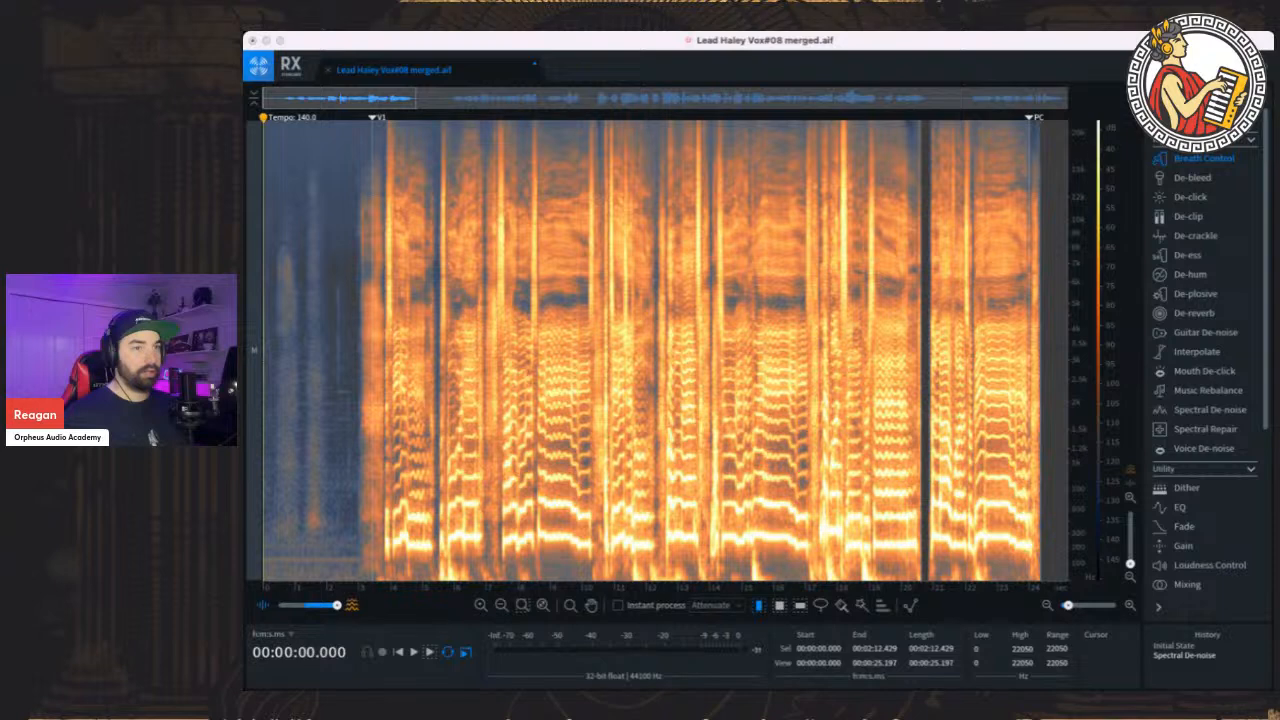
click(348, 464)
click(326, 375)
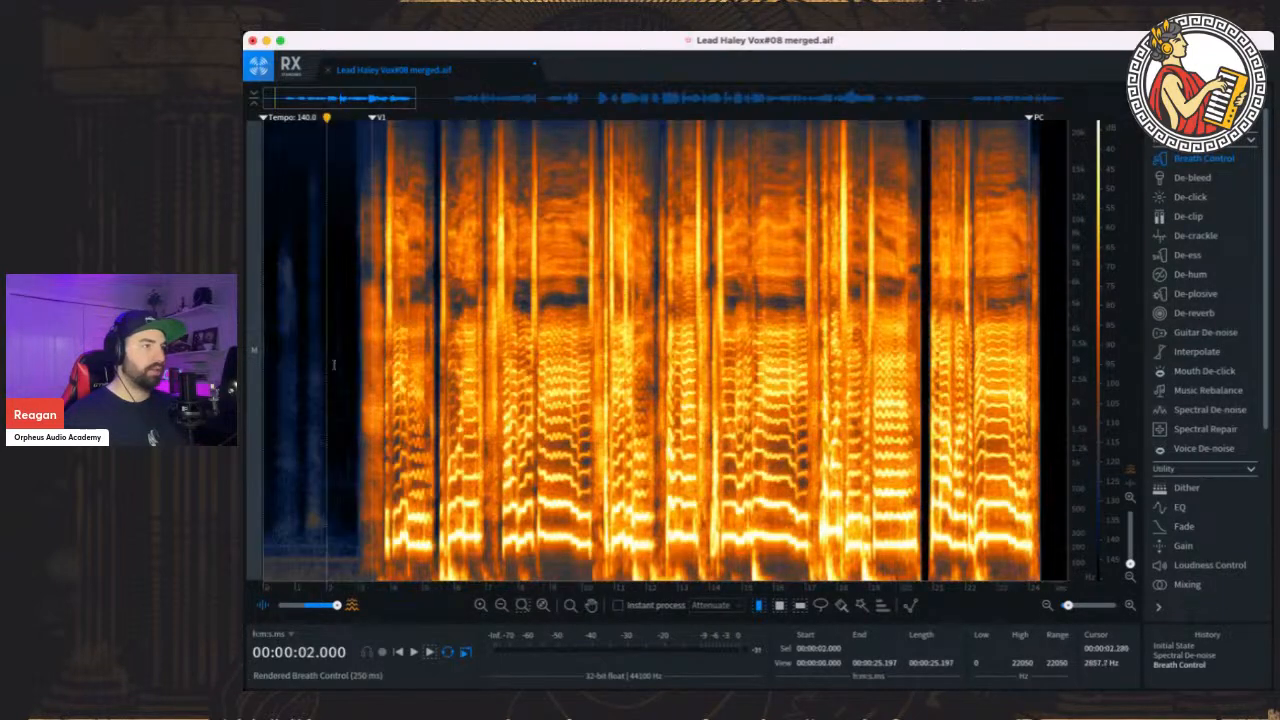
Play back verse 1 from about 3 seconds to check the rendered Breath Control result
key(space)
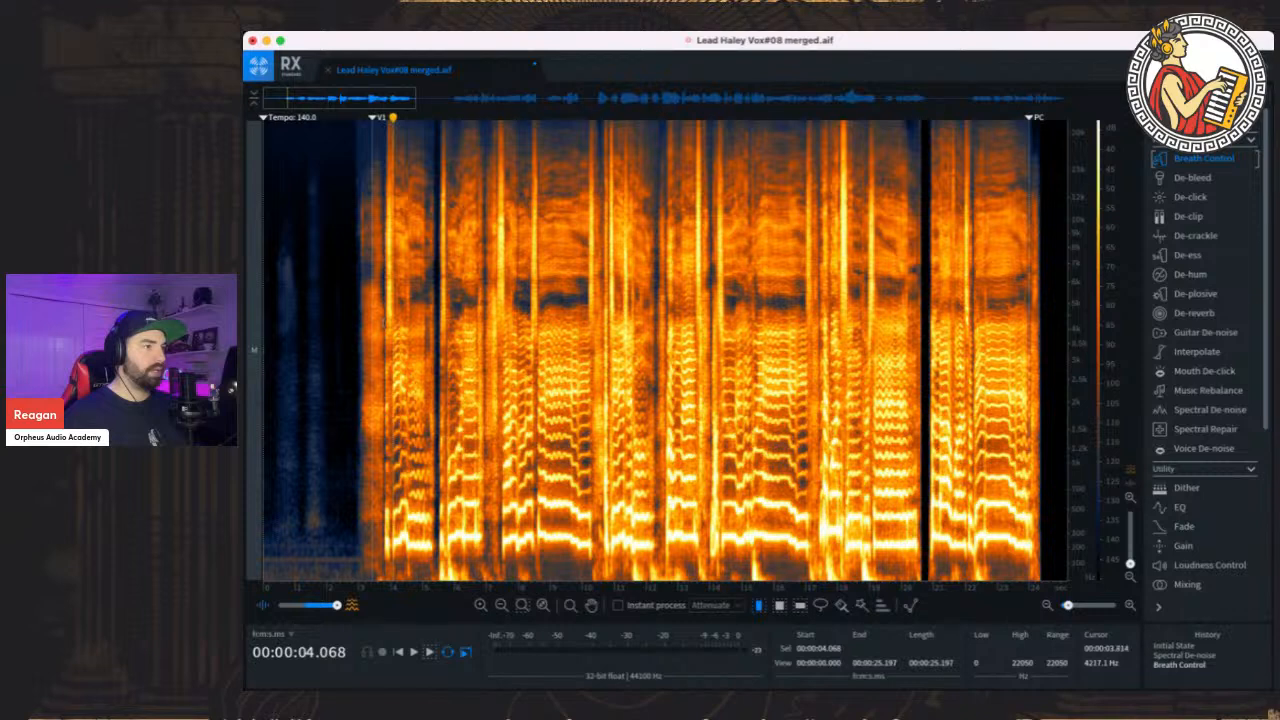
click(359, 307)
key(space)
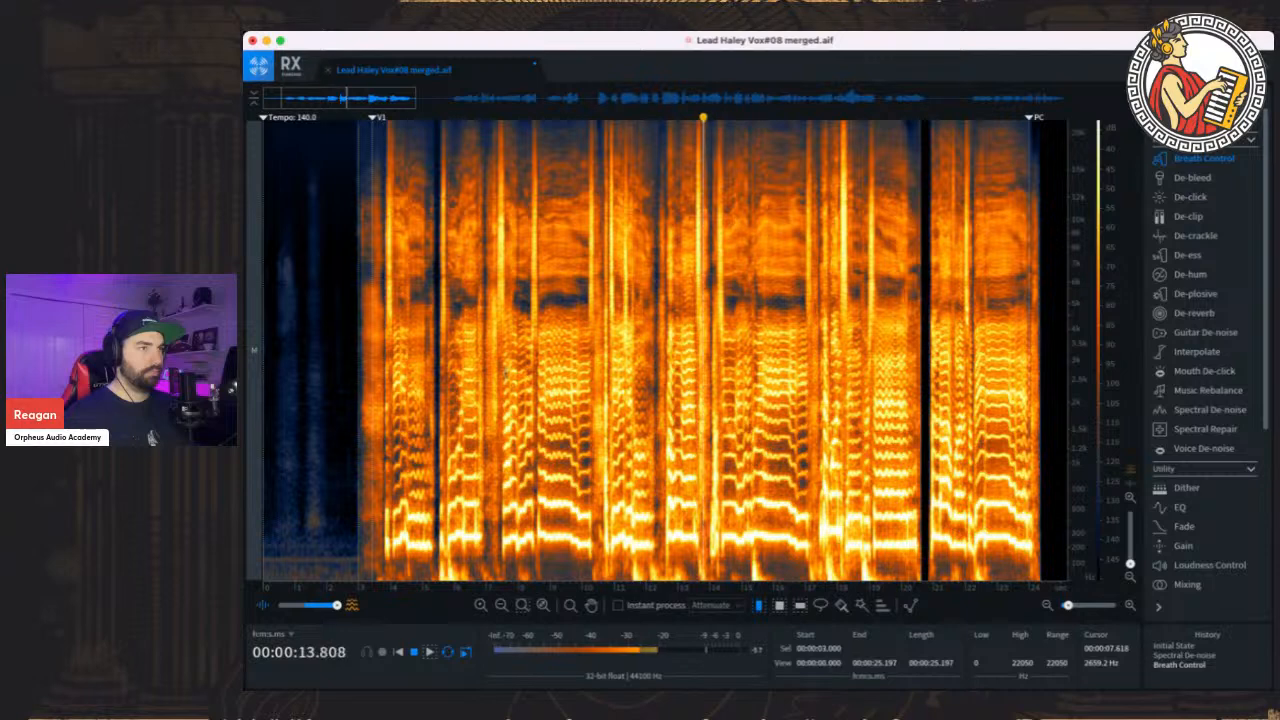
Select the verse from about 2.9 to 20.9 seconds and preview Breath Control on it
drag(354, 354, 928, 354)
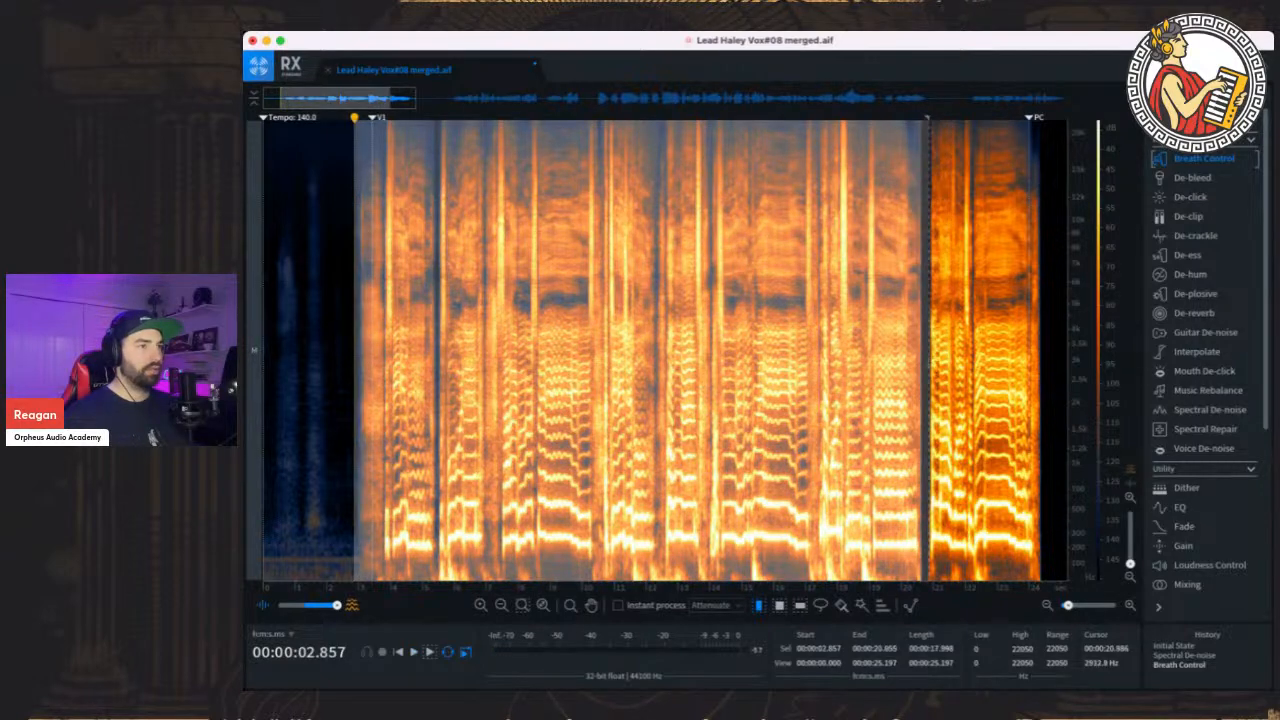
click(1243, 163)
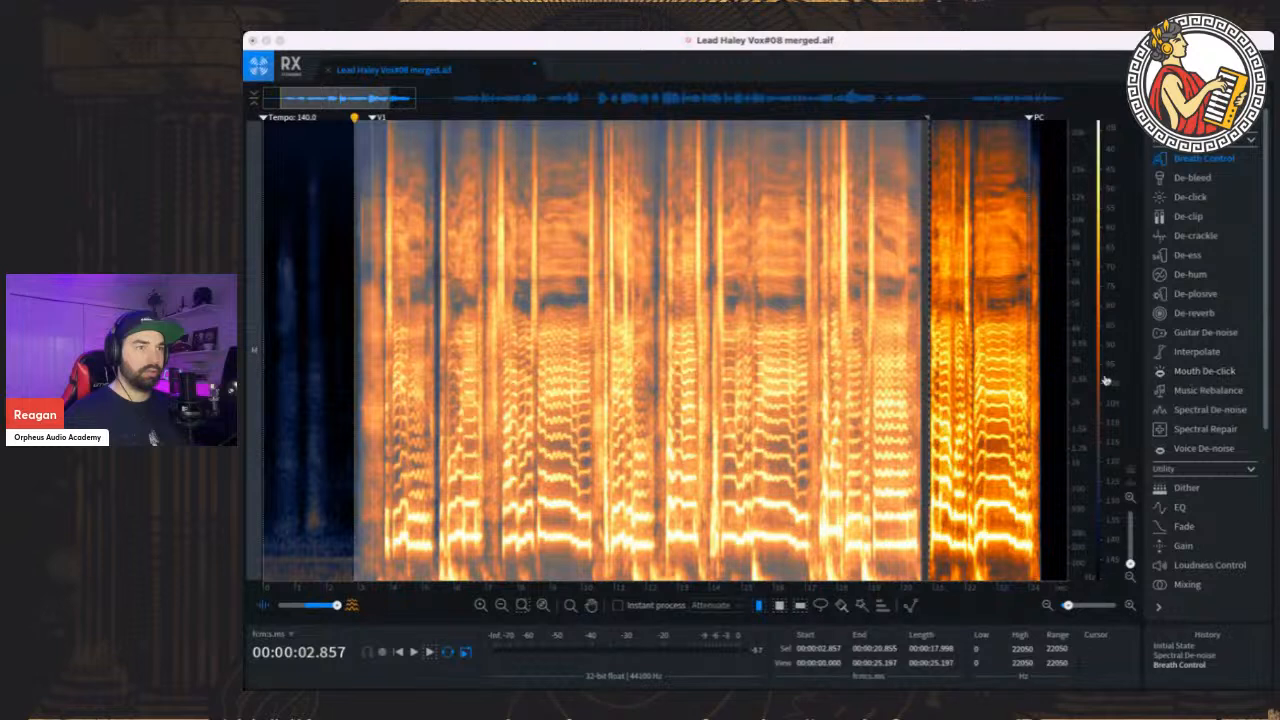
key(space)
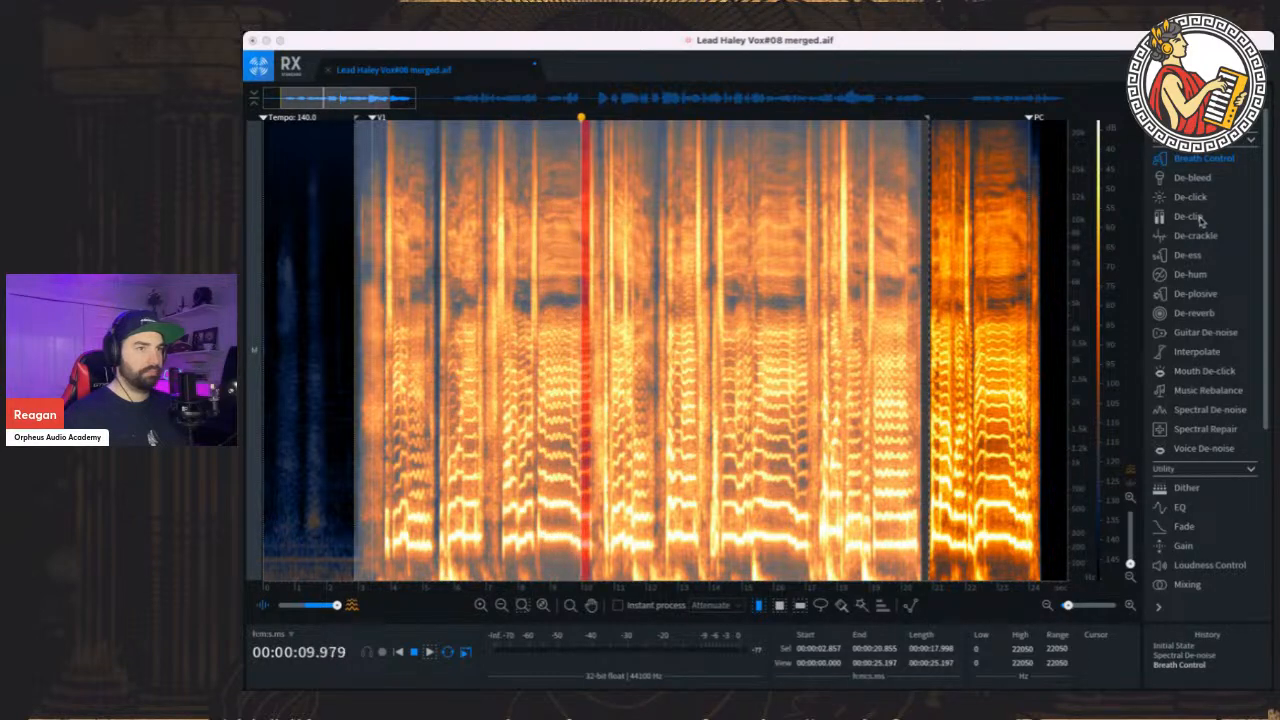
scroll(476, 279, right, 1)
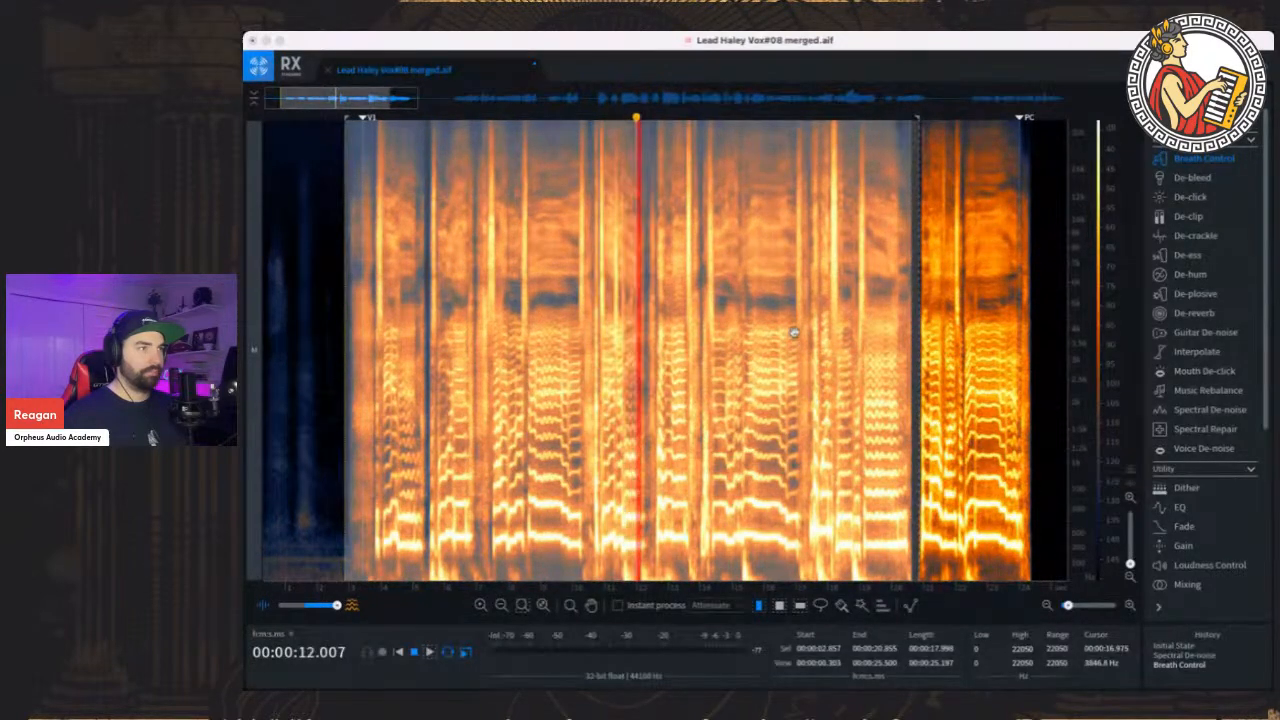
click(328, 231)
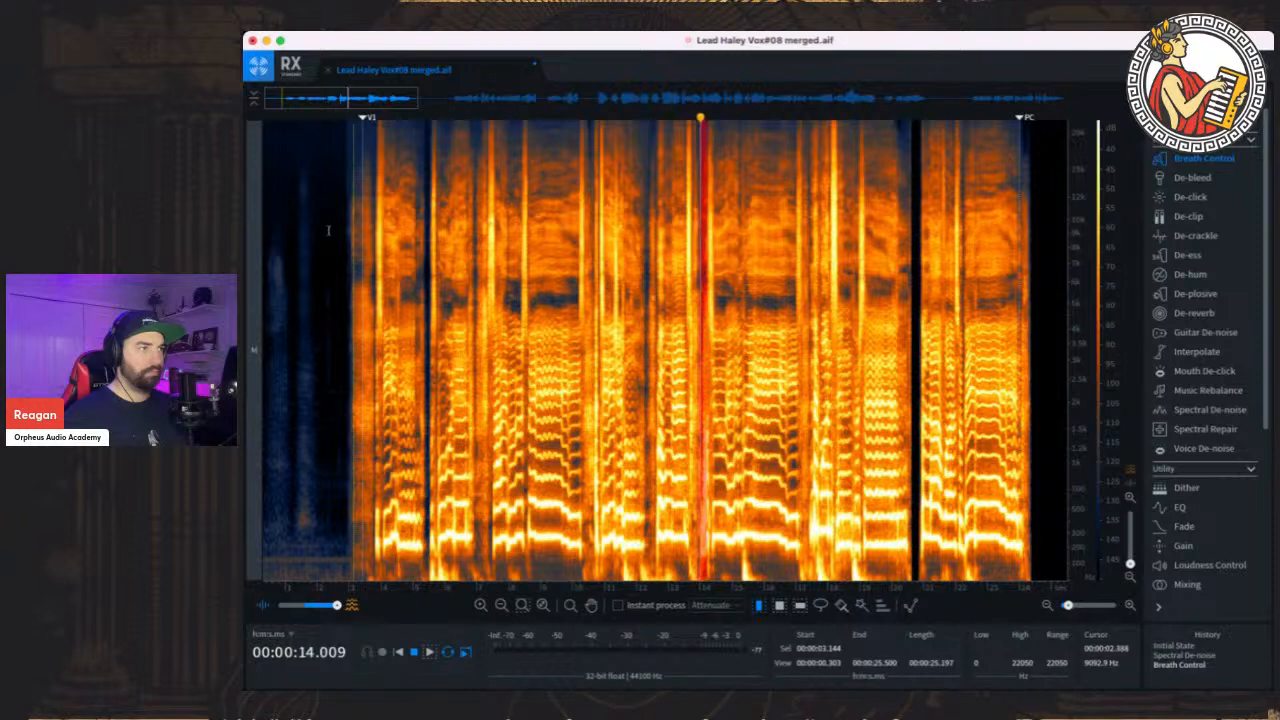
key(space)
Audition Breath Control on the passage from about 2.5 to 6.3 seconds and close the module
click(322, 229)
drag(333, 218, 454, 229)
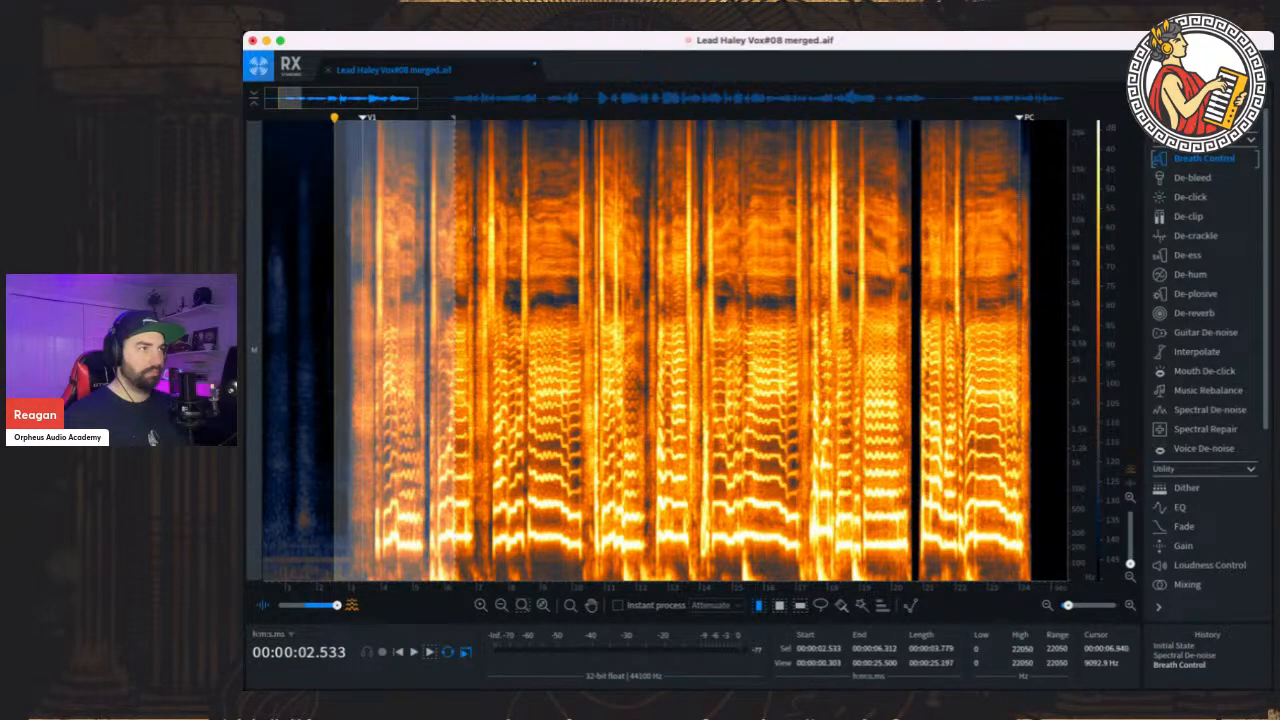
key(space)
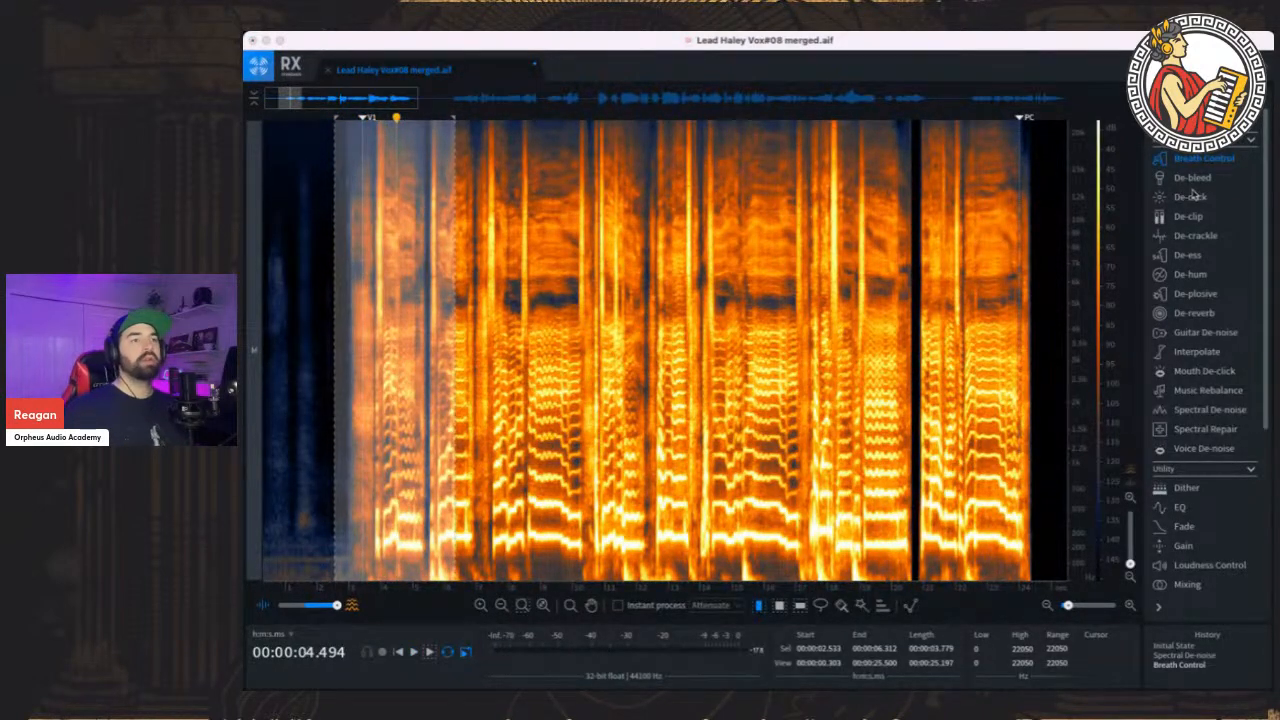
click(431, 290)
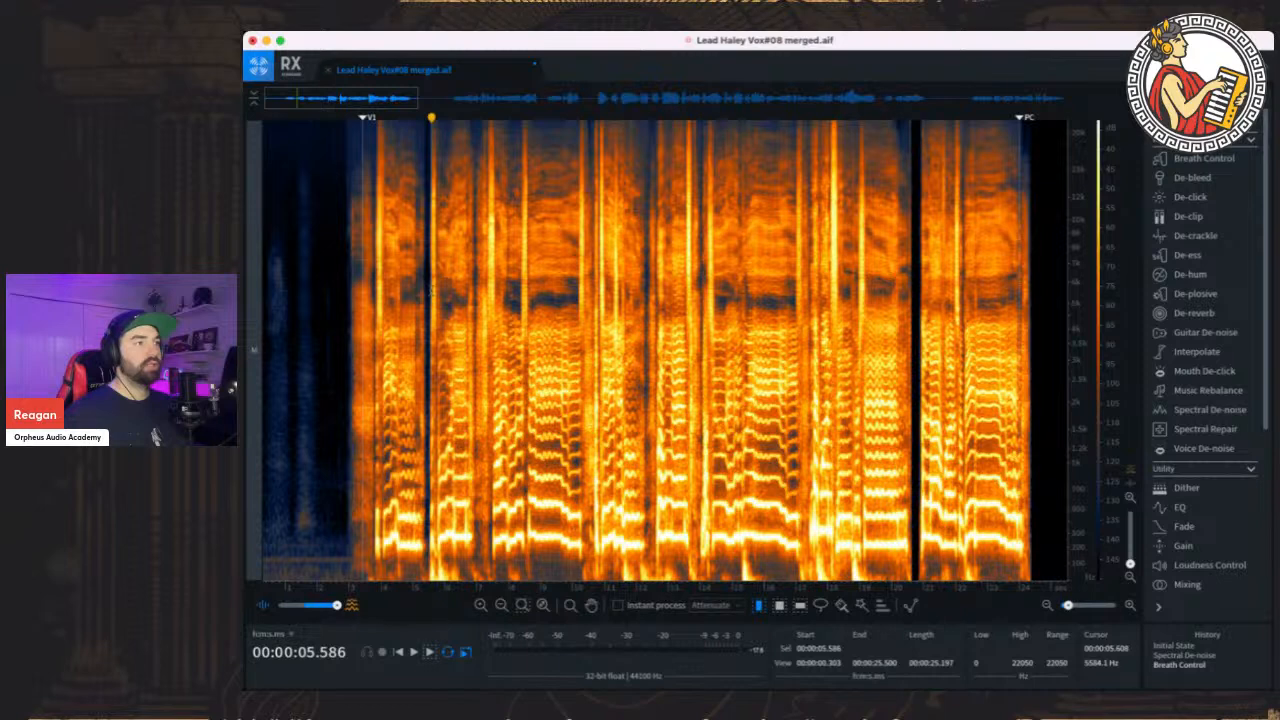
Select the lead-in from about 0.3 to 3.8 seconds and render a Gain reduction over it
drag(263, 321, 347, 325)
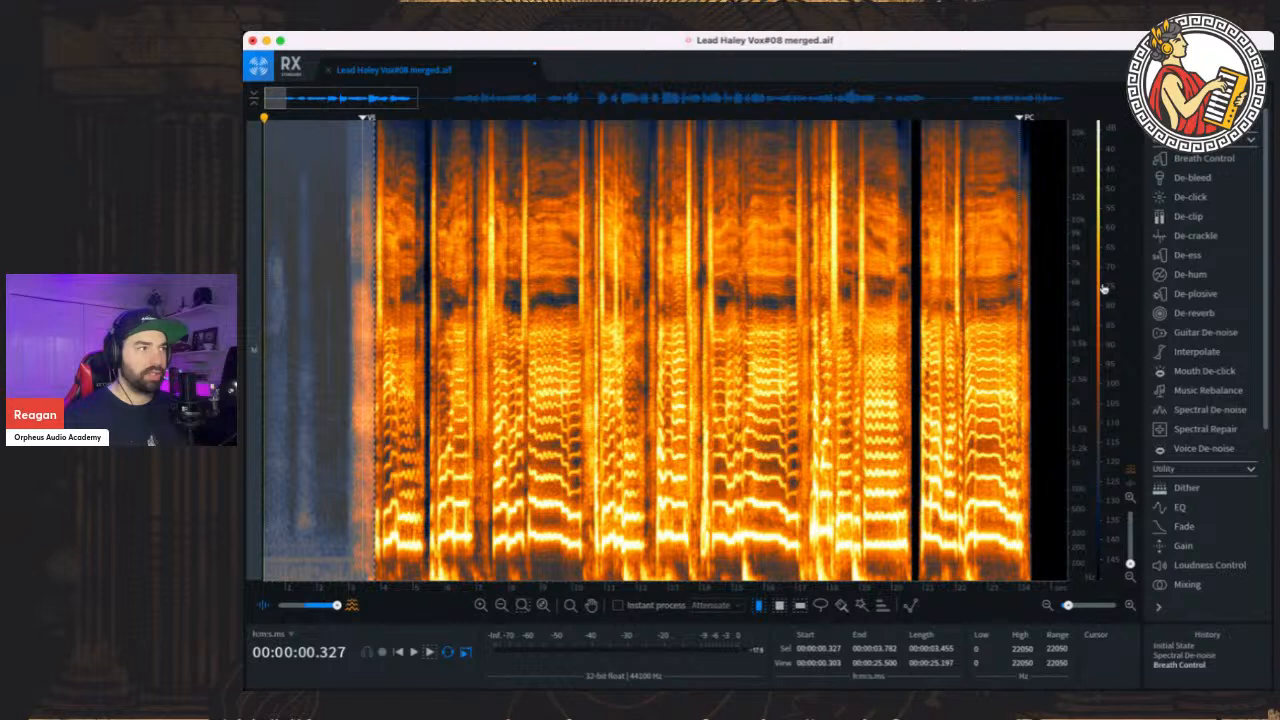
click(1184, 547)
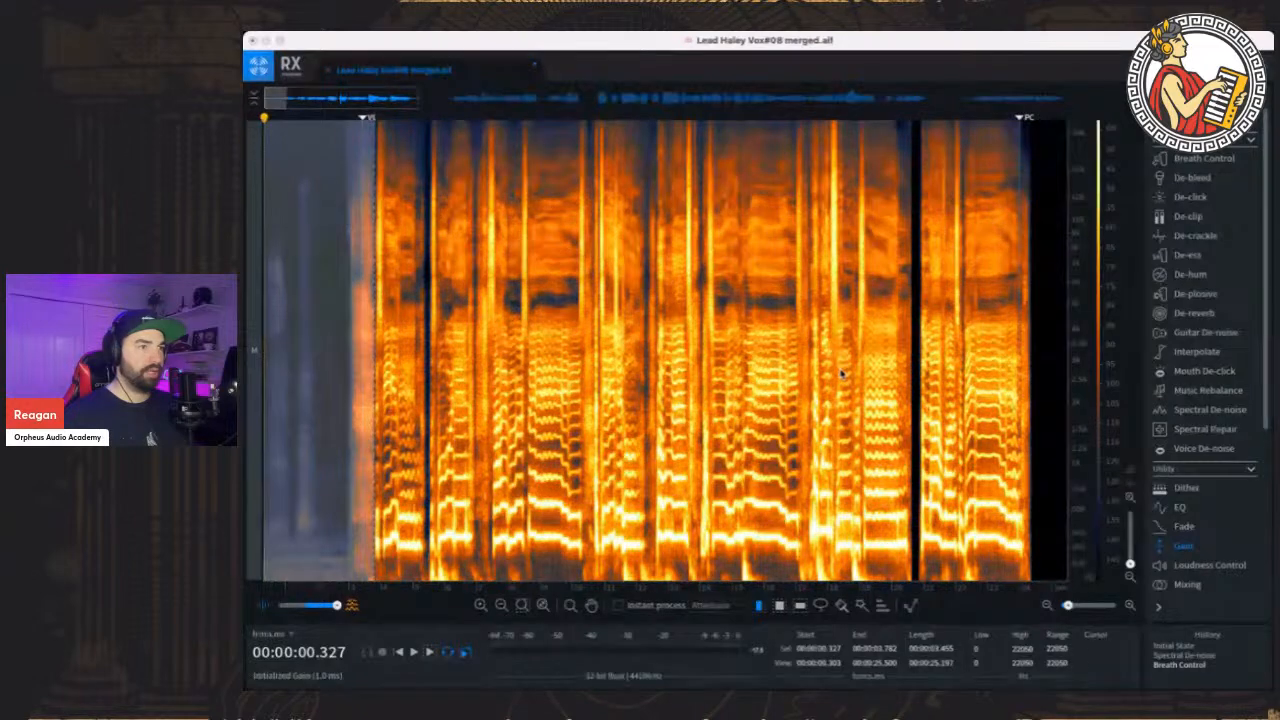
click(974, 417)
Play the verse from about 2.8 seconds and select the gap between phrases from about 7.0 to 7.3 seconds
click(343, 326)
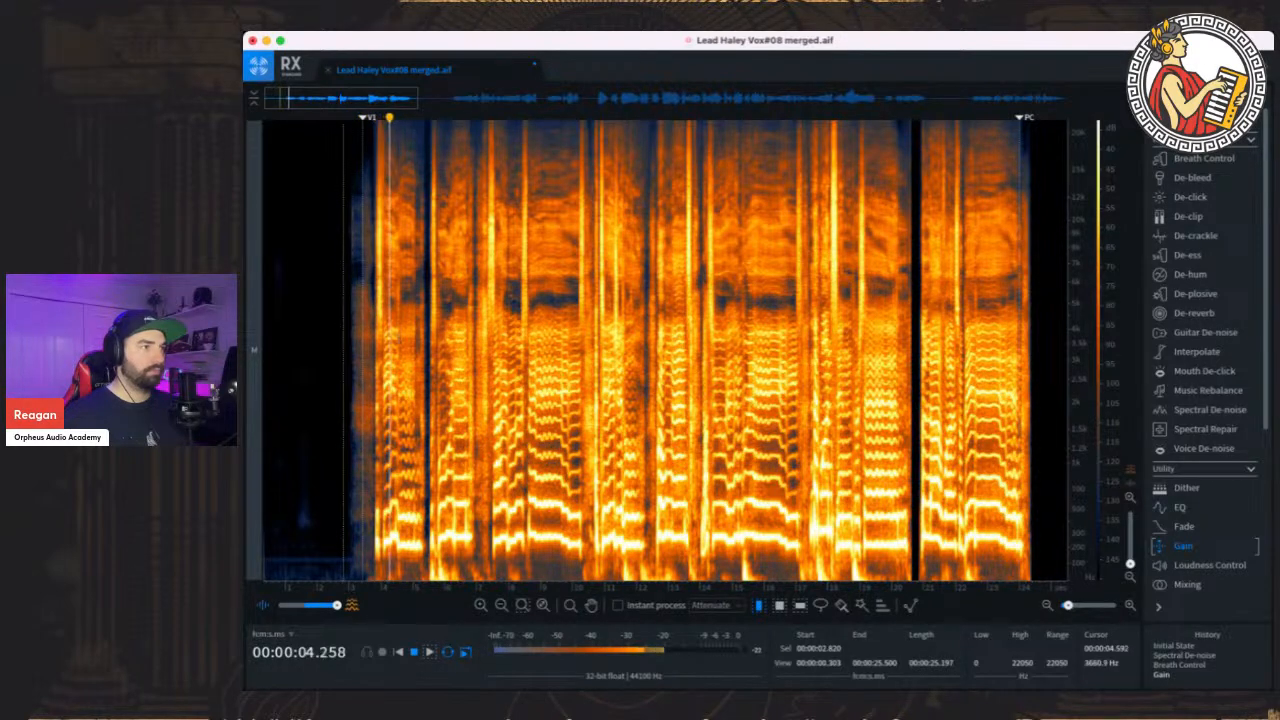
drag(1067, 605, 1071, 606)
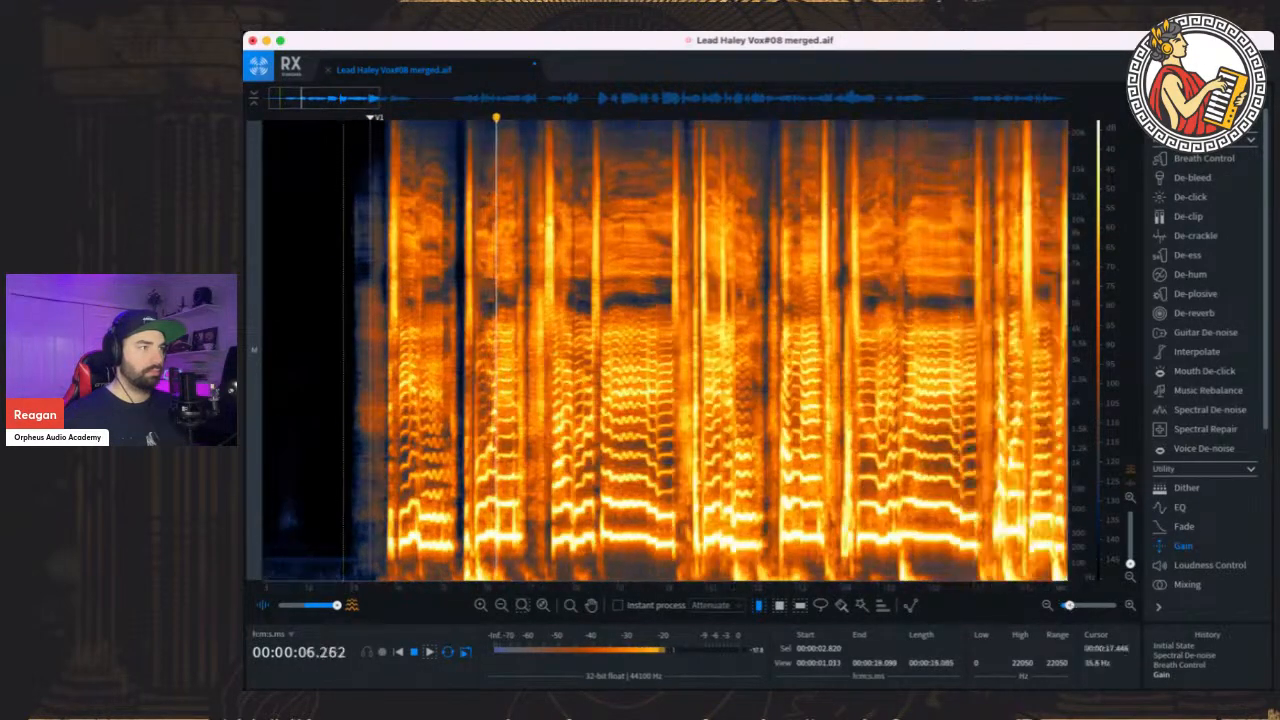
scroll(523, 337, right, 1)
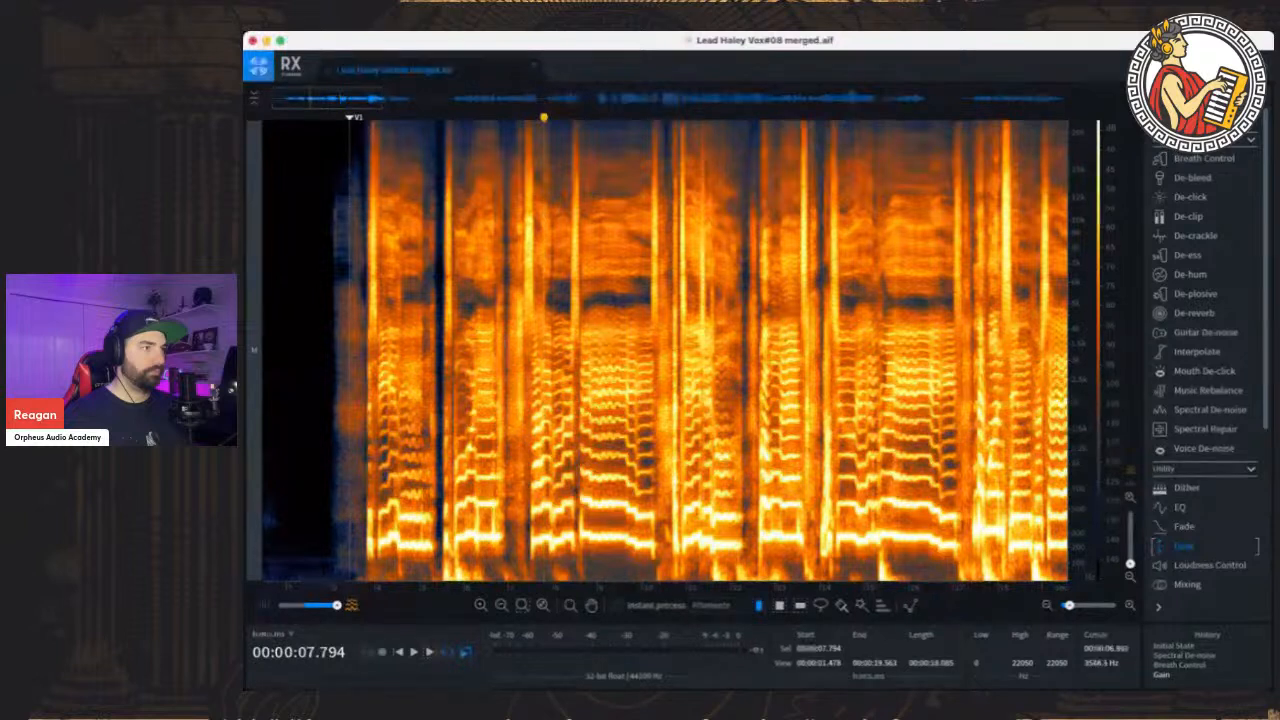
drag(505, 340, 521, 342)
key(space)
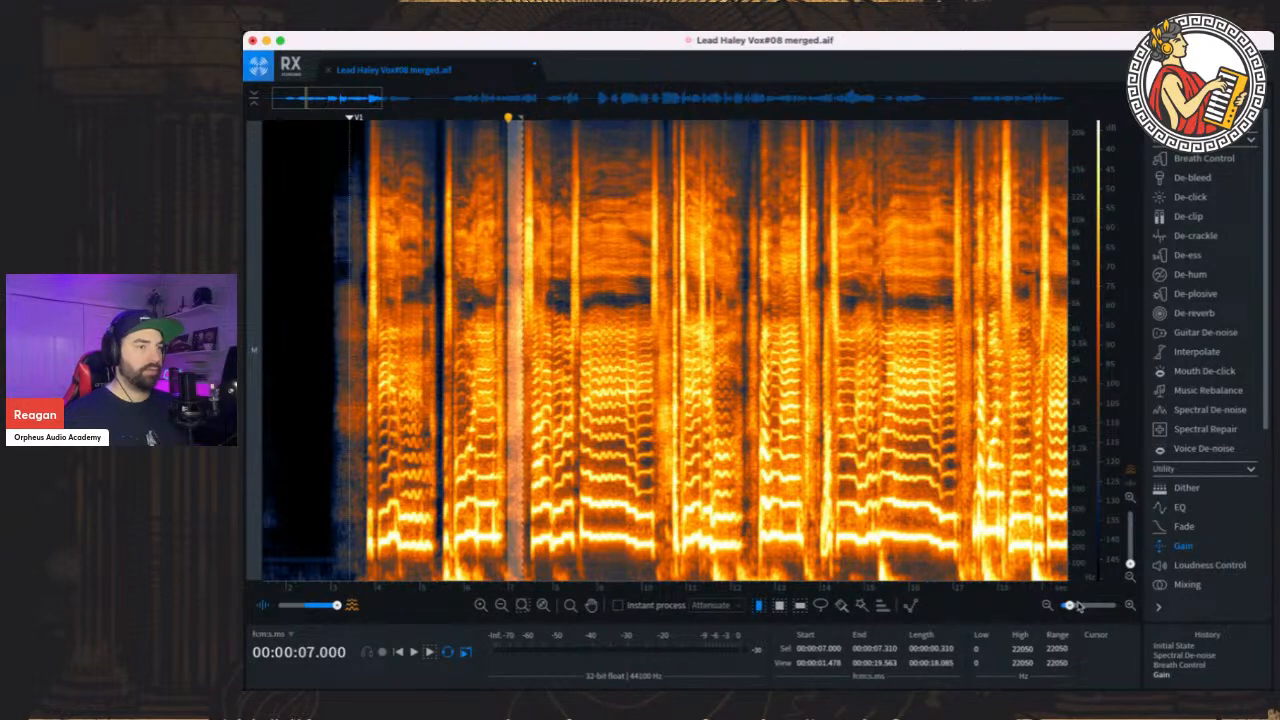
Play the end of verse 1 from about 19 seconds up to the pre-chorus marker
drag(1077, 606, 1068, 607)
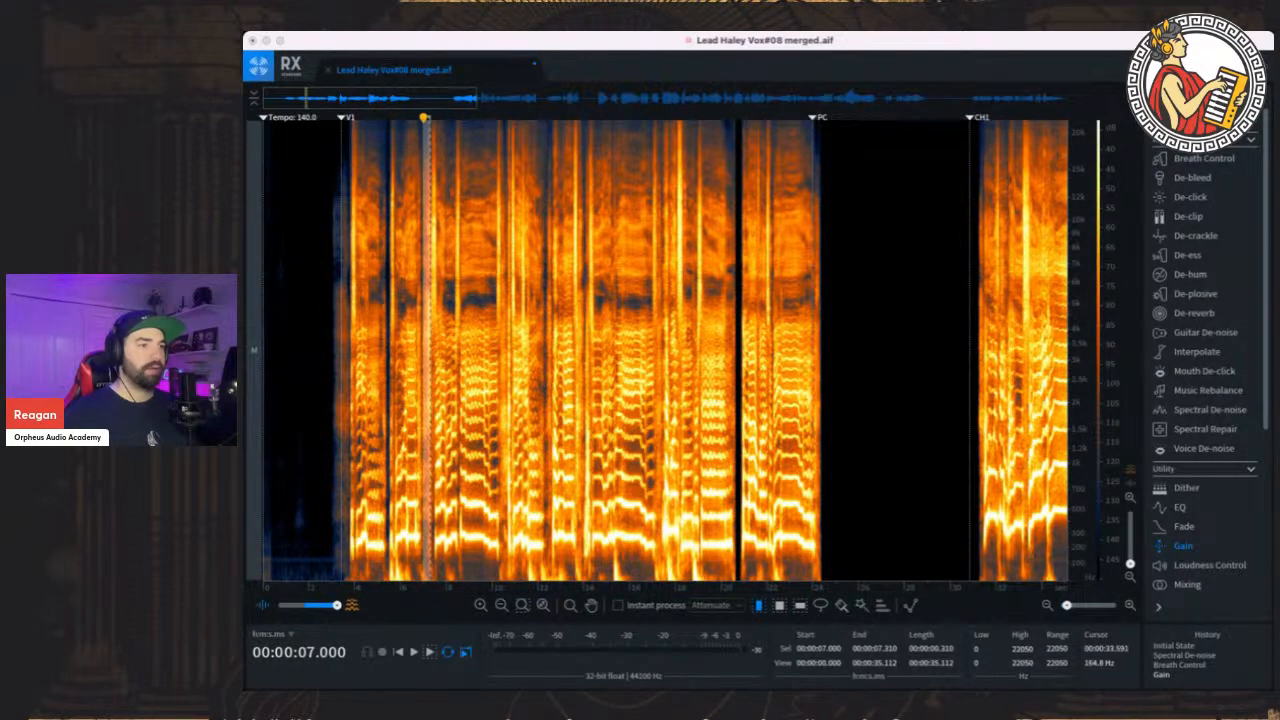
drag(1068, 607, 1069, 607)
click(608, 259)
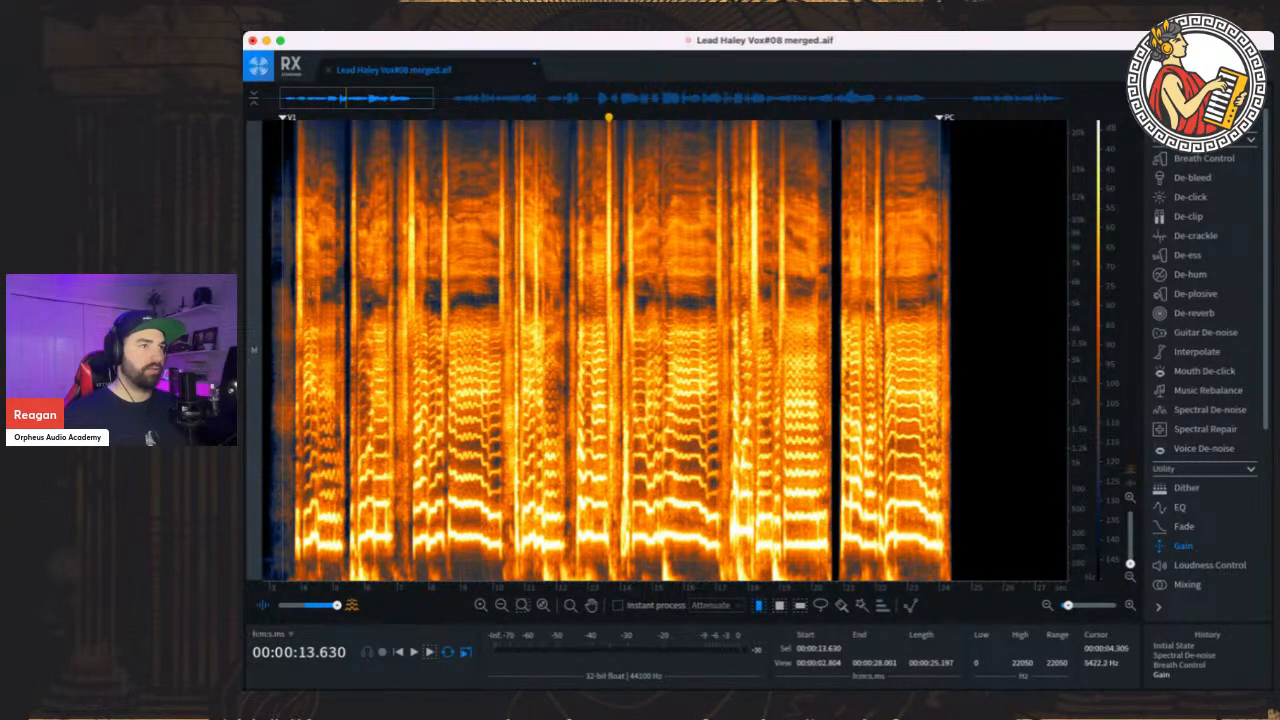
click(906, 290)
key(space)
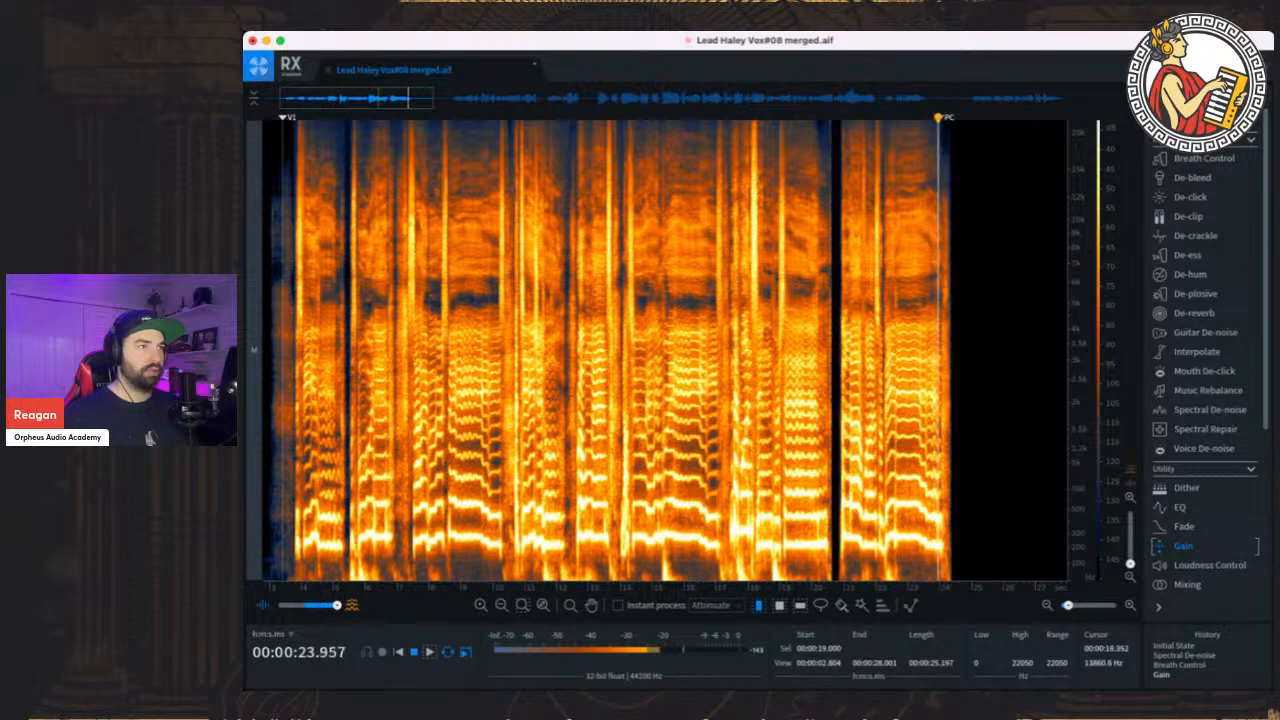
click(780, 188)
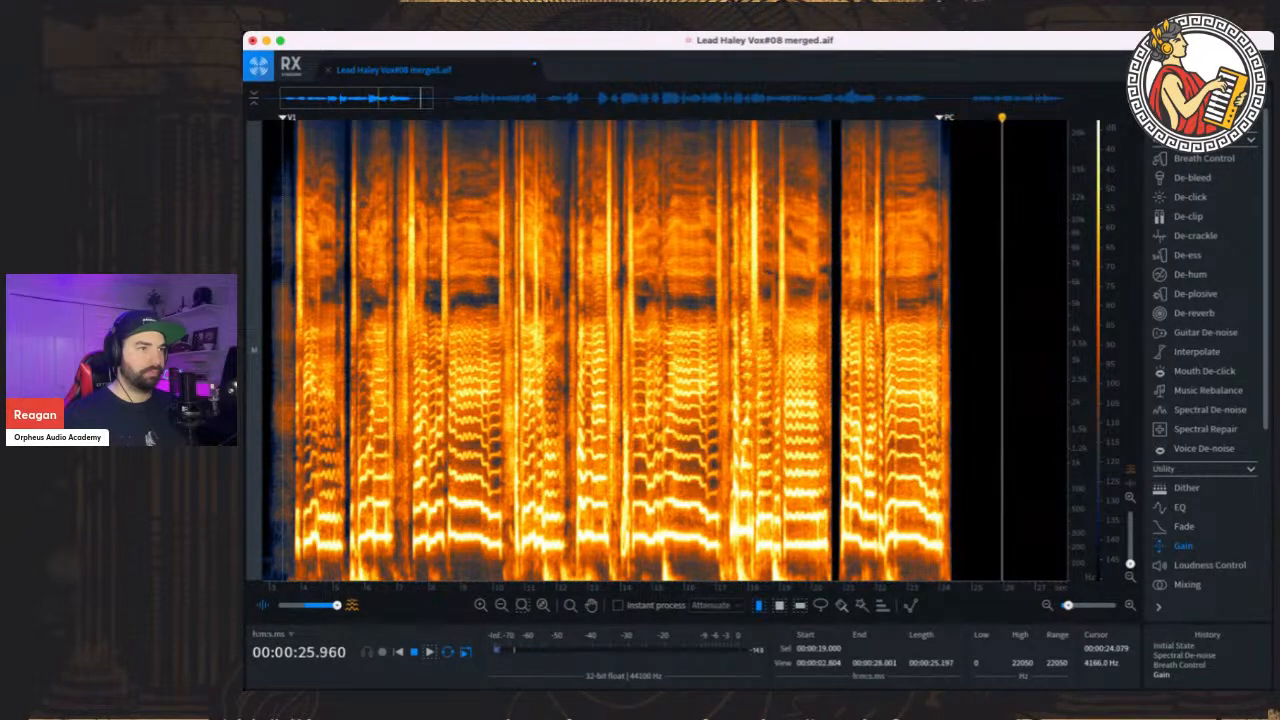
Select the trailing breath from about 24.12 to 24.75 seconds and render a Gain reduction on it
drag(940, 325, 964, 326)
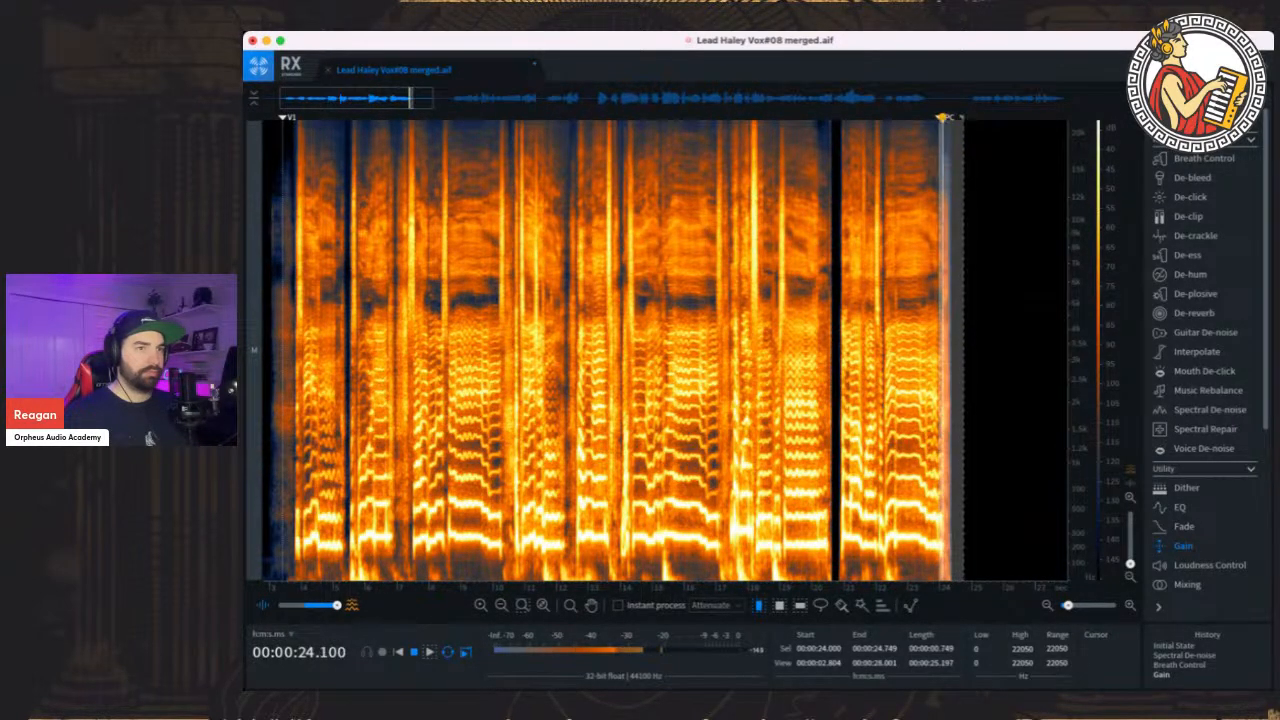
drag(1067, 606, 1075, 605)
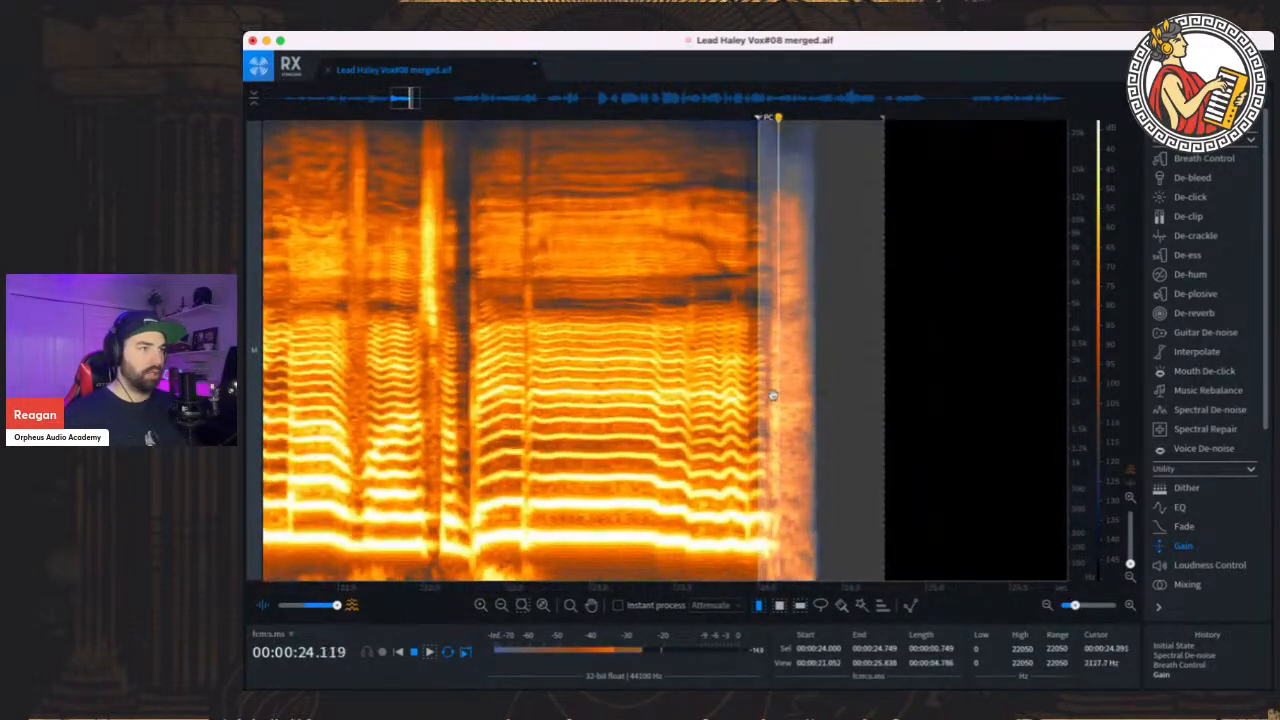
drag(760, 392, 777, 391)
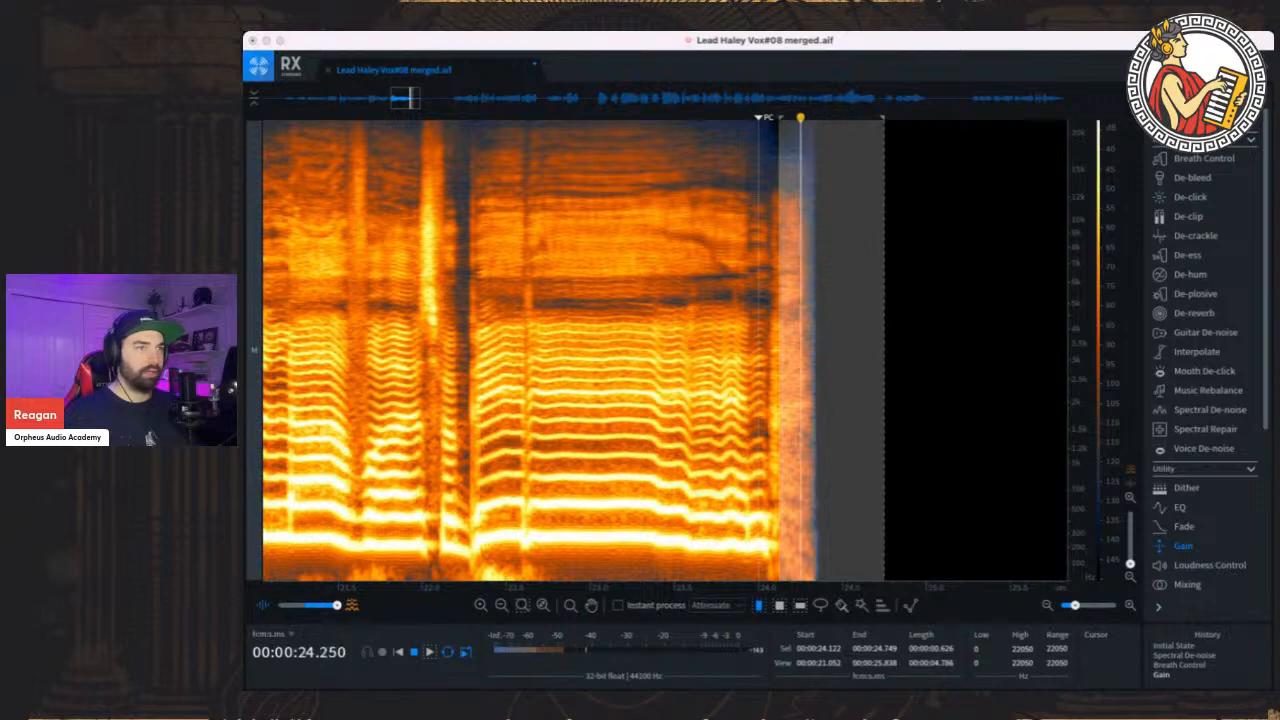
click(1211, 345)
click(560, 331)
key(space)
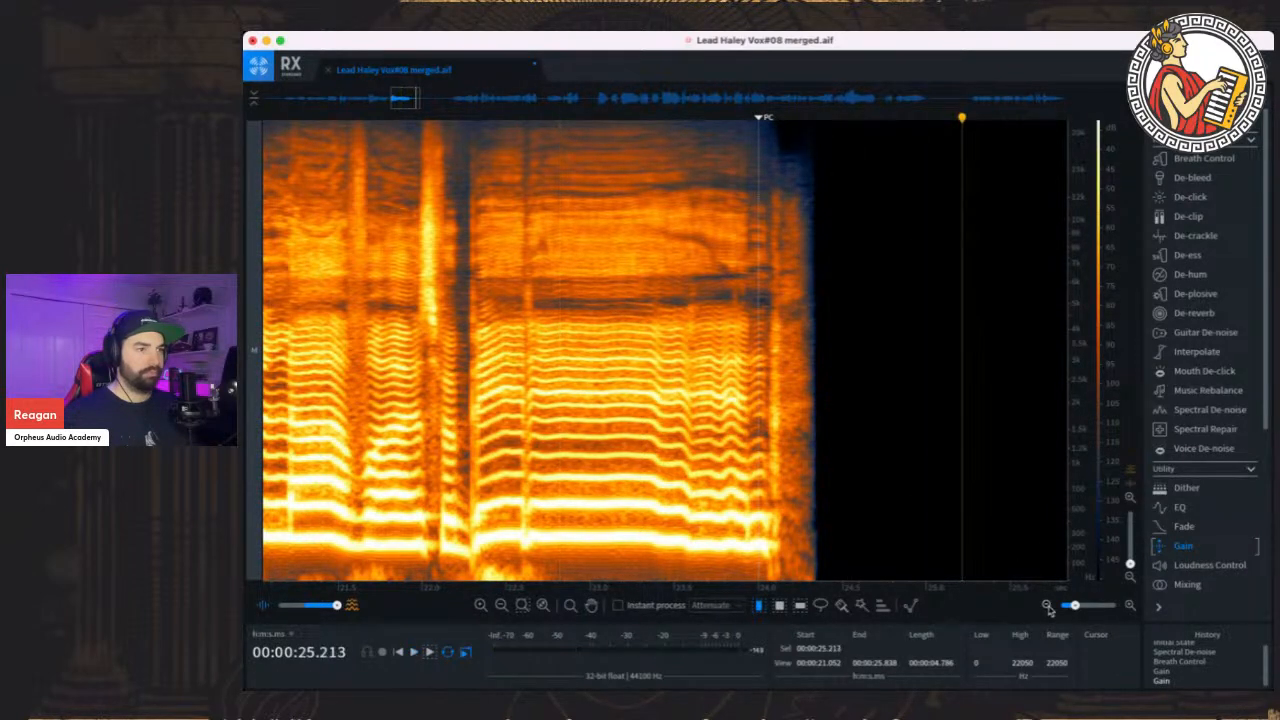
Select the low-frequency area below about 75 Hz from about 5.4 to 6.7 seconds and render Gain on it
drag(1075, 612, 1068, 607)
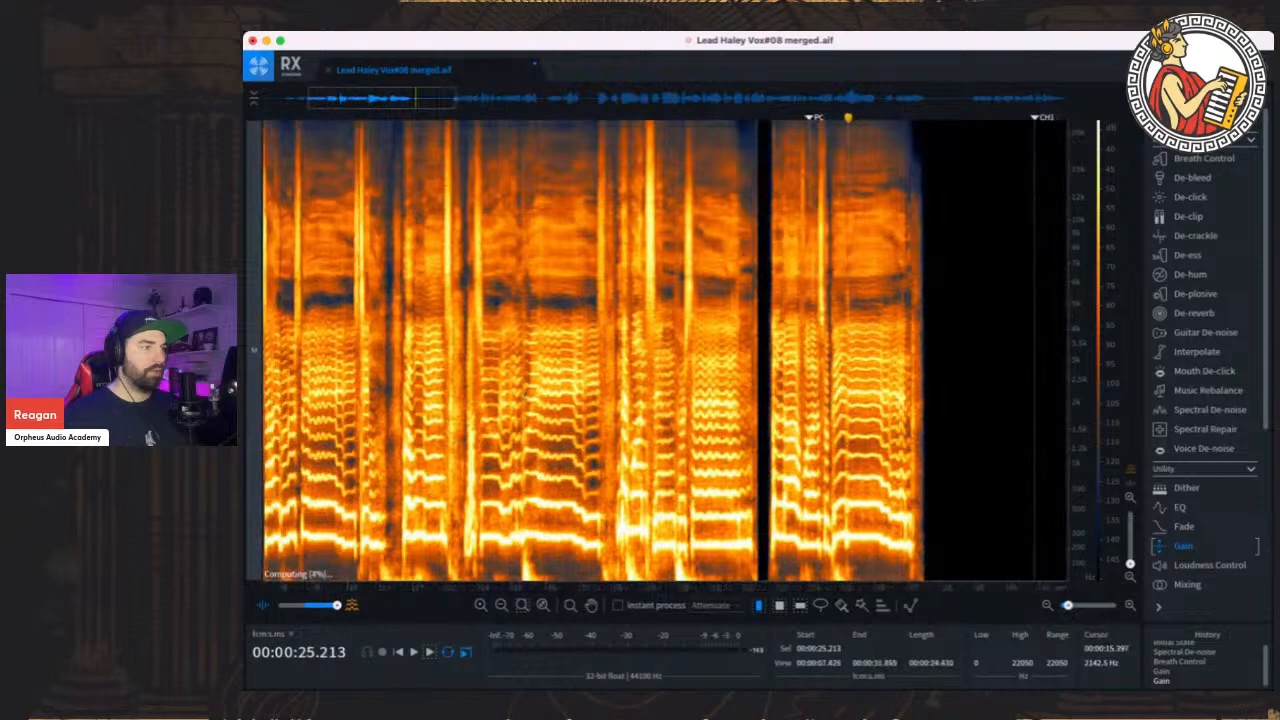
scroll(483, 409, left, 5)
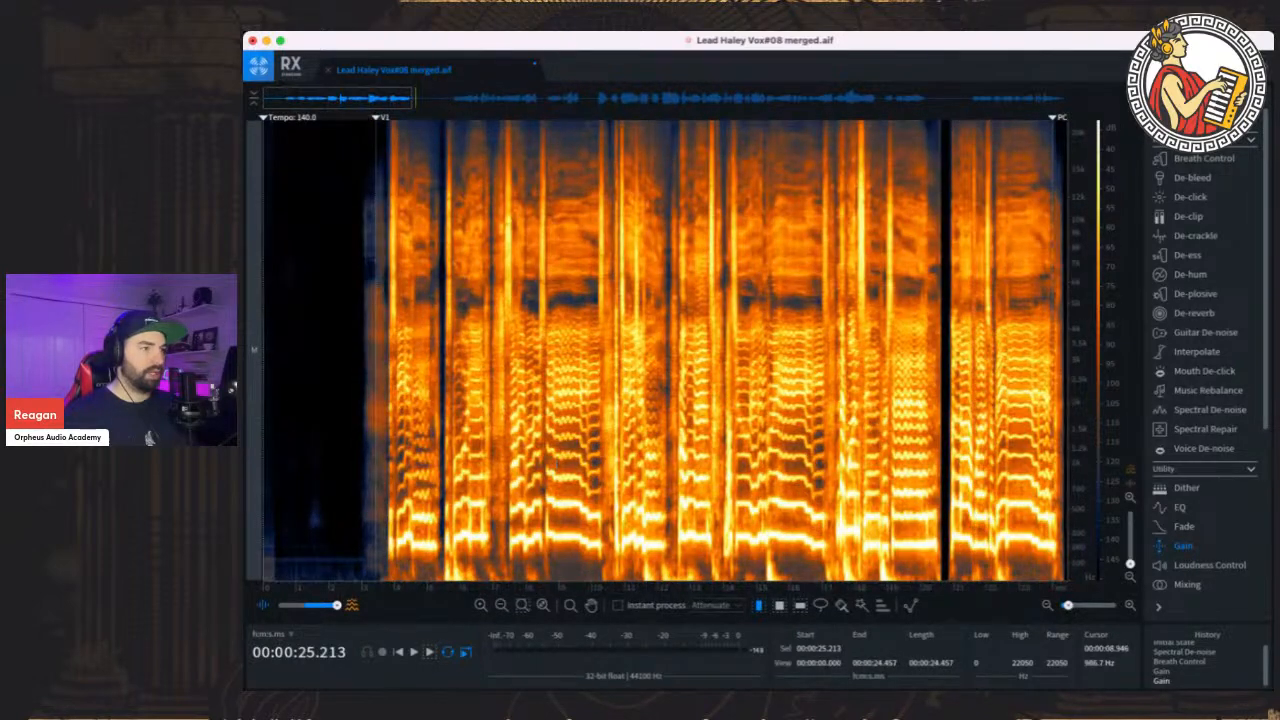
scroll(561, 463, down, 2)
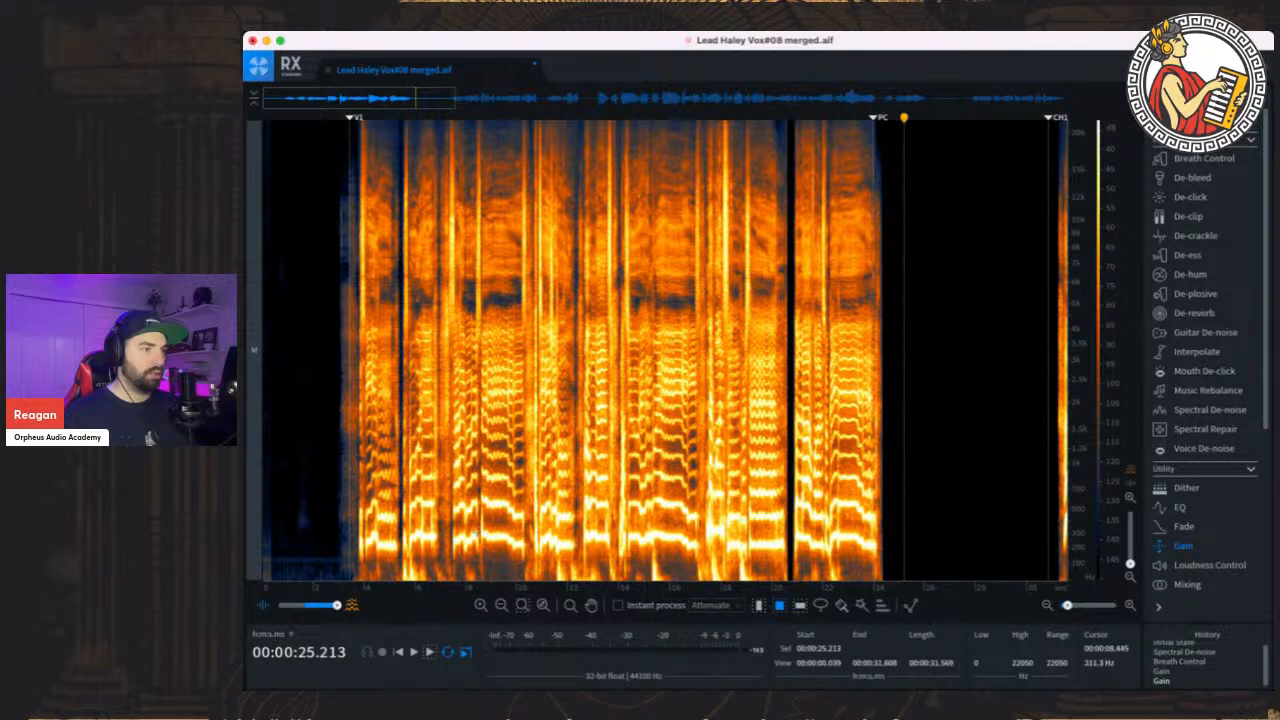
drag(401, 575, 435, 578)
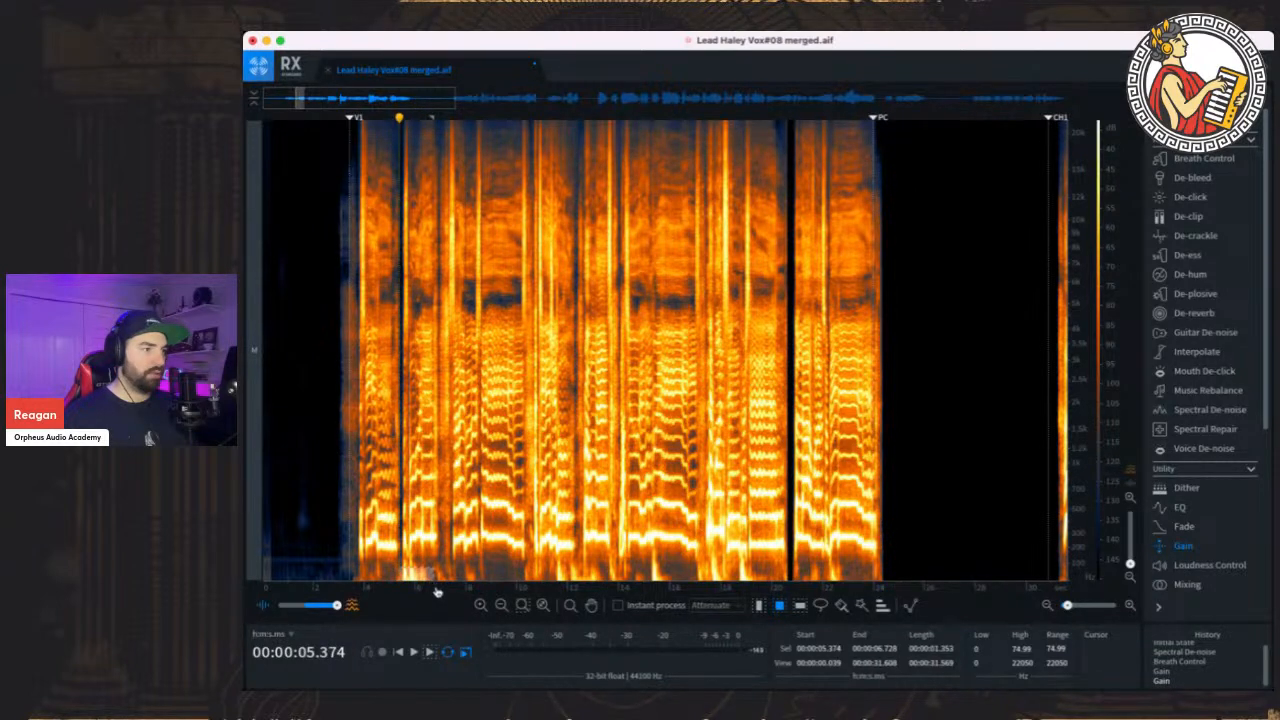
key(space)
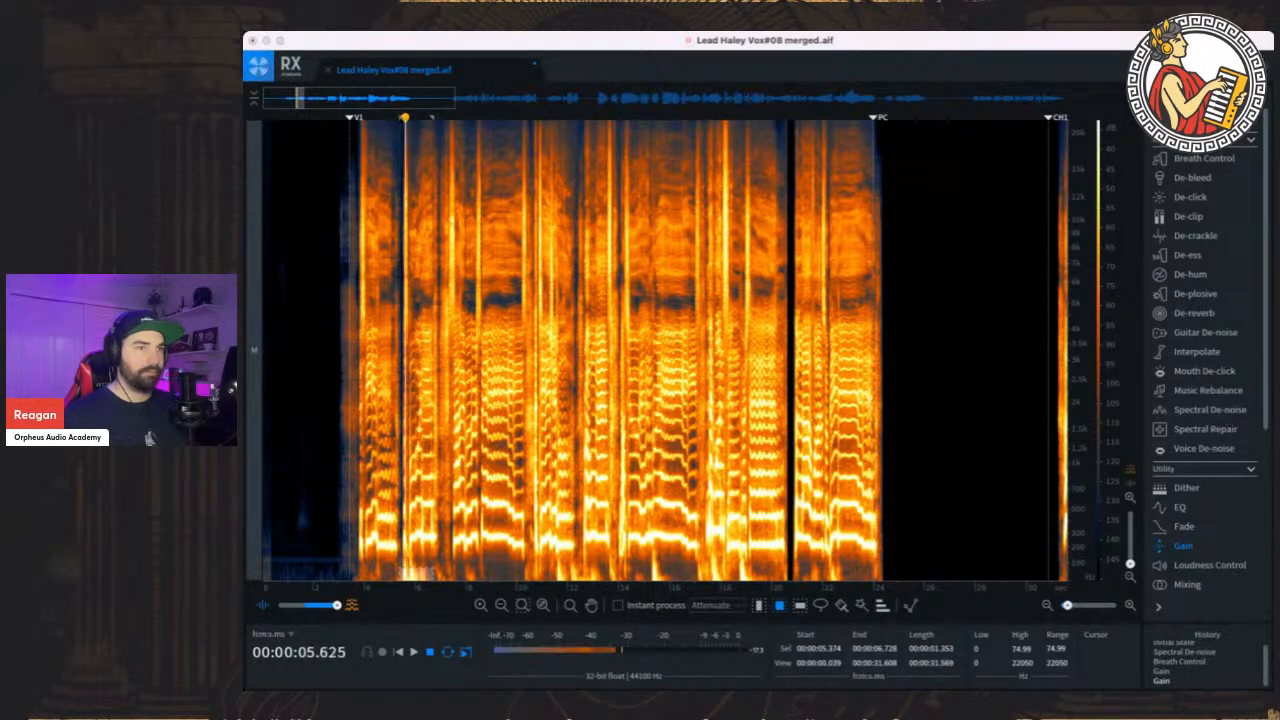
key(Return)
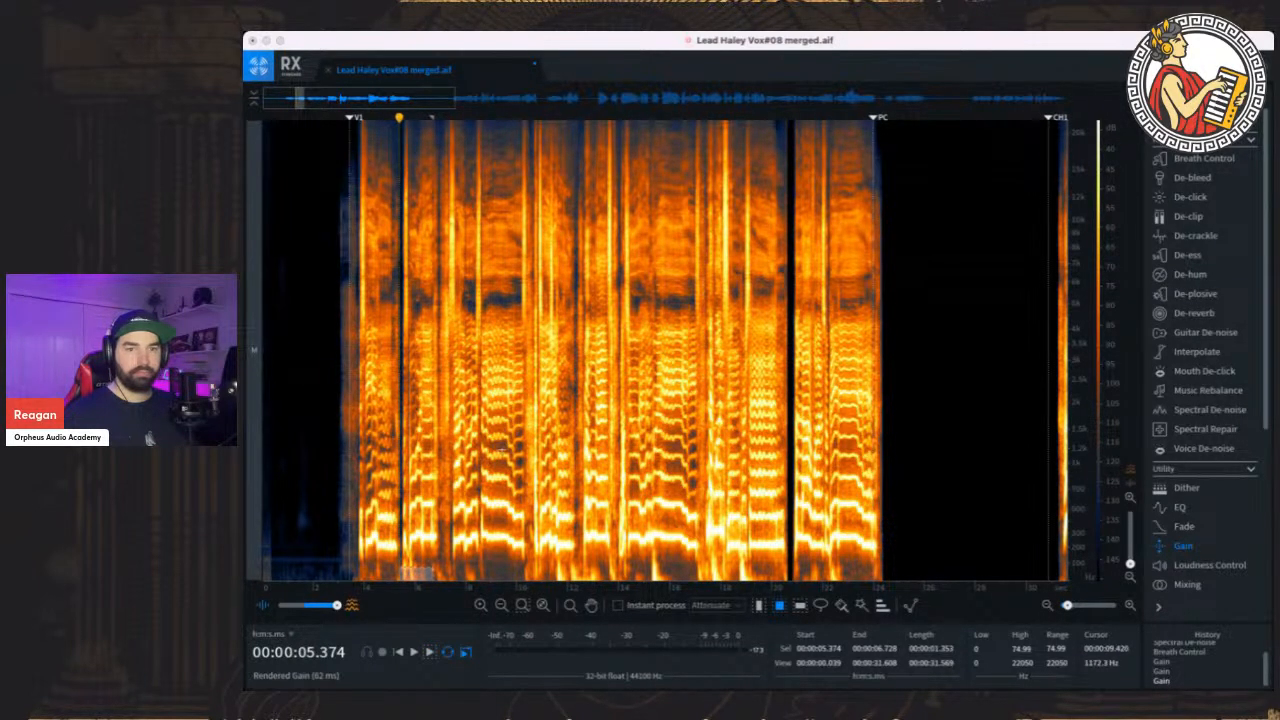
Open the Gain module over the spectrogram to examine its decibel setting, and close it again
scroll(502, 450, right, 1)
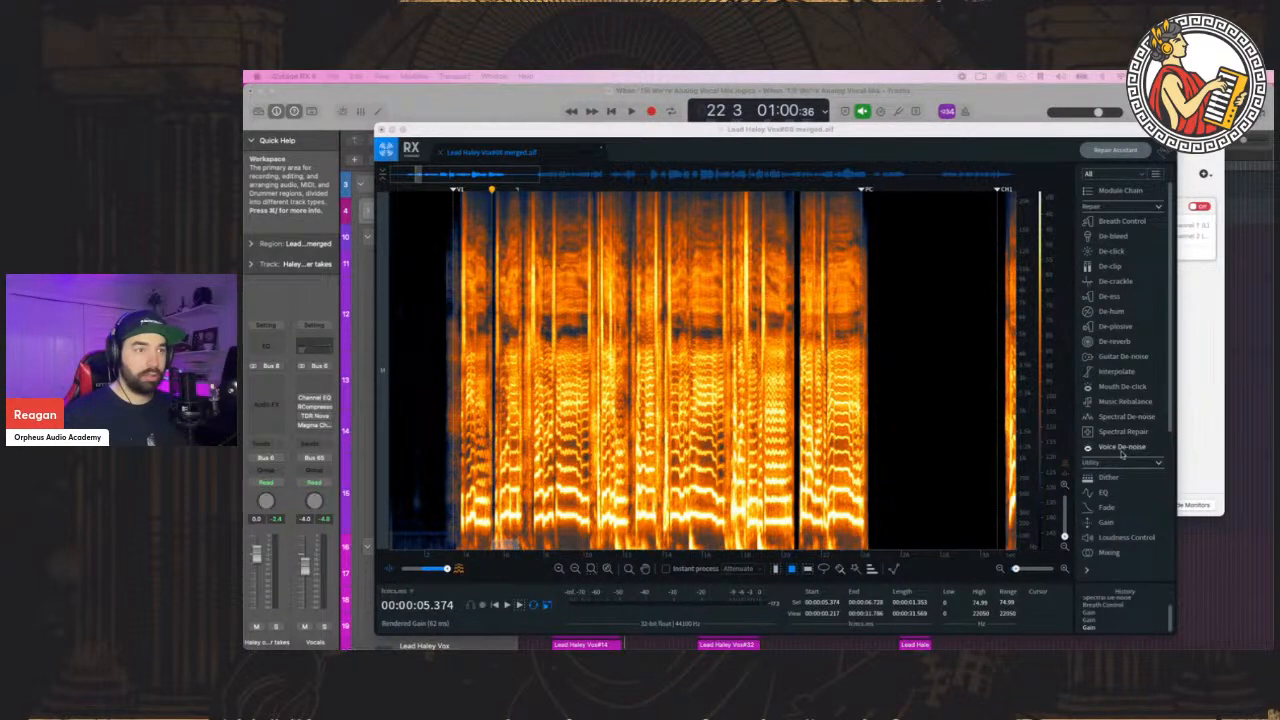
click(1106, 523)
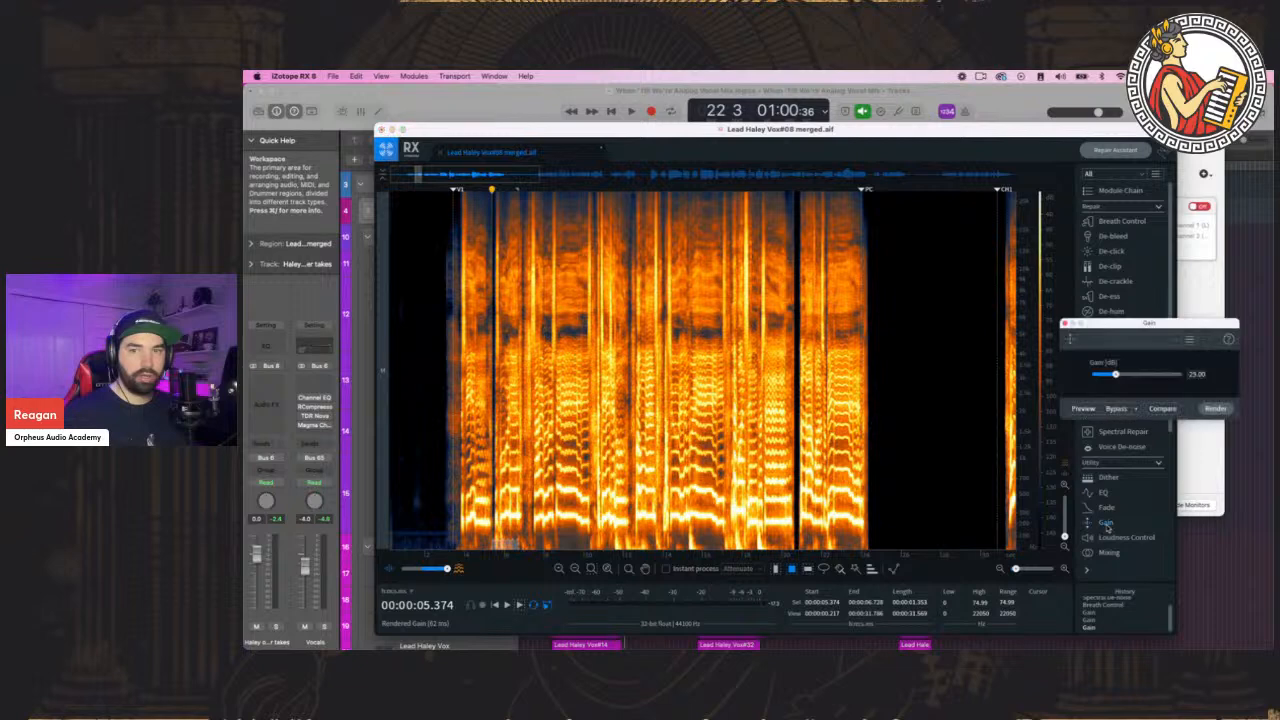
drag(1149, 328, 812, 323)
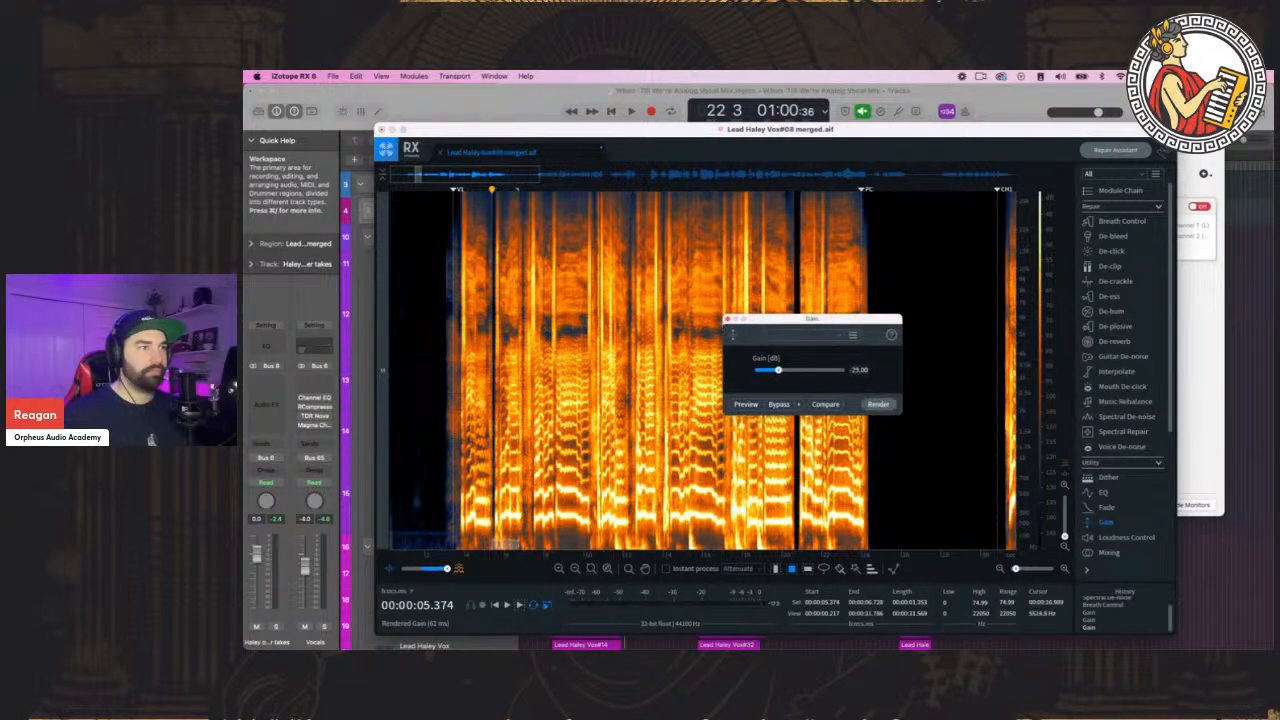
click(728, 320)
Reposition the RX editor window and place the playhead at about 2.8 seconds, just before verse 1
drag(694, 133, 652, 103)
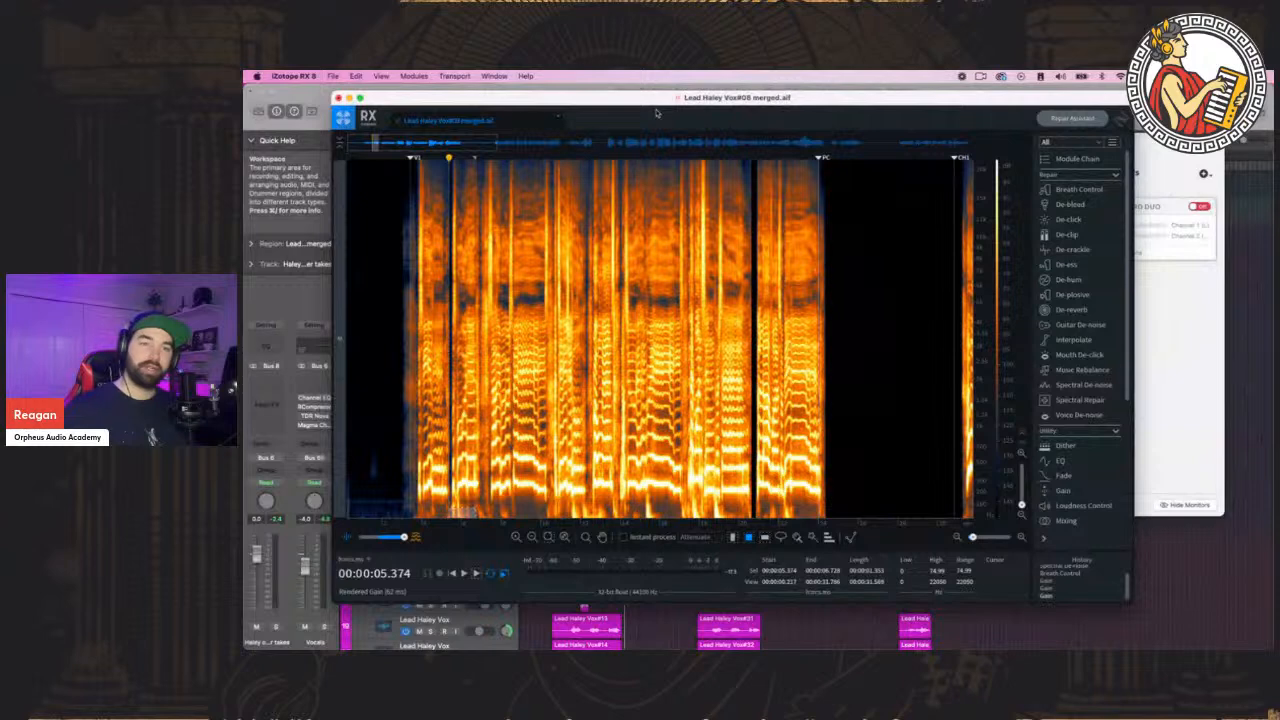
drag(716, 97, 743, 113)
click(424, 347)
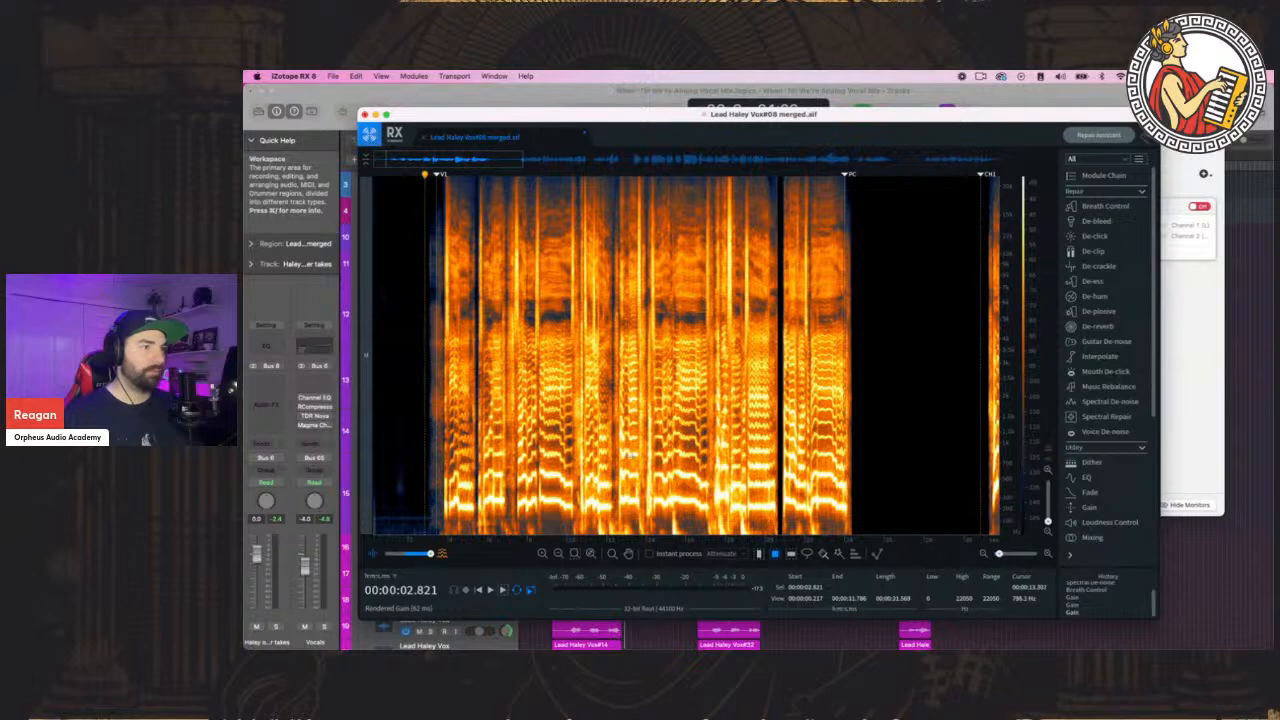
Play verse 1 from 4 seconds and examine the spectrogram's low frequencies, enlarged to below about 2 kHz
click(632, 455)
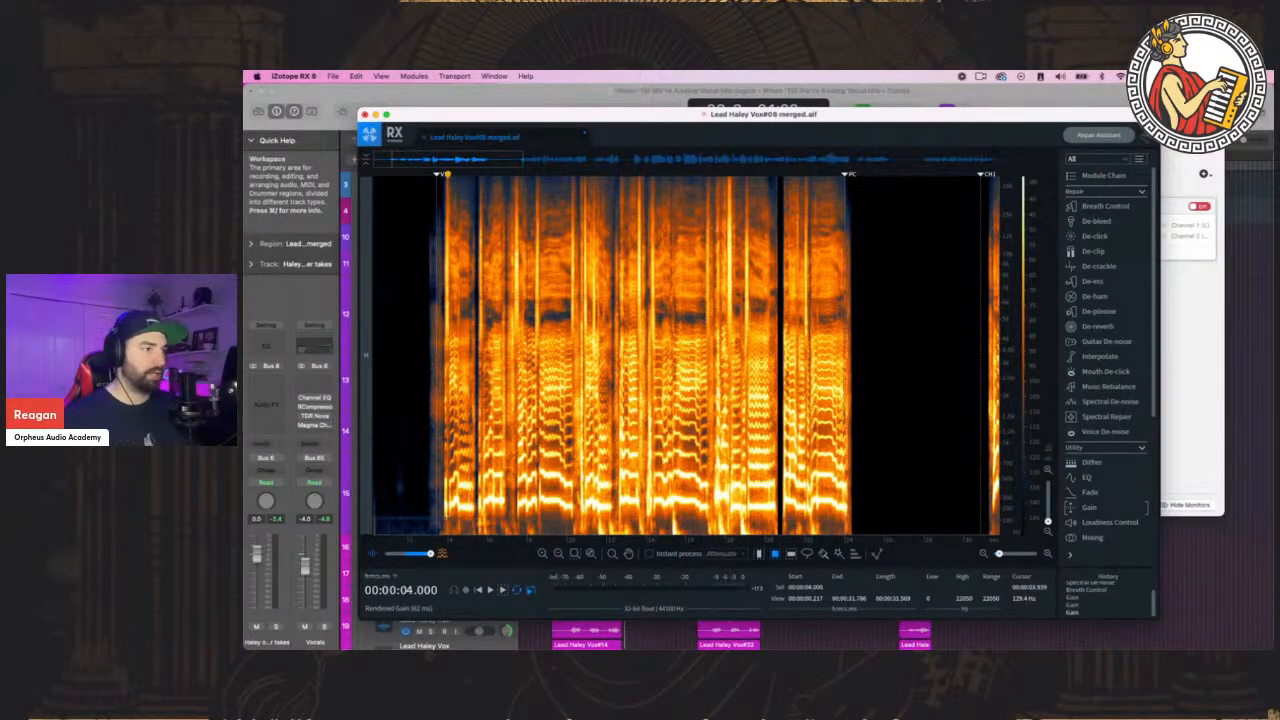
key(space)
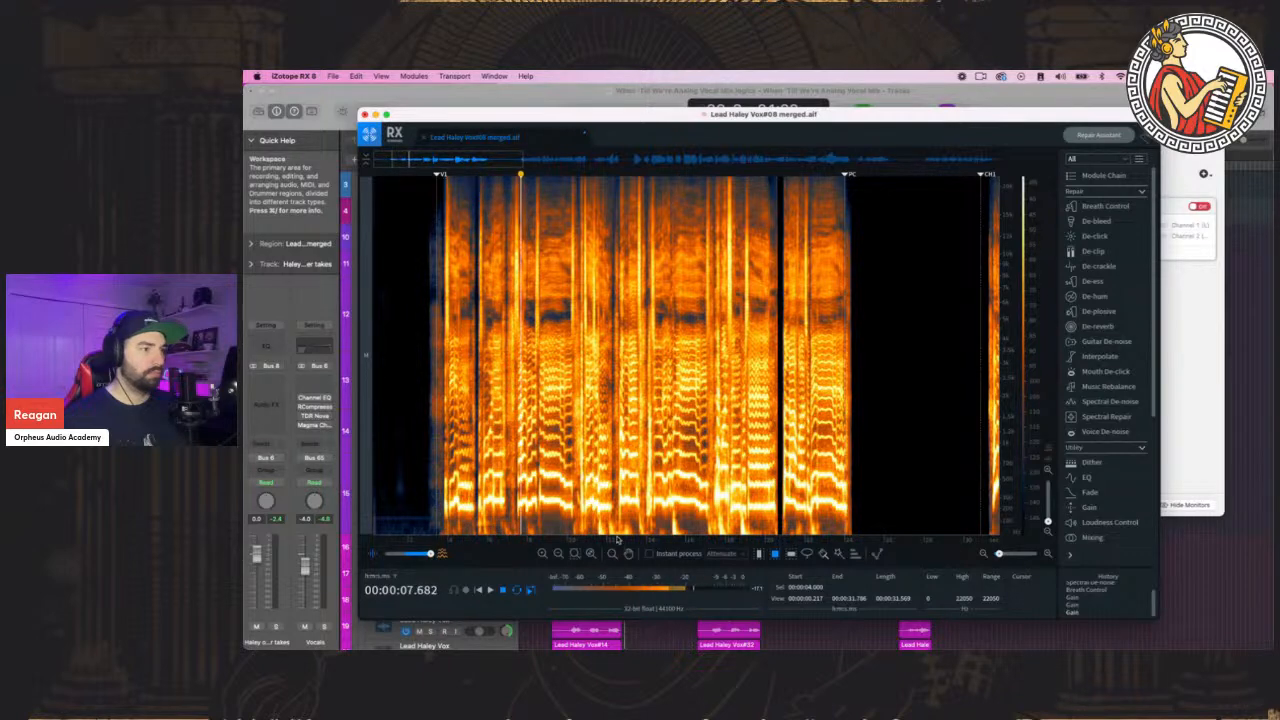
drag(1048, 521, 1048, 517)
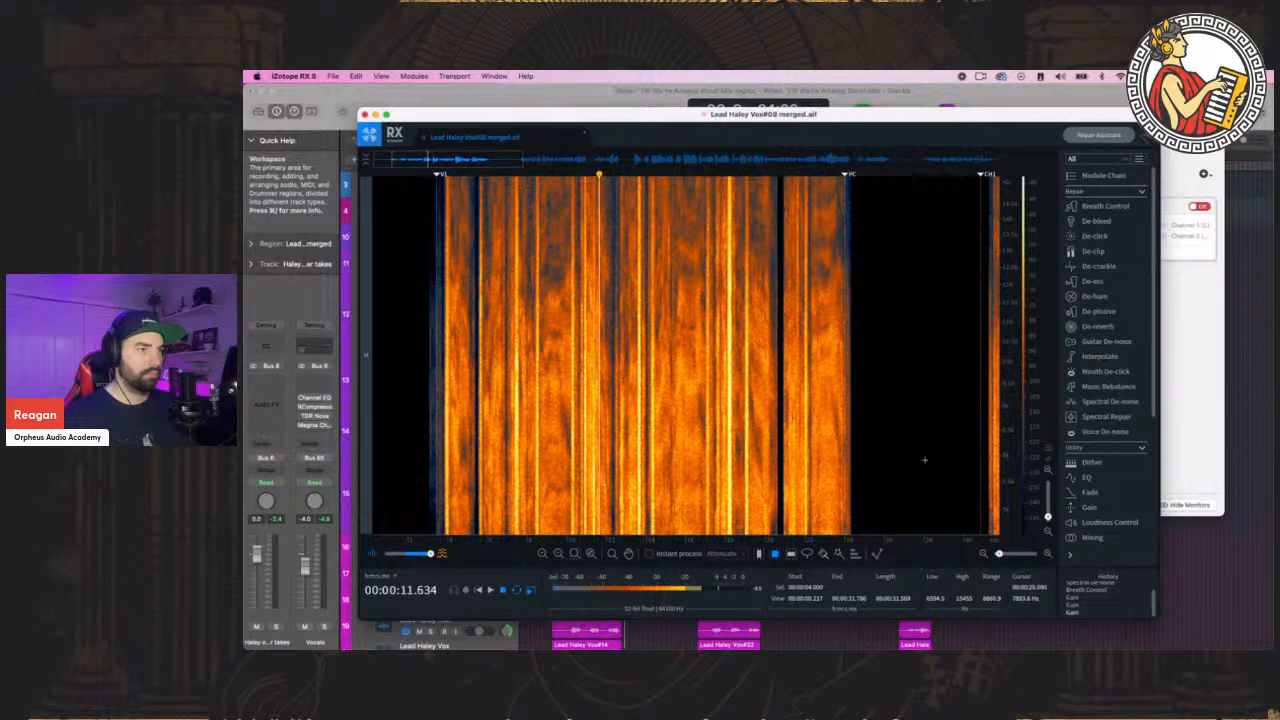
drag(1034, 403, 1032, 318)
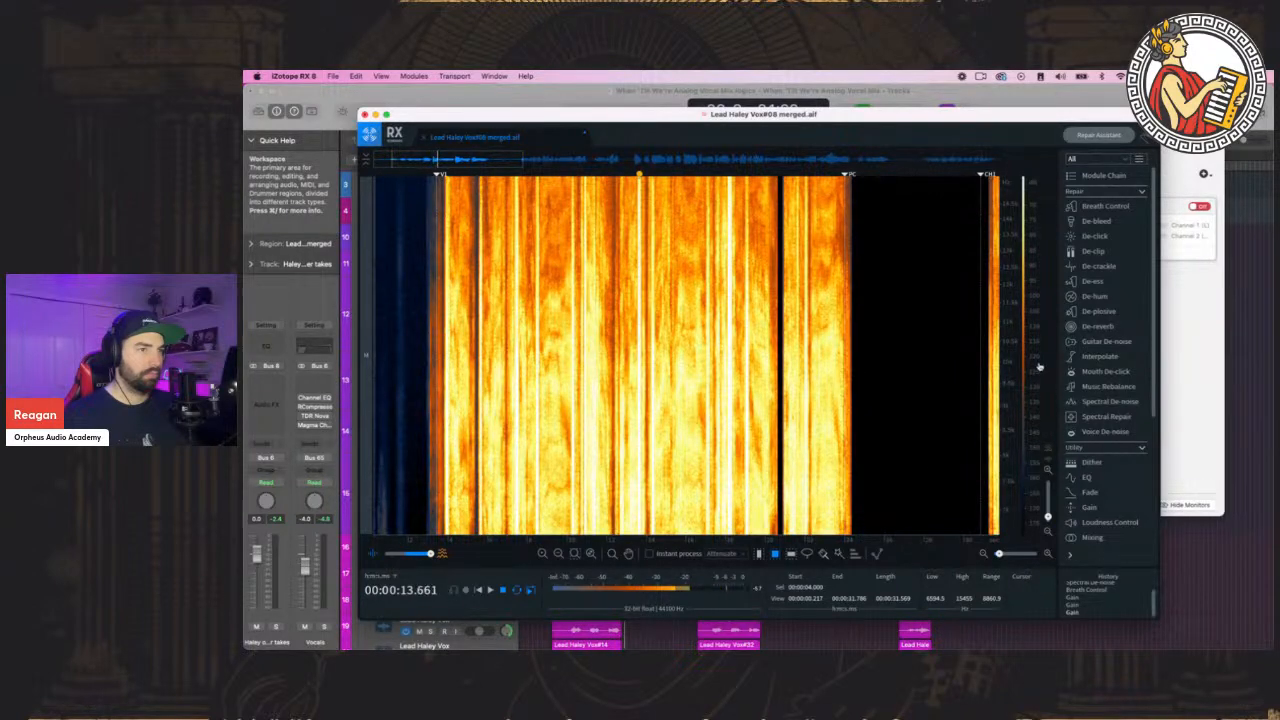
drag(1039, 367, 1006, 183)
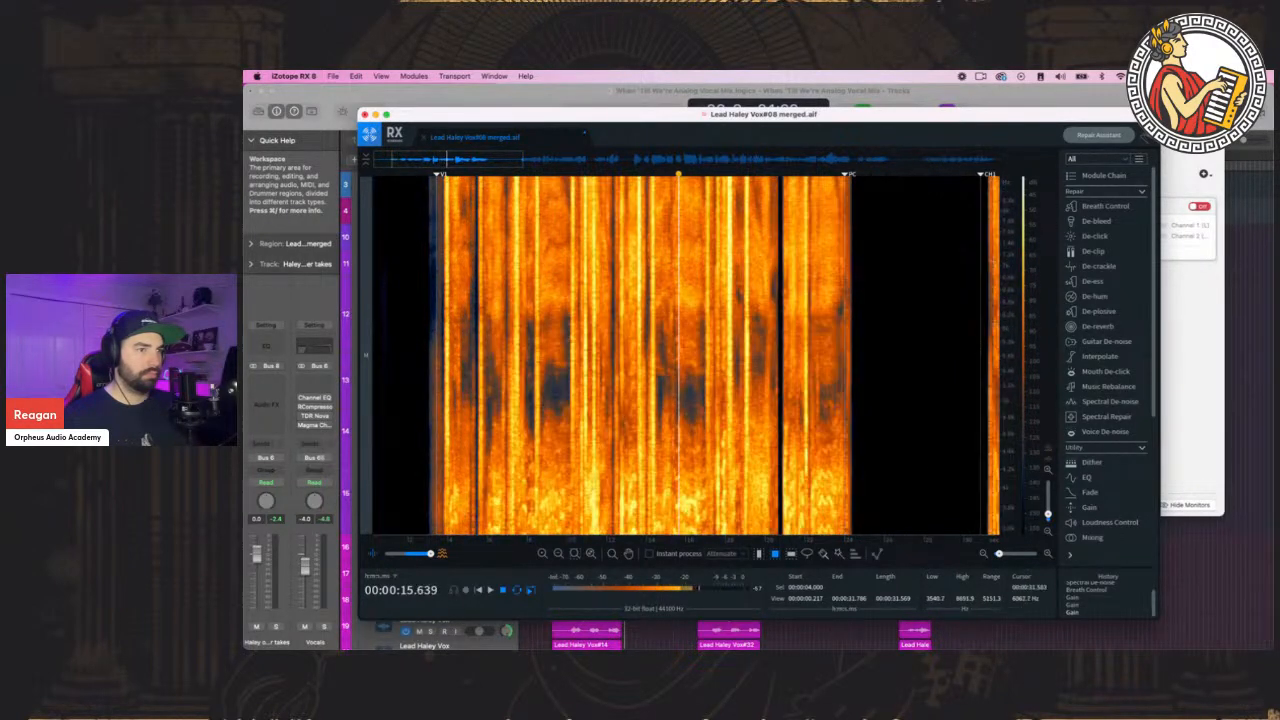
scroll(1006, 268, down, 4)
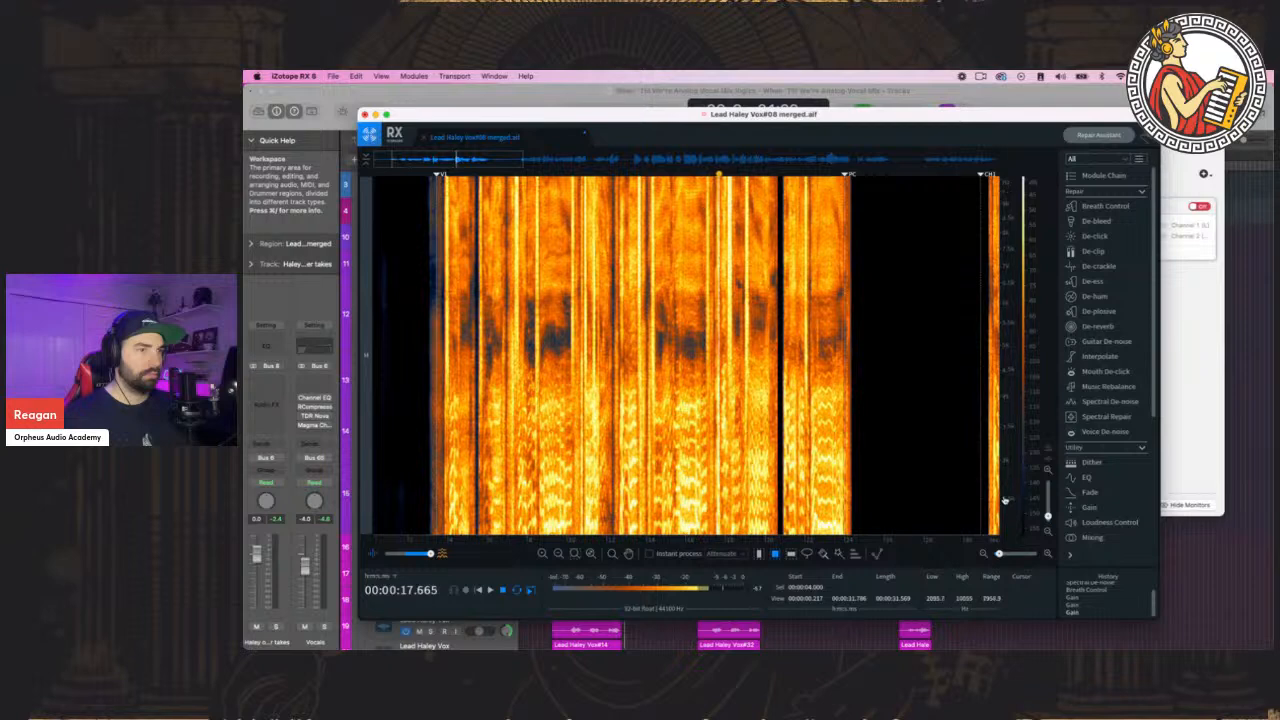
drag(1005, 499, 1005, 245)
drag(1005, 495, 1004, 392)
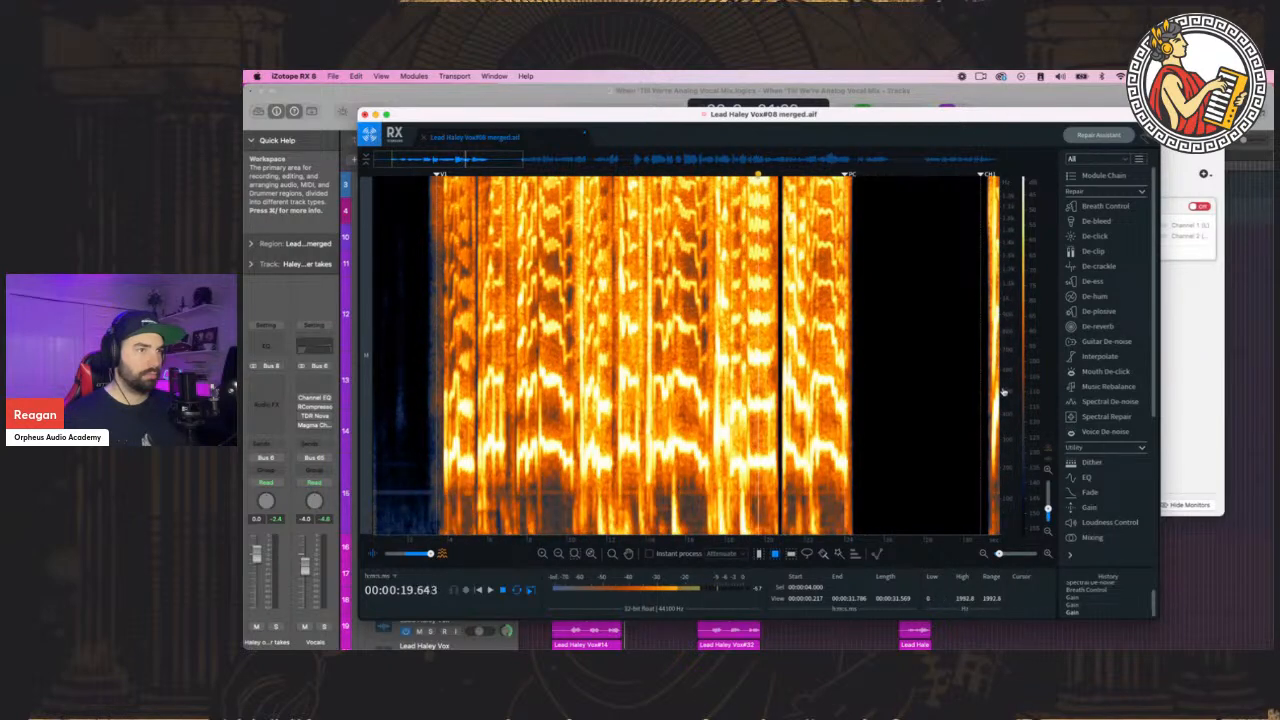
key(space)
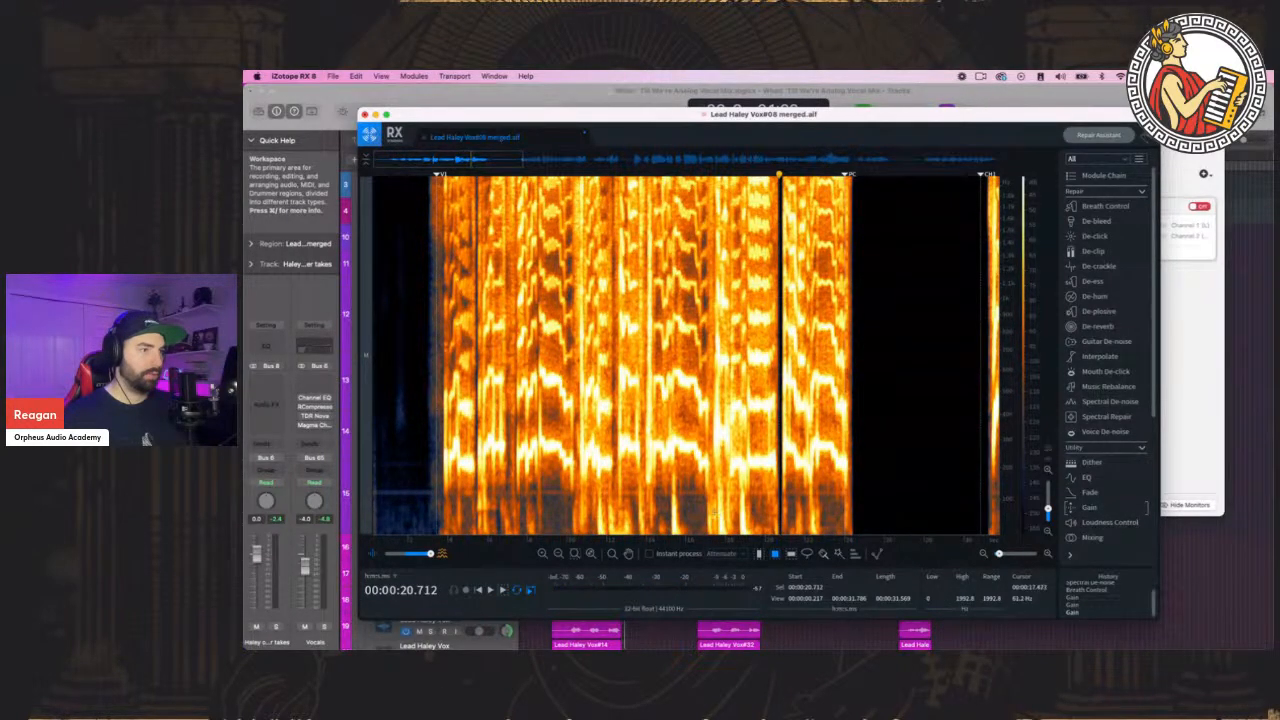
Select the area below about 102 Hz from about 17.0 to 20.25 seconds, audition it and open the Gain module
drag(706, 498, 766, 536)
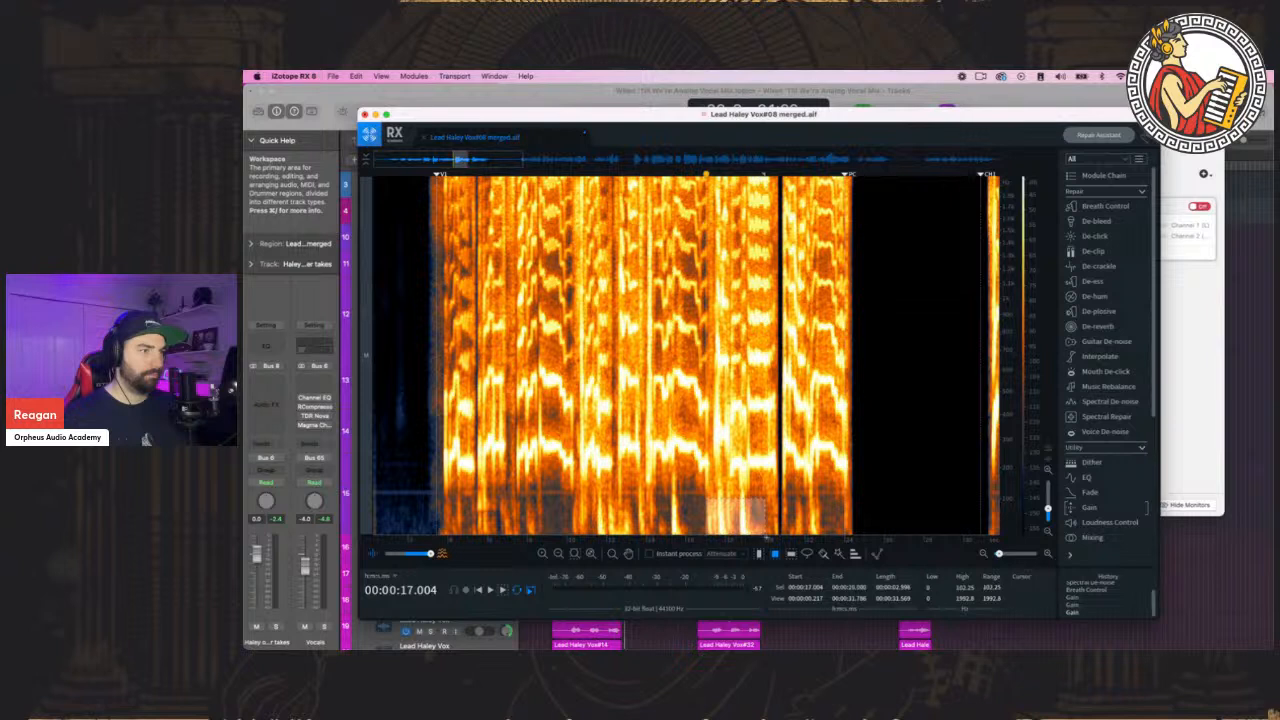
key(space)
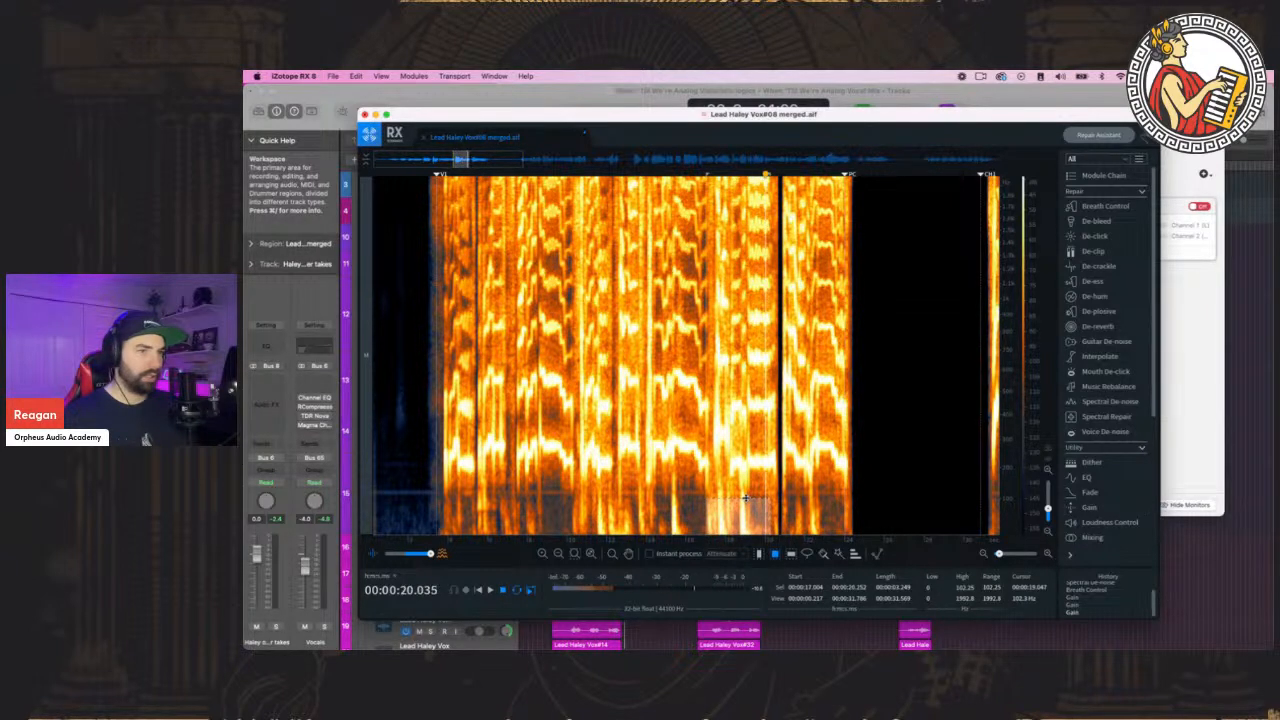
click(1090, 508)
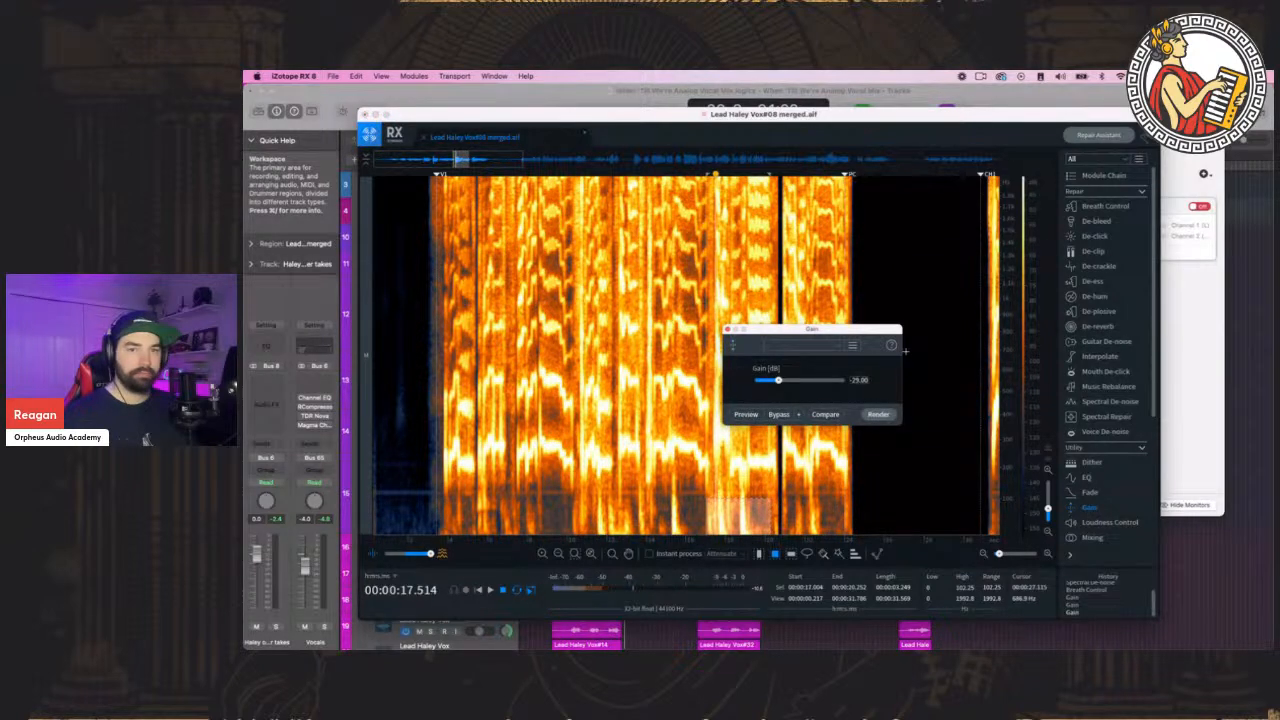
Enlarge the RX editor window and render Gain at -21 dB on the selected low-frequency area
drag(1155, 614, 1242, 646)
drag(380, 107, 280, 82)
drag(860, 336, 865, 336)
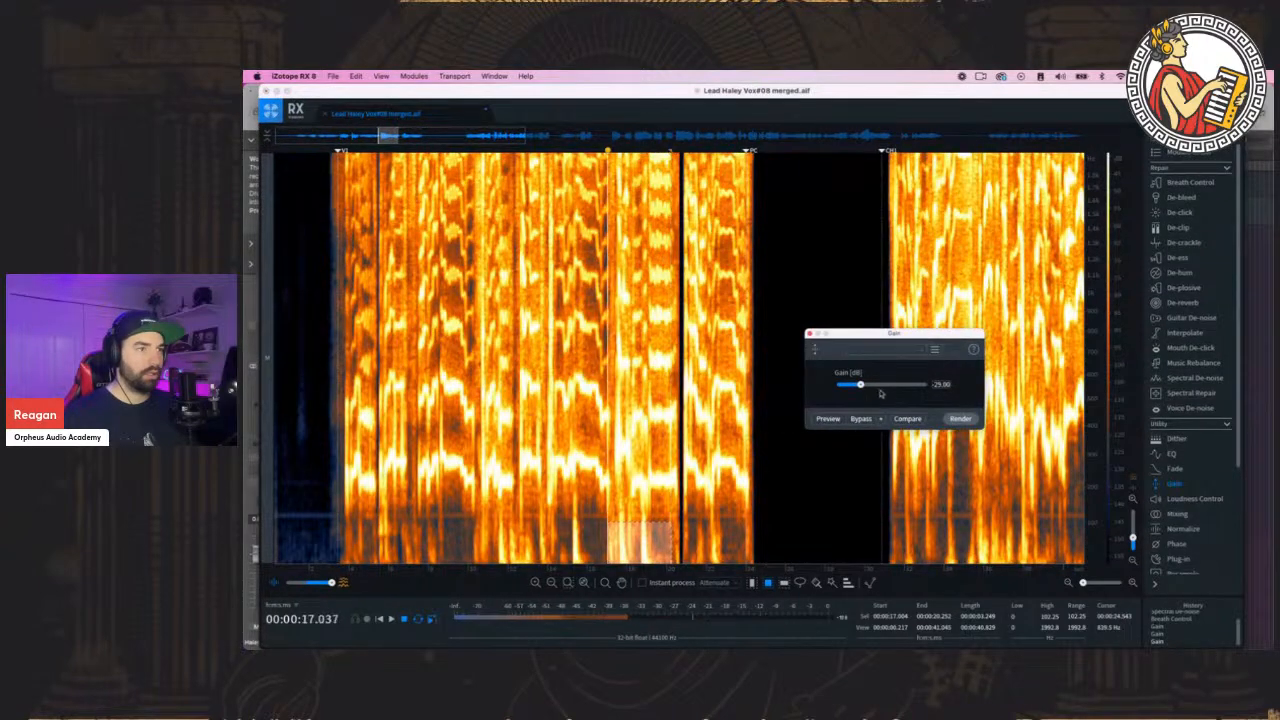
drag(861, 385, 864, 388)
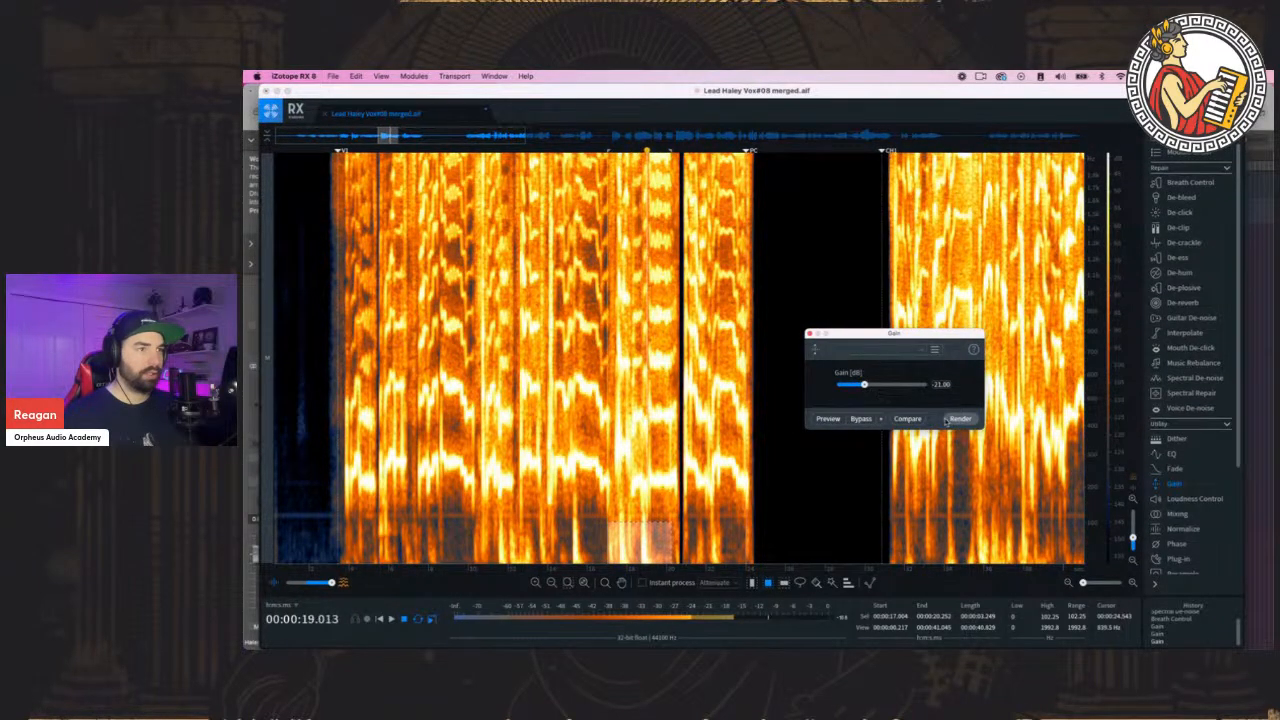
click(961, 420)
Select the area below about 90 Hz from about 15.0 to 16.7 seconds, render the -21 dB Gain on it and play the passage
click(546, 524)
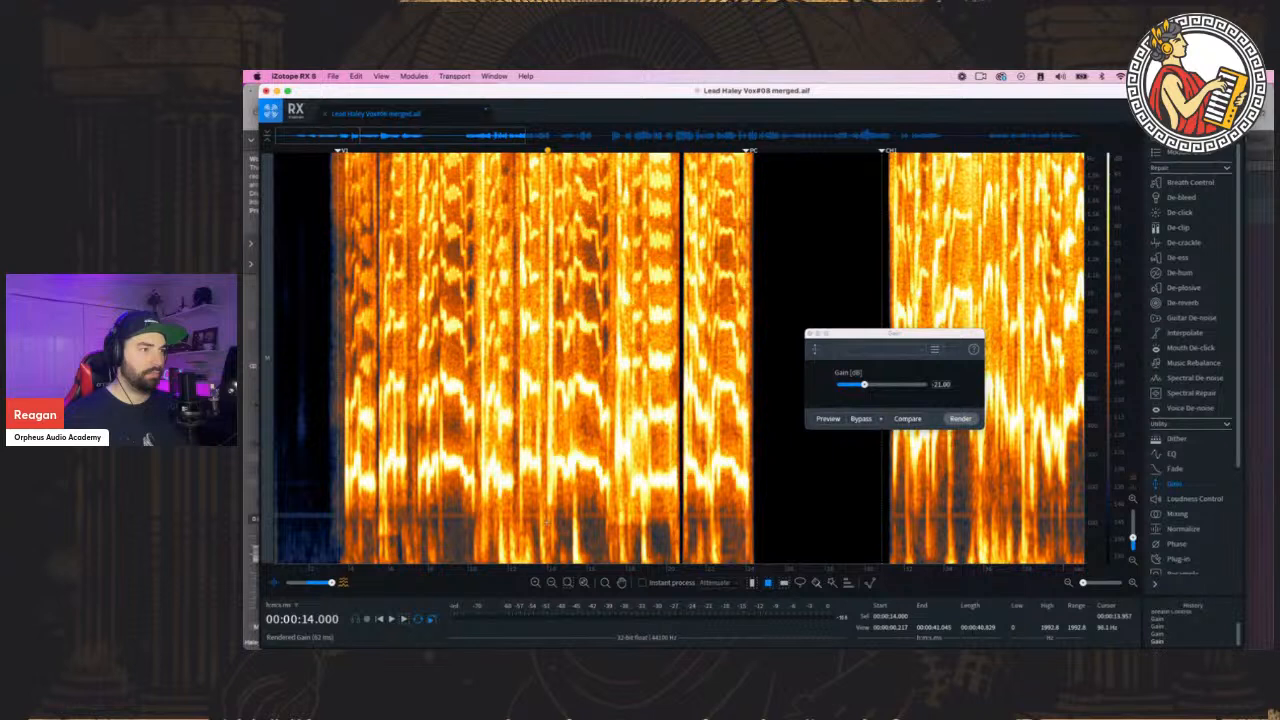
key(space)
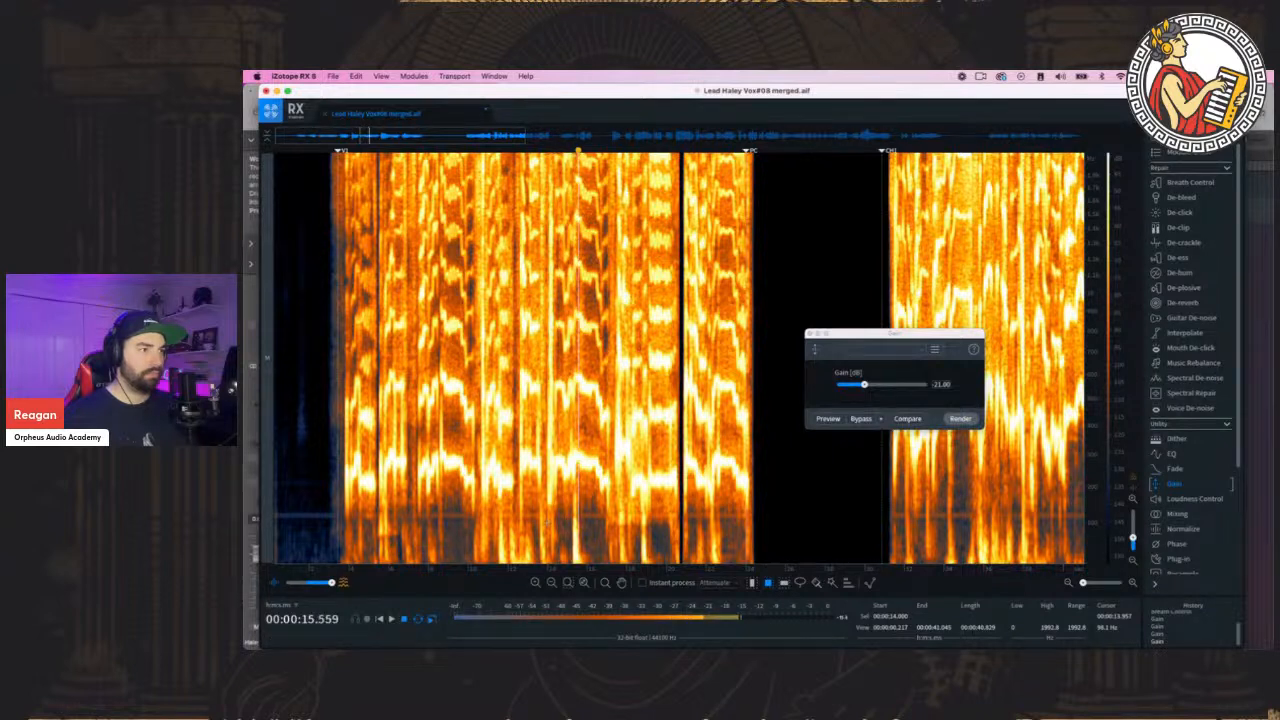
key(space)
drag(573, 524, 602, 566)
key(space)
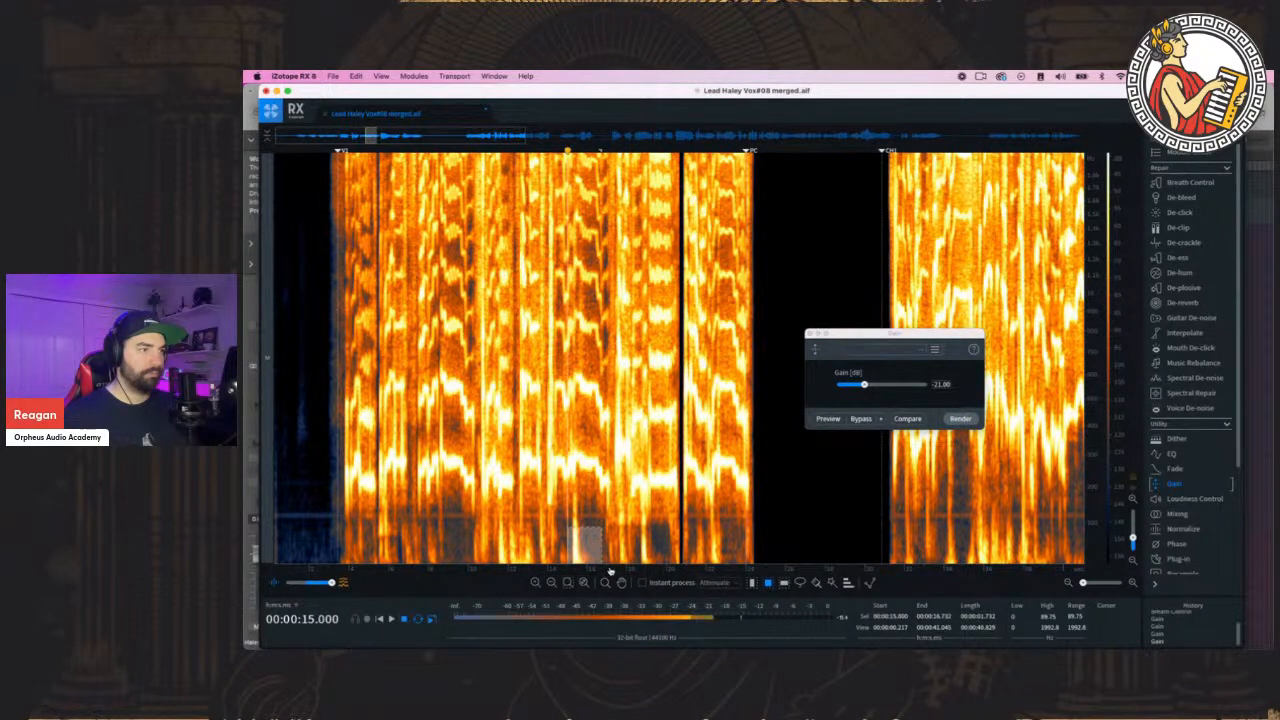
click(968, 421)
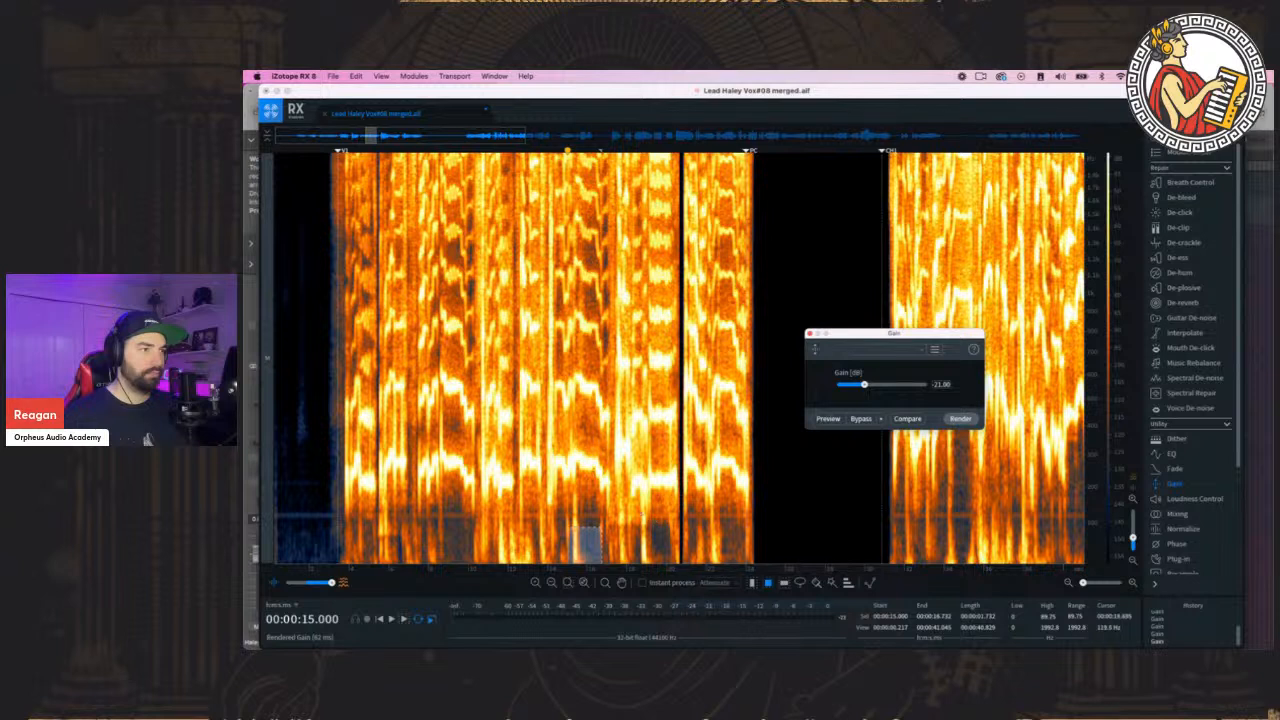
click(557, 528)
key(space)
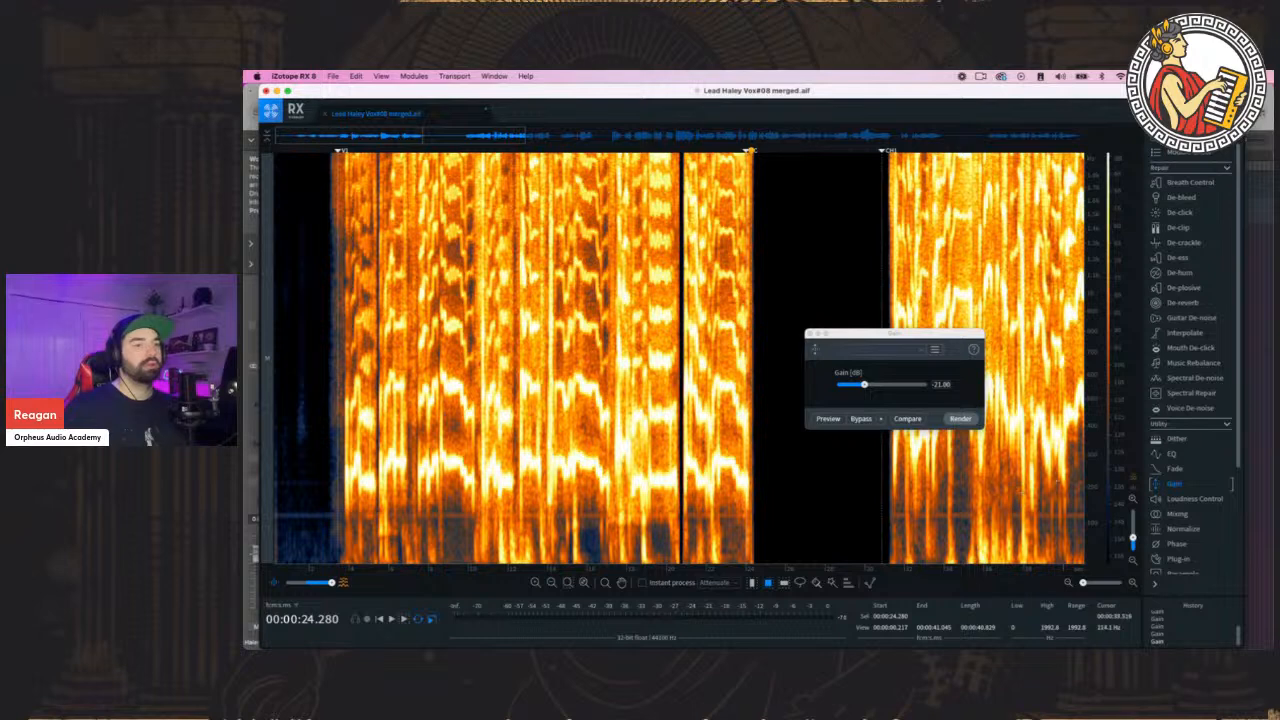
Move the Gain window aside and play the opening of the chorus from about 31.2 seconds with the full frequency range displayed
drag(1133, 540, 1133, 563)
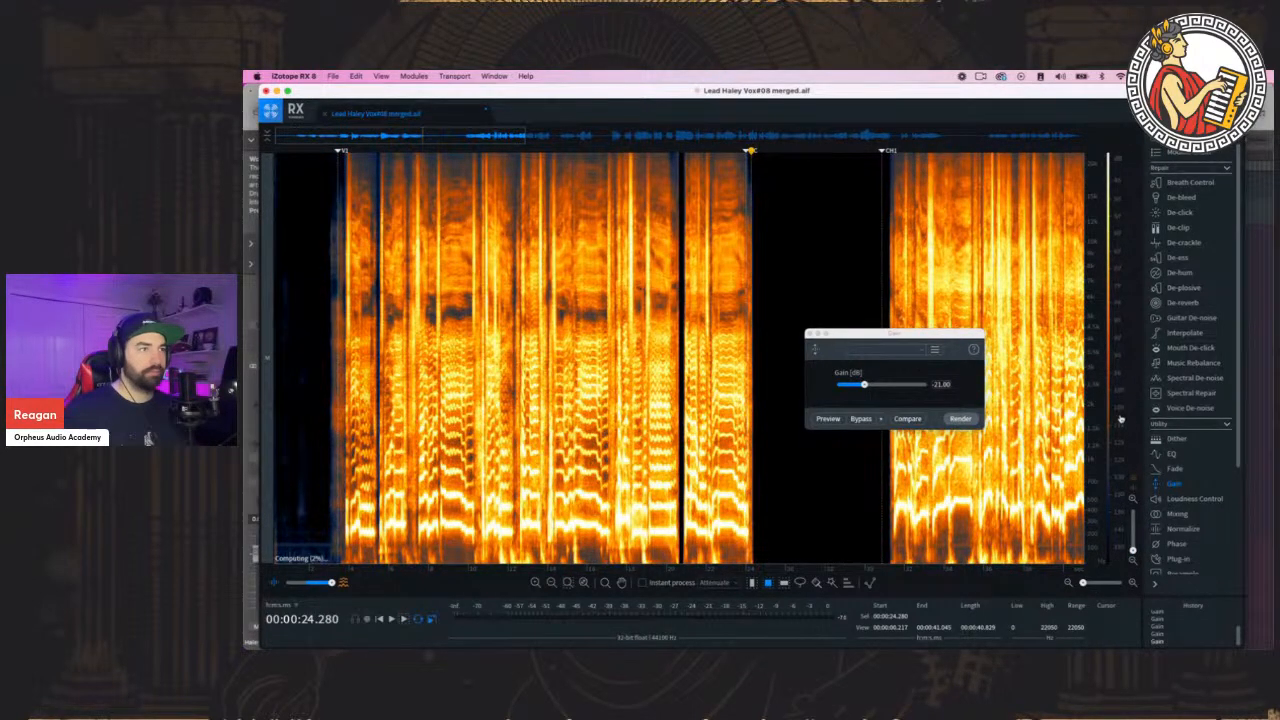
scroll(663, 286, down, 2)
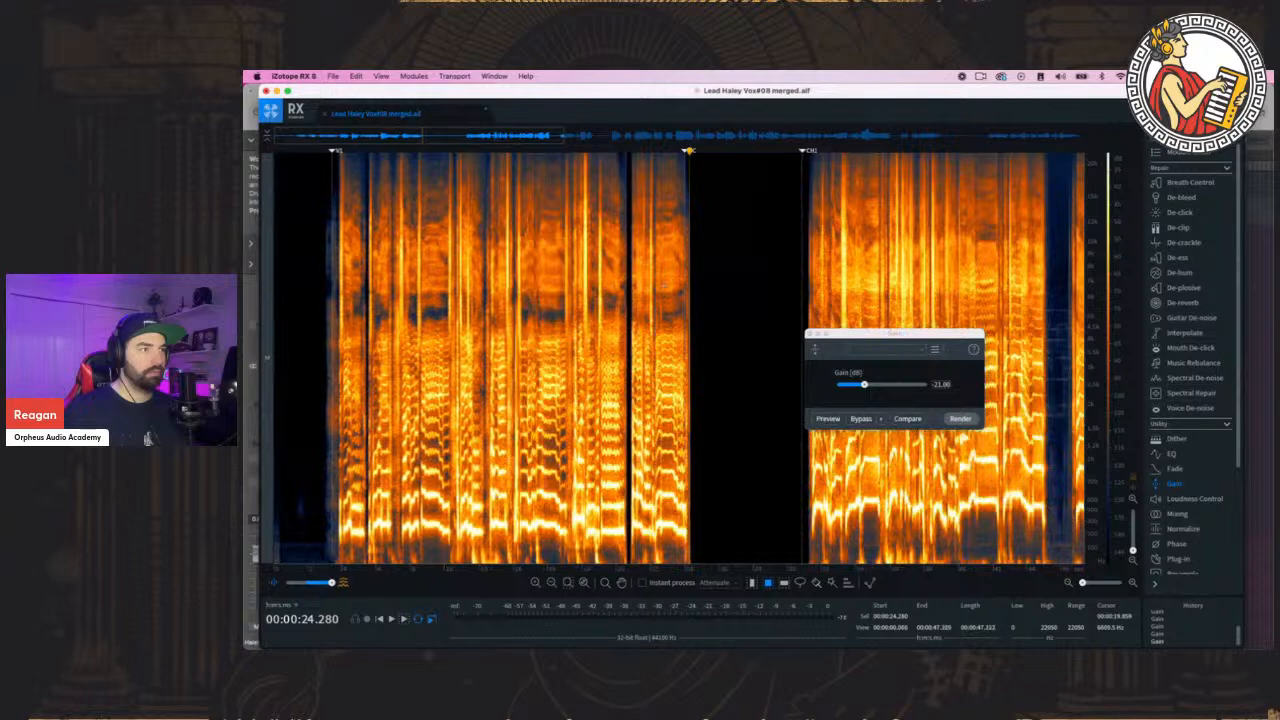
scroll(663, 286, left, 1)
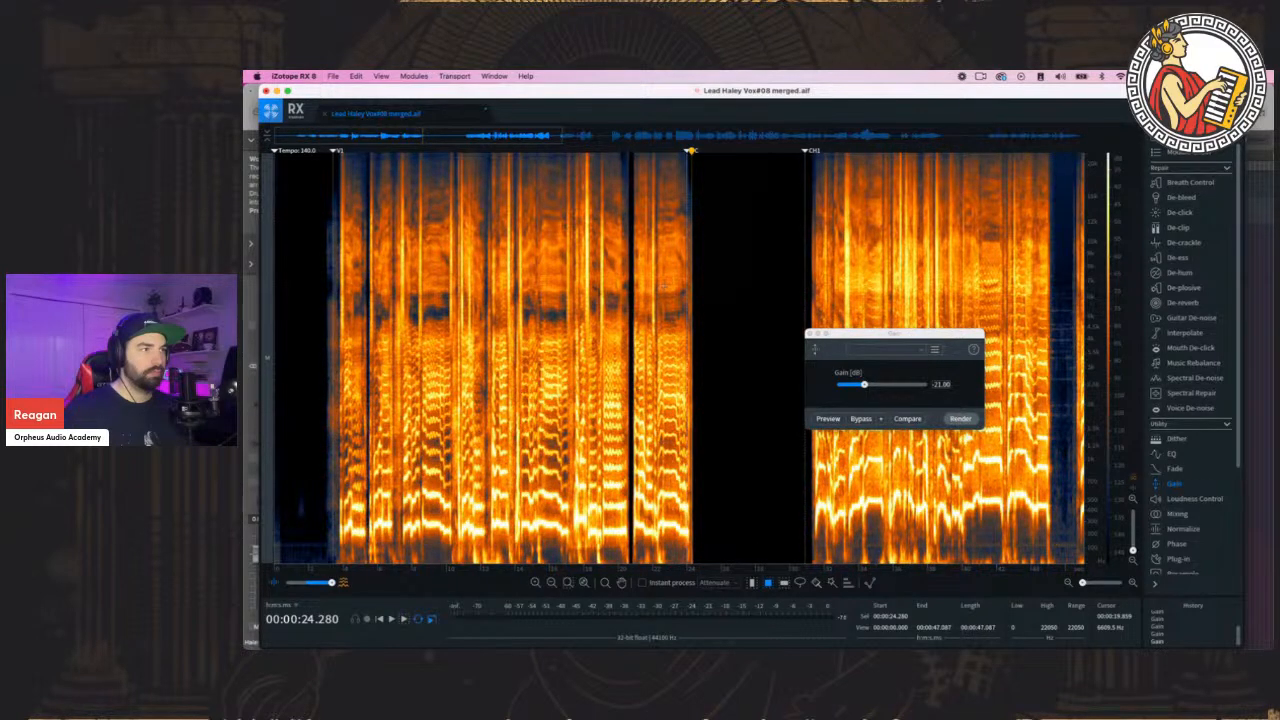
drag(894, 333, 517, 321)
scroll(718, 560, right, 5)
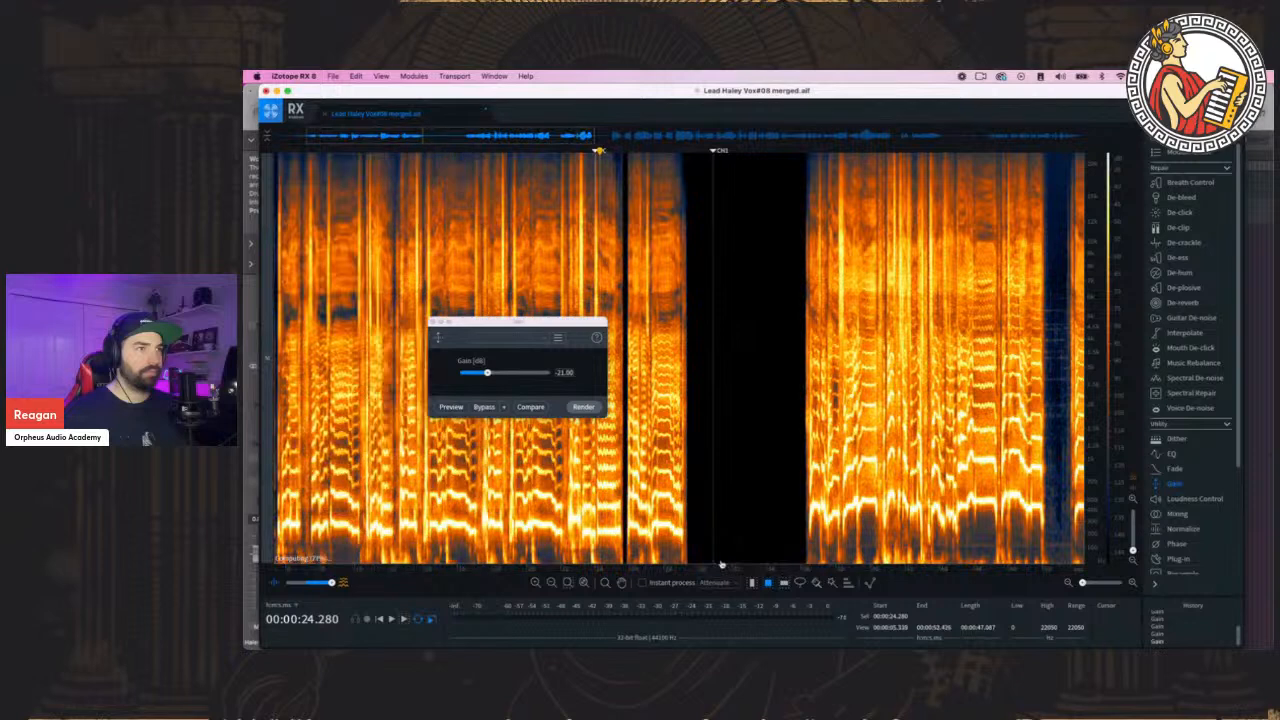
scroll(690, 560, right, 5)
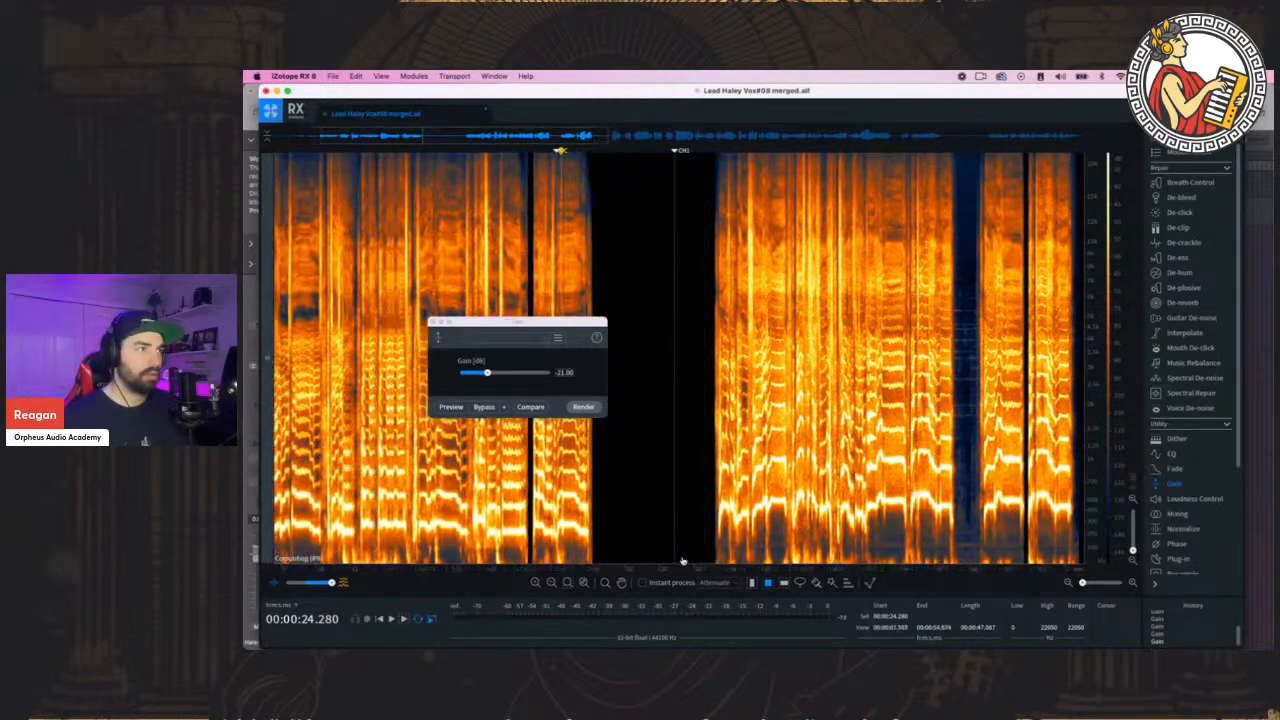
scroll(652, 560, right, 1)
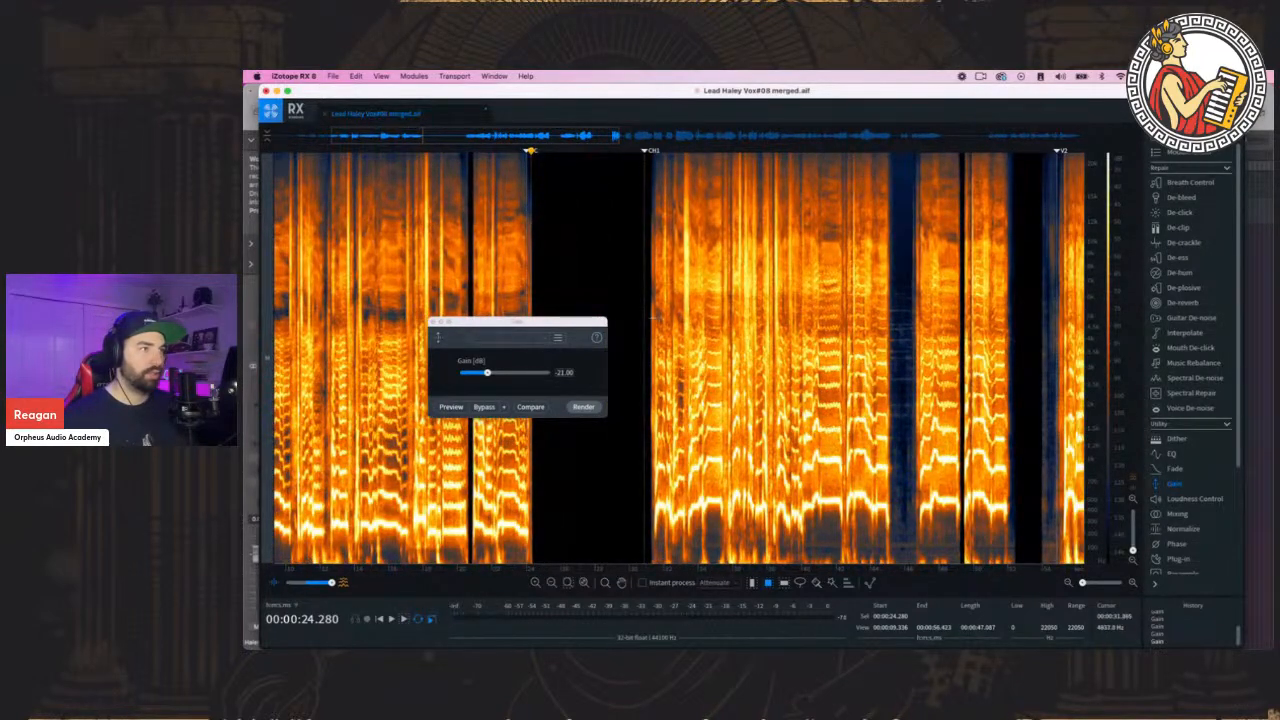
key(space)
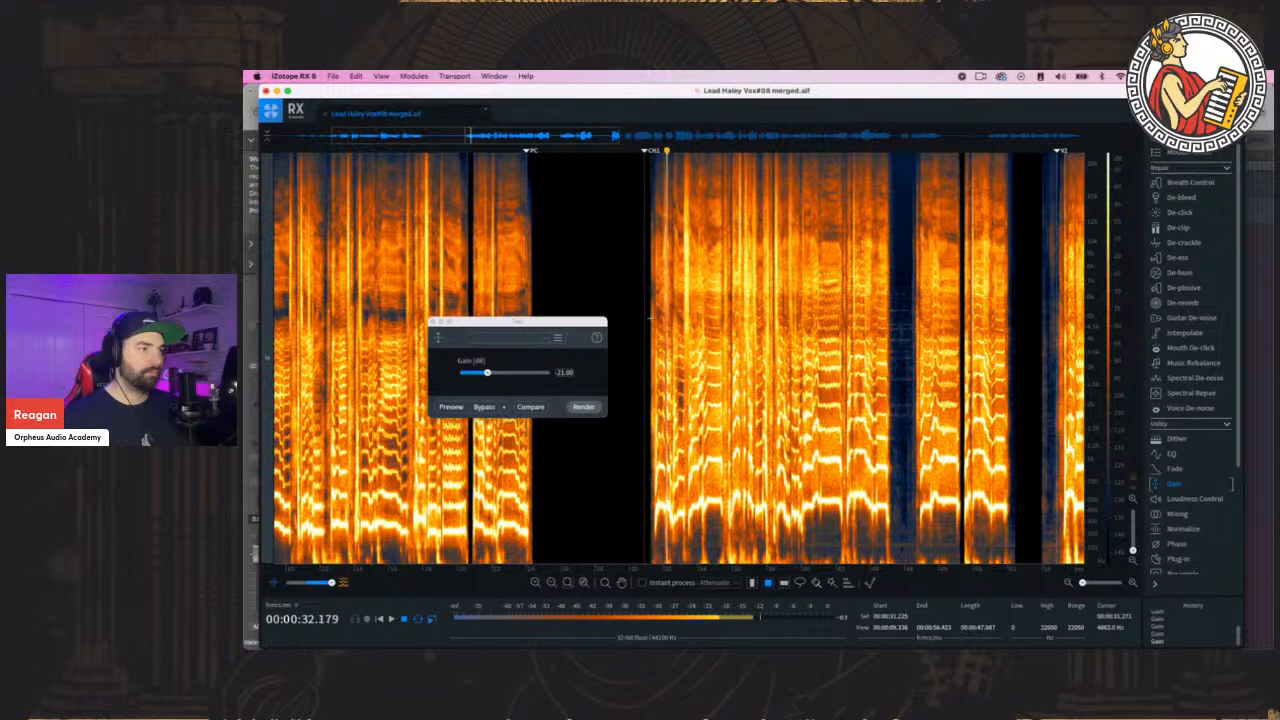
key(space)
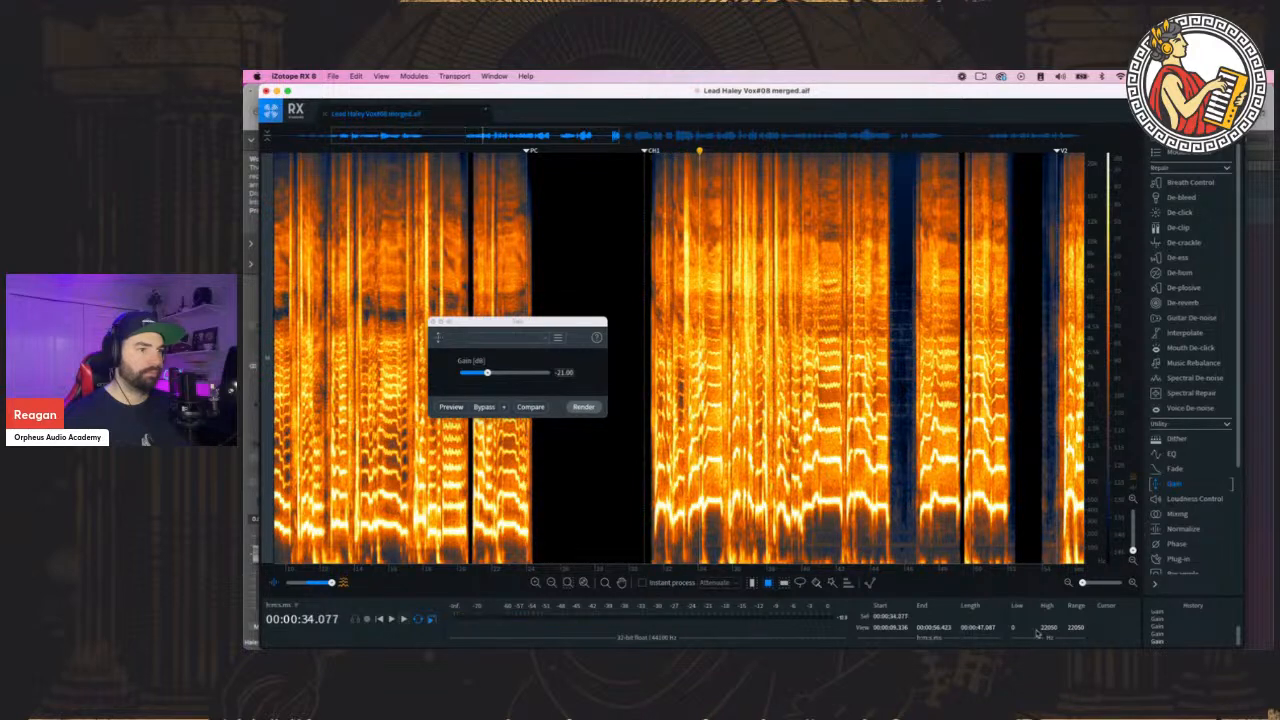
Brighten the spectrogram's colour range to inspect the band from about 104 to 134 Hz across the whole file, and restore the range
drag(1116, 520, 1115, 422)
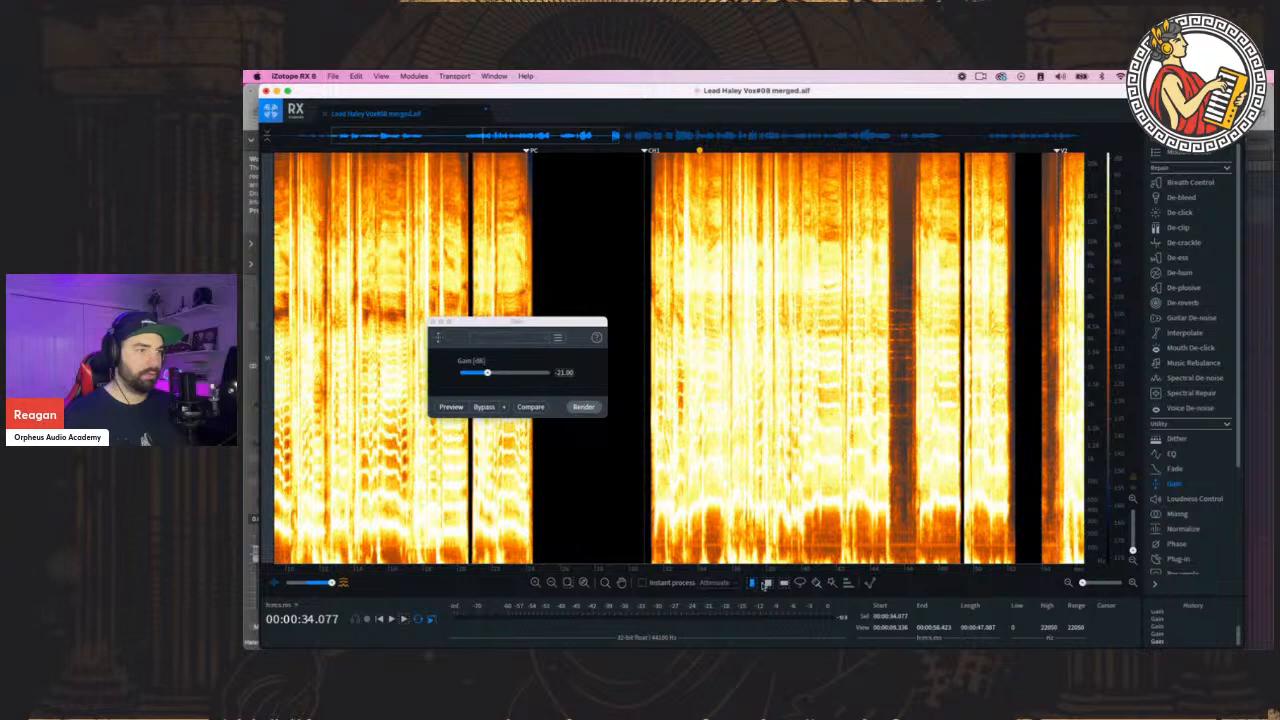
key(super+a)
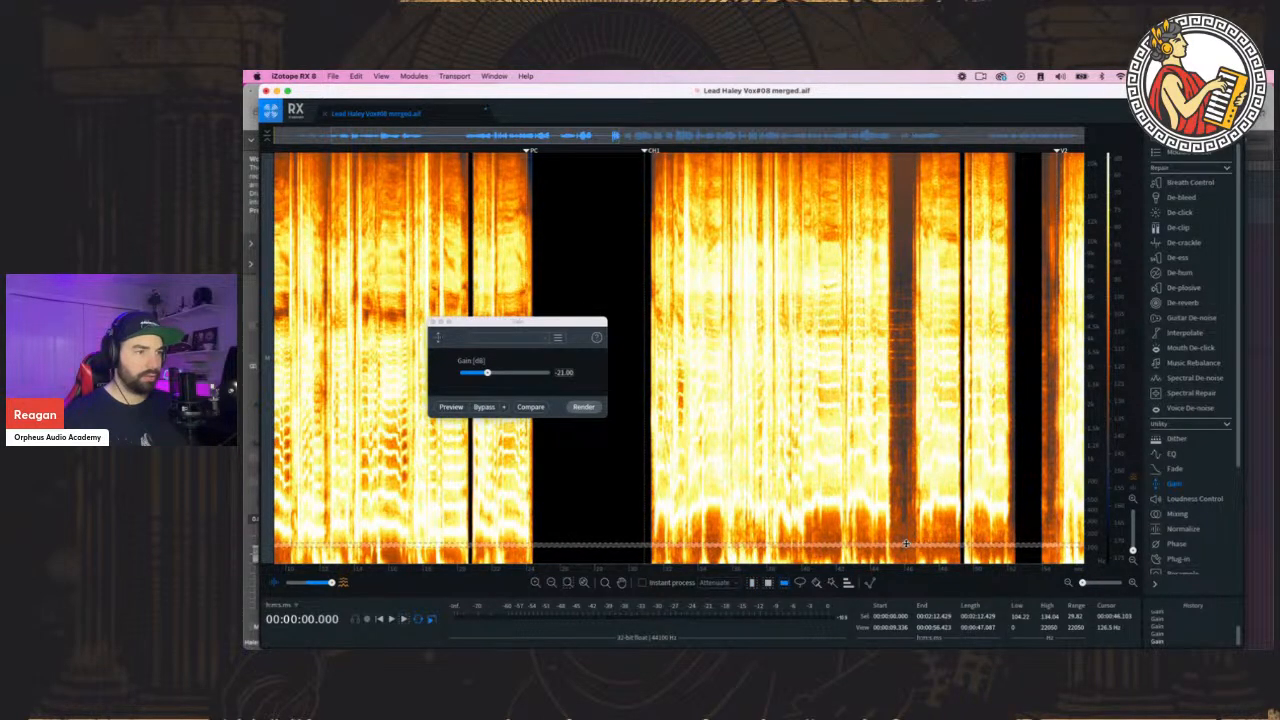
key(space)
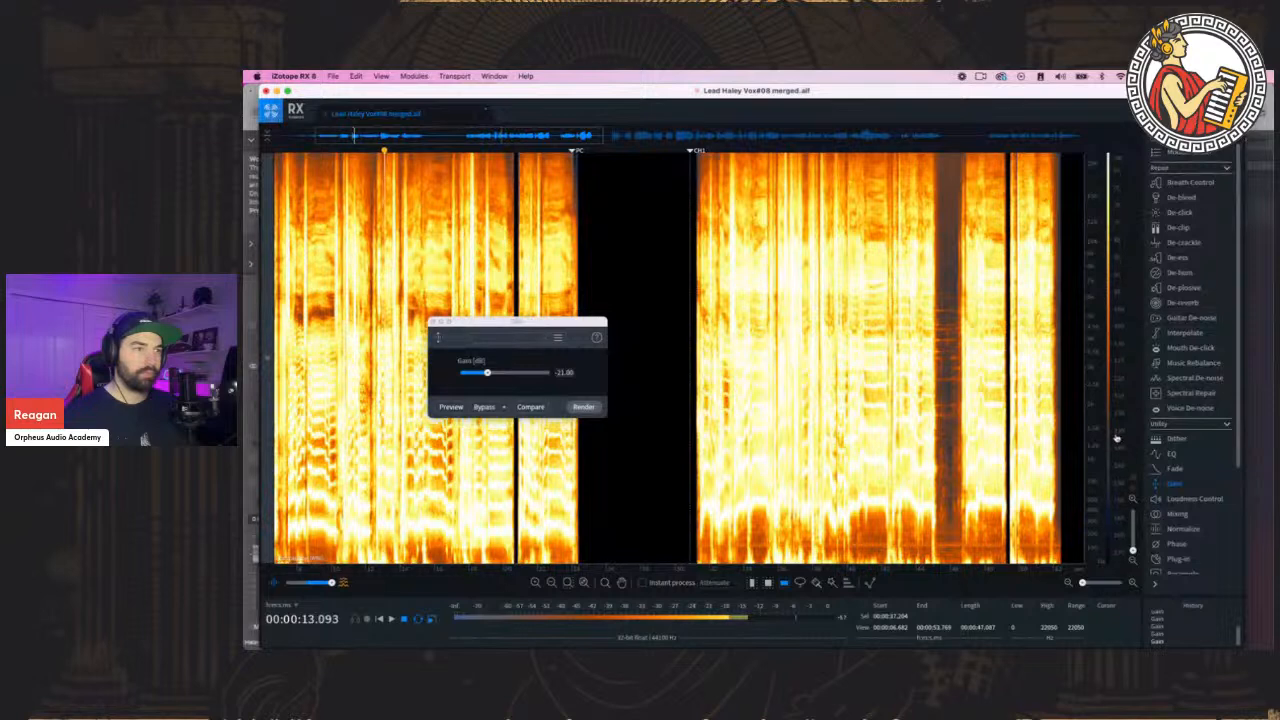
drag(1117, 438, 1111, 540)
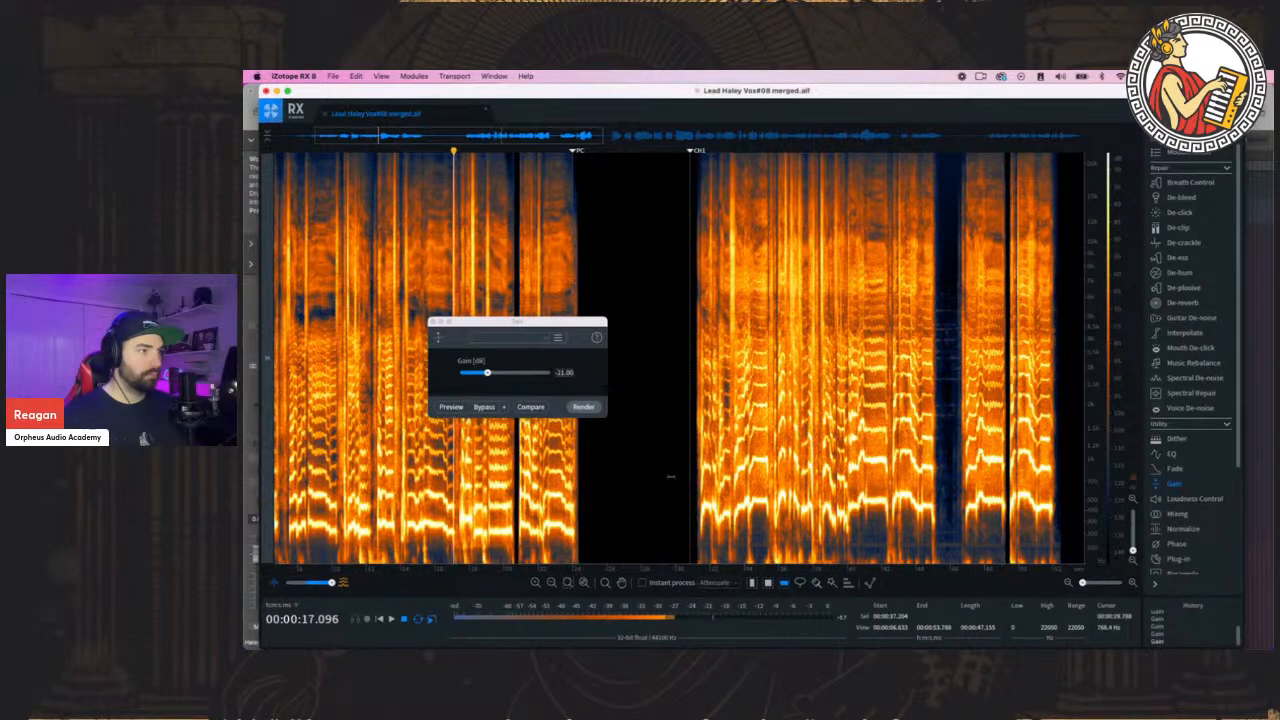
Move the Gain window aside and play the first verse from about 17.6 seconds to locate the harsh burst
drag(509, 322, 989, 279)
click(1063, 364)
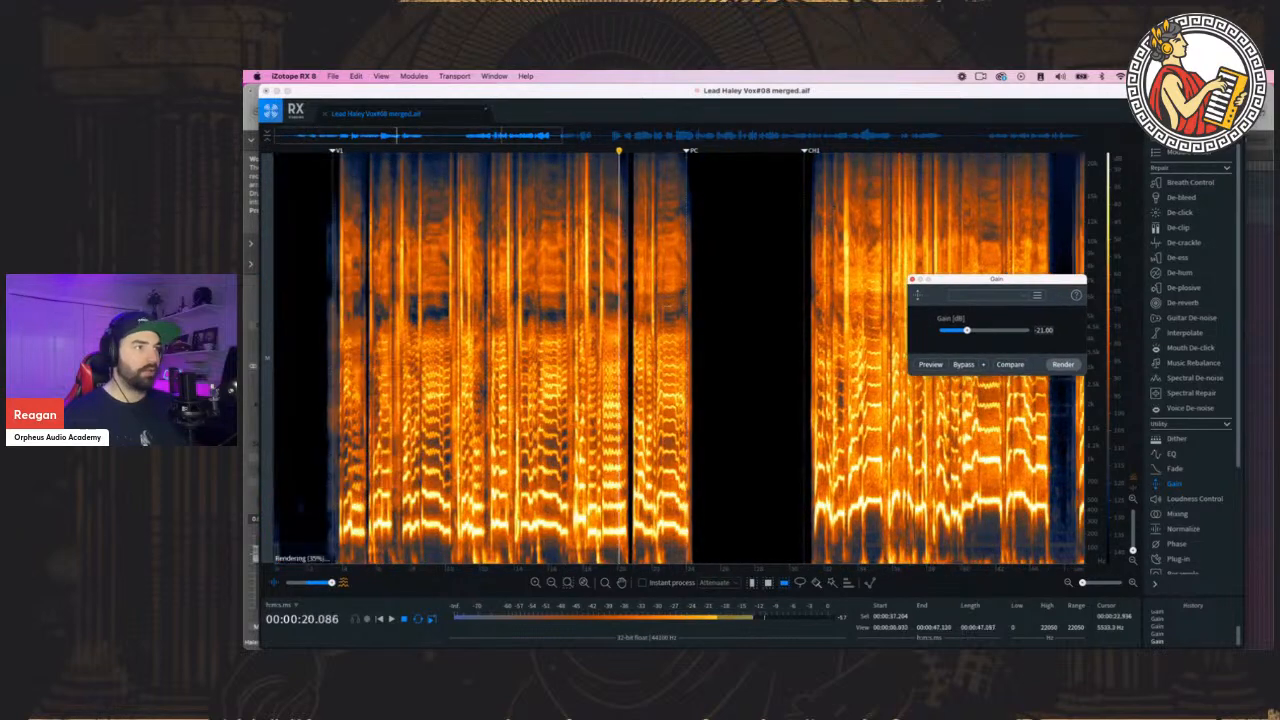
click(577, 152)
drag(1084, 586, 1086, 586)
scroll(423, 300, left, 4)
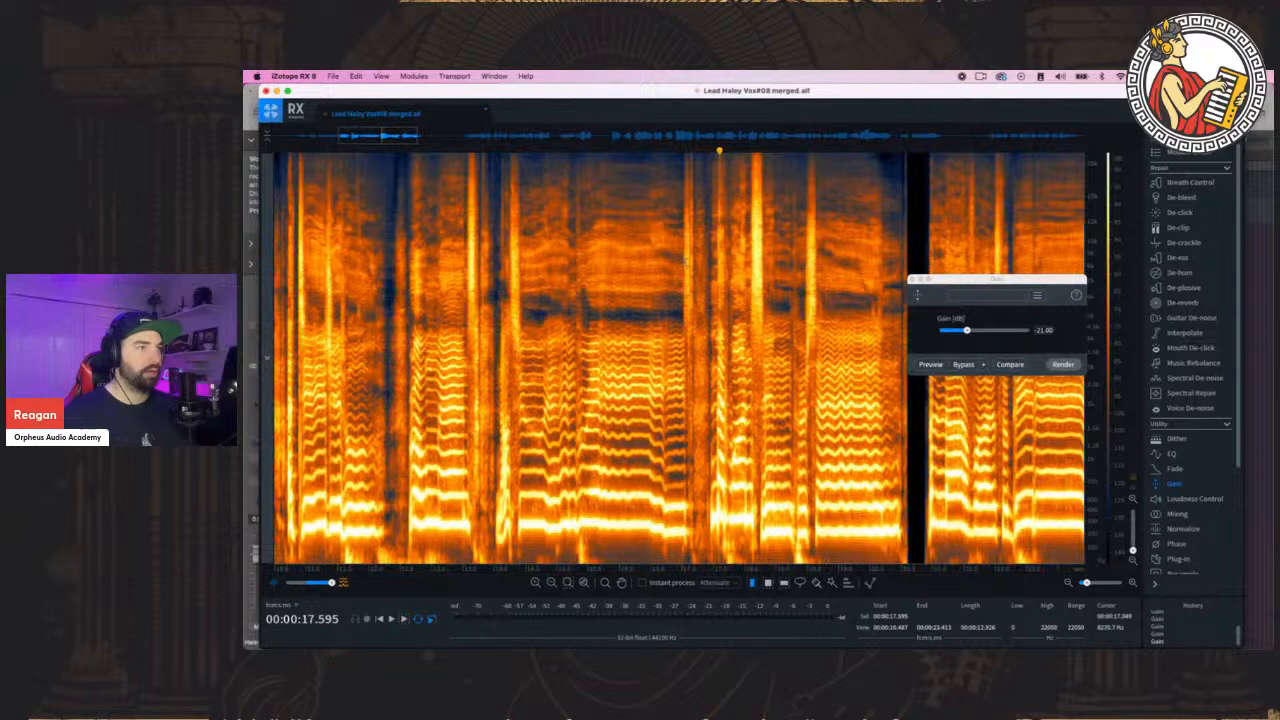
key(space)
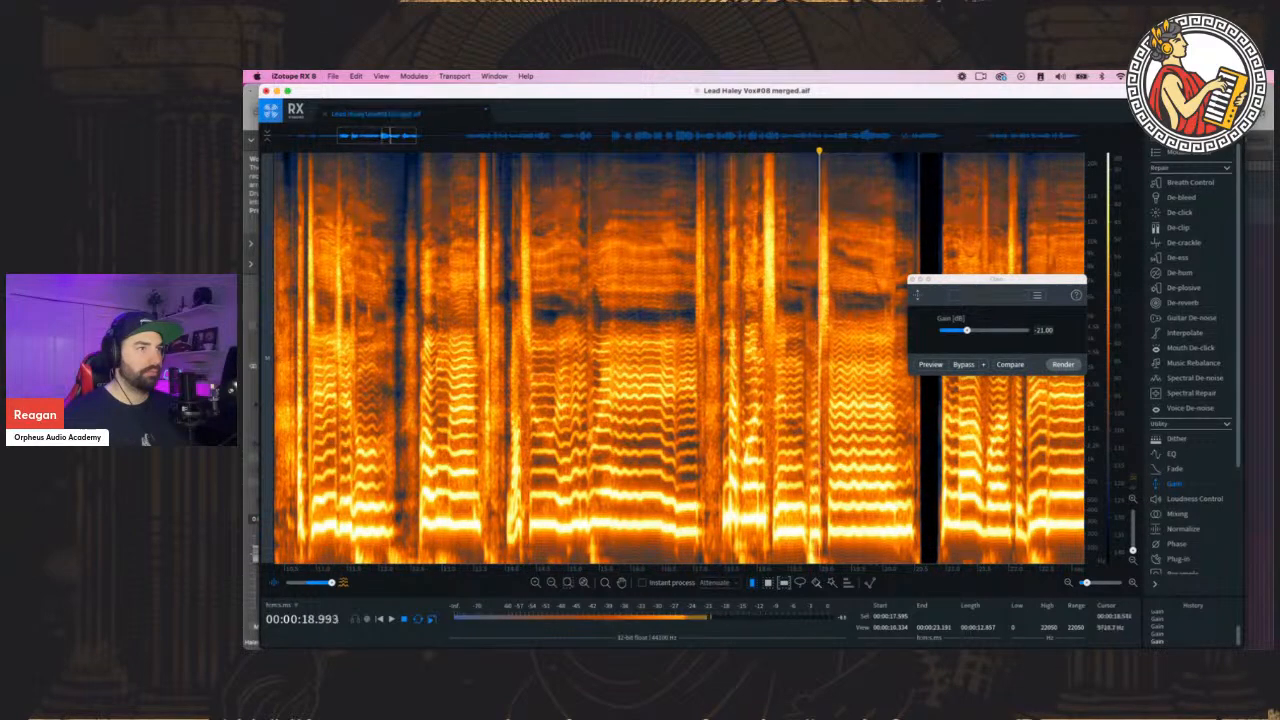
key(space)
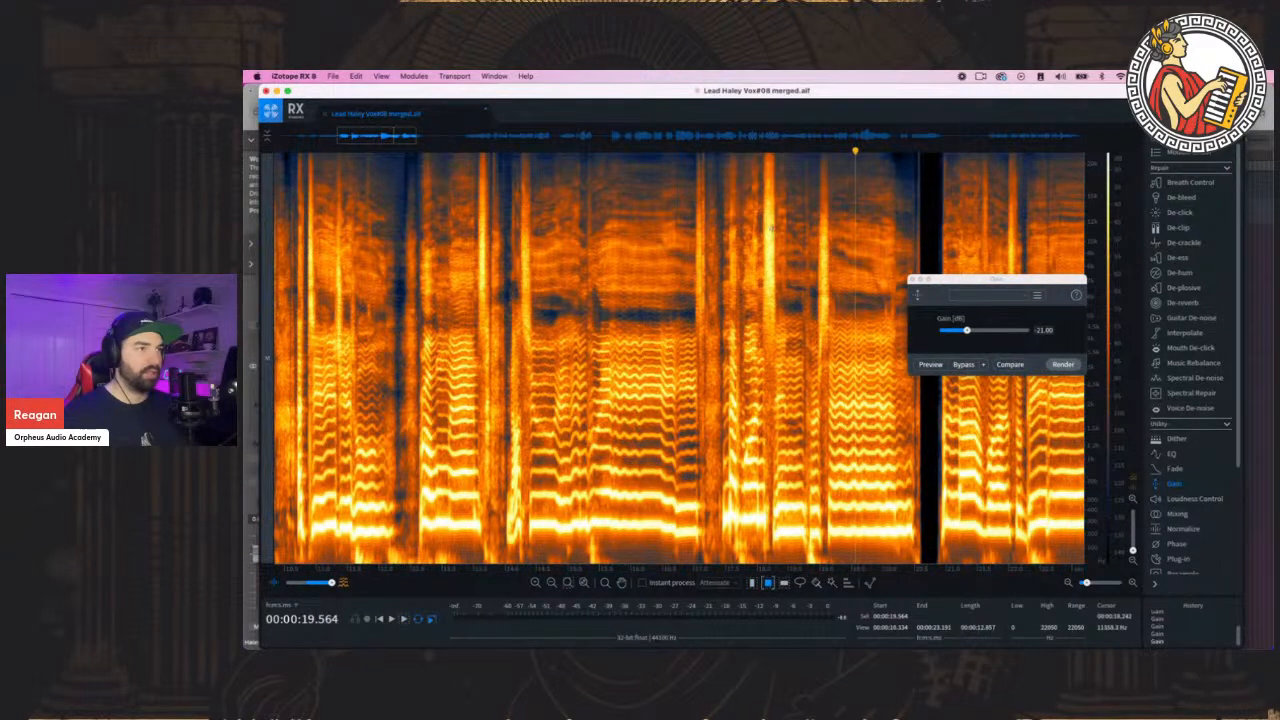
Select the burst from about 18.10 to 18.27 seconds between about 6.3 and 13.9 kHz, render Gain at -6 dB and play from about 16.3 seconds
drag(762, 195, 773, 297)
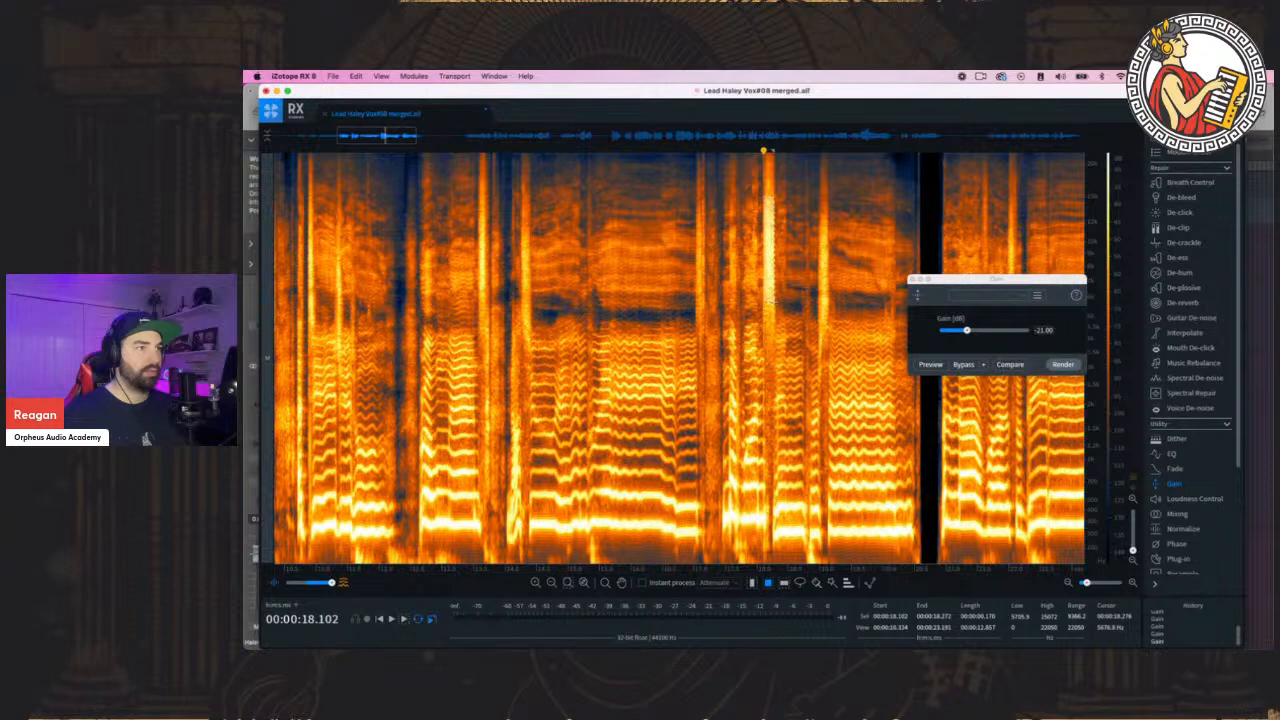
key(space)
drag(973, 279, 470, 261)
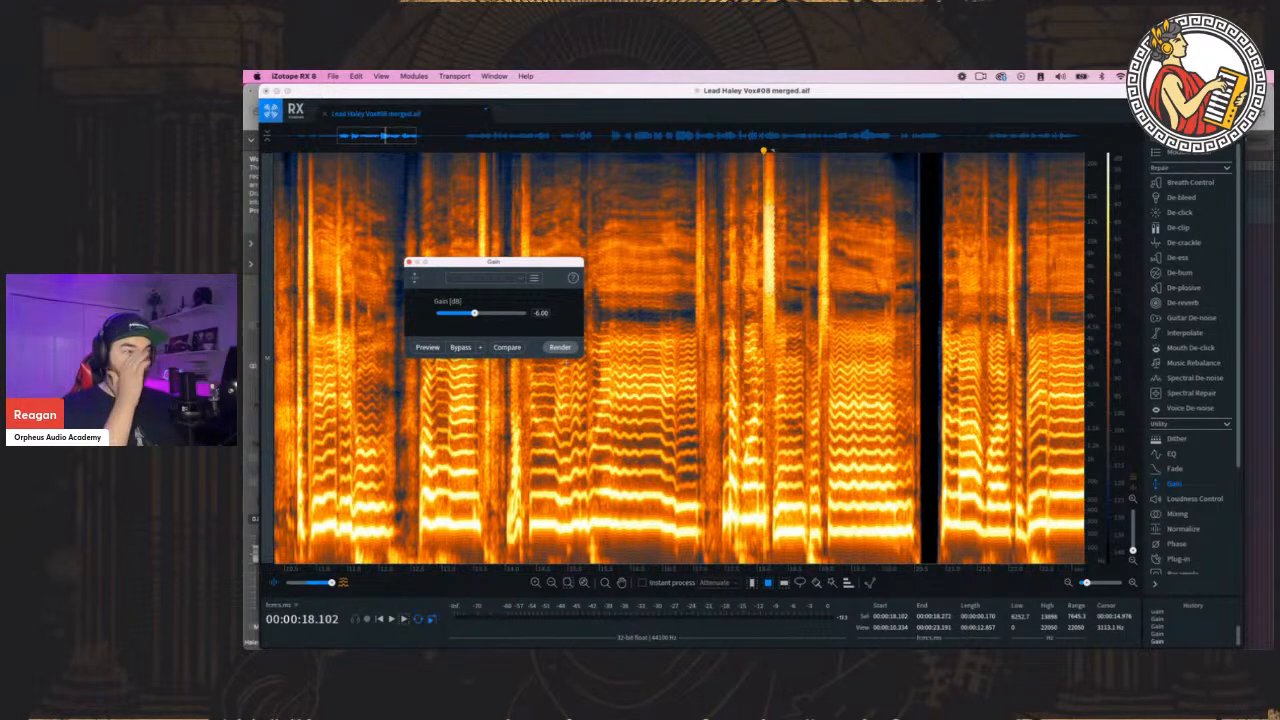
click(562, 348)
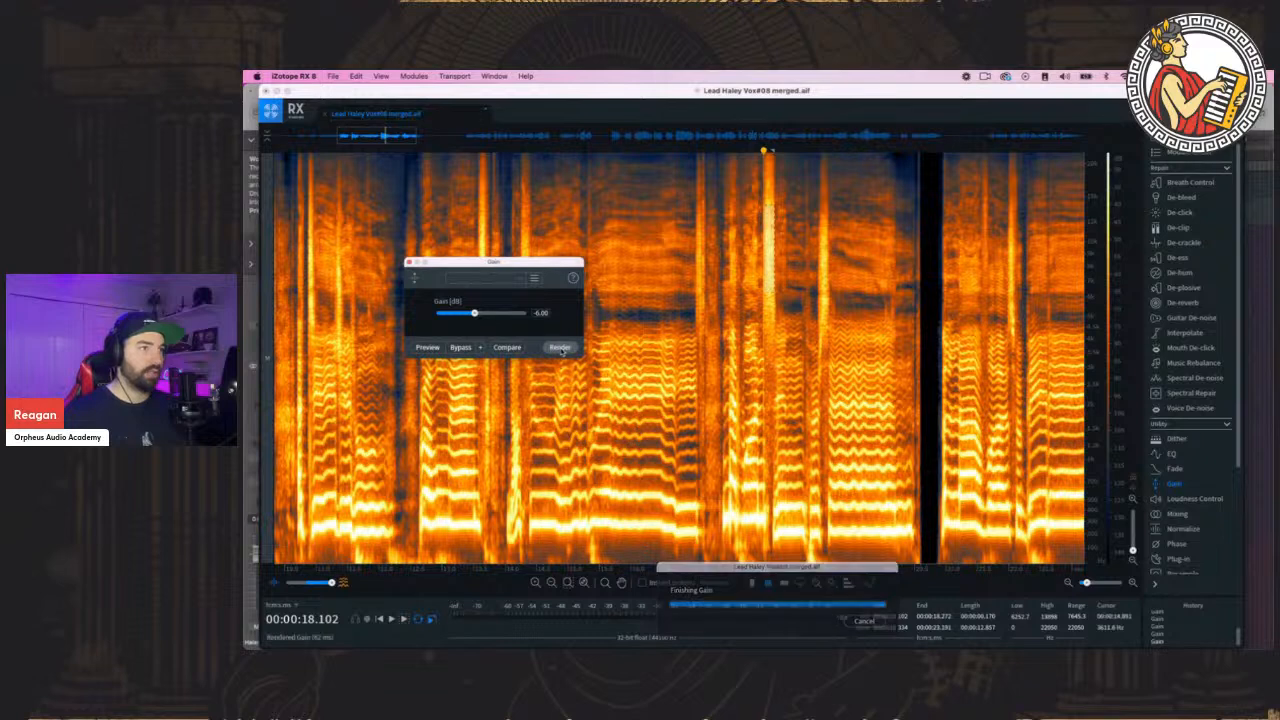
click(649, 215)
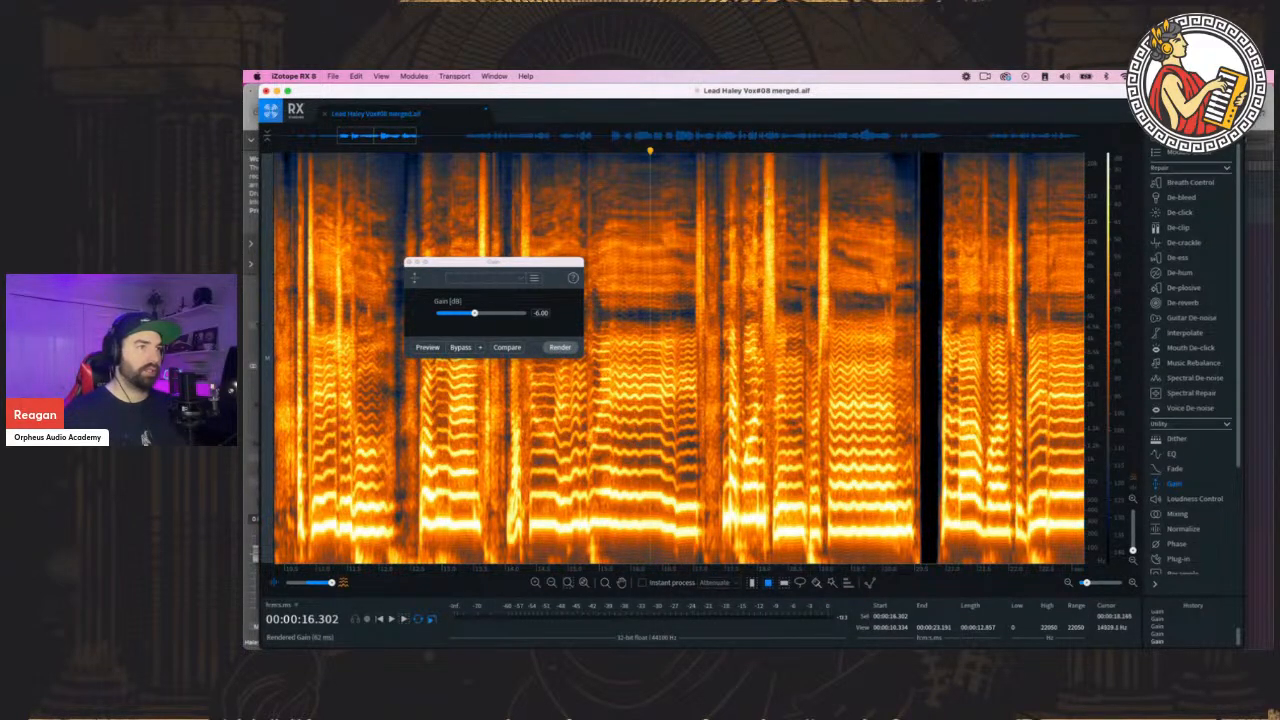
key(space)
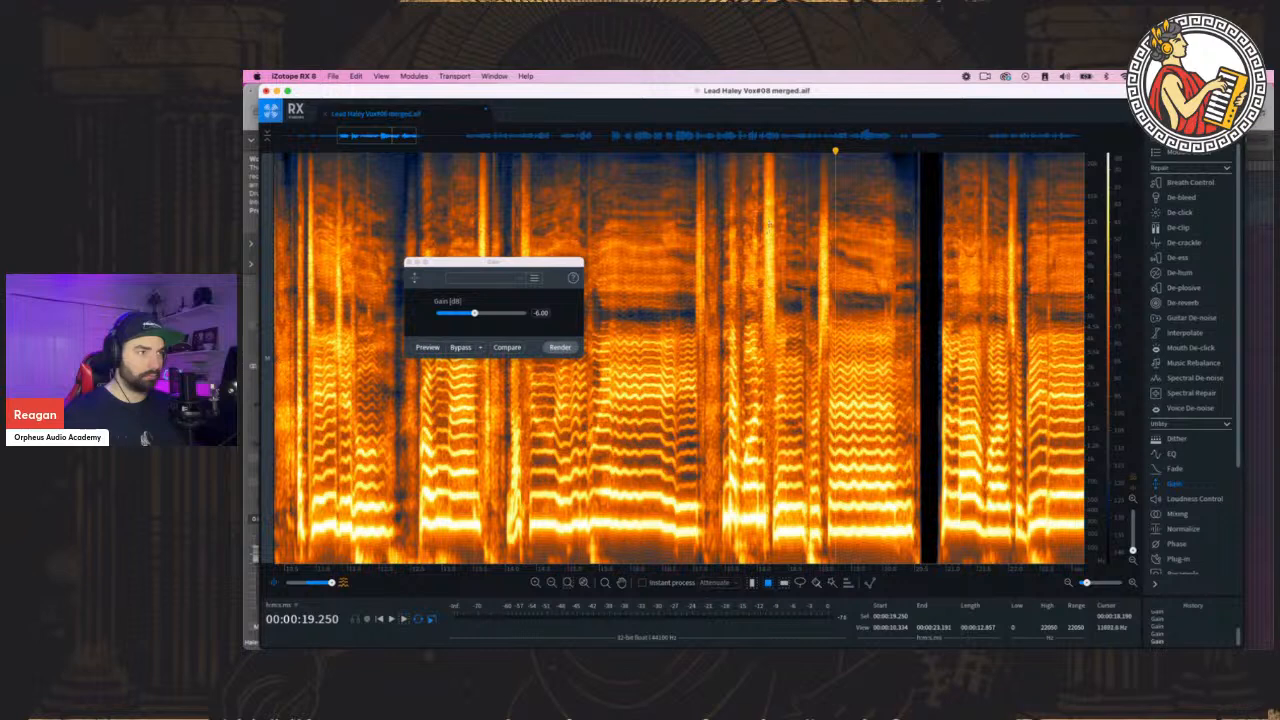
Try Gain at -10 dB on the burst from about 18.12 to 18.28 seconds between about 4.9 and 14.4 kHz, play it and undo the render
drag(765, 200, 771, 308)
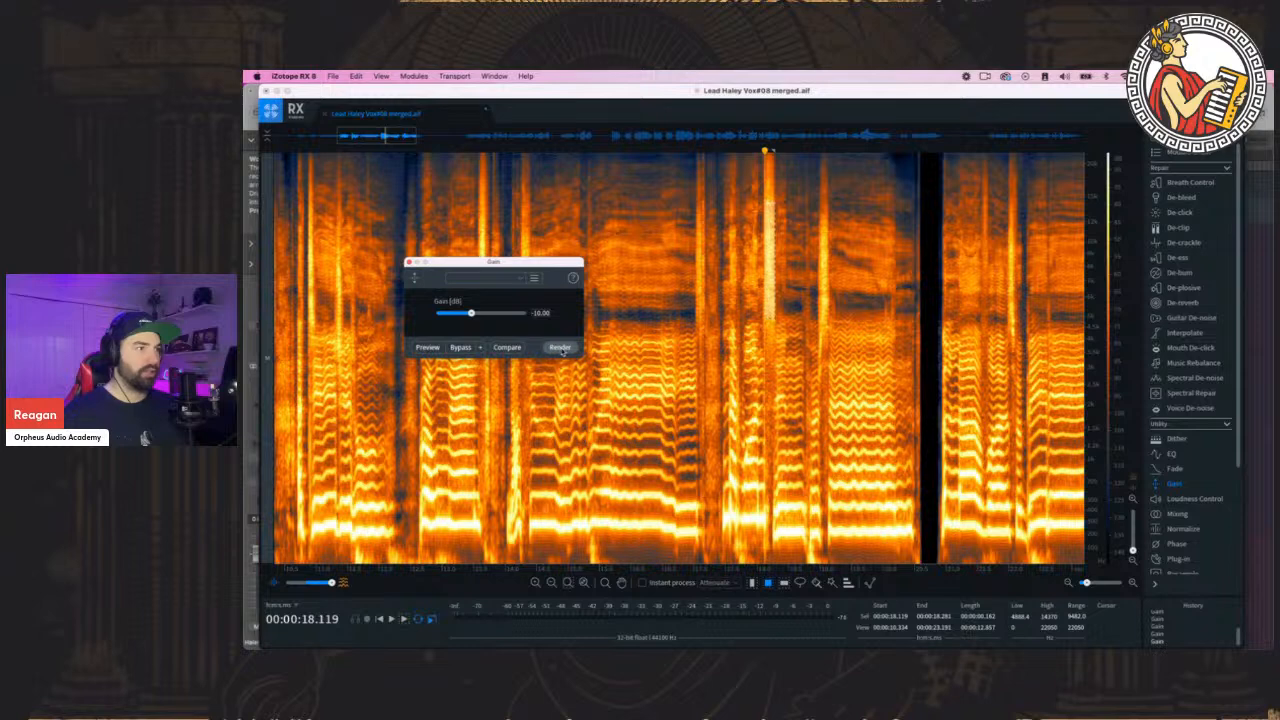
click(561, 350)
click(666, 225)
key(space)
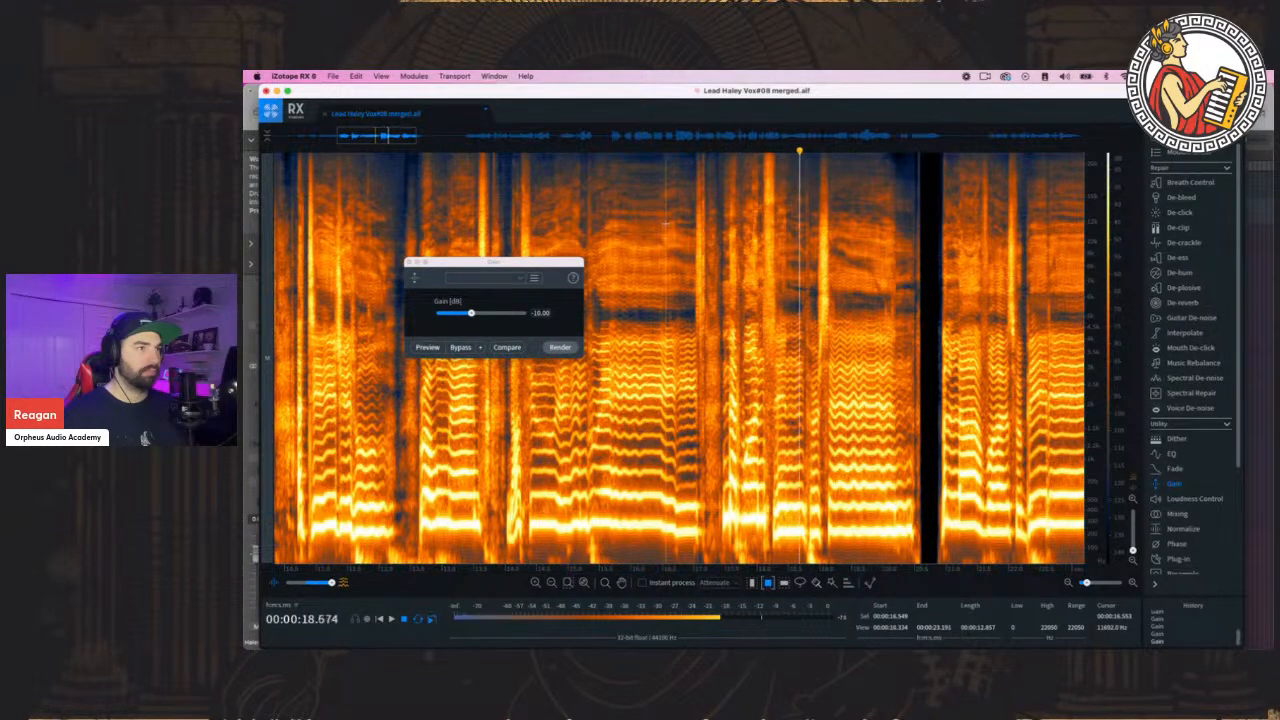
key(space)
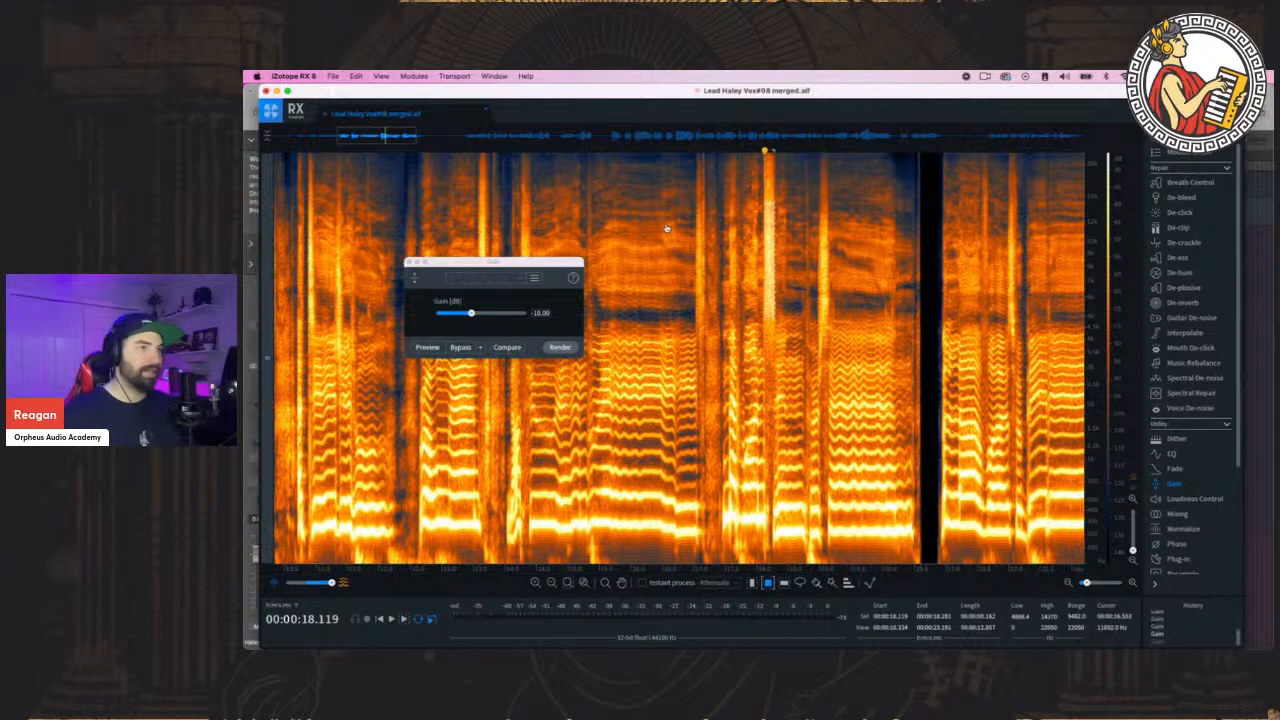
Move the Gain window off the verse and play the passage around 13 to 14 seconds
click(694, 210)
drag(491, 261, 1068, 167)
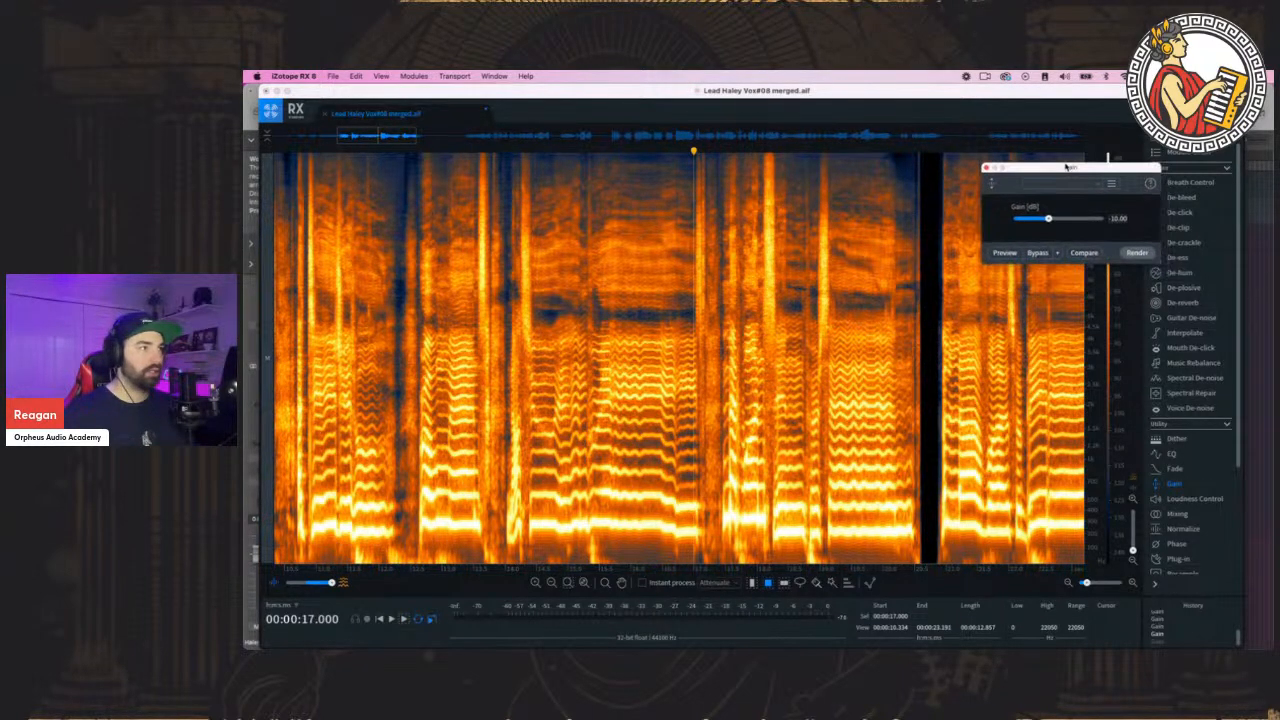
click(459, 276)
key(space)
key(space)
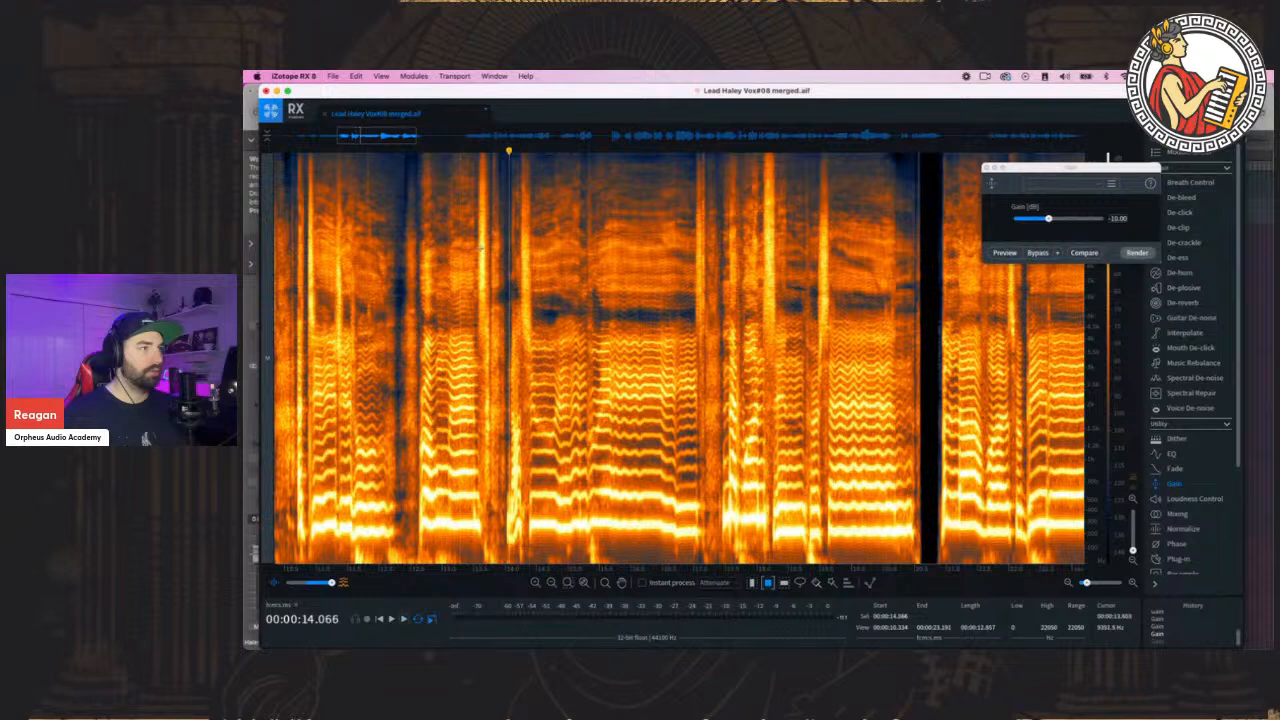
Select the burst from about 13.58 to 13.67 seconds between about 6.7 and 11.1 kHz, render Gain at -3 dB and play from about 12.6 seconds
drag(479, 227, 482, 269)
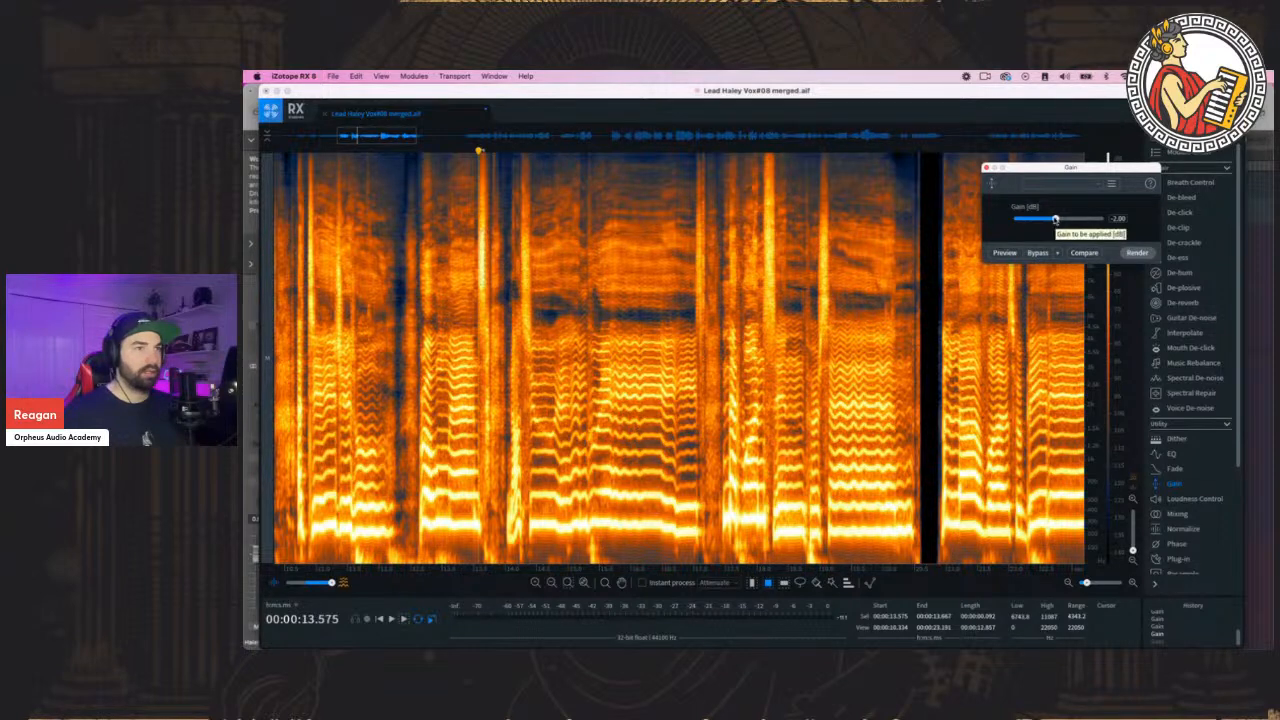
click(1138, 253)
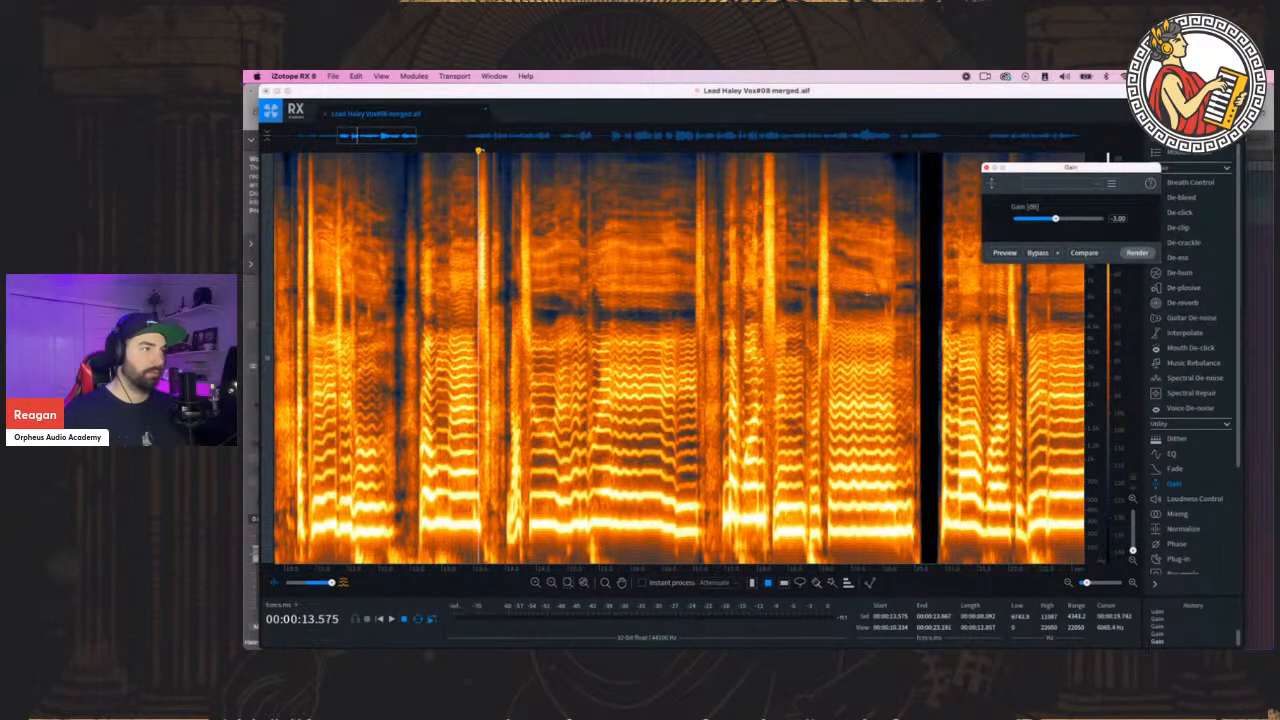
click(420, 247)
key(space)
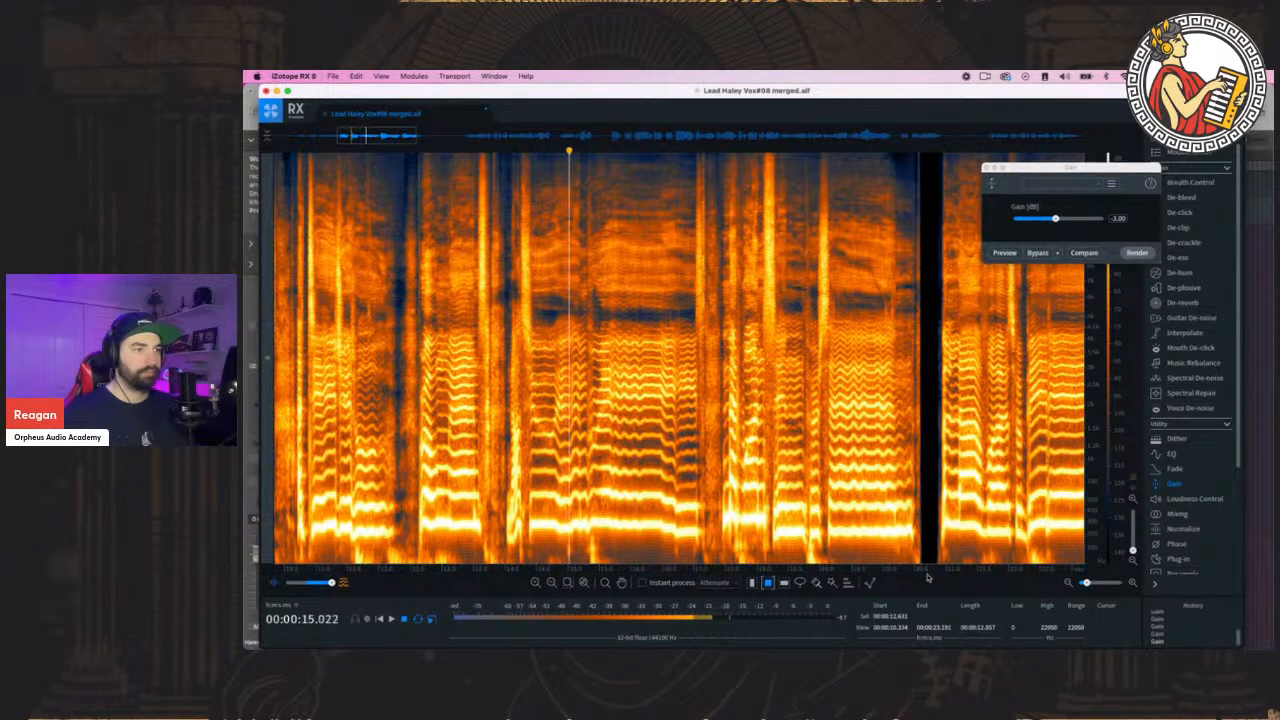
Move the Gain window clear of the spectrogram and play the opening of the second verse from about 54.4 seconds
drag(1087, 583, 1084, 583)
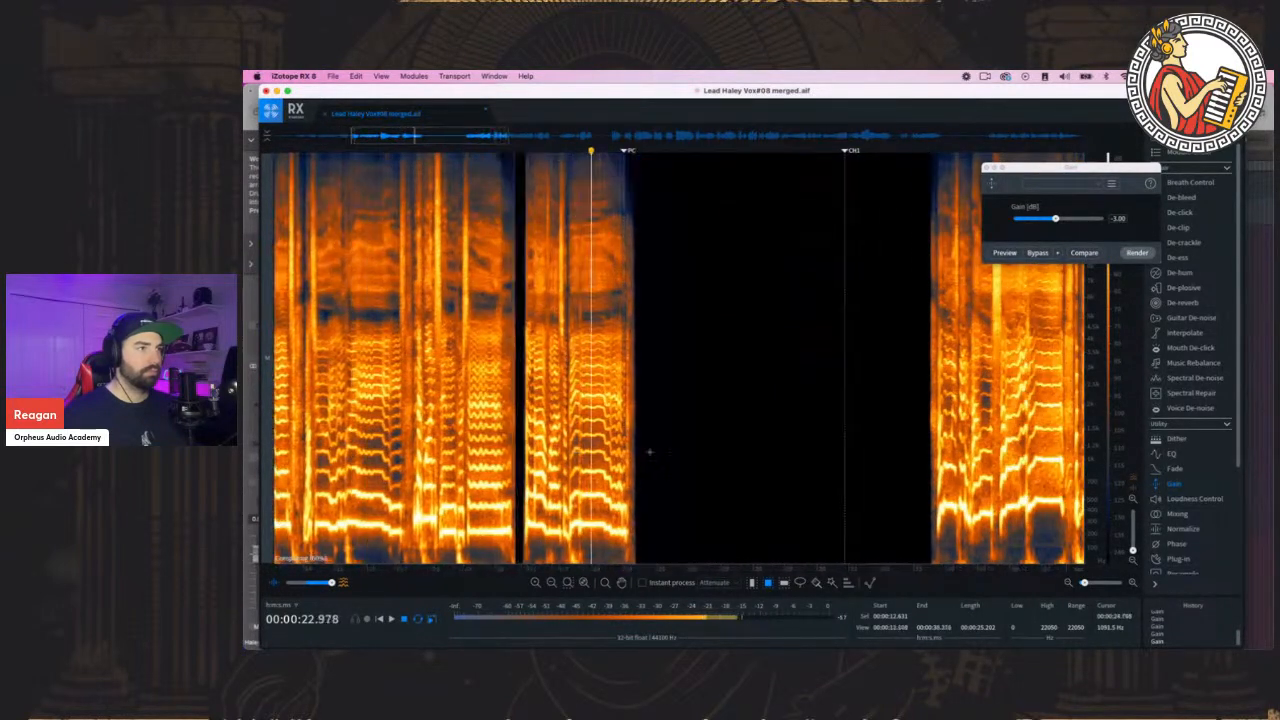
scroll(649, 453, right, 4)
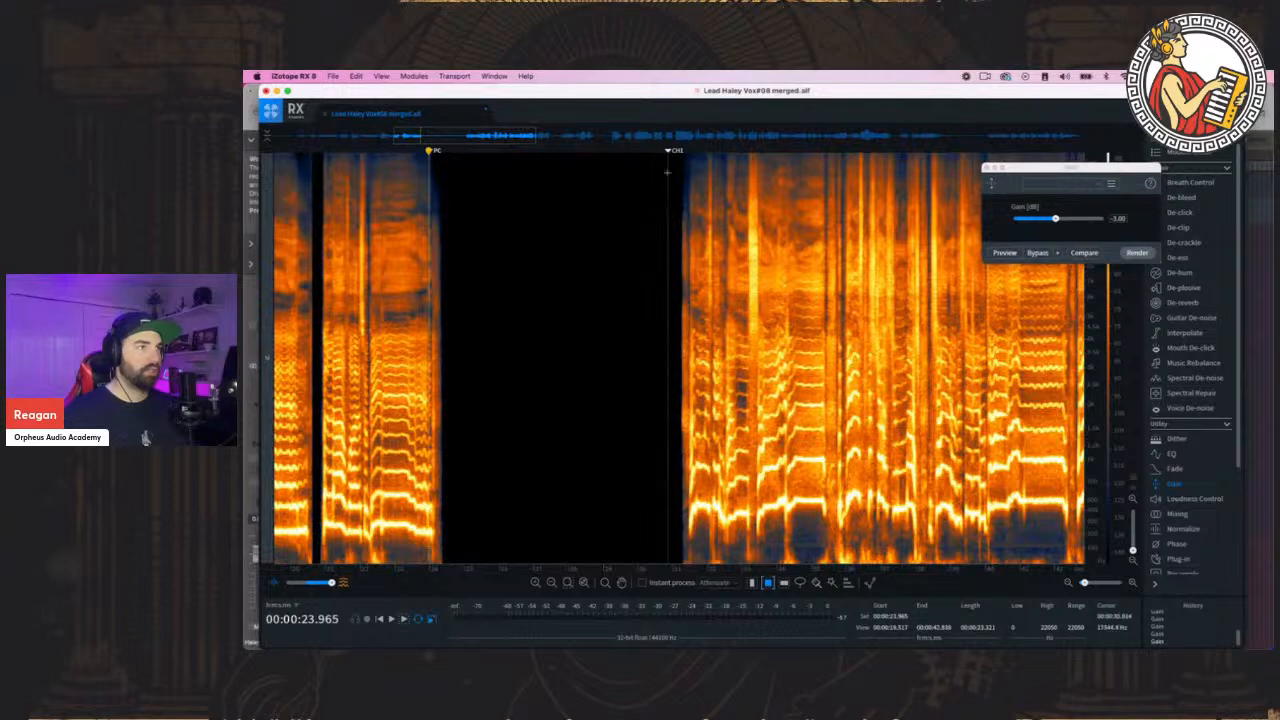
scroll(681, 149, right, 10)
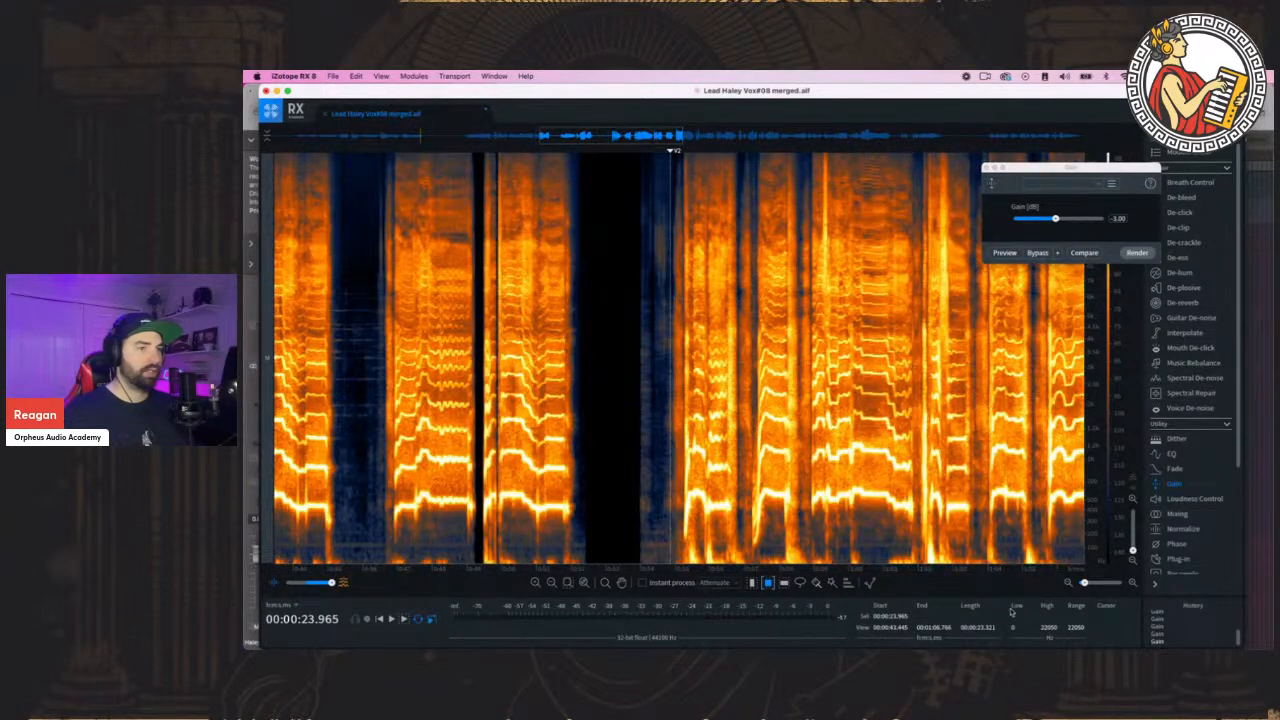
drag(1087, 584, 1085, 584)
scroll(680, 358, right, 6)
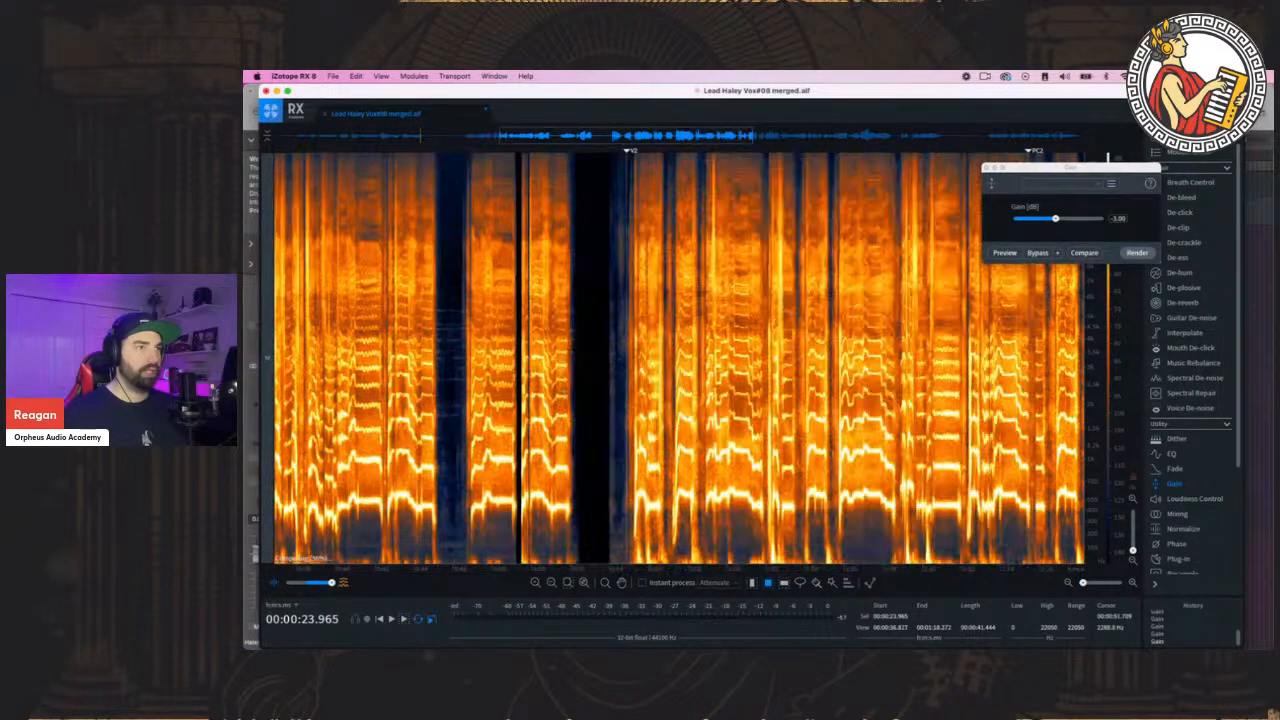
scroll(680, 358, right, 3)
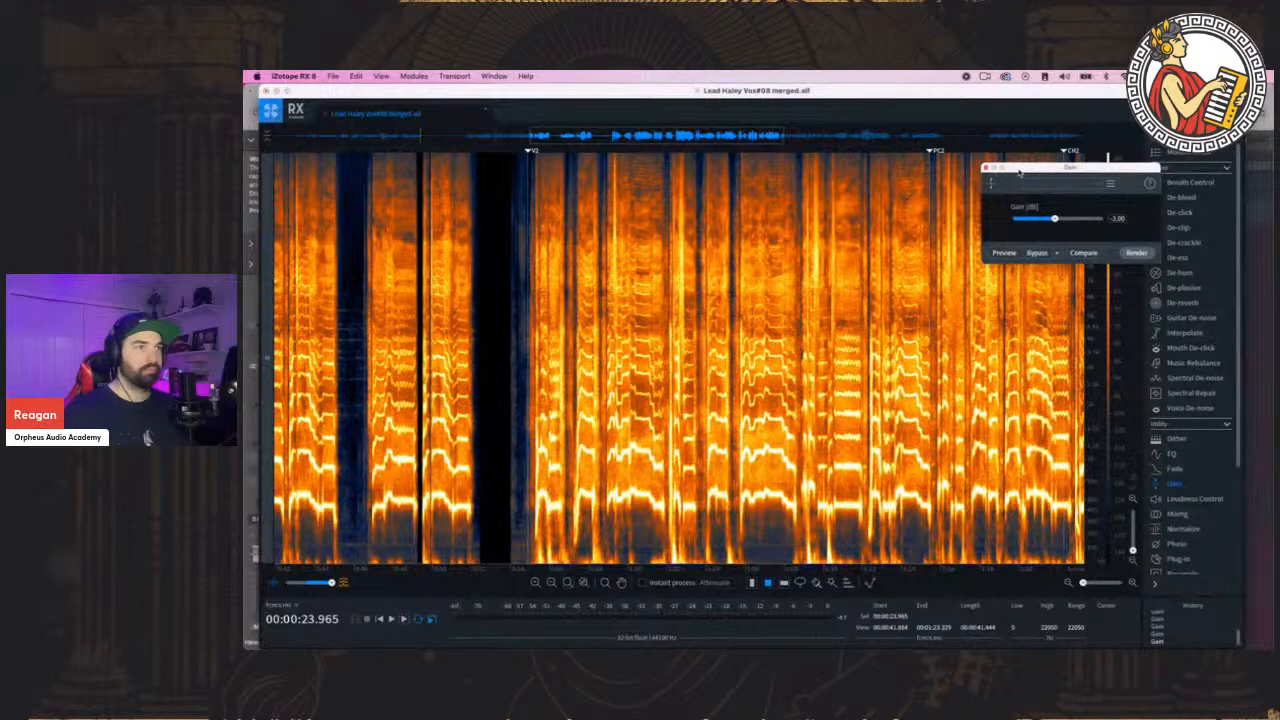
drag(1070, 167, 1128, 445)
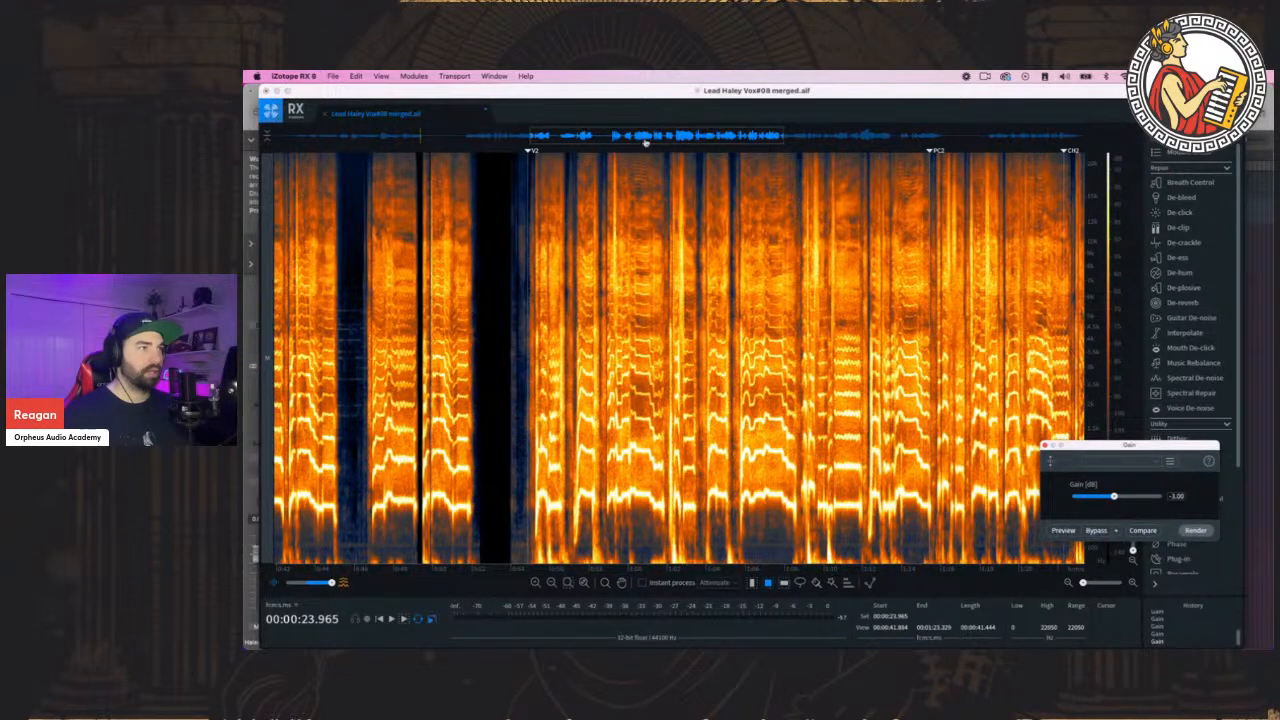
drag(645, 143, 779, 143)
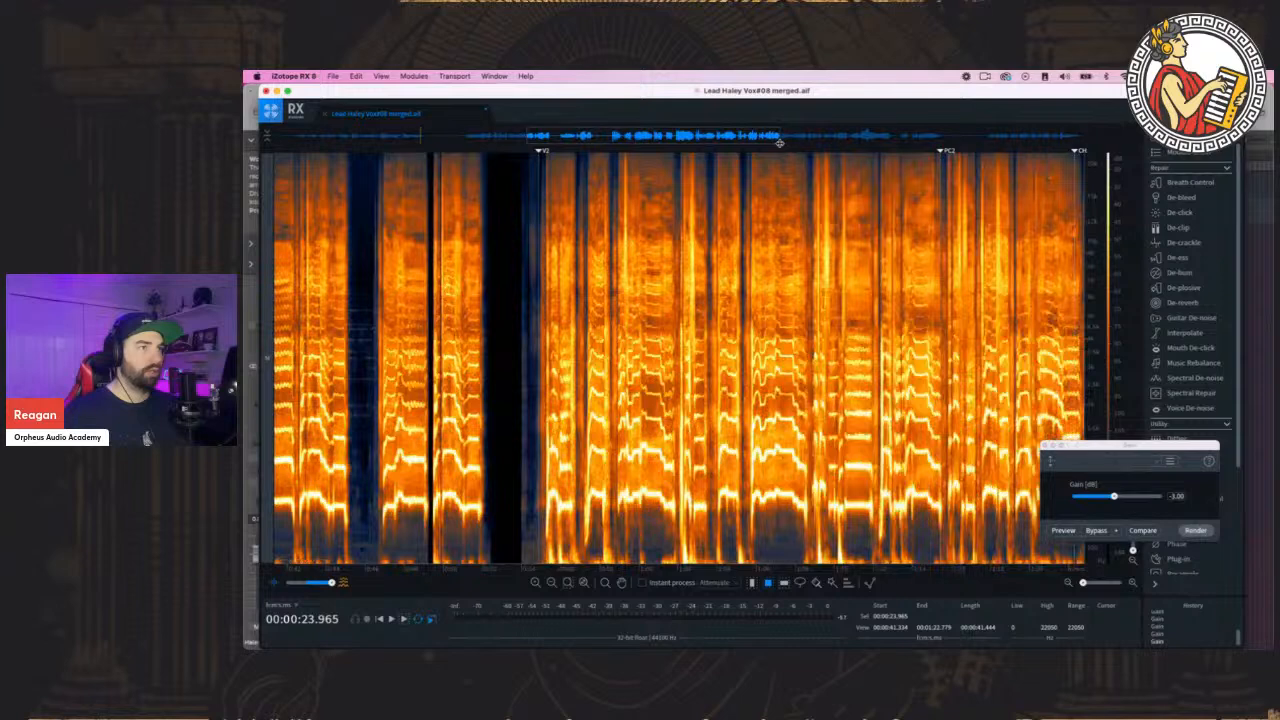
drag(649, 136, 584, 136)
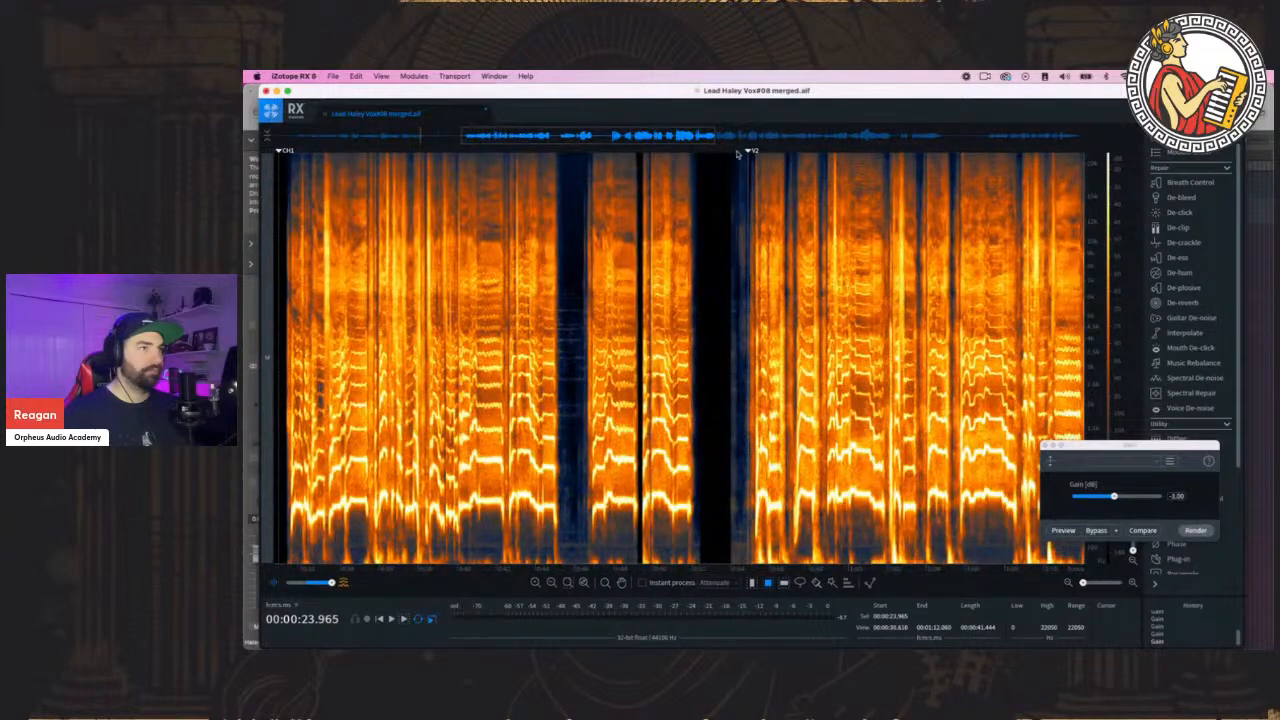
key(space)
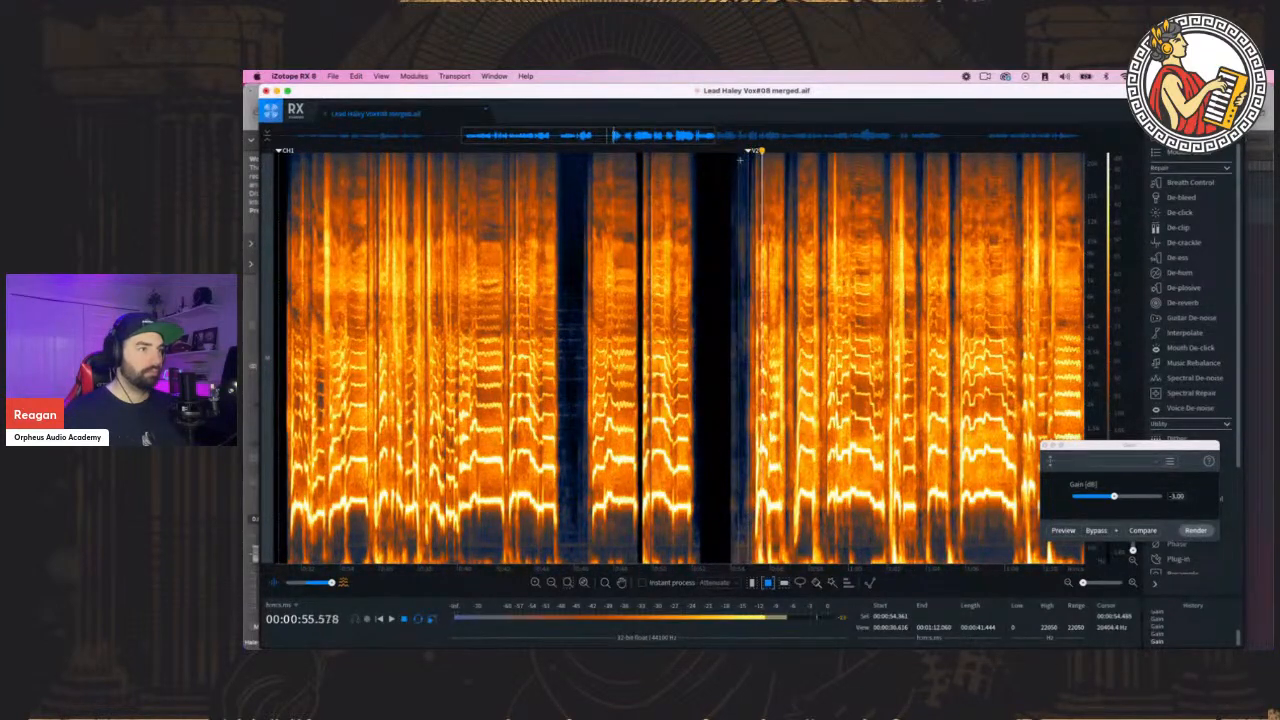
key(space)
Select the band below about 100 Hz across the whole file and play the opening of the first chorus from about 31.0 seconds
scroll(770, 479, right, 5)
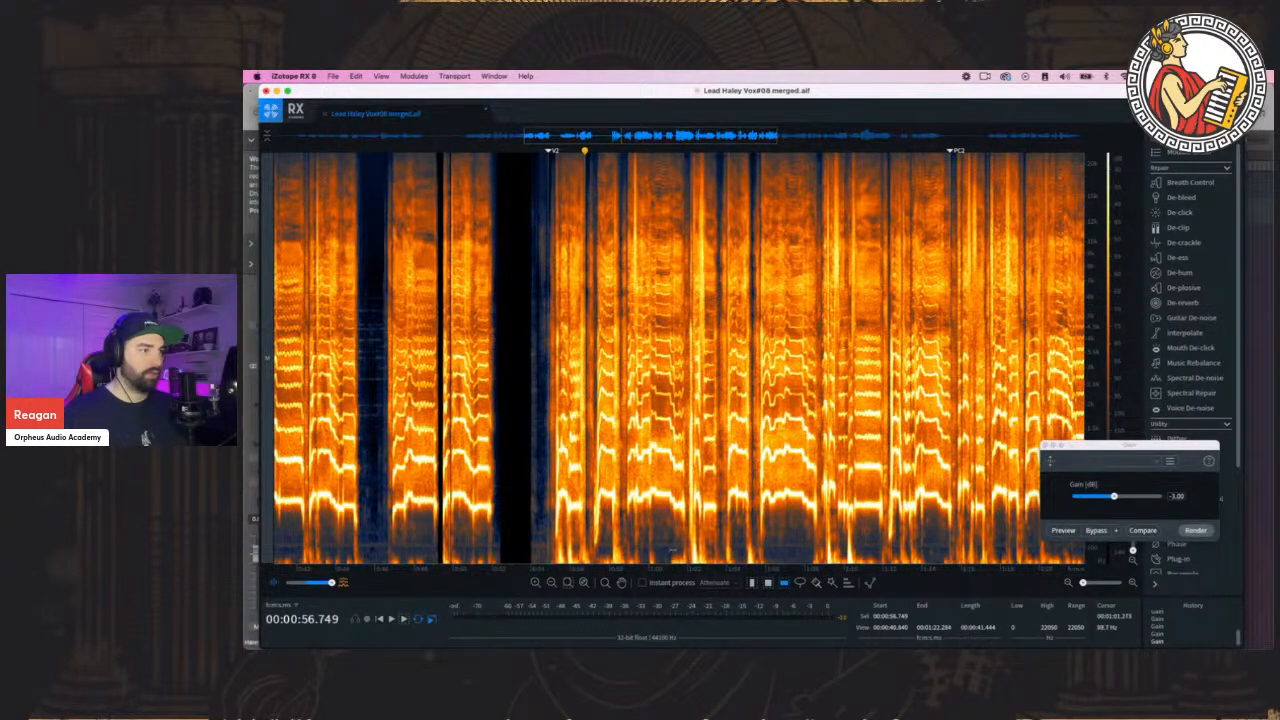
key(super+a)
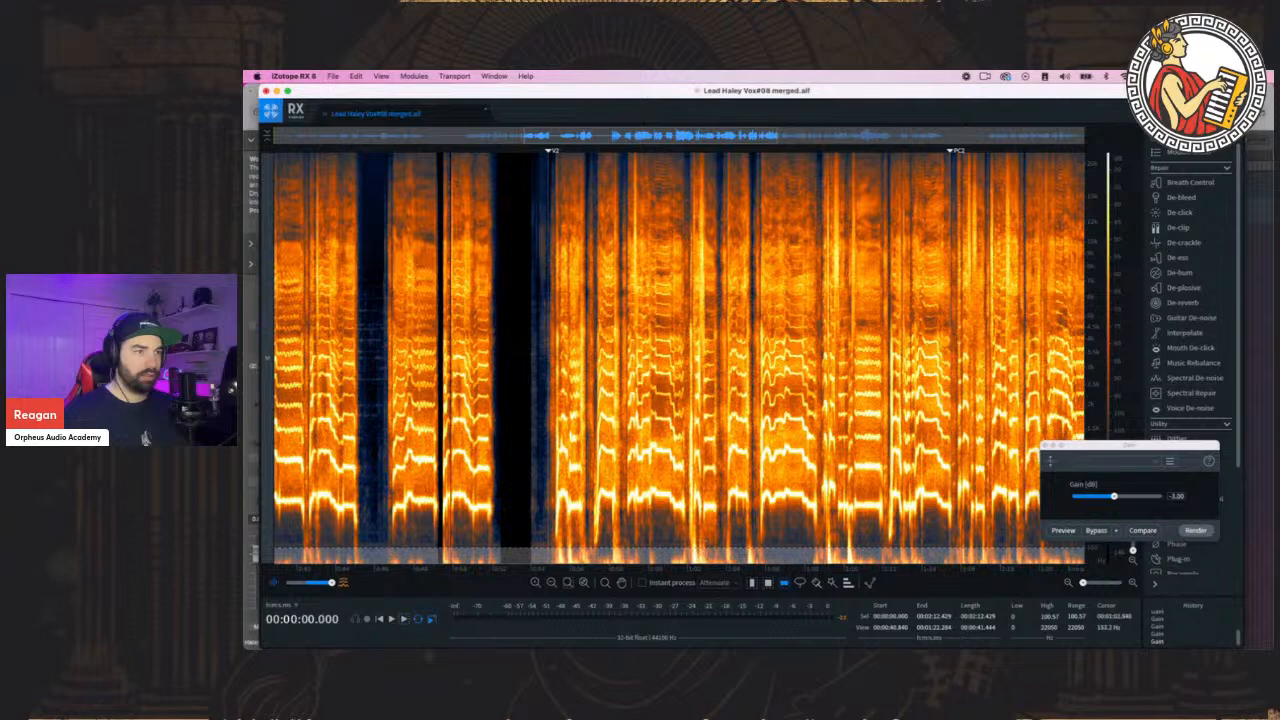
key(space)
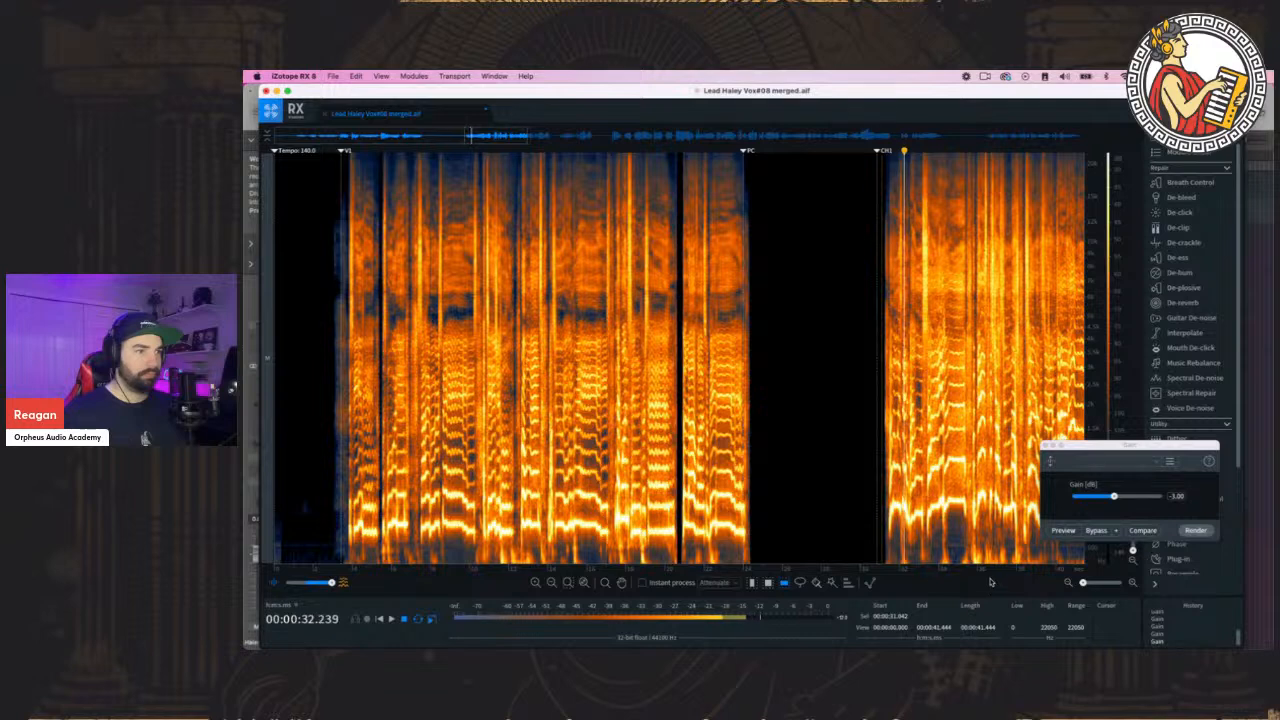
Select everything below about 115 Hz across the whole file, render Gain at -21 dB on it and play the first chorus from about 30.7 seconds
drag(975, 545, 978, 572)
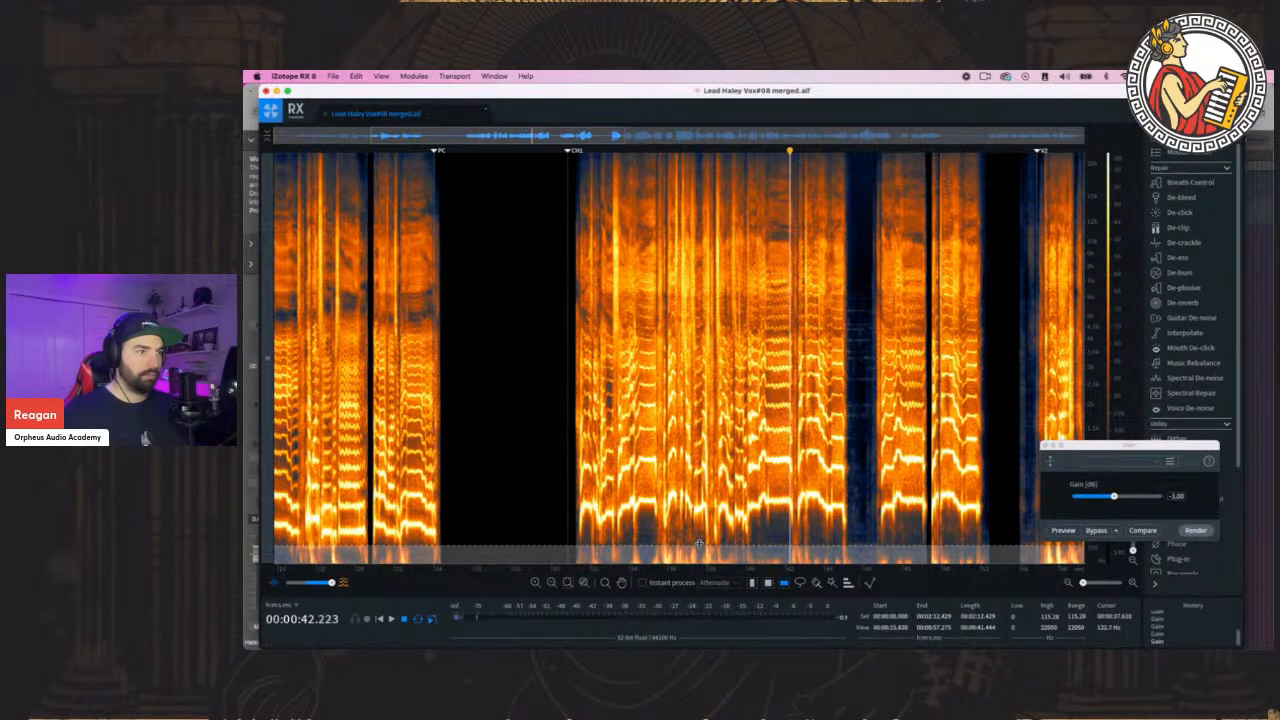
mouse_move(699, 543)
mouse_down()
mouse_move(703, 496)
mouse_move(703, 531)
mouse_up()
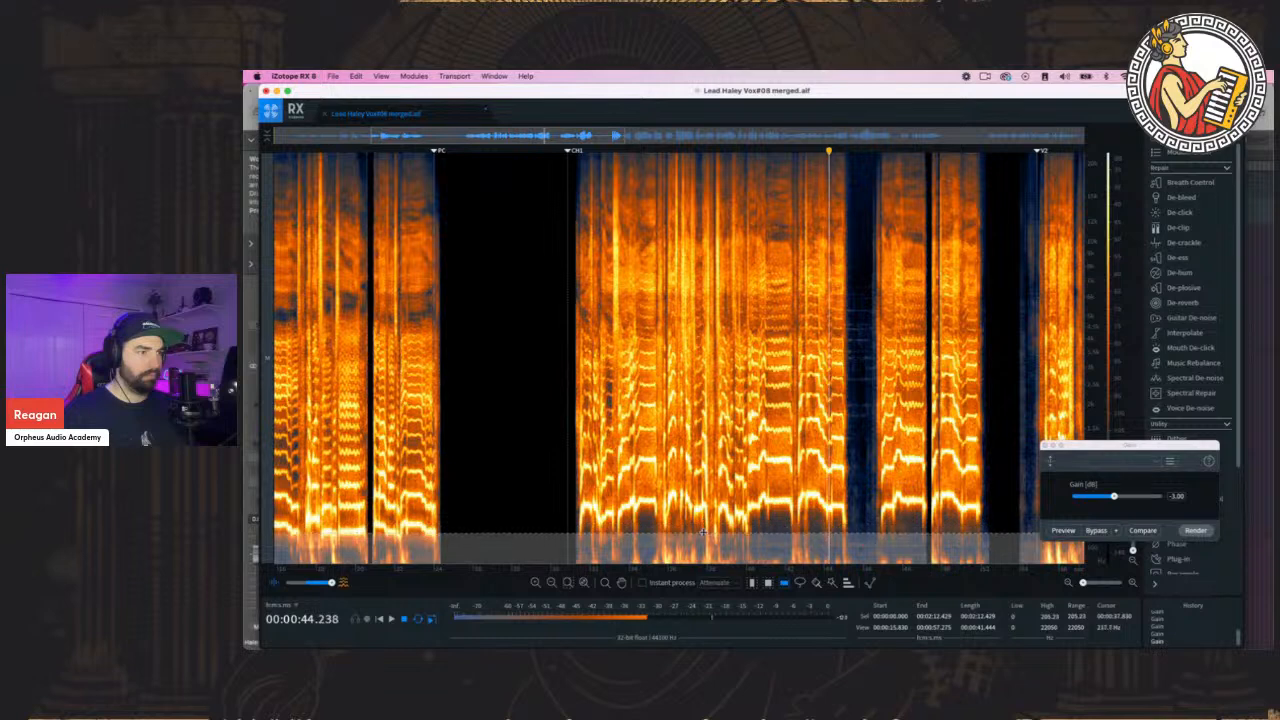
click(642, 151)
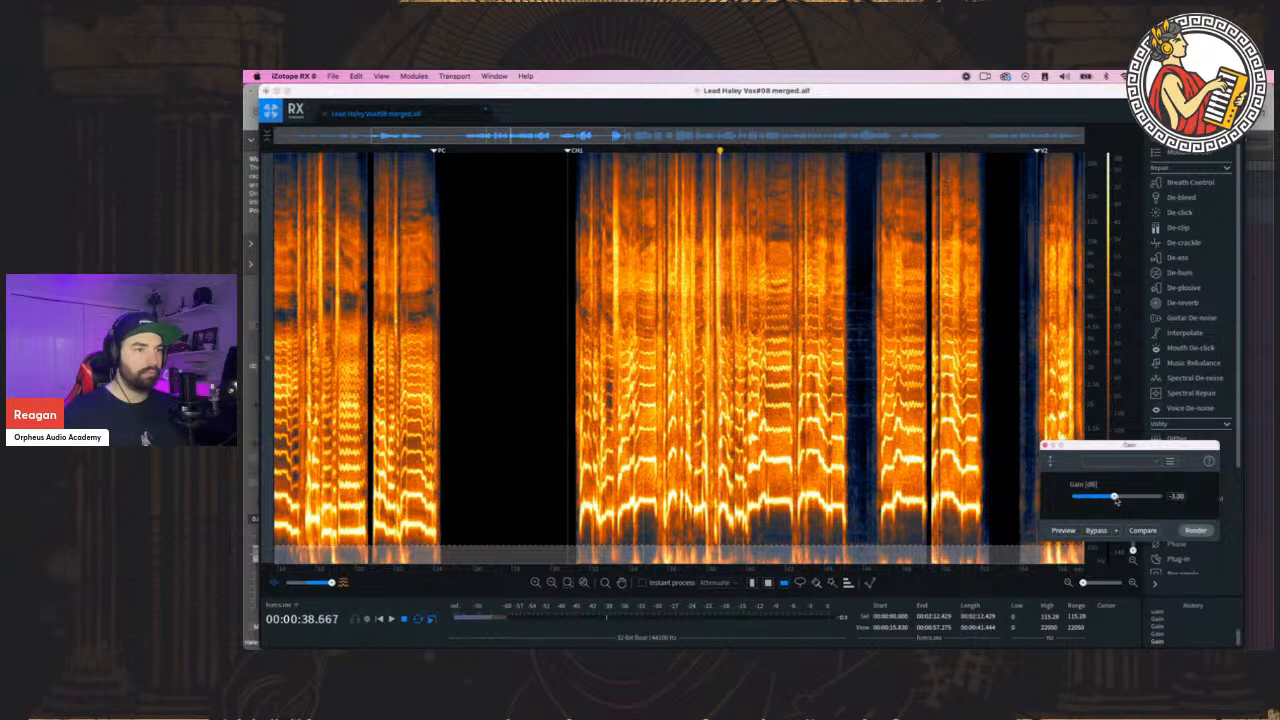
drag(1101, 499, 1102, 499)
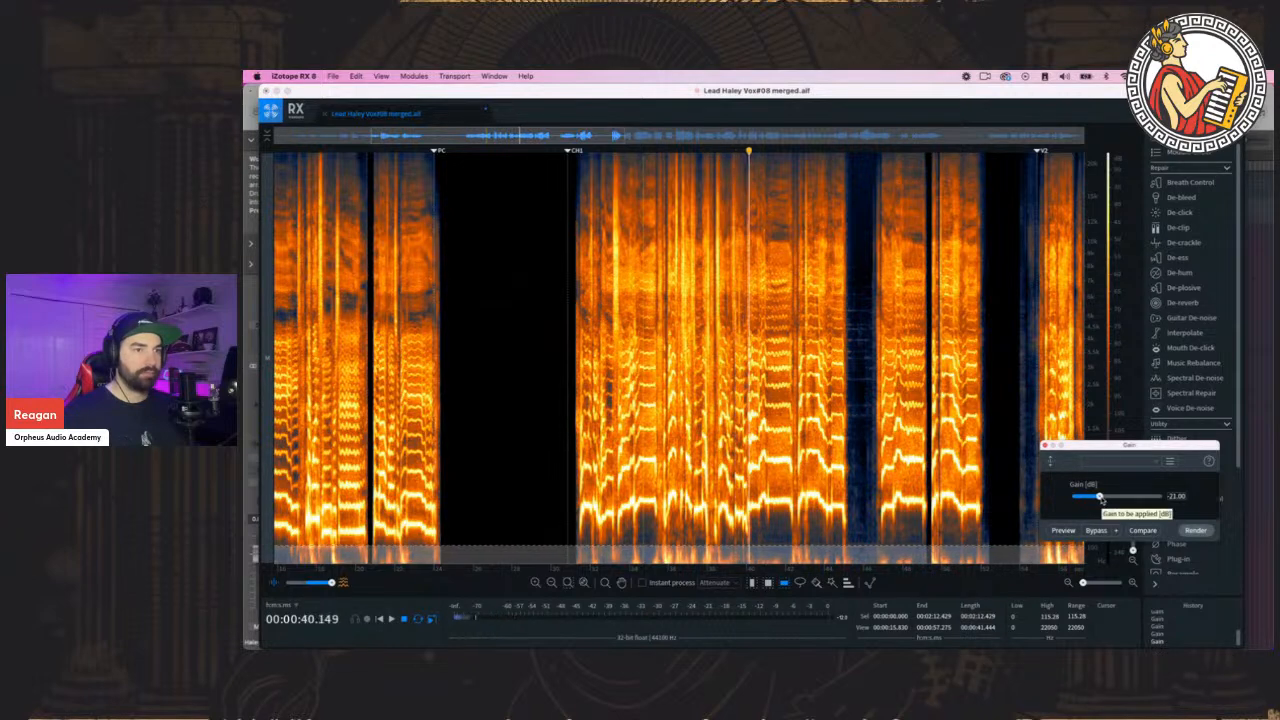
click(1198, 531)
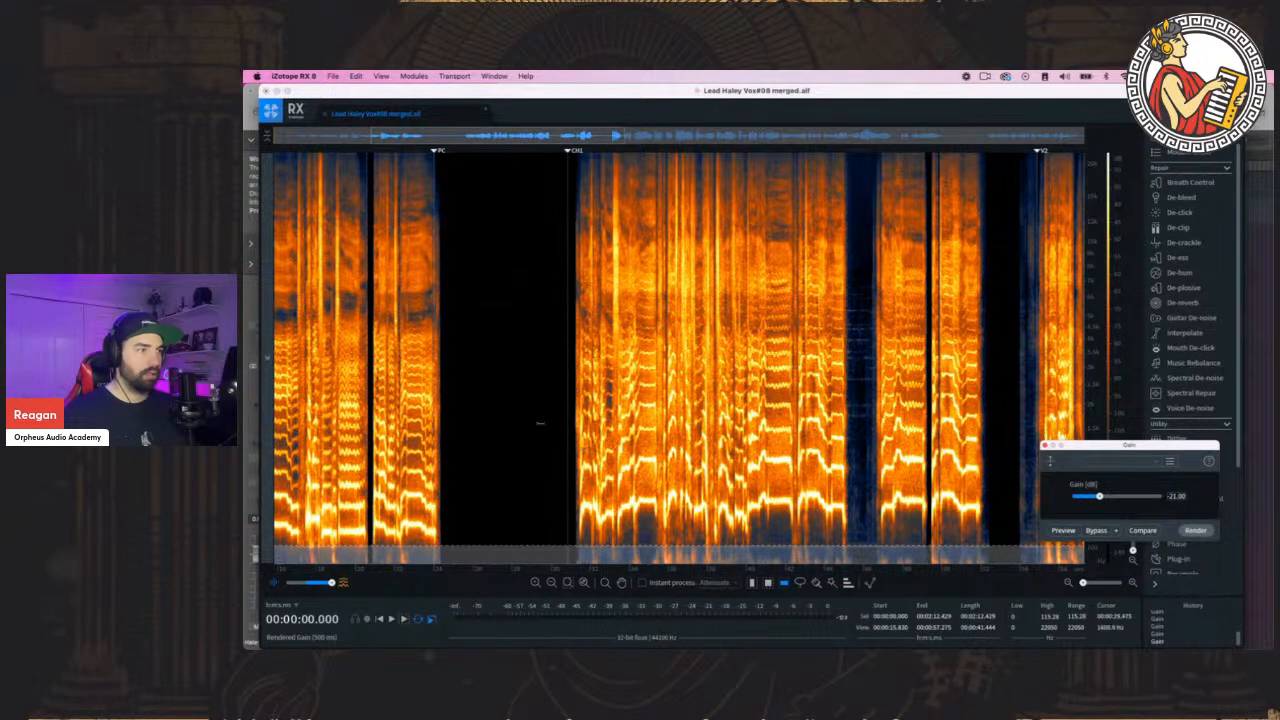
click(555, 416)
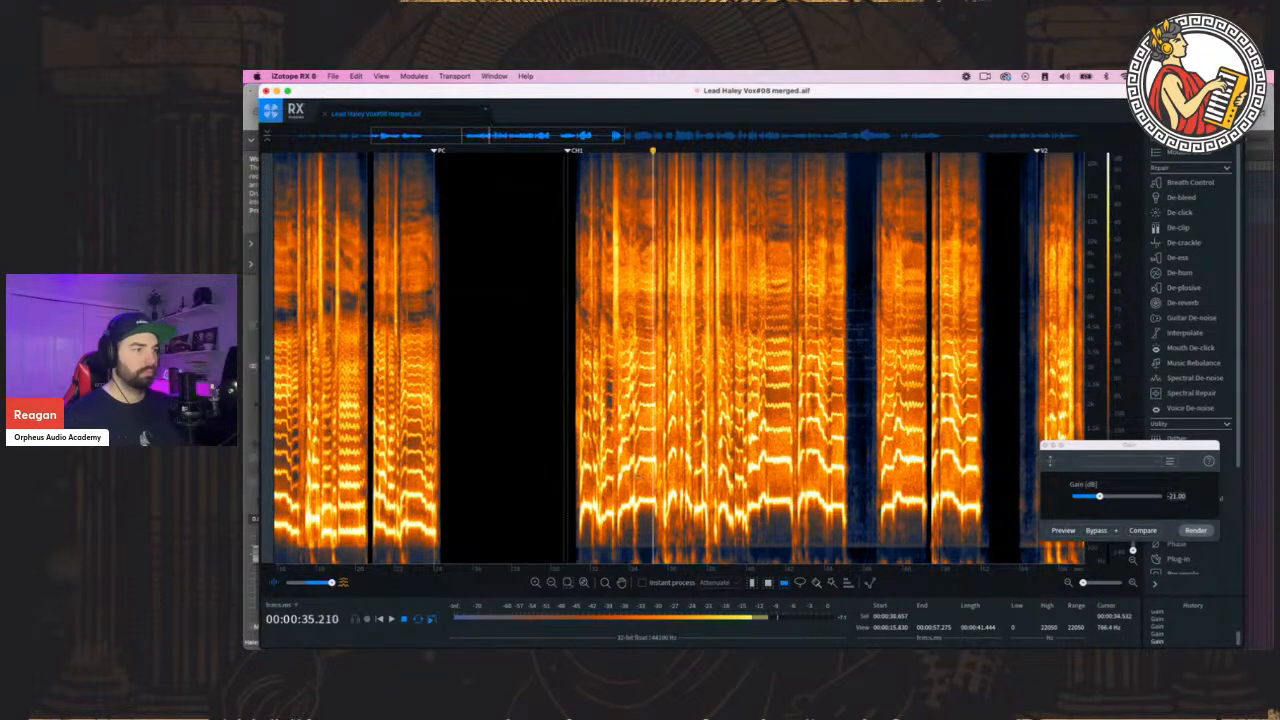
Render Gain at -7 dB on the sliver from about 49.15 to 49.23 seconds and play from about 46.6 seconds
scroll(705, 482, right, 4)
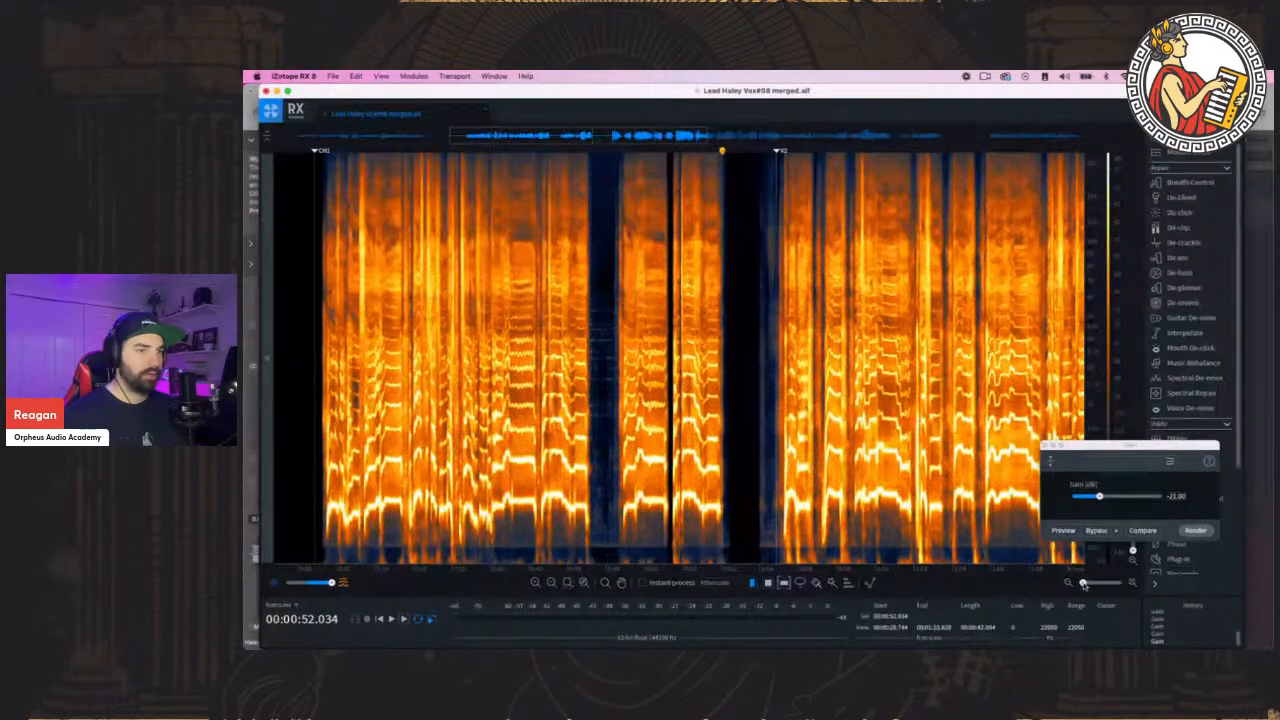
drag(1084, 584, 1090, 584)
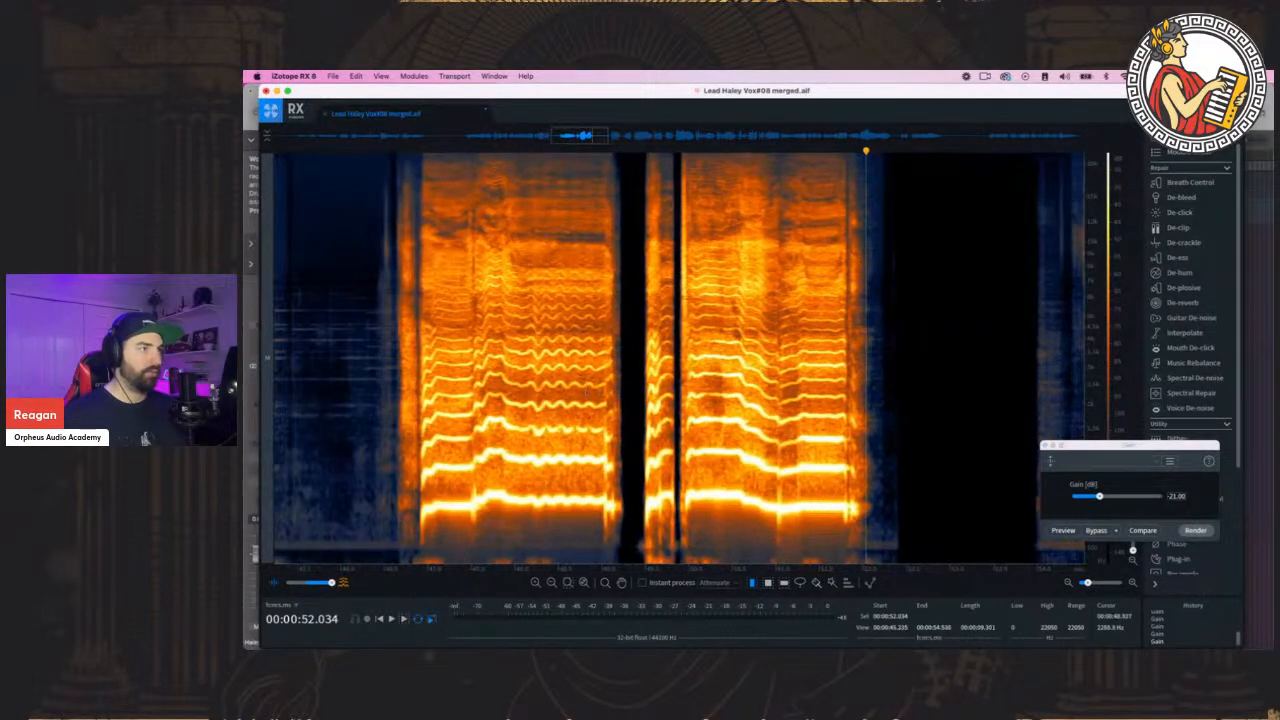
key(space)
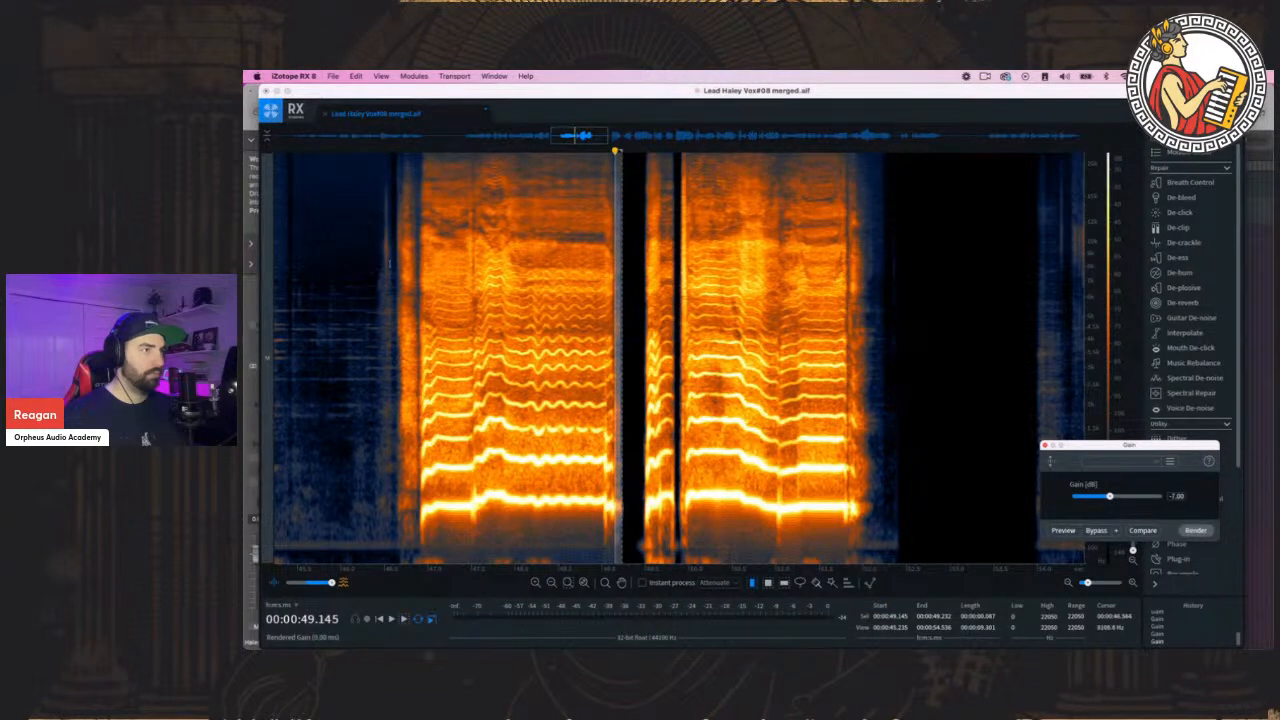
click(390, 263)
key(space)
scroll(390, 262, up, 2)
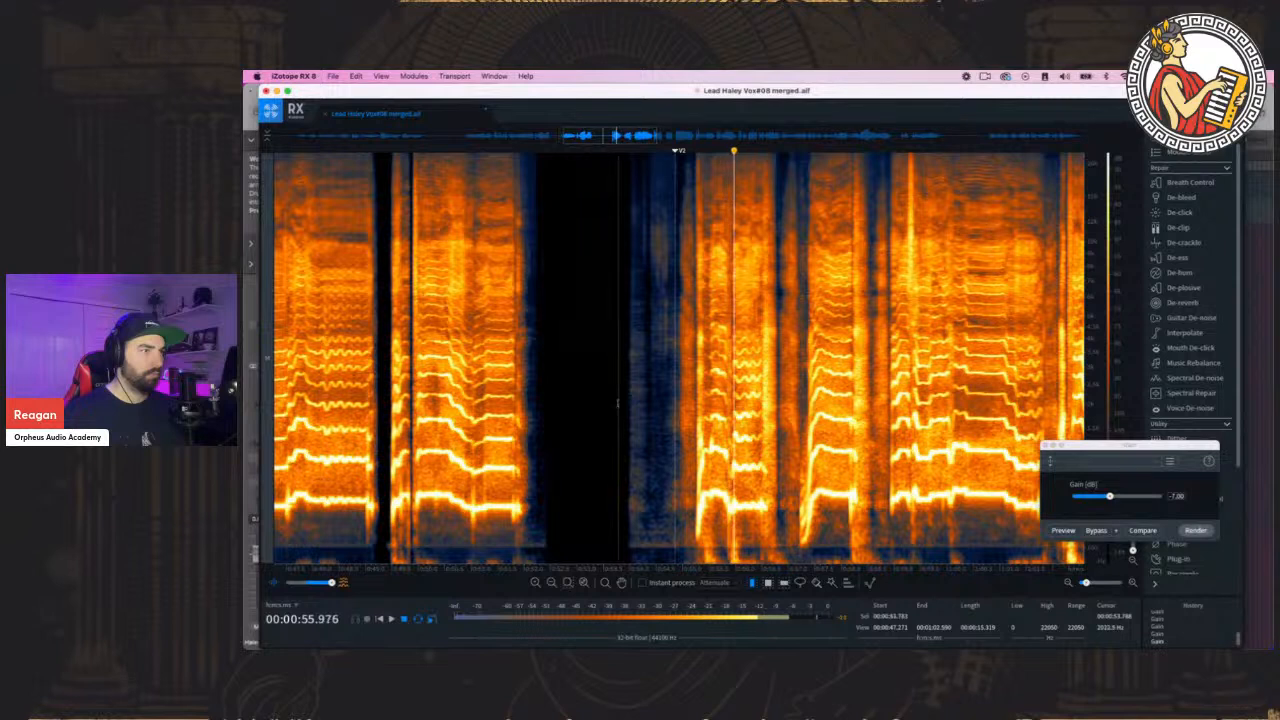
Select the gap from about 53.8 to 55.2 seconds before the second verse, render Gain at -36 dB and play from about 54.5 seconds
drag(618, 402, 685, 410)
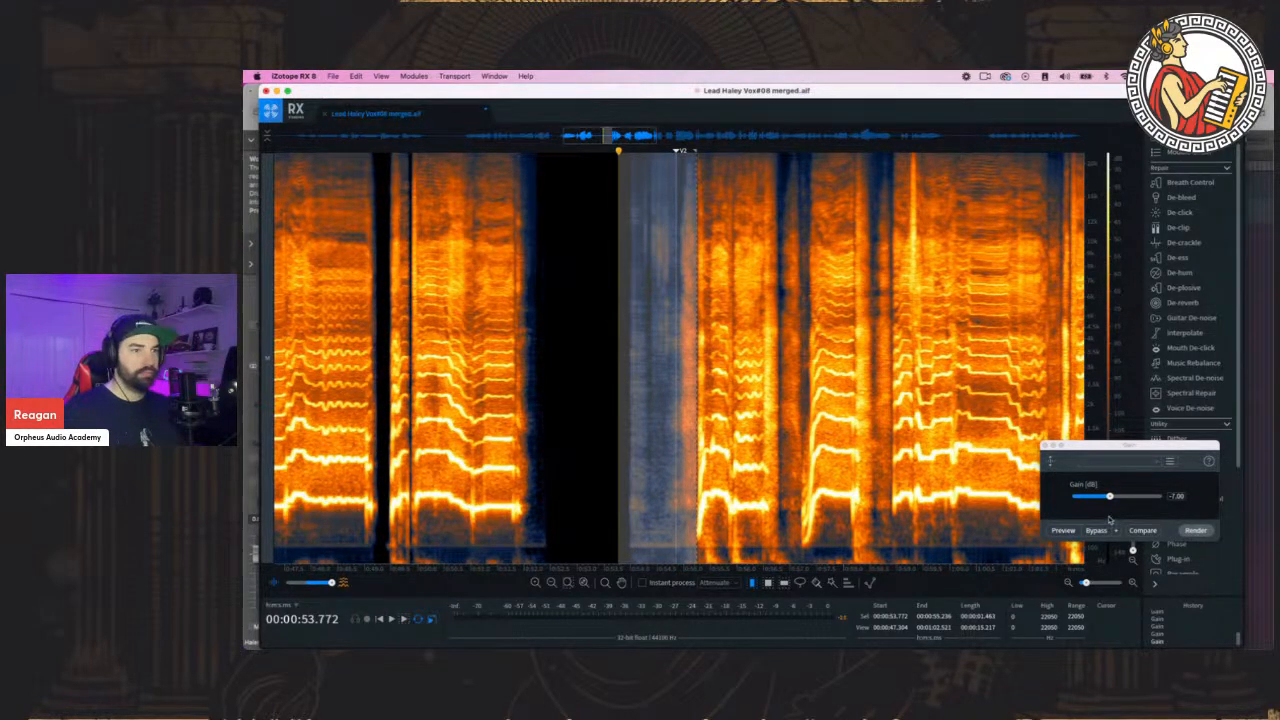
click(1198, 536)
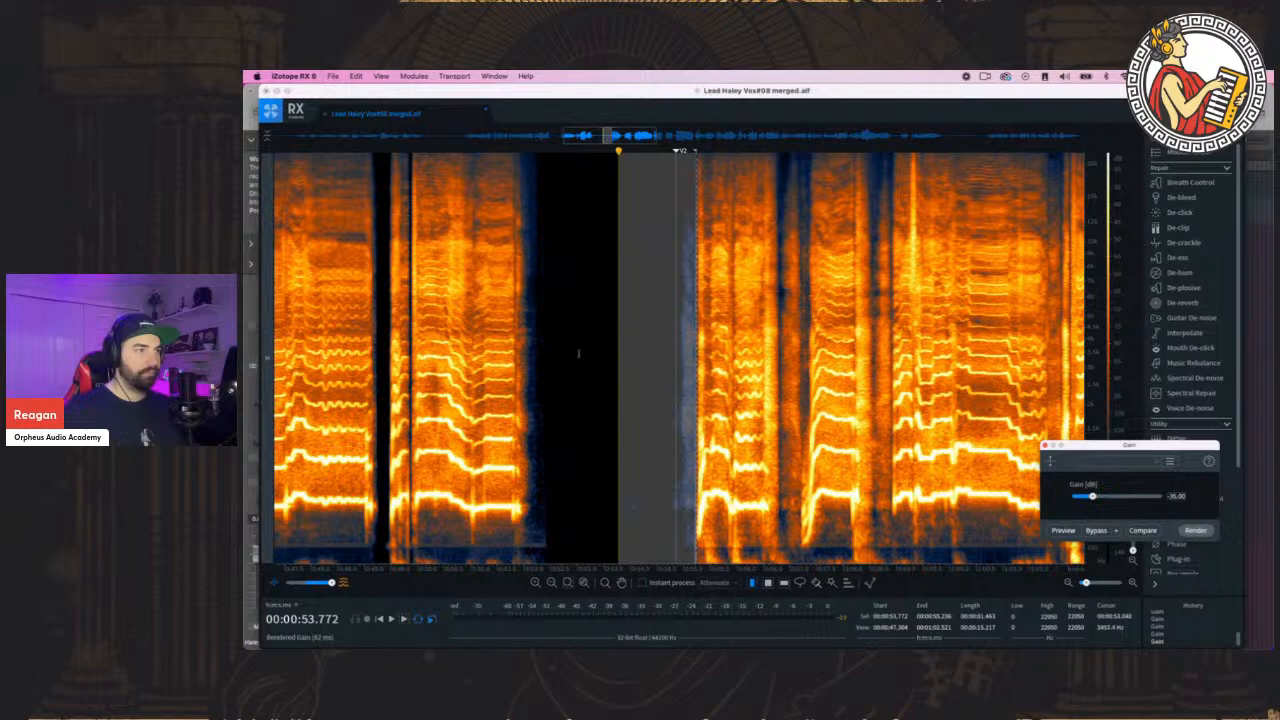
click(657, 354)
key(space)
scroll(657, 357, right, 3)
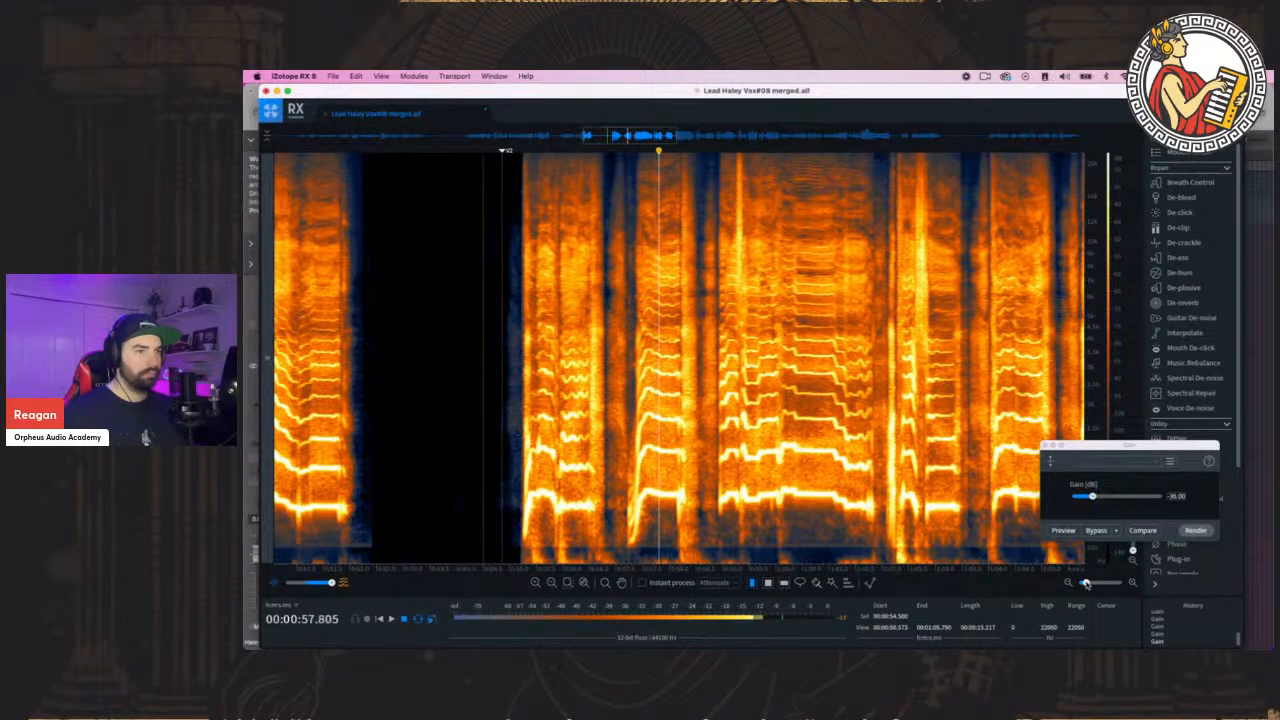
Select the first chorus from about 31.3 to 52.6 seconds and preview Breath Control on it with only the breaths output
drag(1086, 583, 1083, 583)
key(space)
scroll(464, 429, left, 10)
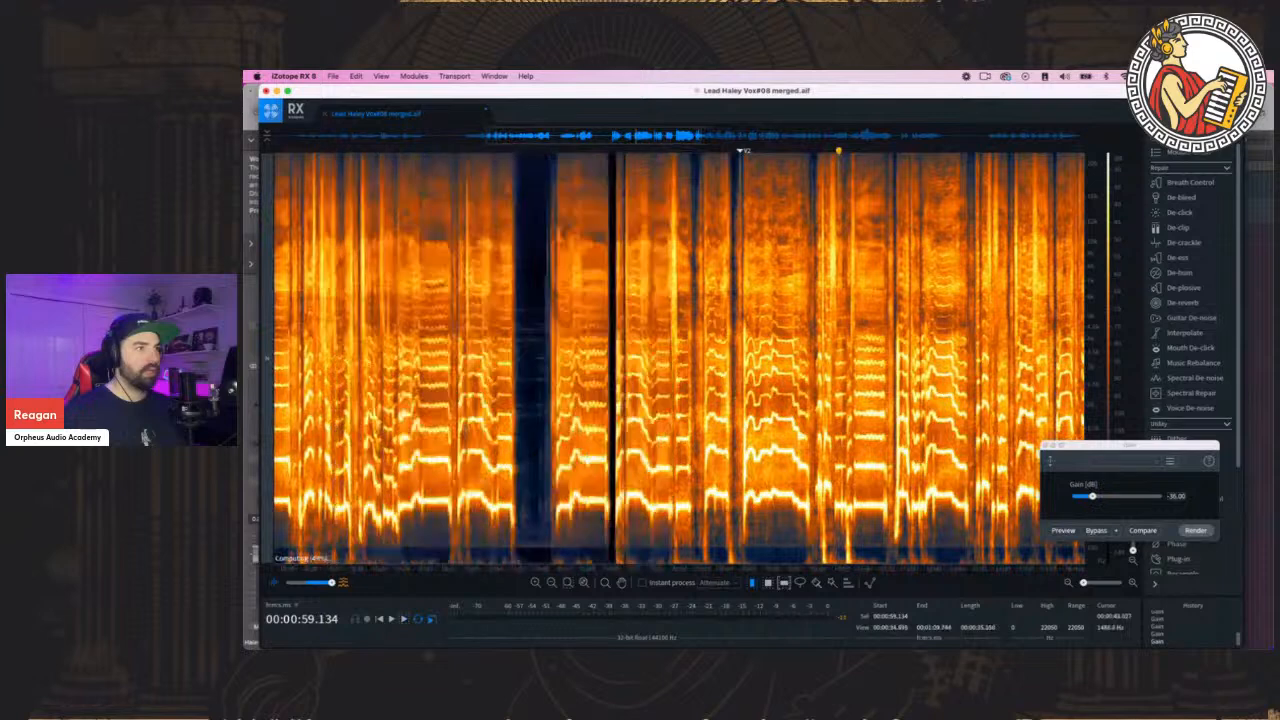
scroll(464, 429, right, 3)
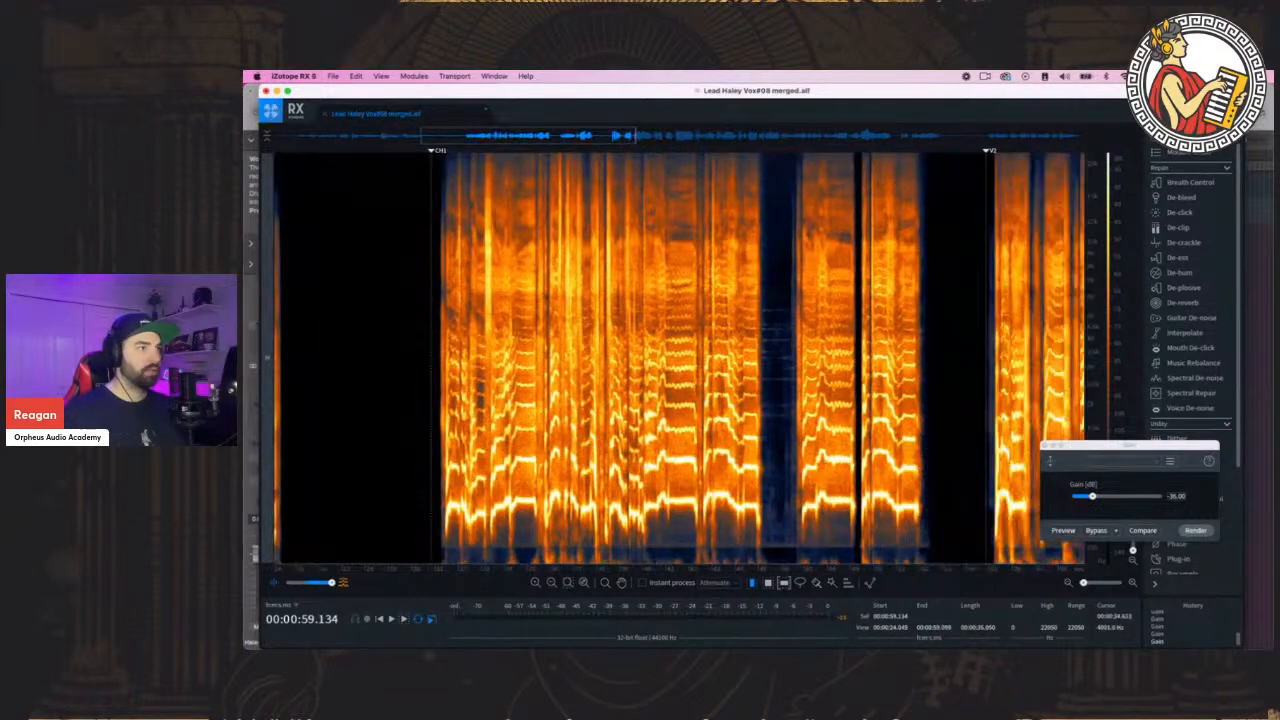
drag(441, 340, 927, 340)
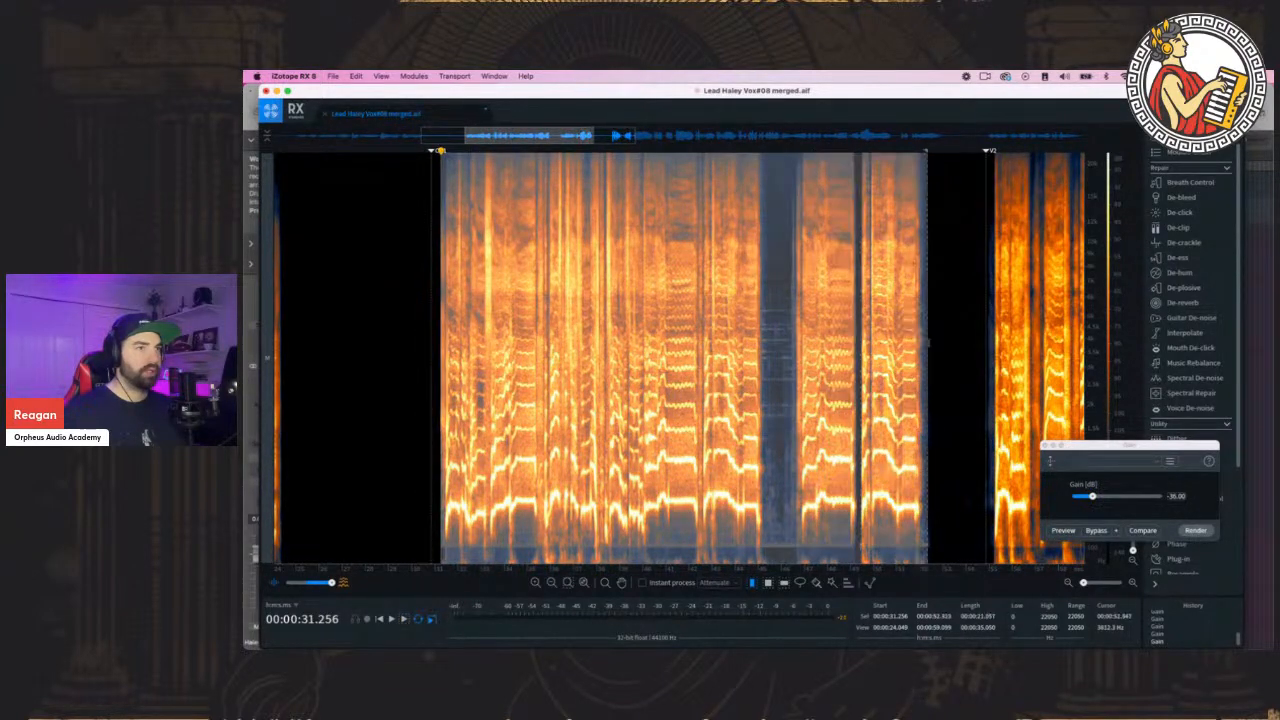
click(1189, 182)
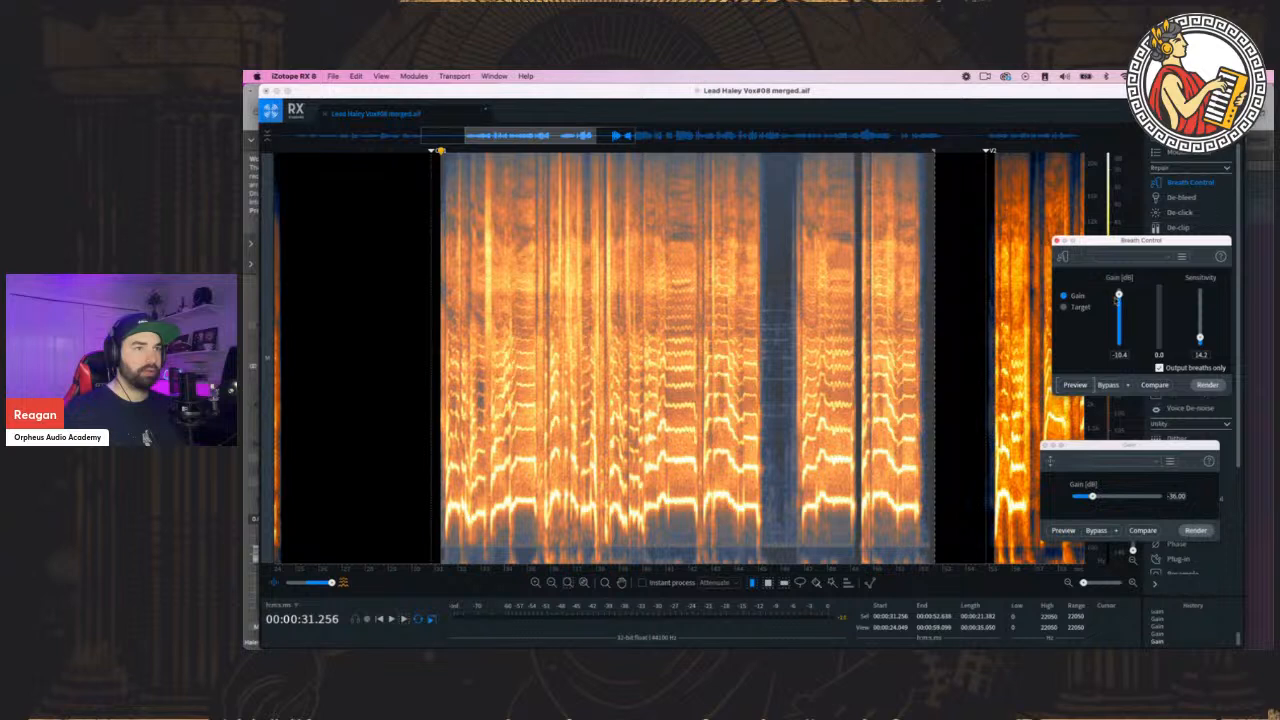
drag(1126, 243, 1064, 231)
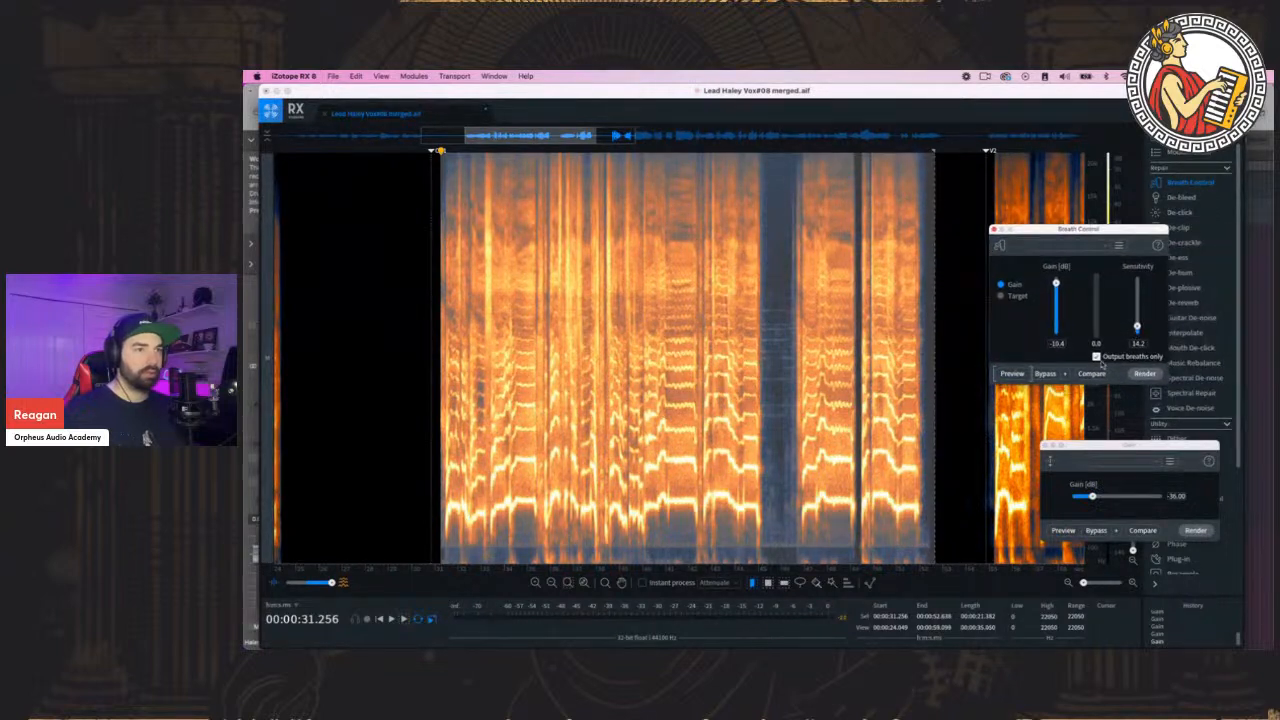
click(1013, 374)
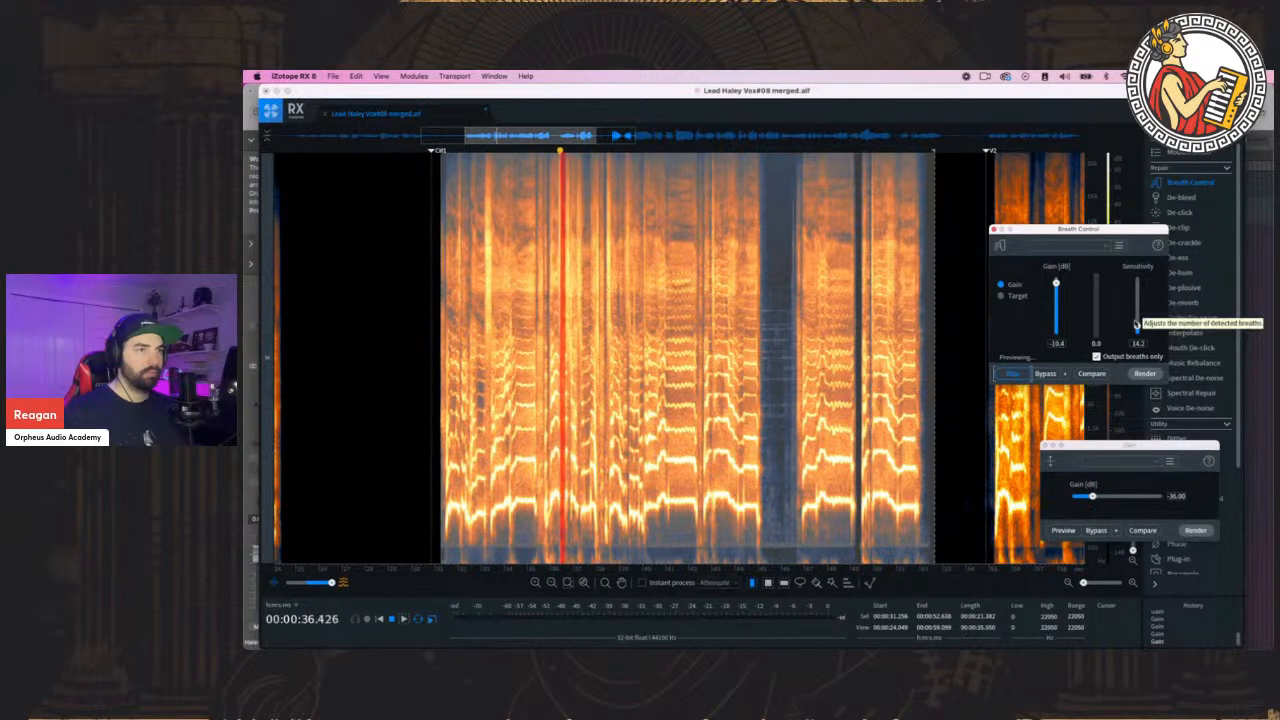
Render Breath Control on the first chorus with sensitivity 100 and breaths-only output off, and play from about 29.4 seconds
drag(1137, 327, 1137, 283)
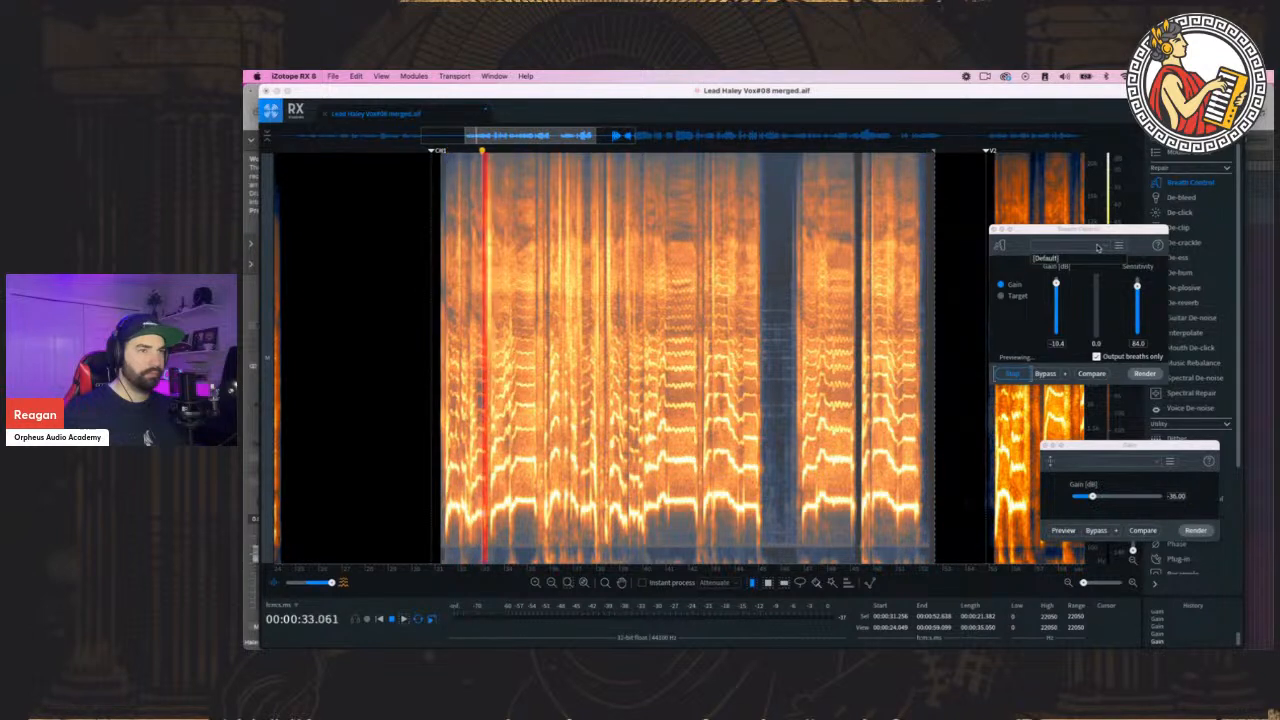
drag(1137, 288, 1141, 302)
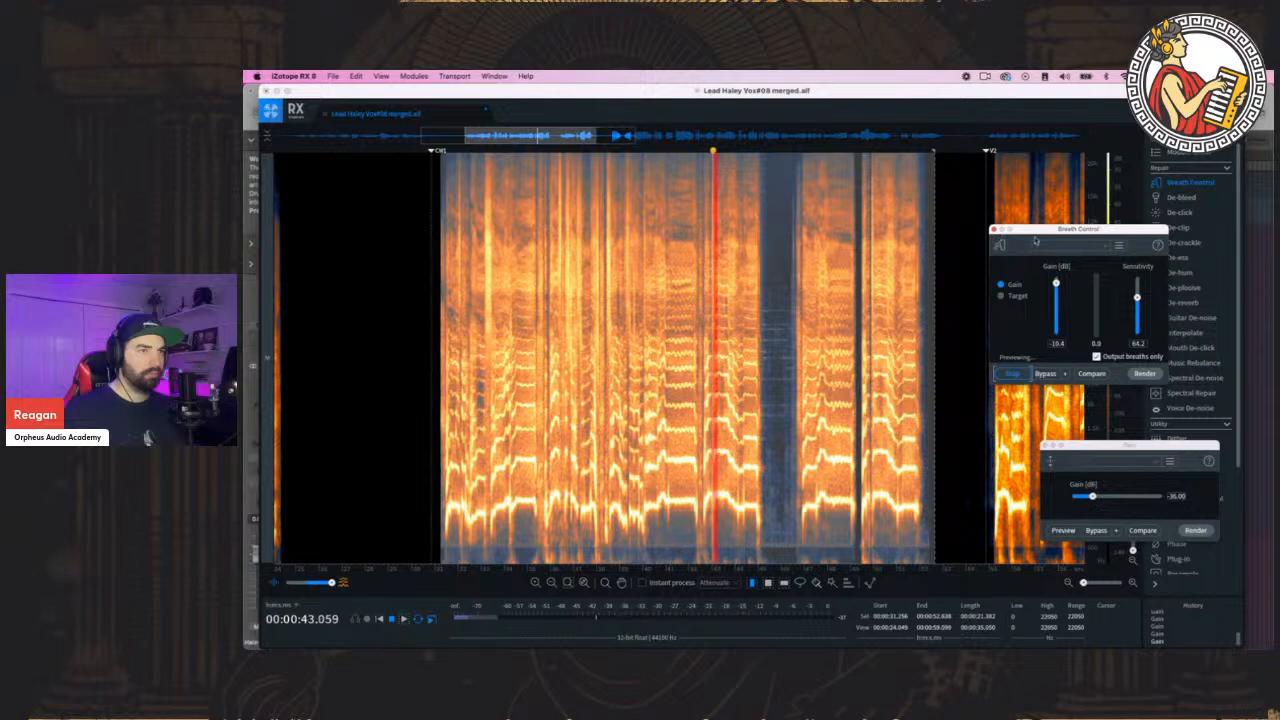
drag(1137, 297, 1139, 279)
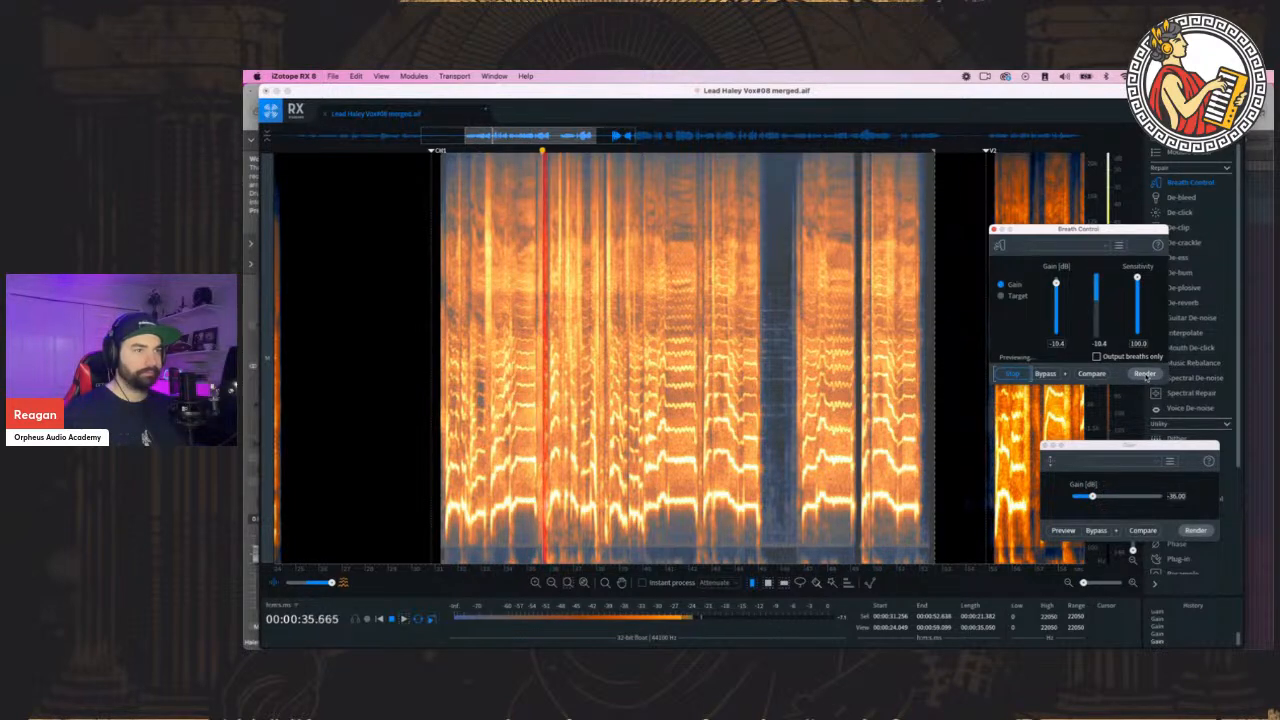
click(1145, 375)
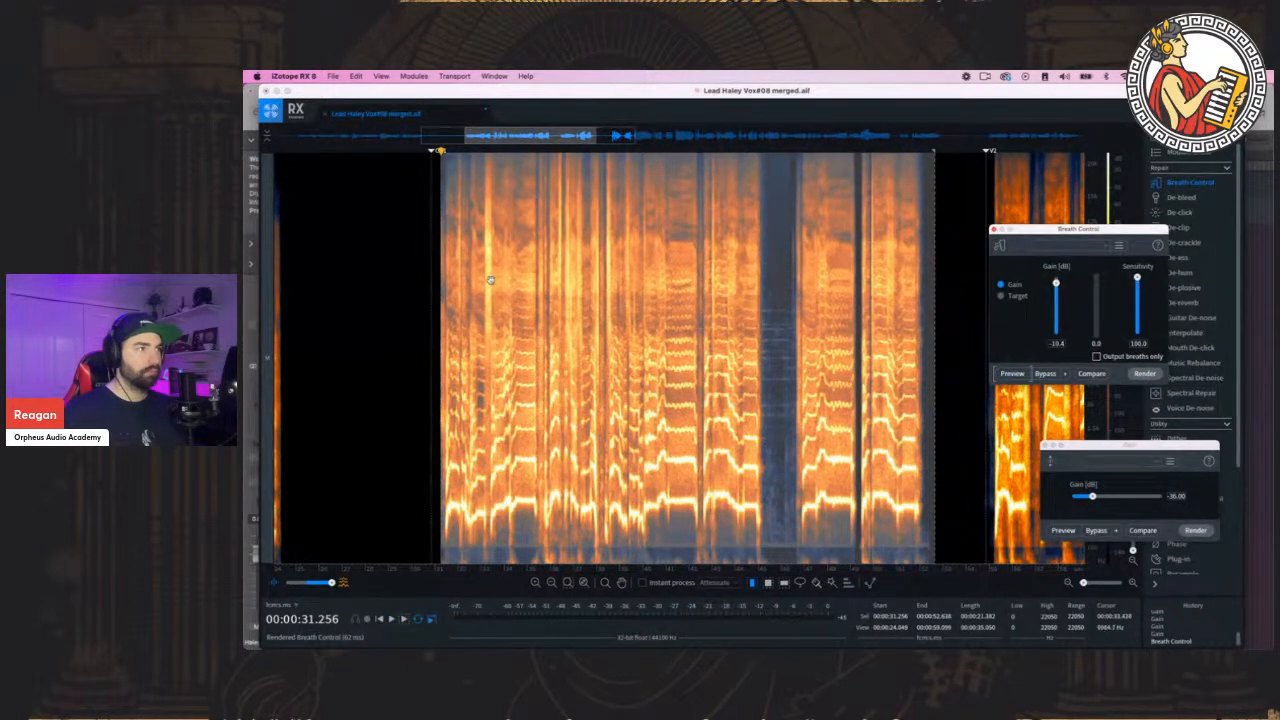
click(399, 285)
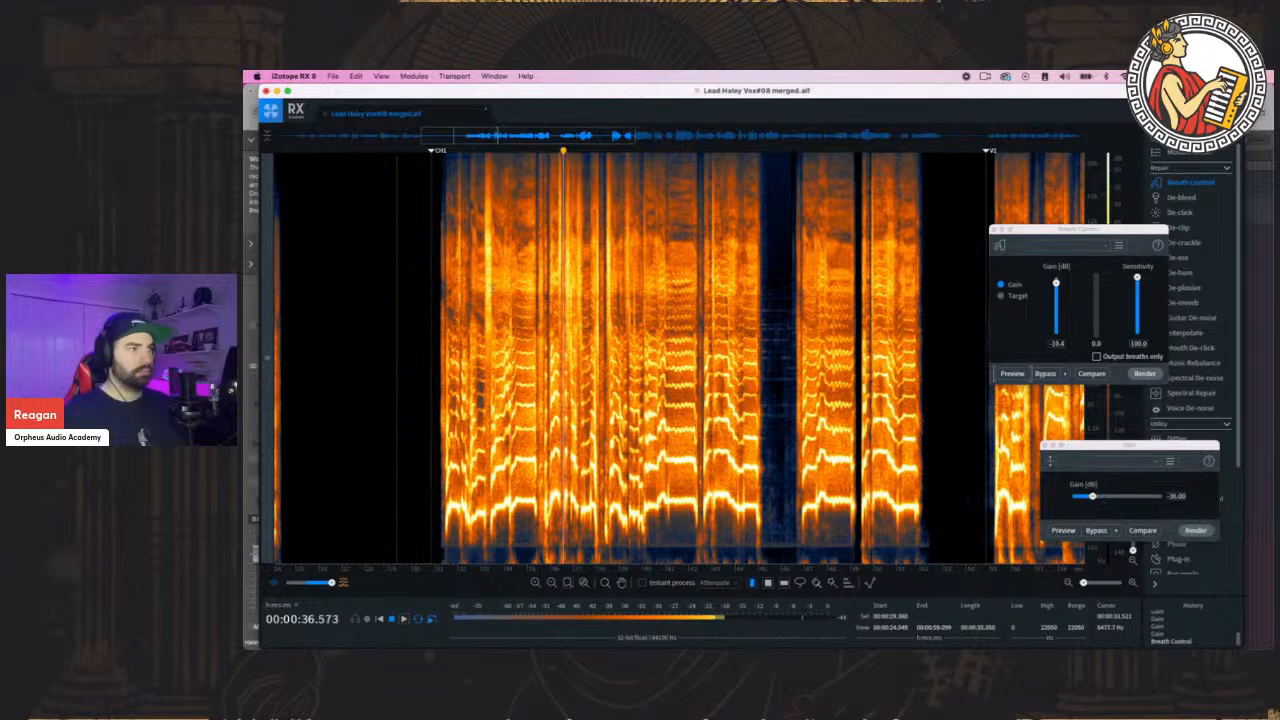
Play the second verse from about 55.0 seconds and close the Breath Control and Gain windows
scroll(829, 265, right, 5)
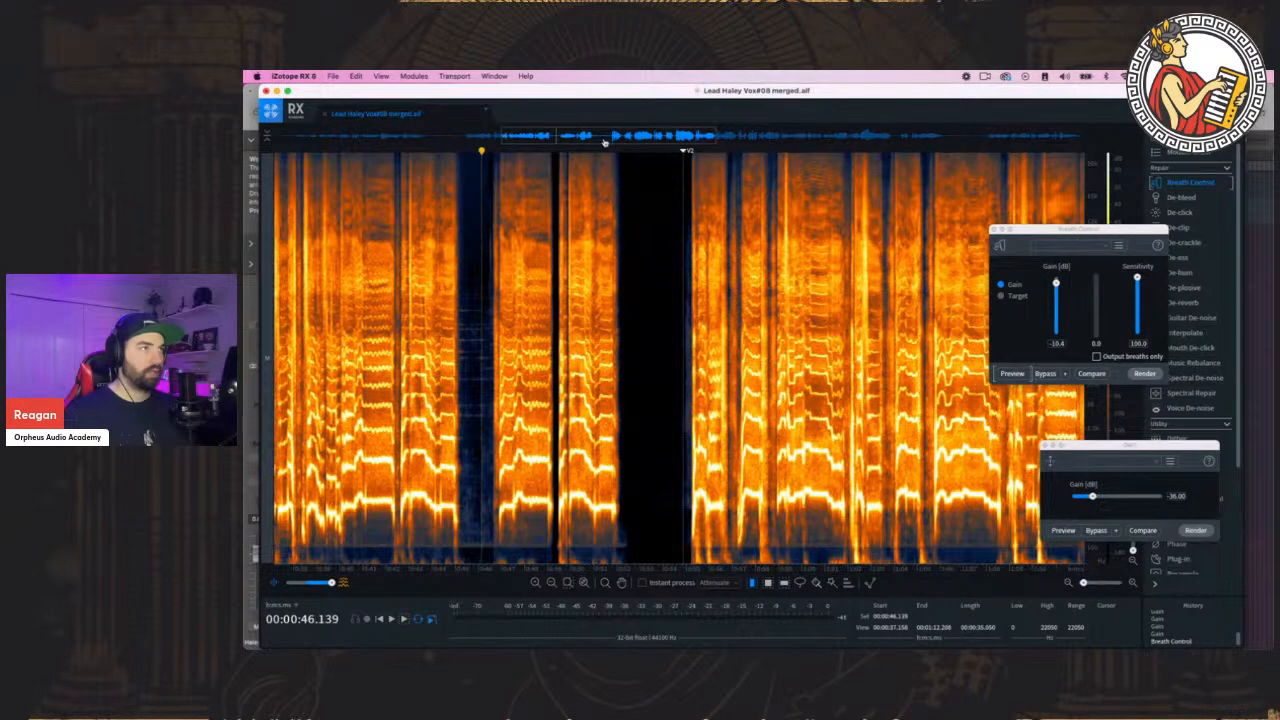
click(692, 136)
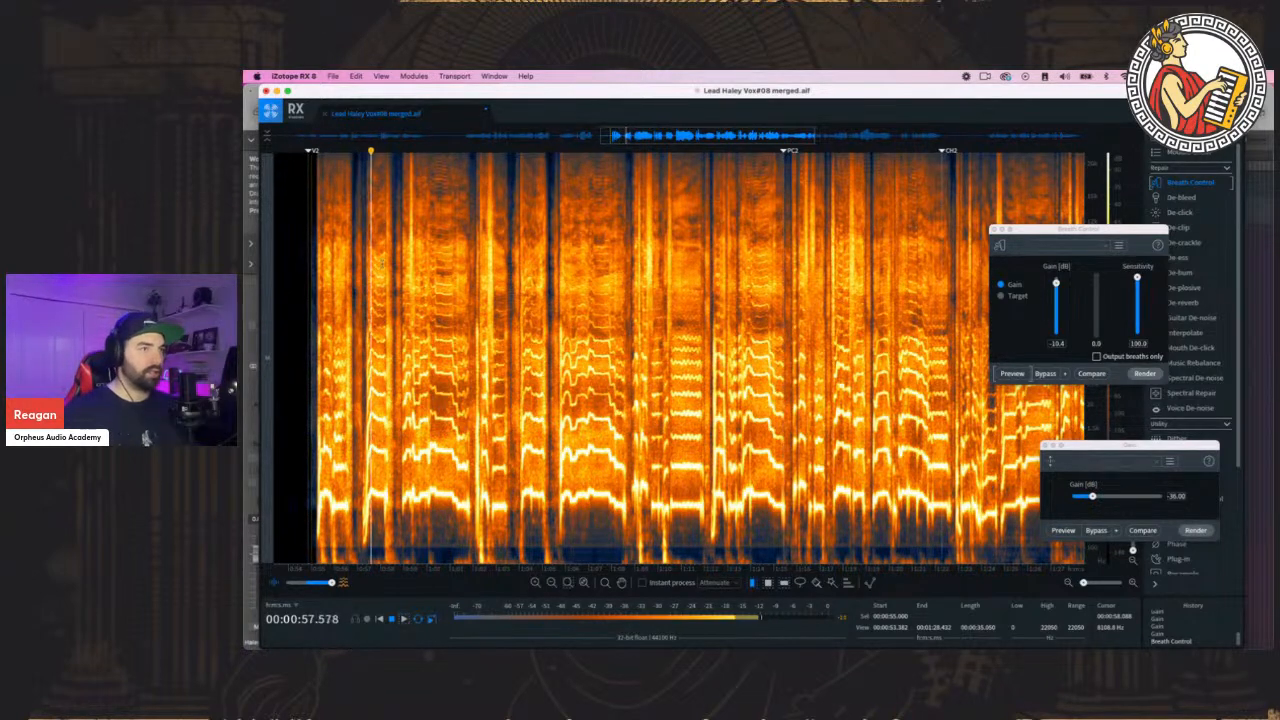
click(994, 230)
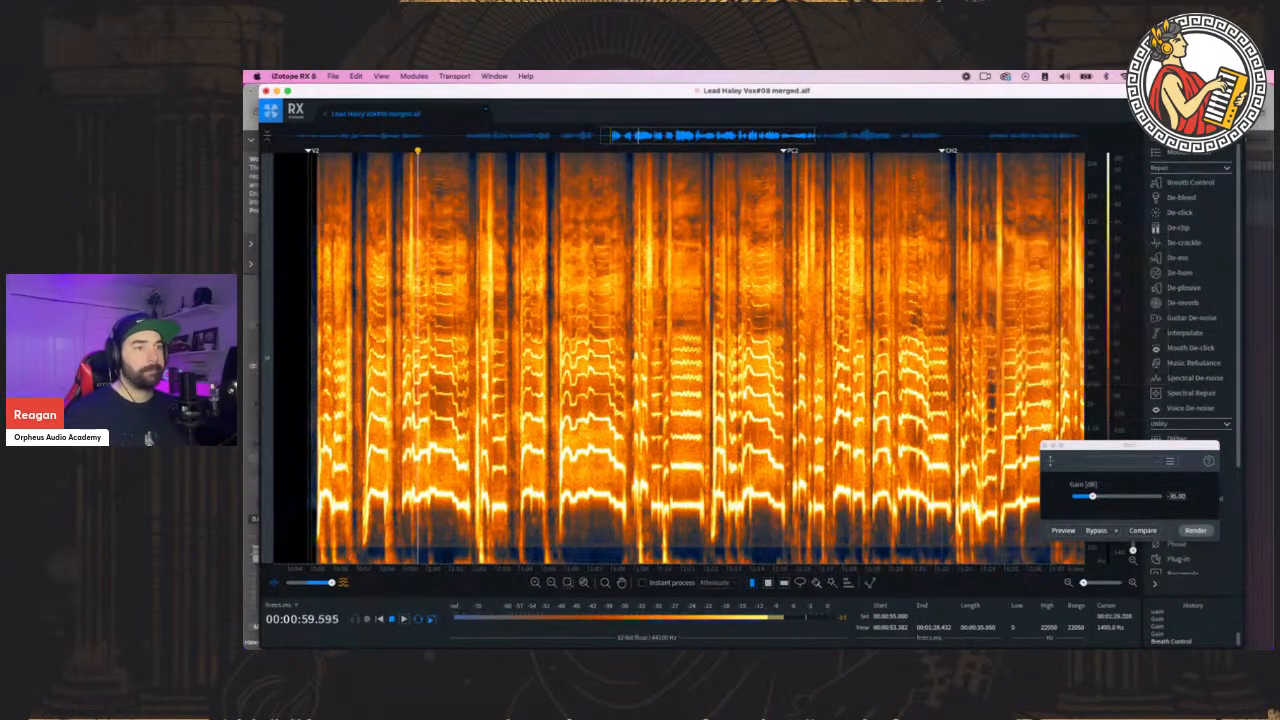
click(1045, 446)
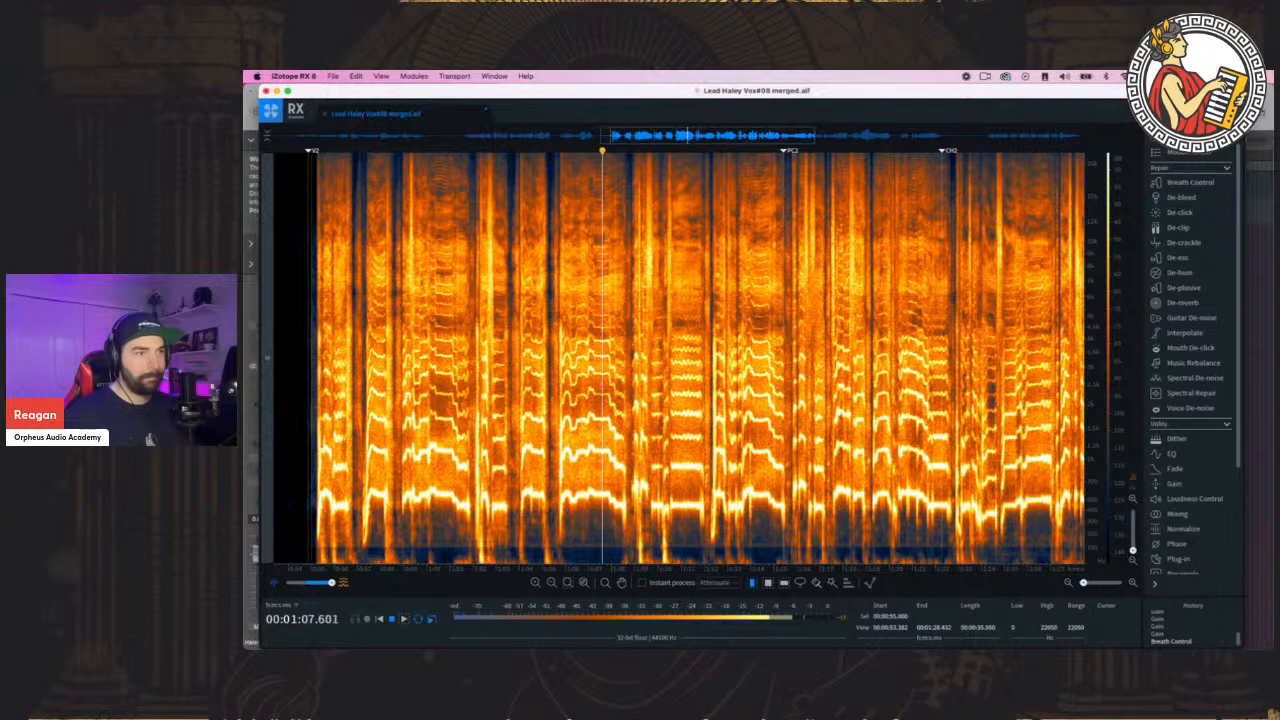
Play the second pre-chorus from about 1:11 and examine the gaps in the vocal up to and around the bridge
drag(1083, 584, 1081, 584)
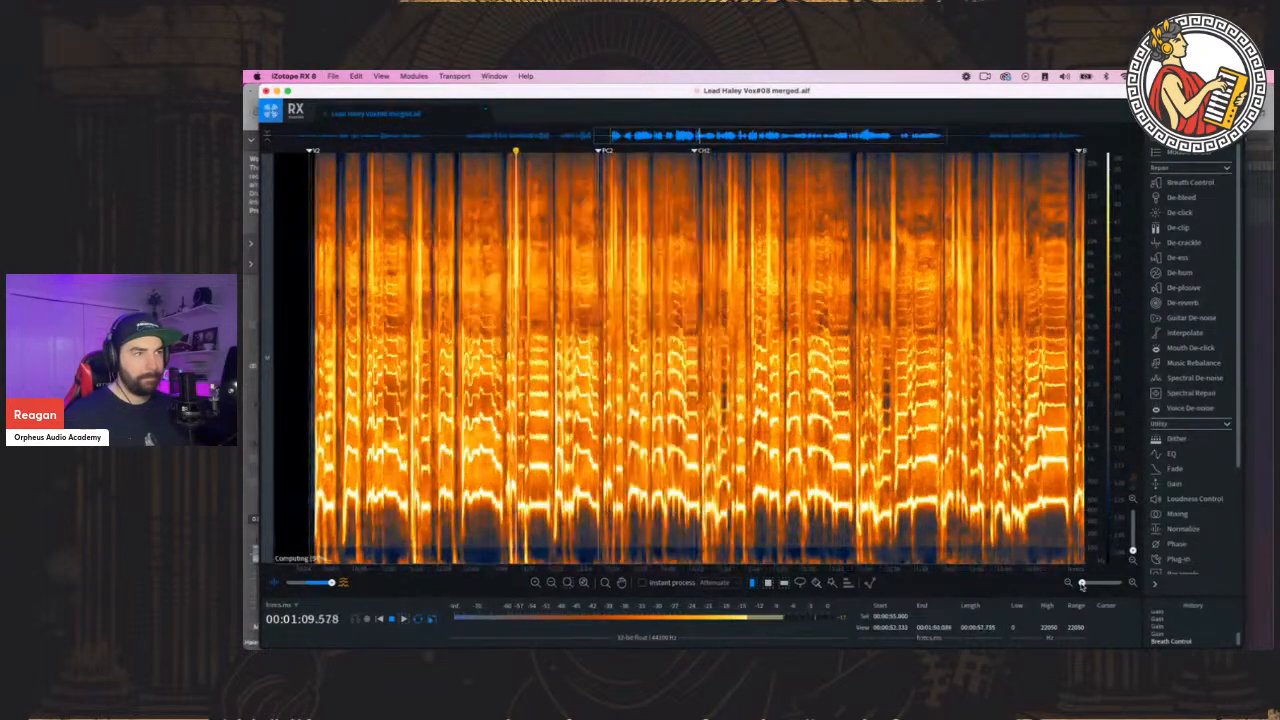
key(space)
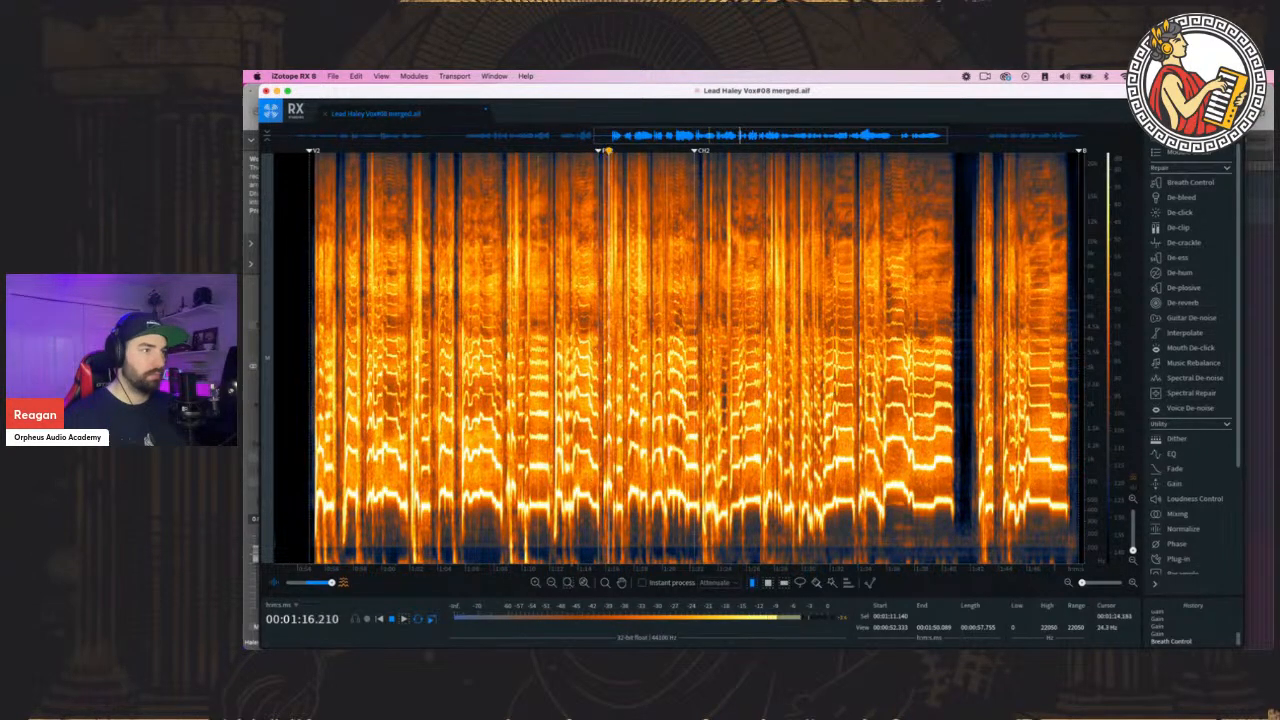
scroll(861, 421, right, 3)
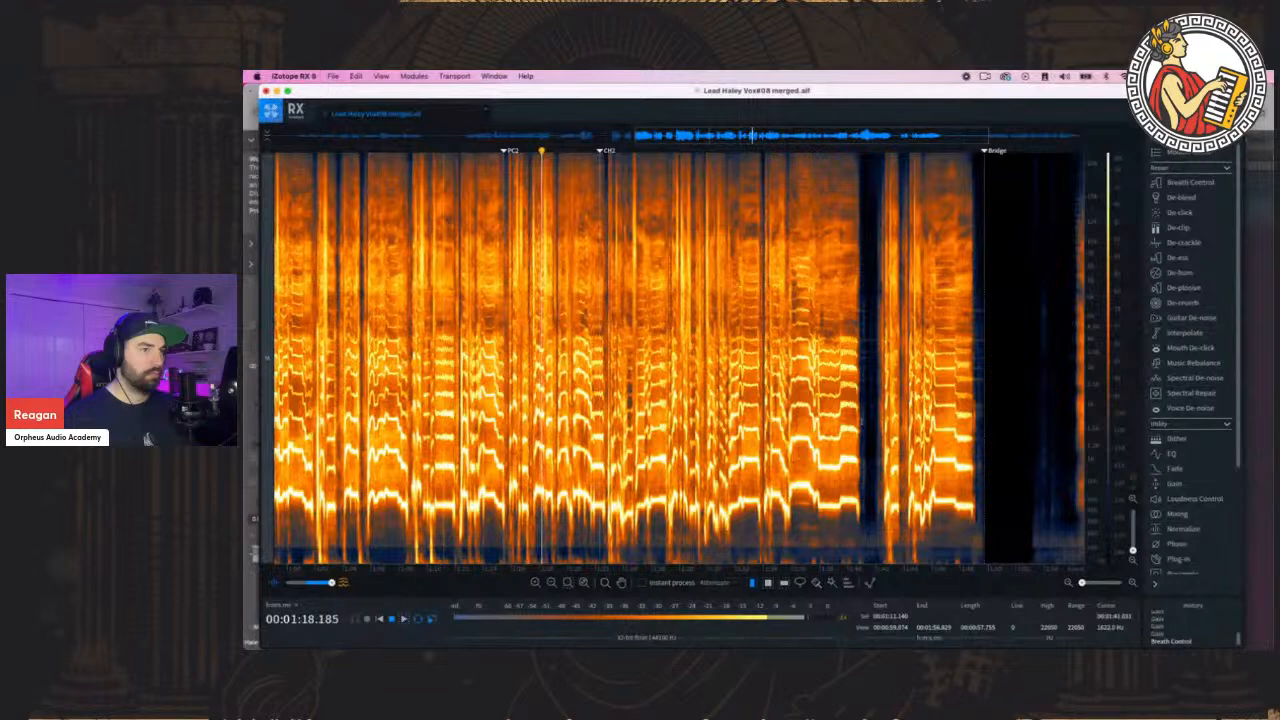
scroll(862, 421, right, 6)
scroll(862, 421, right, 1)
key(space)
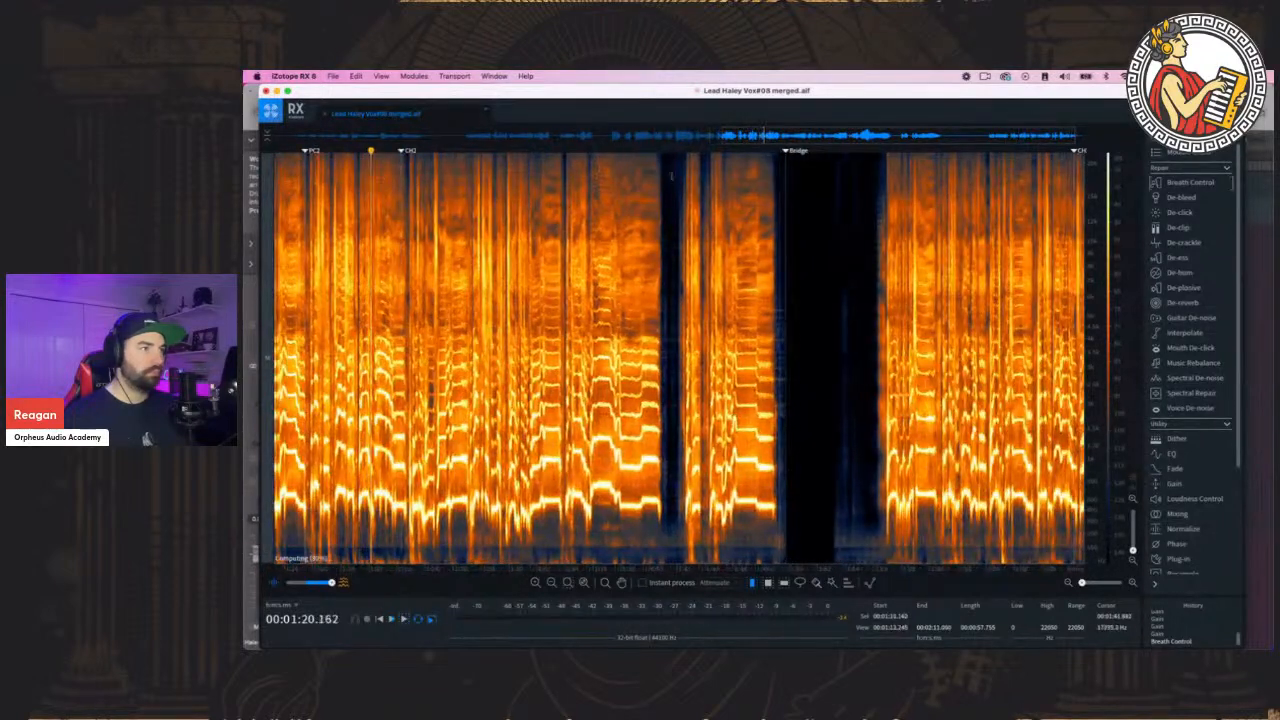
click(788, 150)
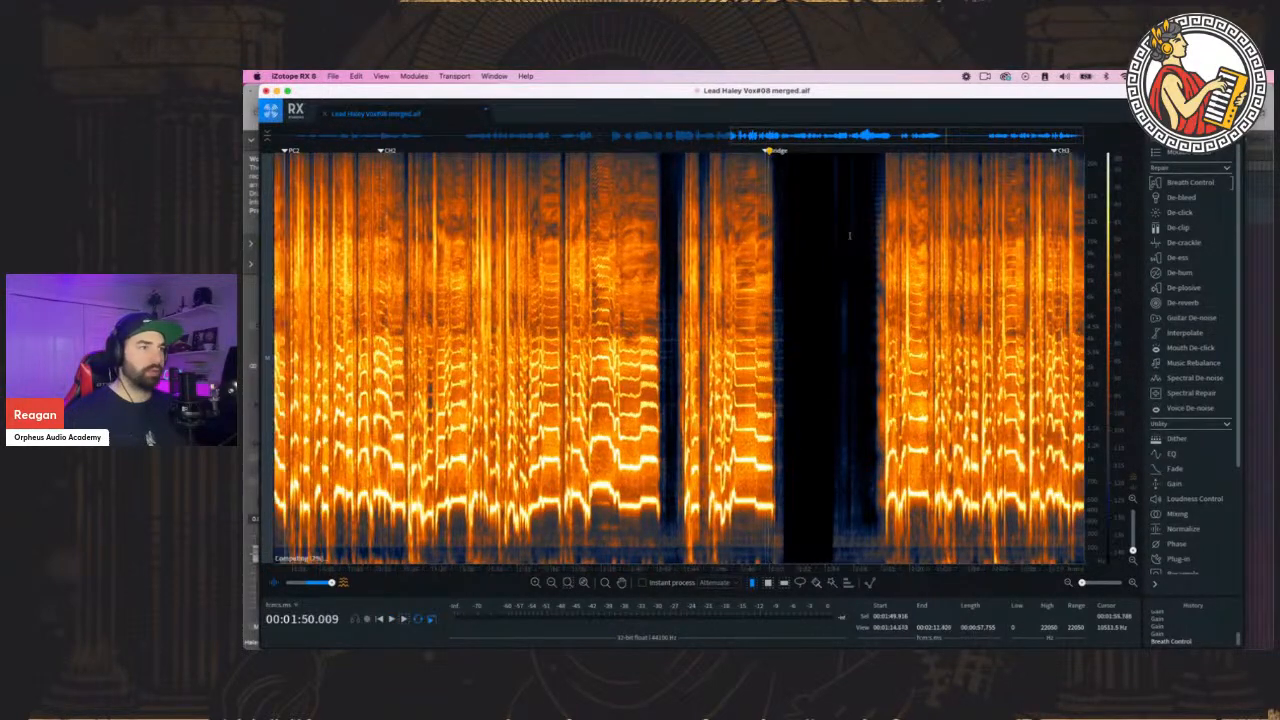
scroll(809, 268, right, 1)
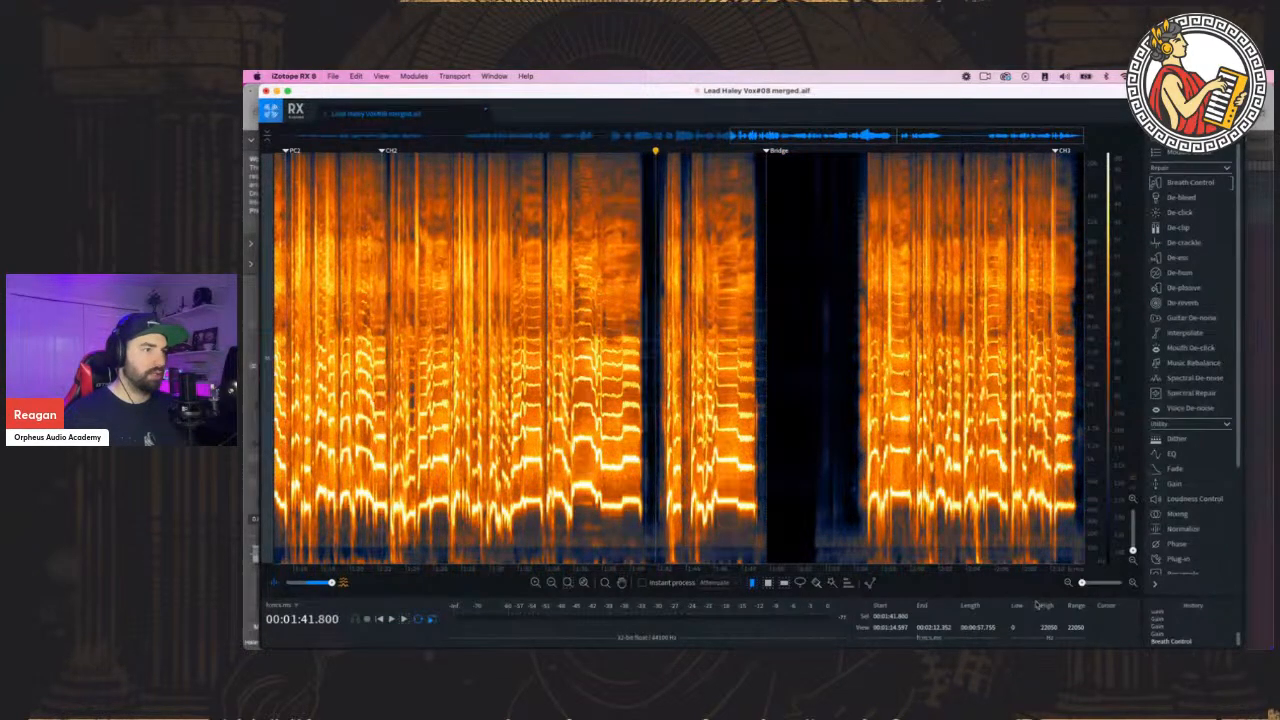
Brighten the spectrogram display to expose quiet noise, select the gap from about 1:40.9 to 1:42.0 and render Gain at -36 dB
drag(1117, 463, 1107, 342)
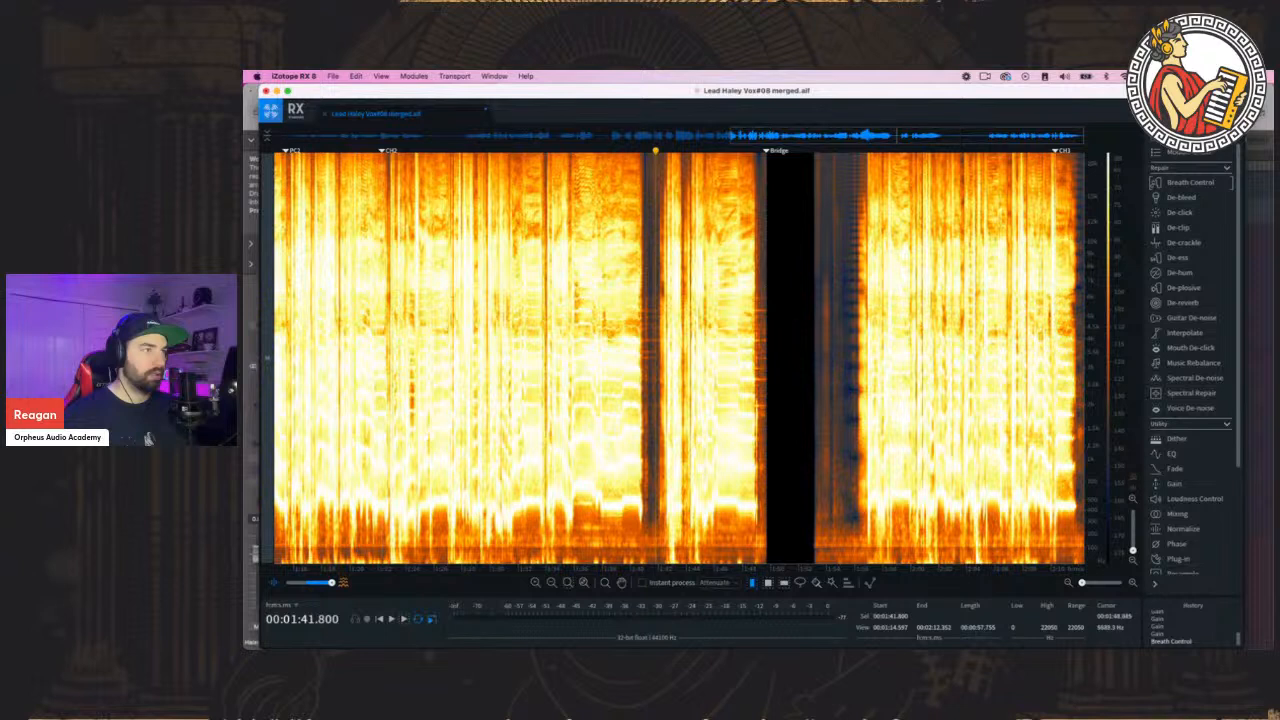
click(636, 314)
key(space)
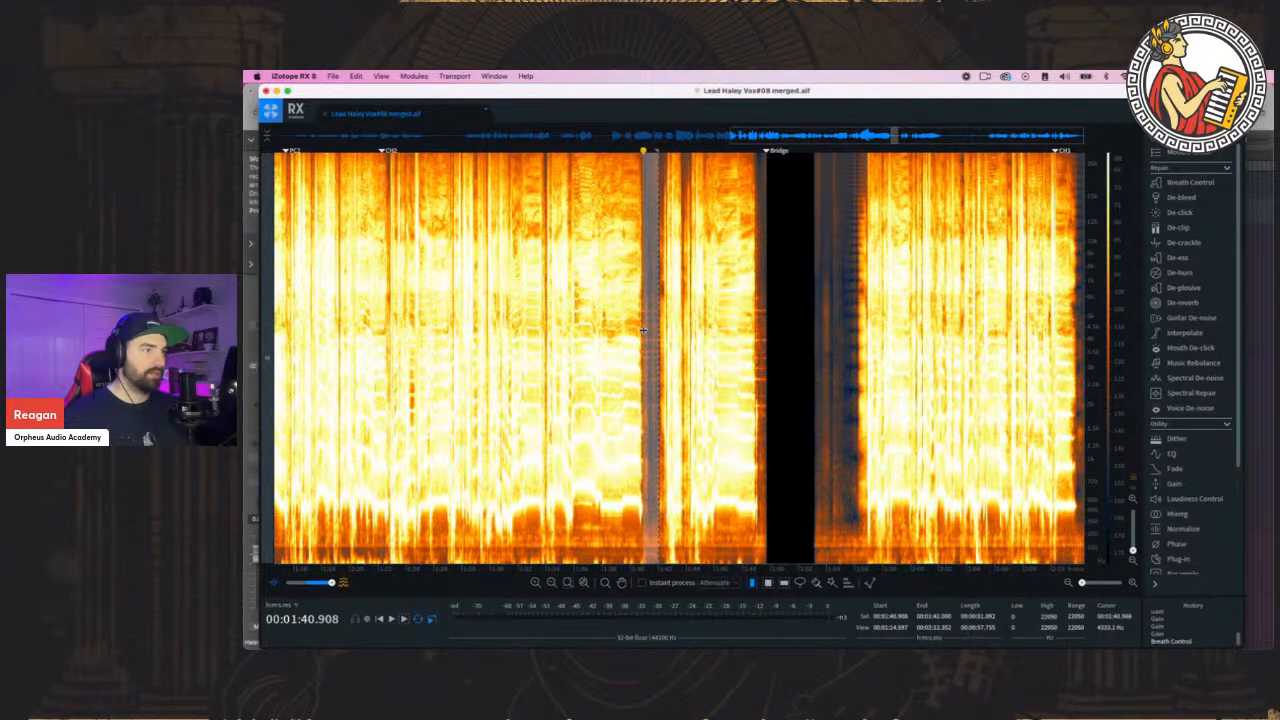
key(space)
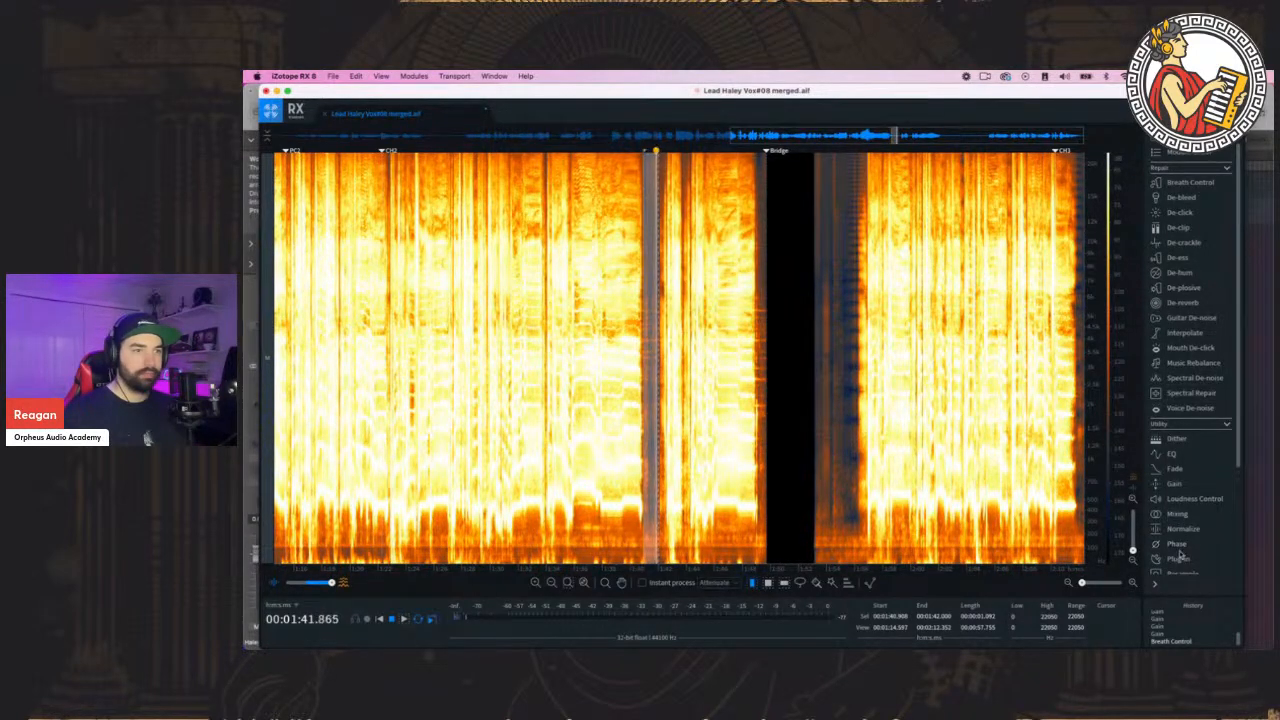
scroll(1178, 500, down, 1)
click(1178, 484)
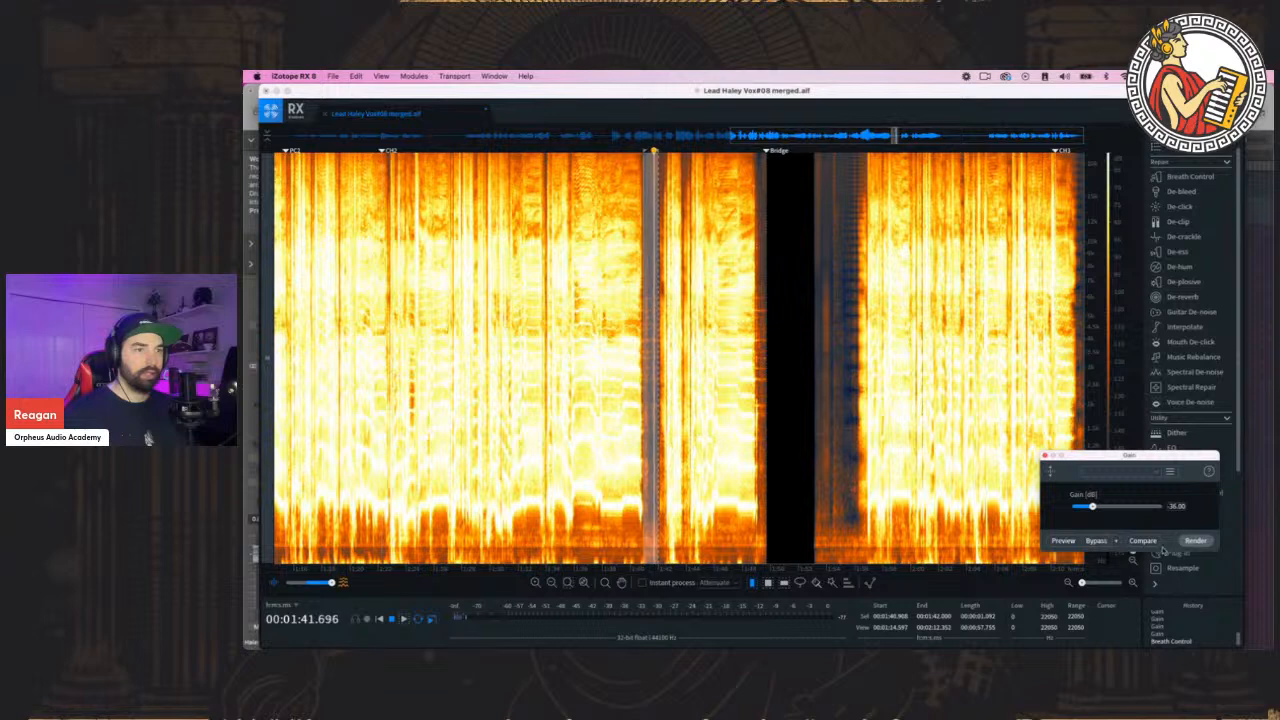
click(1196, 540)
Select the bridge's silence from about 1:50.0 to 1:56.7, render Gain at -36 dB and play from about 1:56.5
click(796, 325)
drag(770, 325, 865, 333)
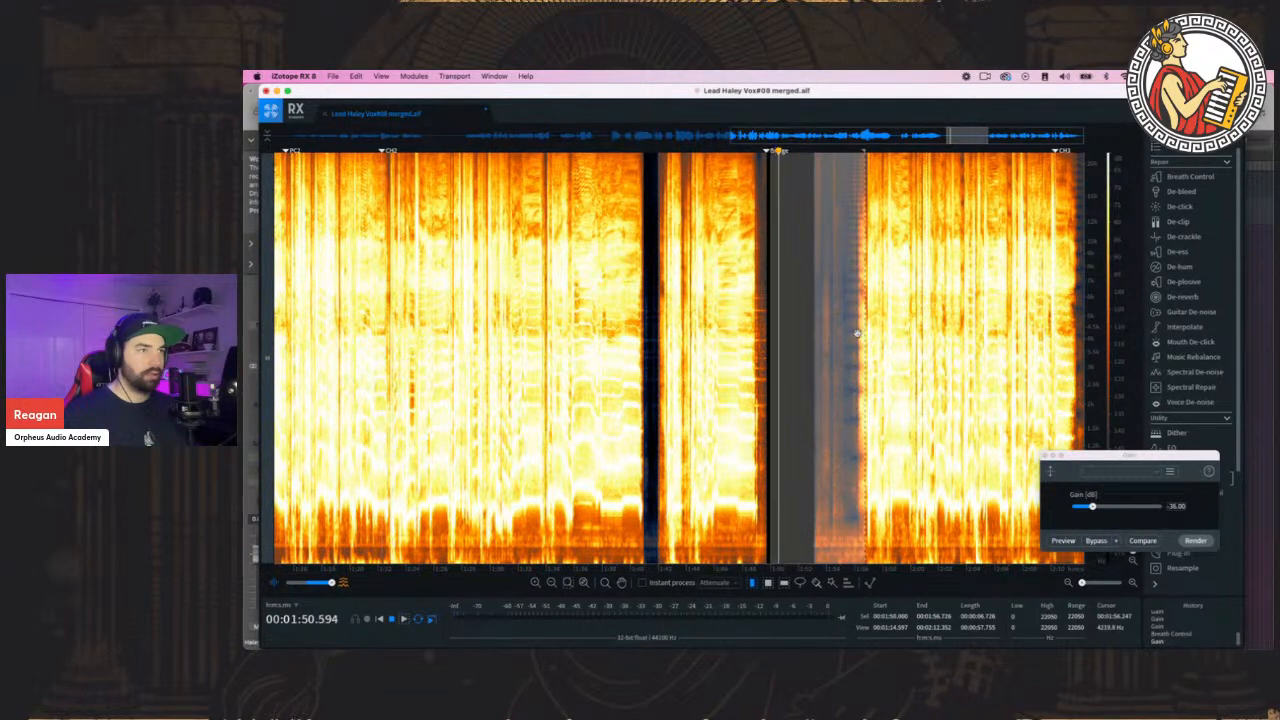
click(1196, 540)
click(826, 296)
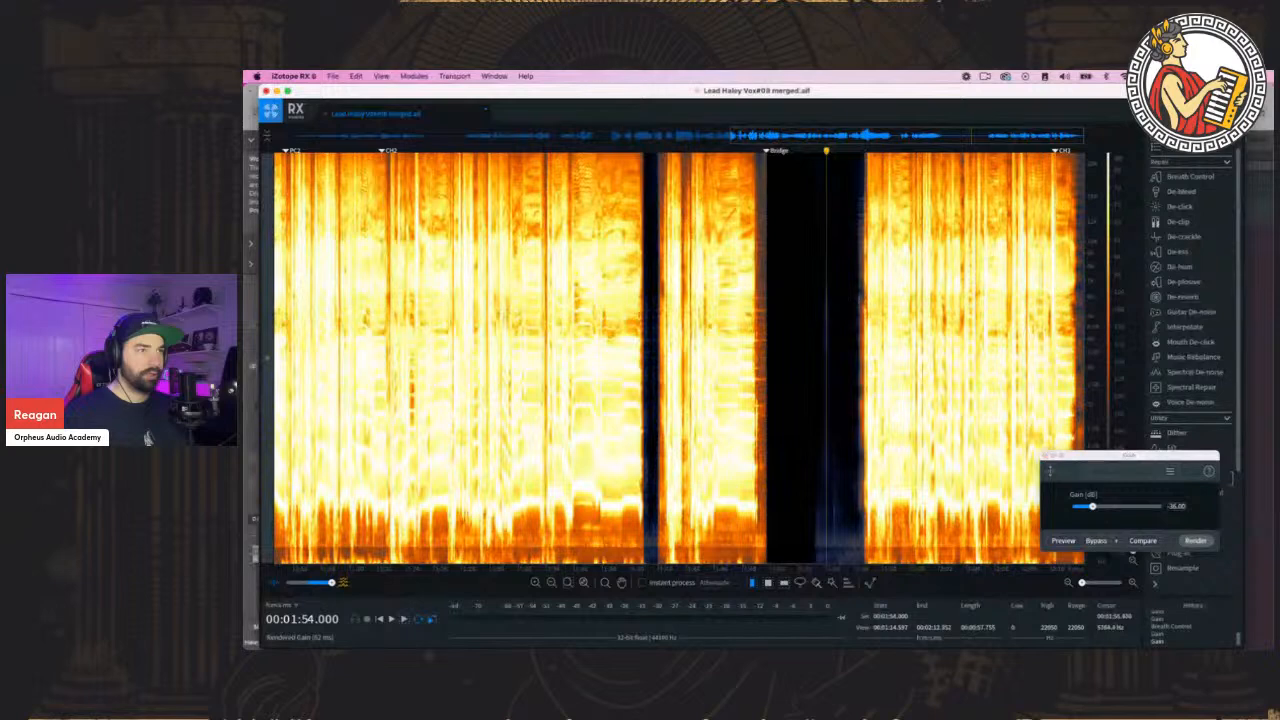
click(861, 298)
key(space)
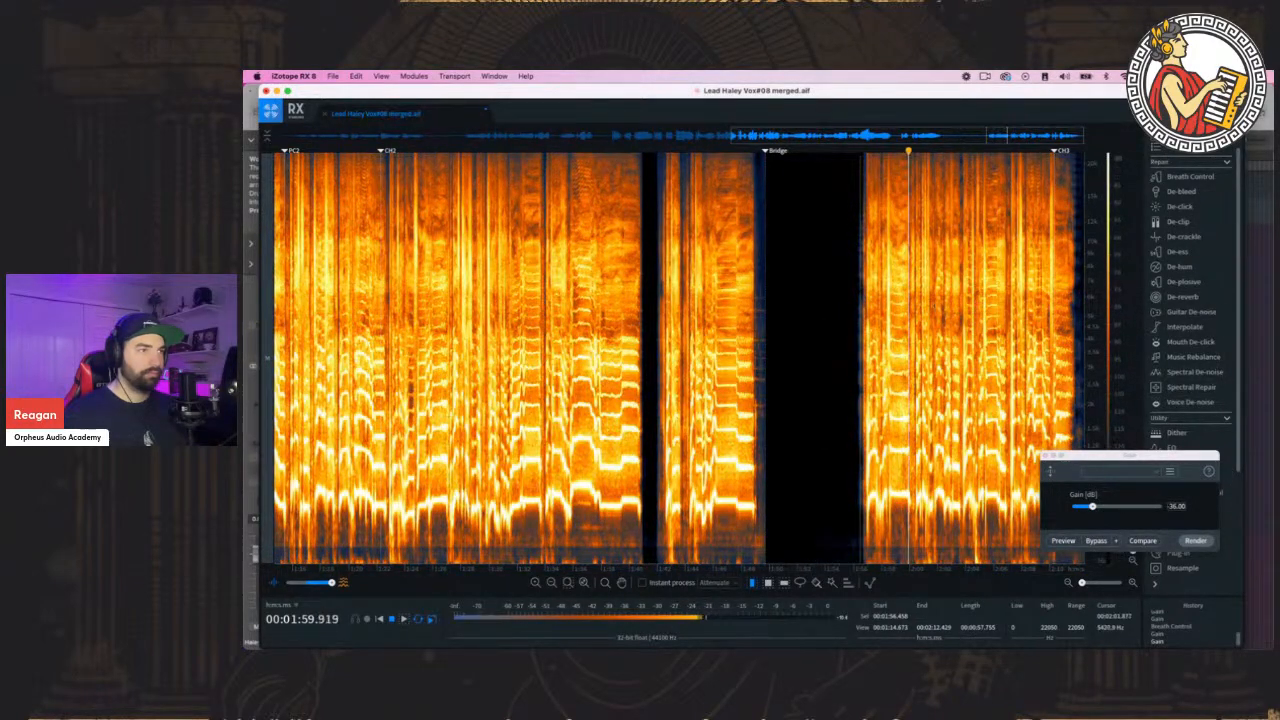
Review the remaining vocal after the bridge, playing briefly from about 2:00
key(space)
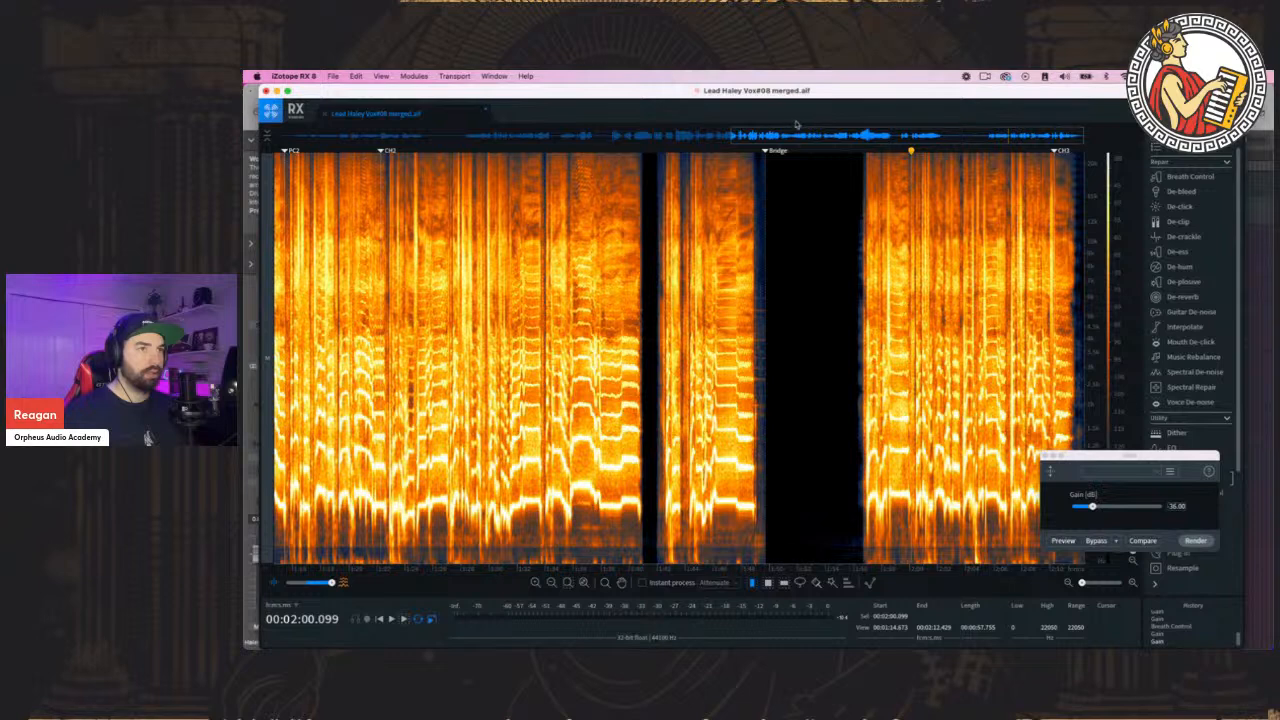
drag(735, 136, 850, 136)
key(space)
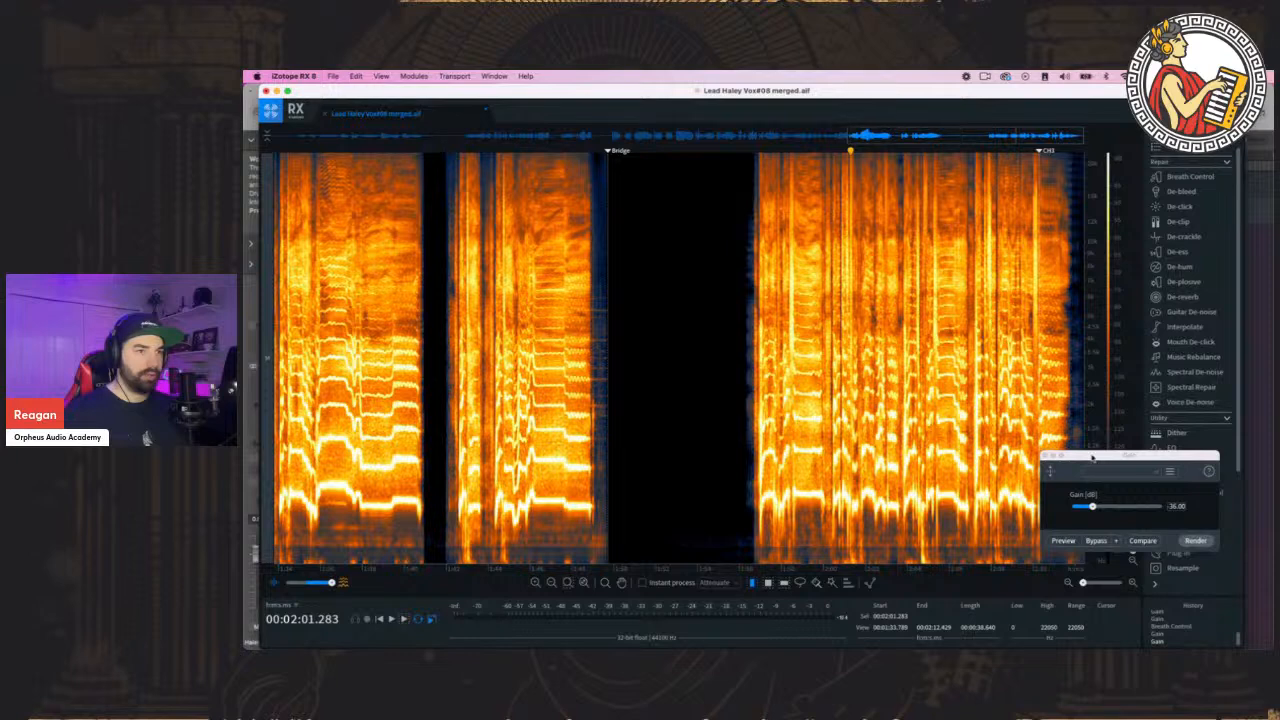
Overwrite the original lead vocal file with the cleaned audio and close the editor window
drag(1093, 460, 823, 302)
click(332, 76)
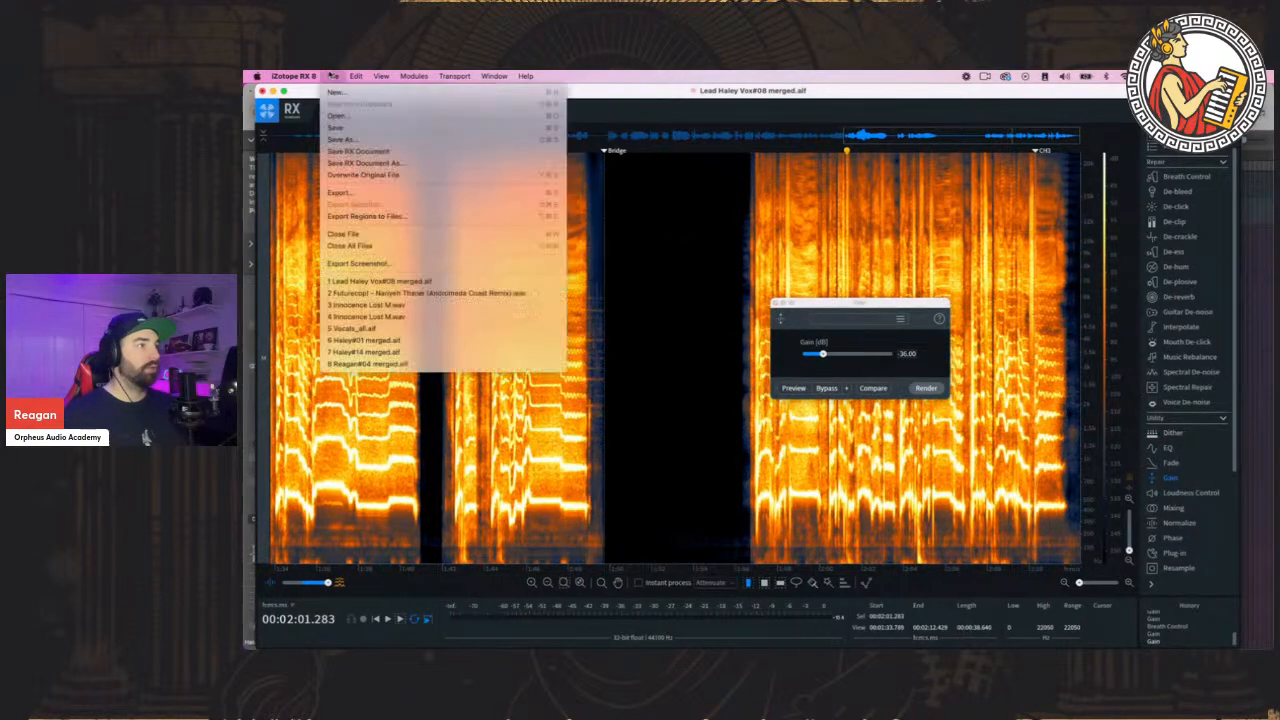
click(362, 174)
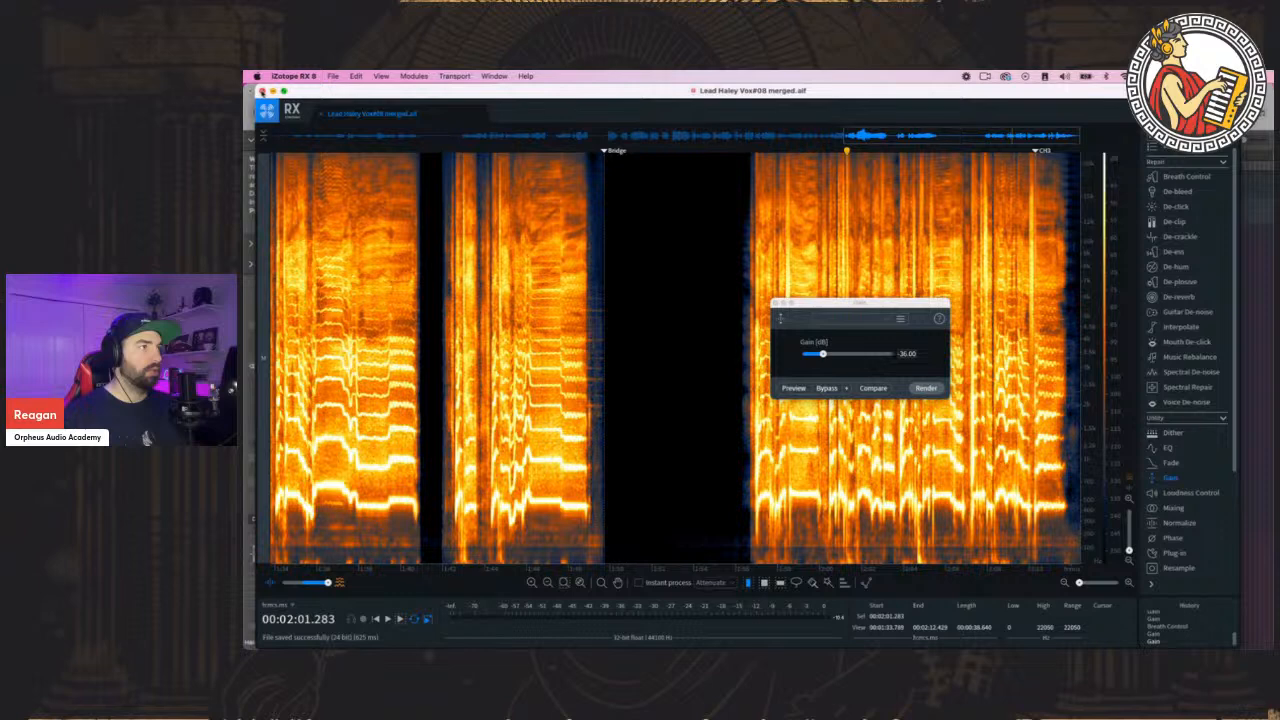
click(261, 91)
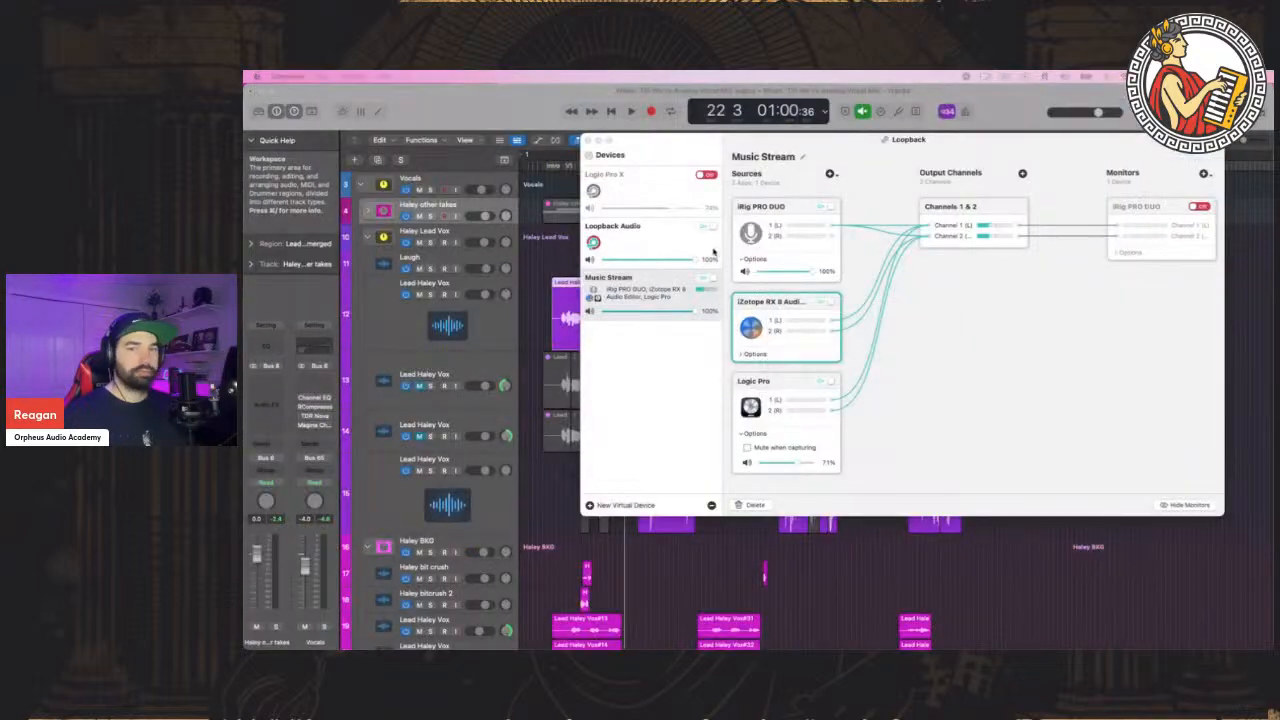
Close the Loopback window and decline using Loopback Audio as Logic Pro's audio device
drag(671, 145, 590, 250)
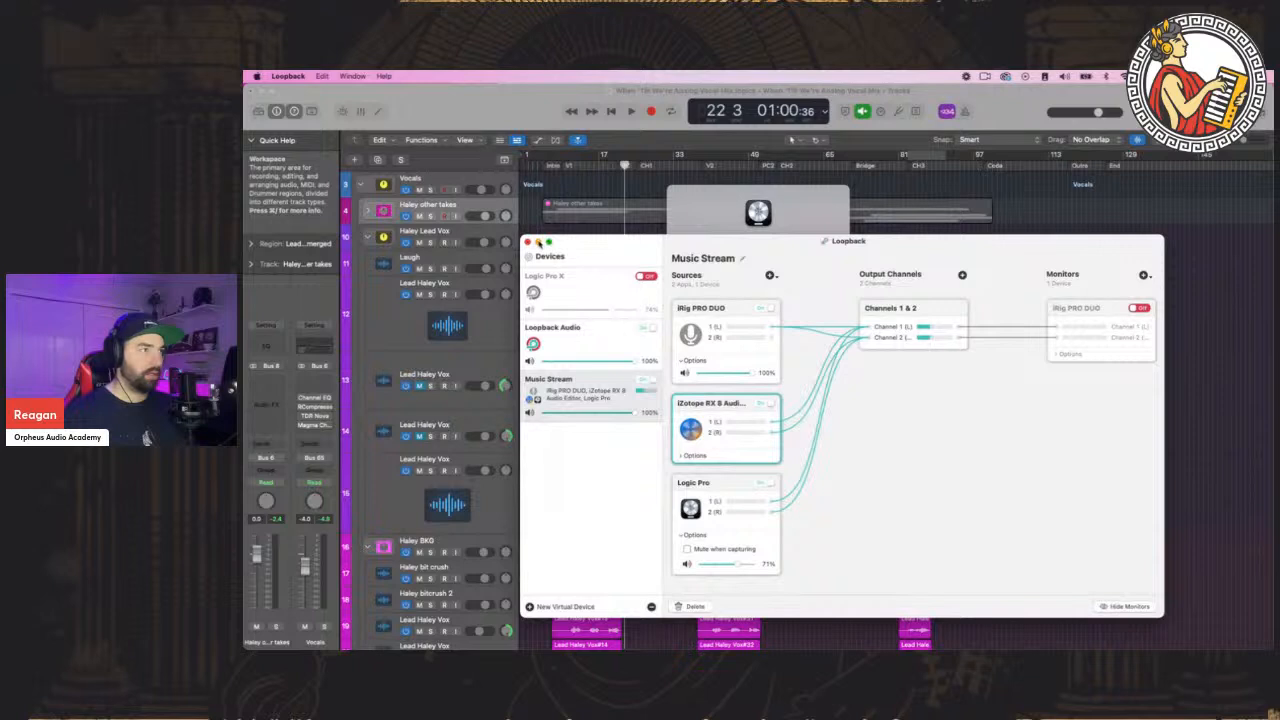
click(529, 242)
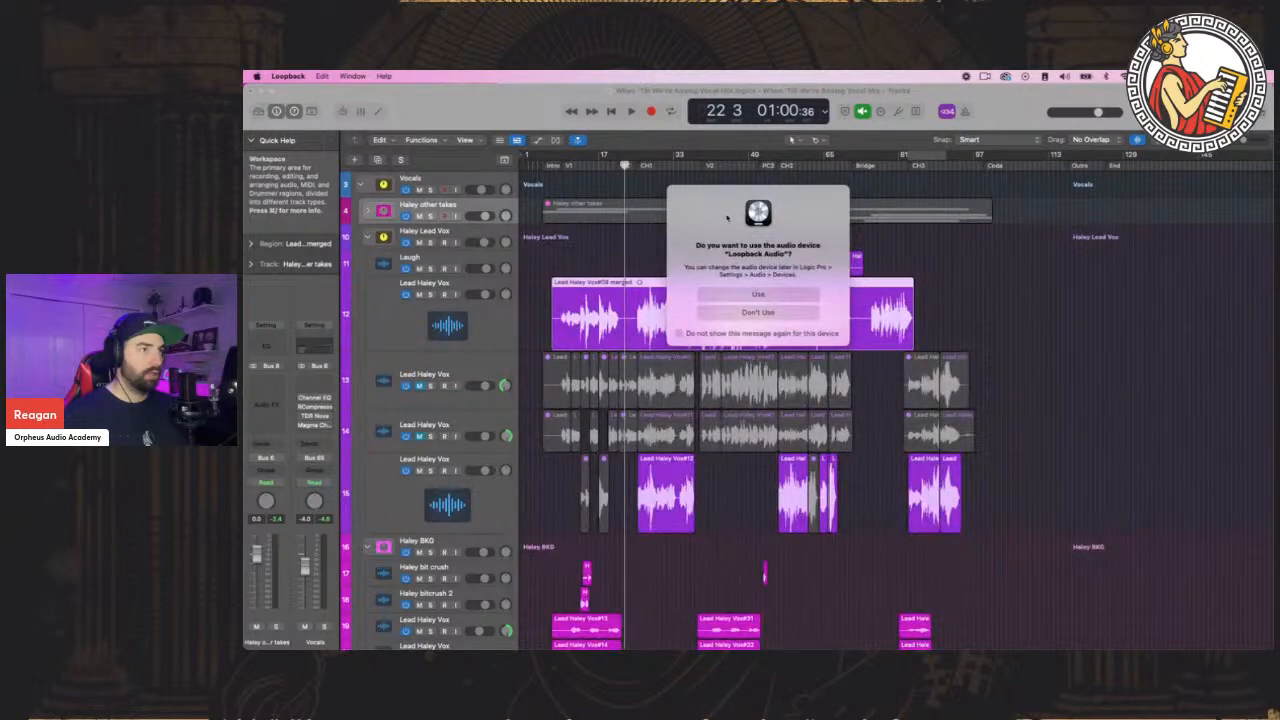
click(767, 313)
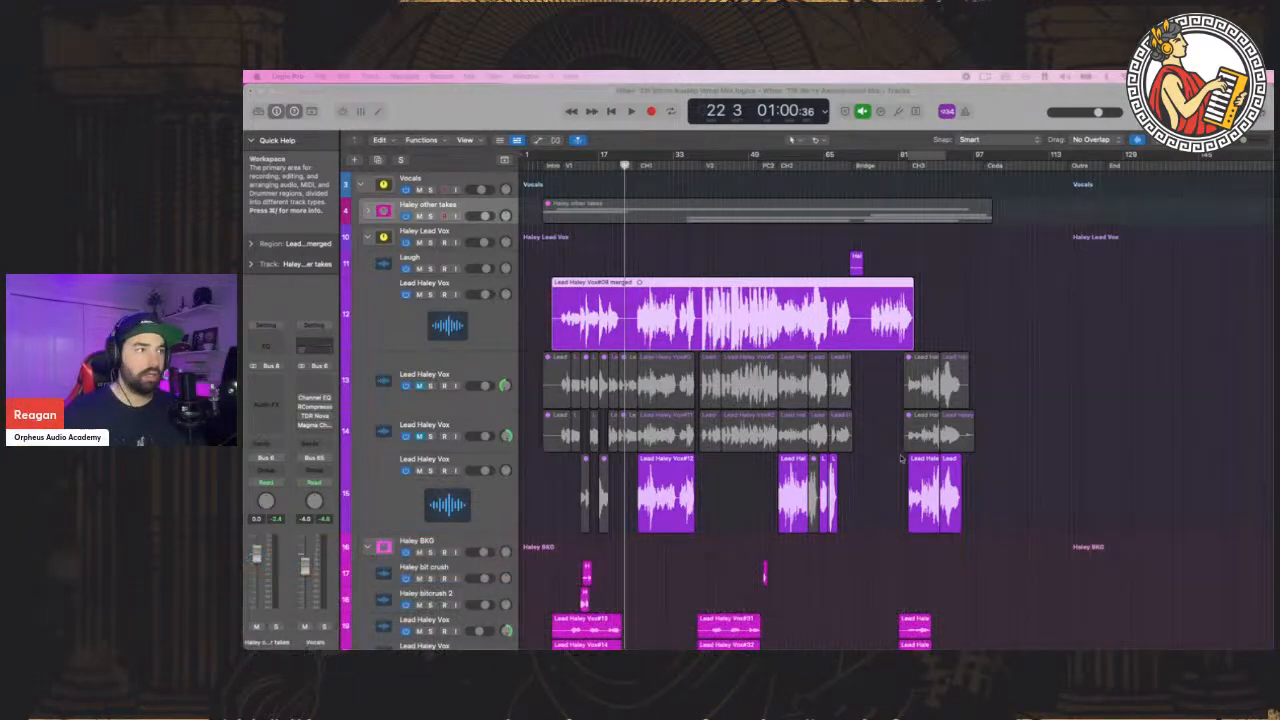
scroll(770, 283, down, 3)
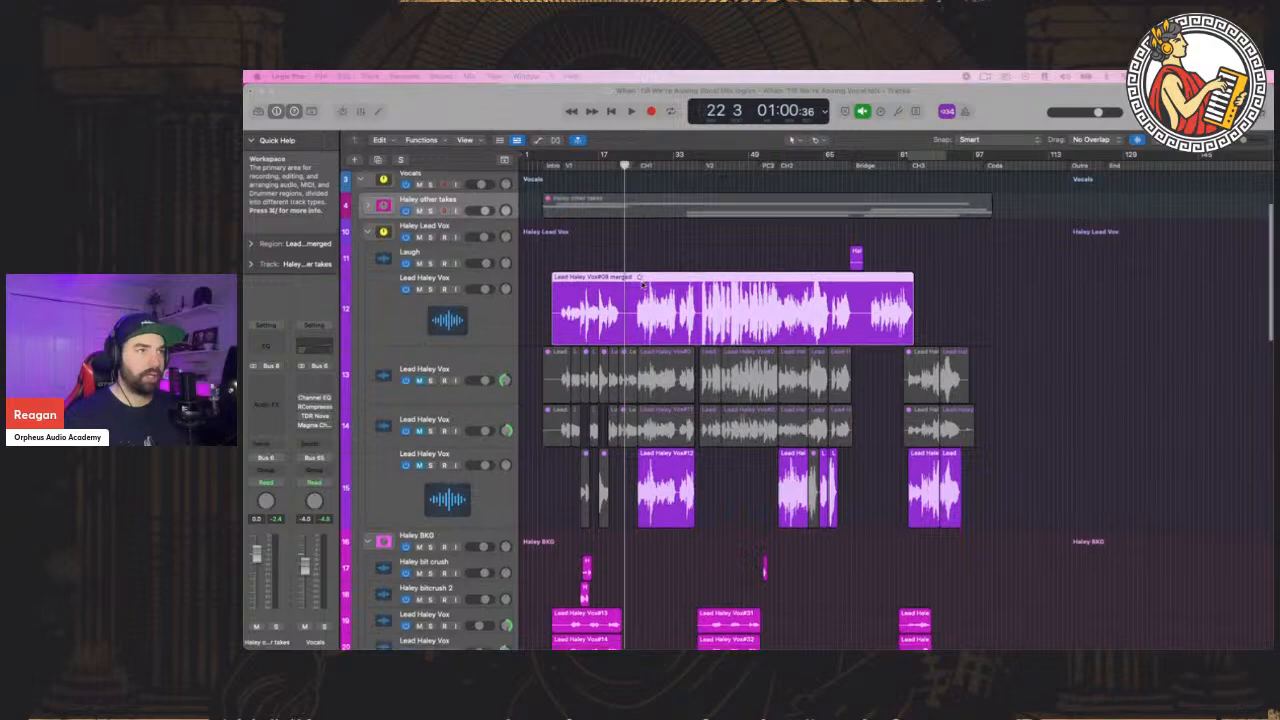
scroll(771, 283, down, 12)
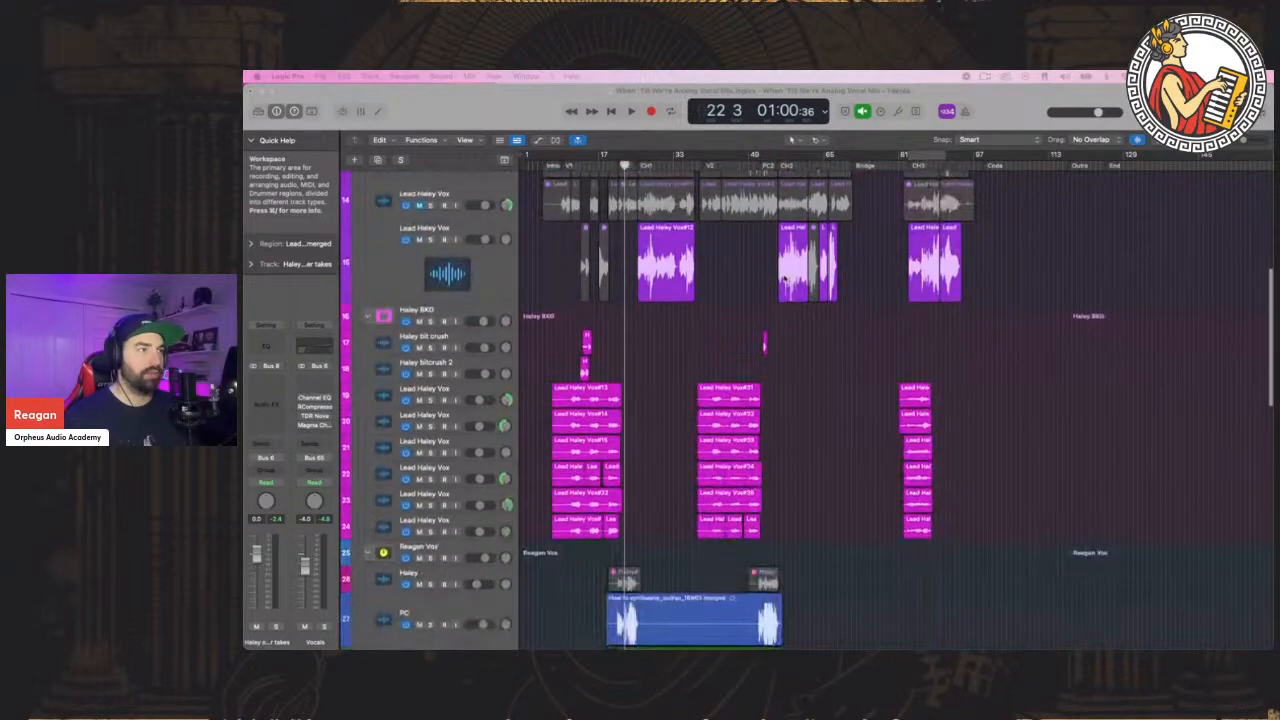
scroll(785, 279, up, 15)
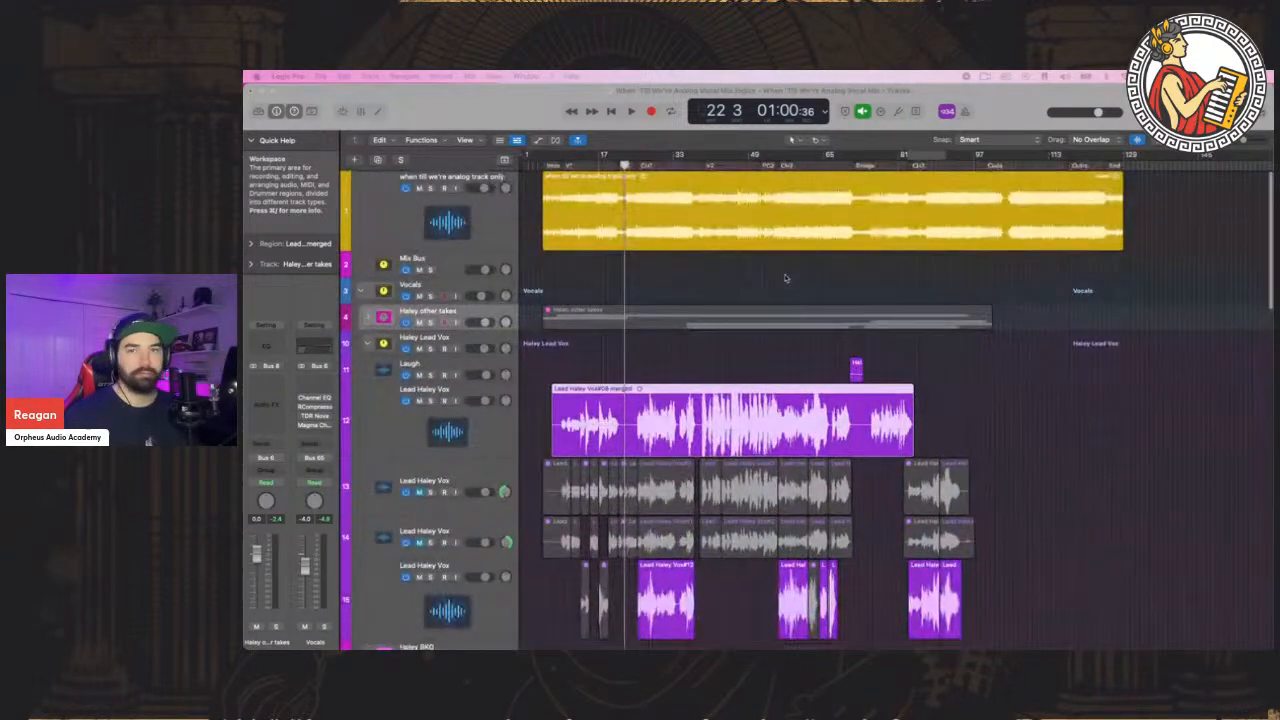